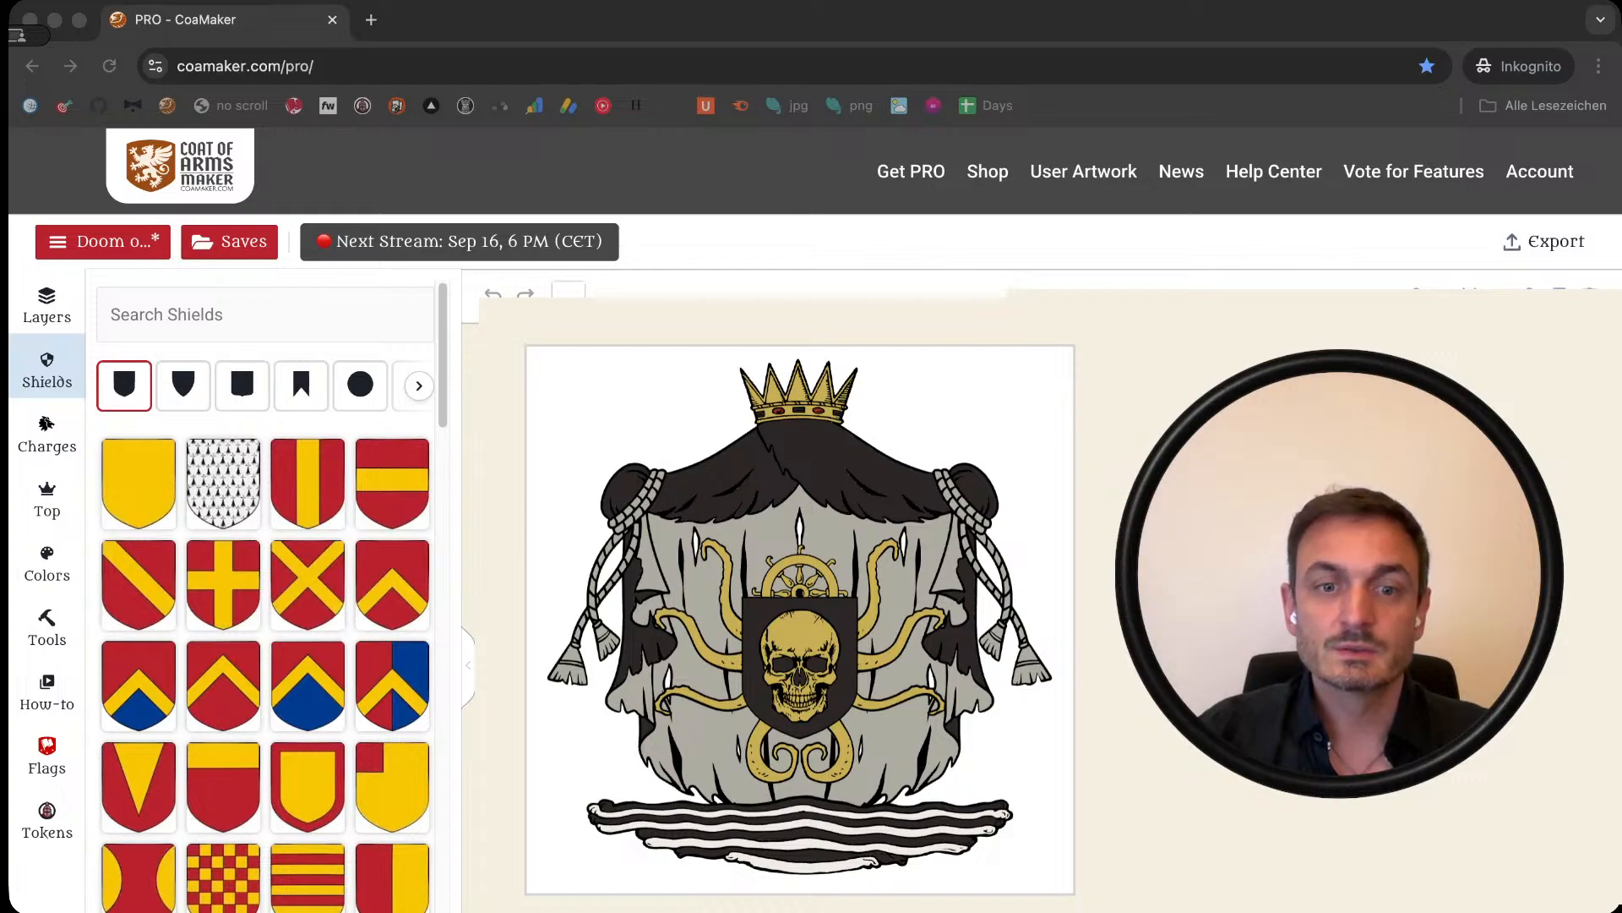
Step: Delete the entire existing coat of arms, including its crown, mantle, shield, and skull, to clear the canvas
{"action": "left_click", "coordinate": [666, 12]}
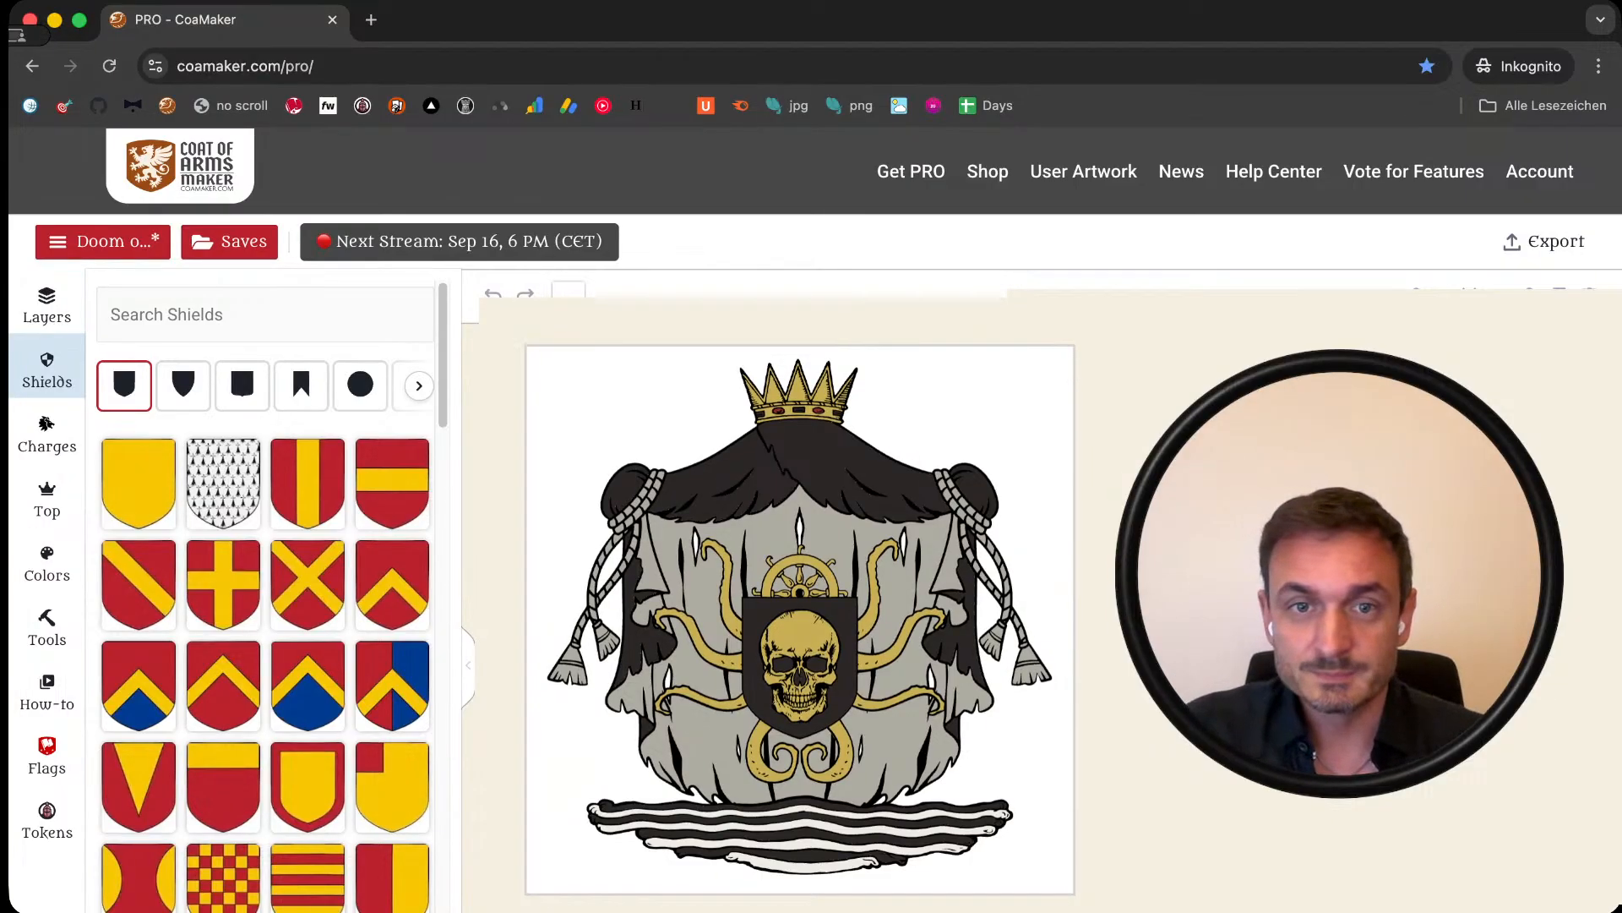
{"action": "left_click_drag", "start_coordinate": [480, 330], "coordinate": [1114, 879]}
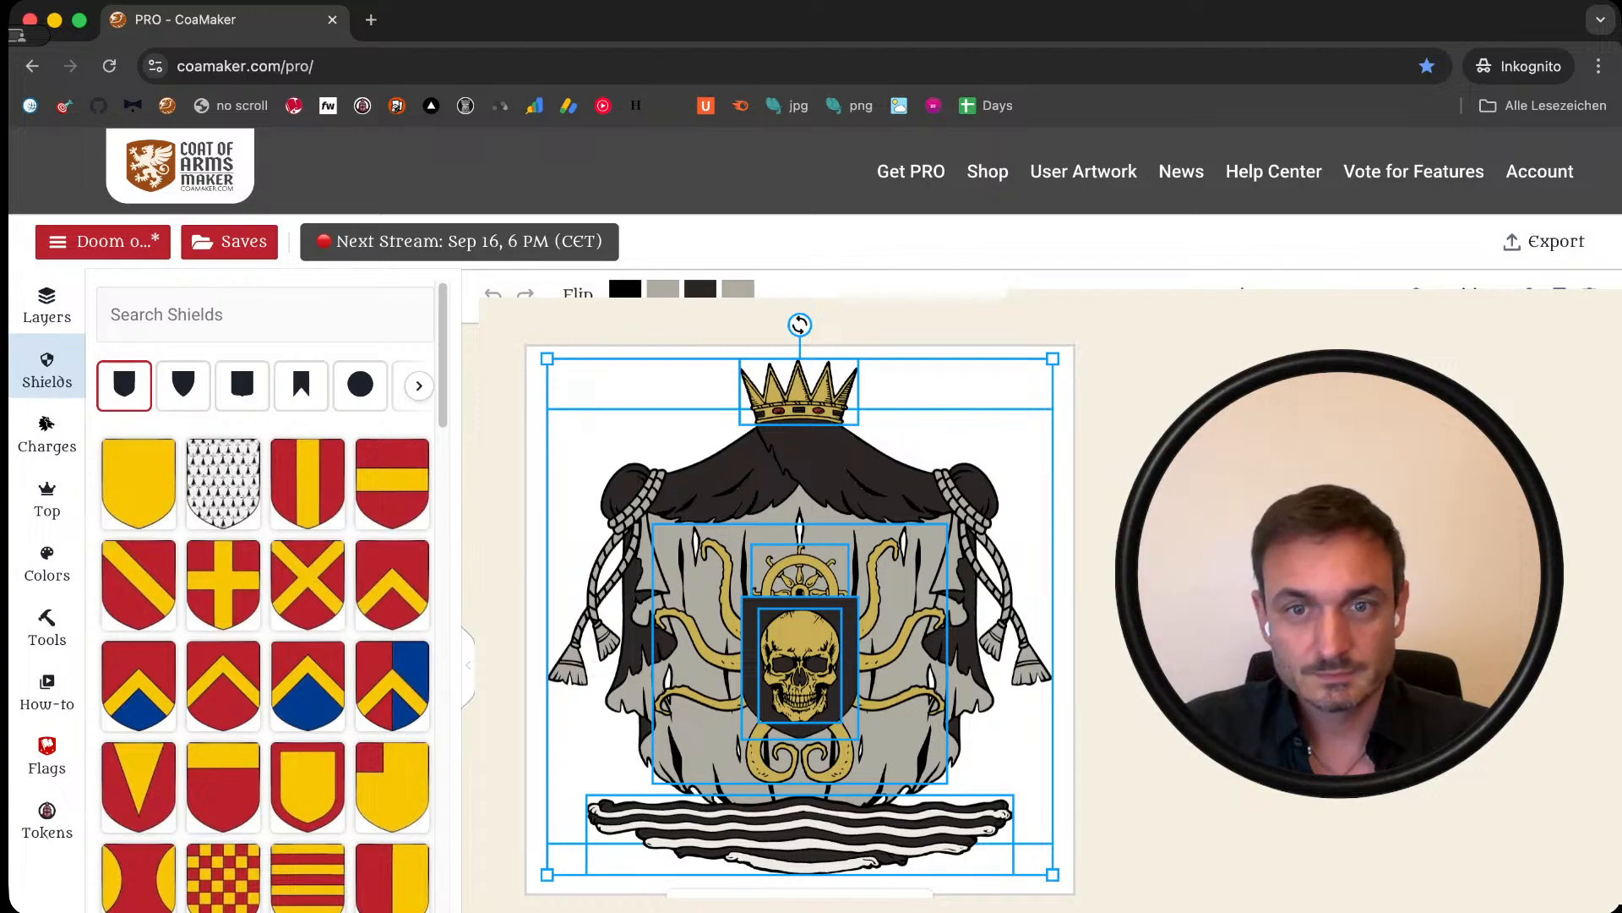
{"action": "key", "text": "Delete"}
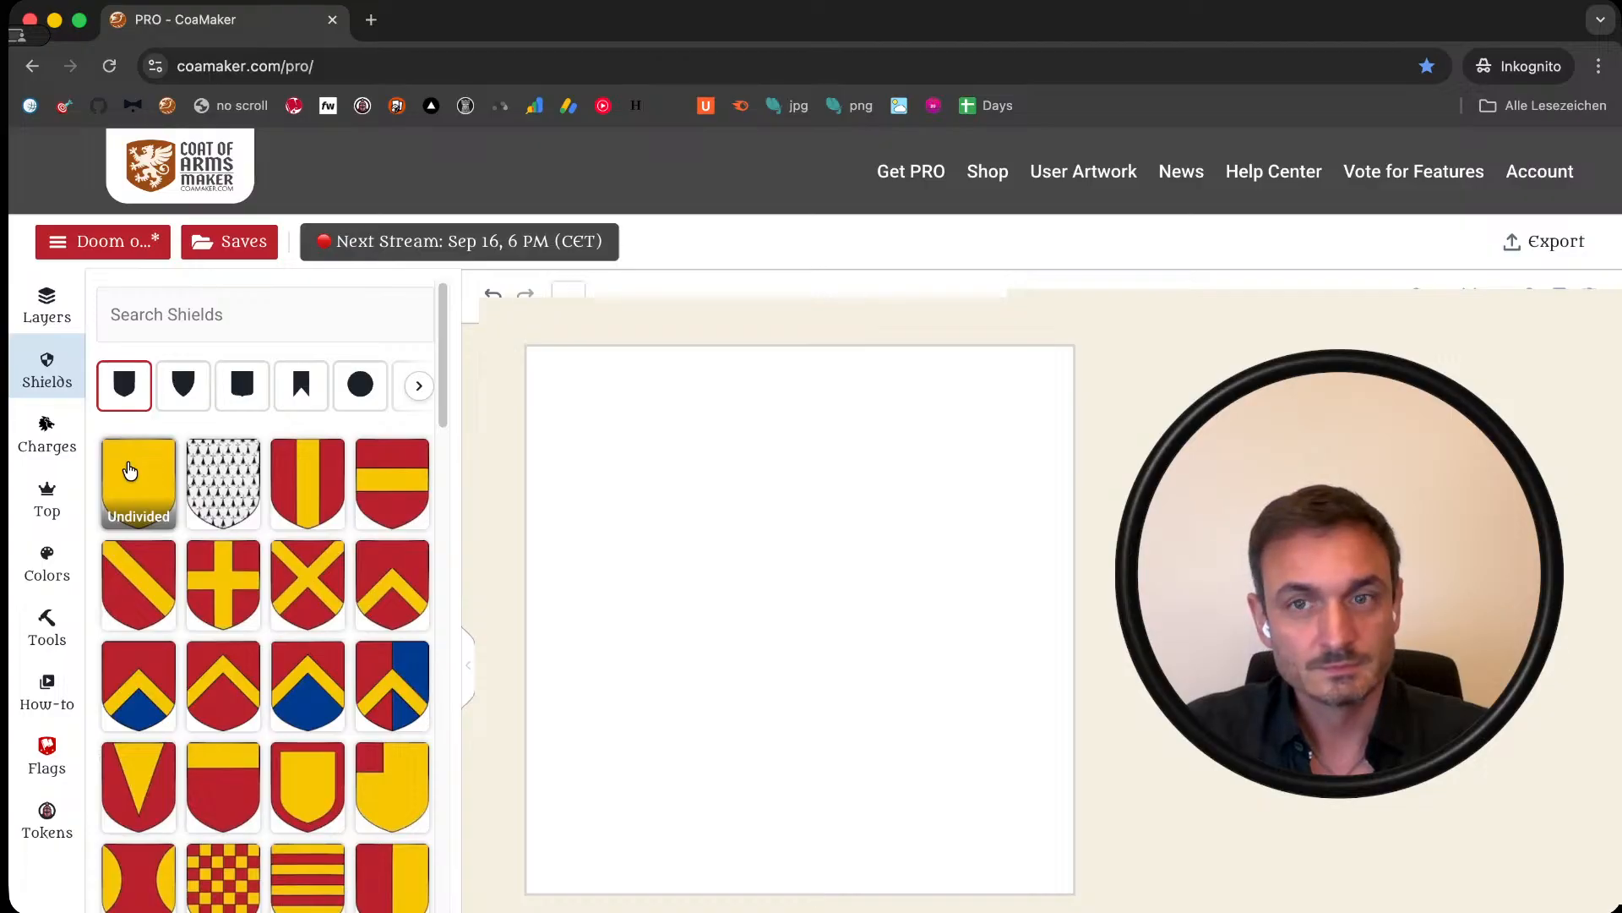
Step: Add an Undivided shield to the canvas and colour its field Gules red
{"action": "left_click", "coordinate": [130, 471]}
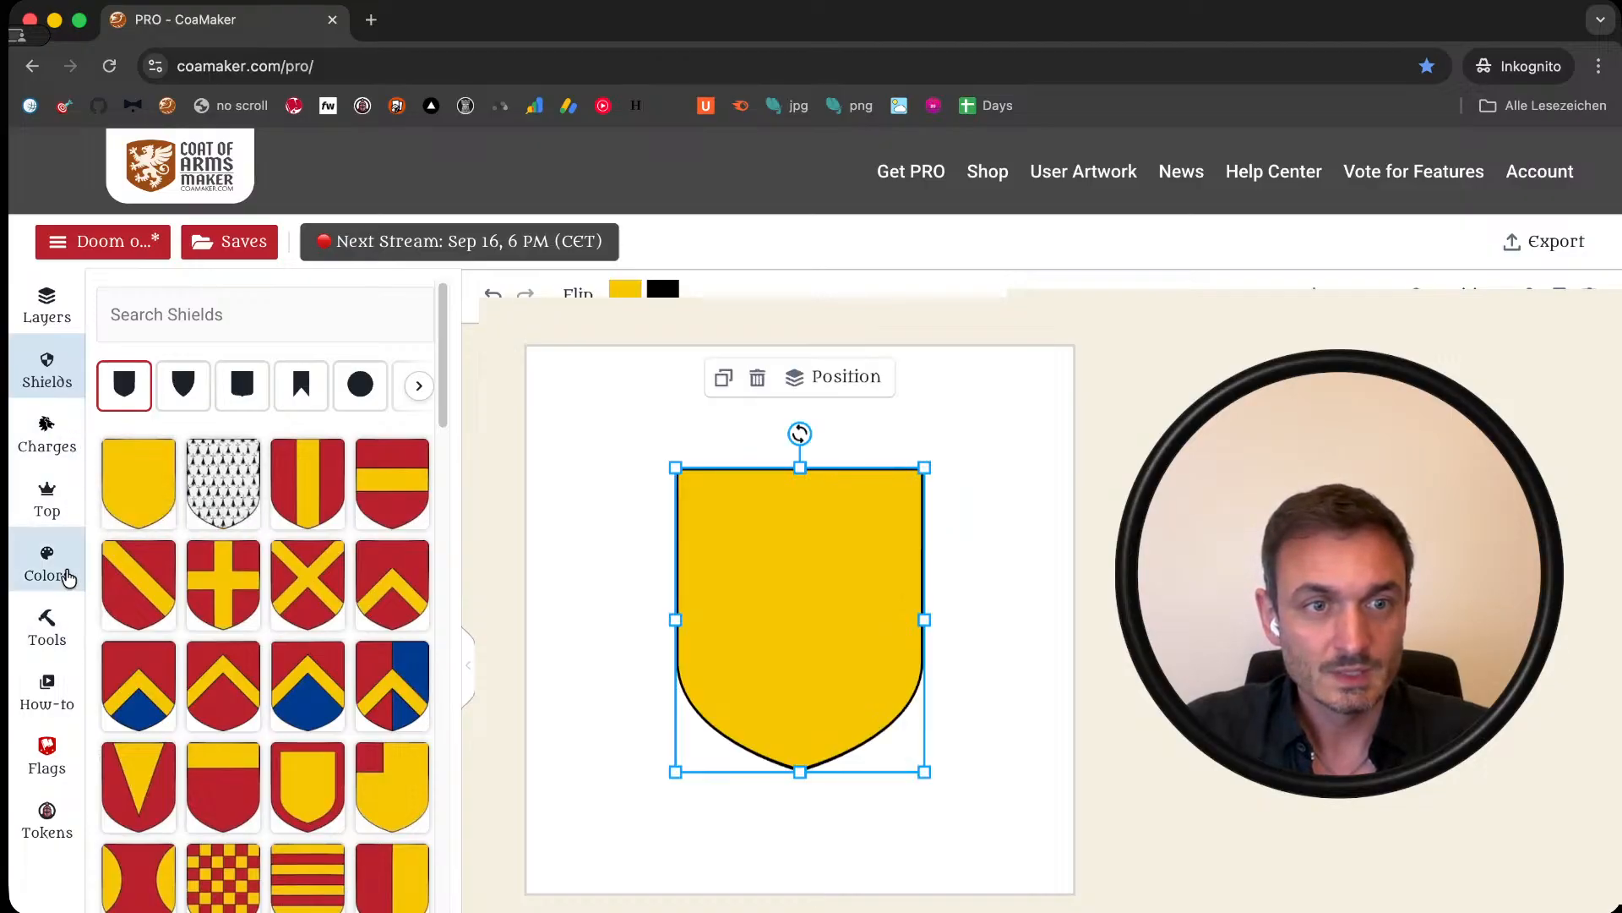
{"action": "left_click", "coordinate": [65, 571]}
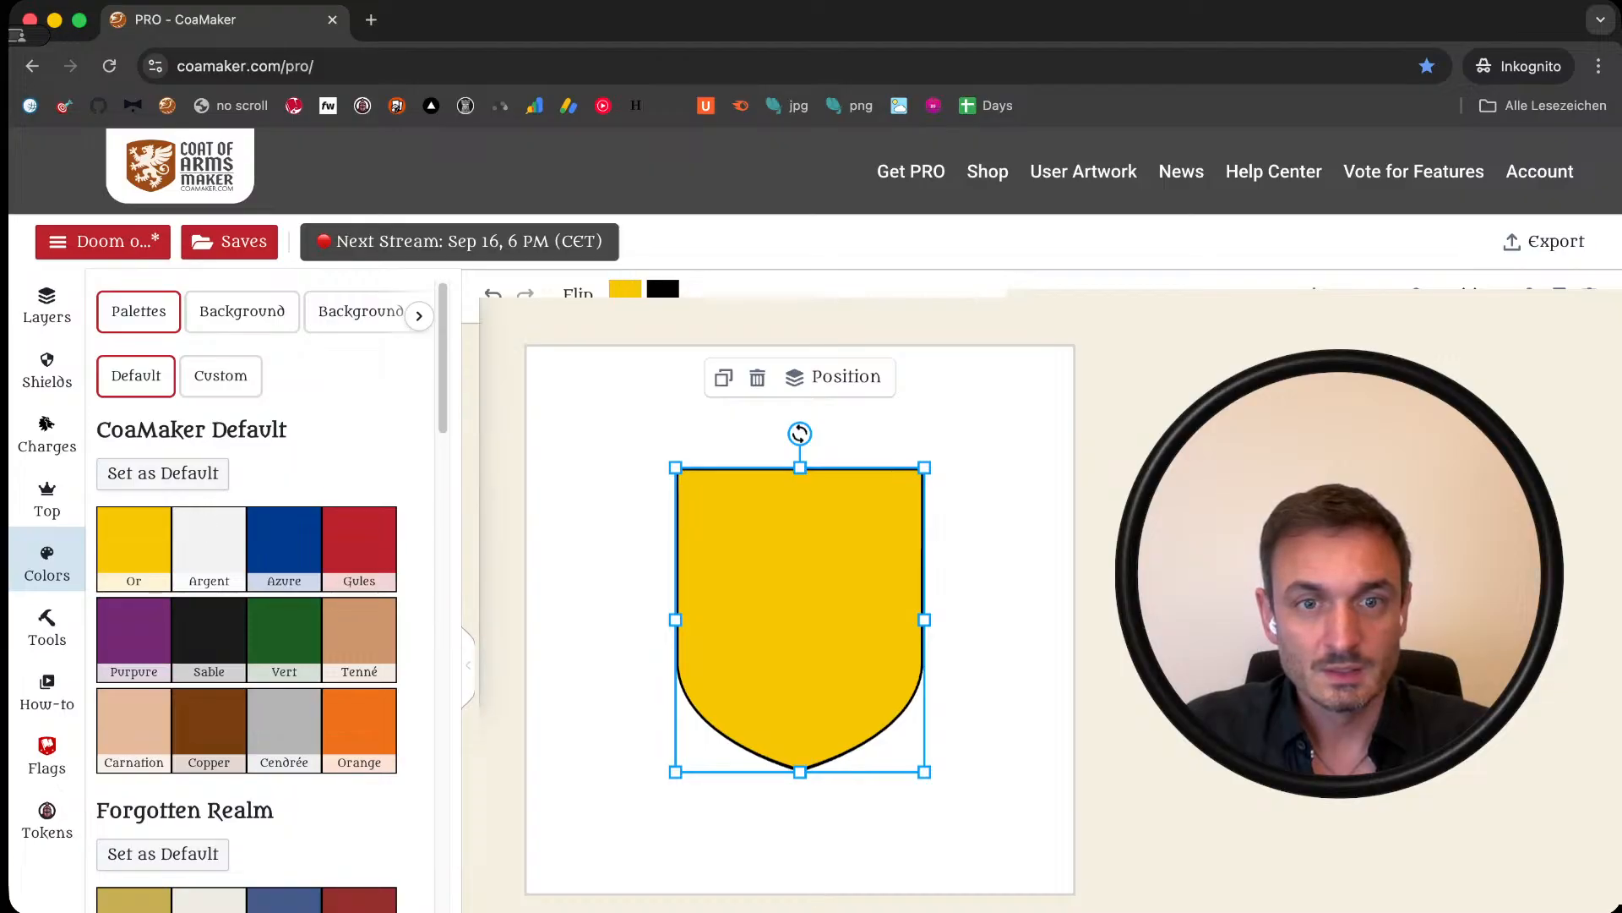
{"action": "left_click", "coordinate": [360, 545]}
{"action": "left_click", "coordinate": [591, 541]}
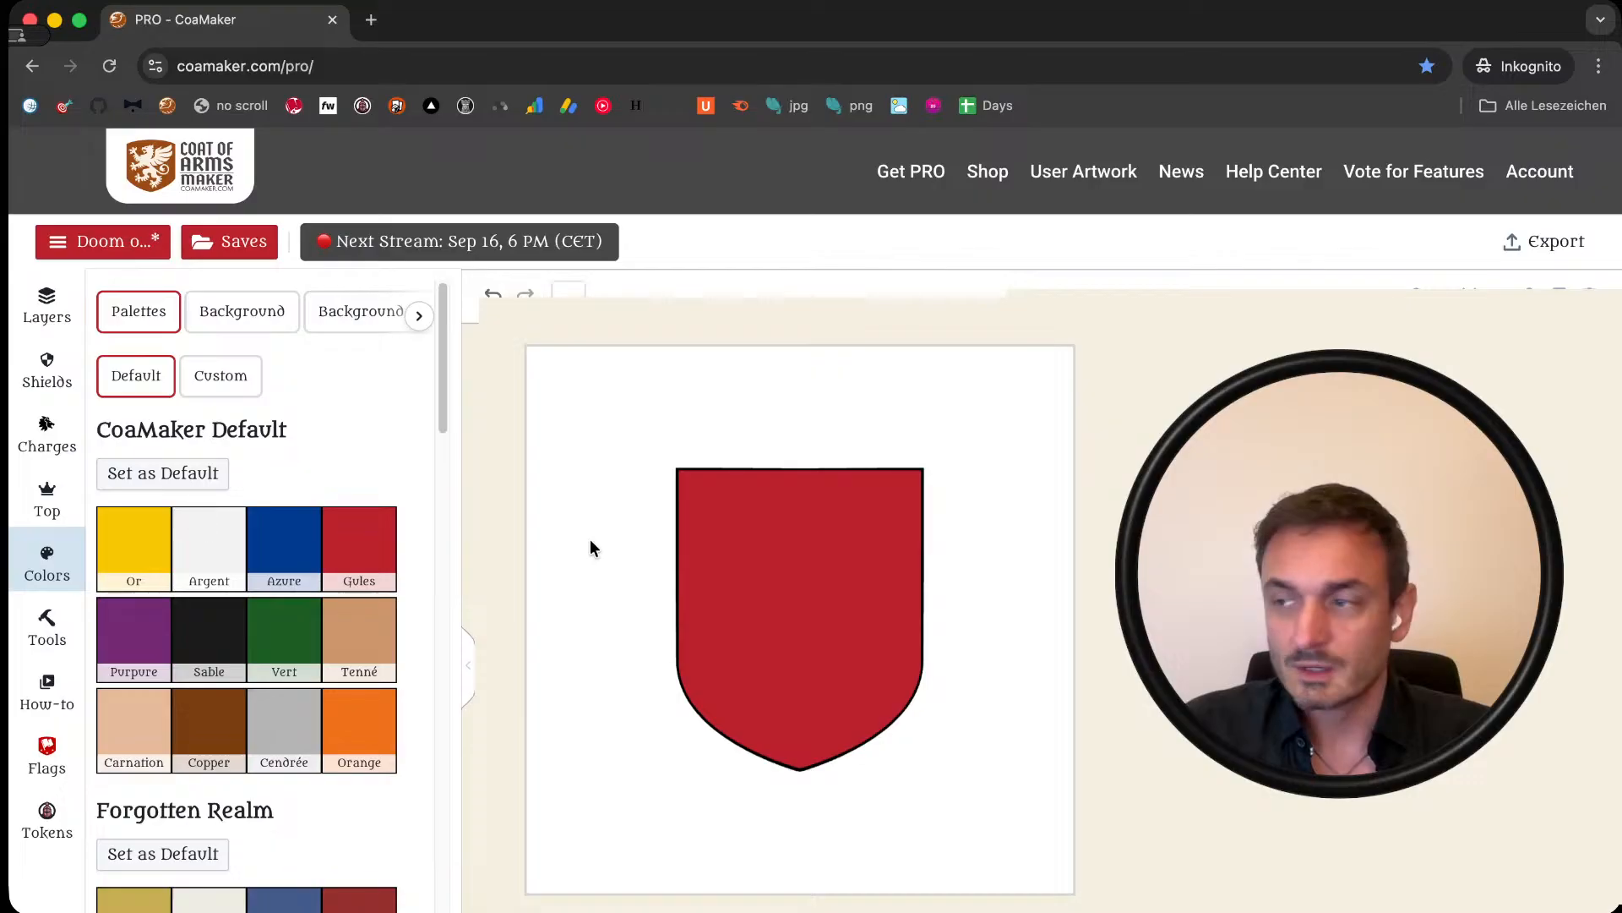
{"action": "left_click", "coordinate": [872, 543]}
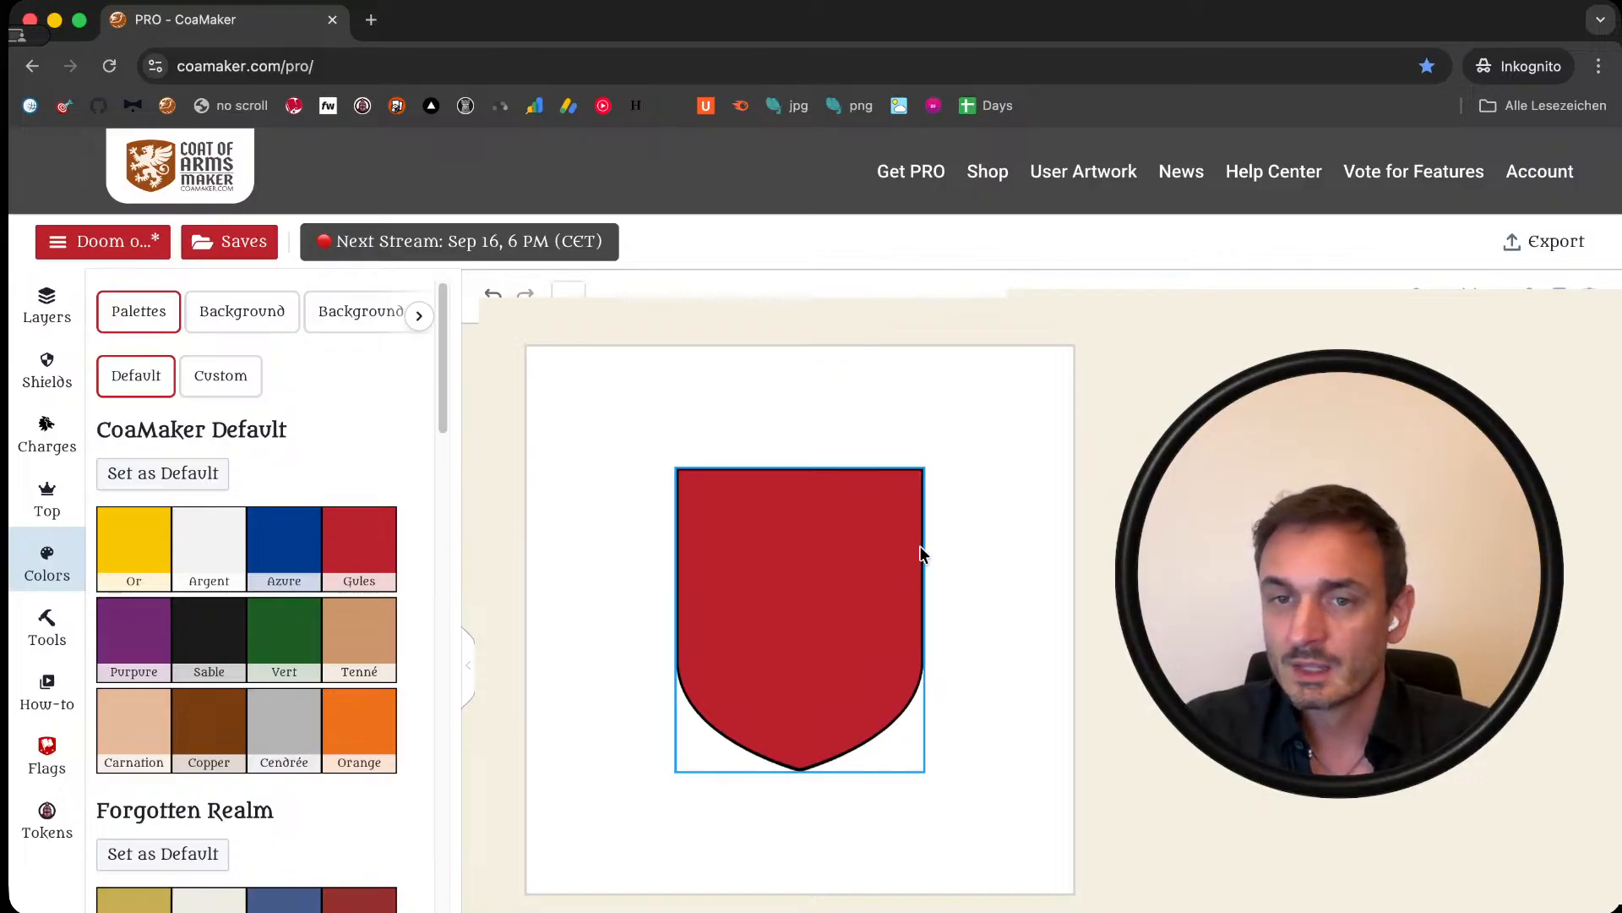
{"action": "left_click", "coordinate": [622, 578]}
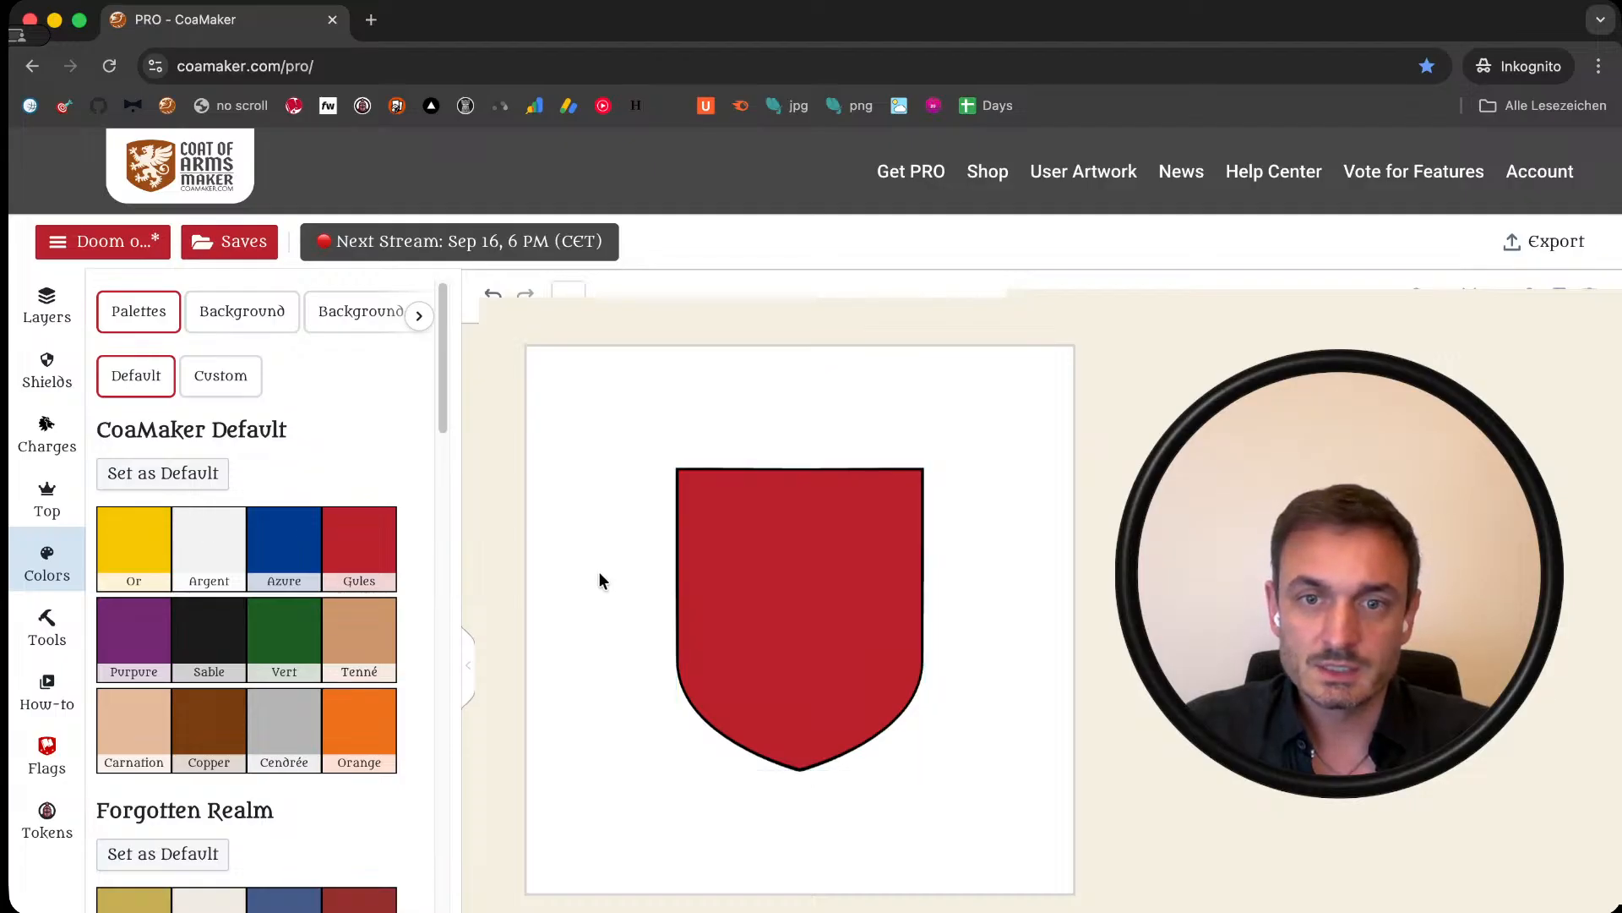
Step: Search the charges for "lion", add a golden rampant lion, and shrink it to fit inside the shield
{"action": "left_click", "coordinate": [59, 441]}
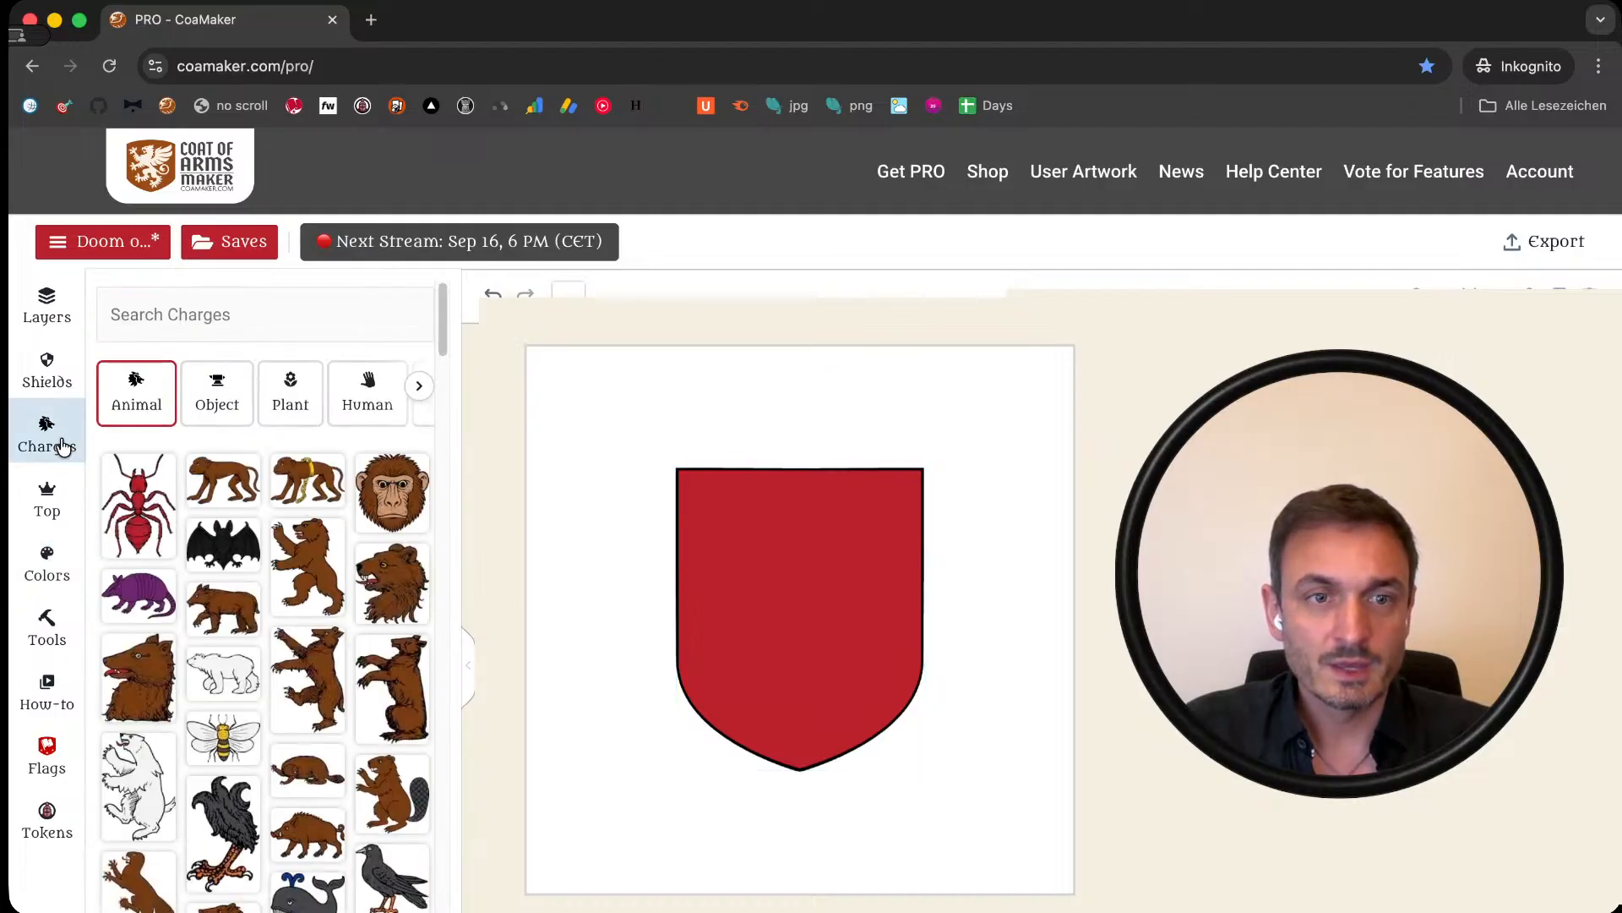
{"action": "left_click", "coordinate": [196, 292]}
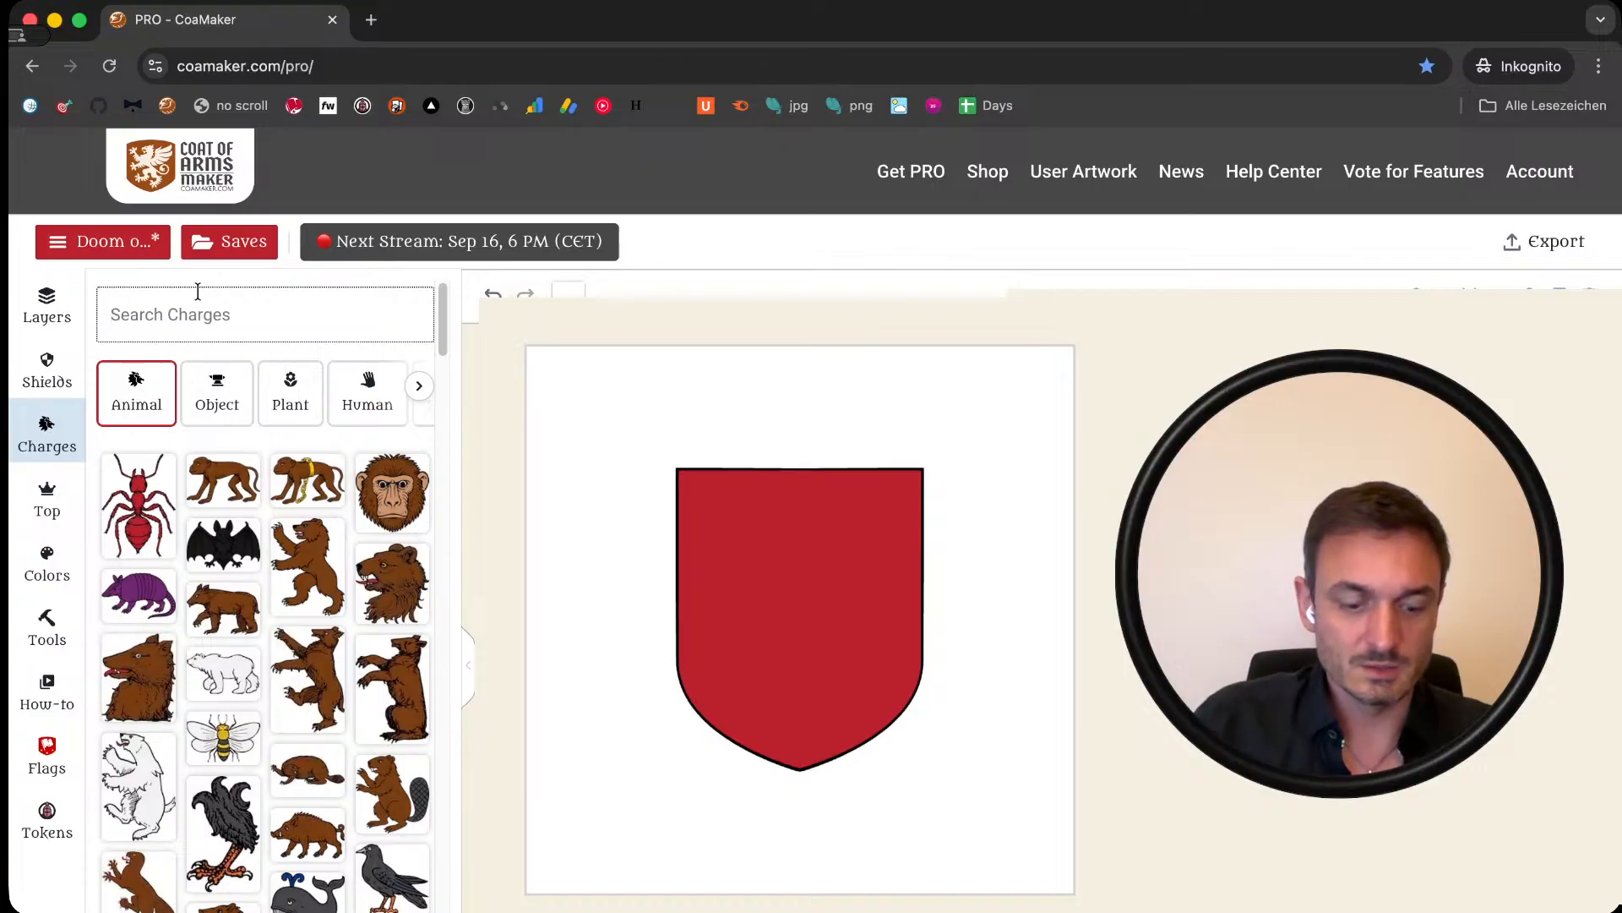
{"action": "type", "text": "lion"}
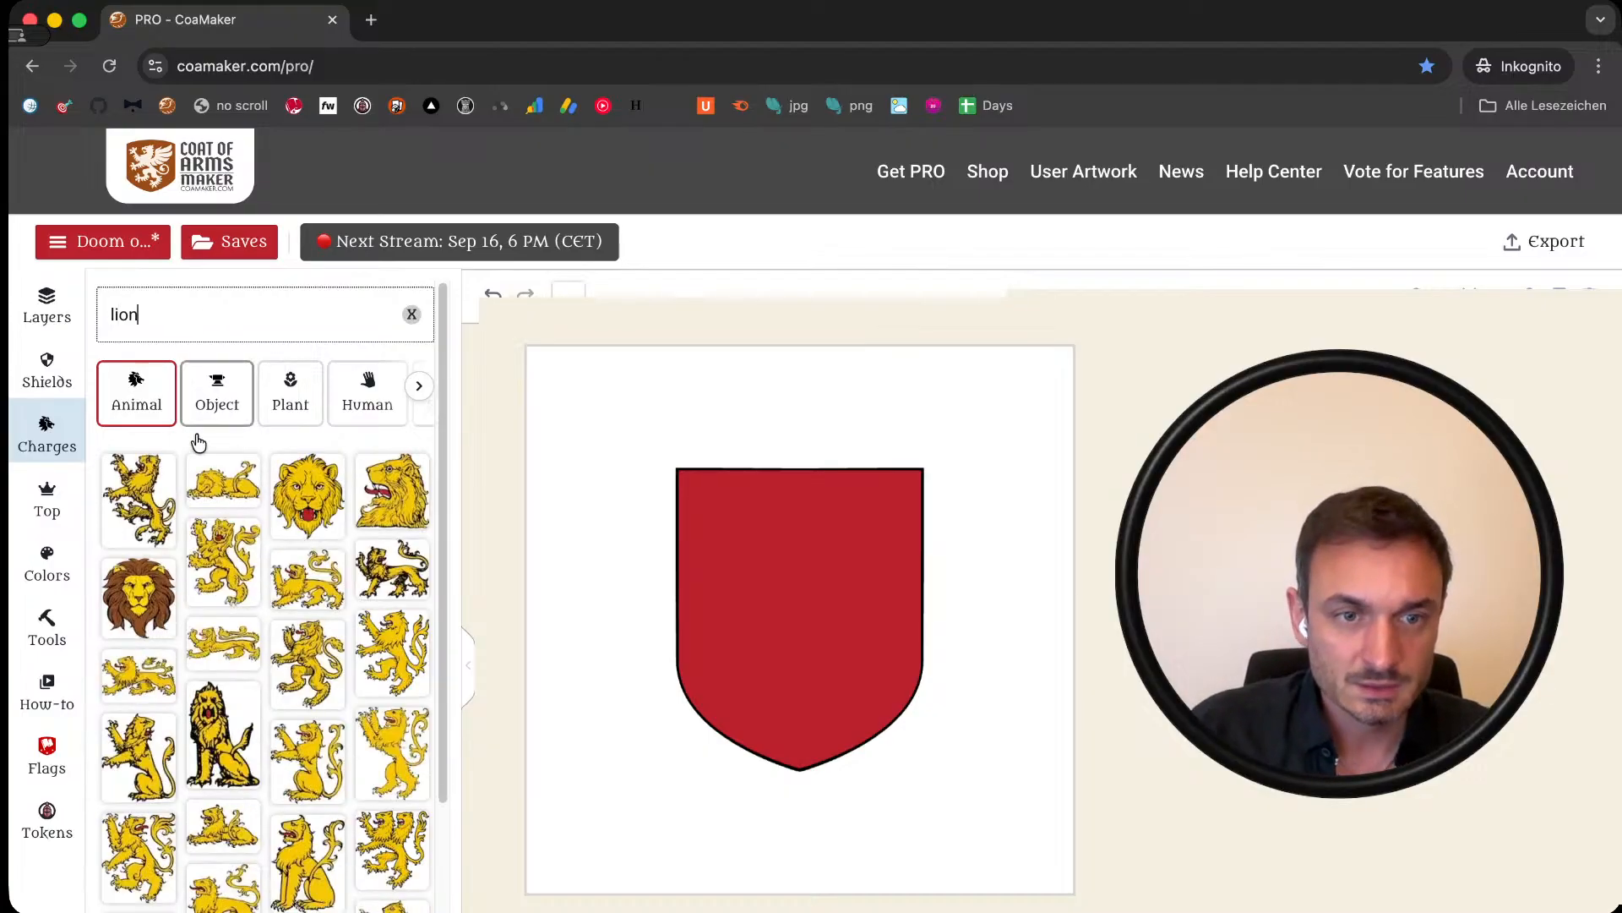
{"action": "scroll", "coordinate": [245, 570], "scroll_direction": "down", "scroll_amount": 3}
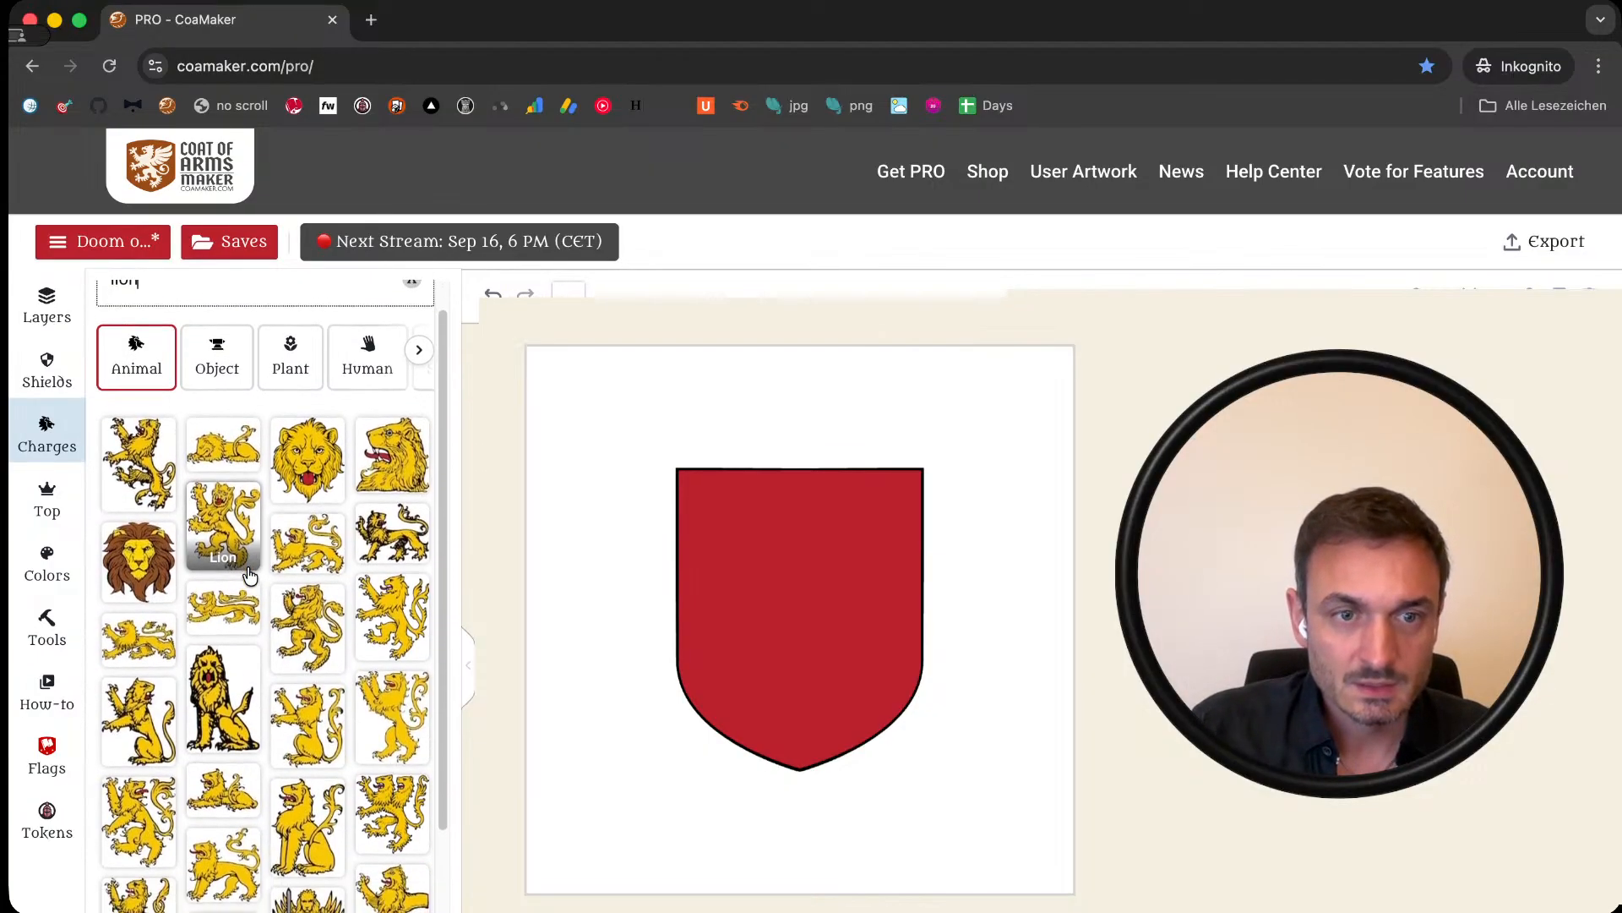
{"action": "scroll", "coordinate": [249, 577], "scroll_direction": "down", "scroll_amount": 2}
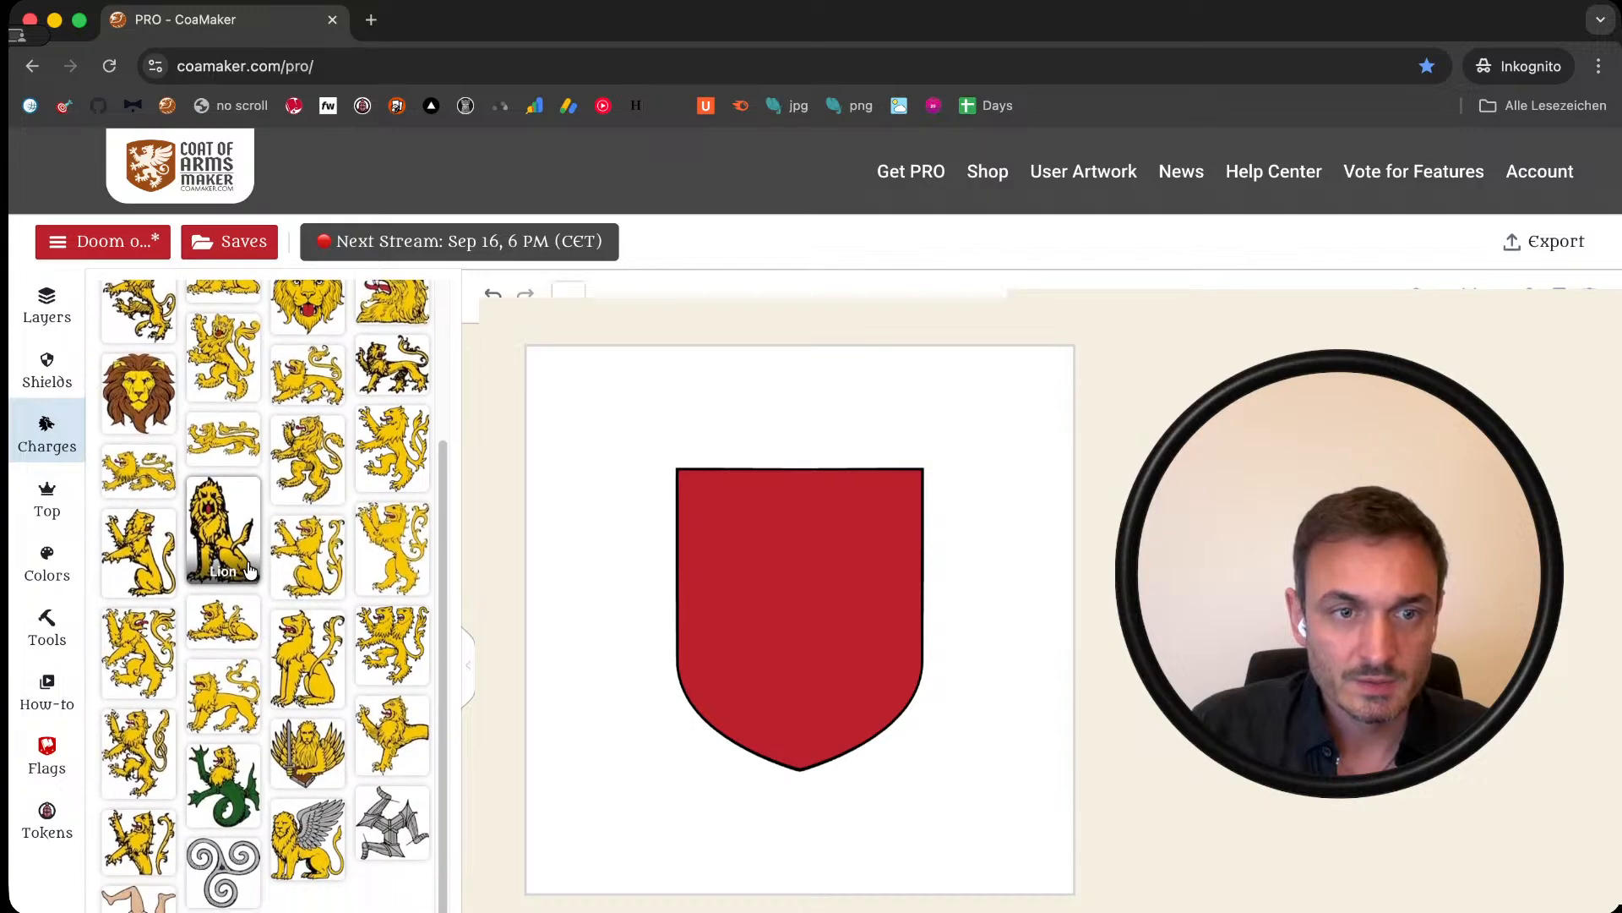
{"action": "scroll", "coordinate": [243, 689], "scroll_direction": "up", "scroll_amount": 1}
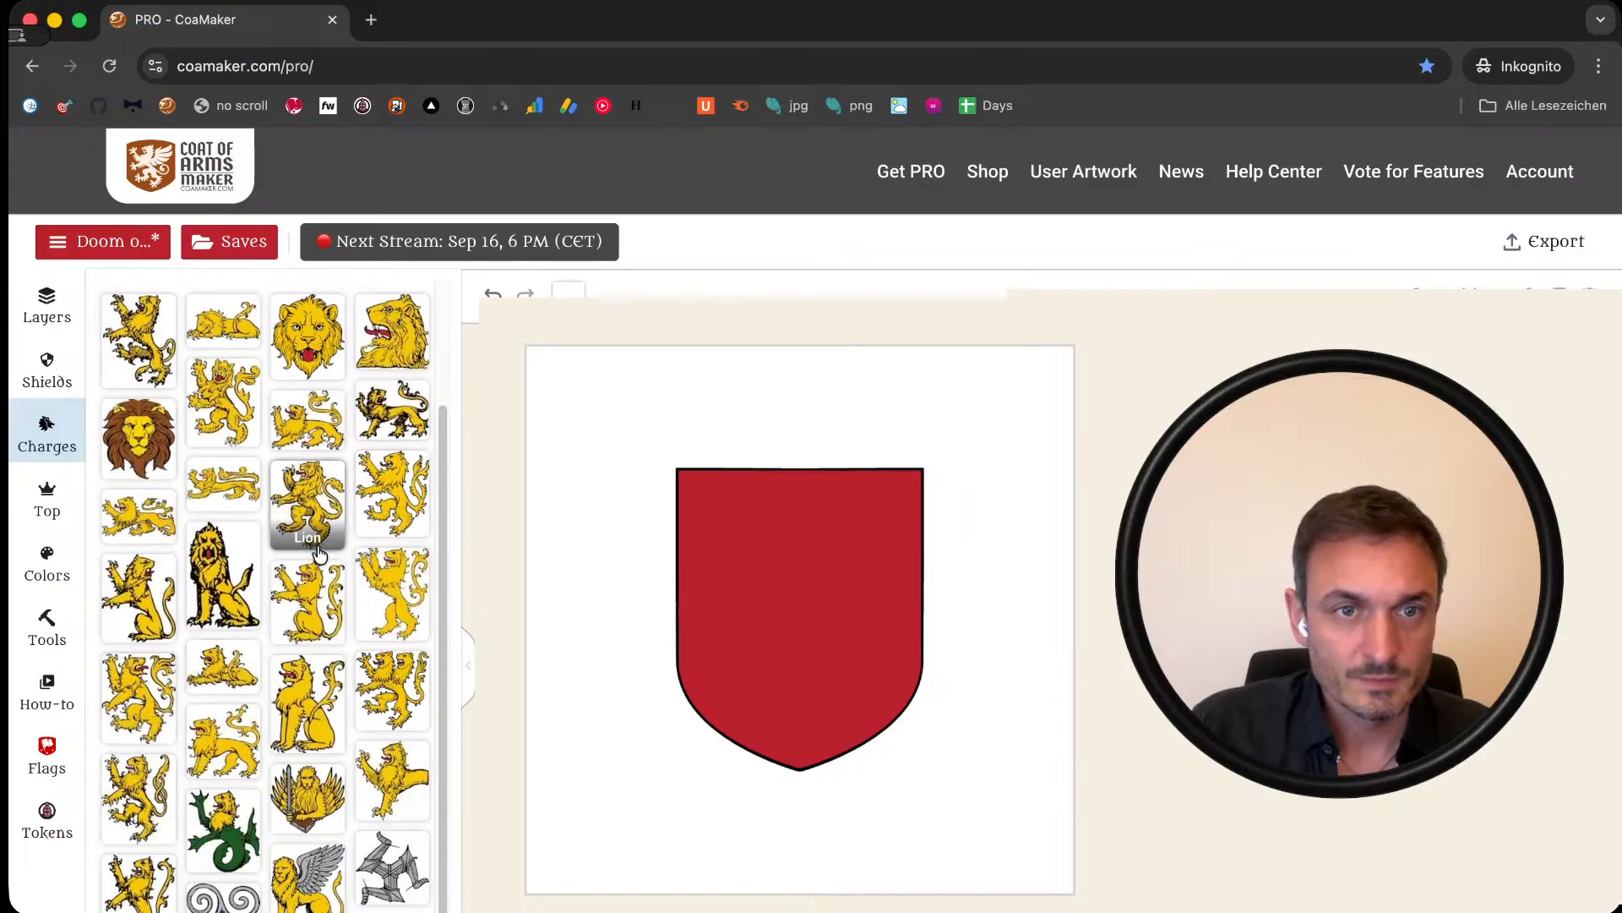
{"action": "scroll", "coordinate": [346, 541], "scroll_direction": "down", "scroll_amount": 1}
{"action": "scroll", "coordinate": [343, 533], "scroll_direction": "up", "scroll_amount": 1}
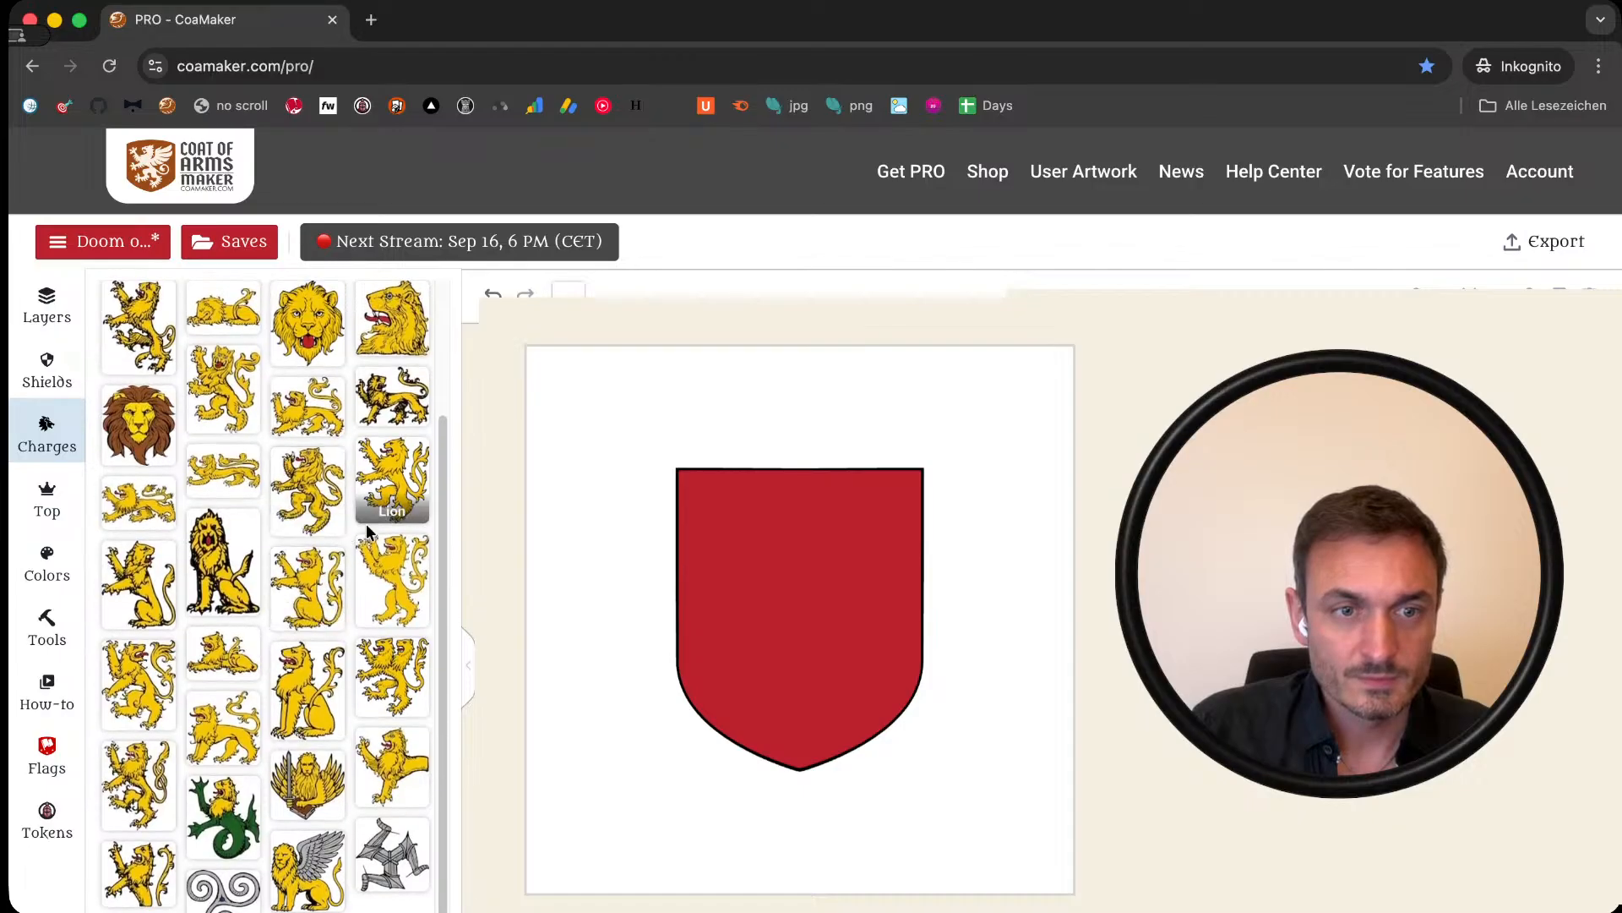
{"action": "left_click", "coordinate": [397, 474]}
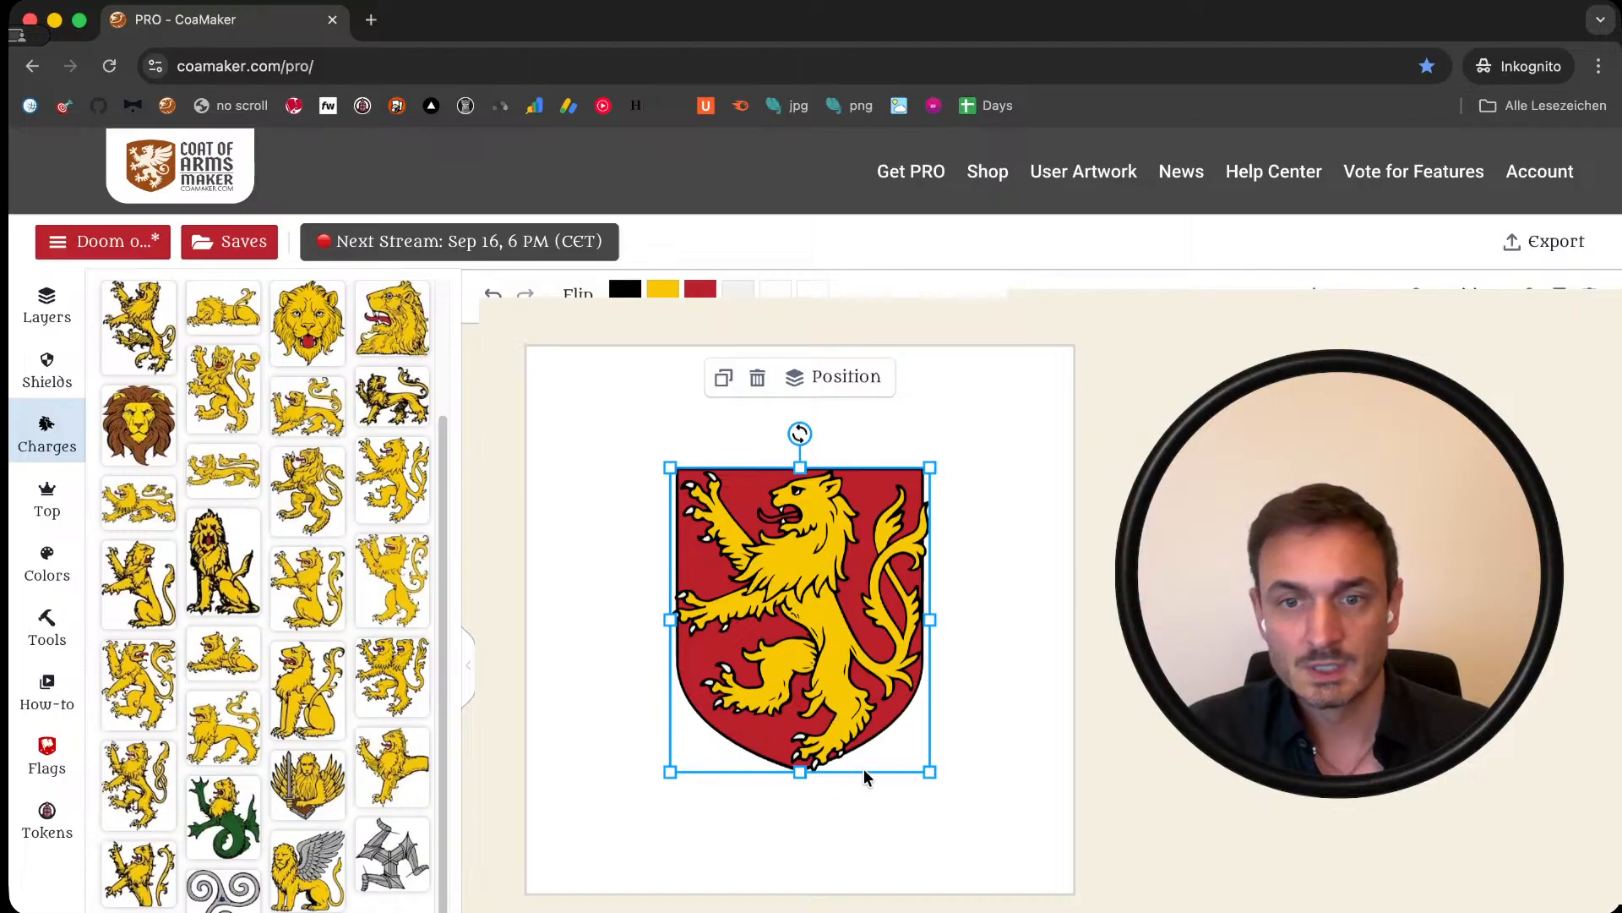
{"action": "left_click_drag", "start_coordinate": [930, 771], "coordinate": [910, 749]}
{"action": "left_click", "coordinate": [1037, 610]}
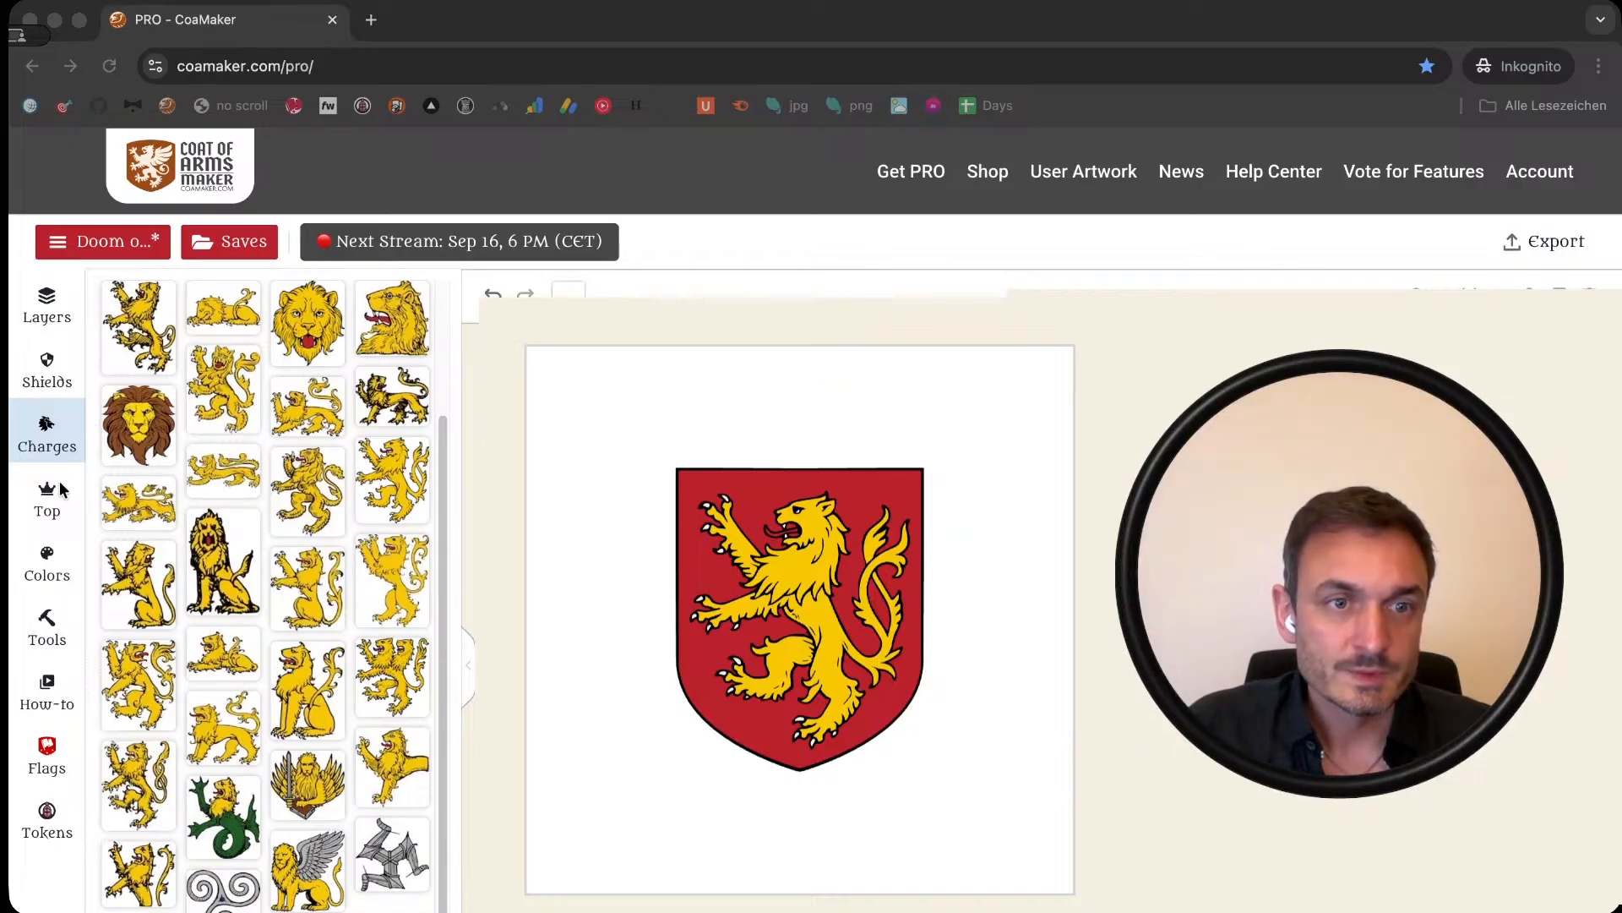
Step: Search the charges for "axe", add the slim long-handled axe, and shrink it into place at the lion's raised forepaws
{"action": "left_click", "coordinate": [48, 432]}
{"action": "left_click", "coordinate": [253, 322]}
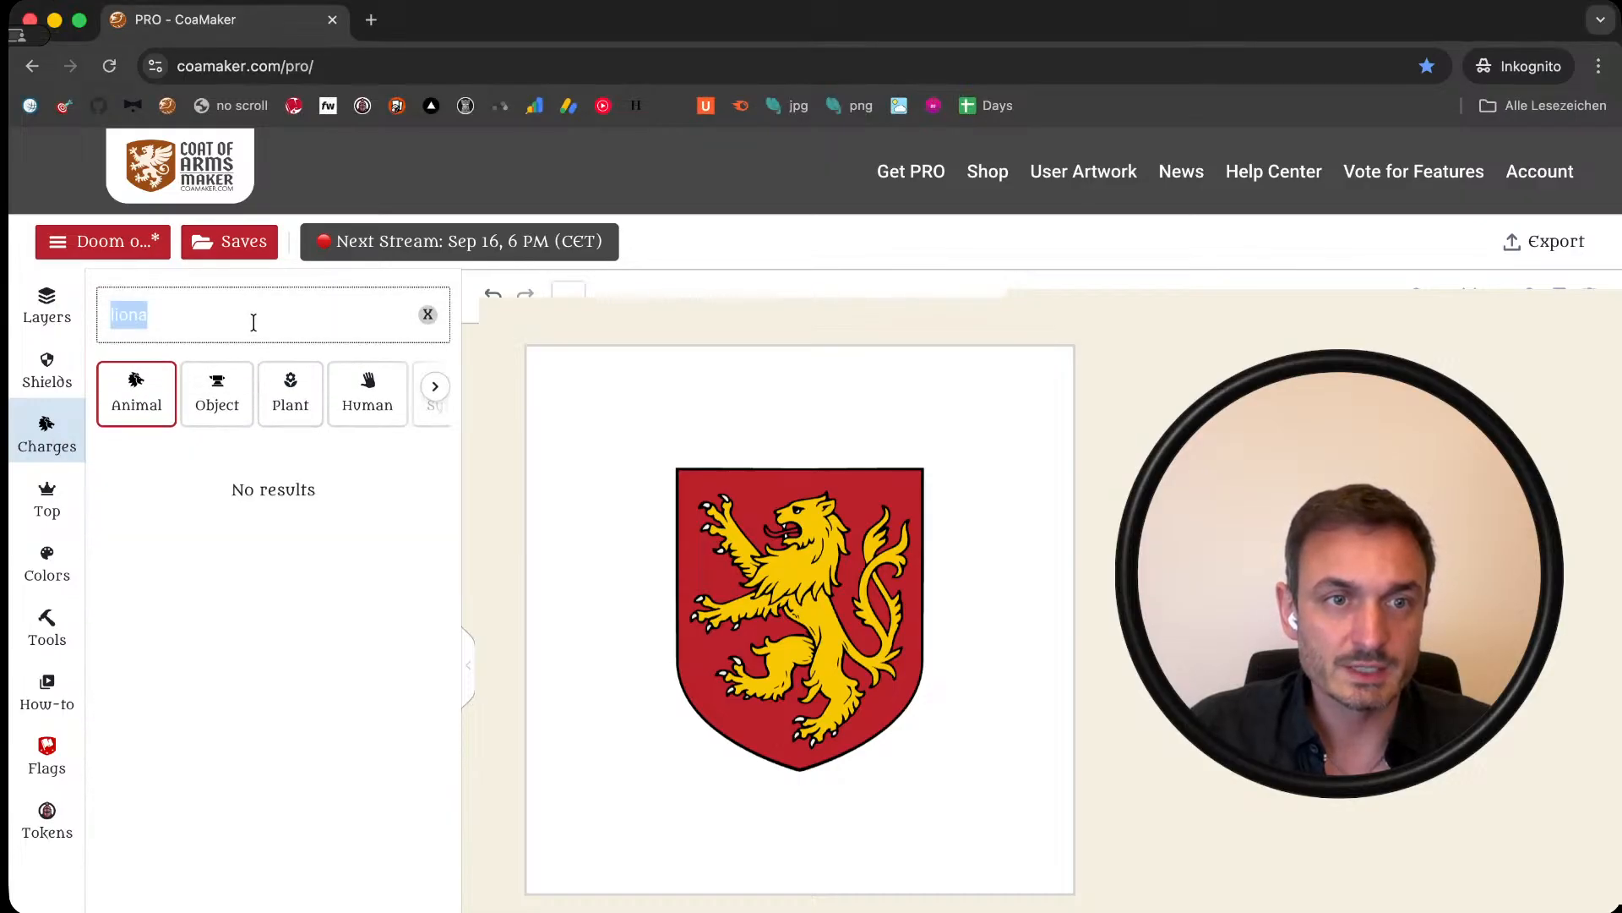
{"action": "type", "text": "axe"}
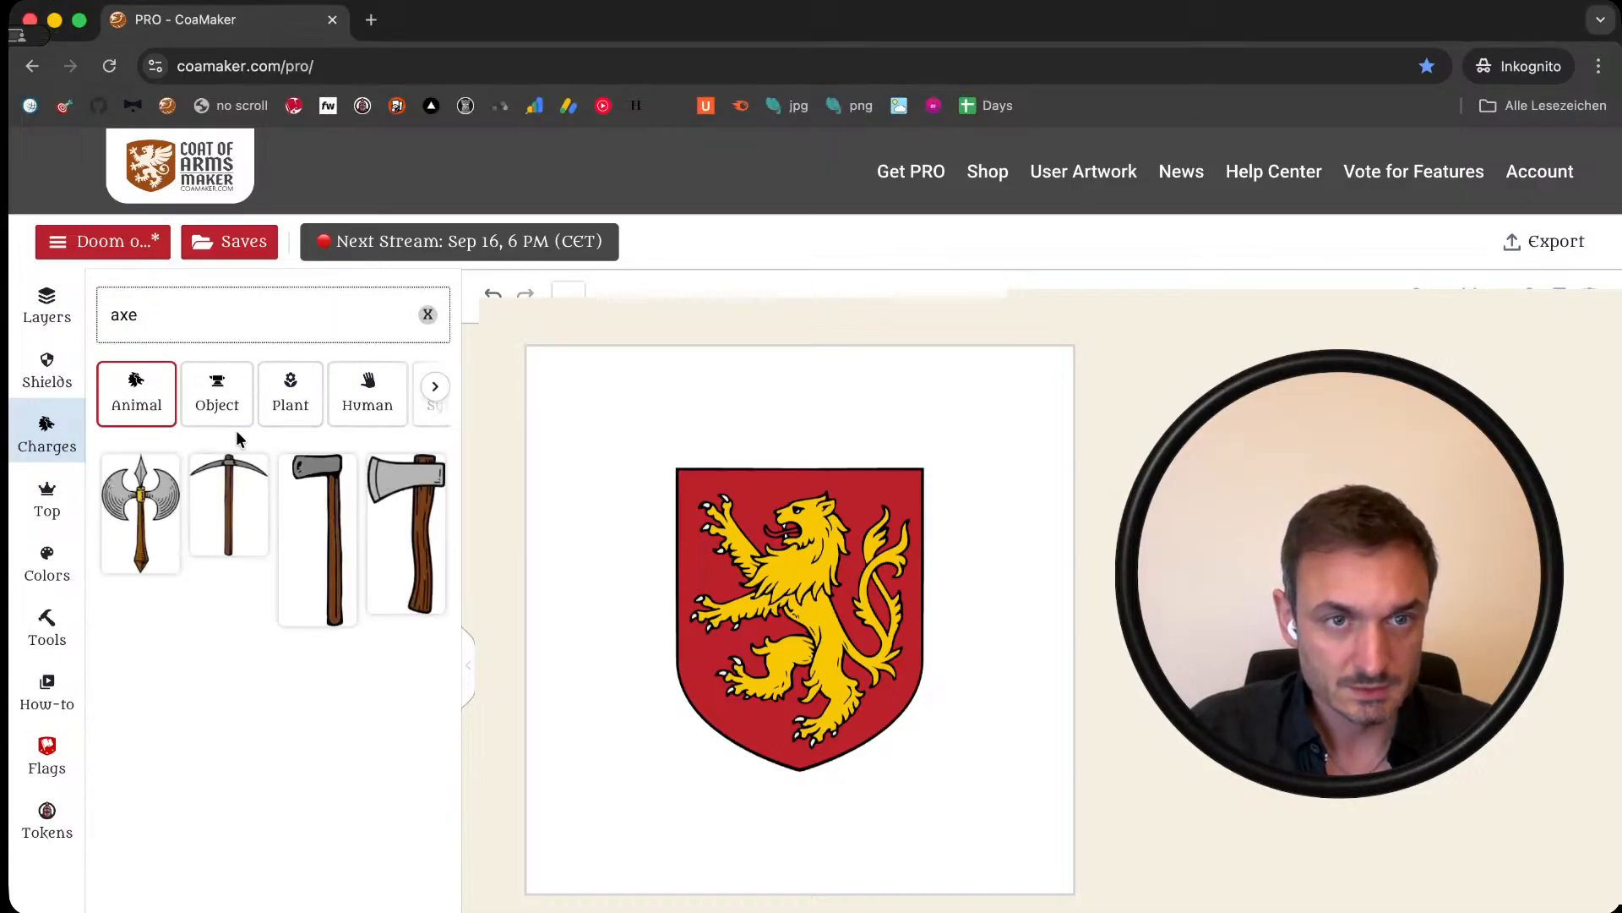
{"action": "left_click", "coordinate": [430, 521]}
{"action": "left_click_drag", "start_coordinate": [766, 773], "coordinate": [705, 617]}
{"action": "left_click_drag", "start_coordinate": [735, 490], "coordinate": [707, 517]}
Step: Recolour the axe's brown handle and grey head to the same golden yellow as the lion
{"action": "left_click", "coordinate": [660, 292]}
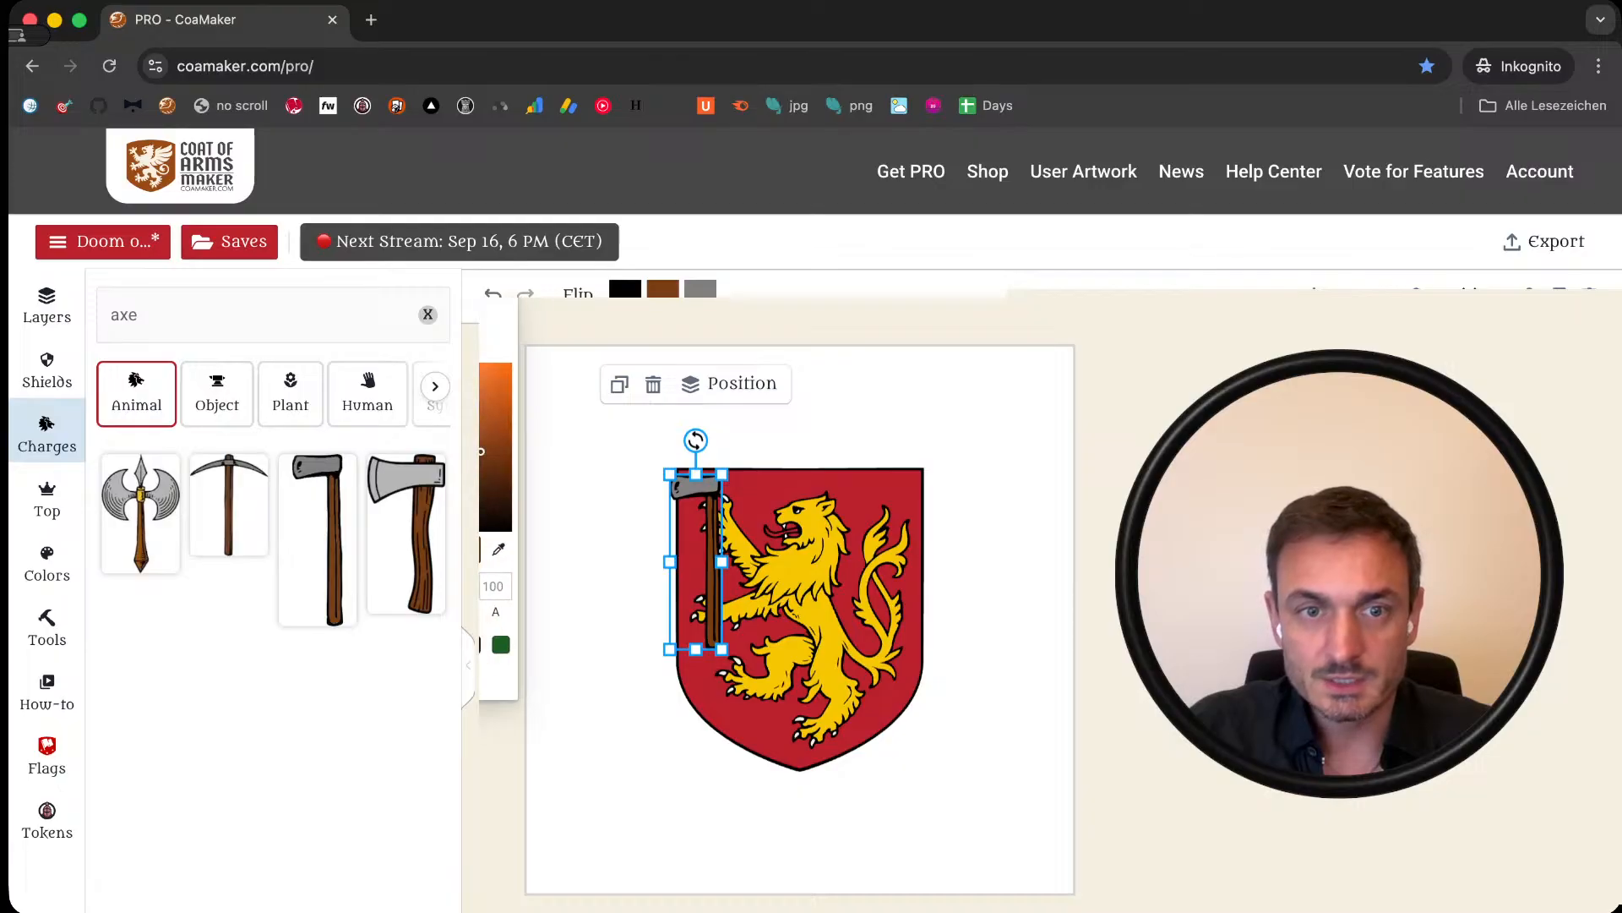
{"action": "left_click", "coordinate": [470, 645]}
{"action": "left_click", "coordinate": [698, 292]}
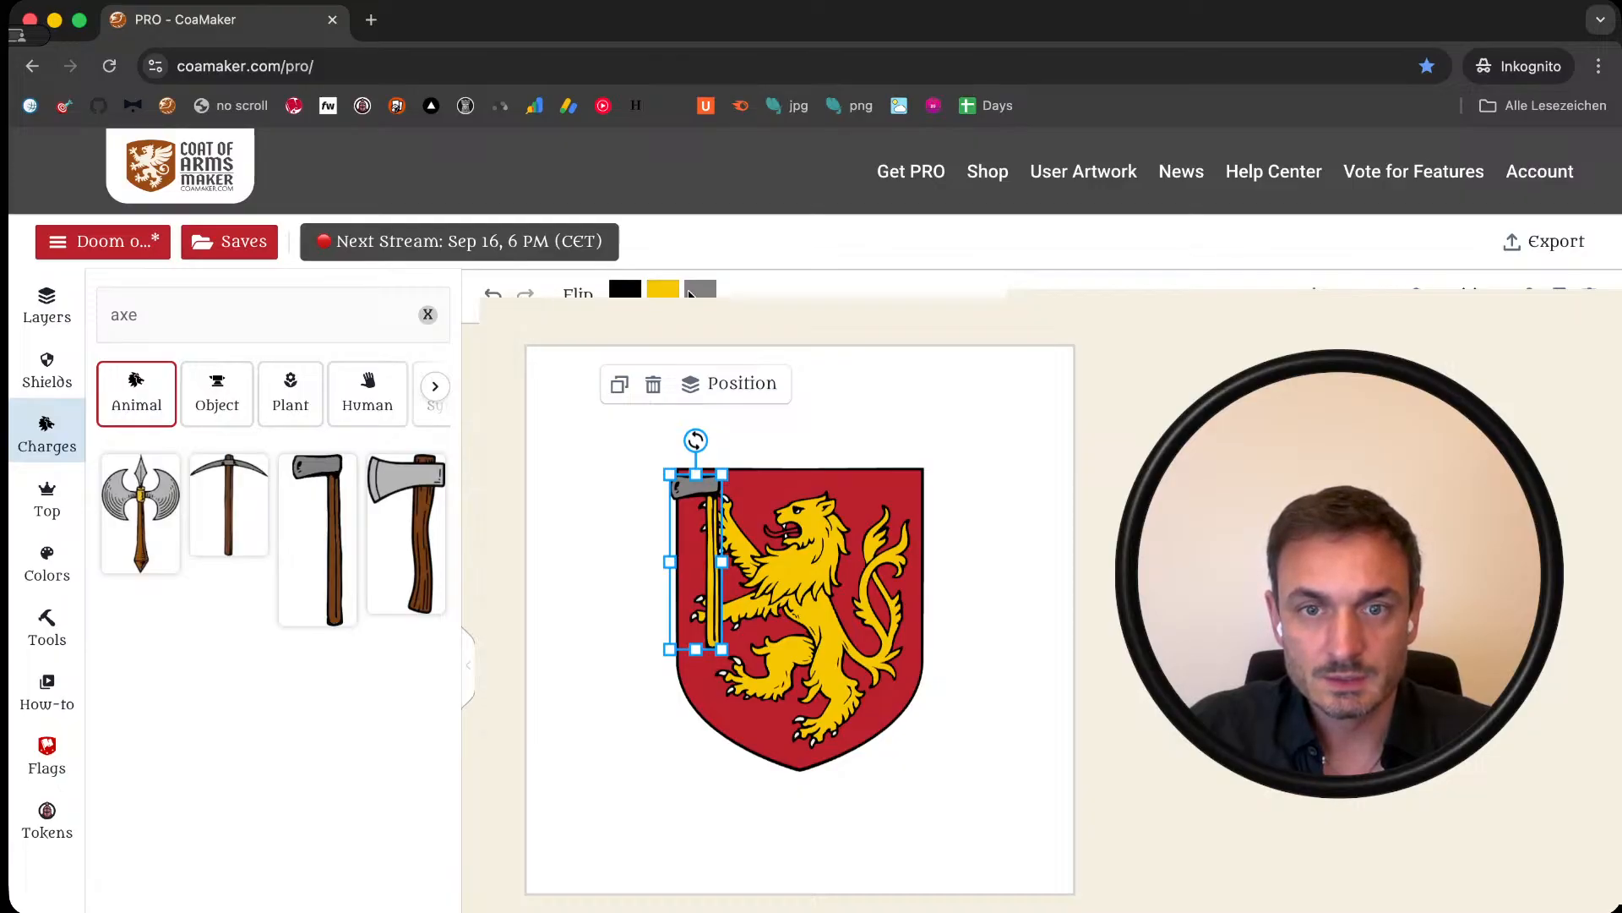
{"action": "left_click", "coordinate": [698, 292]}
{"action": "left_click", "coordinate": [423, 645]}
{"action": "left_click", "coordinate": [910, 377]}
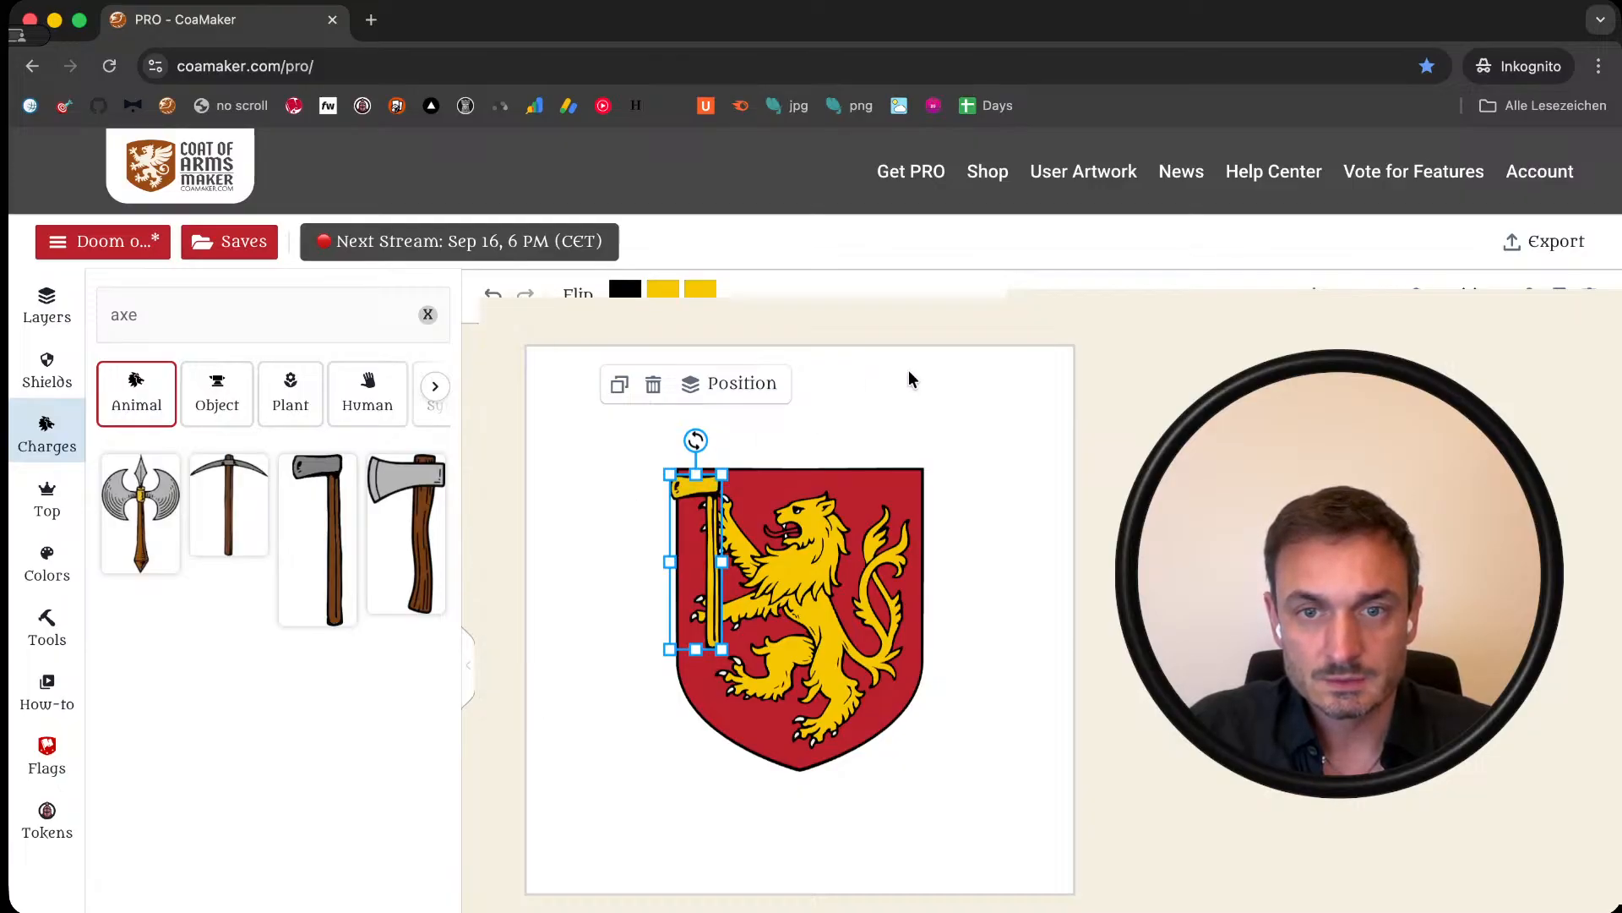
{"action": "left_click", "coordinate": [910, 377]}
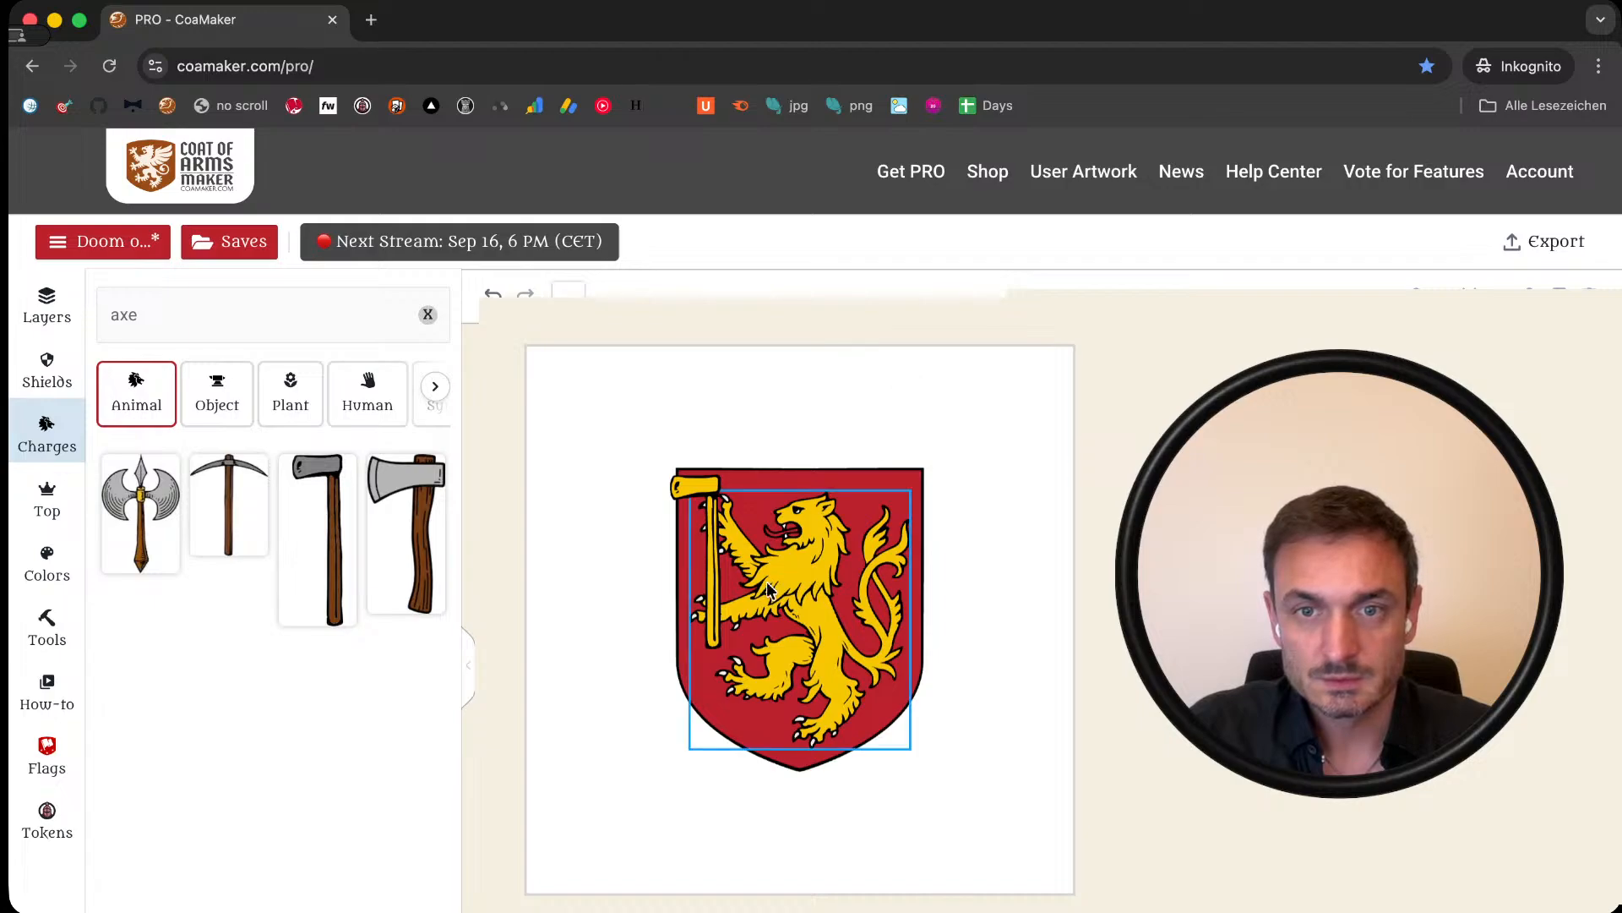
Step: Move the lion forward in the layer order so its paws overlap the axe handle
{"action": "left_click", "coordinate": [710, 524]}
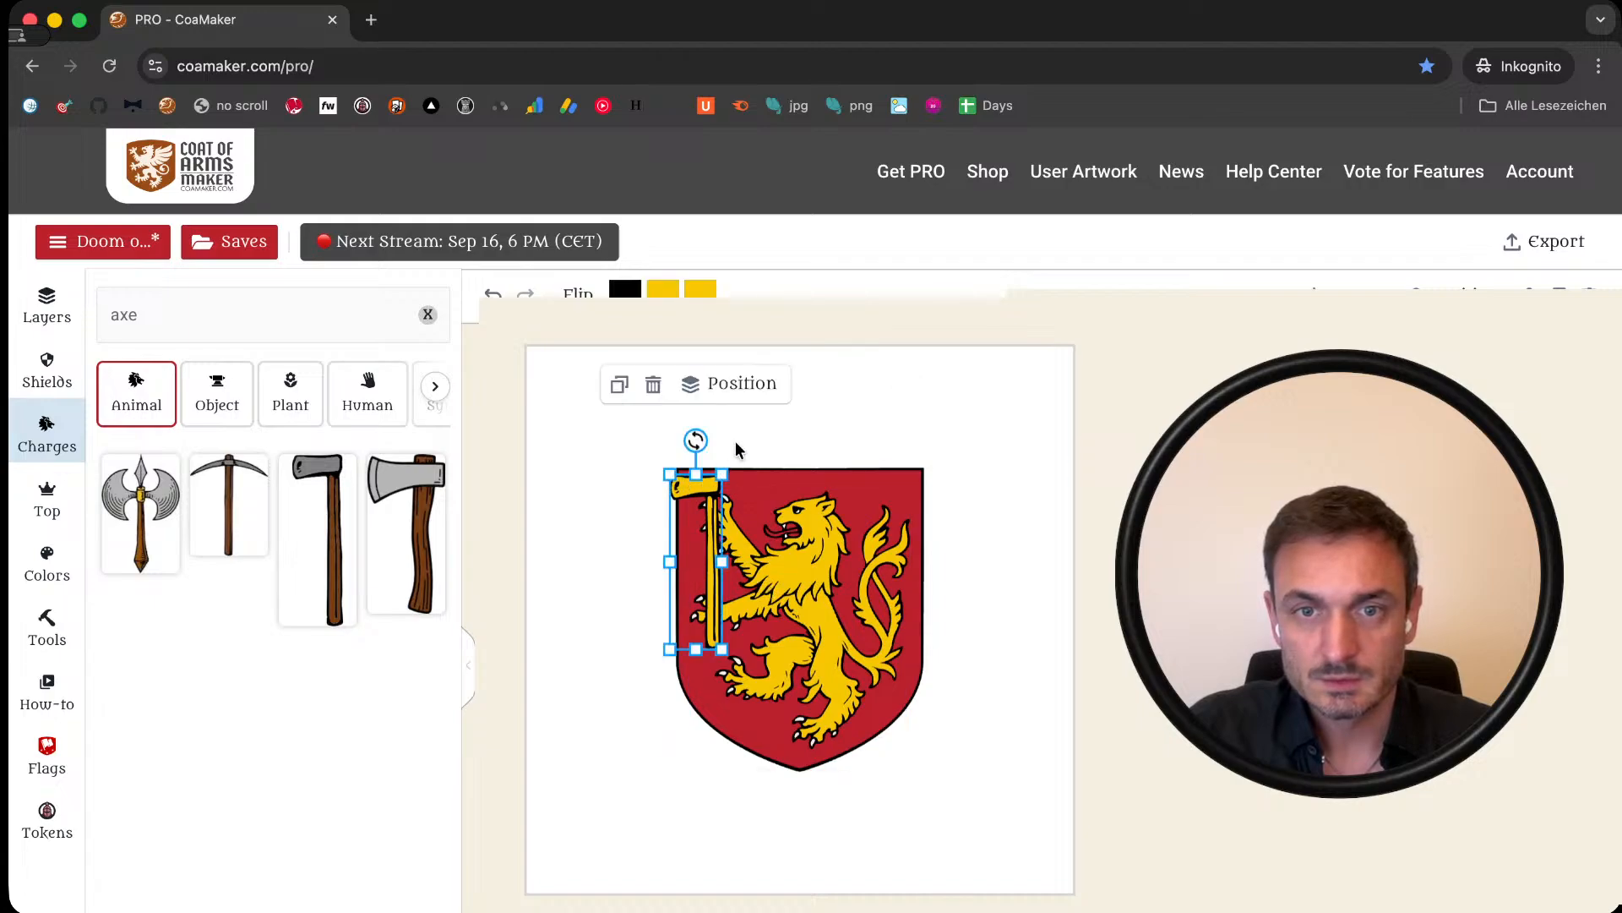
{"action": "left_click", "coordinate": [731, 387]}
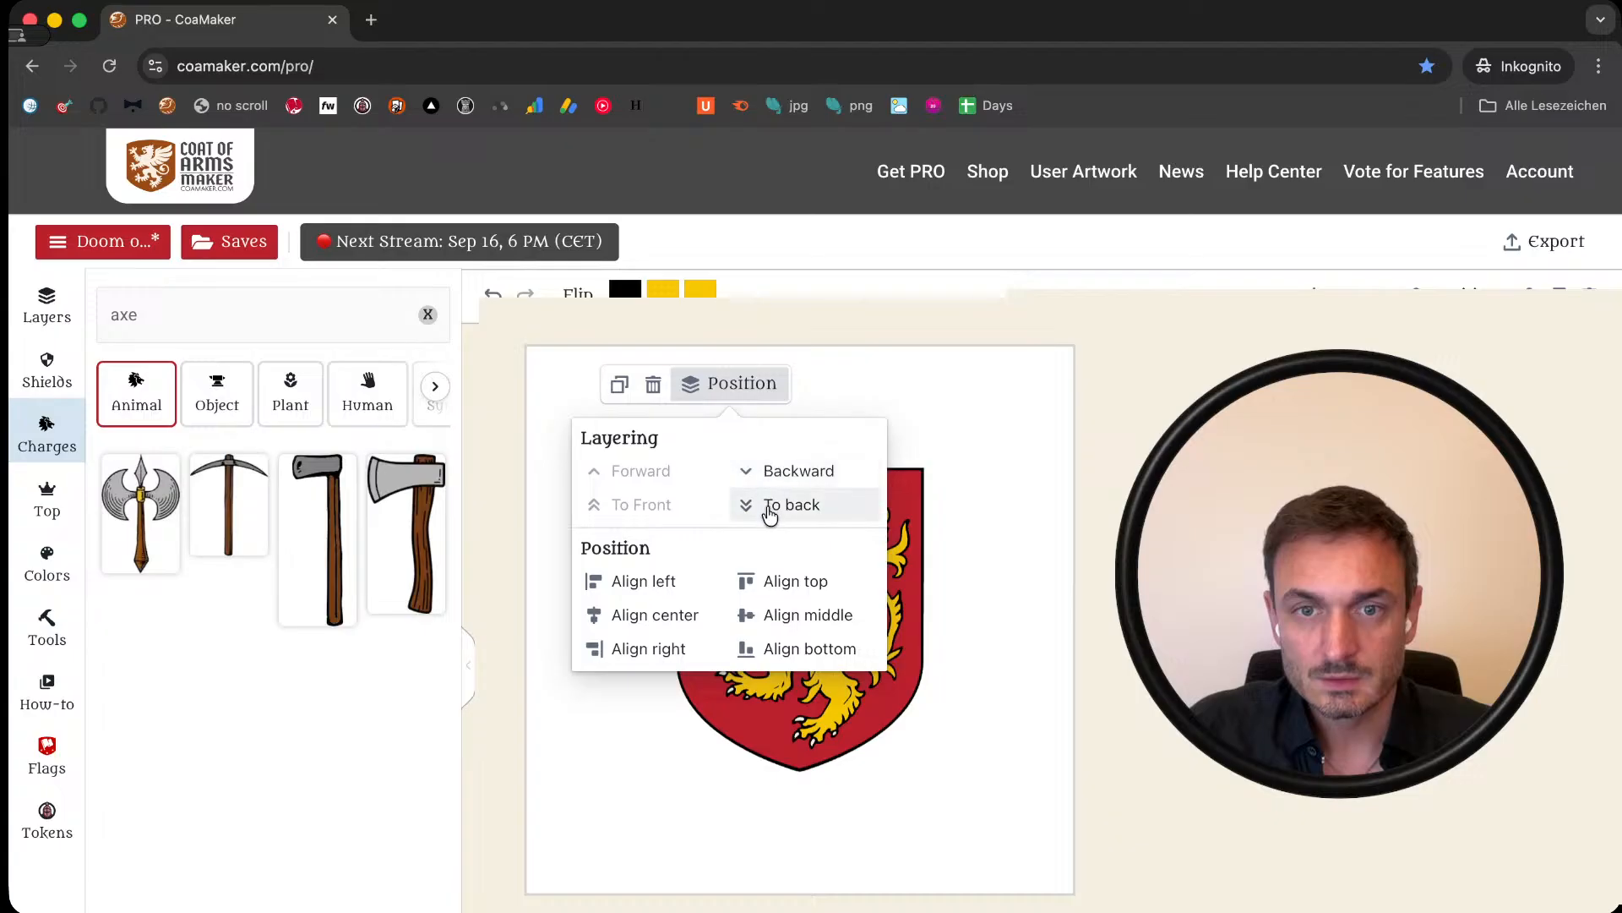
{"action": "left_click", "coordinate": [738, 478]}
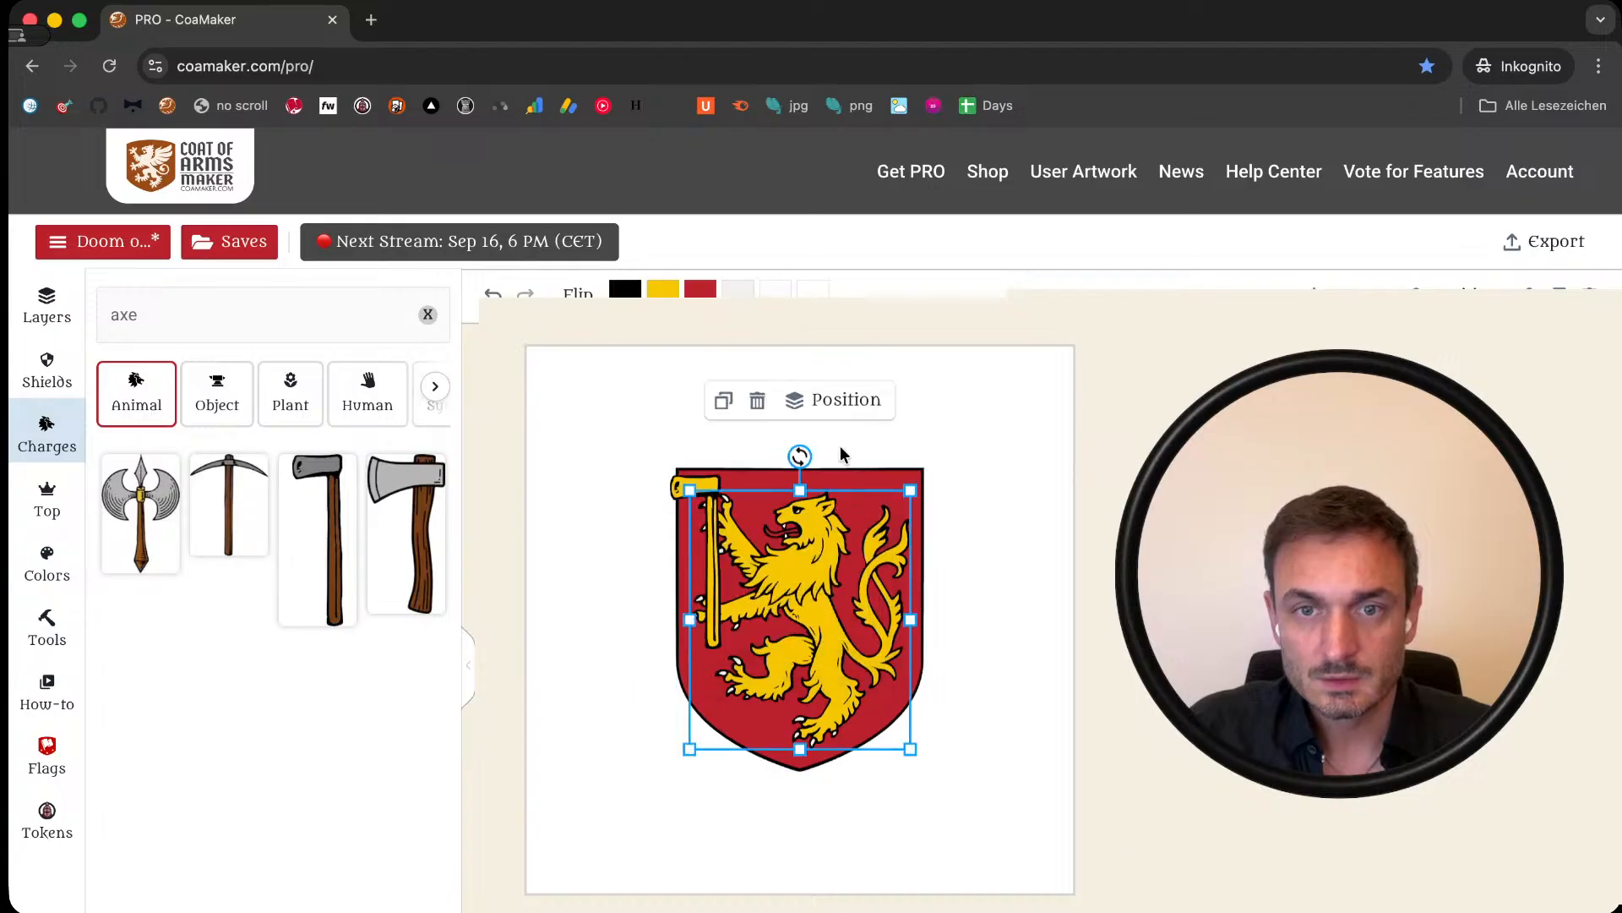
{"action": "left_click", "coordinate": [842, 402]}
{"action": "left_click", "coordinate": [743, 490]}
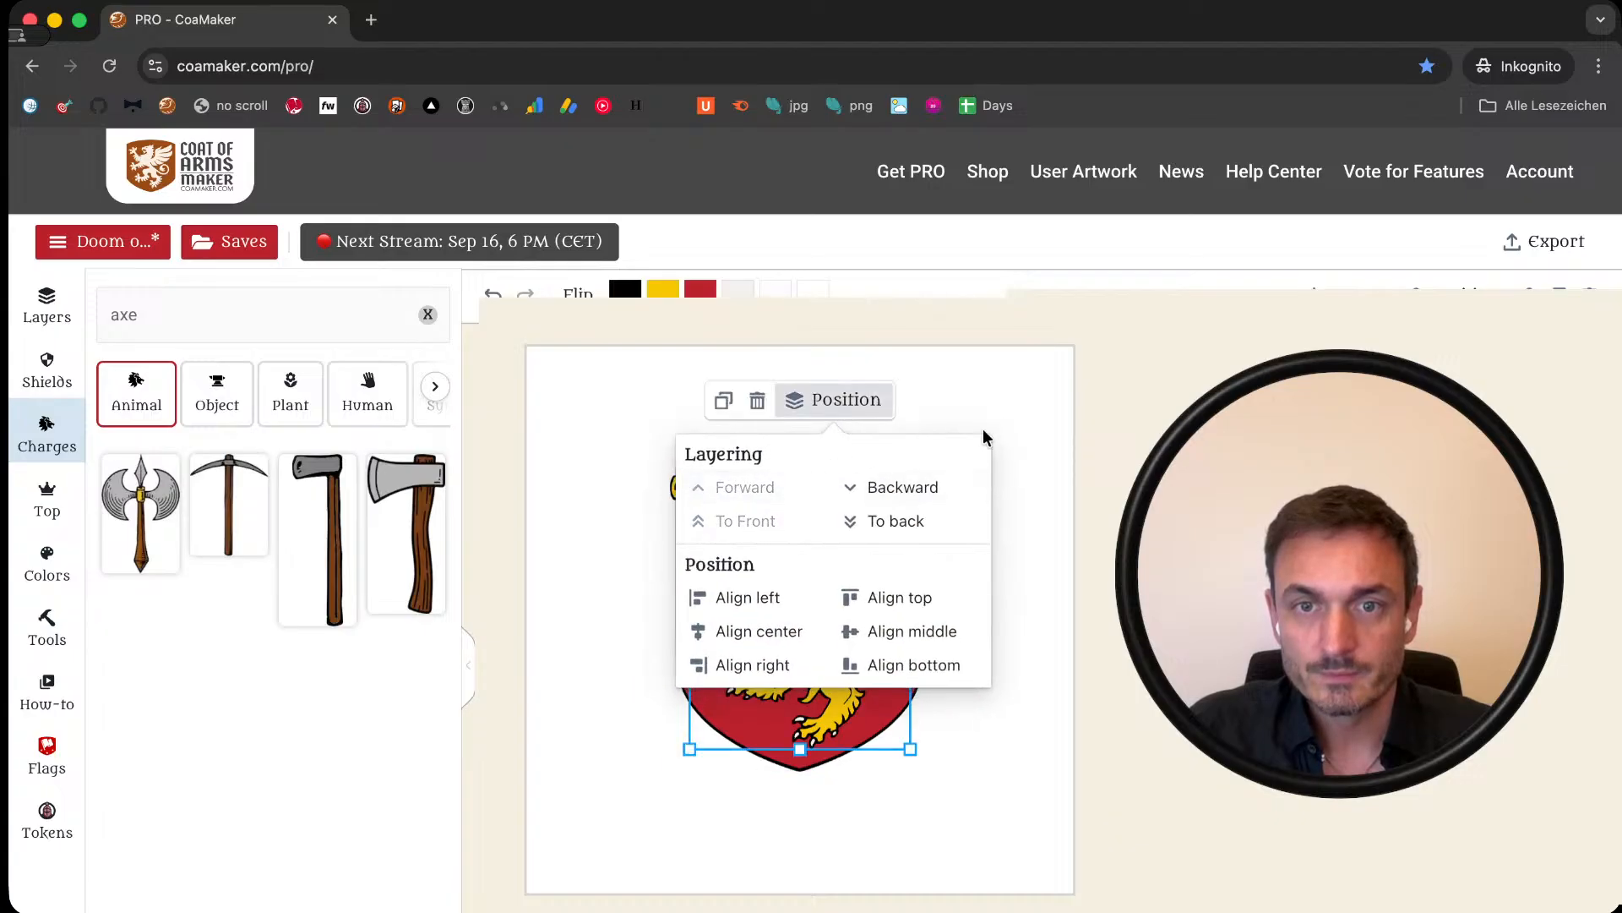
{"action": "left_click", "coordinate": [985, 396]}
Step: Select the axe and lion together, scale them down proportionally, and reposition them within the shield's edges
{"action": "left_click", "coordinate": [708, 494]}
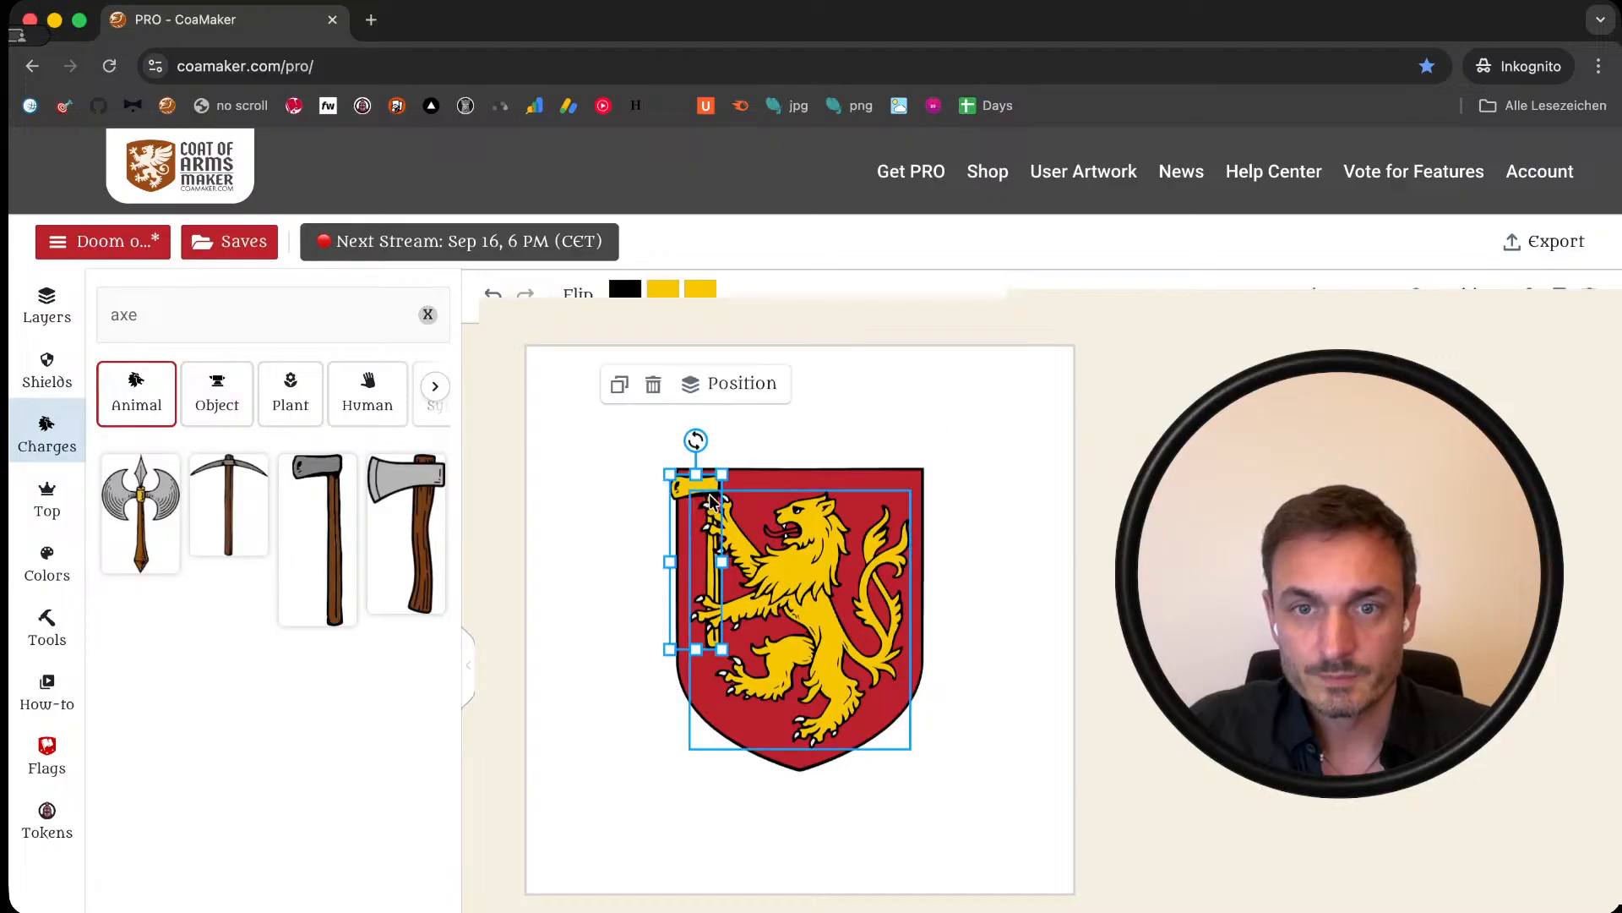
{"action": "left_click", "coordinate": [795, 562], "text": "shift"}
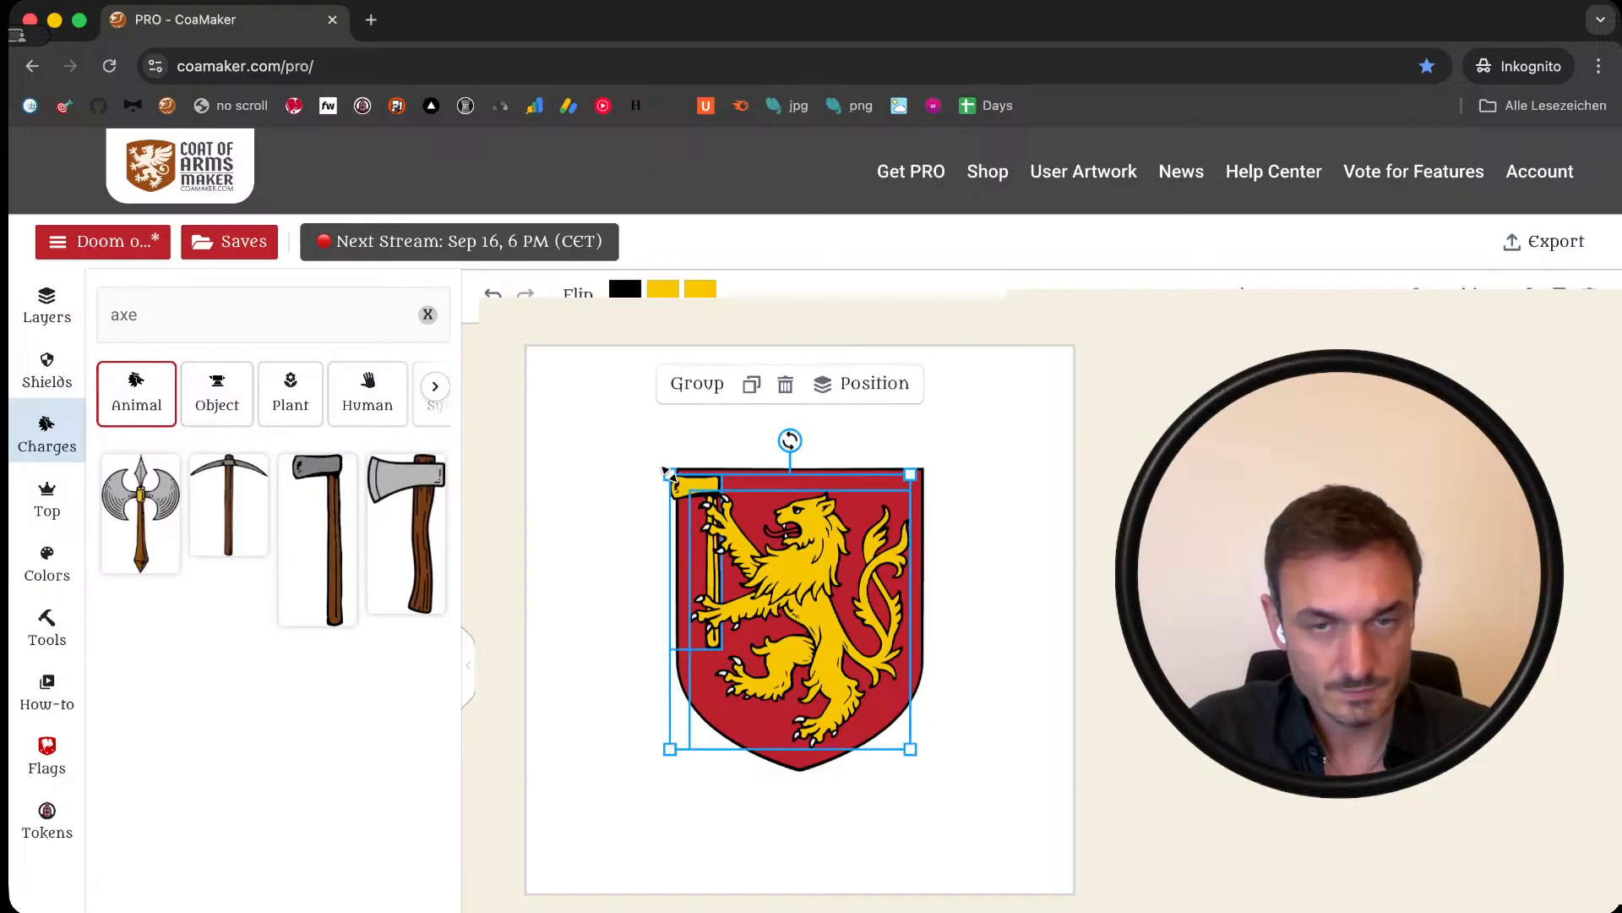
{"action": "left_click_drag", "start_coordinate": [666, 472], "coordinate": [688, 486]}
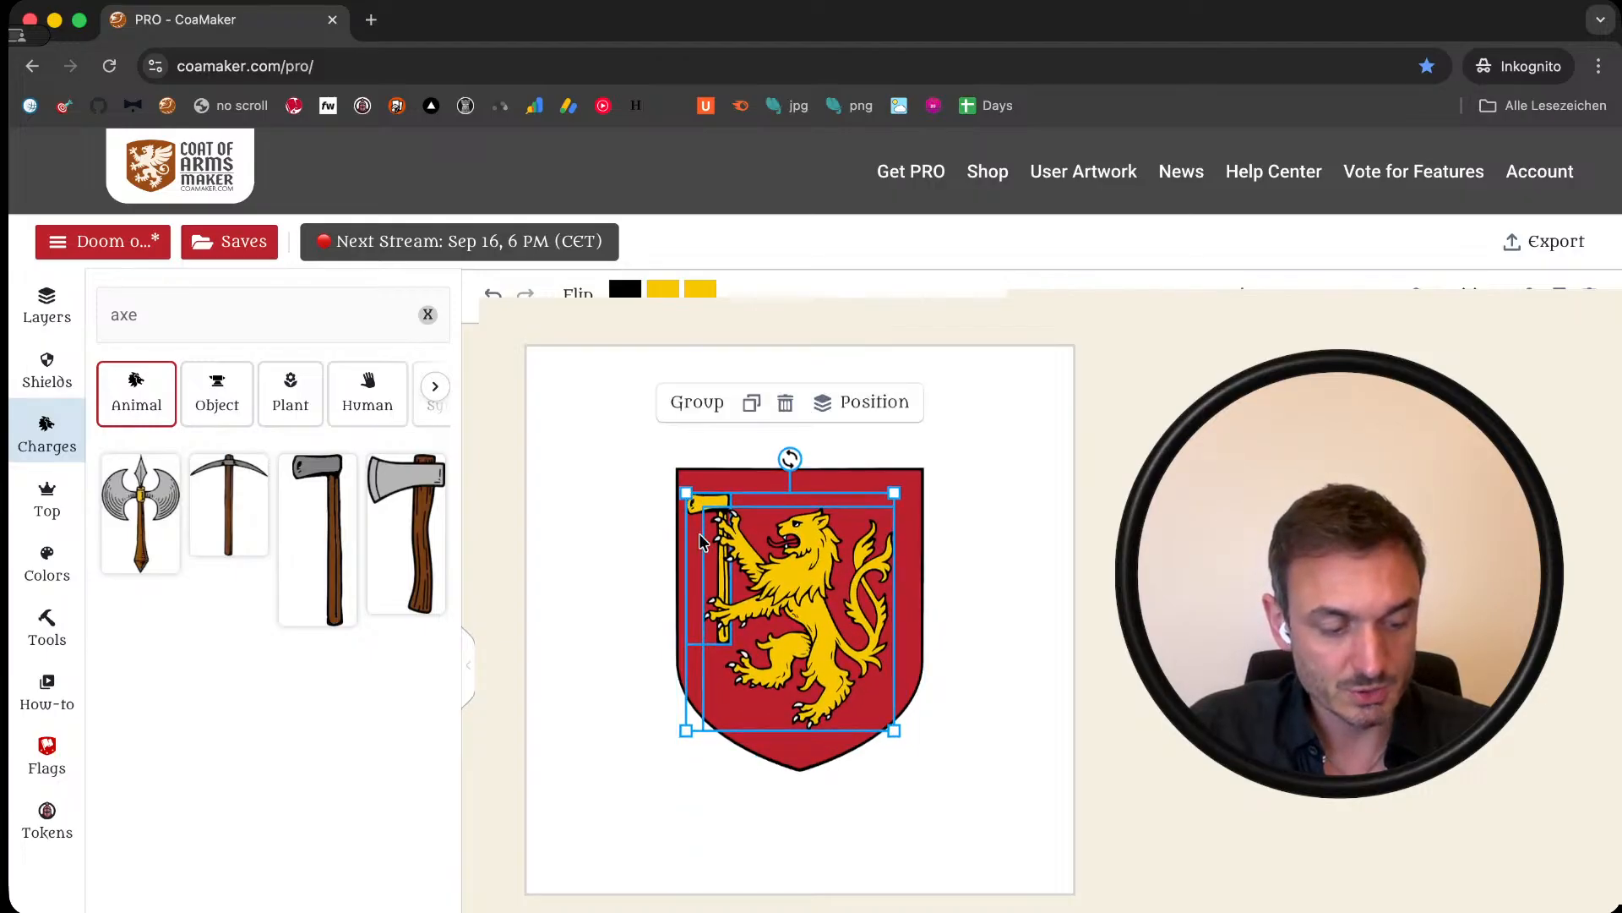
{"action": "left_click_drag", "start_coordinate": [686, 492], "coordinate": [732, 530]}
{"action": "mouse_move", "coordinate": [692, 479]}
{"action": "left_mouse_down"}
{"action": "mouse_move", "coordinate": [714, 488]}
{"action": "mouse_move", "coordinate": [605, 454]}
{"action": "mouse_move", "coordinate": [576, 420]}
{"action": "mouse_move", "coordinate": [685, 489]}
{"action": "left_mouse_up"}
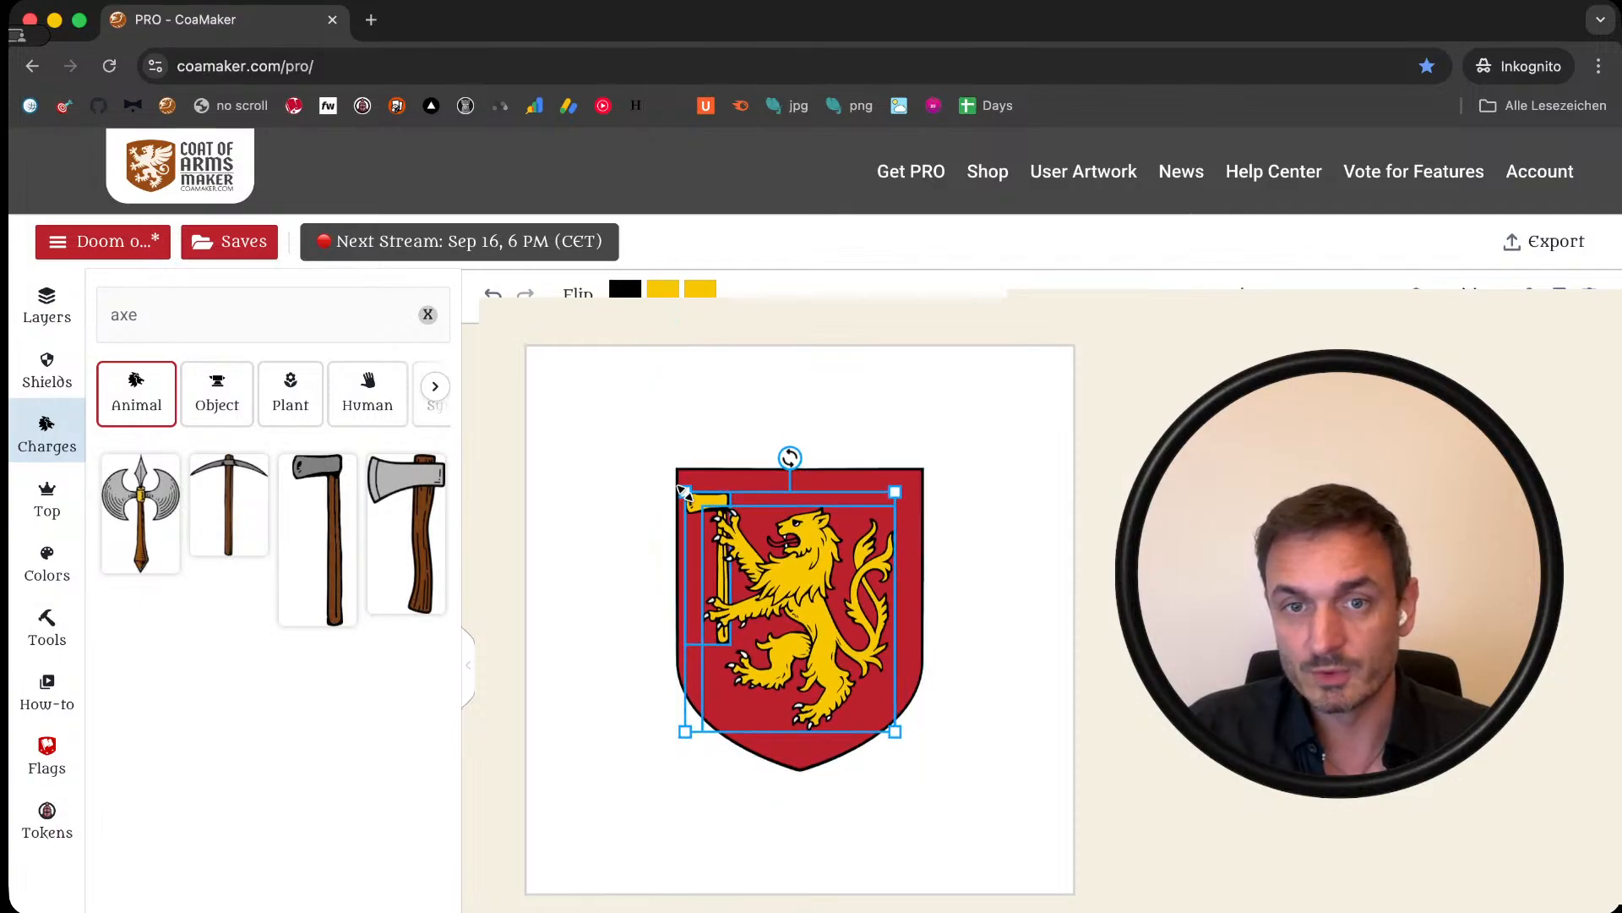
{"action": "left_click_drag", "start_coordinate": [752, 531], "coordinate": [714, 479]}
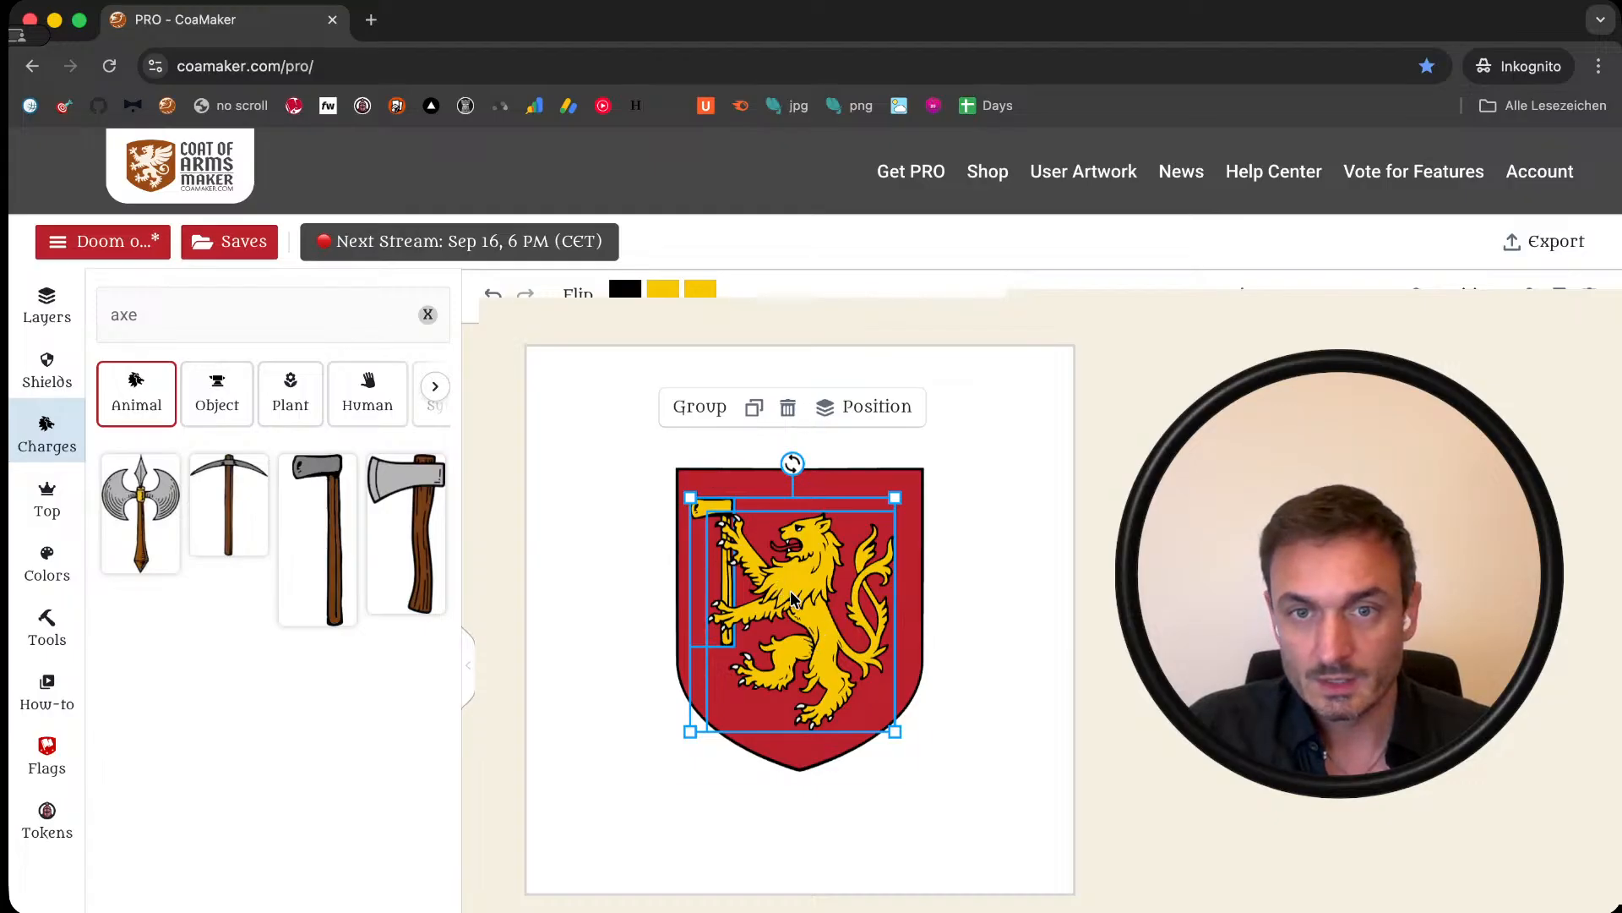
{"action": "left_click_drag", "start_coordinate": [895, 497], "coordinate": [904, 490]}
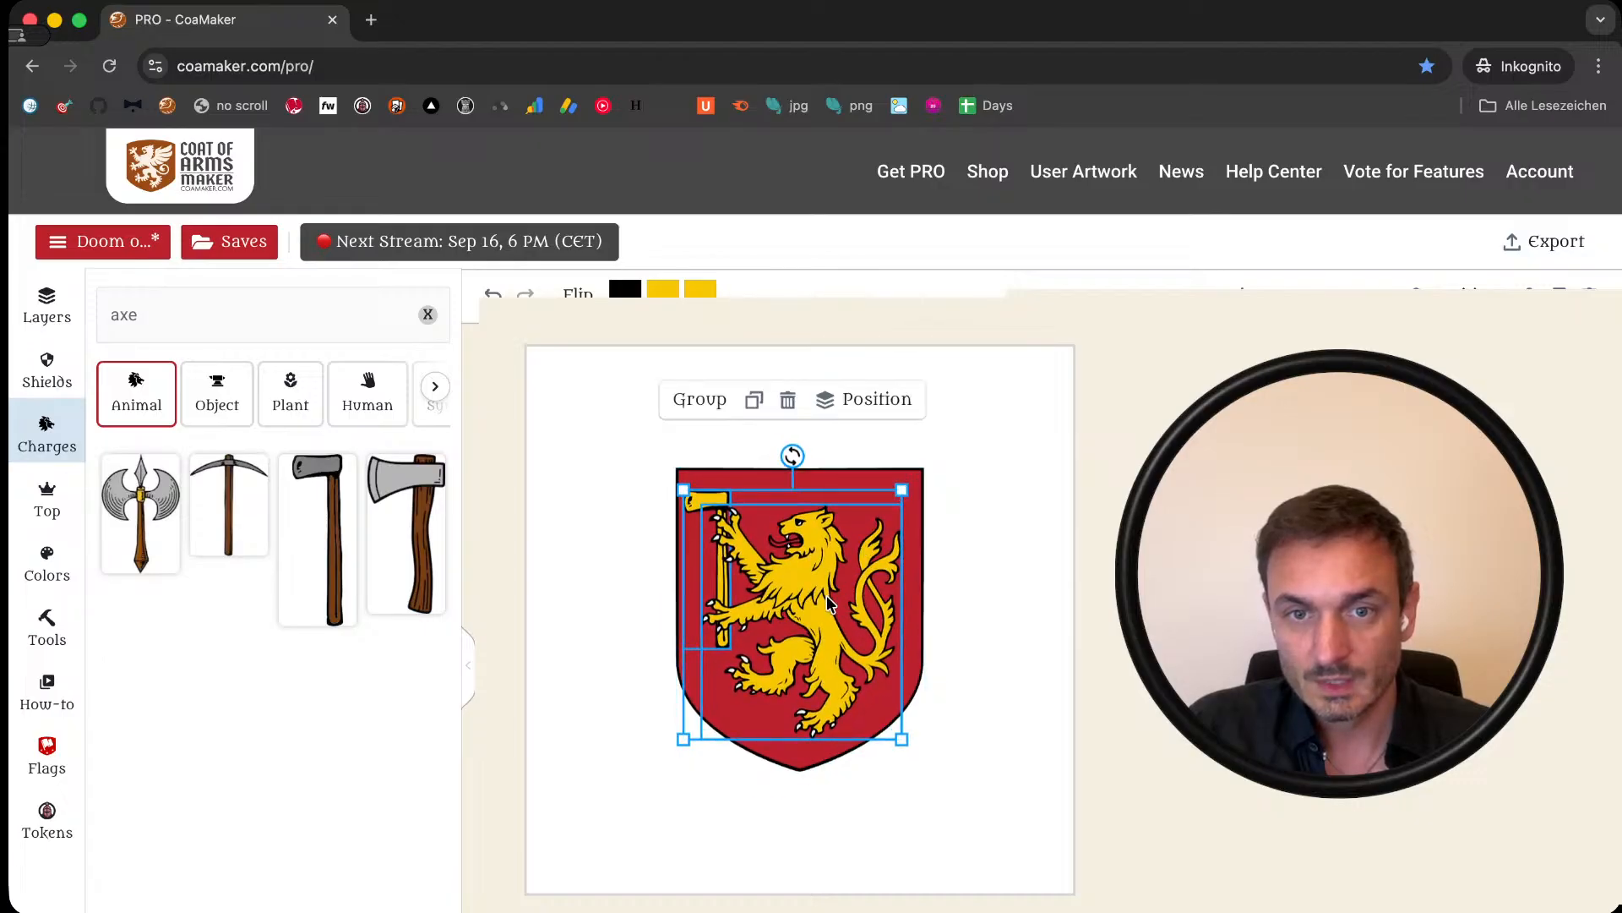
{"action": "left_click_drag", "start_coordinate": [842, 576], "coordinate": [834, 602]}
{"action": "left_click", "coordinate": [1033, 510]}
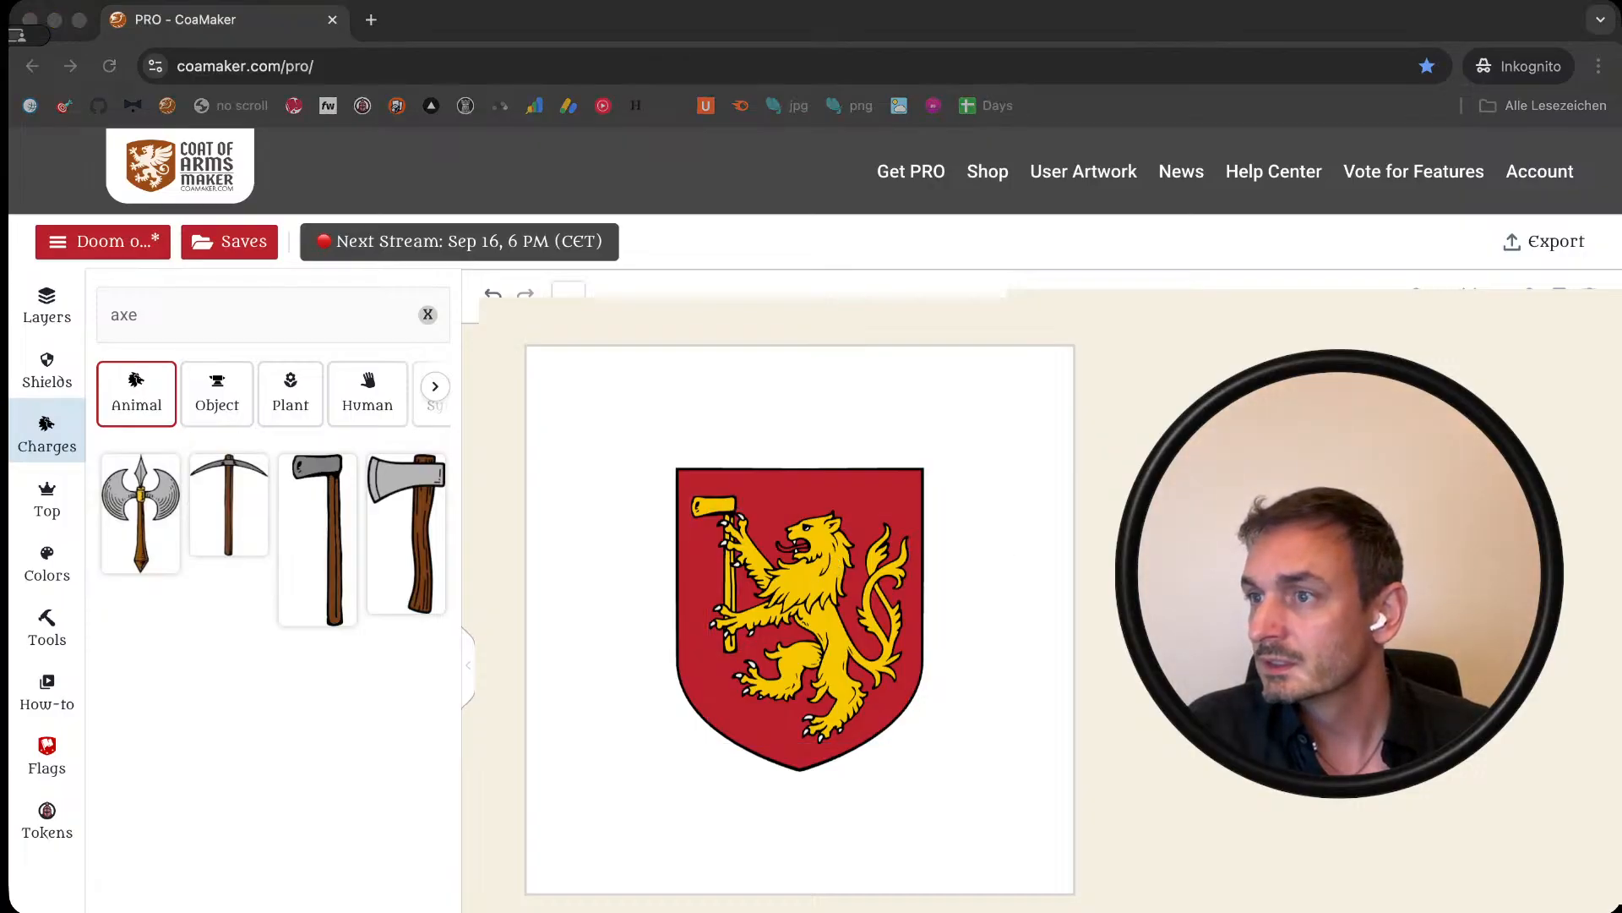
{"action": "left_click", "coordinate": [698, 507]}
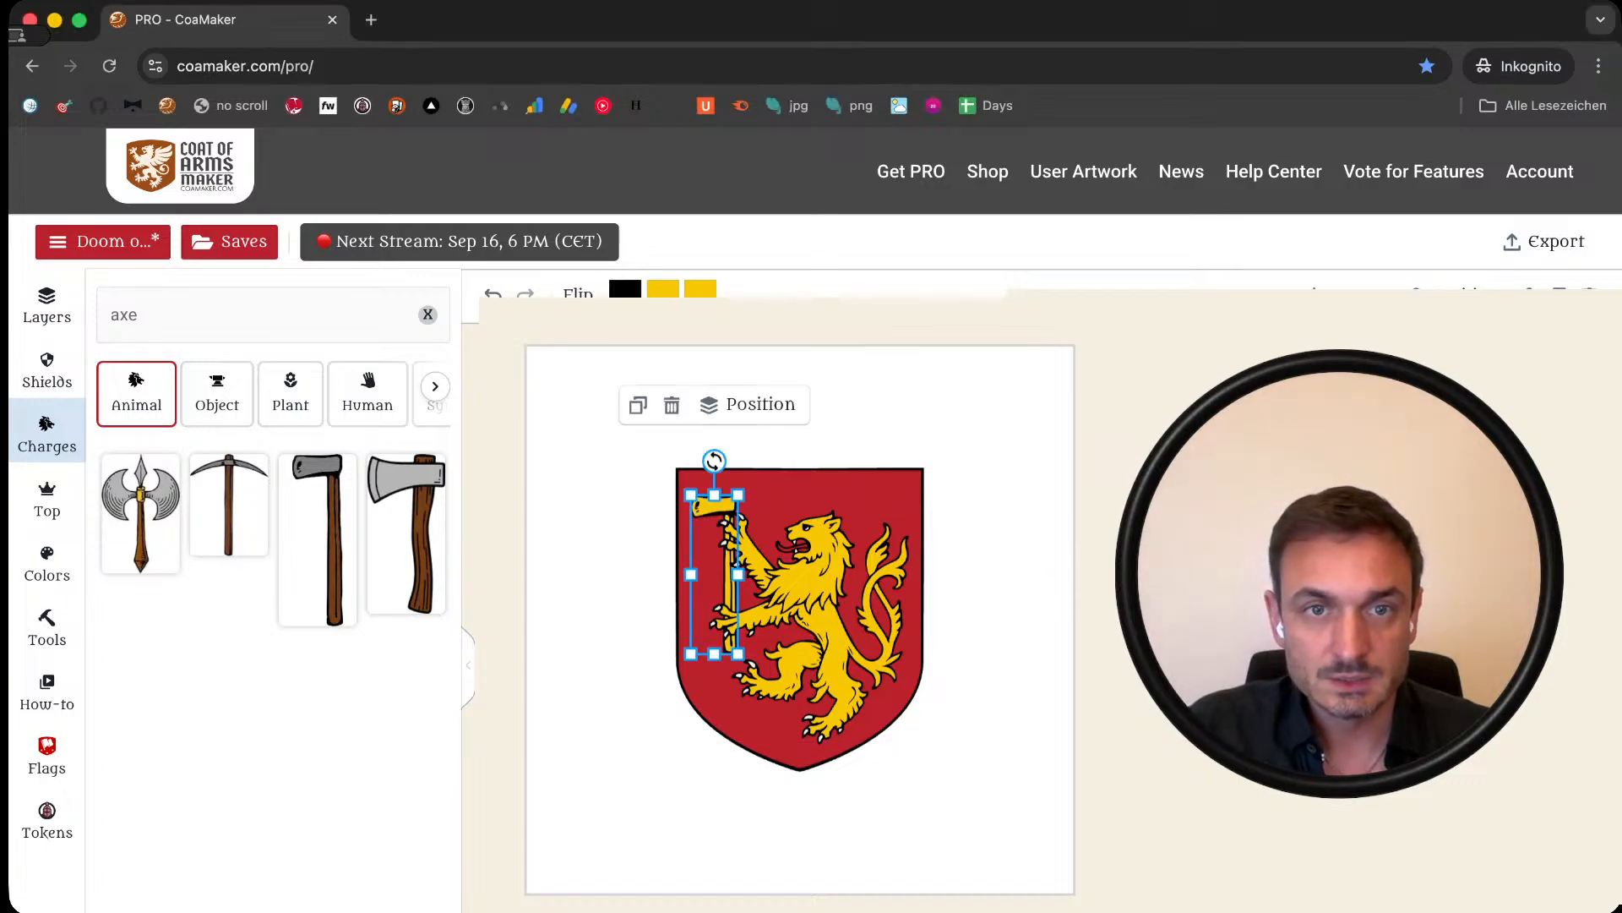
{"action": "left_click", "coordinate": [663, 289]}
{"action": "left_click", "coordinate": [480, 645]}
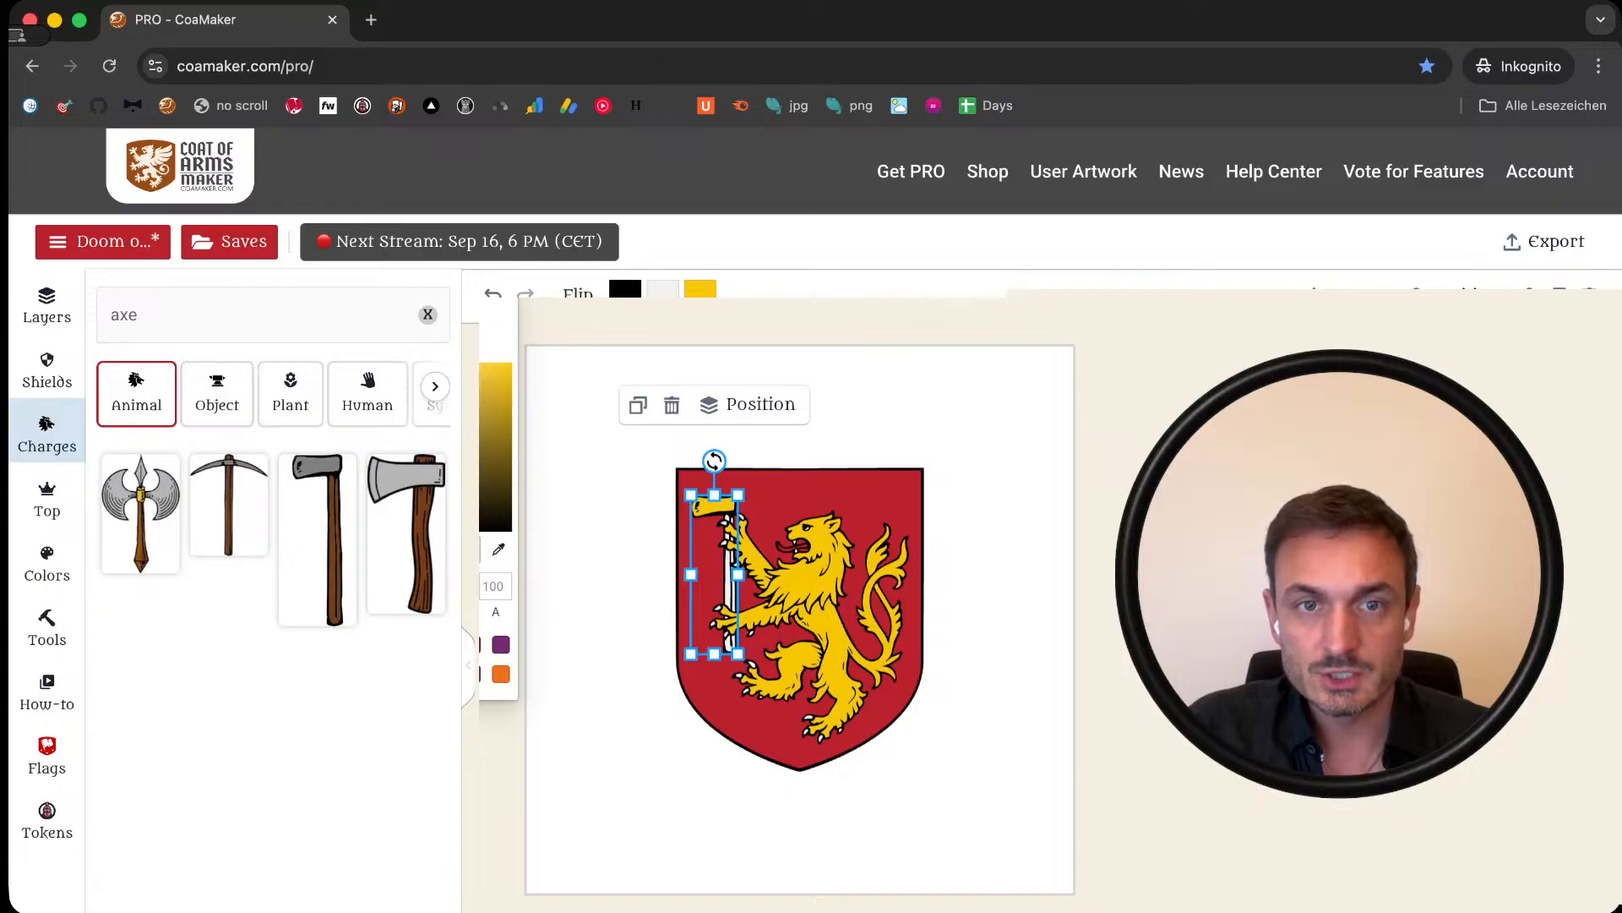
{"action": "left_click", "coordinate": [583, 558]}
{"action": "left_click", "coordinate": [493, 293]}
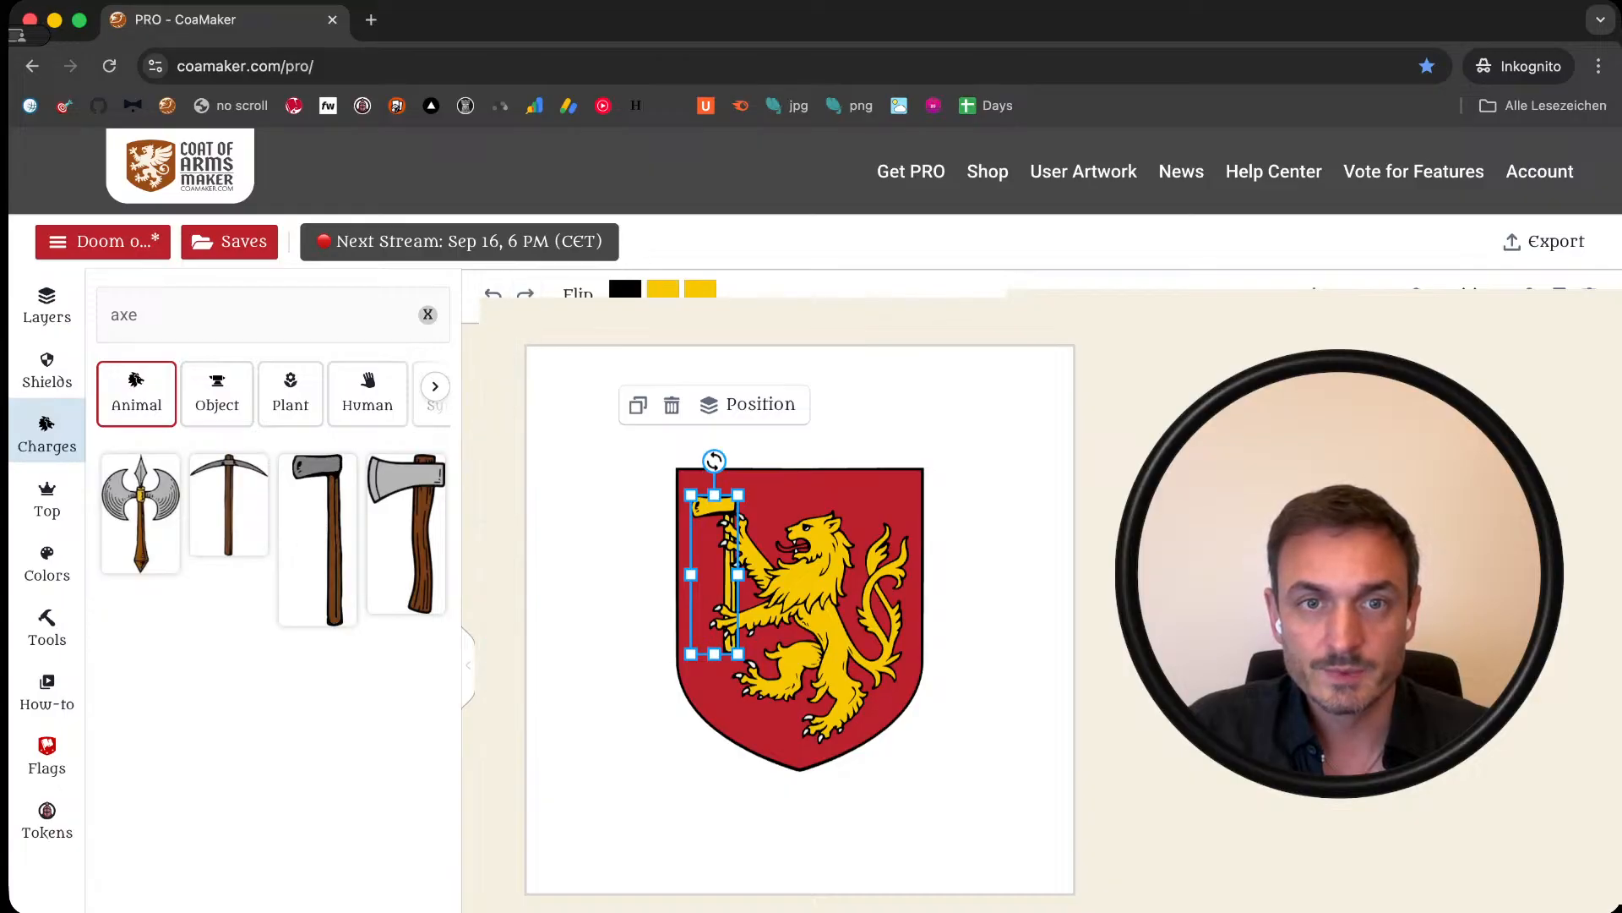
Step: Recolour the axe's head white, keeping the handle golden yellow
{"action": "left_click", "coordinate": [700, 289]}
{"action": "left_click", "coordinate": [480, 645]}
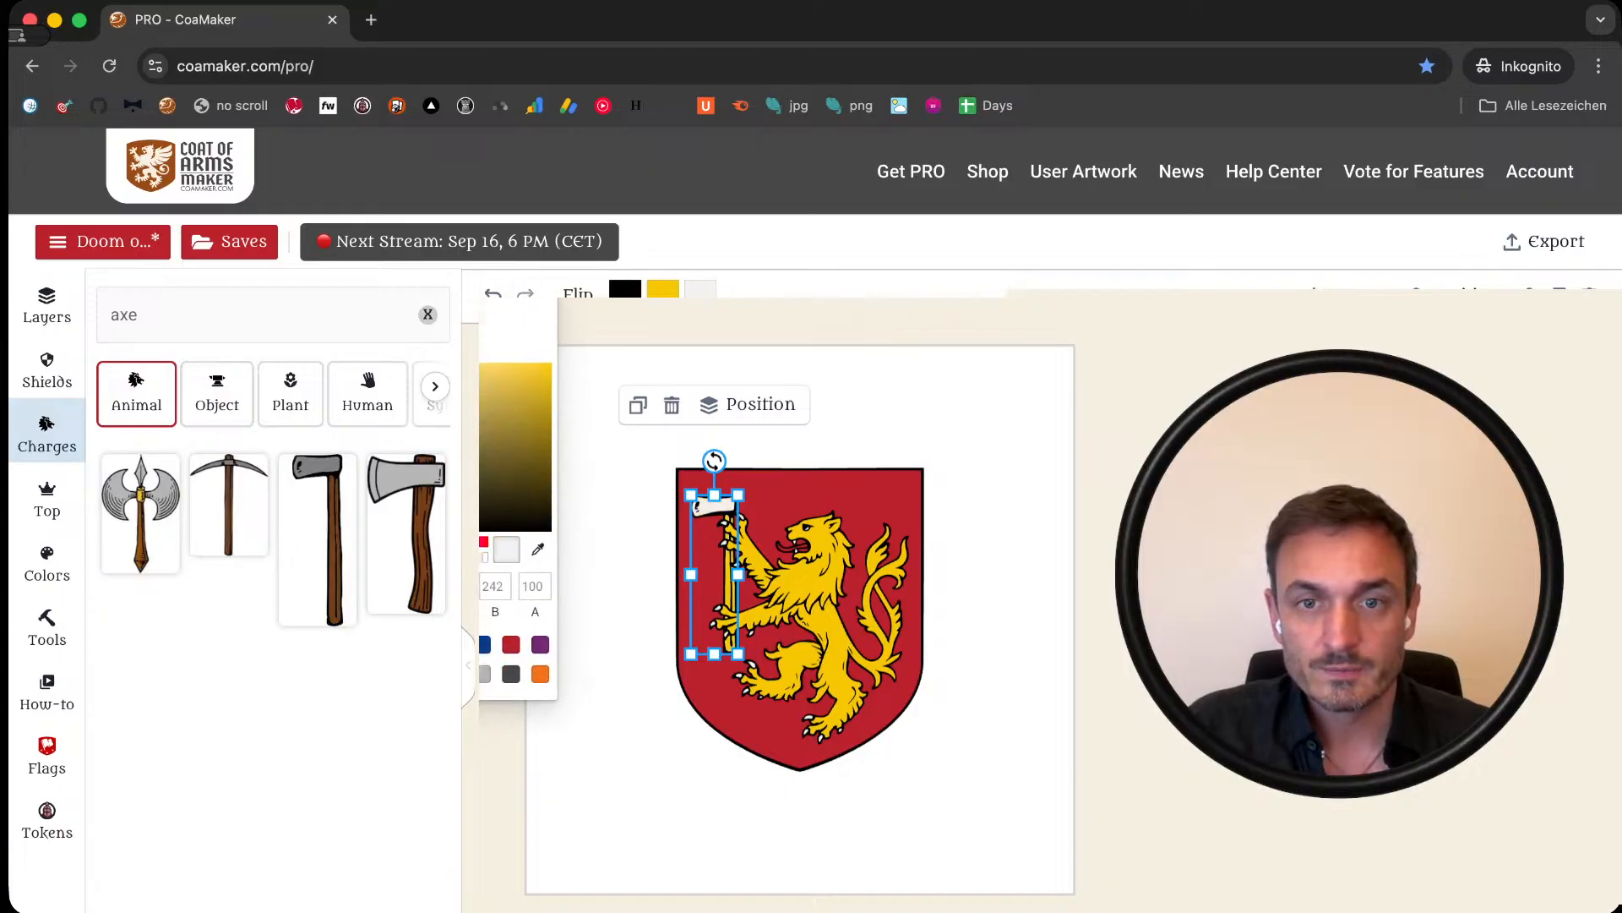
{"action": "left_click", "coordinate": [583, 557]}
{"action": "left_click", "coordinate": [583, 558]}
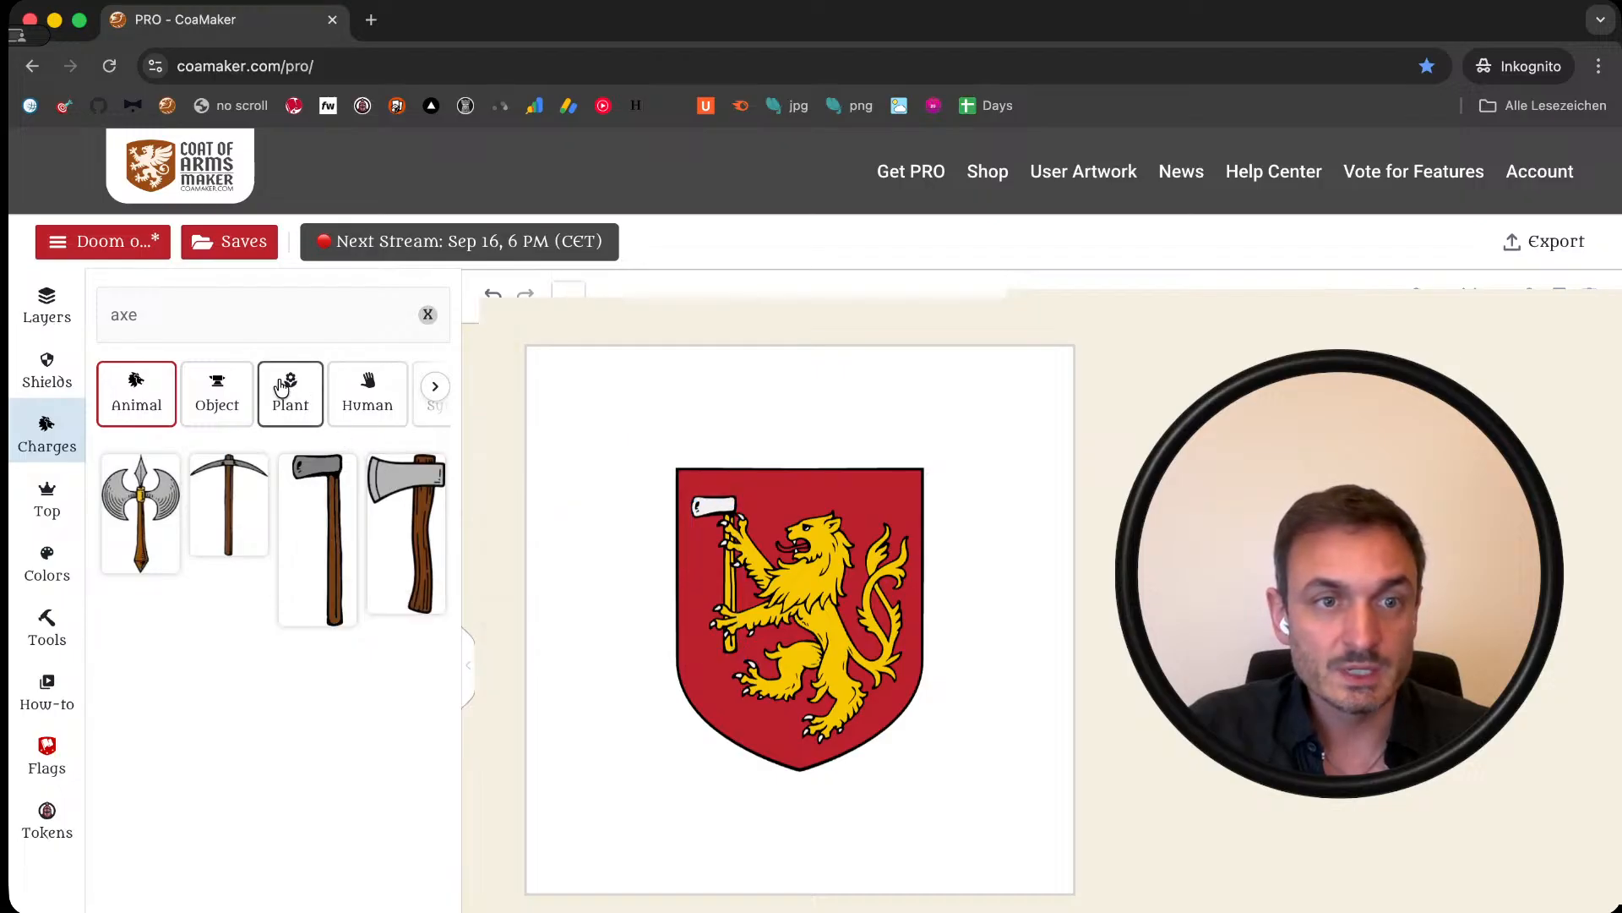
Step: Clear the charge search and browse the crowns among the top elements for an open golden crown
{"action": "double_click", "coordinate": [195, 319]}
{"action": "key", "text": "BackSpace"}
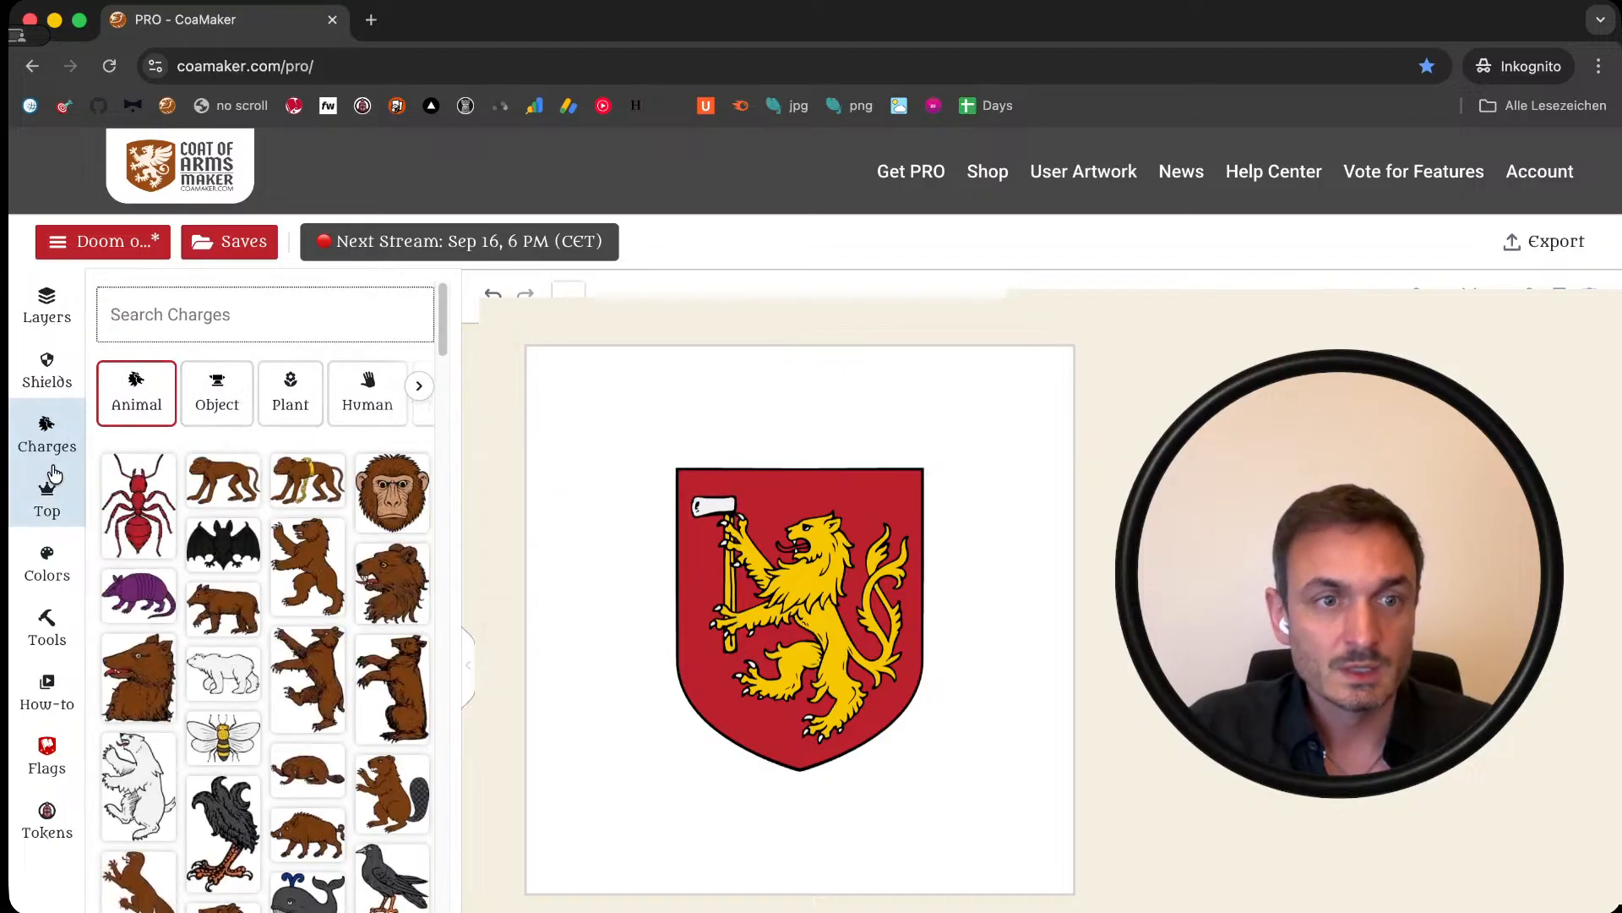
{"action": "left_click", "coordinate": [48, 498]}
{"action": "left_click", "coordinate": [231, 405]}
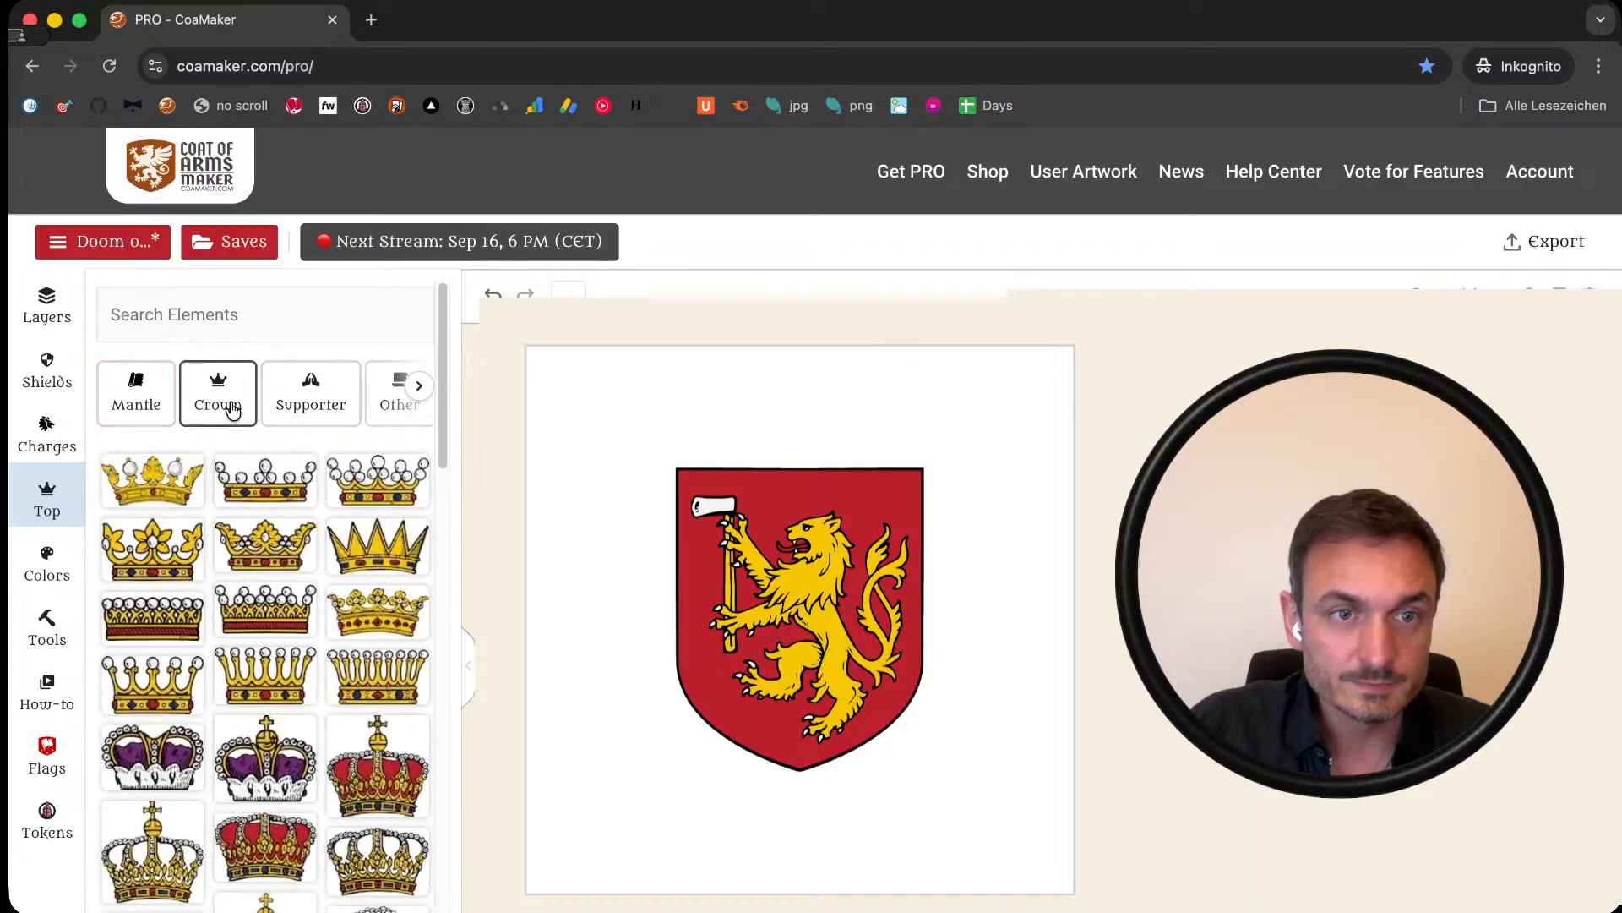
{"action": "scroll", "coordinate": [311, 644], "scroll_direction": "down", "scroll_amount": 2}
{"action": "scroll", "coordinate": [310, 644], "scroll_direction": "down", "scroll_amount": 2}
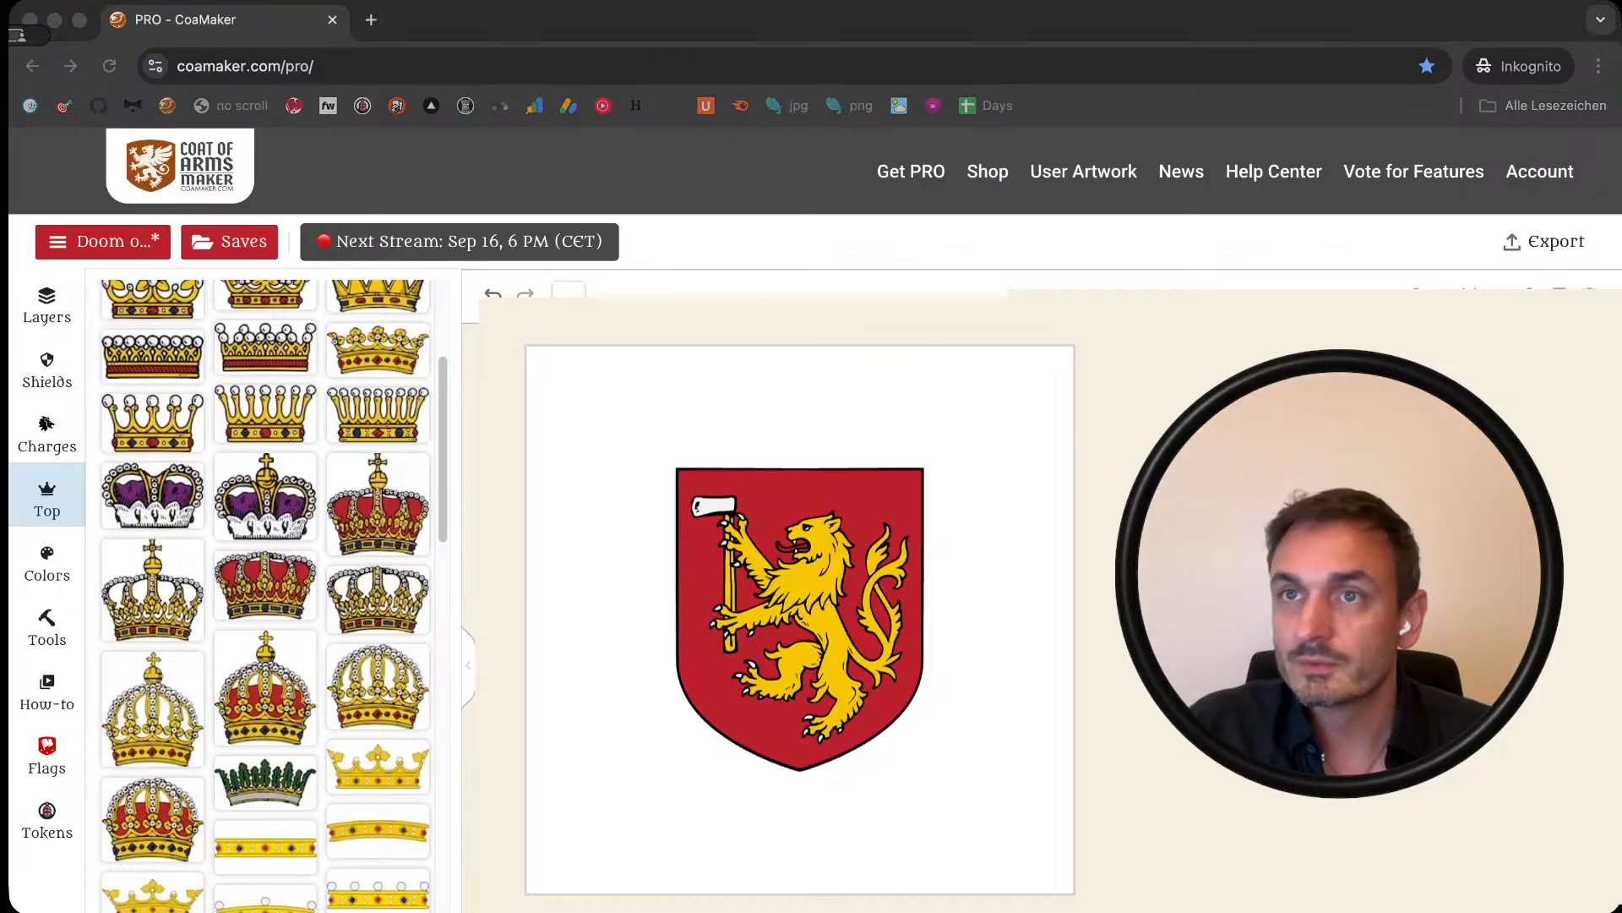
{"action": "scroll", "coordinate": [351, 642], "scroll_direction": "down", "scroll_amount": 2}
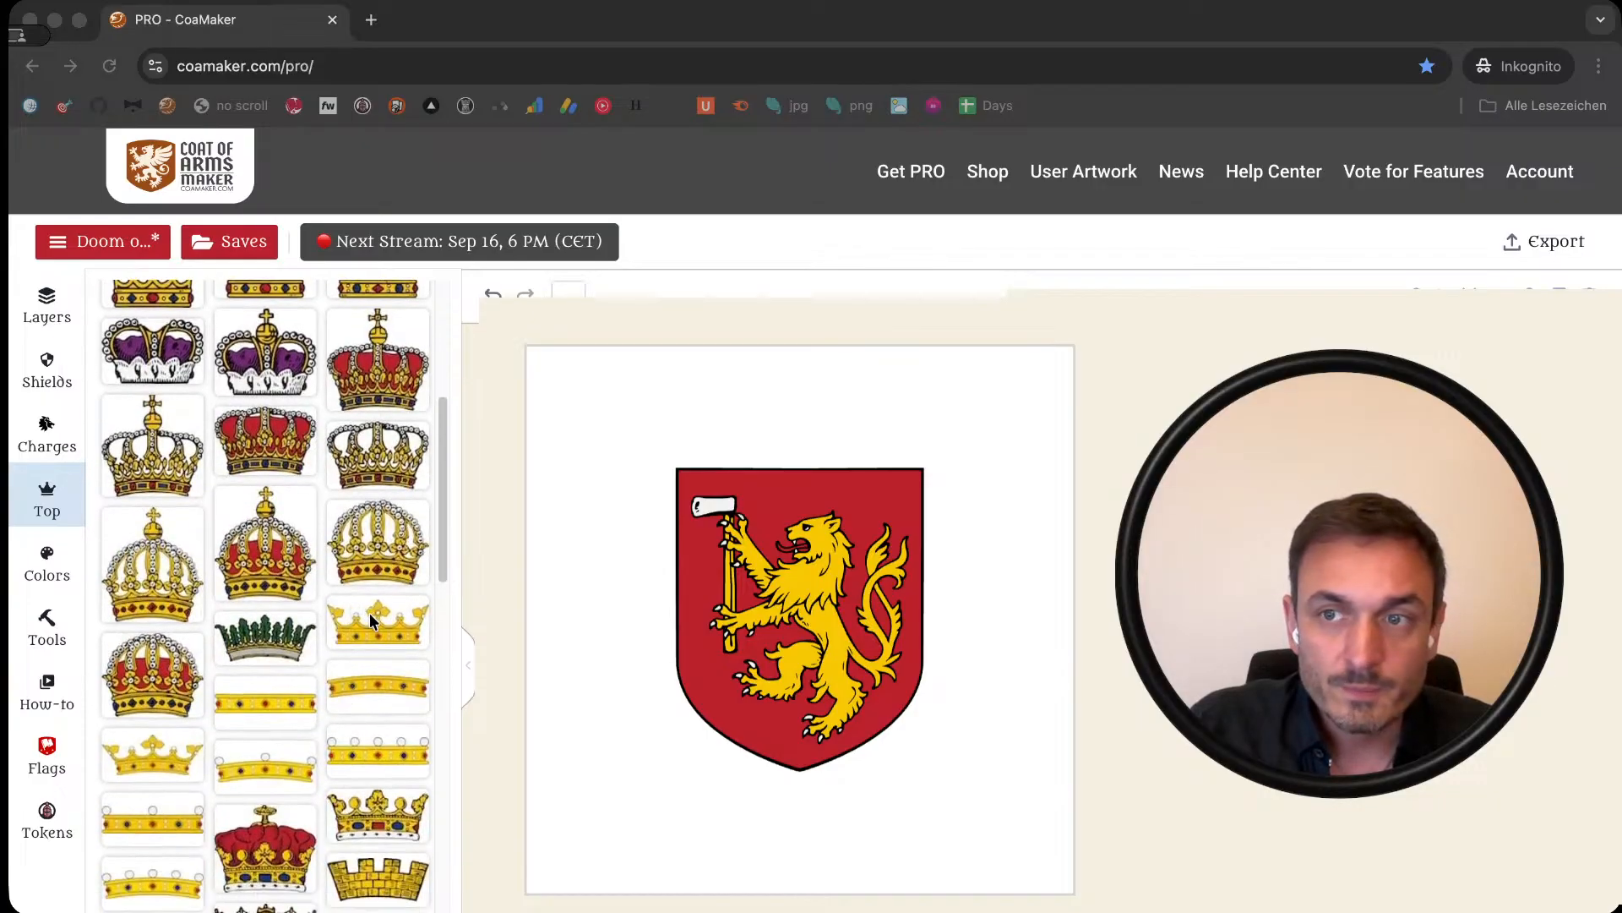
Step: Add a golden leaf-topped crown with a jewelled band and shrink it beside the lion
{"action": "left_click", "coordinate": [369, 618]}
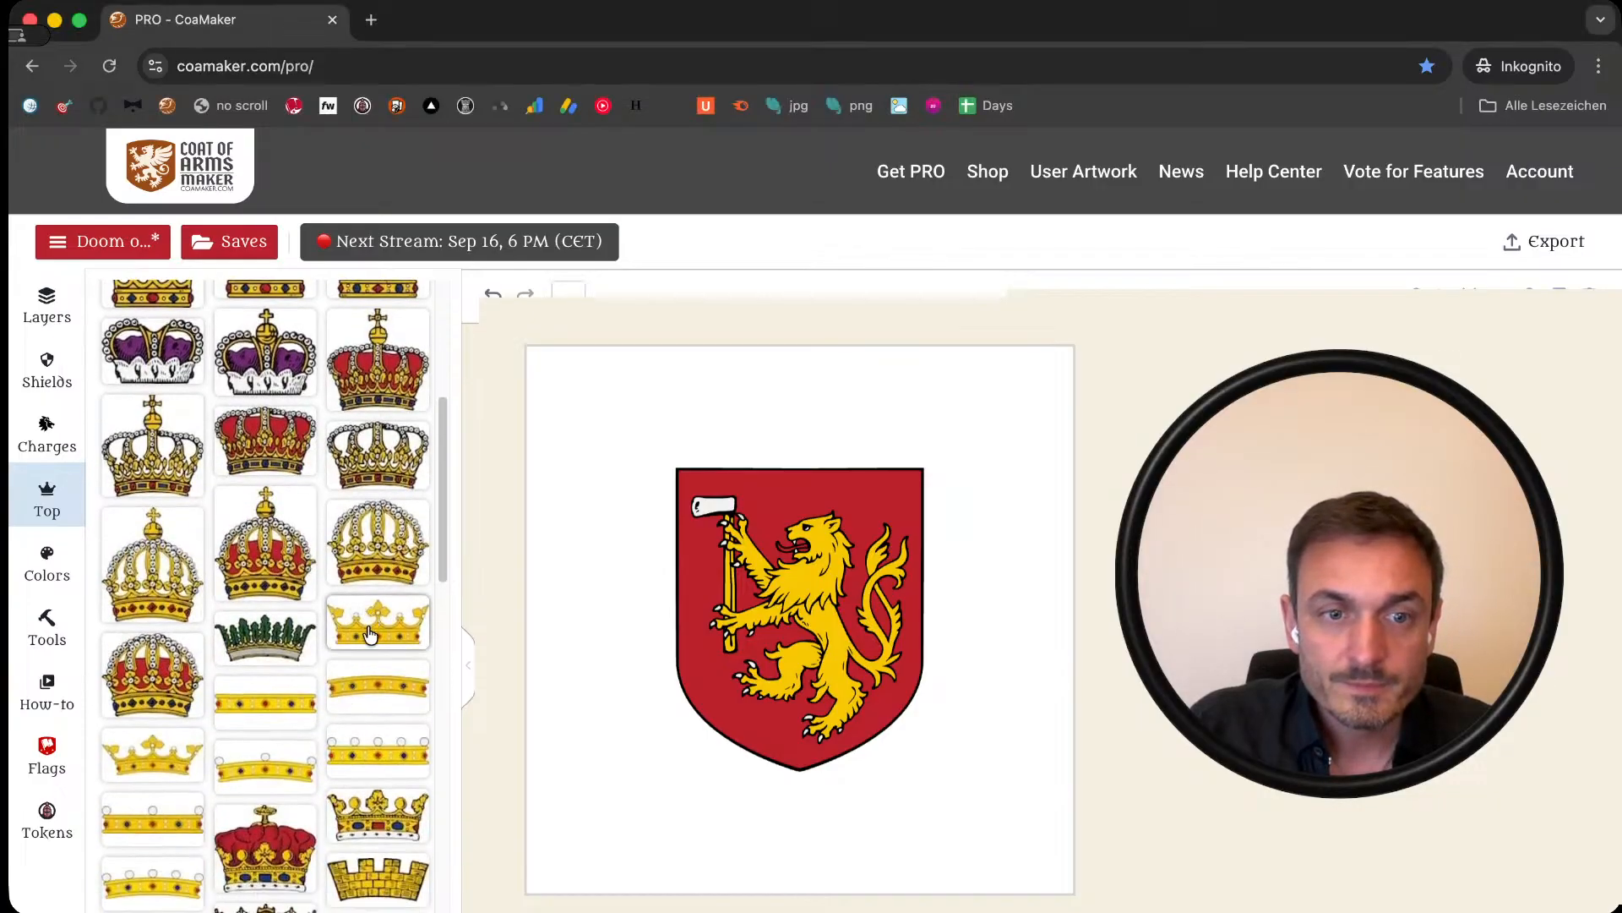
{"action": "left_click", "coordinate": [370, 634]}
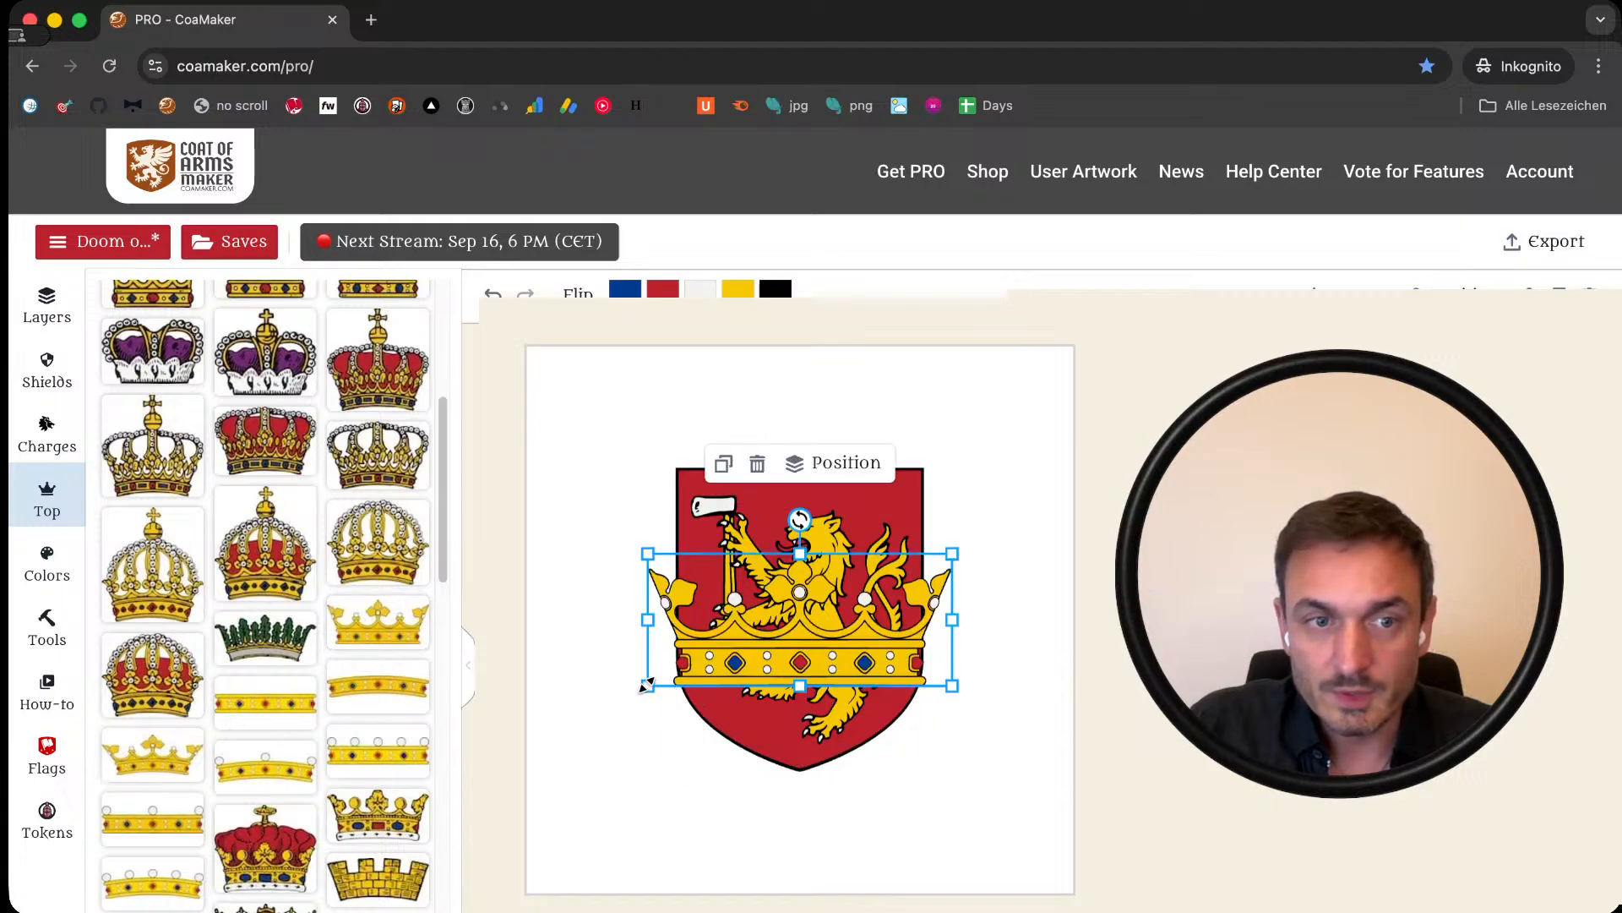
{"action": "left_click_drag", "start_coordinate": [647, 684], "coordinate": [840, 459]}
Step: Add the other golden leaf-topped crown and delete the small crown beside the lion's tail
{"action": "left_click", "coordinate": [187, 748]}
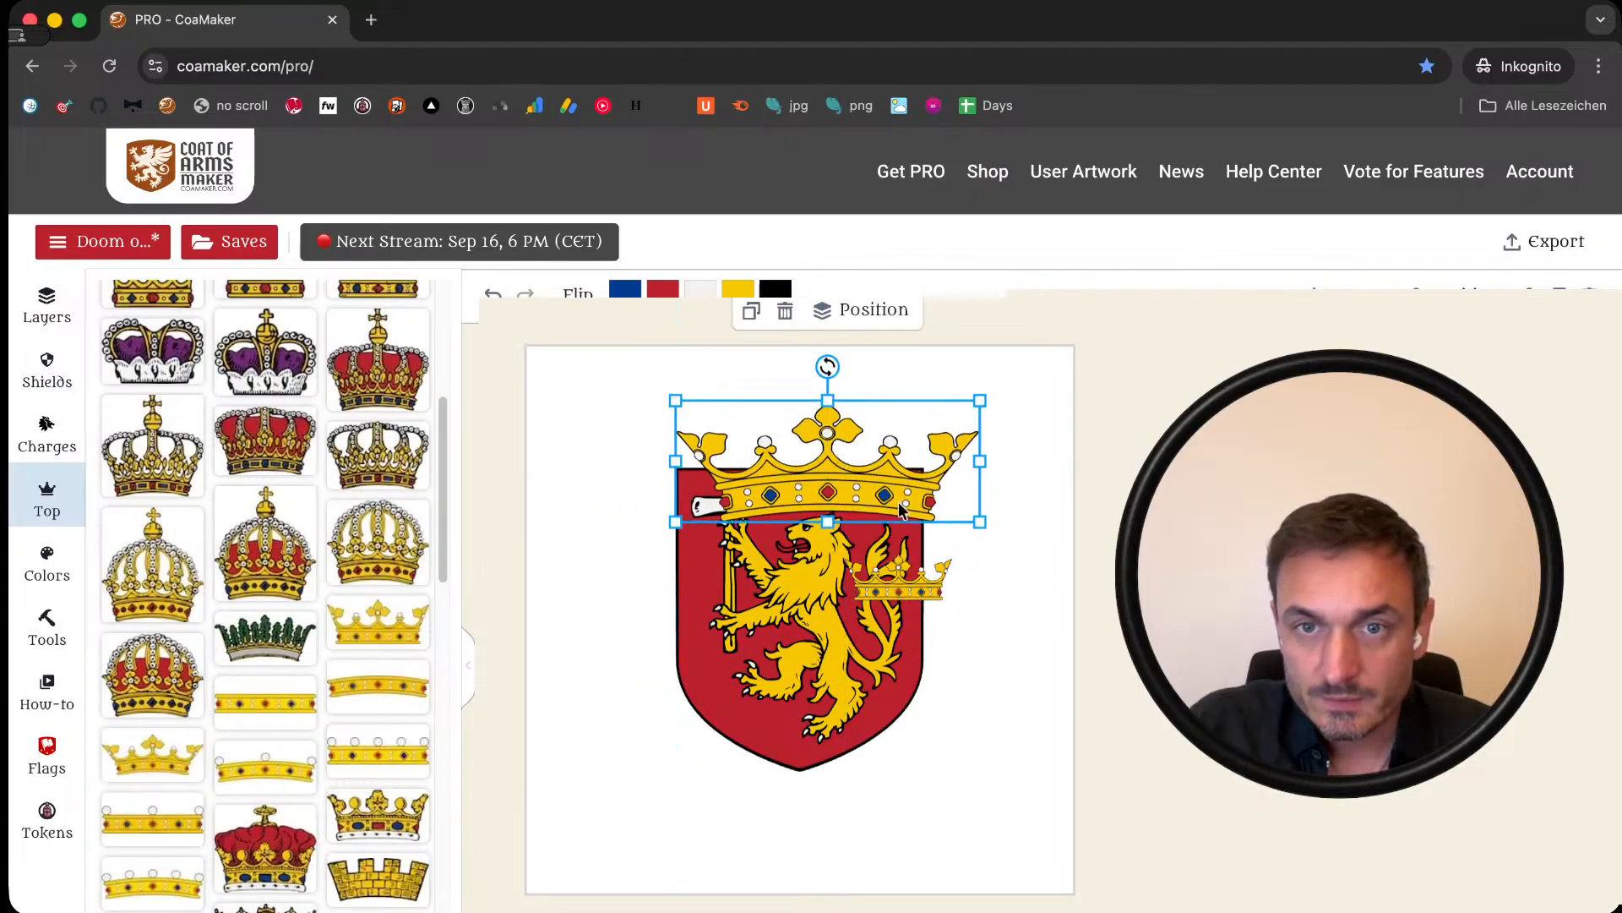
{"action": "left_click", "coordinate": [900, 583]}
{"action": "key", "text": "Delete"}
Step: Shrink the golden crown, tilt it, and place it on the lion's head
{"action": "left_click", "coordinate": [905, 508]}
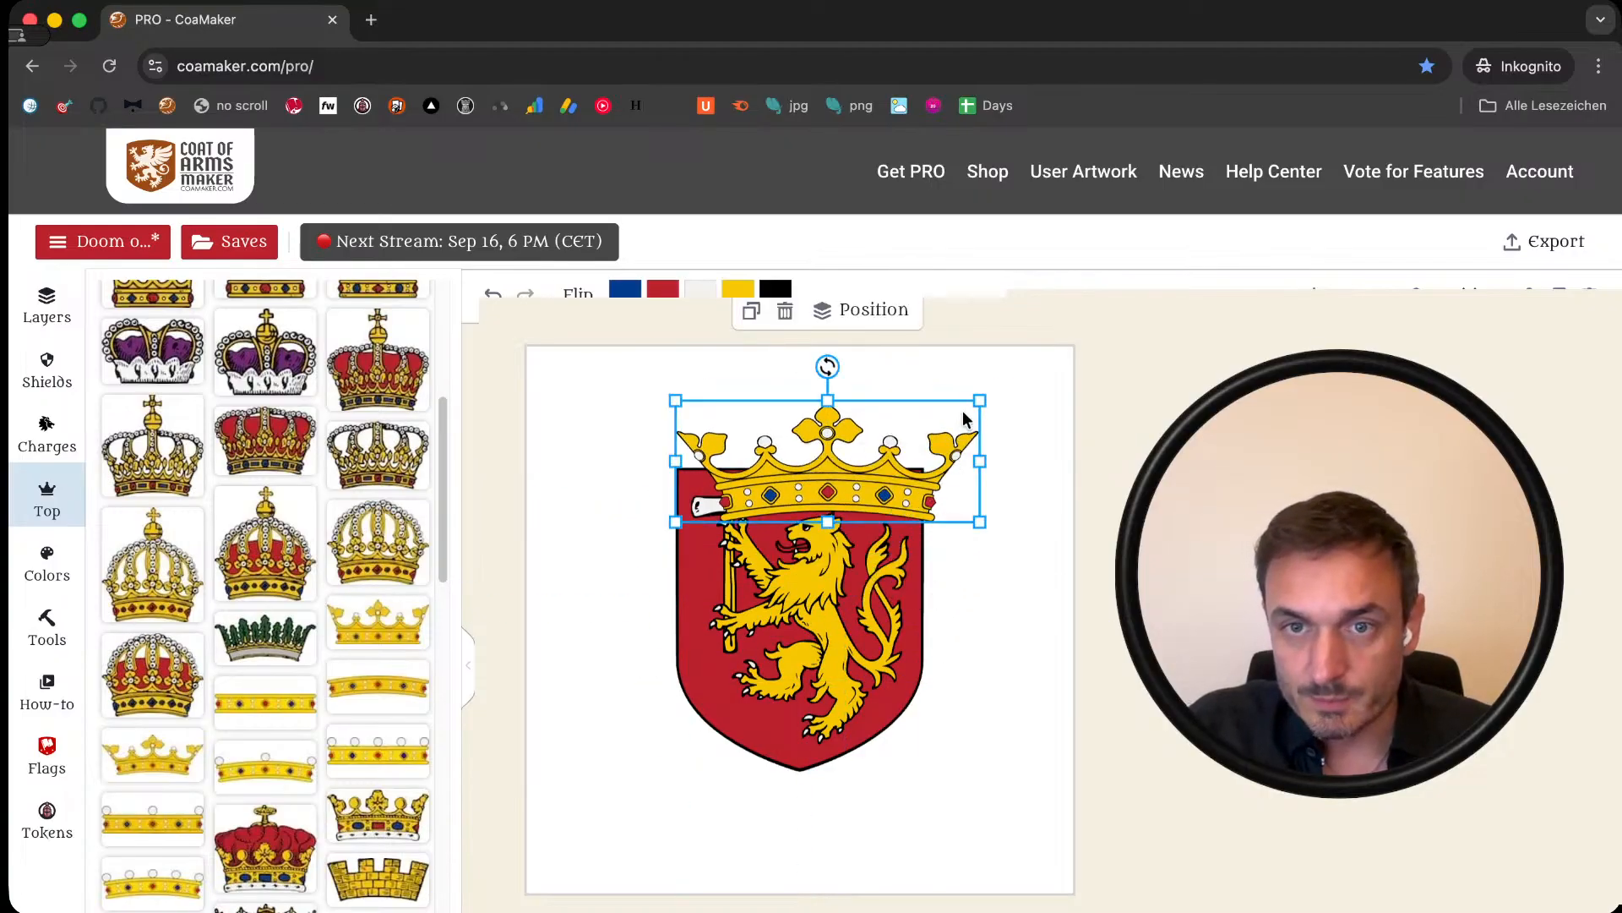
{"action": "left_click_drag", "start_coordinate": [970, 406], "coordinate": [823, 507]}
{"action": "left_click_drag", "start_coordinate": [781, 463], "coordinate": [803, 503]}
{"action": "left_click", "coordinate": [975, 521]}
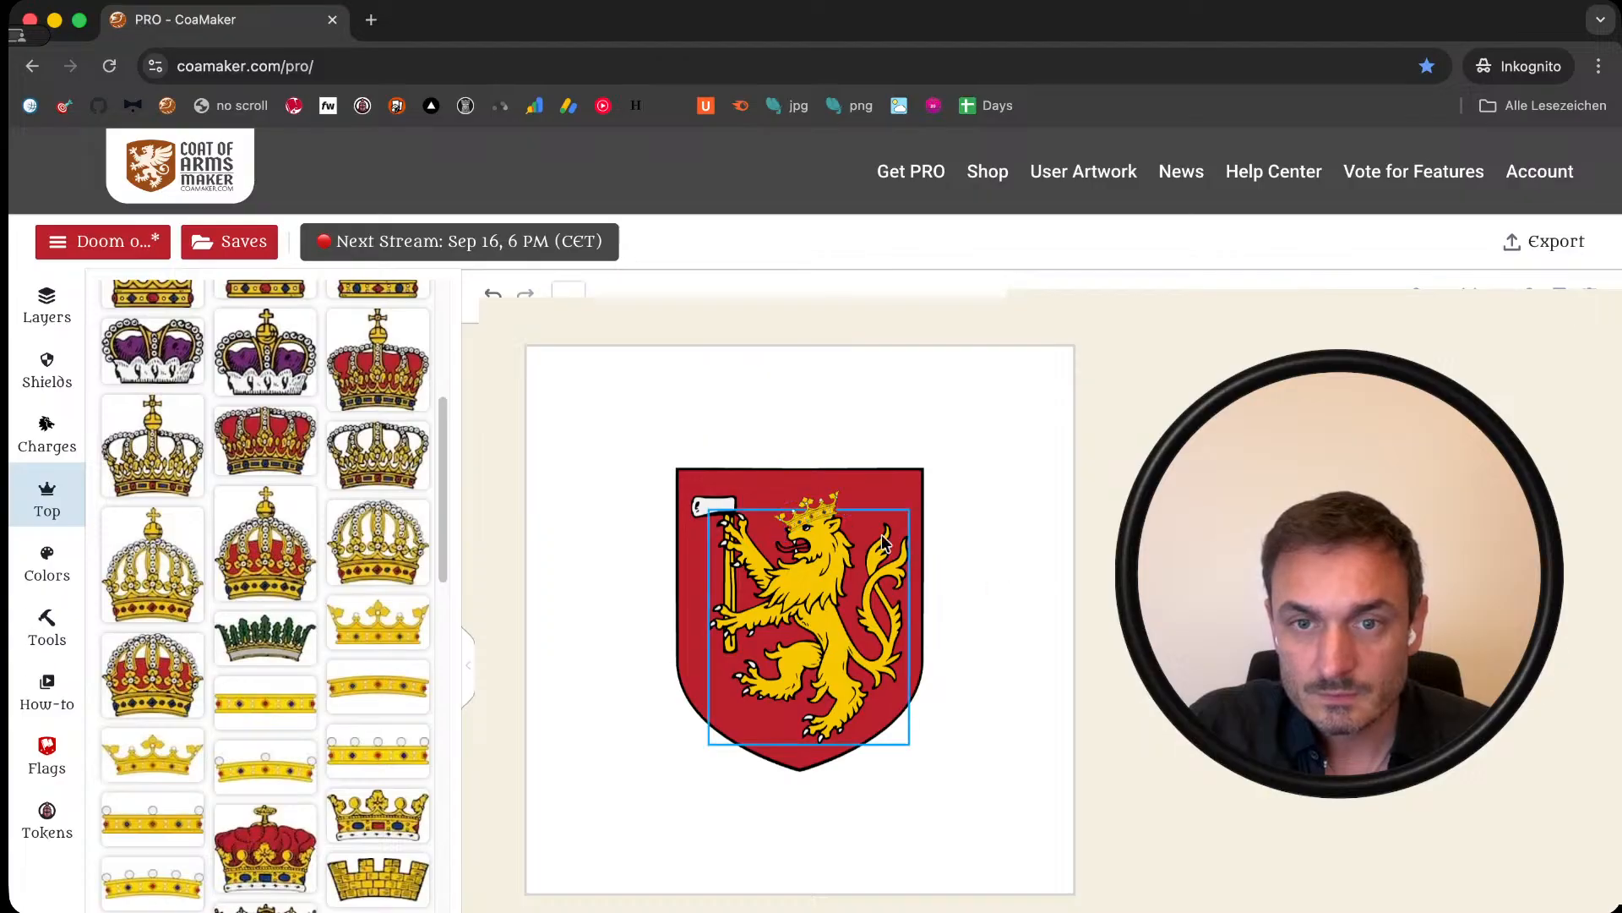
Step: Select the shield with all its charges, enlarge them together proportionally, and move them back onto the canvas
{"action": "left_click_drag", "start_coordinate": [965, 789], "coordinate": [506, 396]}
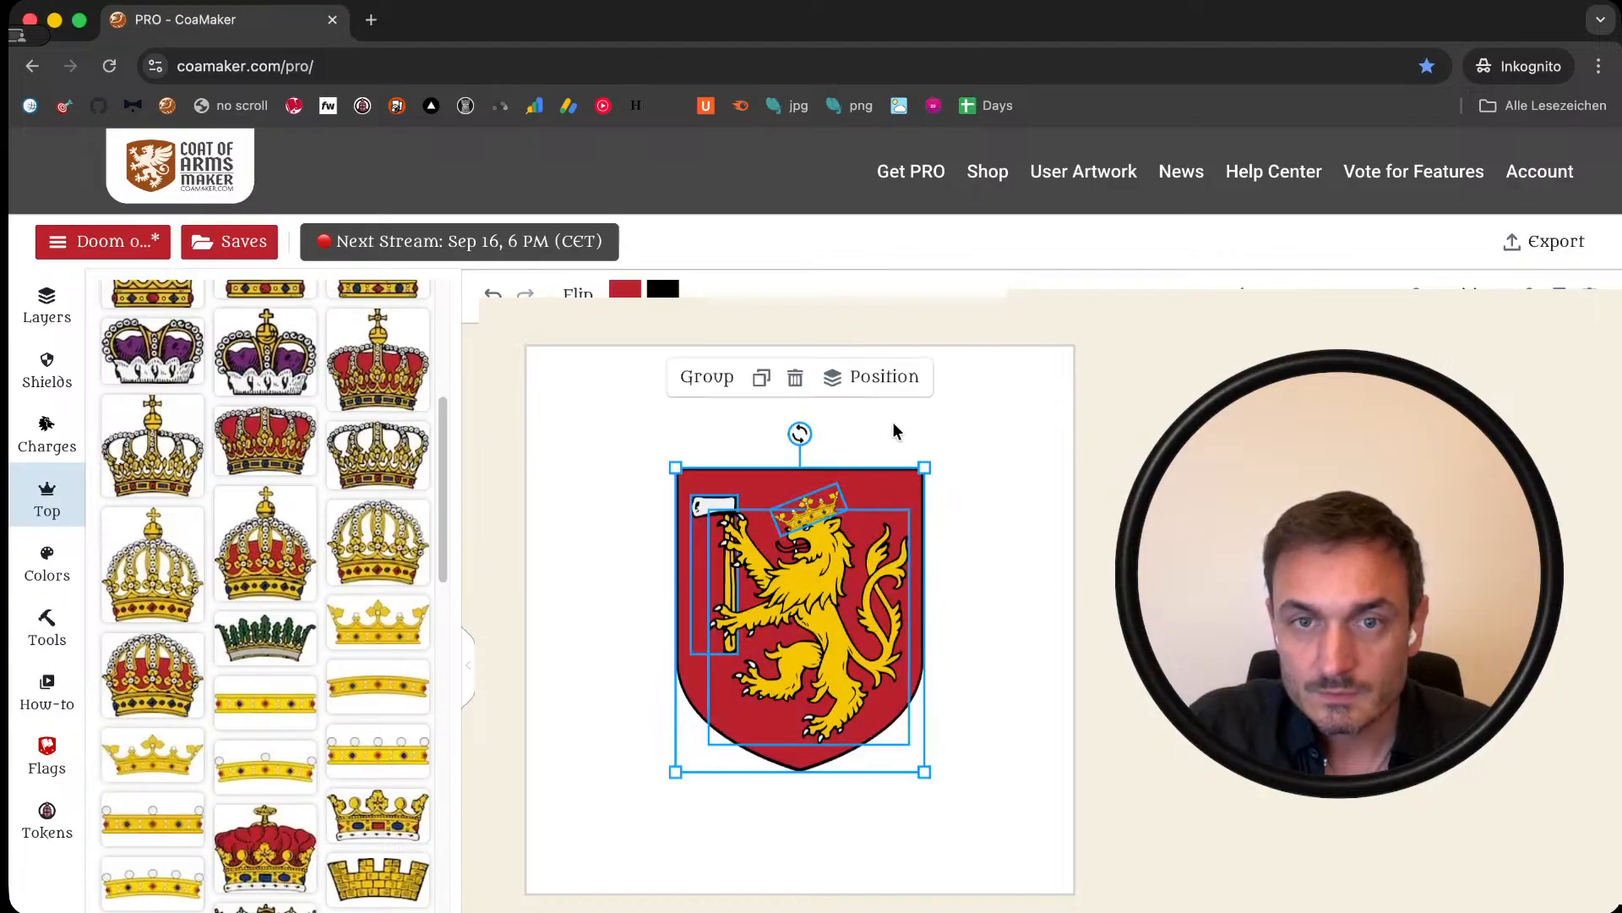
{"action": "left_click_drag", "start_coordinate": [923, 468], "coordinate": [1092, 313]}
{"action": "left_click_drag", "start_coordinate": [947, 506], "coordinate": [885, 614]}
{"action": "left_click", "coordinate": [1082, 600]}
Step: Make the tilted crown smaller and seat it directly on top of the lion's head
{"action": "left_click", "coordinate": [809, 480]}
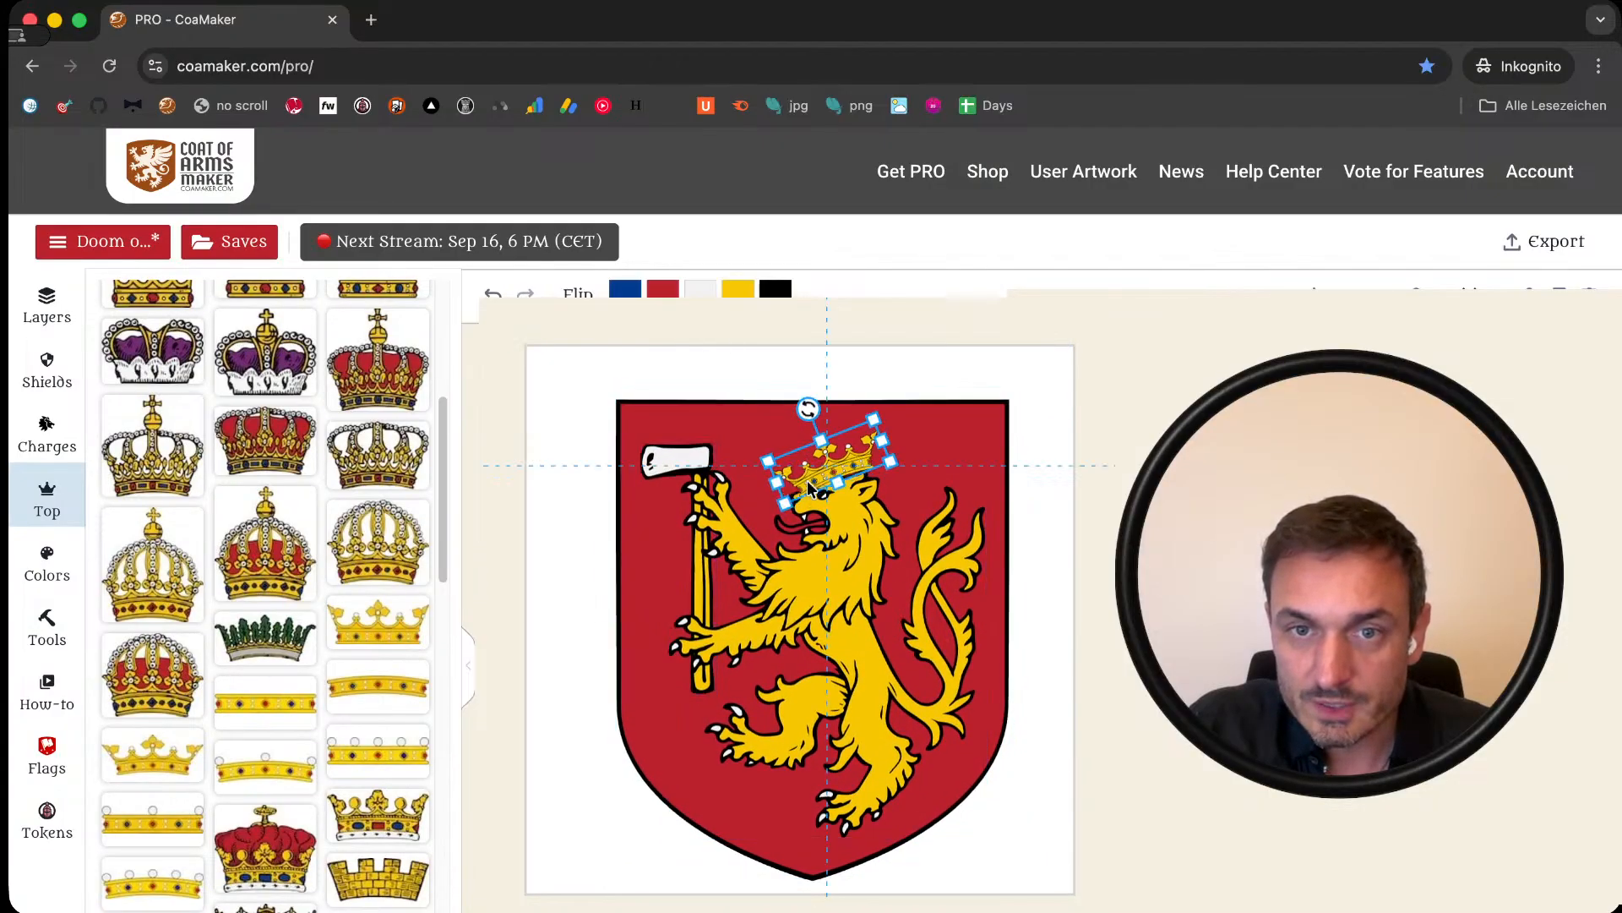
{"action": "left_click_drag", "start_coordinate": [807, 398], "coordinate": [832, 469]}
{"action": "left_click", "coordinate": [940, 439]}
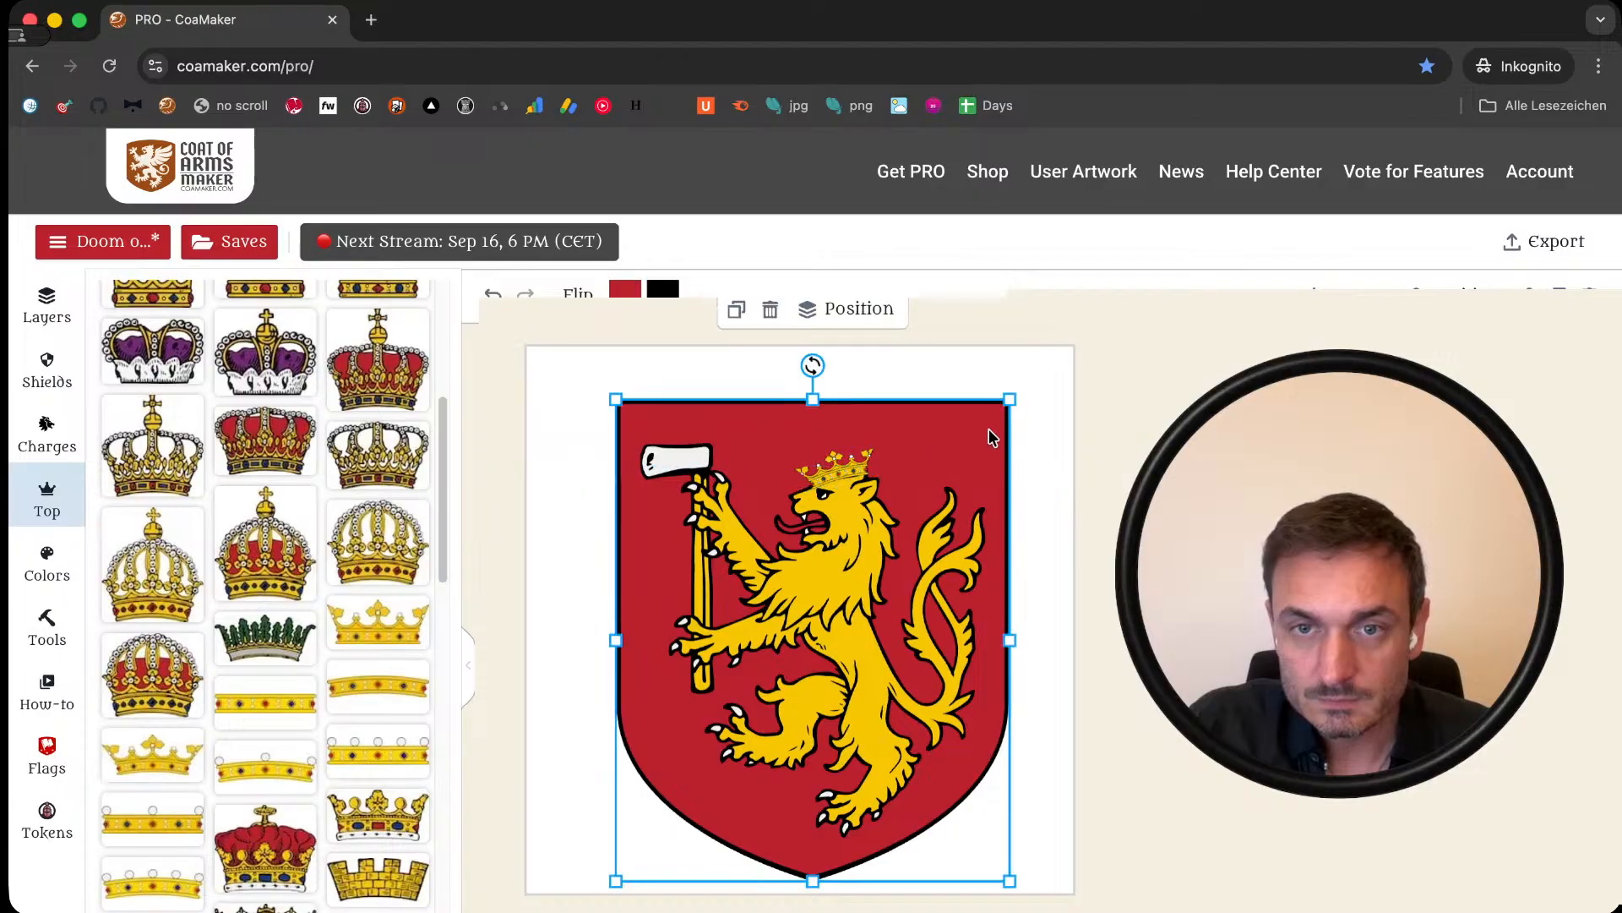
{"action": "left_click", "coordinate": [1054, 442]}
Step: Group the shield with its lion, axe and crown, scale the group down, and centre it in the lower canvas
{"action": "left_click_drag", "start_coordinate": [581, 376], "coordinate": [1114, 889]}
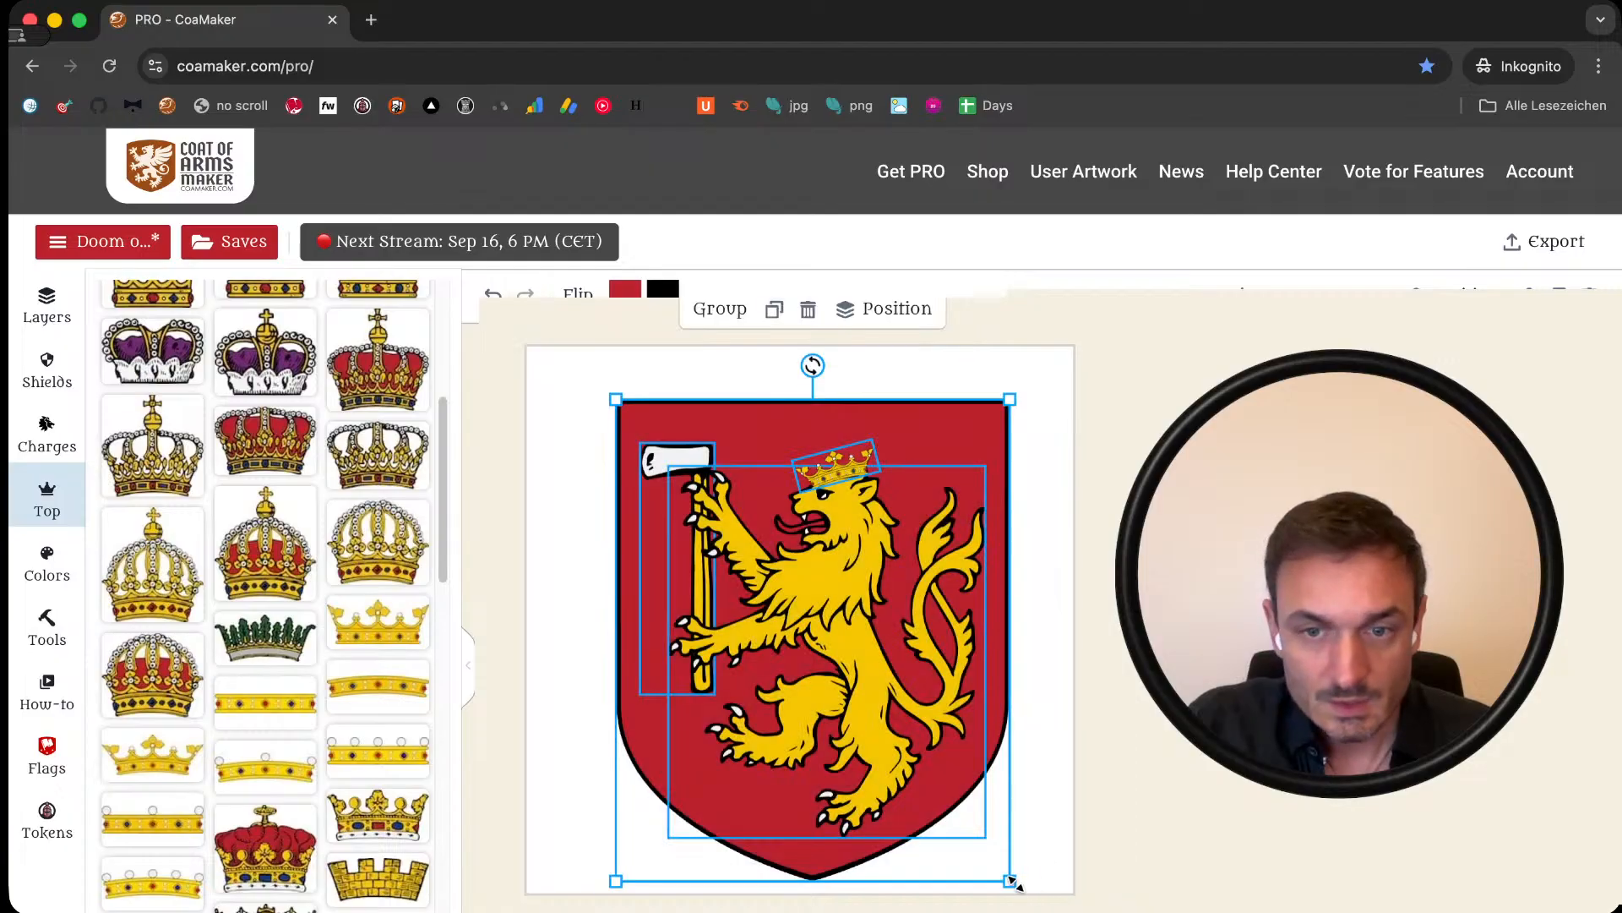
{"action": "left_click", "coordinate": [718, 311]}
{"action": "left_click_drag", "start_coordinate": [617, 400], "coordinate": [834, 643]}
{"action": "left_click_drag", "start_coordinate": [923, 737], "coordinate": [811, 630]}
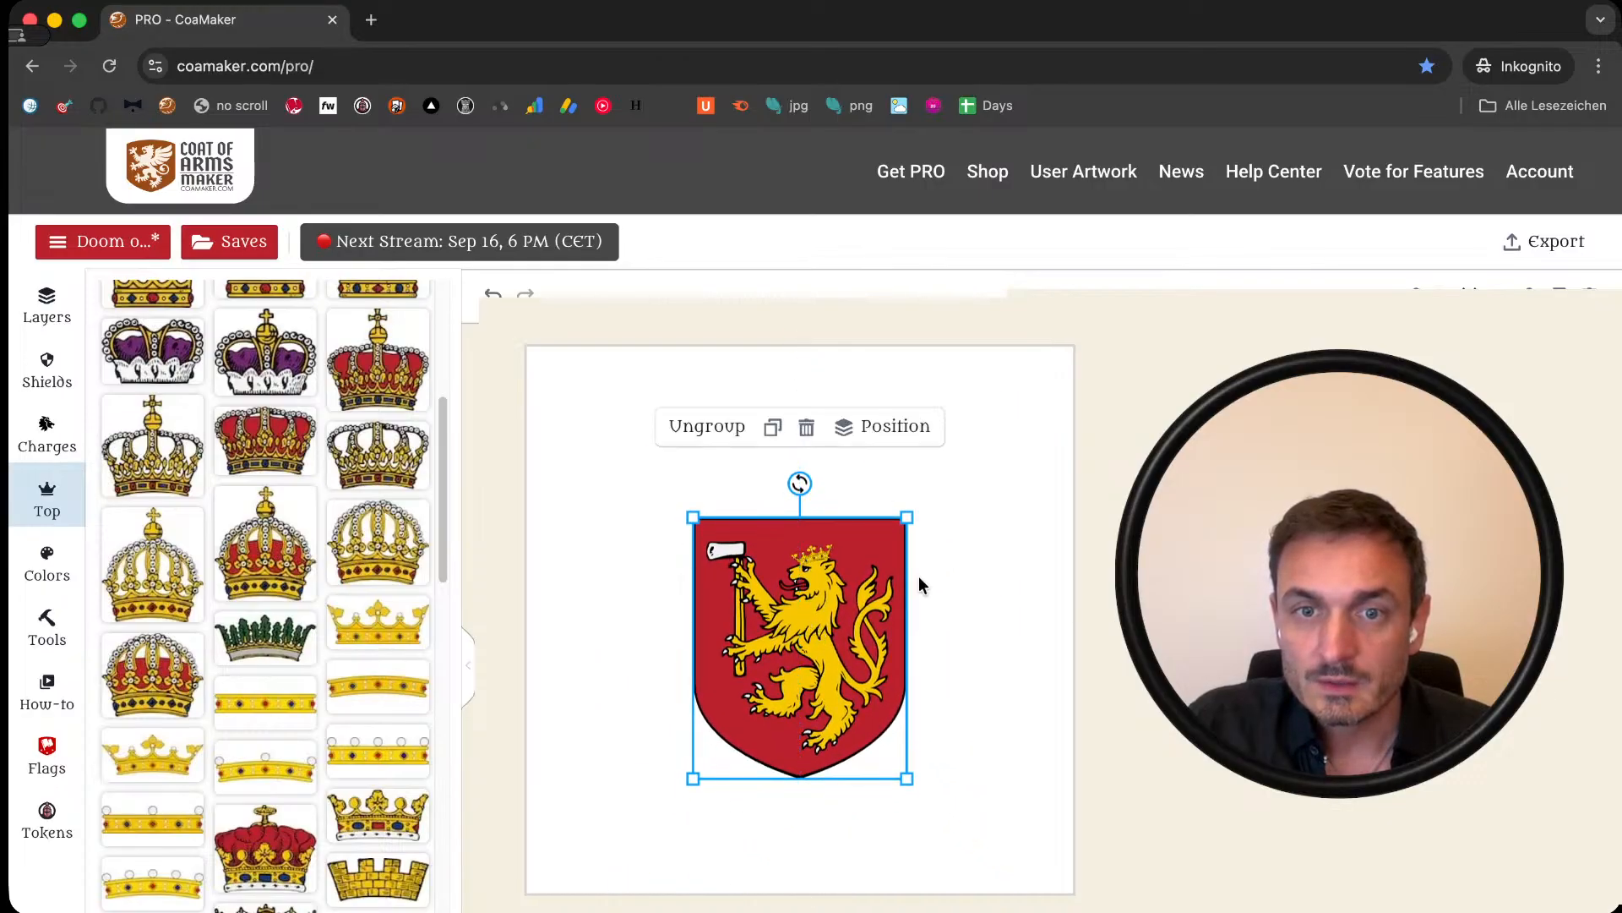
{"action": "left_click", "coordinate": [610, 534]}
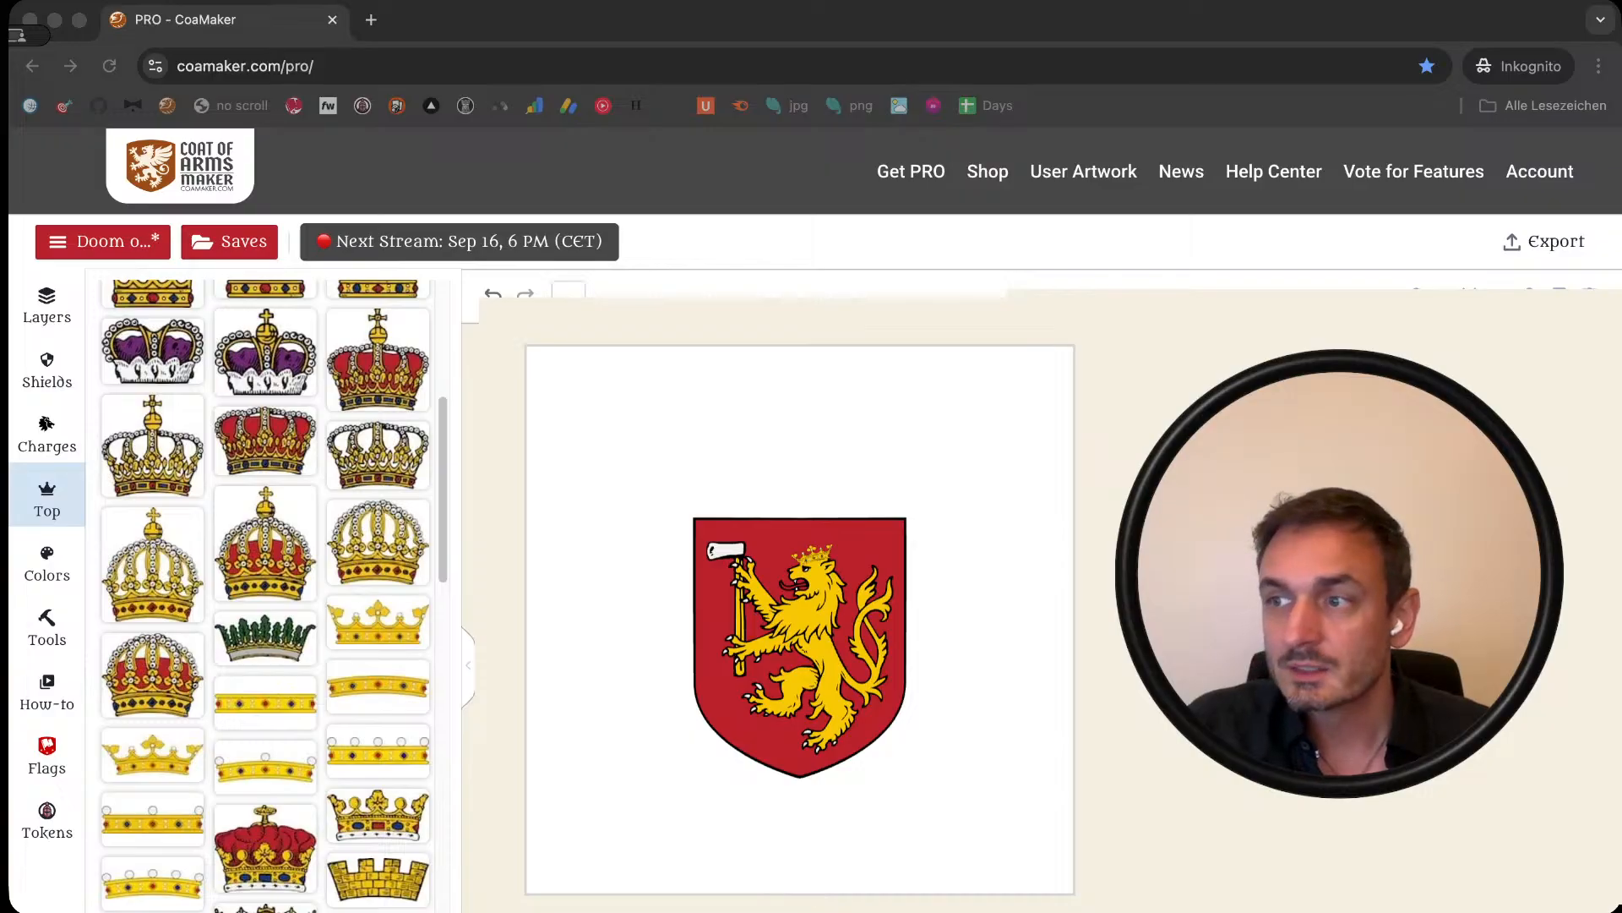
Step: Add the royal crown with the red cap and cross, shrink it, and centre it above the shield
{"action": "left_click", "coordinate": [371, 382]}
{"action": "left_click", "coordinate": [362, 393]}
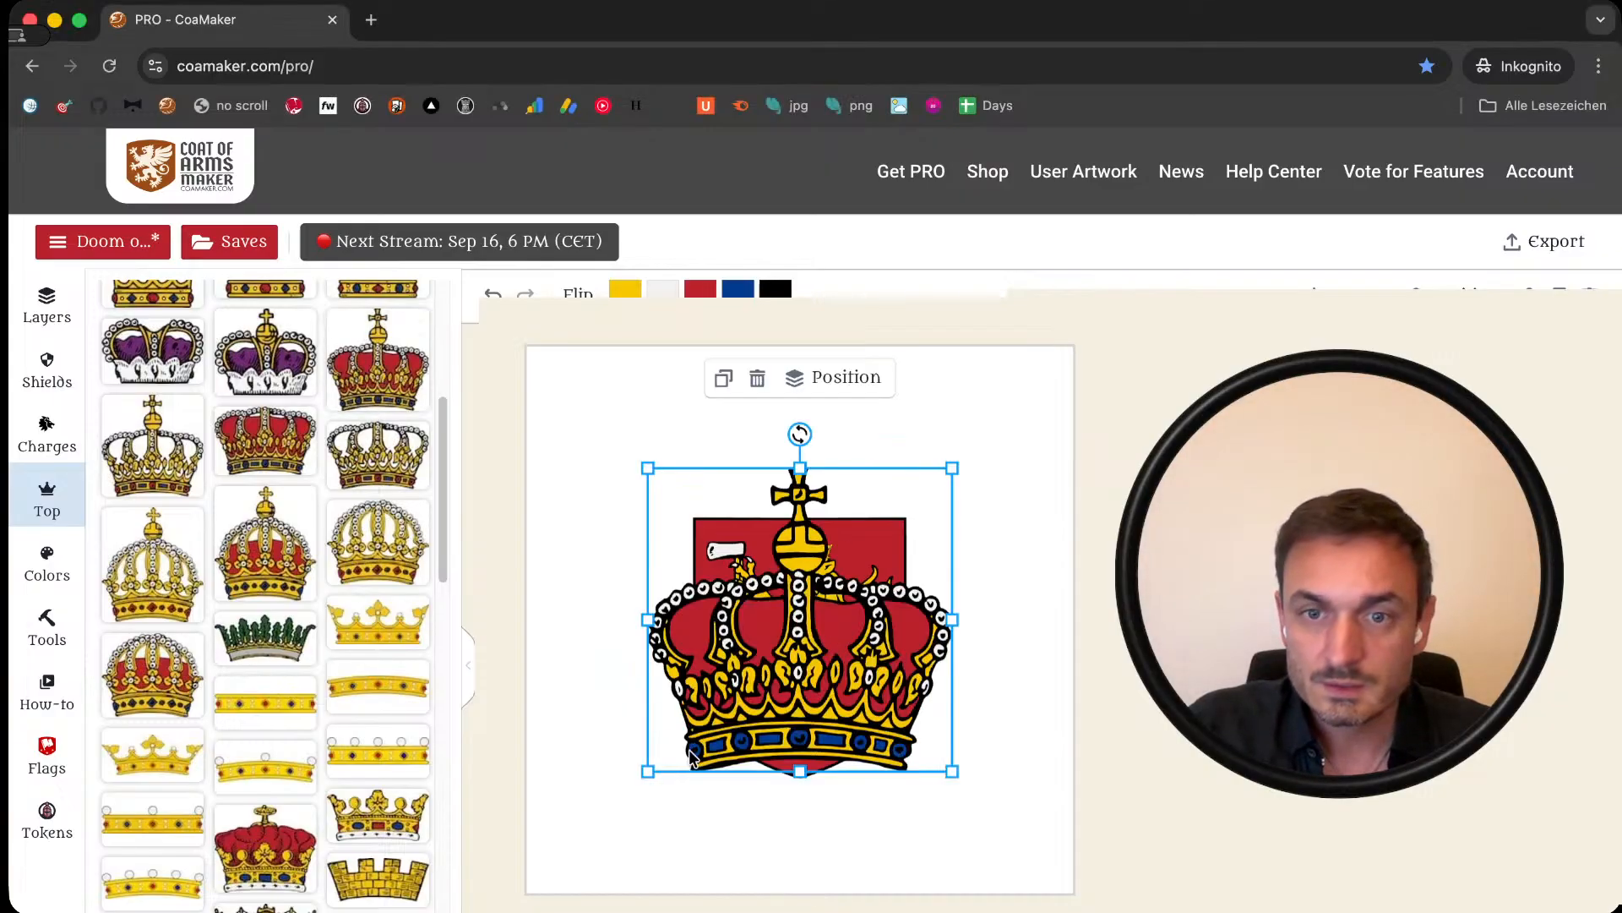
{"action": "left_click_drag", "start_coordinate": [648, 769], "coordinate": [802, 494]}
{"action": "left_click", "coordinate": [1013, 540]}
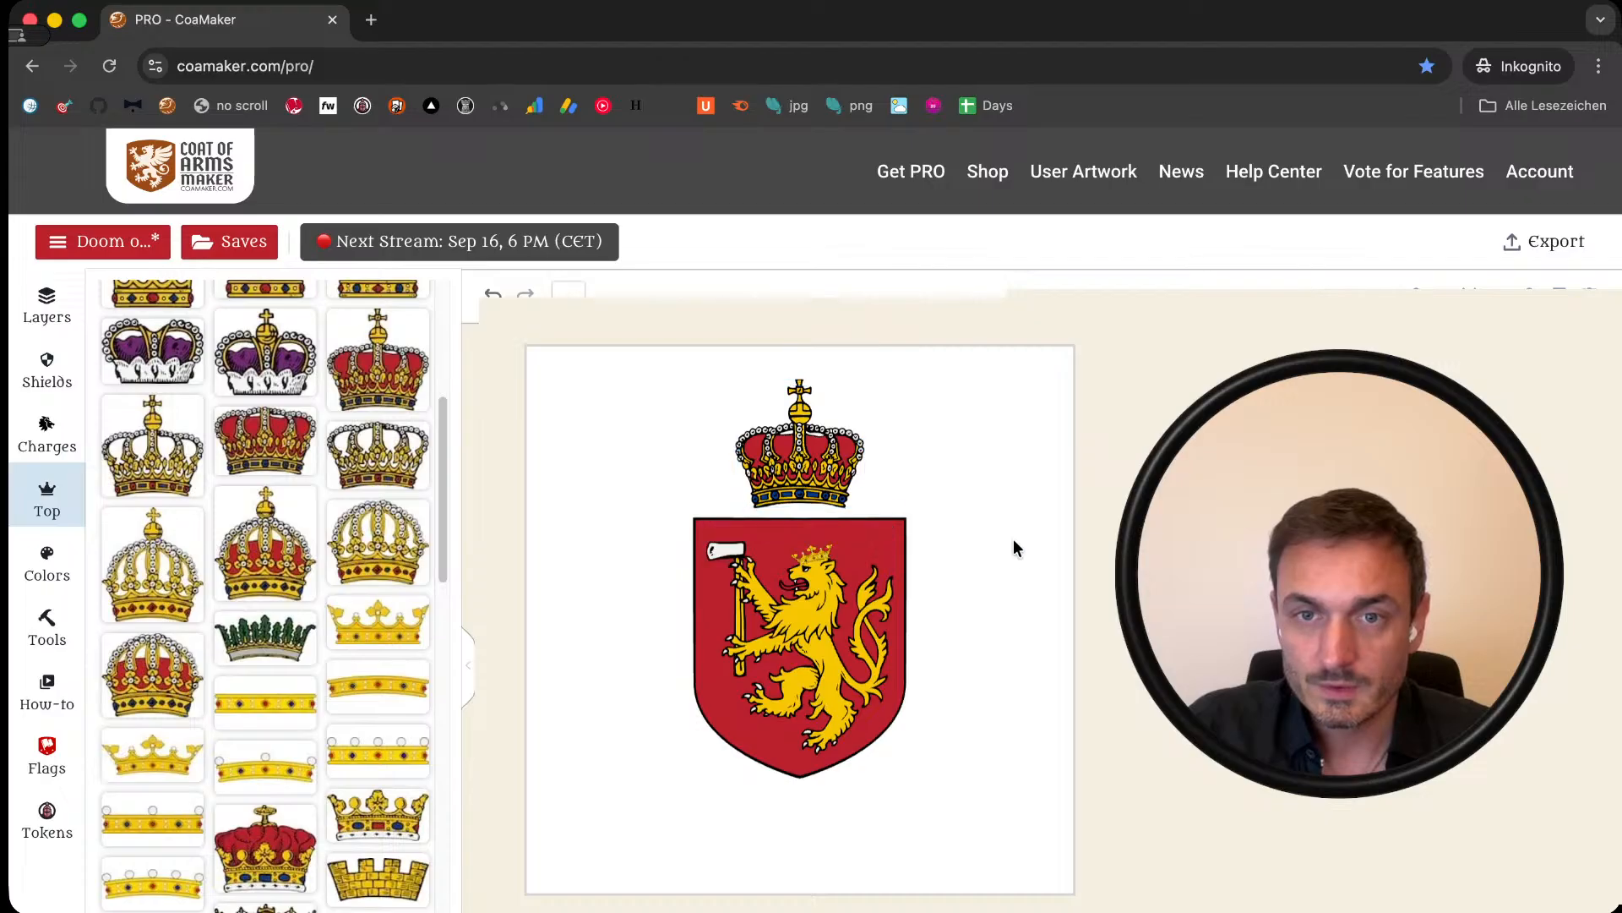
Step: Select the royal crown and shield together, scale them down proportionally, and centre them lower on the canvas
{"action": "left_click_drag", "start_coordinate": [976, 836], "coordinate": [880, 423]}
{"action": "left_click_drag", "start_coordinate": [835, 563], "coordinate": [825, 622]}
{"action": "left_click", "coordinate": [543, 594]}
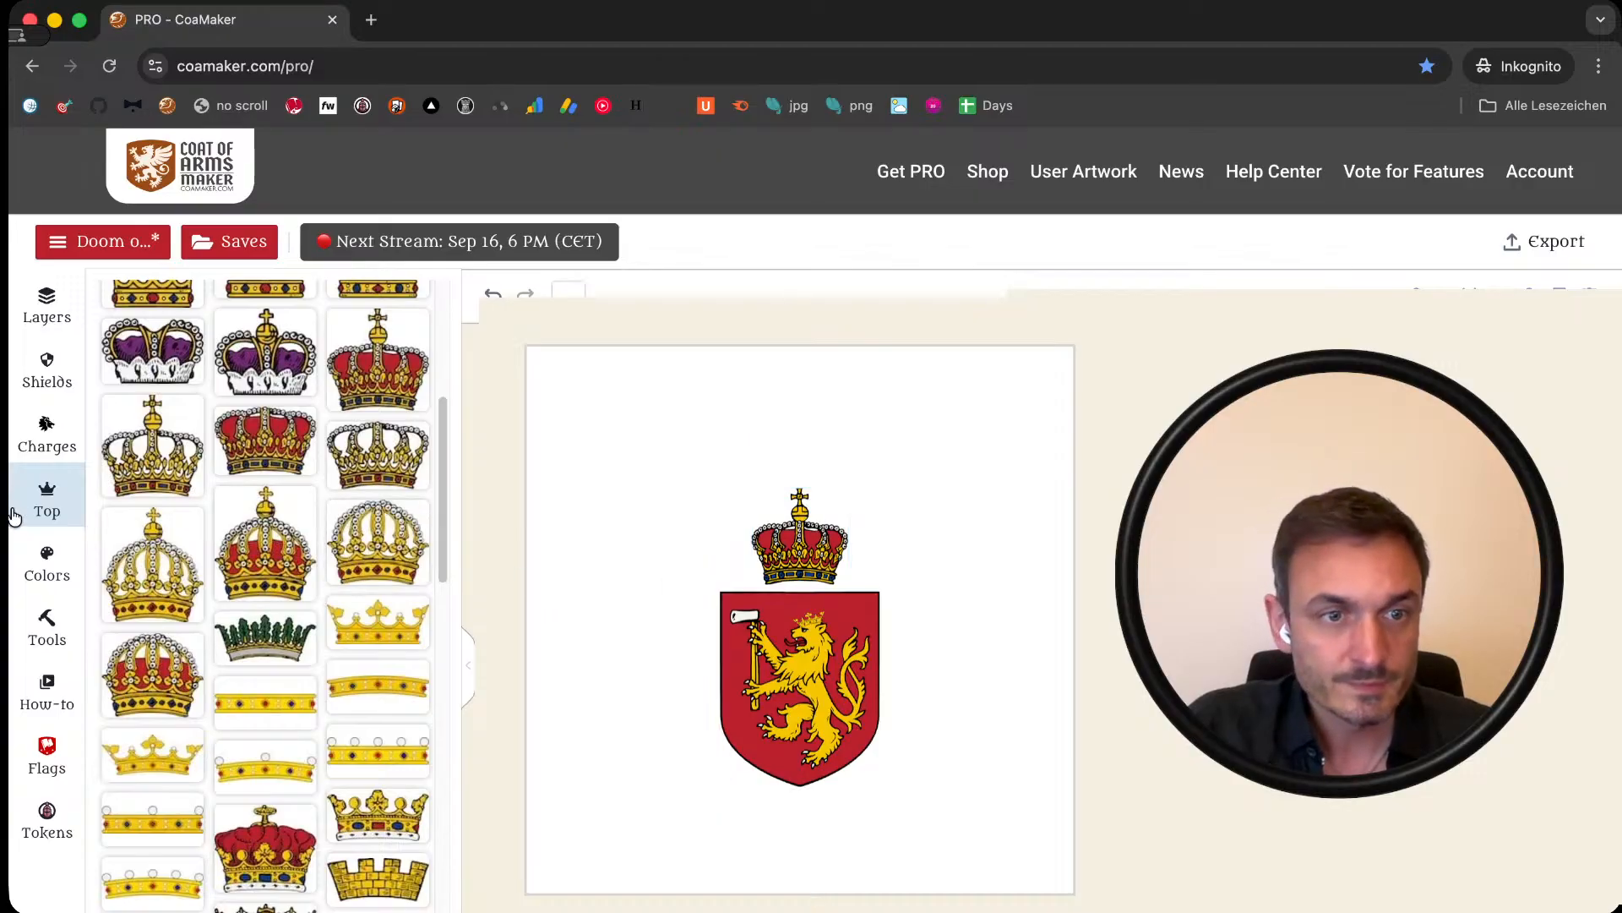
Step: Add a golden lion supporter, scale it to about 324 x 543, and stand it against the shield's left side
{"action": "scroll", "coordinate": [253, 440], "scroll_direction": "up", "scroll_amount": 5}
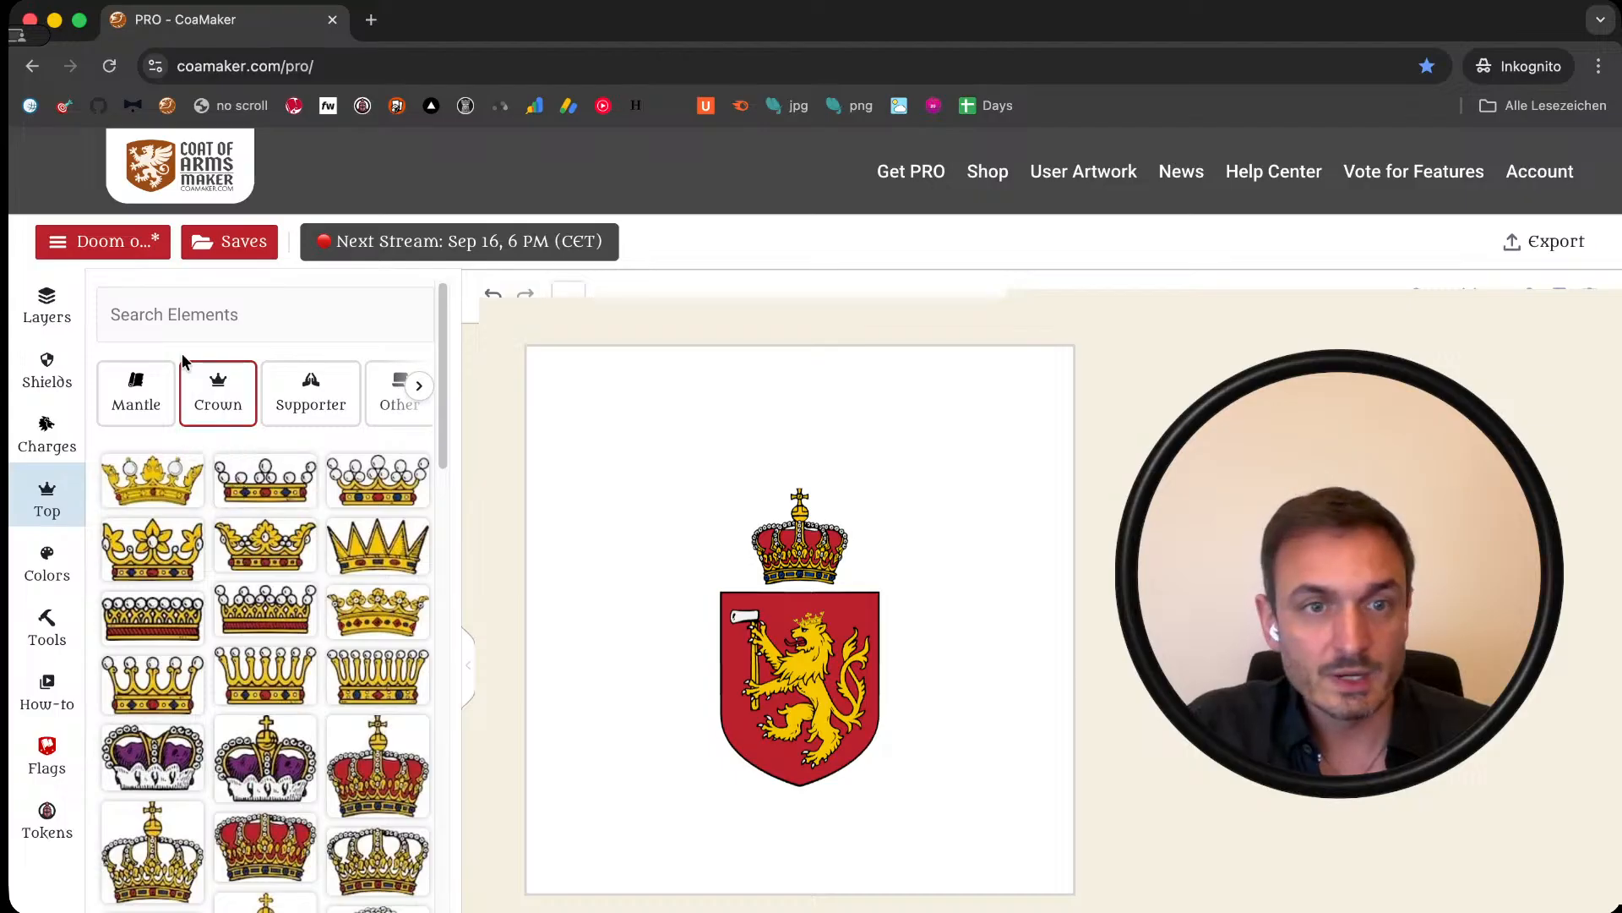
{"action": "left_click", "coordinate": [296, 423]}
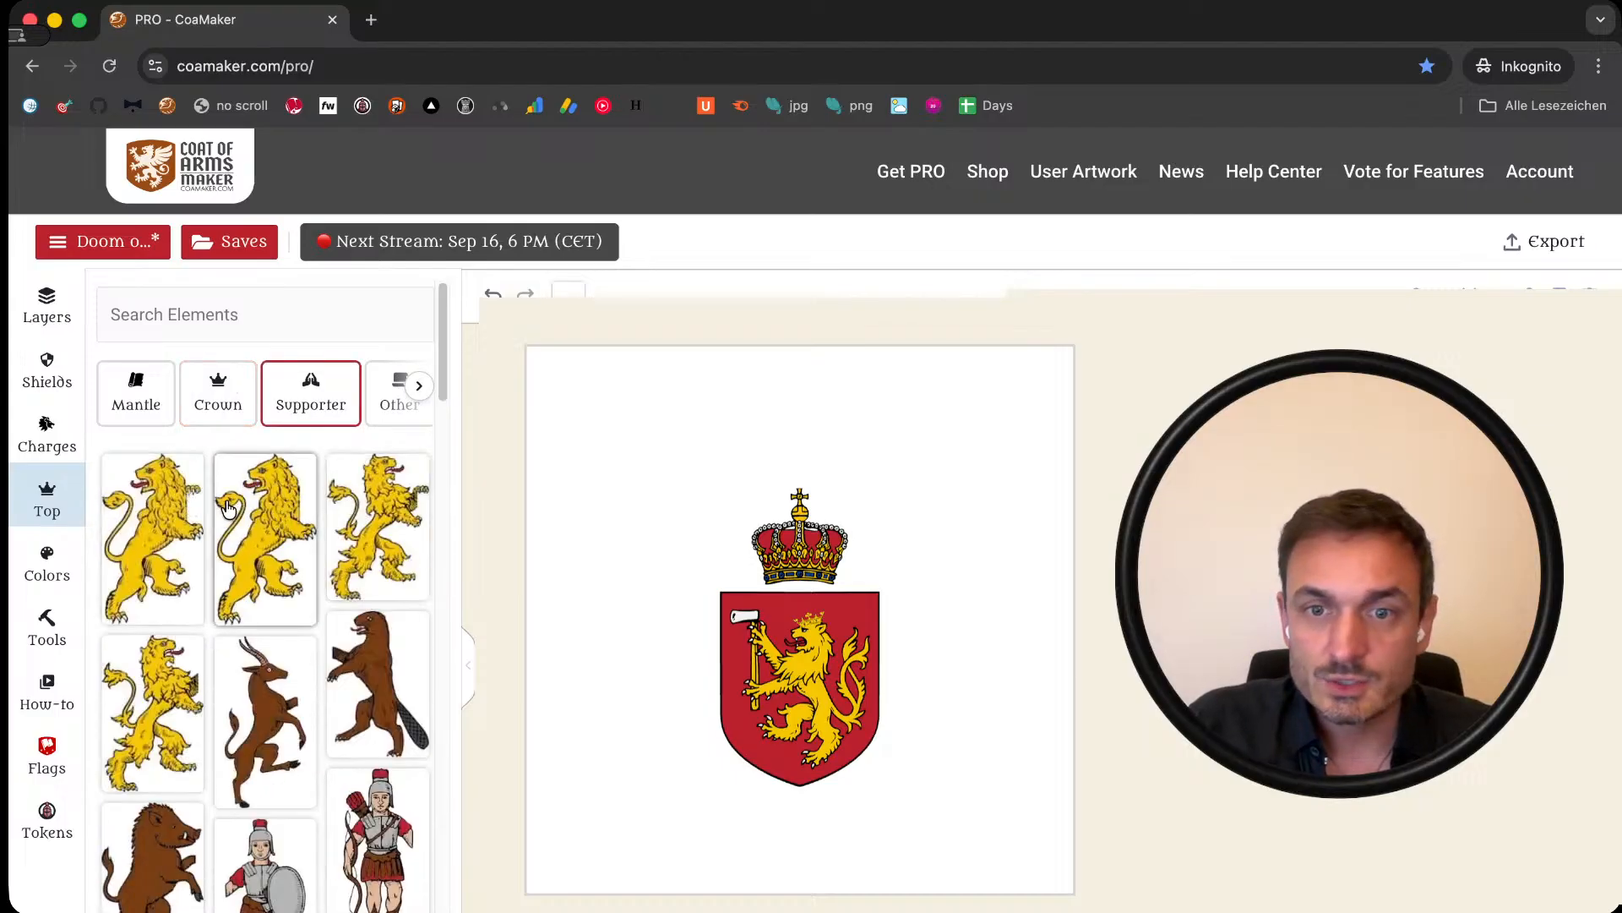
{"action": "left_click", "coordinate": [241, 524]}
{"action": "left_click_drag", "start_coordinate": [818, 598], "coordinate": [682, 668]}
{"action": "left_click_drag", "start_coordinate": [571, 830], "coordinate": [586, 804]}
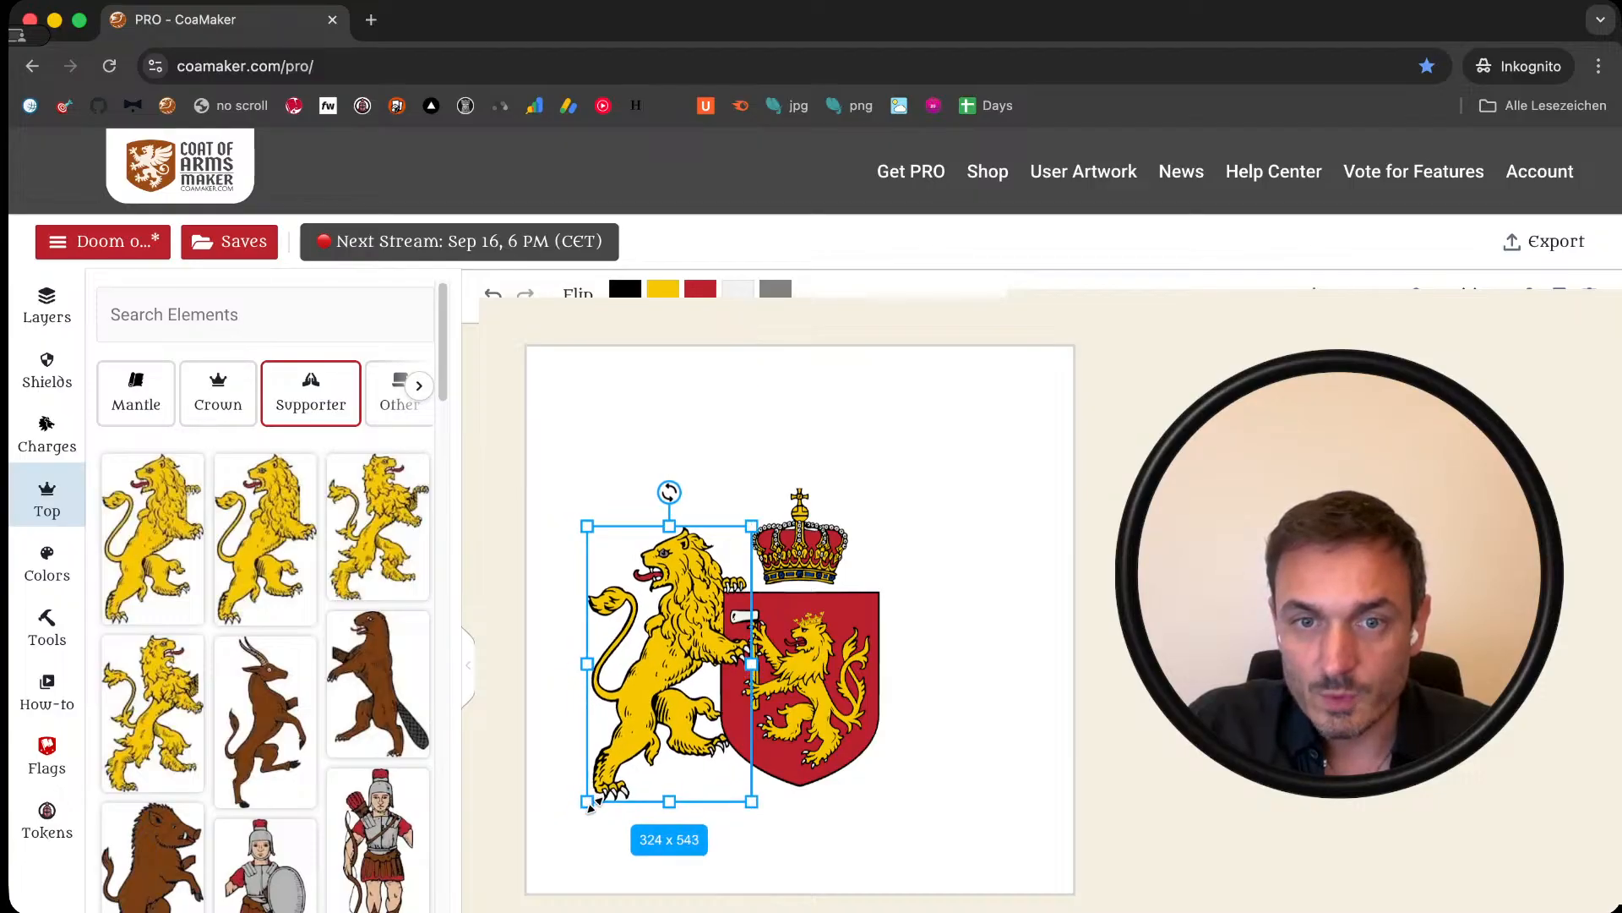
{"action": "left_click_drag", "start_coordinate": [684, 674], "coordinate": [683, 660]}
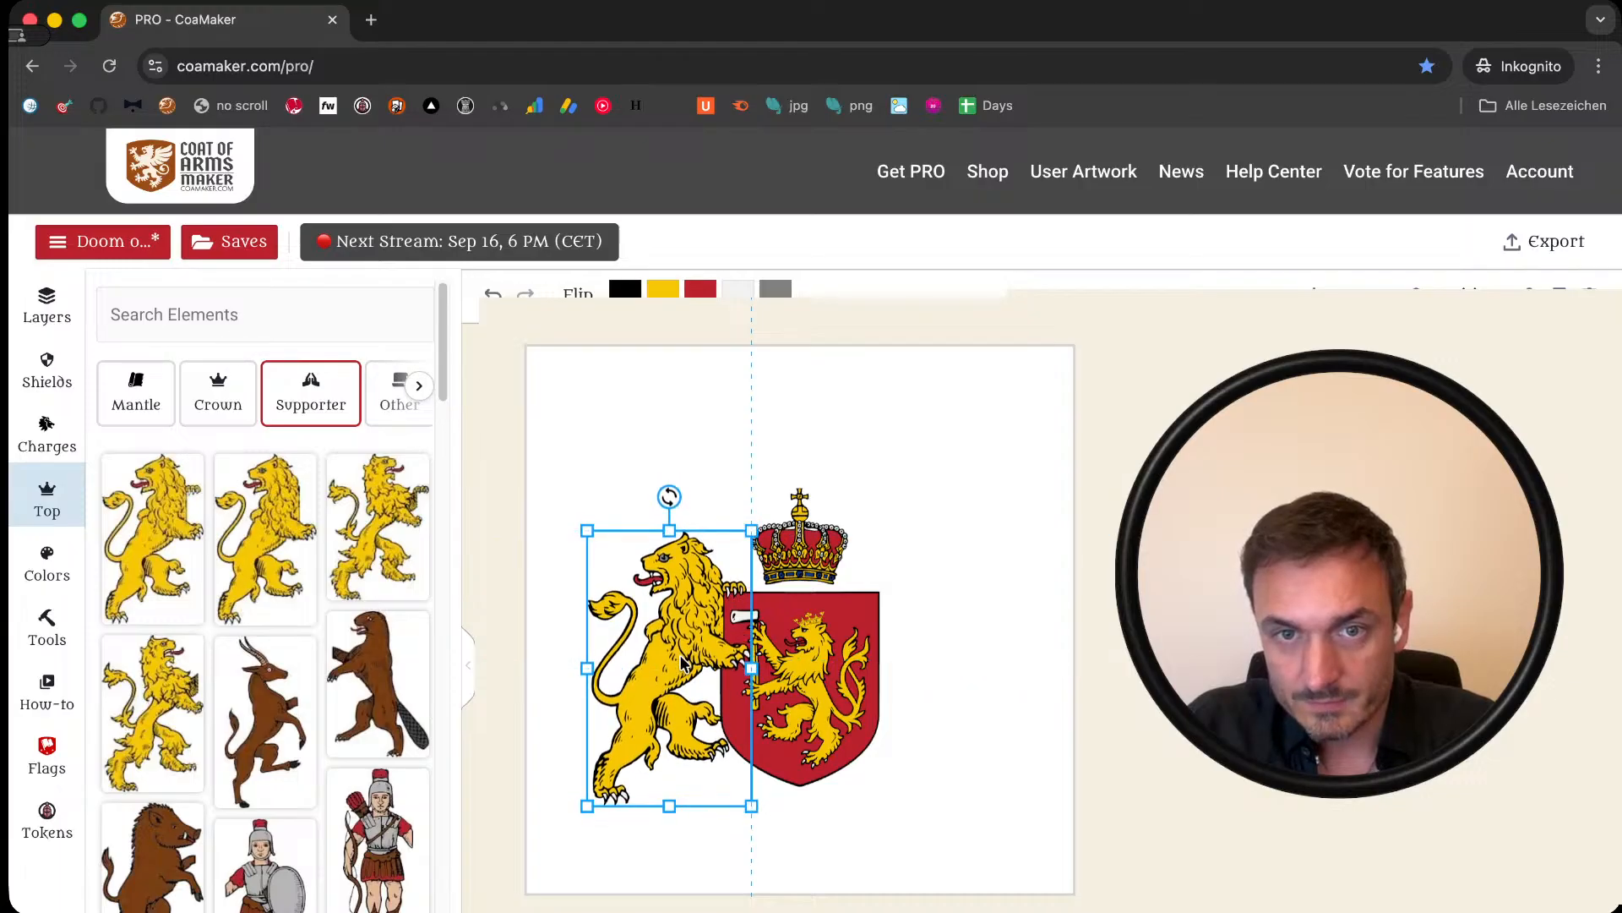
{"action": "left_click", "coordinate": [994, 674]}
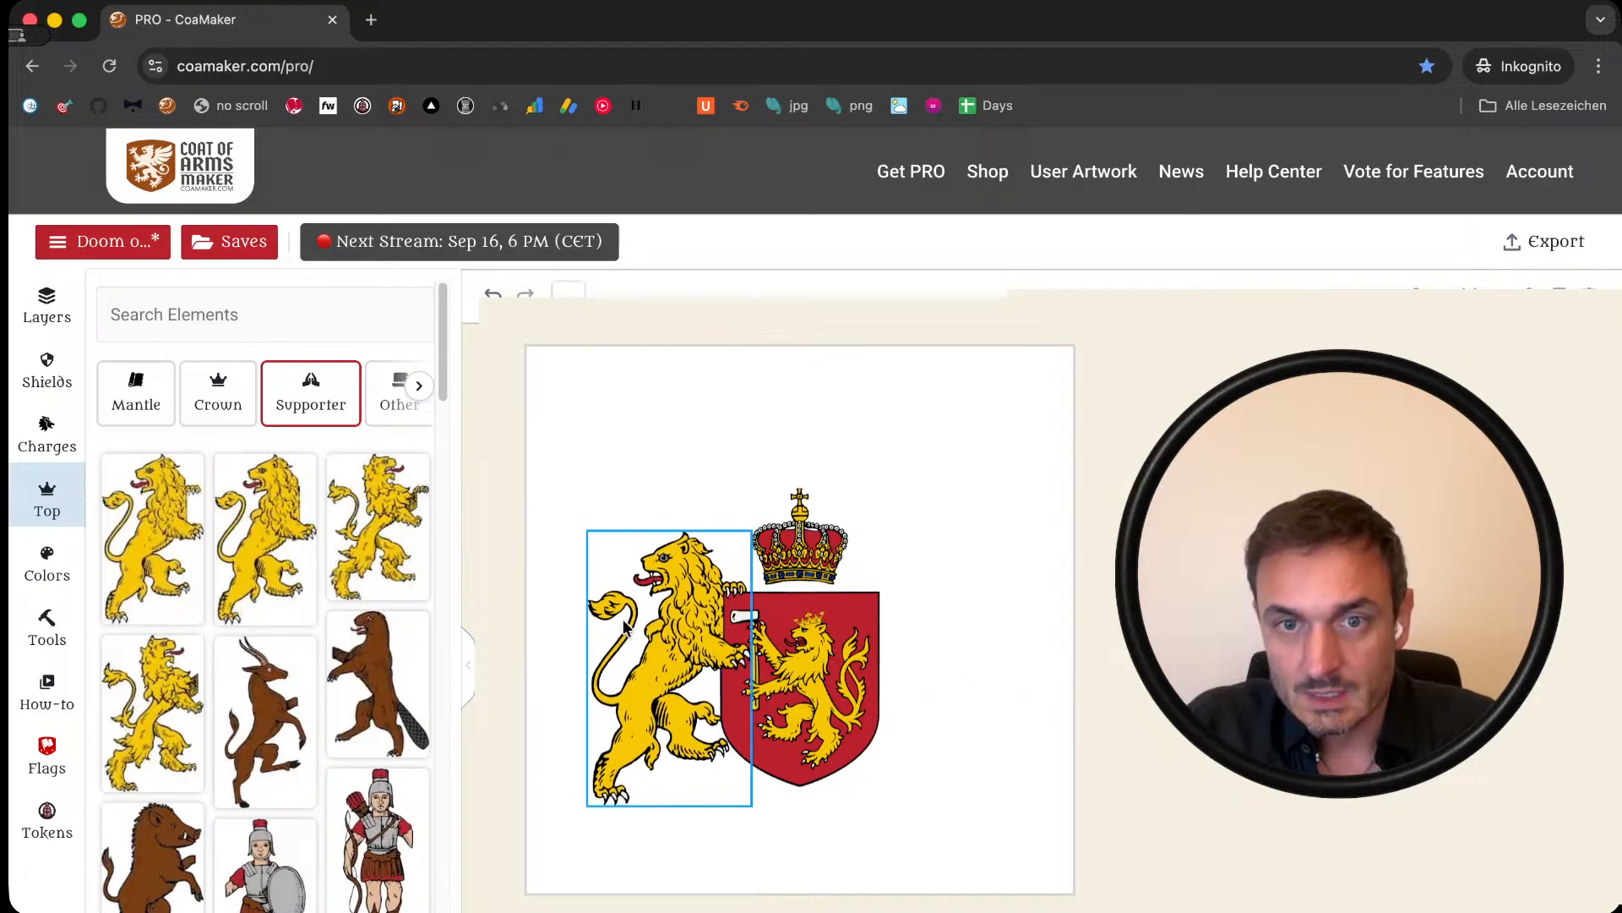
Step: Recolour the grey parts of the supporter lion white
{"action": "left_click", "coordinate": [676, 640]}
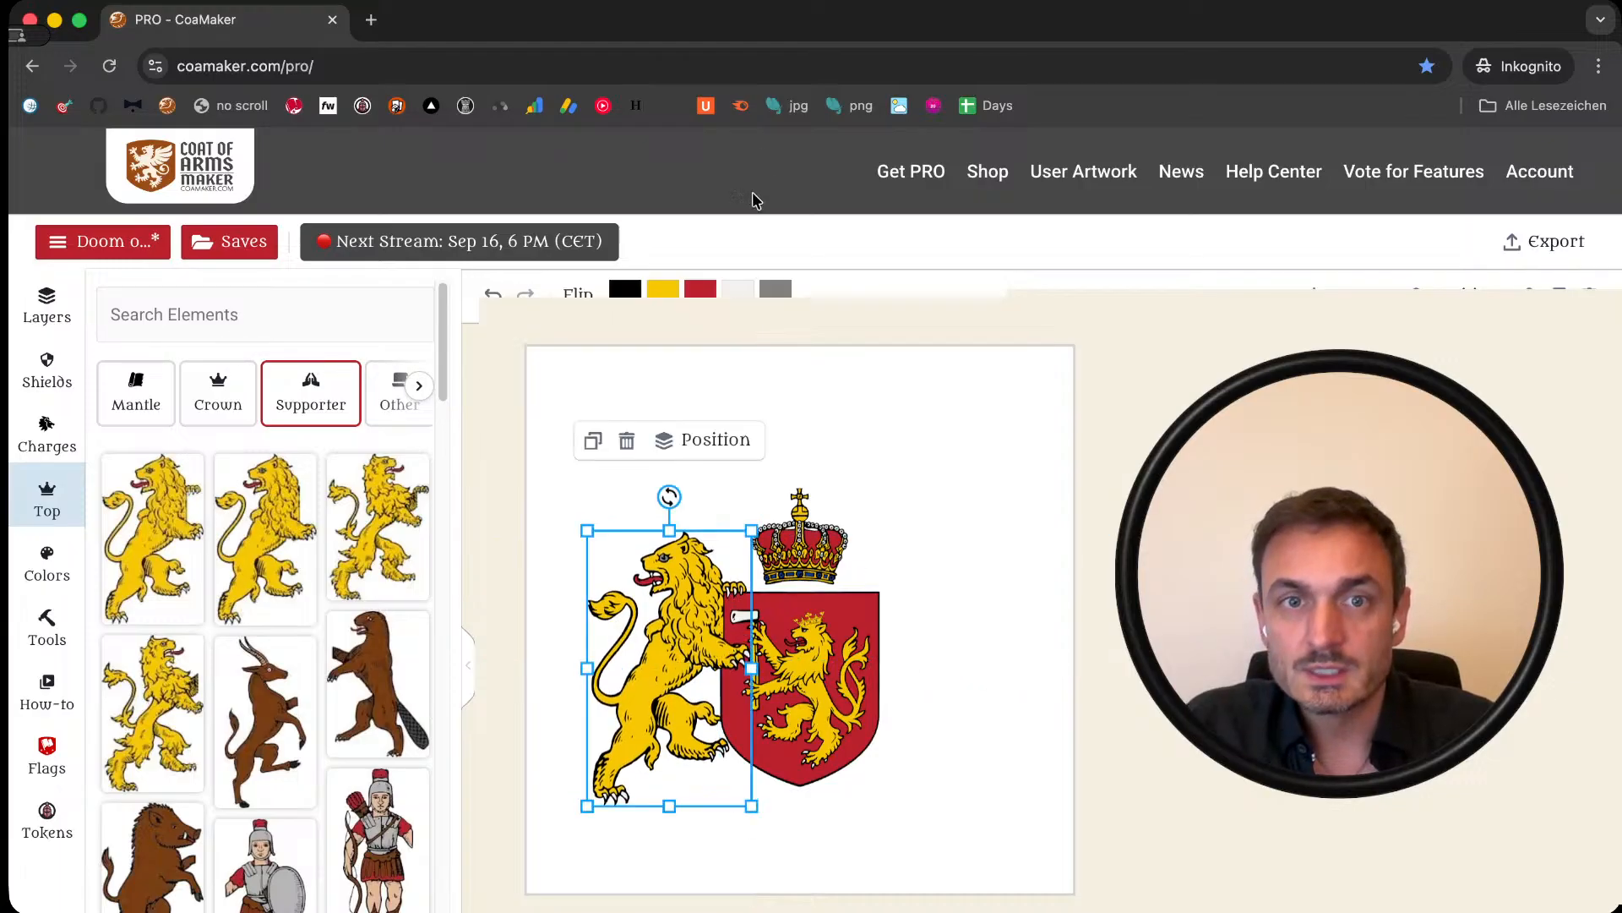
{"action": "left_click", "coordinate": [775, 290]}
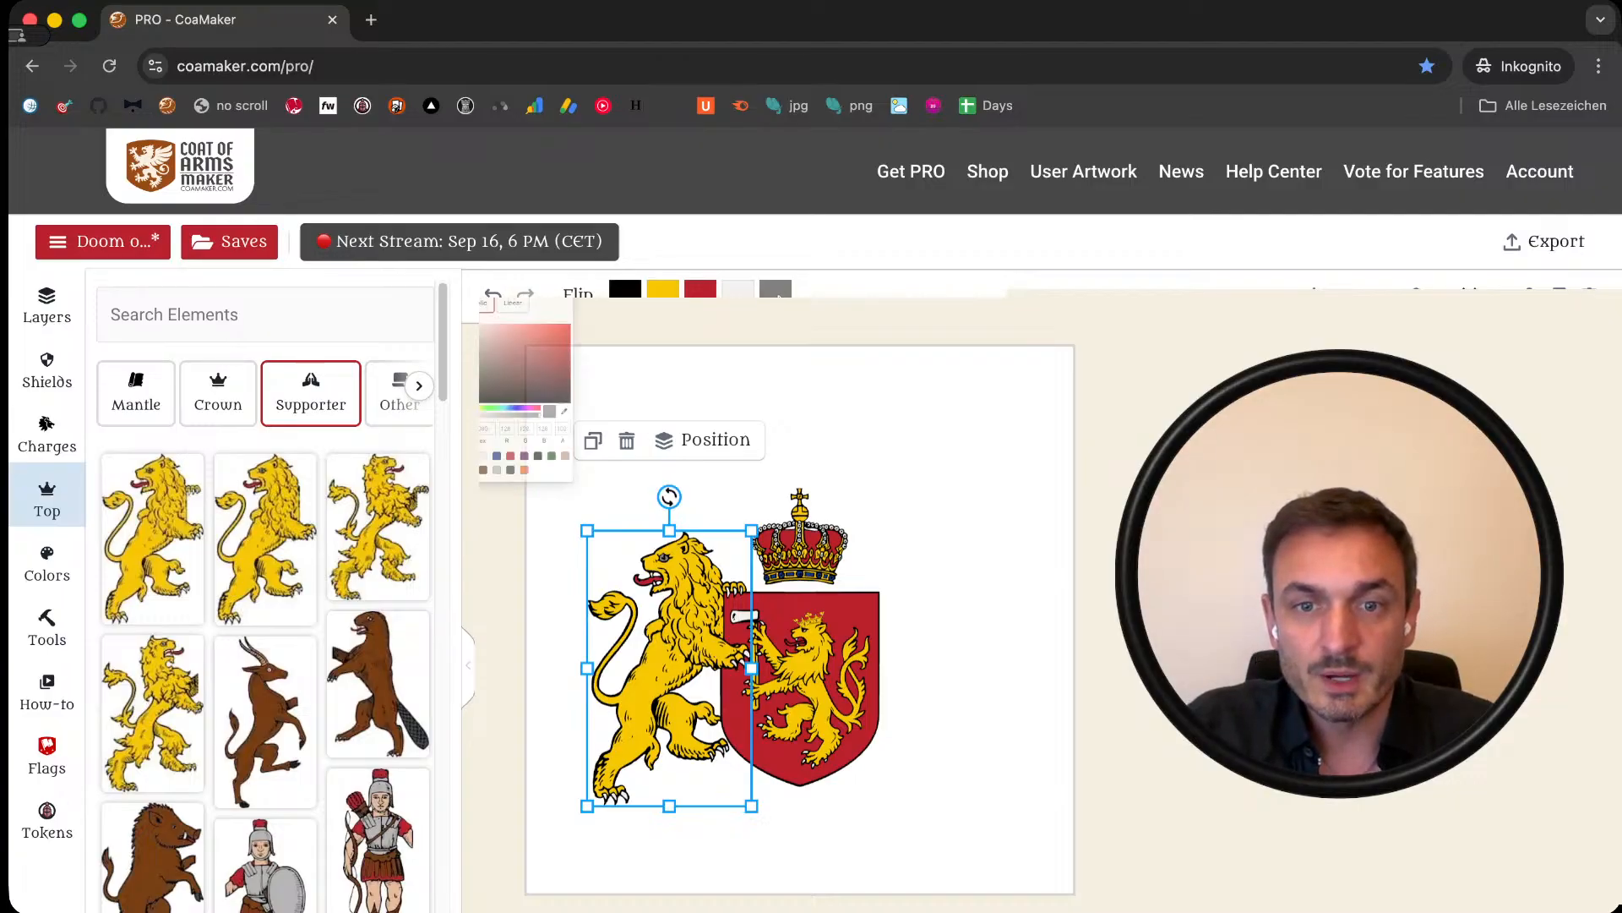
{"action": "left_click", "coordinate": [955, 463]}
{"action": "left_click", "coordinate": [936, 469]}
Step: Duplicate the supporter lion, flip the copy horizontally, and place it level with the original on the shield's right side
{"action": "left_click", "coordinate": [648, 596]}
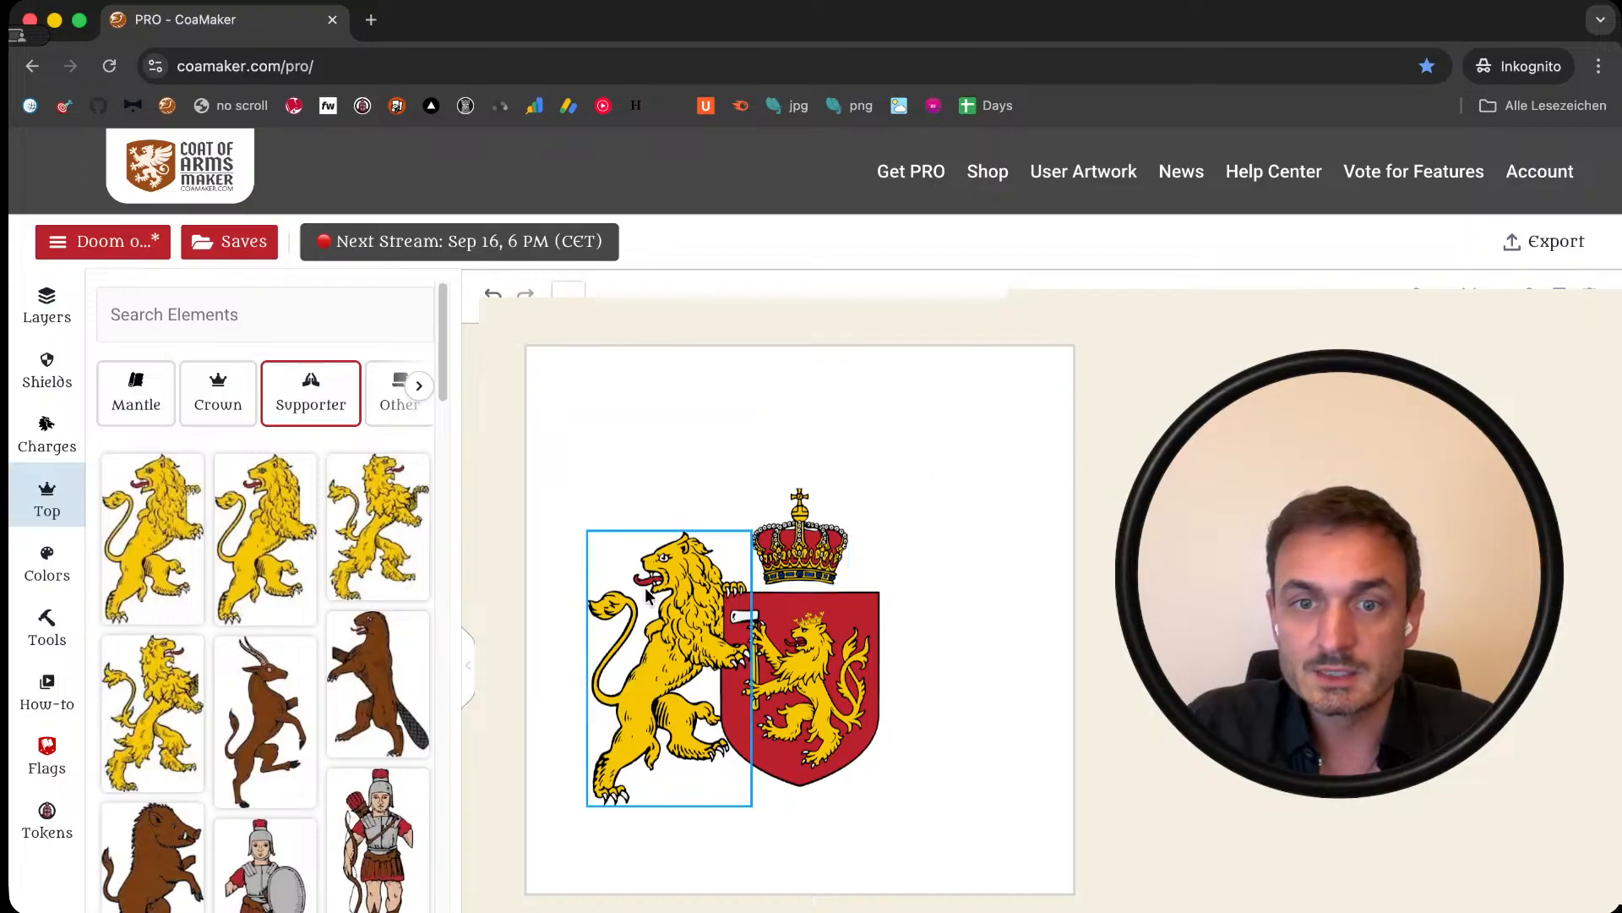
{"action": "left_click", "coordinate": [594, 439]}
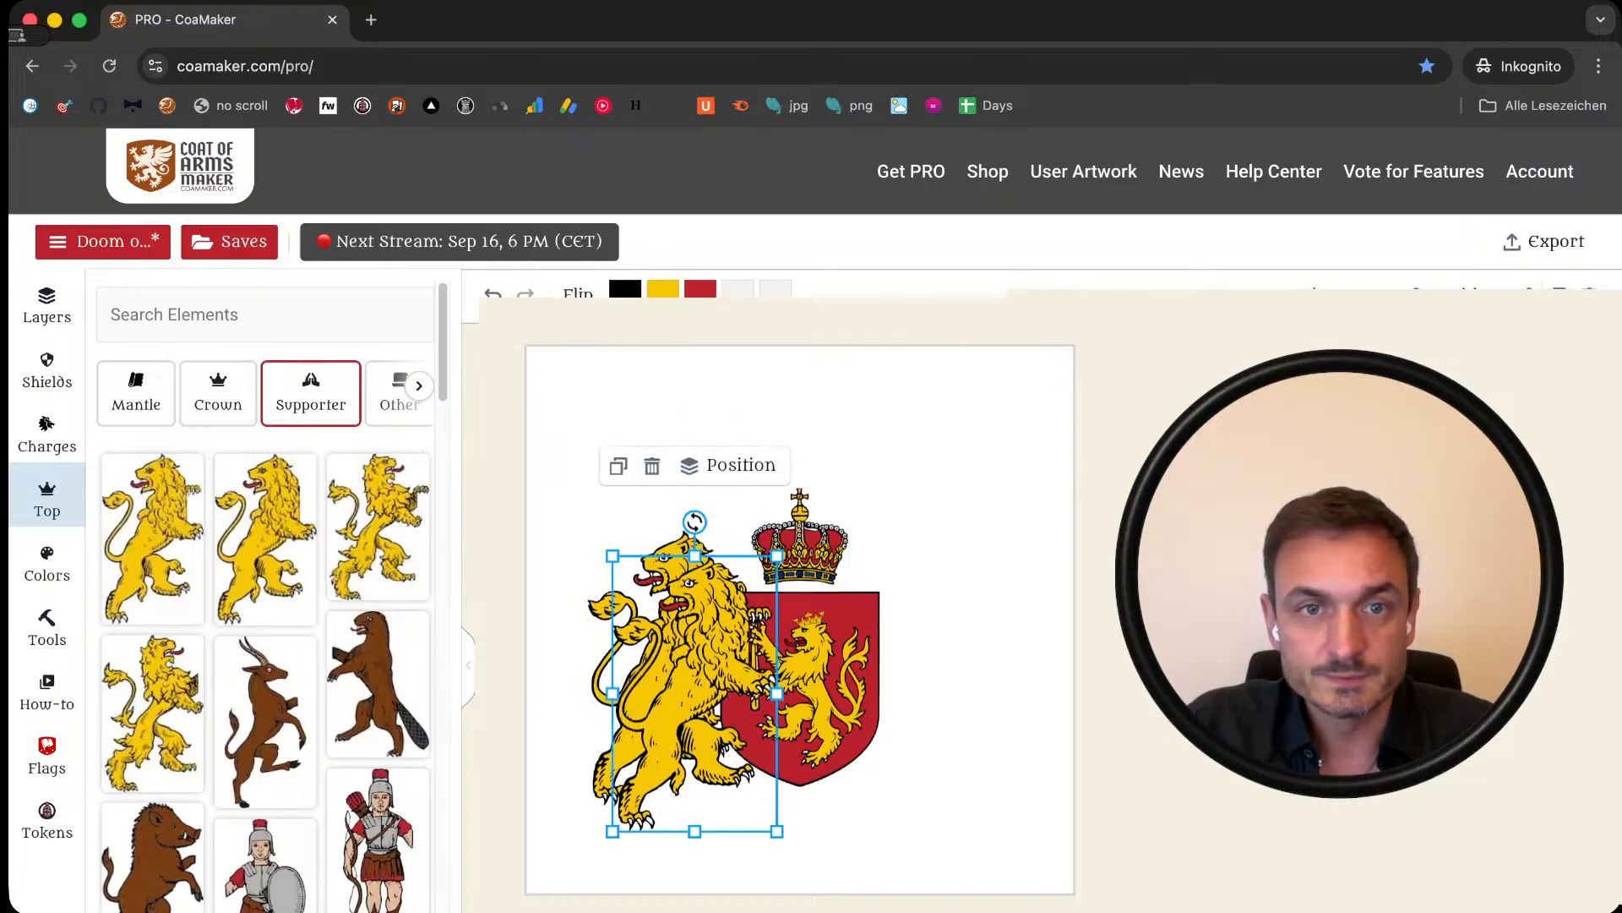
{"action": "left_click", "coordinate": [578, 293]}
{"action": "left_click", "coordinate": [956, 693]}
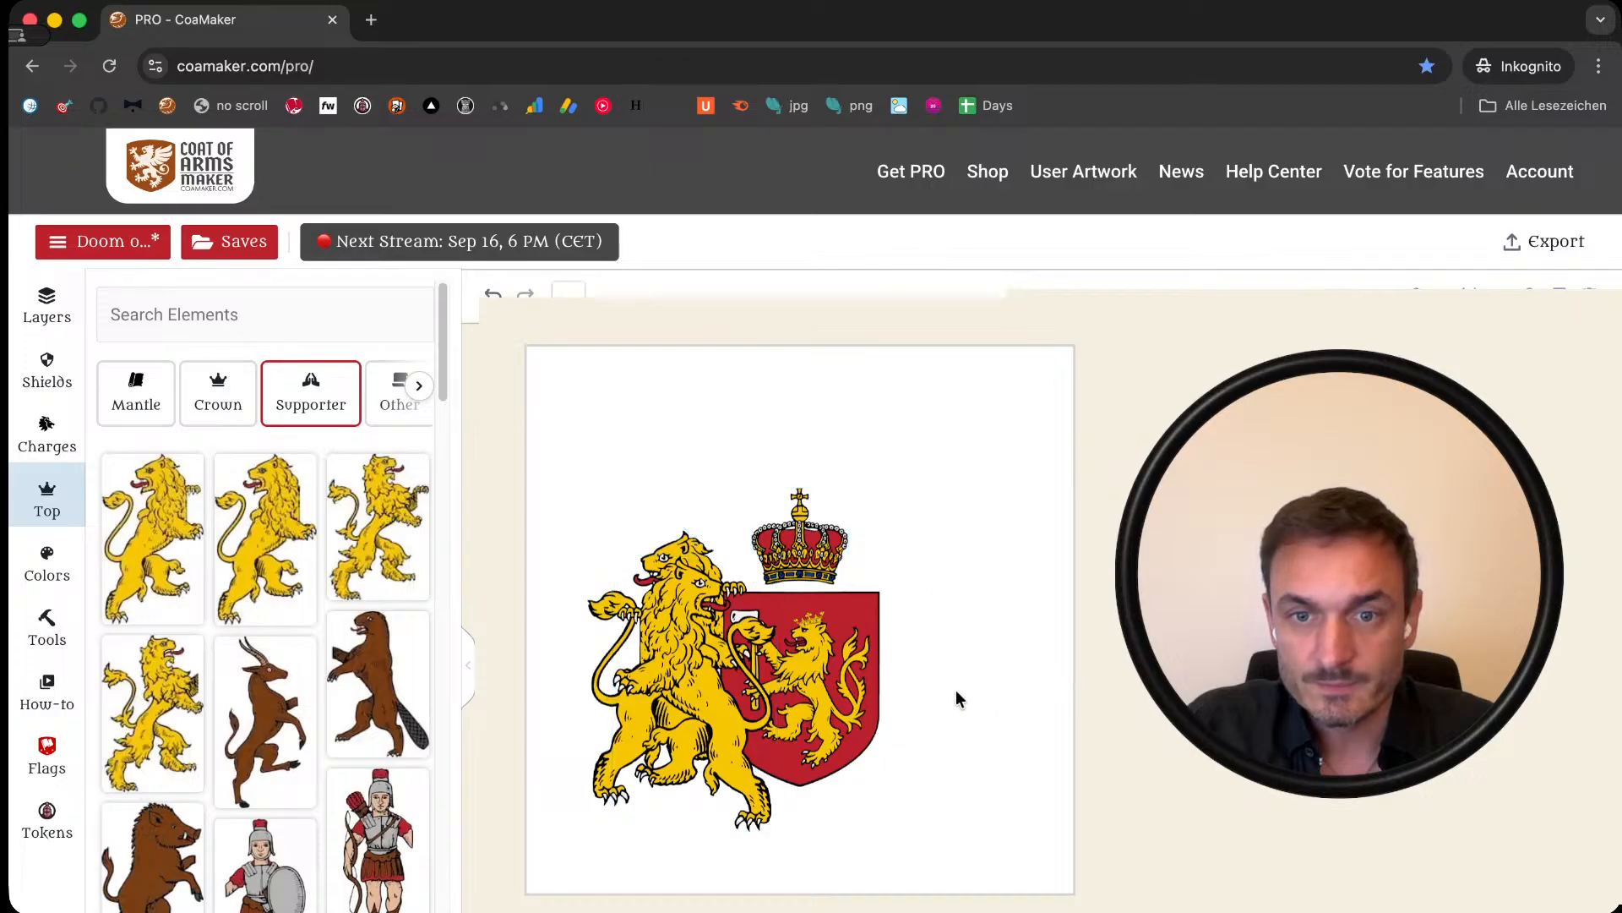
{"action": "left_click", "coordinate": [712, 703]}
{"action": "left_click_drag", "start_coordinate": [705, 693], "coordinate": [945, 667]}
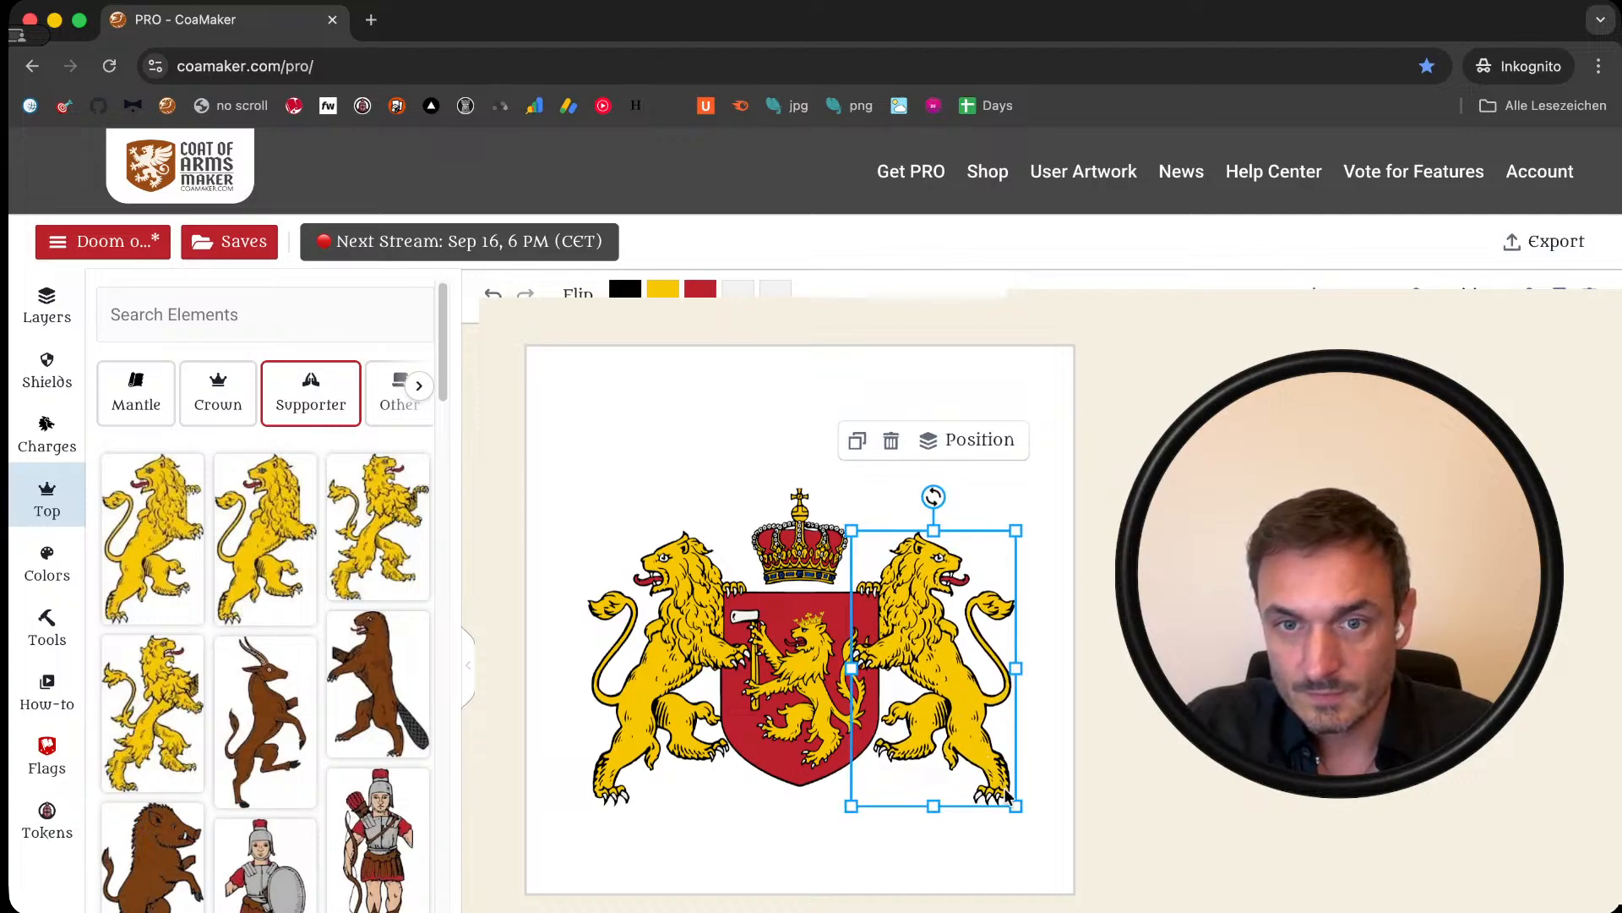
Step: Select the crown, shield and both lion supporters together and scale them down proportionally about their centre
{"action": "left_click_drag", "start_coordinate": [1036, 842], "coordinate": [599, 522]}
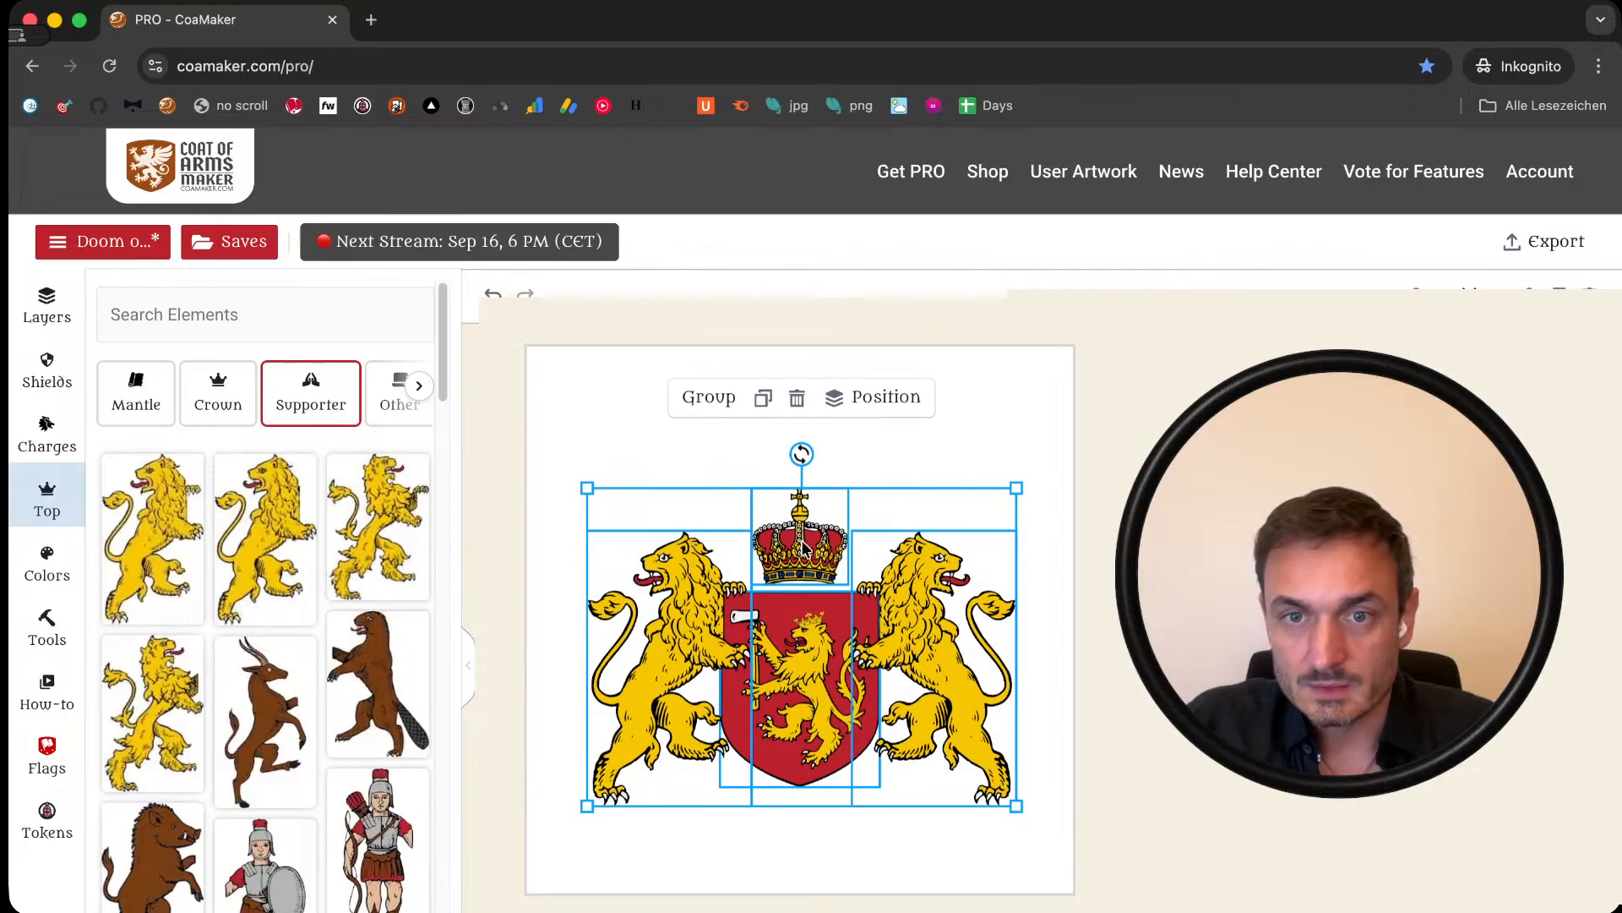
{"action": "left_click_drag", "start_coordinate": [1017, 489], "coordinate": [986, 511]}
{"action": "left_click", "coordinate": [1010, 436]}
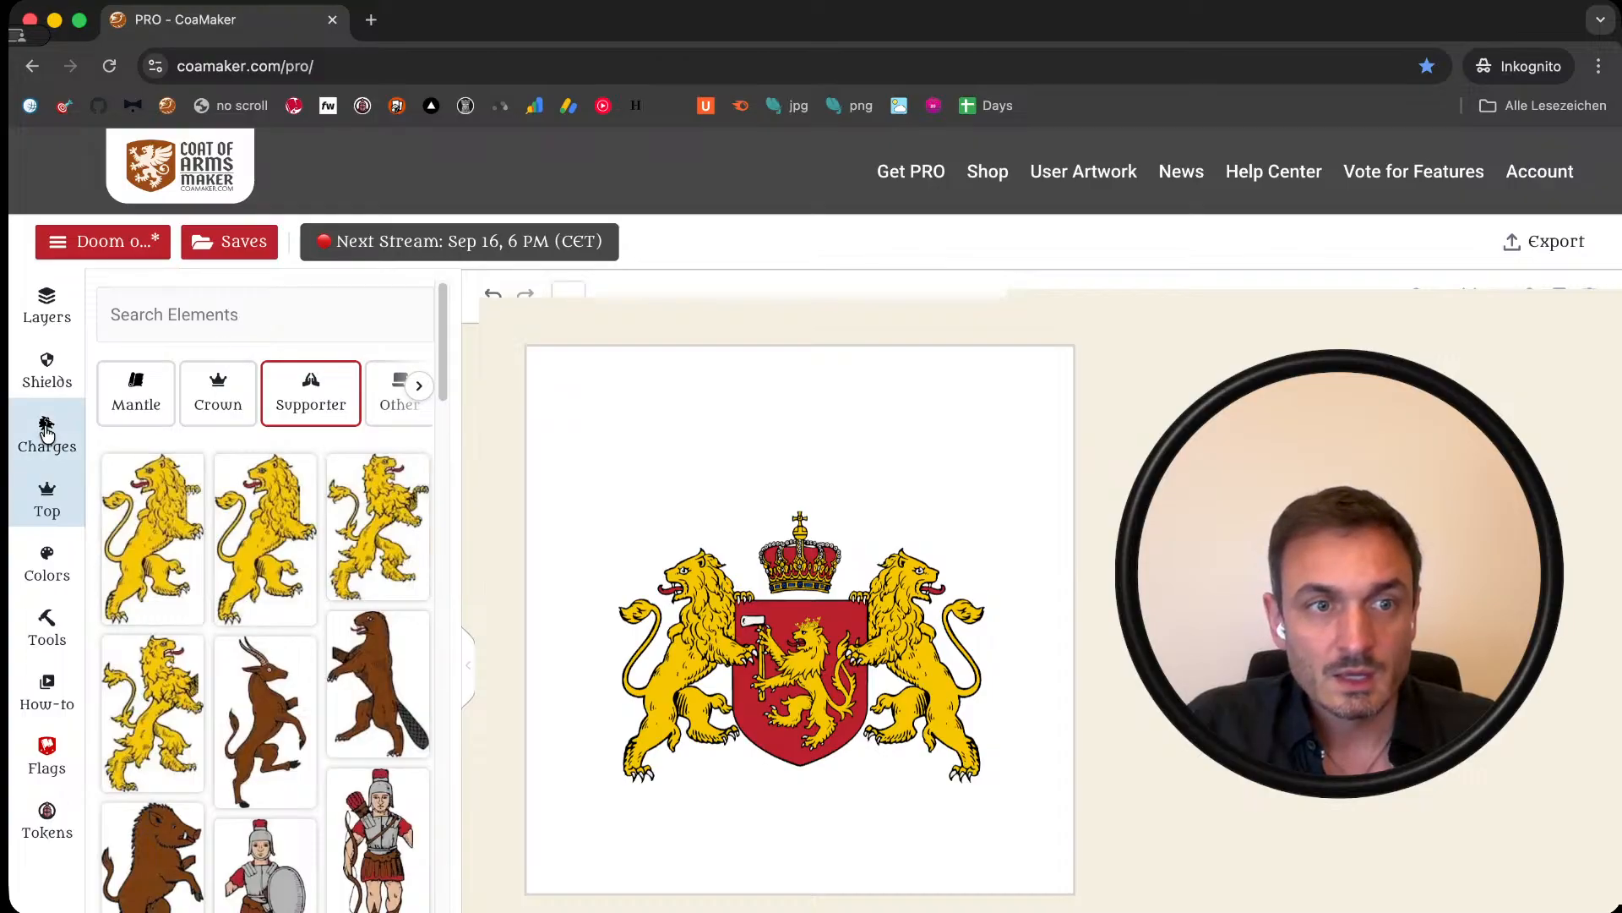
Step: Add the red mantle with ermine lining and gold tassels, and enlarge it beyond the lion supporters
{"action": "left_click", "coordinate": [153, 418]}
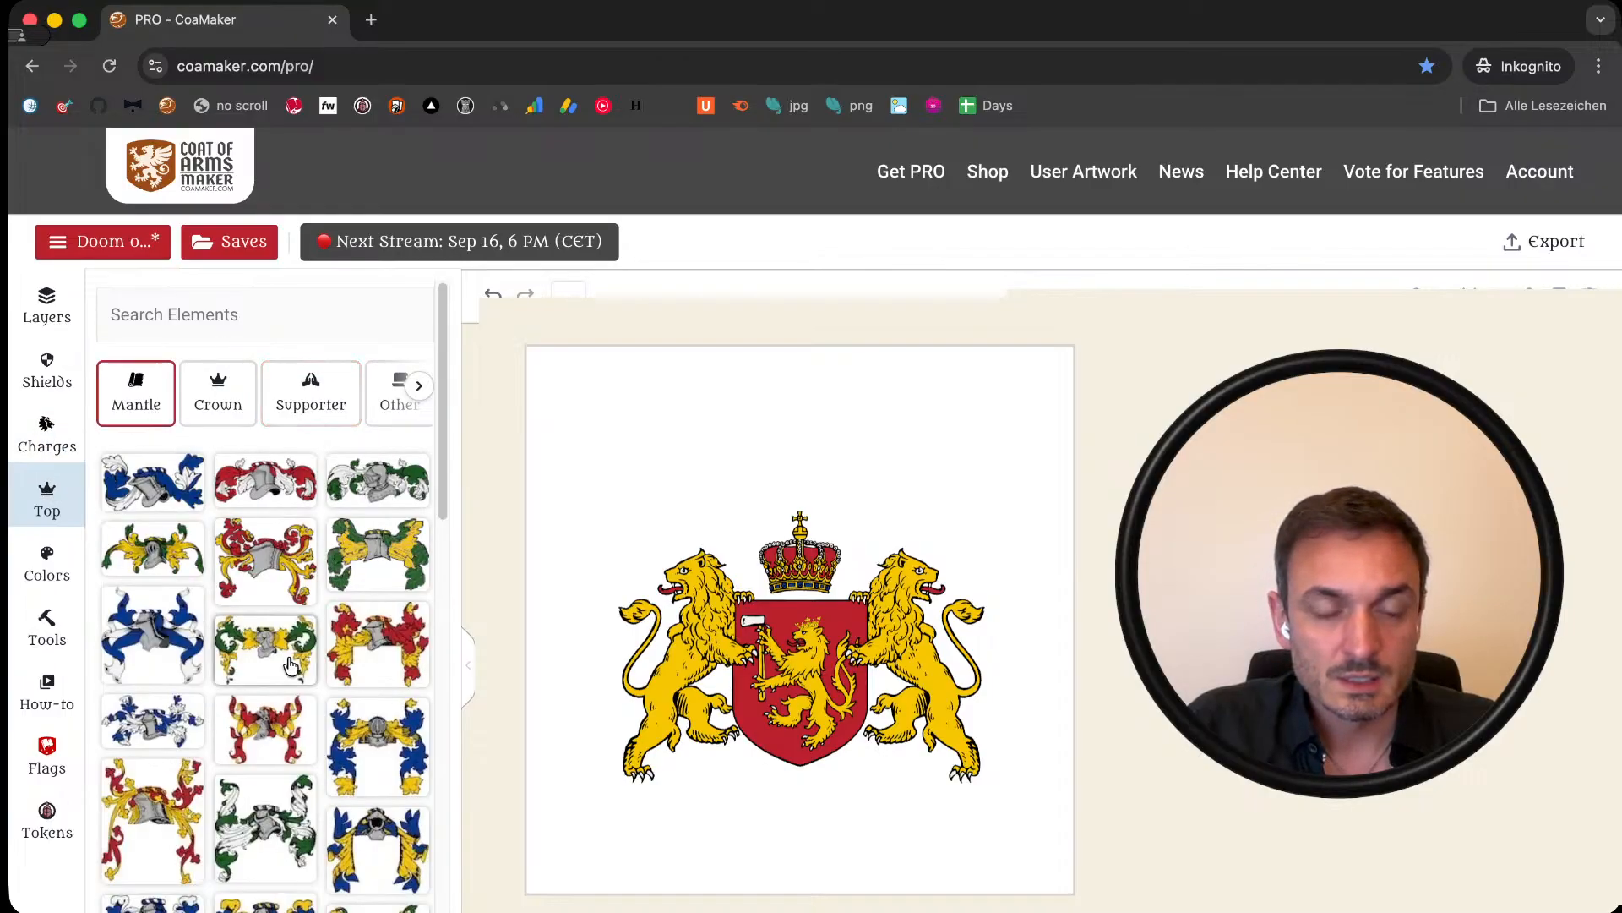
{"action": "scroll", "coordinate": [267, 672], "scroll_direction": "down", "scroll_amount": 10}
{"action": "scroll", "coordinate": [267, 672], "scroll_direction": "down", "scroll_amount": 2}
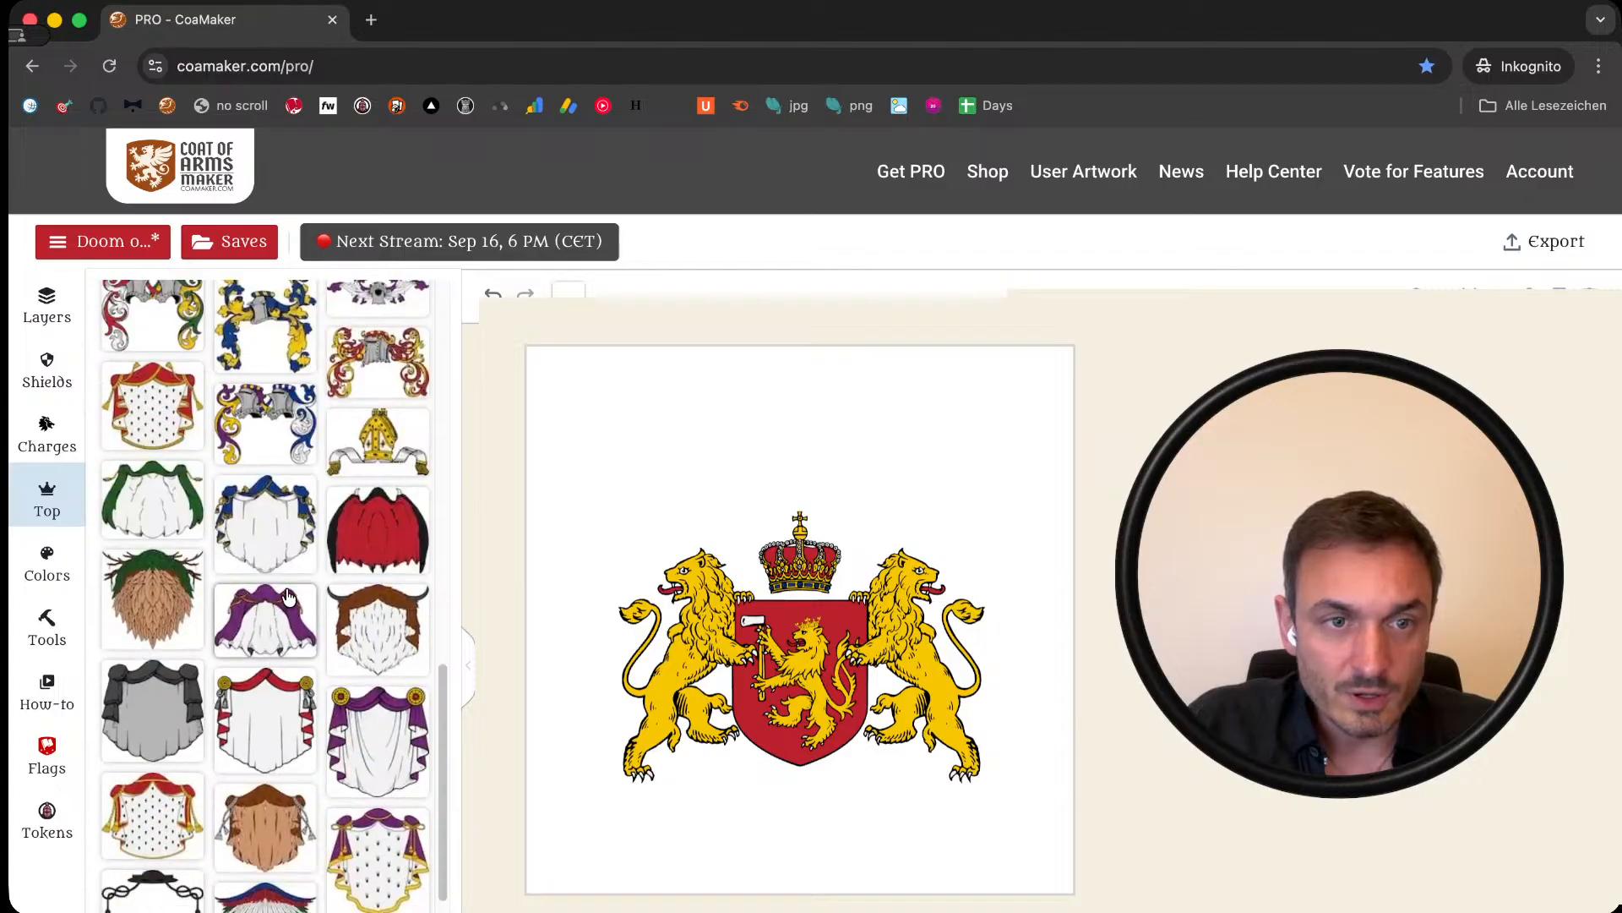
{"action": "scroll", "coordinate": [287, 583], "scroll_direction": "down", "scroll_amount": 2}
{"action": "scroll", "coordinate": [287, 583], "scroll_direction": "down", "scroll_amount": 2}
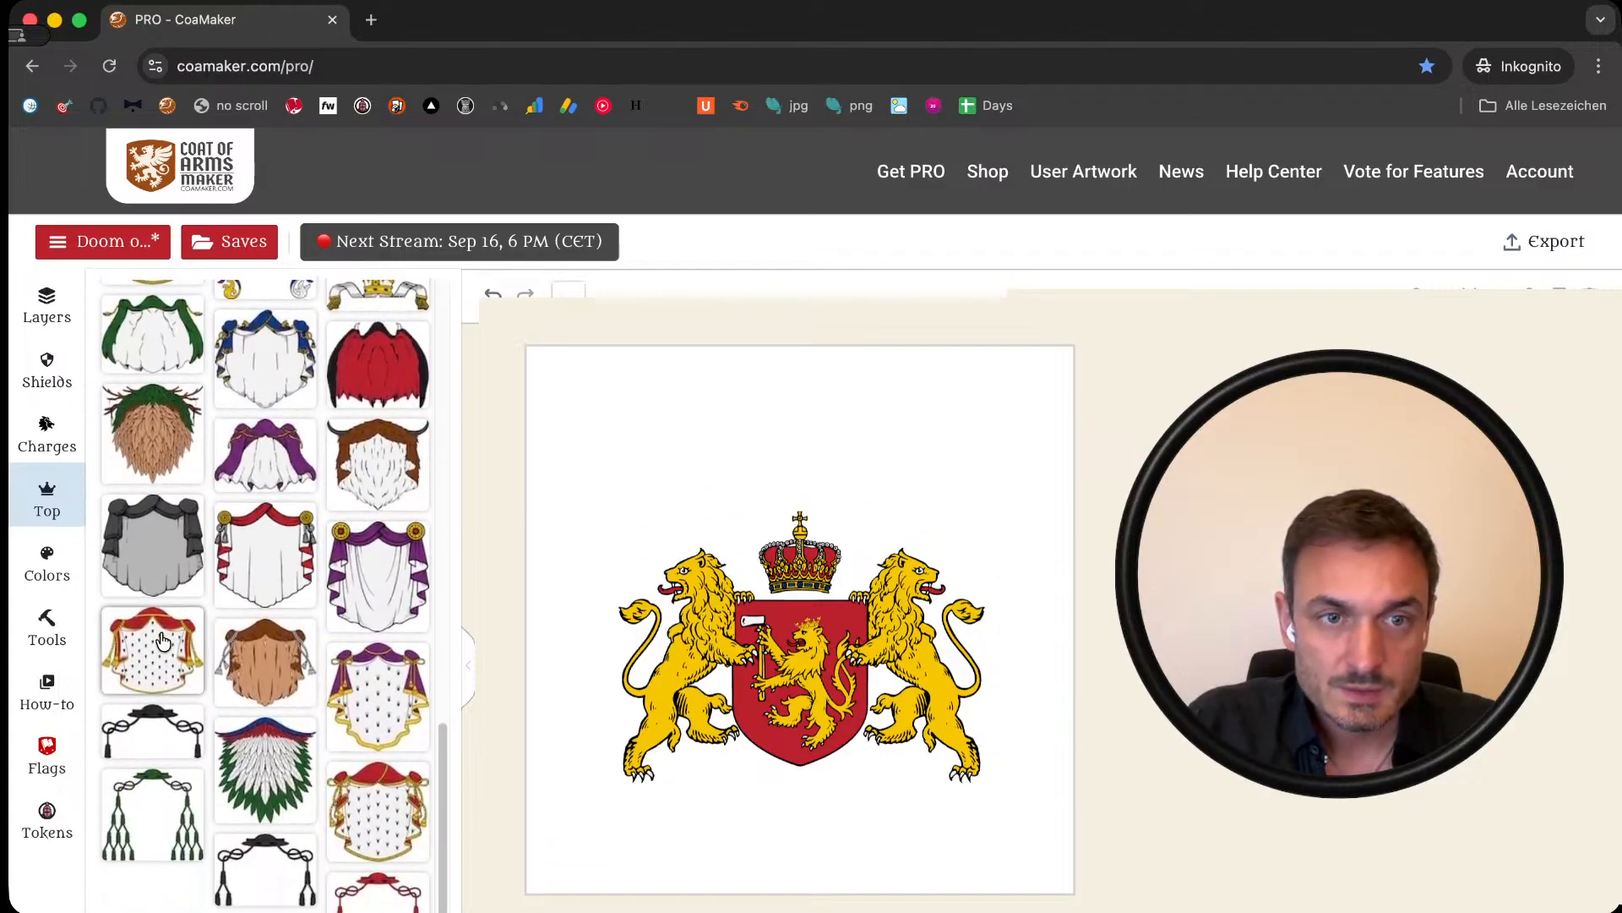
{"action": "left_click", "coordinate": [163, 641]}
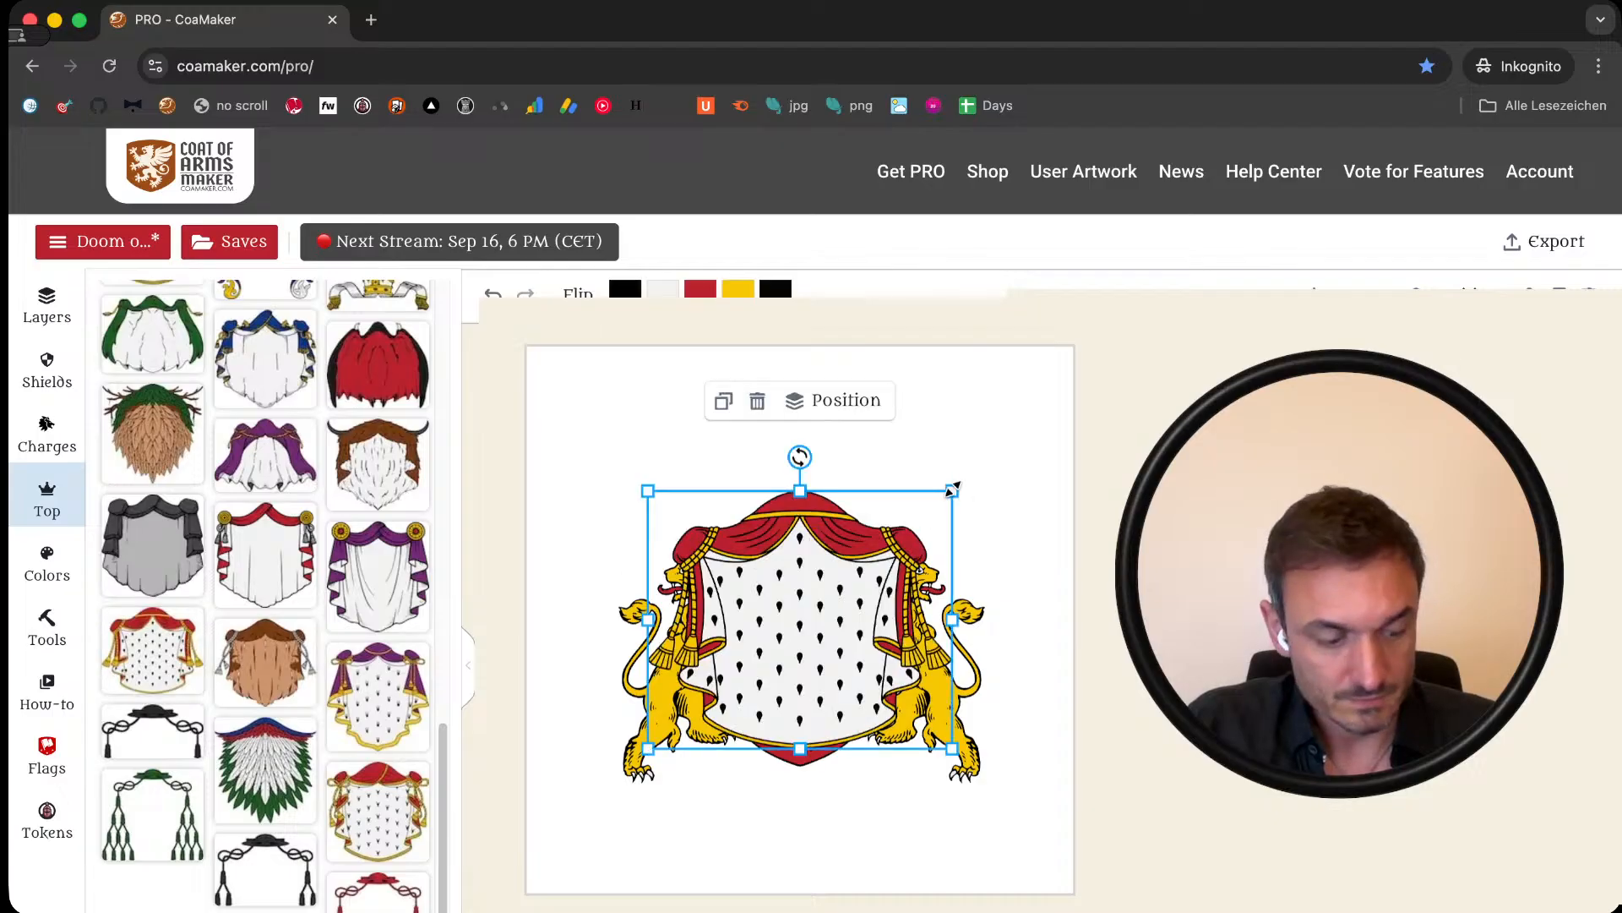
{"action": "left_click_drag", "start_coordinate": [953, 490], "coordinate": [1057, 425]}
Step: Send the mantle behind all other elements and shrink it slightly so it frames the supporters more closely
{"action": "left_click", "coordinate": [1453, 292]}
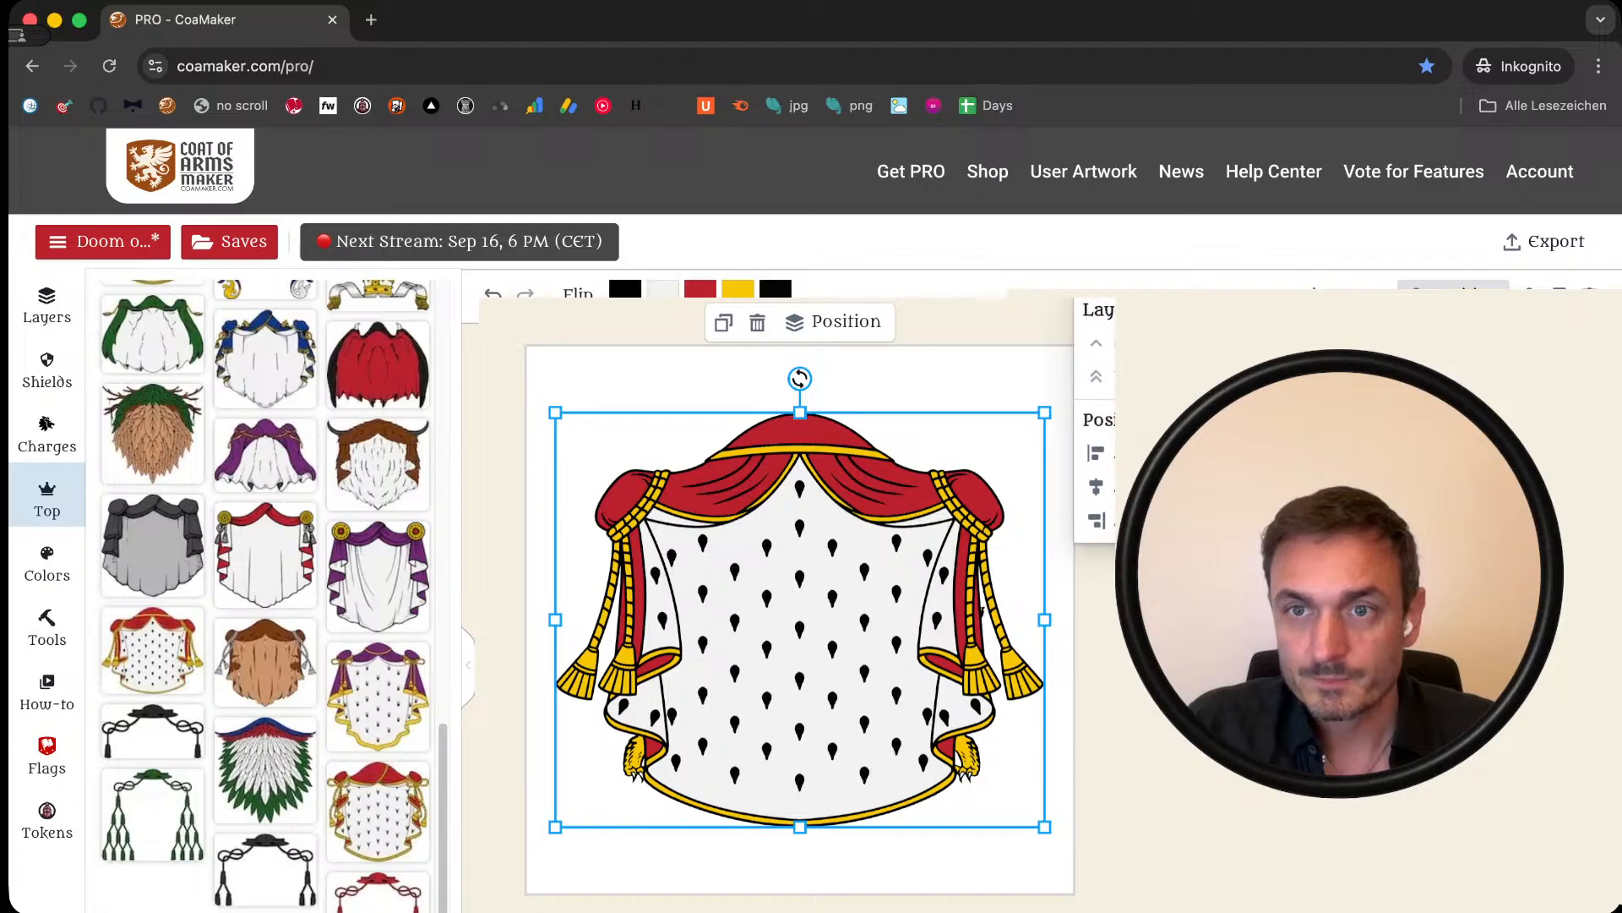
{"action": "left_click", "coordinate": [1335, 377]}
{"action": "left_click", "coordinate": [957, 379]}
{"action": "left_click", "coordinate": [975, 477]}
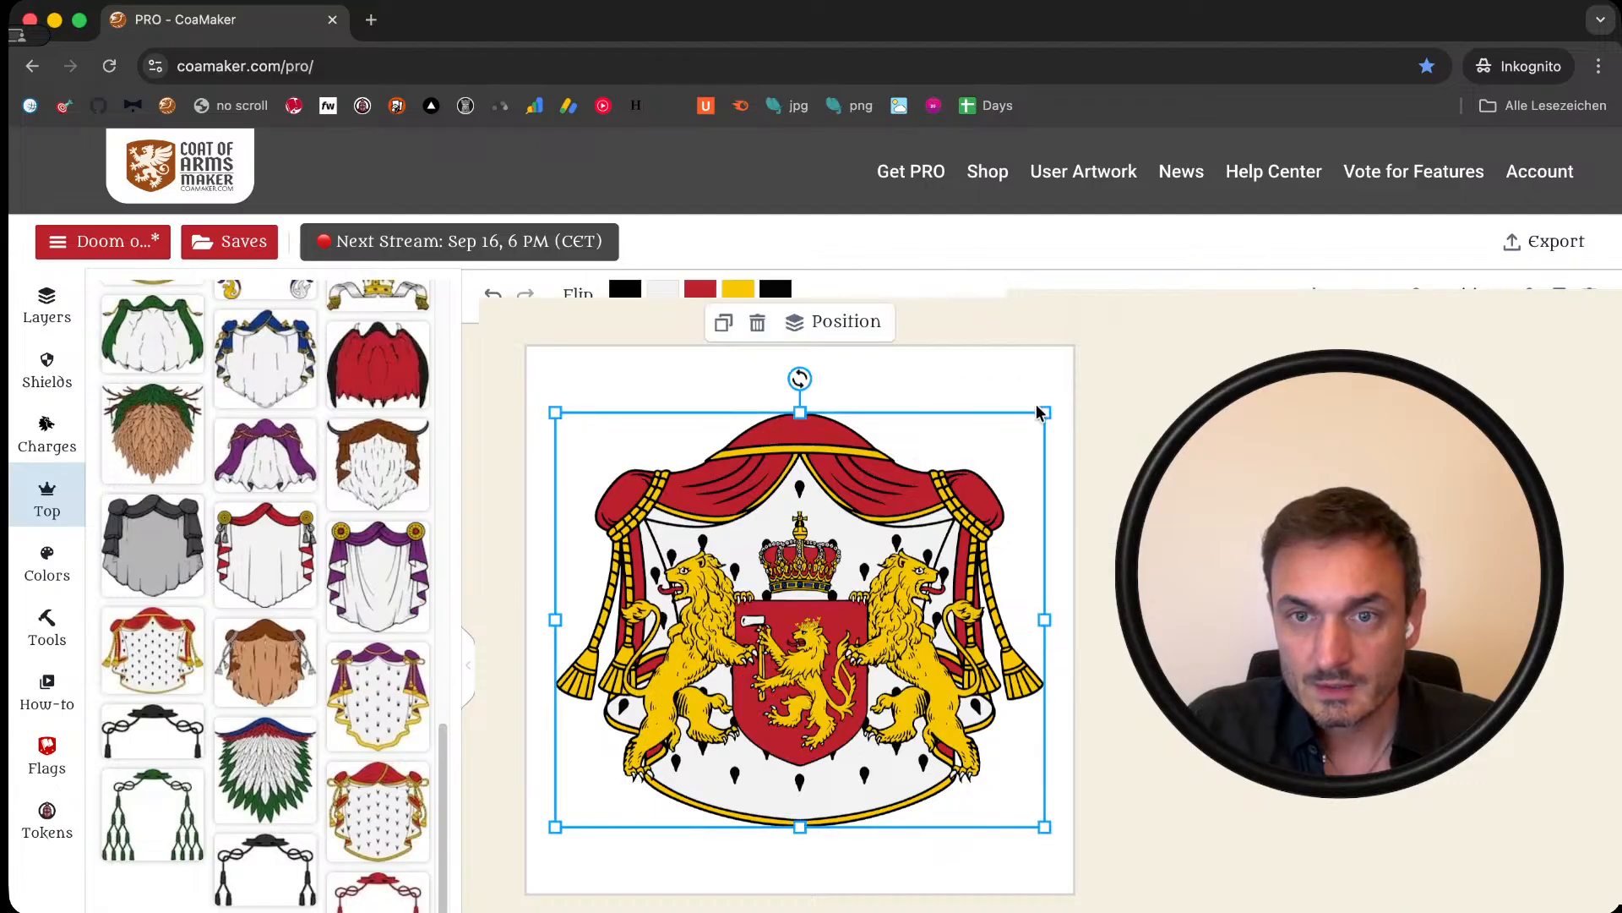
{"action": "left_click_drag", "start_coordinate": [1039, 412], "coordinate": [1026, 428]}
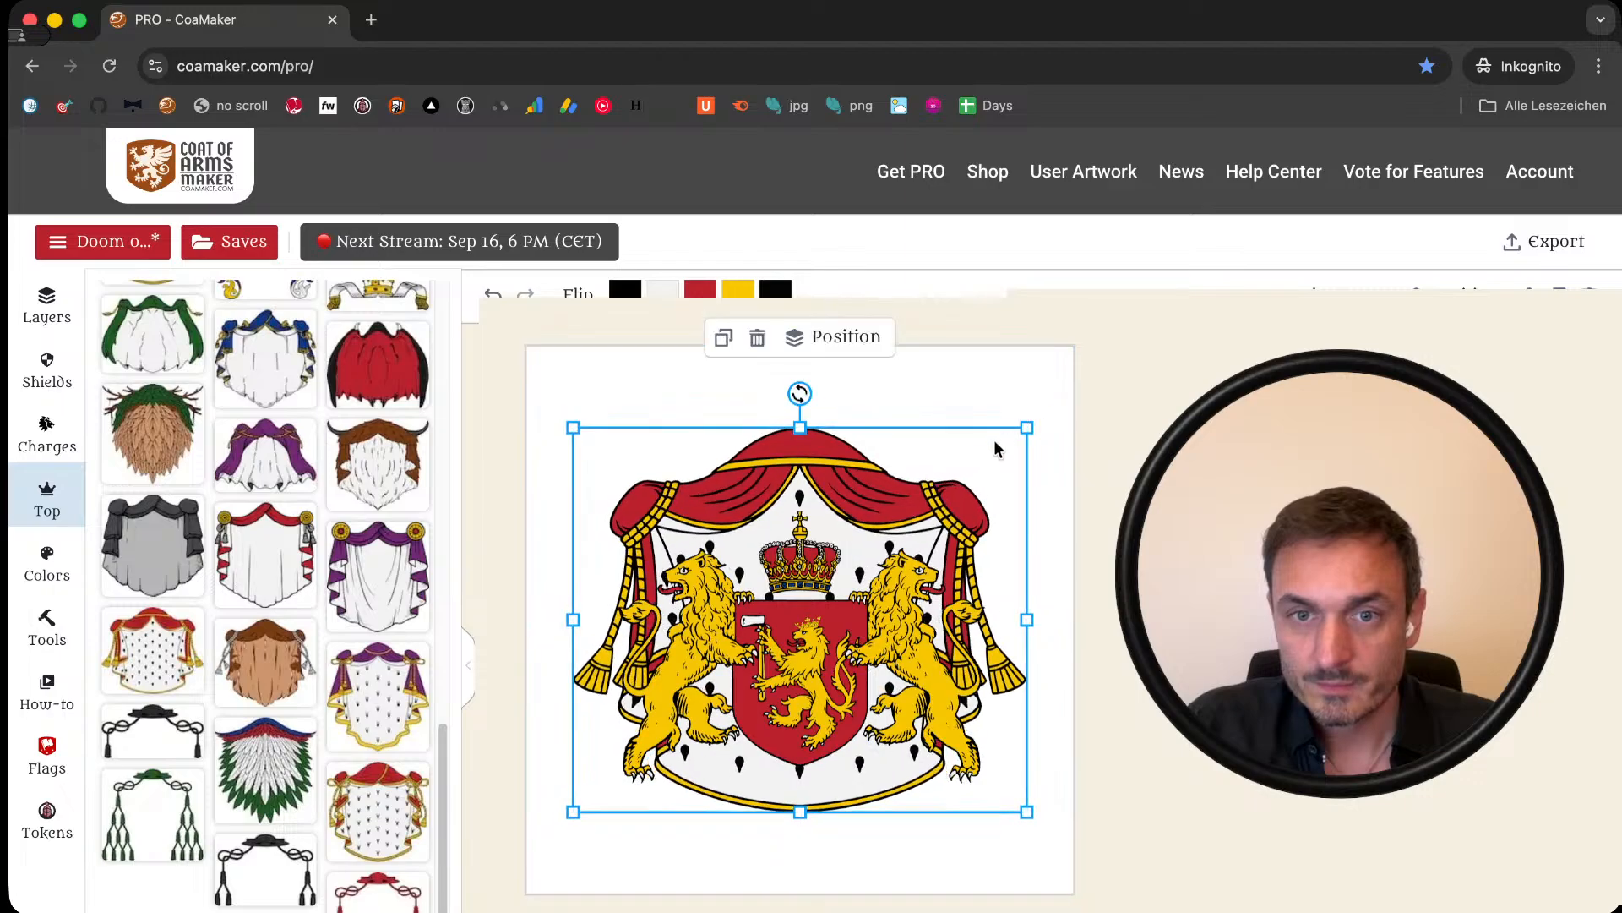
{"action": "left_click", "coordinate": [964, 394]}
Step: Select the whole coat of arms and move it straight down to make room above the mantle
{"action": "left_click_drag", "start_coordinate": [1046, 857], "coordinate": [533, 408]}
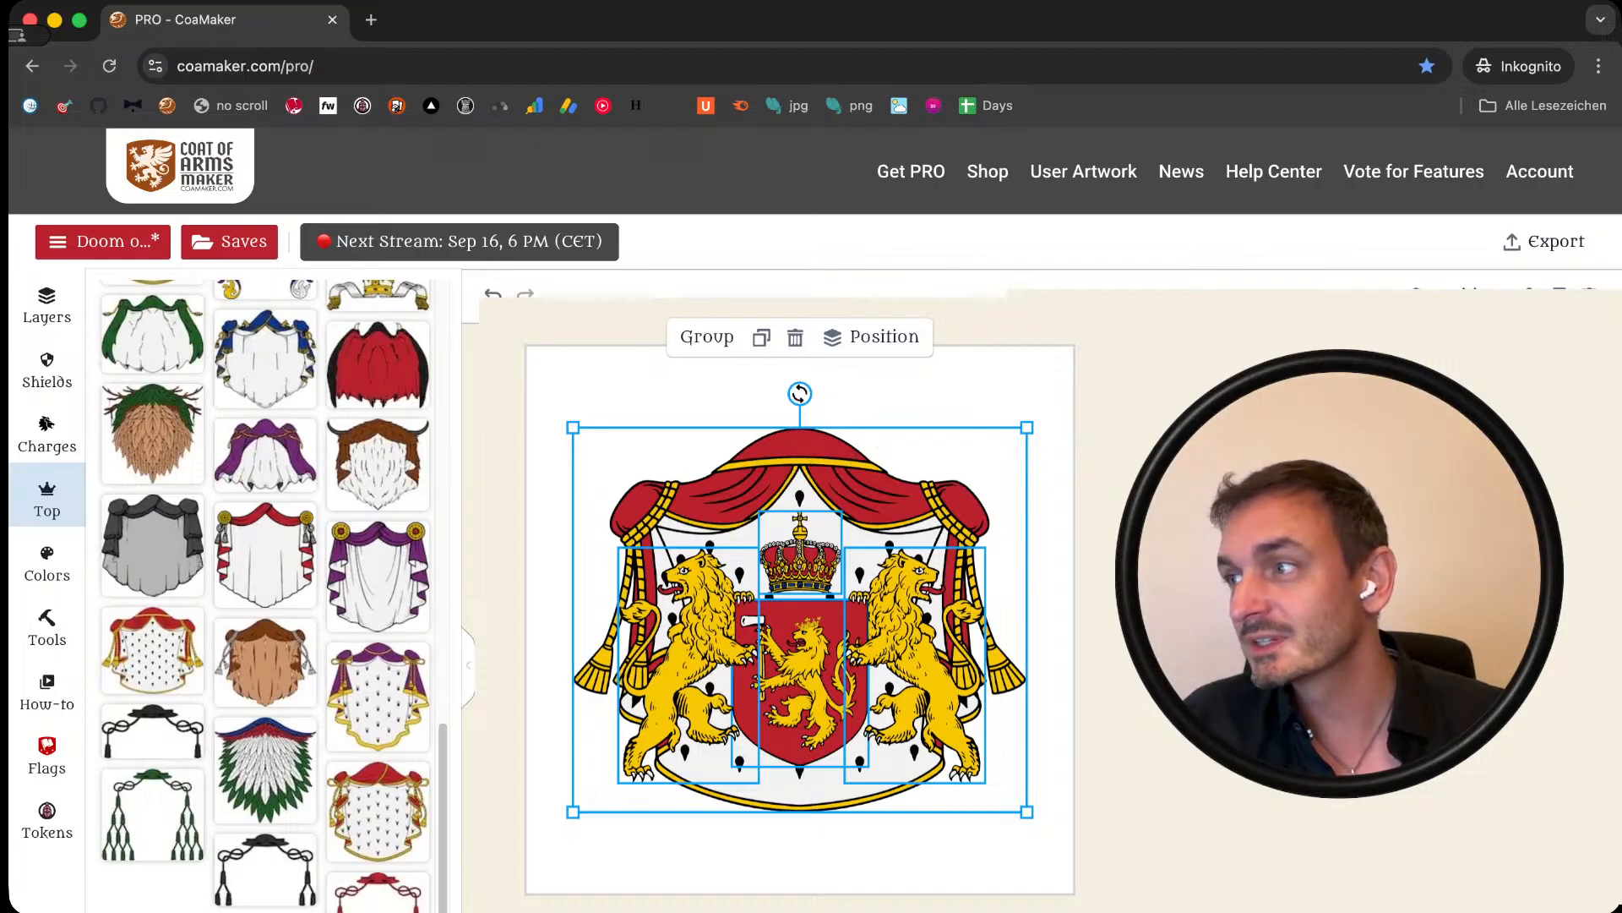
{"action": "left_click", "coordinate": [1066, 529]}
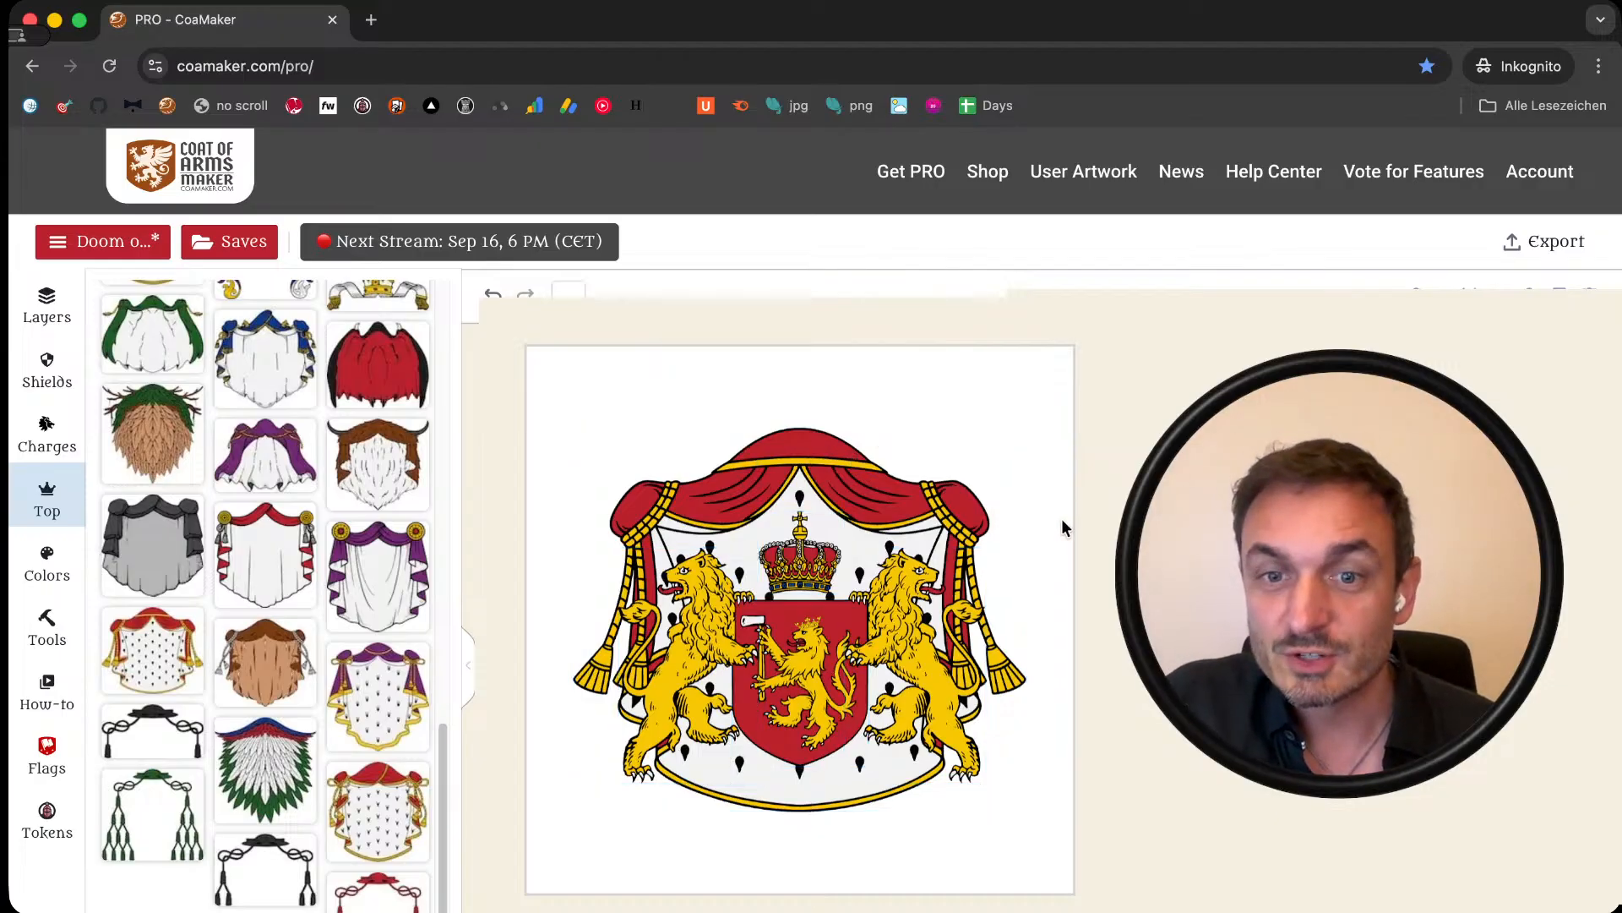
{"action": "left_click_drag", "start_coordinate": [1069, 842], "coordinate": [488, 422]}
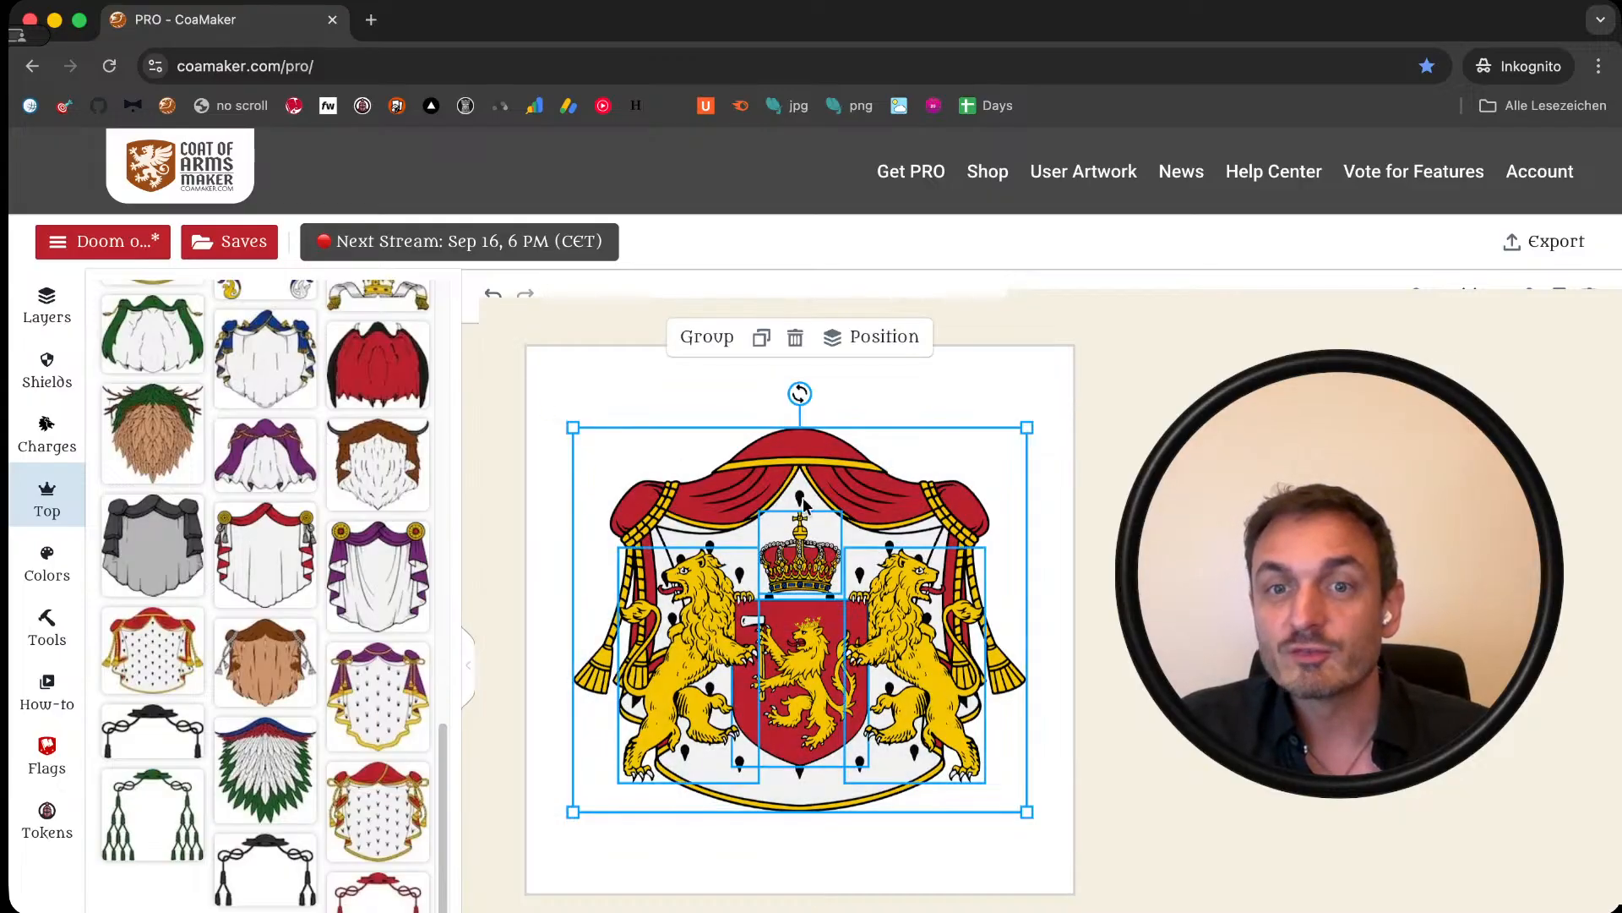
{"action": "left_click_drag", "start_coordinate": [994, 495], "coordinate": [994, 531]}
{"action": "left_click", "coordinate": [1047, 544]}
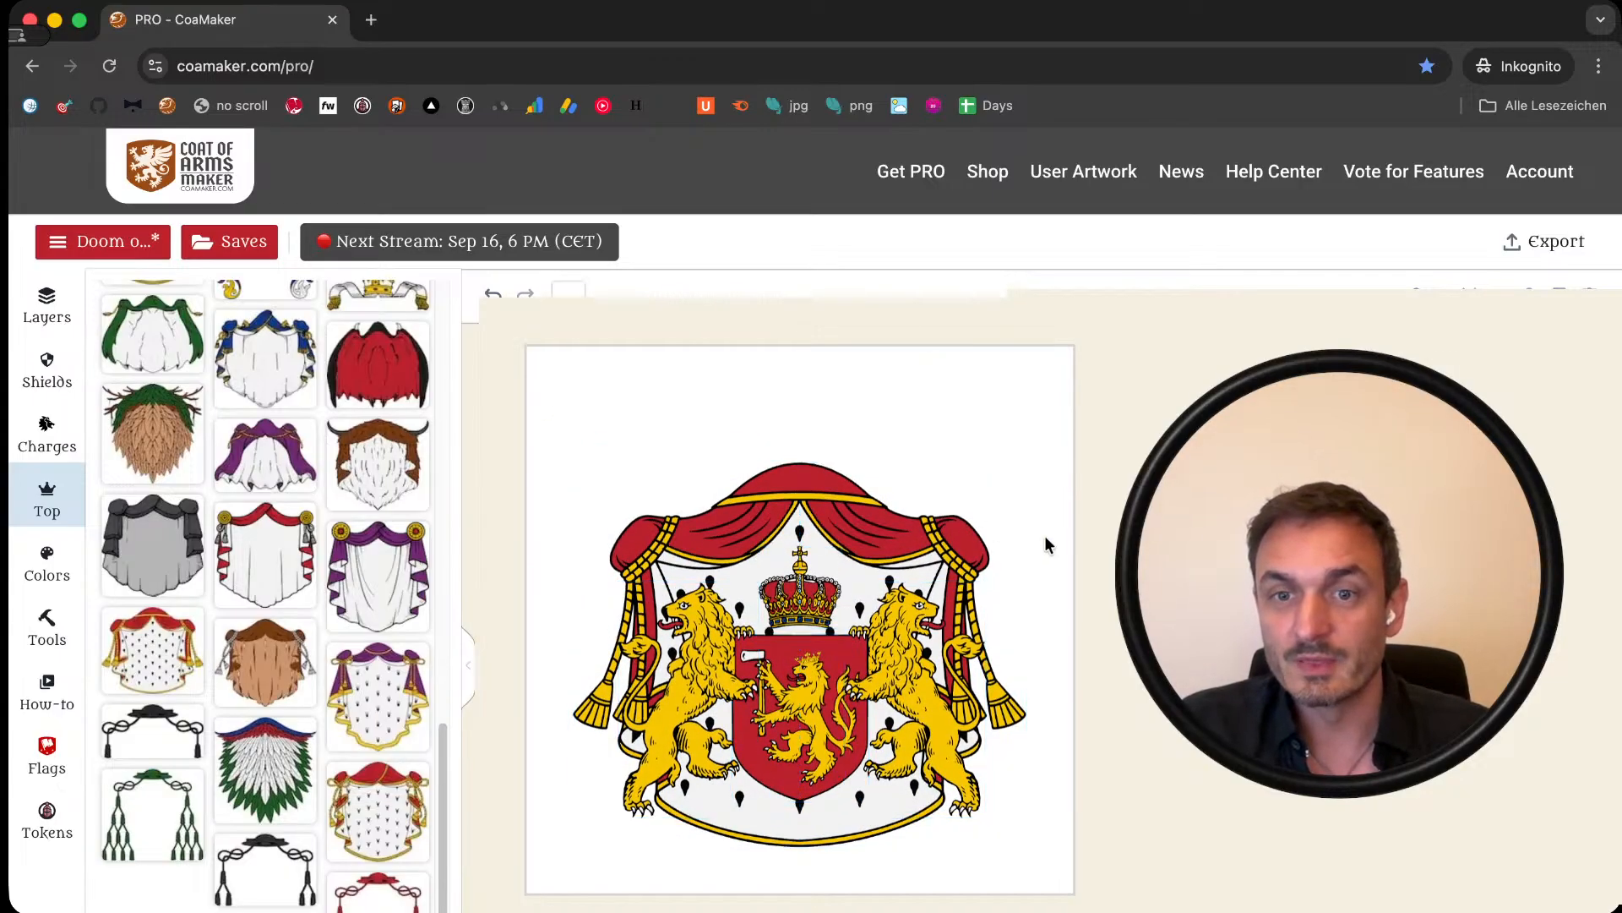
Step: Duplicate the royal crown, place the copy centred on top of the mantle, and enlarge it slightly
{"action": "left_click", "coordinate": [812, 592]}
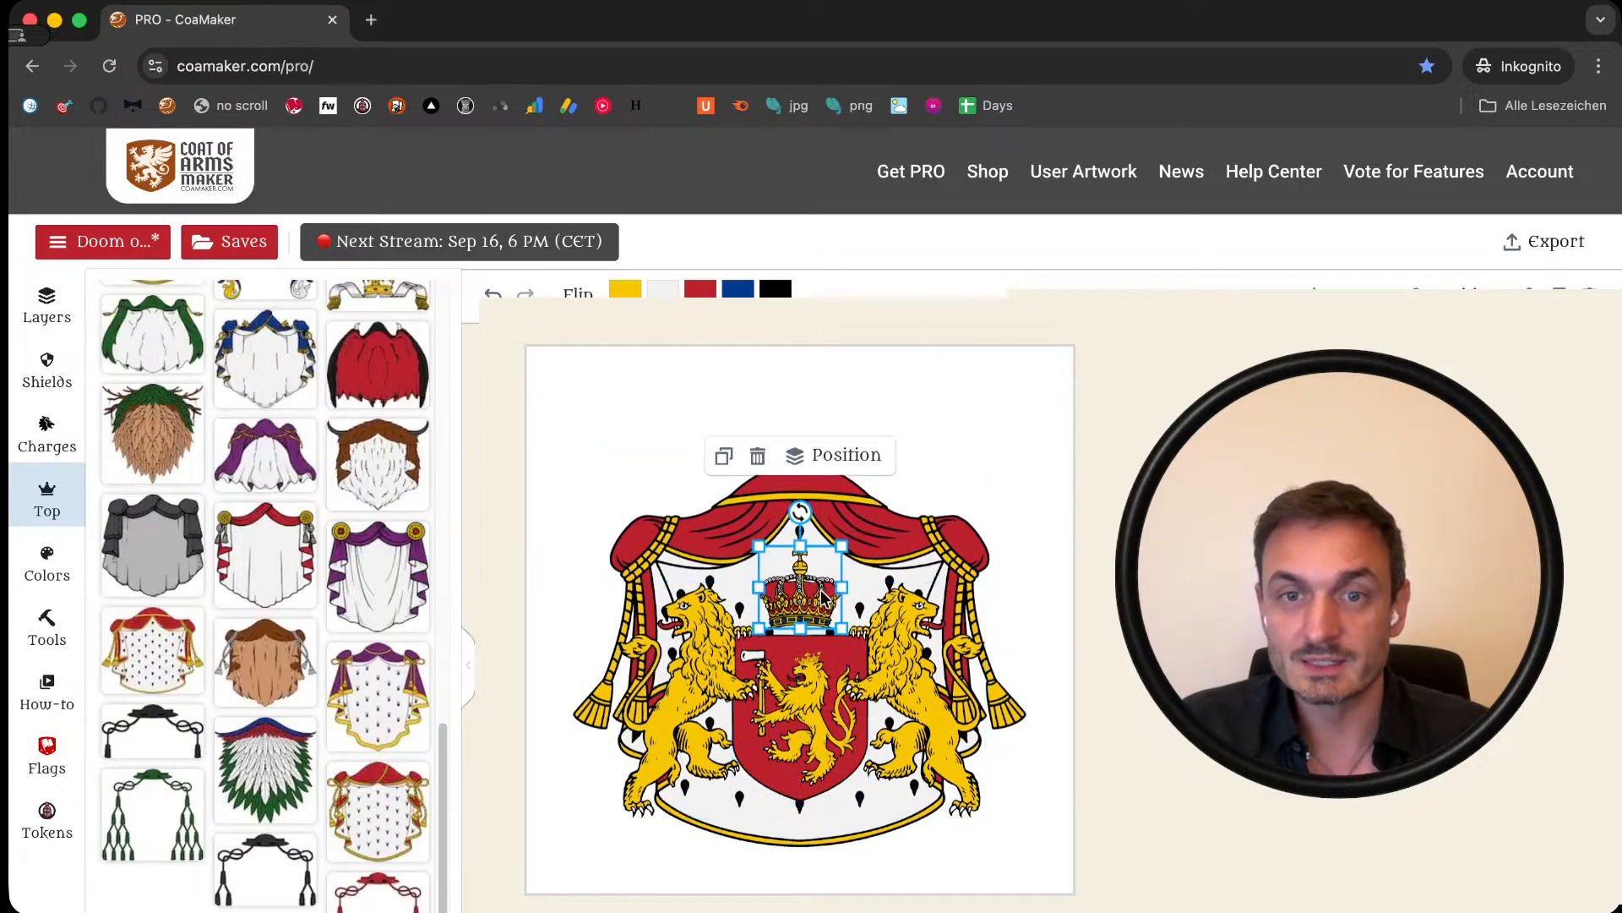
{"action": "left_click", "coordinate": [1069, 581]}
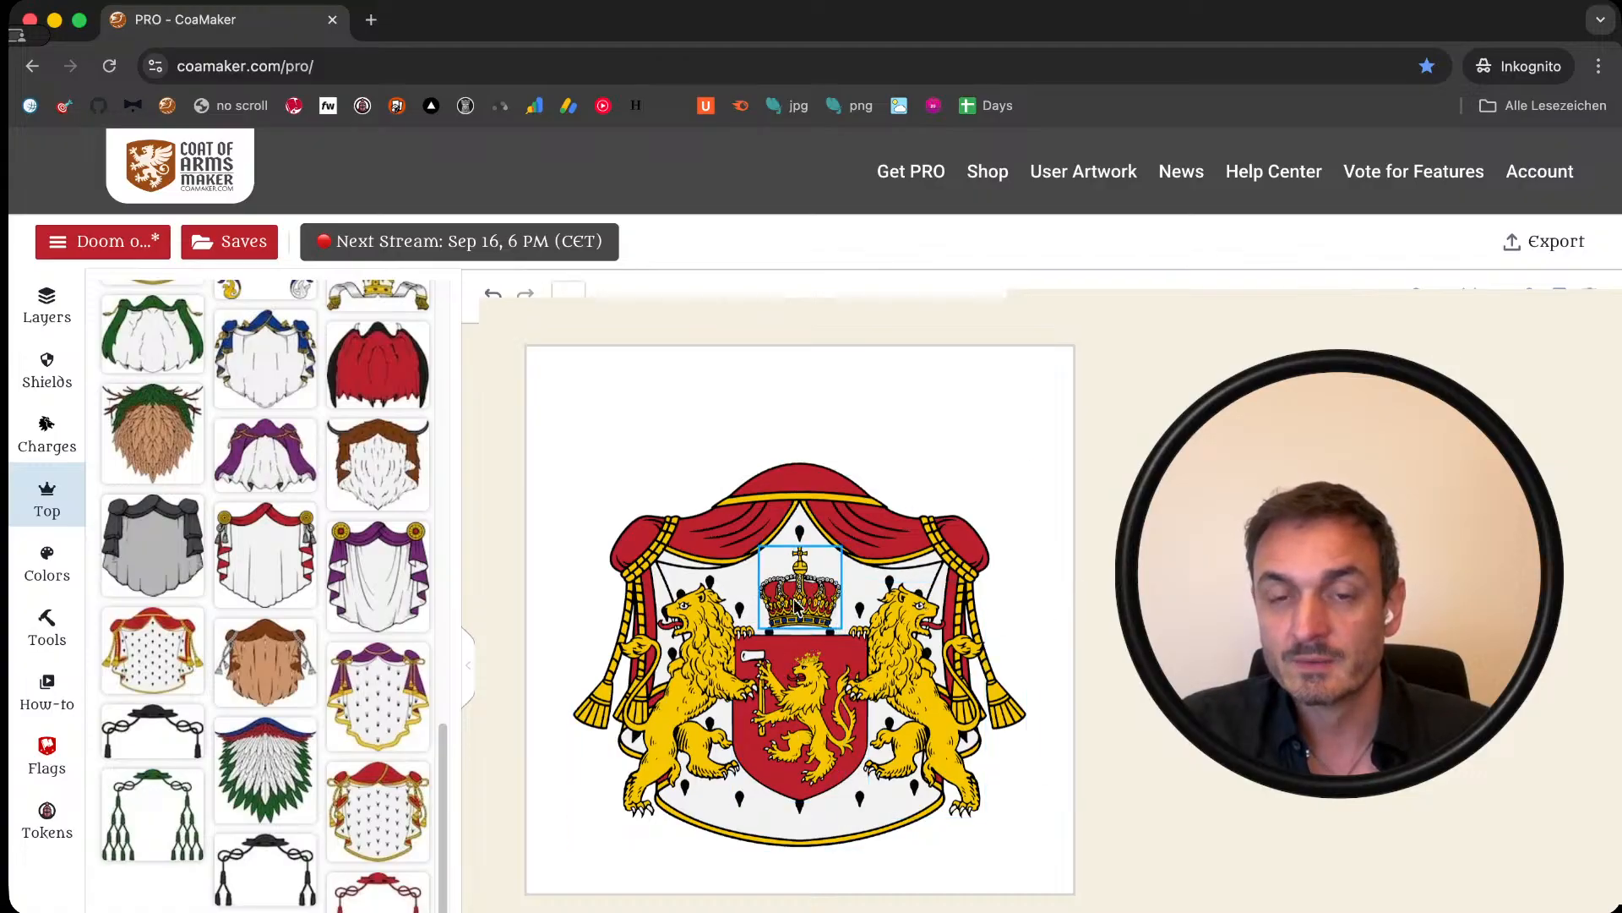
{"action": "left_click", "coordinate": [819, 596]}
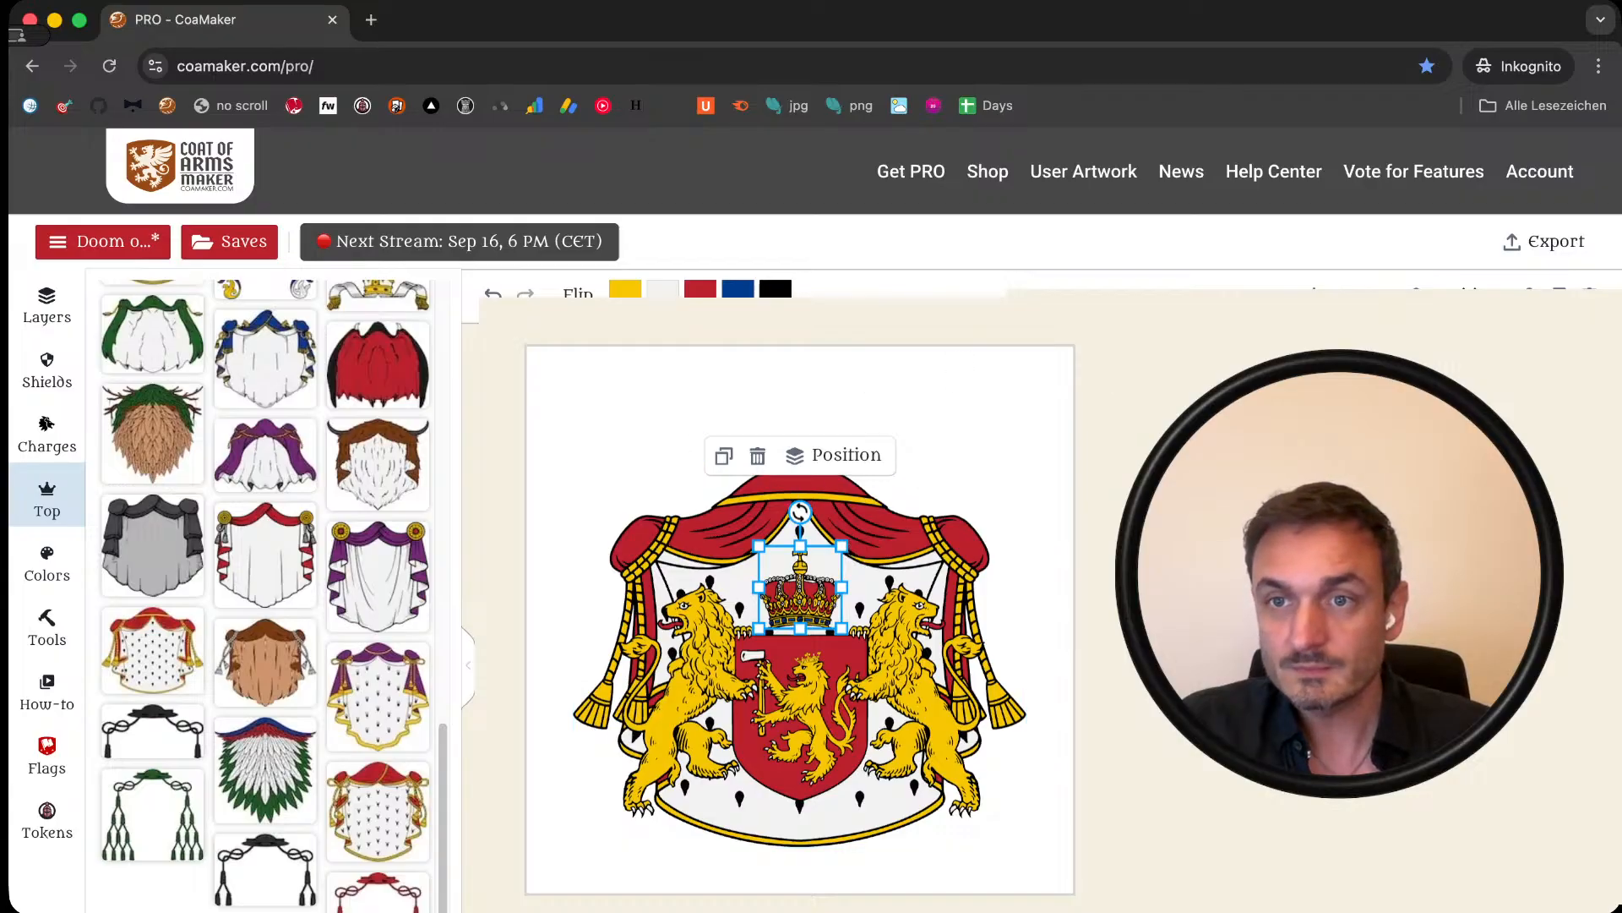
{"action": "left_click", "coordinate": [724, 455]}
{"action": "left_click_drag", "start_coordinate": [827, 632], "coordinate": [814, 437]}
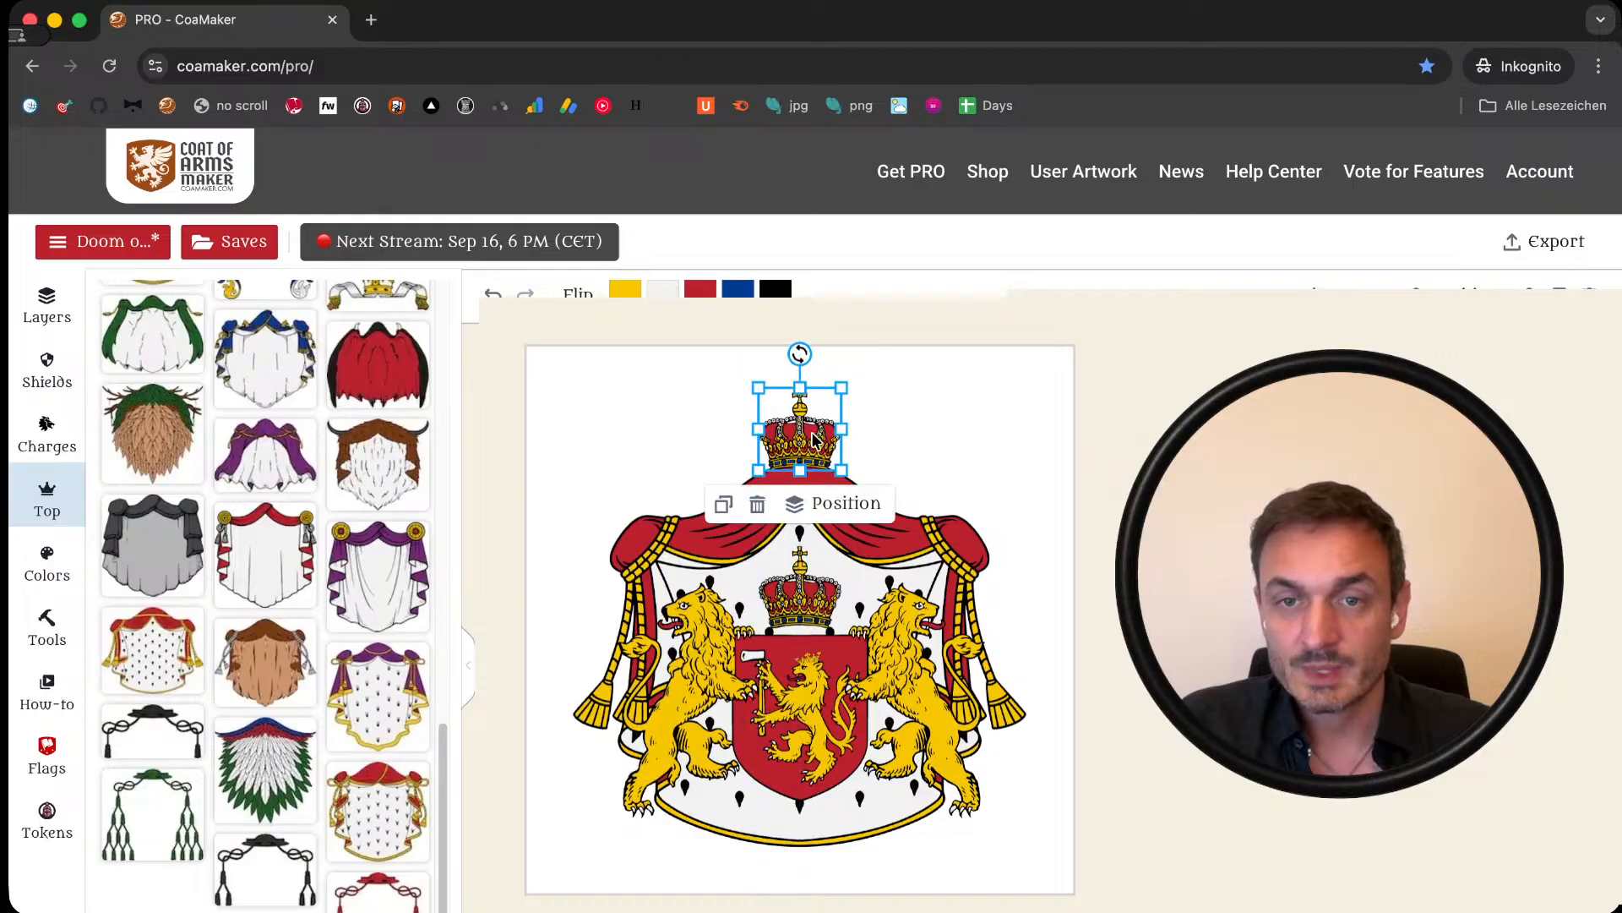
{"action": "left_click_drag", "start_coordinate": [843, 384], "coordinate": [857, 368]}
{"action": "left_click_drag", "start_coordinate": [790, 437], "coordinate": [786, 438]}
{"action": "left_click", "coordinate": [952, 446]}
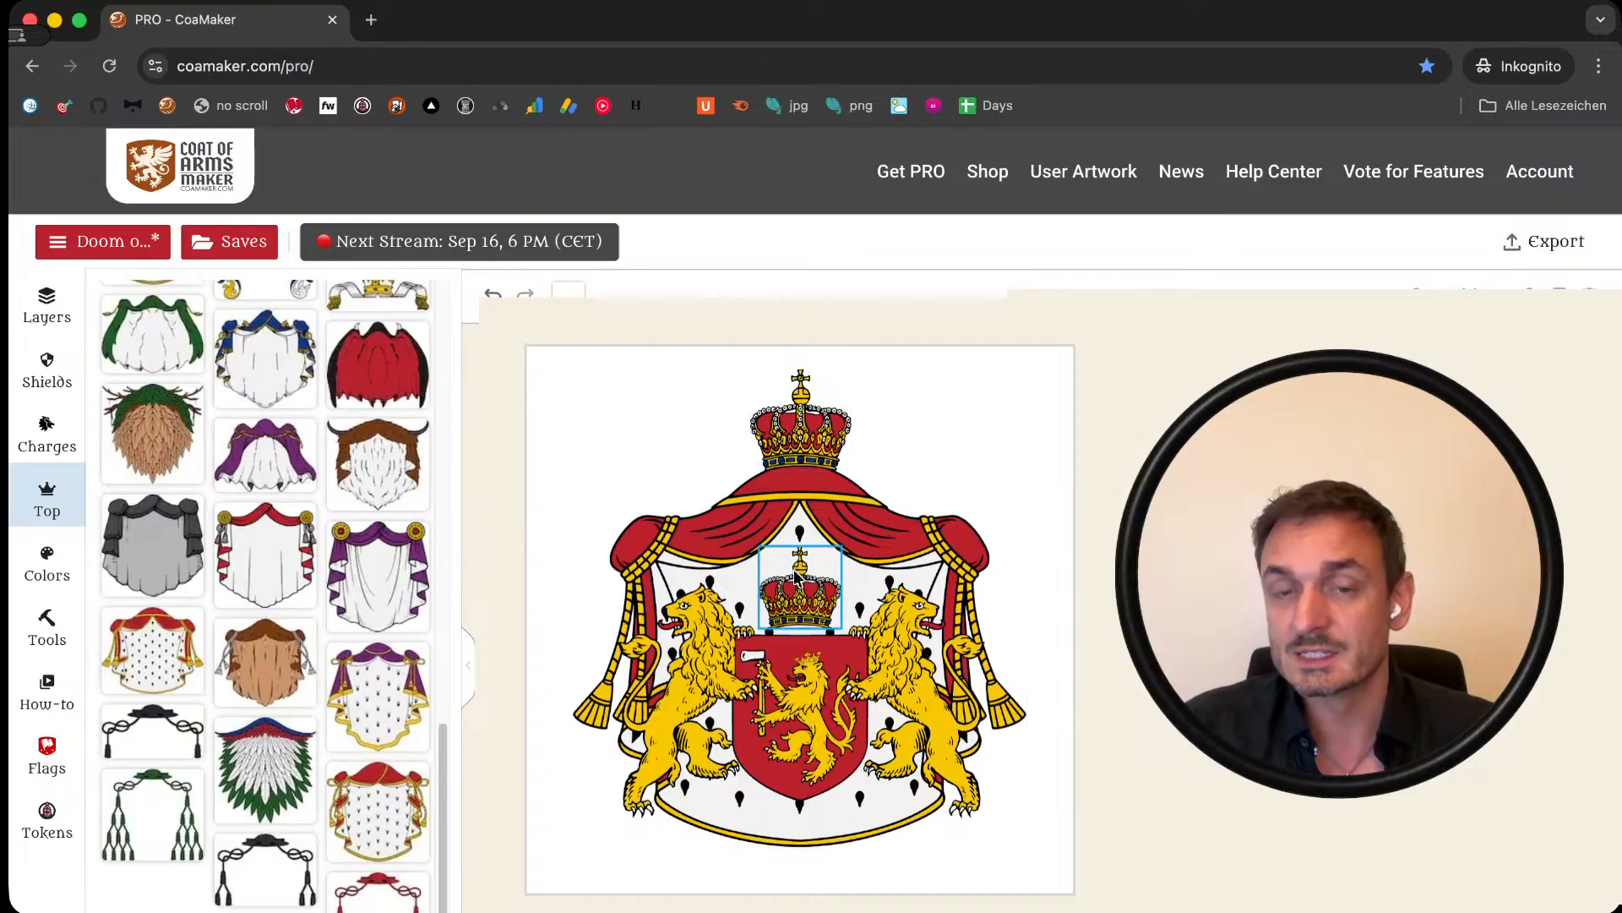
Step: Add the blue-and-white waves base, widen it to span the mantle, and centre it beneath the lion supporters
{"action": "scroll", "coordinate": [365, 632], "scroll_direction": "up", "scroll_amount": 5}
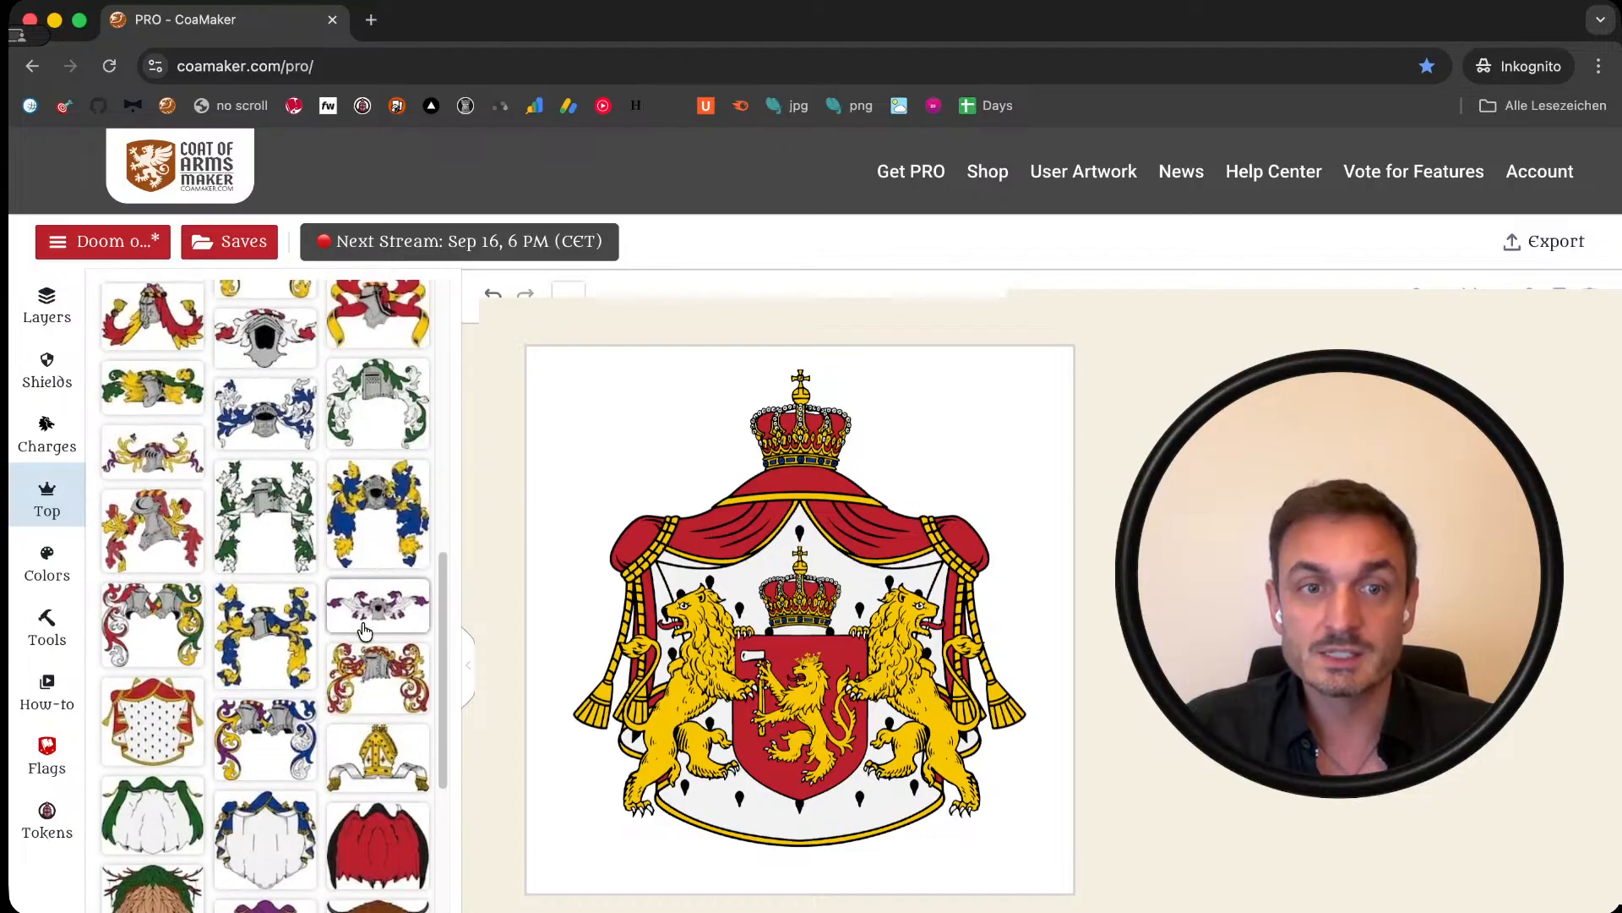
{"action": "scroll", "coordinate": [365, 632], "scroll_direction": "up", "scroll_amount": 10}
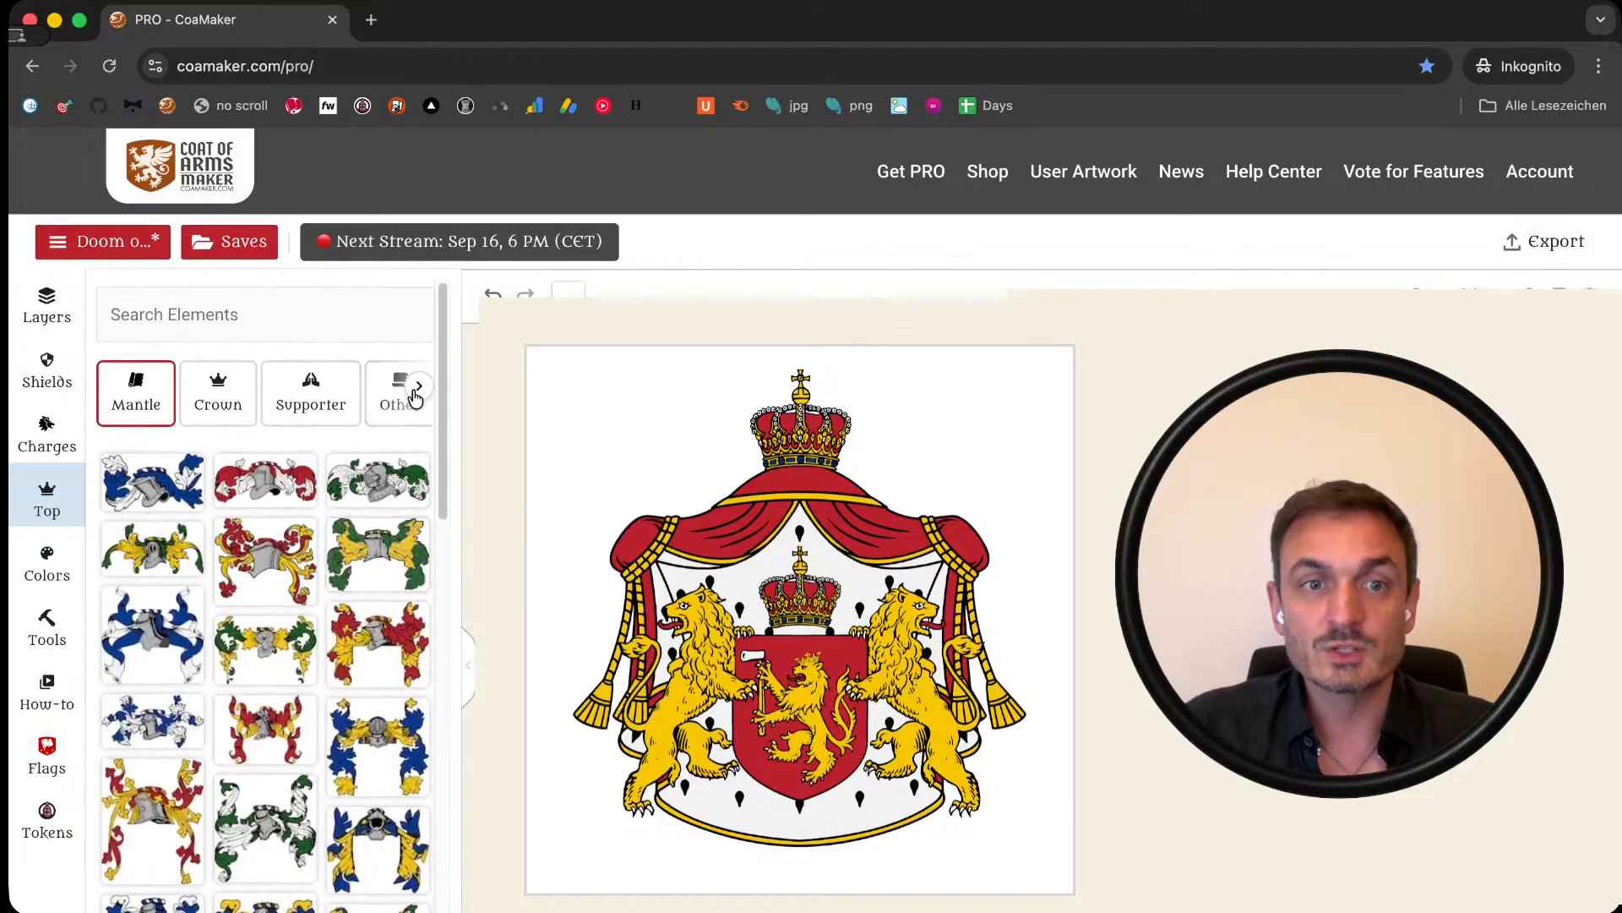
{"action": "left_click", "coordinate": [417, 388]}
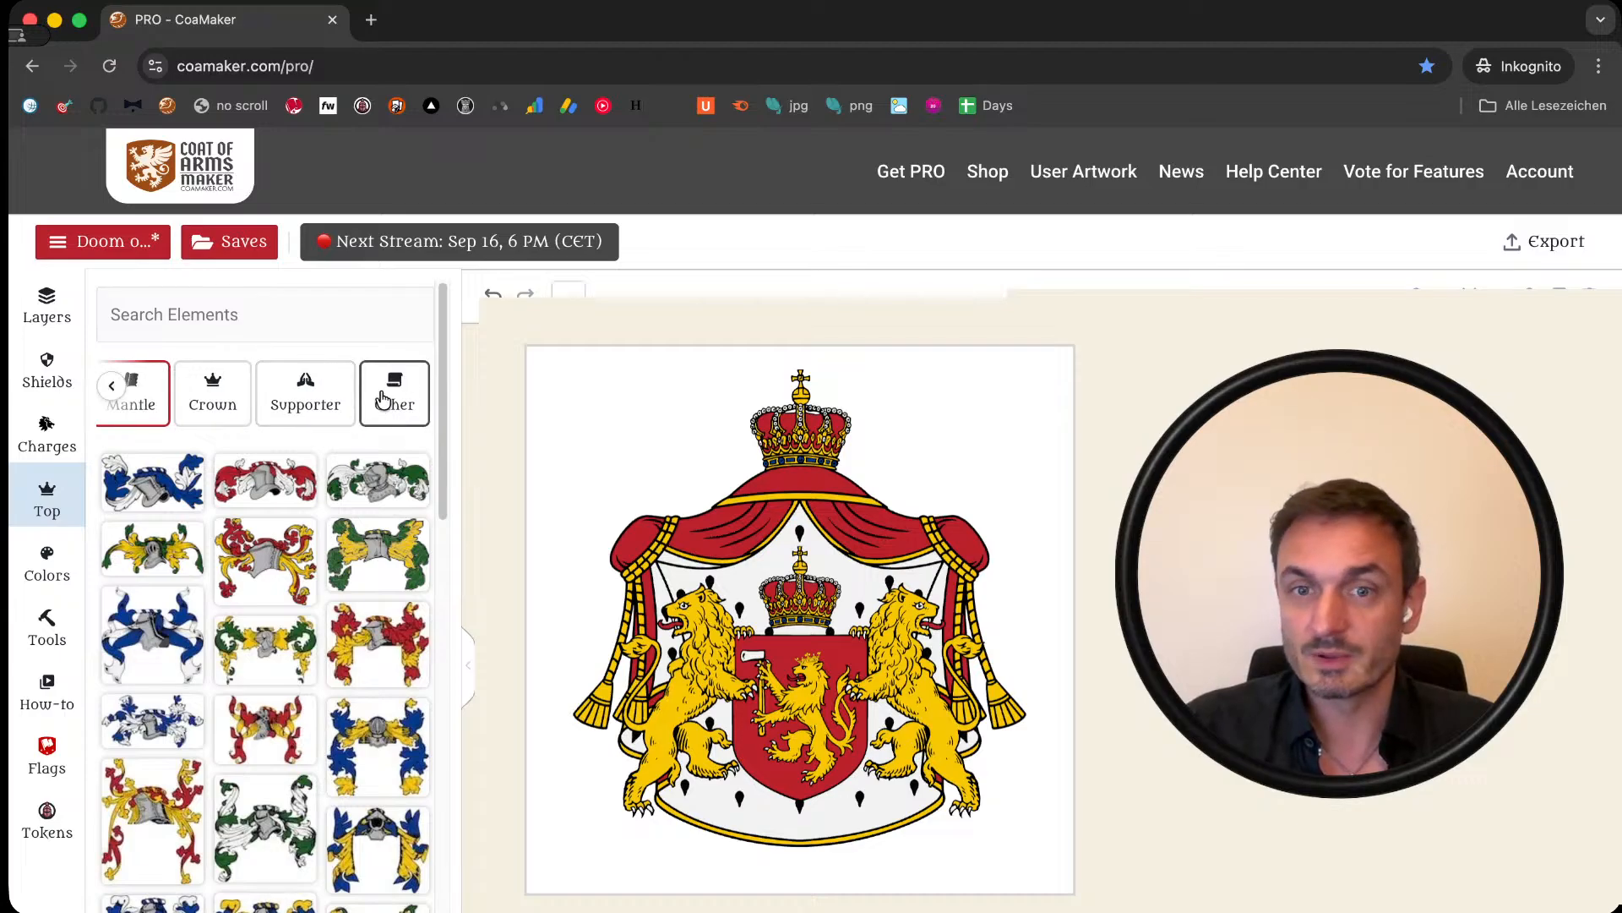
{"action": "left_click", "coordinate": [381, 406]}
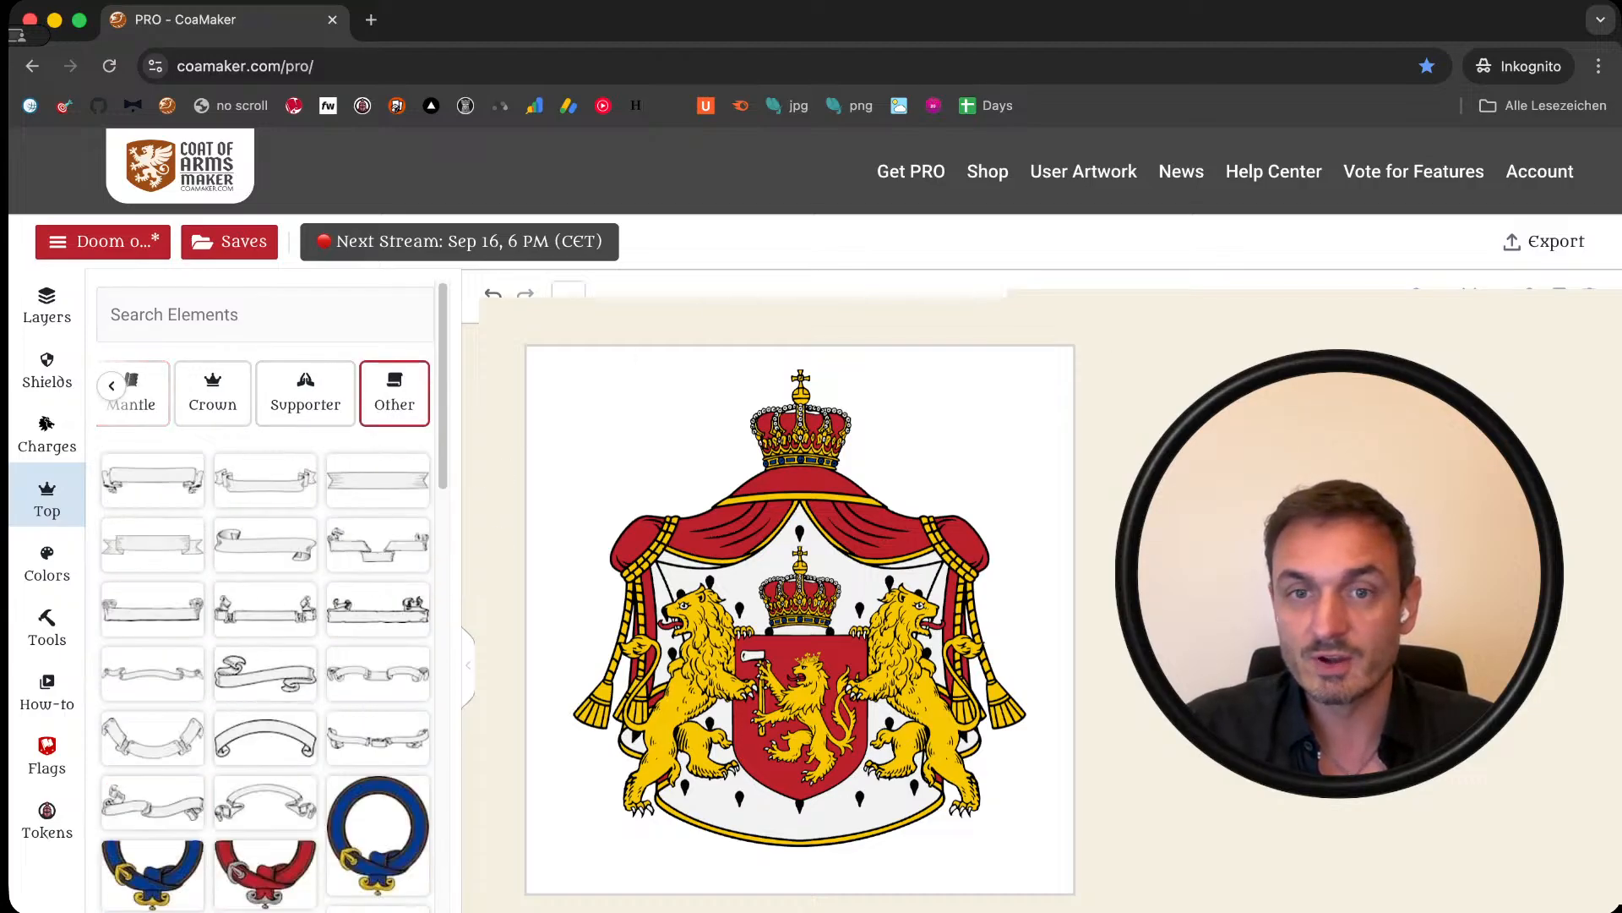
{"action": "scroll", "coordinate": [252, 668], "scroll_direction": "down", "scroll_amount": 10}
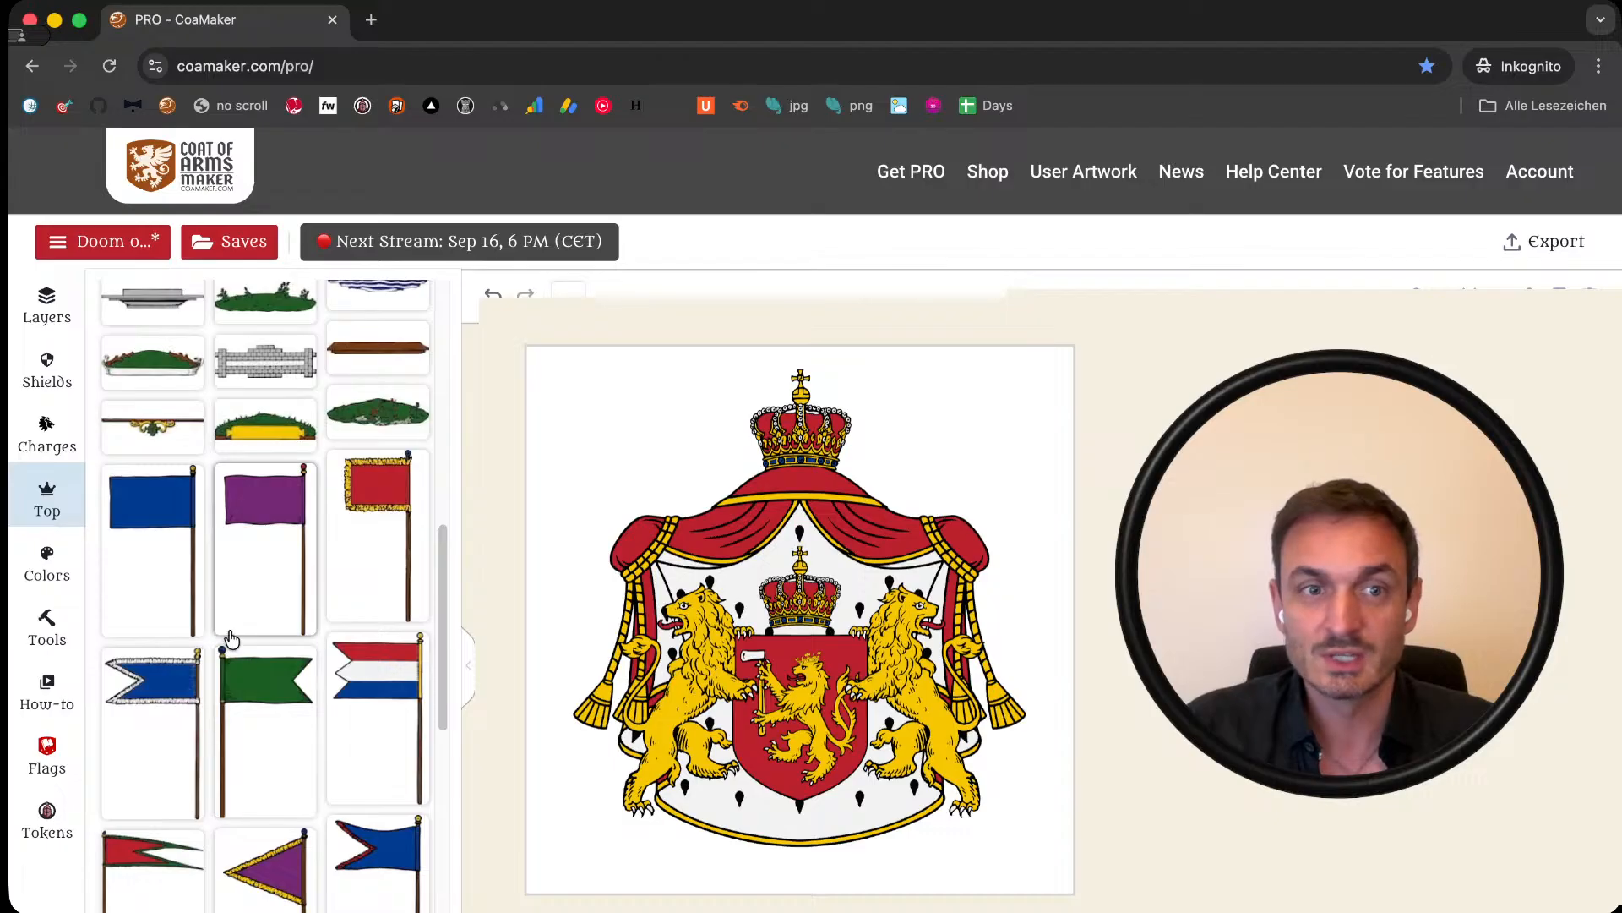
{"action": "scroll", "coordinate": [245, 659], "scroll_direction": "up", "scroll_amount": 3}
{"action": "scroll", "coordinate": [236, 625], "scroll_direction": "up", "scroll_amount": 5}
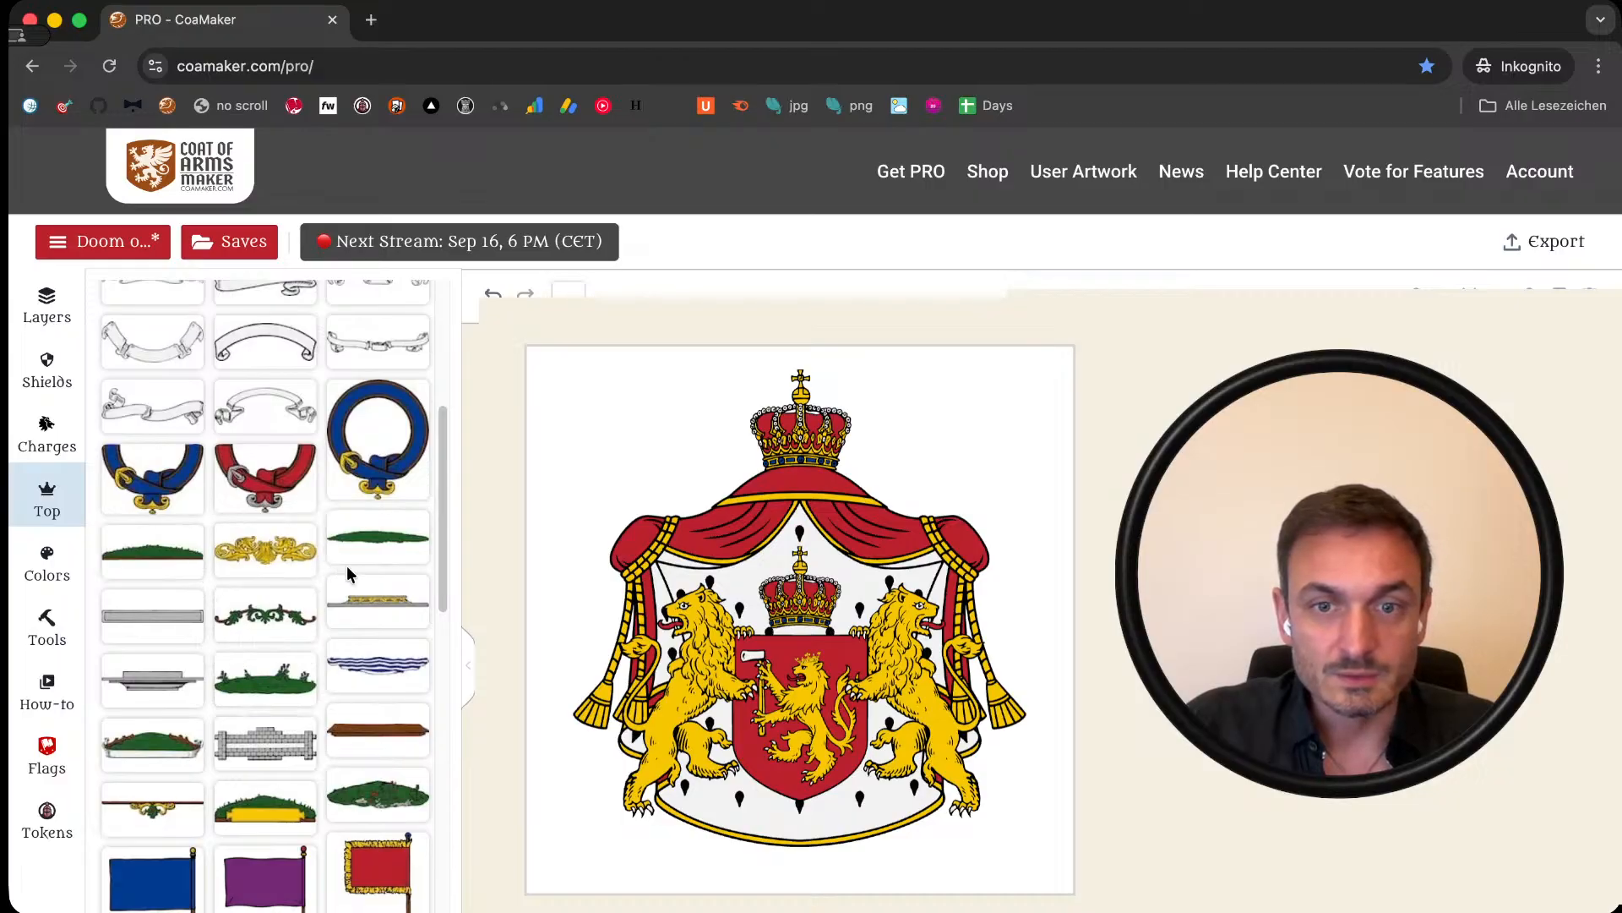
{"action": "left_click", "coordinate": [364, 673]}
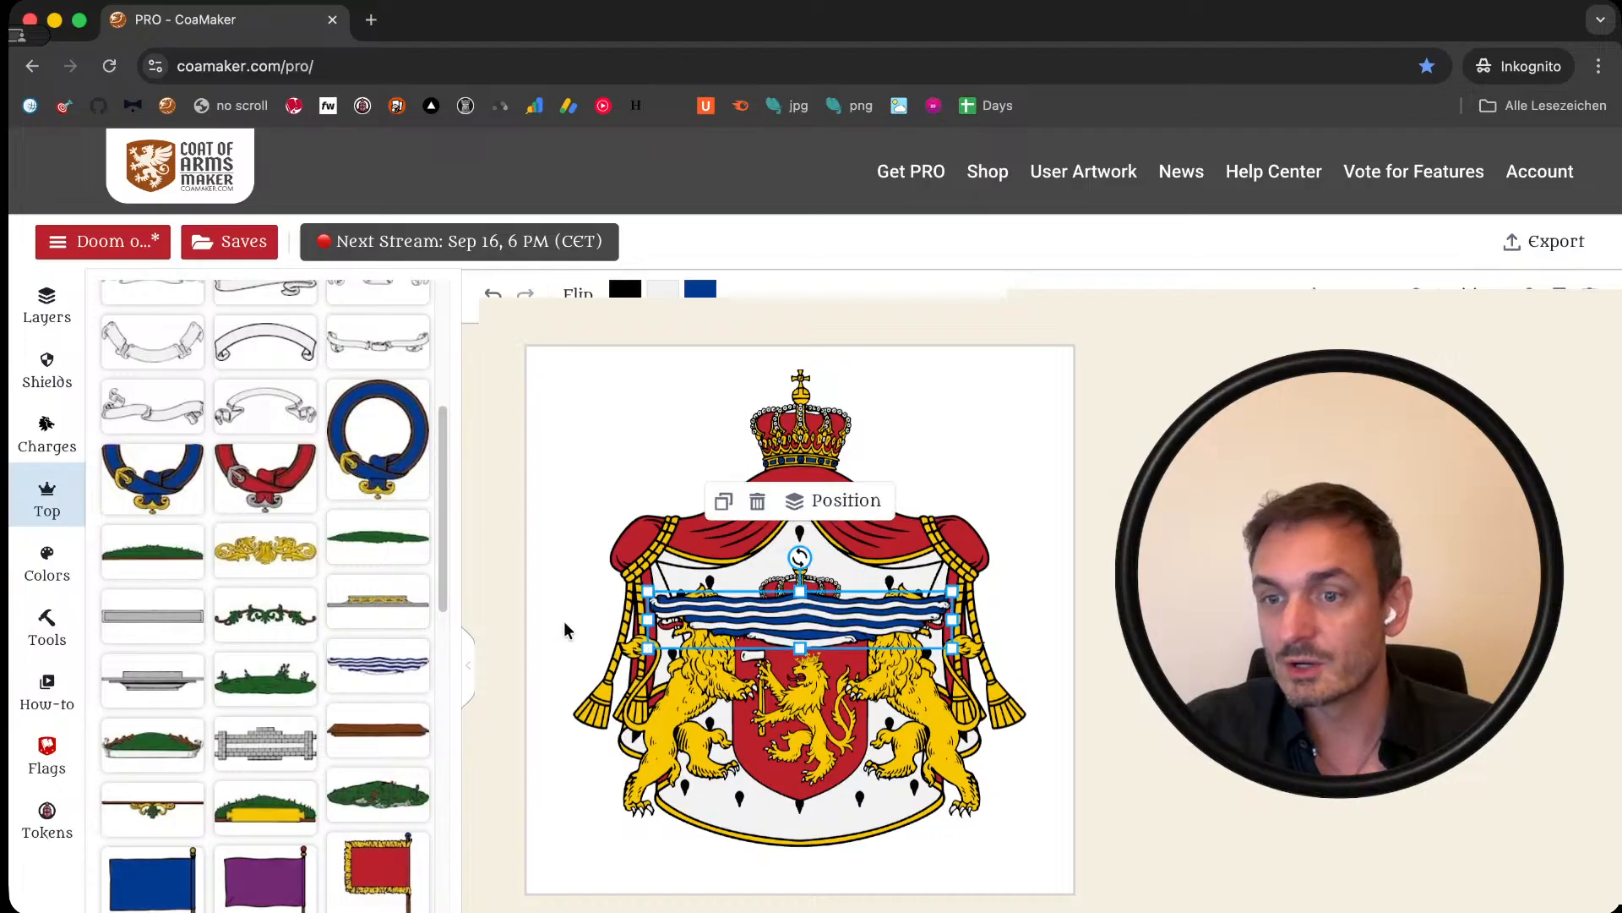
{"action": "left_click_drag", "start_coordinate": [890, 625], "coordinate": [1026, 786]}
{"action": "left_click_drag", "start_coordinate": [869, 839], "coordinate": [877, 839]}
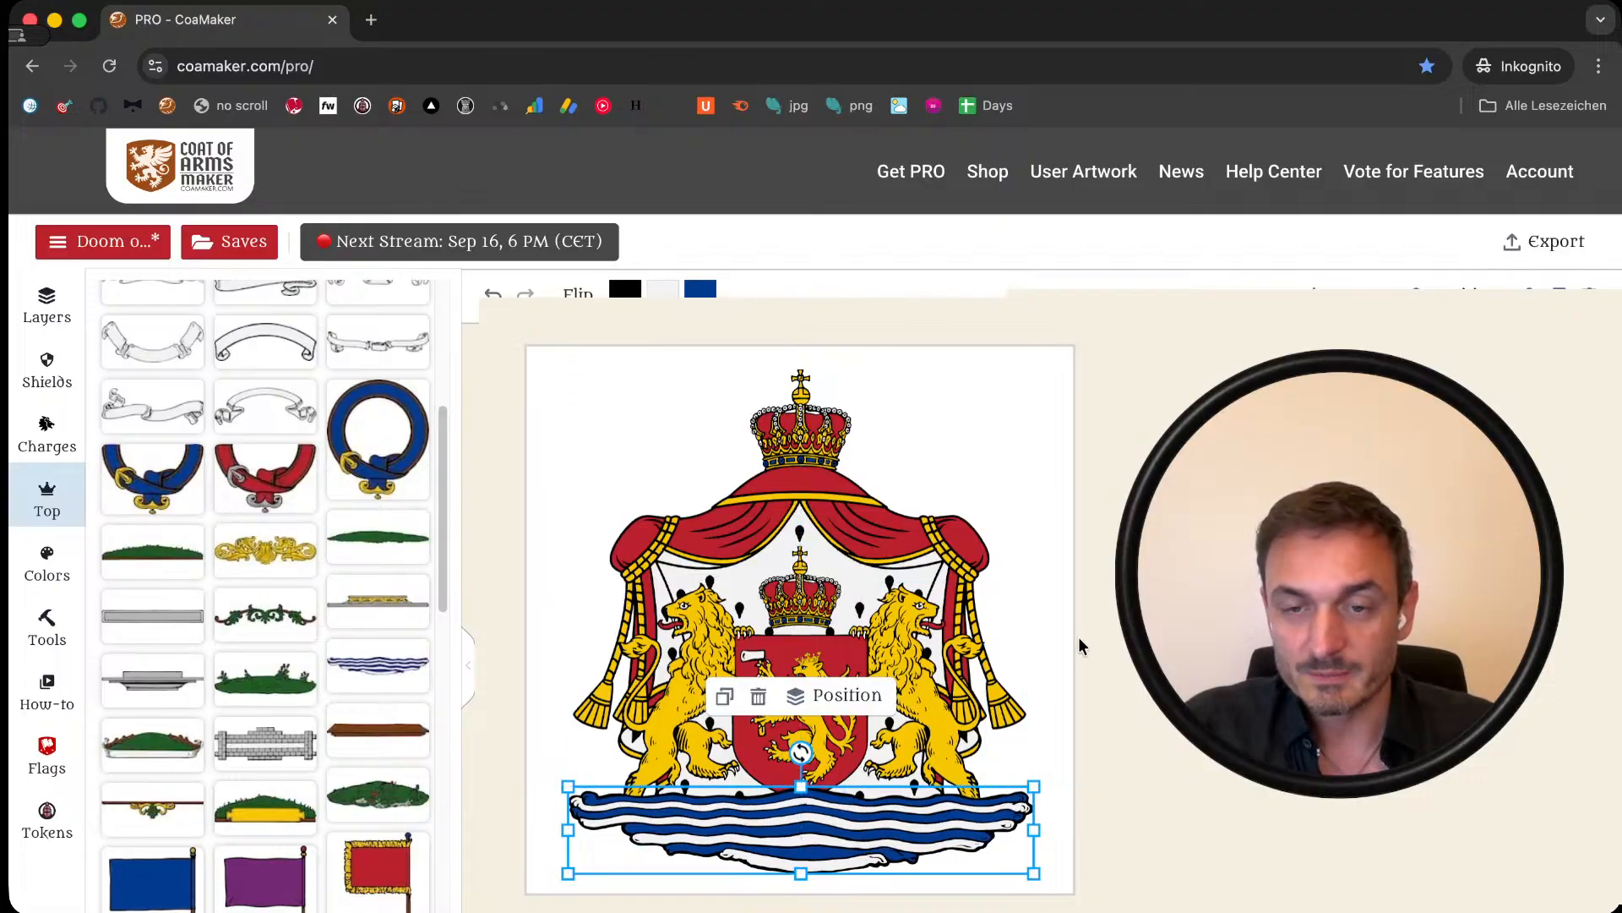
Step: Layer the waves behind the lions and shield but in front of the mantle
{"action": "left_click", "coordinate": [837, 695]}
{"action": "left_click", "coordinate": [894, 497]}
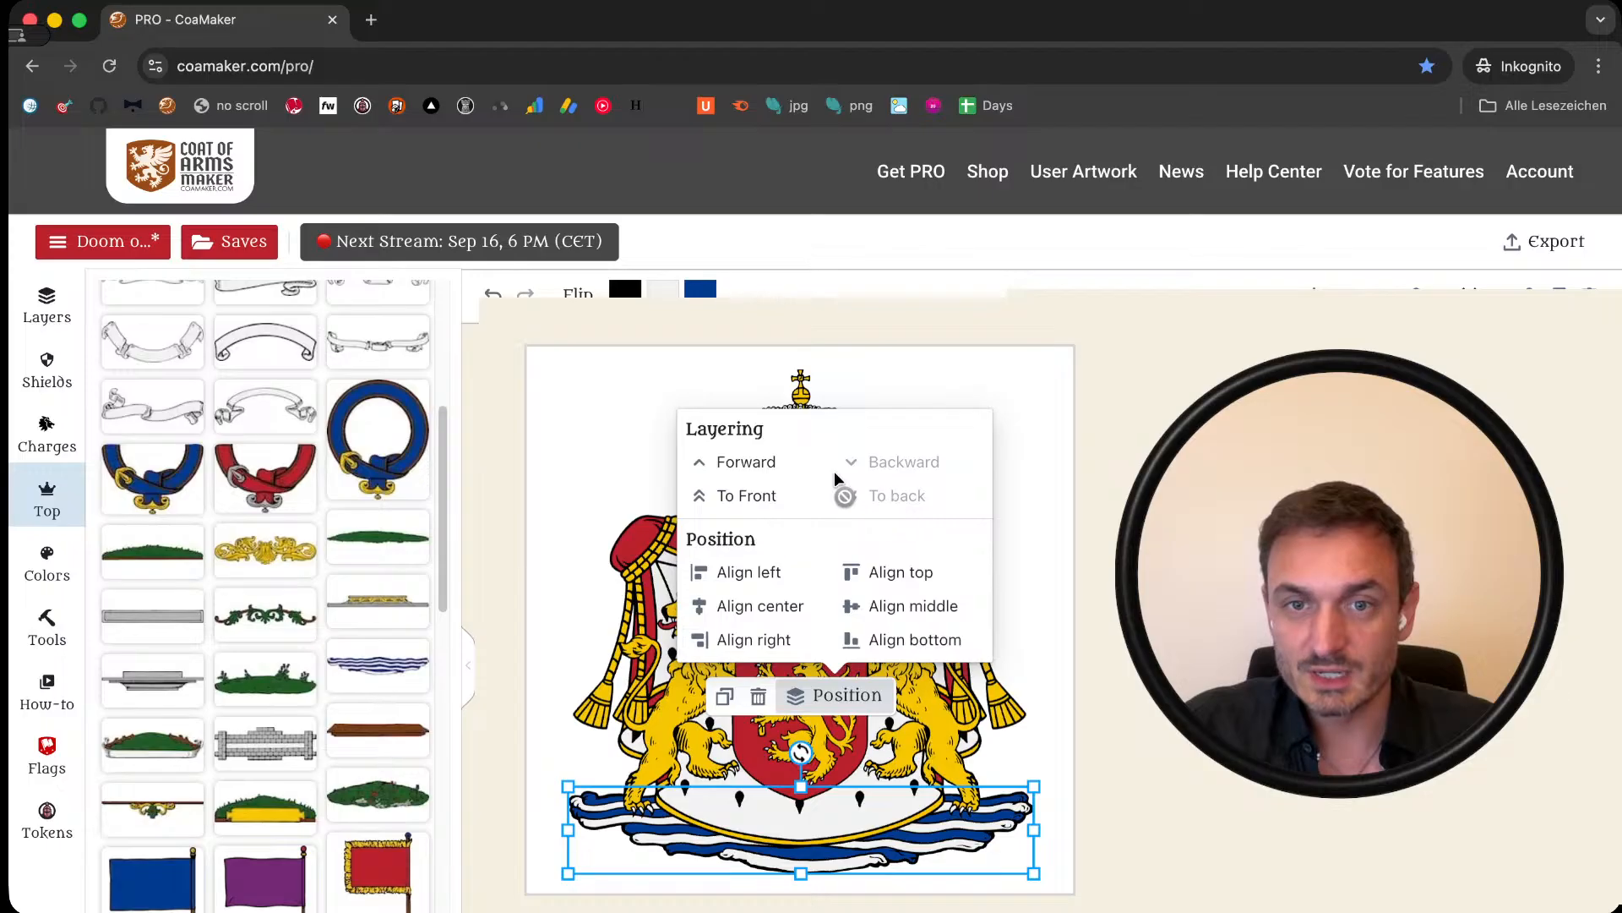
{"action": "left_click", "coordinate": [737, 464]}
{"action": "left_click", "coordinate": [528, 488]}
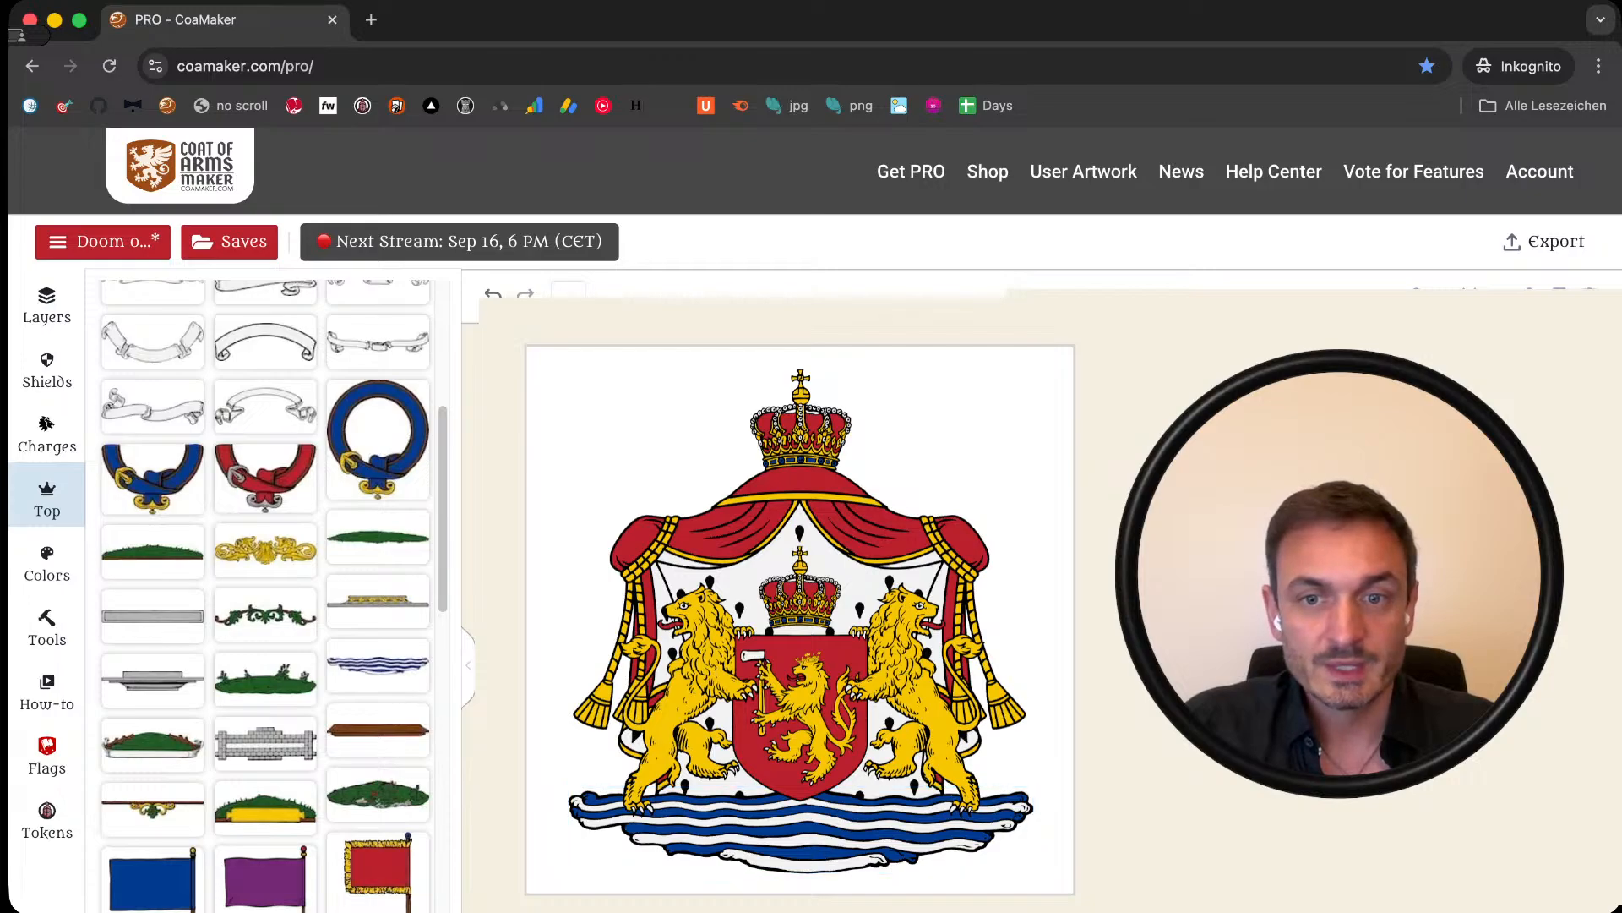
Step: Copy the complete coat of arms and scale the original down into the canvas's upper-left area
{"action": "left_click_drag", "start_coordinate": [1086, 878], "coordinate": [480, 348]}
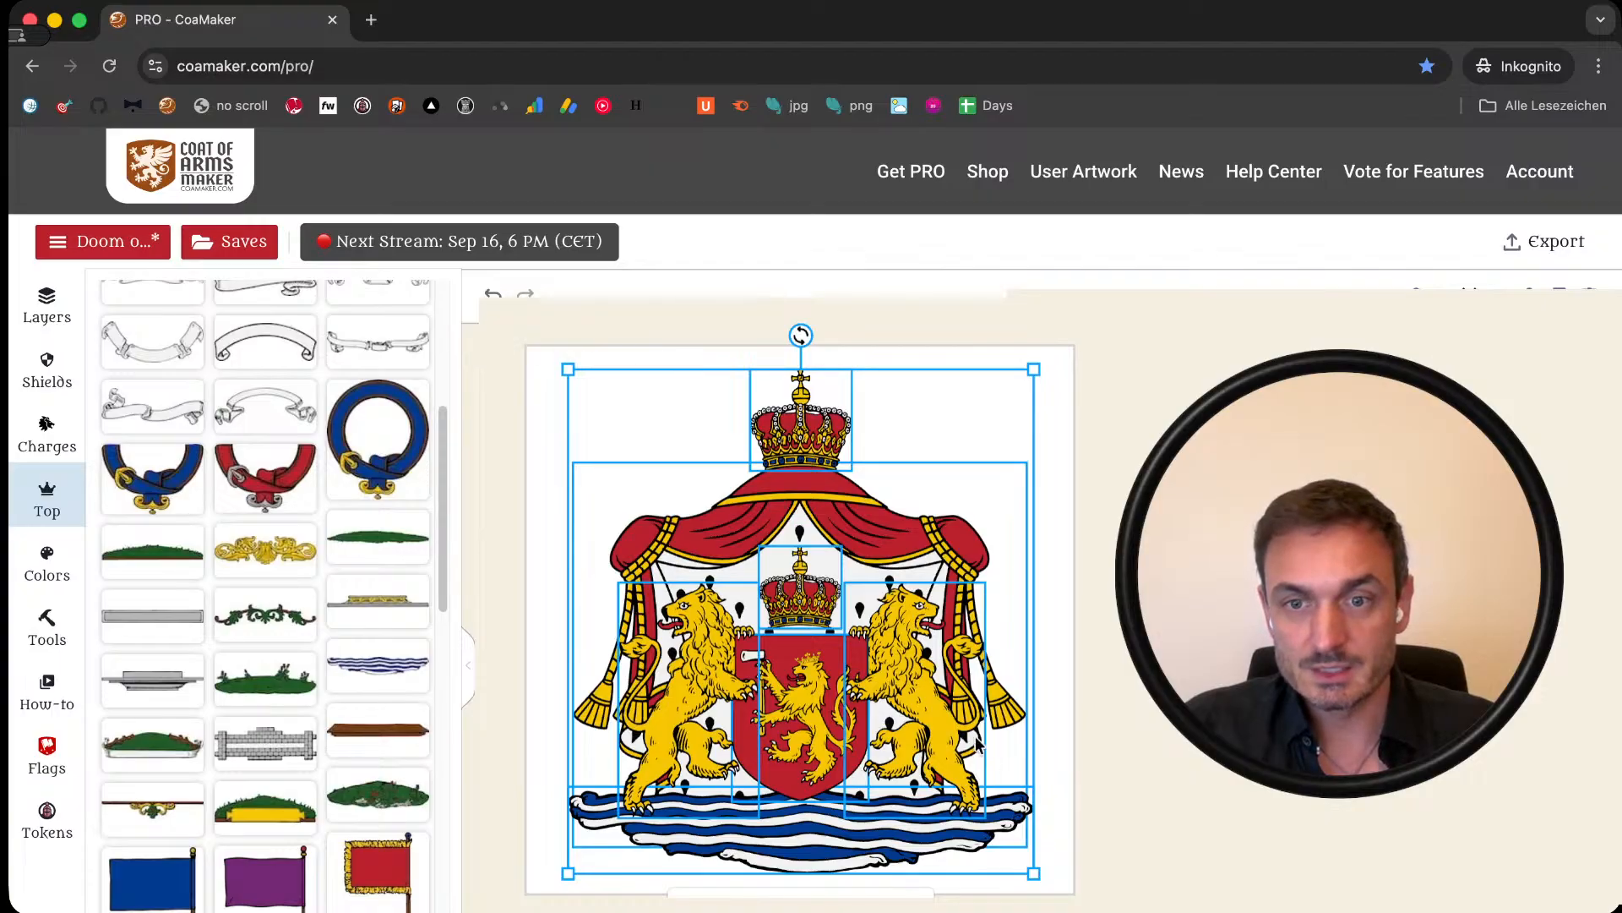
{"action": "left_click_drag", "start_coordinate": [1034, 873], "coordinate": [779, 596]}
{"action": "left_click", "coordinate": [849, 725]}
Step: Paste a copy of the coat of arms, scale it to about half size, and place it in the canvas's lower-right area
{"action": "key", "text": "ctrl+v"}
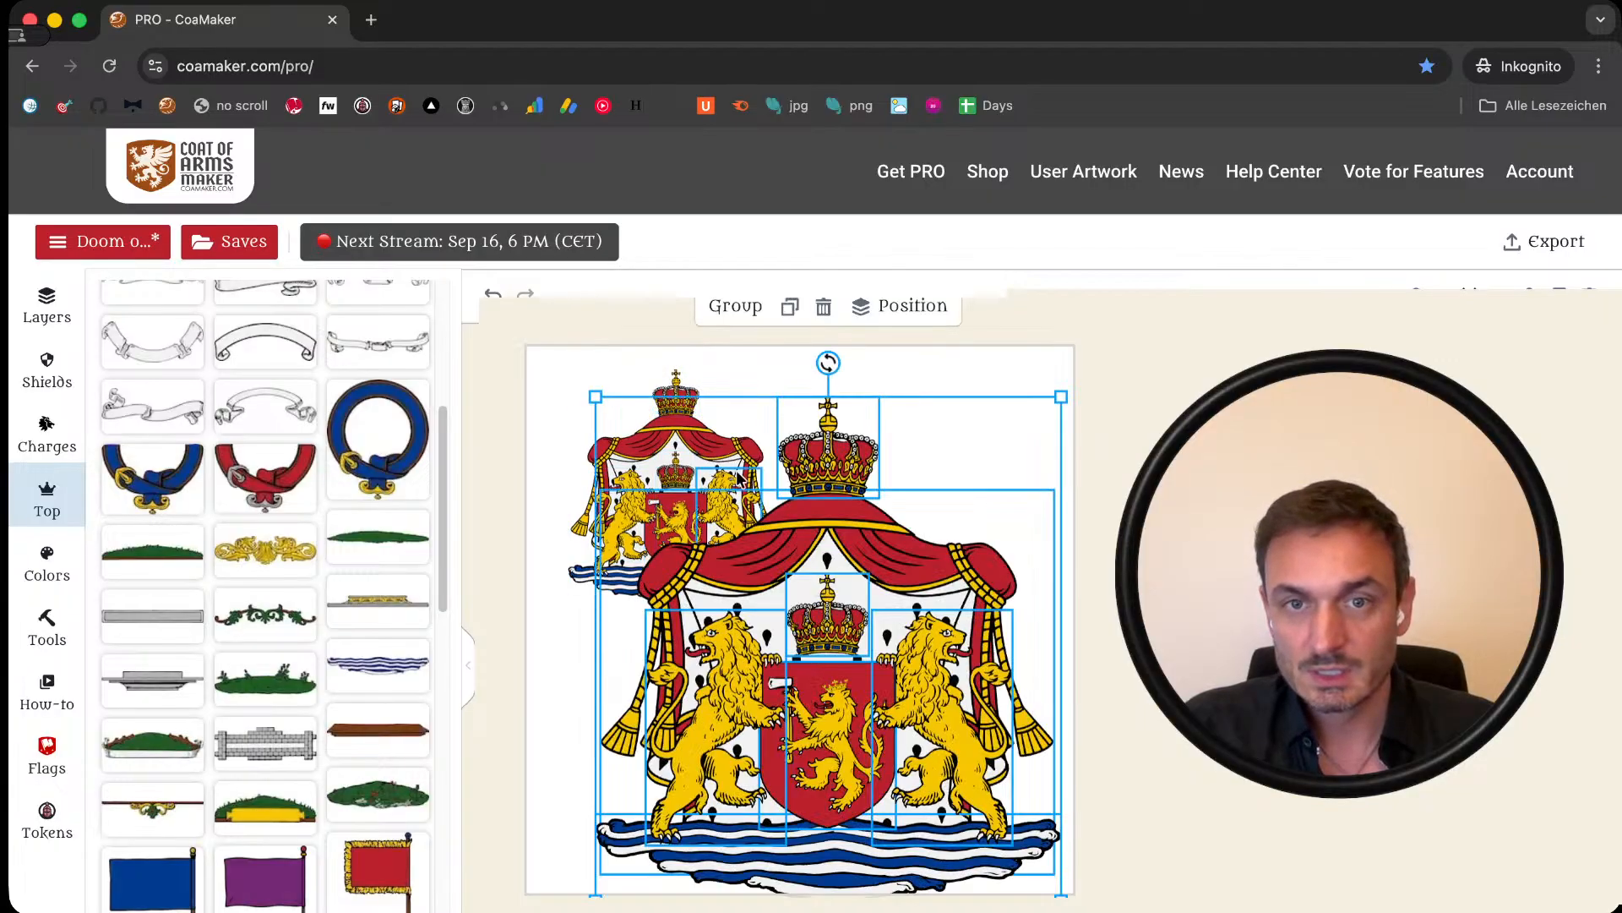
{"action": "left_click_drag", "start_coordinate": [596, 396], "coordinate": [798, 691]}
{"action": "left_click_drag", "start_coordinate": [945, 785], "coordinate": [915, 738]}
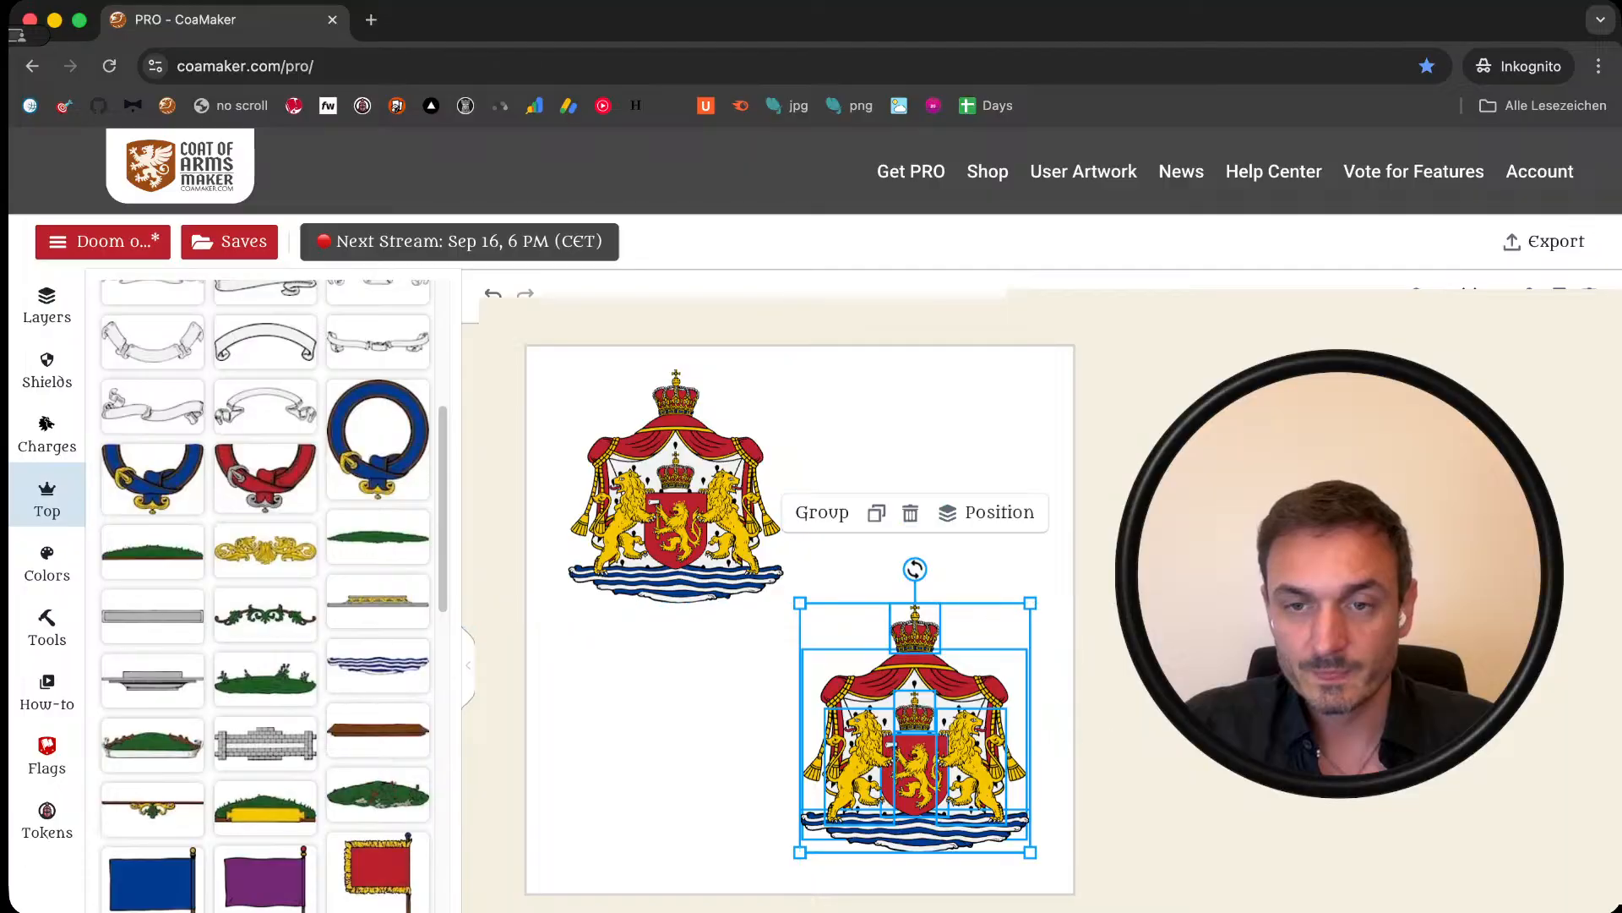
Step: Replace the waves in the lower-right copy with a green grassy mound, scaled to the mantle's width beneath the supporters
{"action": "left_click", "coordinate": [938, 844]}
{"action": "key", "text": "Delete"}
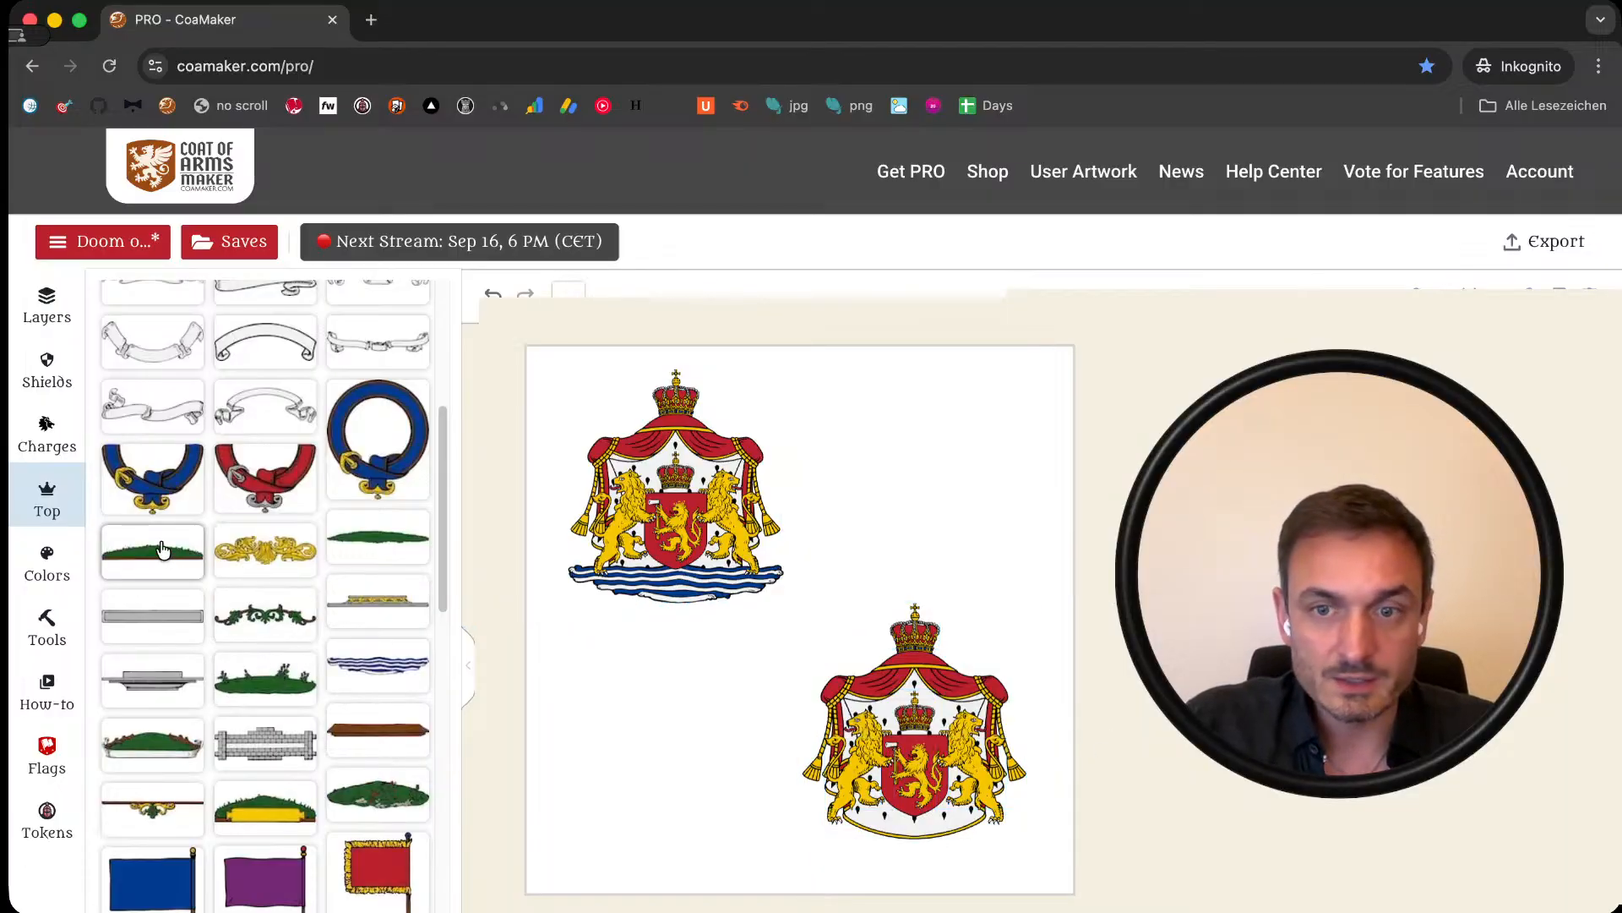
{"action": "left_click", "coordinate": [377, 543]}
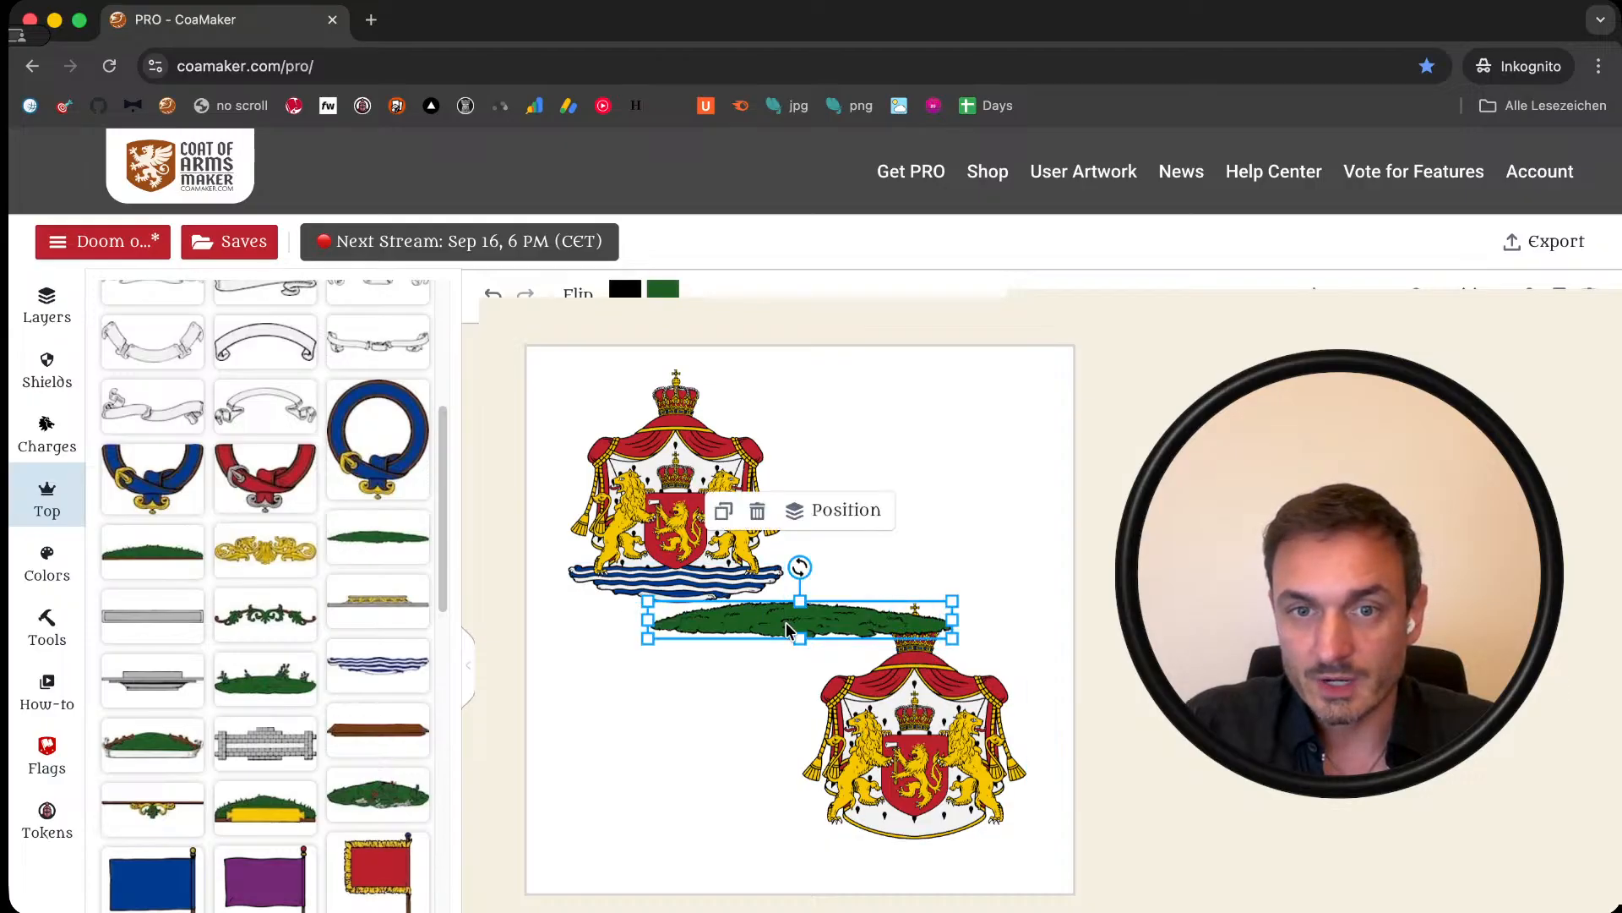
{"action": "left_click_drag", "start_coordinate": [786, 630], "coordinate": [913, 837]}
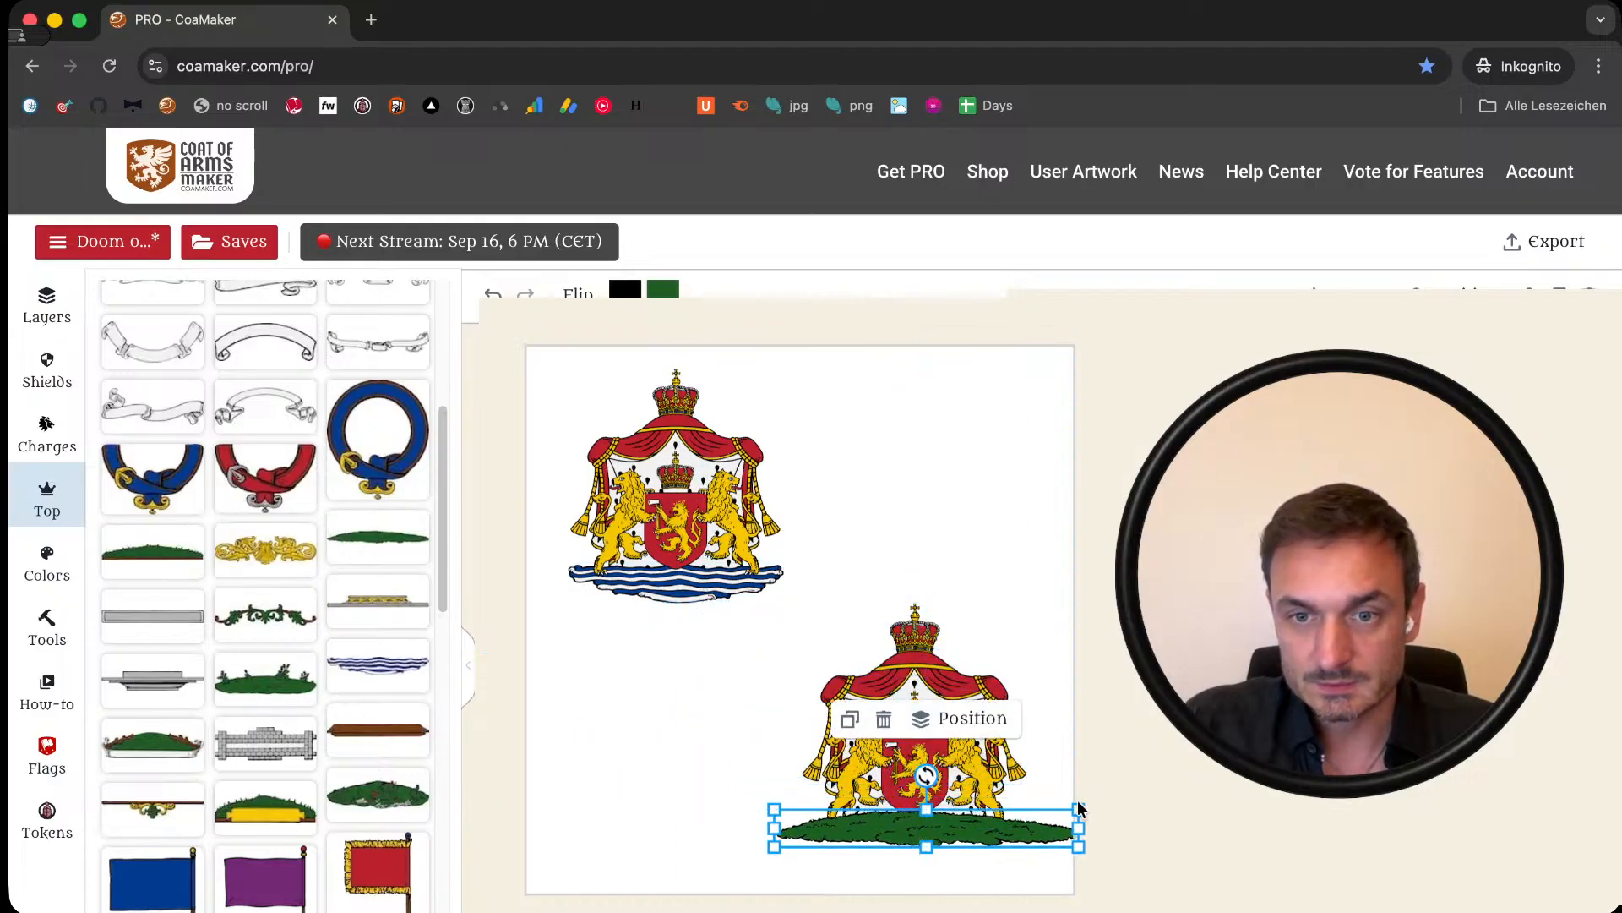
{"action": "left_click_drag", "start_coordinate": [1079, 809], "coordinate": [939, 836]}
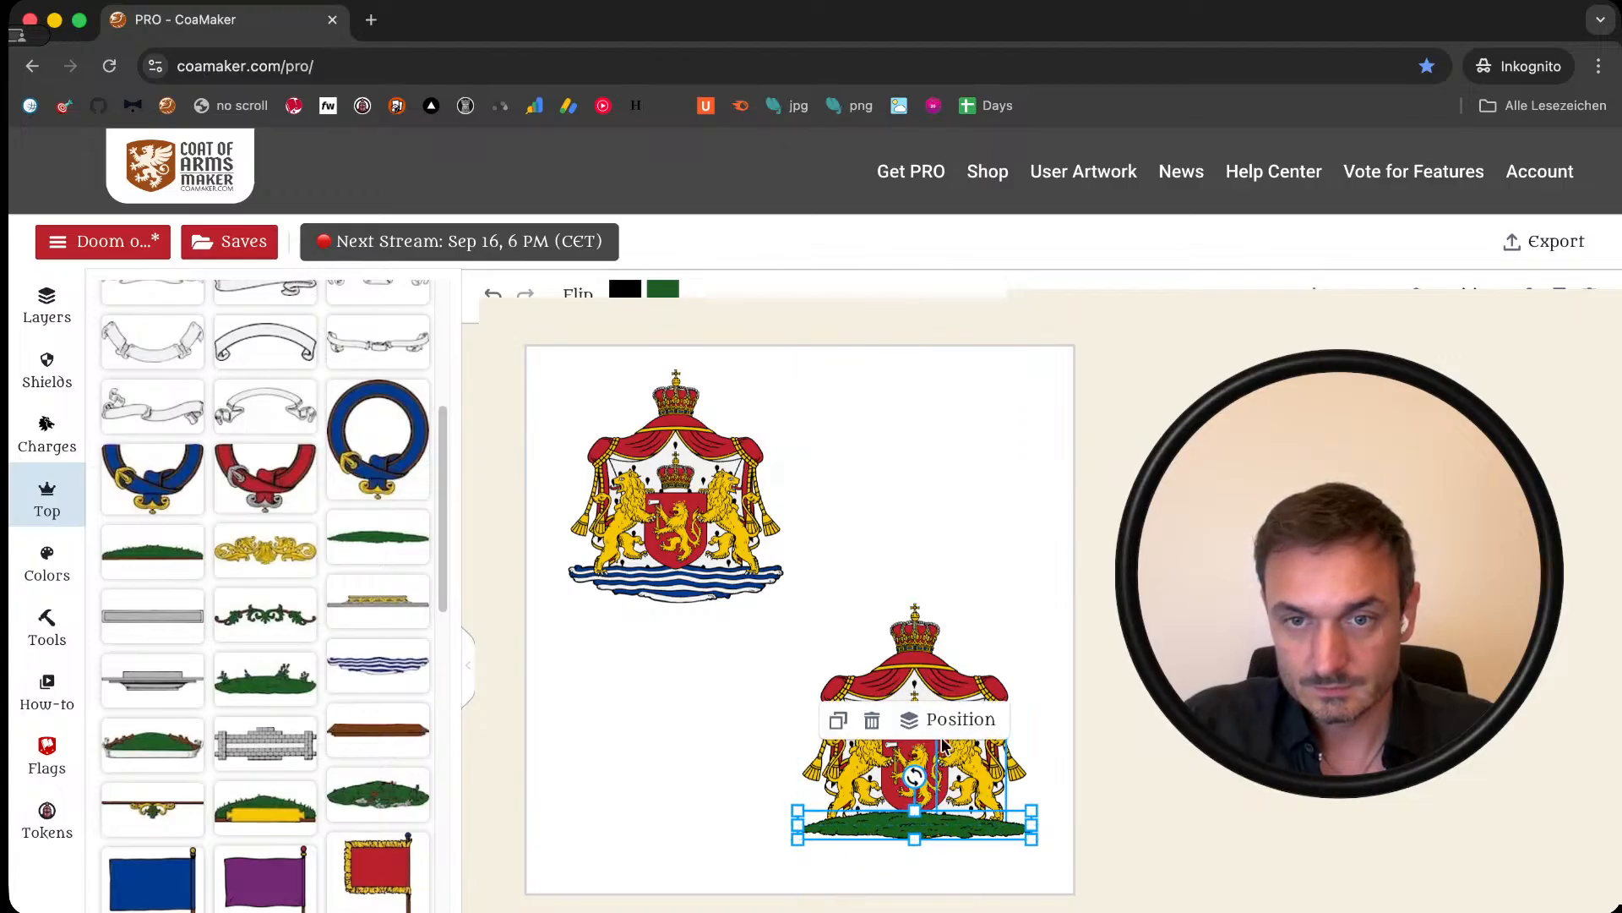
Step: Layer the green mound behind the lions and shield but in front of the mantle in the lower-right coat of arms
{"action": "left_click", "coordinate": [951, 719]}
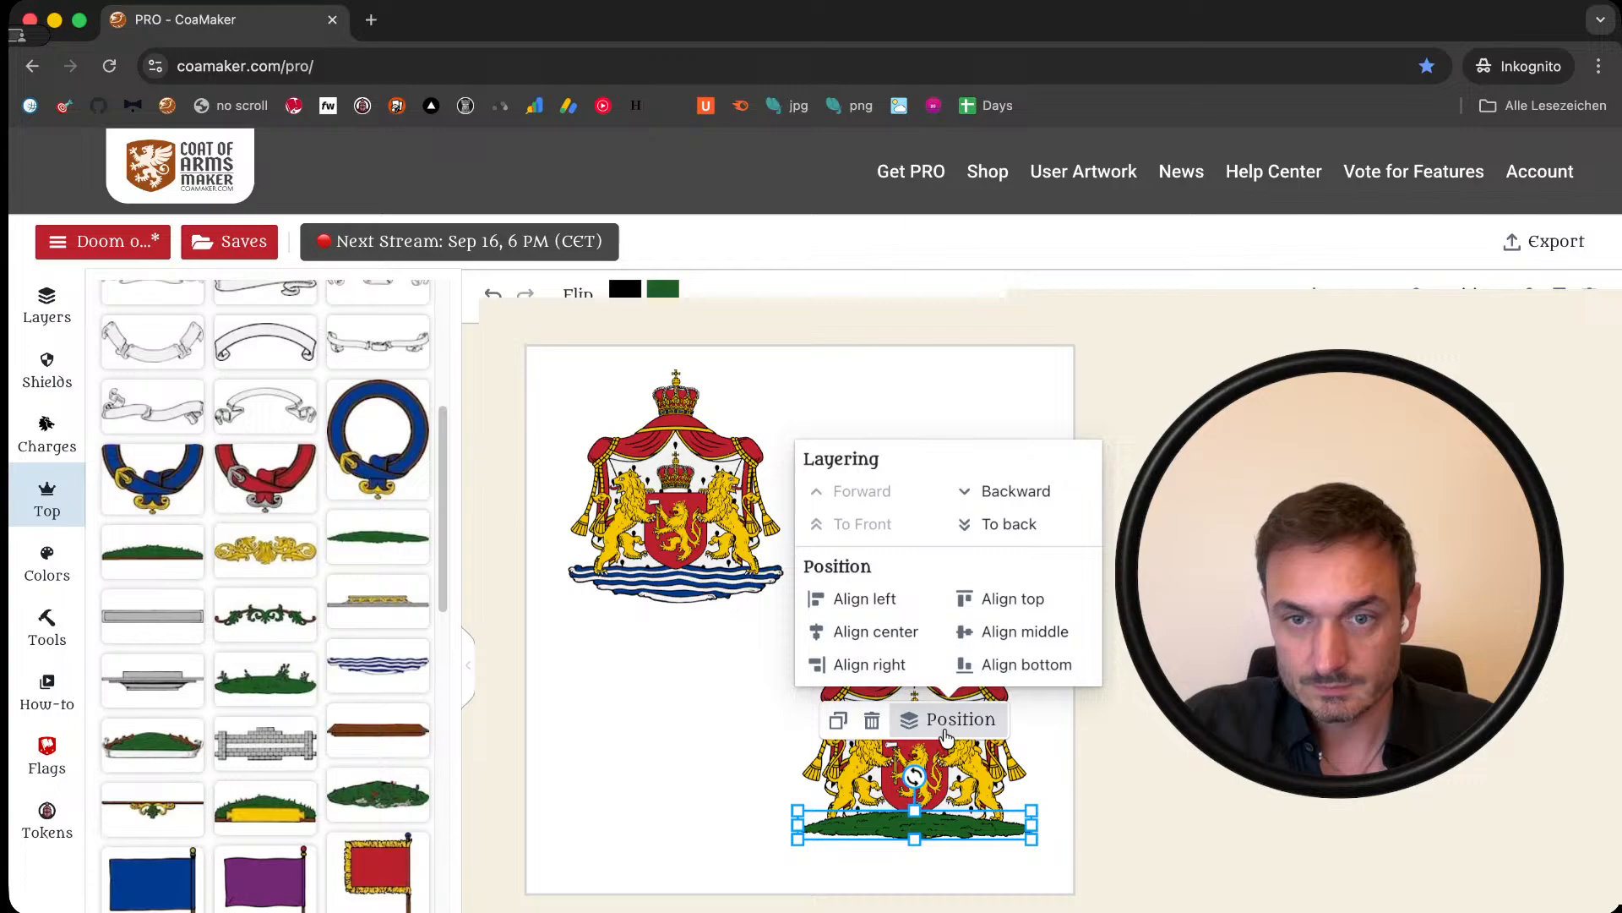
{"action": "left_click", "coordinate": [995, 488]}
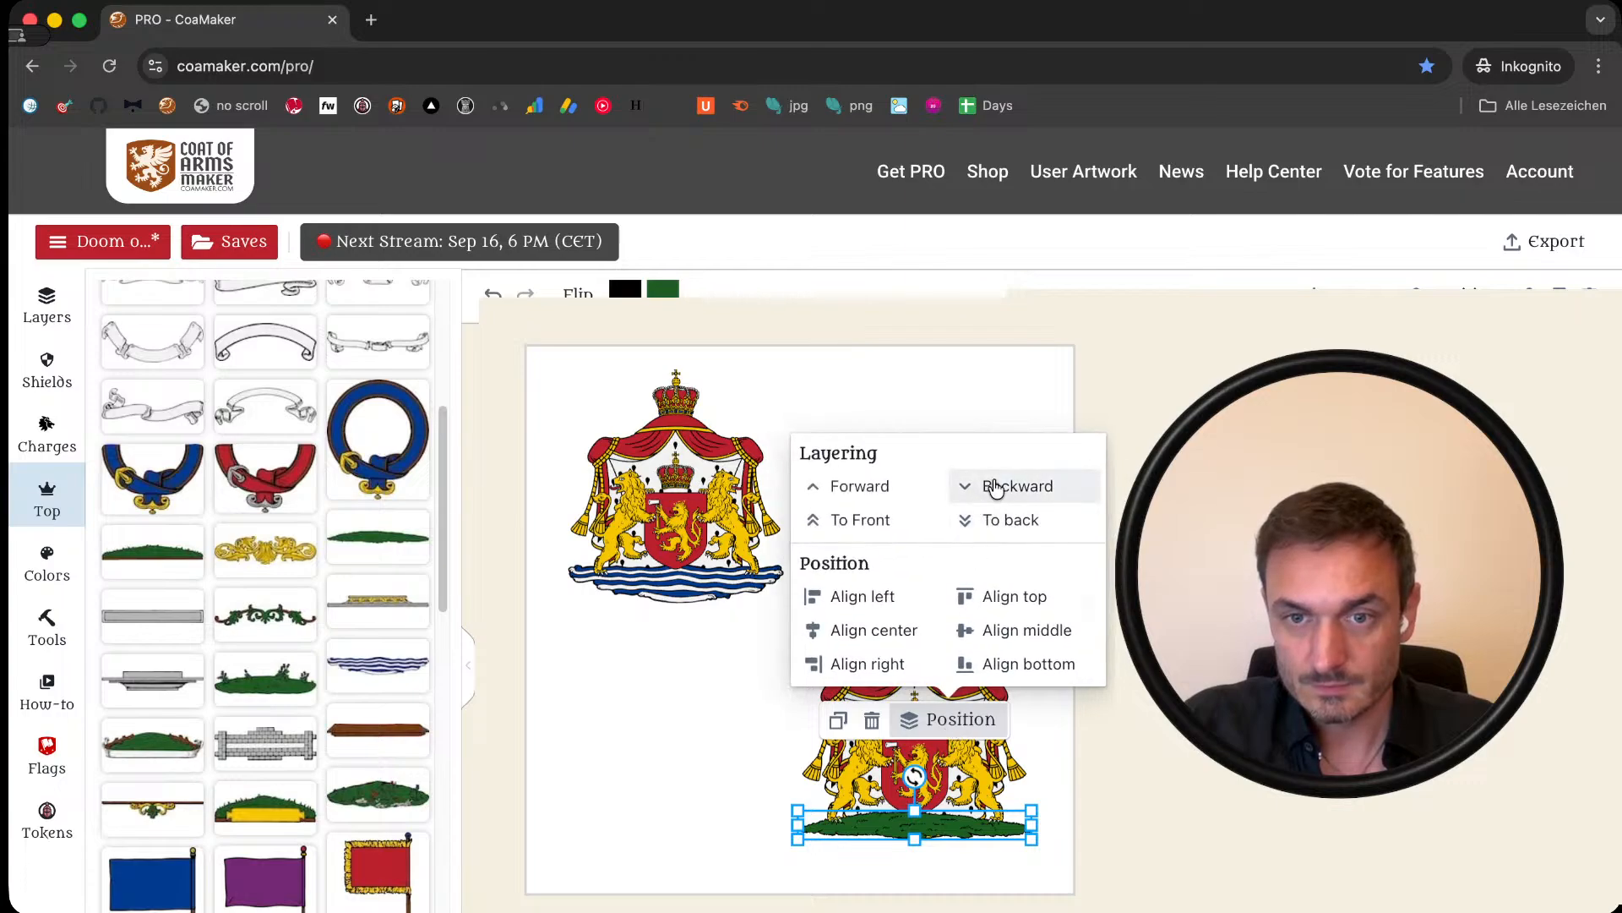
{"action": "left_click", "coordinate": [995, 488]}
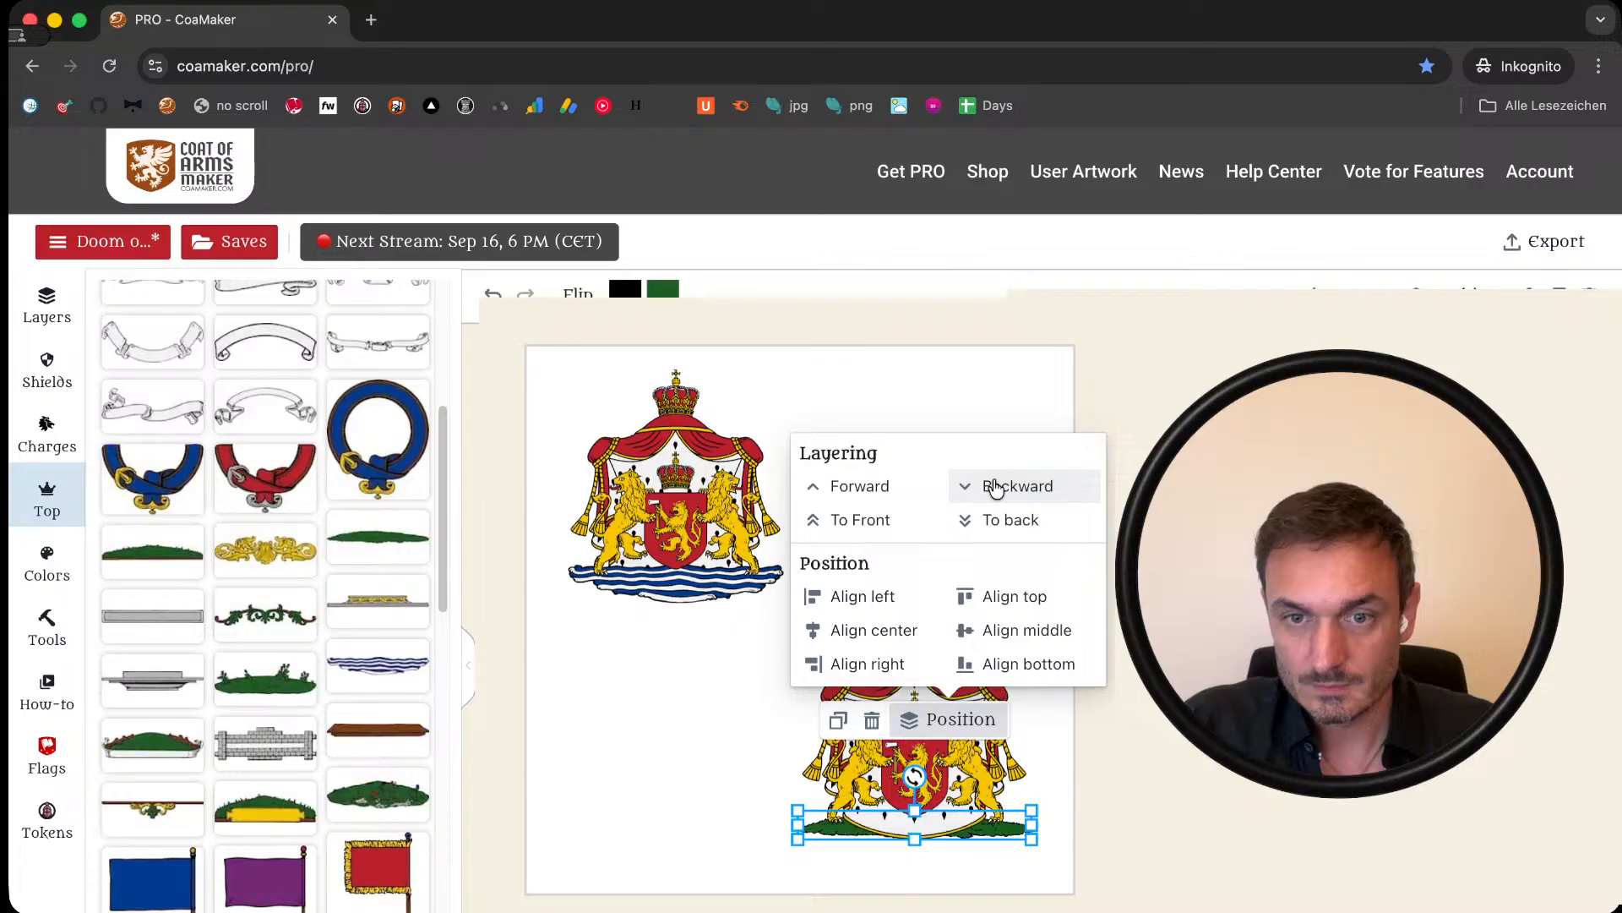
{"action": "left_click", "coordinate": [858, 485]}
{"action": "left_click", "coordinate": [898, 365]}
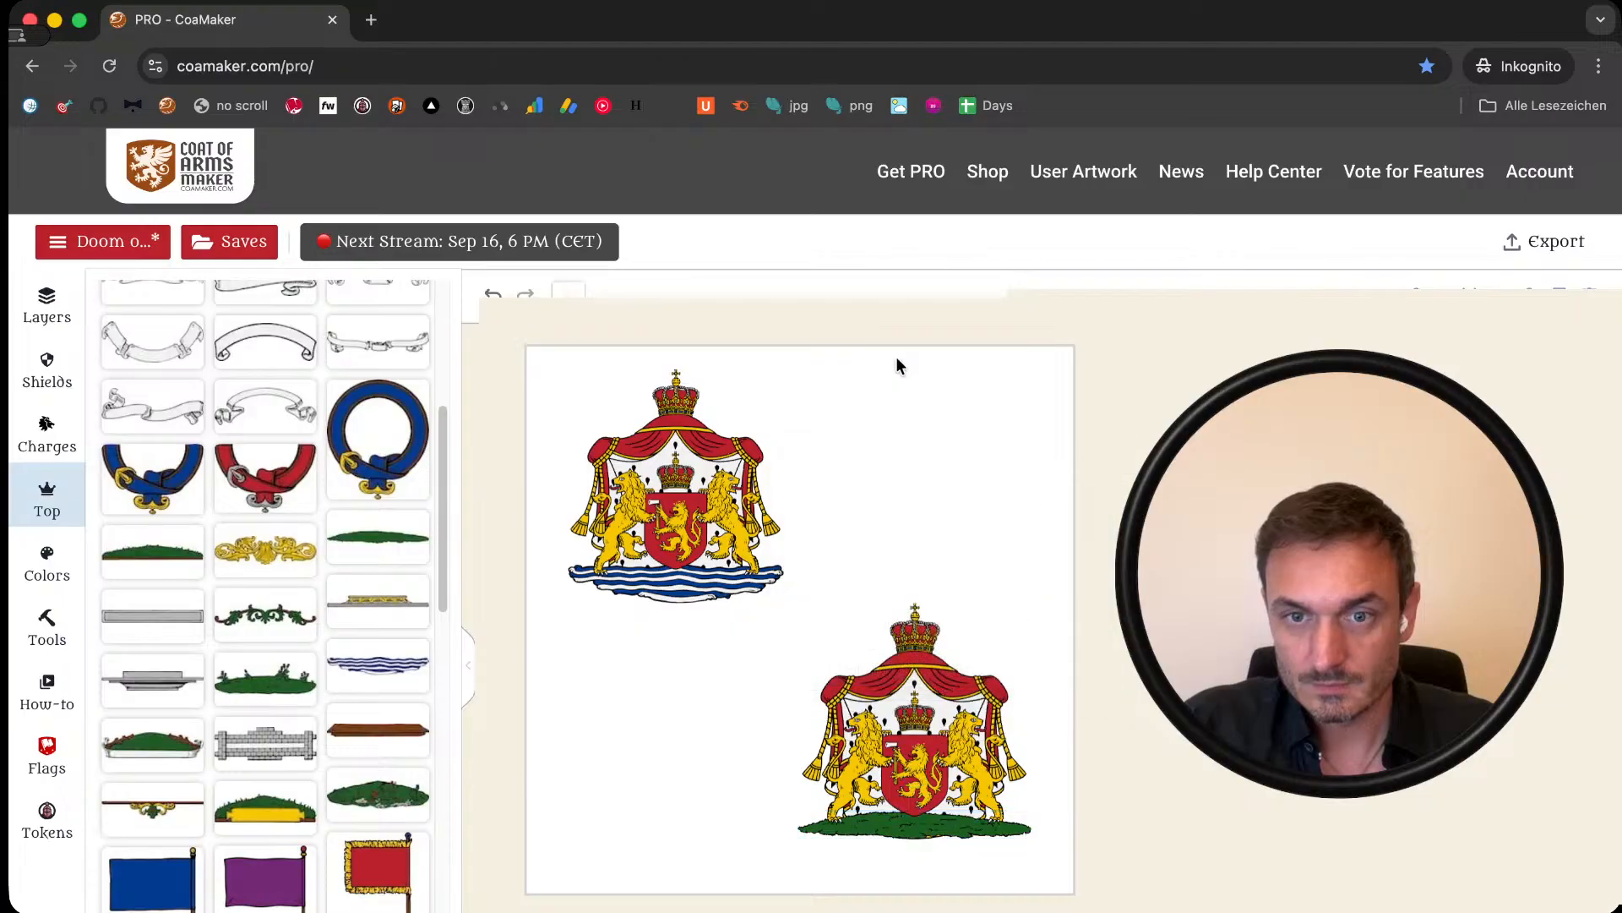
{"action": "left_click", "coordinate": [921, 834]}
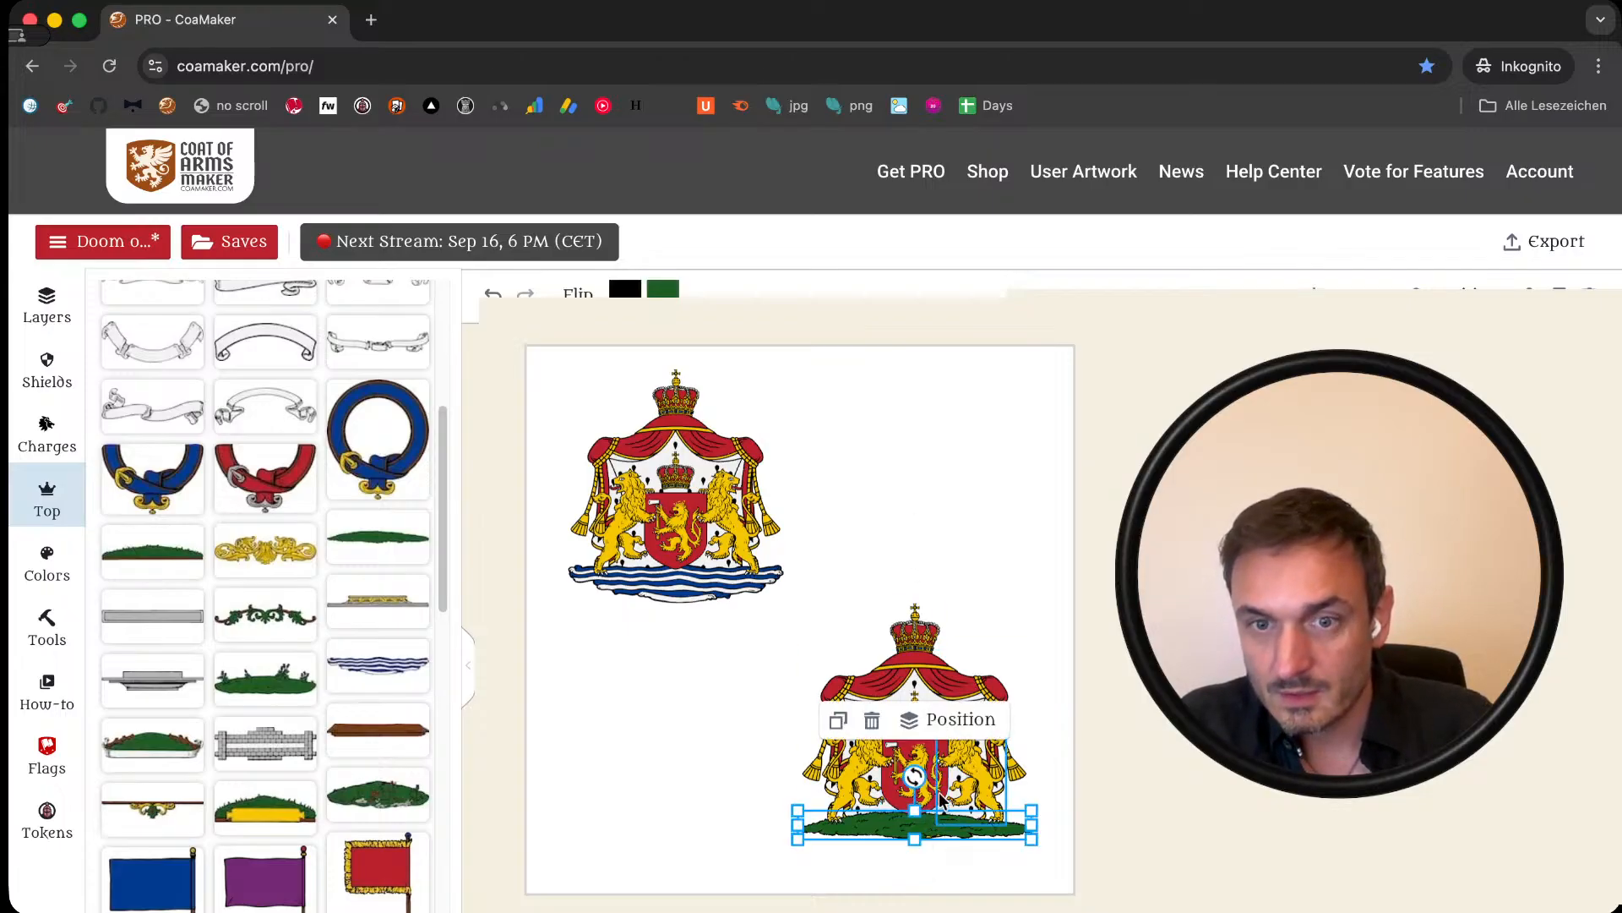
{"action": "left_click", "coordinate": [985, 551]}
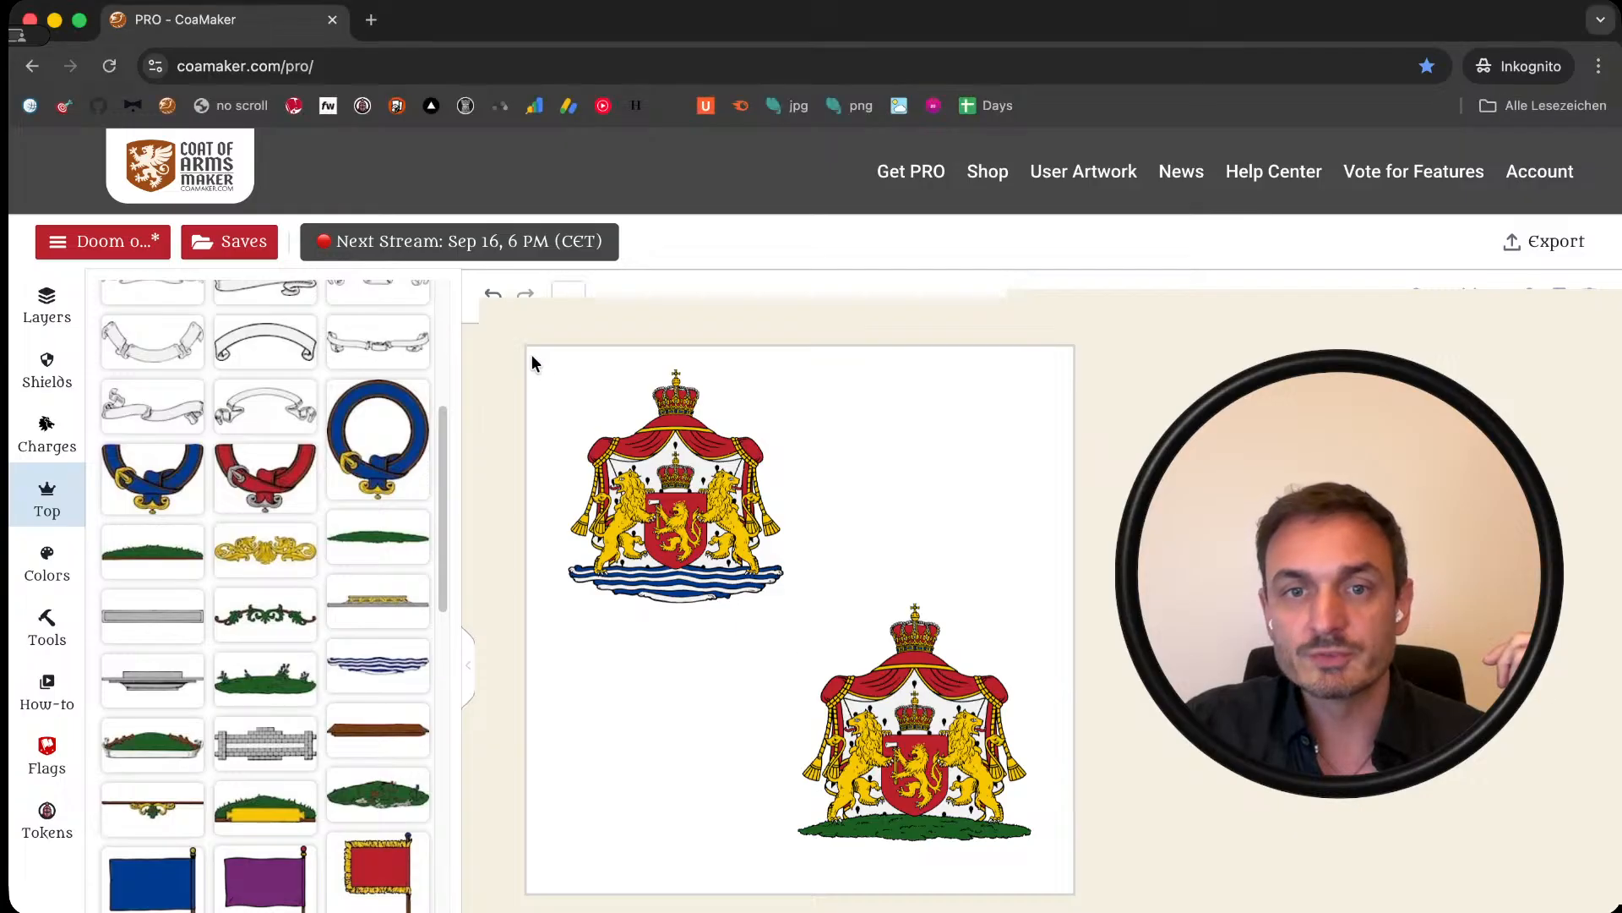
Step: Delete the complete coat of arms with the waves in the canvas's upper-left area
{"action": "left_click_drag", "start_coordinate": [607, 405], "coordinate": [791, 639]}
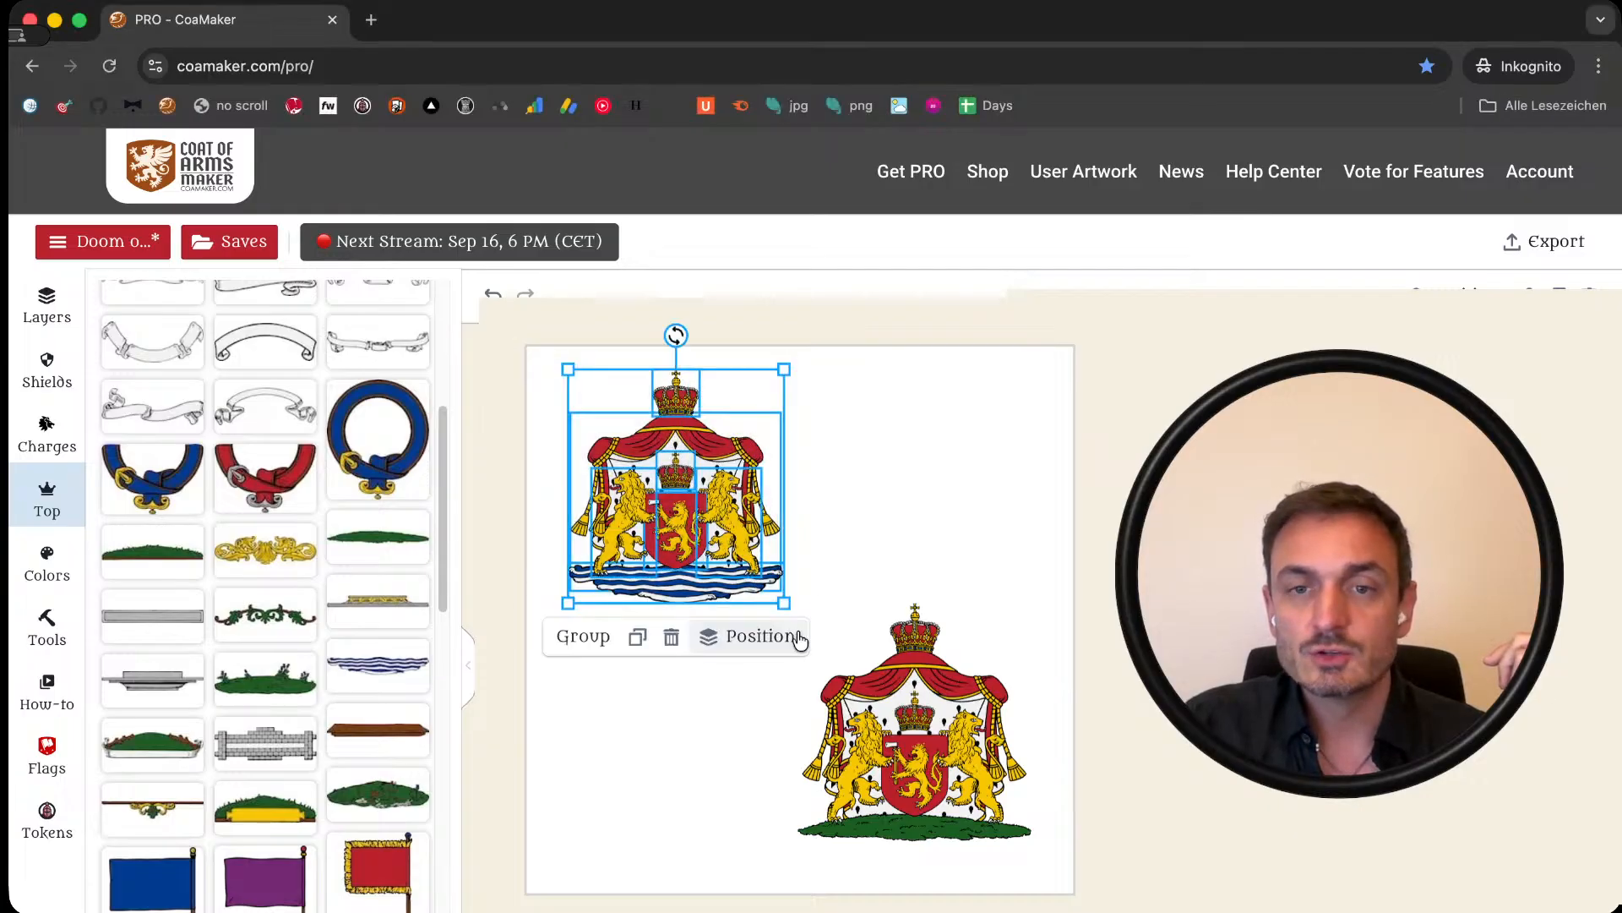
{"action": "left_click", "coordinate": [860, 505]}
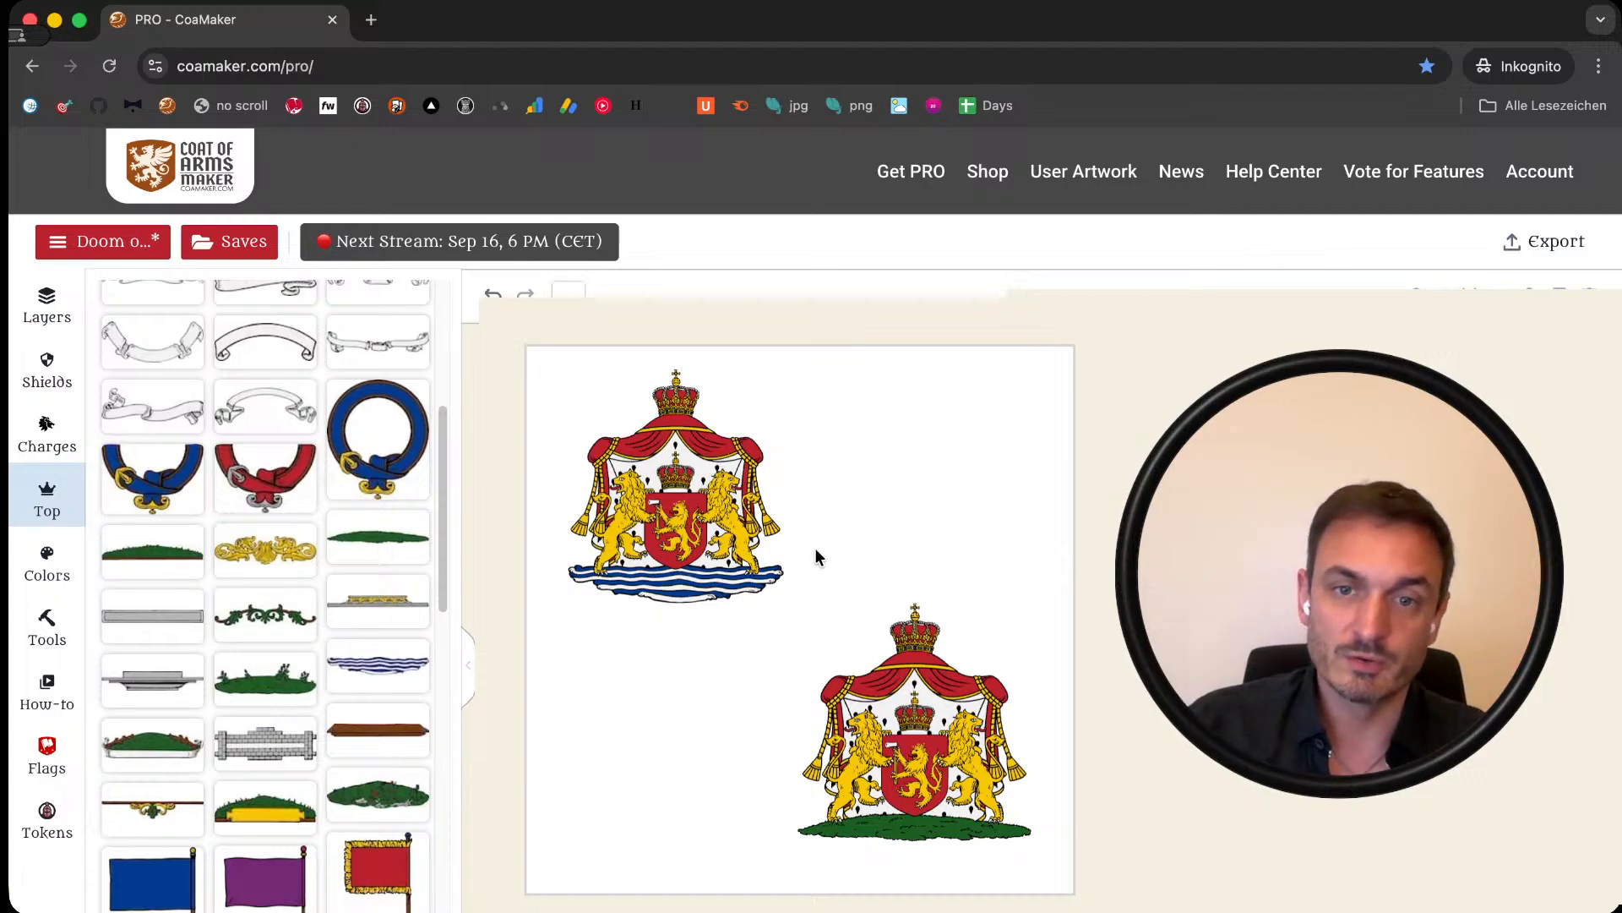
{"action": "left_click_drag", "start_coordinate": [1073, 881], "coordinate": [783, 602]}
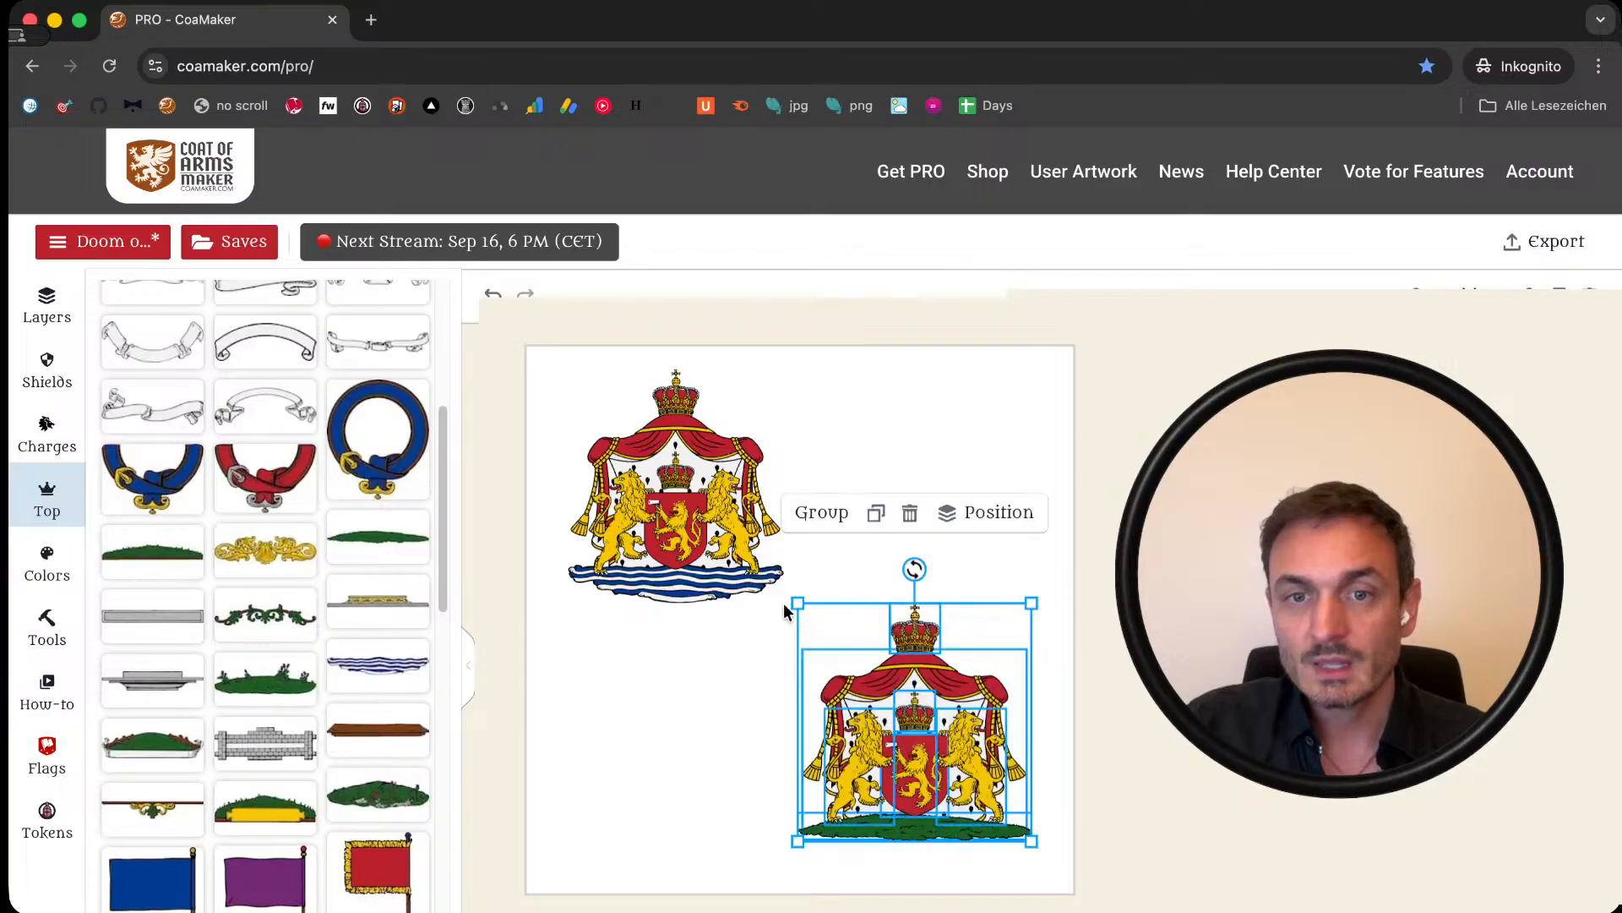
{"action": "left_click_drag", "start_coordinate": [794, 681], "coordinate": [549, 353]}
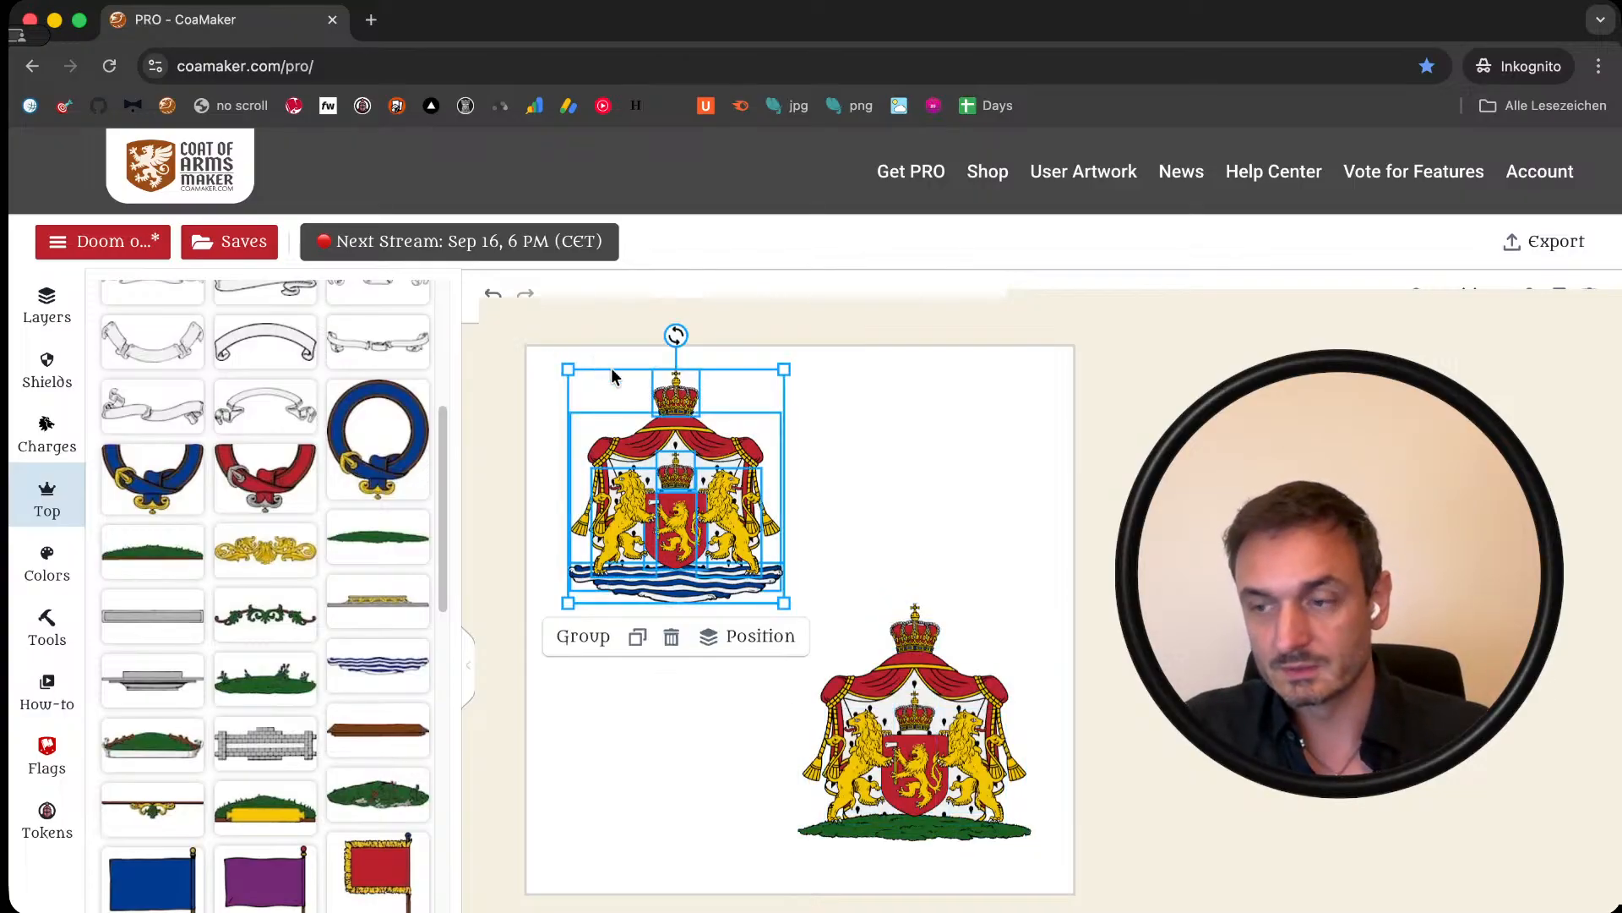
{"action": "key", "text": "Delete"}
Step: Enlarge the remaining coat of arms with the grassy mound to more than twice its size and position it to fill the canvas
{"action": "left_click_drag", "start_coordinate": [752, 510], "coordinate": [1112, 894]}
{"action": "left_click_drag", "start_coordinate": [801, 606], "coordinate": [520, 311]}
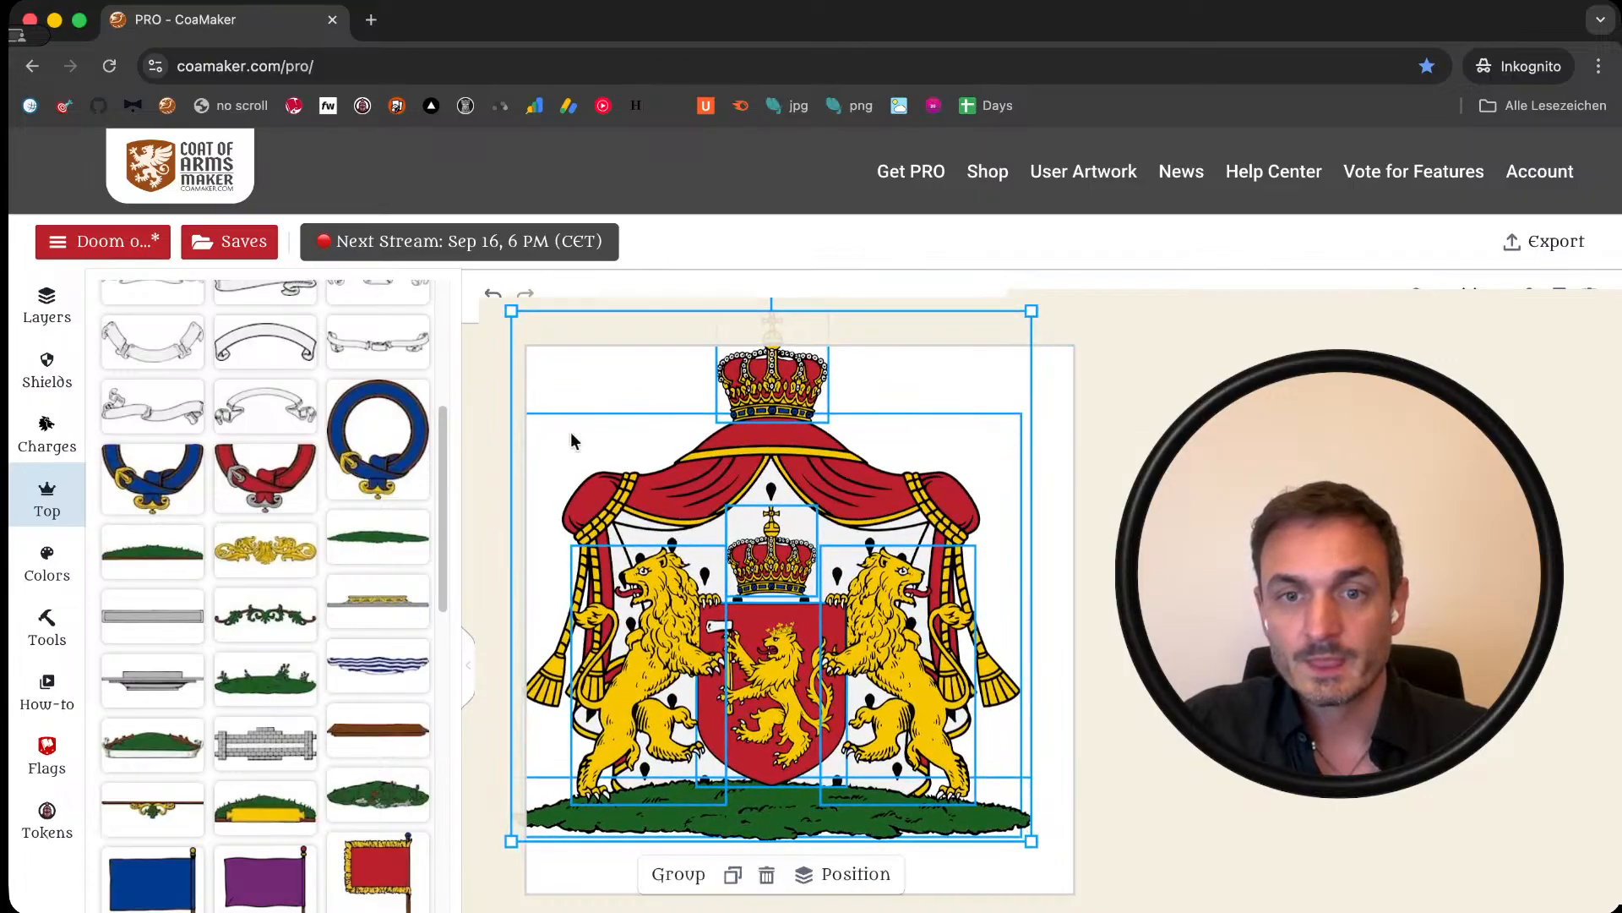
{"action": "left_click_drag", "start_coordinate": [853, 680], "coordinate": [889, 732]}
{"action": "left_click", "coordinate": [1170, 663]}
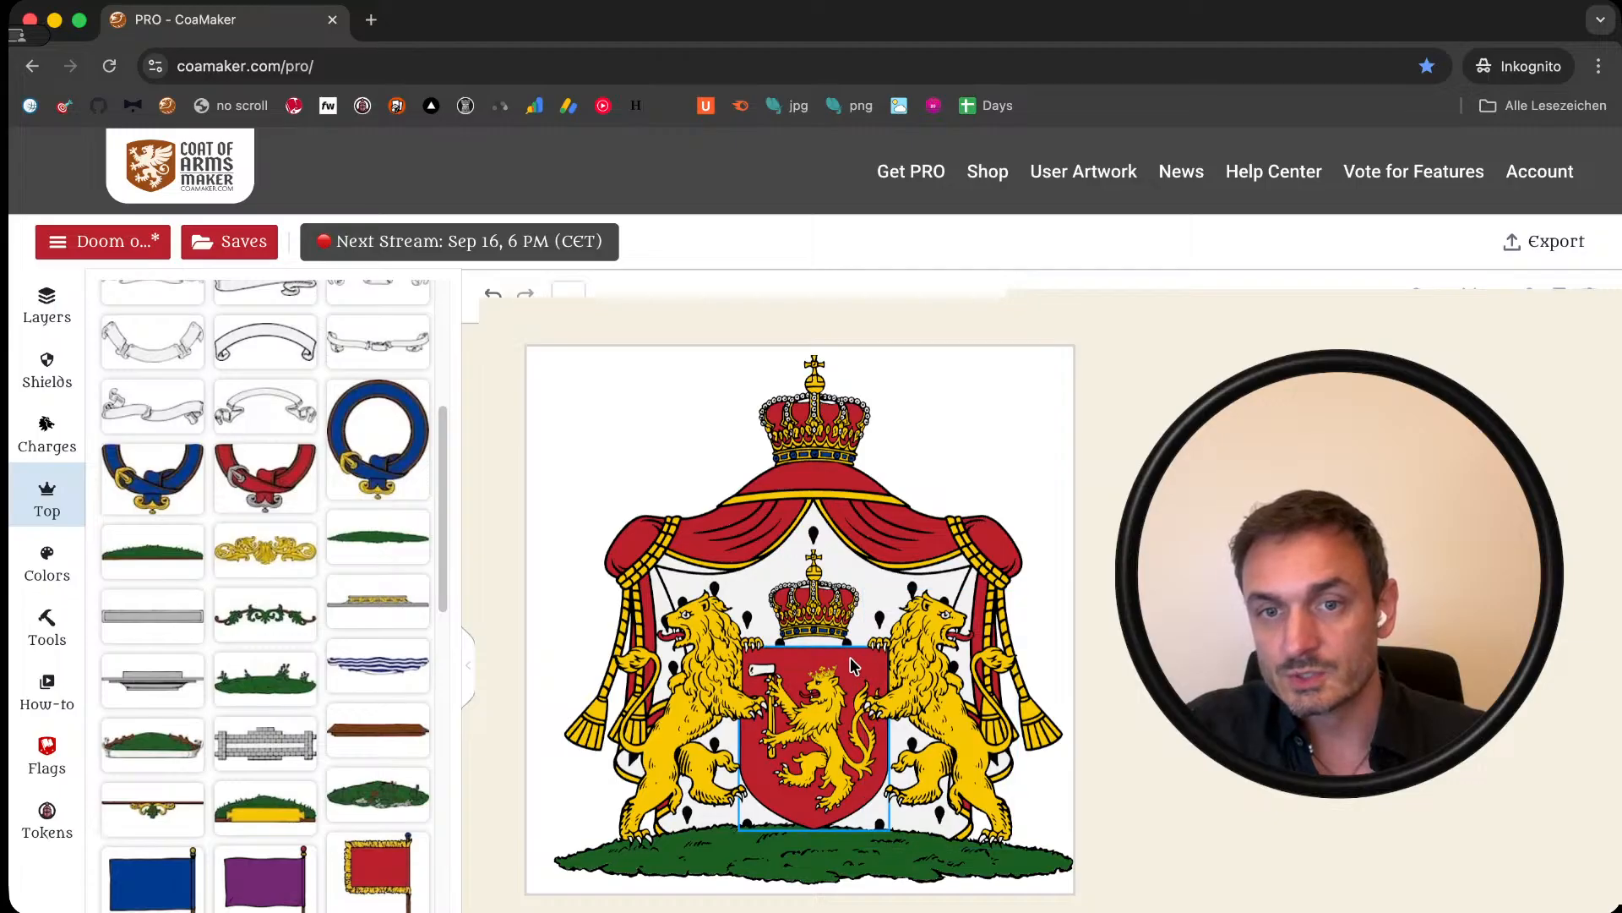
Step: Ungroup the red shield and its lion charge so the parts can be edited individually
{"action": "left_click", "coordinate": [826, 737]}
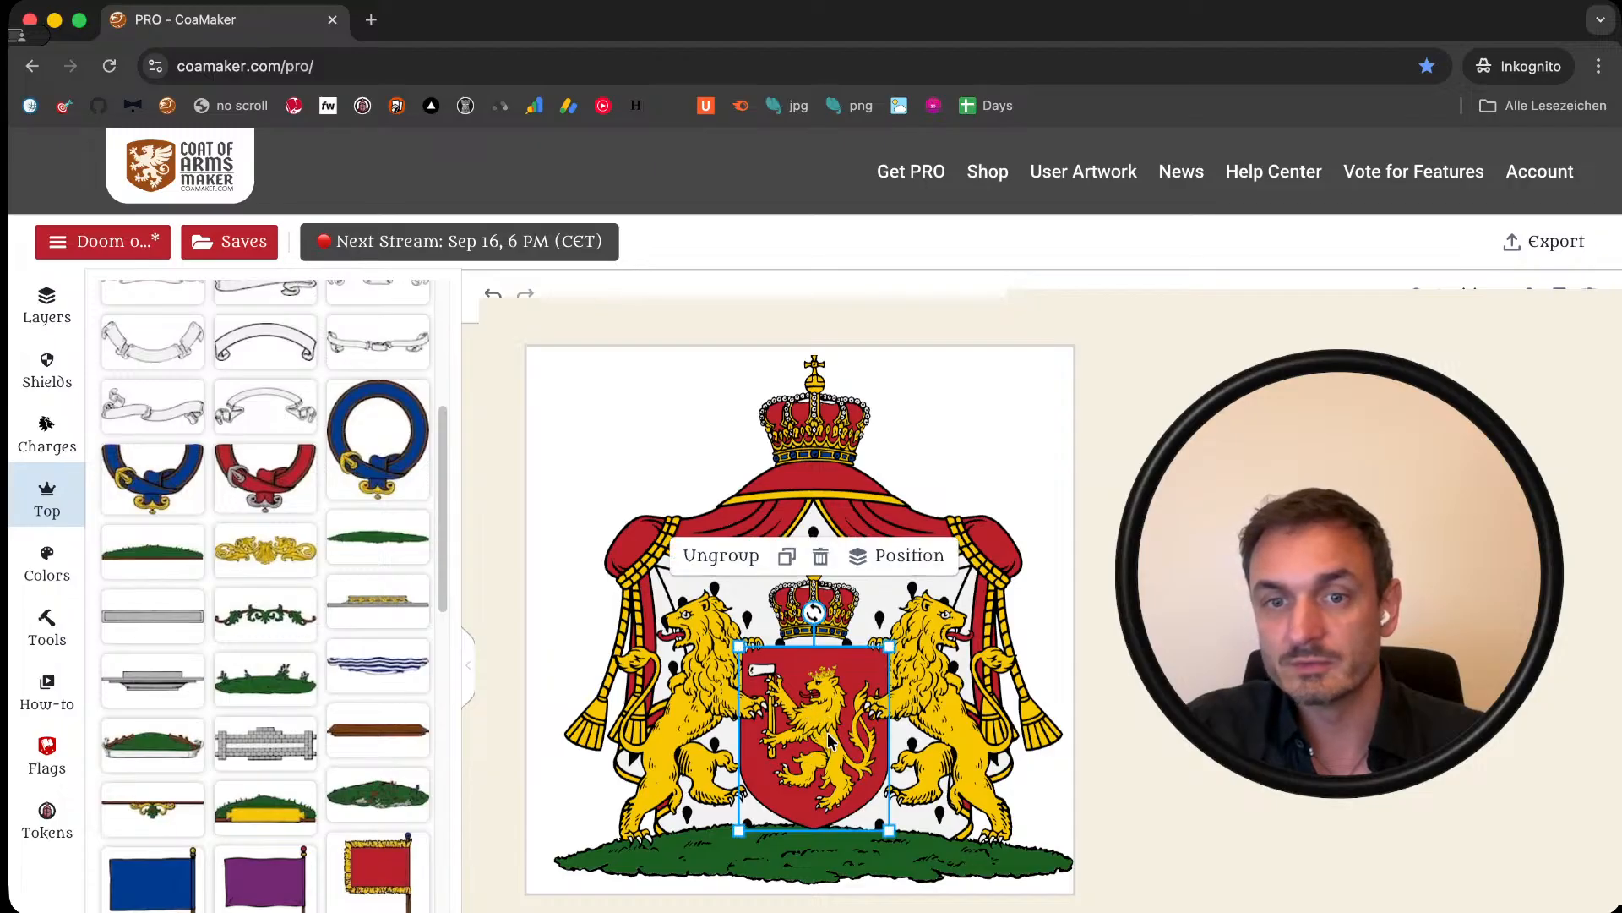
{"action": "left_click", "coordinate": [723, 556]}
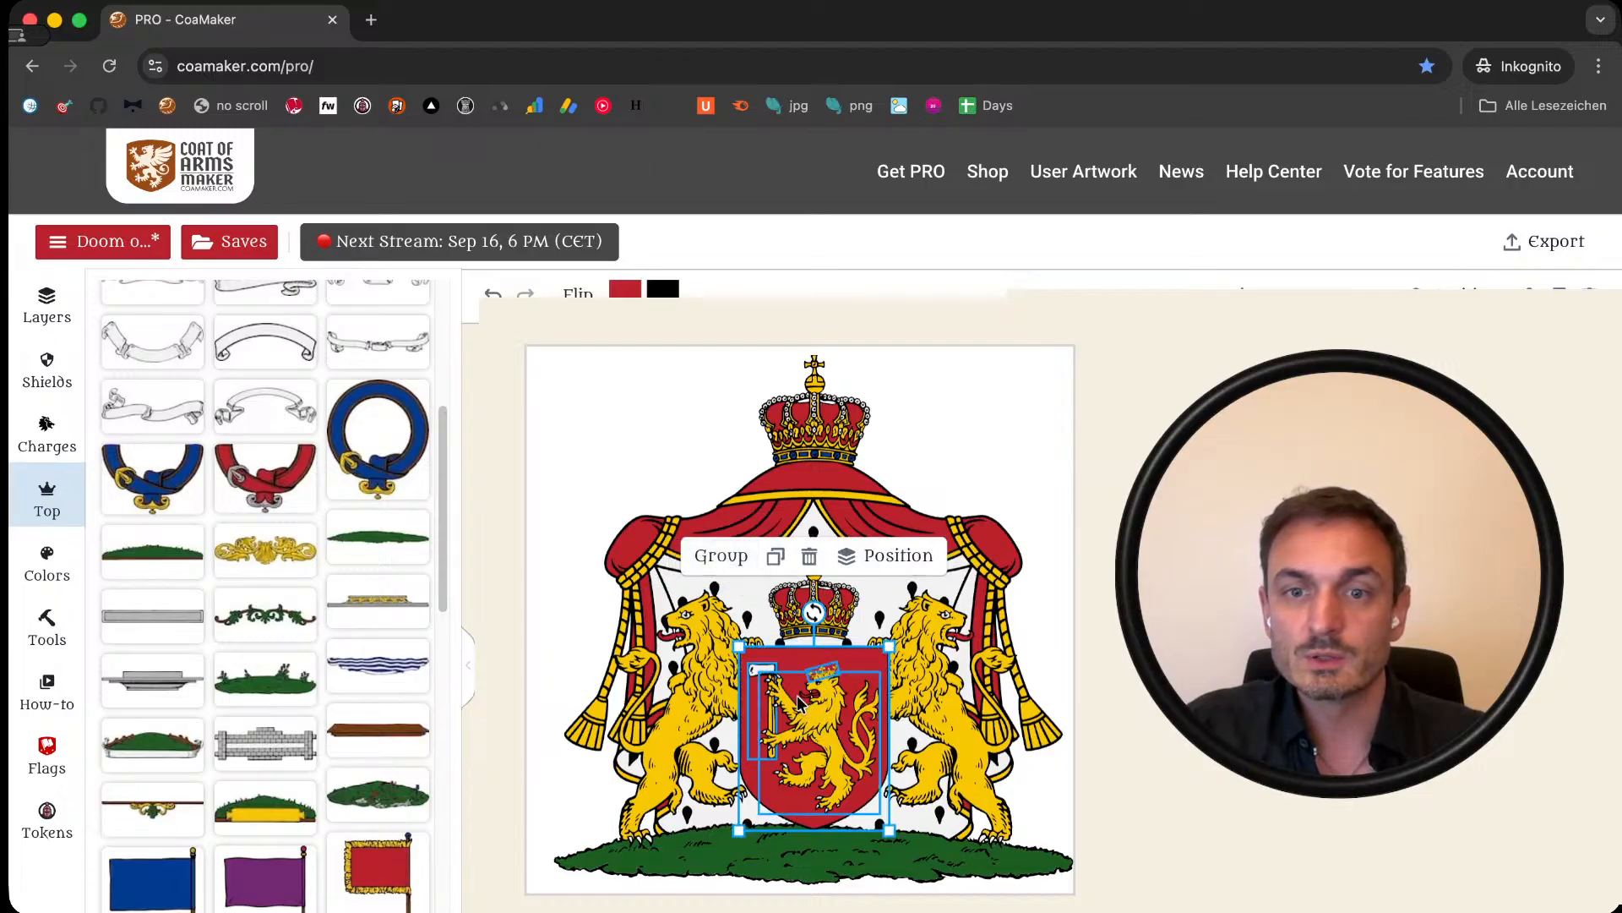
{"action": "left_click", "coordinate": [818, 731]}
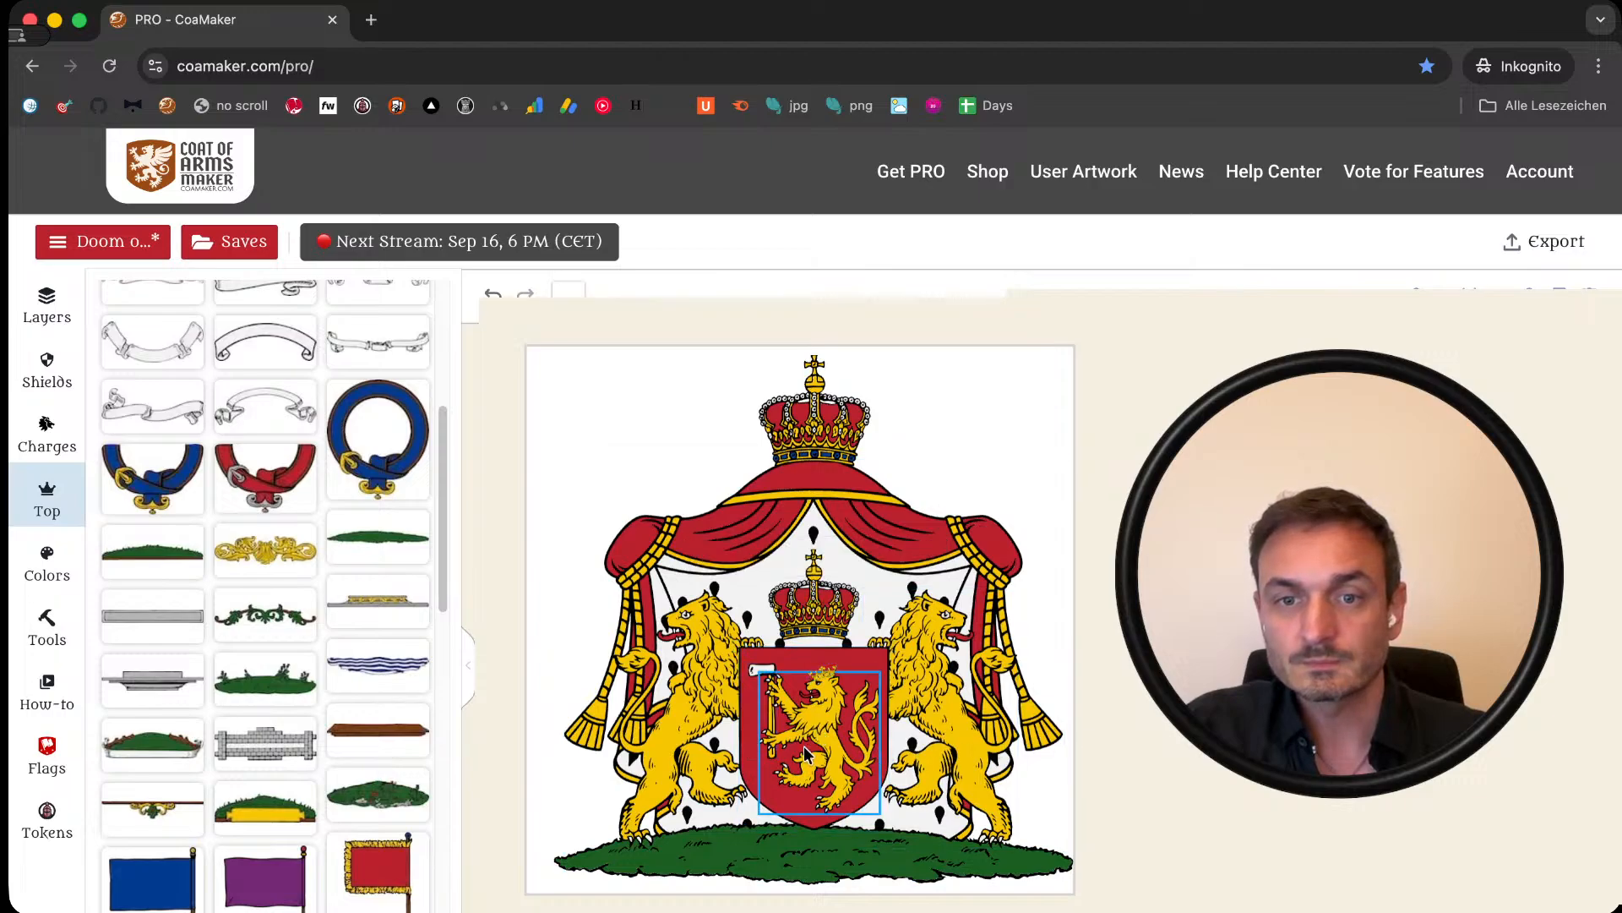
Step: Recolour the body of the lion on the shield in white (Argent)
{"action": "left_click", "coordinate": [663, 289]}
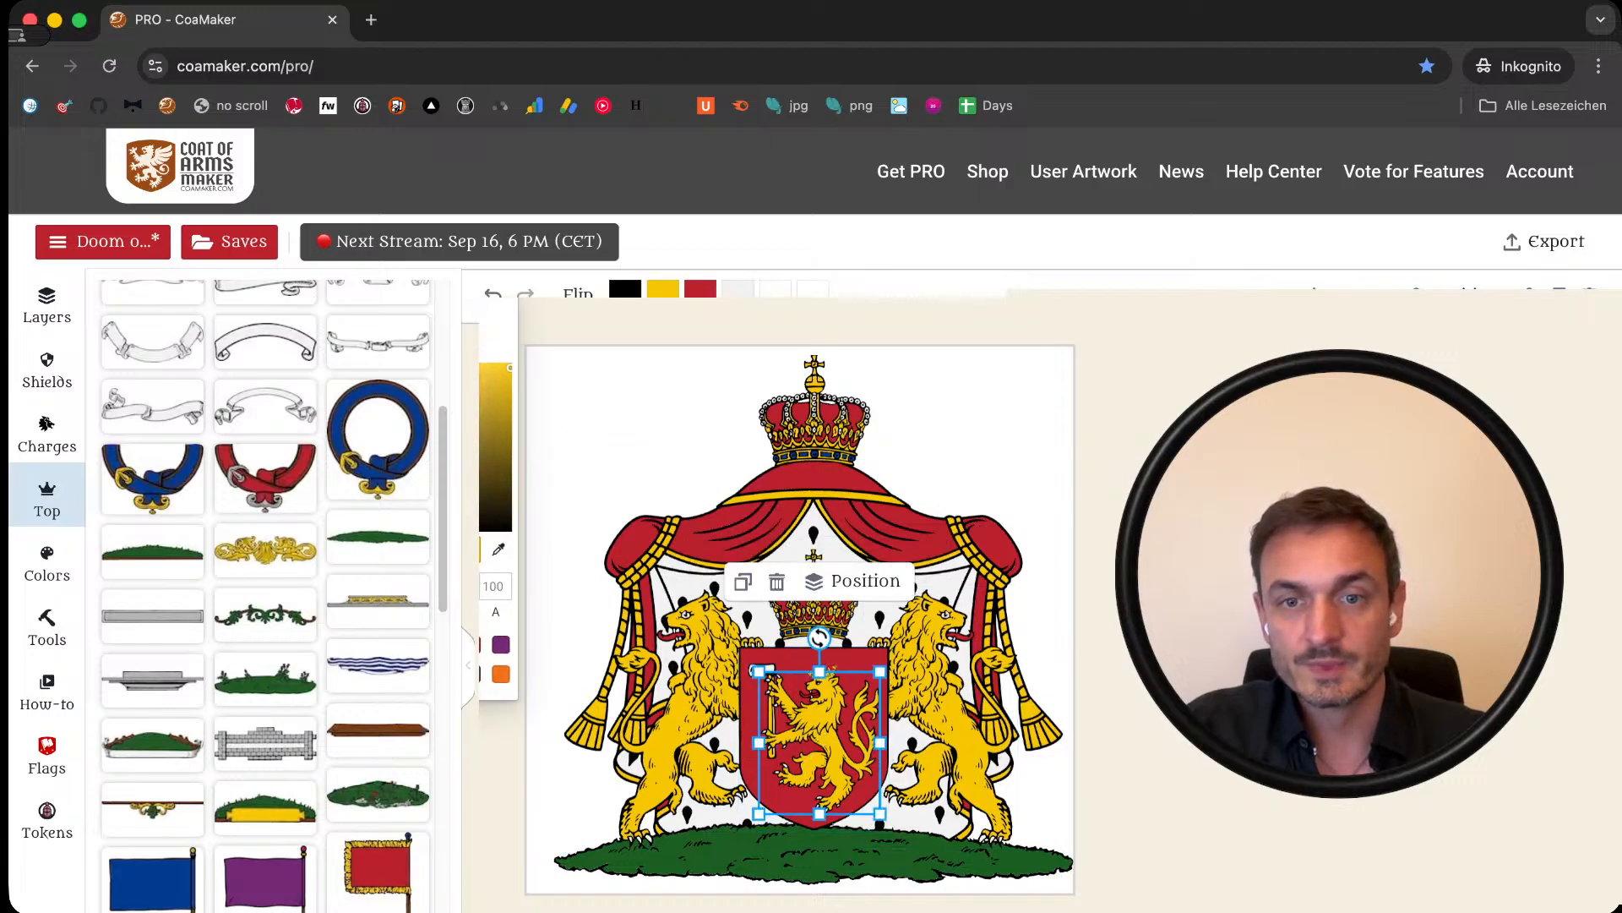
{"action": "left_click", "coordinate": [383, 645]}
{"action": "left_click", "coordinate": [545, 642]}
{"action": "left_click", "coordinate": [1099, 693]}
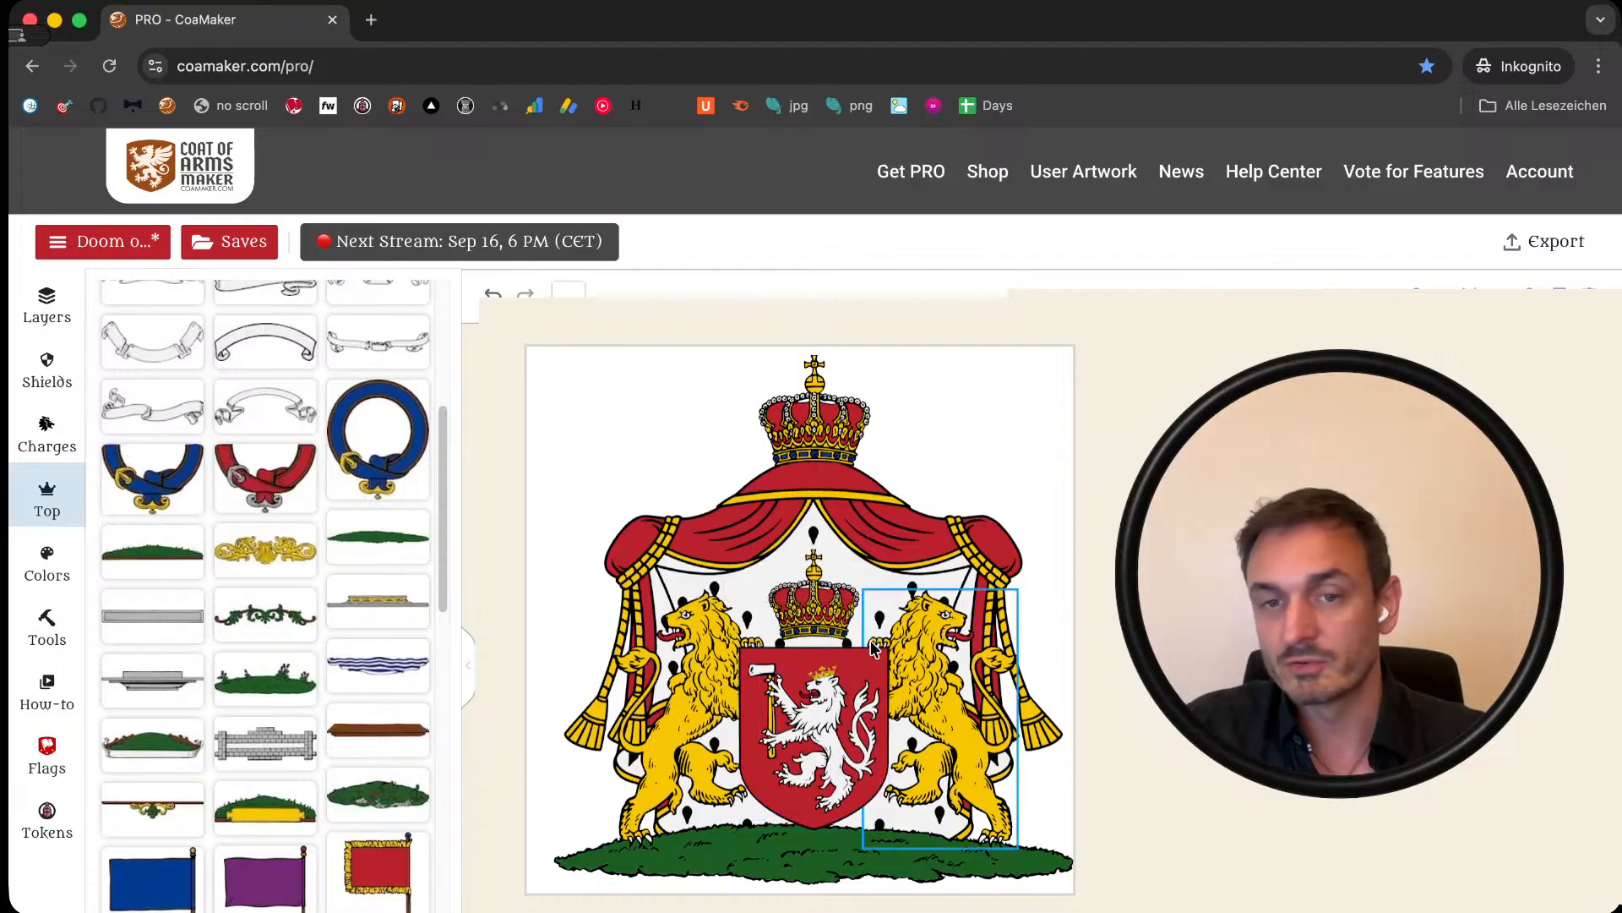
Step: Recolour the body of the lion on the shield in blue (Azure)
{"action": "left_click", "coordinate": [865, 667]}
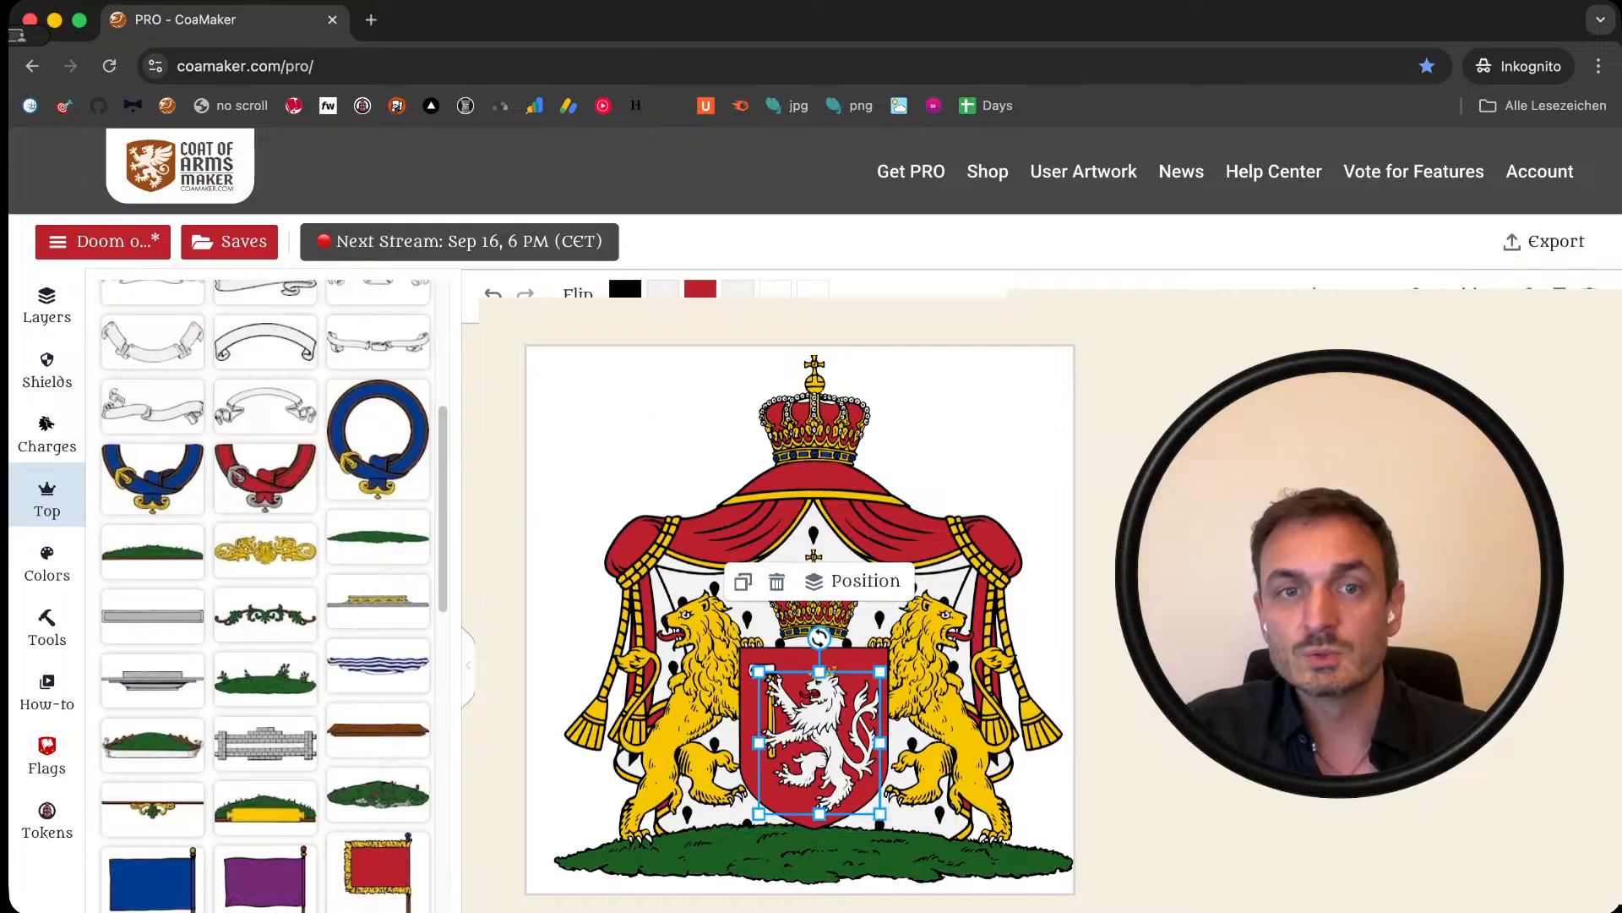
{"action": "left_click", "coordinate": [664, 289]}
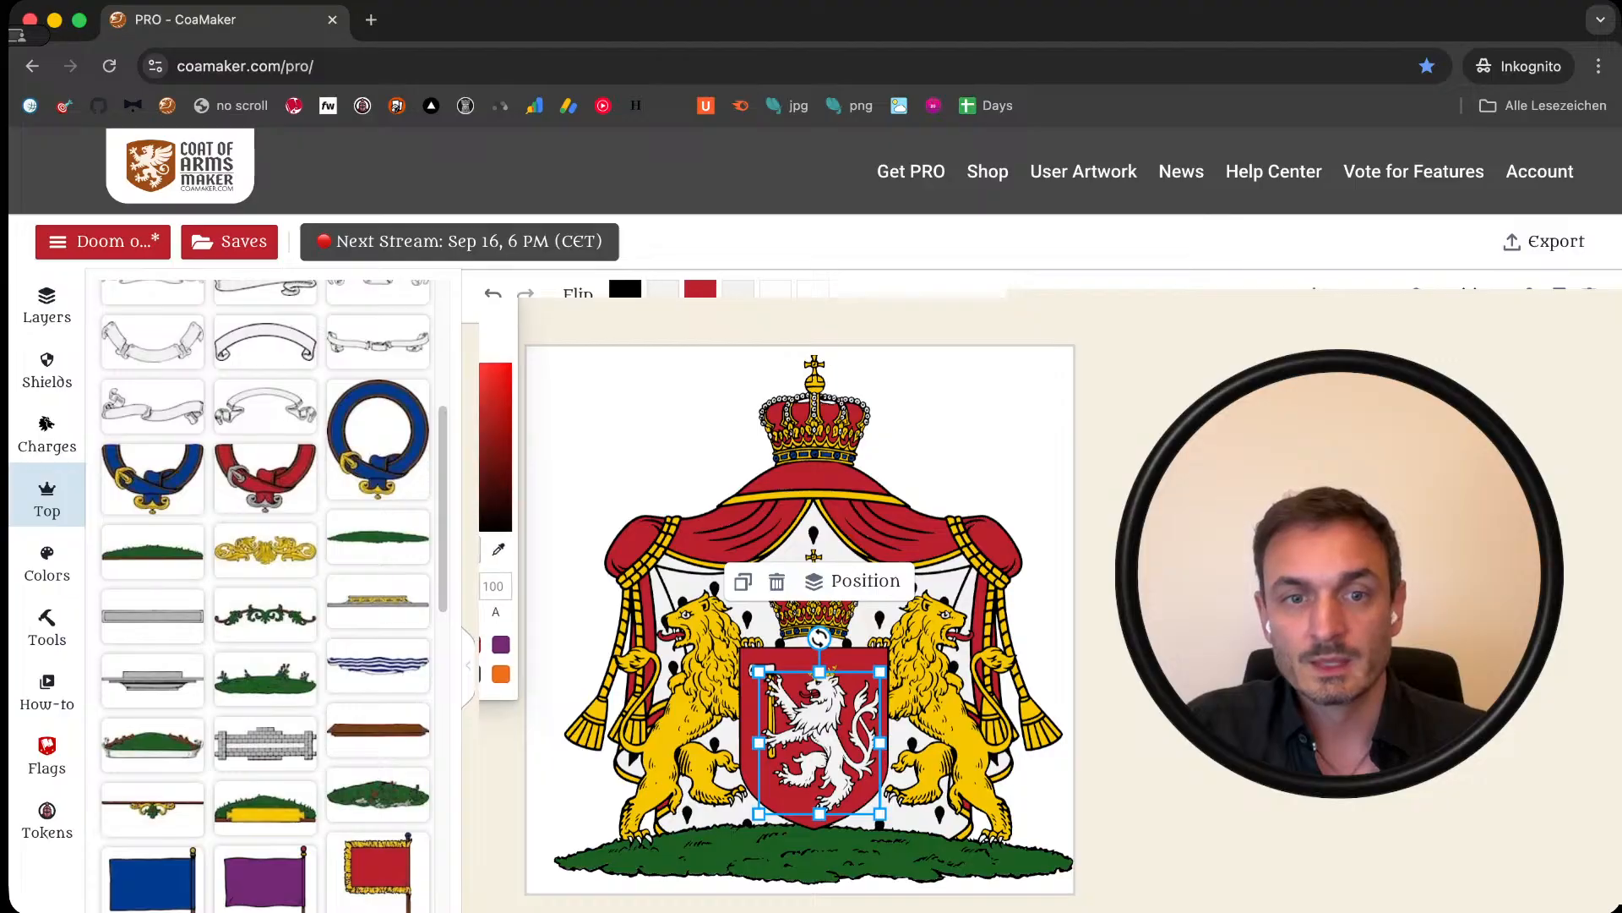
{"action": "left_click", "coordinate": [471, 645]}
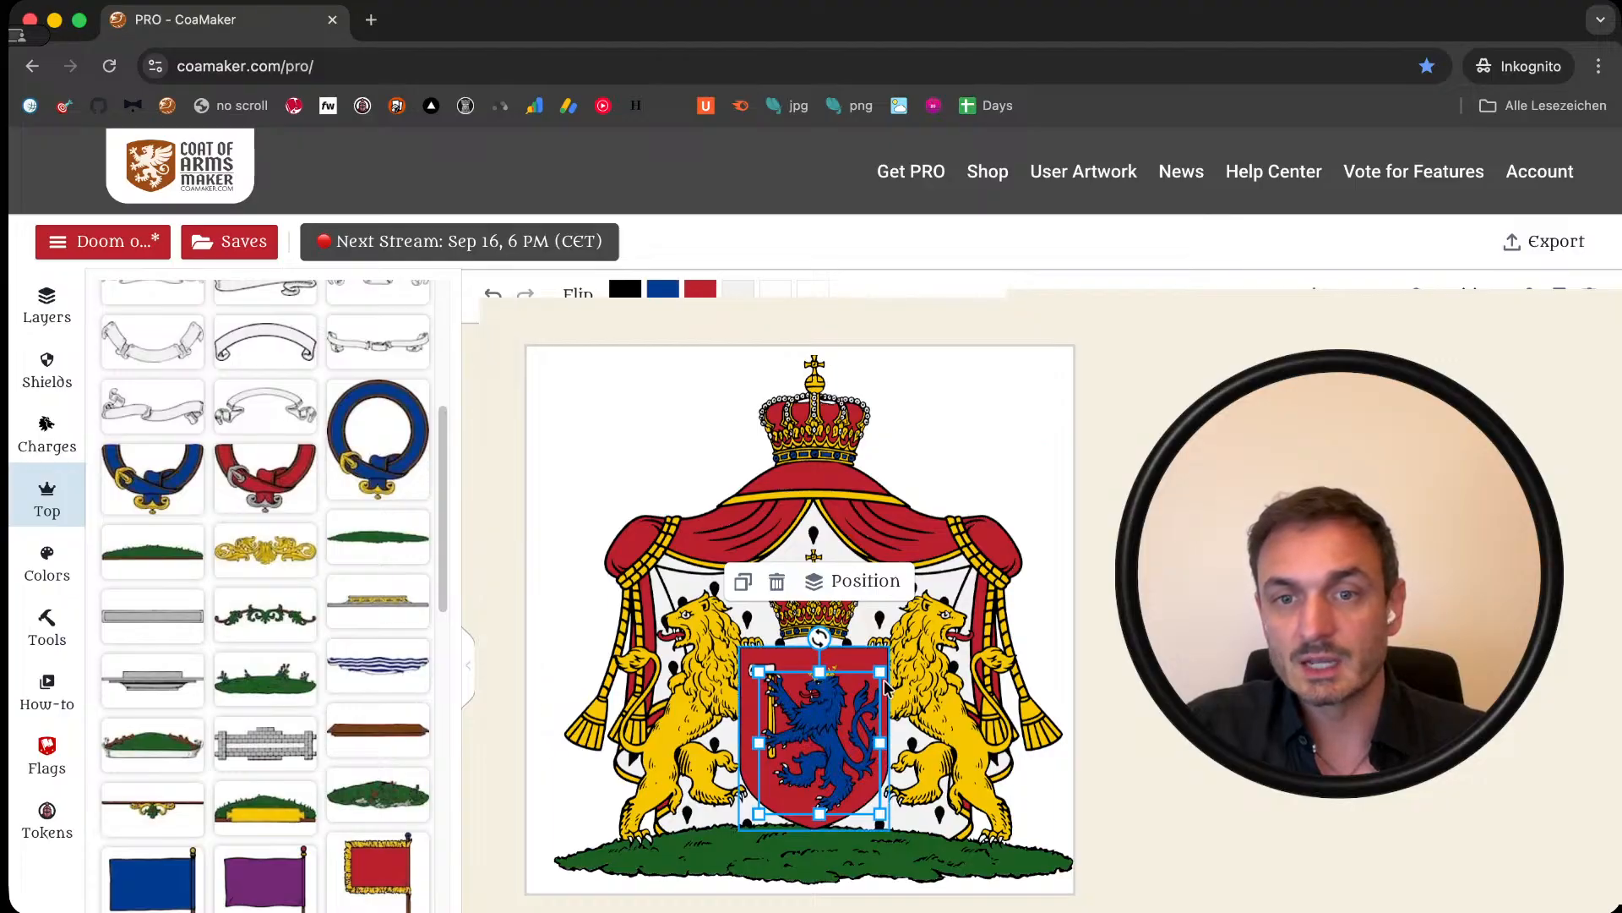
{"action": "left_click", "coordinate": [467, 668]}
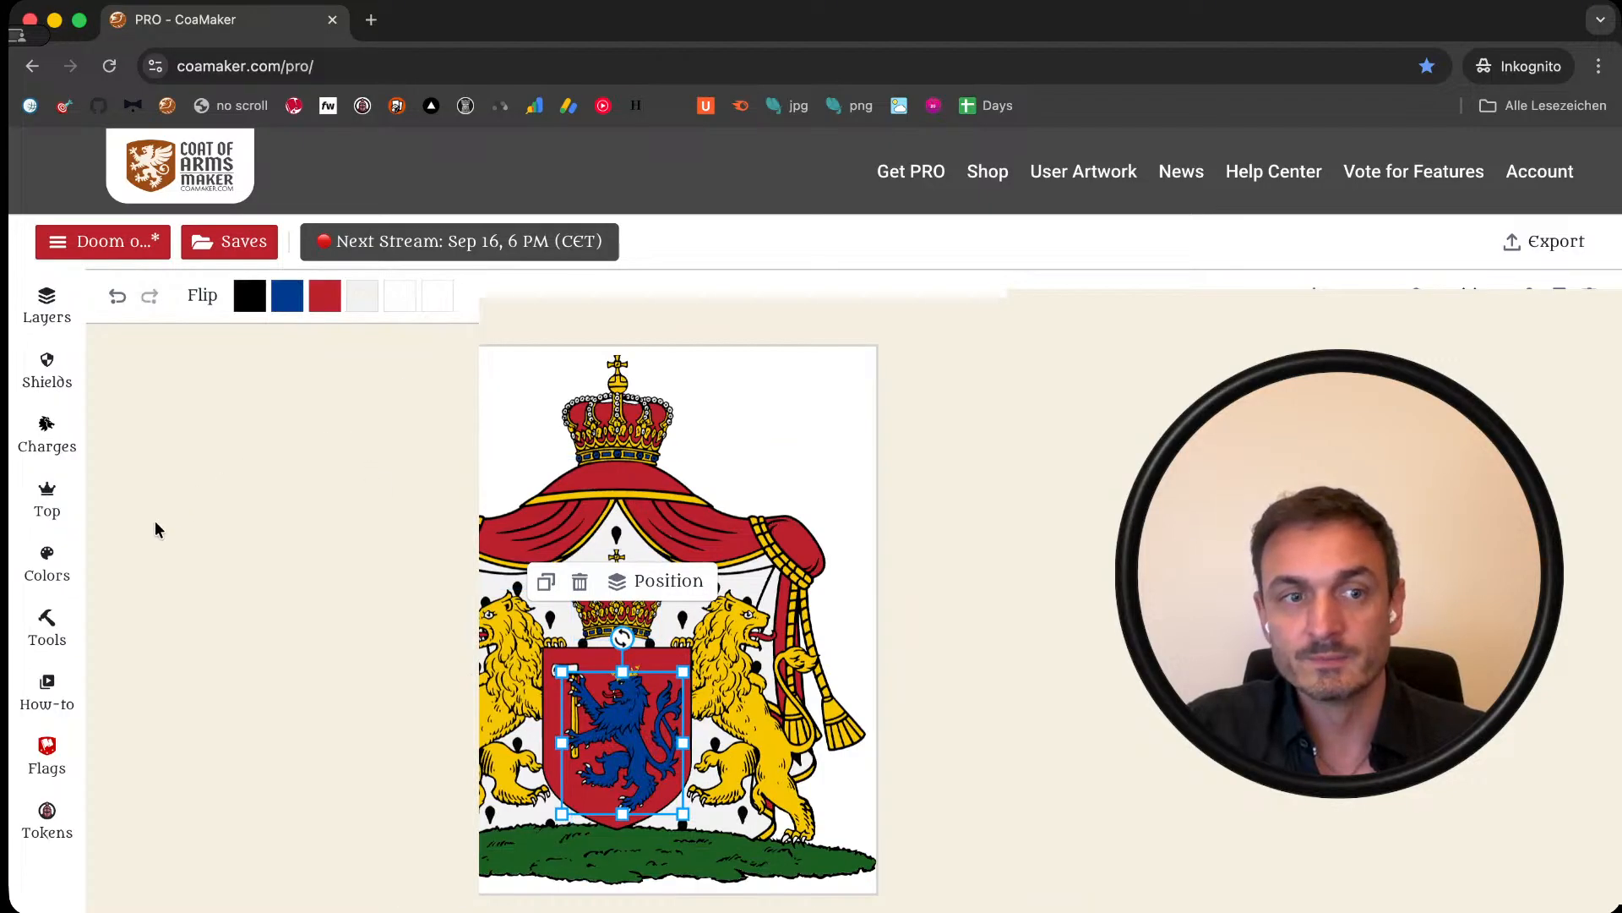
Step: Try Argent and then Or from the CoaMaker Default palette as the shield's field colour
{"action": "left_click", "coordinate": [93, 564]}
{"action": "left_click", "coordinate": [49, 561]}
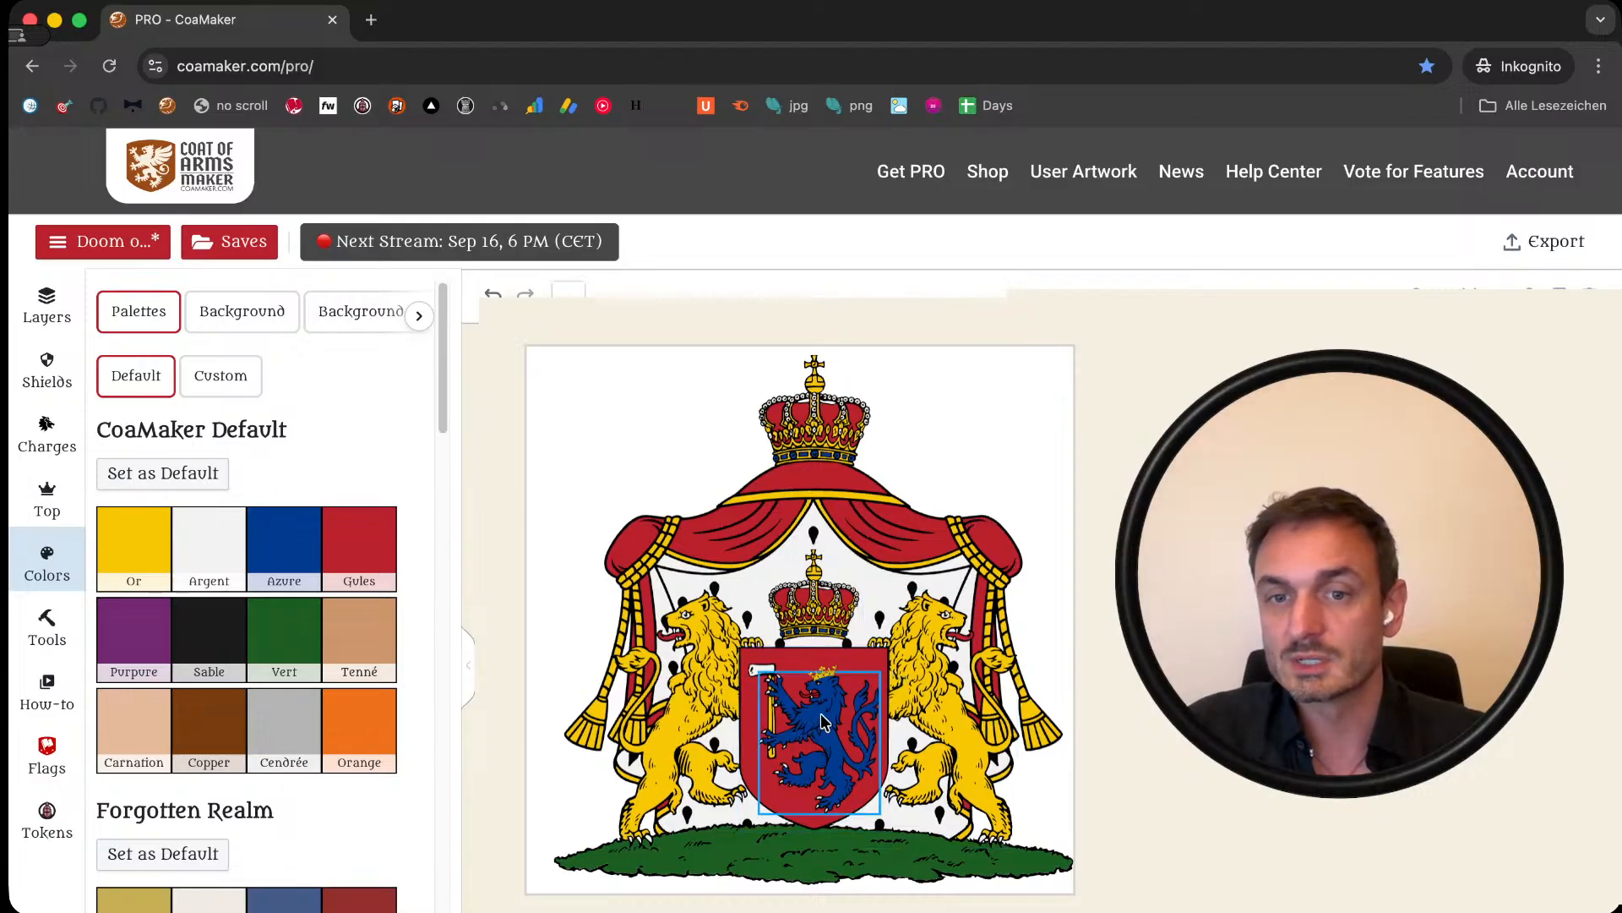
{"action": "left_click", "coordinate": [820, 664]}
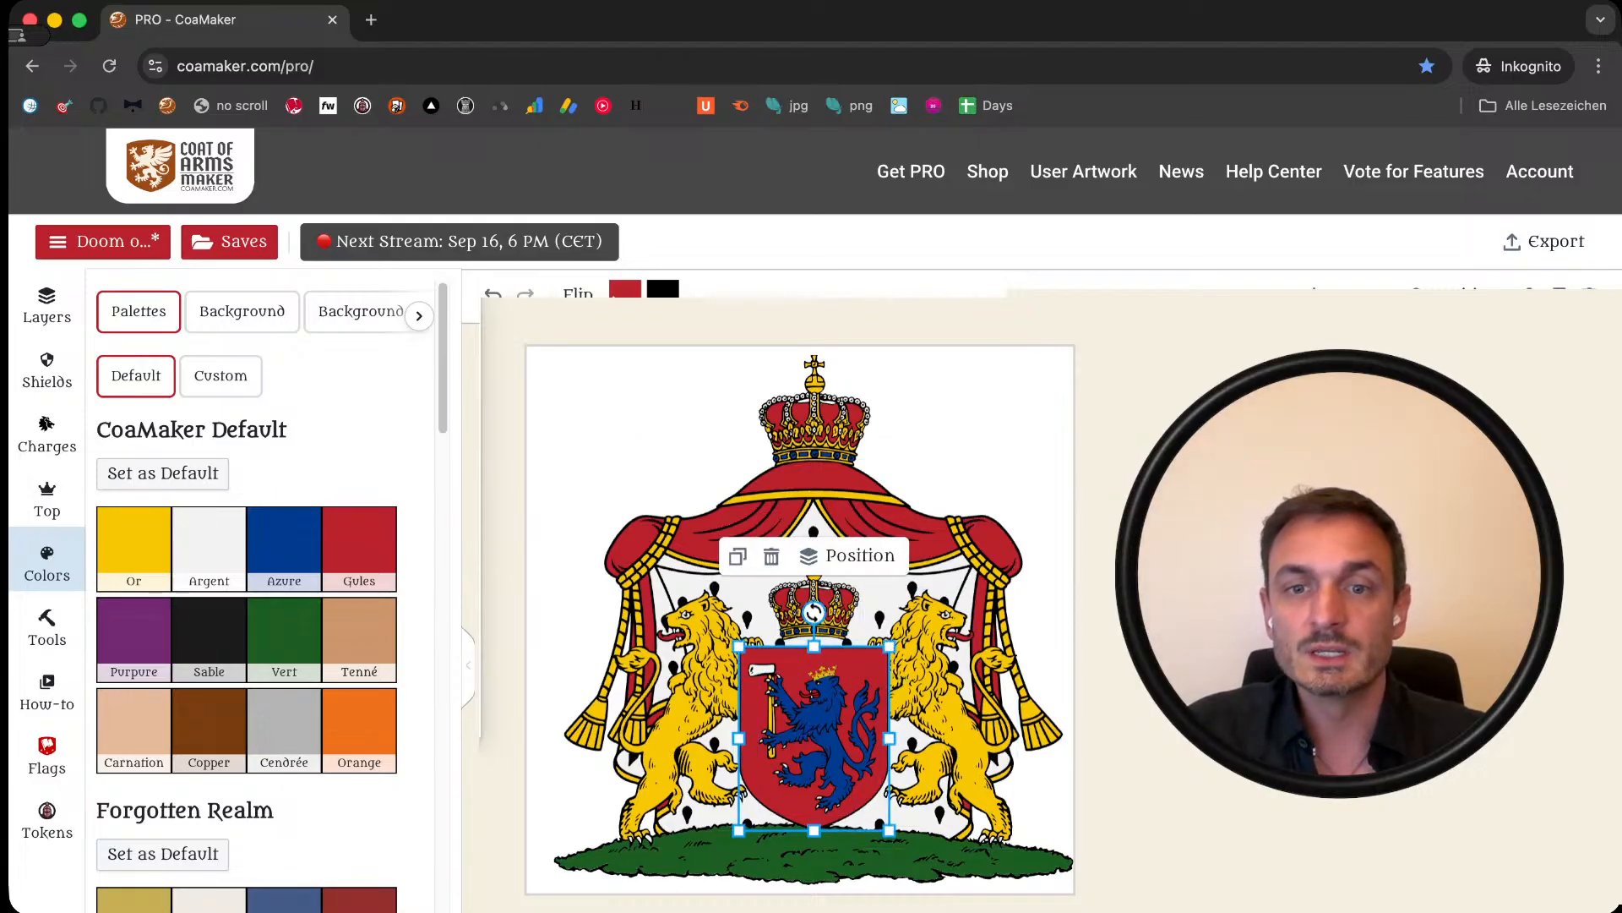
{"action": "left_click", "coordinate": [209, 543]}
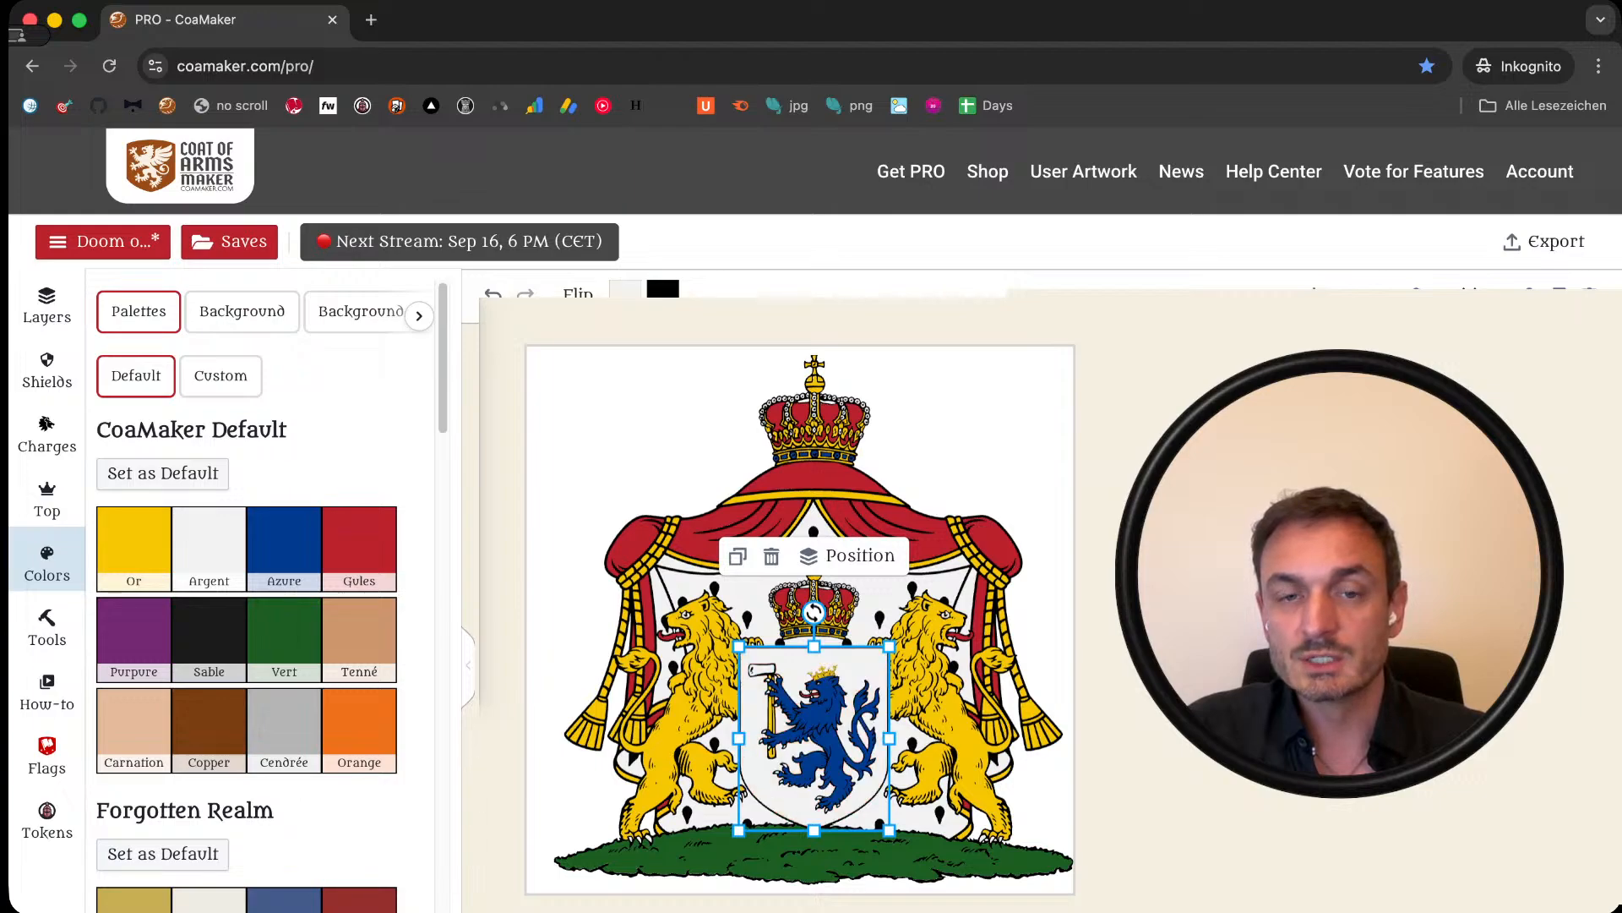
{"action": "left_click", "coordinate": [133, 543]}
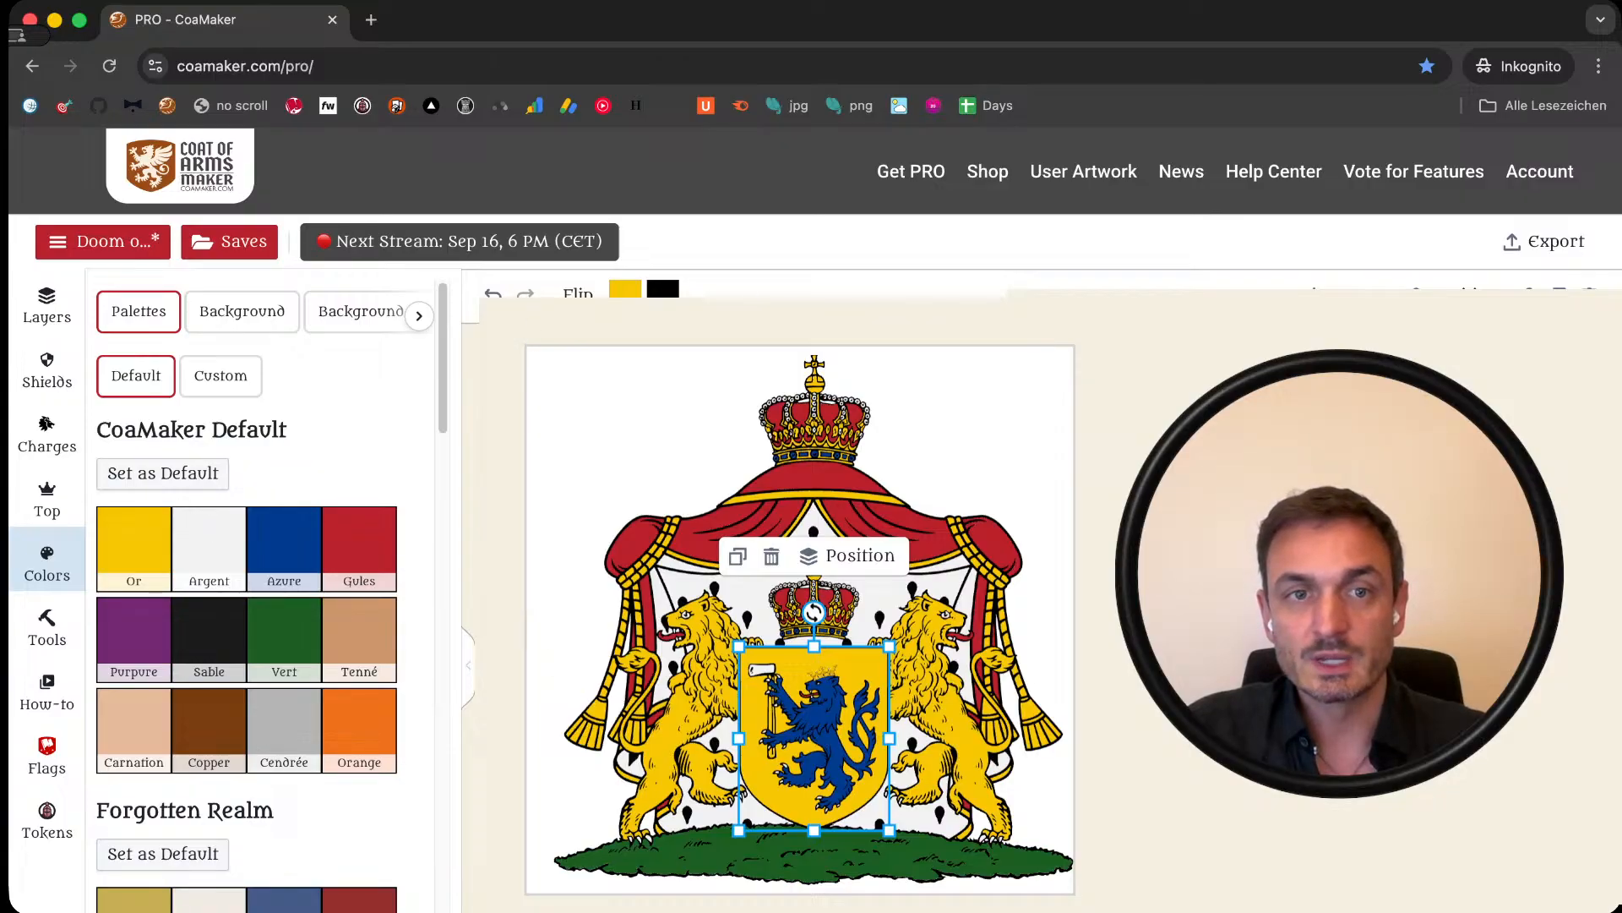
Step: Undo all recolouring of the shield and its lion, back to the gold lion on red
{"action": "left_click", "coordinate": [493, 293]}
{"action": "left_click", "coordinate": [492, 293]}
{"action": "left_click", "coordinate": [492, 293]}
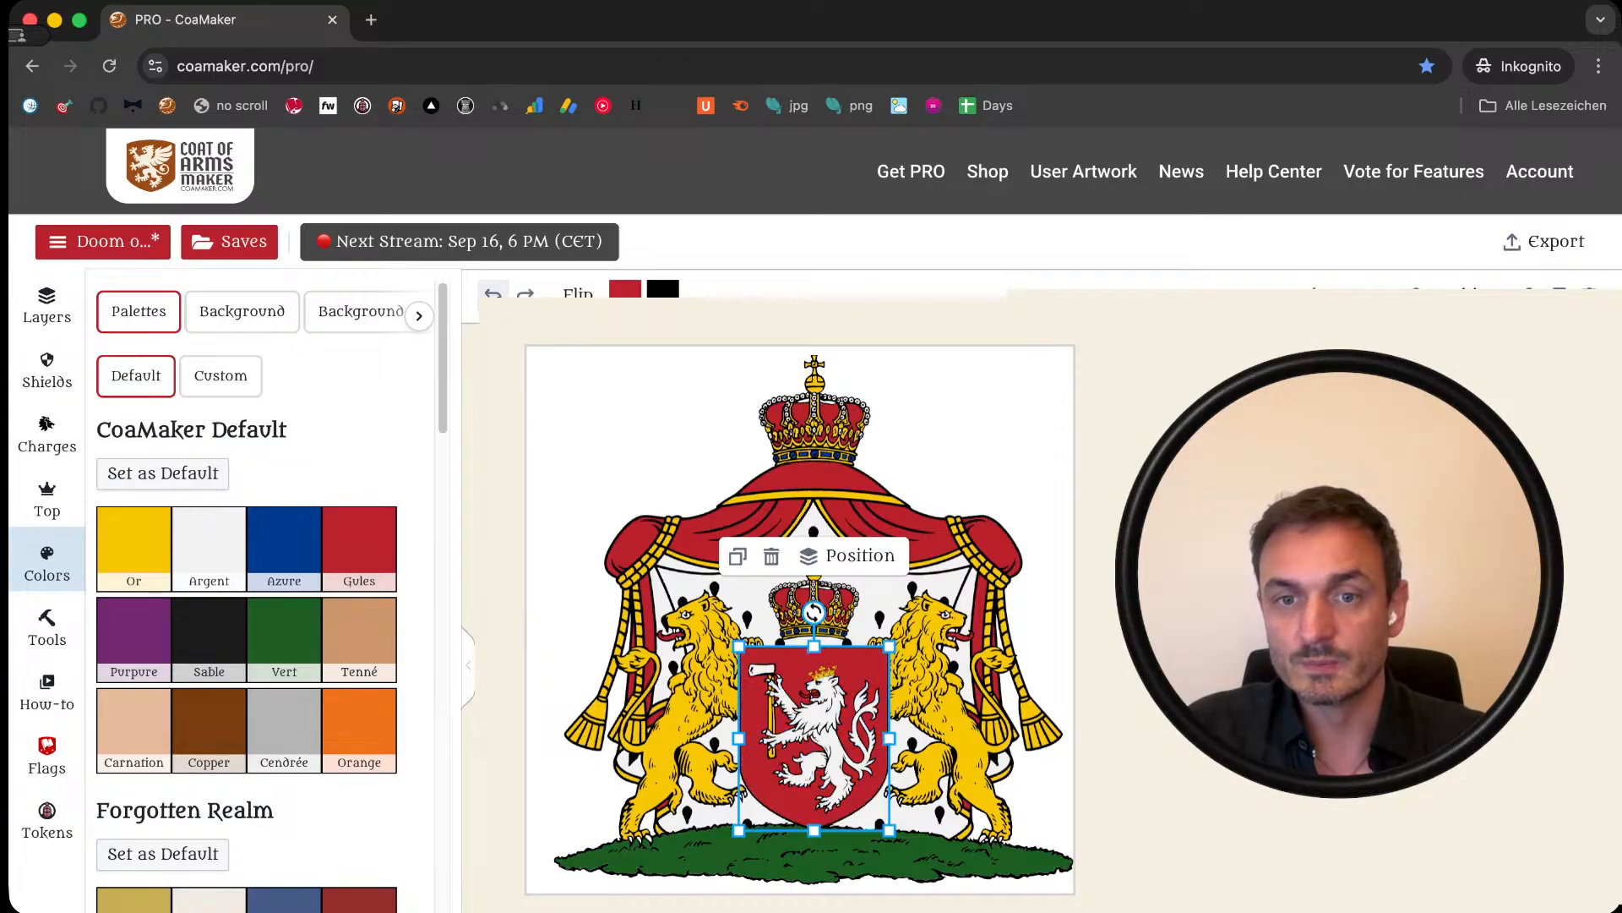
{"action": "left_click", "coordinate": [492, 294]}
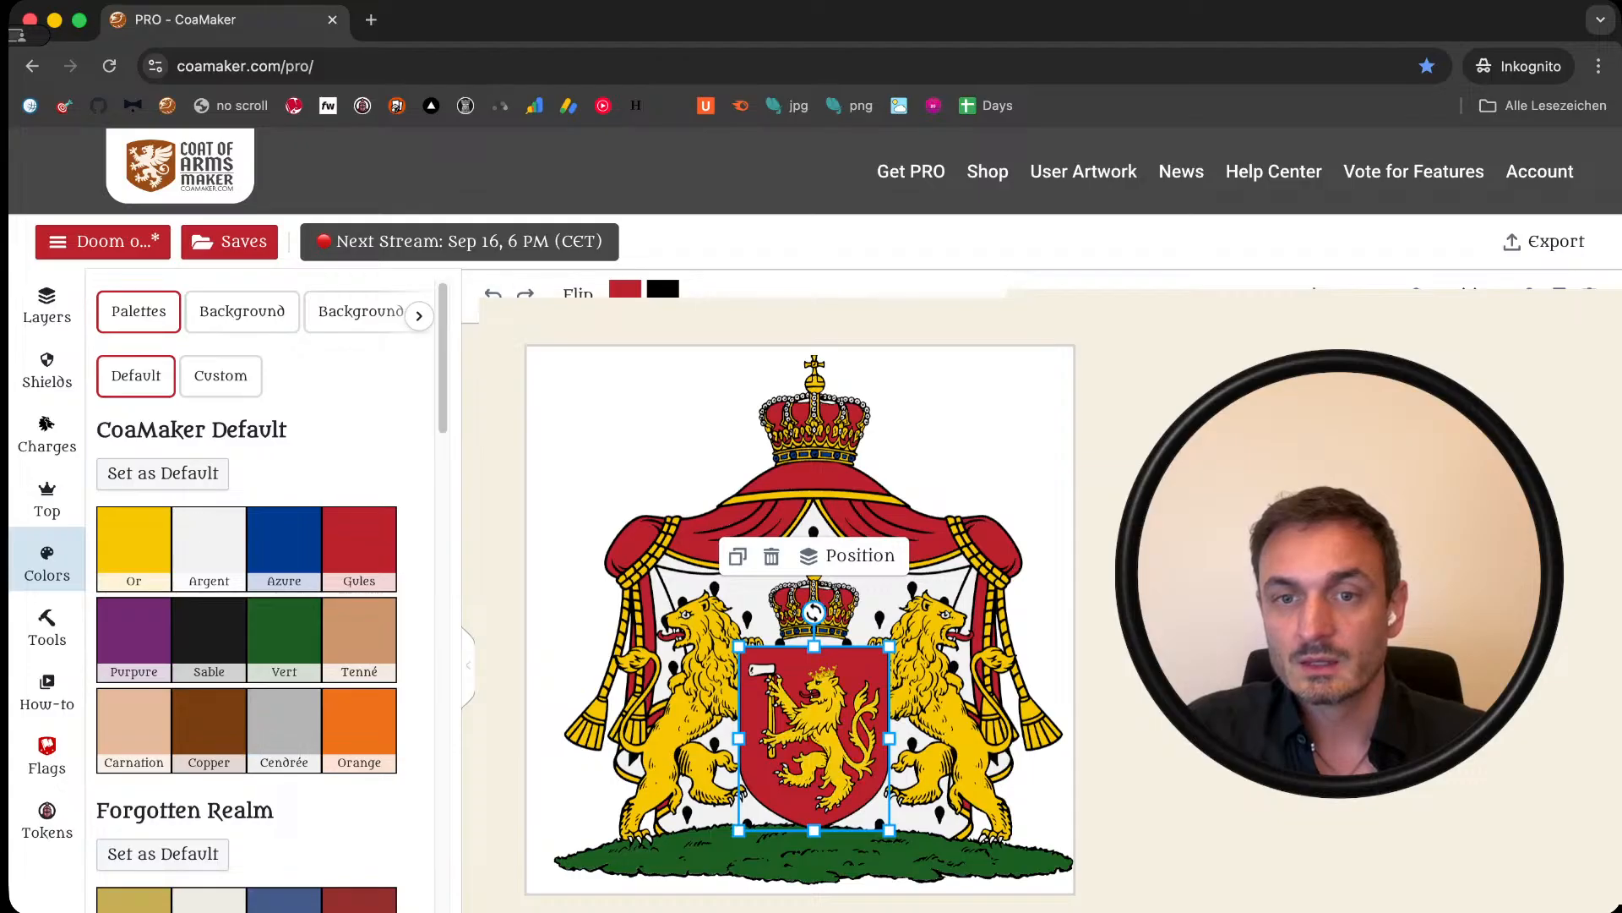
{"action": "left_click", "coordinate": [504, 406]}
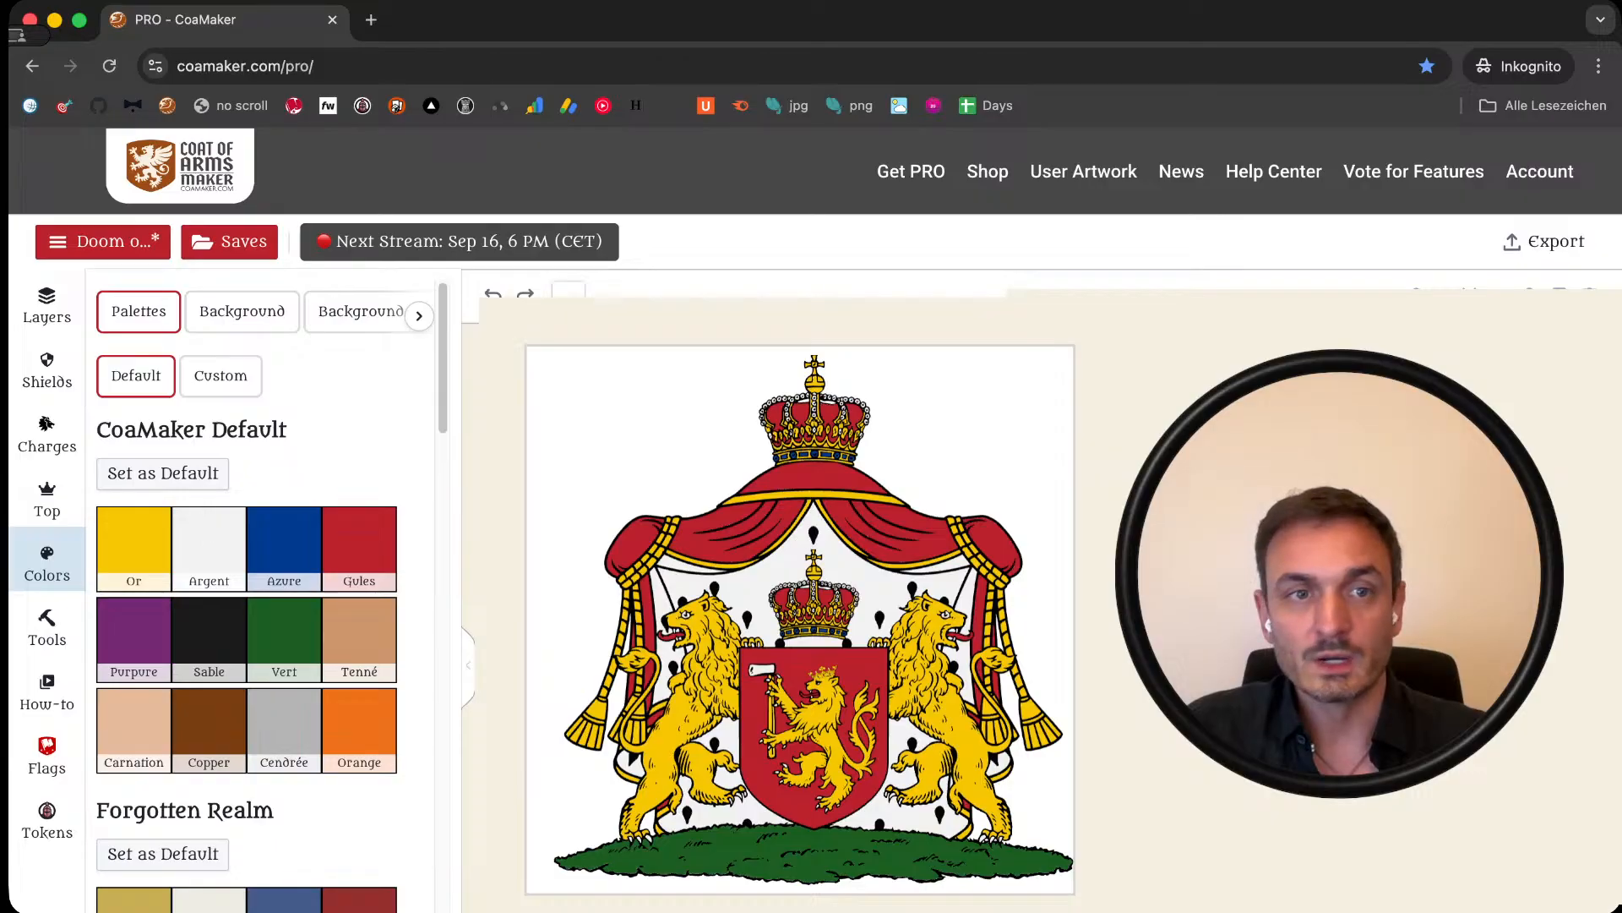
Step: Save the coat of arms as a new design under a name beginning with "Norwegi"
{"action": "left_click", "coordinate": [128, 252]}
{"action": "left_click", "coordinate": [251, 244]}
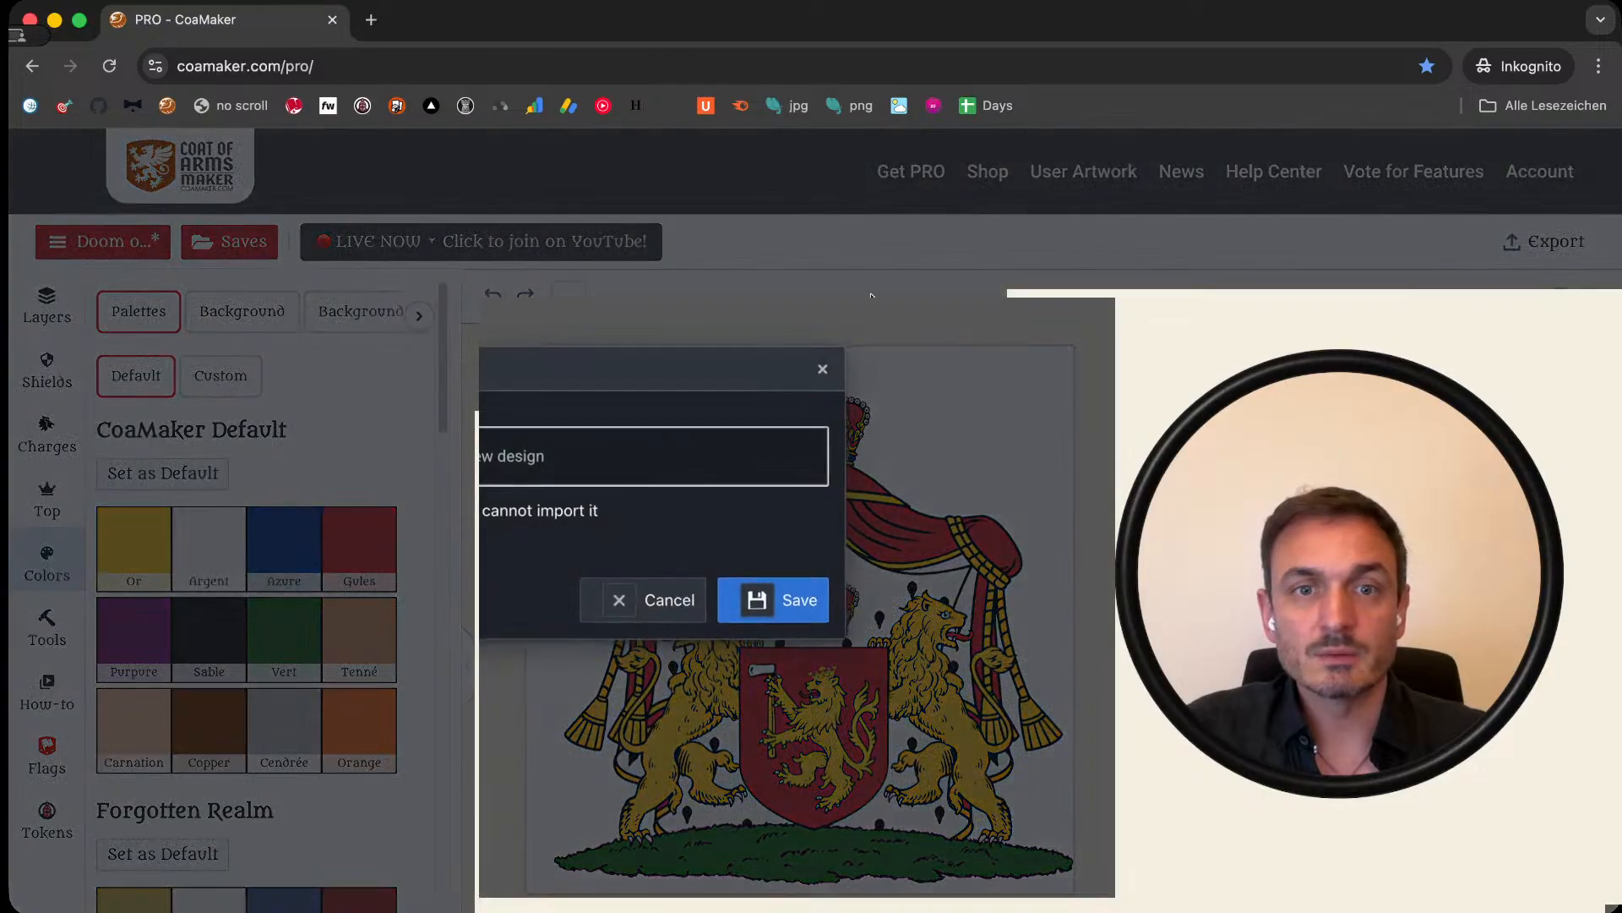
{"action": "left_click", "coordinate": [549, 433]}
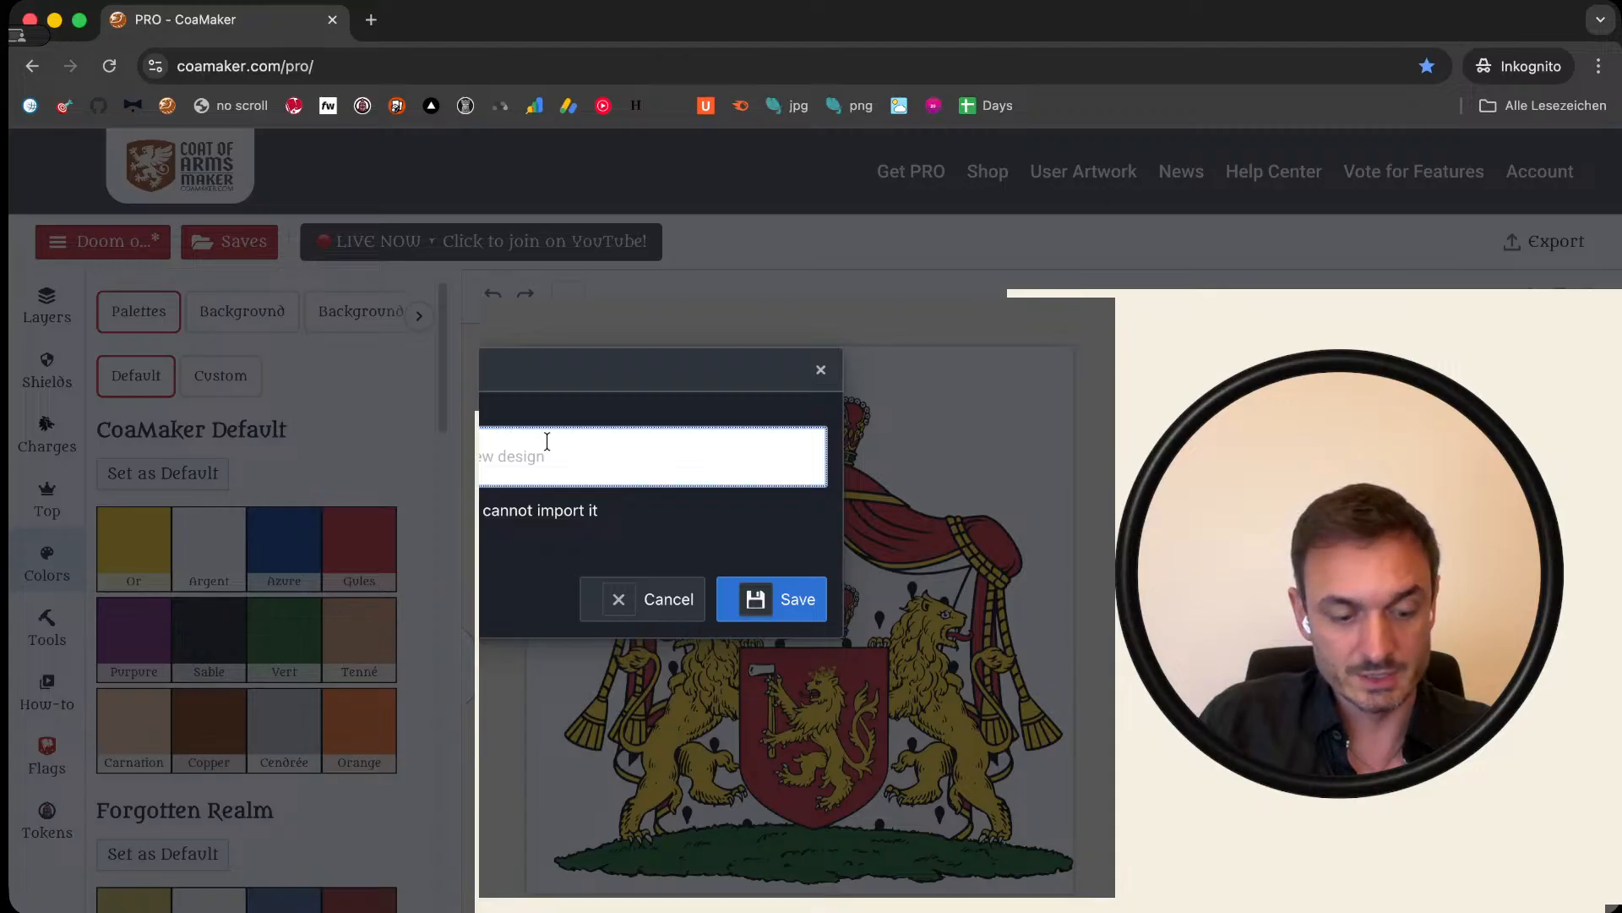
{"action": "key", "text": "super+a"}
{"action": "key", "text": "BackSpace"}
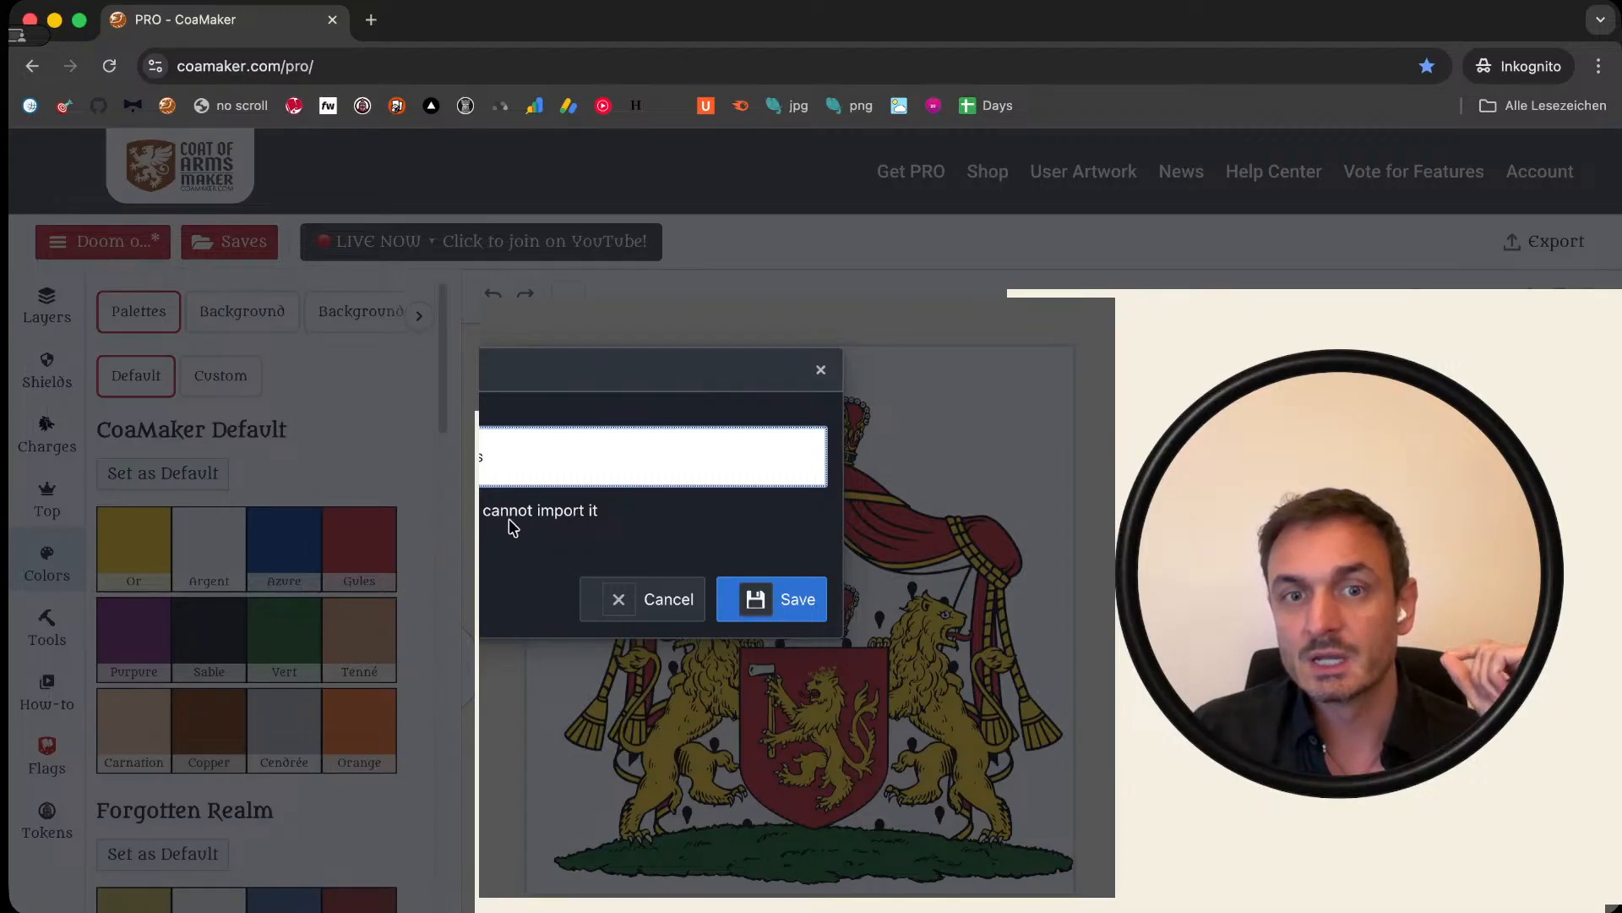
{"action": "left_click", "coordinate": [769, 602]}
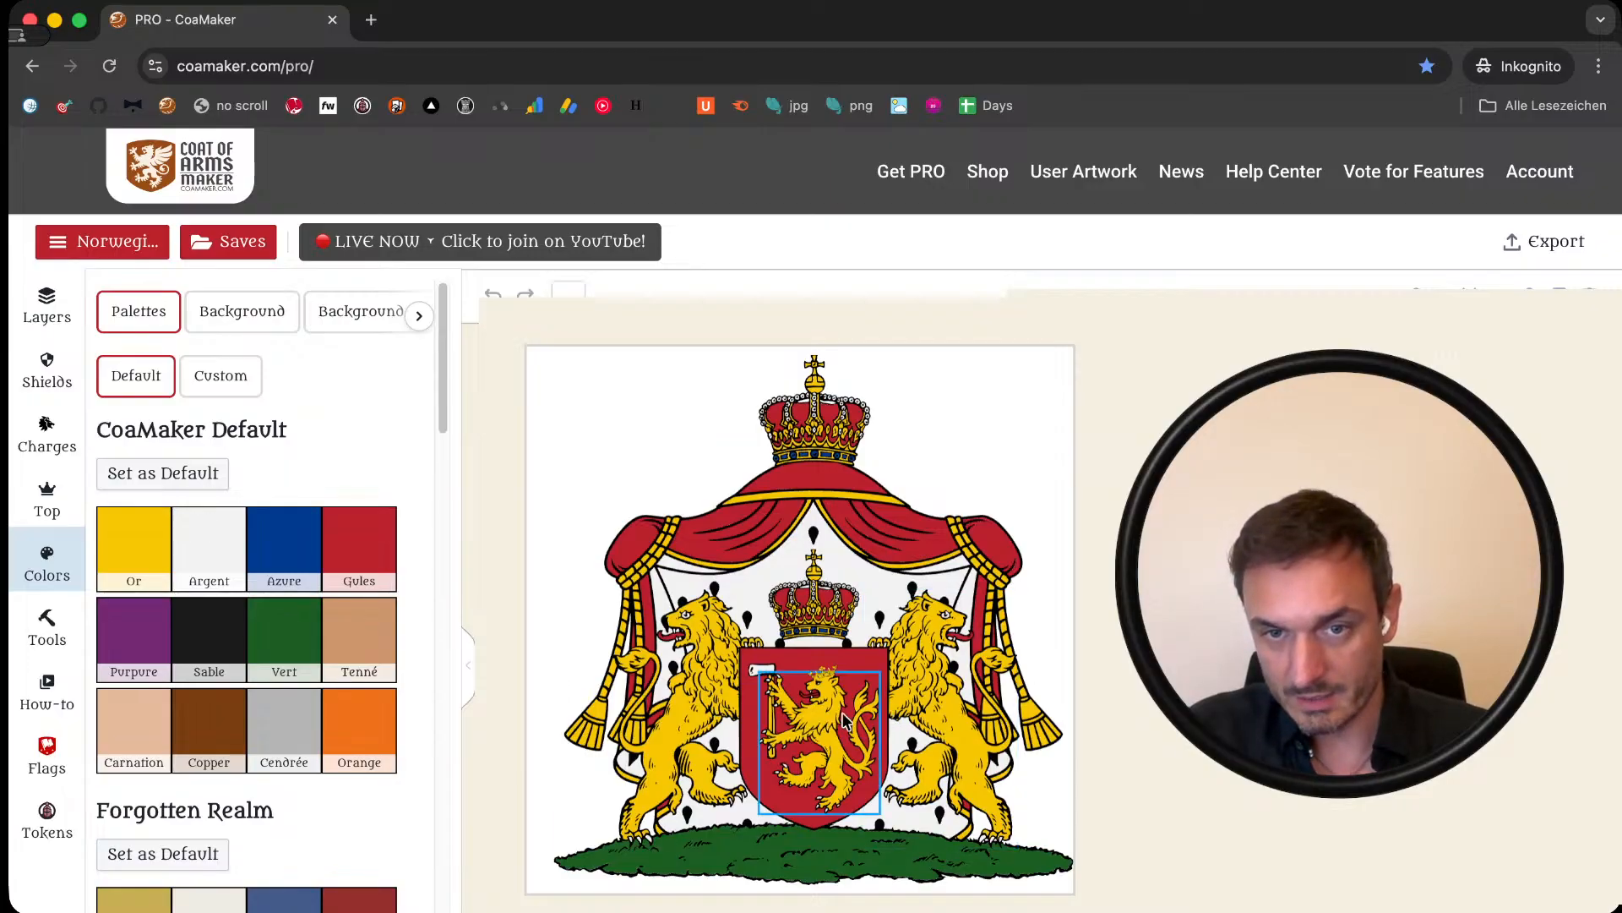
Step: Delete both golden lion supporters beside the shield
{"action": "left_click", "coordinate": [934, 686]}
{"action": "key", "text": "Delete"}
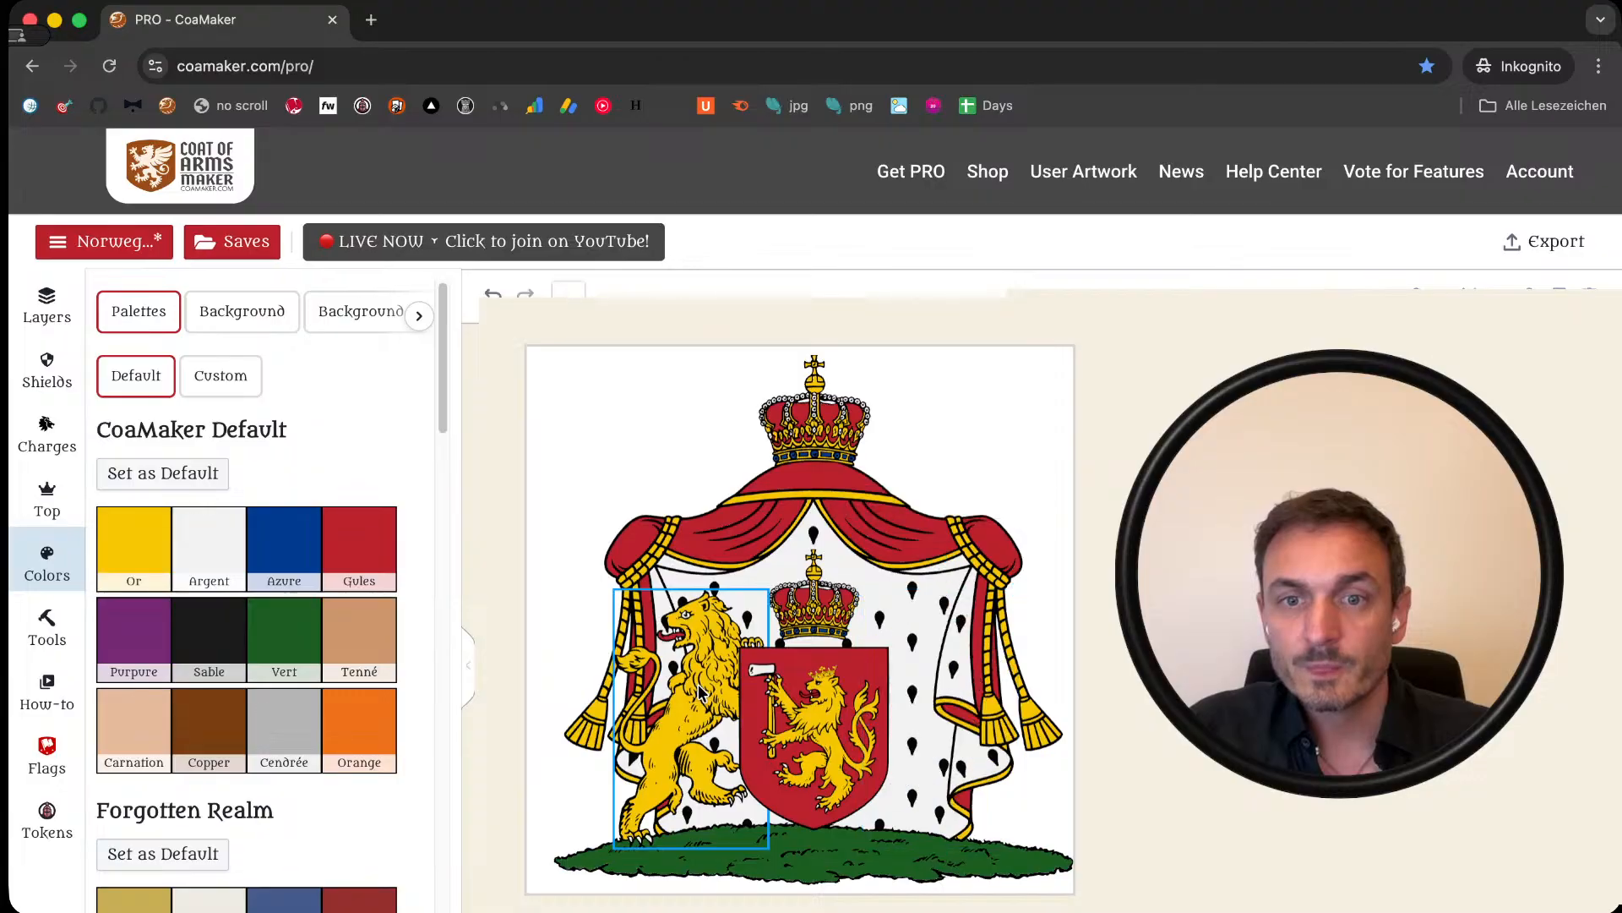
{"action": "left_click", "coordinate": [698, 688]}
{"action": "key", "text": "Delete"}
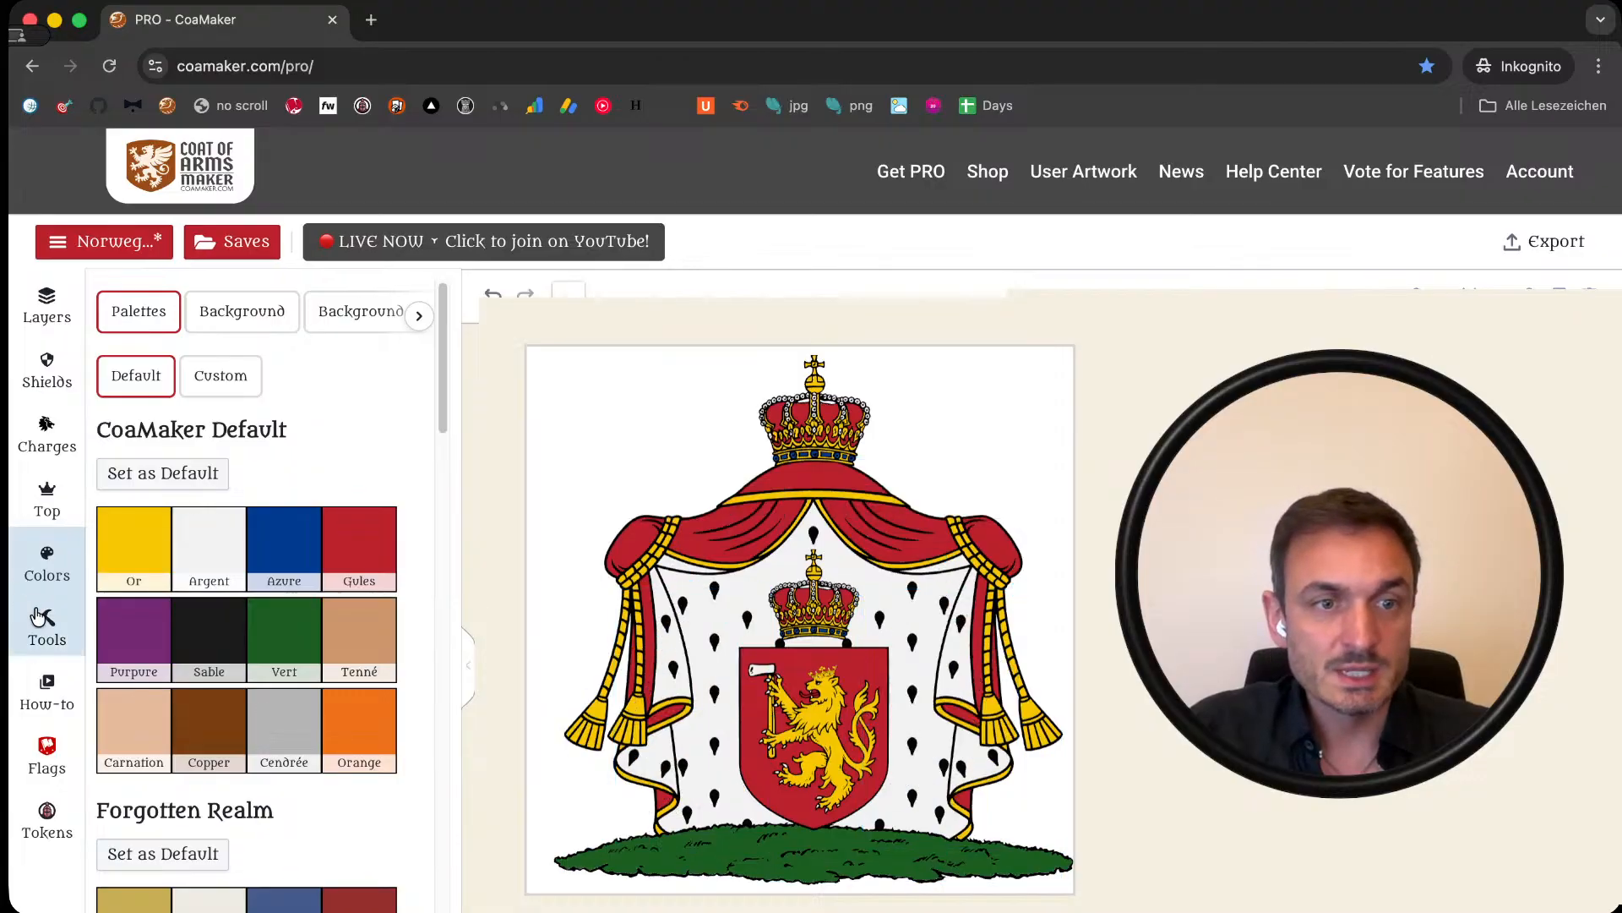
Step: Add the rearing brown moose with golden antlers from the supporters as the left-hand supporter, facing the shield
{"action": "left_click", "coordinate": [41, 517]}
{"action": "left_click", "coordinate": [284, 404]}
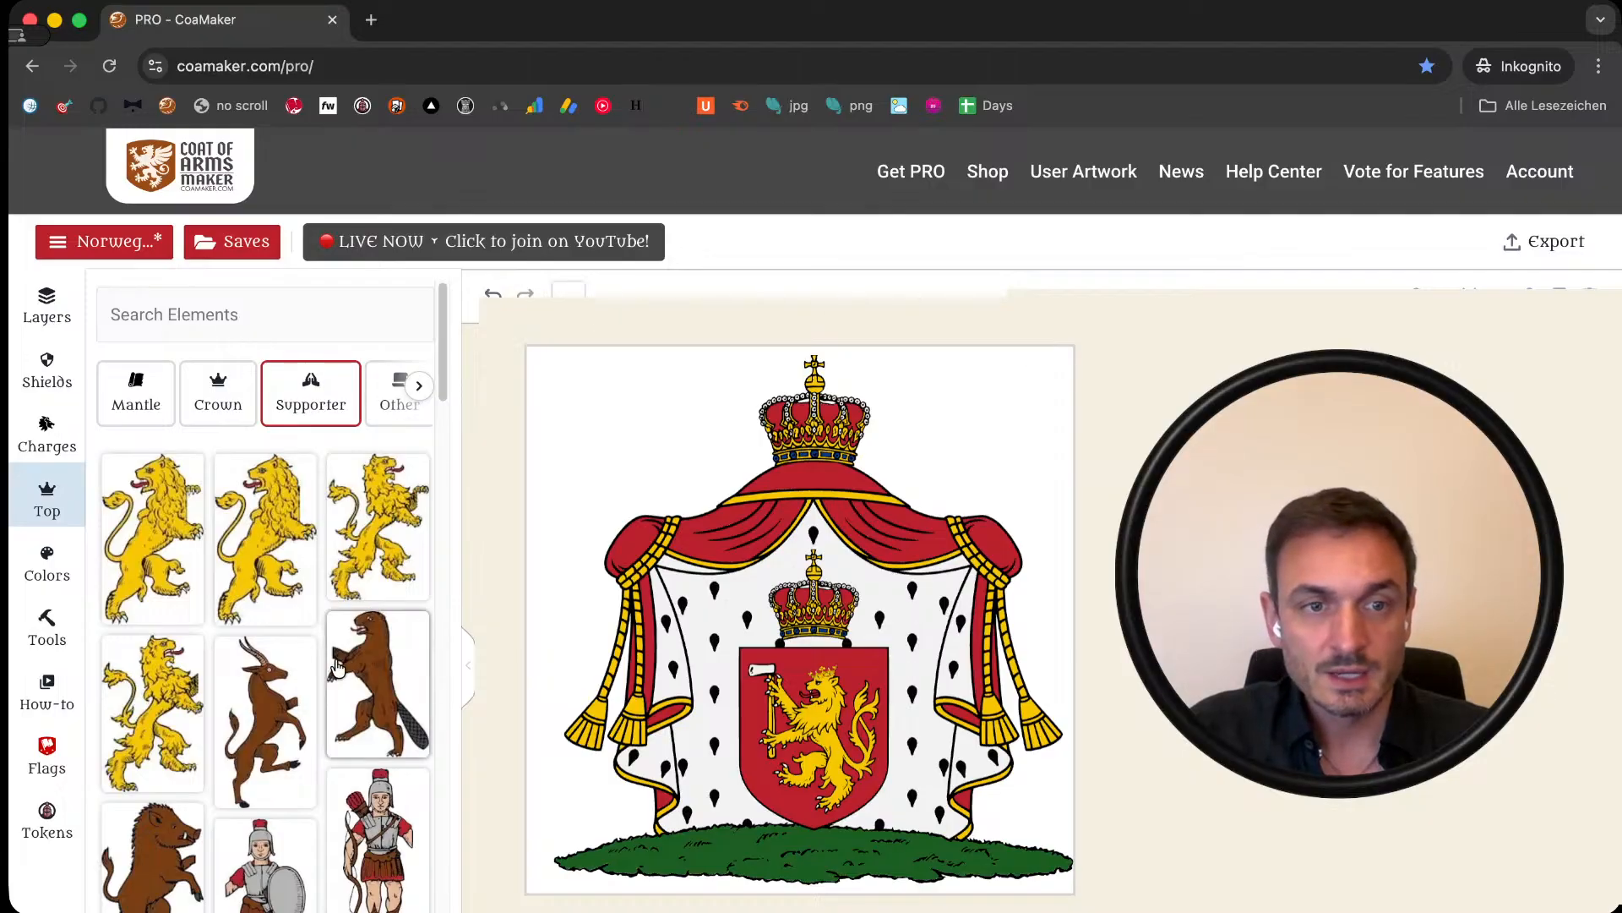
{"action": "scroll", "coordinate": [262, 615], "scroll_direction": "down", "scroll_amount": 1}
{"action": "scroll", "coordinate": [264, 615], "scroll_direction": "down", "scroll_amount": 3}
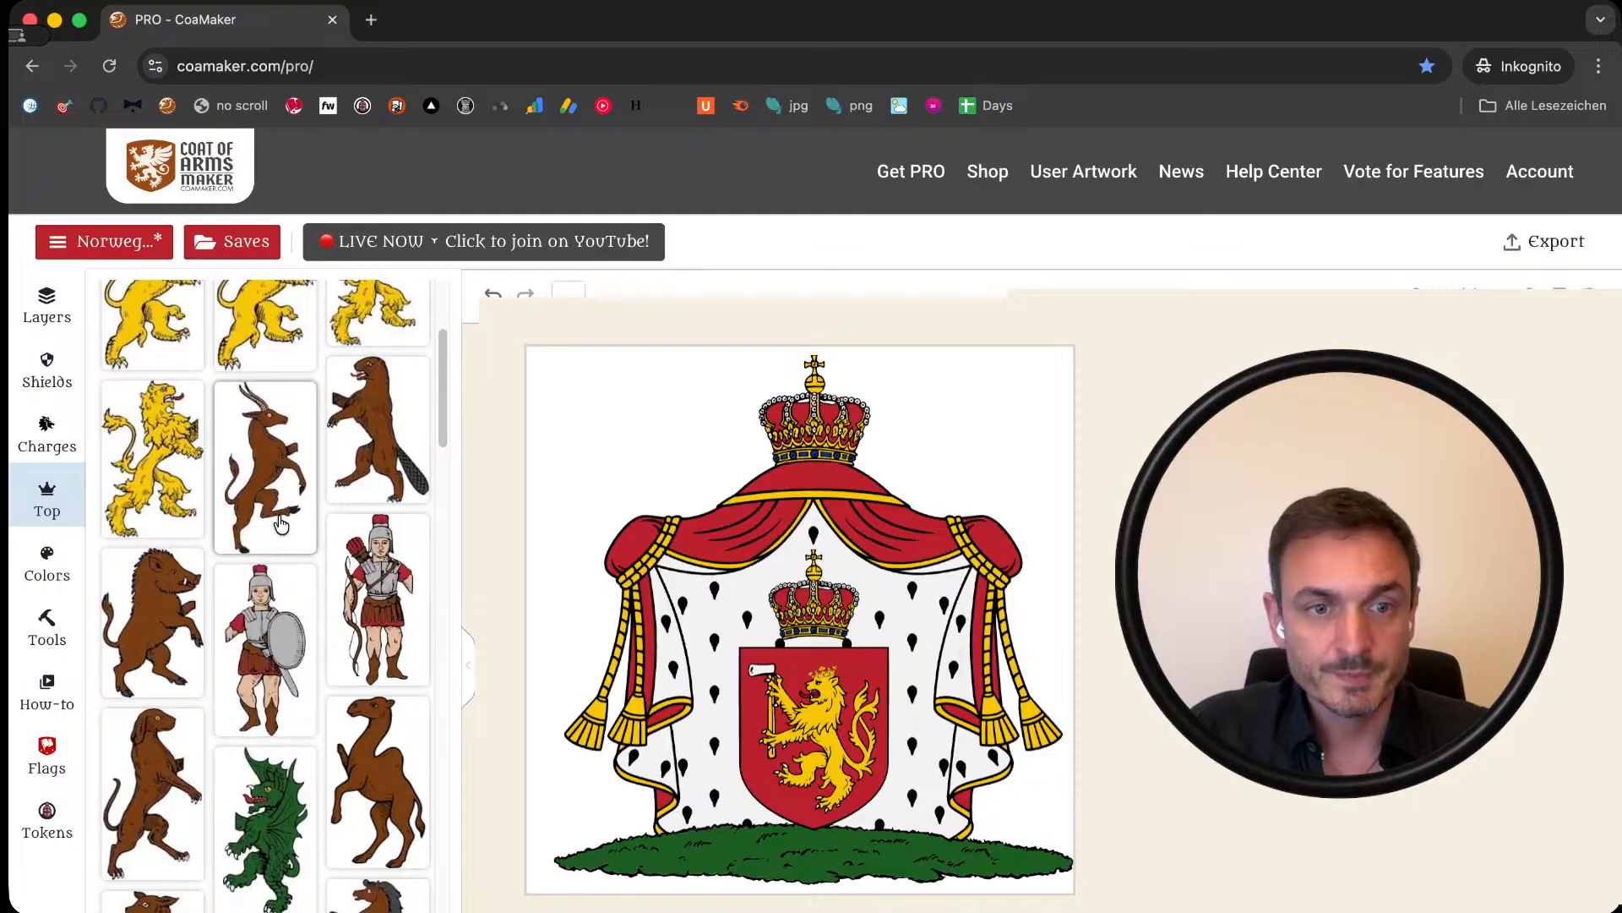
{"action": "scroll", "coordinate": [284, 663], "scroll_direction": "down", "scroll_amount": 3}
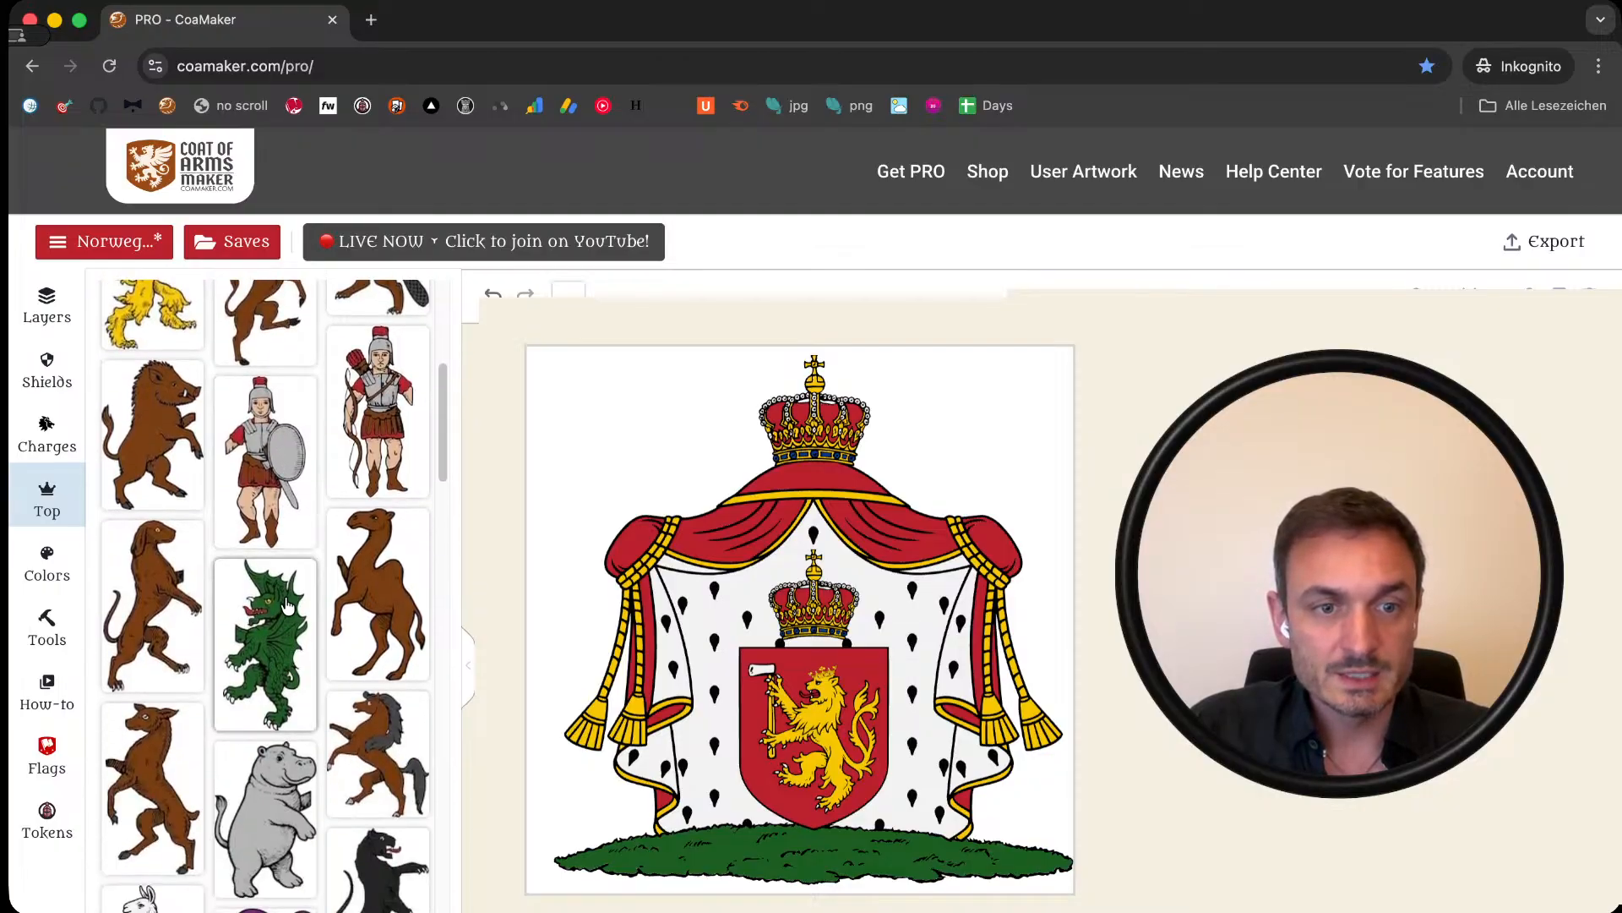
{"action": "scroll", "coordinate": [284, 662], "scroll_direction": "down", "scroll_amount": 3}
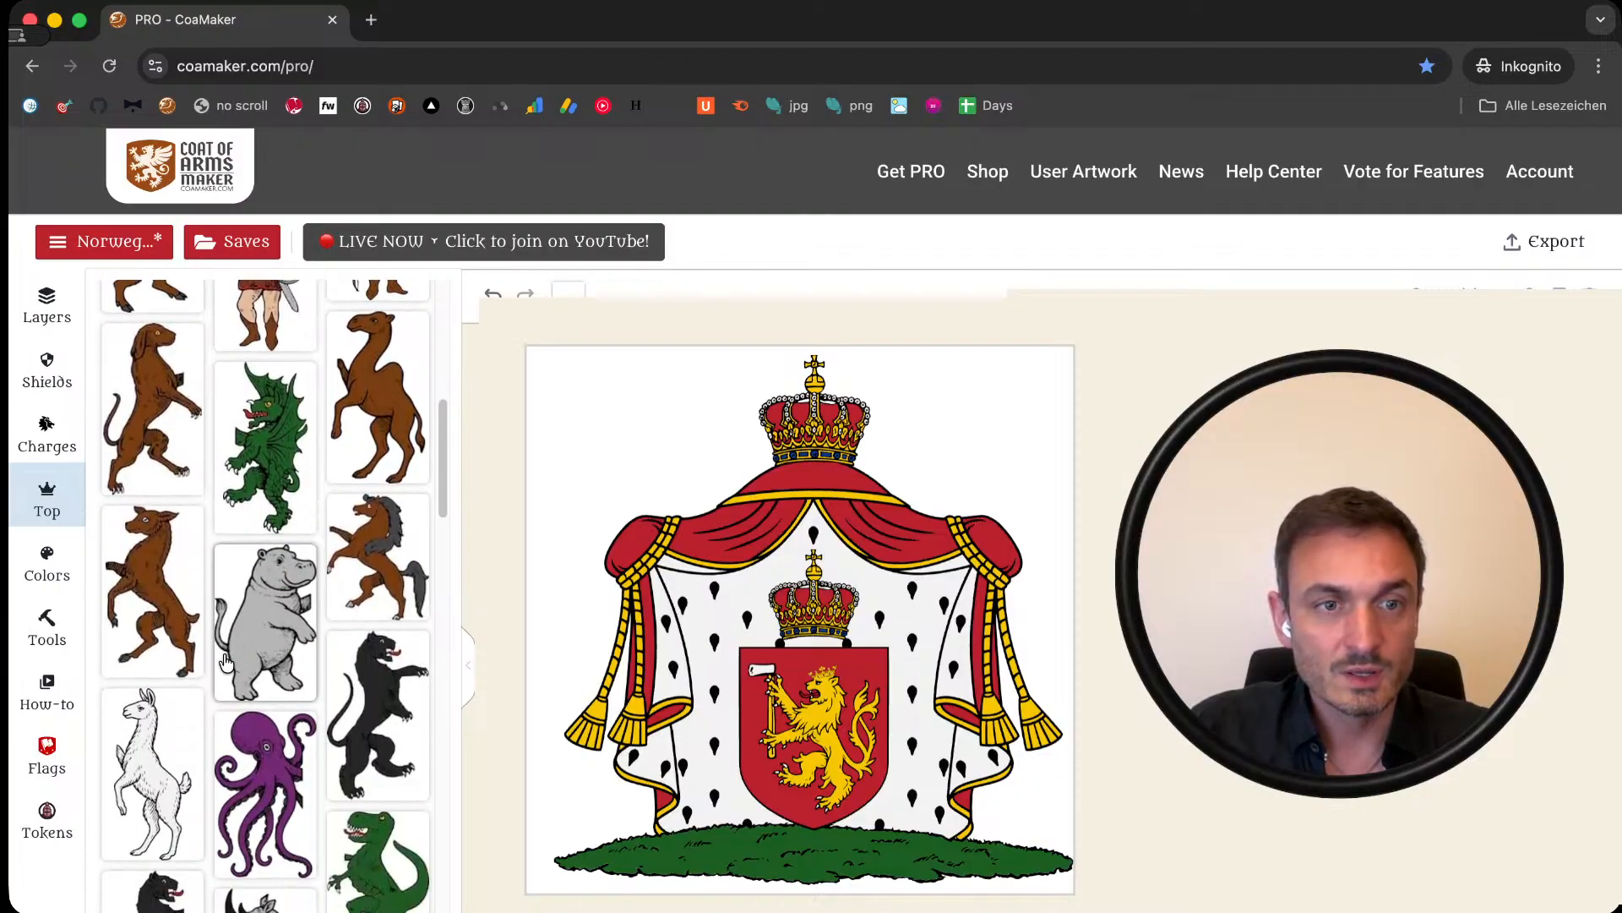
{"action": "scroll", "coordinate": [225, 658], "scroll_direction": "down", "scroll_amount": 3}
{"action": "scroll", "coordinate": [227, 621], "scroll_direction": "down", "scroll_amount": 5}
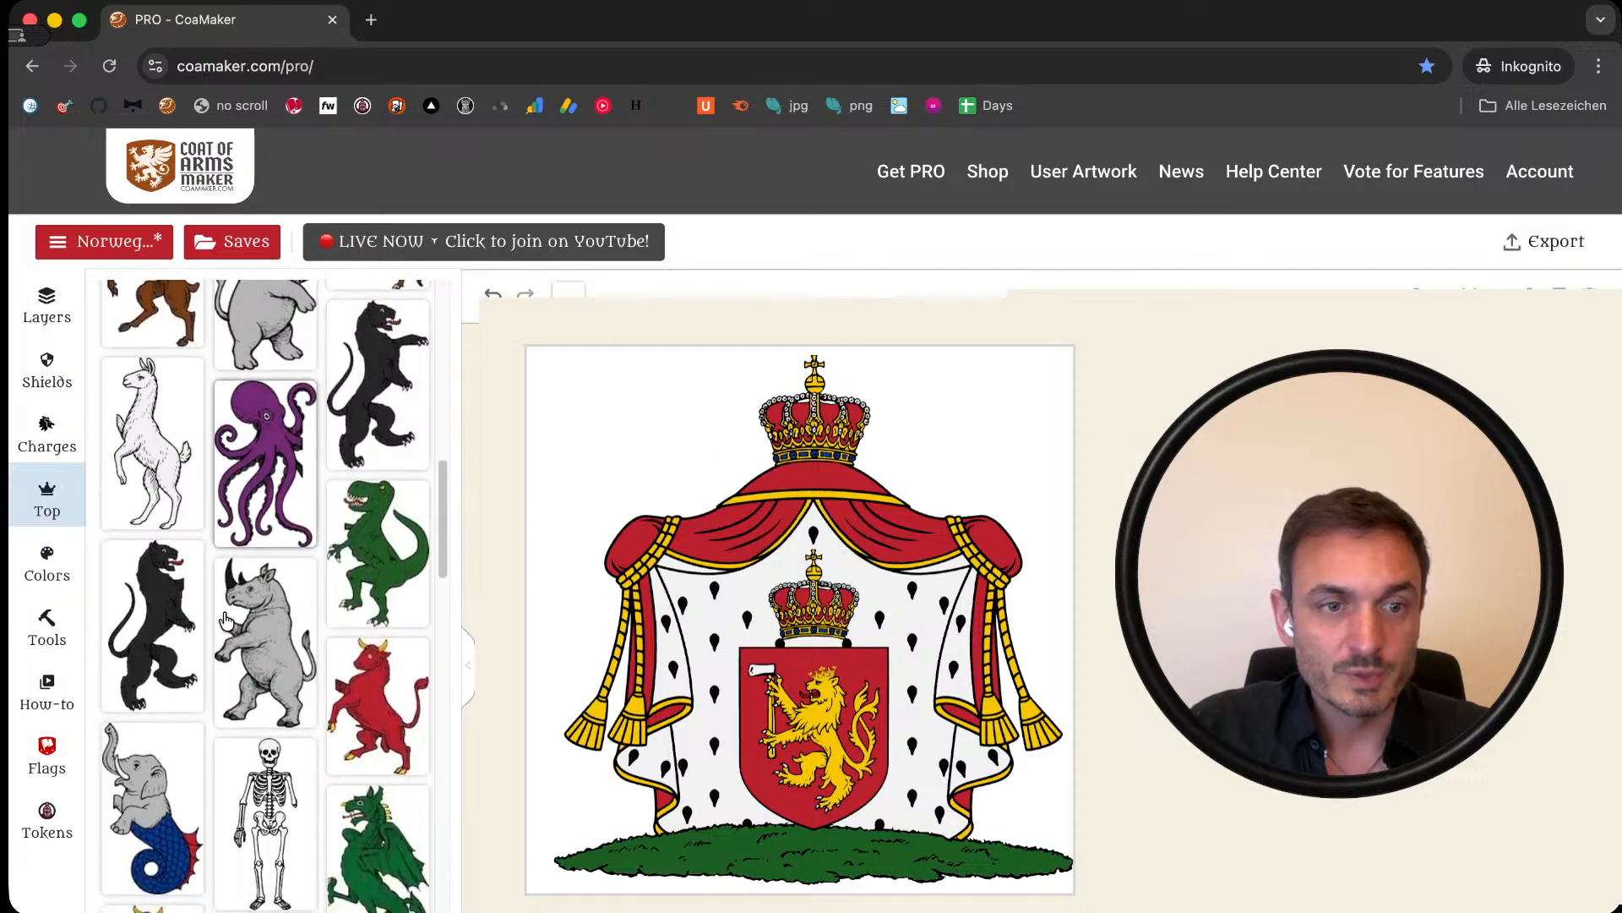
{"action": "scroll", "coordinate": [271, 590], "scroll_direction": "down", "scroll_amount": 3}
{"action": "scroll", "coordinate": [271, 590], "scroll_direction": "down", "scroll_amount": 3}
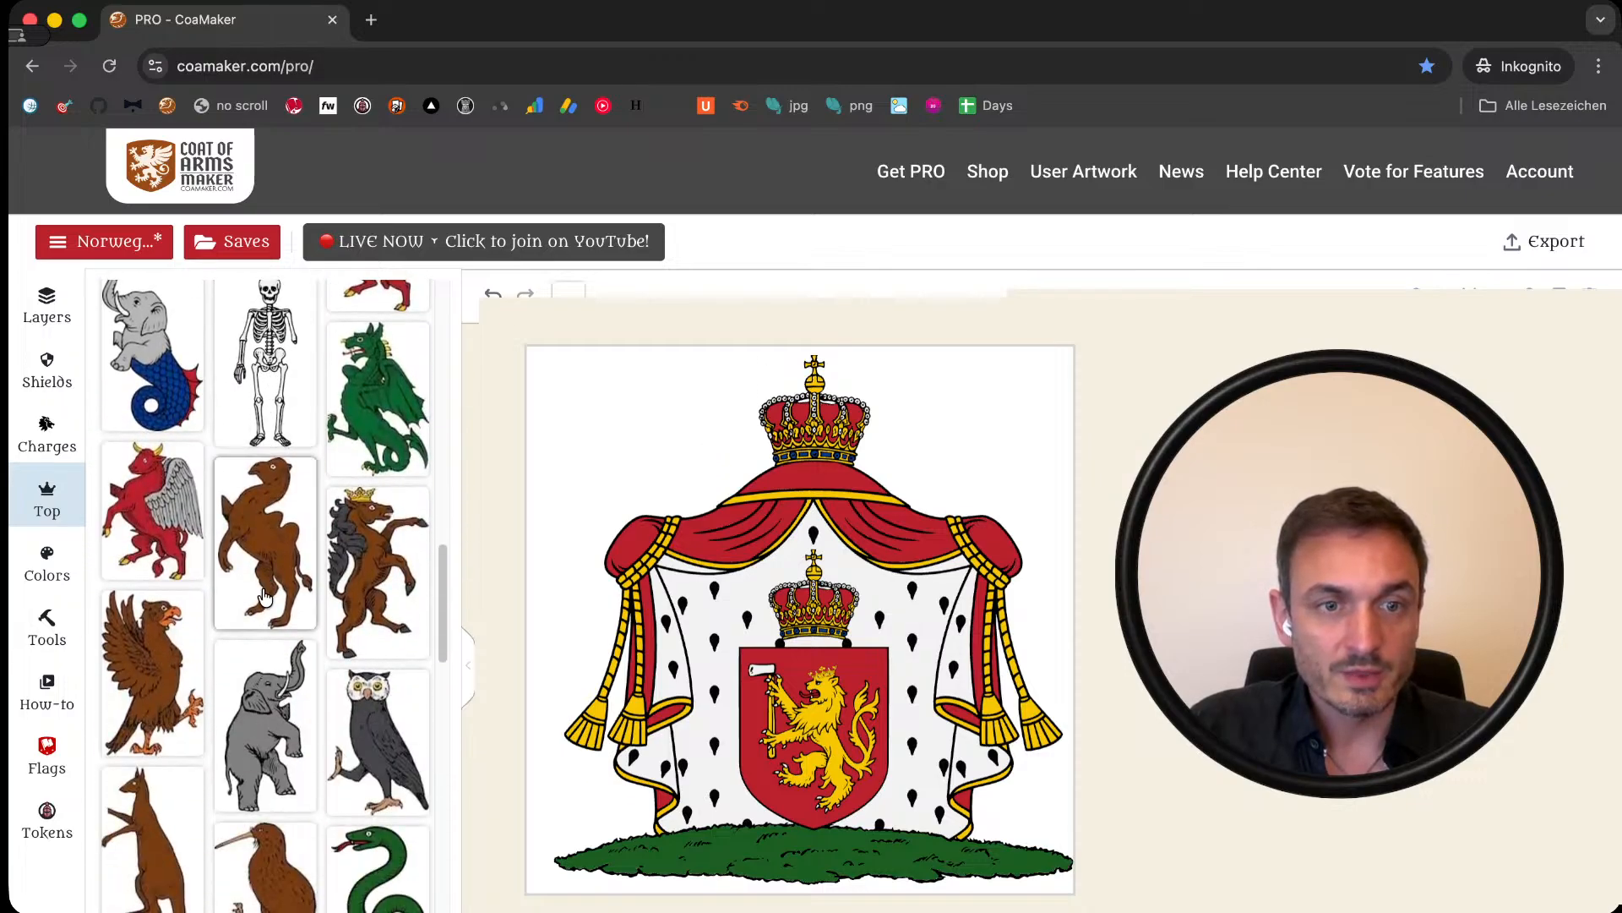
{"action": "scroll", "coordinate": [319, 670], "scroll_direction": "down", "scroll_amount": 5}
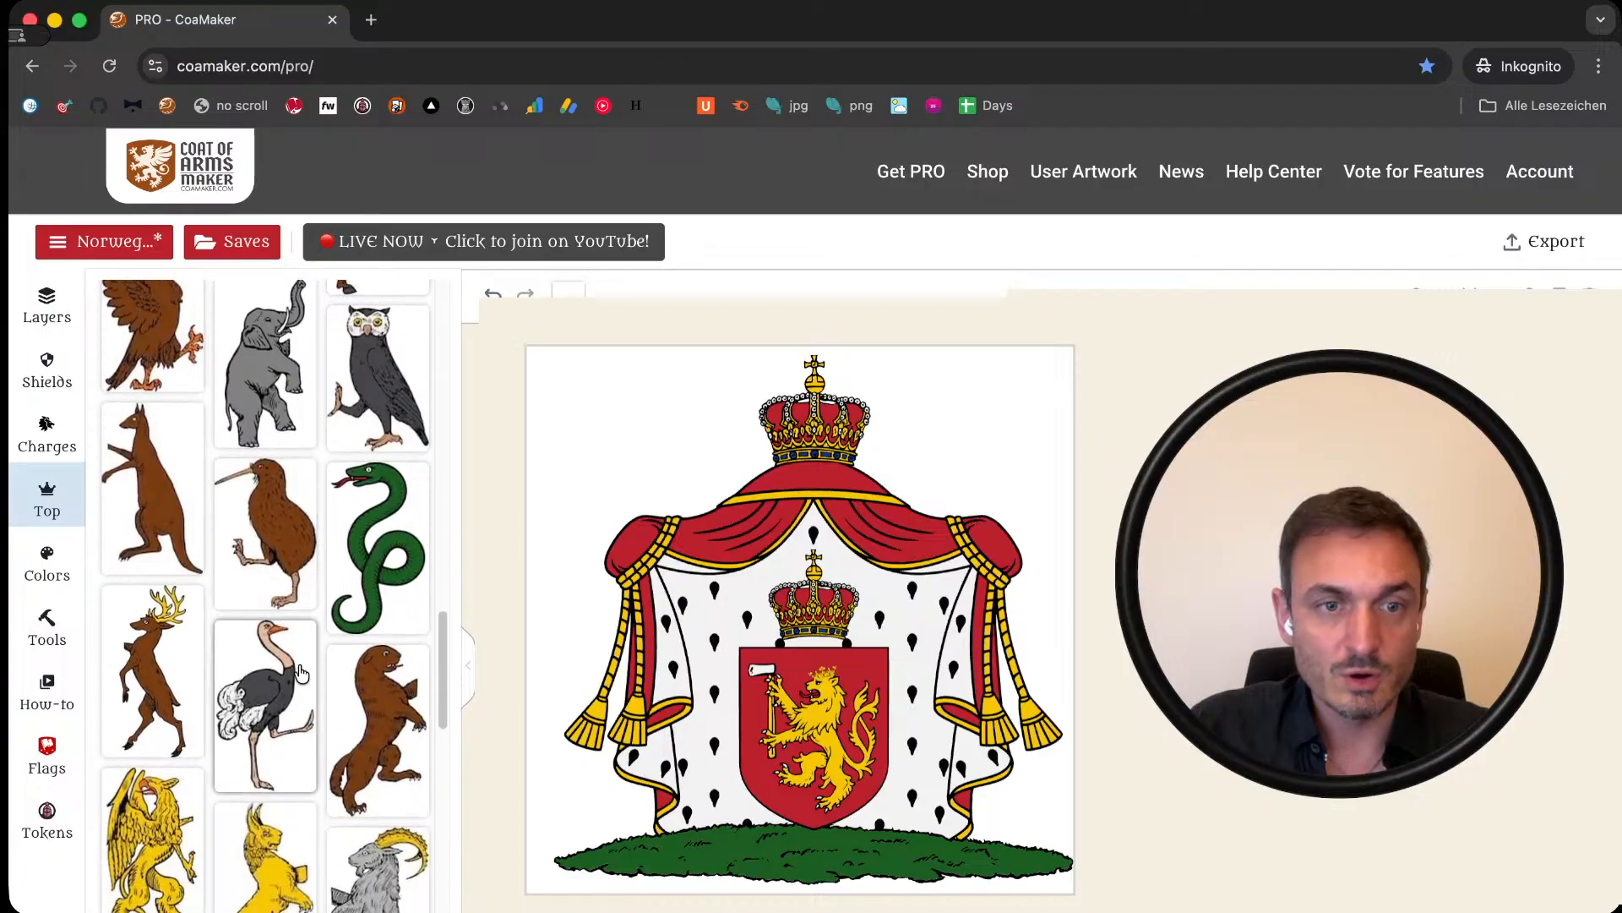
{"action": "scroll", "coordinate": [296, 591], "scroll_direction": "down", "scroll_amount": 3}
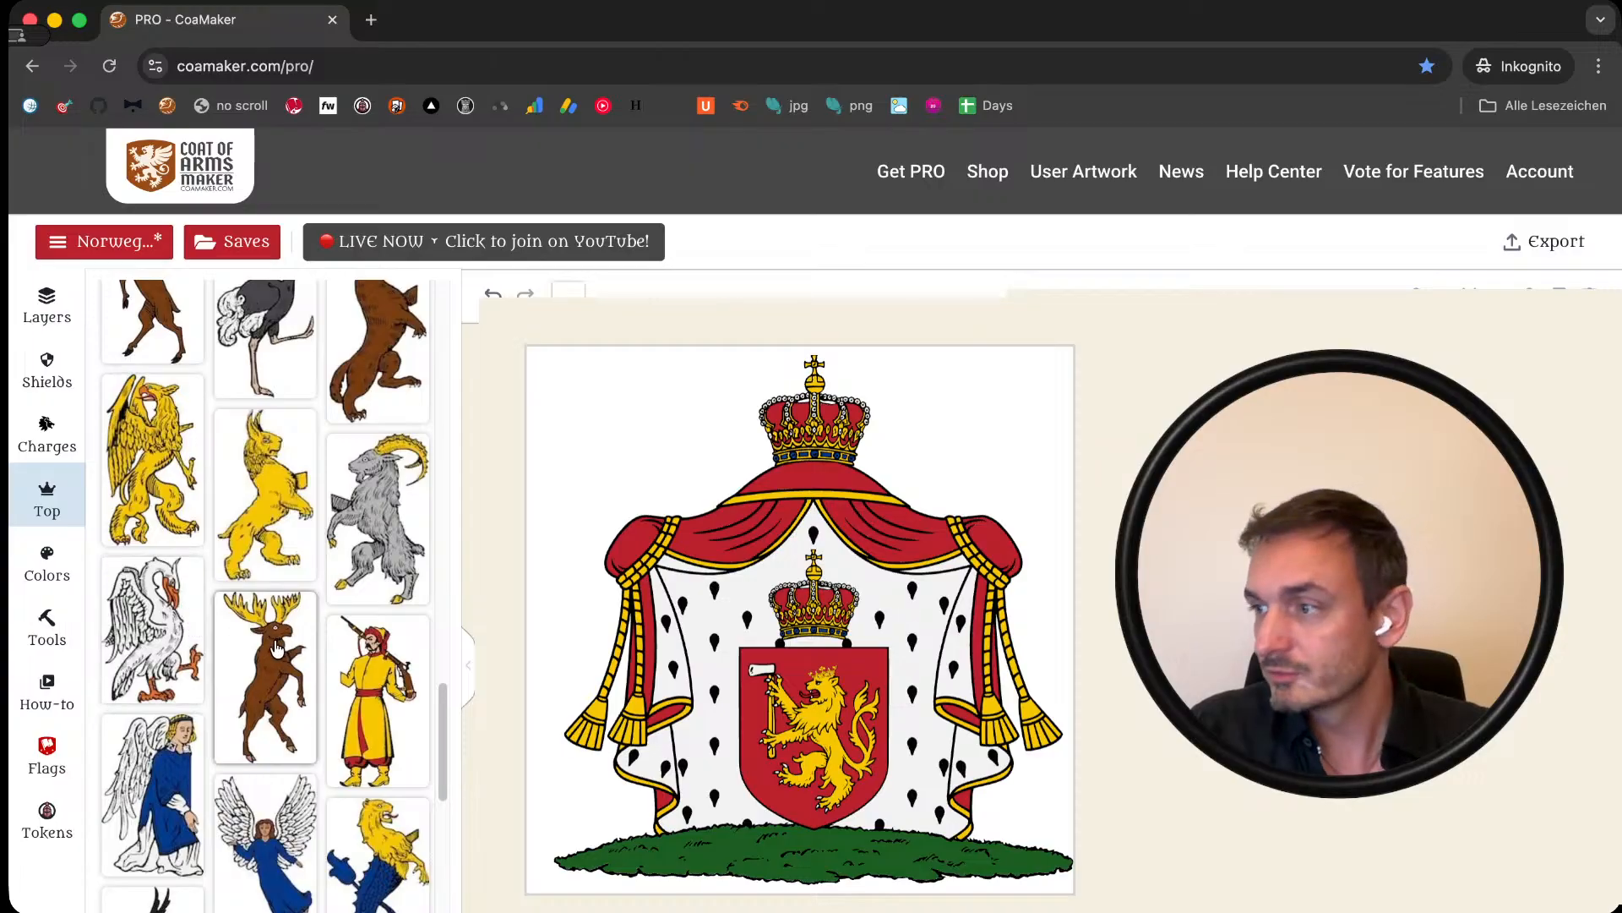
{"action": "left_click", "coordinate": [277, 647]}
{"action": "left_click_drag", "start_coordinate": [794, 642], "coordinate": [688, 687]}
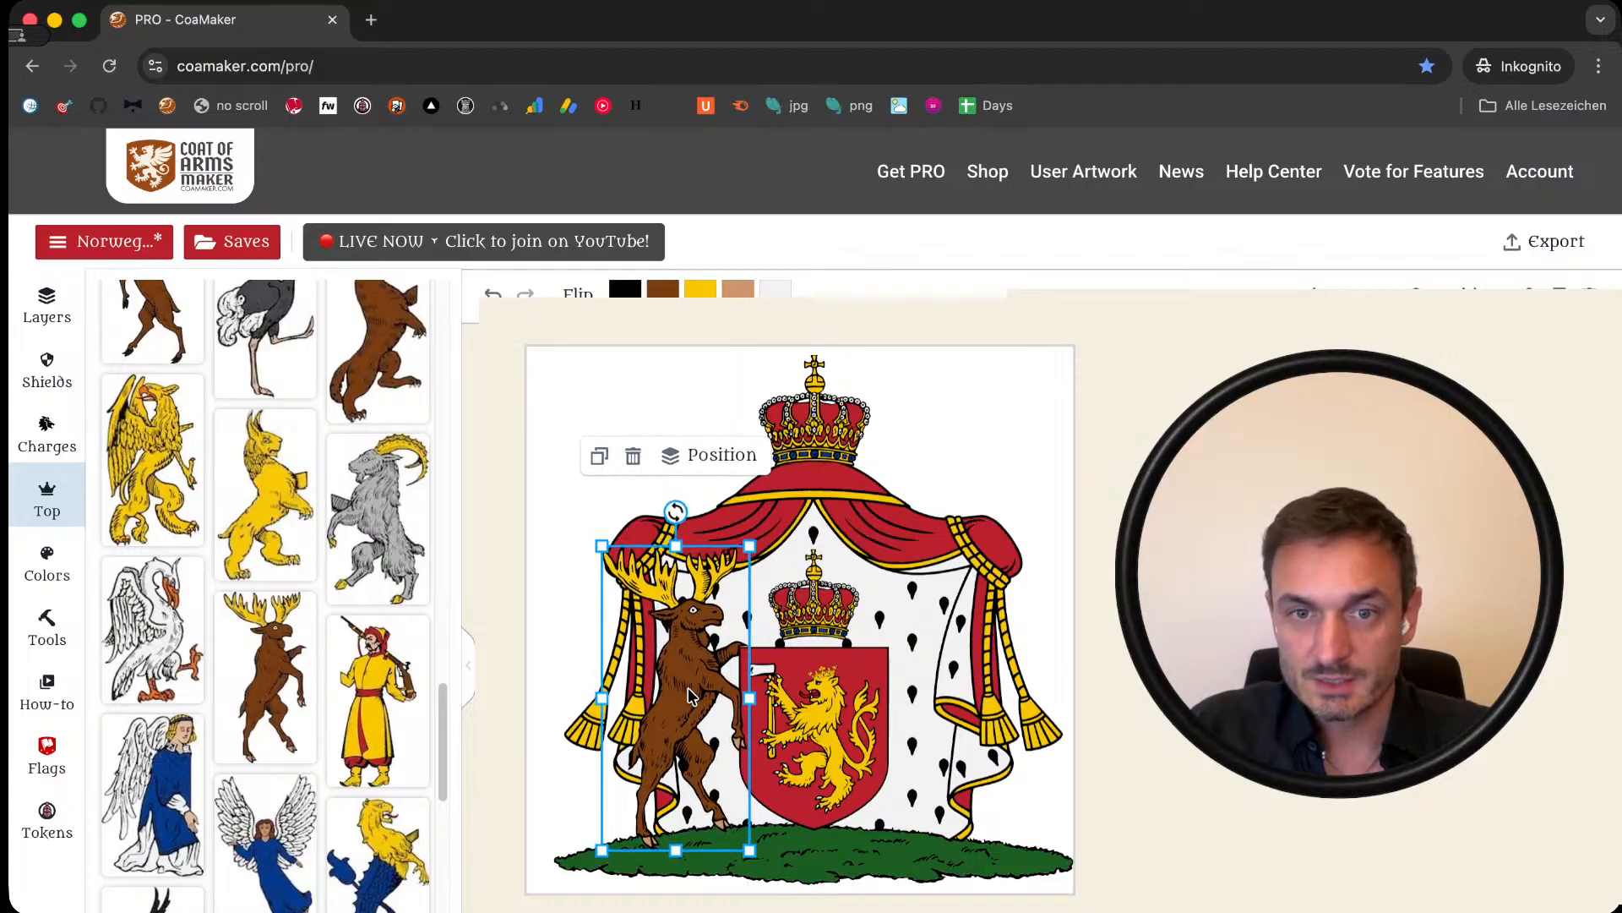
Step: Recolour the moose's golden antlers, trying copper brown and settling on a darker brown
{"action": "left_click", "coordinate": [699, 290]}
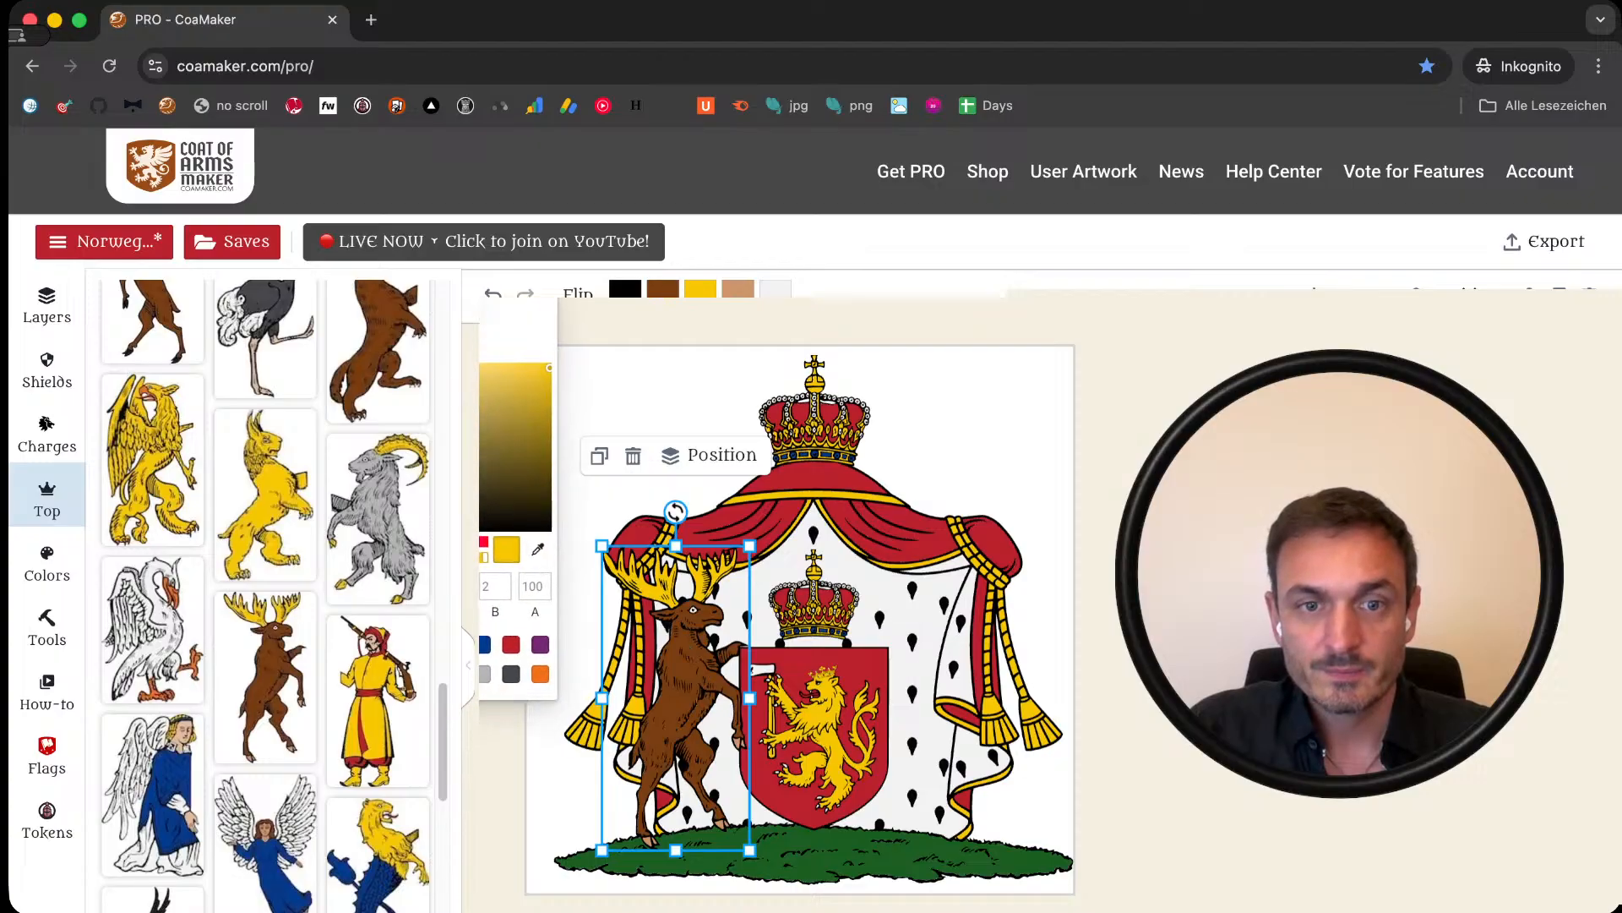
{"action": "left_click", "coordinate": [455, 674]}
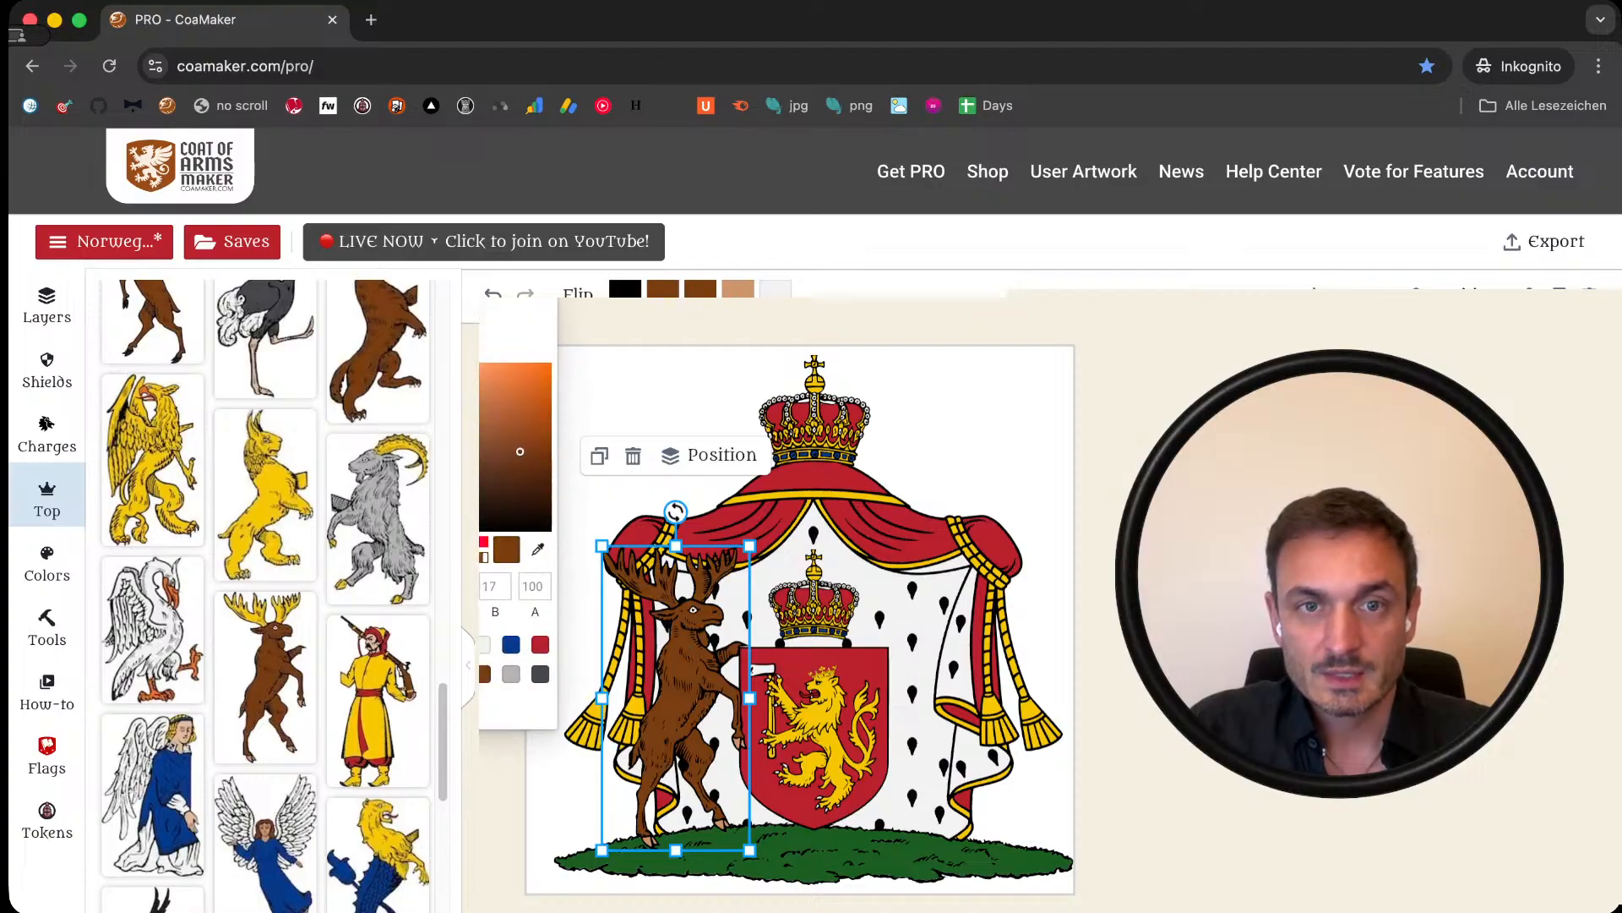
{"action": "left_click", "coordinate": [482, 487]}
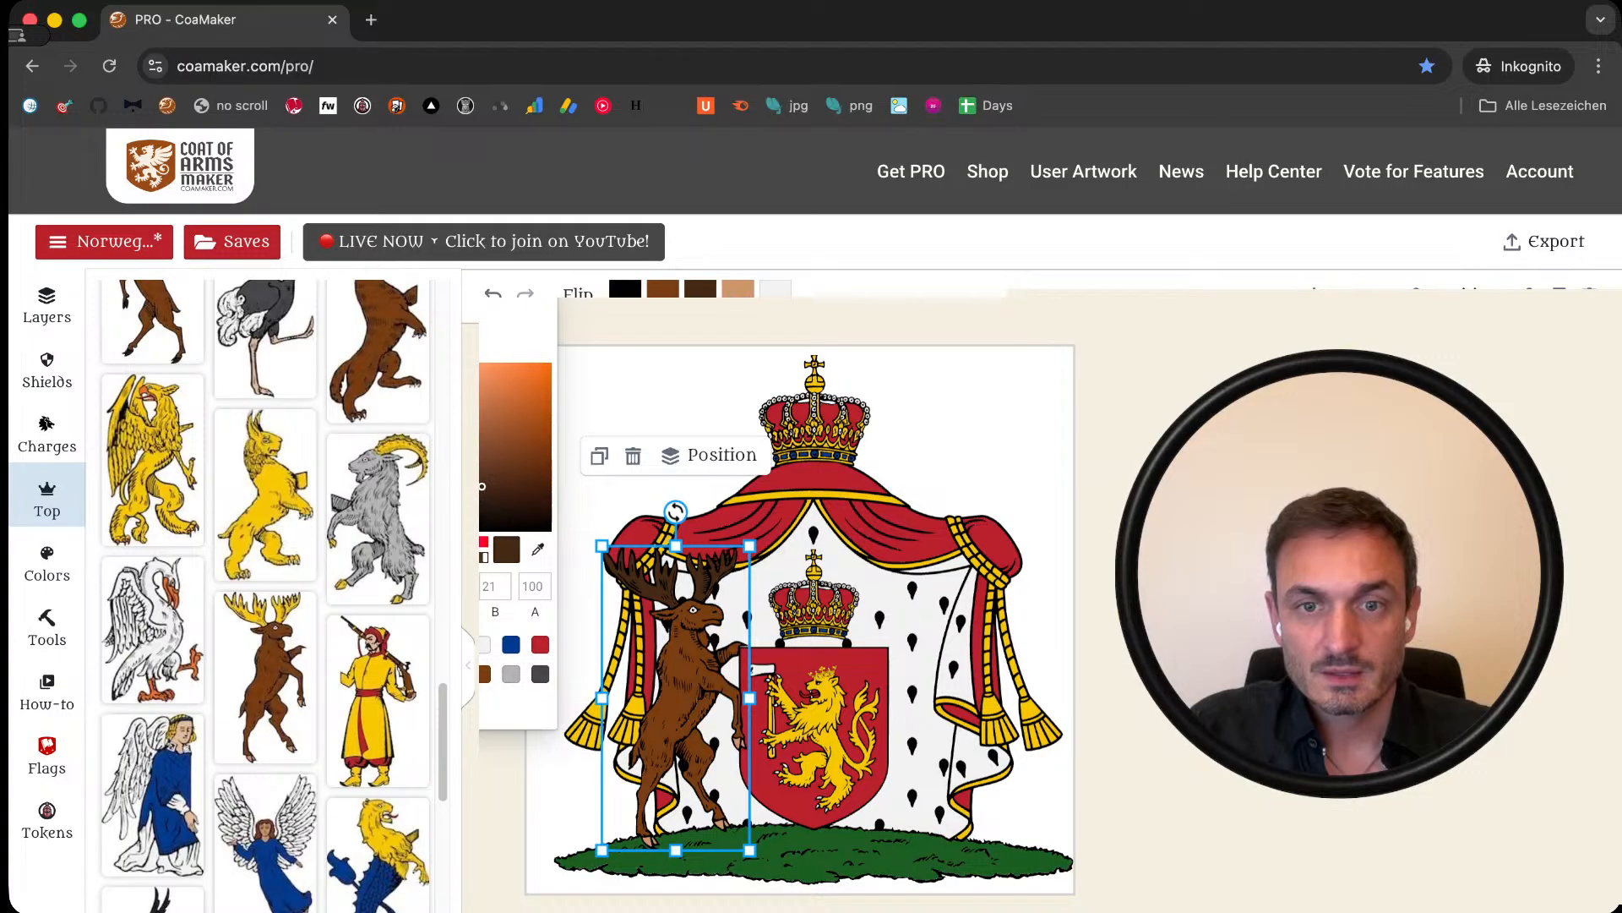
Step: Change the moose's tan colour to a dark brown with green 41 and blue 21
{"action": "left_click", "coordinate": [738, 290]}
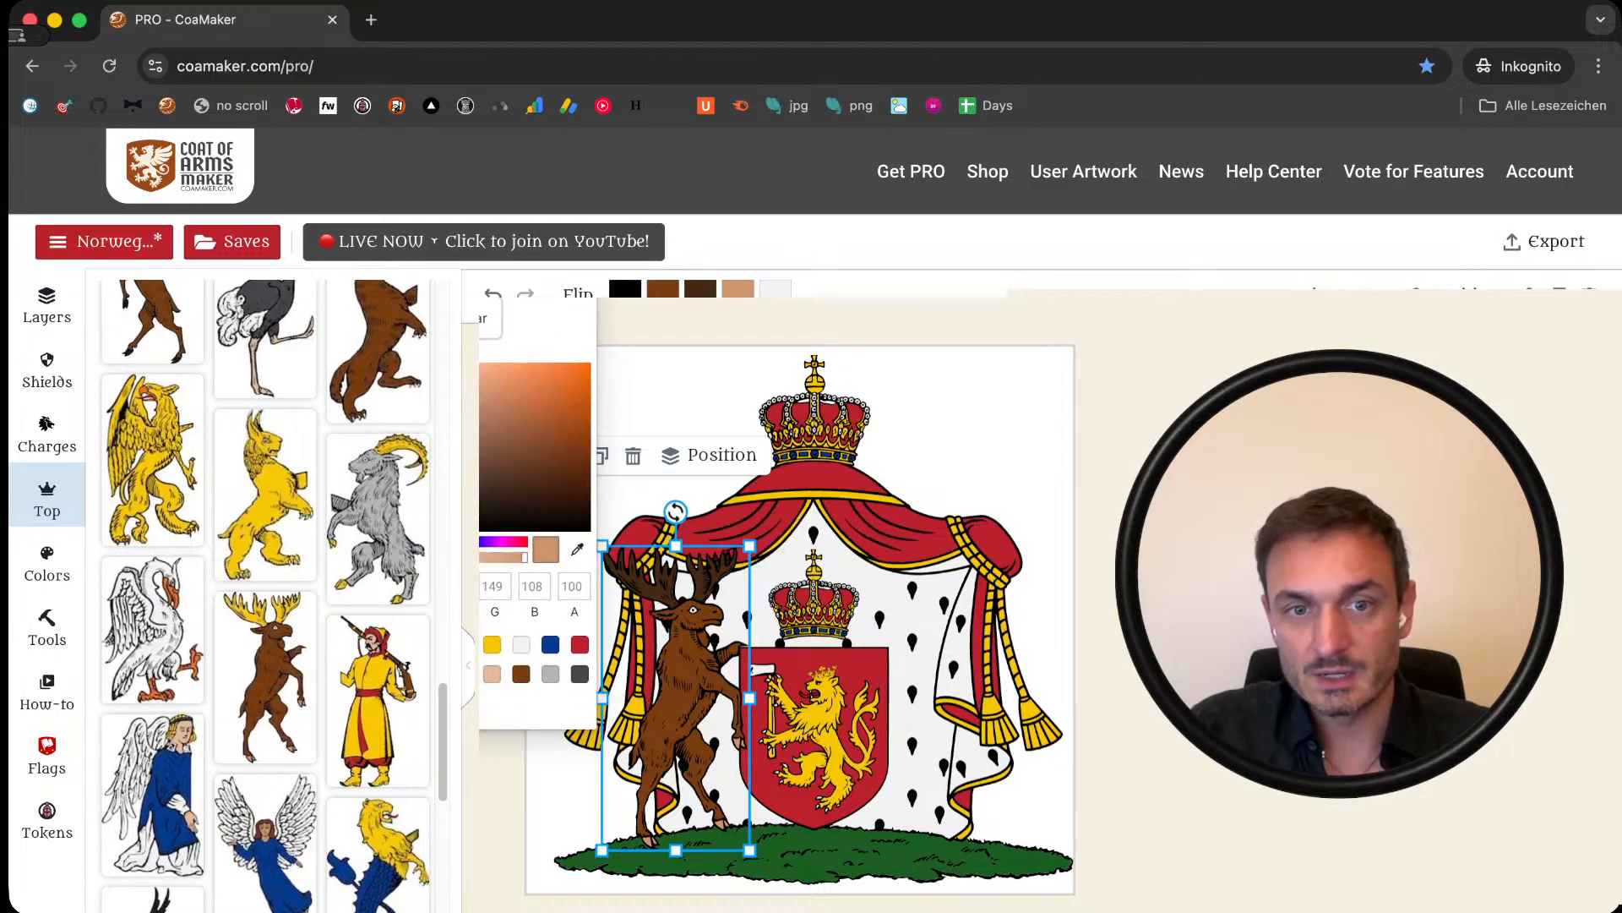
{"action": "left_click", "coordinate": [719, 693]}
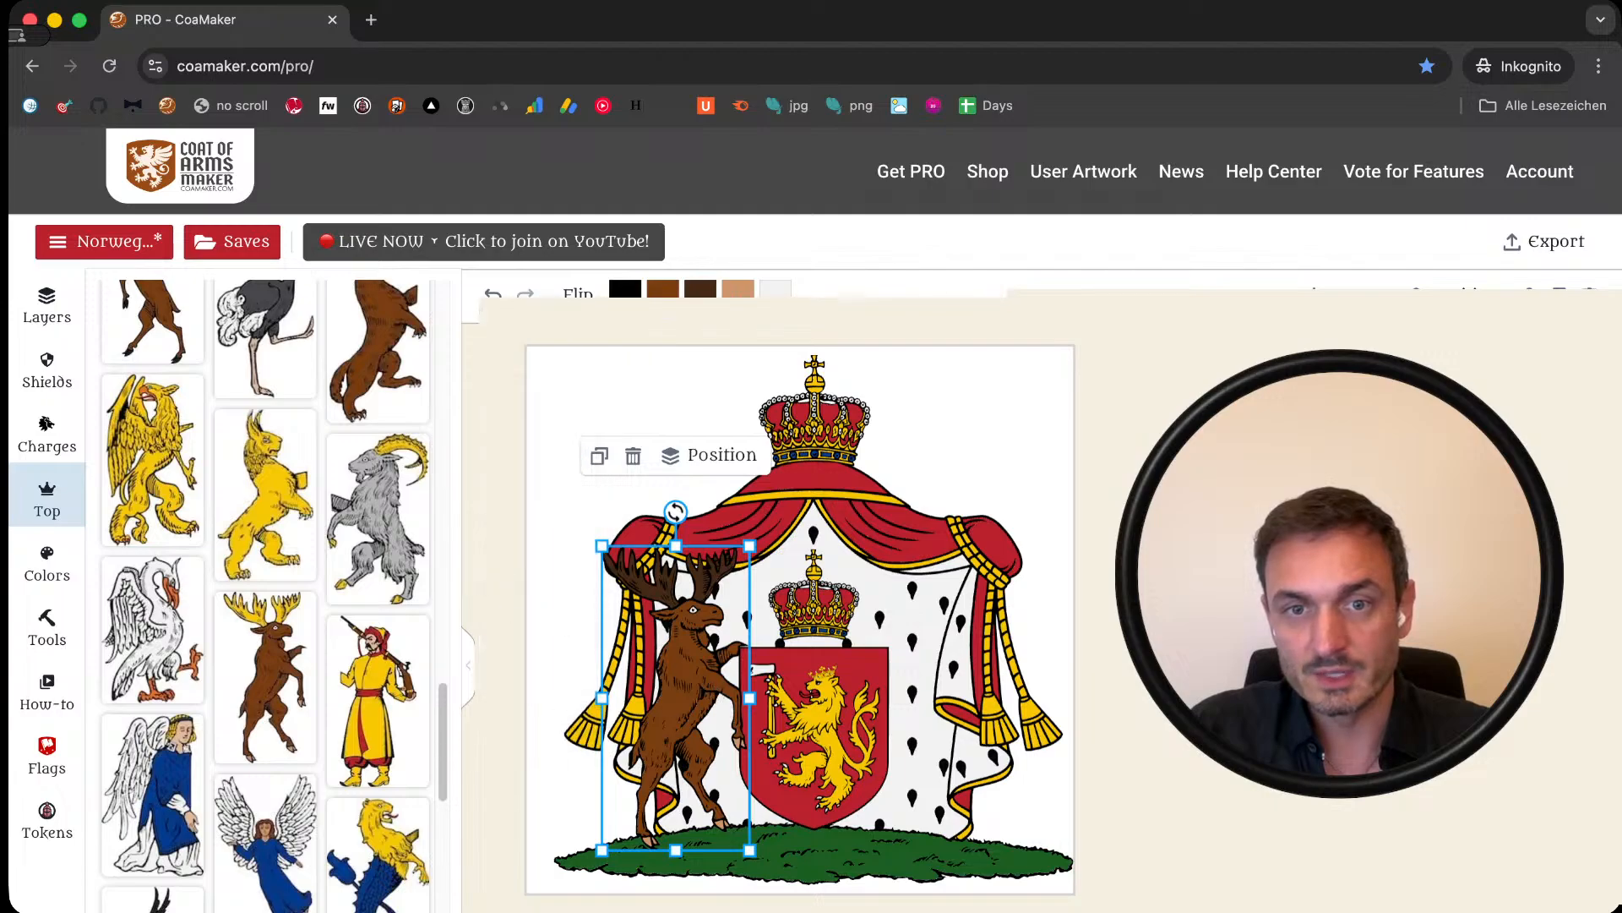
{"action": "left_click", "coordinate": [738, 289]}
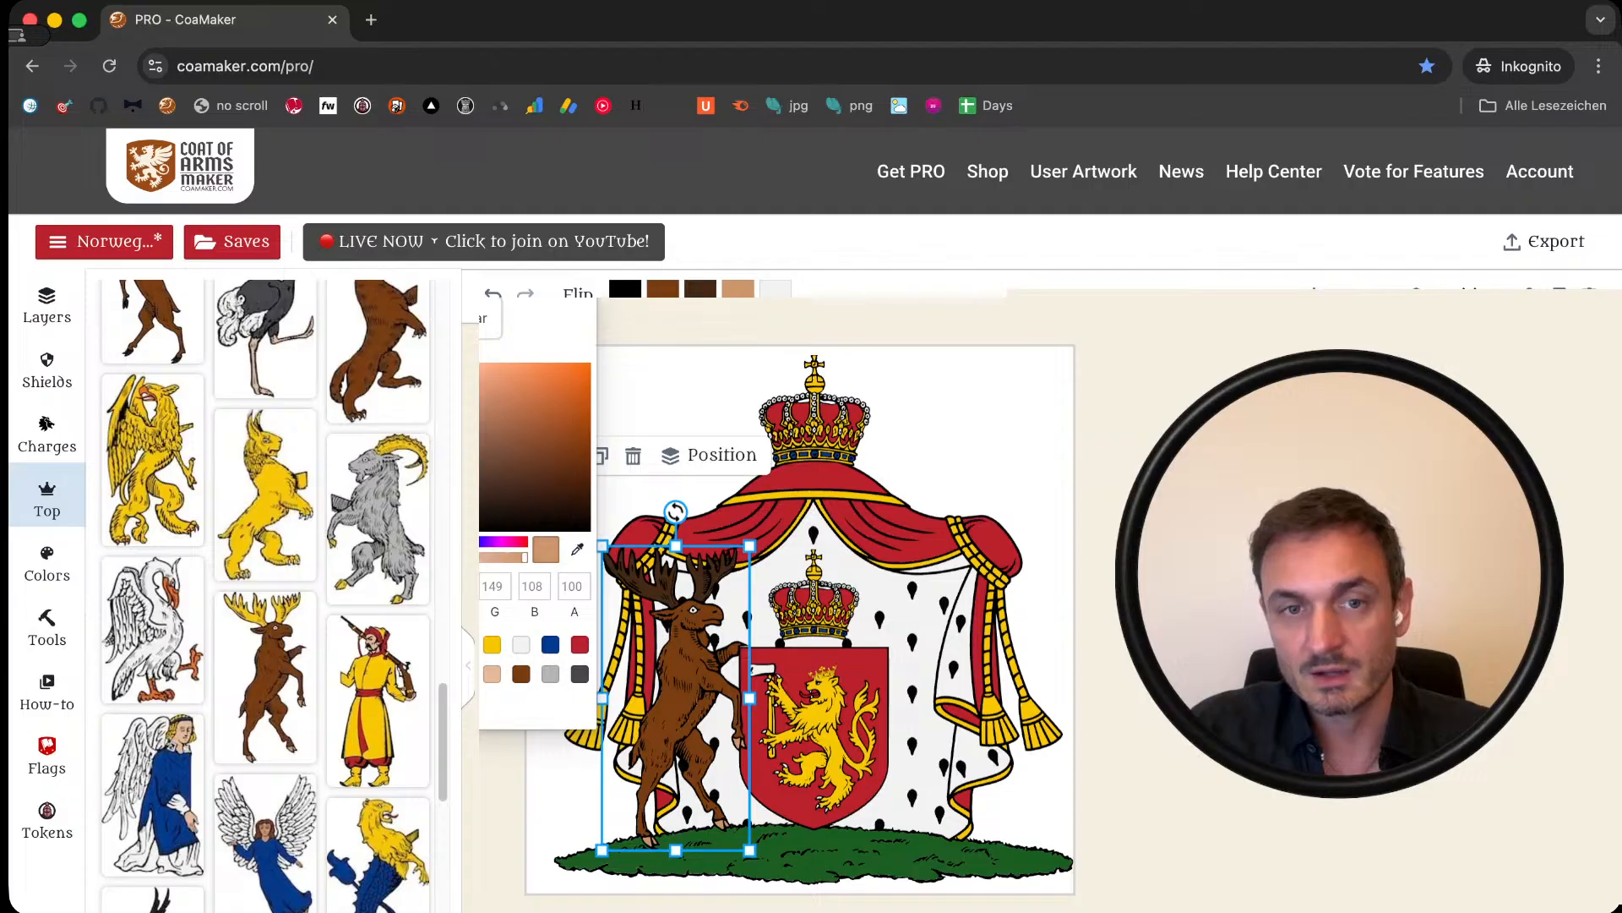
{"action": "left_click", "coordinate": [522, 485]}
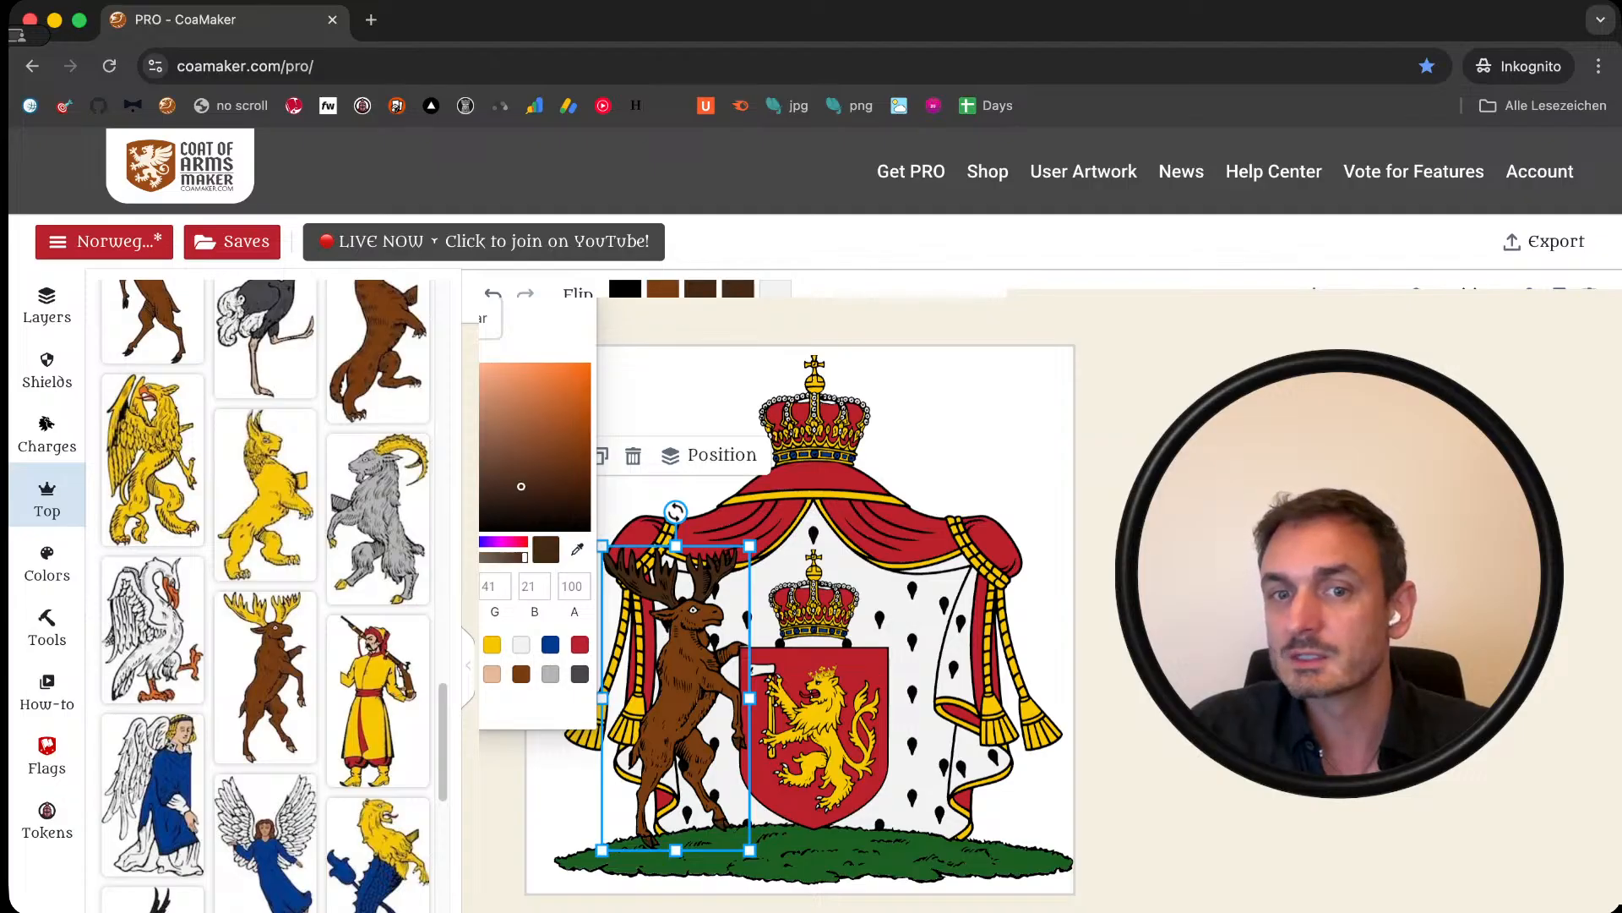
{"action": "left_click", "coordinate": [545, 720]}
{"action": "left_click", "coordinate": [491, 686]}
{"action": "left_click", "coordinate": [681, 682]}
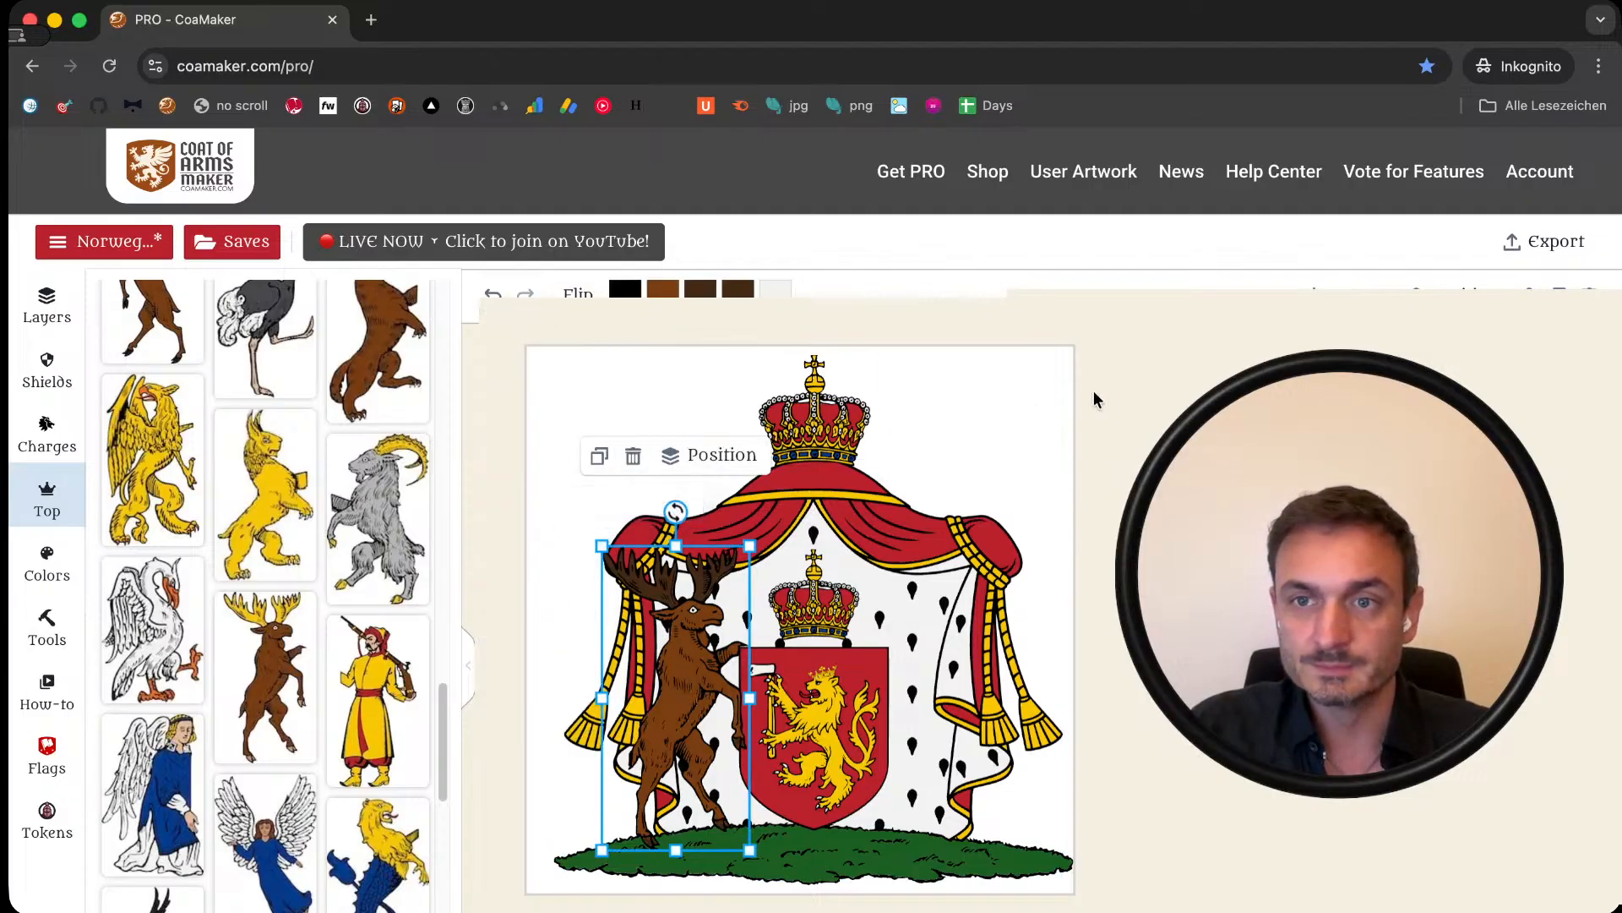
Step: Duplicate the moose, flip the copy and place it on the shield's other side as a mirrored supporter
{"action": "left_click", "coordinate": [1559, 289]}
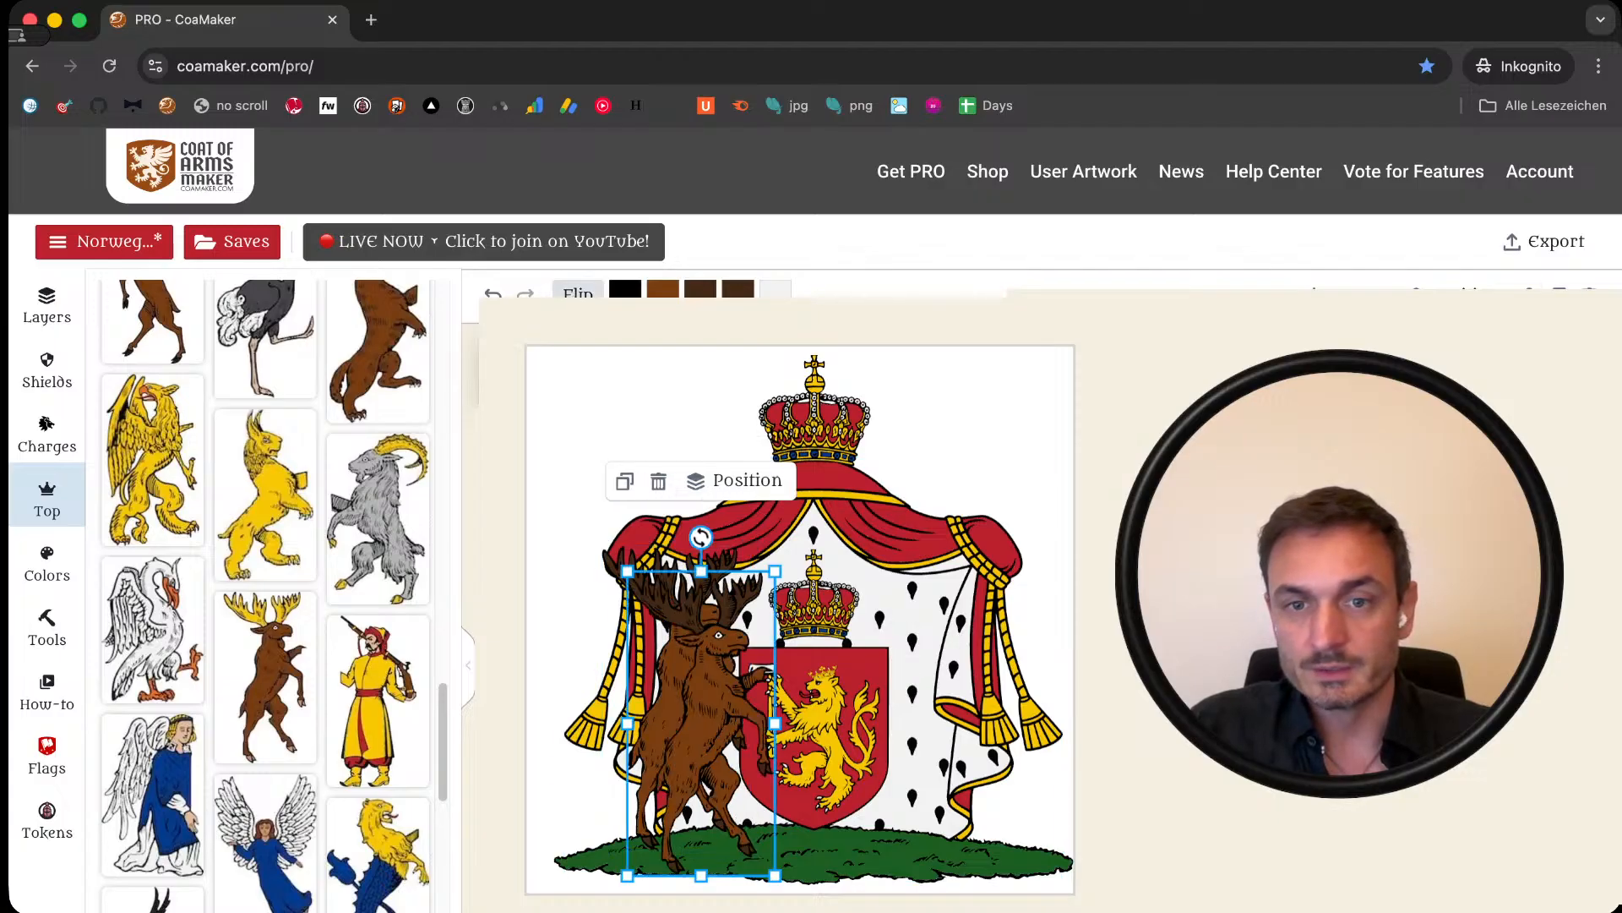
{"action": "left_click", "coordinate": [578, 292]}
{"action": "left_click_drag", "start_coordinate": [697, 754], "coordinate": [945, 725]}
{"action": "key", "text": "Left"}
{"action": "key", "text": "Left"}
{"action": "key", "text": "Left"}
{"action": "key", "text": "Left"}
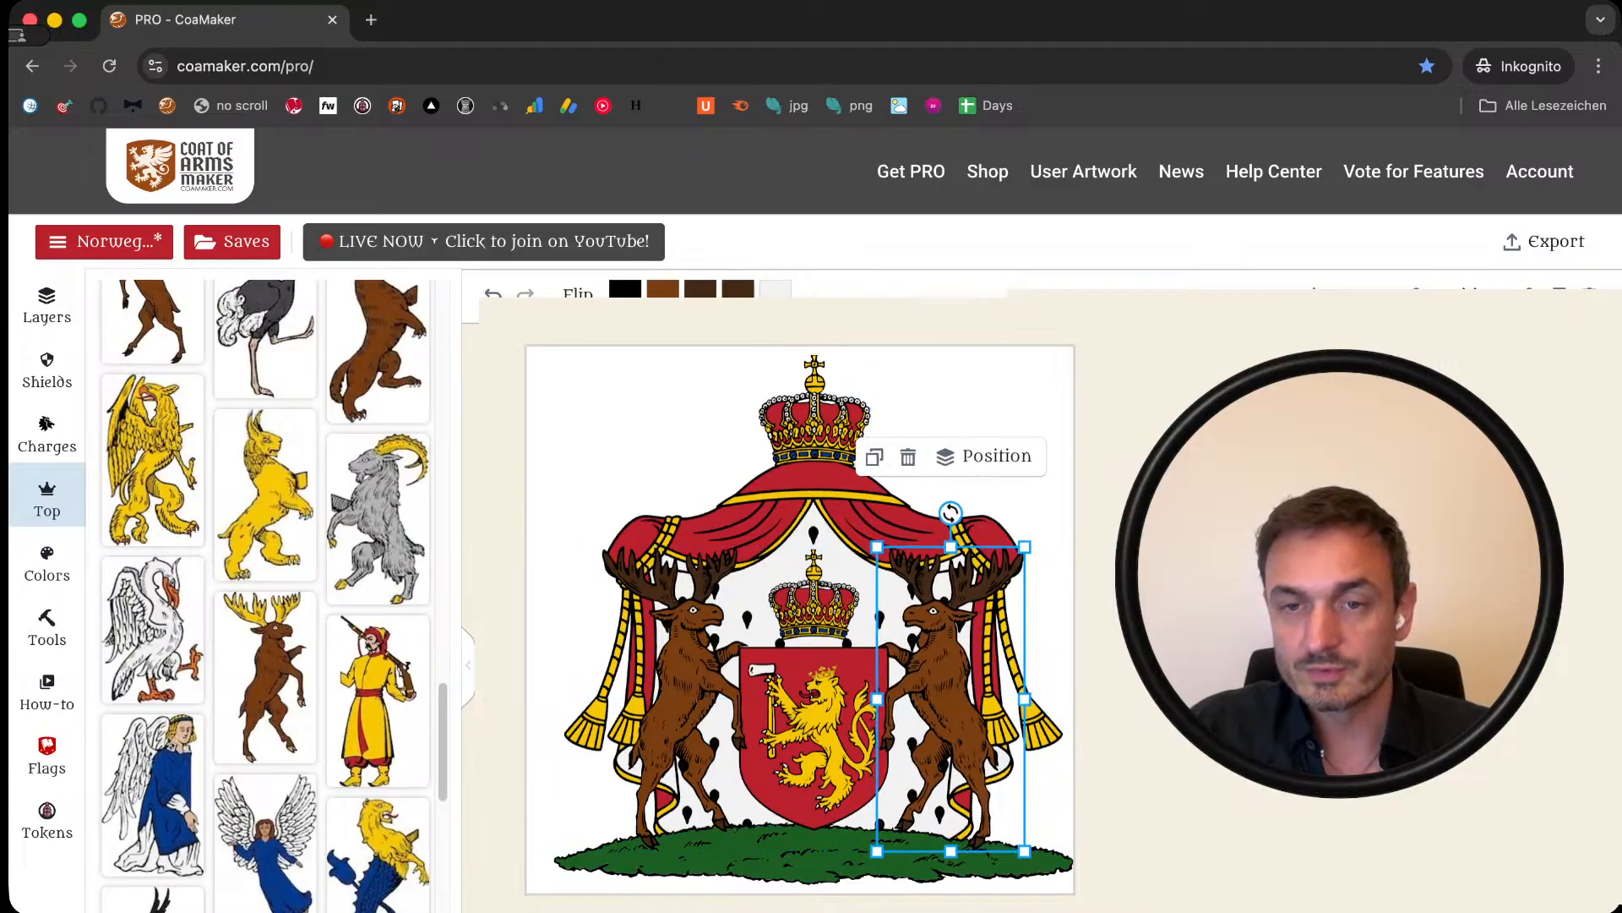
{"action": "left_click", "coordinate": [463, 537]}
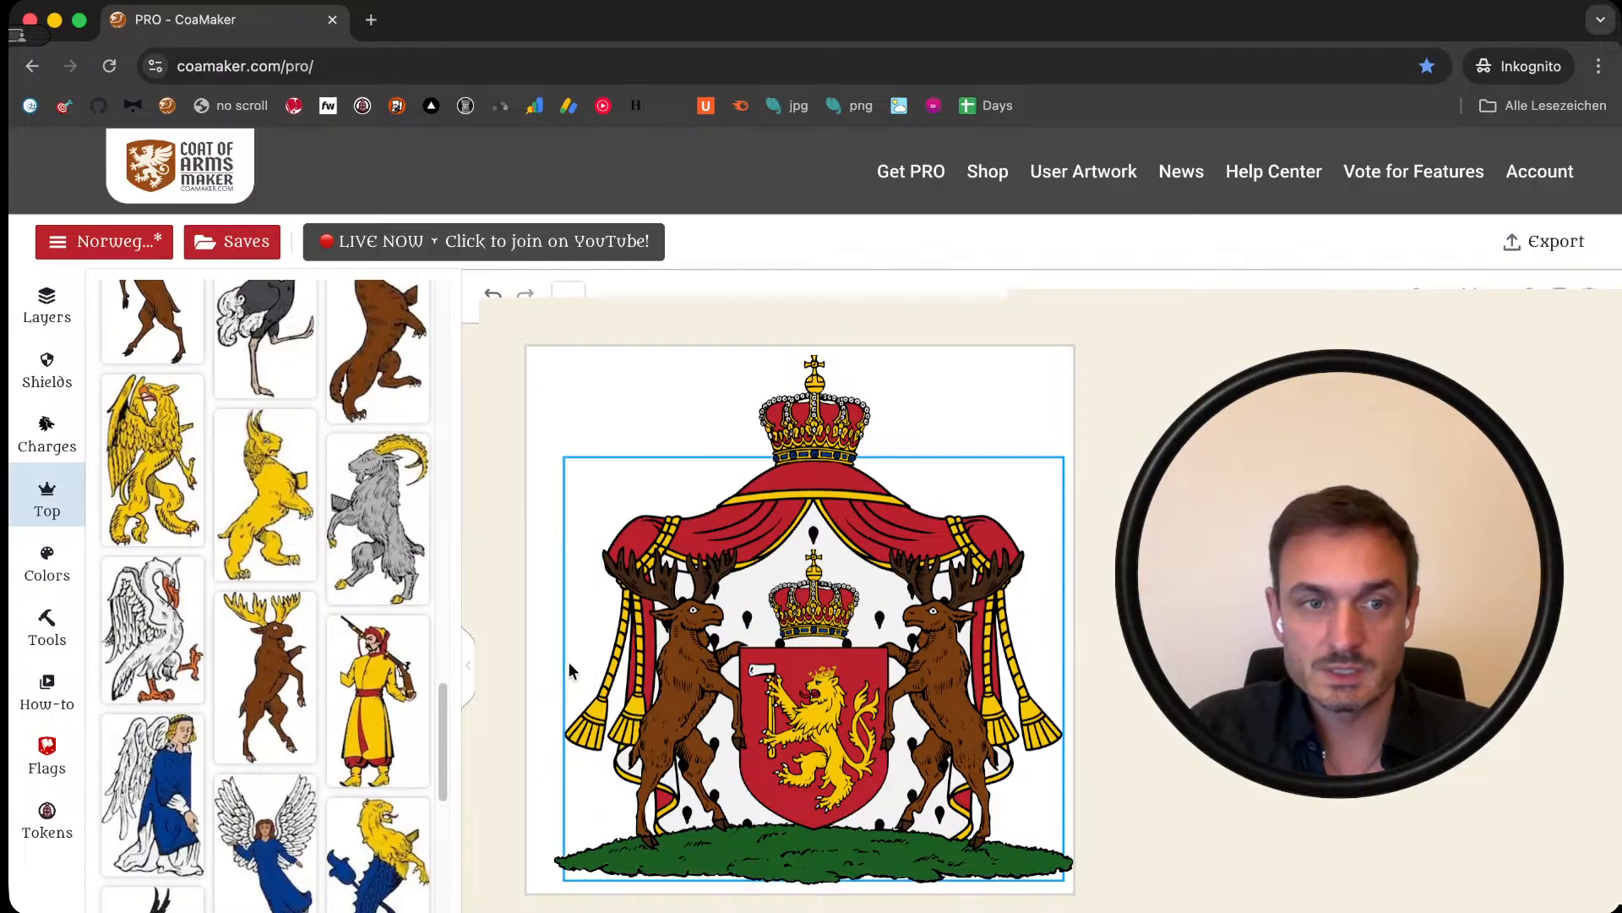
{"action": "scroll", "coordinate": [276, 653], "scroll_direction": "down", "scroll_amount": 3}
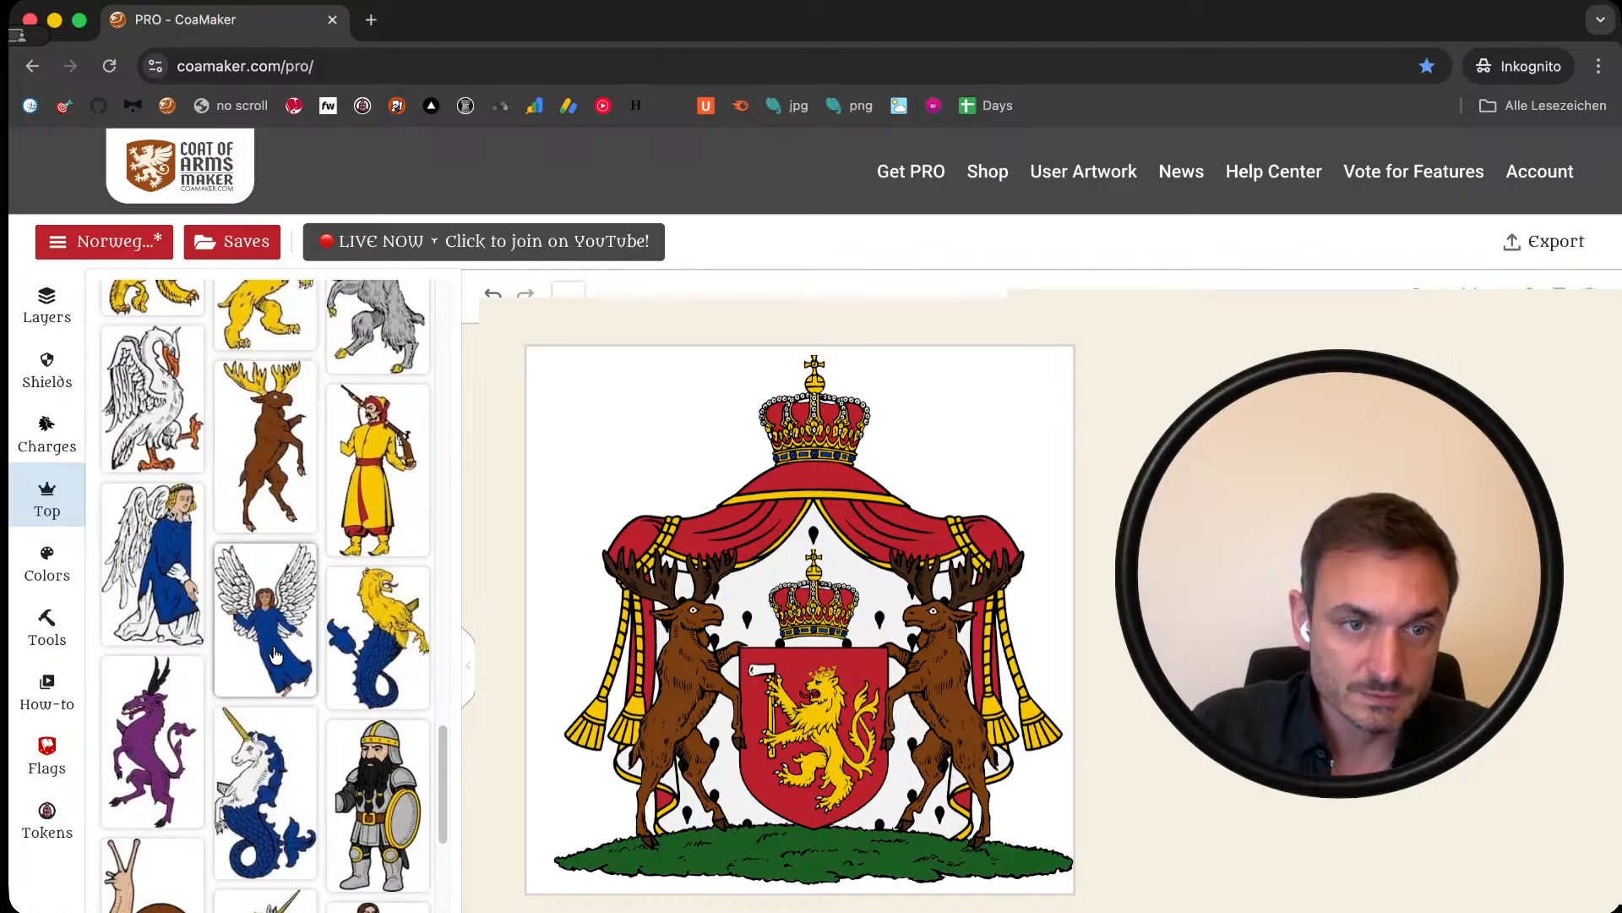
{"action": "scroll", "coordinate": [275, 653], "scroll_direction": "down", "scroll_amount": 1}
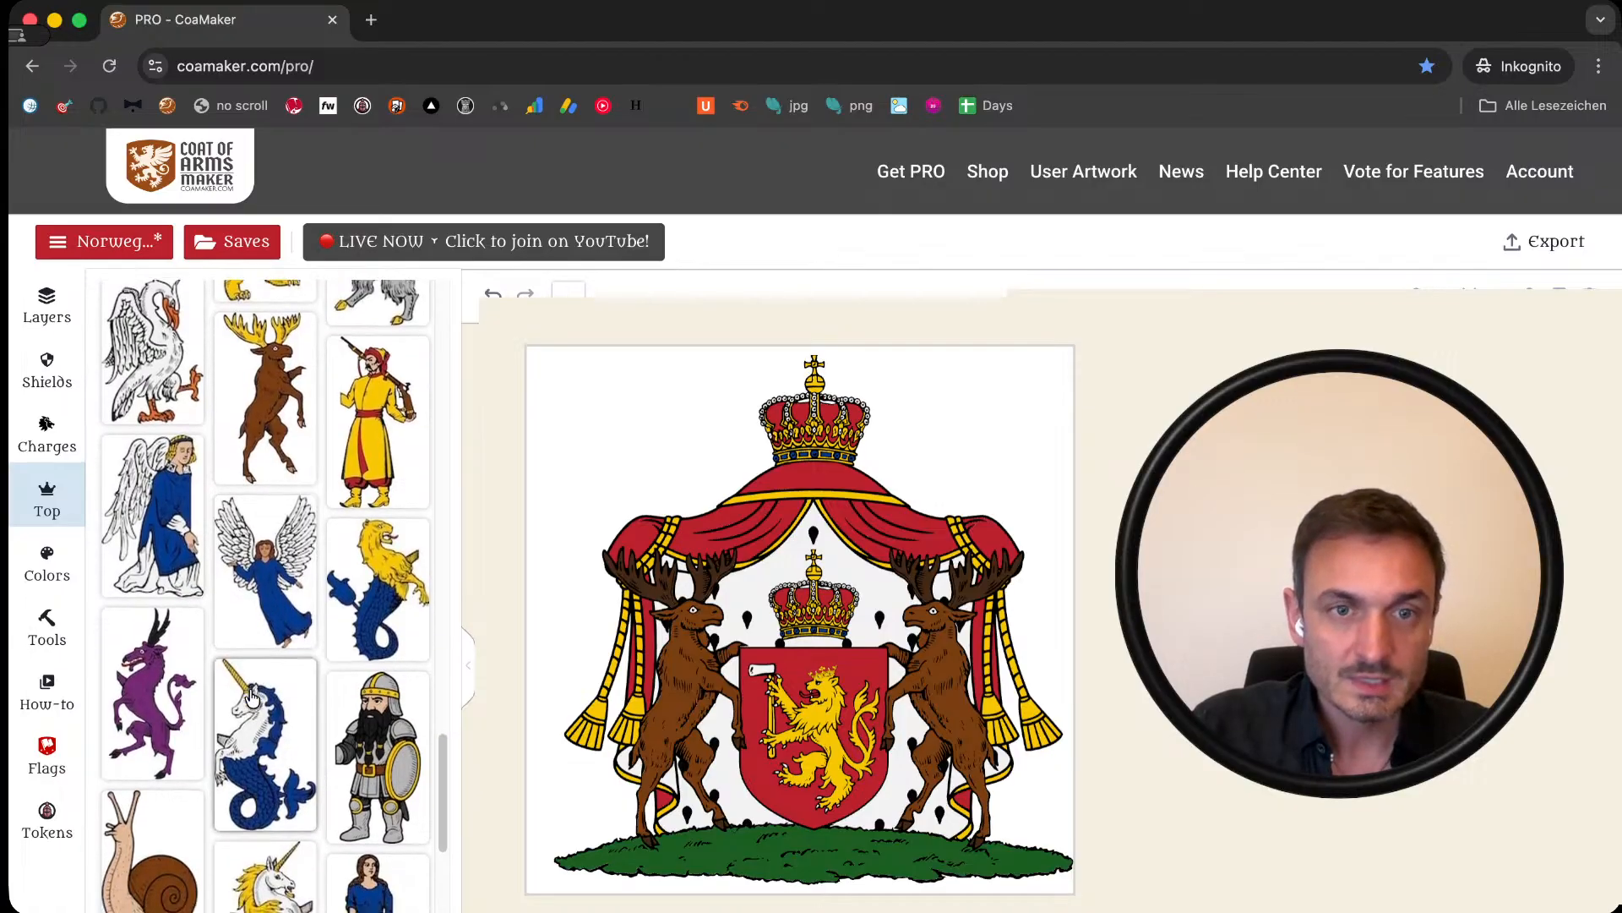
{"action": "scroll", "coordinate": [251, 697], "scroll_direction": "down", "scroll_amount": 3}
{"action": "scroll", "coordinate": [251, 697], "scroll_direction": "up", "scroll_amount": 15}
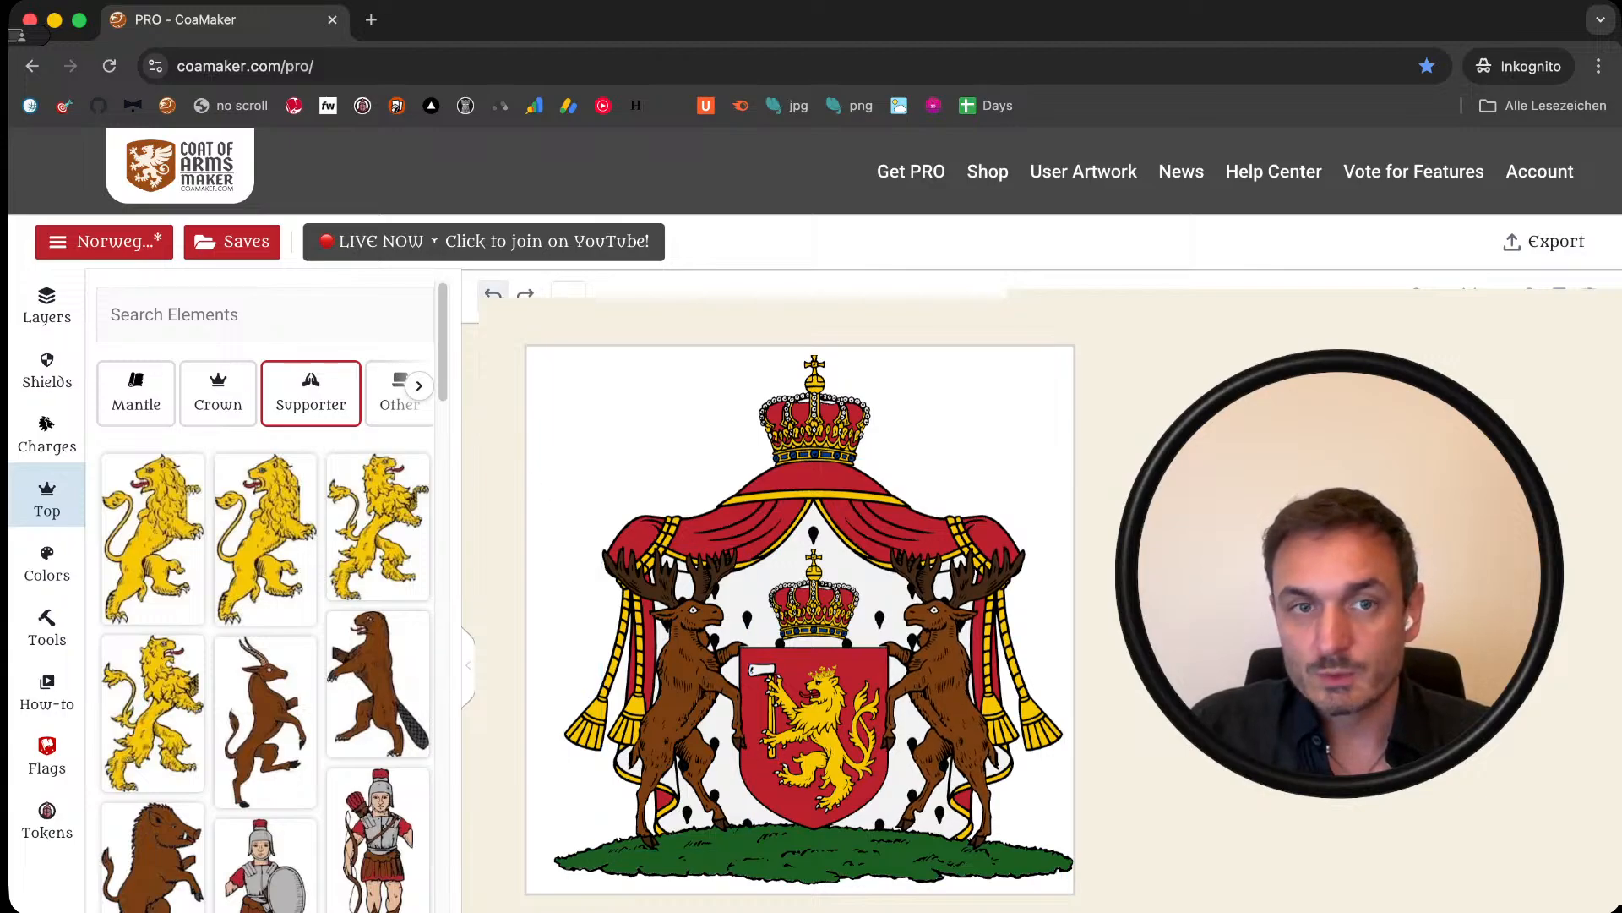
Step: Undo both moose supporters and the earlier deletion of the golden lion supporters
{"action": "left_click", "coordinate": [493, 293]}
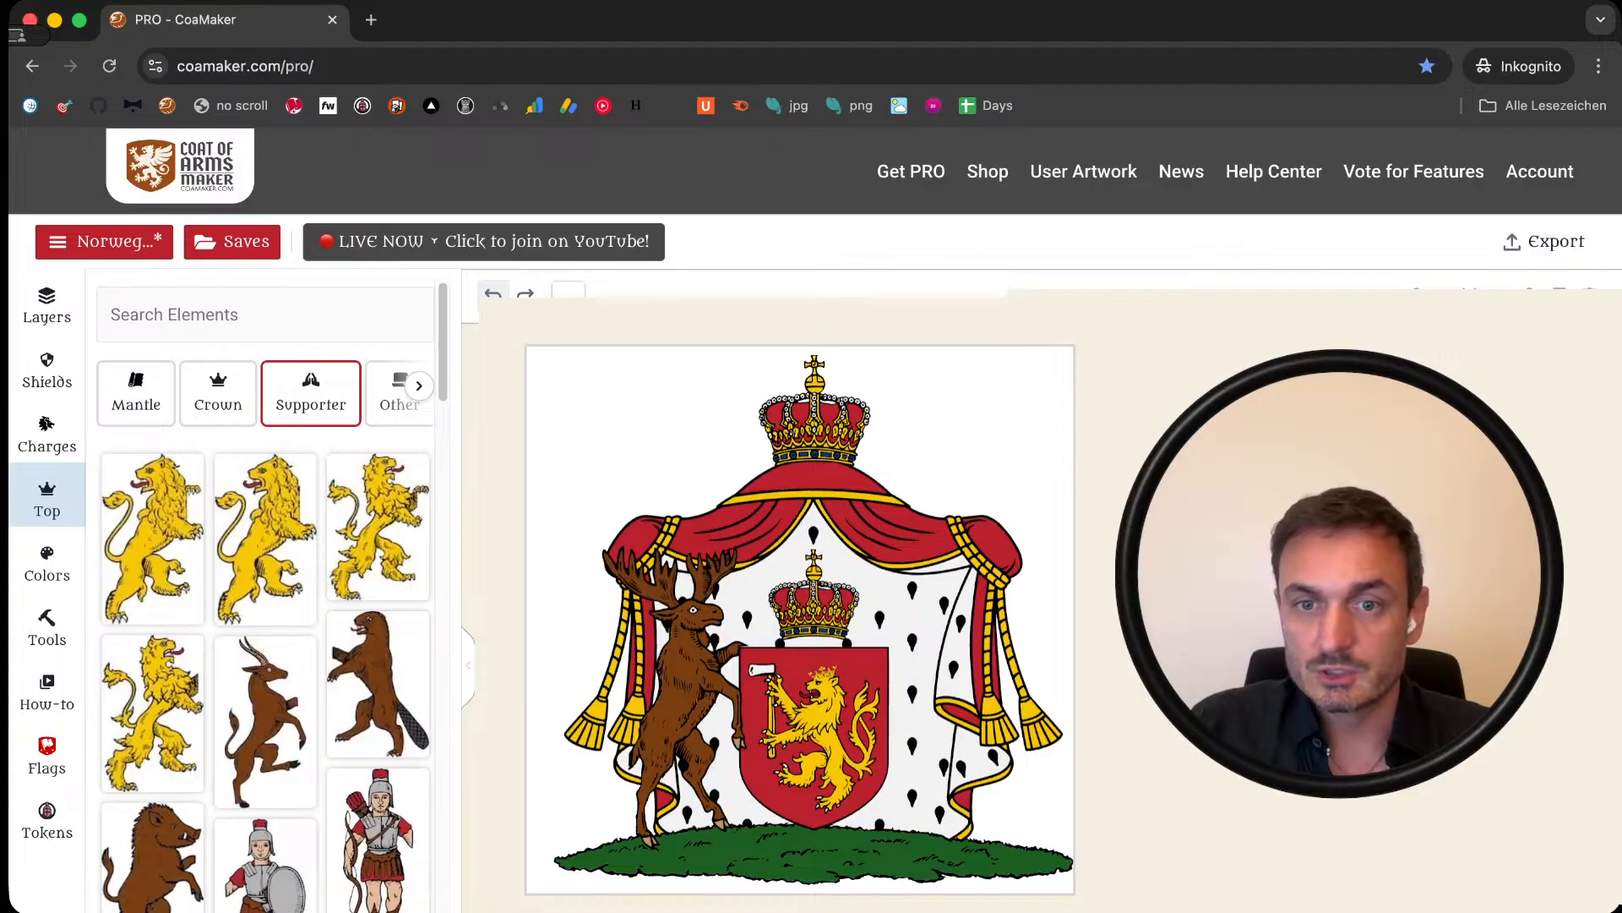
{"action": "left_click", "coordinate": [493, 293]}
{"action": "left_click", "coordinate": [493, 293]}
{"action": "left_click", "coordinate": [493, 293]}
{"action": "left_click", "coordinate": [492, 294]}
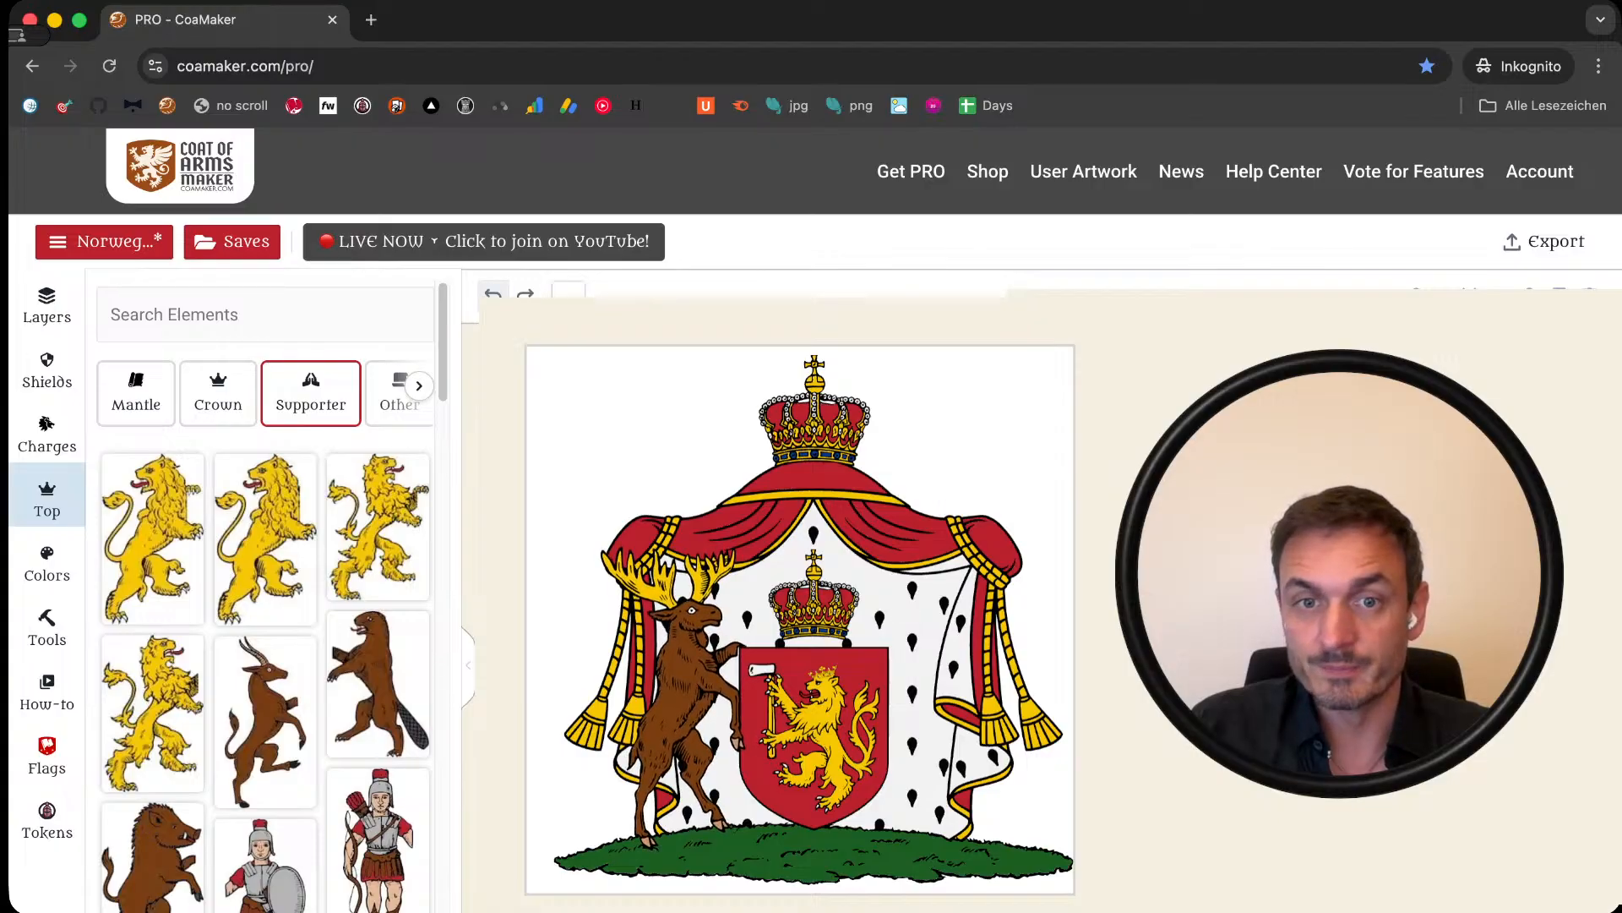
{"action": "left_click", "coordinate": [493, 293]}
{"action": "left_click", "coordinate": [492, 294]}
{"action": "left_click", "coordinate": [492, 293]}
{"action": "left_click", "coordinate": [492, 293]}
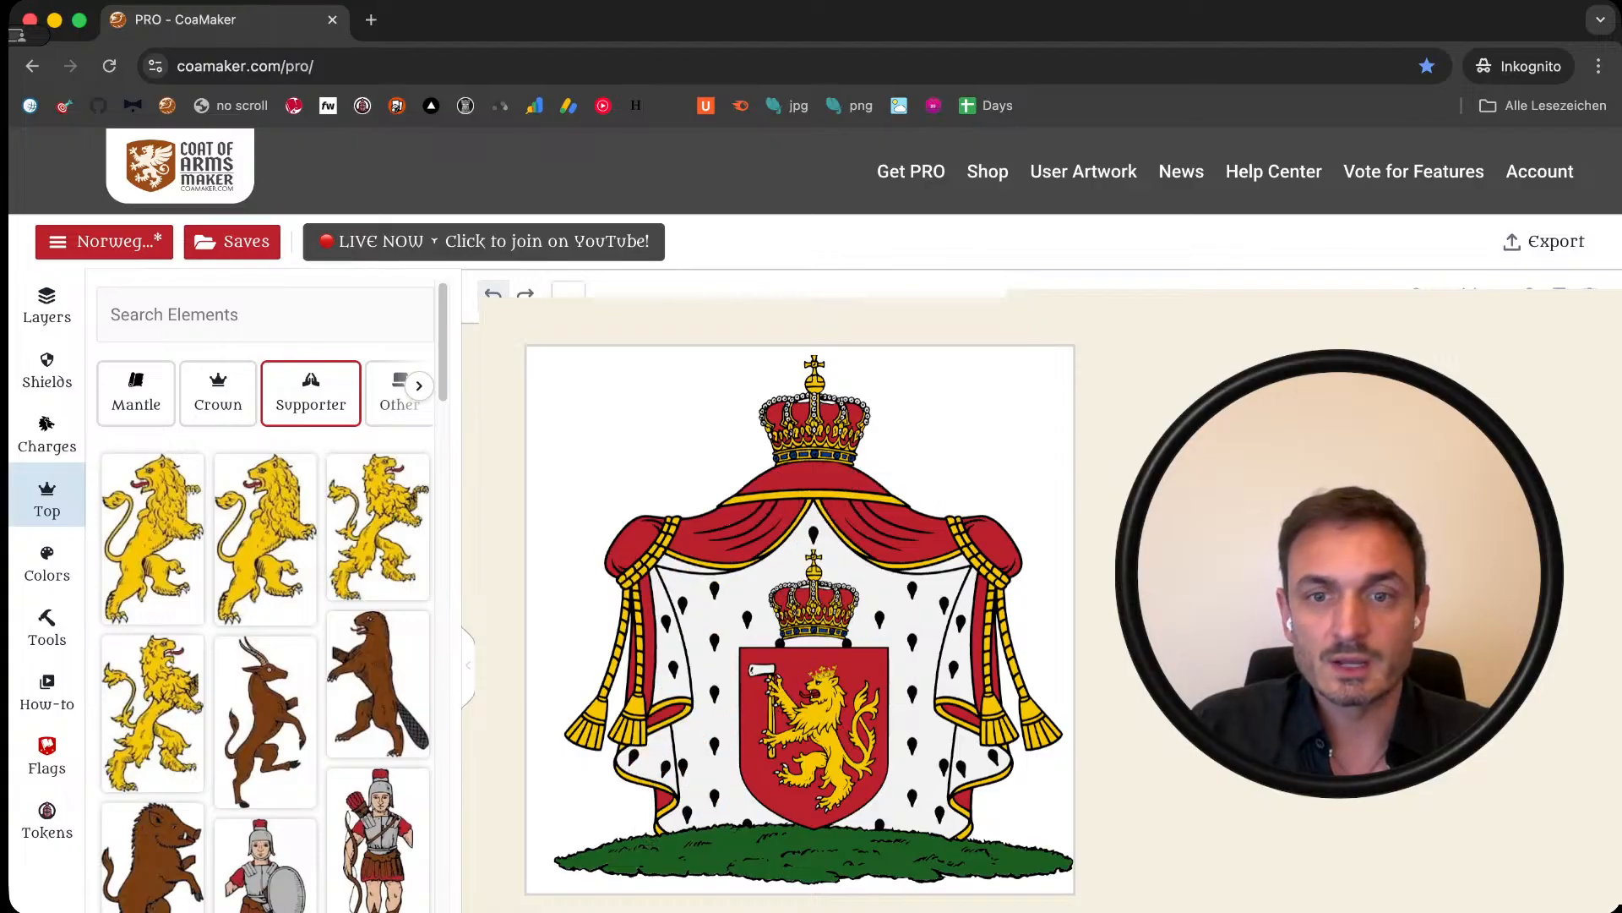
{"action": "left_click", "coordinate": [493, 294]}
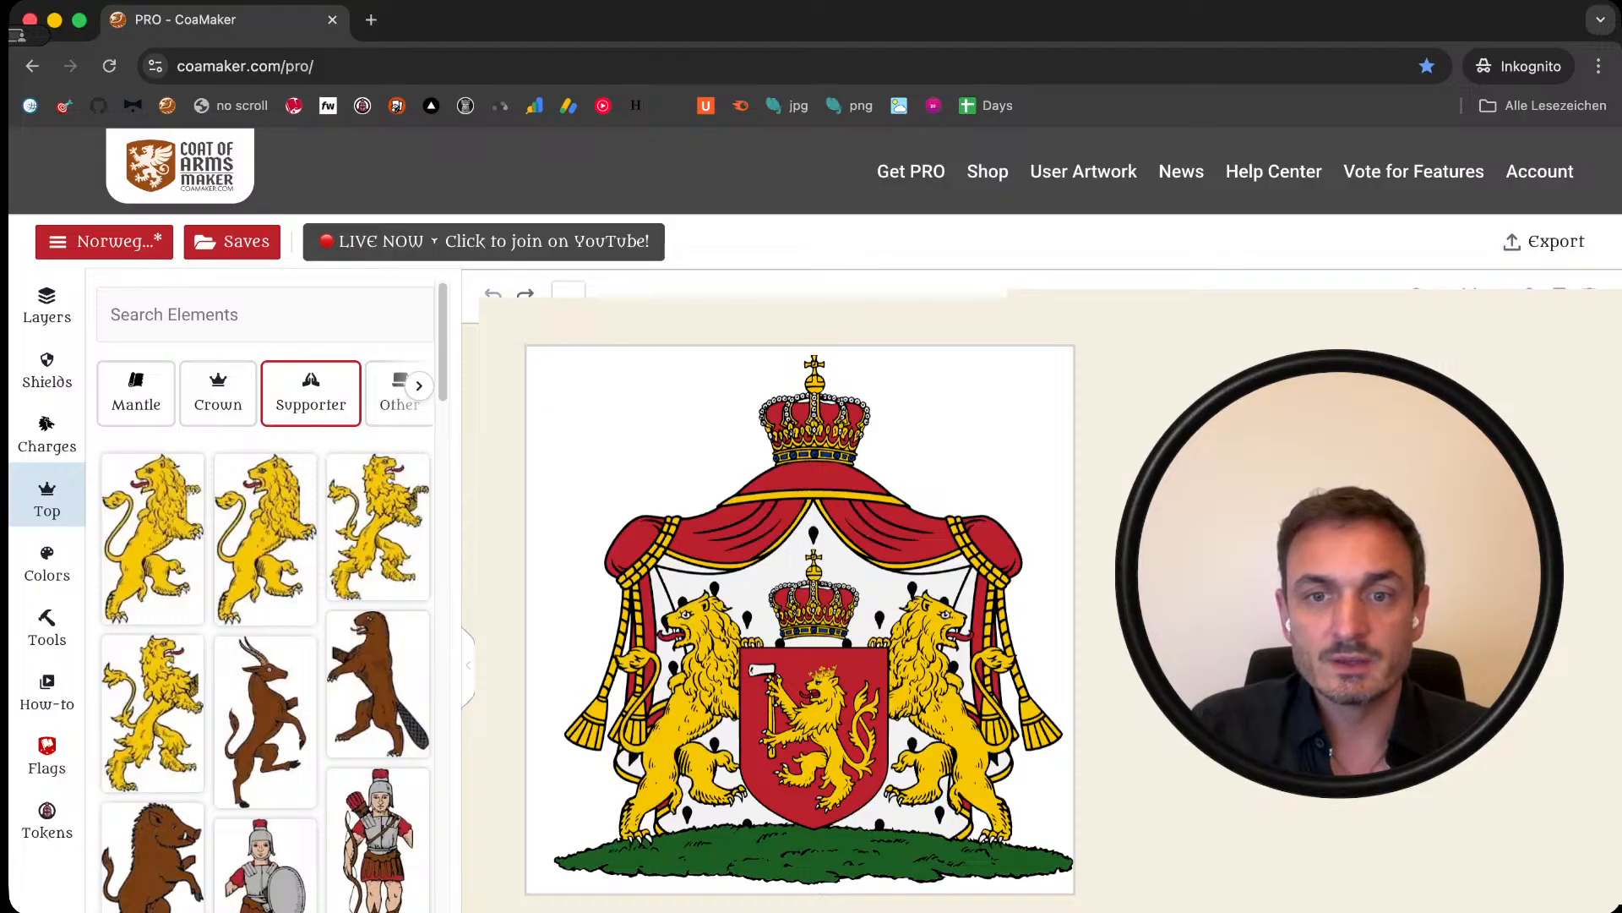
Step: Set the Forgotten Realm palette as the default colours
{"action": "left_click", "coordinate": [43, 564]}
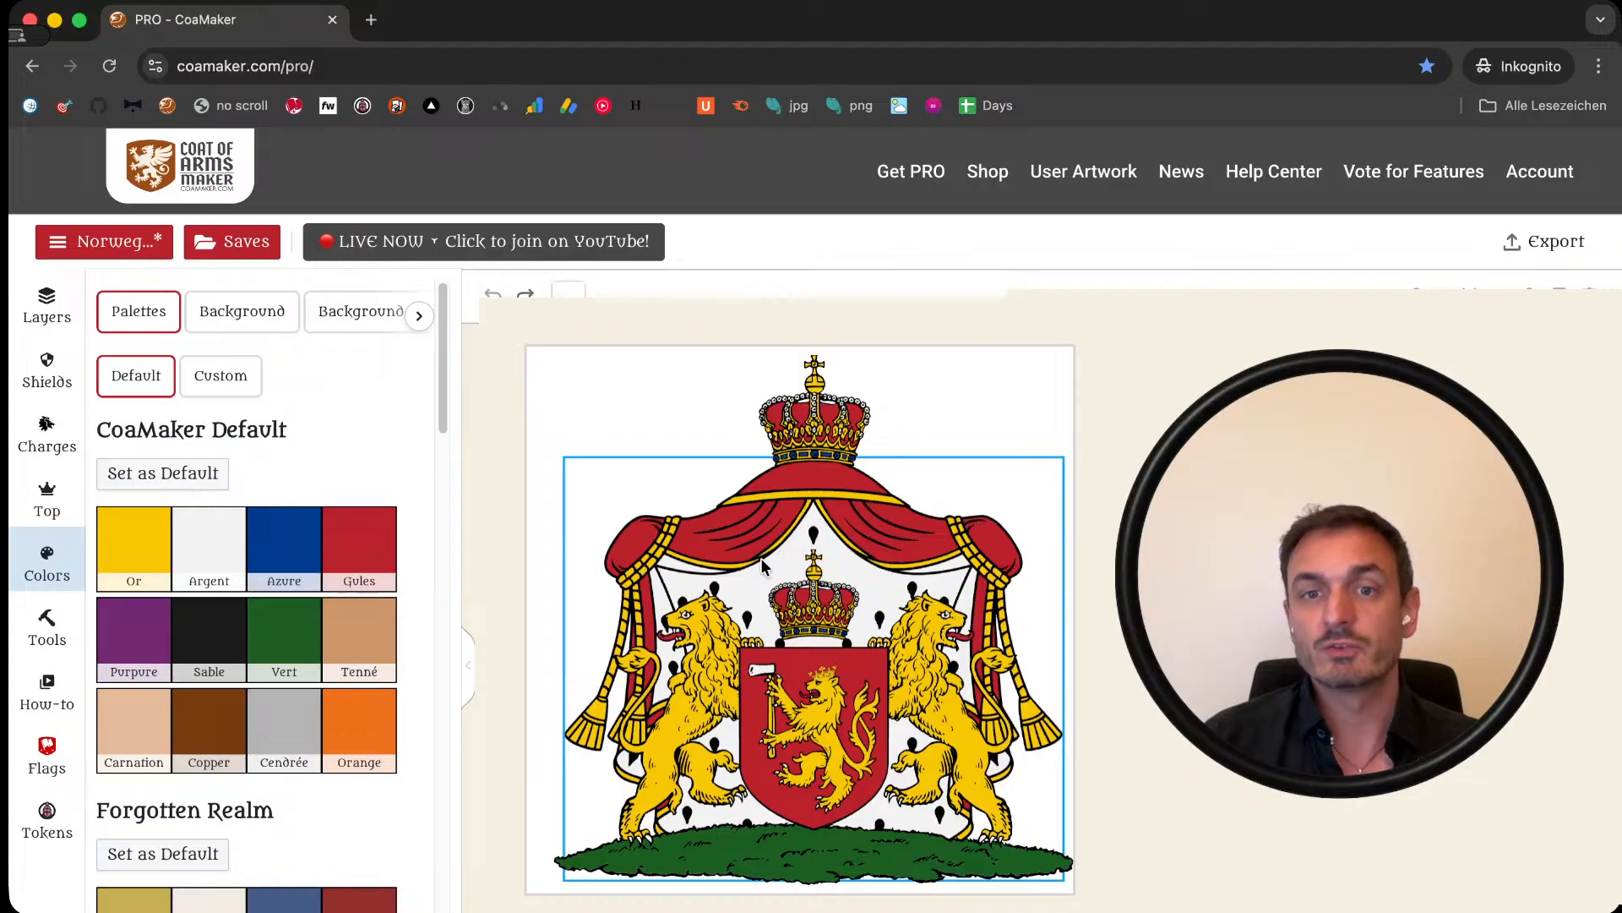
{"action": "scroll", "coordinate": [186, 726], "scroll_direction": "down", "scroll_amount": 6}
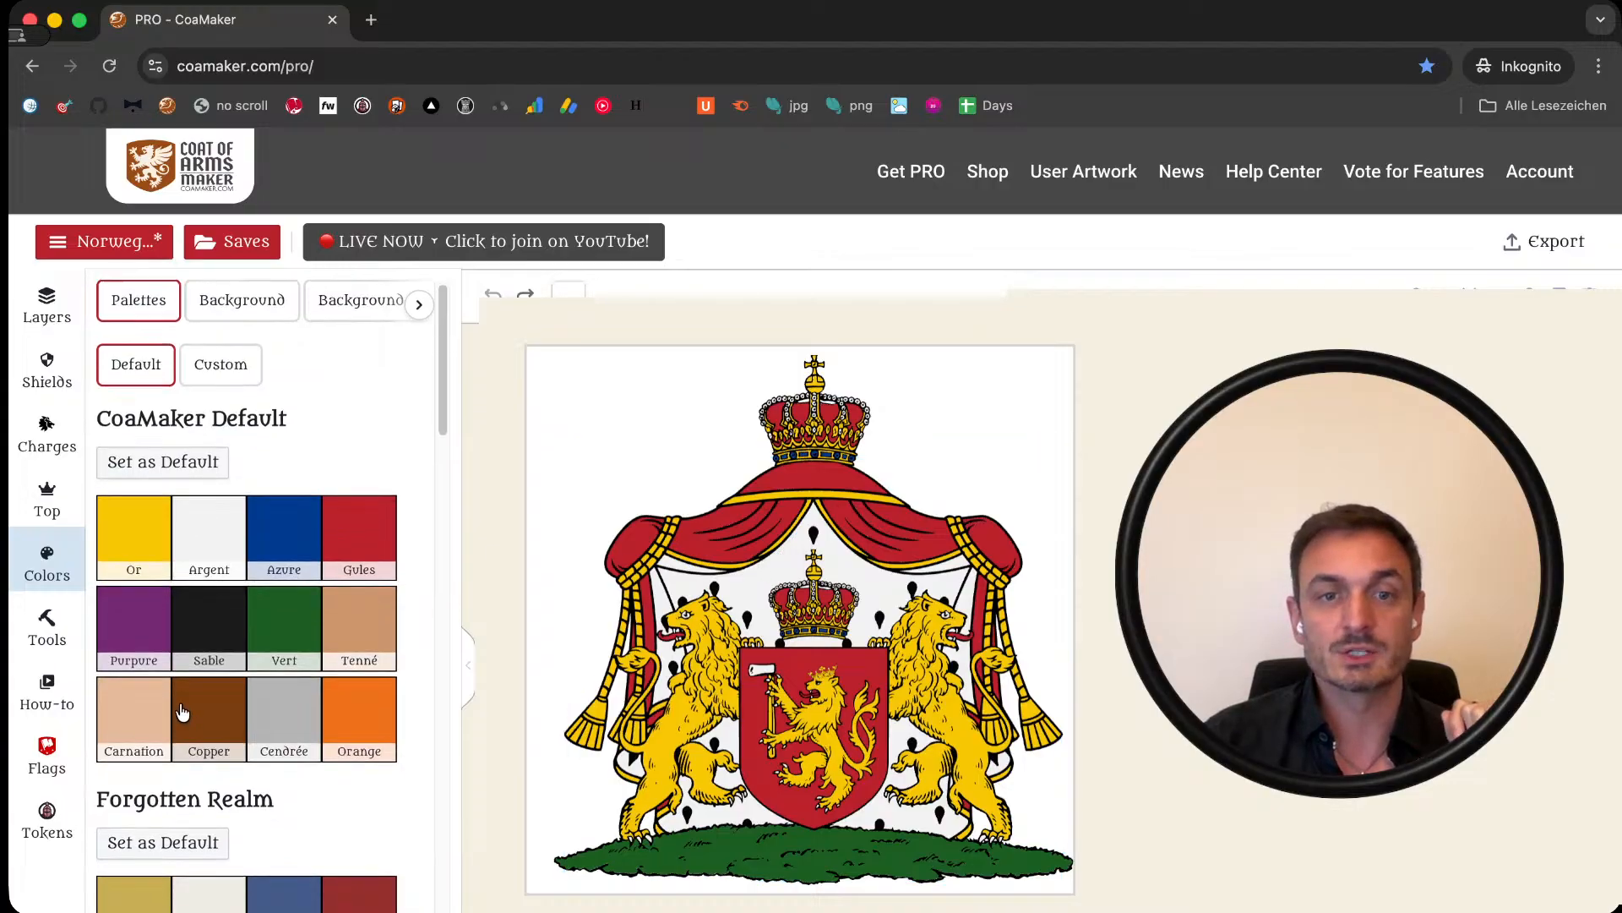
{"action": "scroll", "coordinate": [169, 409], "scroll_direction": "up", "scroll_amount": 1}
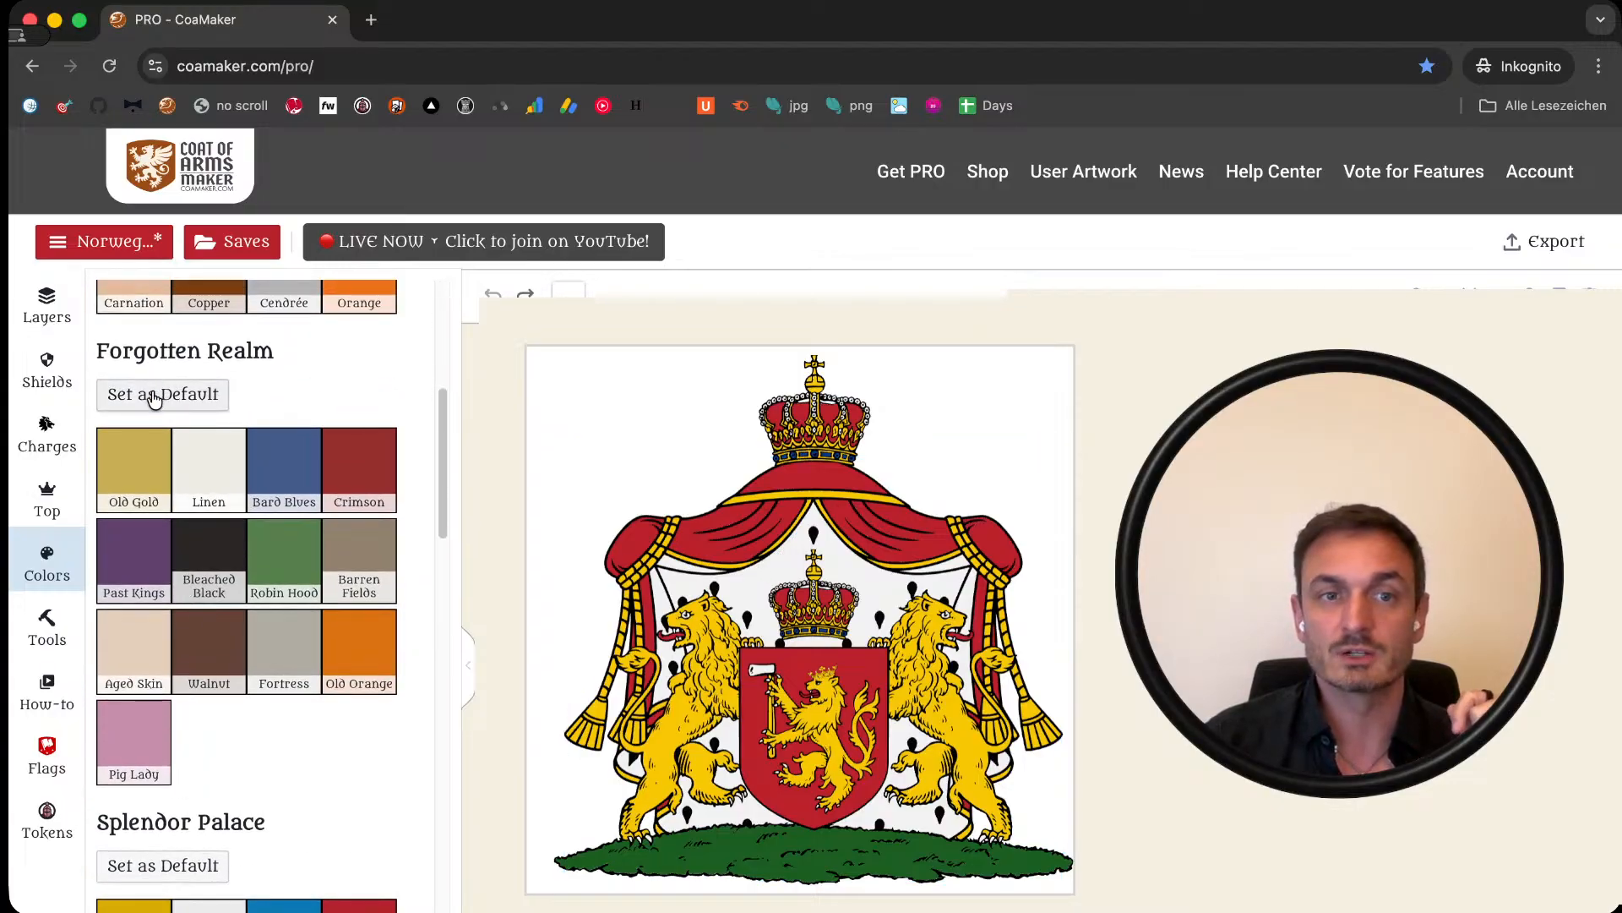
{"action": "left_click", "coordinate": [153, 395]}
Step: Recolour the mantle's red parts with Crimson from the Forgotten Realm palette
{"action": "left_click", "coordinate": [767, 483]}
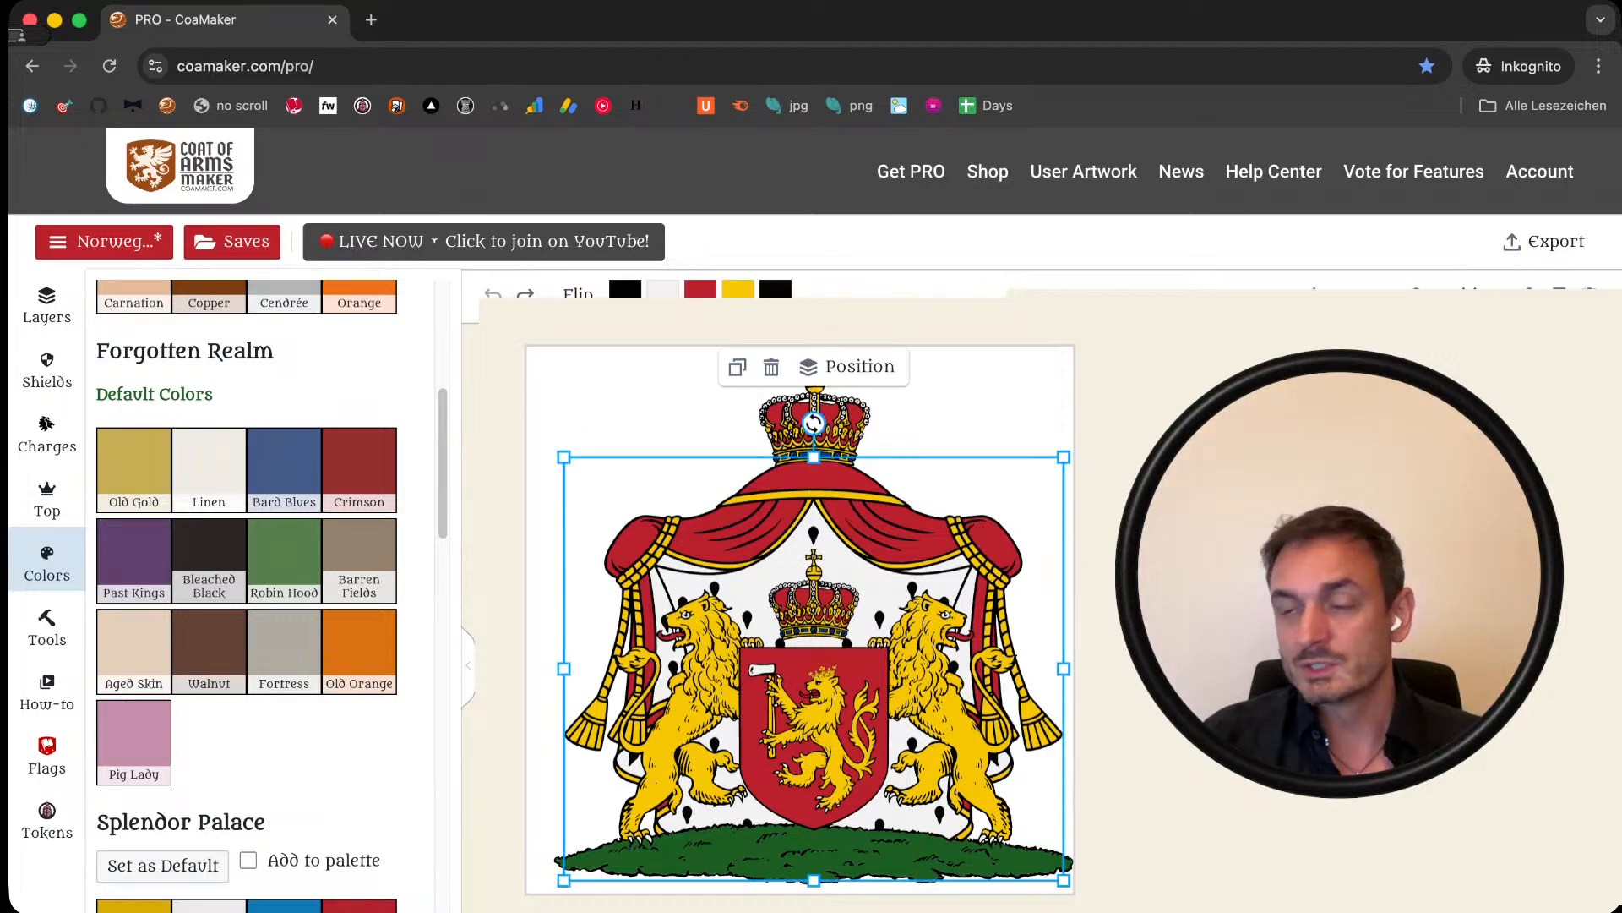
{"action": "left_click", "coordinate": [701, 289]}
{"action": "left_click", "coordinate": [512, 644]}
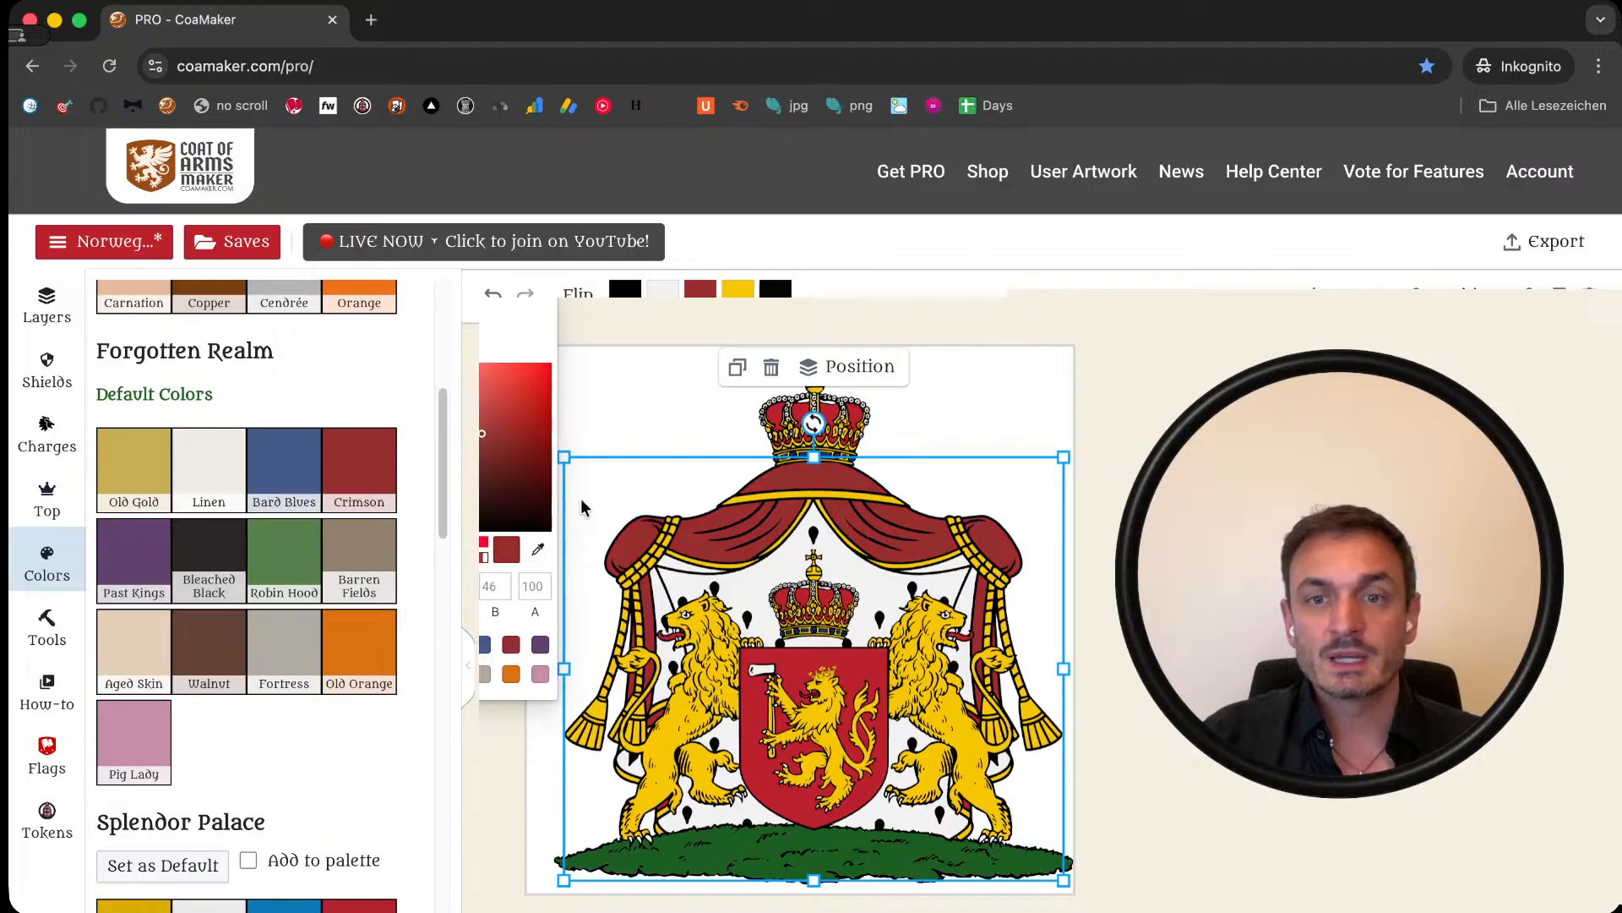
Step: Recolour the red of the large crown above the mantle with Forgotten Realm's Crimson
{"action": "left_click", "coordinate": [787, 419]}
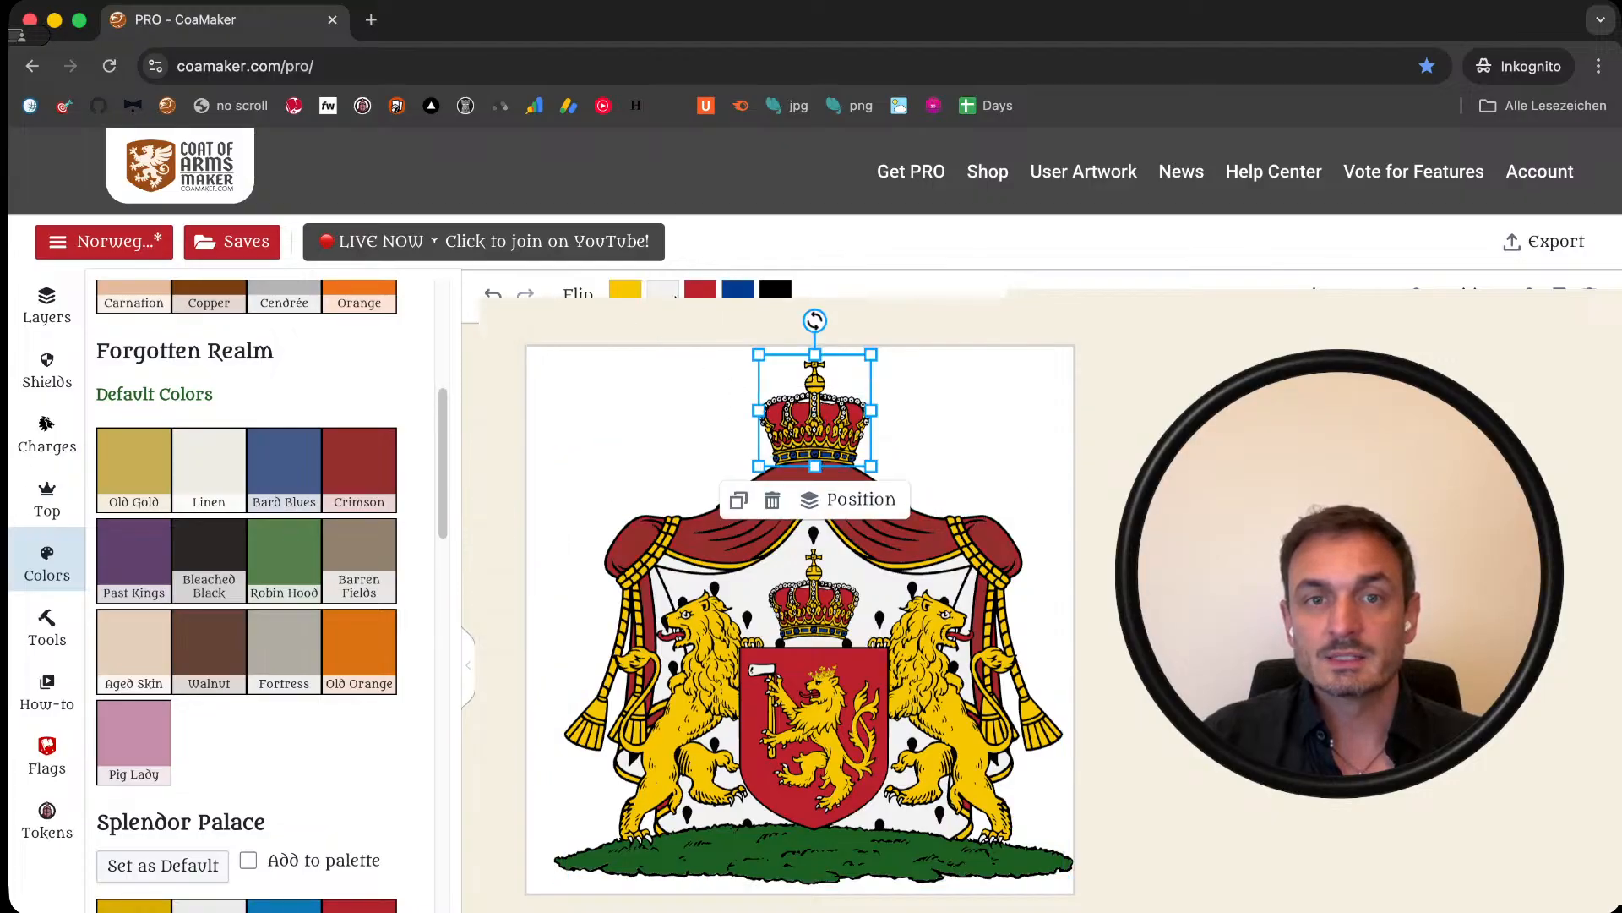
{"action": "left_click", "coordinate": [700, 290]}
{"action": "left_click", "coordinate": [511, 645]}
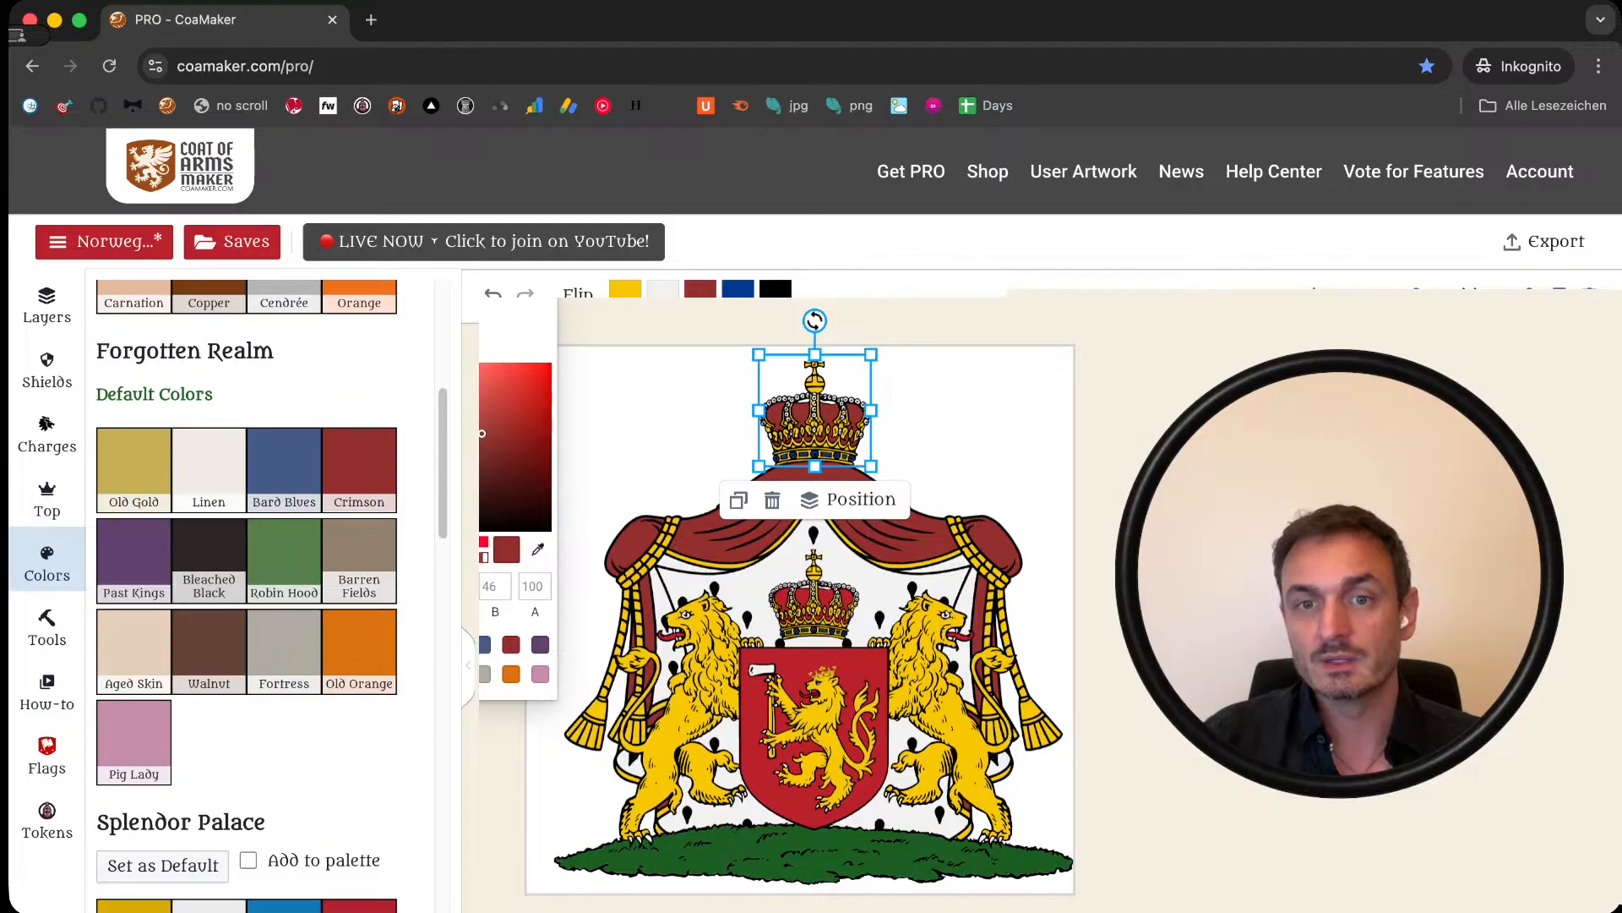
Step: Recolour the shield and the red details of its lion with Crimson from the Forgotten Realm palette
{"action": "left_click", "coordinate": [789, 655]}
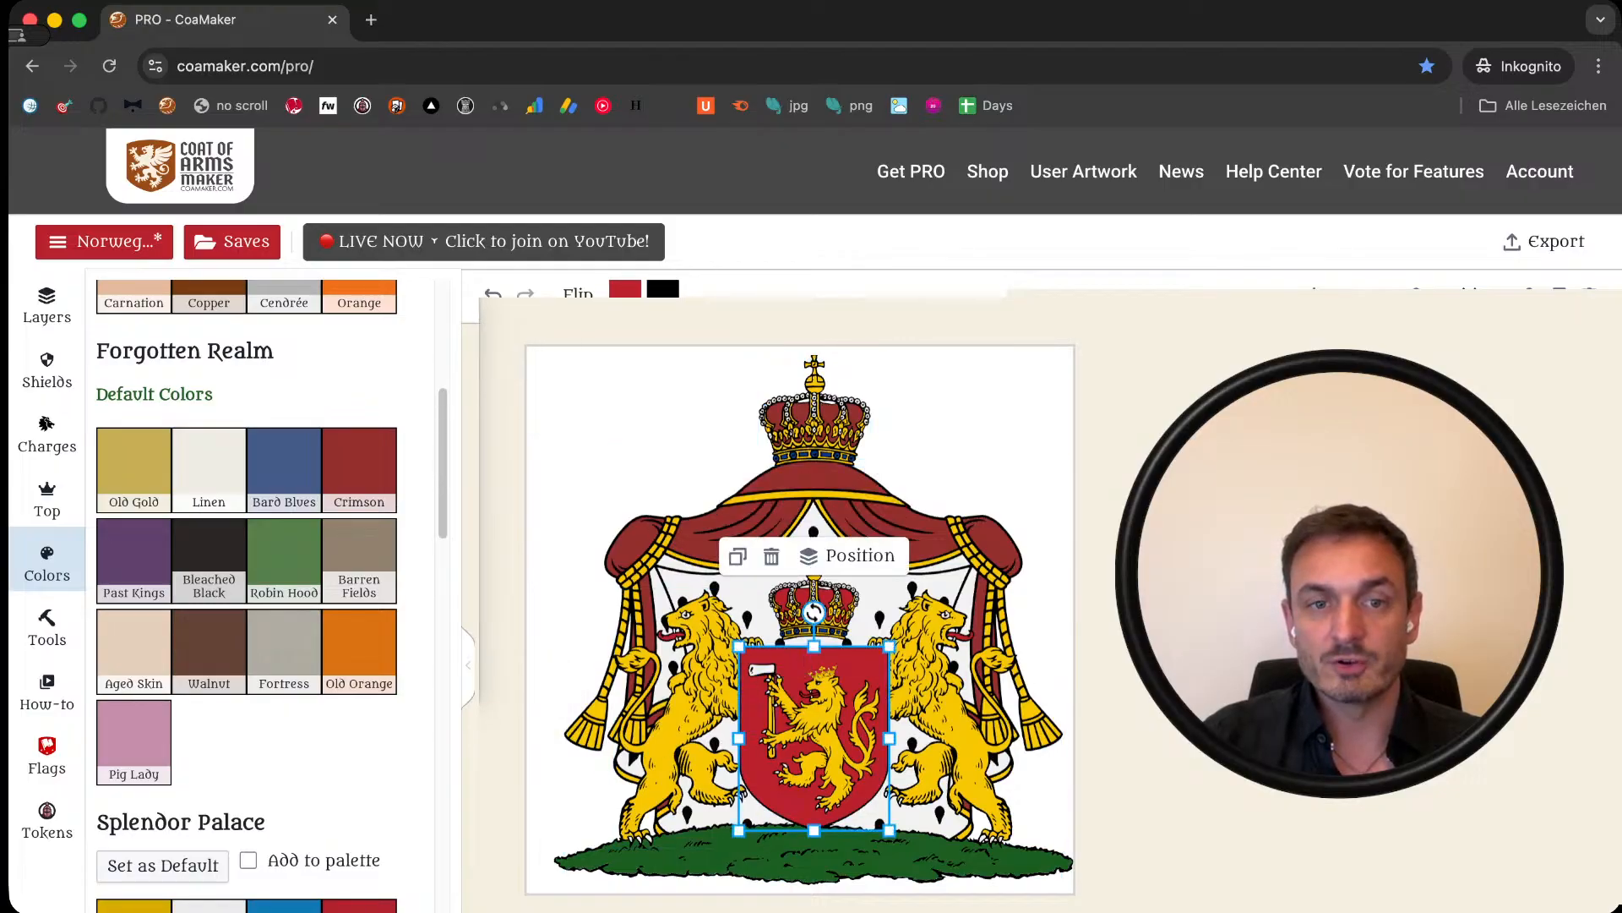
{"action": "left_click", "coordinate": [818, 718]}
{"action": "left_click", "coordinate": [700, 292]}
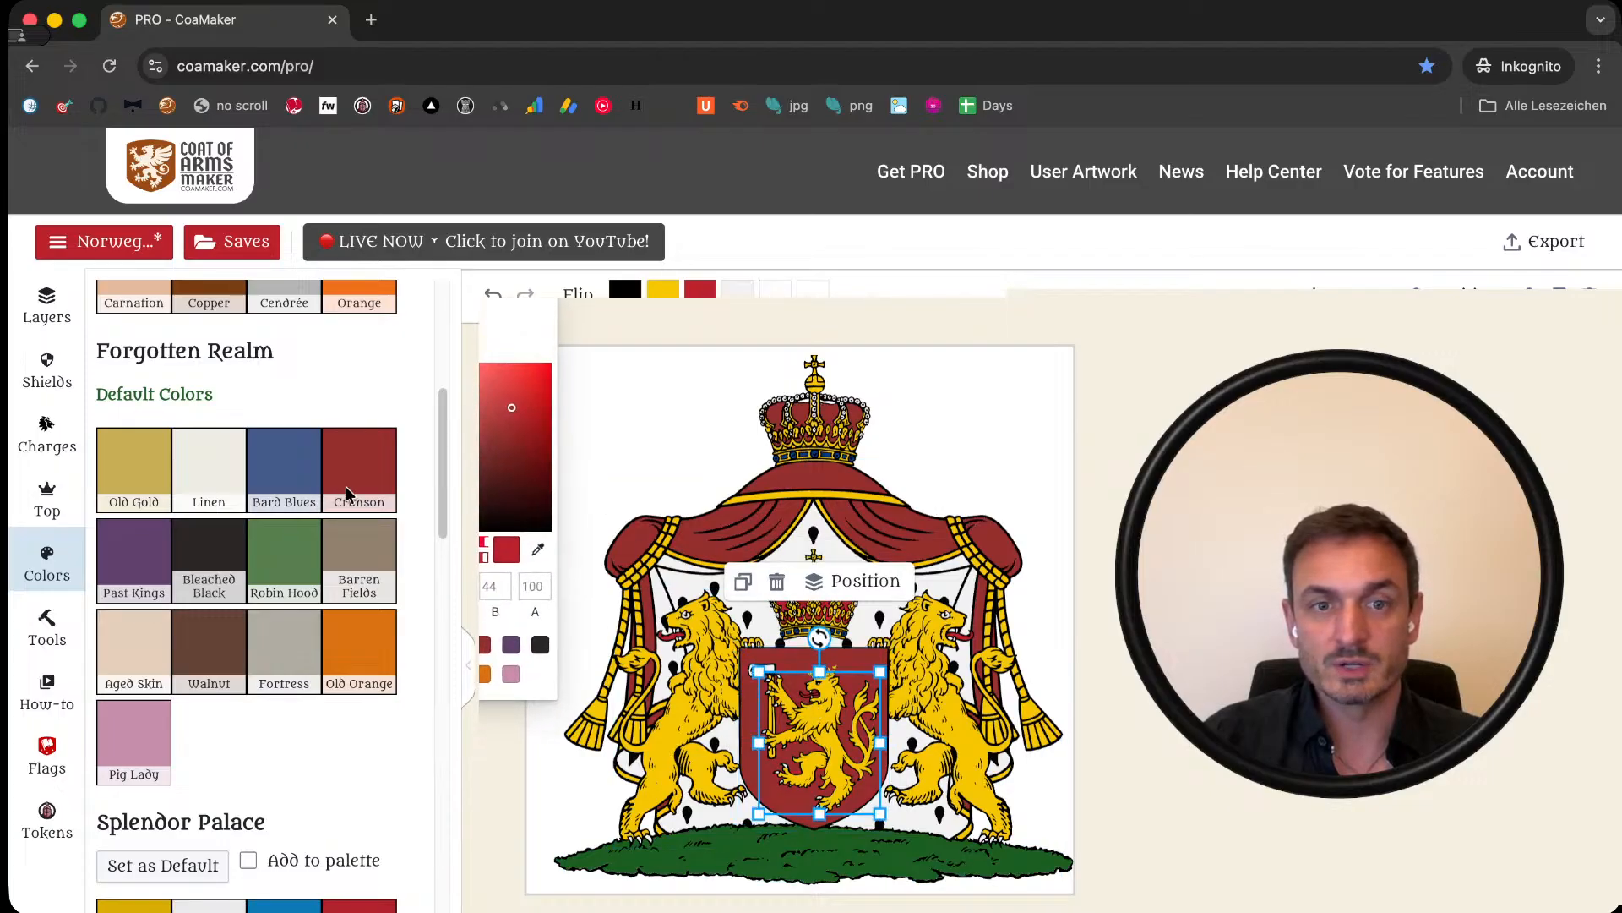
{"action": "left_click", "coordinate": [485, 647]}
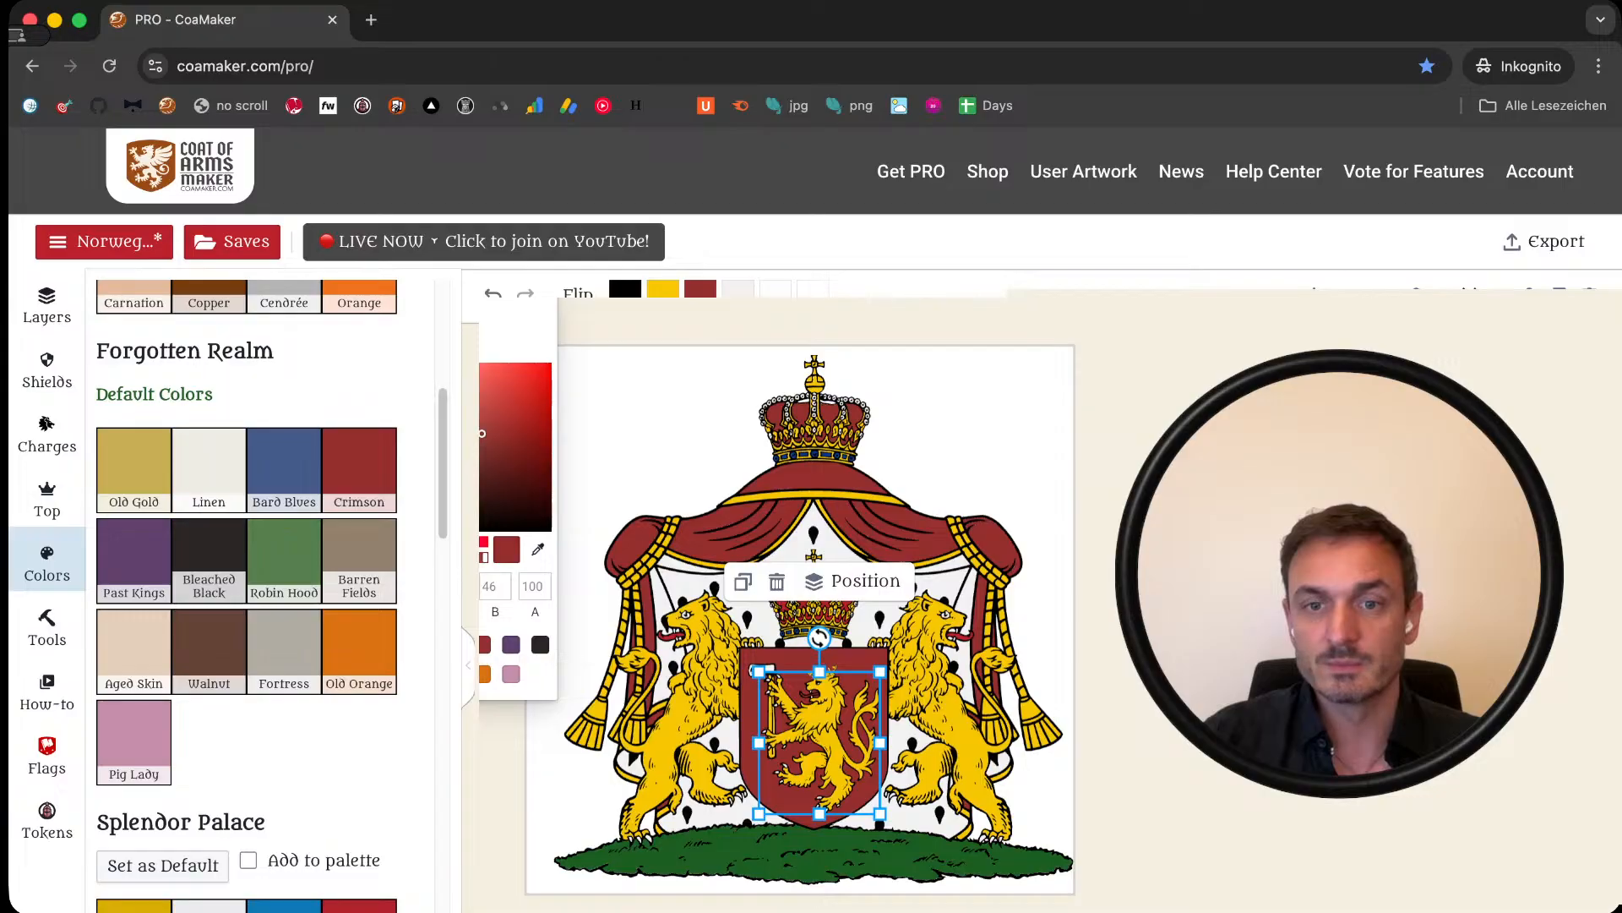
Step: Recolour the red details of both lion supporters with Forgotten Realm's Crimson
{"action": "left_click", "coordinate": [685, 642]}
{"action": "left_click", "coordinate": [700, 291]}
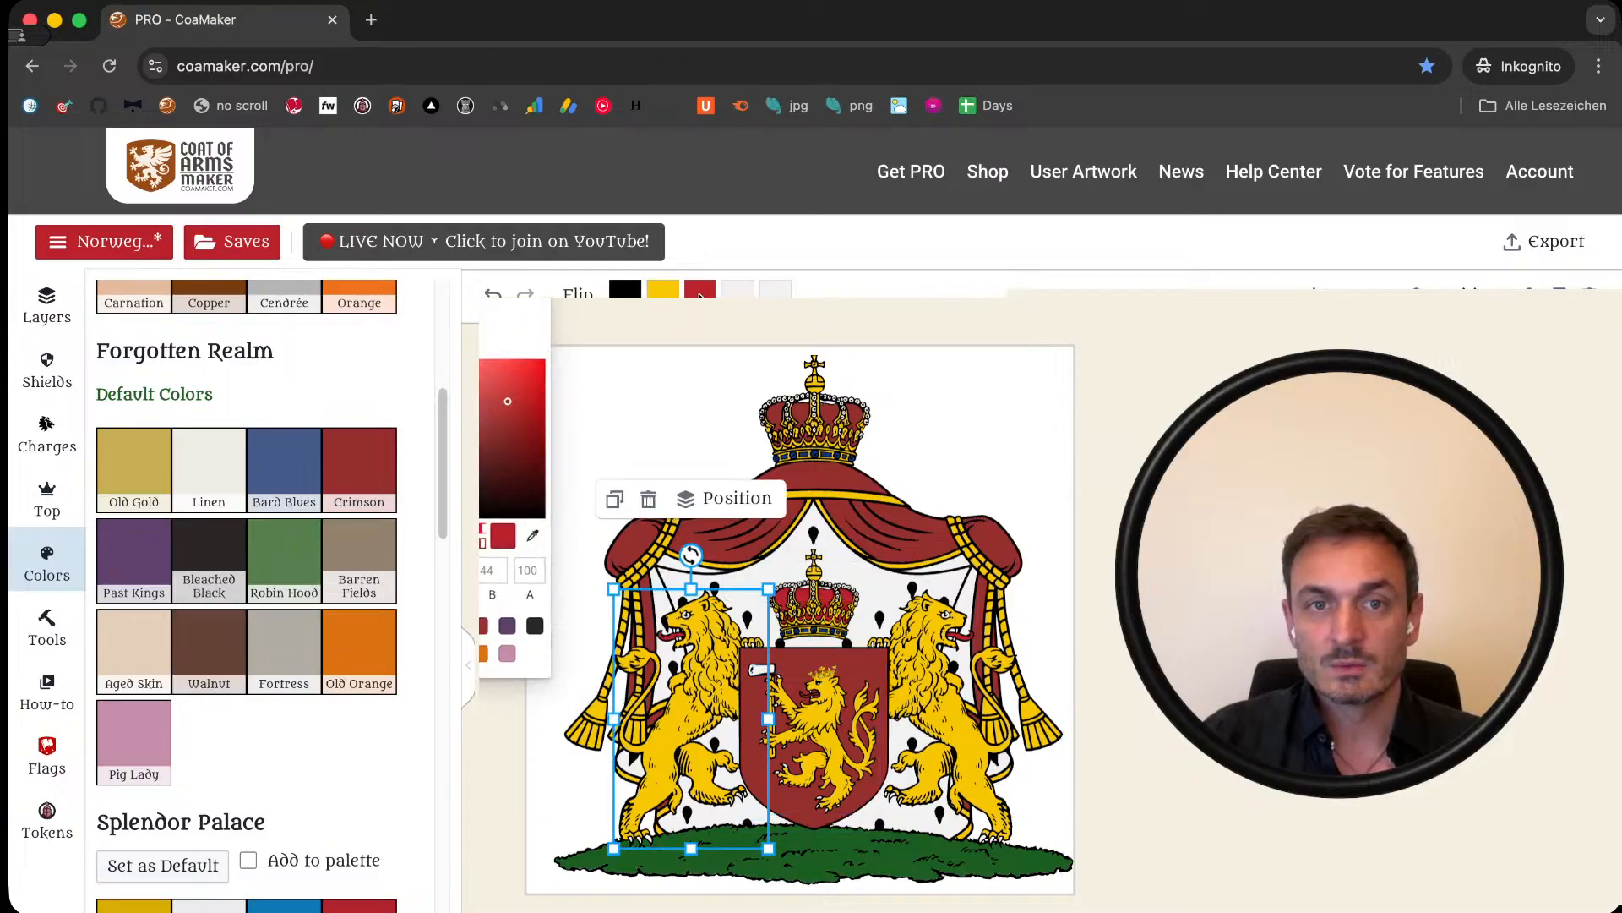
{"action": "left_click", "coordinate": [485, 648]}
{"action": "left_click", "coordinate": [905, 635]}
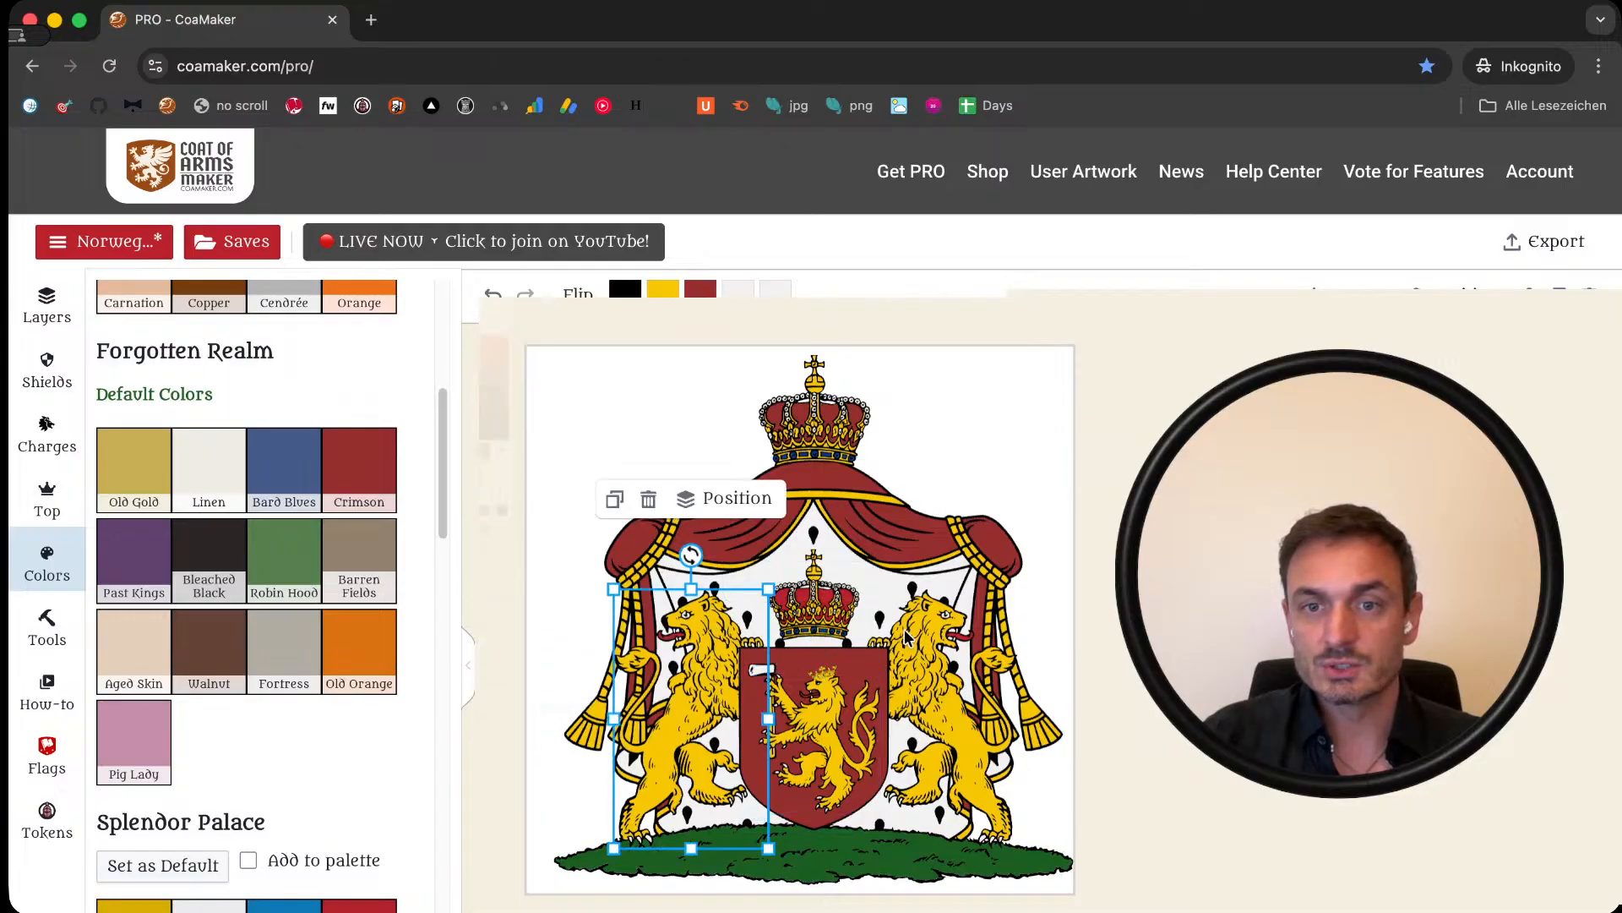
{"action": "left_click", "coordinate": [920, 625]}
{"action": "left_click", "coordinate": [701, 291]}
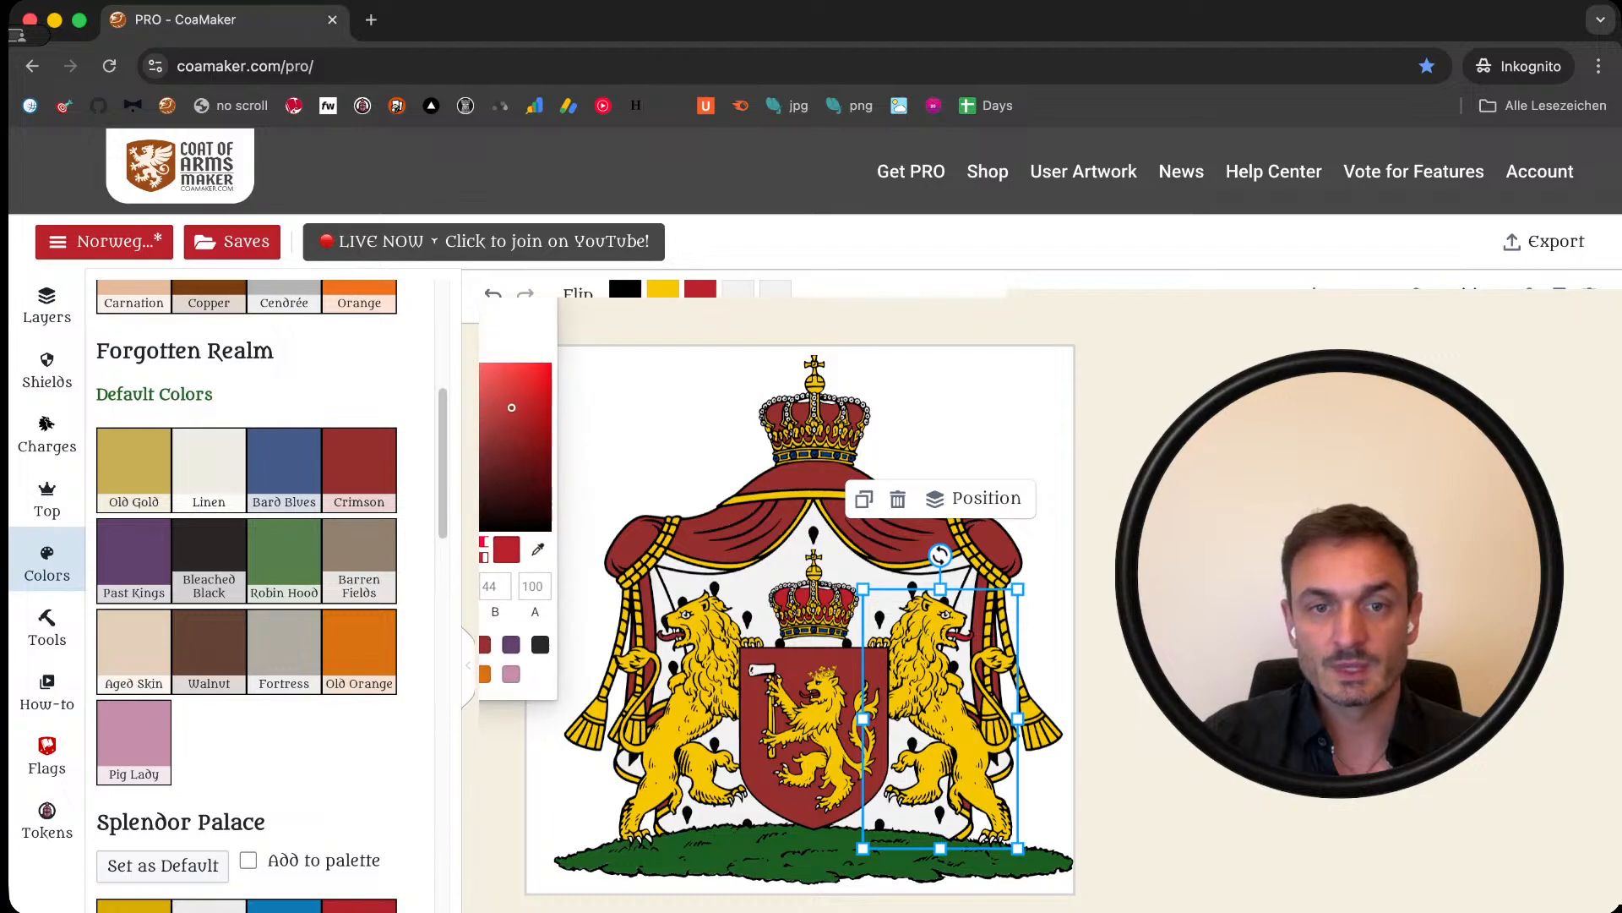
{"action": "left_click", "coordinate": [485, 648]}
Step: Recolour the red of the small crown above the shield with Forgotten Realm's Crimson
{"action": "left_click", "coordinate": [817, 598]}
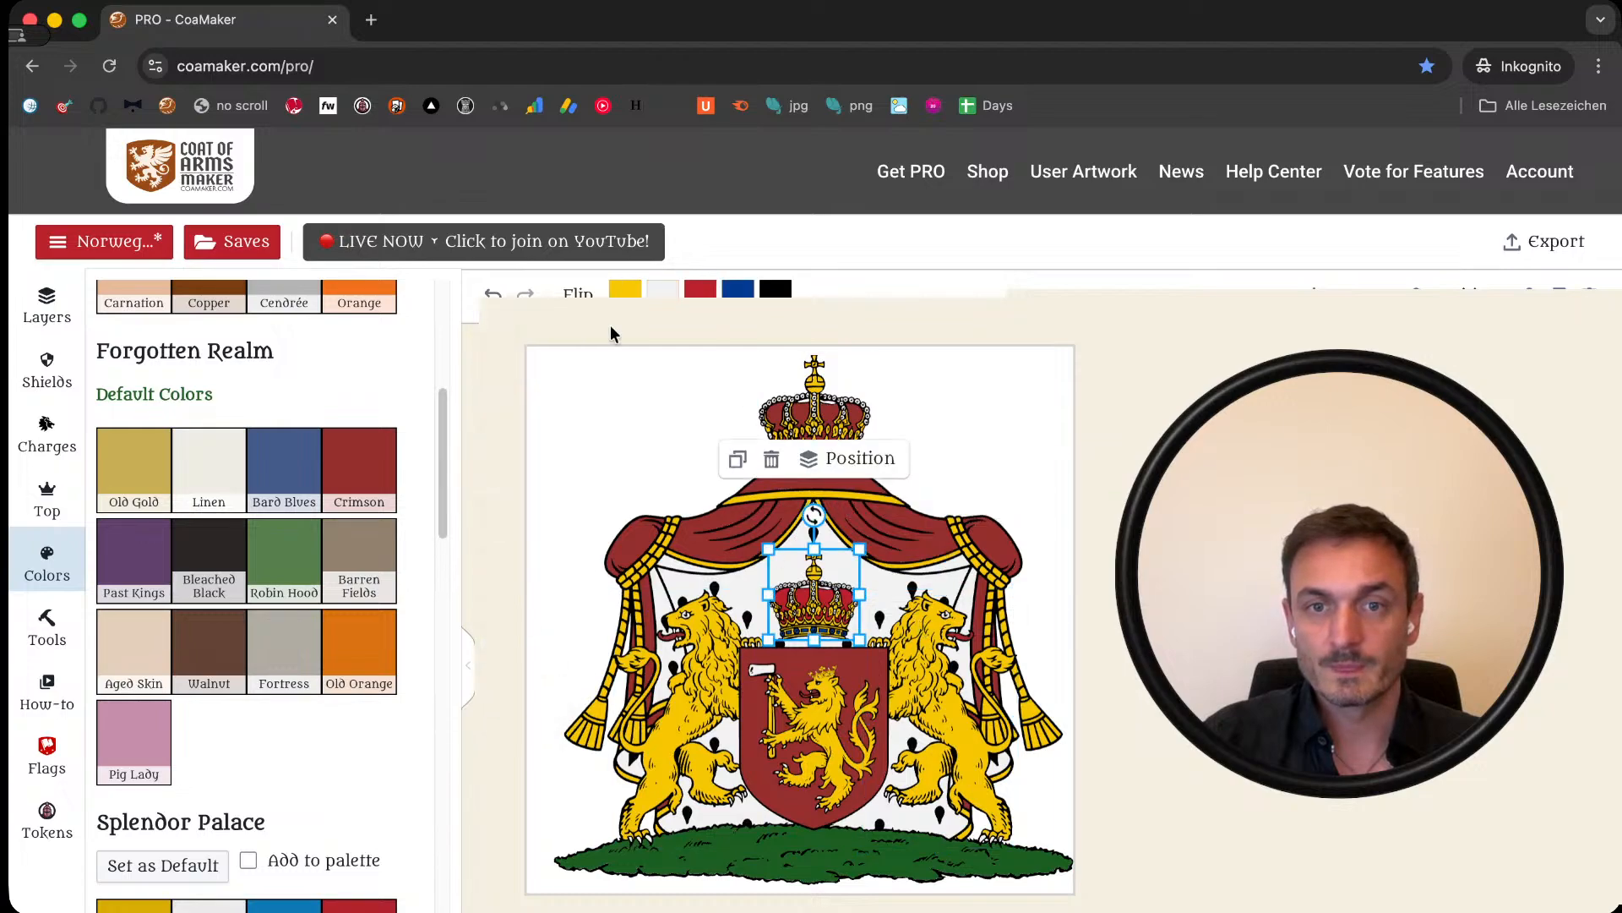
{"action": "left_click", "coordinate": [700, 291]}
{"action": "left_click", "coordinate": [485, 649]}
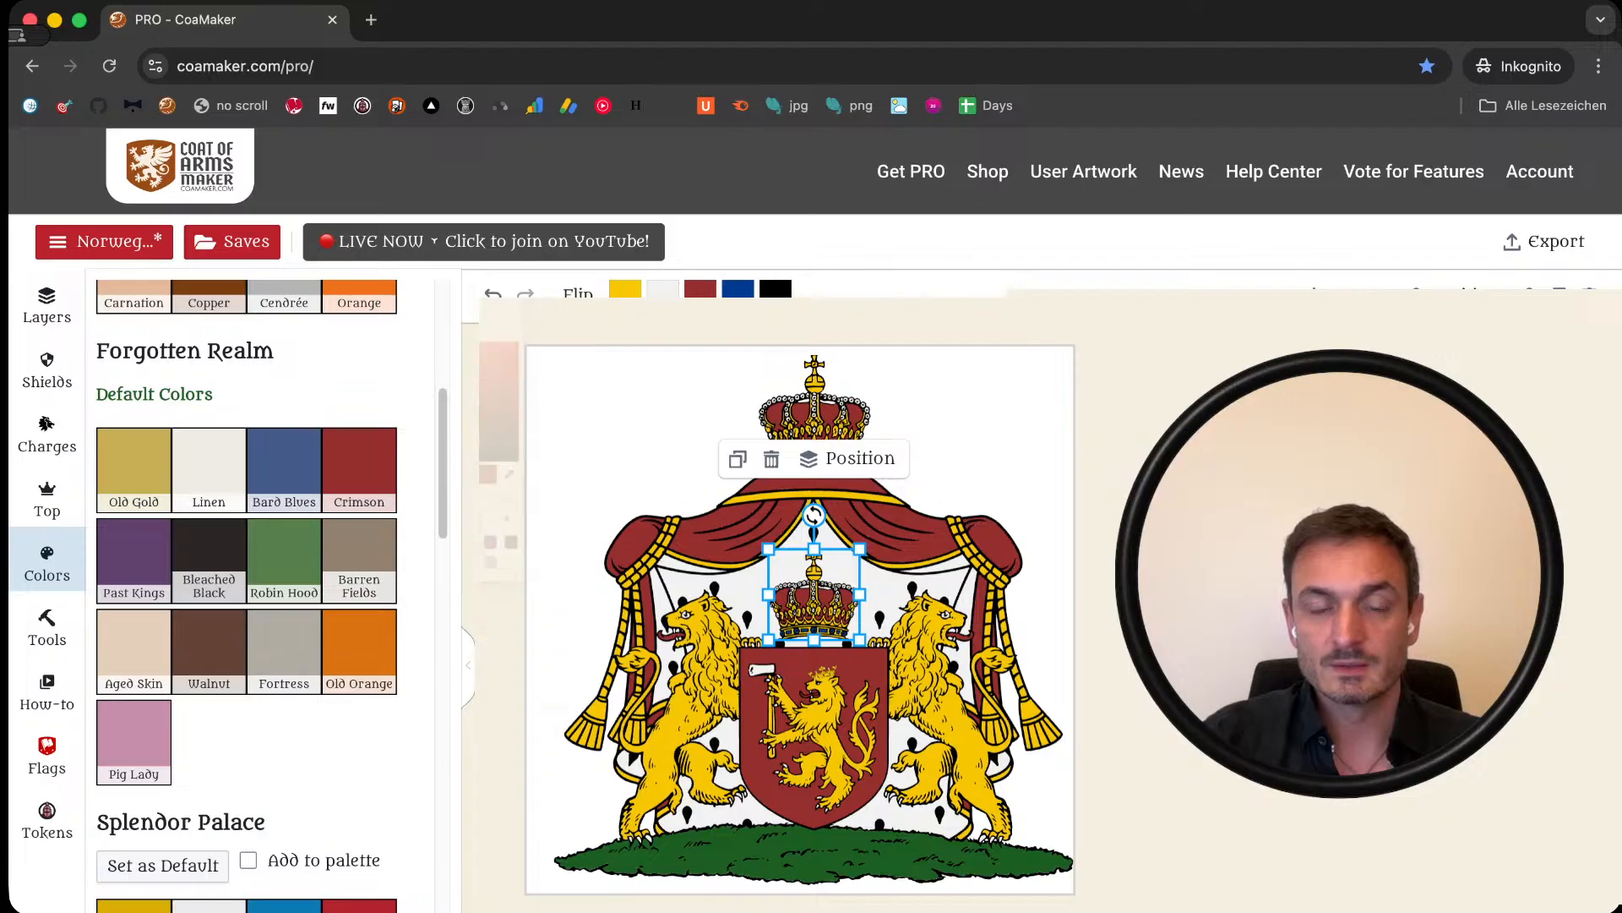
Step: Recolour the golden bodies of both lion supporters with Old Gold from the Forgotten Realm palette
{"action": "left_click", "coordinate": [723, 650]}
{"action": "left_click", "coordinate": [664, 291]}
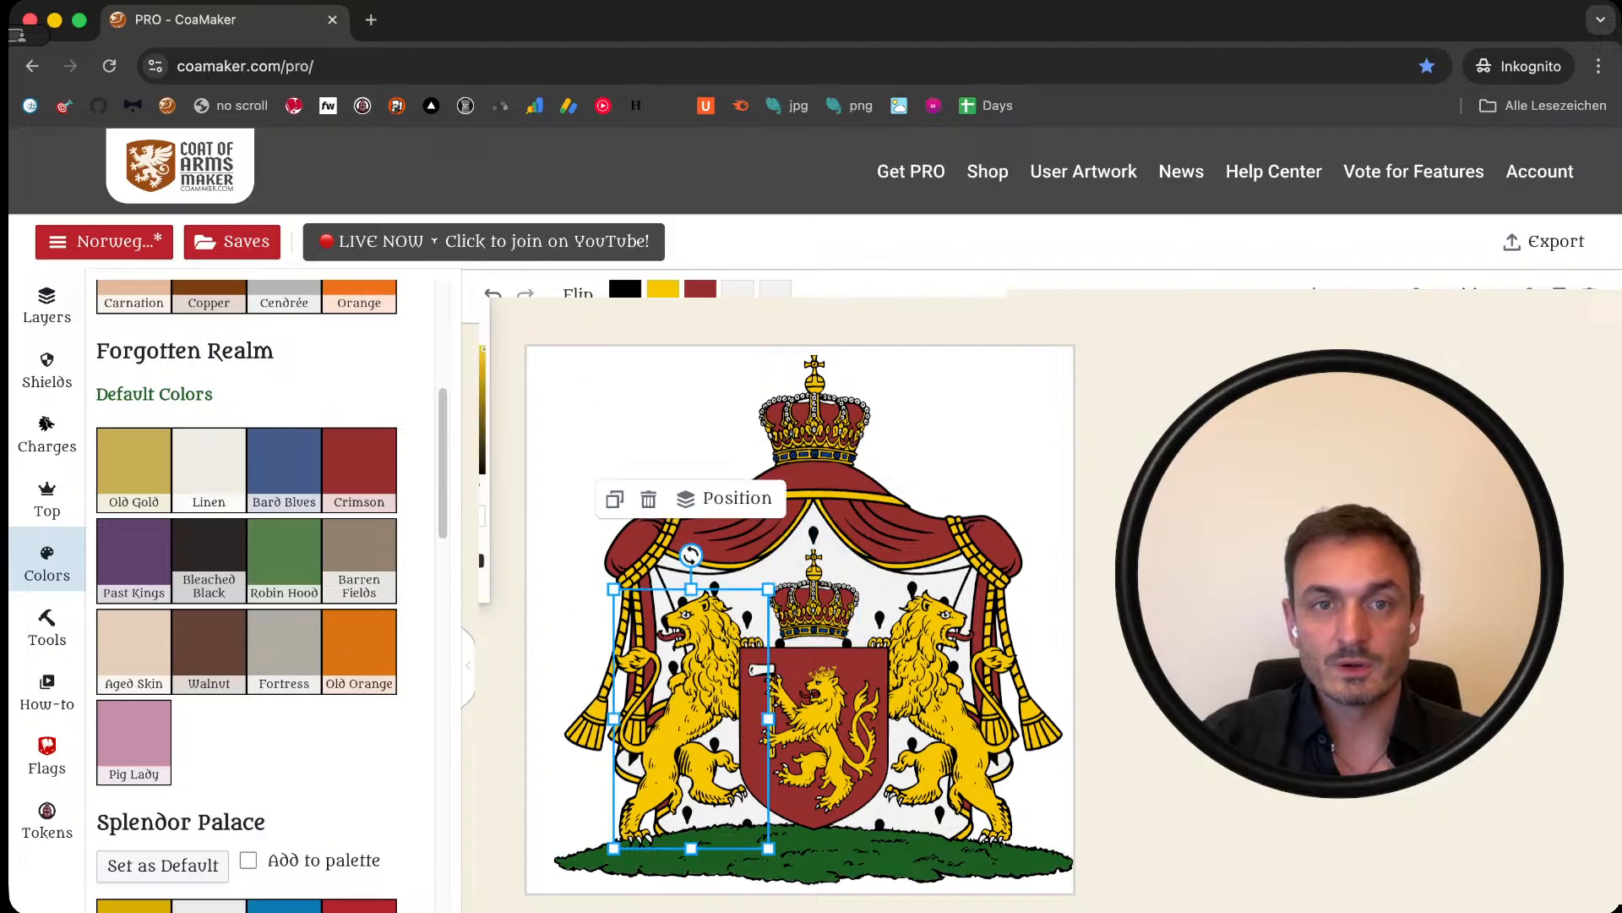
{"action": "left_click", "coordinate": [470, 646]}
{"action": "left_click", "coordinate": [685, 710]}
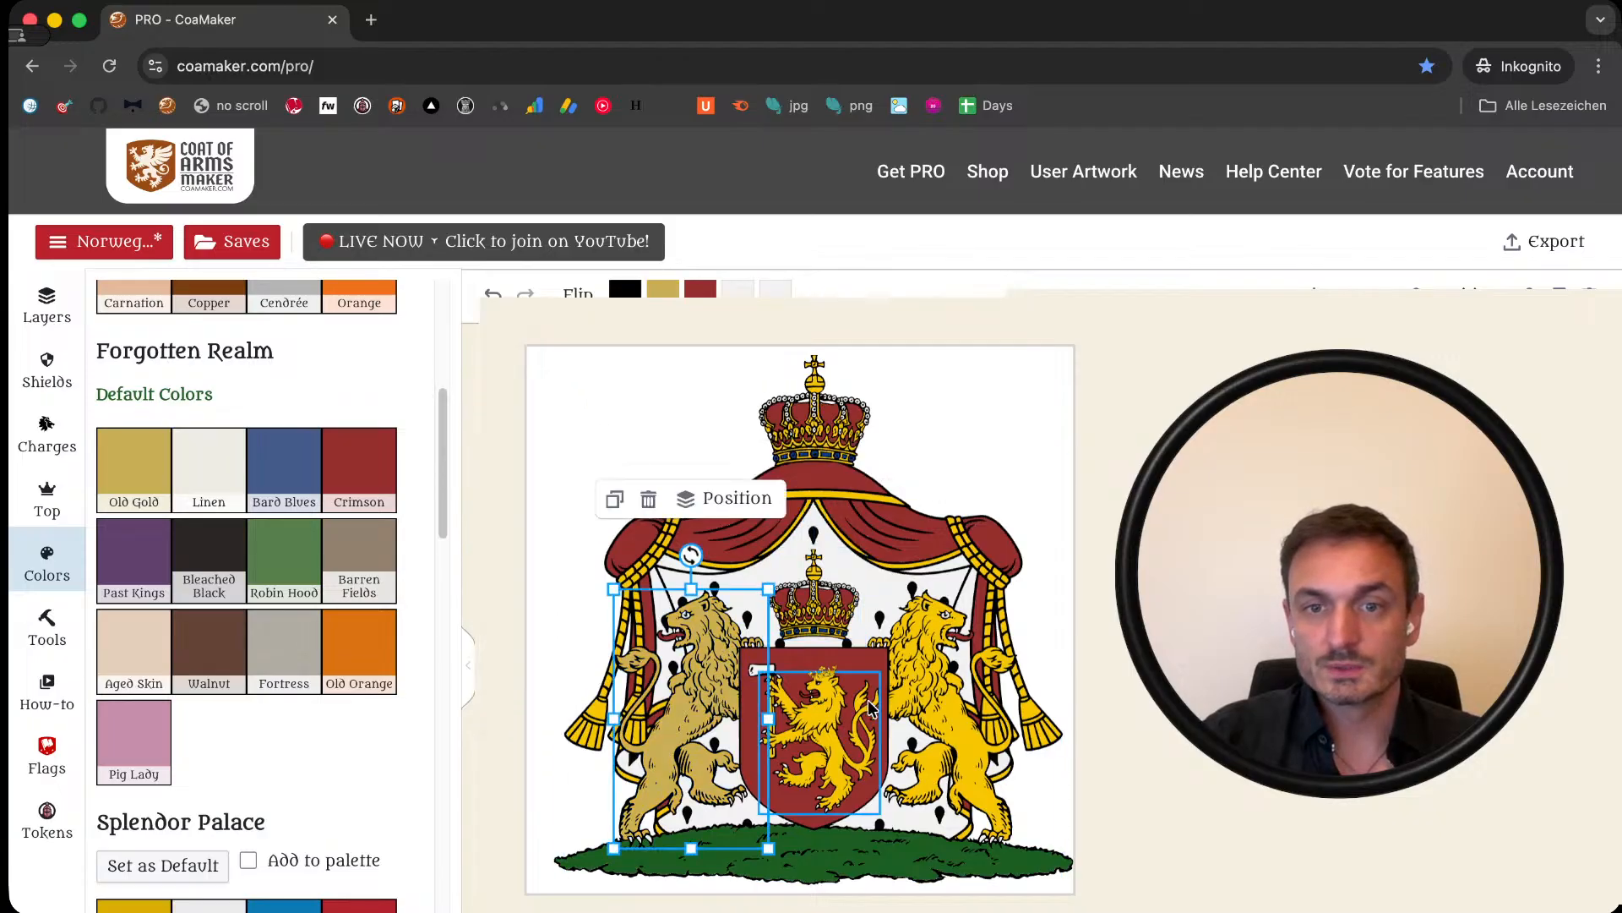
{"action": "left_click", "coordinate": [950, 662]}
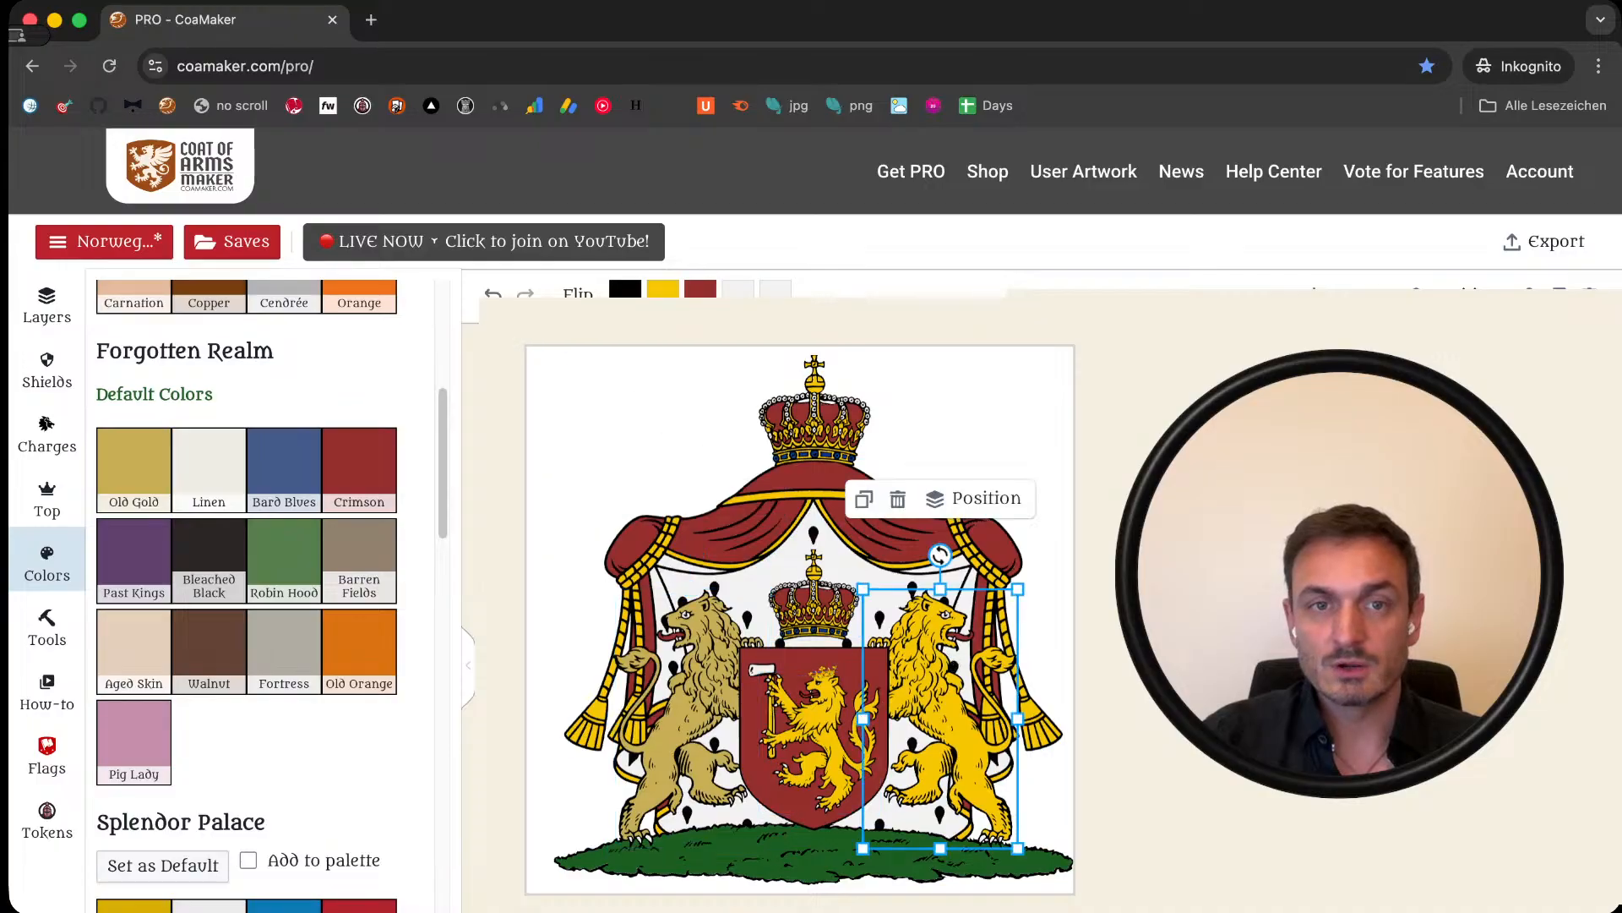
{"action": "left_click", "coordinate": [663, 291]}
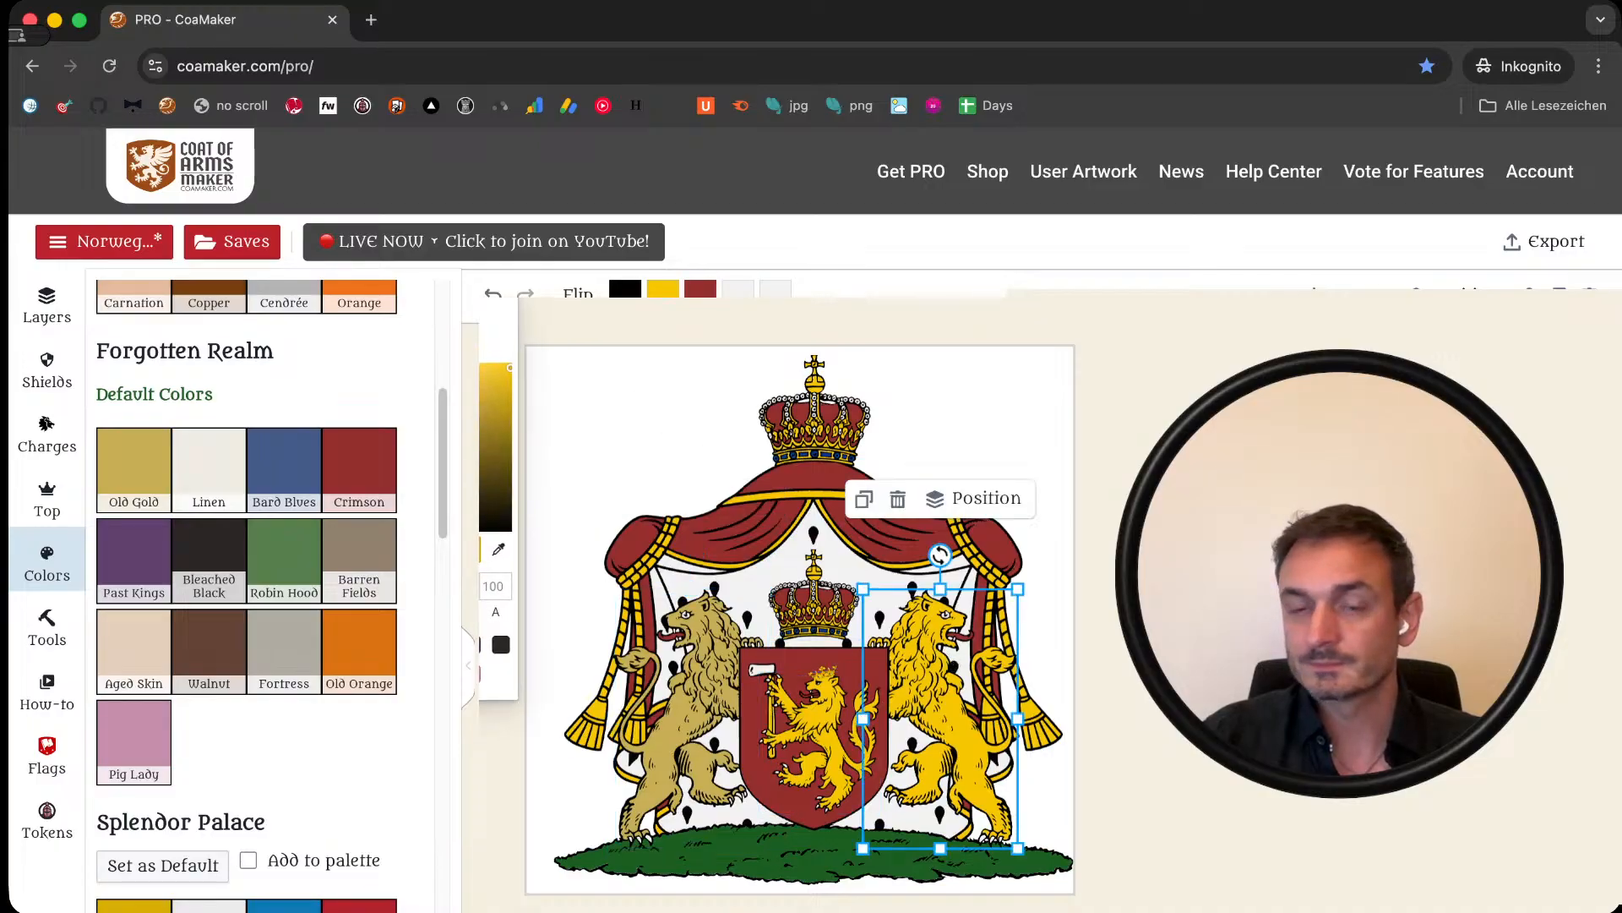
{"action": "left_click", "coordinate": [354, 645]}
{"action": "left_click", "coordinate": [946, 718]}
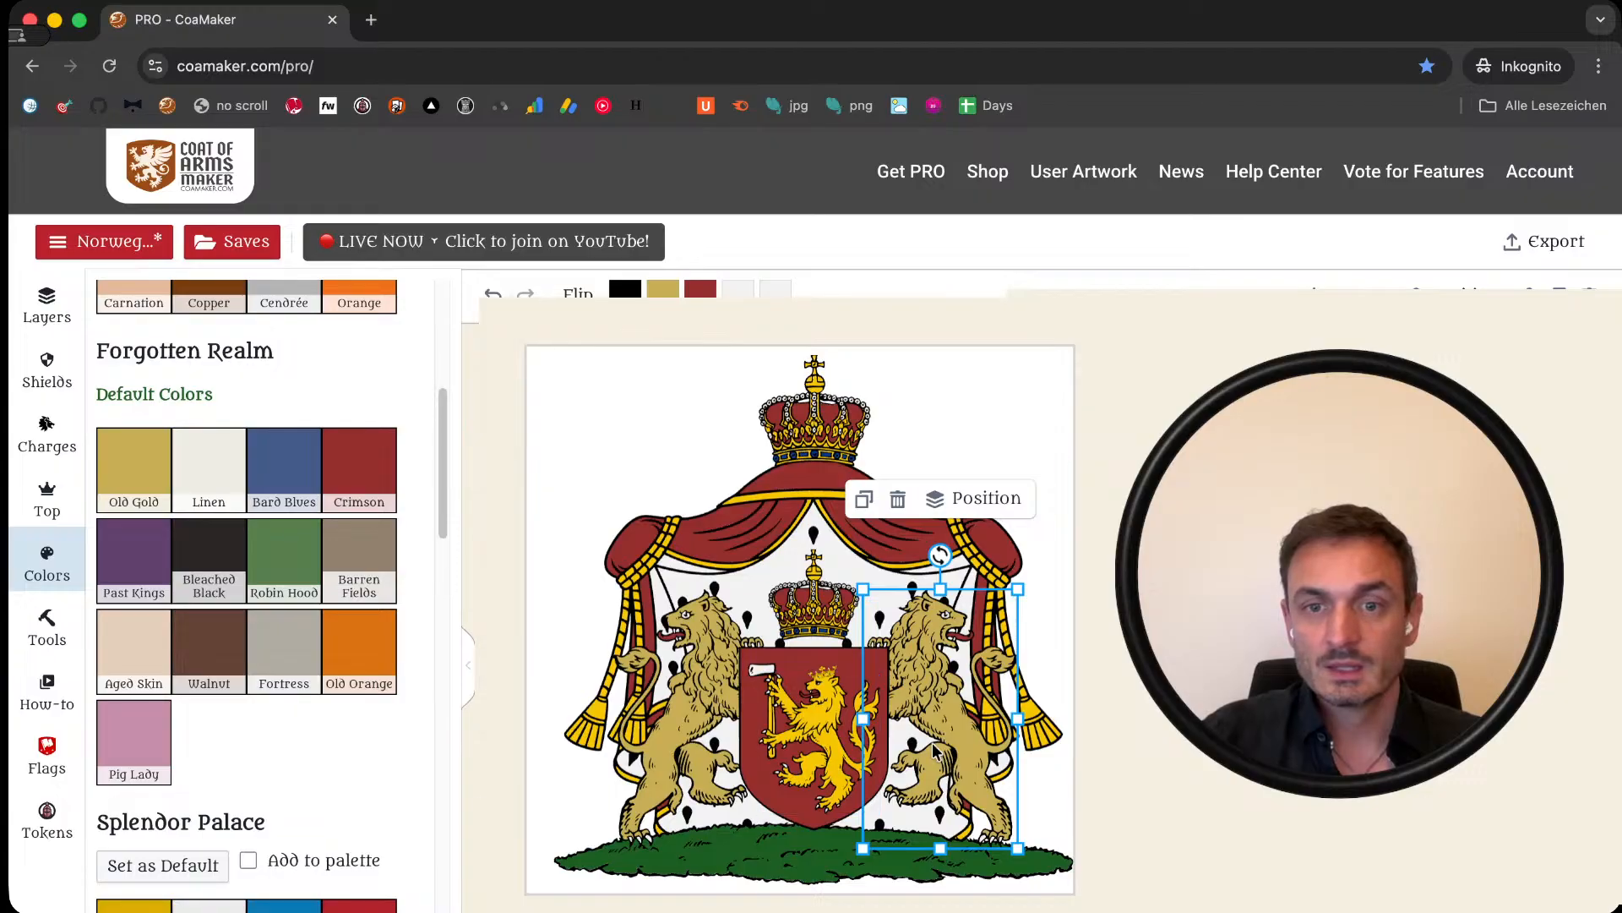
Step: Recolour the gold of the shield's lion and of the mantle's trim and cords with Old Gold
{"action": "left_click", "coordinate": [832, 747]}
{"action": "left_click", "coordinate": [667, 291]}
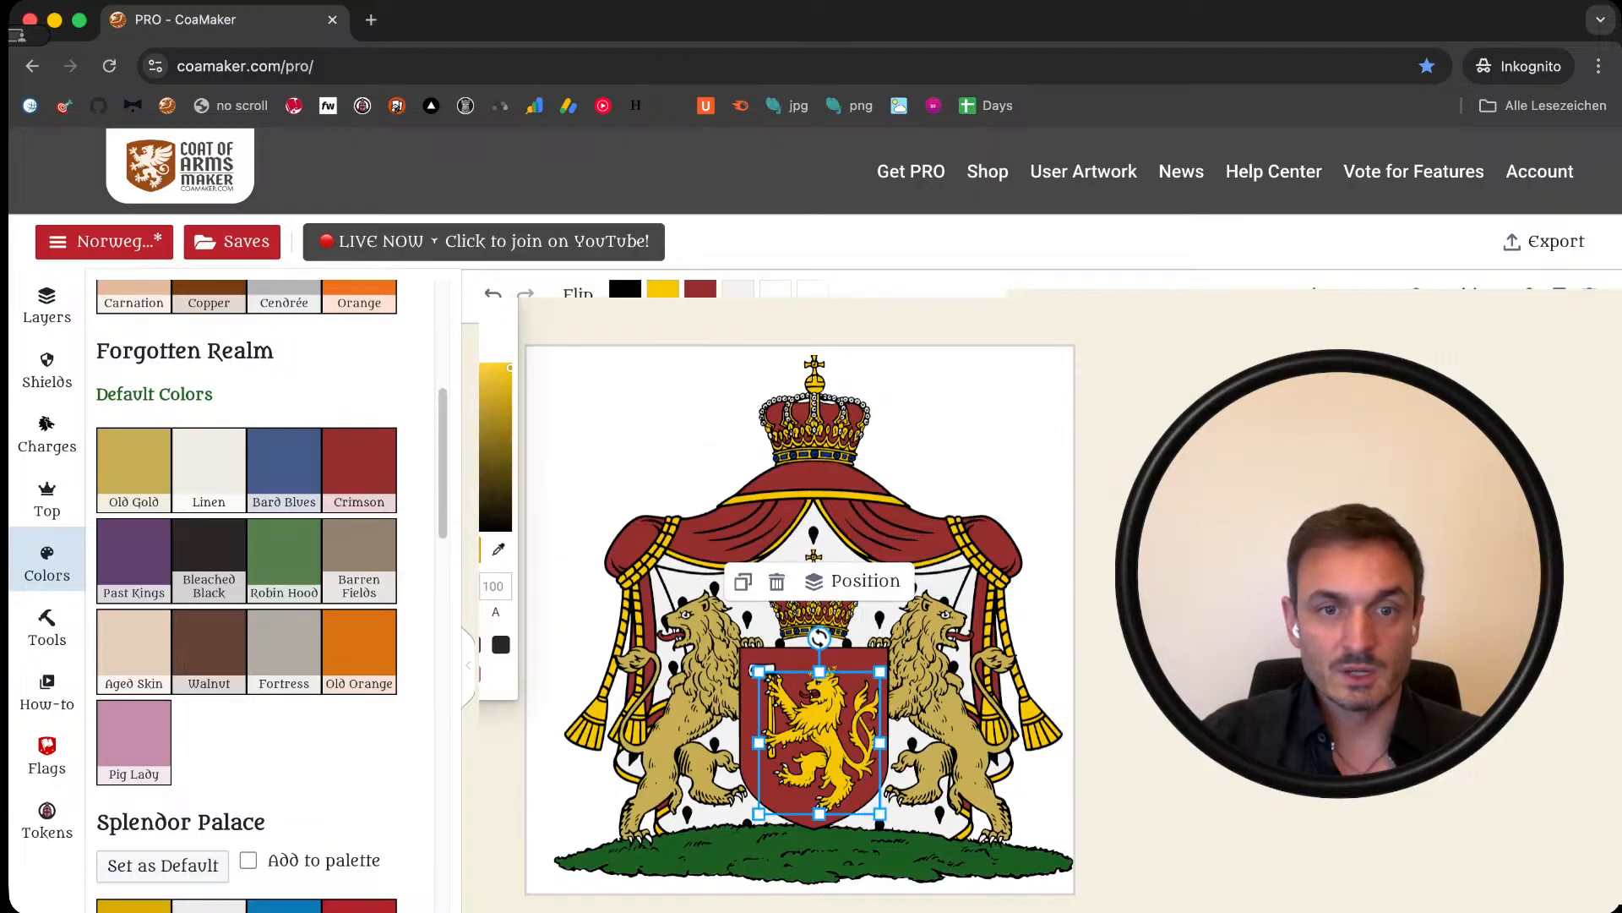
{"action": "left_click", "coordinate": [354, 645]}
{"action": "left_click", "coordinate": [620, 700]}
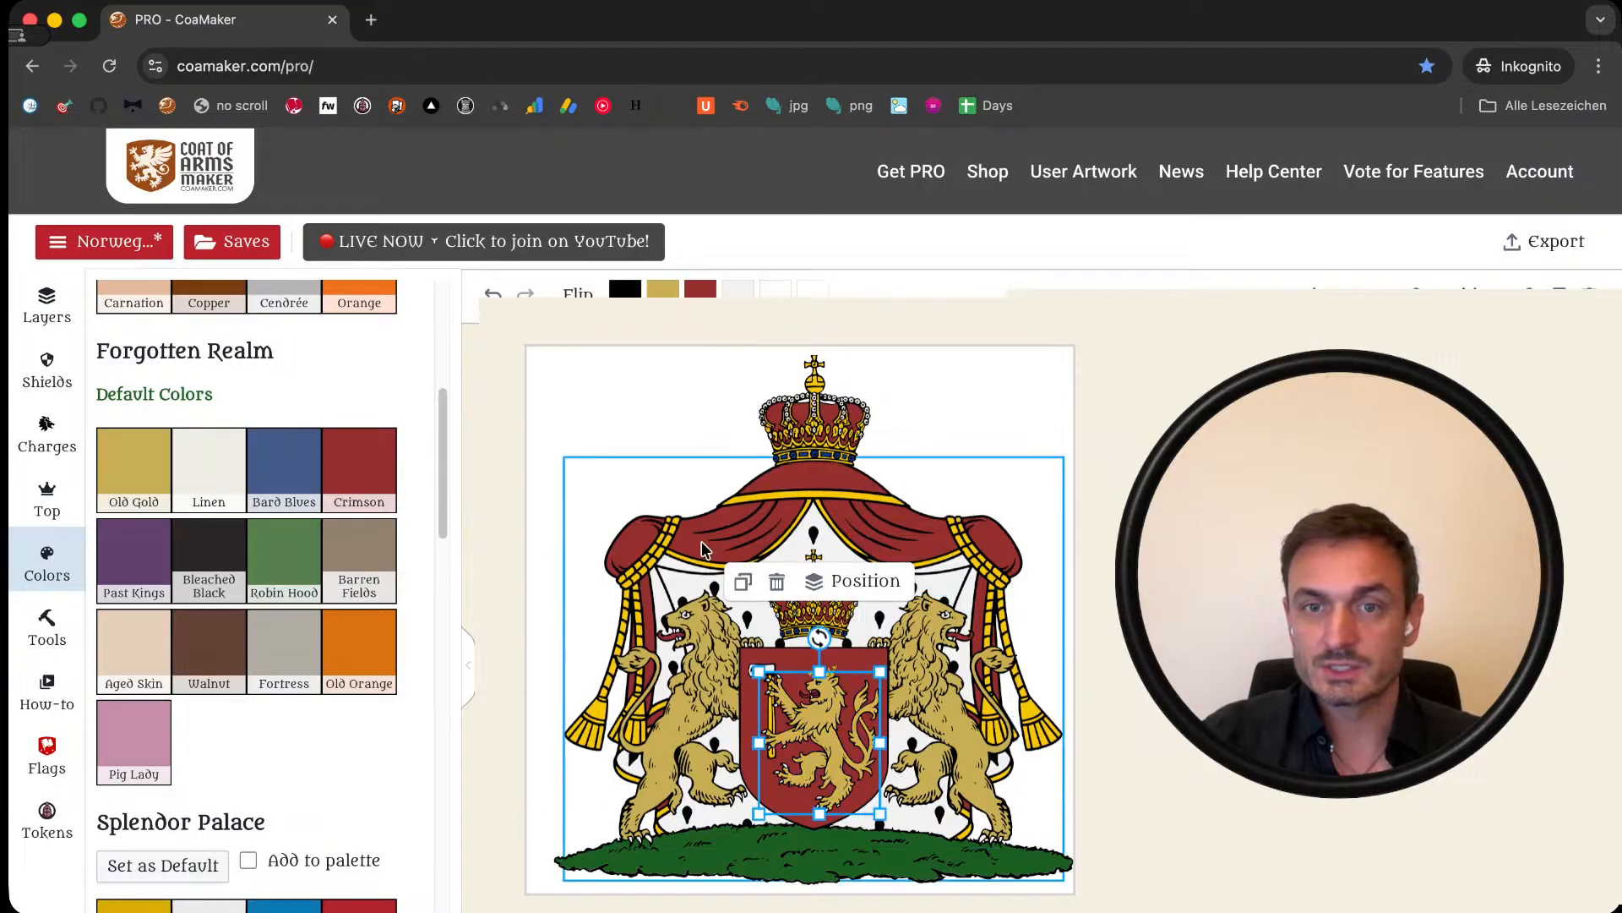
{"action": "left_click", "coordinate": [761, 511]}
{"action": "left_click", "coordinate": [738, 288]}
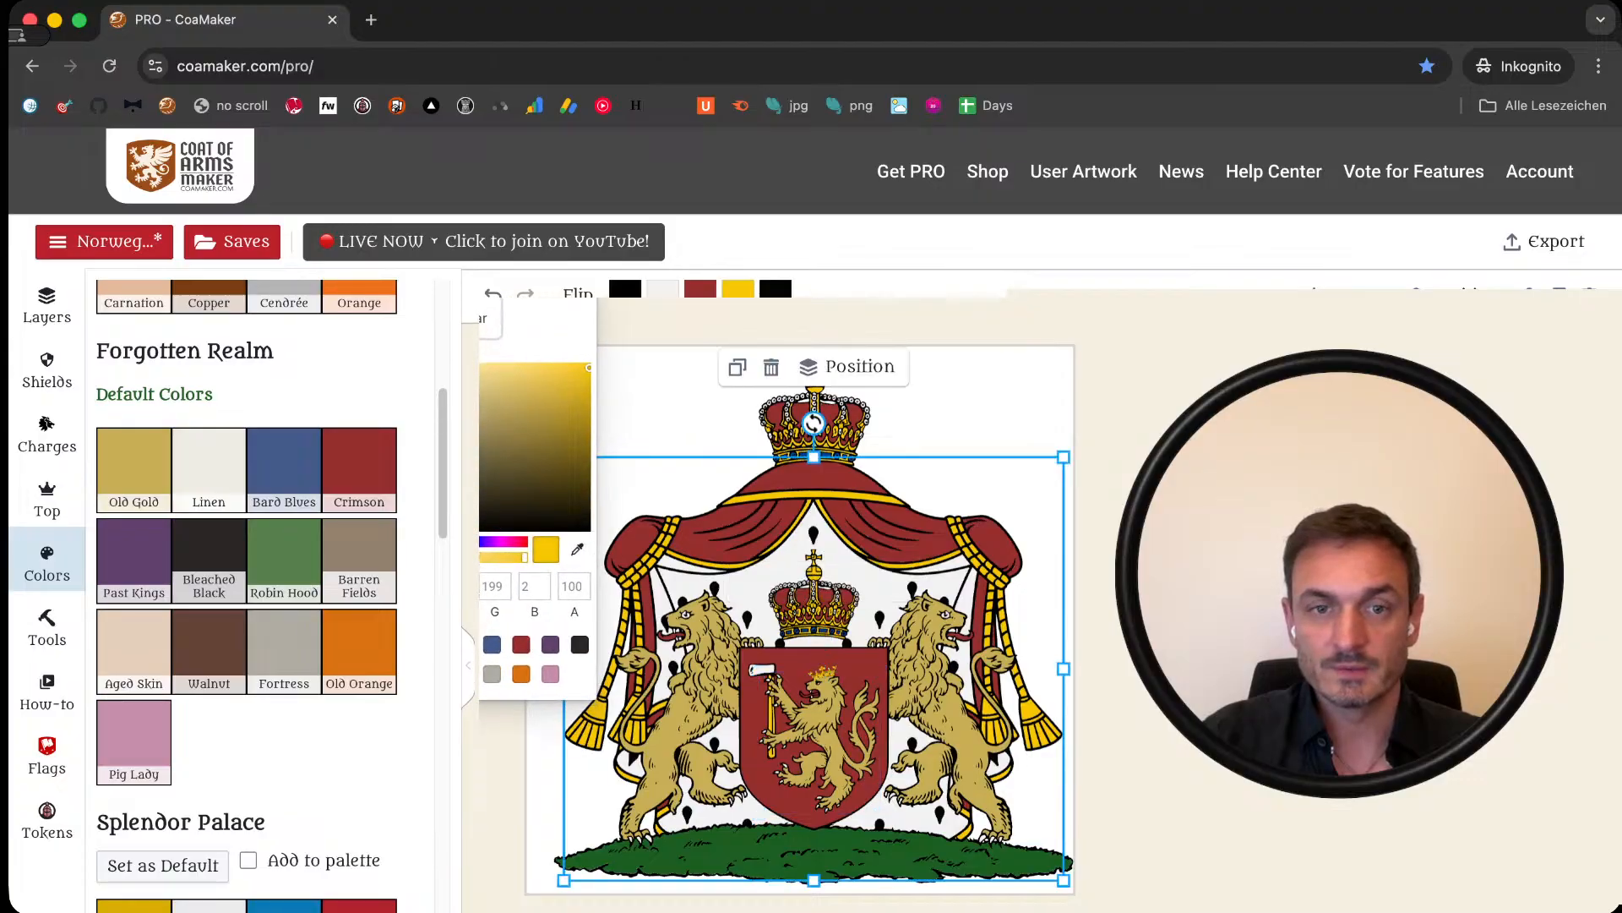
Step: Recolour the gold of the small crown above the shield and of the large crown above the mantle with Old Gold
{"action": "left_click", "coordinate": [818, 583]}
{"action": "left_click", "coordinate": [818, 583]}
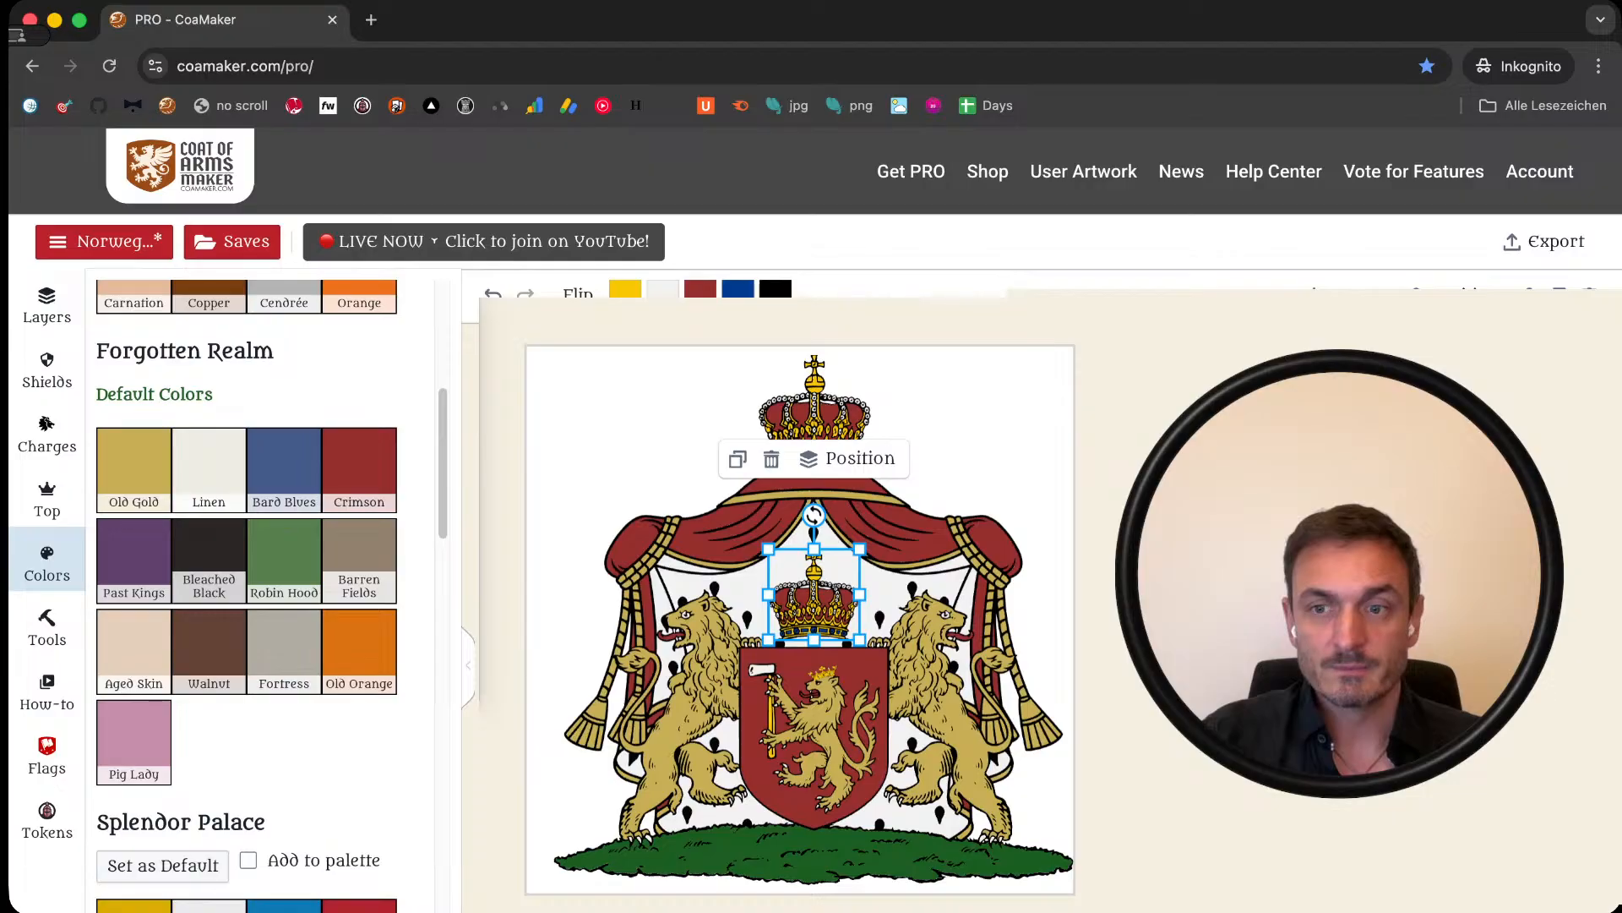
{"action": "left_click", "coordinate": [133, 462]}
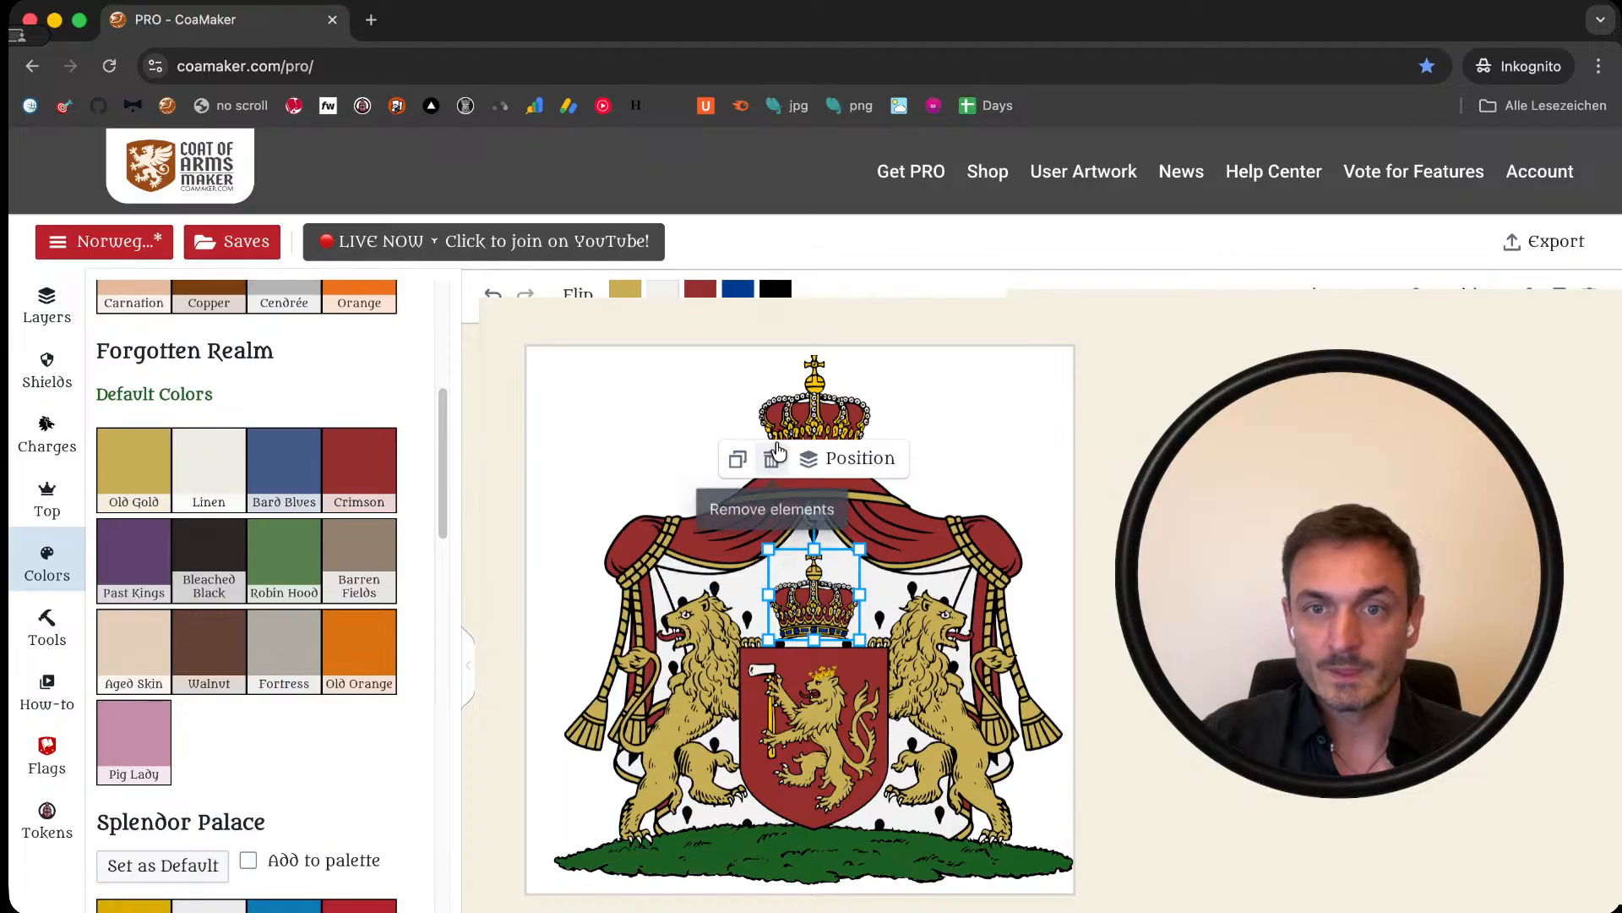
{"action": "left_click", "coordinate": [814, 406]}
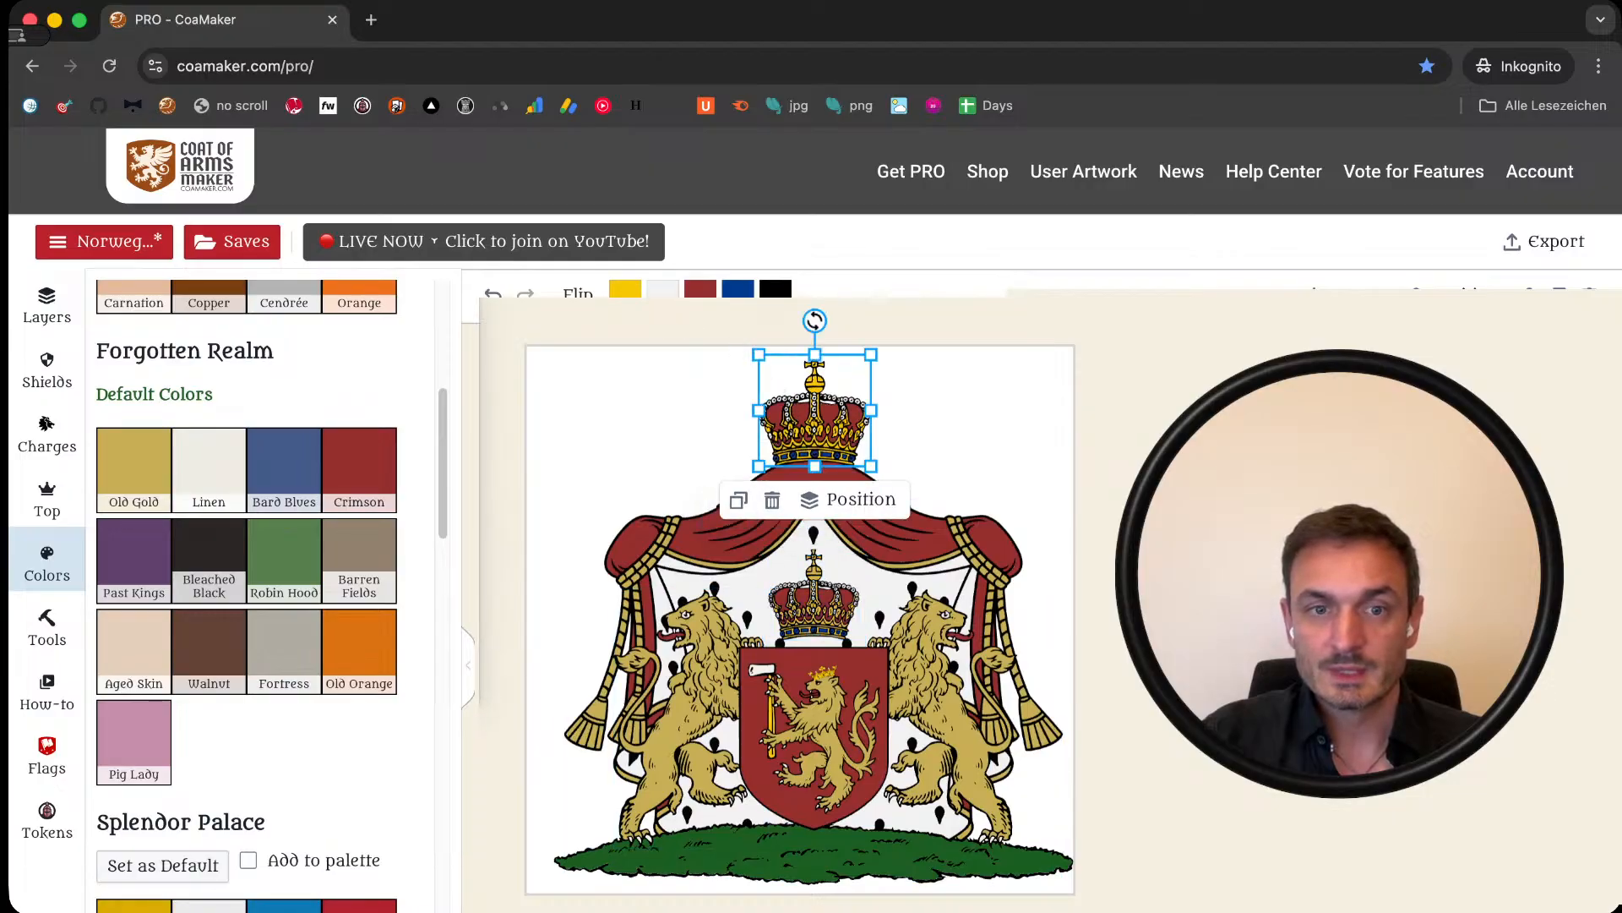
{"action": "key", "text": "Escape"}
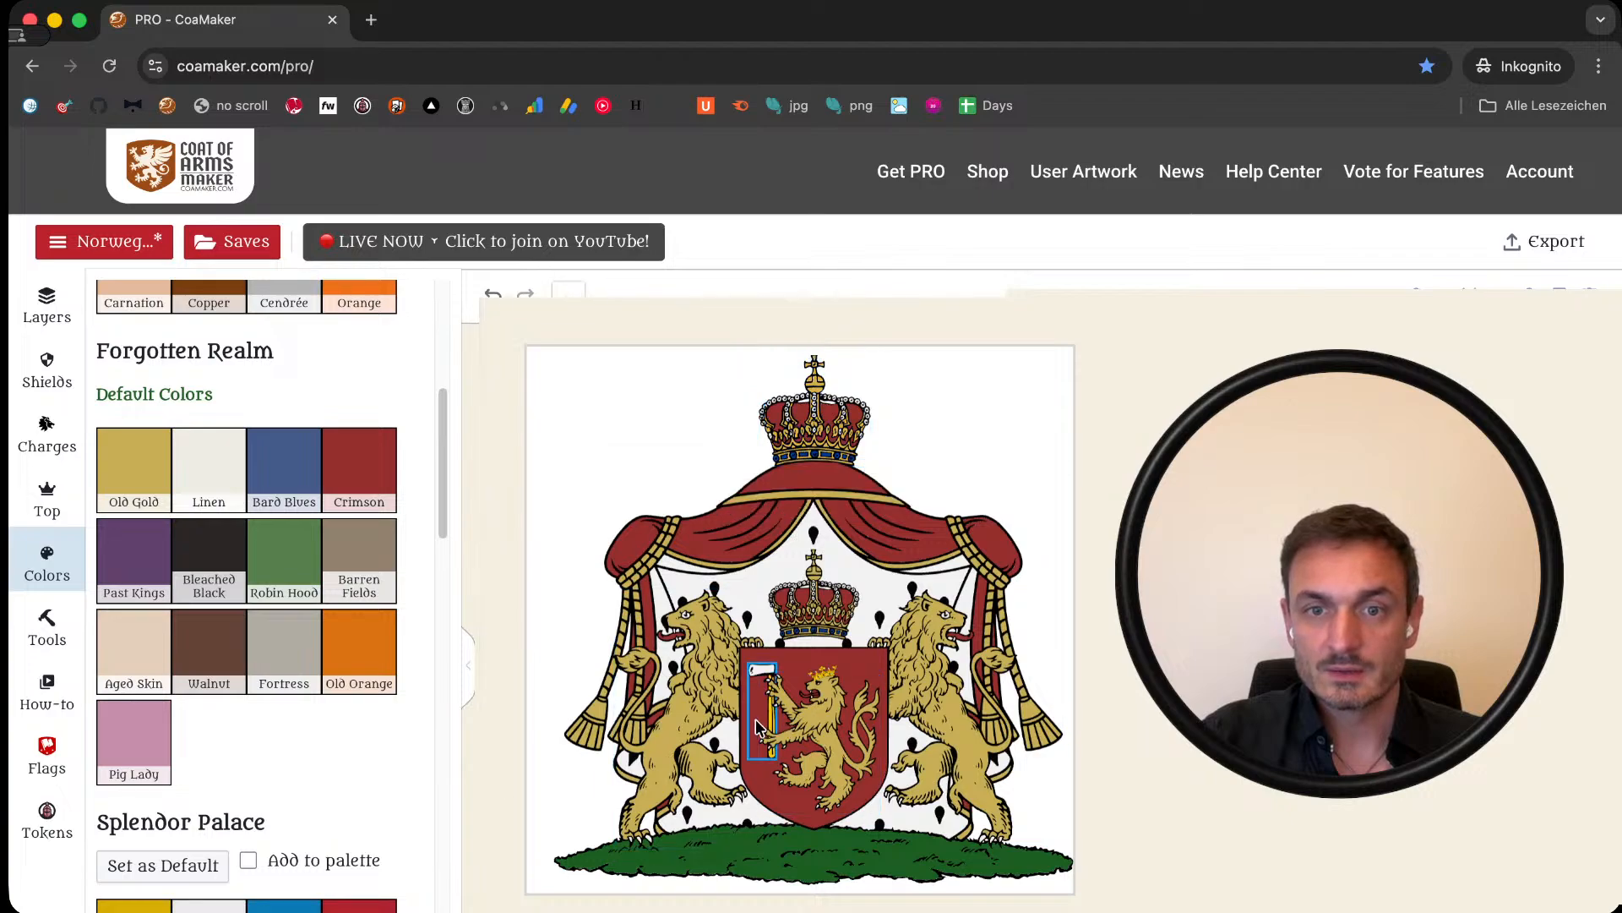
Step: Recolour the gold of the axe handle and of the crown on the shield lion's head with Old Gold
{"action": "left_click", "coordinate": [758, 727]}
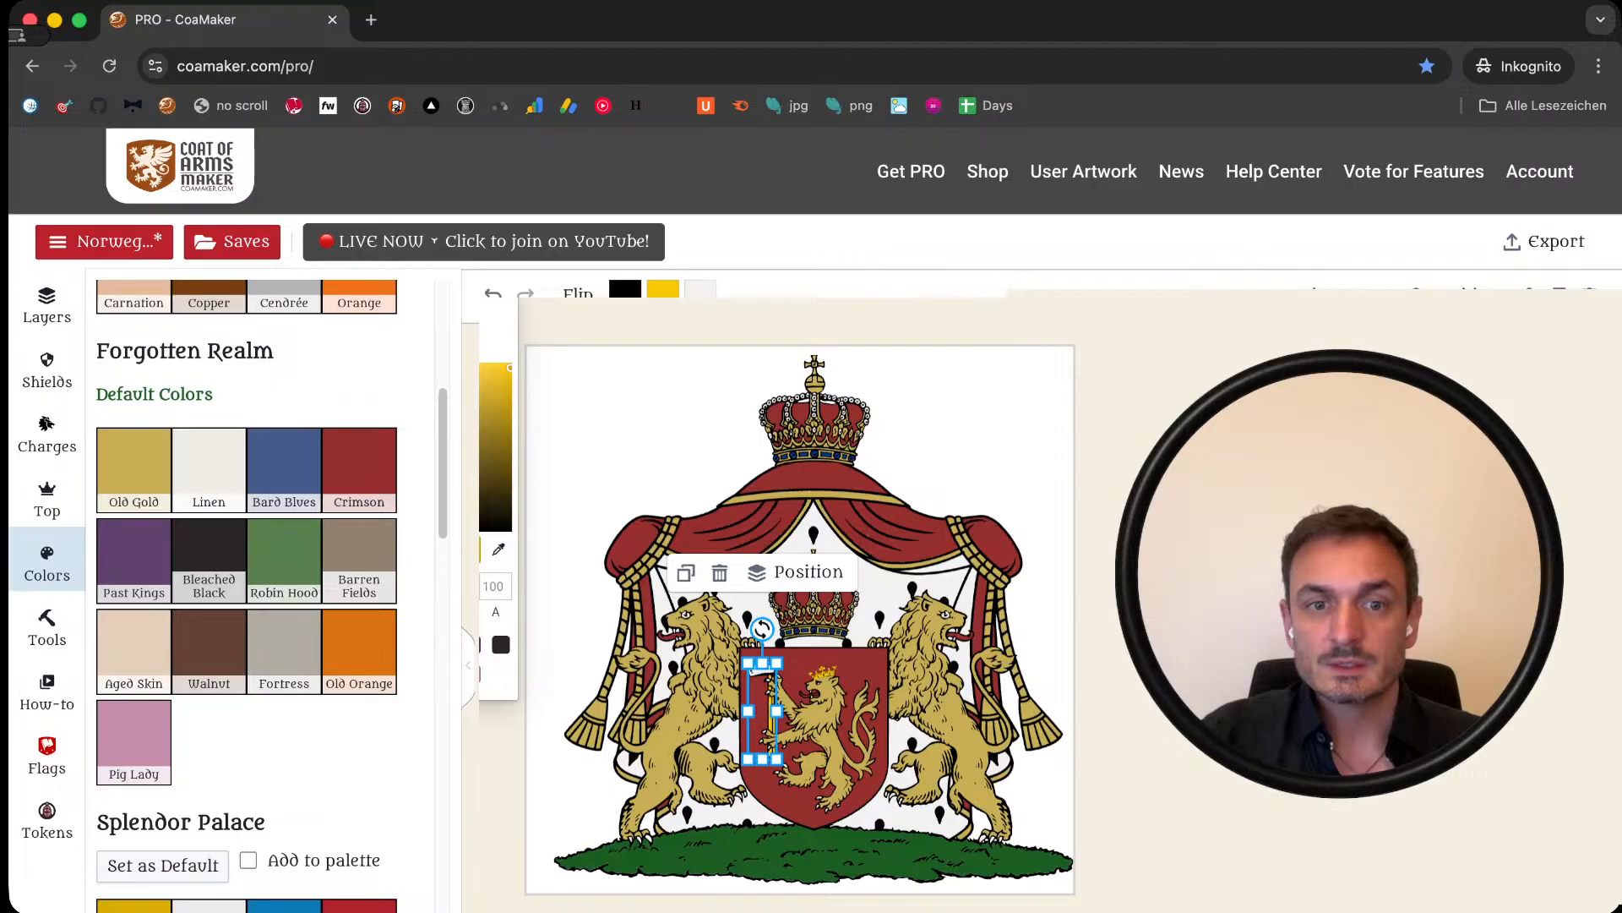
{"action": "left_click", "coordinate": [442, 644]}
{"action": "left_click", "coordinate": [558, 788]}
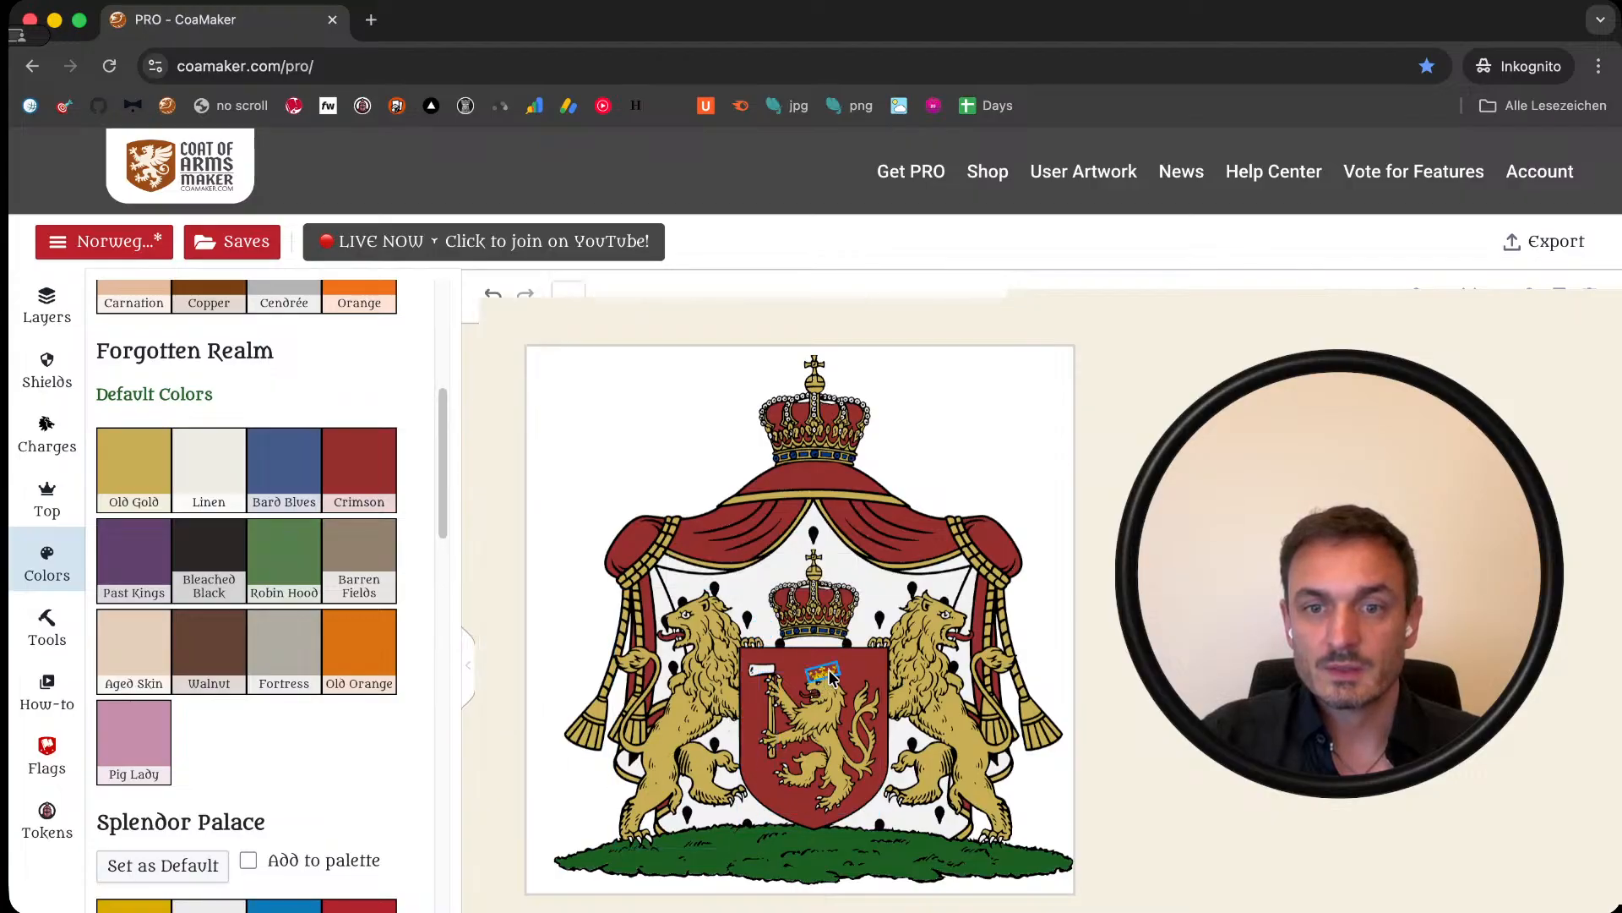
{"action": "left_click", "coordinate": [831, 676]}
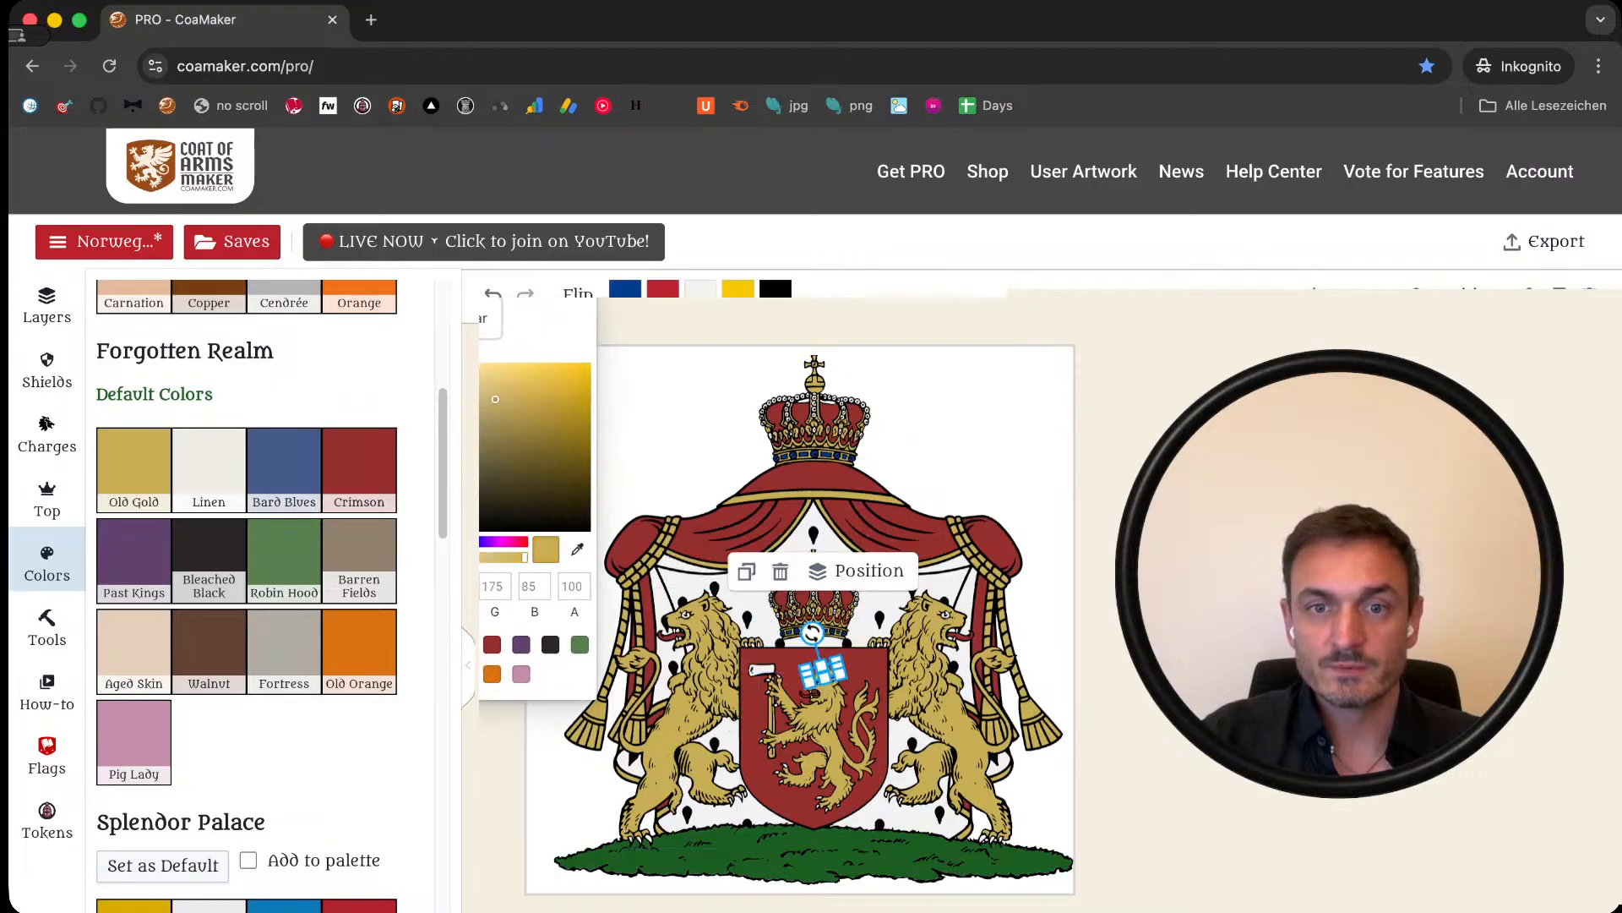
{"action": "left_click", "coordinate": [541, 781]}
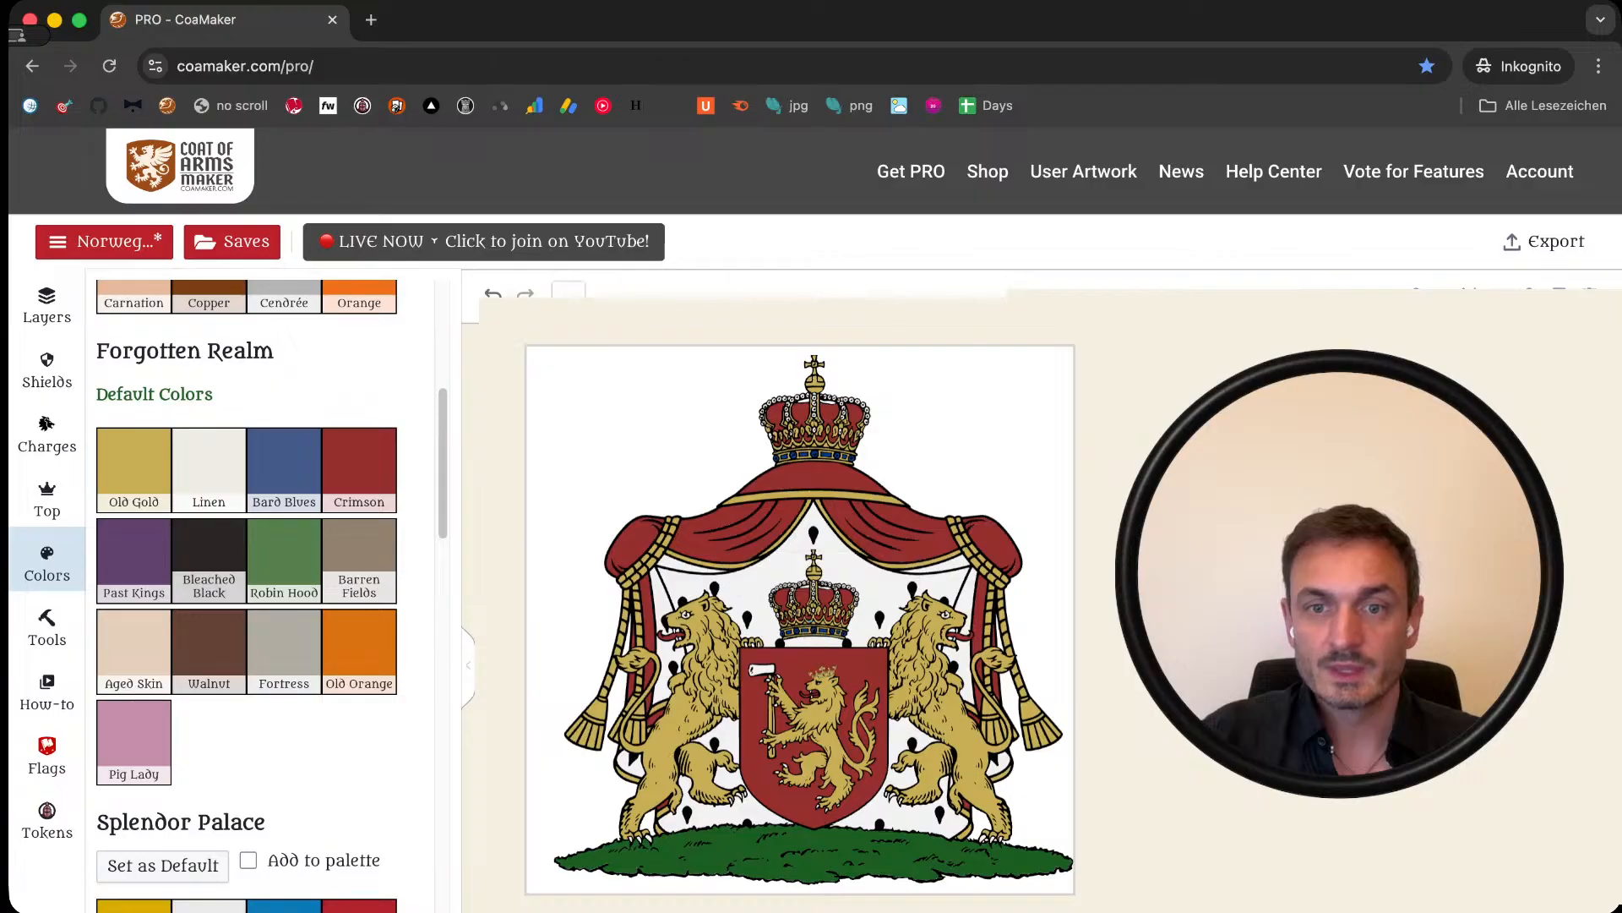
Step: Recolour the green of the grassy mound with Robin Hood from the Forgotten Realm palette
{"action": "left_click", "coordinate": [735, 866]}
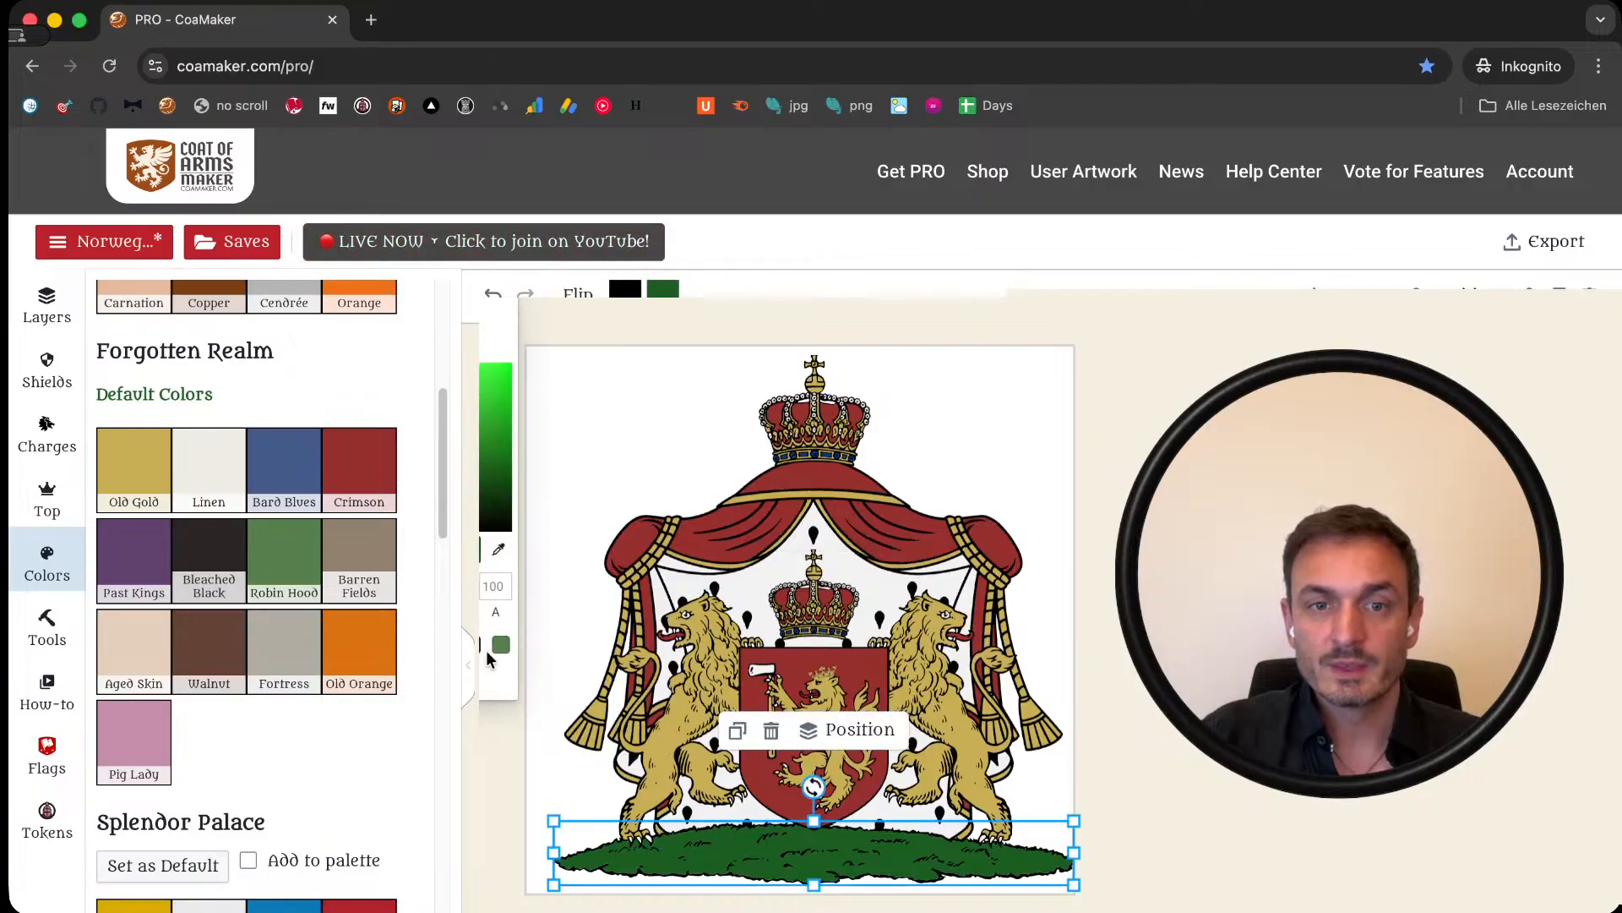
{"action": "left_click", "coordinate": [501, 644]}
{"action": "left_click", "coordinate": [545, 608]}
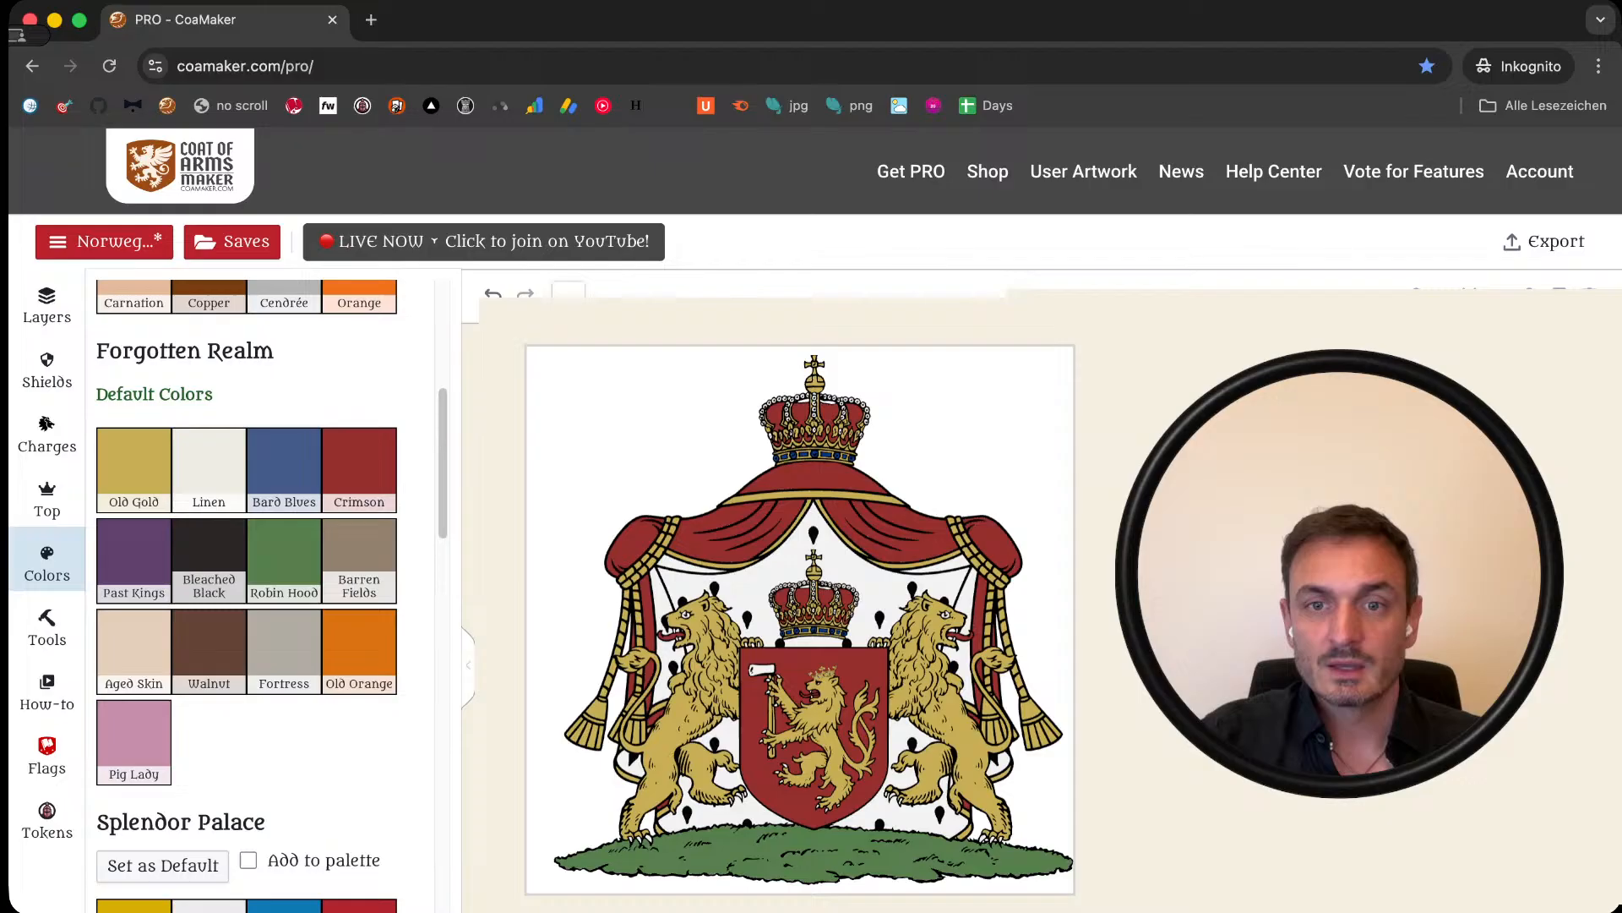
Step: Recolour the white of the mantle's ermine lining and of the axe blade with Forgotten Realm's Linen
{"action": "left_click", "coordinate": [746, 548]}
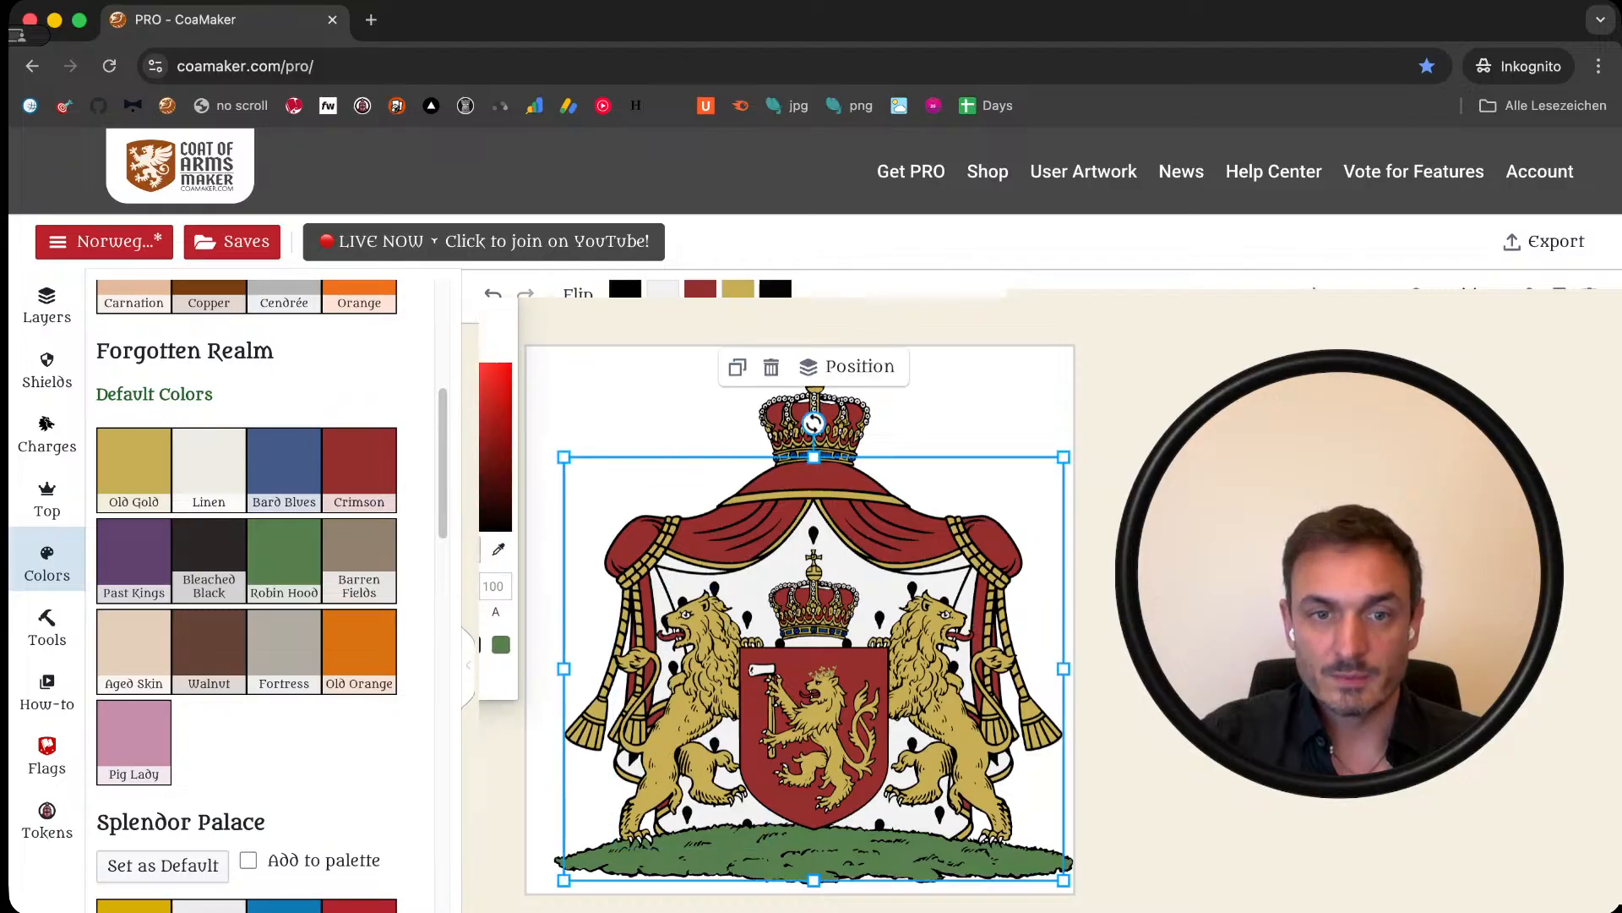
{"action": "left_click", "coordinate": [354, 645]}
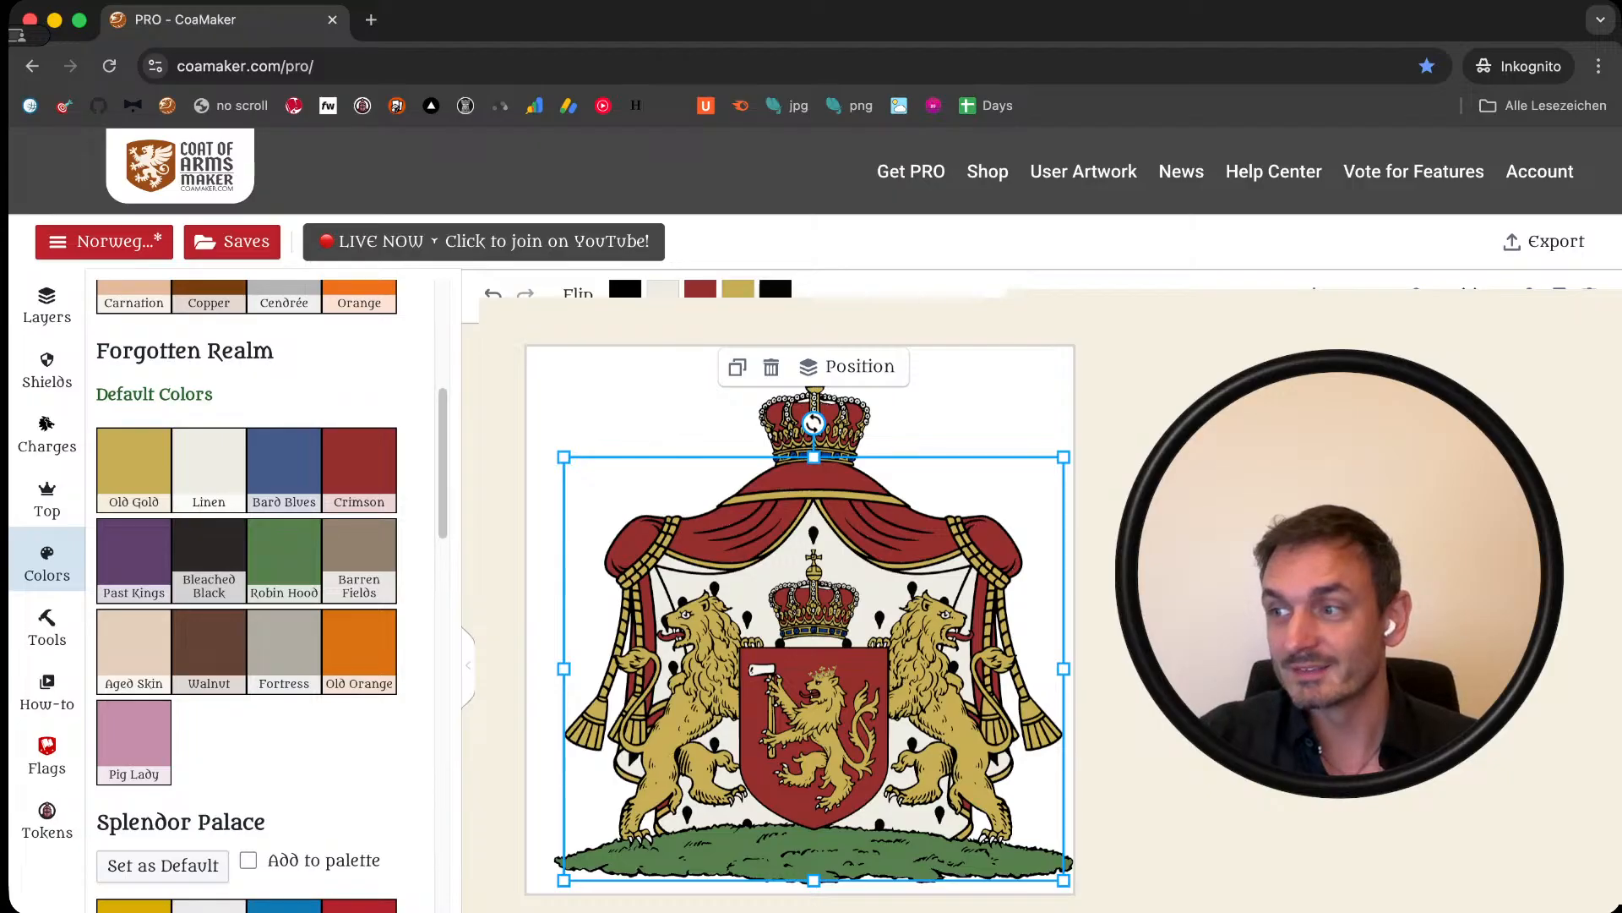
{"action": "key", "text": "Escape"}
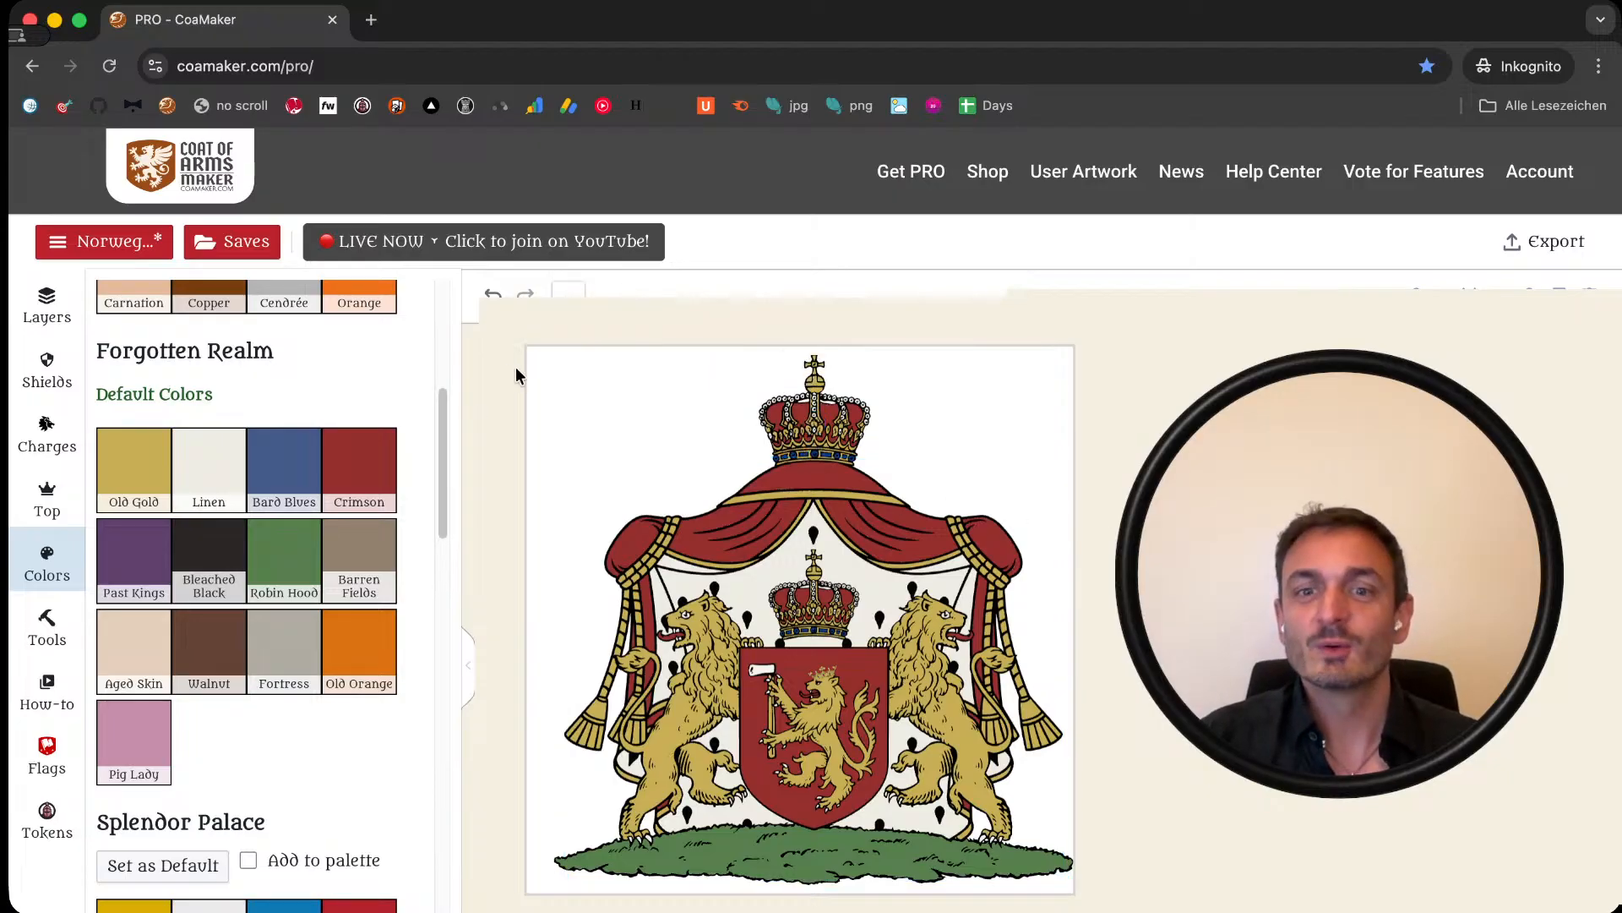
{"action": "left_click", "coordinate": [763, 710]}
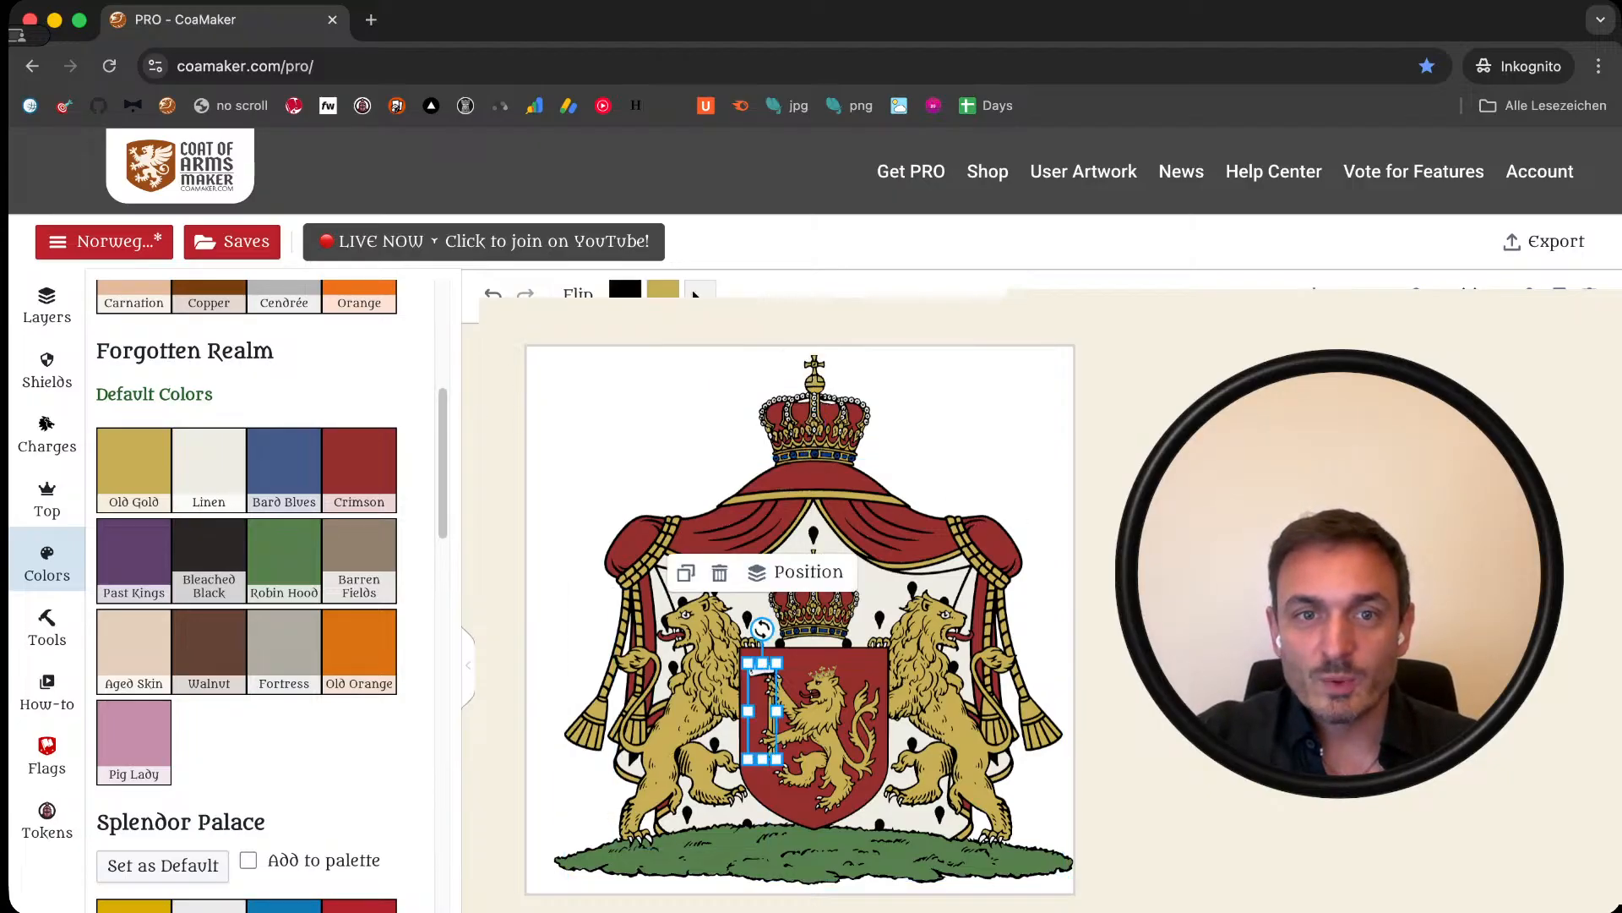
{"action": "left_click", "coordinate": [698, 292]}
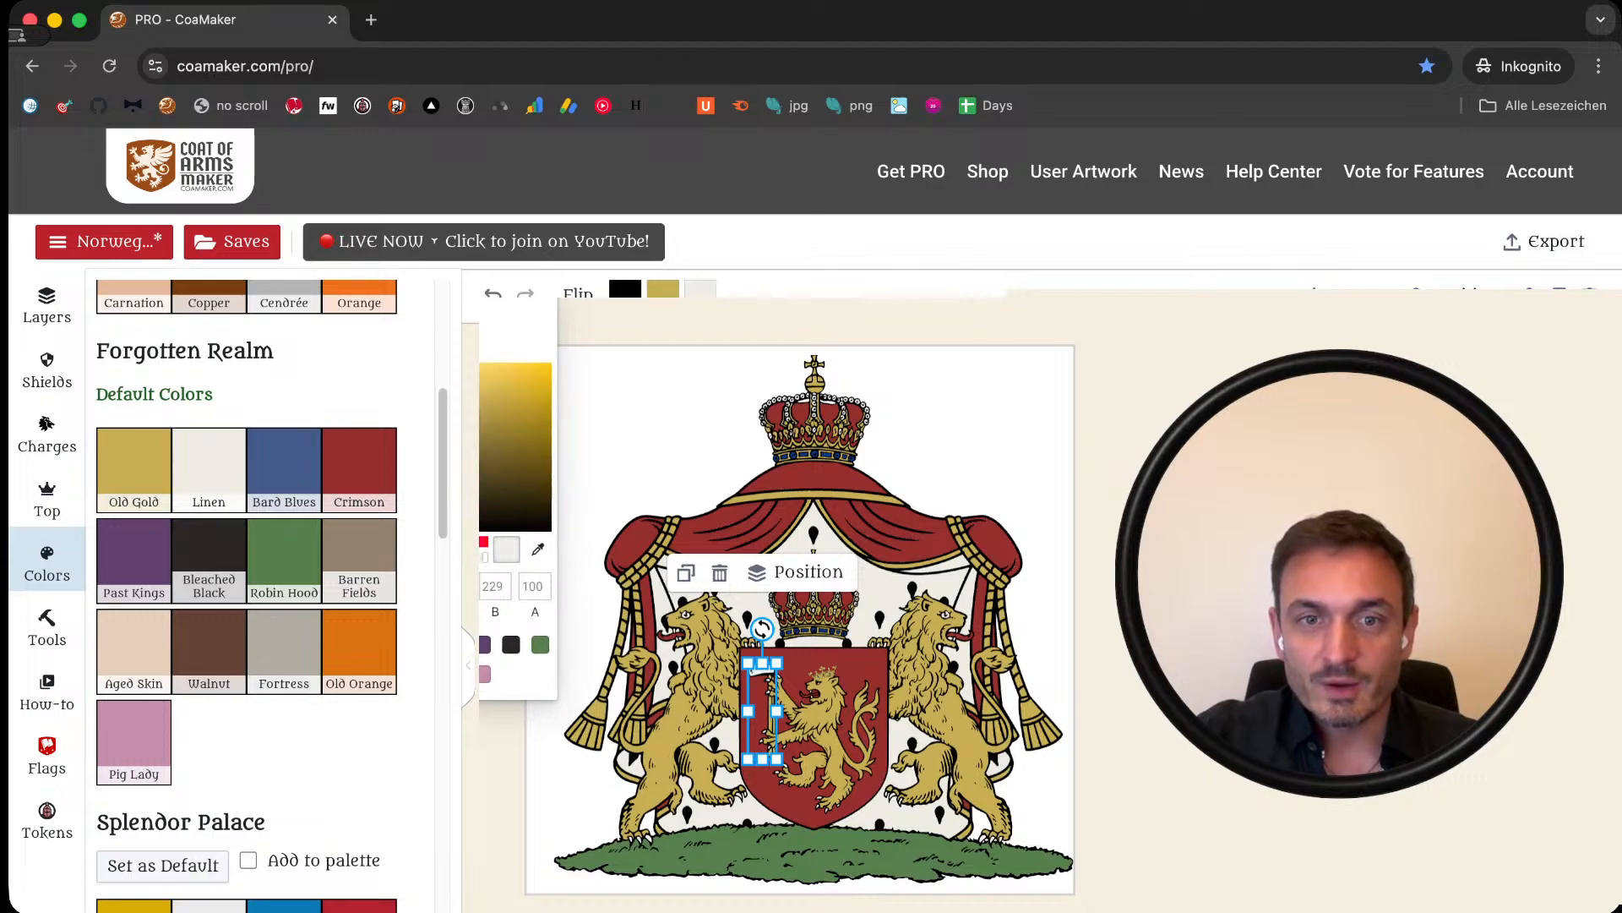
{"action": "left_click", "coordinate": [920, 438]}
{"action": "left_click", "coordinate": [921, 439]}
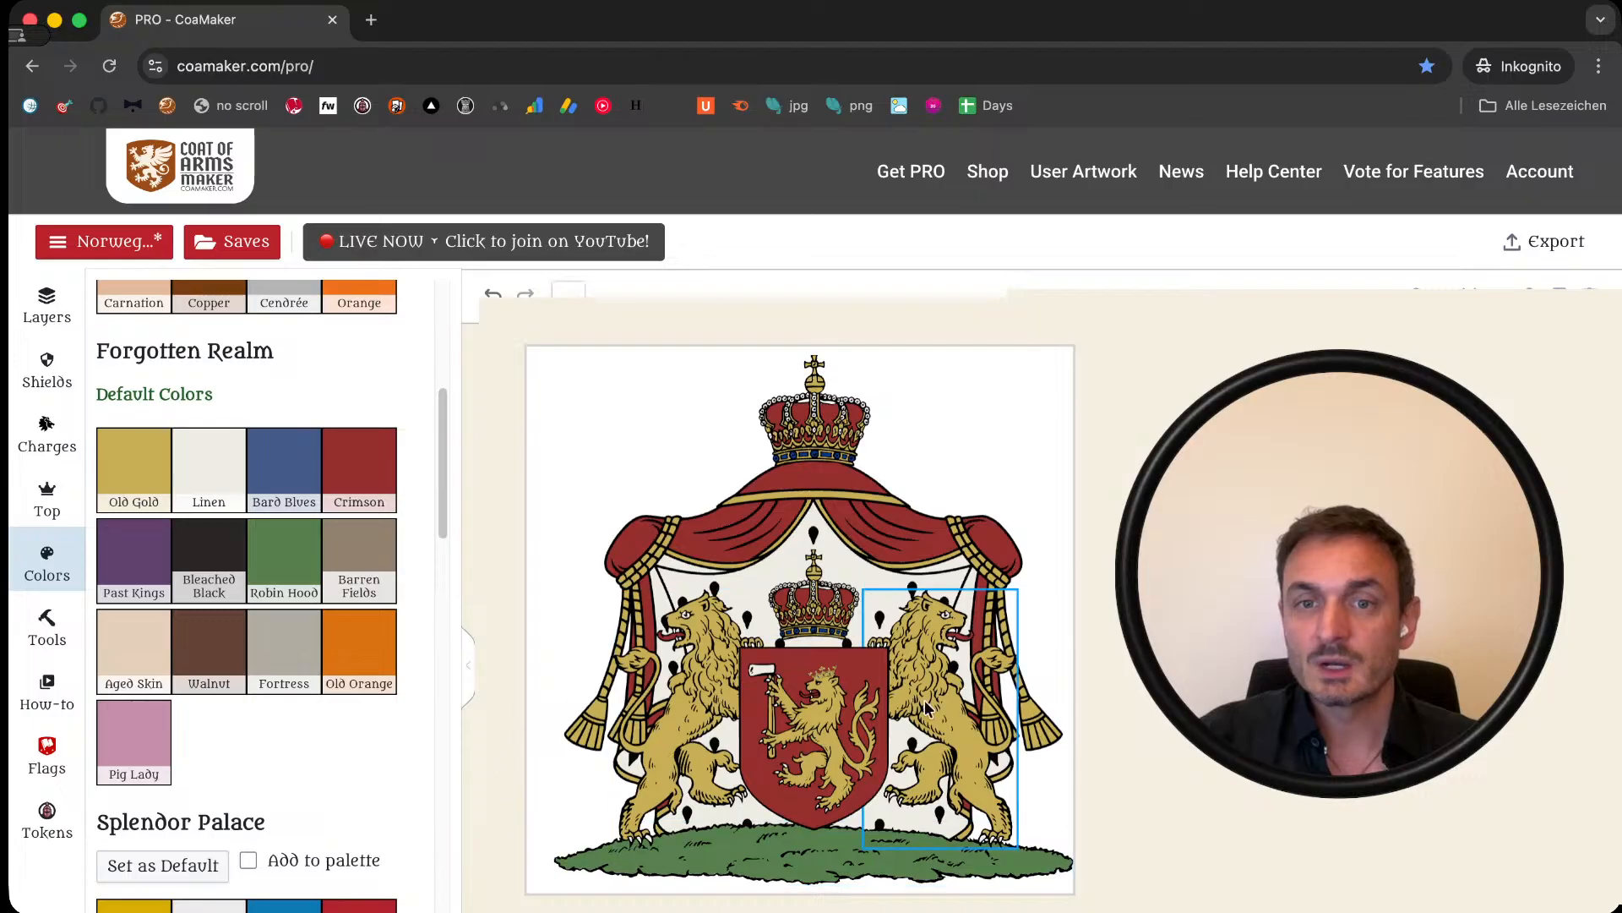
Step: Recolour the shield's field with Bard Blues from the Forgotten Realm palette
{"action": "left_click", "coordinate": [875, 665]}
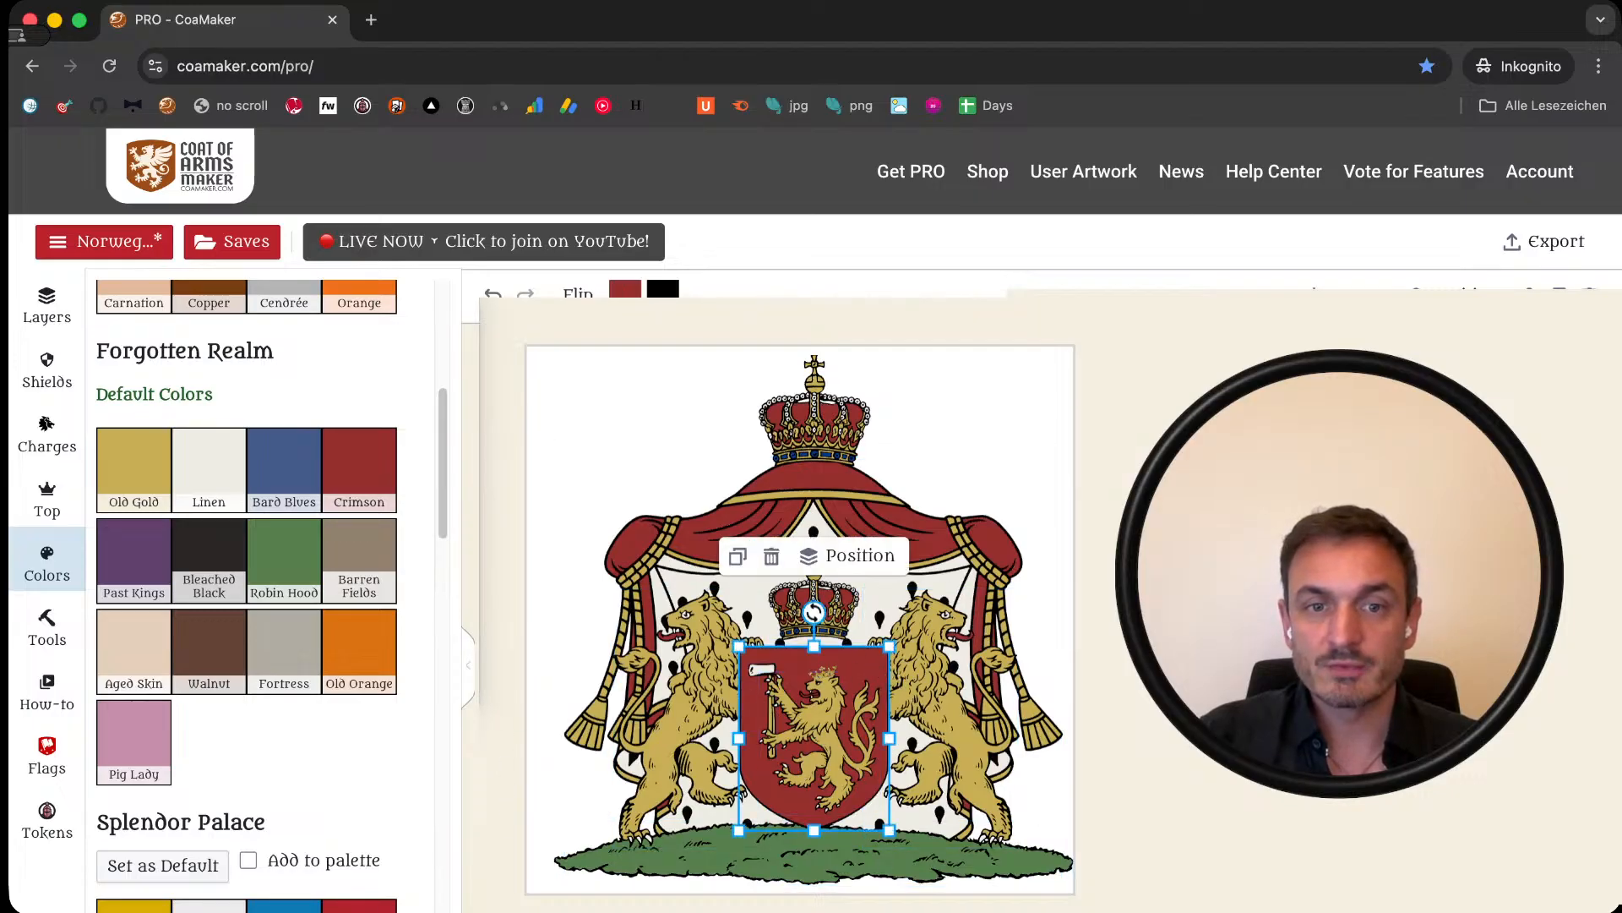
{"action": "left_click", "coordinate": [284, 467]}
{"action": "left_click", "coordinate": [955, 427]}
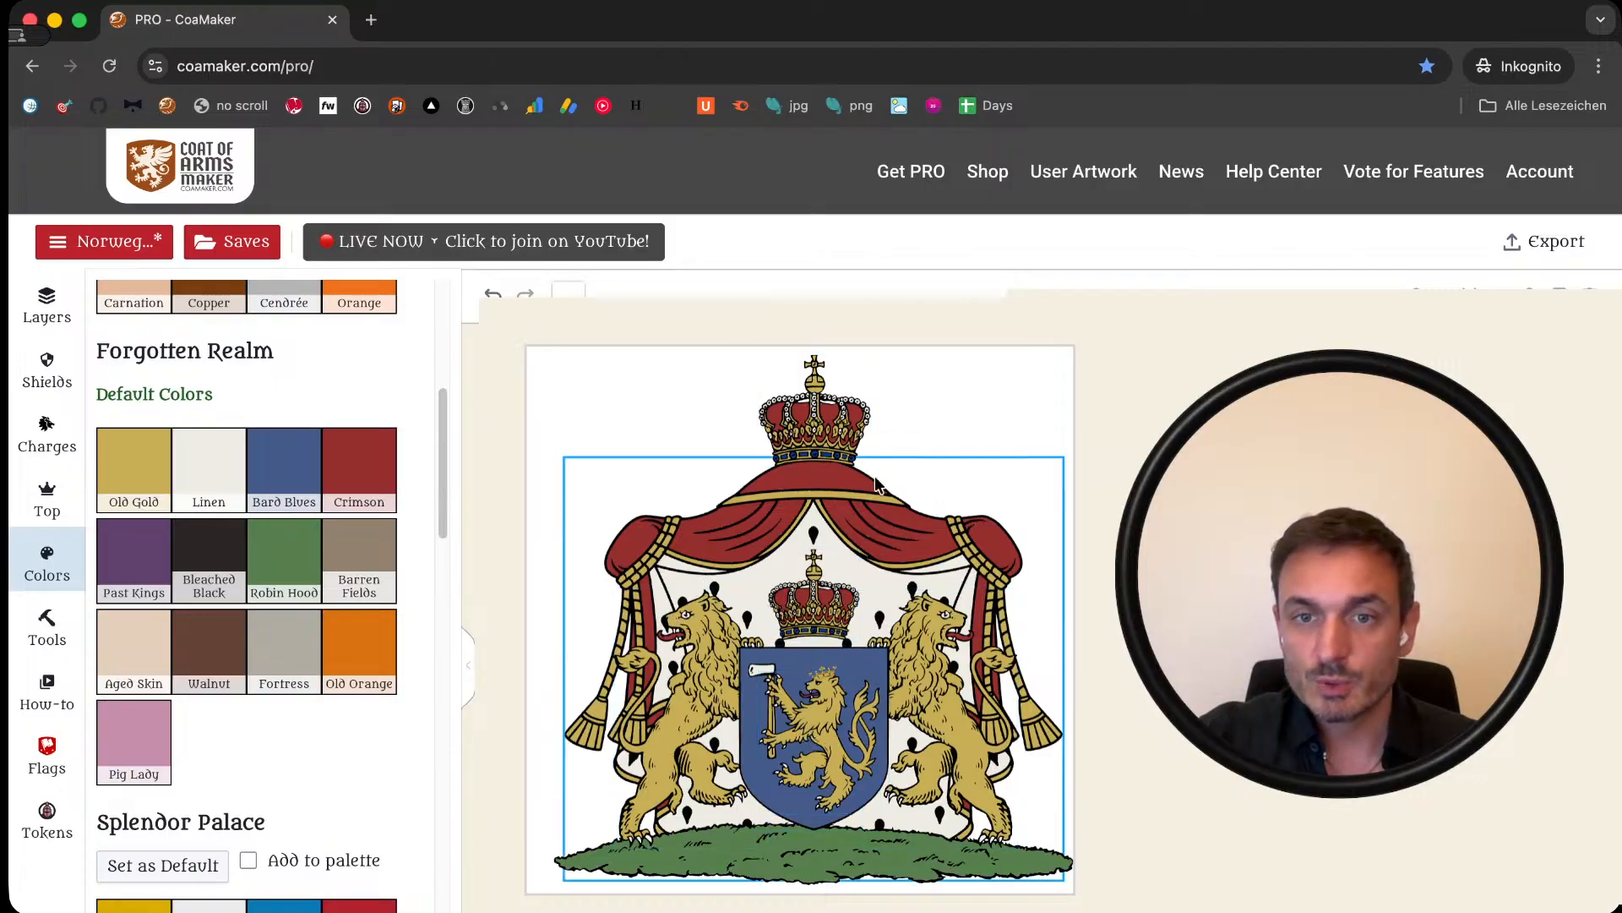
Step: Recolour the red fabric of the mantle with Bard Blues from the Forgotten Realm palette
{"action": "left_click", "coordinate": [721, 529]}
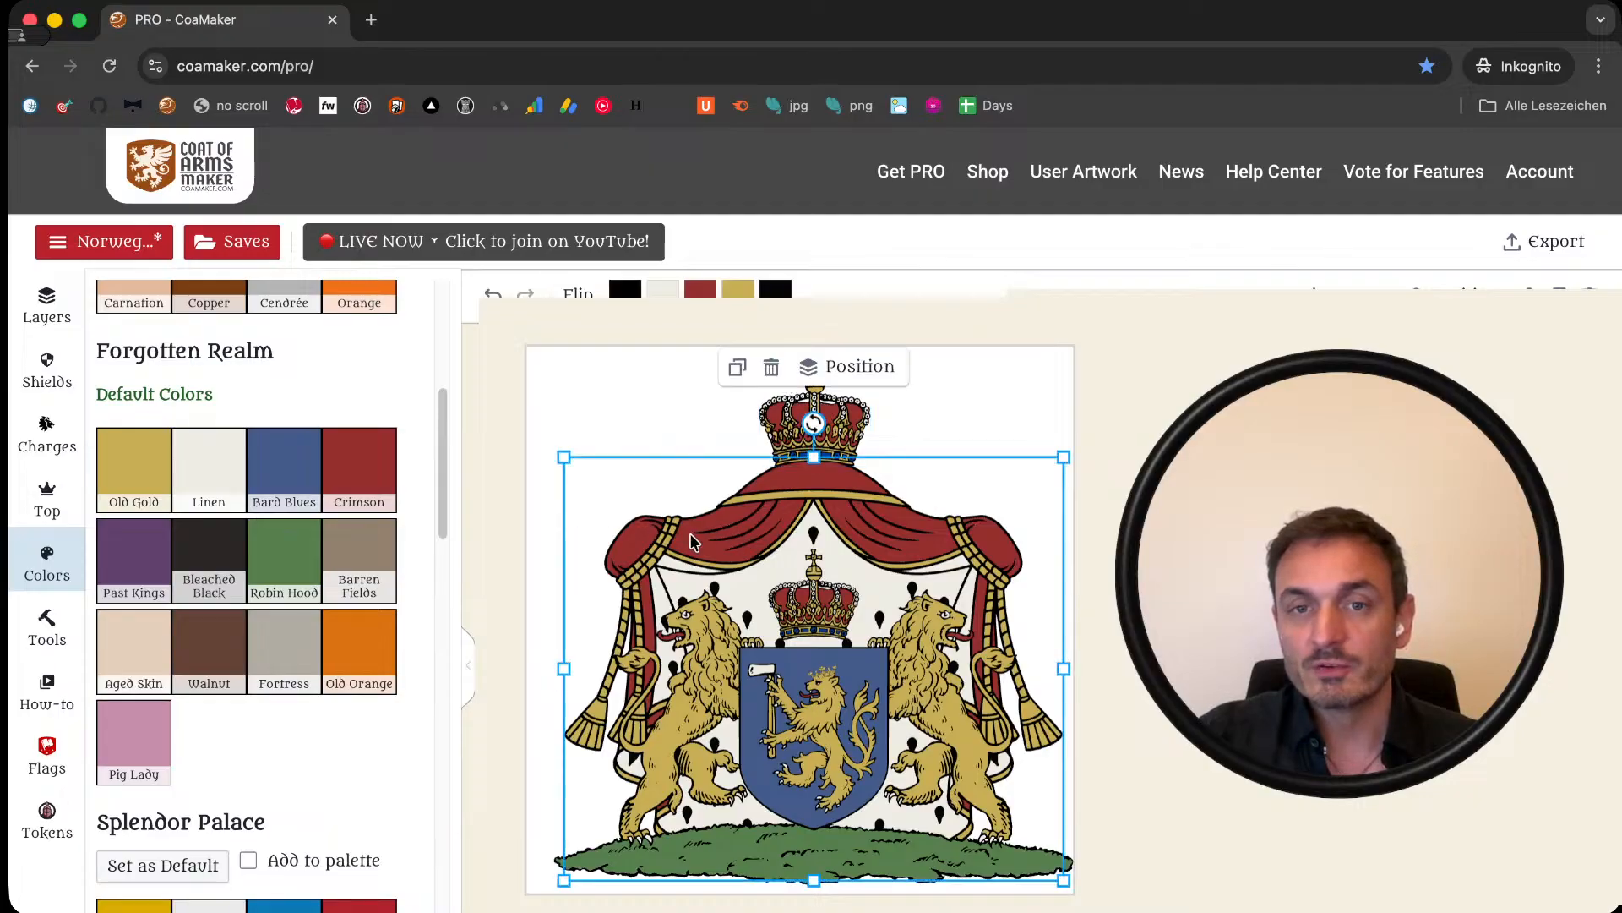
{"action": "left_click", "coordinate": [778, 427]}
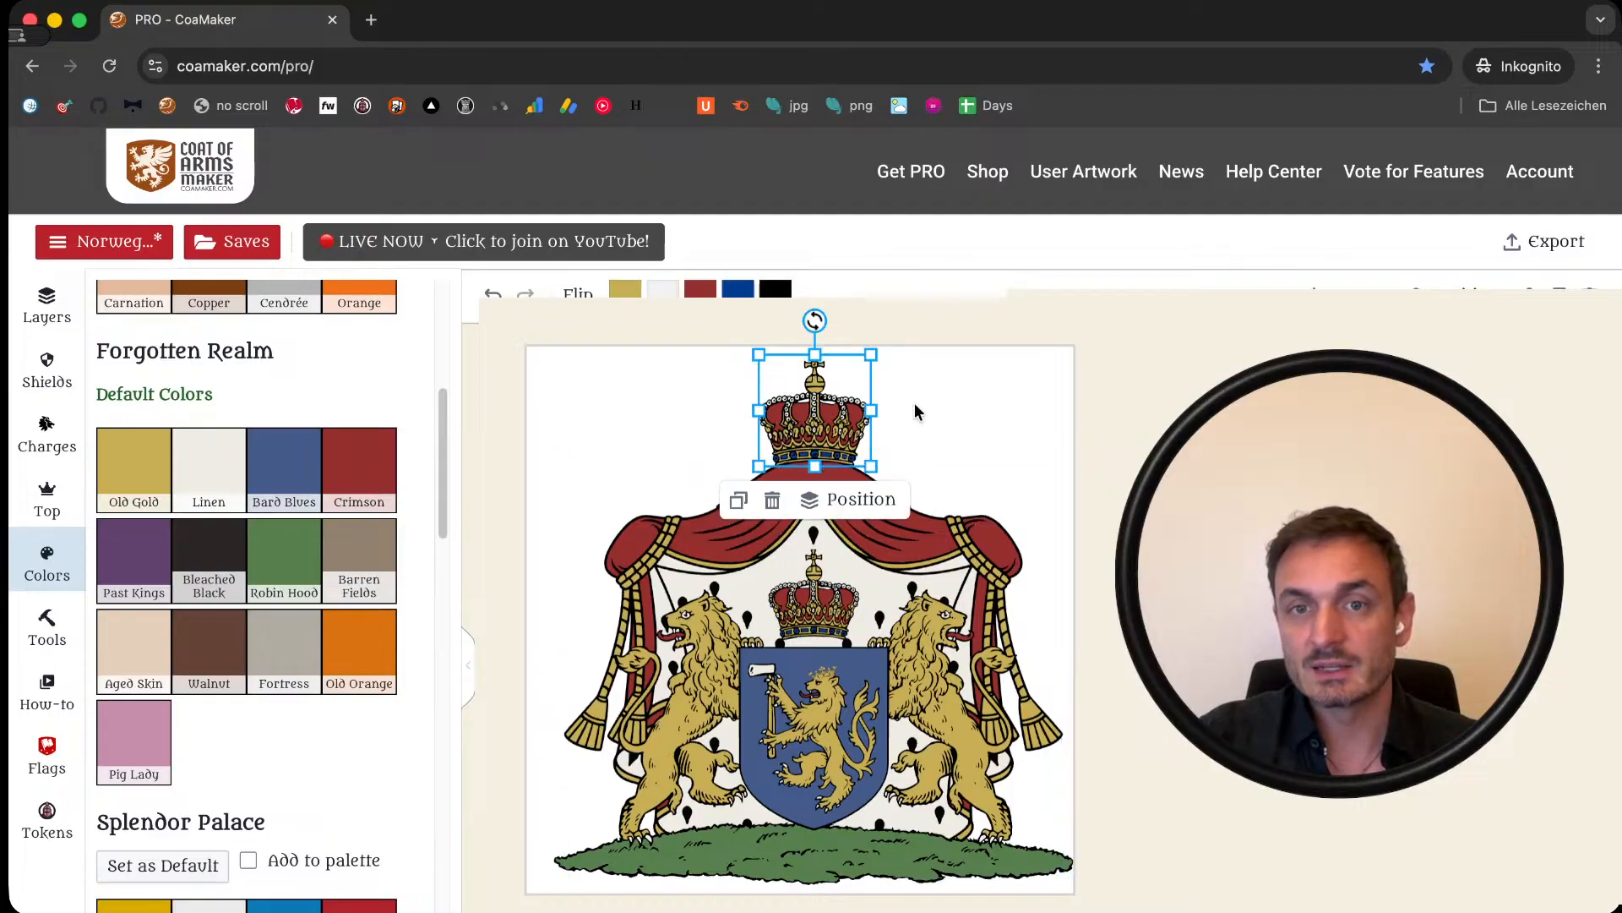
{"action": "left_click", "coordinate": [831, 600]}
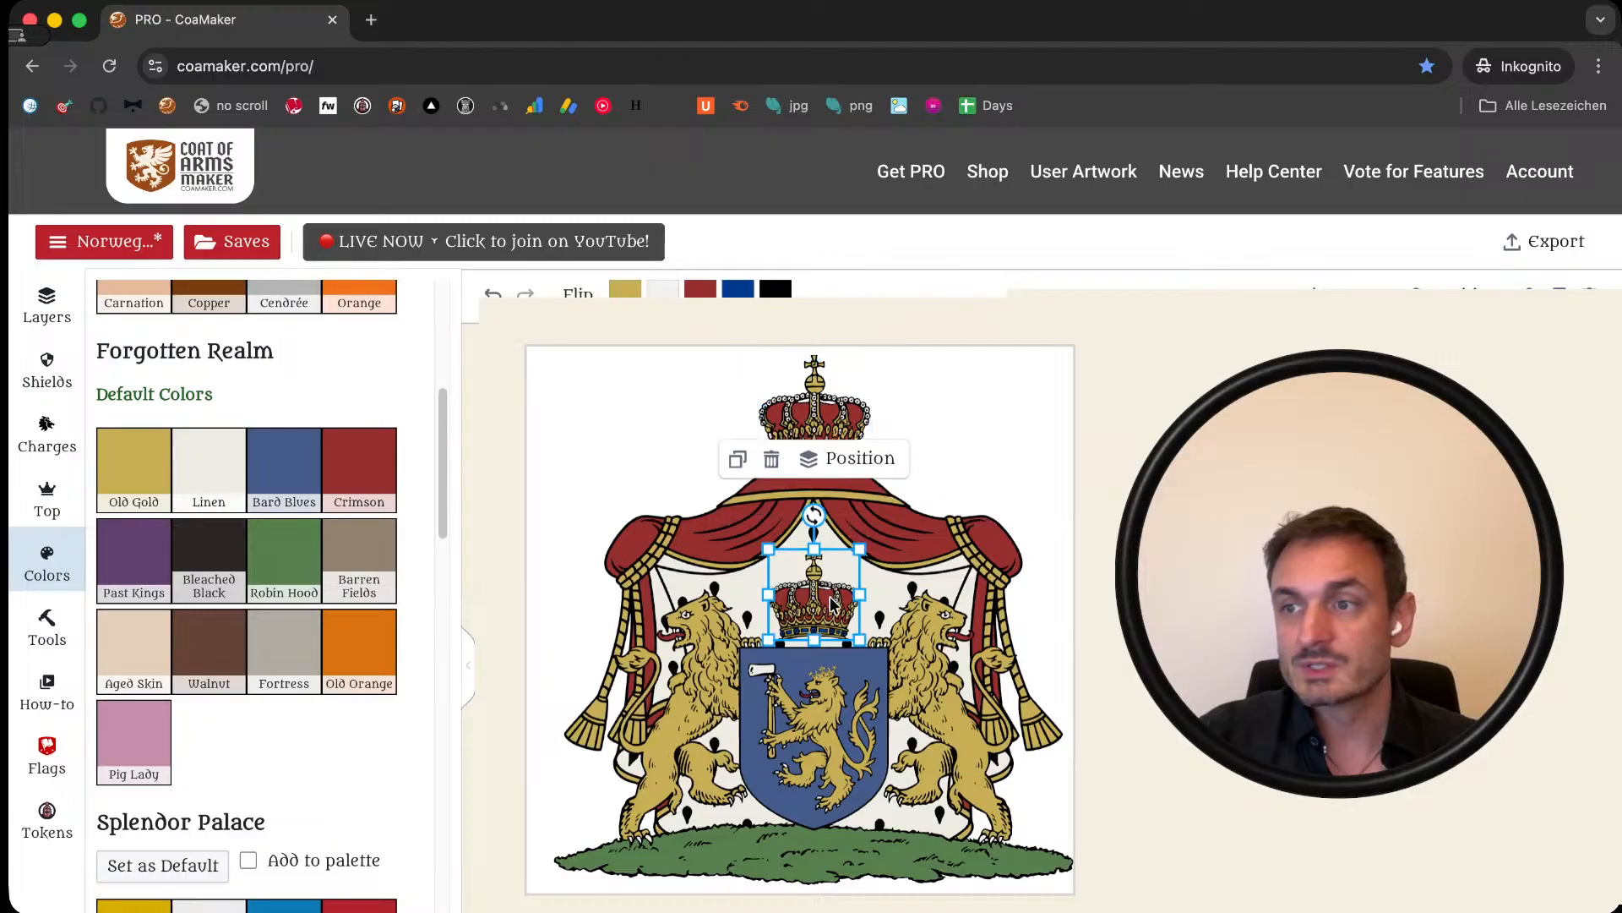
{"action": "left_click", "coordinate": [786, 494]}
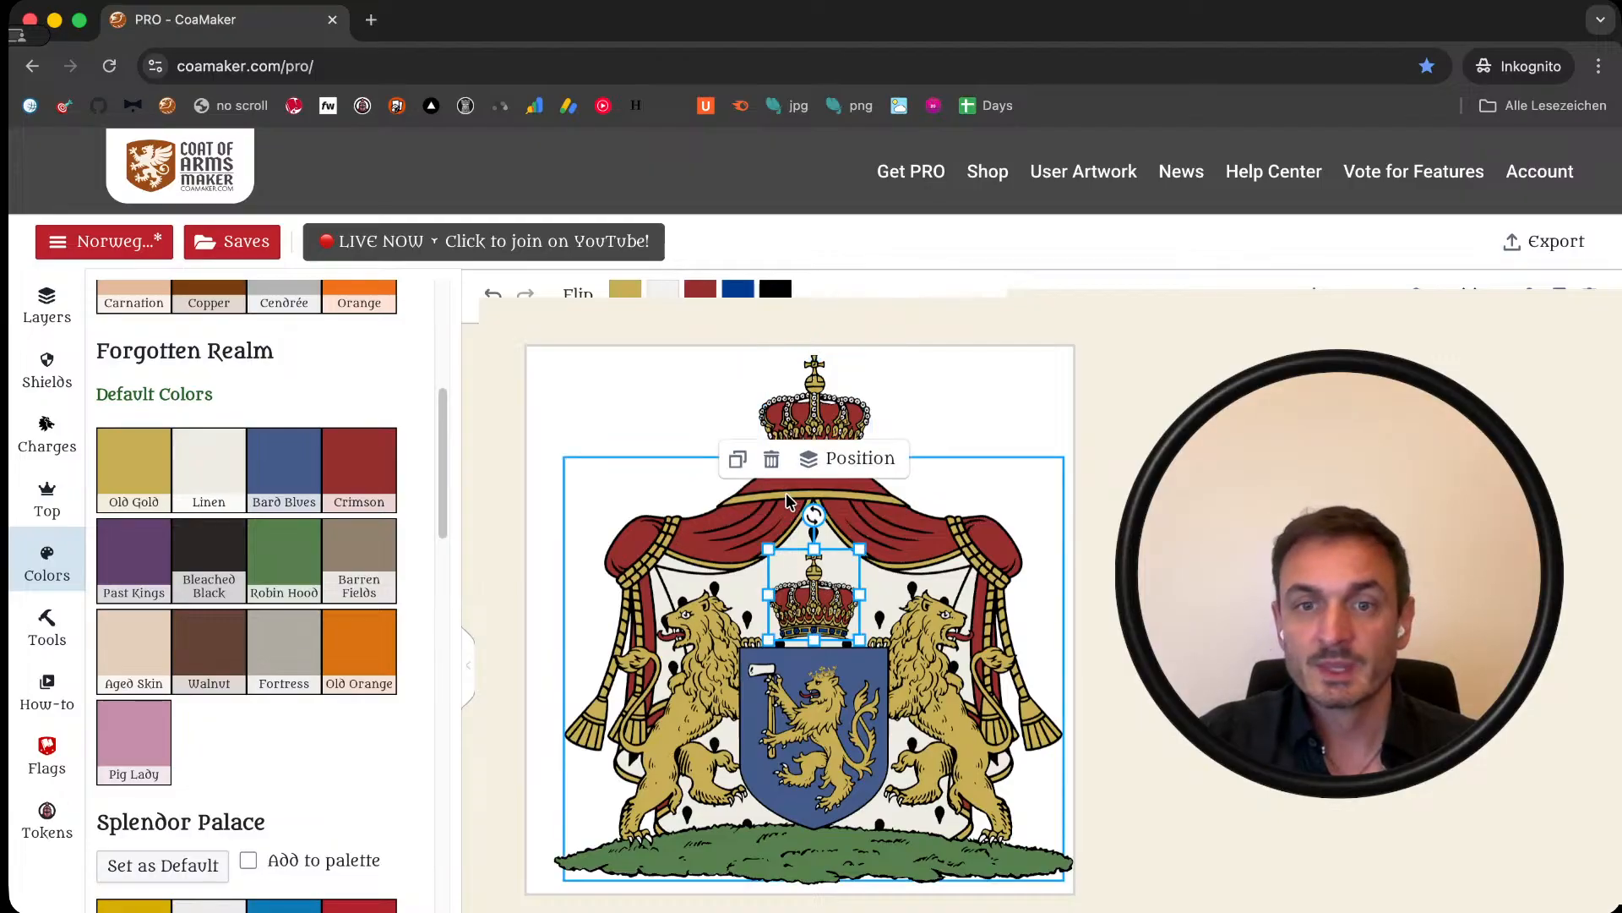
{"action": "left_click", "coordinate": [637, 509]}
{"action": "left_click", "coordinate": [728, 467]}
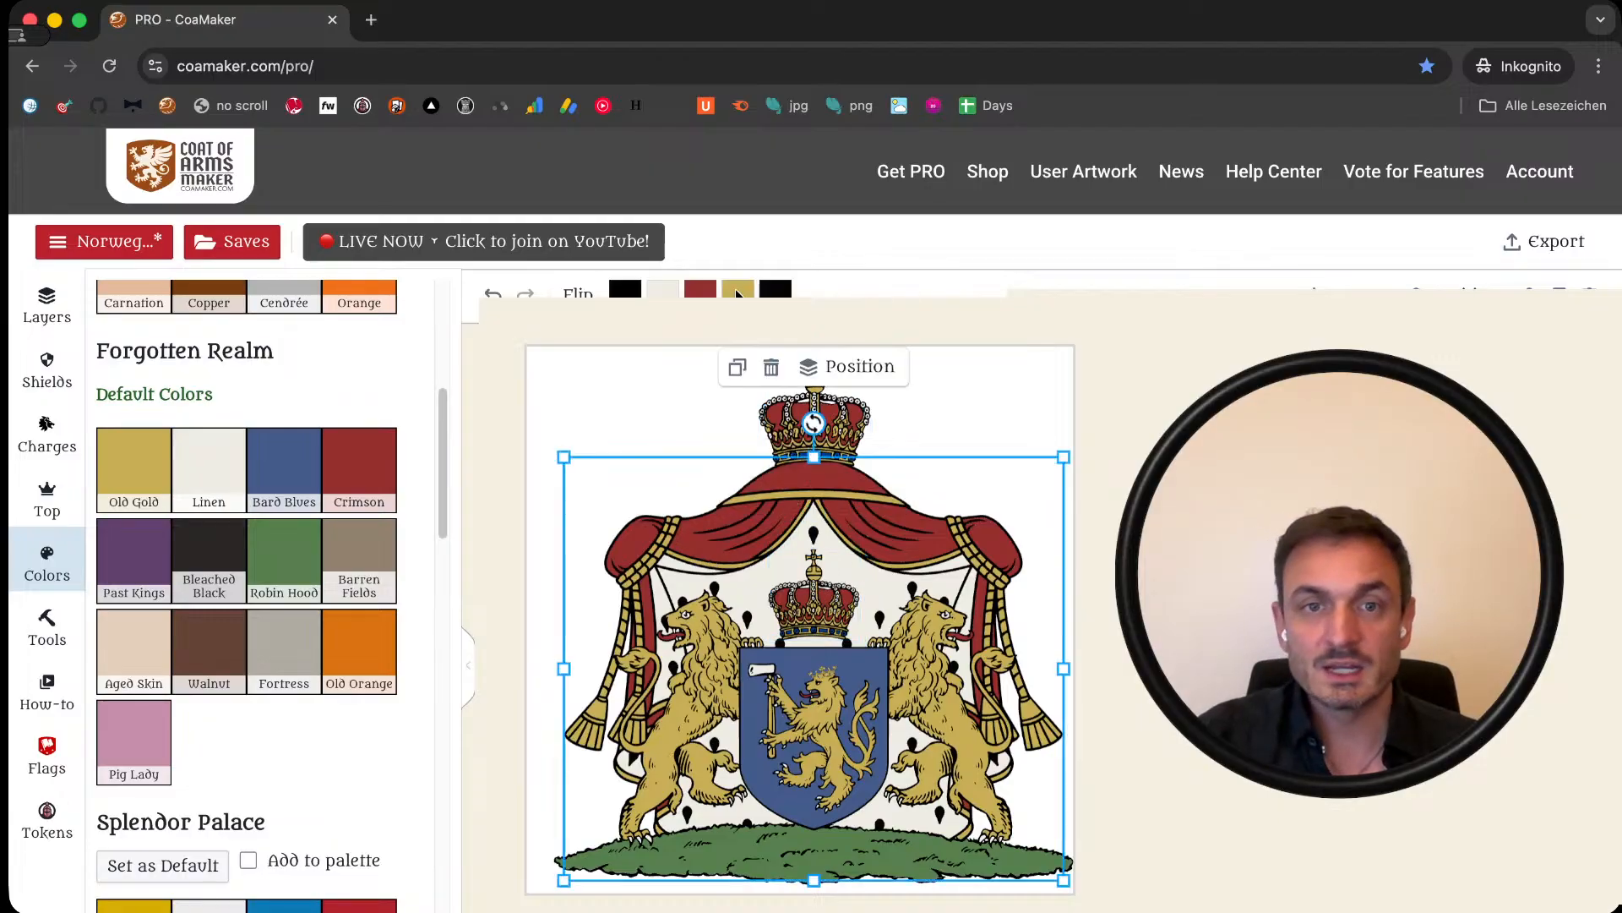
{"action": "left_click", "coordinate": [700, 290]}
{"action": "left_click", "coordinate": [425, 645]}
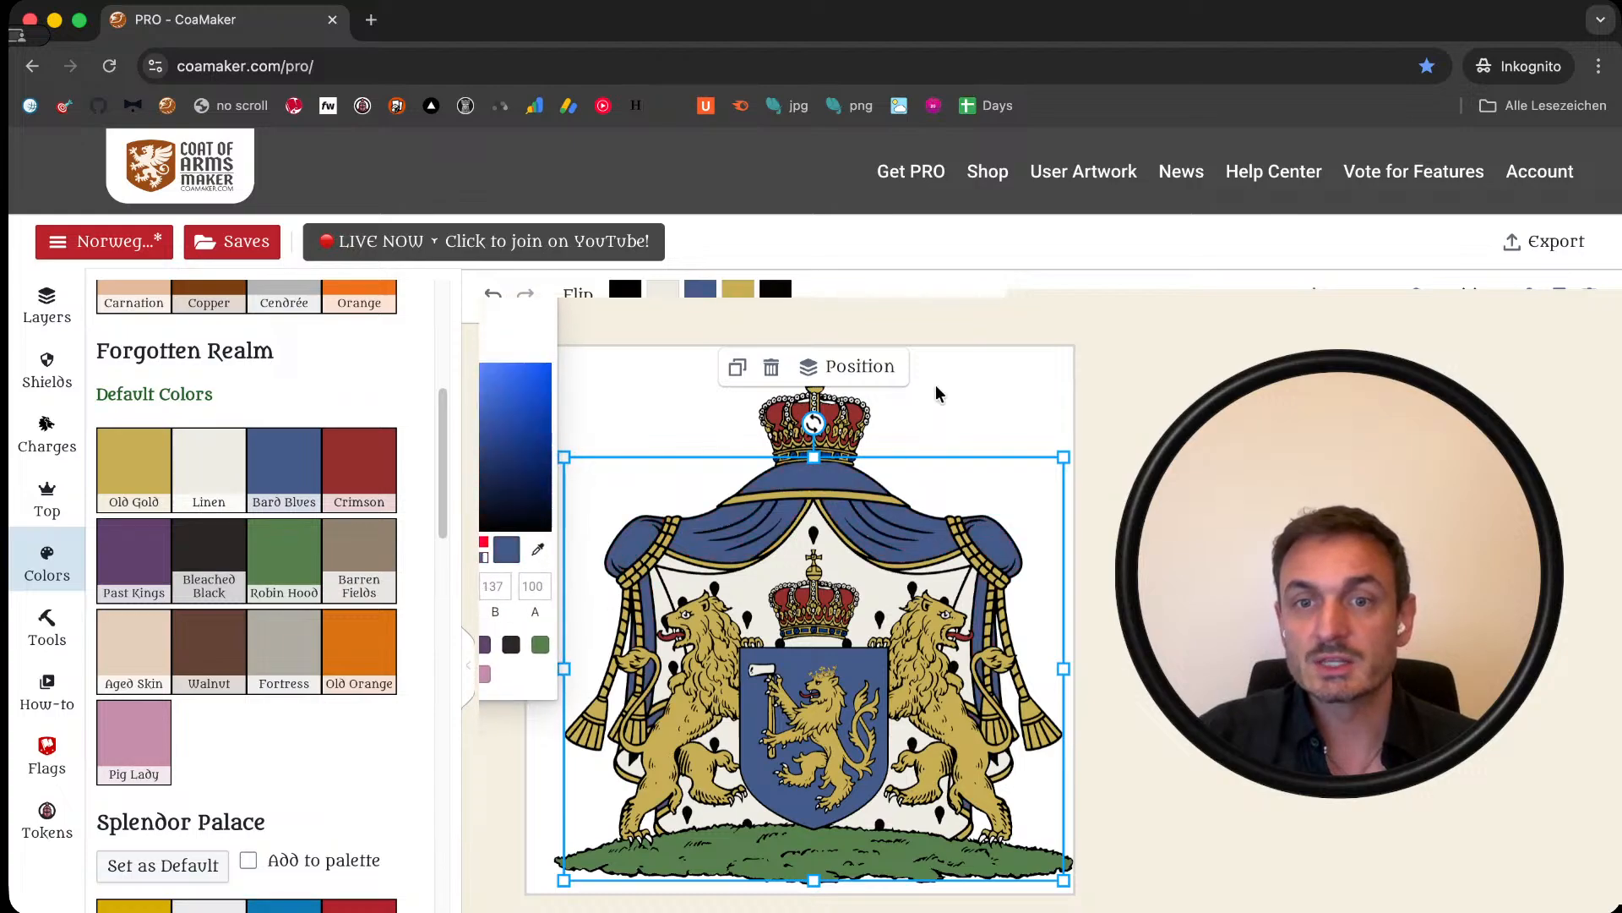
{"action": "left_click", "coordinate": [942, 372]}
Step: Recolour the red lining of the crown above the mantle and of the crown above the shield with Bard Blues
{"action": "left_click", "coordinate": [826, 405]}
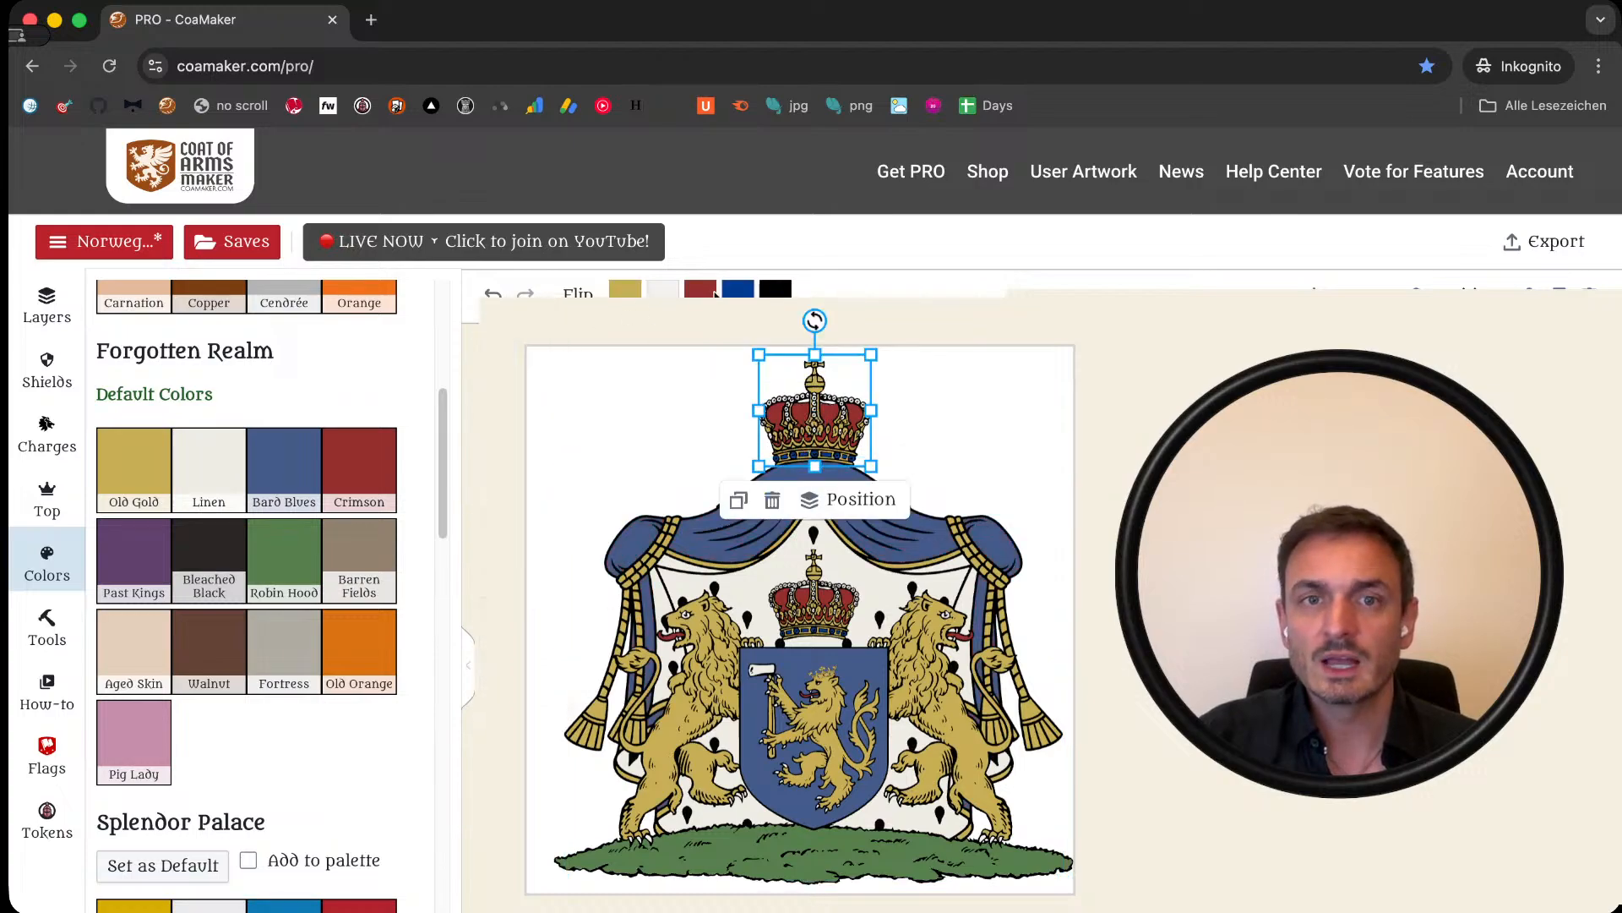
{"action": "left_click", "coordinate": [702, 291]}
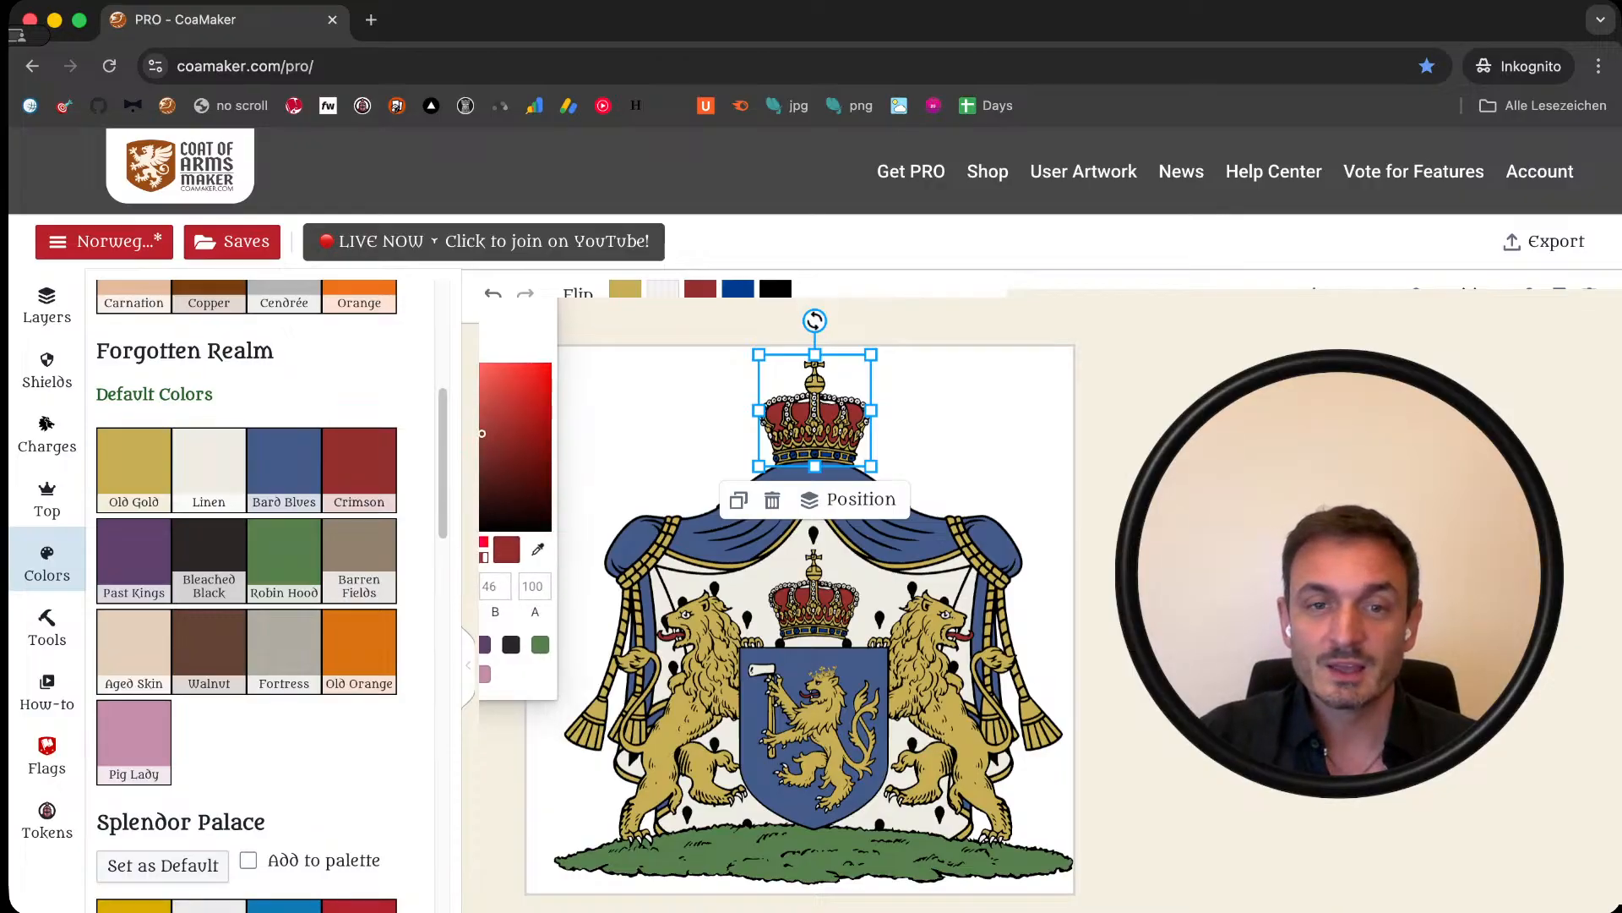
{"action": "left_click", "coordinate": [425, 645]}
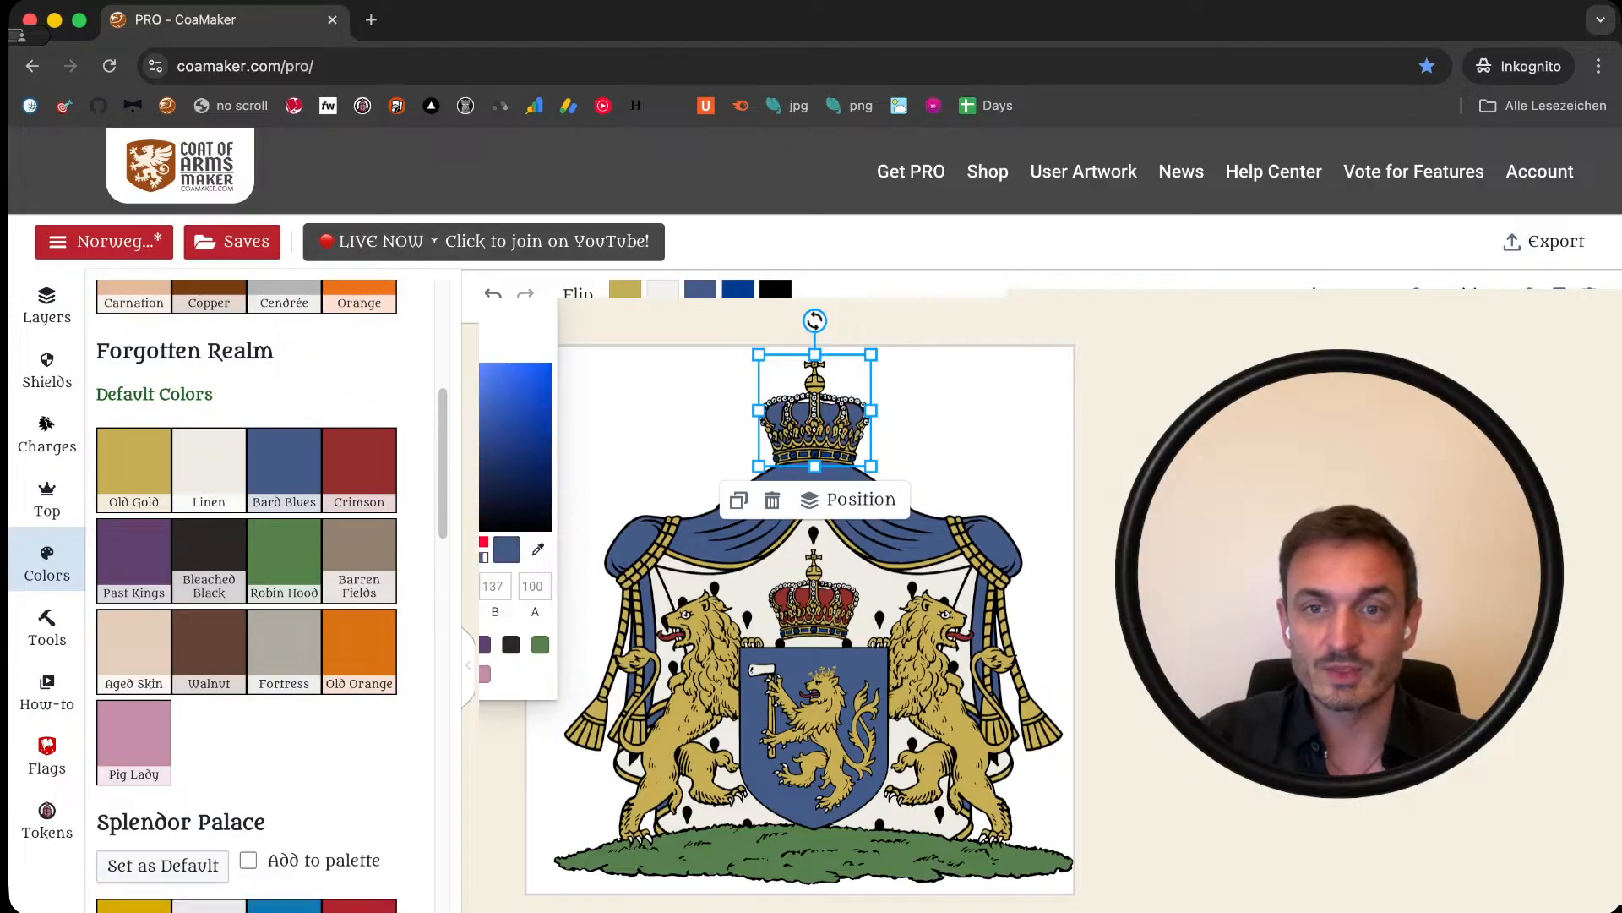
{"action": "left_click", "coordinate": [803, 676]}
{"action": "left_click", "coordinate": [816, 605]}
{"action": "left_click", "coordinate": [701, 291]}
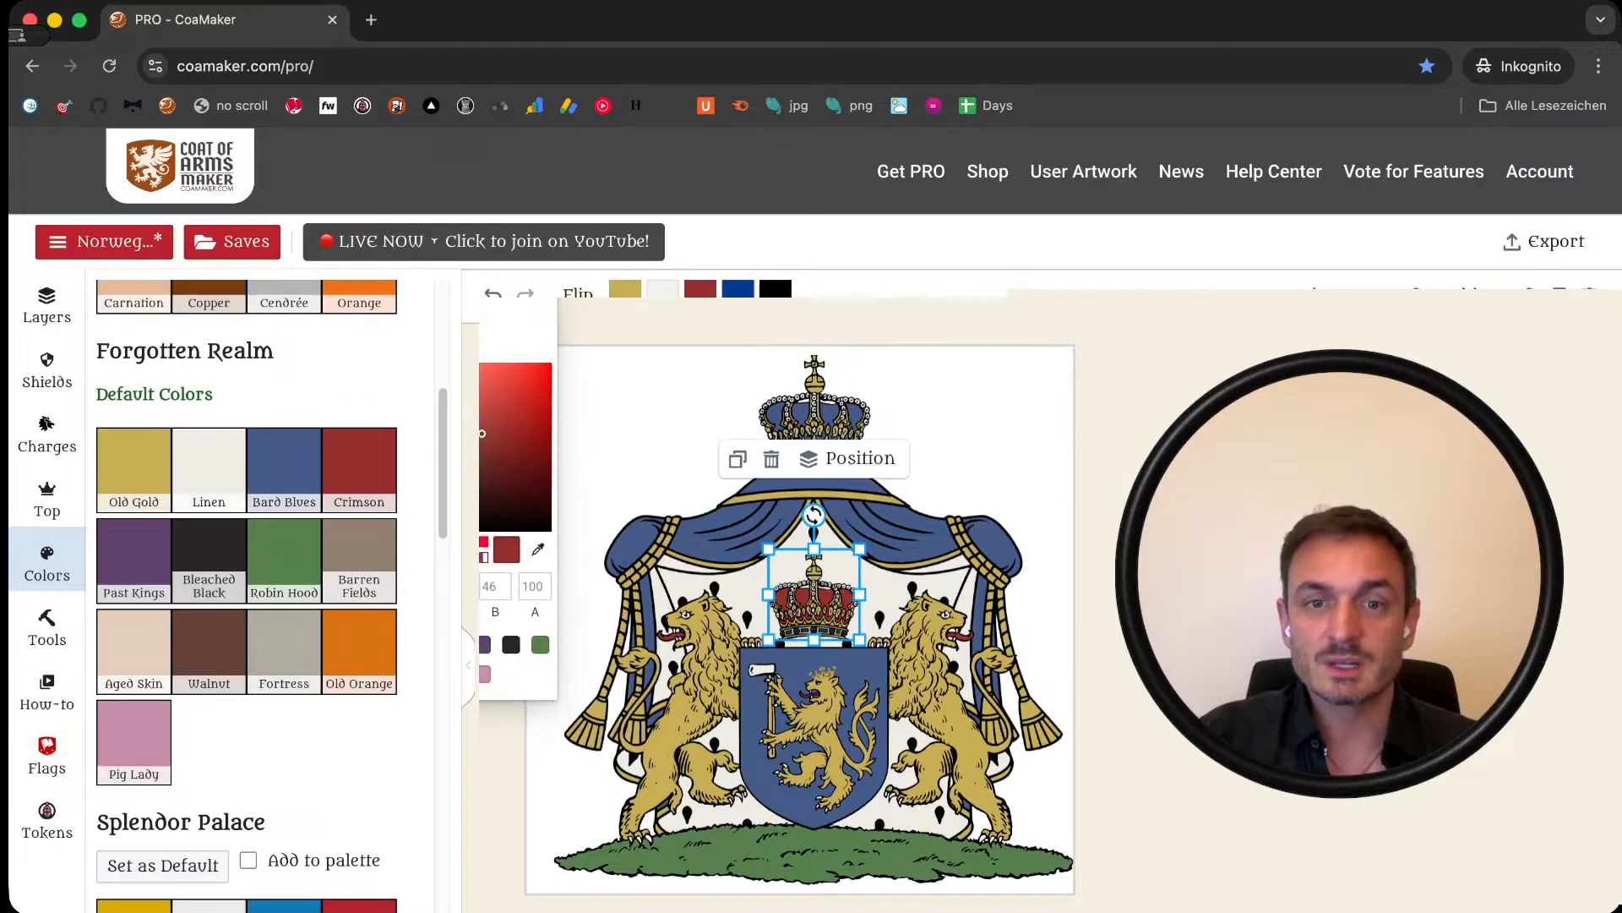
{"action": "left_click", "coordinate": [424, 645]}
{"action": "left_click", "coordinate": [492, 571]}
{"action": "left_click", "coordinate": [492, 571]}
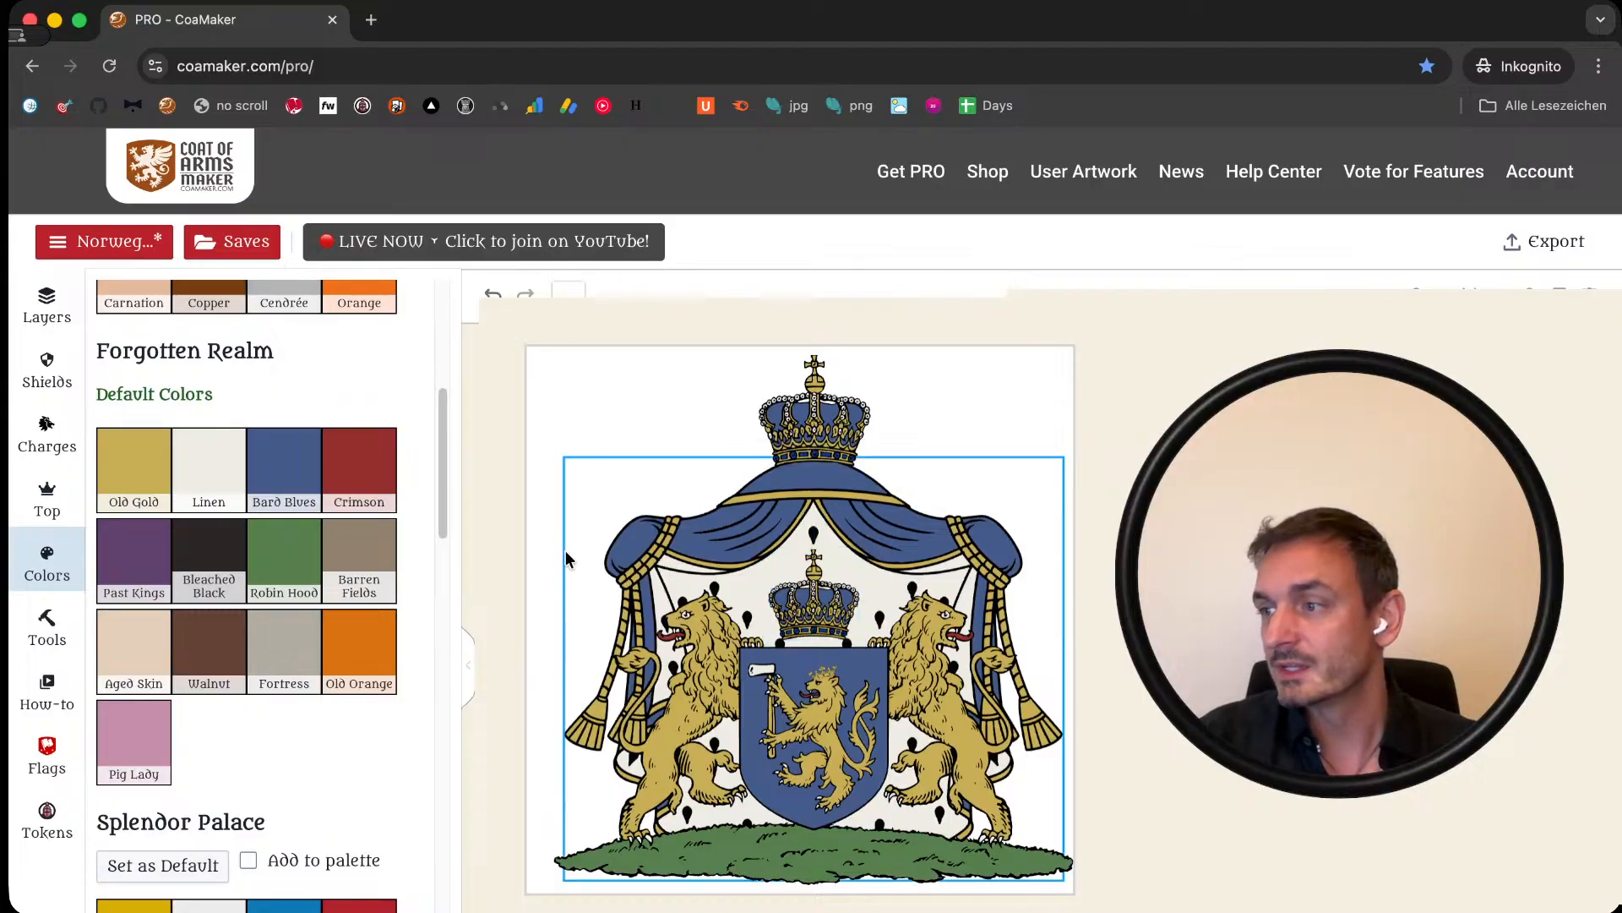
{"action": "left_click", "coordinate": [681, 642]}
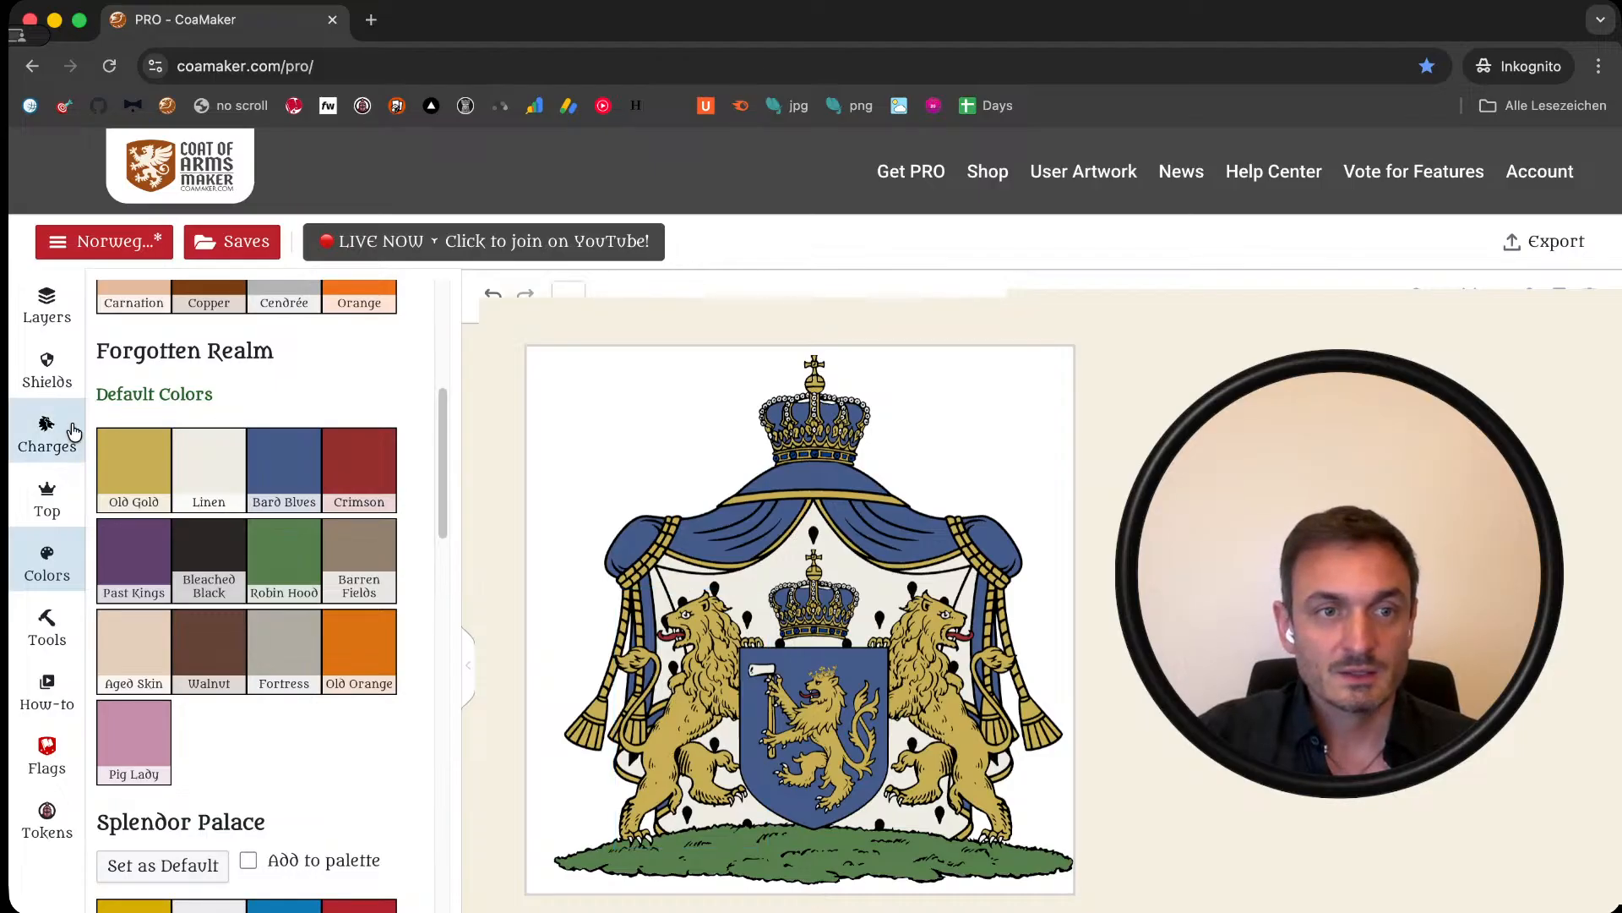
Step: Add the standing skeleton from the supporter elements to the design
{"action": "left_click", "coordinate": [63, 487]}
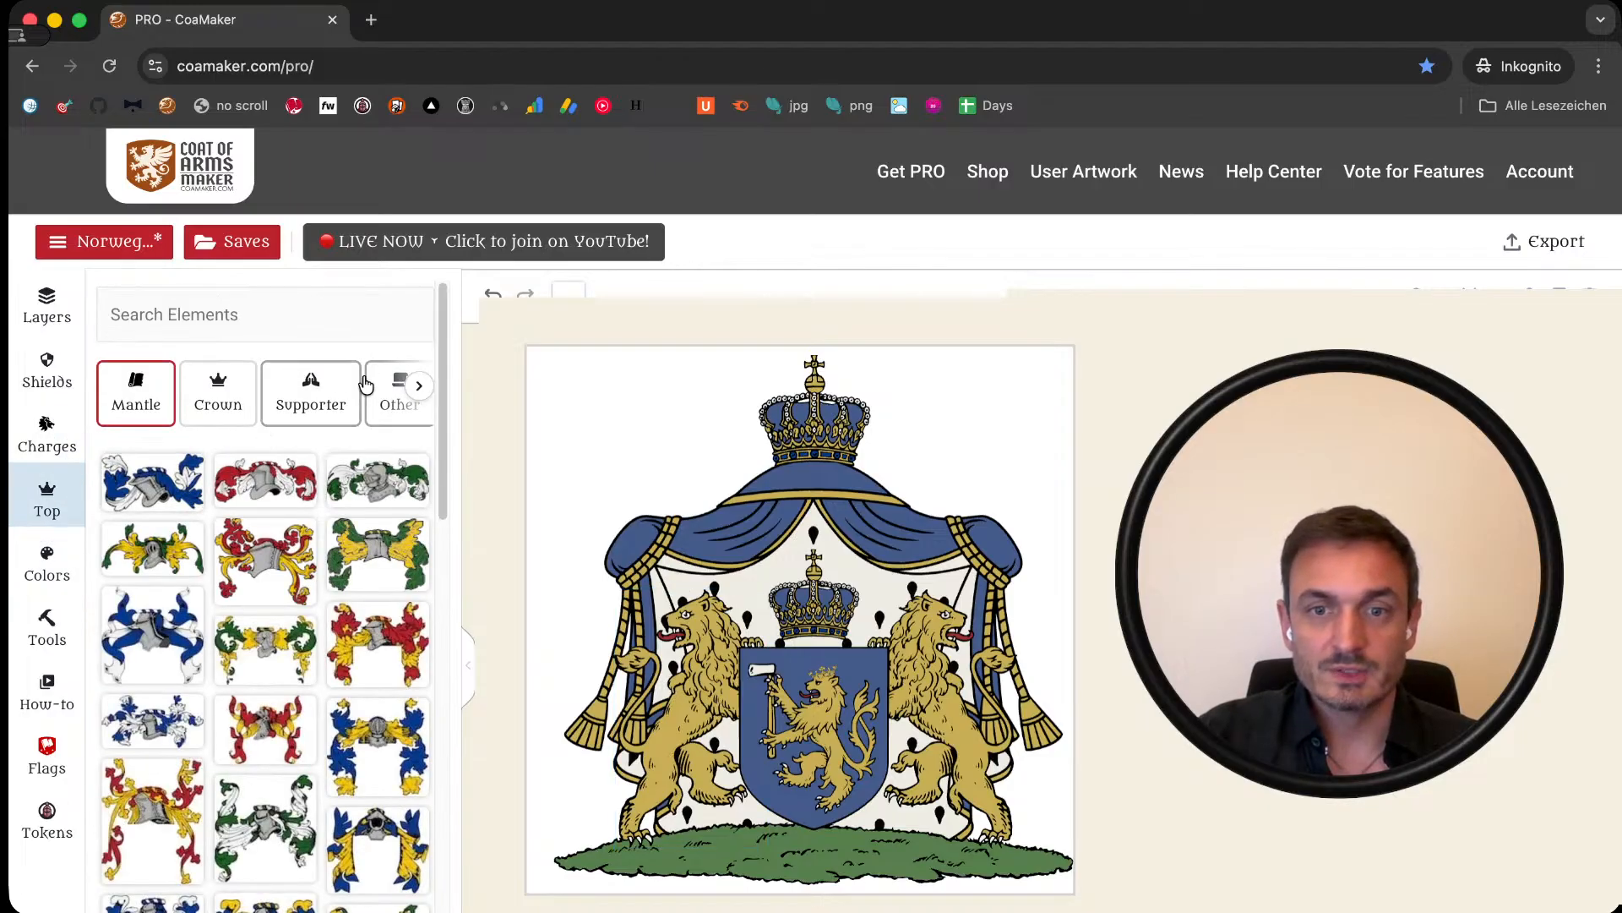
{"action": "left_click", "coordinate": [311, 397]}
{"action": "scroll", "coordinate": [306, 747], "scroll_direction": "down", "scroll_amount": 15}
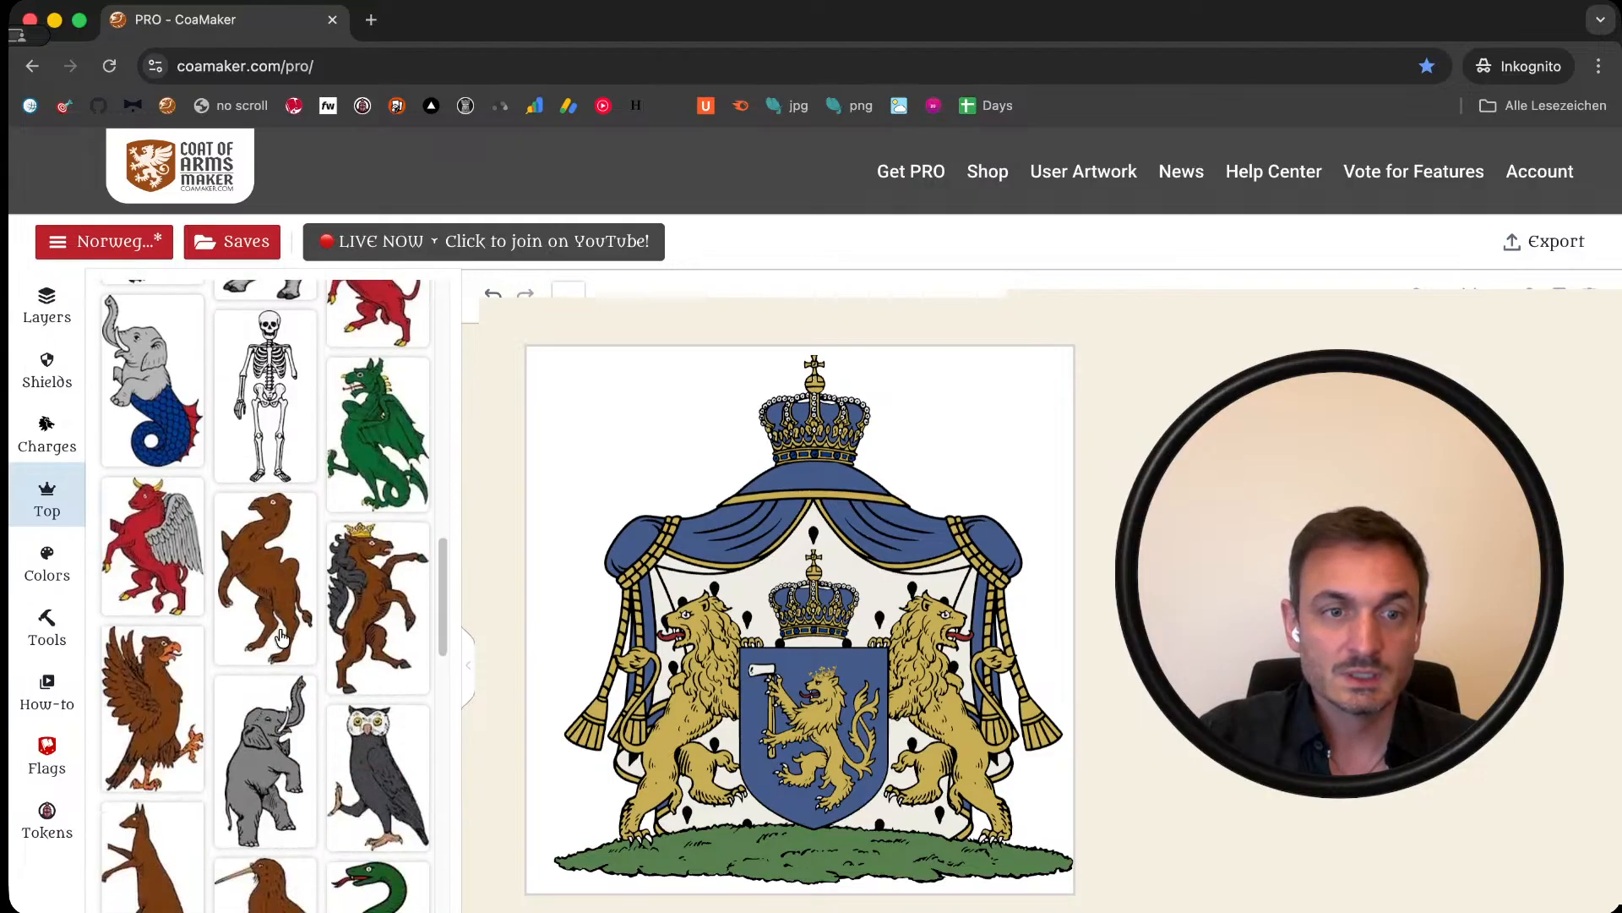
{"action": "scroll", "coordinate": [279, 640], "scroll_direction": "up", "scroll_amount": 8}
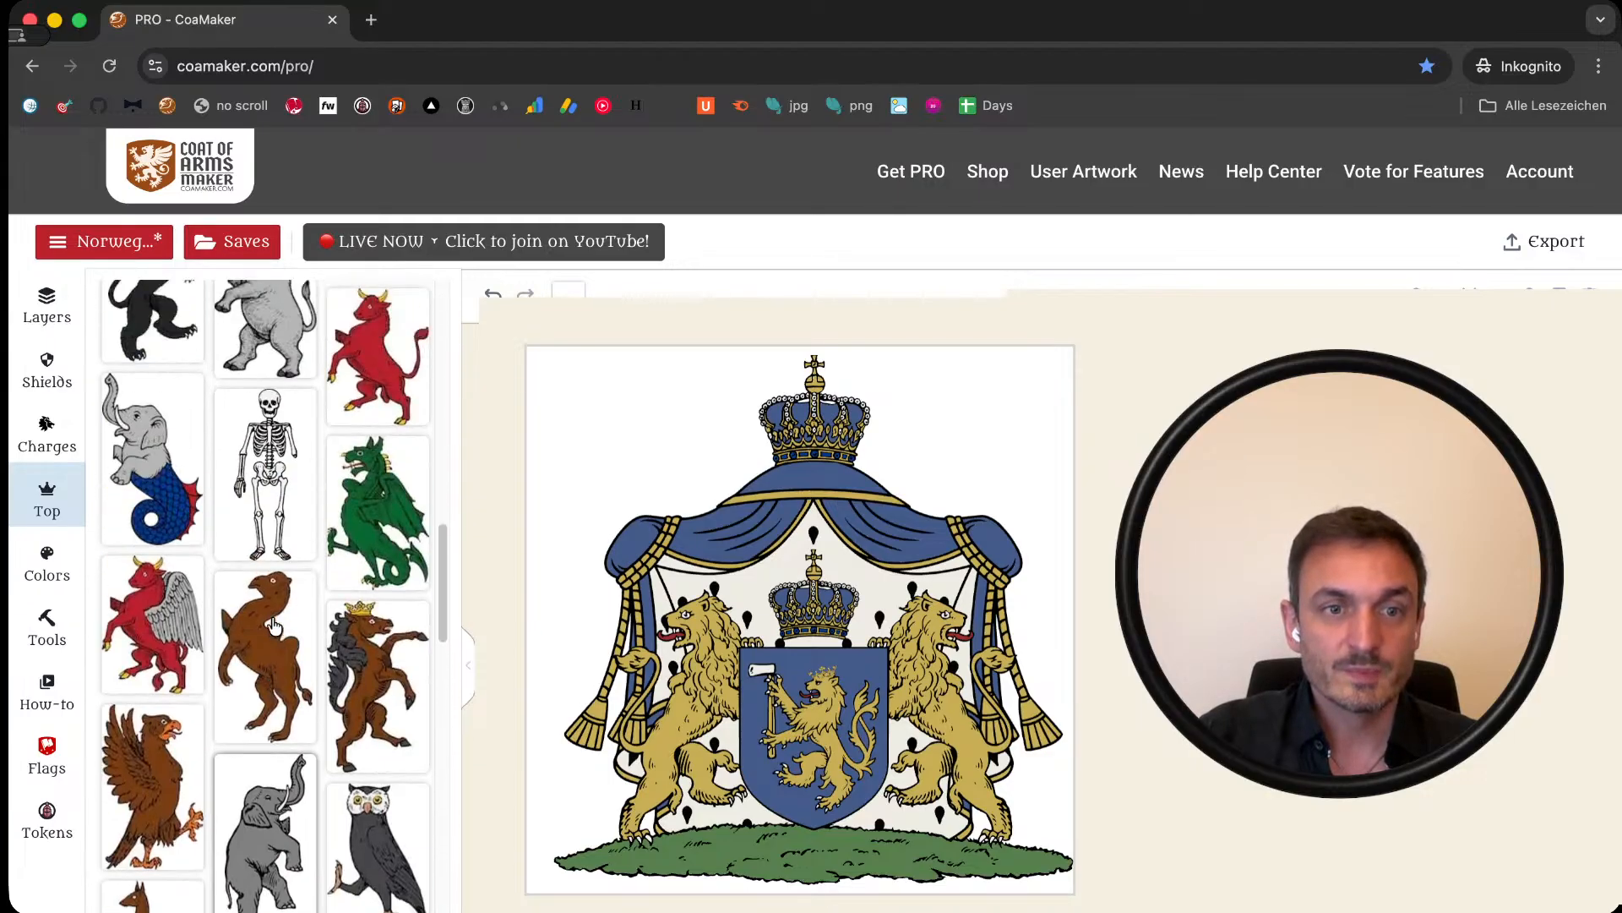
{"action": "left_click", "coordinate": [265, 473]}
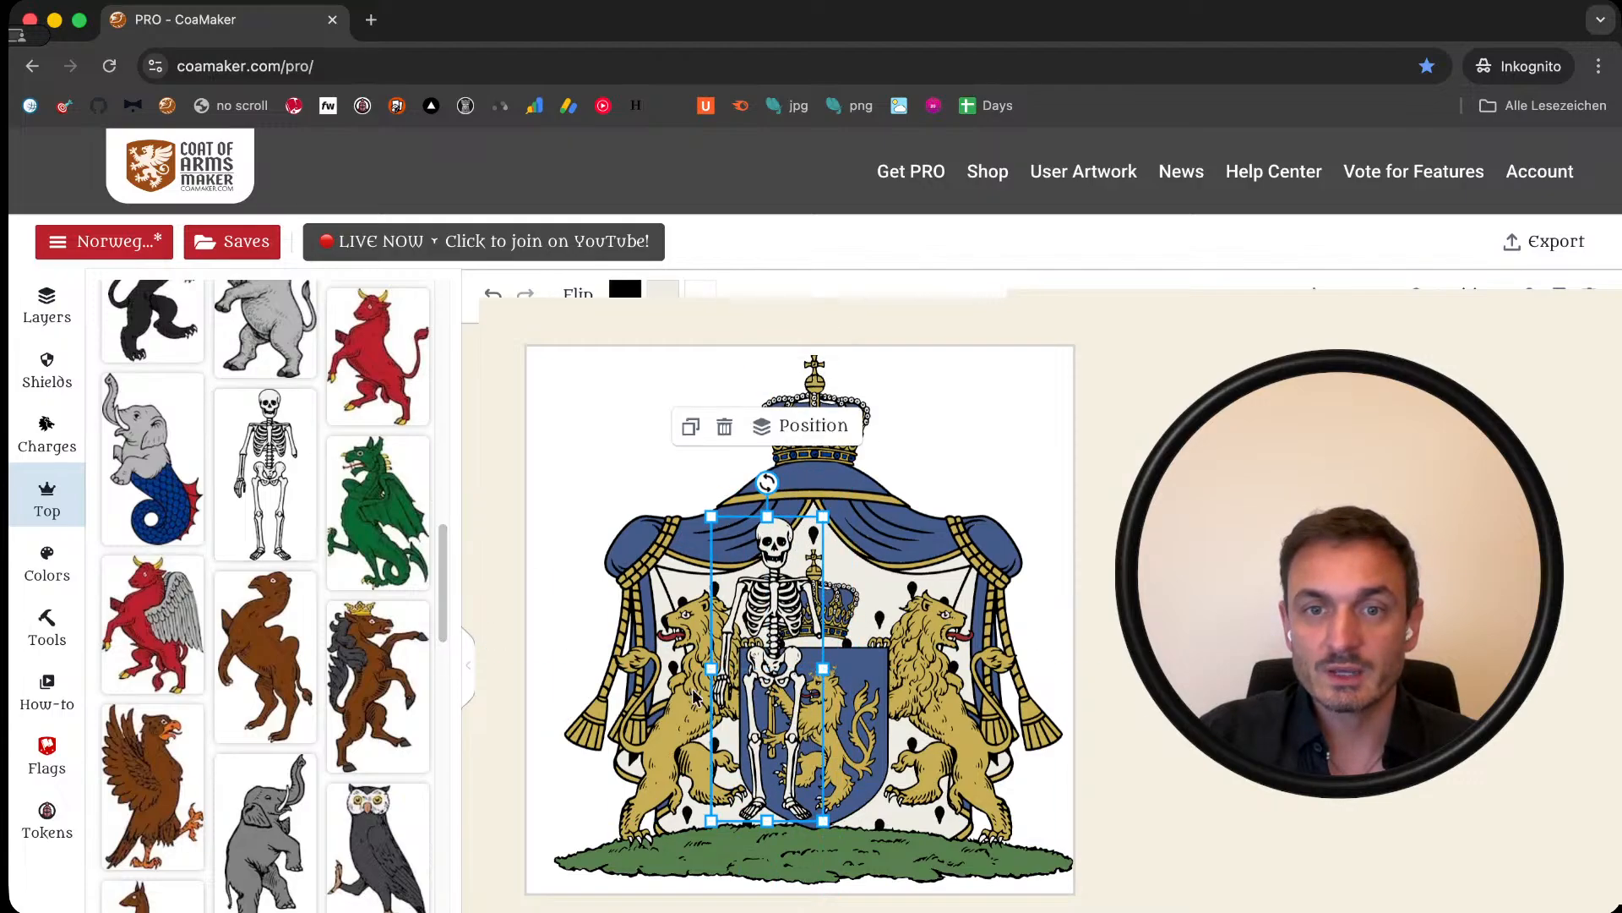
Step: Delete the lion supporter left of the shield and put the skeleton in its place, scaled down to fit under the mantle
{"action": "left_click", "coordinate": [643, 697]}
{"action": "key", "text": "Delete"}
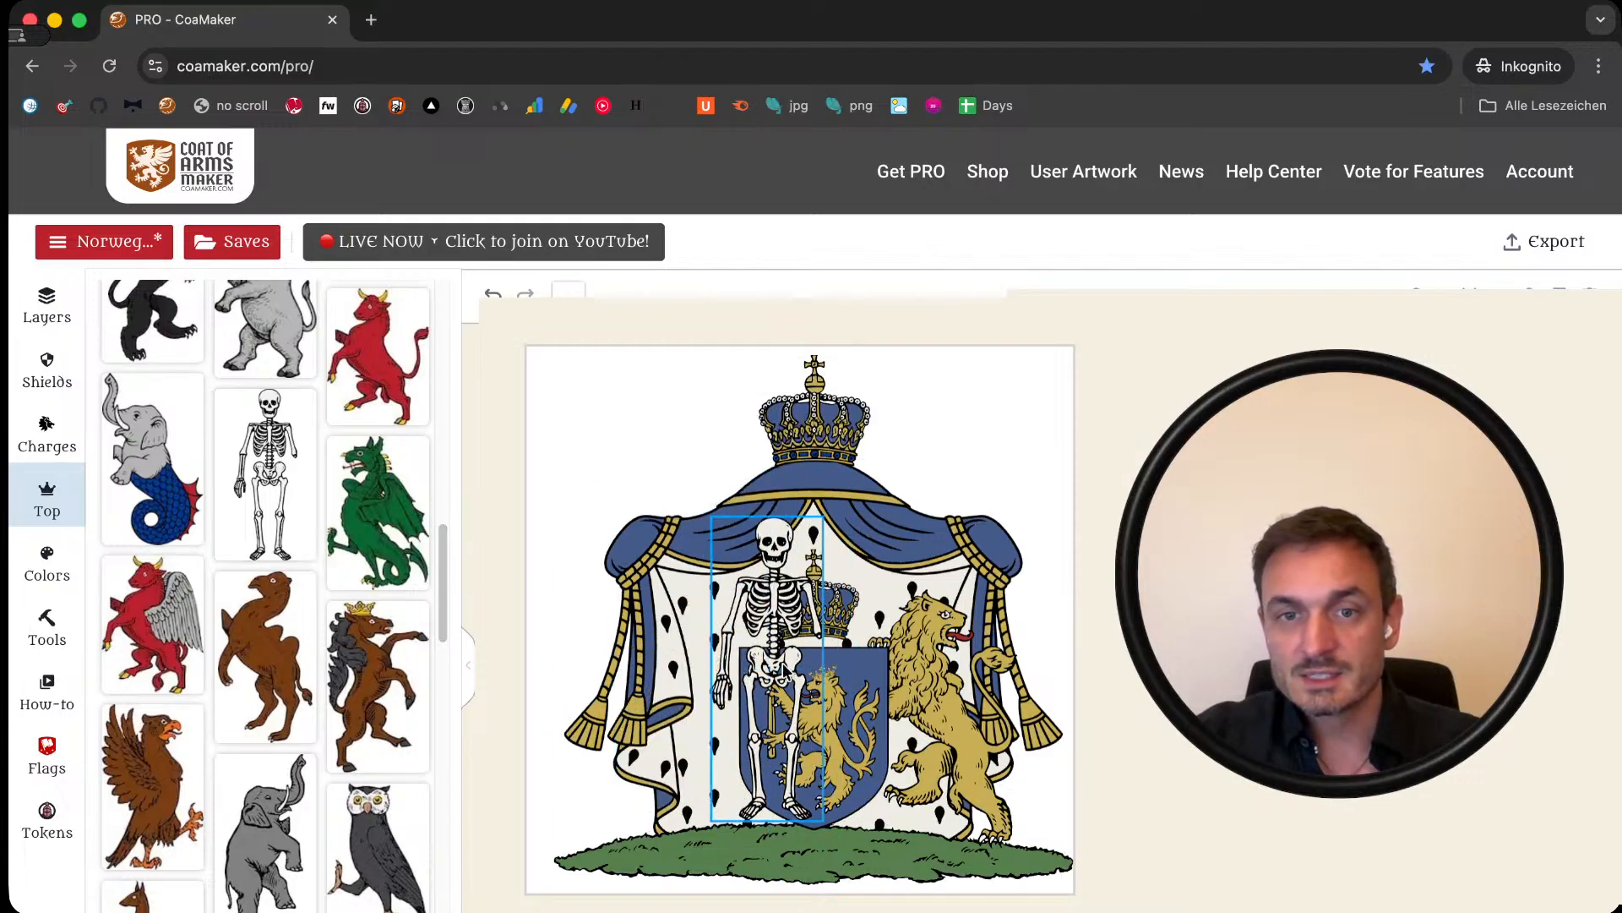
{"action": "left_click_drag", "start_coordinate": [768, 674], "coordinate": [675, 686]}
{"action": "left_click_drag", "start_coordinate": [610, 528], "coordinate": [634, 588]}
{"action": "left_click_drag", "start_coordinate": [691, 679], "coordinate": [698, 679]}
Step: Delete the lion supporter right of the shield and enlarge the skeleton slightly so its feet stand on the grassy mound
{"action": "left_click", "coordinate": [994, 737]}
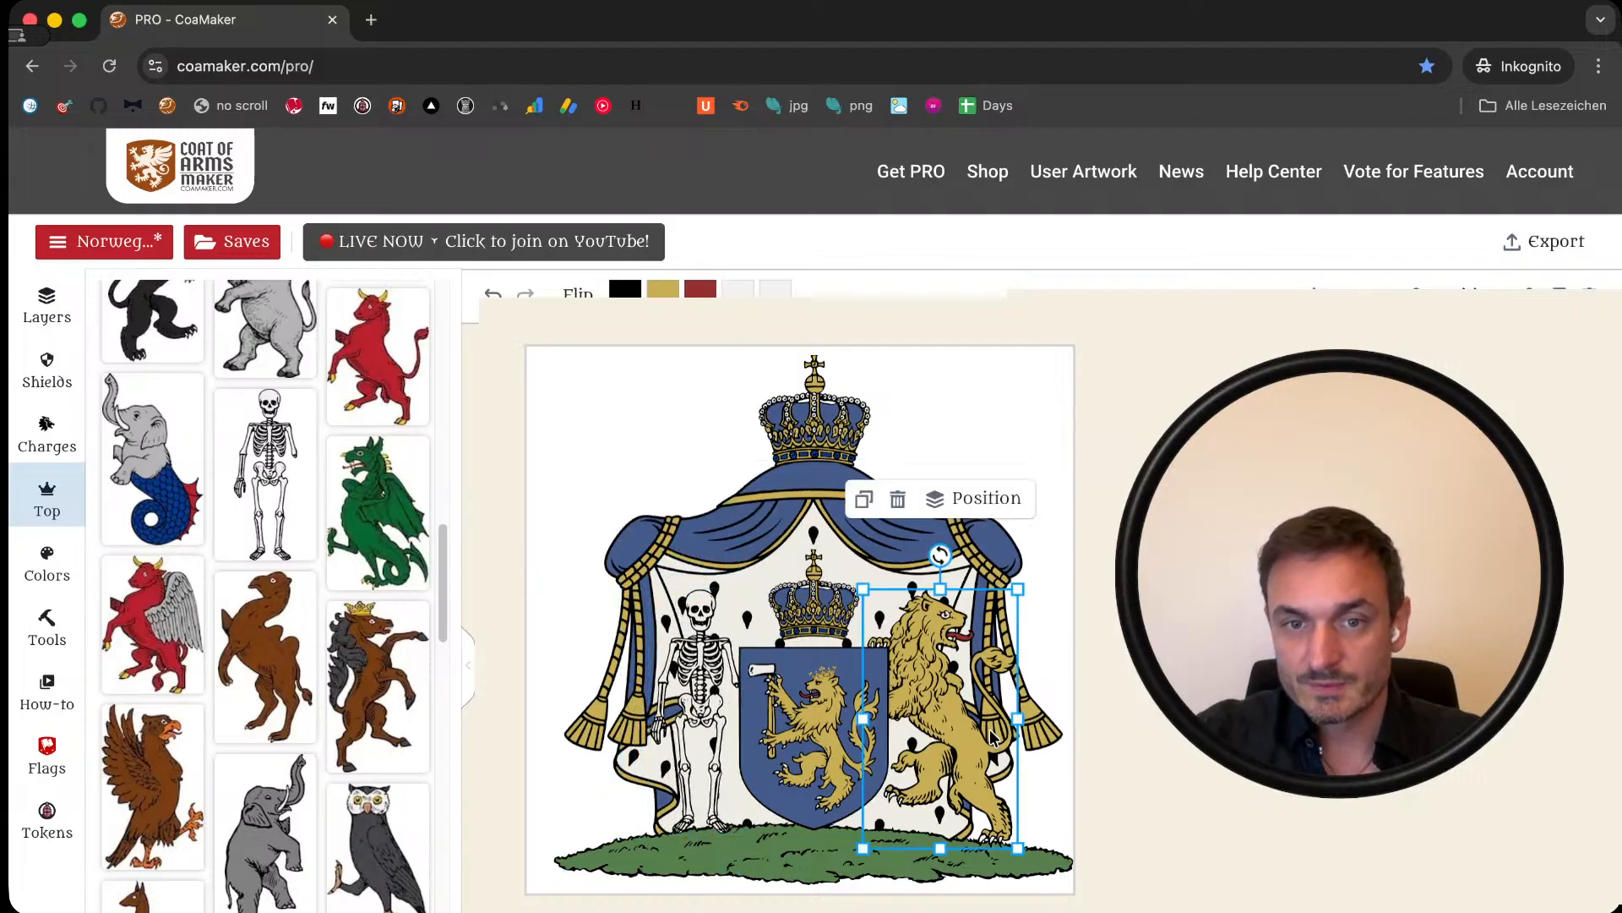
{"action": "key", "text": "Delete"}
{"action": "left_click", "coordinate": [689, 693]}
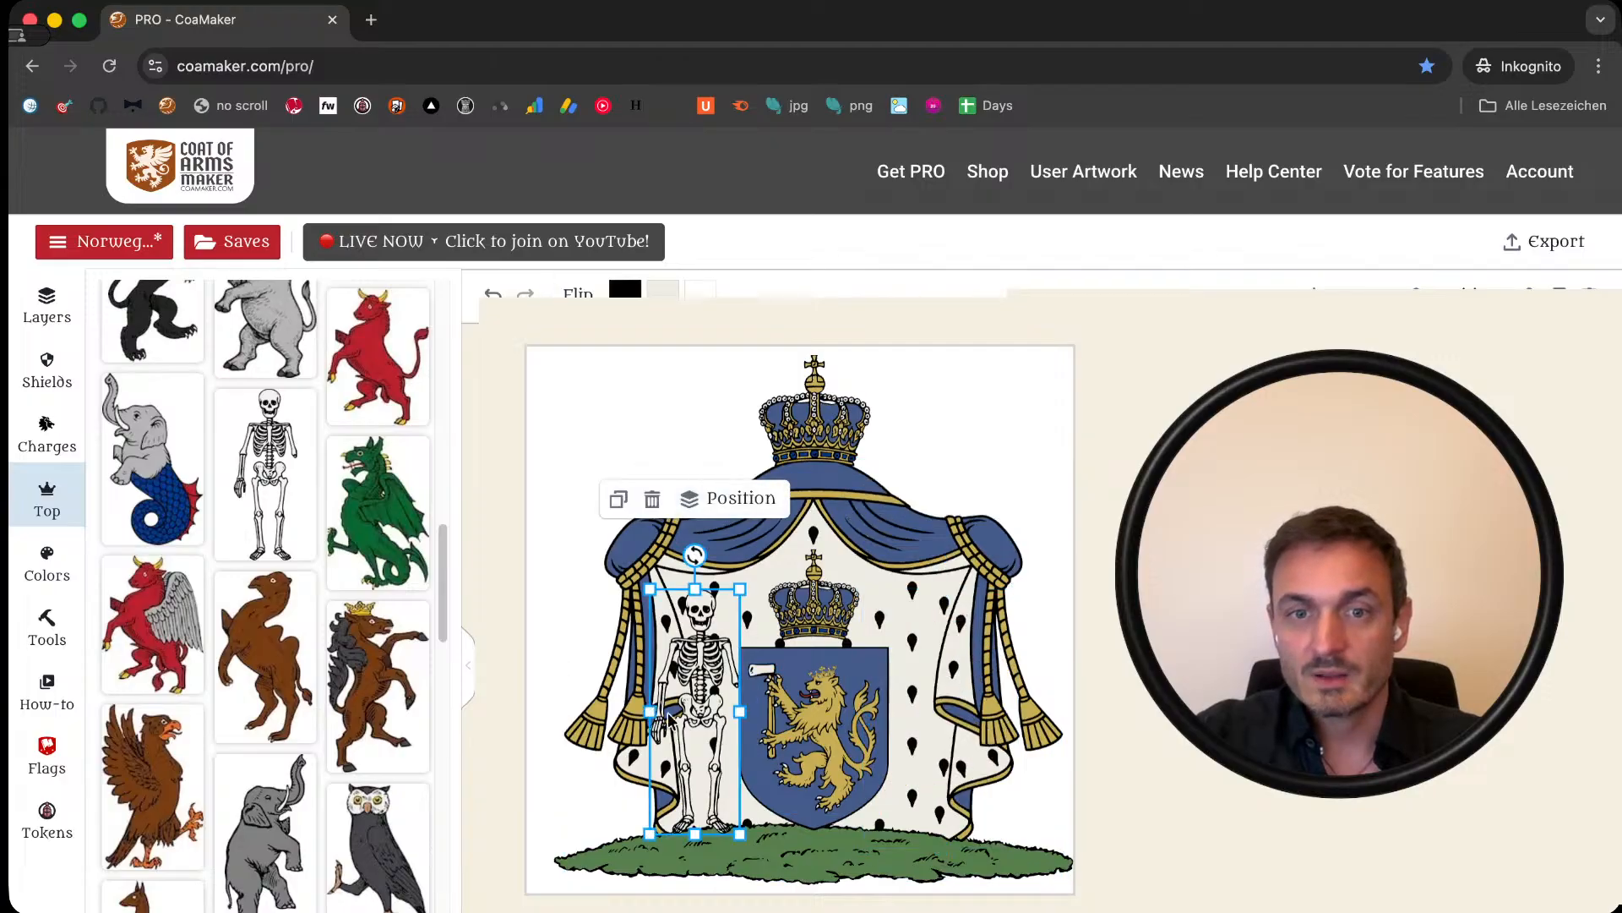
{"action": "left_click_drag", "start_coordinate": [650, 834], "coordinate": [646, 846]}
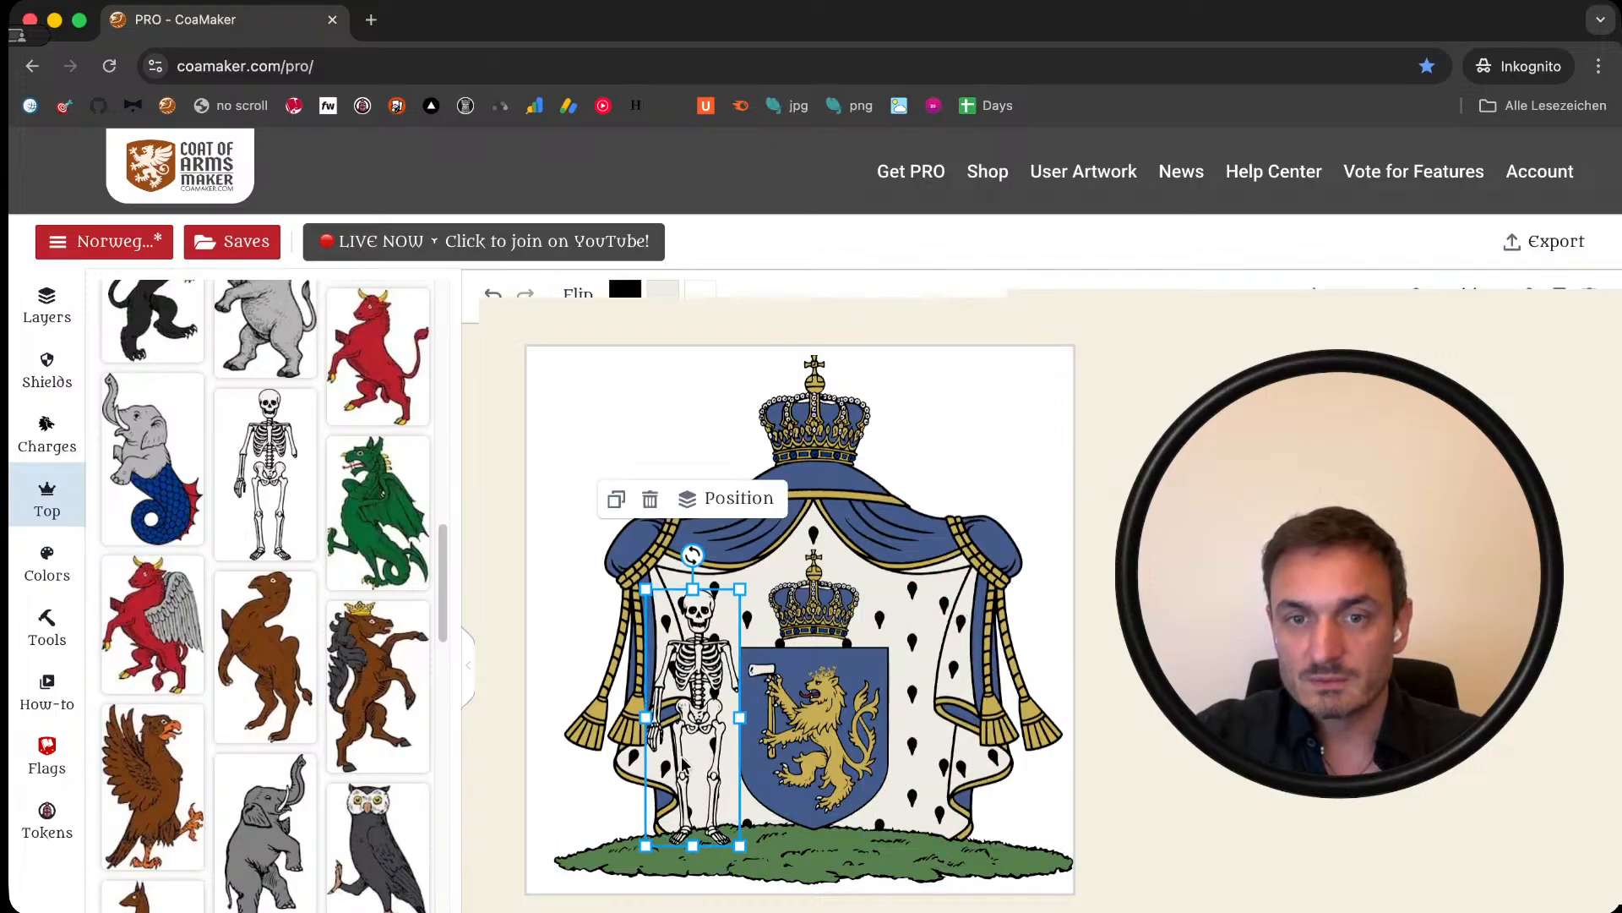
{"action": "left_click_drag", "start_coordinate": [687, 765], "coordinate": [688, 765]}
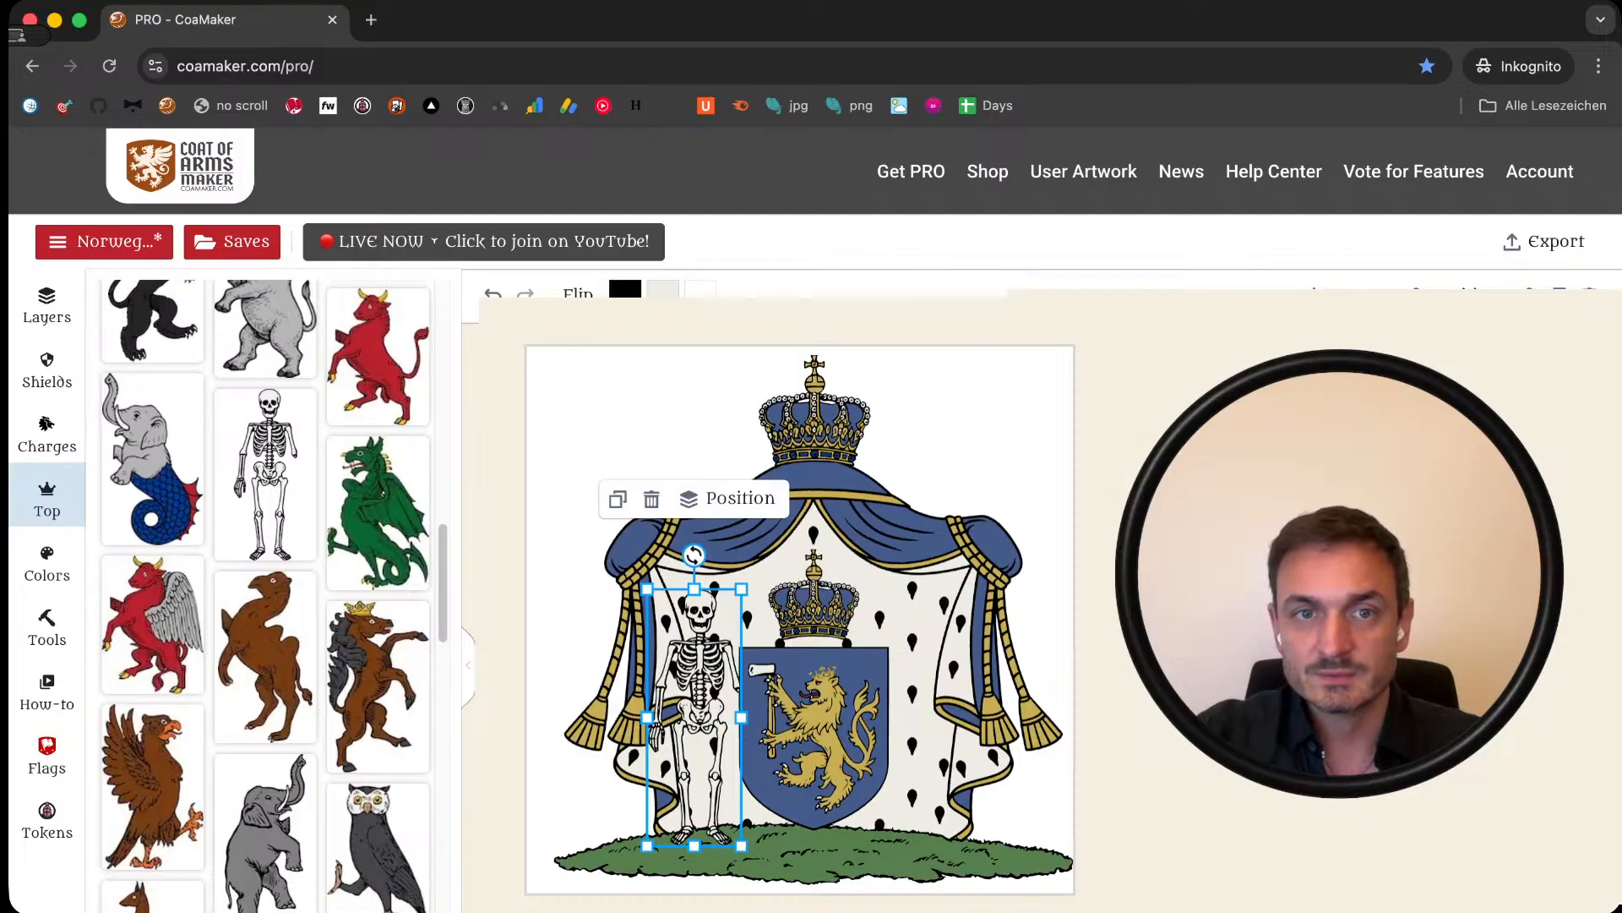
Step: Recolour the skeleton's bones with a medium grey
{"action": "left_click", "coordinate": [663, 294]}
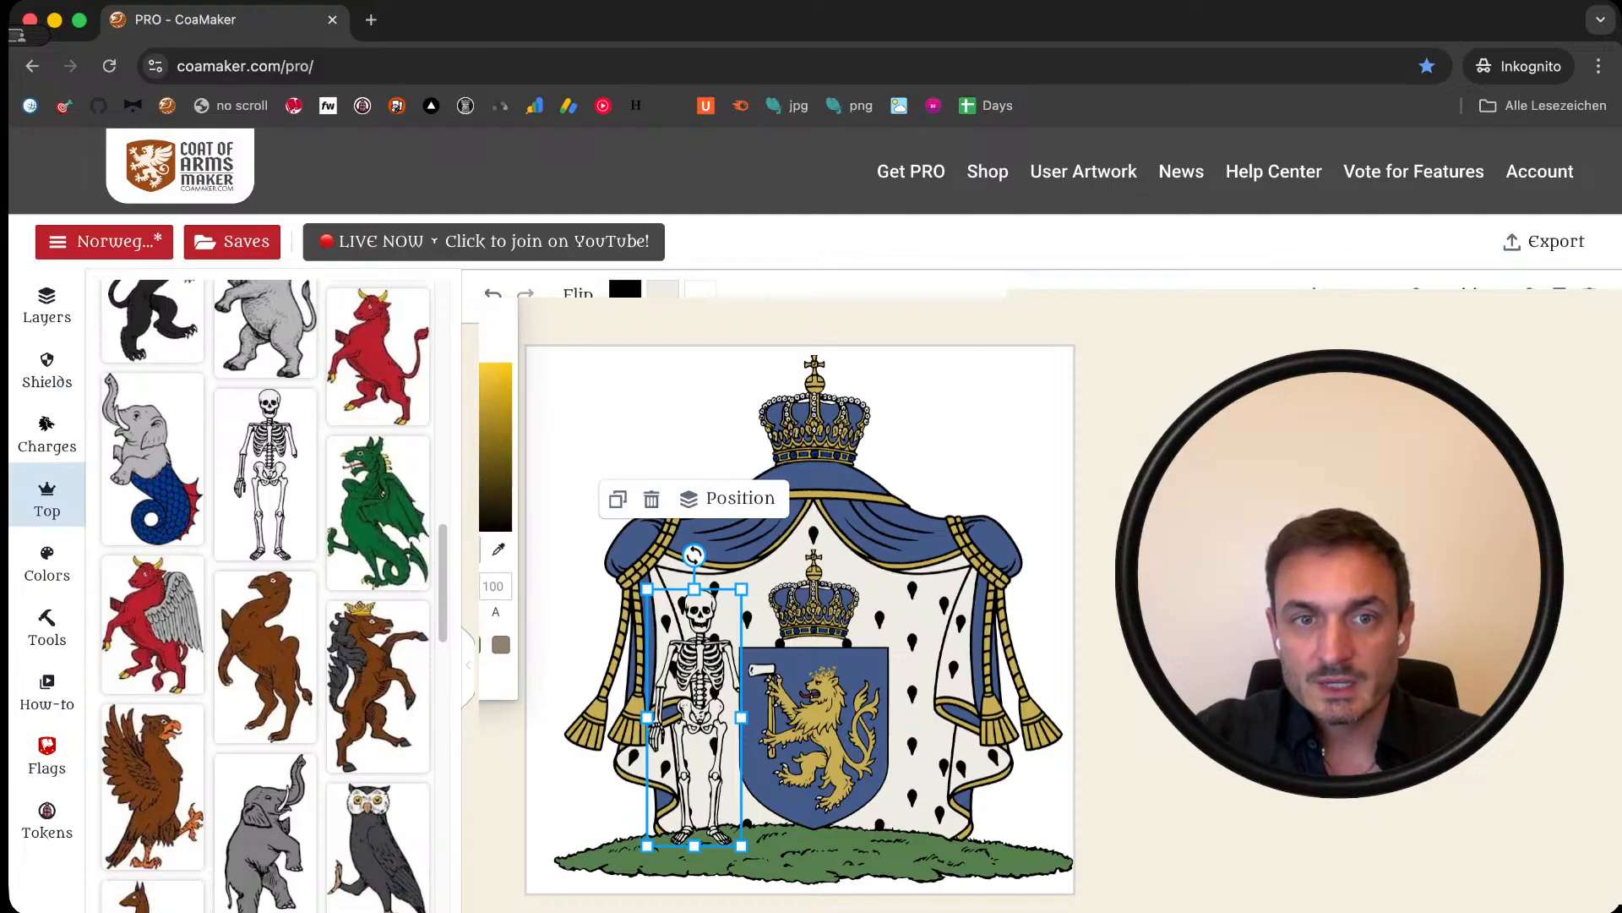
{"action": "left_click", "coordinate": [292, 400]}
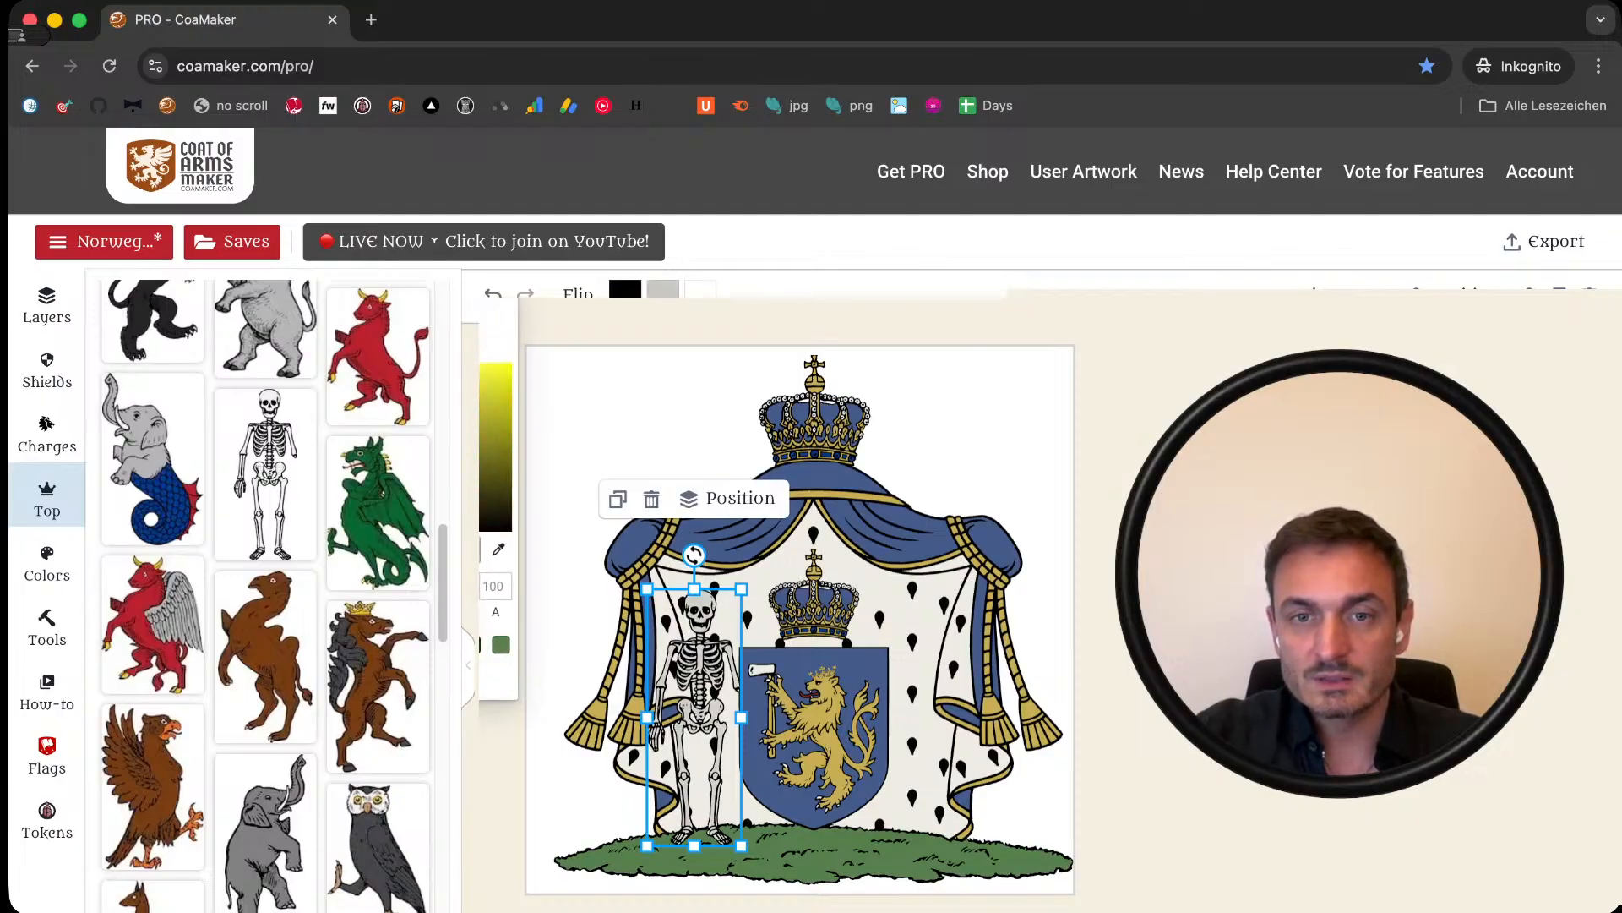
{"action": "left_click_drag", "start_coordinate": [291, 405], "coordinate": [292, 415]}
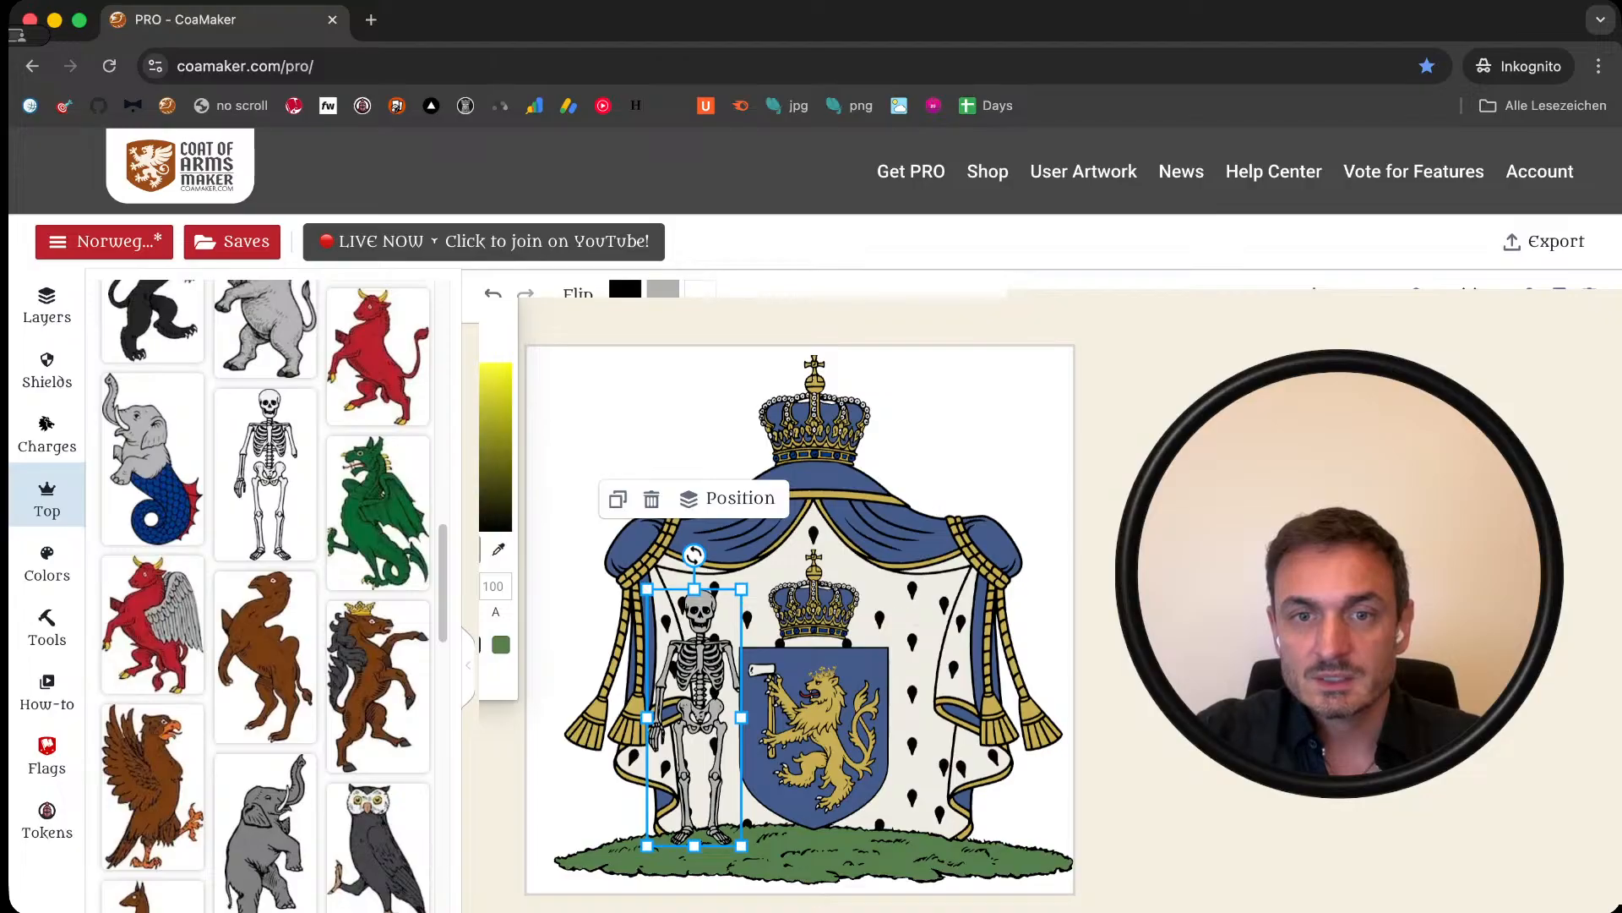
{"action": "left_click", "coordinate": [515, 761]}
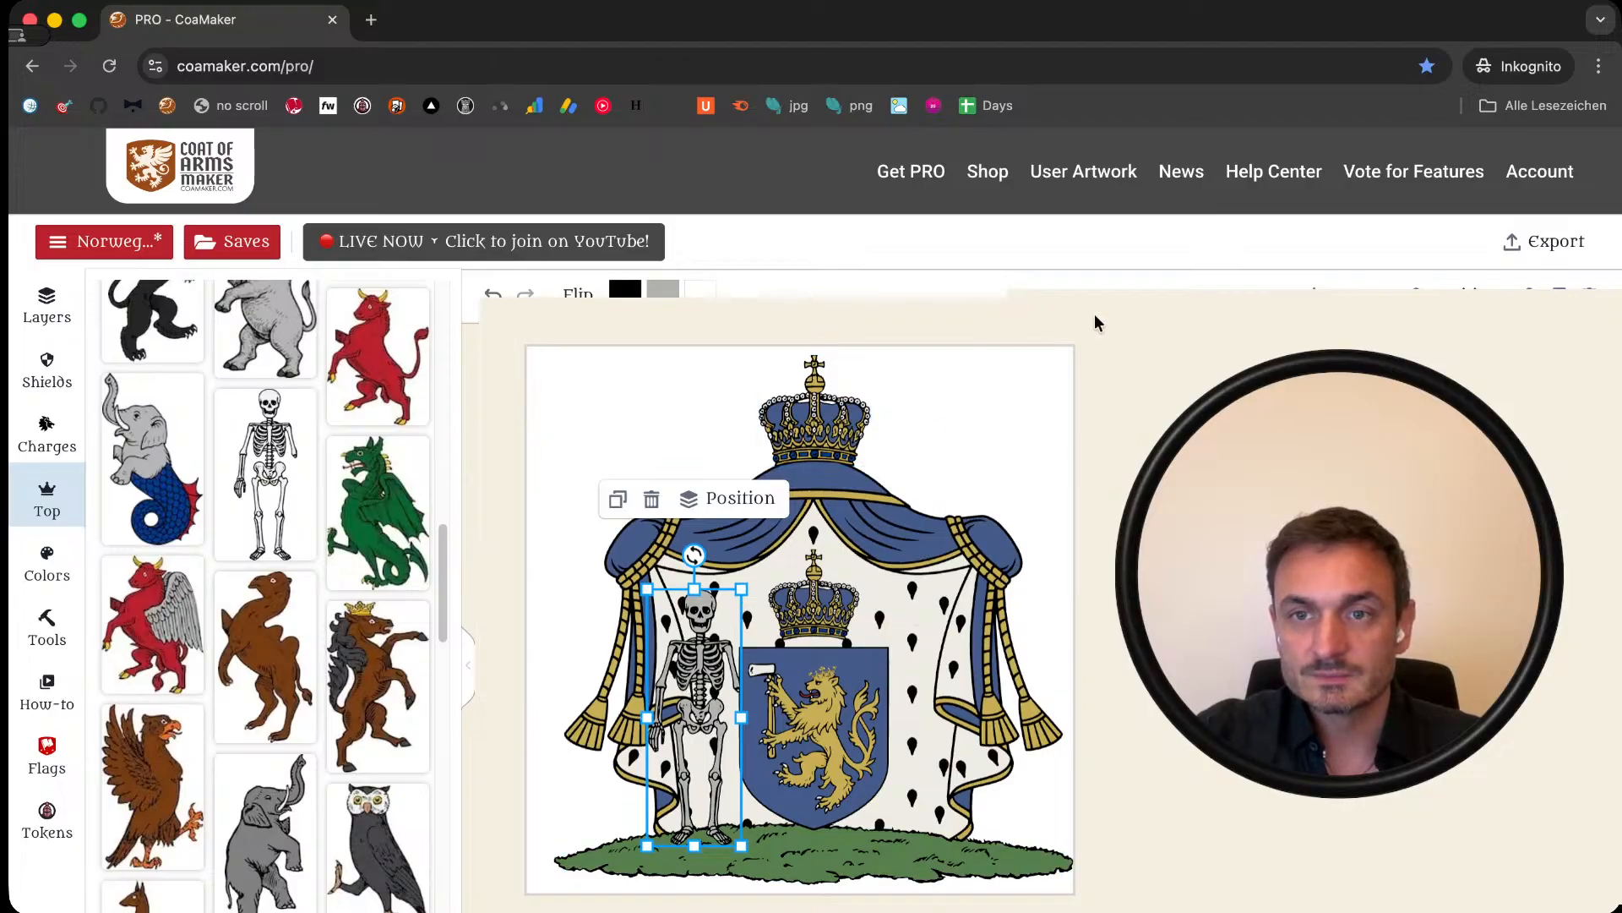
Step: Duplicate the skeleton, flip the copy horizontally and place it right of the shield, level with the original
{"action": "left_click", "coordinate": [1559, 293]}
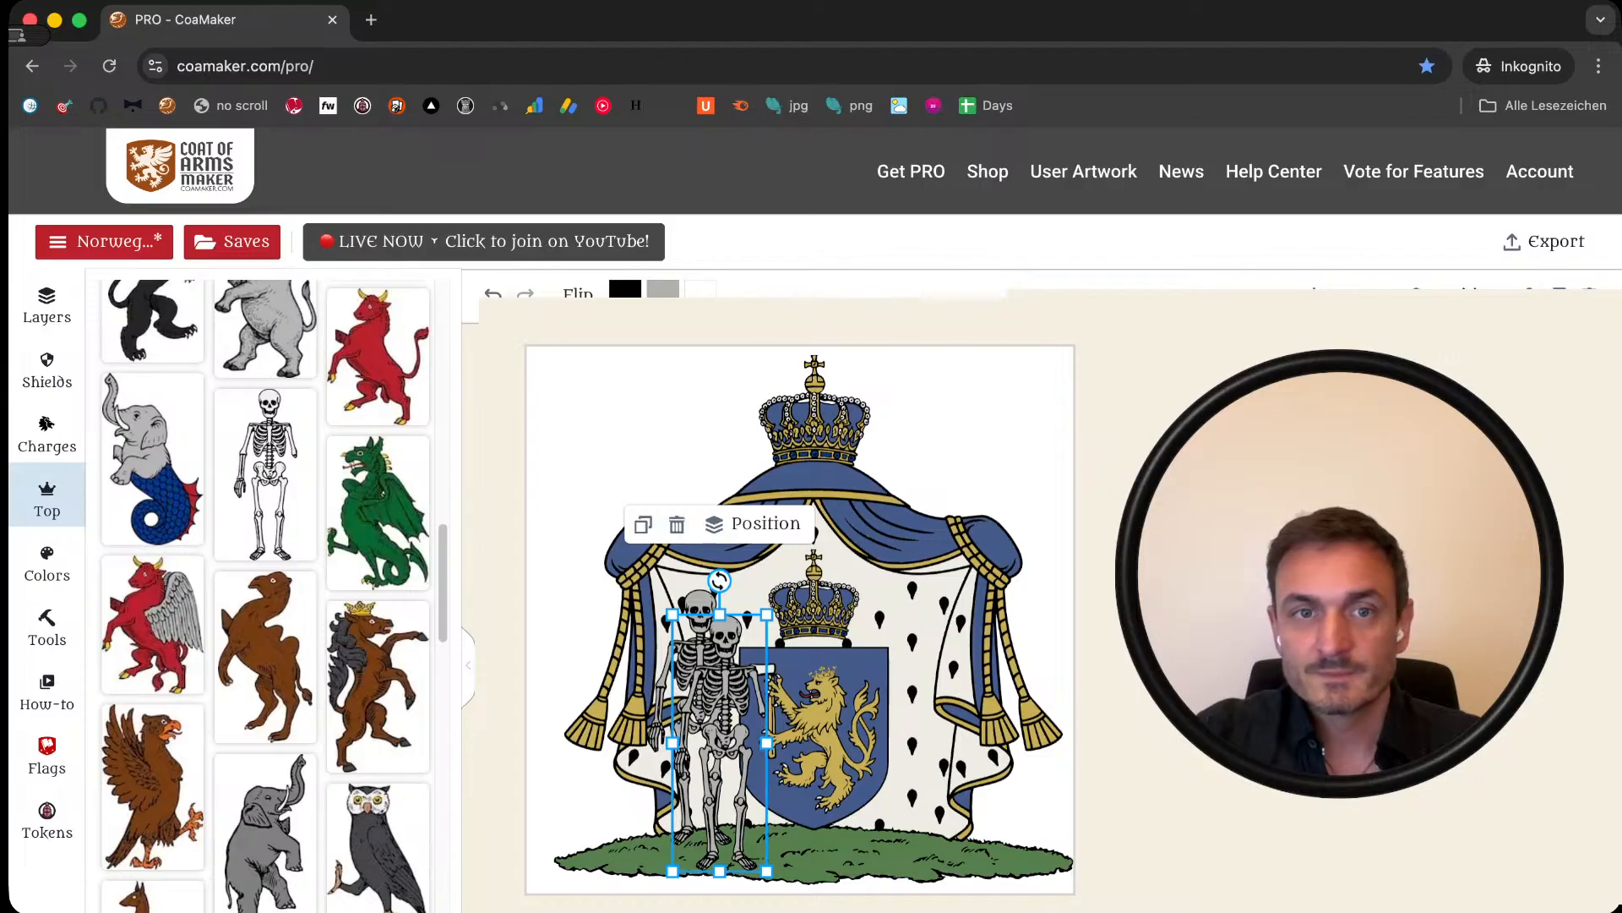
{"action": "left_click", "coordinate": [578, 294]}
{"action": "left_click", "coordinate": [571, 351]}
{"action": "left_click", "coordinate": [592, 440]}
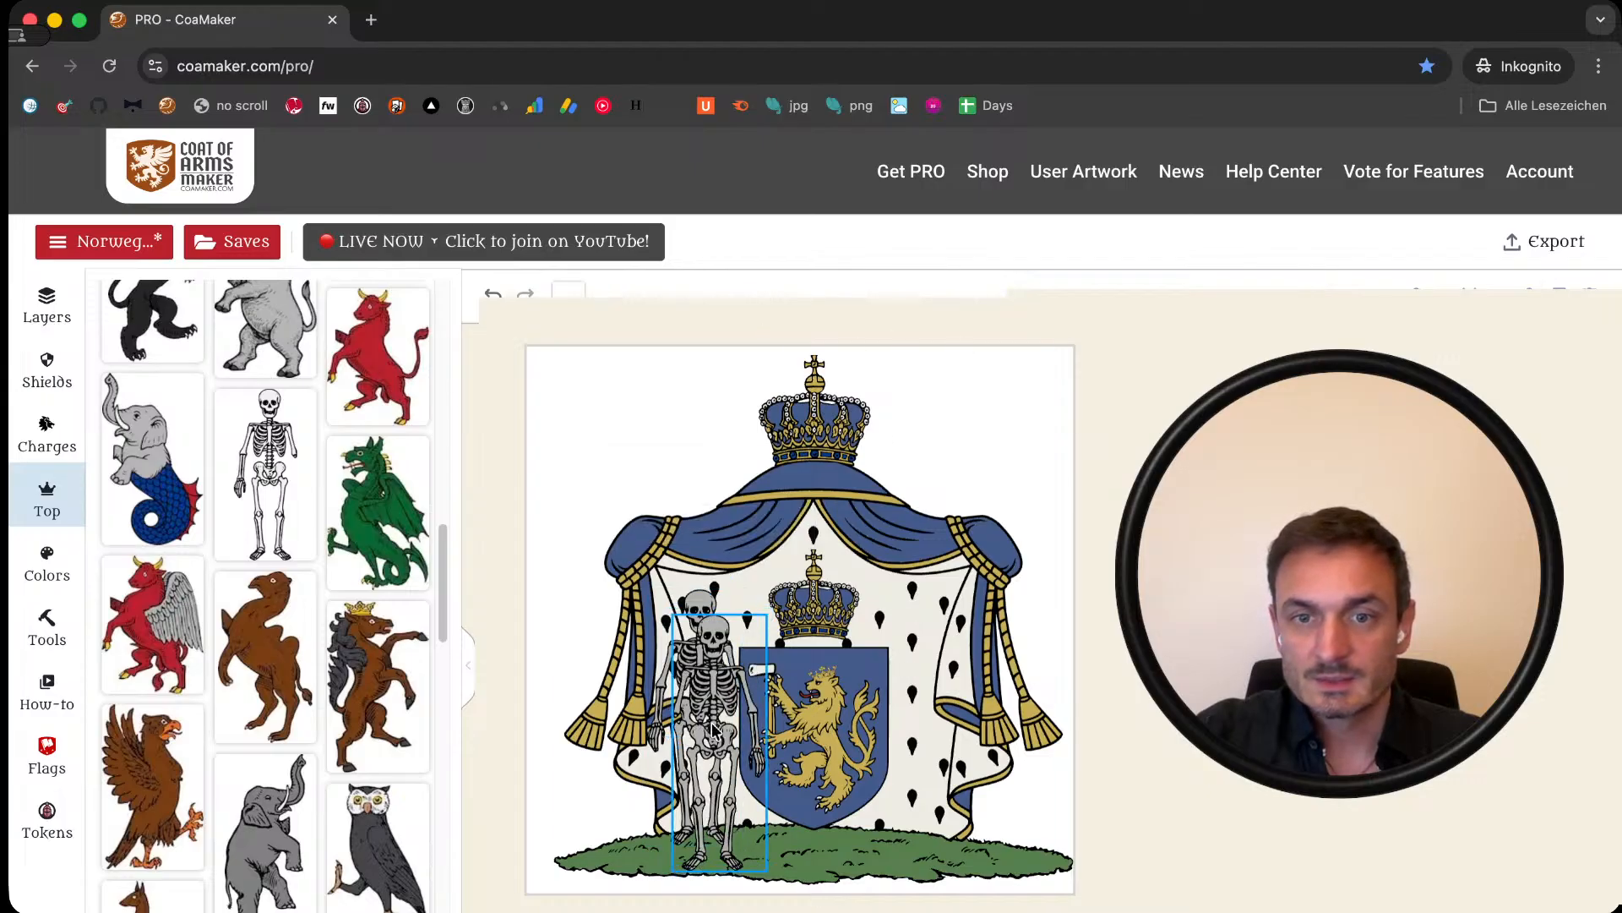
{"action": "left_click_drag", "start_coordinate": [721, 729], "coordinate": [932, 698]}
{"action": "left_click", "coordinate": [1093, 734]}
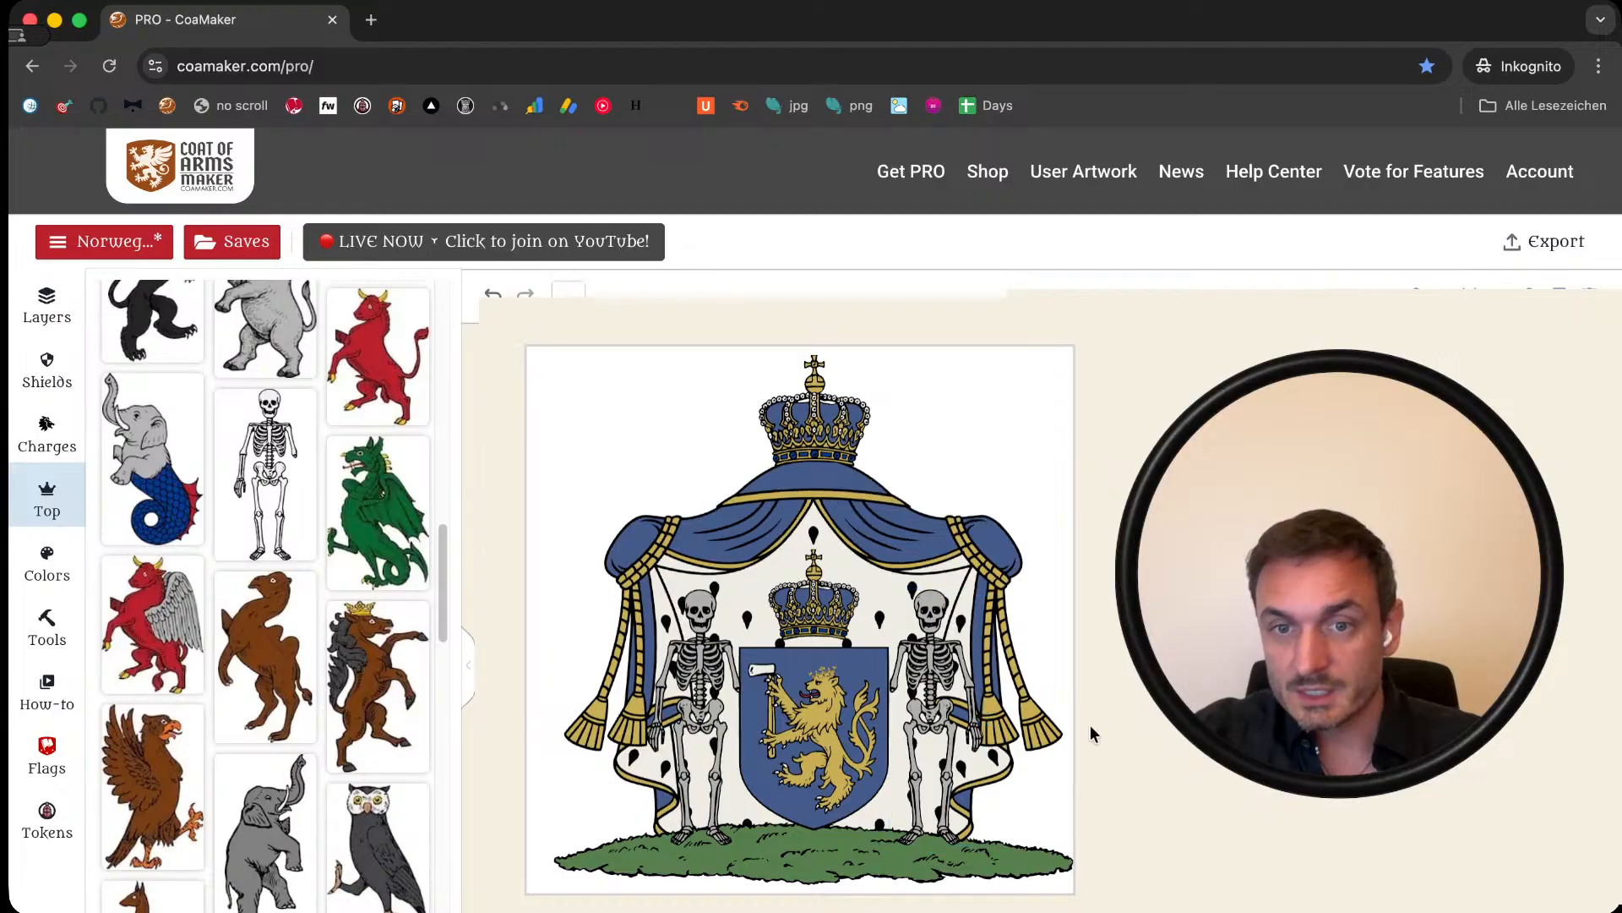
Step: Nudge the skeleton right of the shield slightly leftwards to match the spacing of its counterpart
{"action": "left_click", "coordinate": [938, 703]}
{"action": "key", "text": "Left"}
{"action": "key", "text": "Left"}
{"action": "key", "text": "Left"}
{"action": "left_click", "coordinate": [1090, 714]}
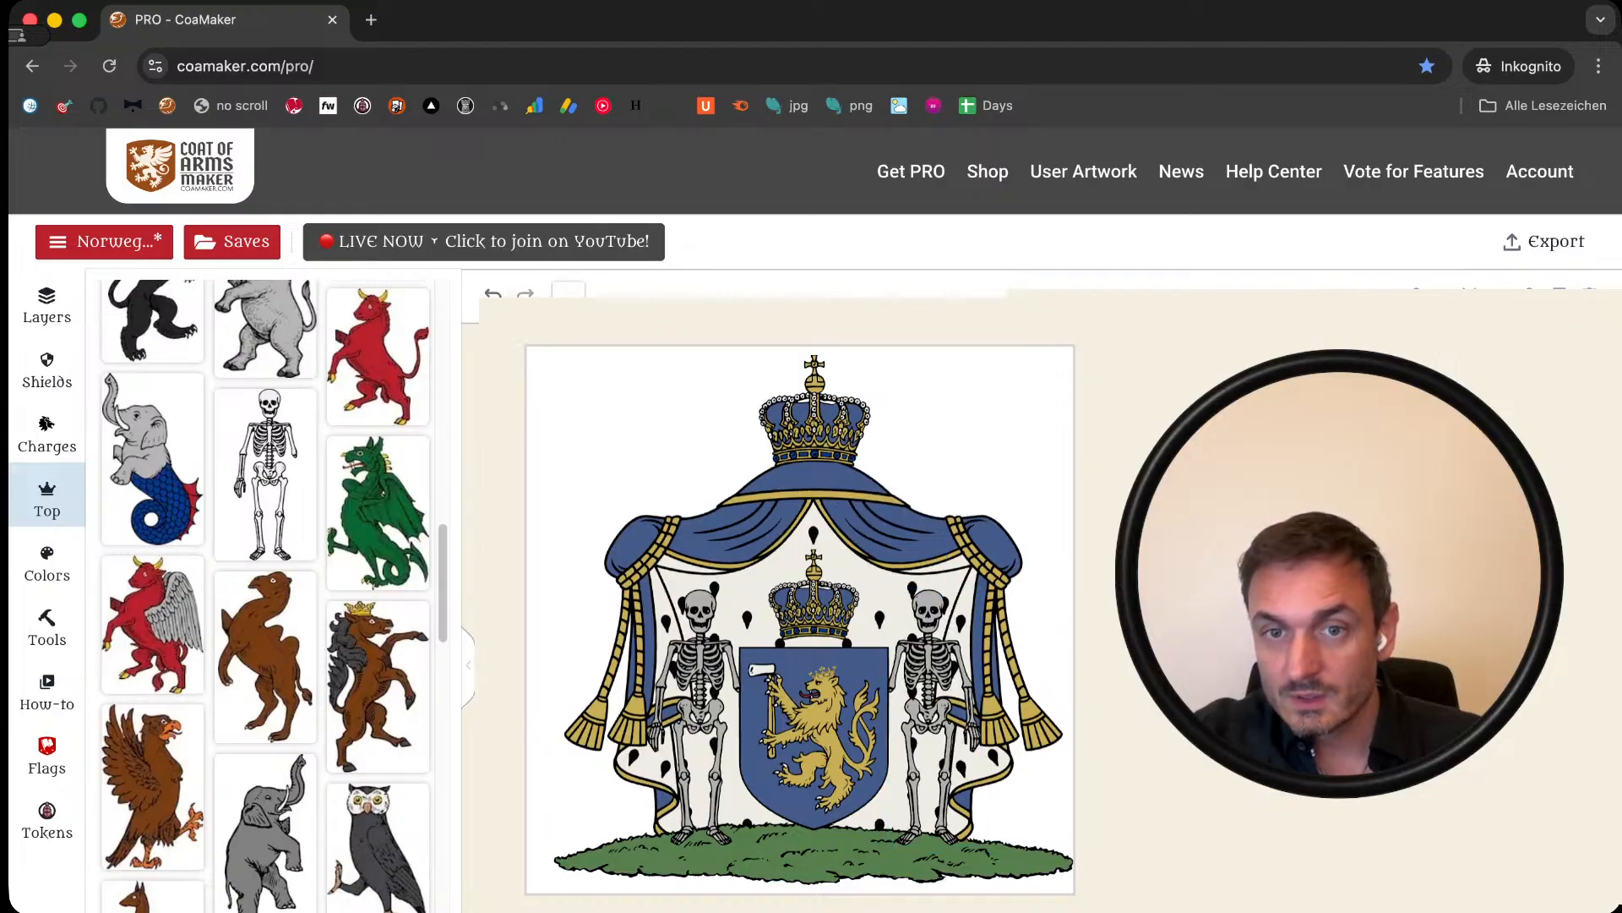
{"action": "left_click", "coordinate": [937, 733]}
{"action": "key", "text": "Left"}
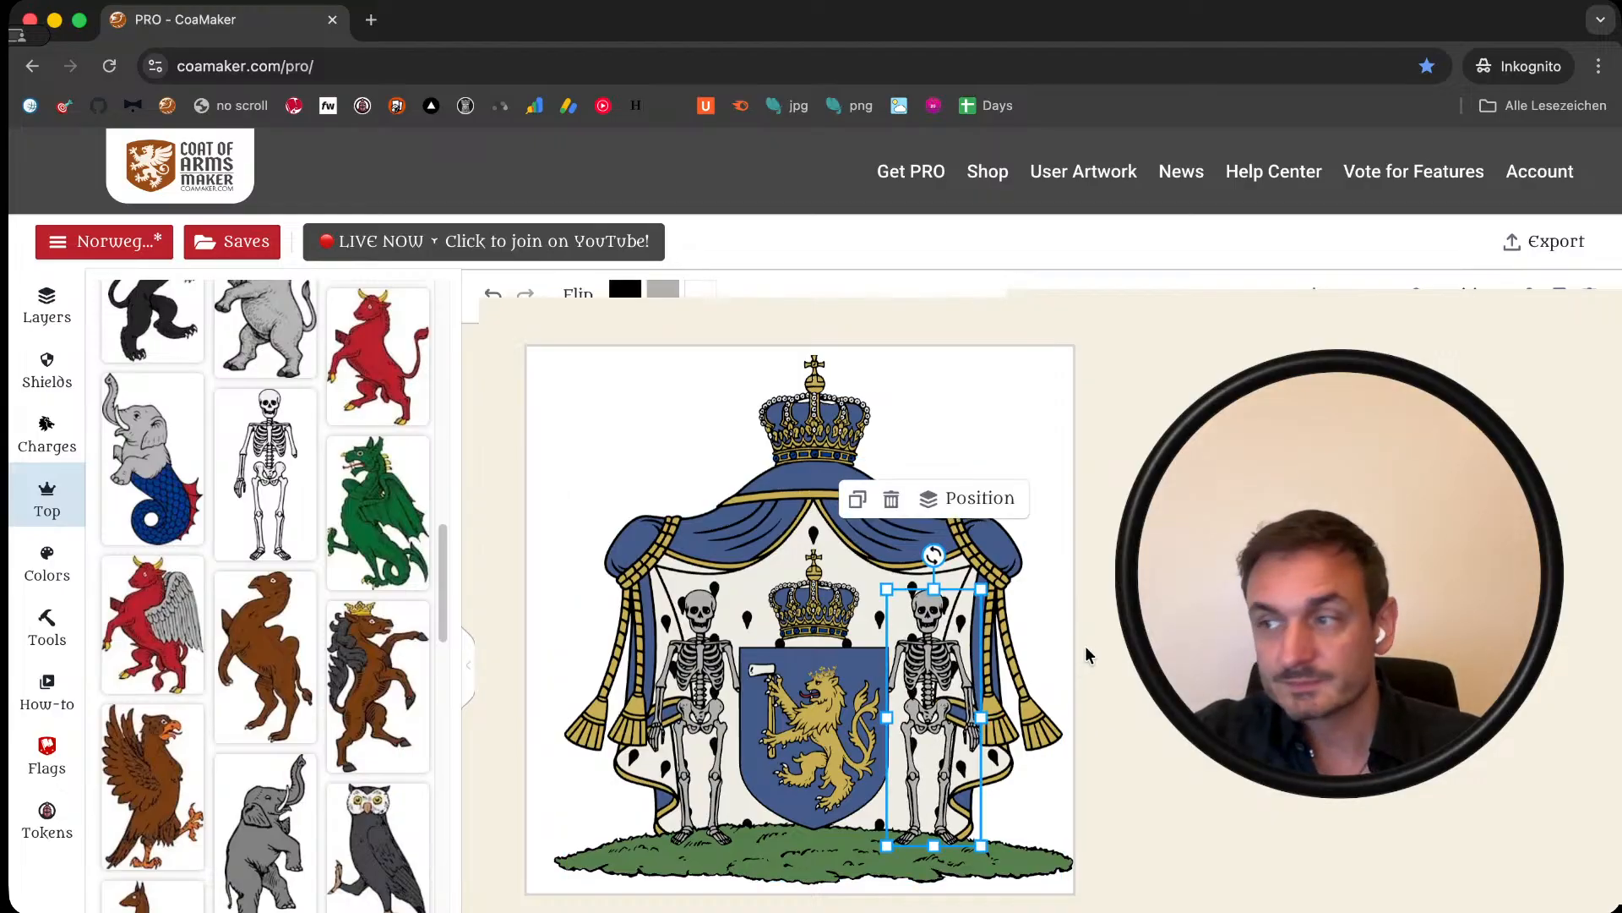
{"action": "left_click", "coordinate": [1115, 649]}
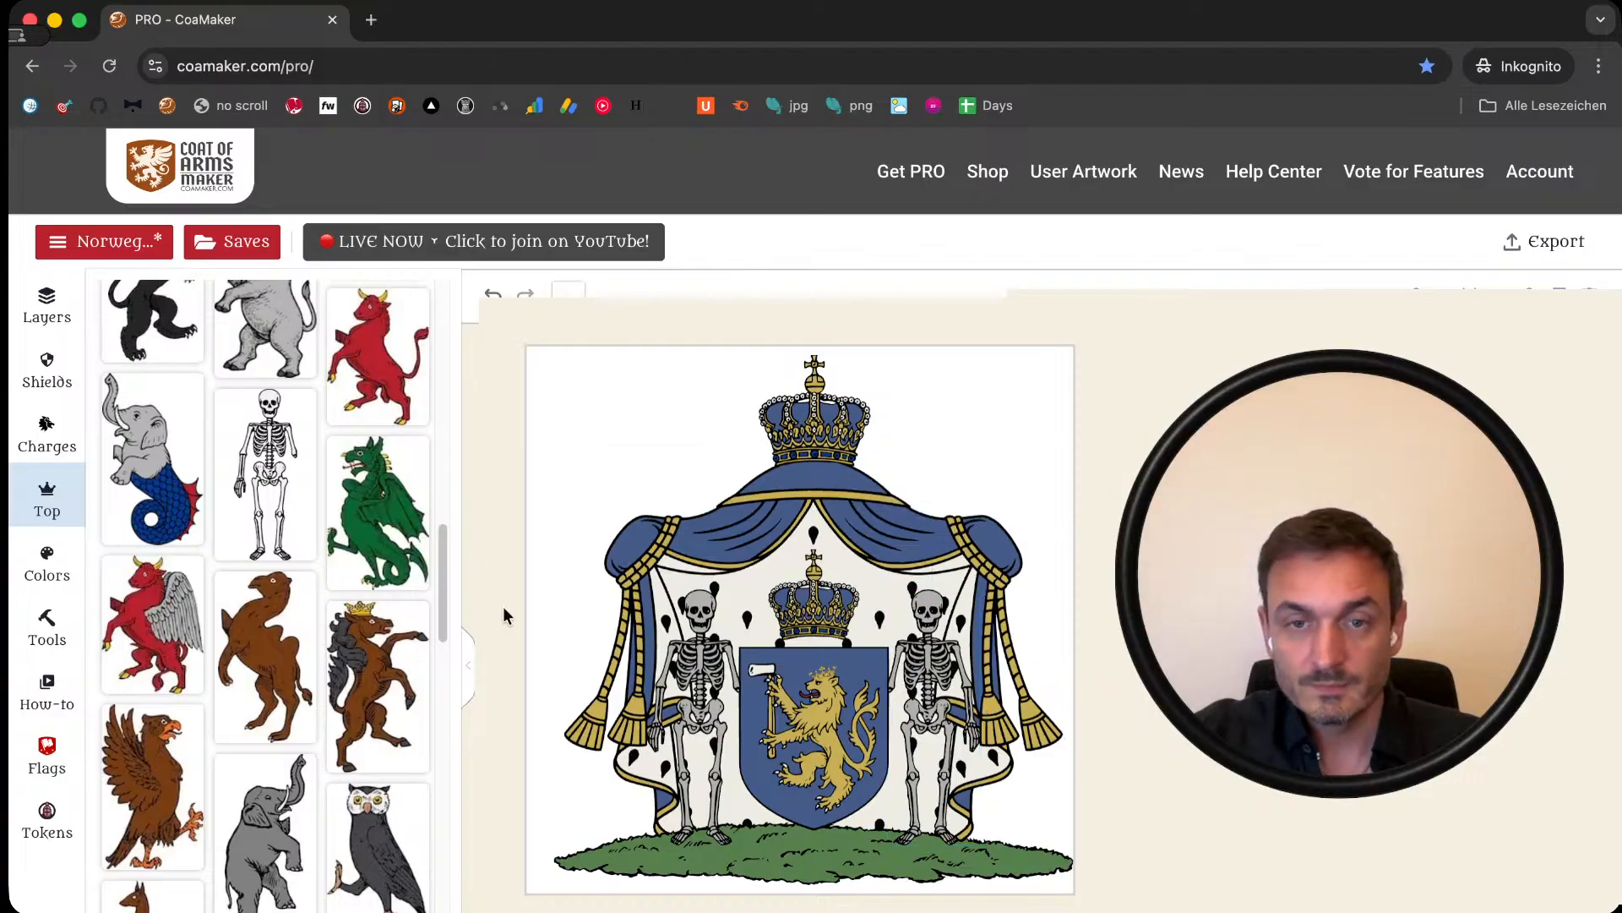
Step: Recolour the grey bones of both skeleton supporters with Old Gold
{"action": "left_click", "coordinate": [698, 686]}
{"action": "left_click", "coordinate": [662, 290]}
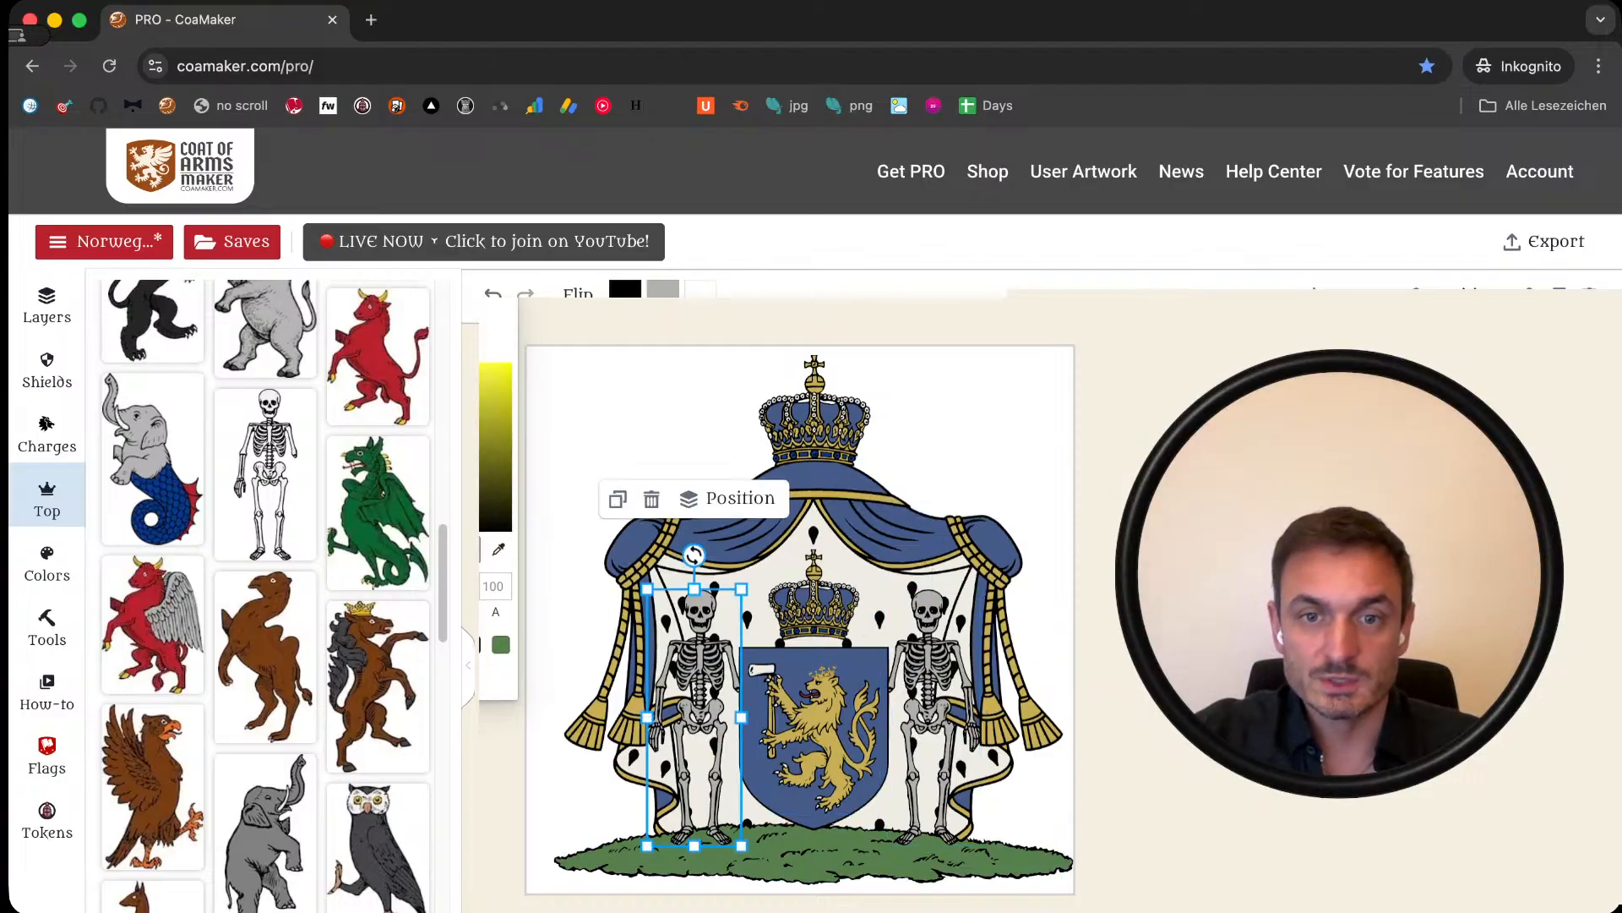
{"action": "left_click", "coordinate": [442, 645]}
{"action": "left_click", "coordinate": [744, 751]}
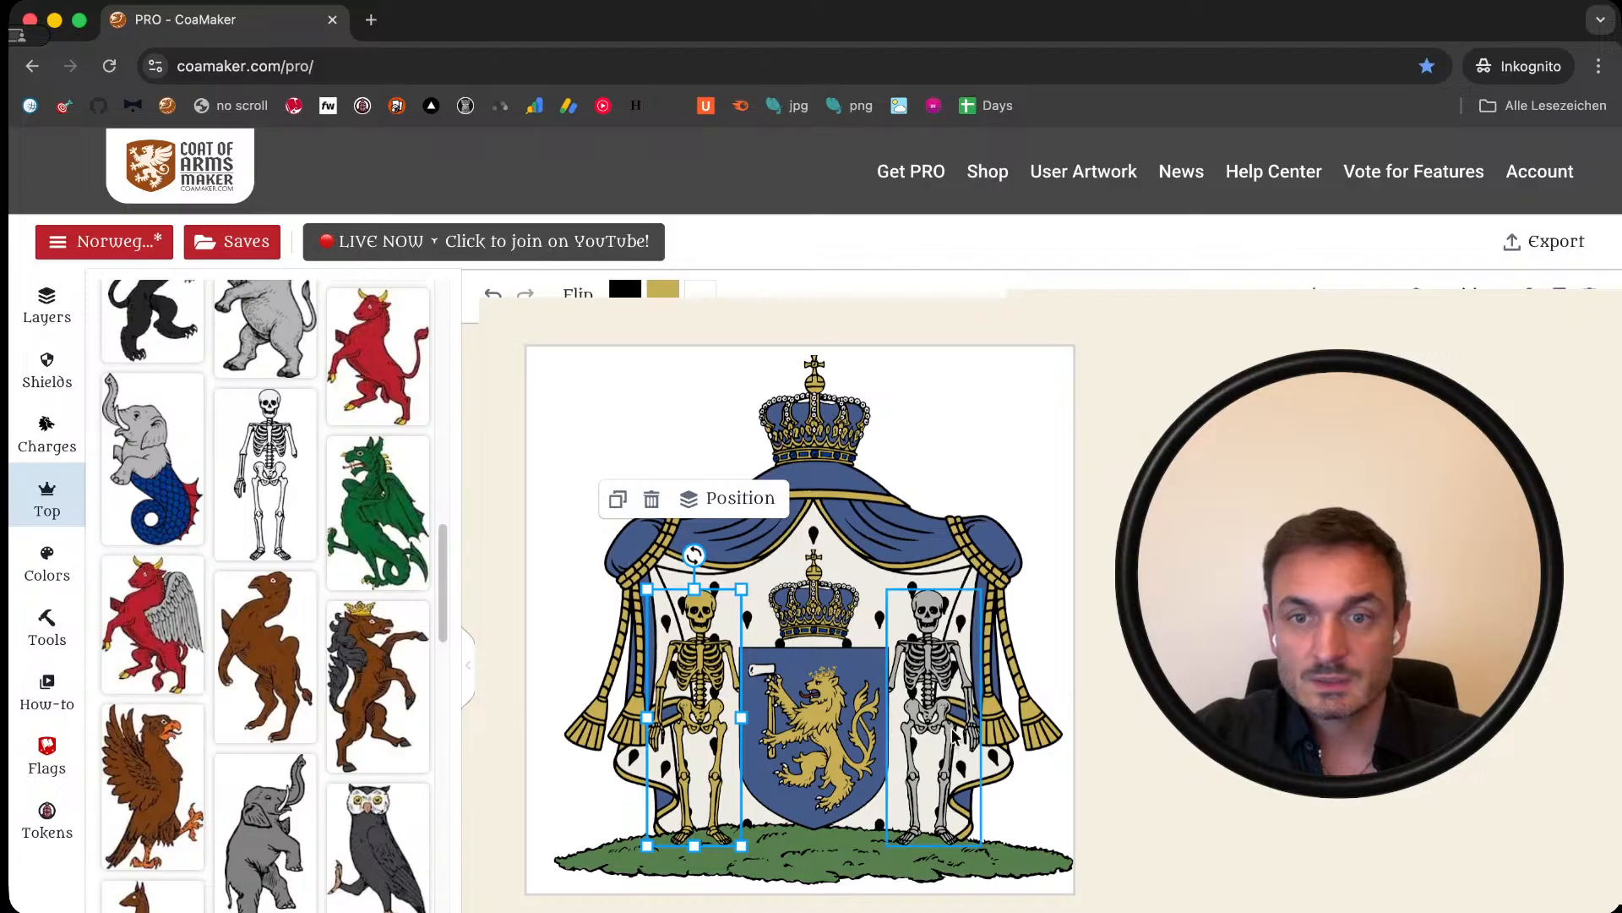
{"action": "left_click", "coordinate": [957, 686]}
{"action": "left_click", "coordinate": [662, 290]}
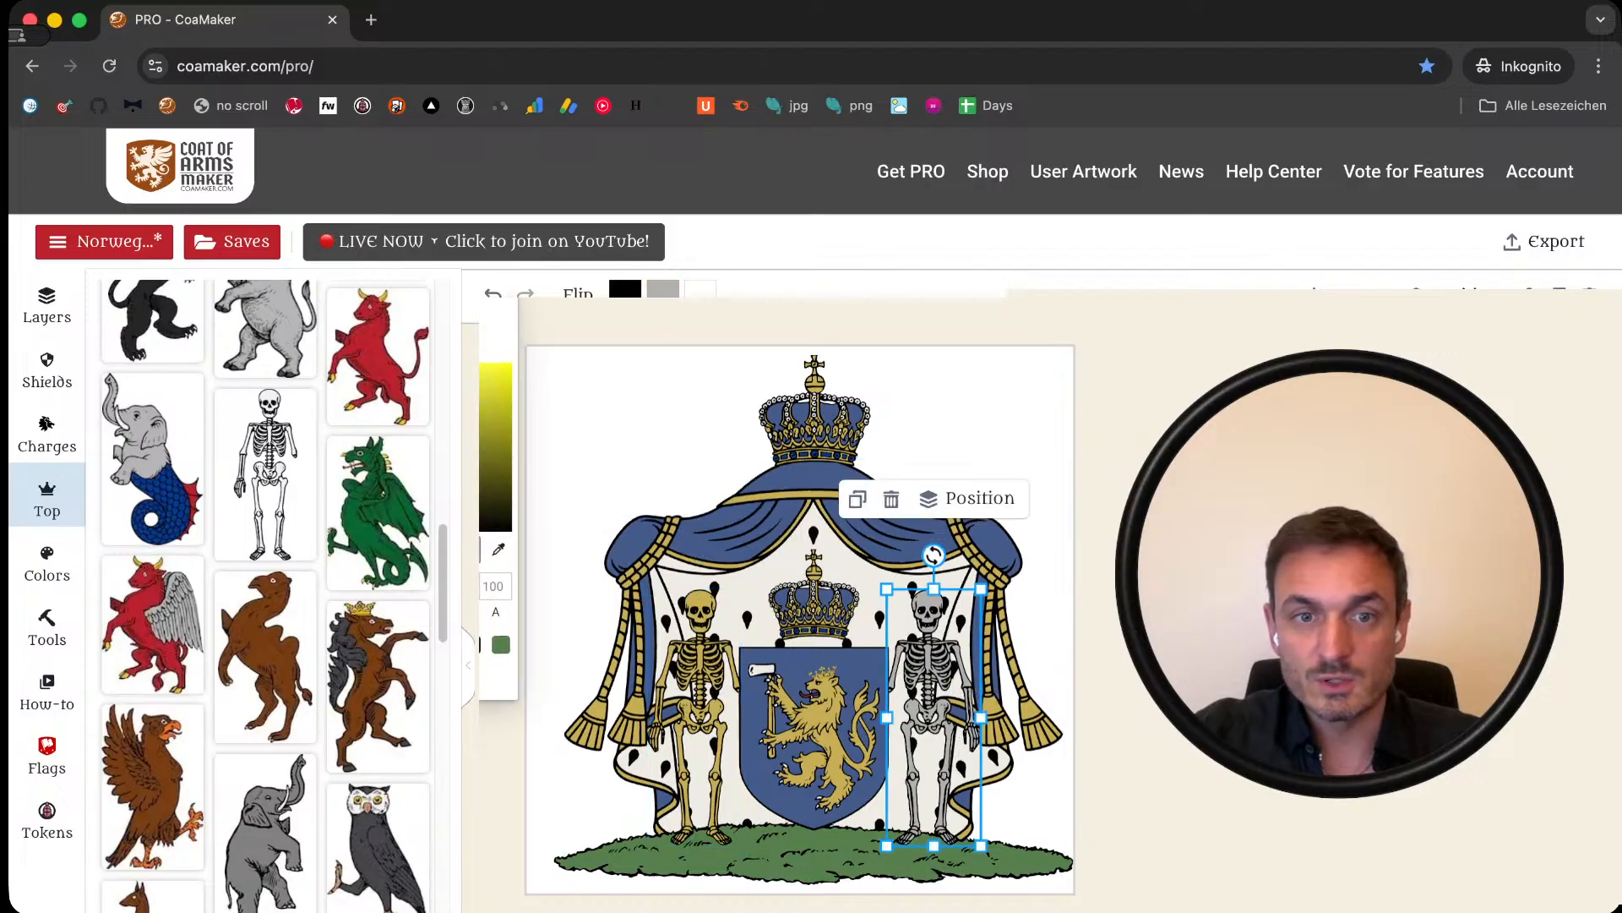
{"action": "left_click", "coordinate": [1183, 642]}
{"action": "left_click", "coordinate": [1183, 643]}
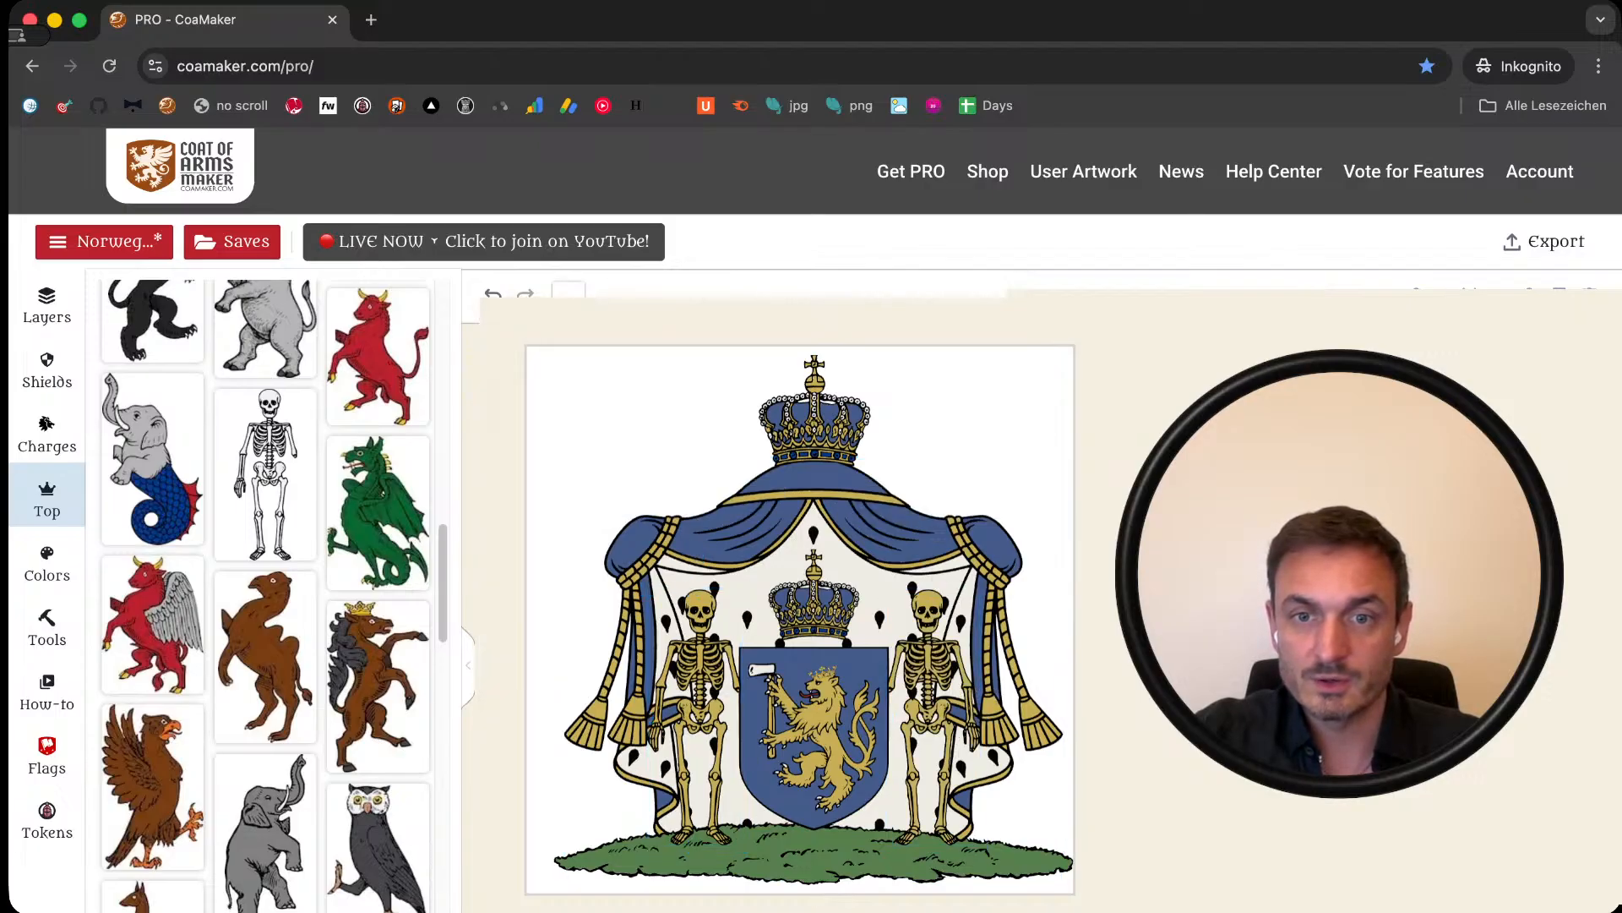
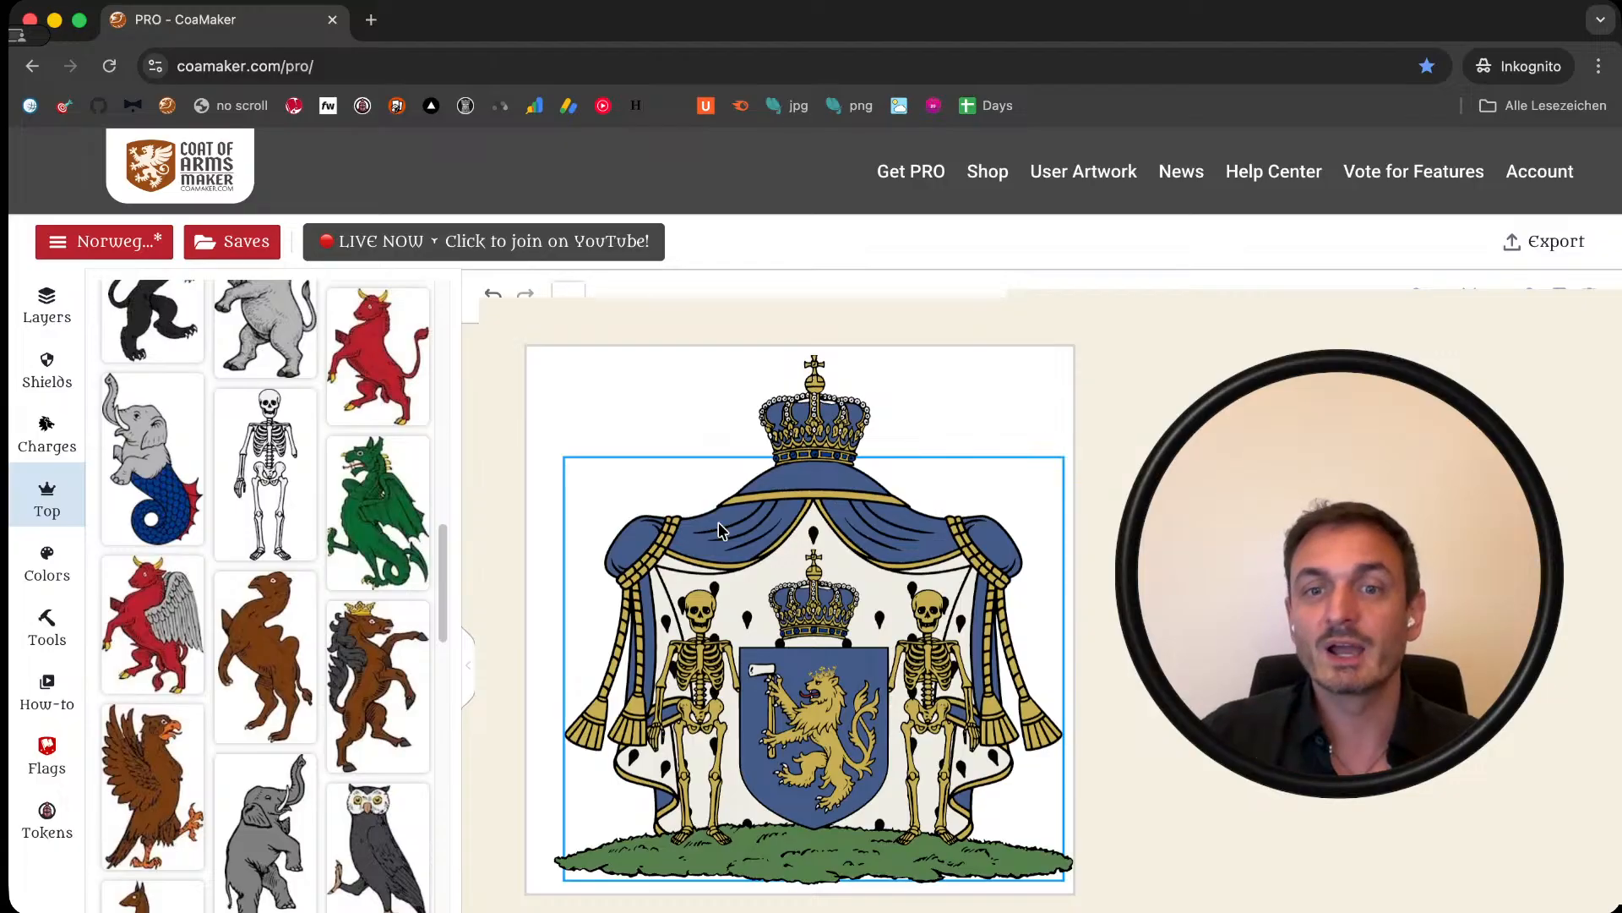
Step: Delete the gold lion and the small gold crown left behind it from the blue shield
{"action": "left_click", "coordinate": [853, 752]}
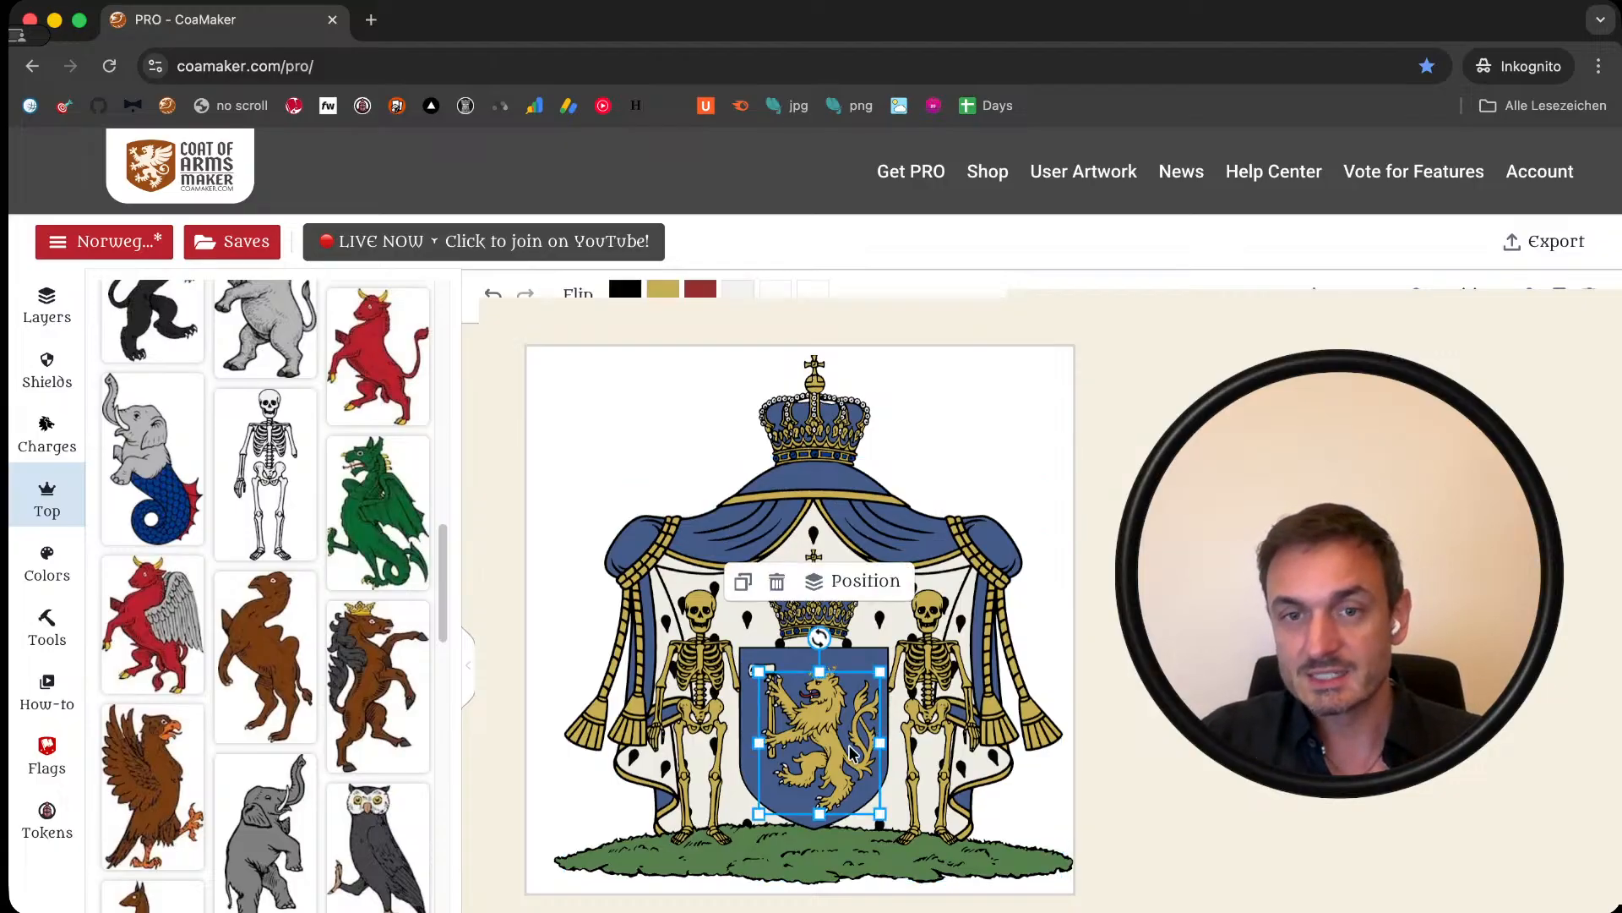
{"action": "key", "text": "Delete"}
{"action": "left_click", "coordinate": [828, 684]}
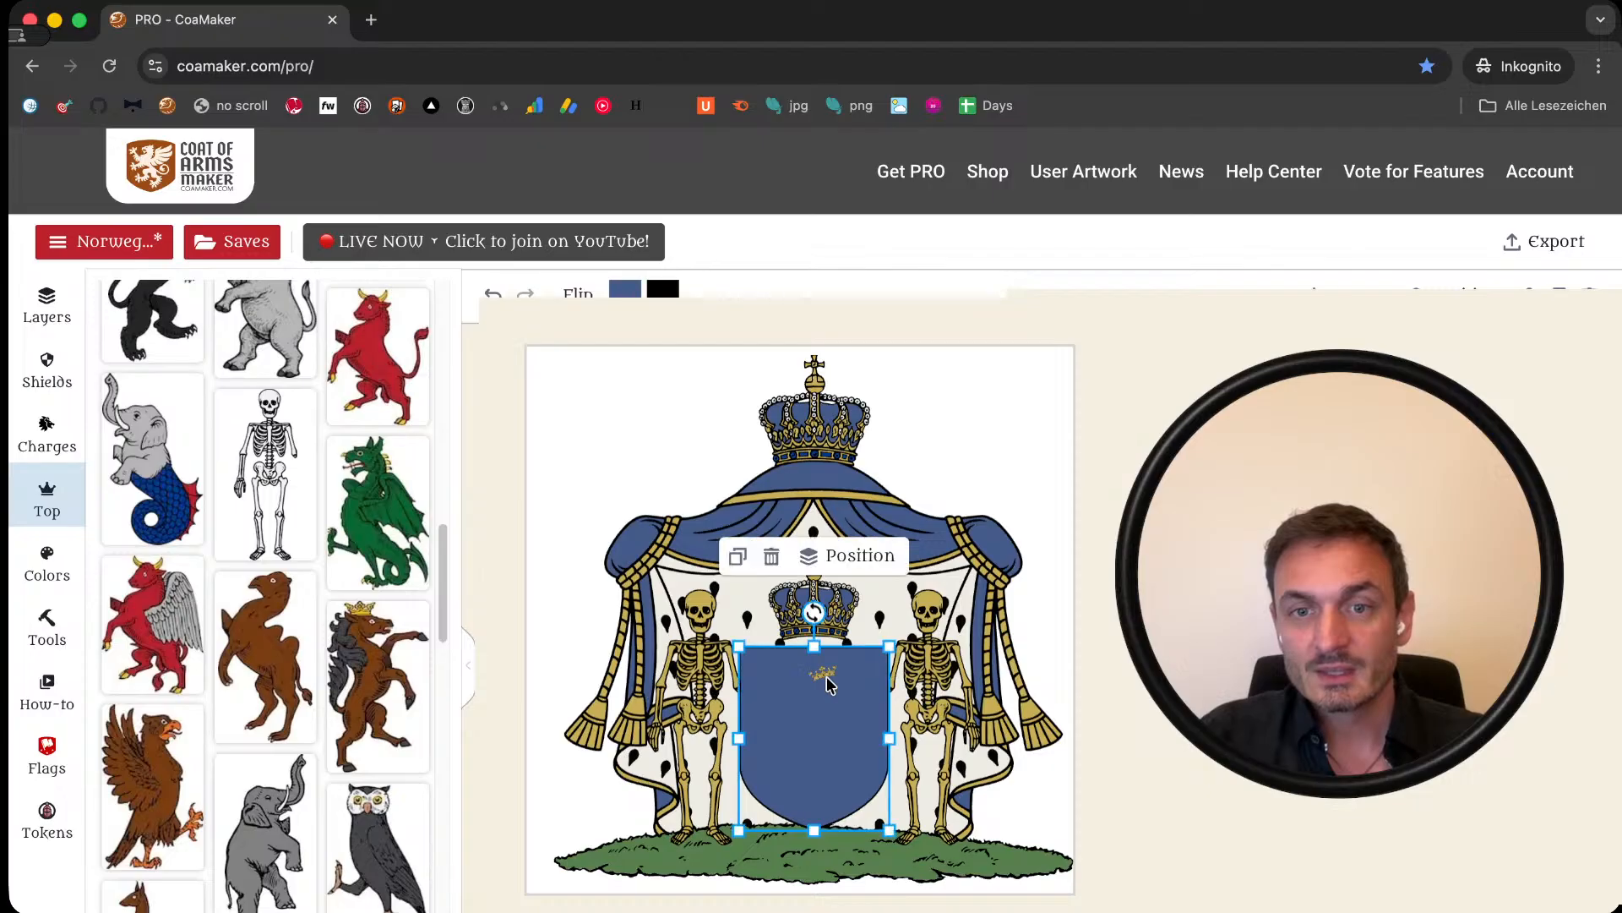
{"action": "left_click", "coordinate": [494, 669]}
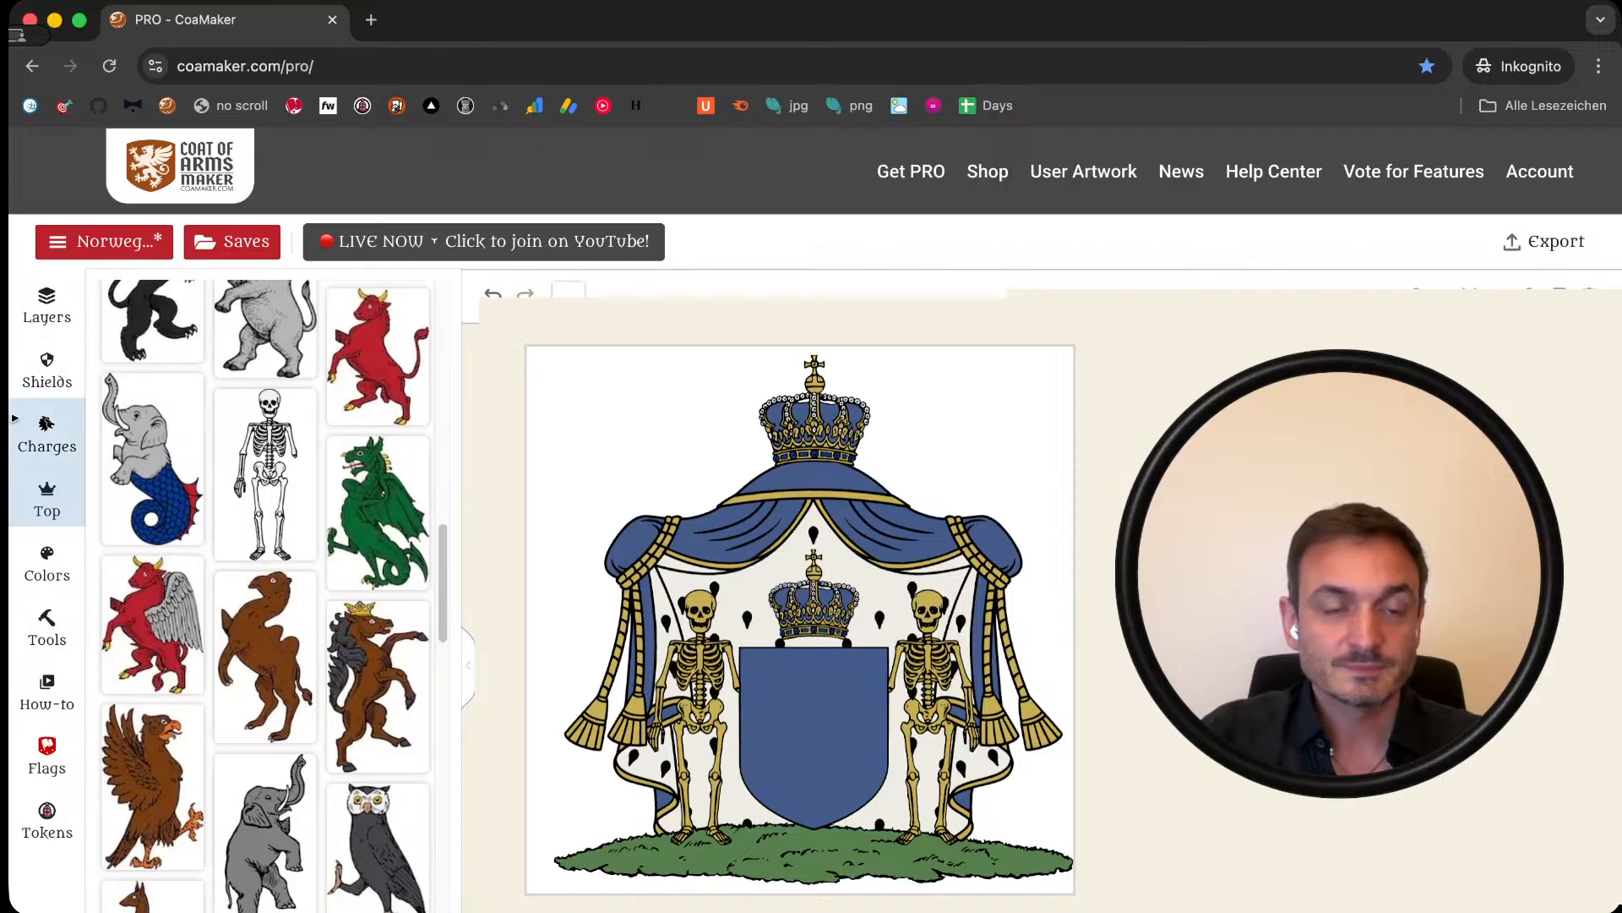
Step: Add the yellow fleur-de-lis from the plant charges and recolour its blue band gold
{"action": "left_click", "coordinate": [38, 427]}
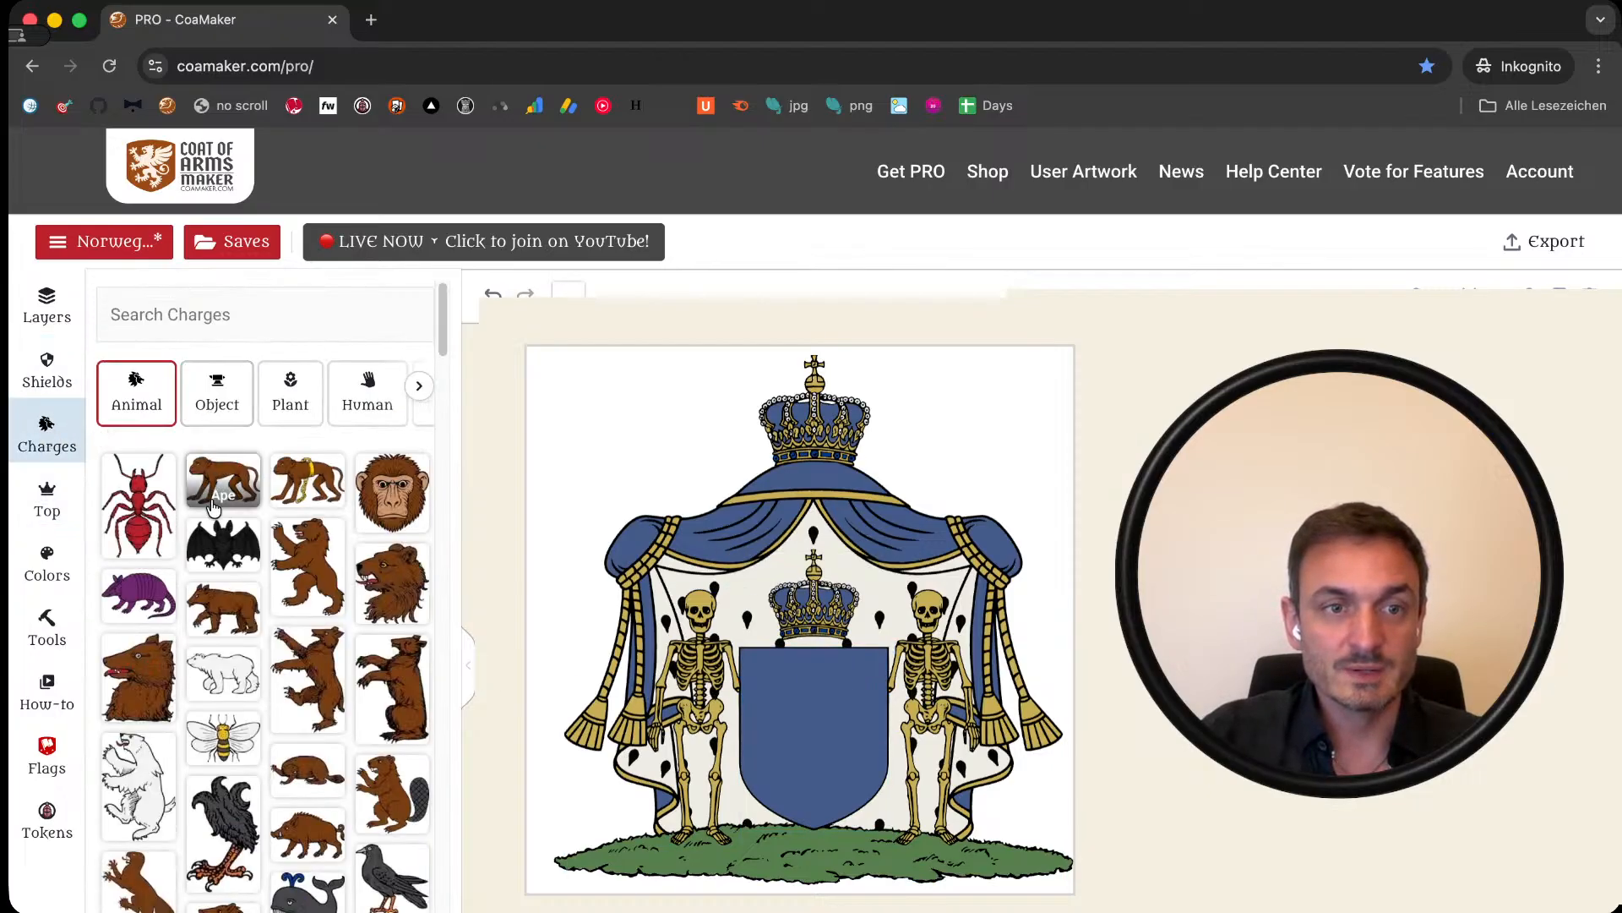
{"action": "left_click", "coordinate": [290, 393]}
{"action": "scroll", "coordinate": [254, 634], "scroll_direction": "down", "scroll_amount": 3}
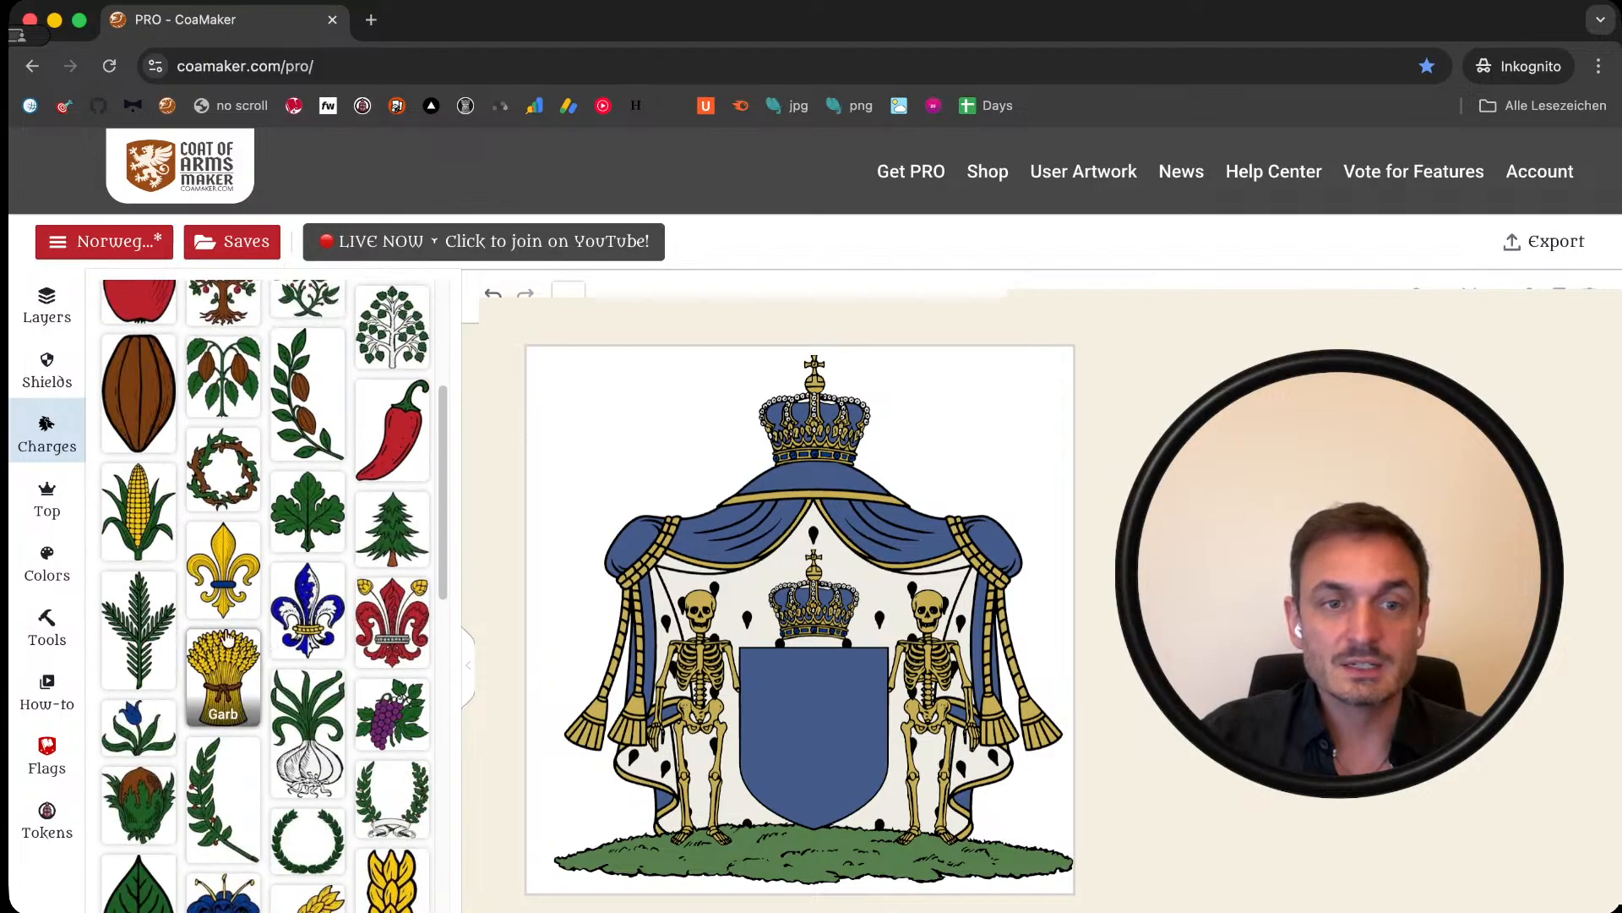
{"action": "left_click", "coordinate": [229, 564]}
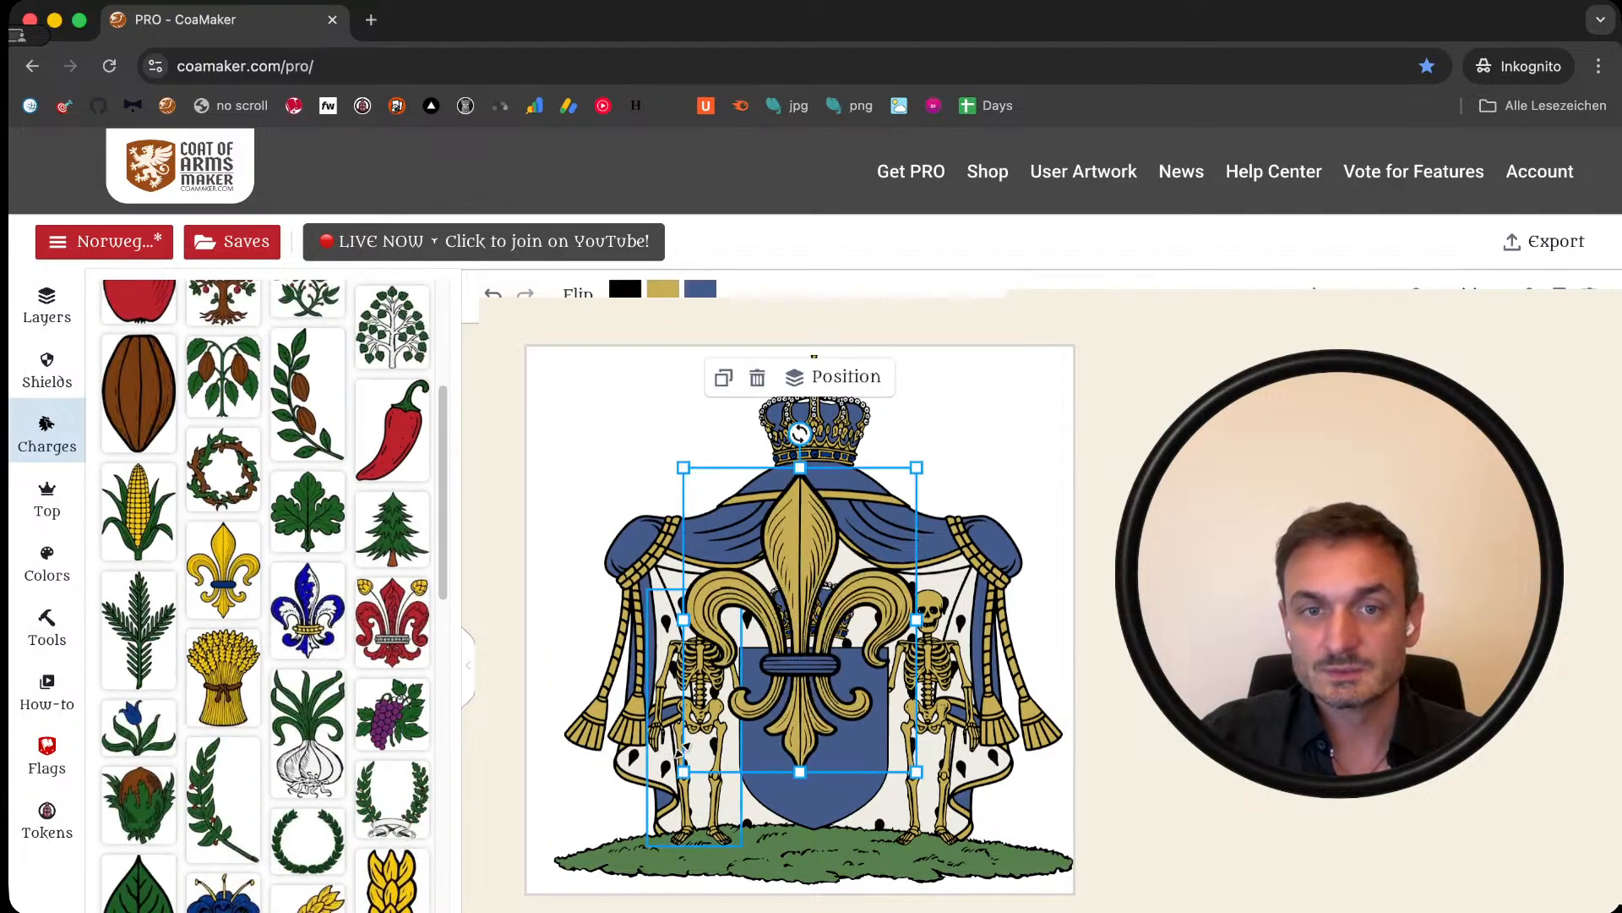
{"action": "left_click", "coordinate": [700, 289]}
{"action": "left_click", "coordinate": [424, 645]}
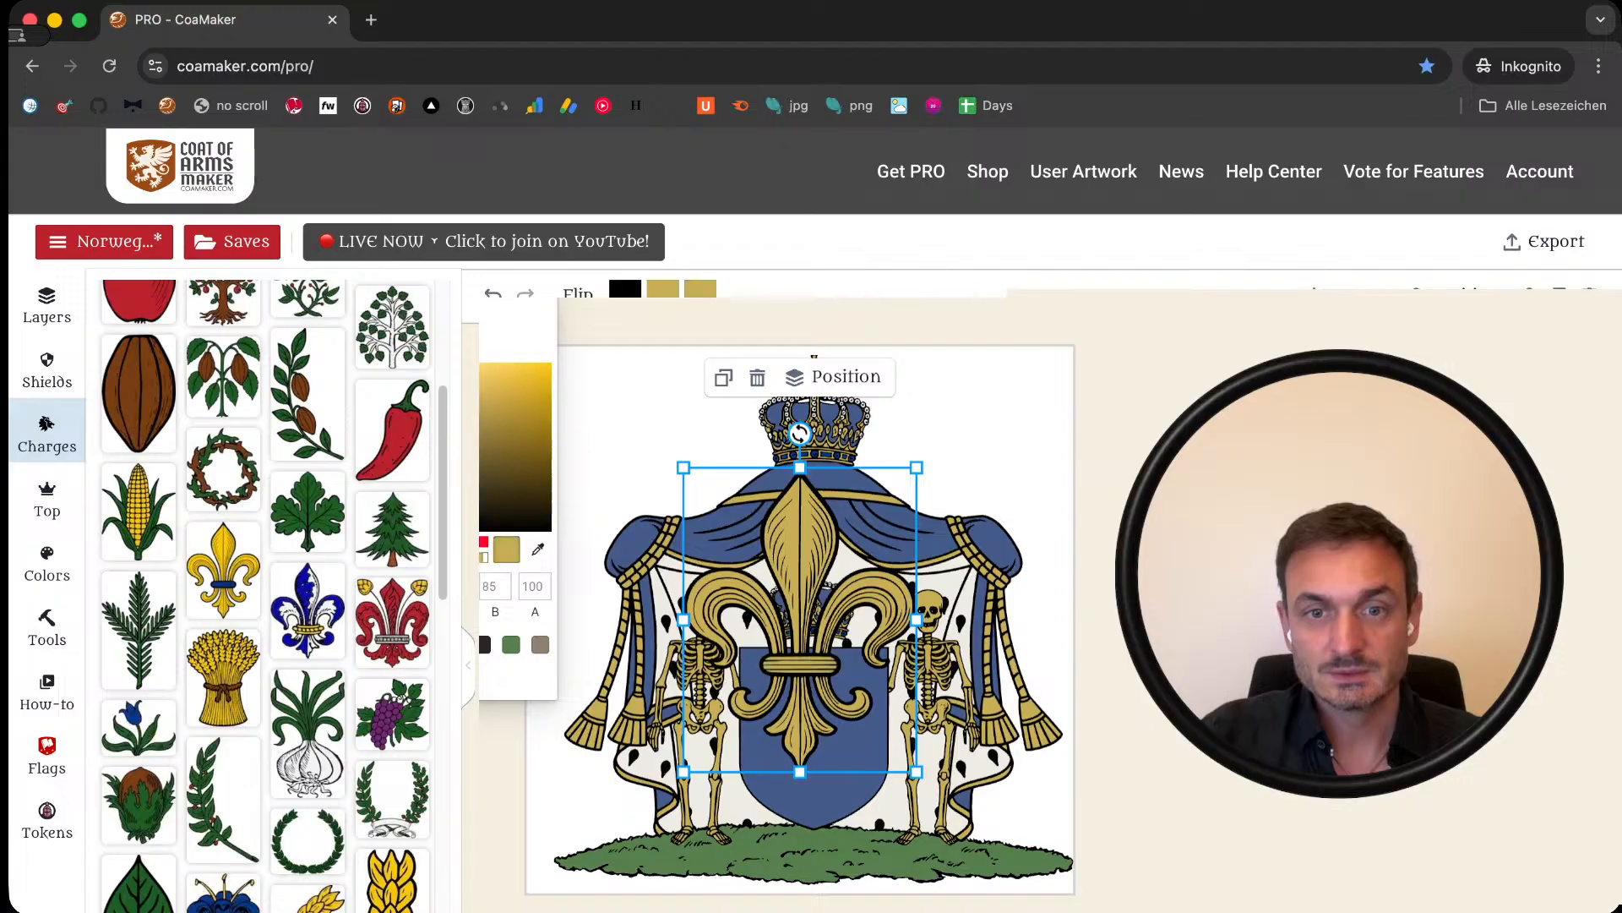
{"action": "left_click", "coordinate": [594, 706]}
Step: Shrink the fleur-de-lis to fit inside the blue shield and centre it there
{"action": "left_click_drag", "start_coordinate": [683, 772], "coordinate": [824, 646]}
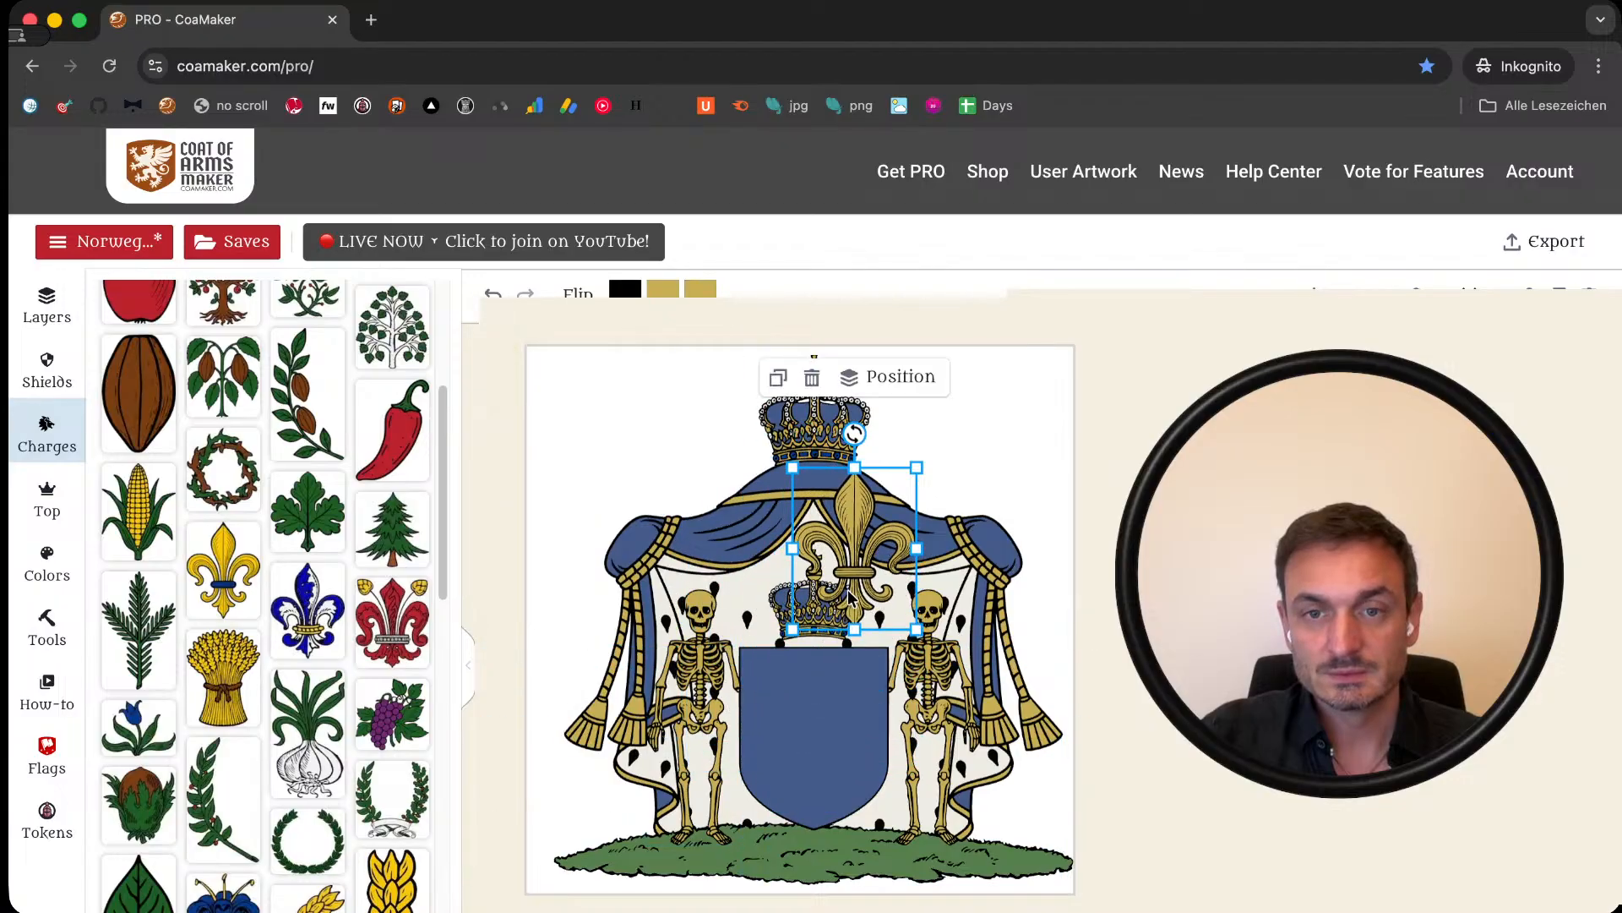
{"action": "left_click_drag", "start_coordinate": [852, 592], "coordinate": [811, 771]}
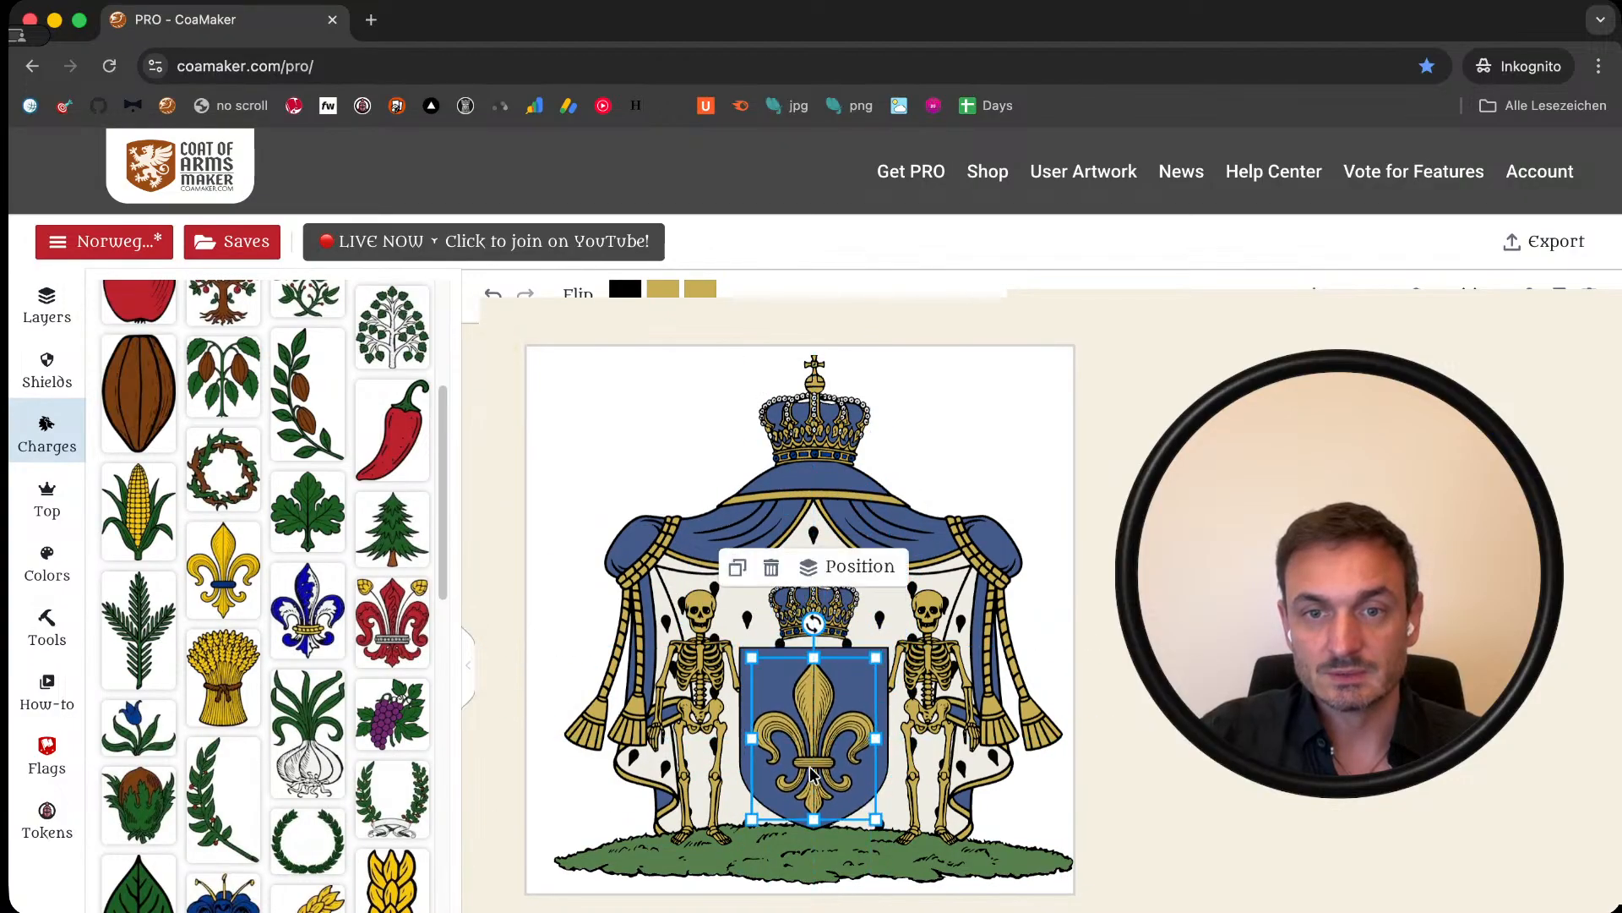
{"action": "left_click", "coordinate": [1099, 735]}
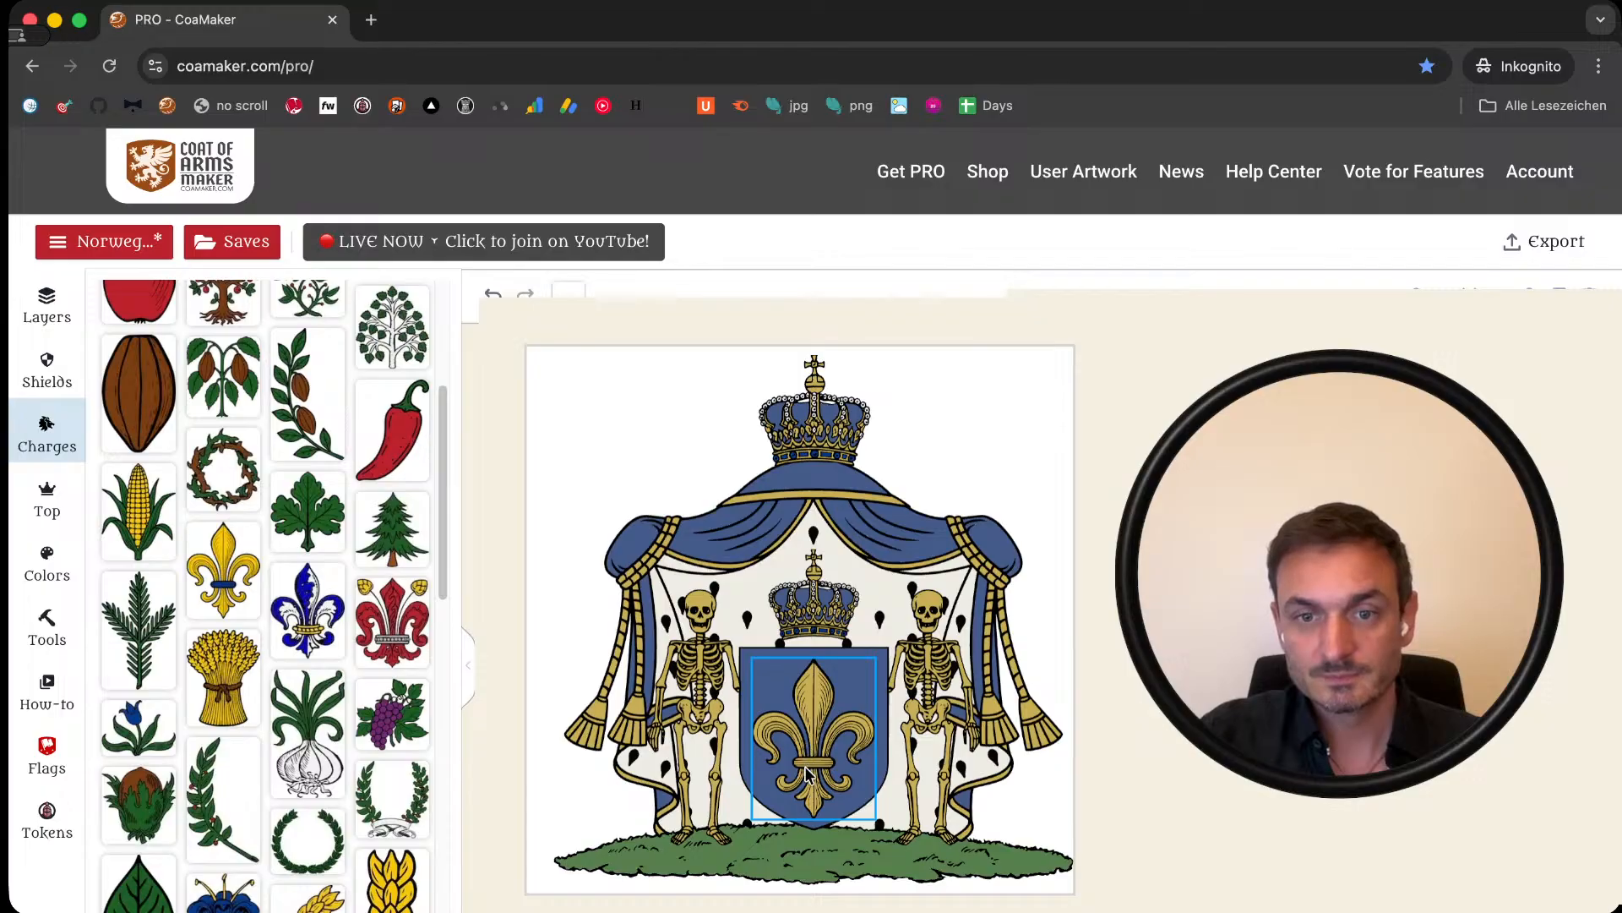
Step: Shrink the fleur-de-lis further to about half its size, keeping it in the shield's upper-left area
{"action": "left_click", "coordinate": [884, 791]}
{"action": "left_click_drag", "start_coordinate": [876, 819], "coordinate": [817, 742]}
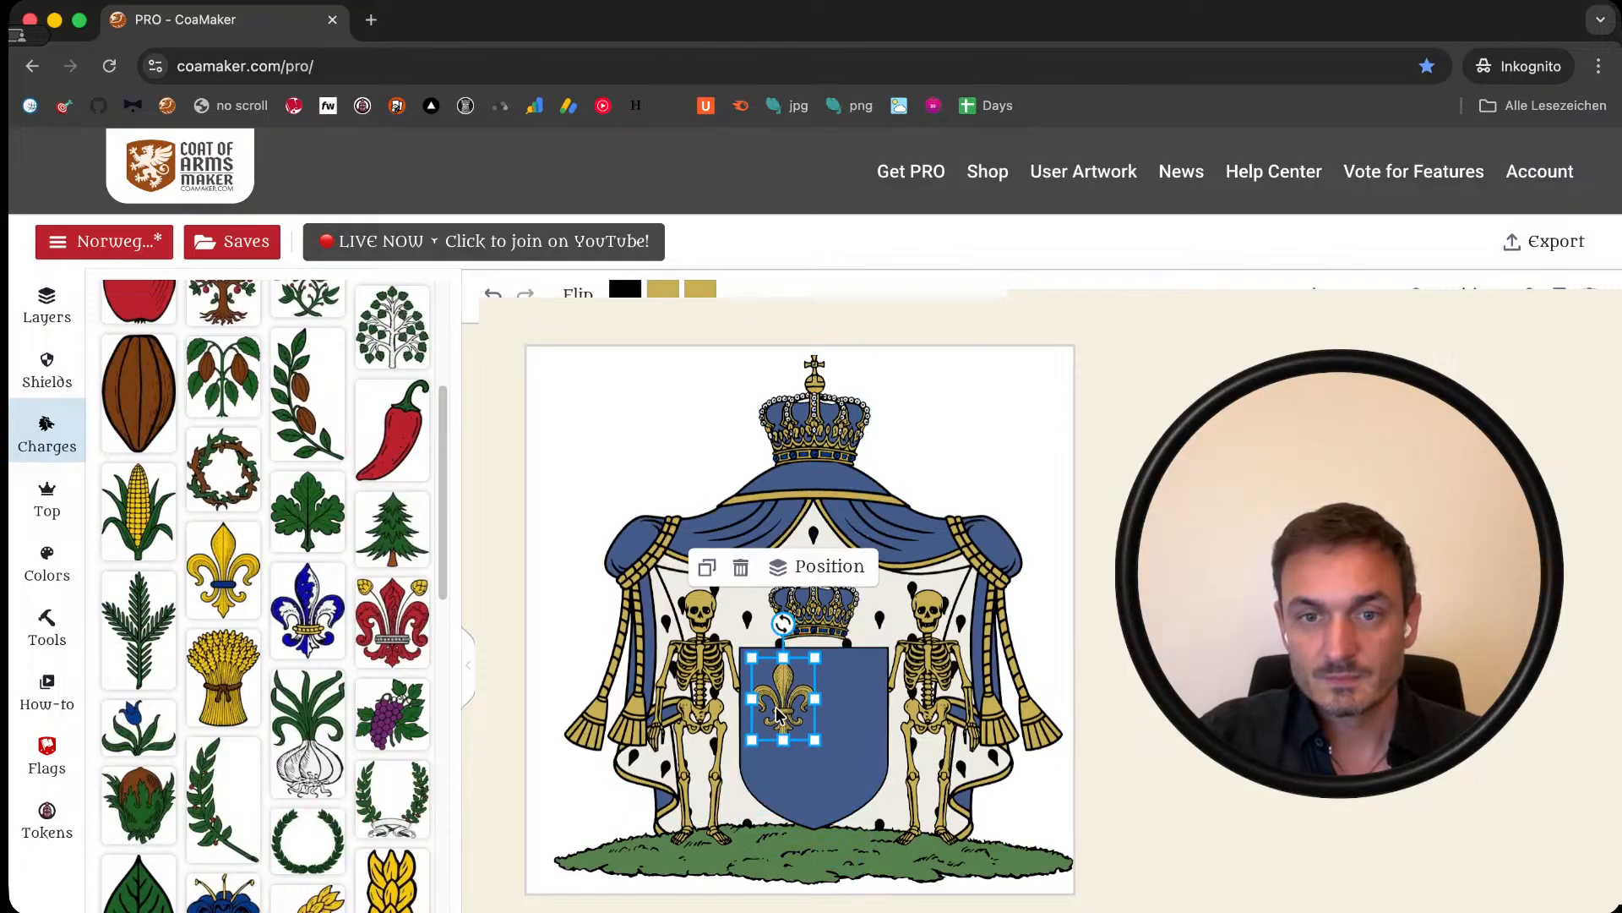
{"action": "left_click", "coordinate": [1082, 744]}
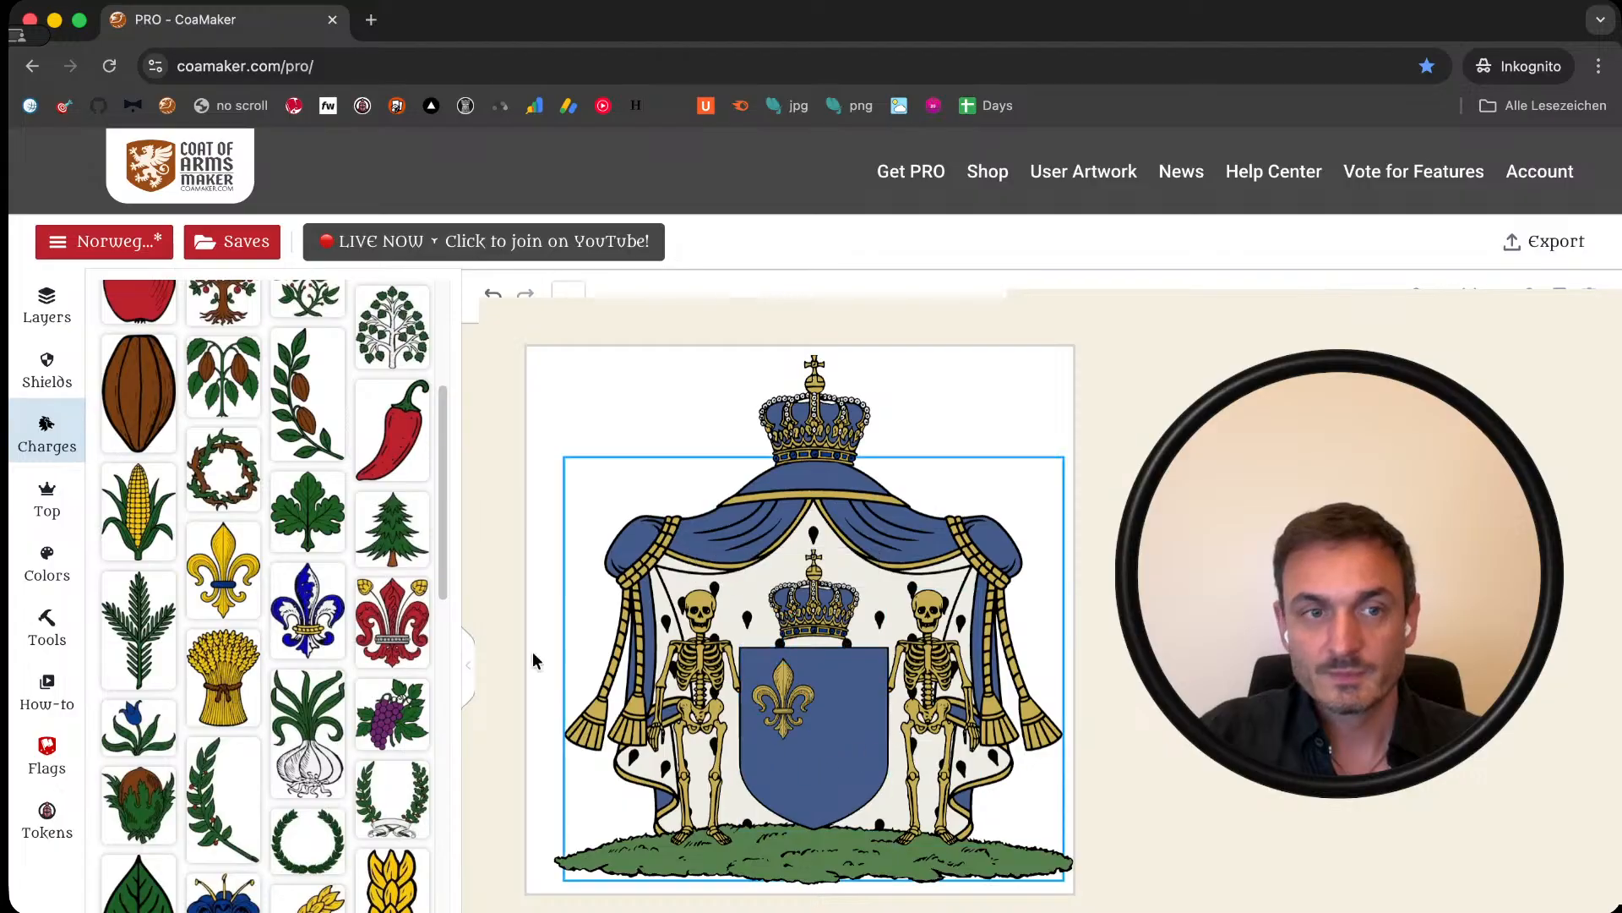
Step: Add the red and yellow Party per bend shield from the shield library
{"action": "left_click", "coordinate": [43, 368]}
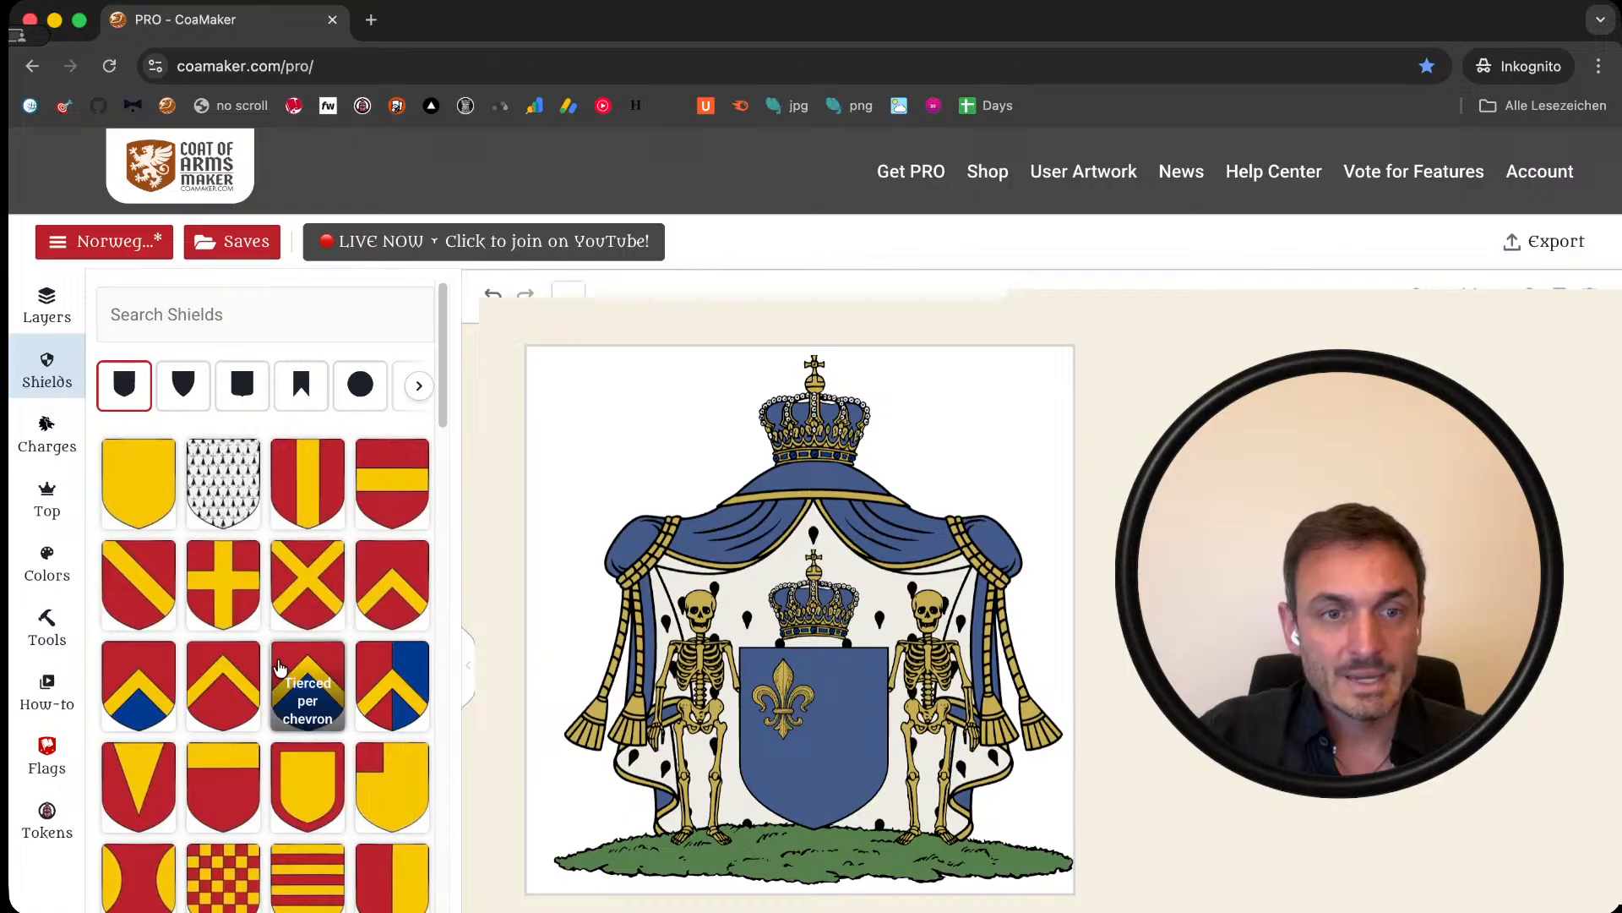
{"action": "scroll", "coordinate": [280, 676], "scroll_direction": "down", "scroll_amount": 2}
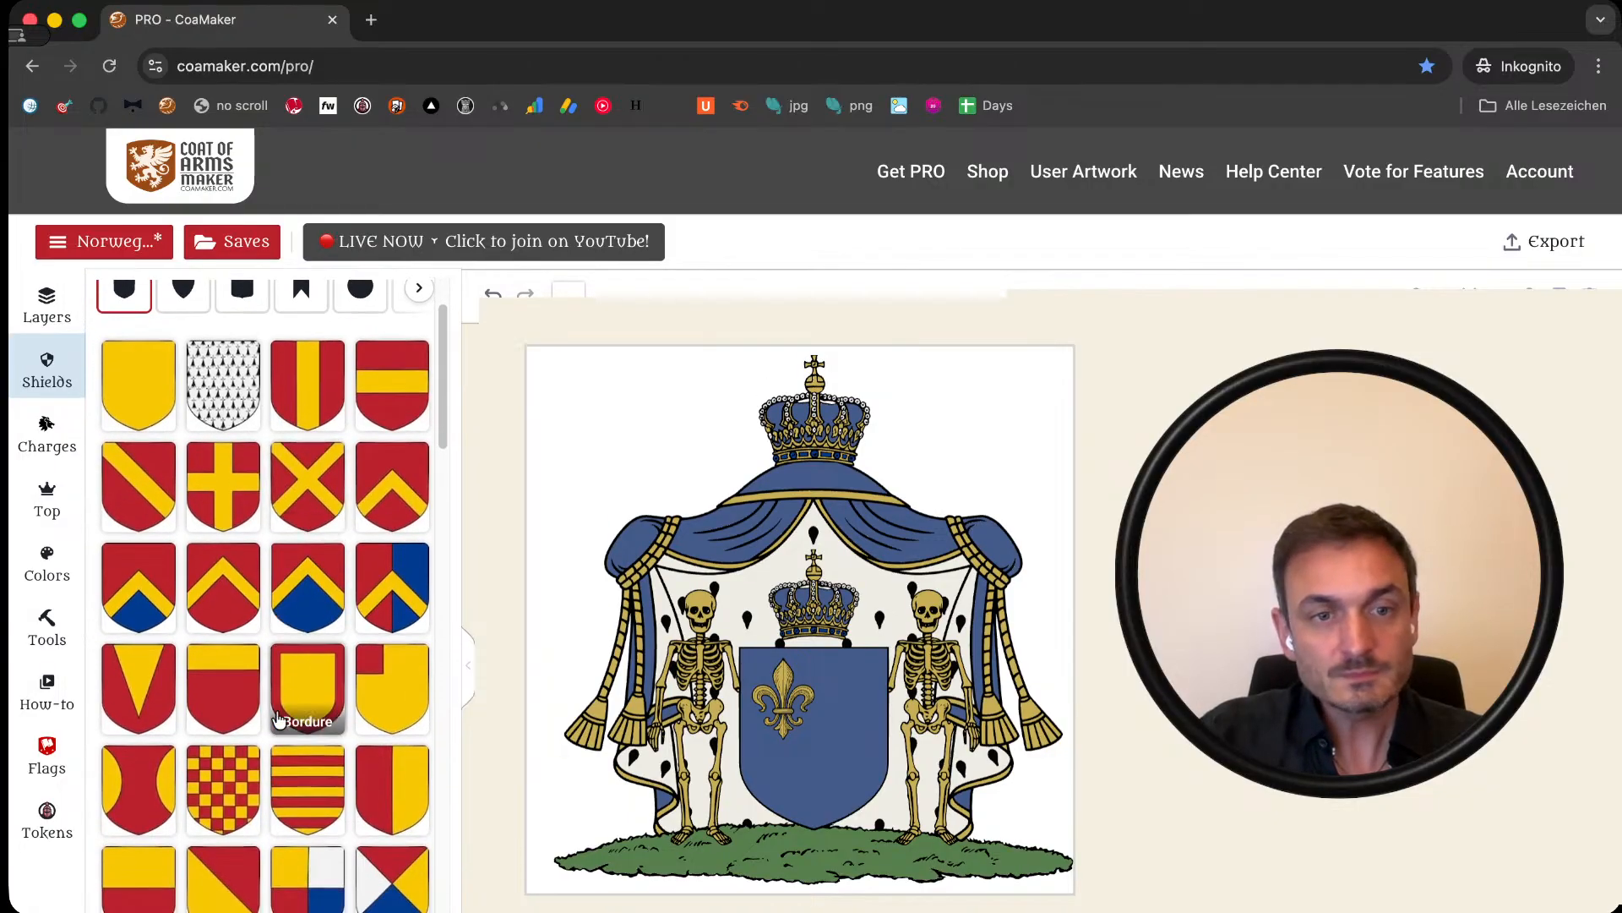
{"action": "scroll", "coordinate": [280, 718], "scroll_direction": "down", "scroll_amount": 1}
{"action": "left_click", "coordinate": [221, 845]}
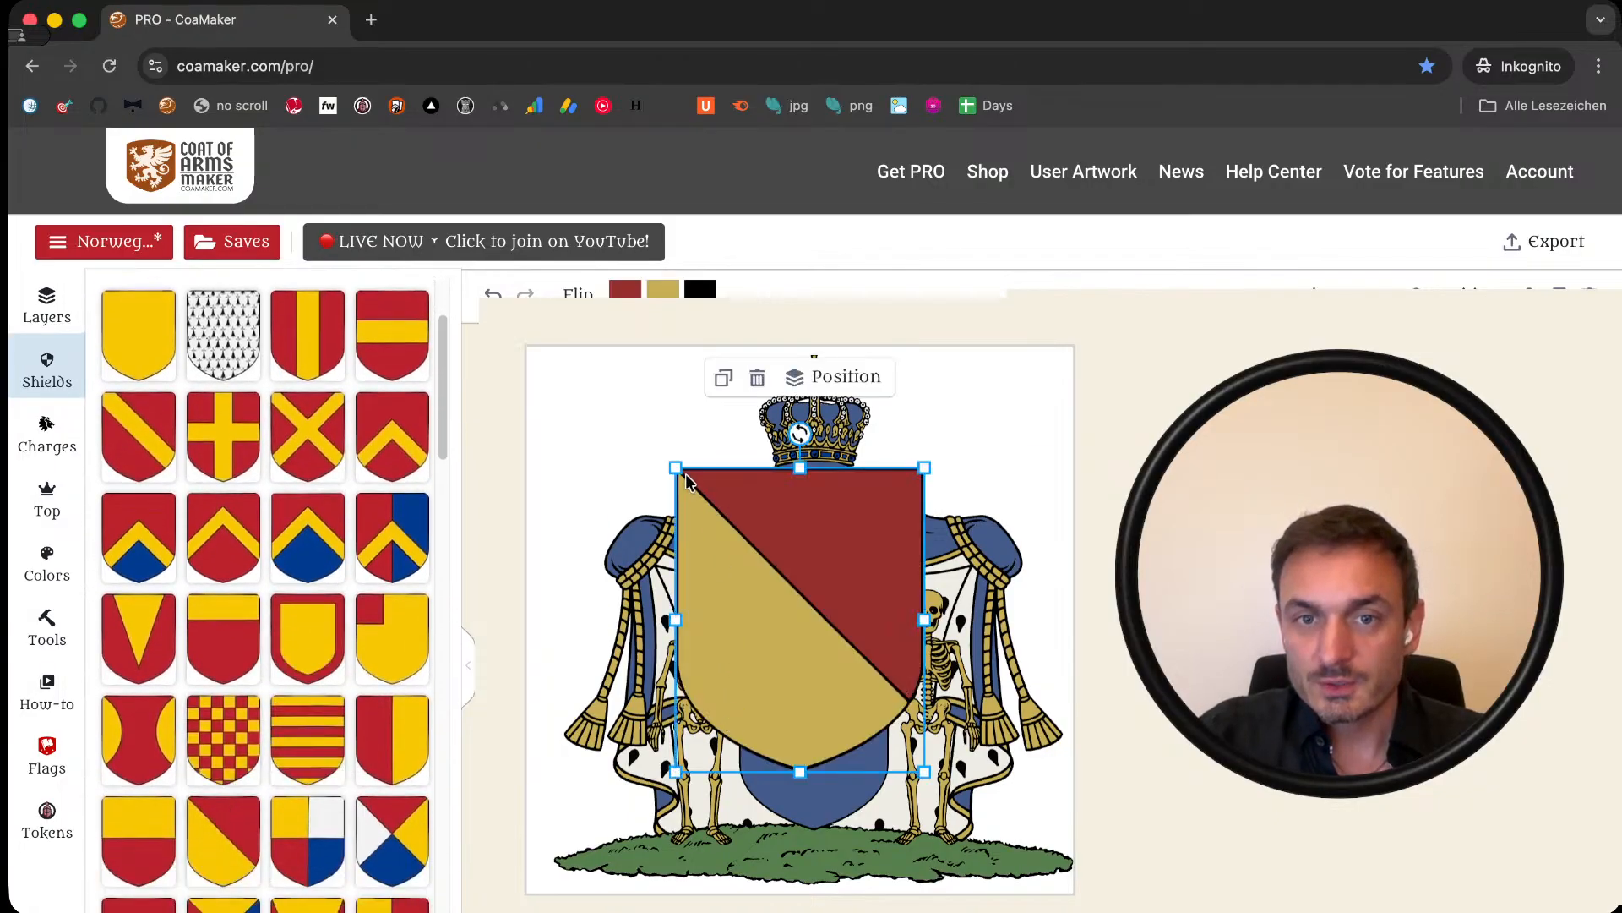
Step: Scale the Party per bend shield down and align it exactly over the blue shield
{"action": "left_click_drag", "start_coordinate": [683, 476], "coordinate": [779, 594]}
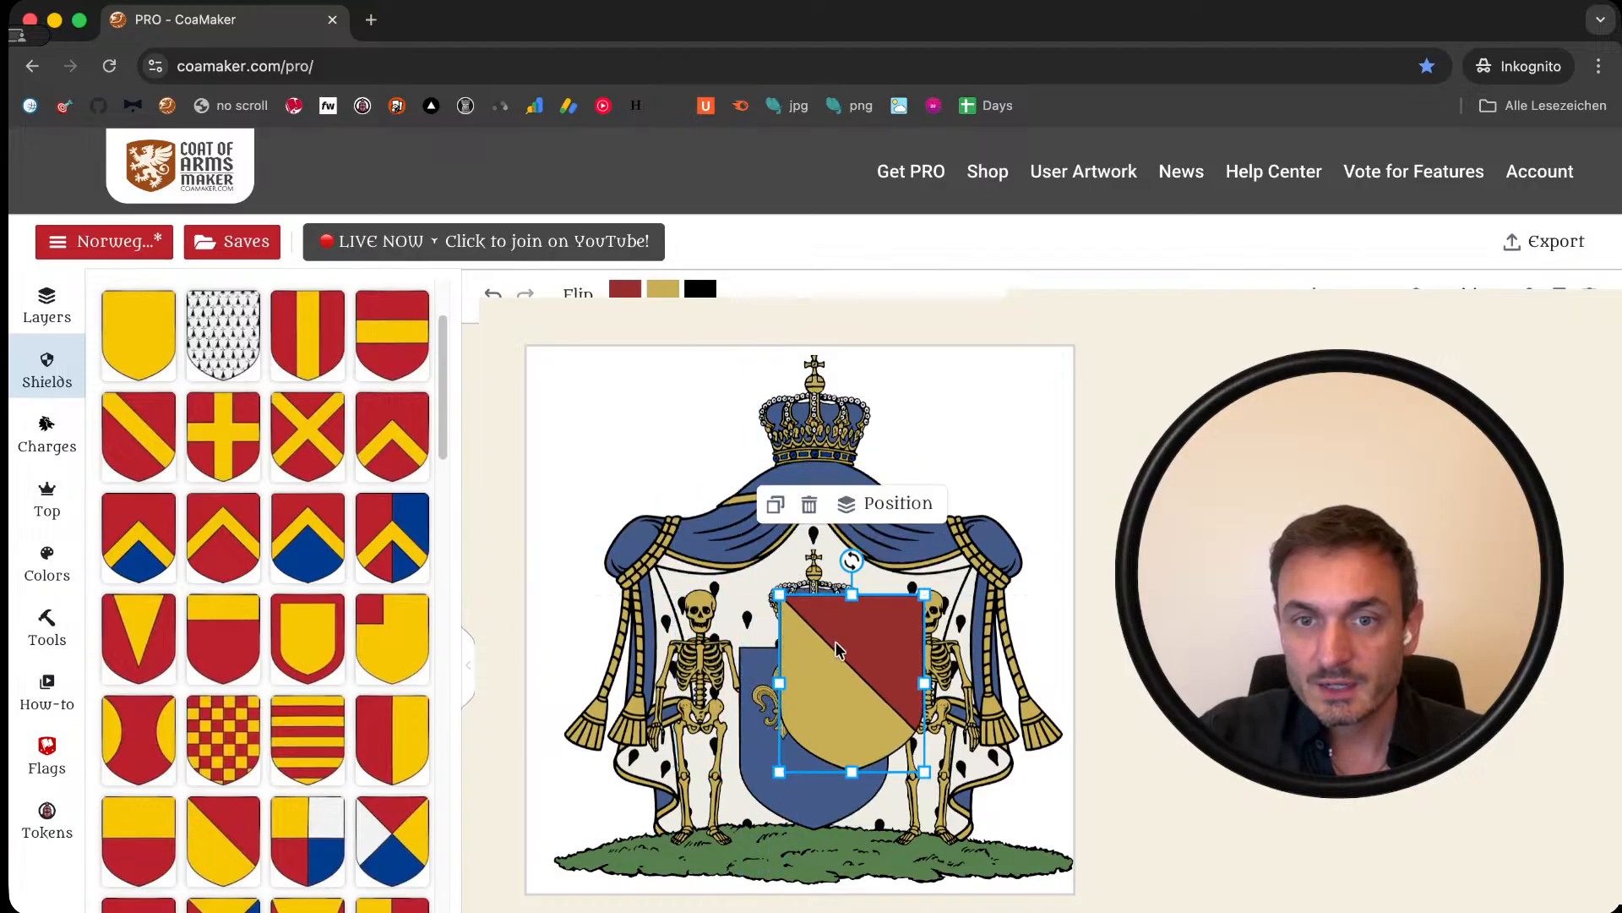
{"action": "left_click_drag", "start_coordinate": [832, 668], "coordinate": [795, 720]}
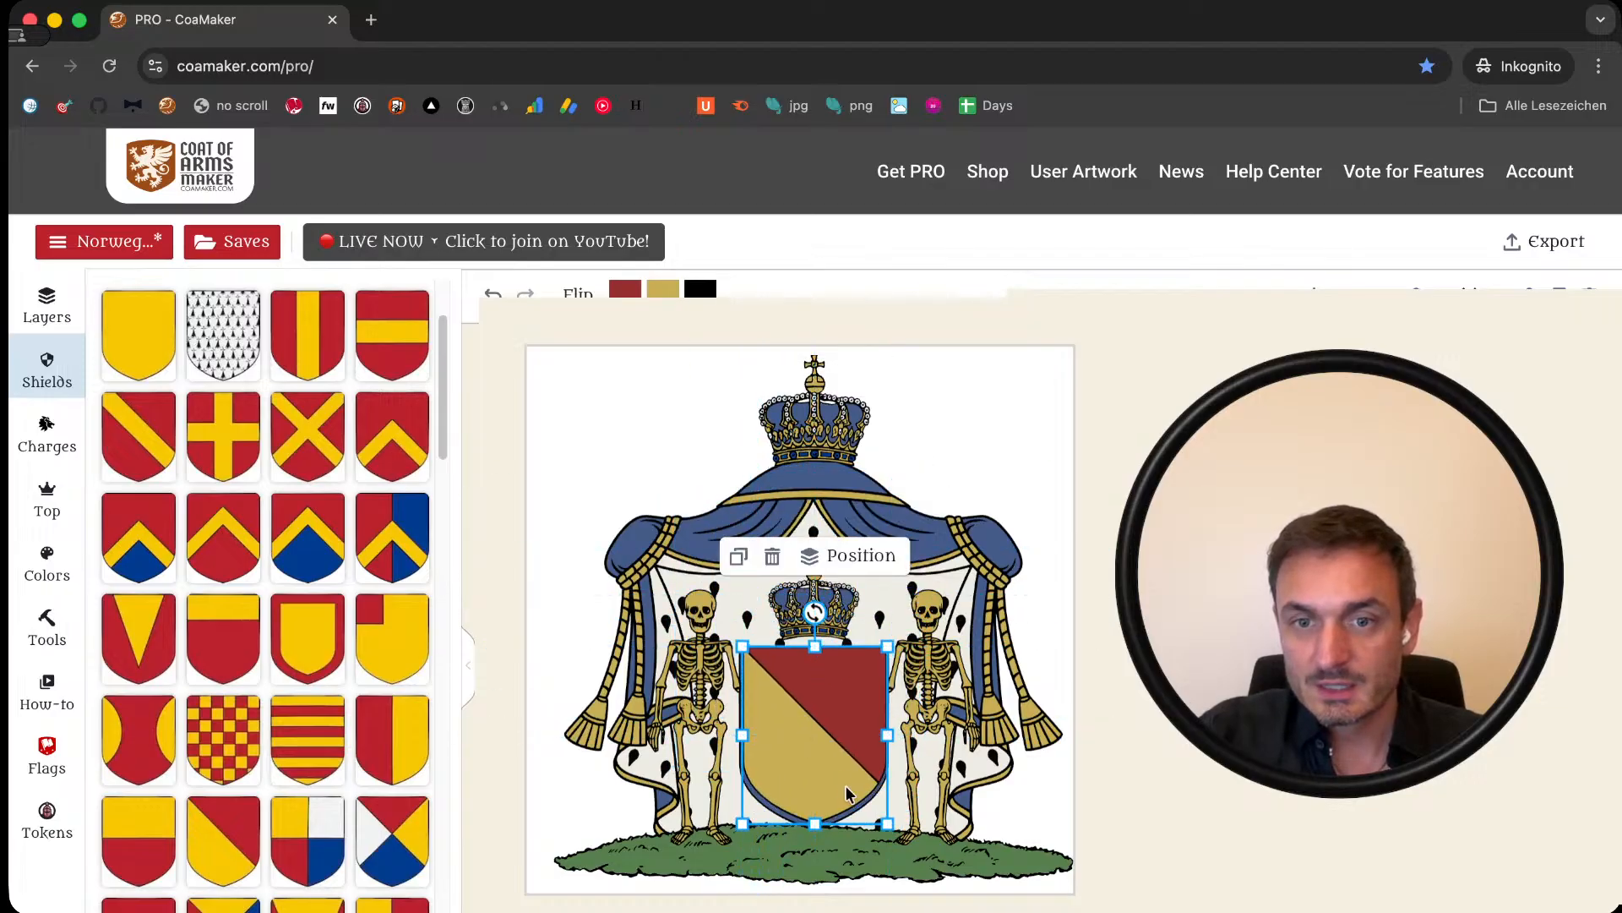
{"action": "left_click_drag", "start_coordinate": [882, 820], "coordinate": [894, 830]}
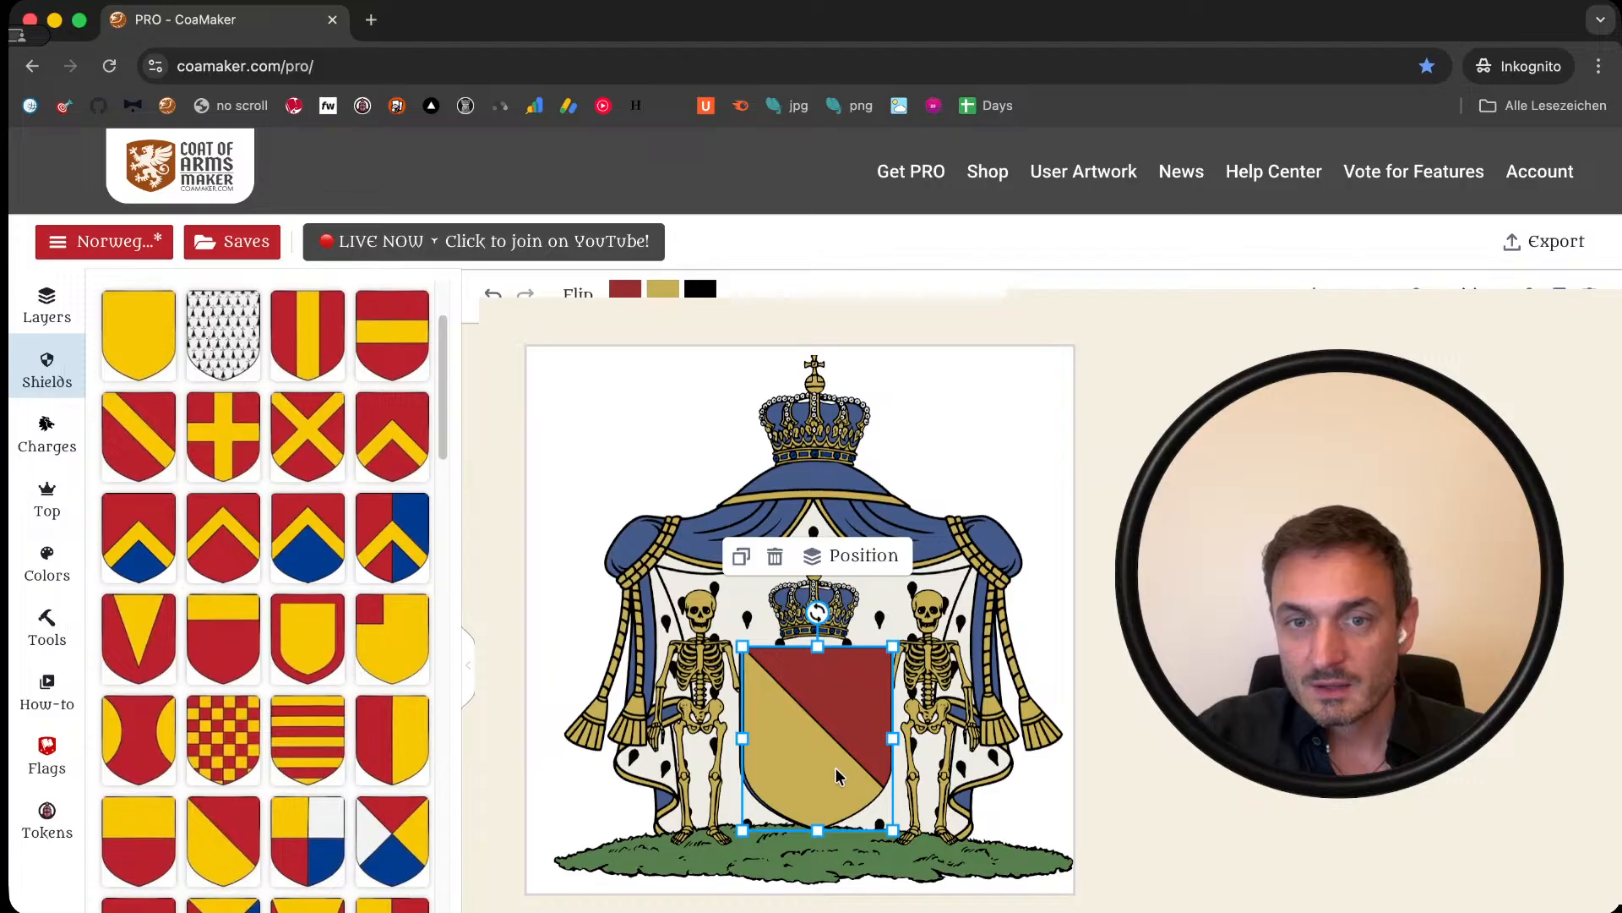
{"action": "left_click_drag", "start_coordinate": [839, 776], "coordinate": [834, 776]}
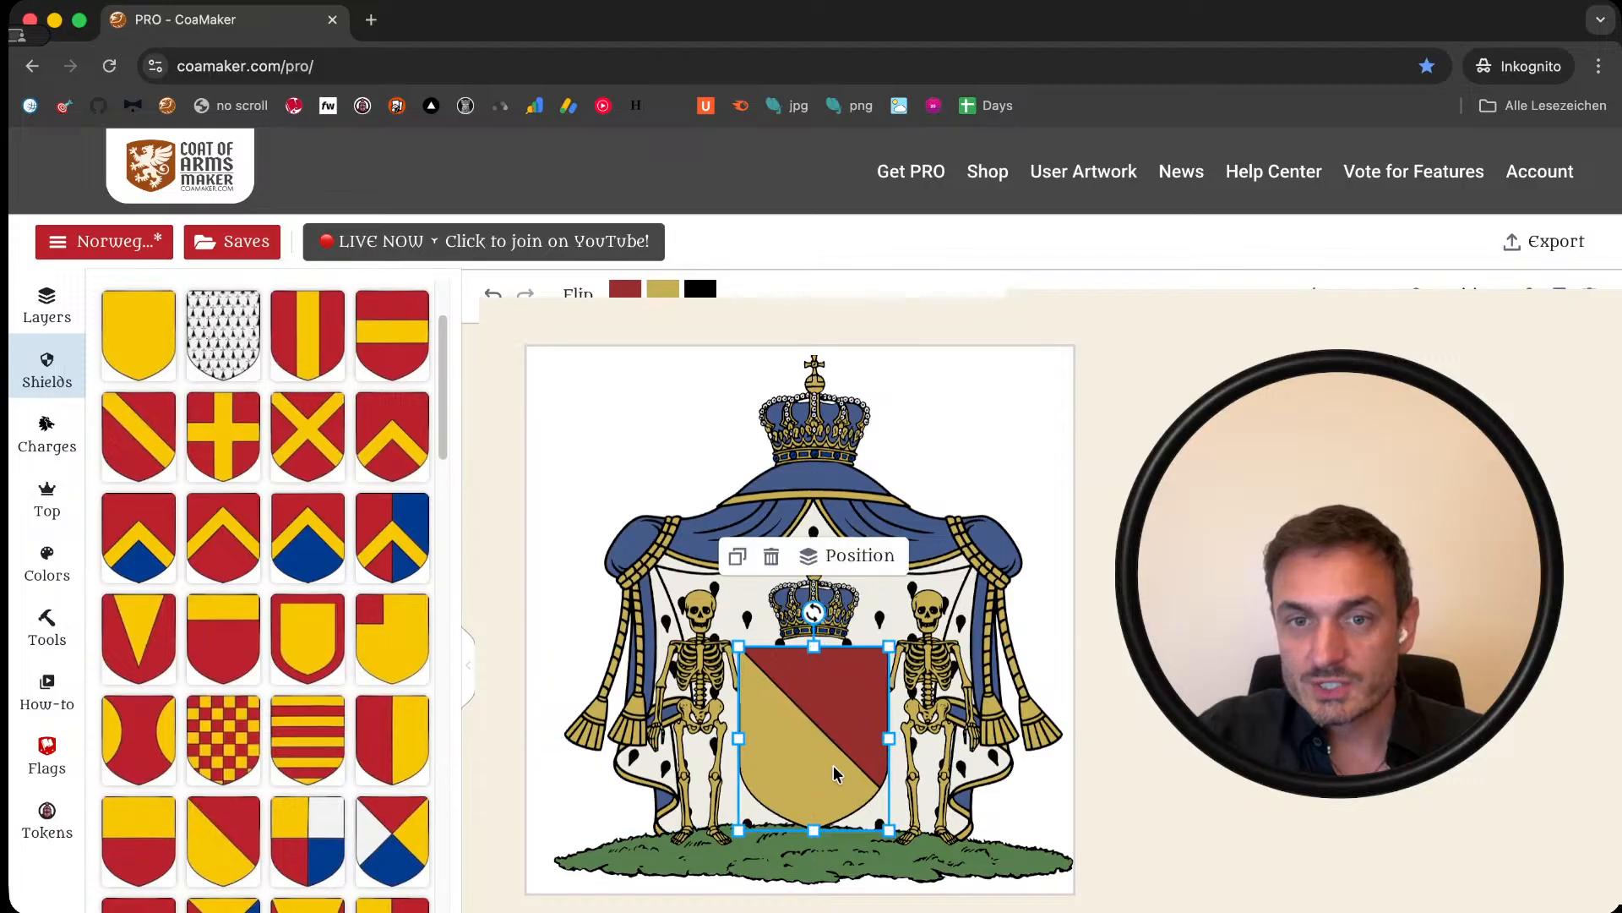
Step: Send the Party per bend shield backward so it sits behind the fleur-de-lis
{"action": "left_click", "coordinate": [845, 553]}
{"action": "left_click", "coordinate": [879, 642]}
{"action": "key", "text": "Escape"}
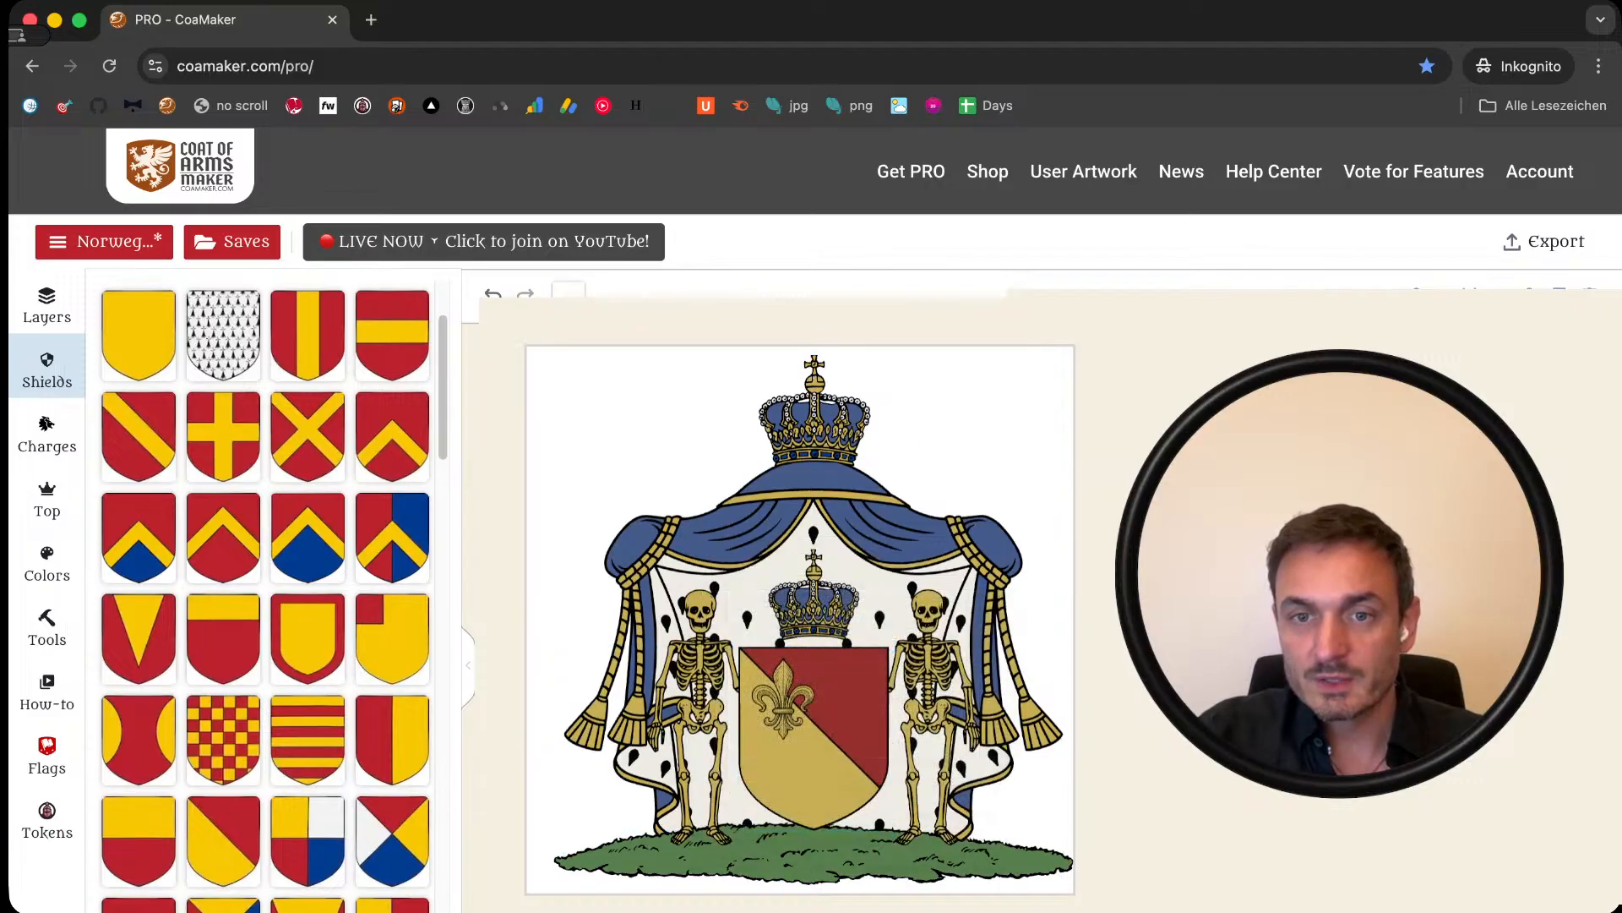
Step: Delete the Undivided shield layer and move the Party per bend layer below both skeleton supporters
{"action": "left_click", "coordinate": [839, 698]}
{"action": "left_click", "coordinate": [47, 303]}
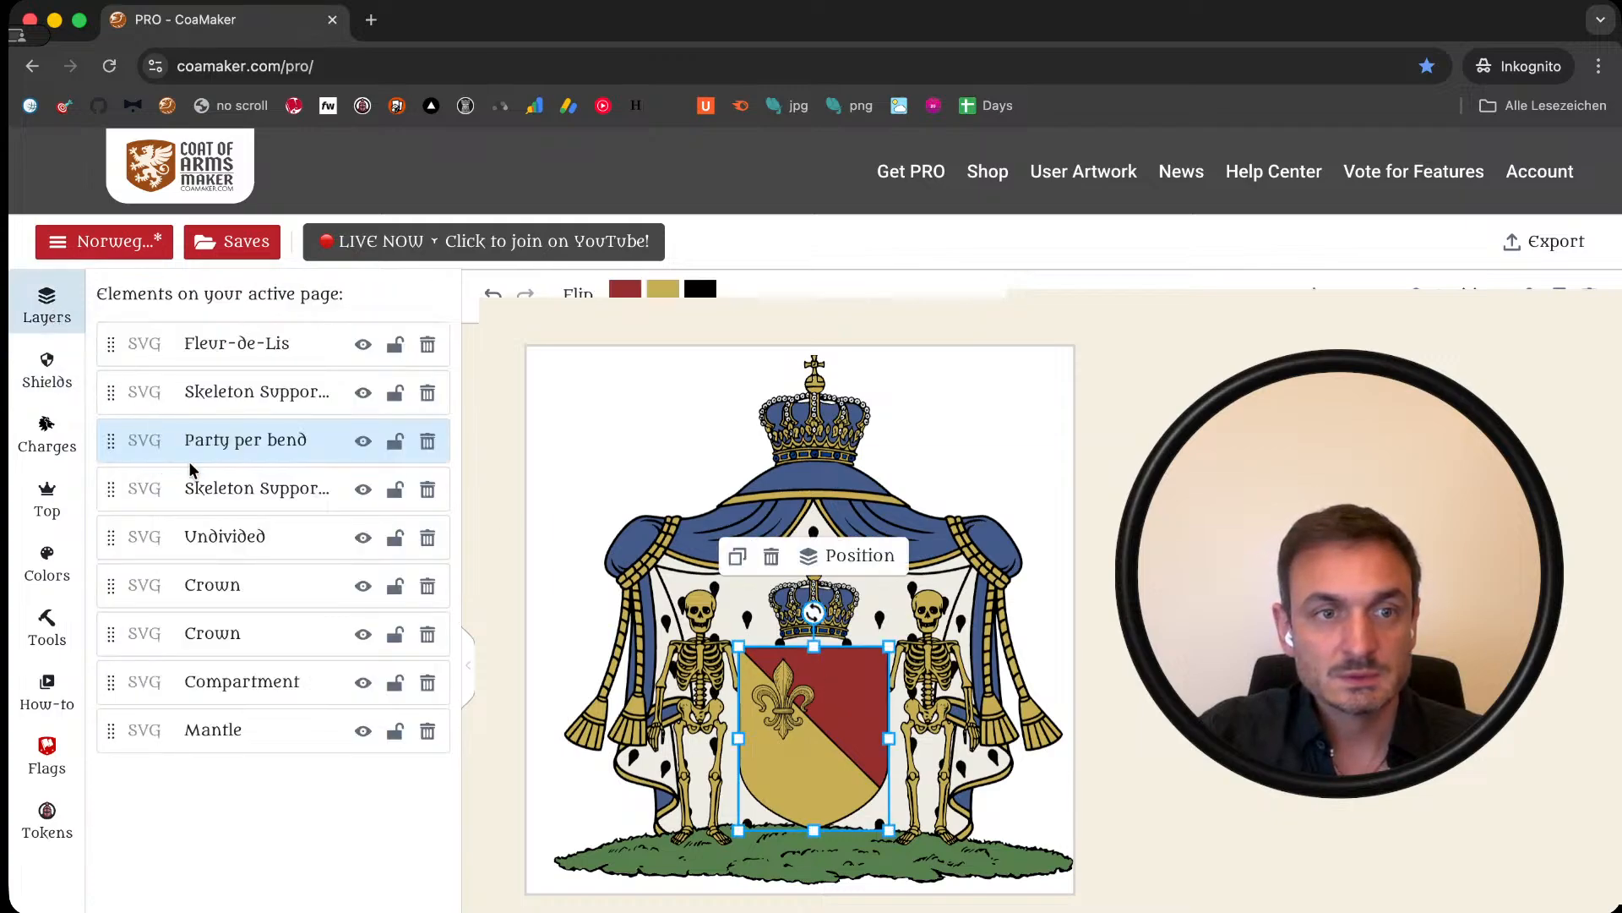
{"action": "left_click", "coordinate": [224, 536]}
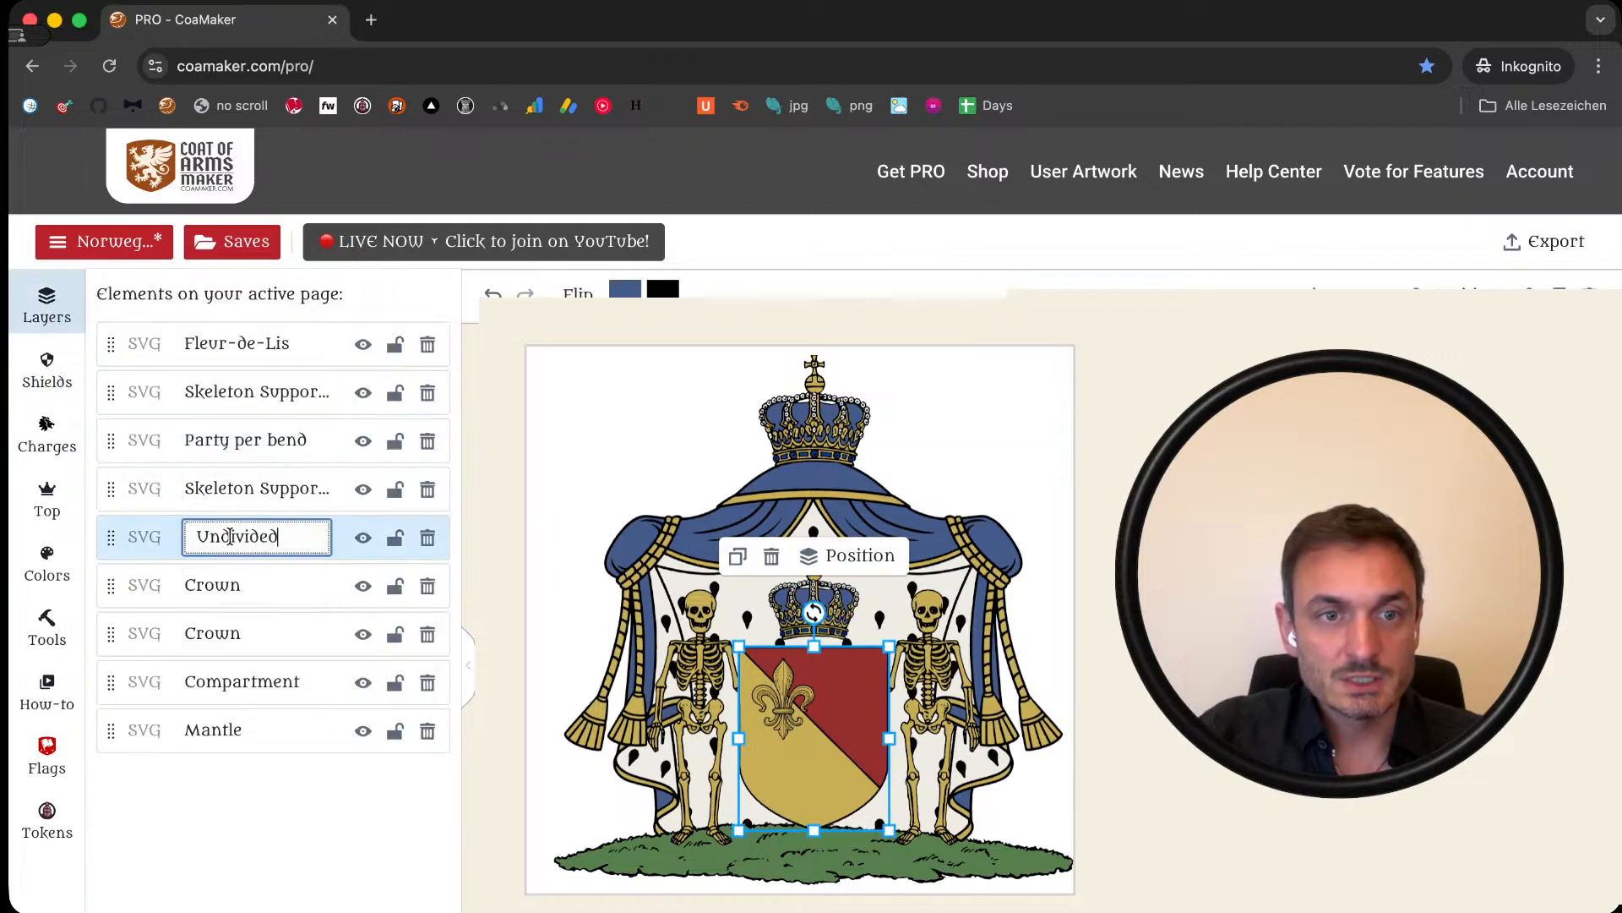
{"action": "left_click", "coordinate": [428, 537]}
{"action": "left_click_drag", "start_coordinate": [105, 443], "coordinate": [105, 487]}
Step: Move the fleur-de-lis down into the lower-left half of the divided shield
{"action": "left_click", "coordinate": [777, 695]}
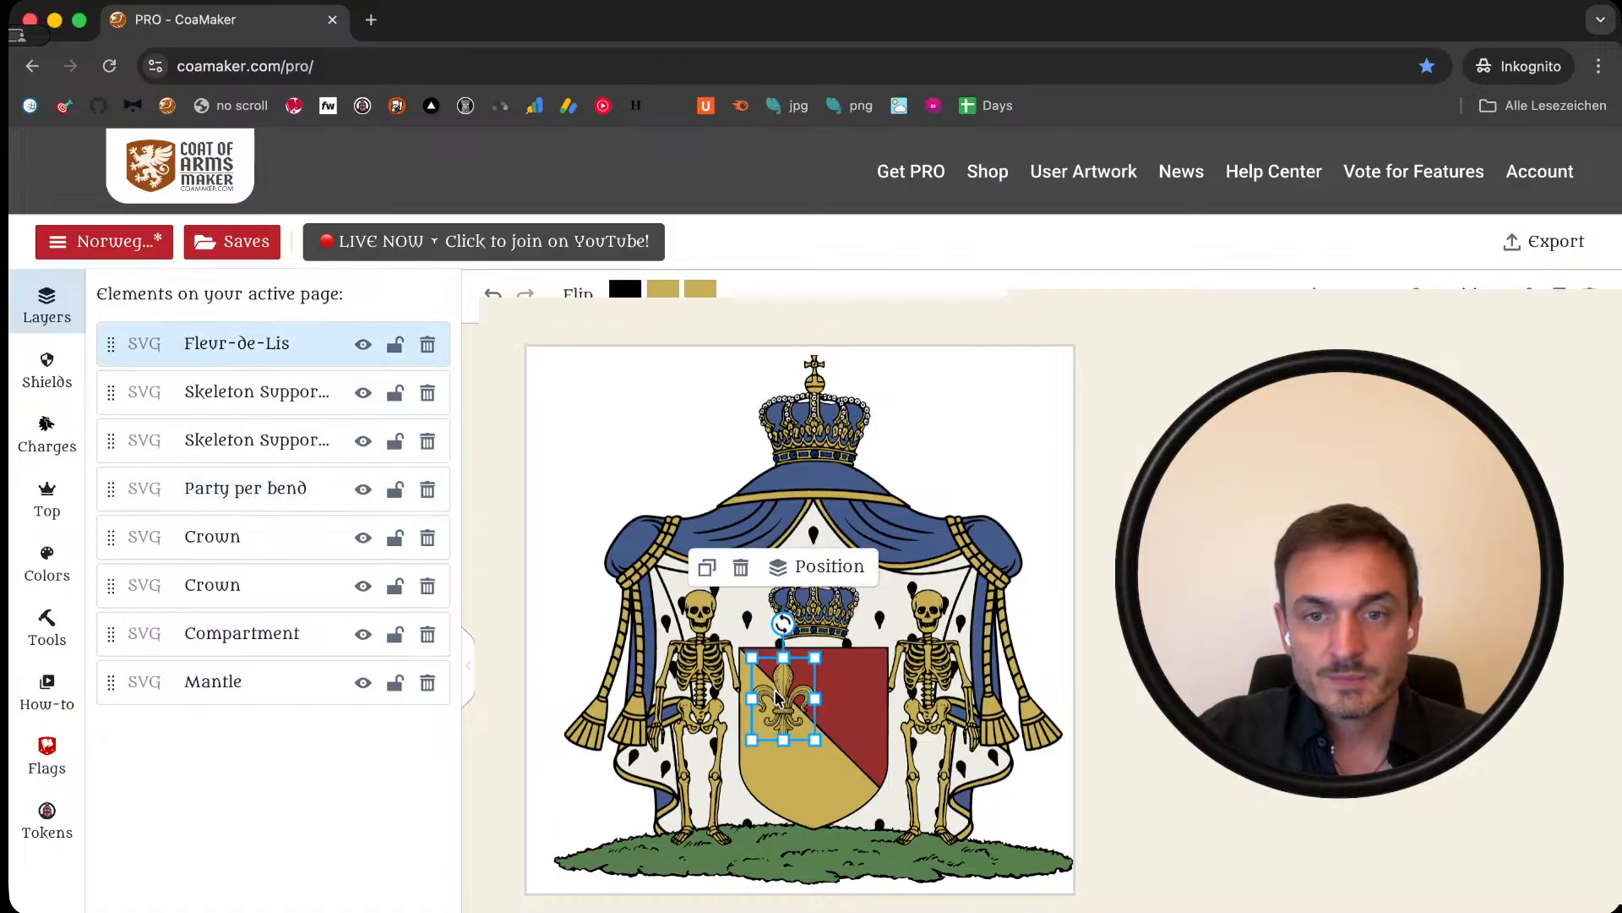
{"action": "left_click_drag", "start_coordinate": [777, 695], "coordinate": [777, 754]}
{"action": "left_click", "coordinate": [509, 600]}
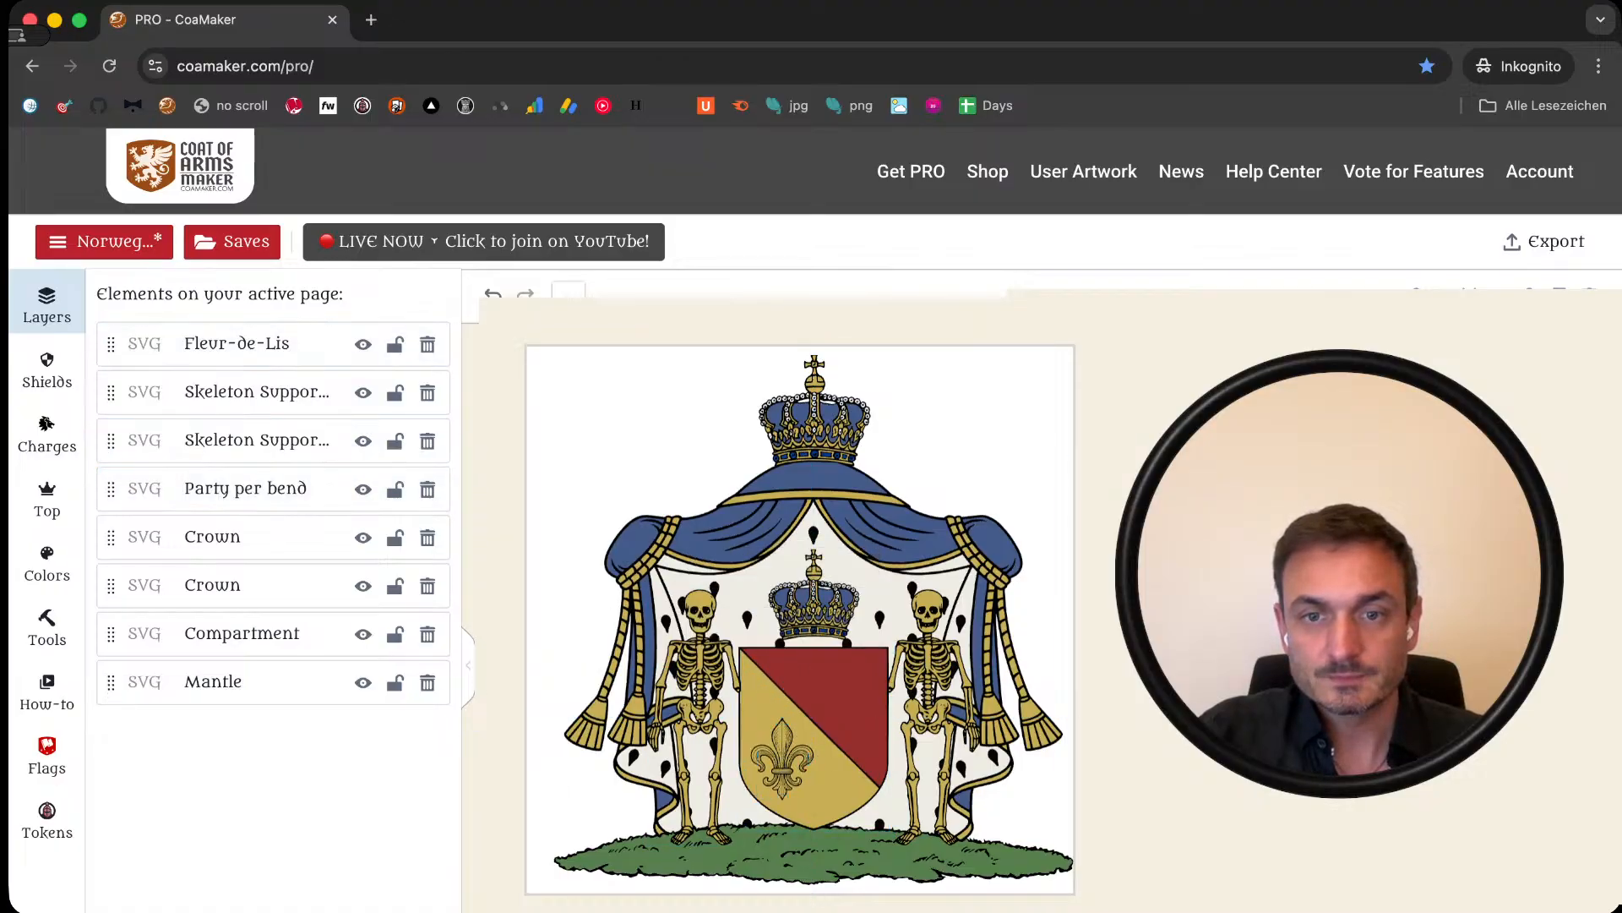
Step: Recolour the divided shield with blue for its lower-left half and gold for its upper-right half
{"action": "left_click", "coordinate": [802, 747]}
{"action": "left_click", "coordinate": [864, 734]}
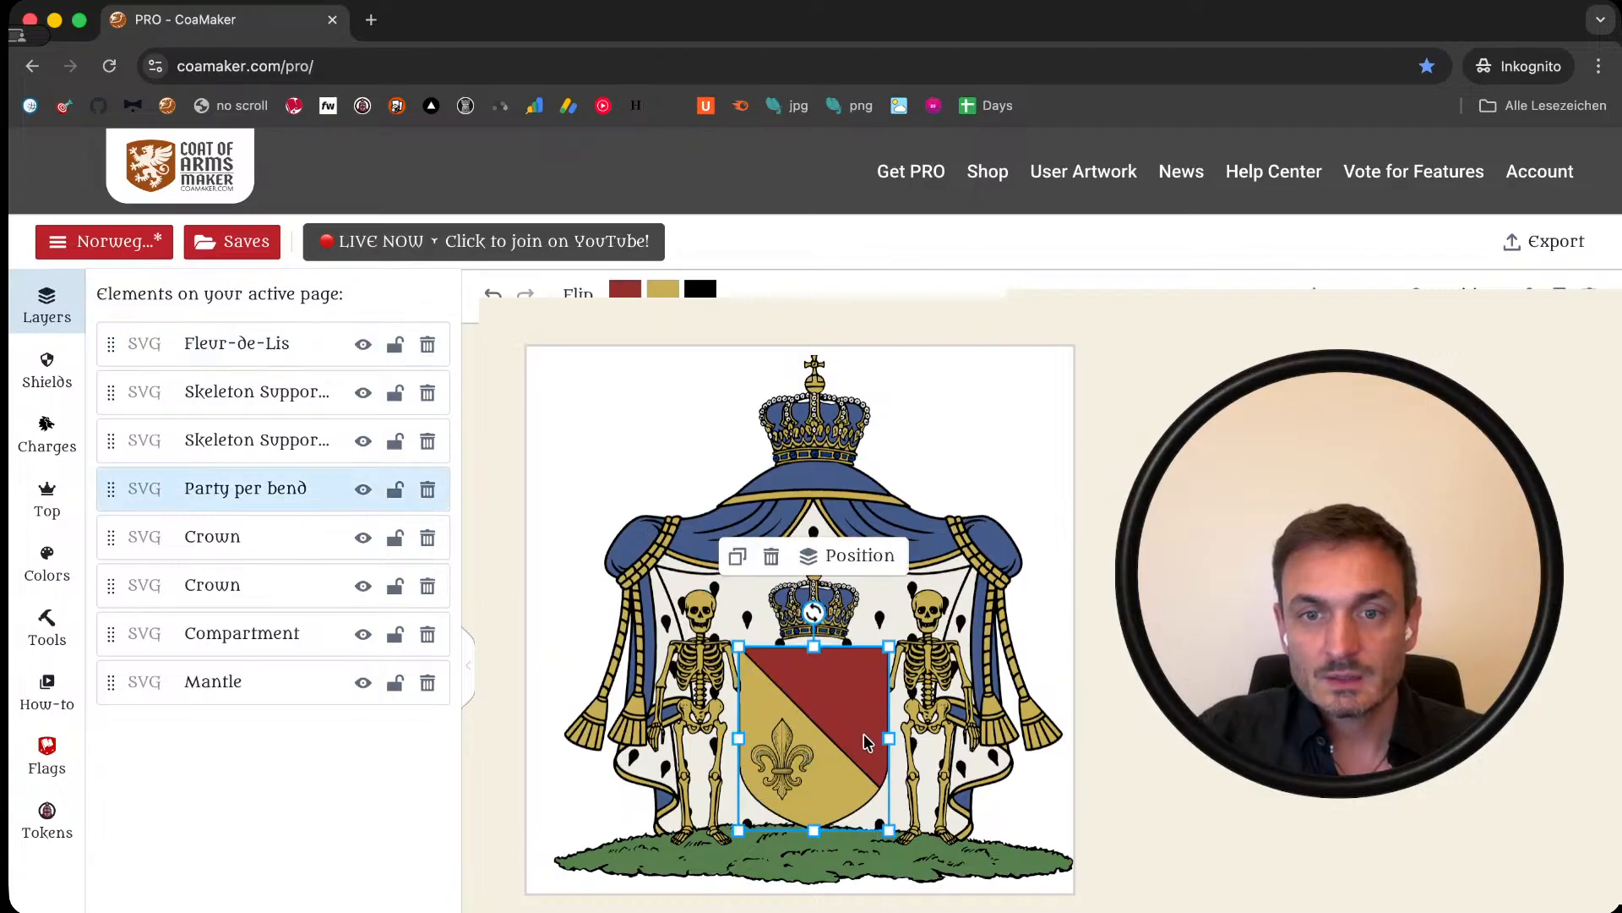
{"action": "left_click", "coordinate": [662, 292]}
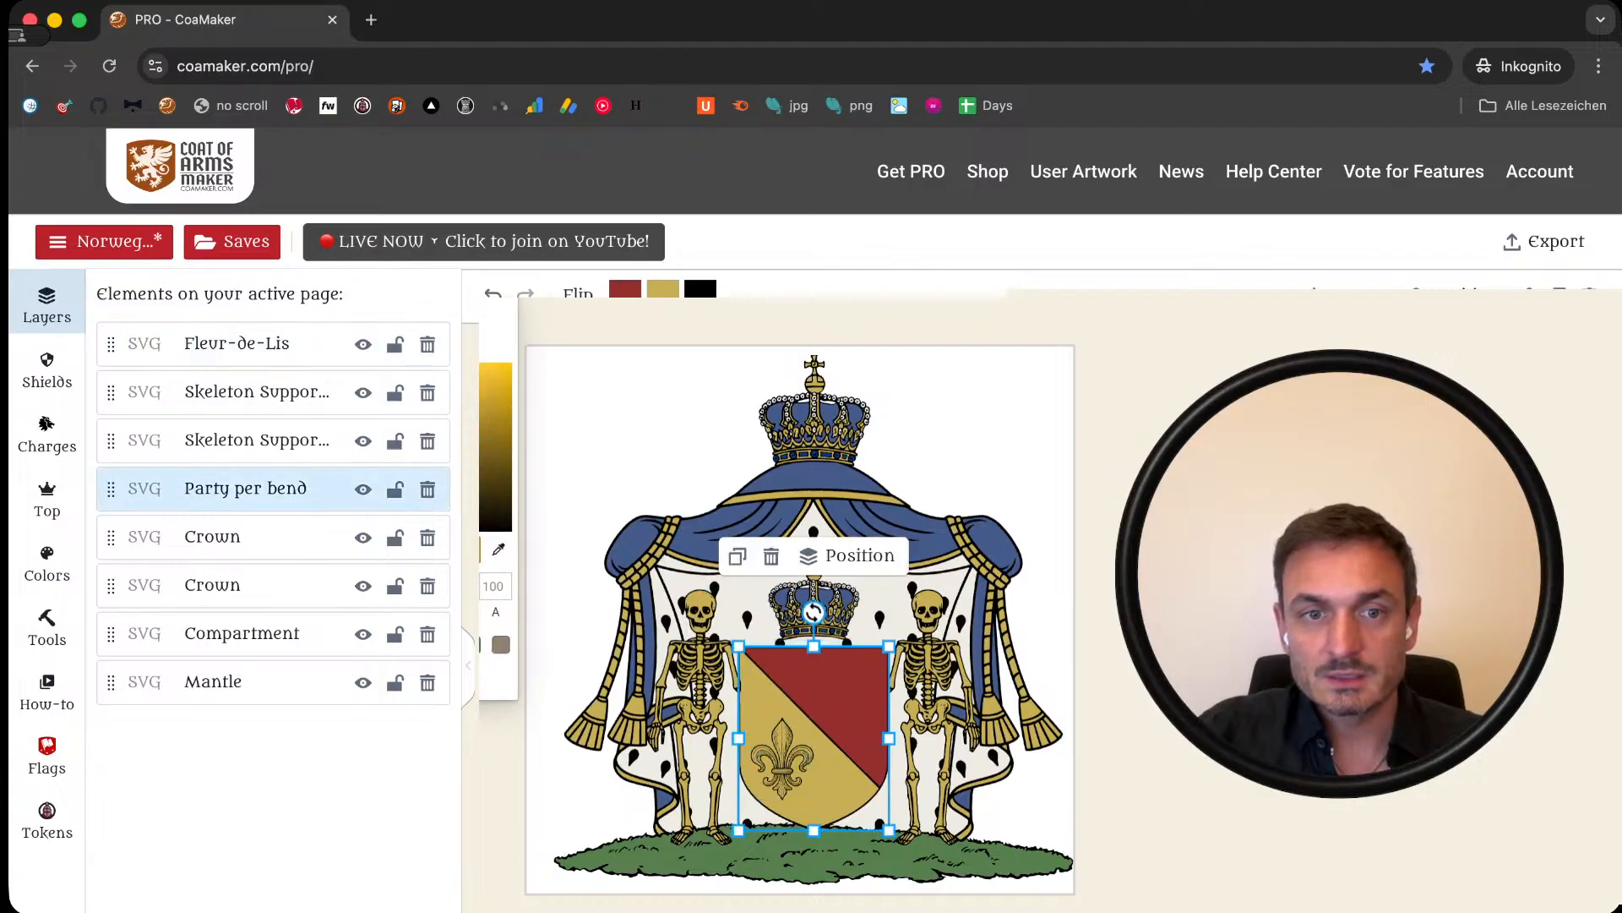
{"action": "left_click", "coordinate": [381, 645]}
{"action": "left_click", "coordinate": [818, 674]}
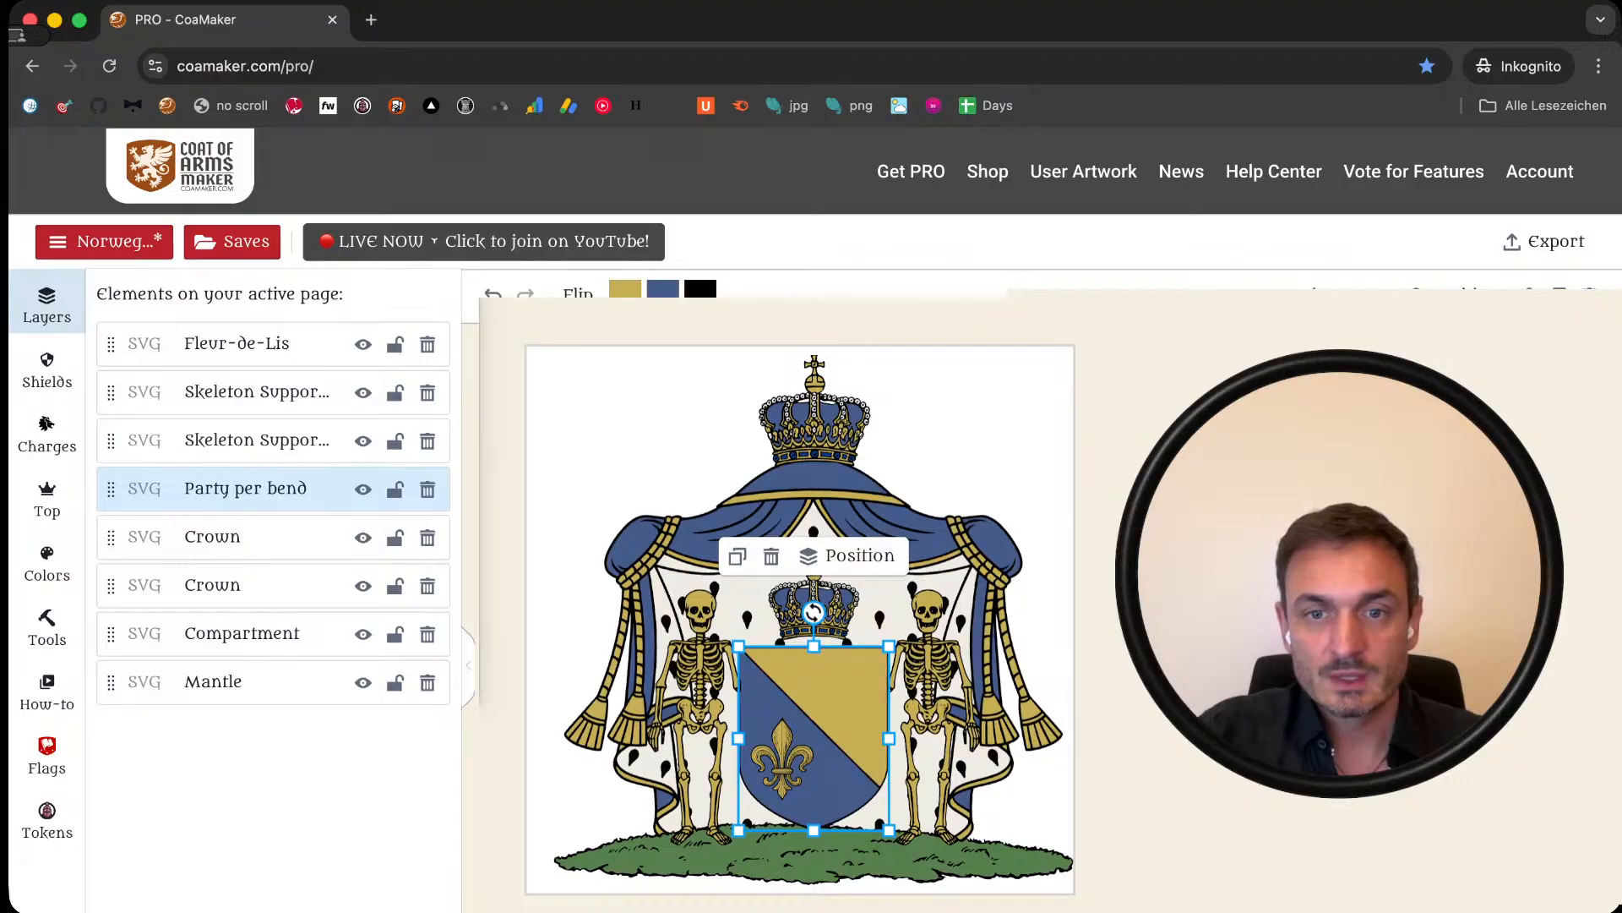
Step: Enlarge the gold fleur-de-lis slightly within the shield's blue half
{"action": "left_click", "coordinate": [788, 749]}
{"action": "left_click_drag", "start_coordinate": [816, 719], "coordinate": [826, 707]}
{"action": "left_click", "coordinate": [549, 688]}
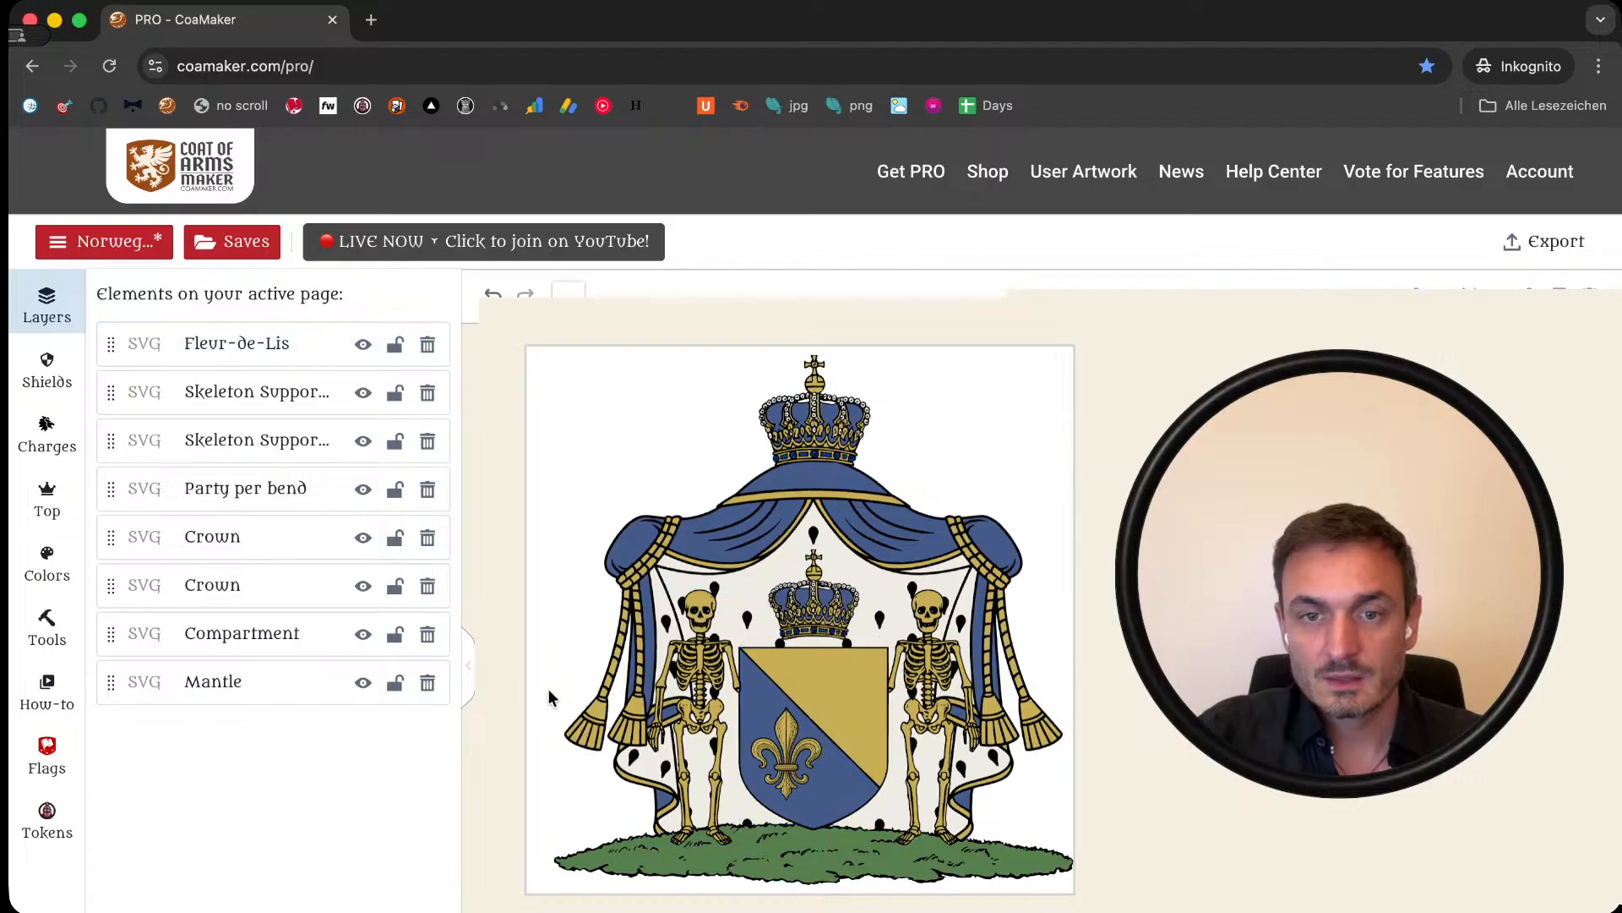
Step: Duplicate the gold fleur-de-lis and place the copy in the shield's upper-right gold half
{"action": "left_click", "coordinate": [798, 748]}
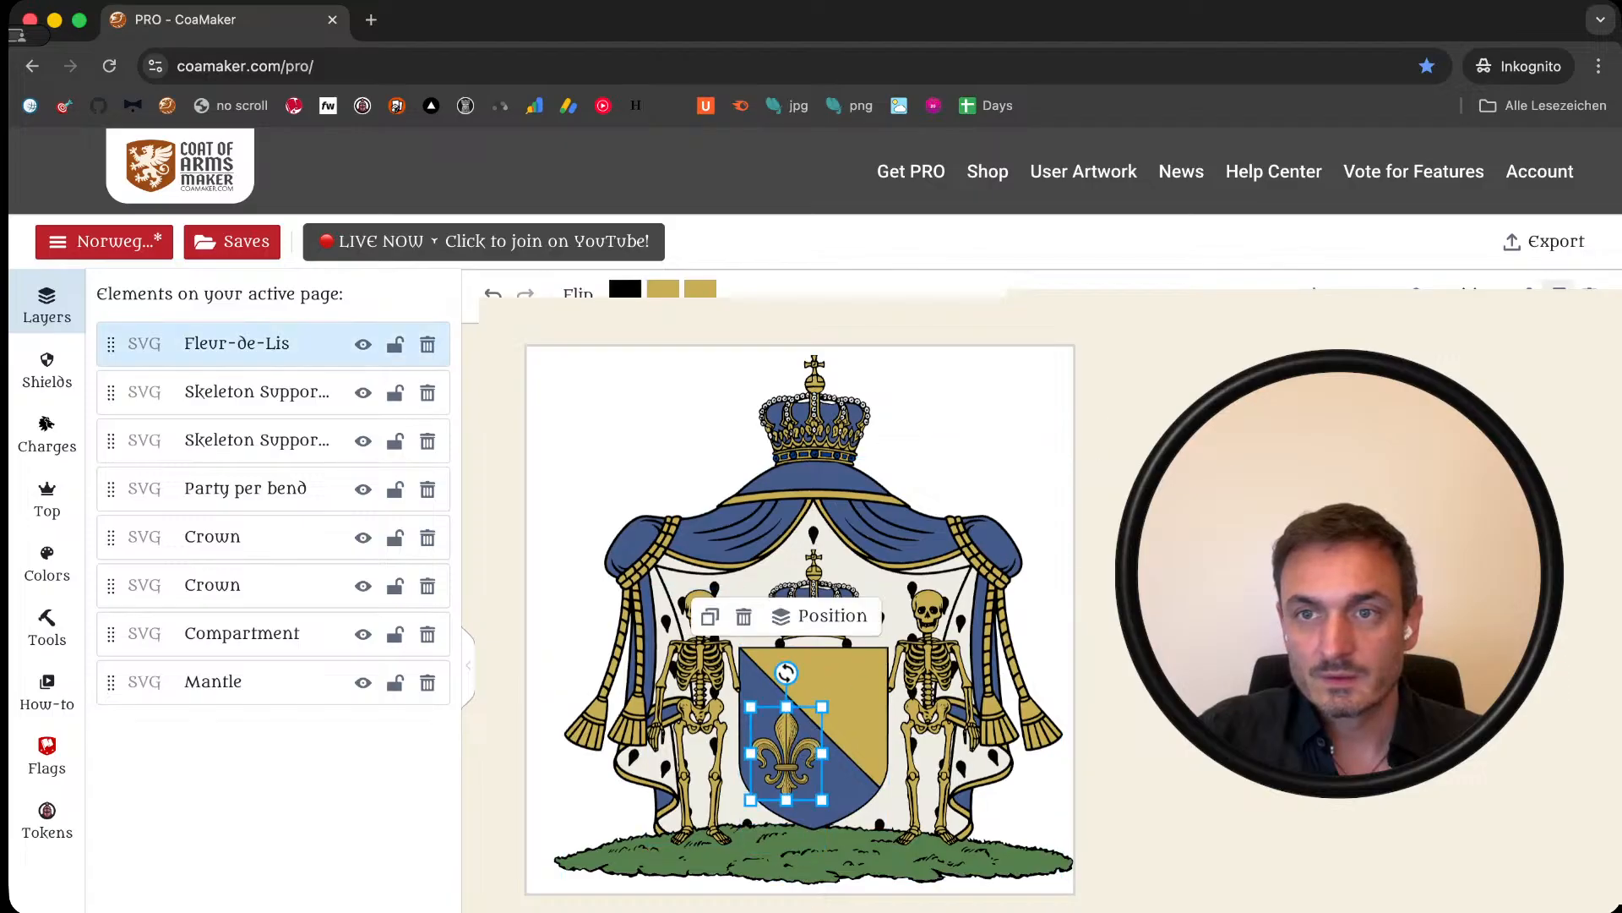
{"action": "key", "text": "super+c"}
{"action": "key", "text": "super+v"}
{"action": "left_click_drag", "start_coordinate": [800, 781], "coordinate": [837, 701]}
Step: Recolour the copied fleur-de-lis and its band from gold to the shield's blue
{"action": "left_click", "coordinate": [663, 290]}
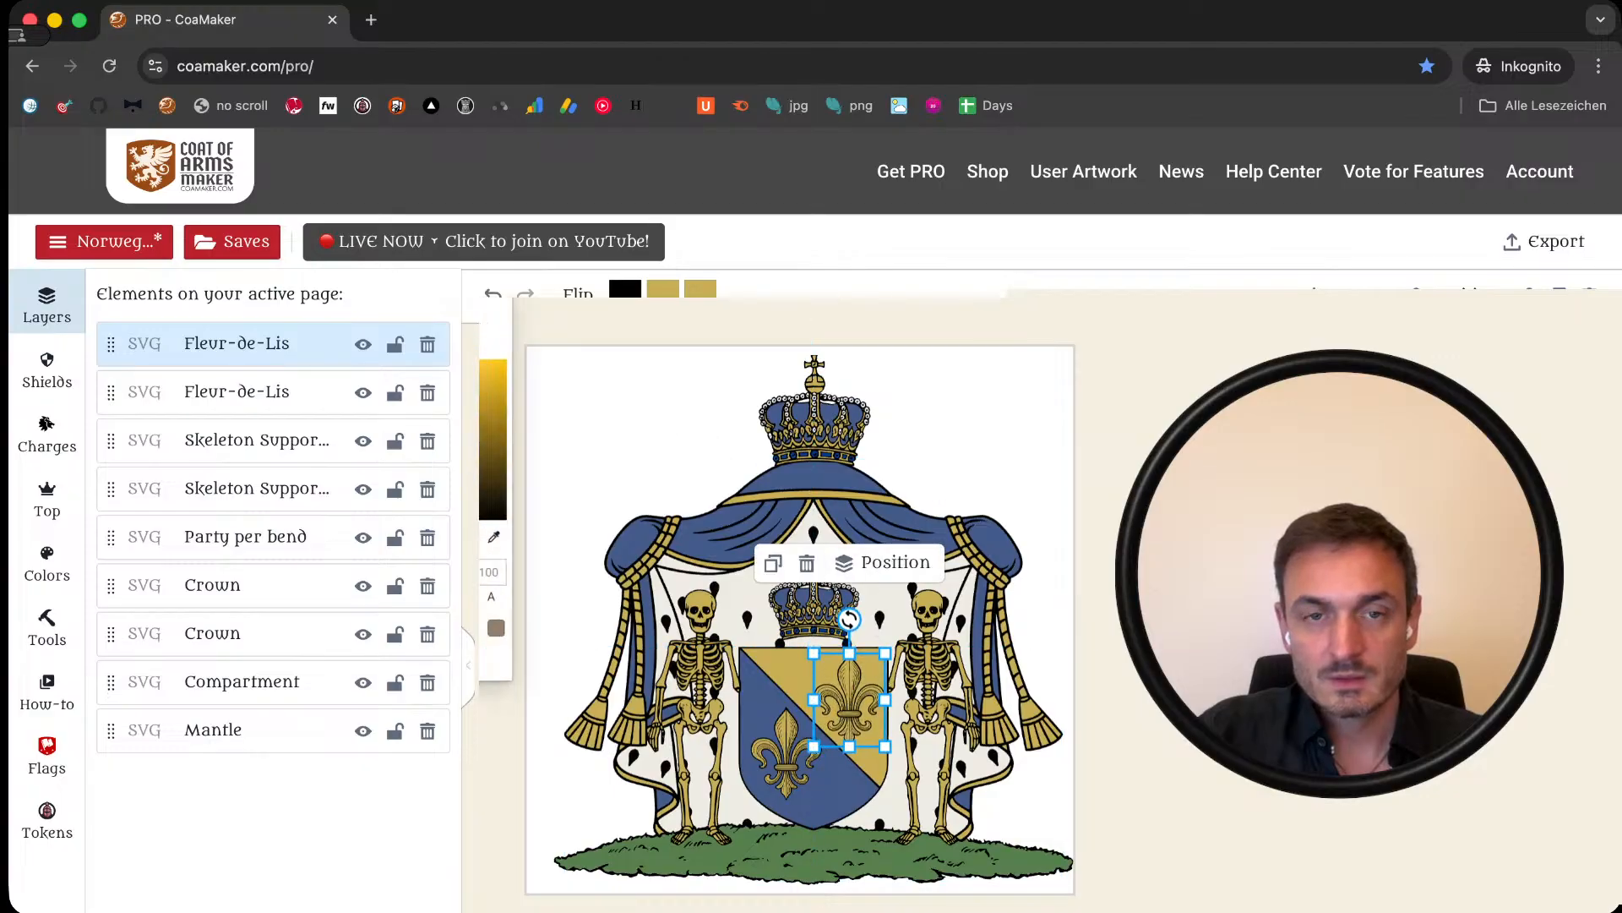
{"action": "left_click", "coordinate": [437, 645]}
{"action": "left_click", "coordinate": [663, 290]}
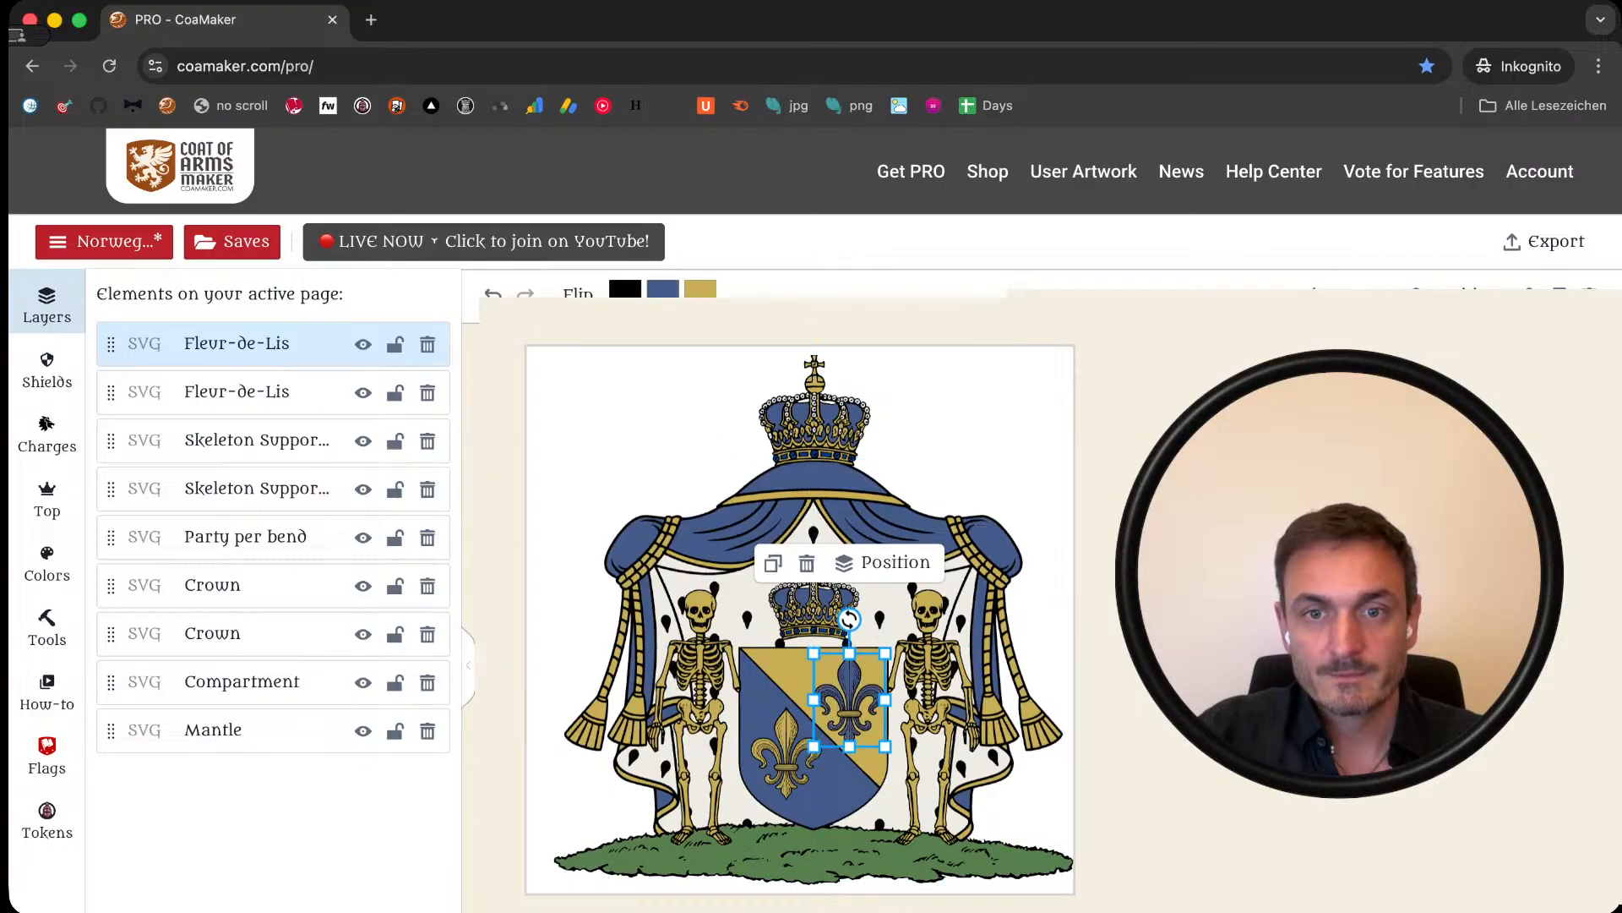
{"action": "left_click", "coordinate": [700, 290]}
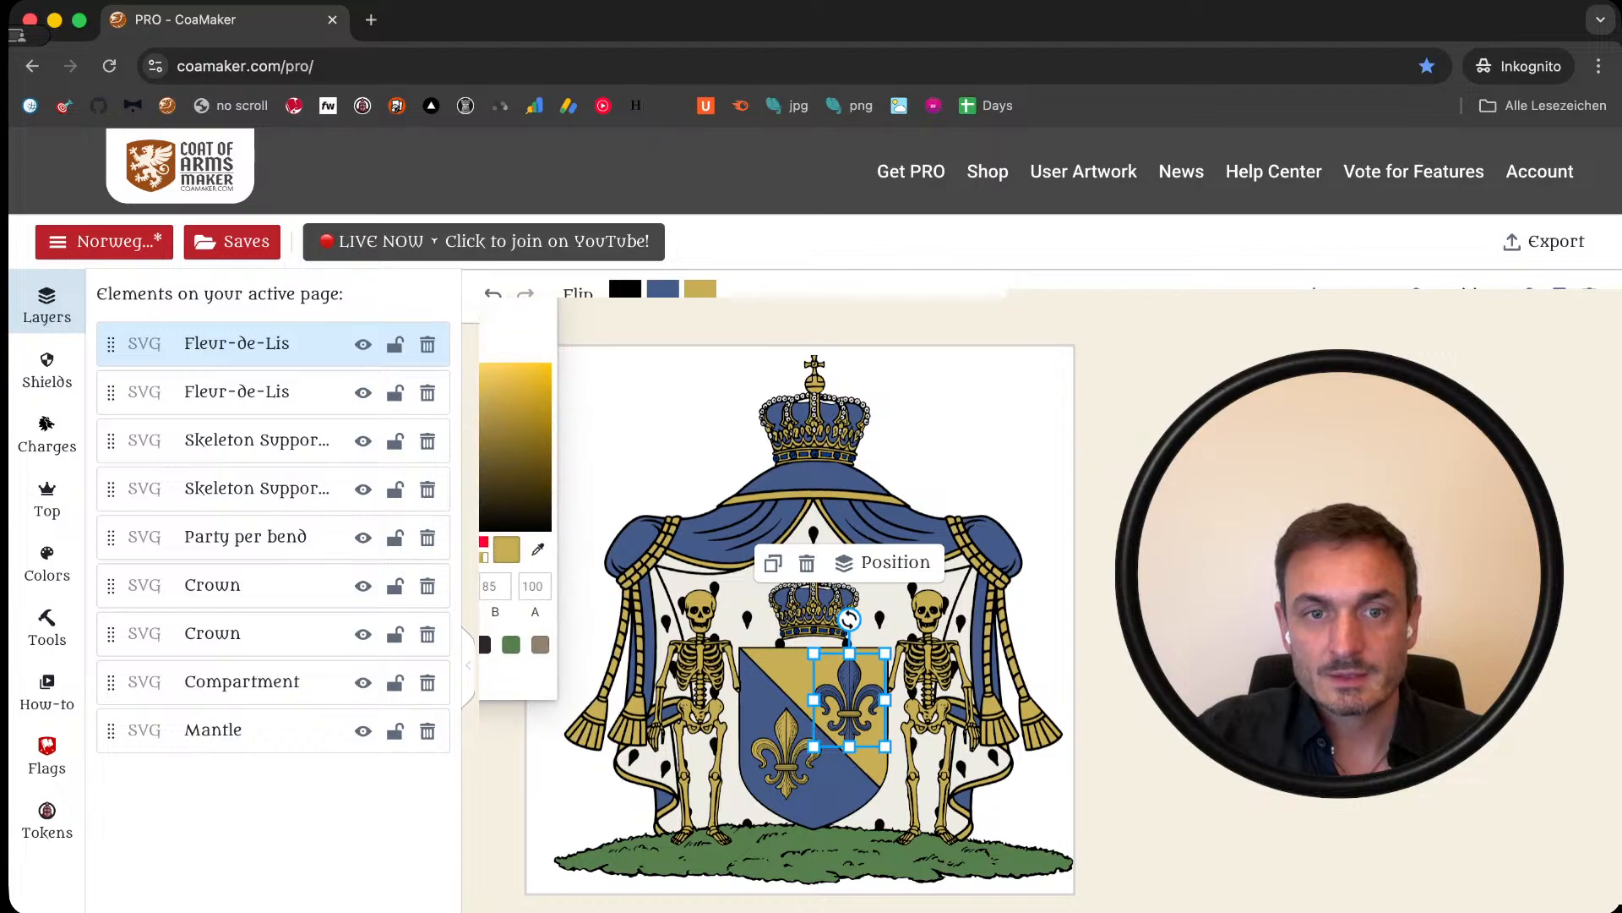
{"action": "left_click", "coordinate": [448, 645]}
{"action": "left_click", "coordinate": [503, 761]}
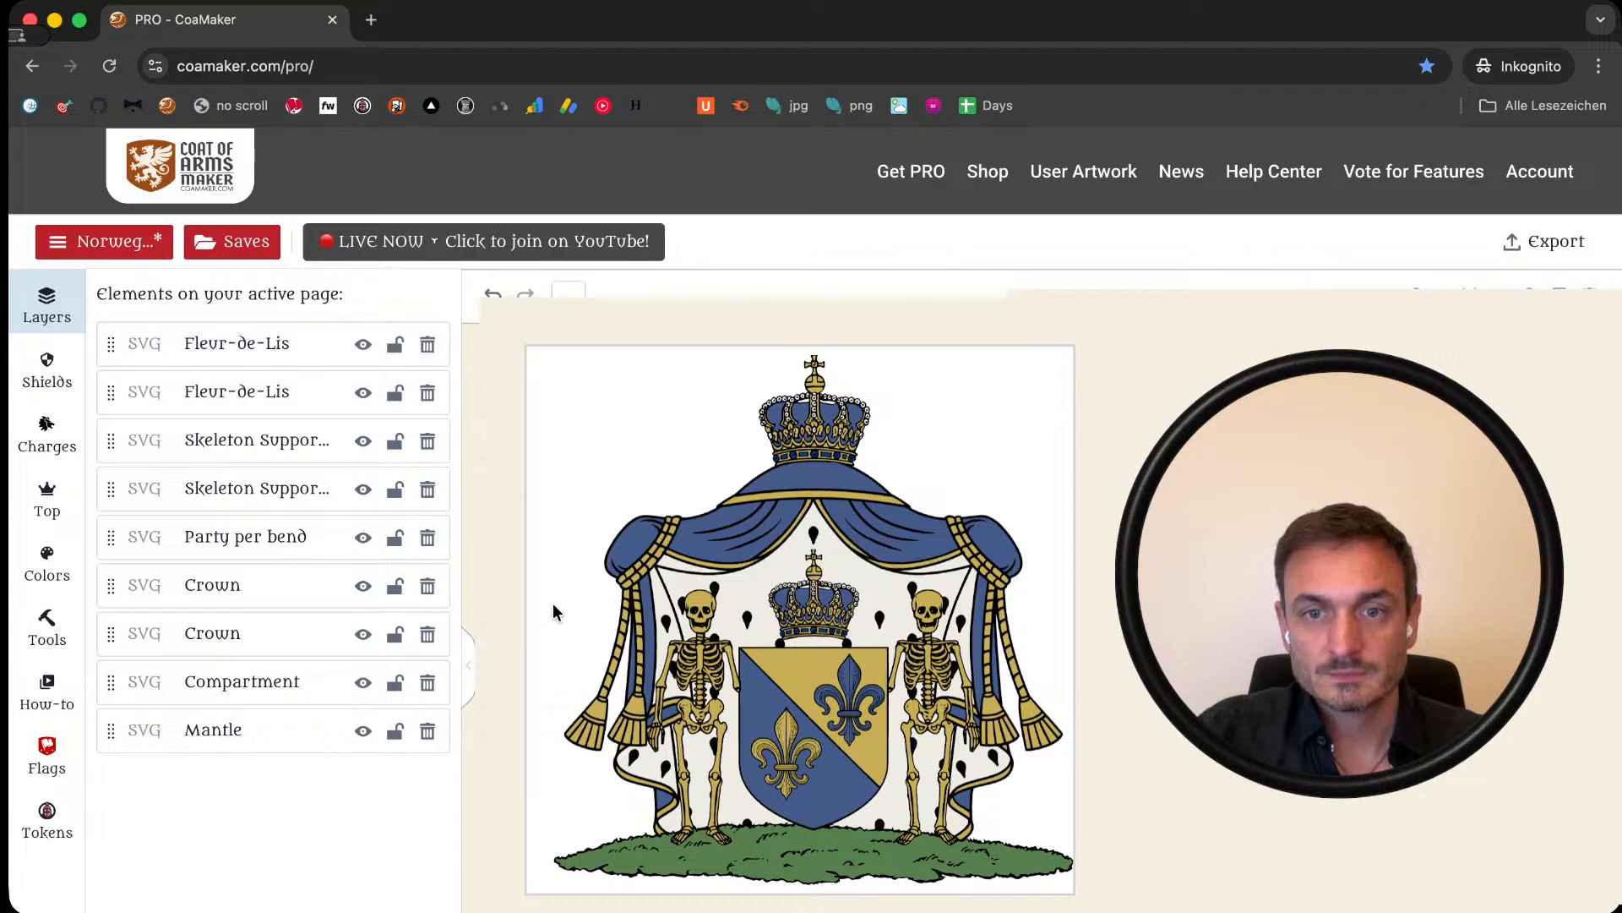
{"action": "left_click", "coordinate": [786, 596]}
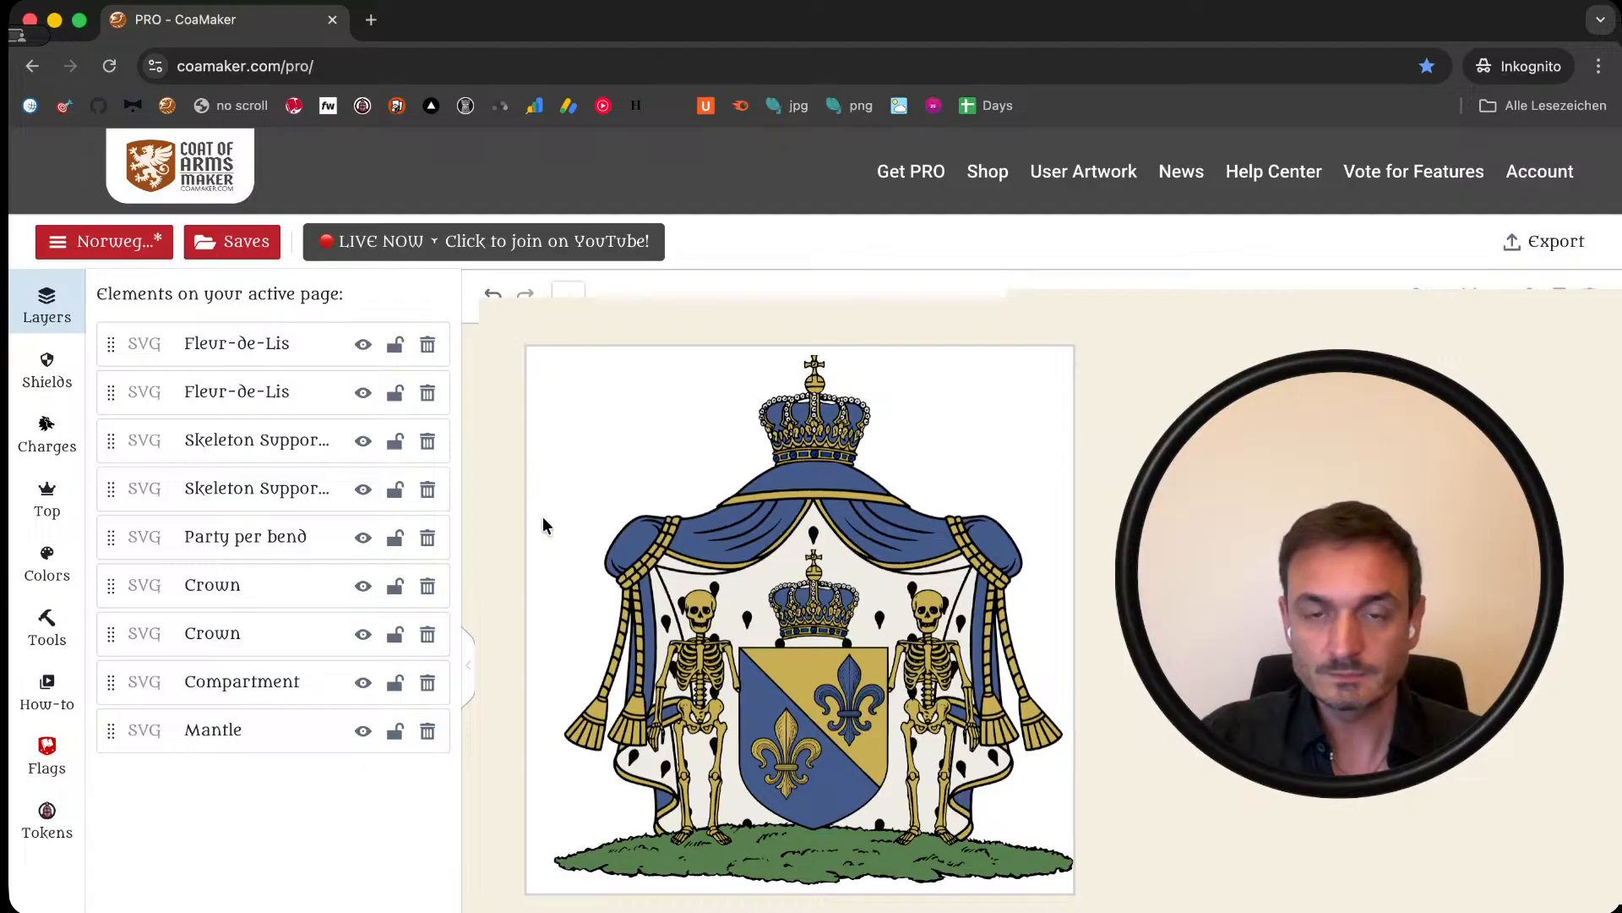
Step: Browse the helmet-and-mantling designs in the element library
{"action": "left_click", "coordinate": [47, 433]}
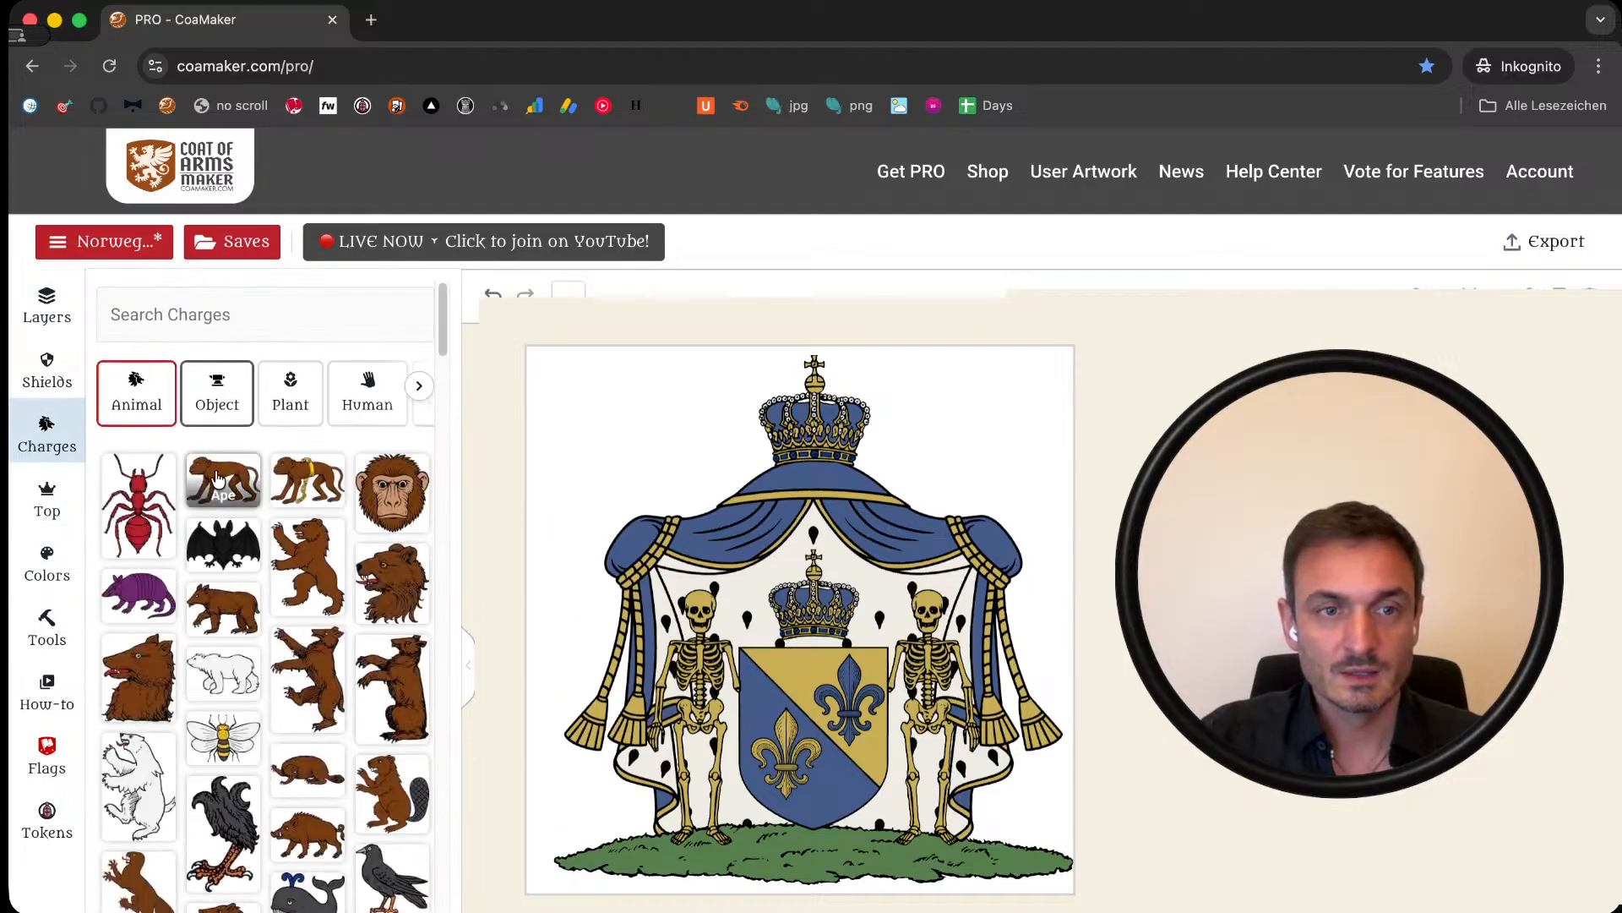
{"action": "left_click", "coordinate": [46, 499]}
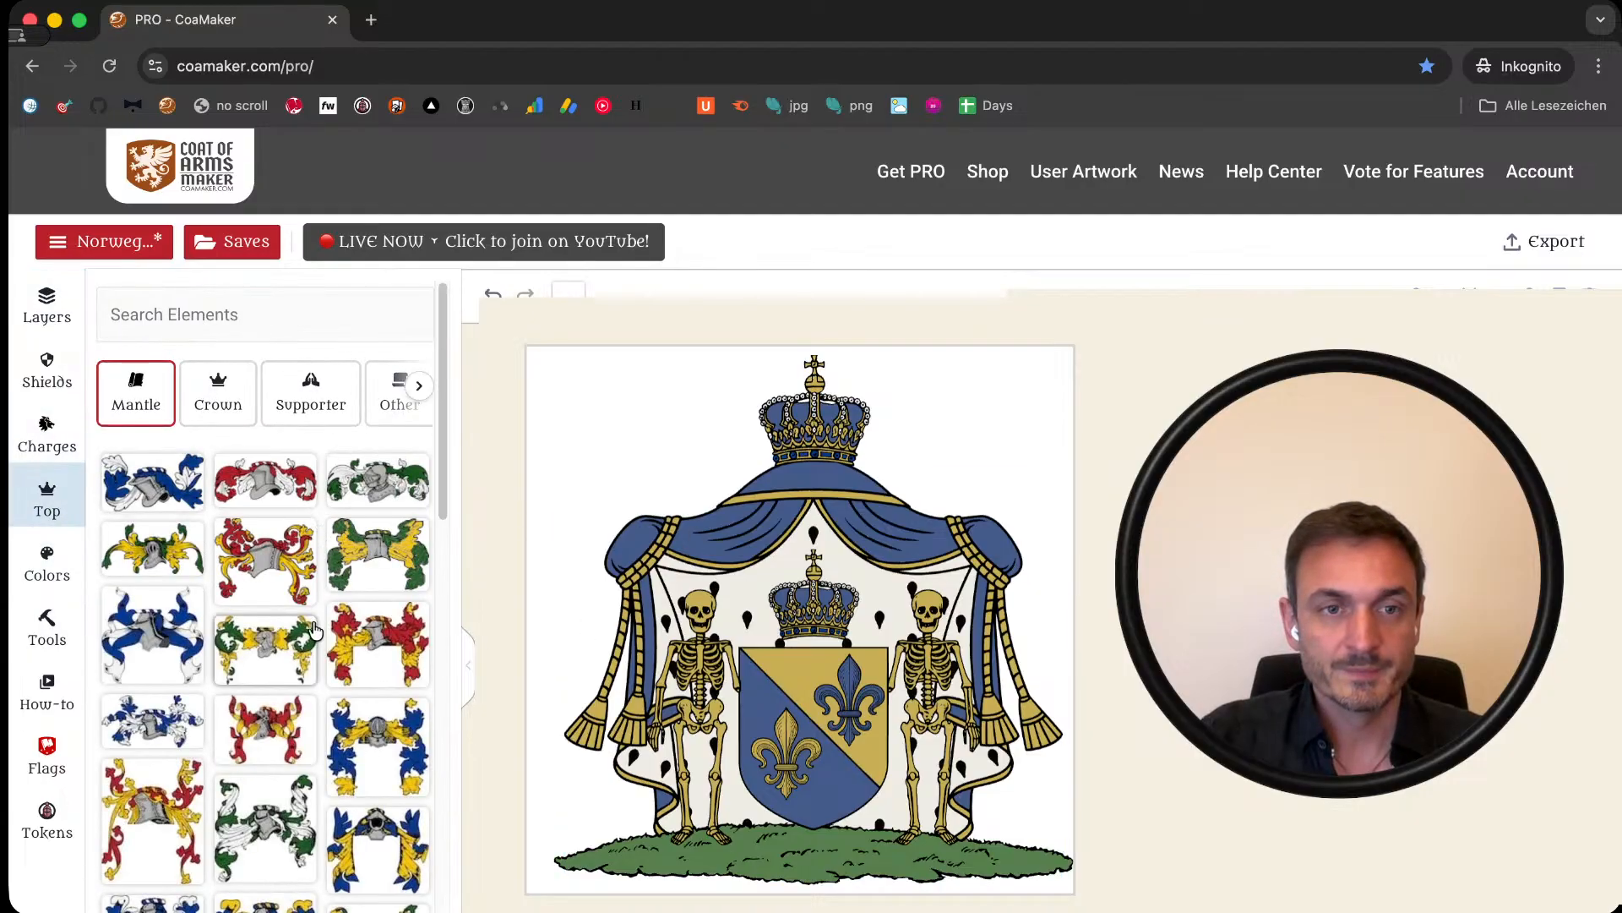
{"action": "scroll", "coordinate": [314, 629], "scroll_direction": "down", "scroll_amount": 5}
{"action": "scroll", "coordinate": [314, 629], "scroll_direction": "up", "scroll_amount": 3}
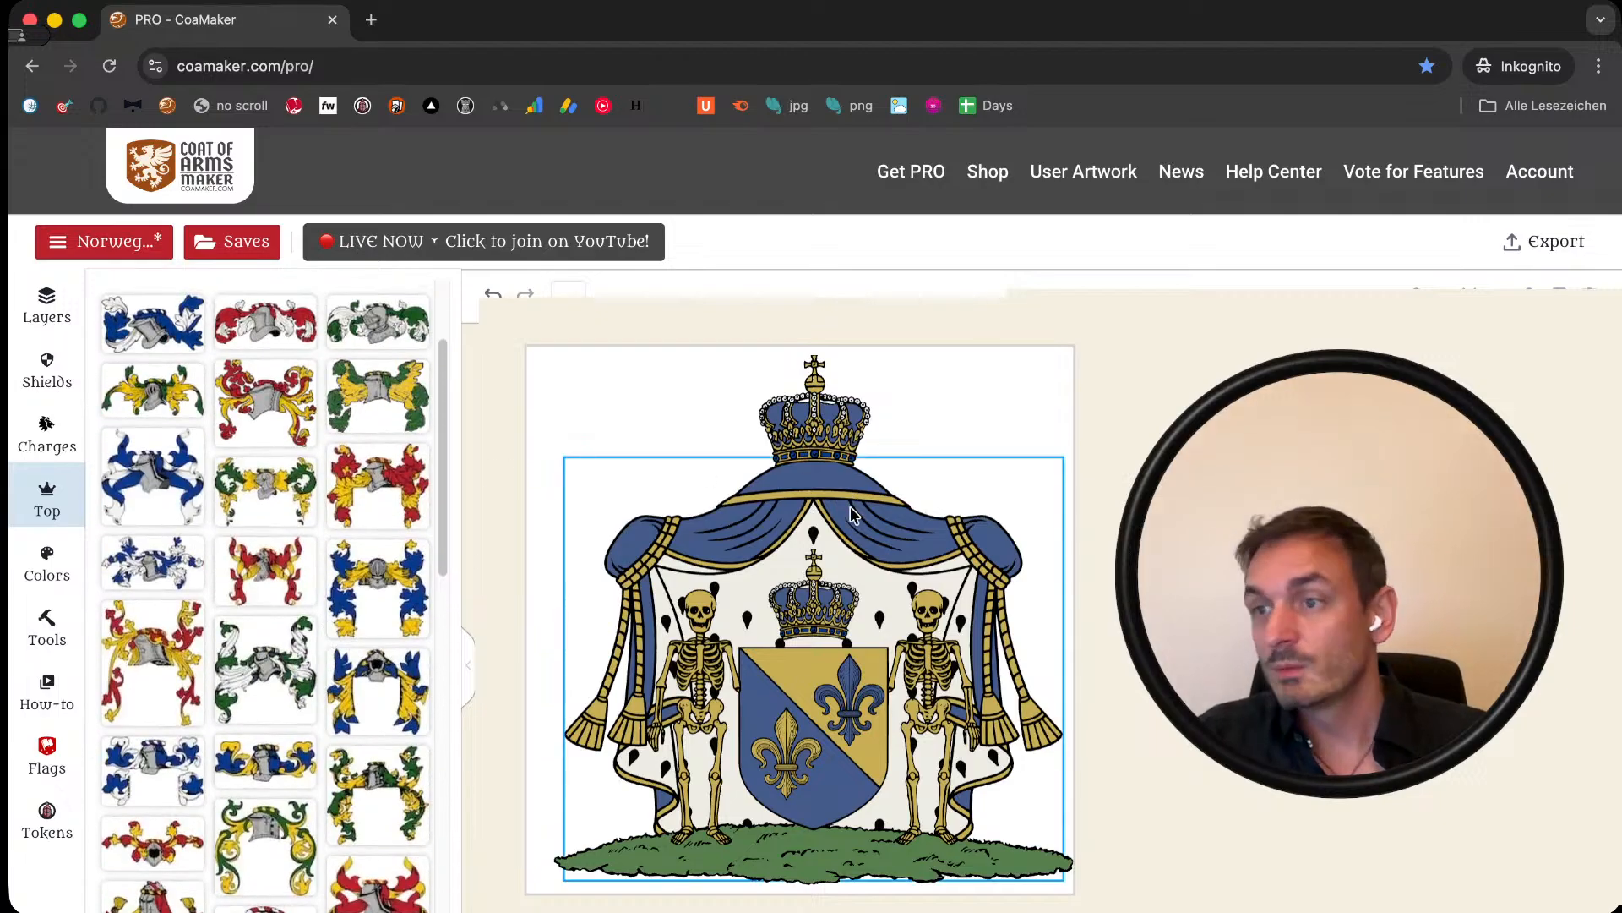
Step: Try removing the upper crown and the ermine mantle, and undo both deletions
{"action": "left_click", "coordinate": [799, 447]}
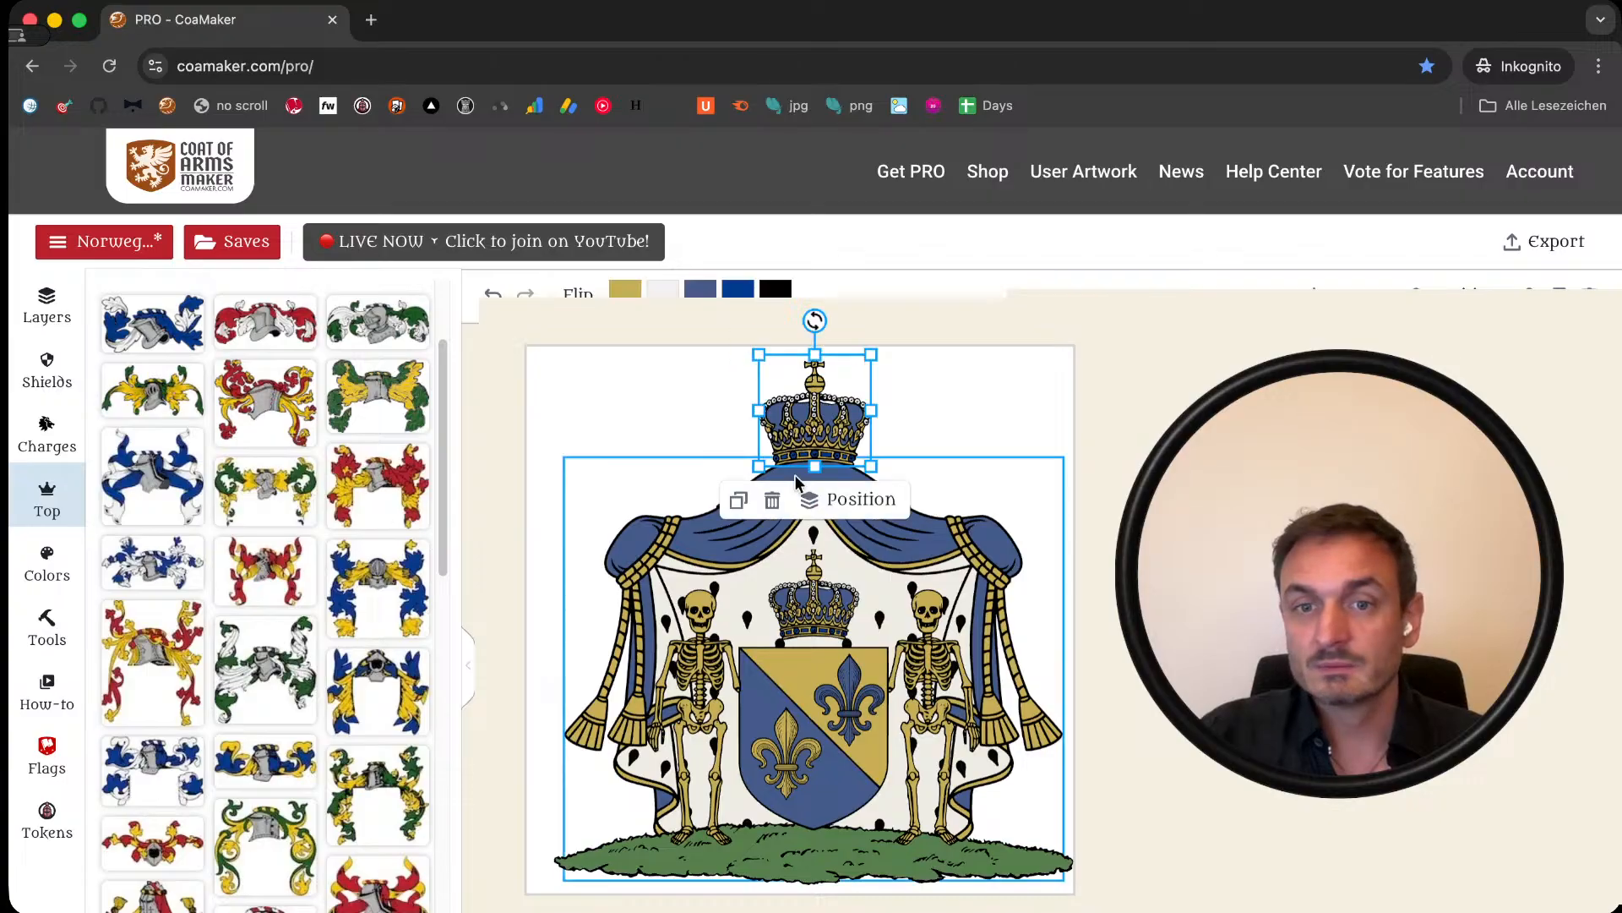
{"action": "left_click", "coordinate": [772, 500]}
{"action": "left_click", "coordinate": [784, 501]}
{"action": "left_click", "coordinate": [772, 364]}
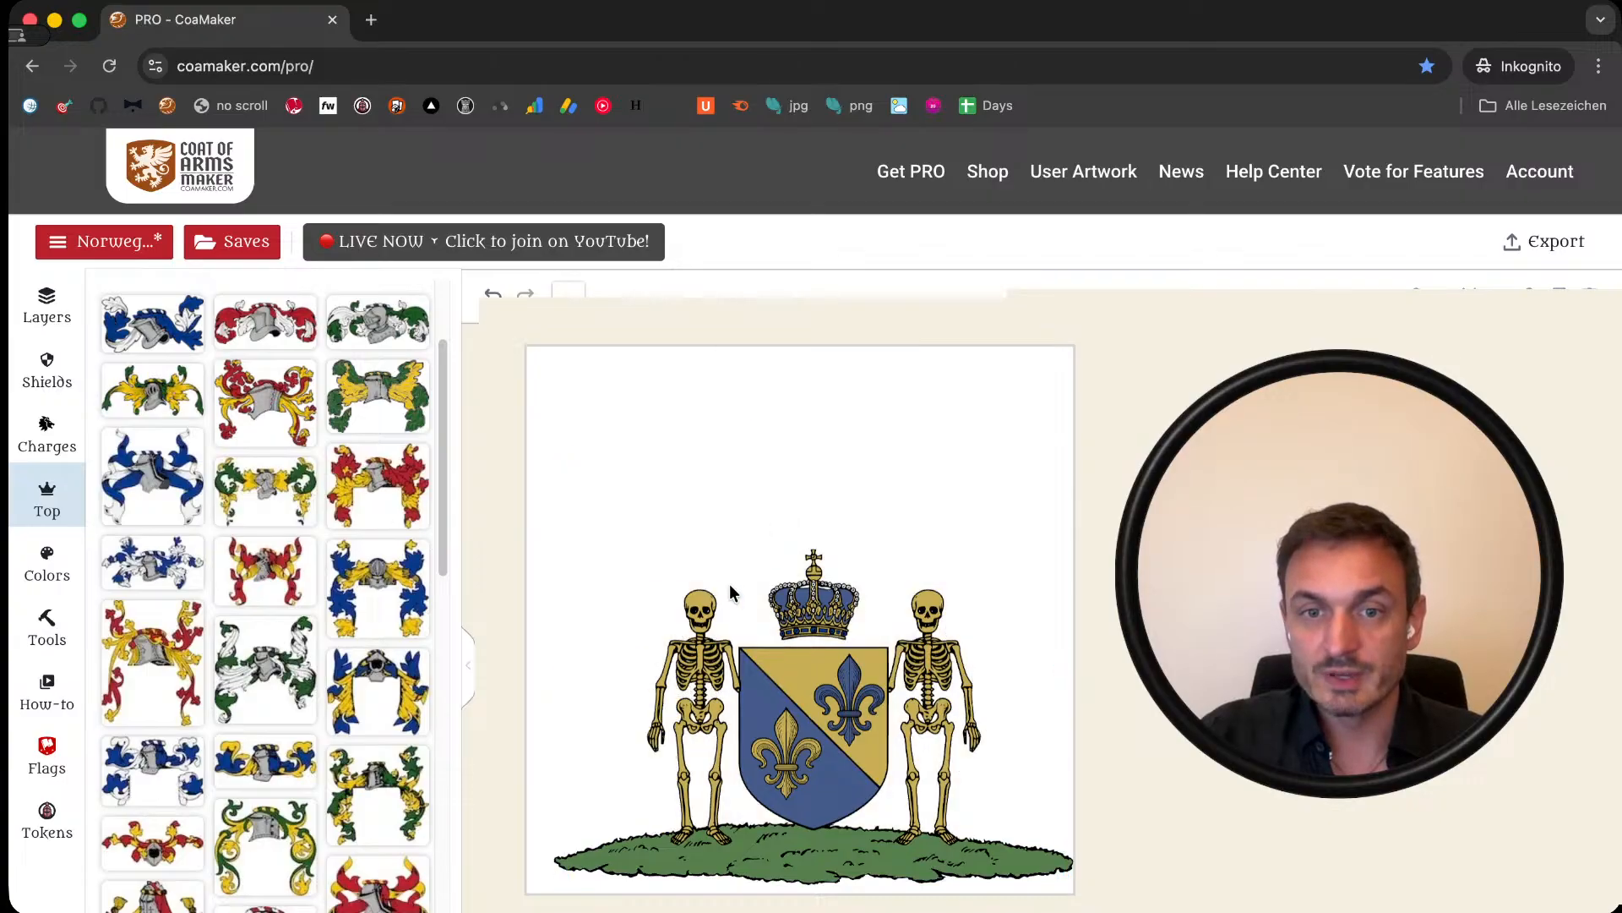
{"action": "left_click", "coordinate": [708, 630]}
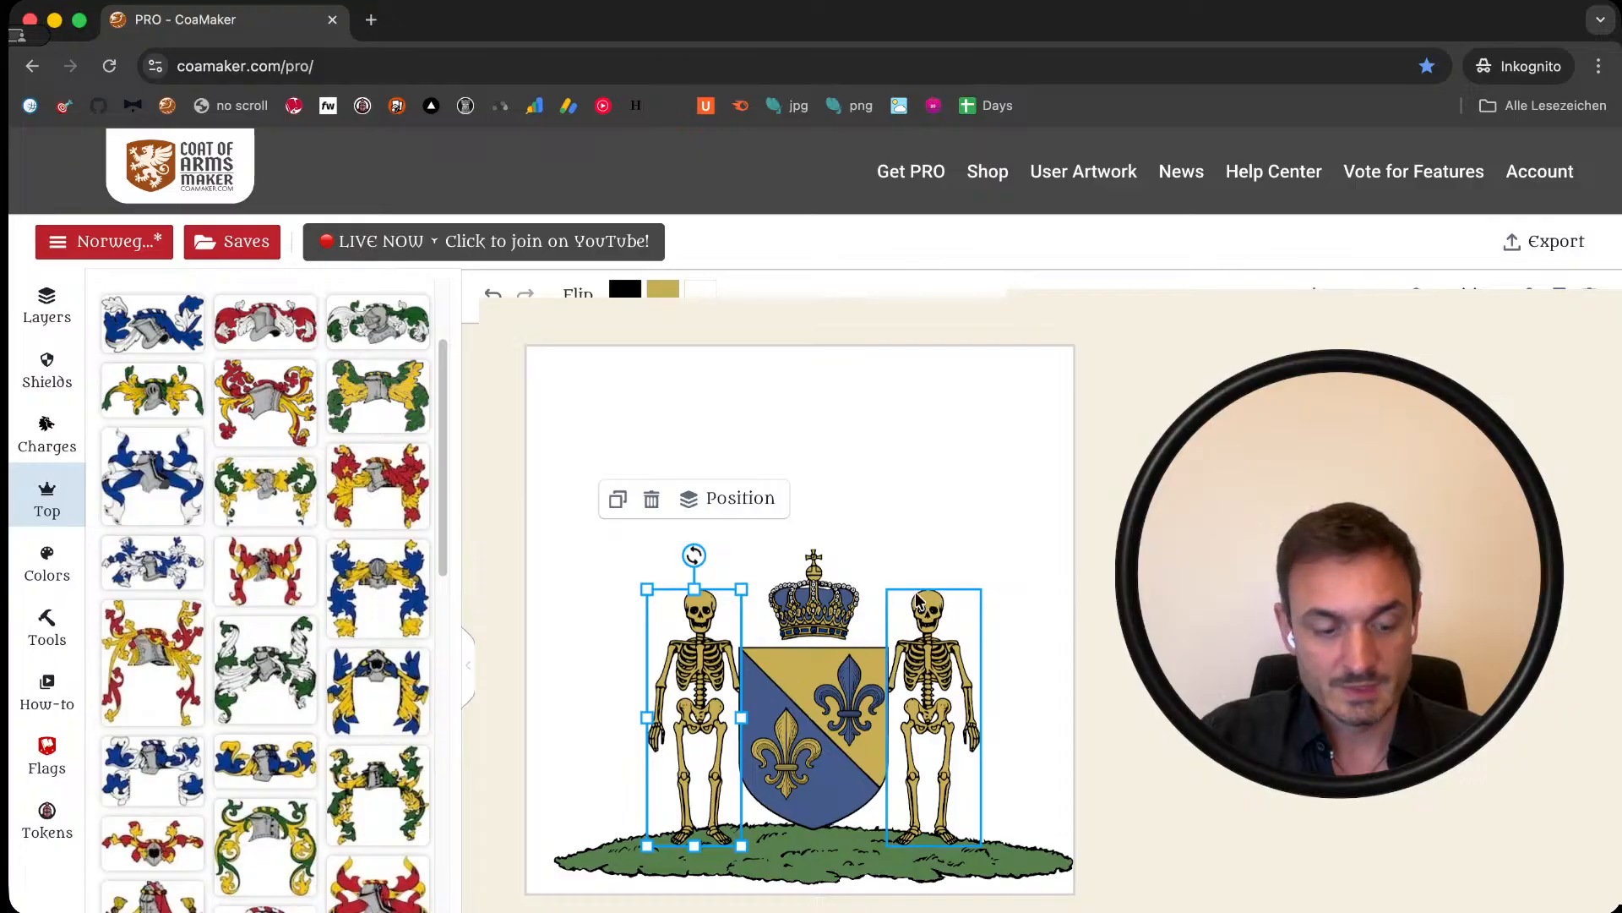
{"action": "key", "text": "super+z"}
{"action": "key", "text": "super+z"}
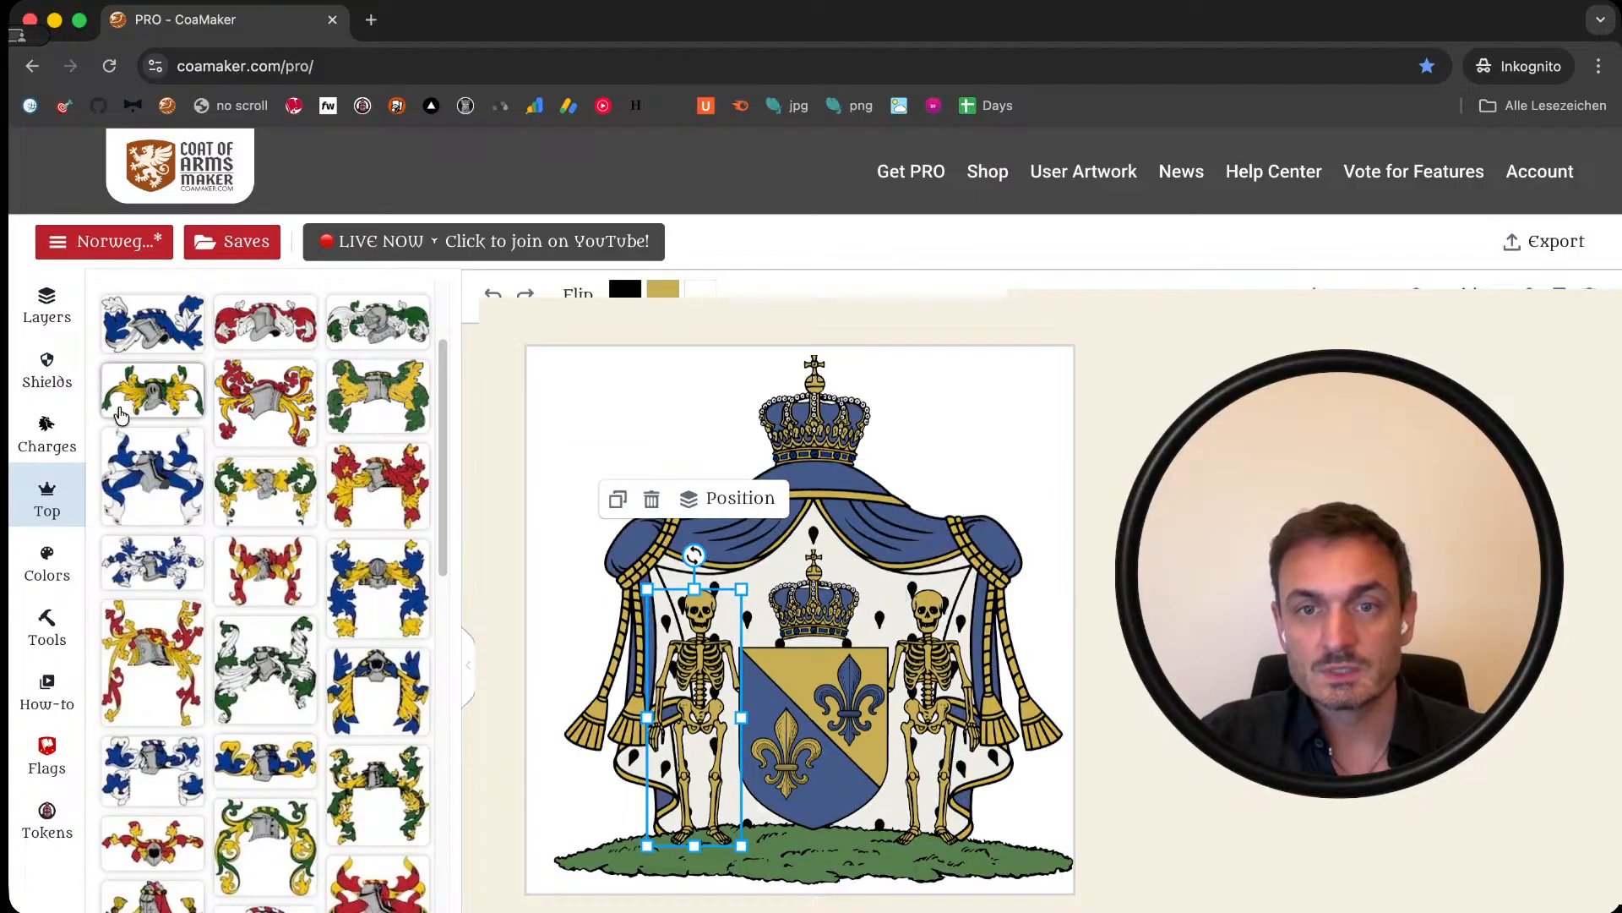
{"action": "left_click", "coordinate": [113, 245]}
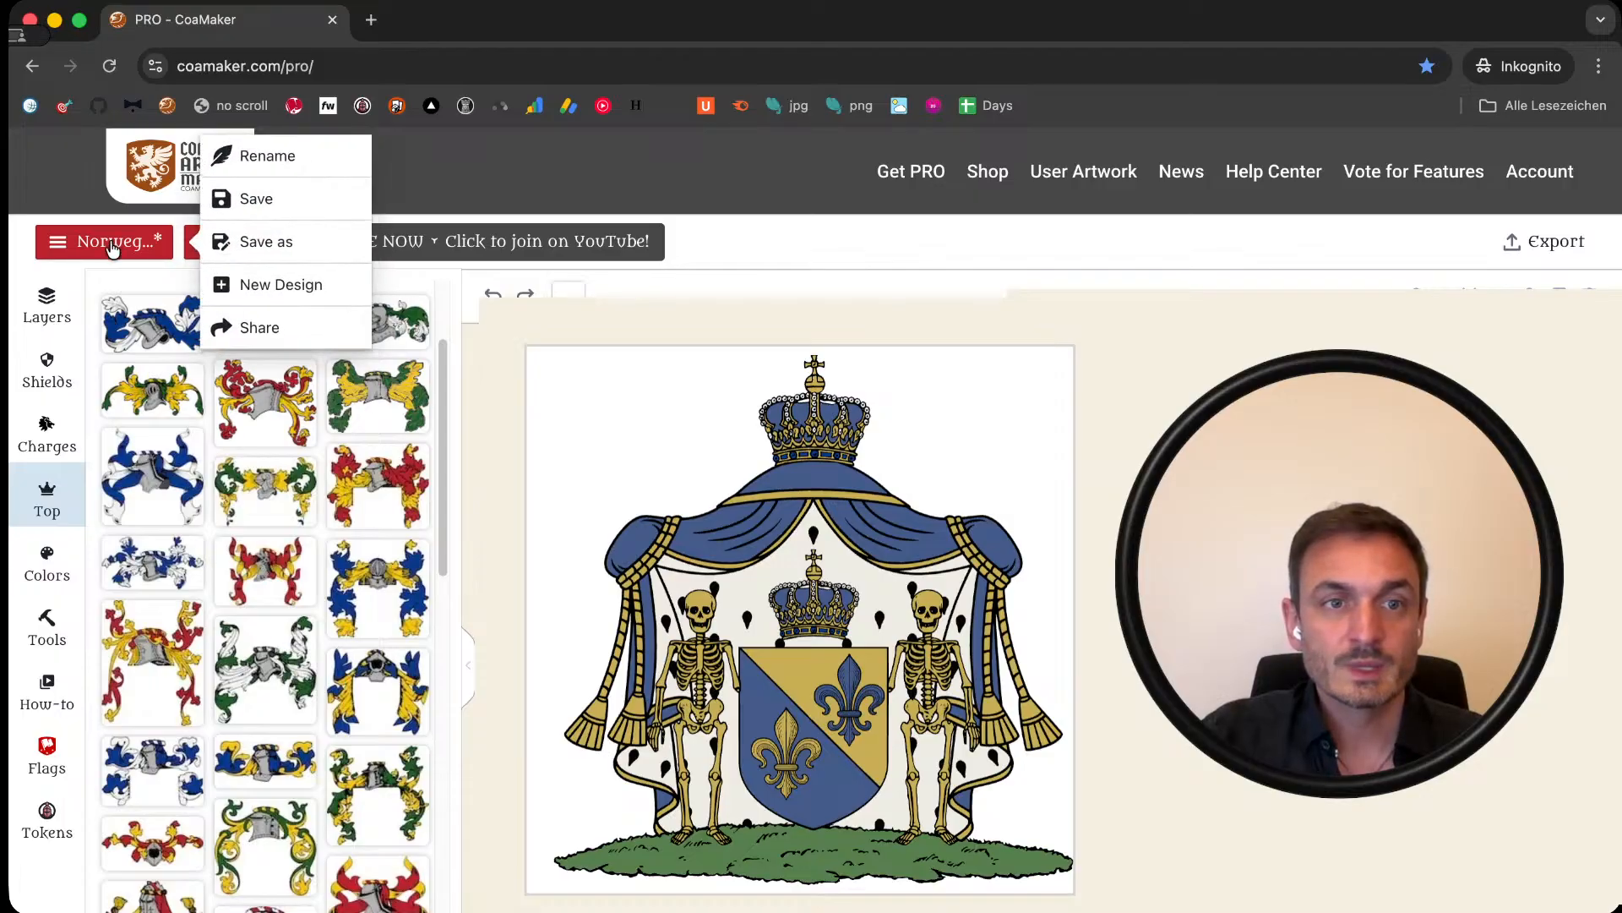
{"action": "left_click", "coordinate": [338, 249]}
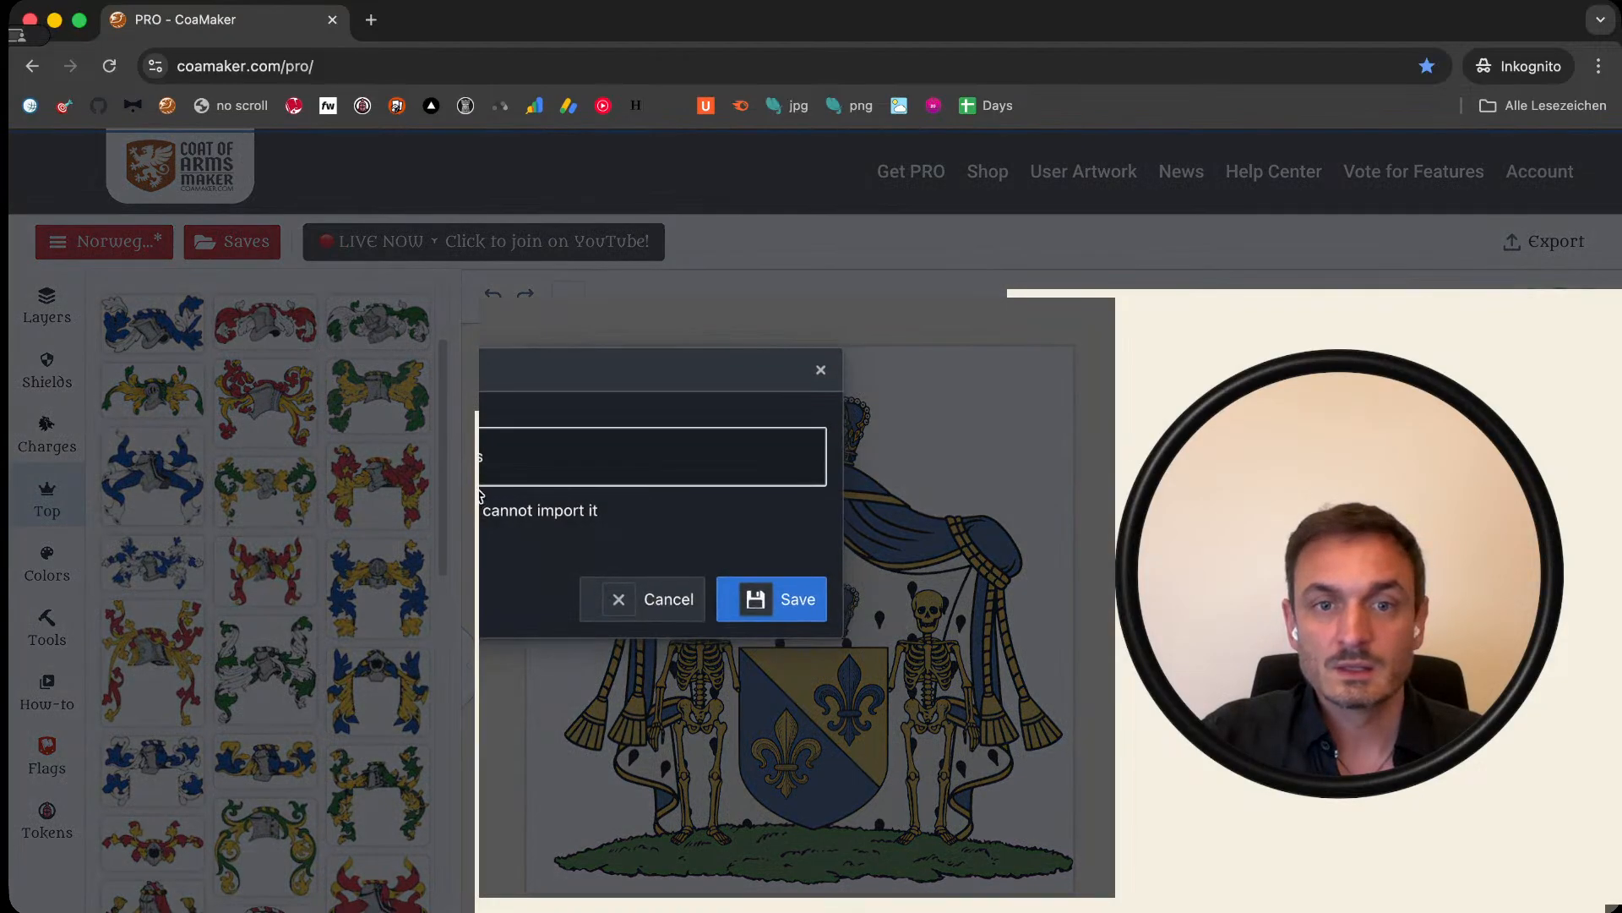
{"action": "type", "text": "erms"}
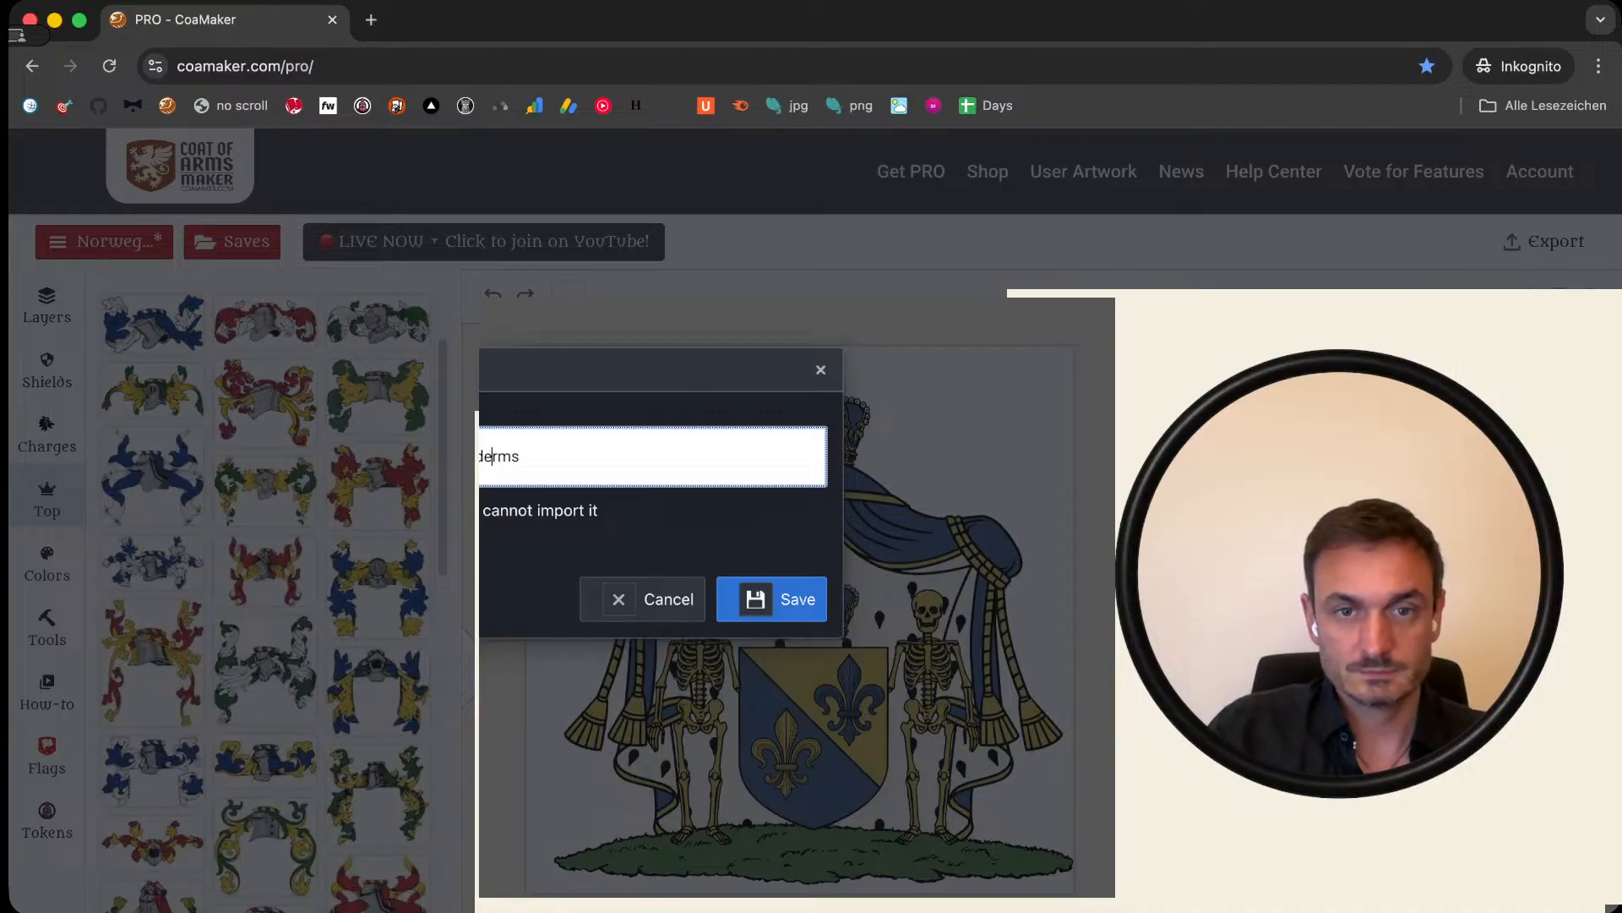
{"action": "key", "text": "super+a"}
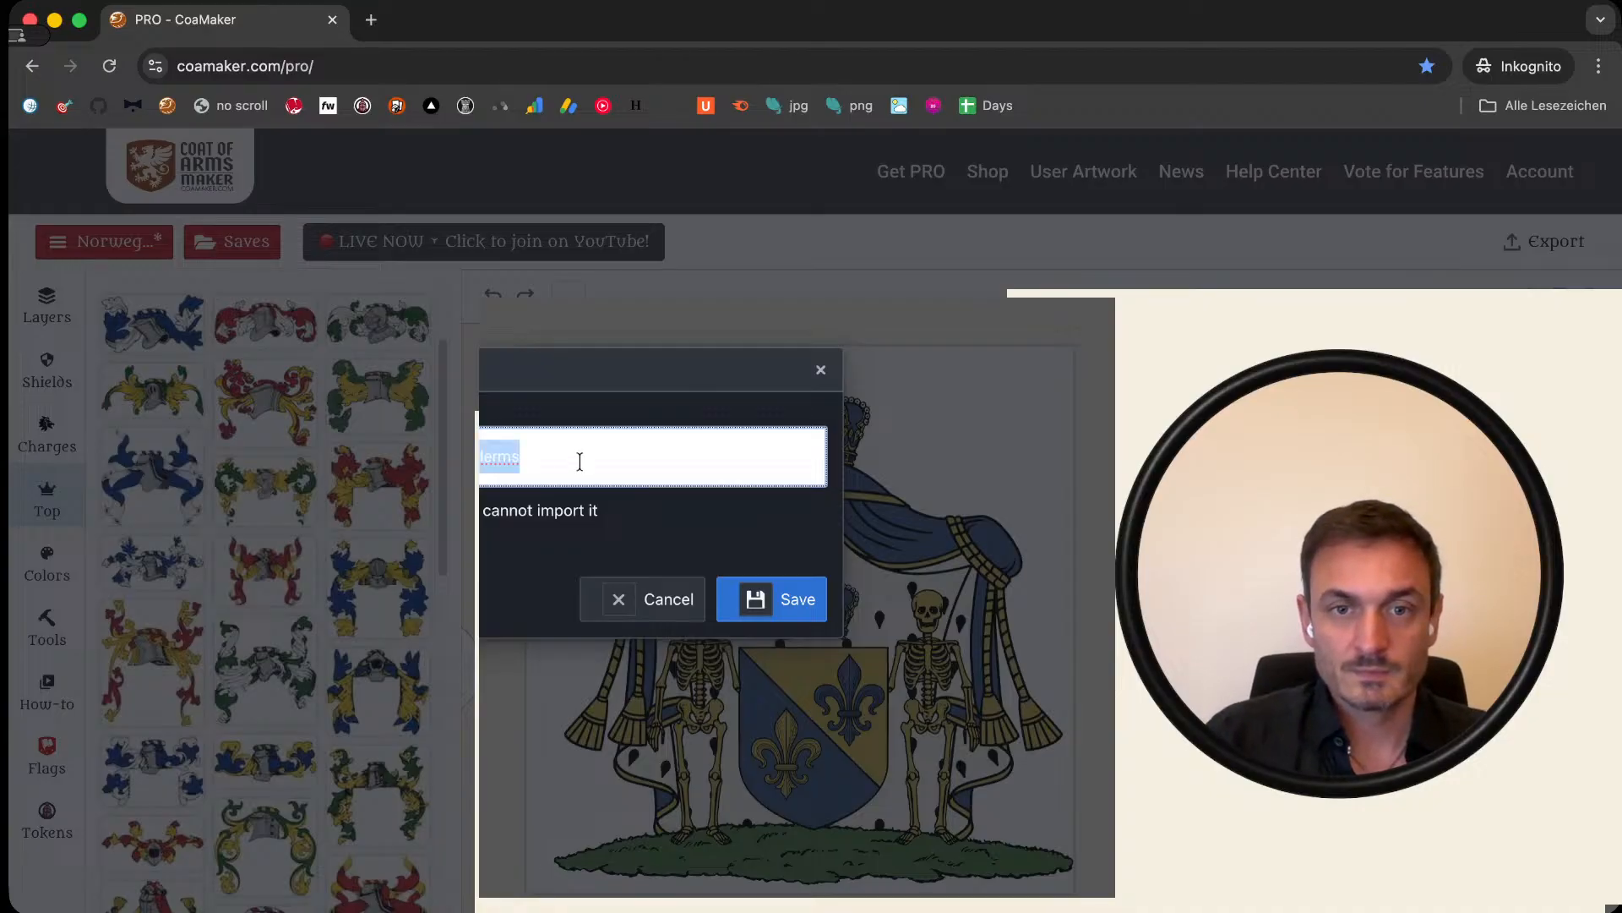
Step: Save the design as a separate copy under a new name beginning with "Undead"
{"action": "left_click", "coordinate": [137, 243]}
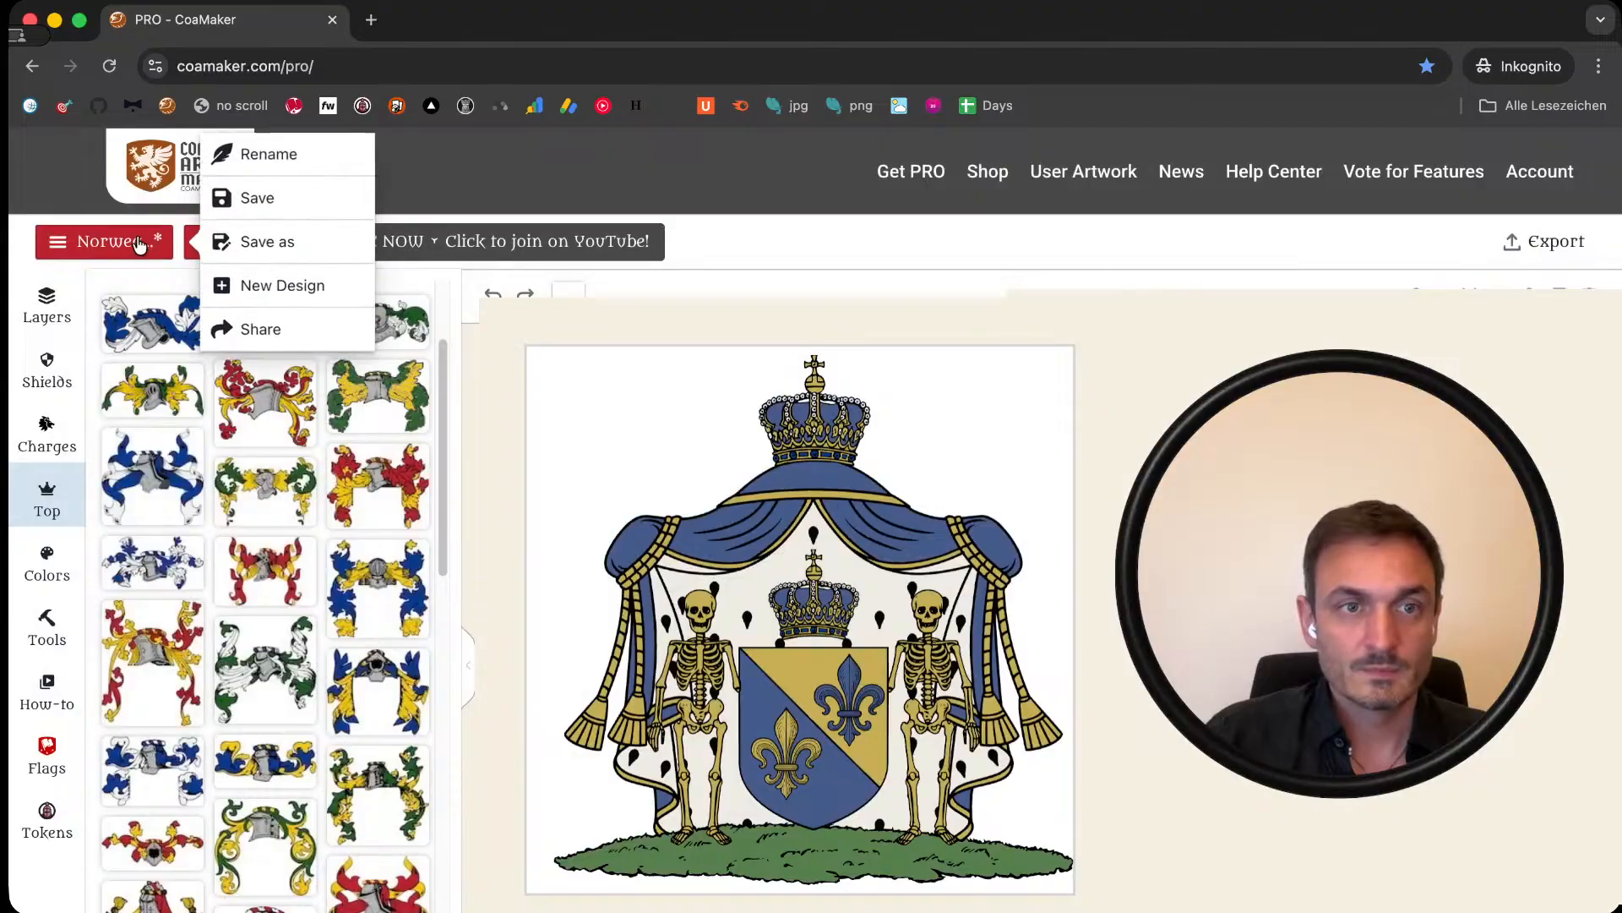
{"action": "left_click", "coordinate": [274, 252]}
{"action": "double_click", "coordinate": [488, 469]}
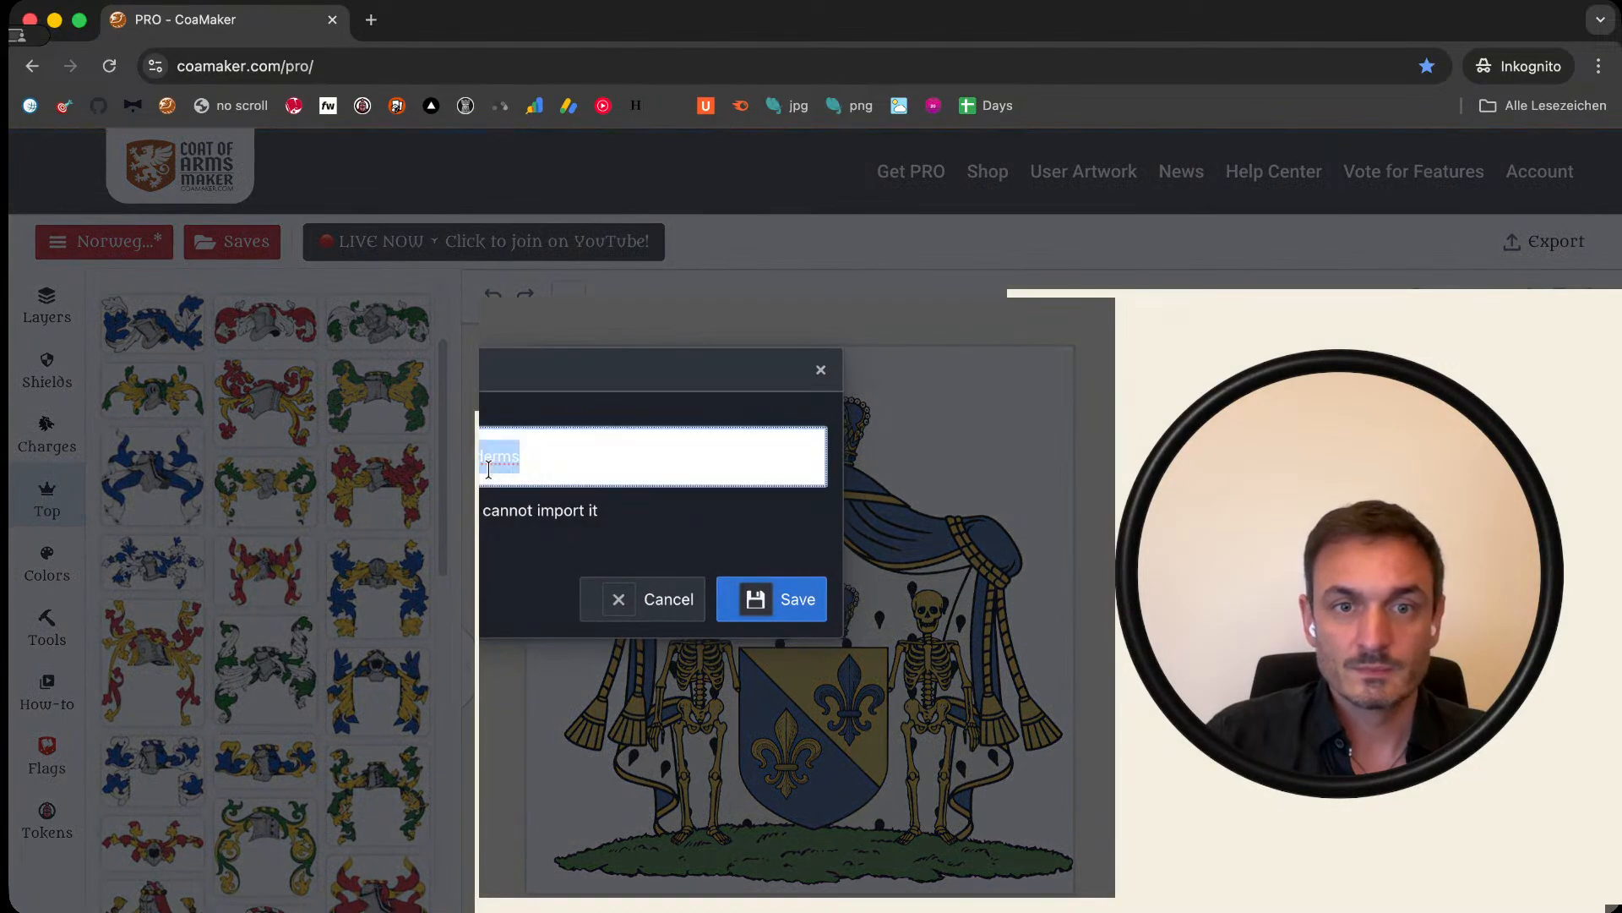
{"action": "key", "text": "BackSpace"}
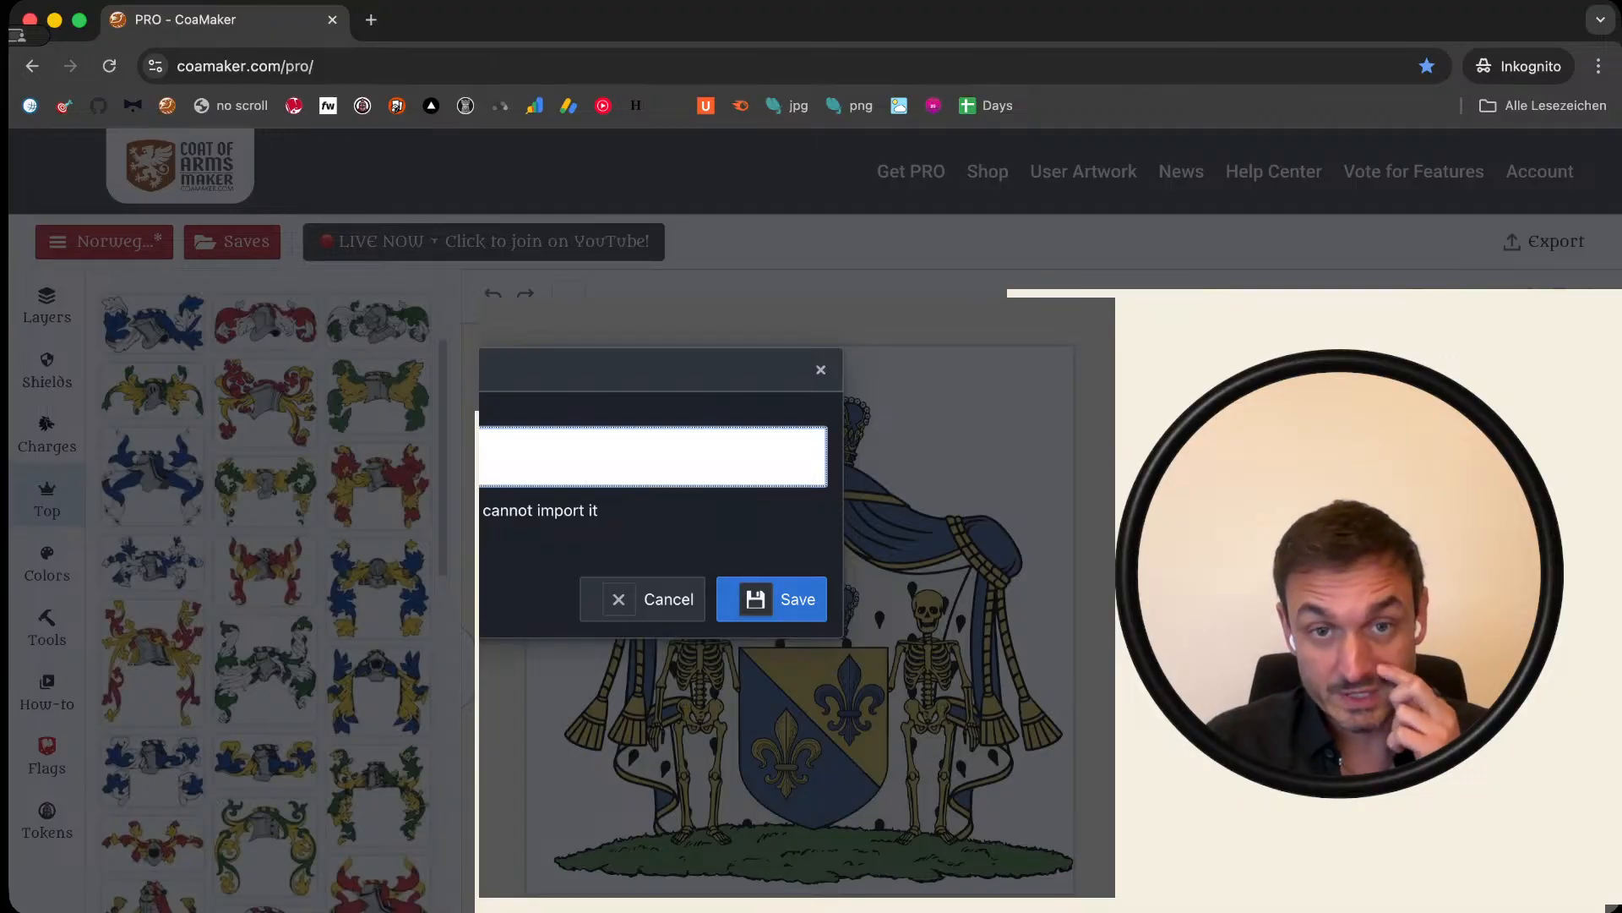
{"action": "left_click", "coordinate": [758, 597]}
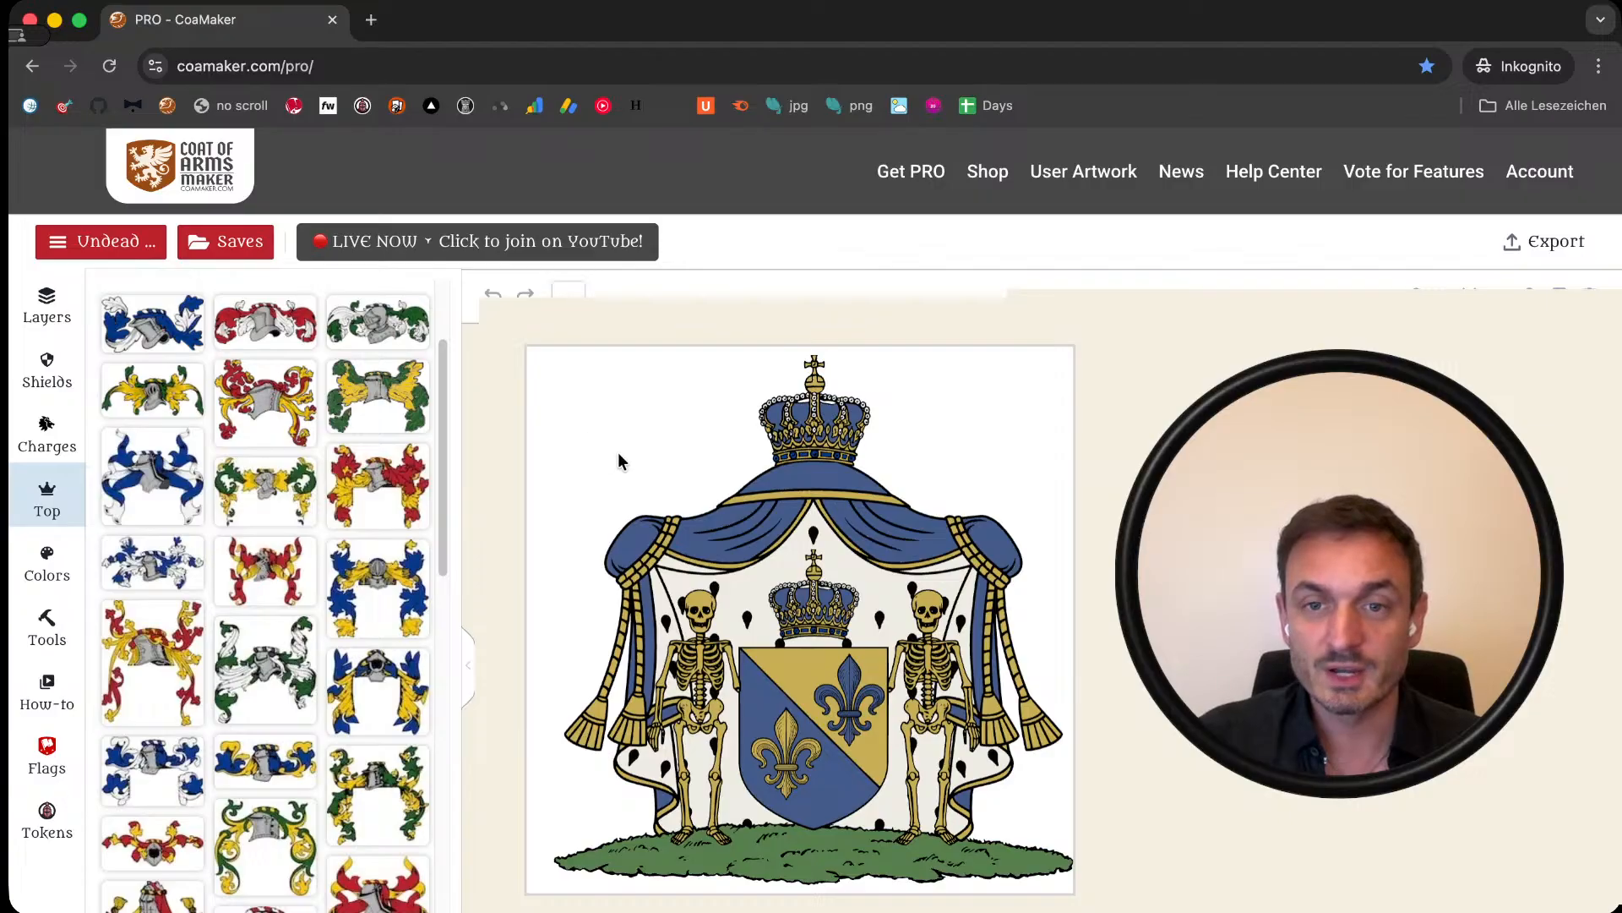
Step: Delete the upper crown, the ermine mantle and the grassy mound from the design
{"action": "left_click", "coordinate": [809, 421]}
{"action": "key", "text": "Delete"}
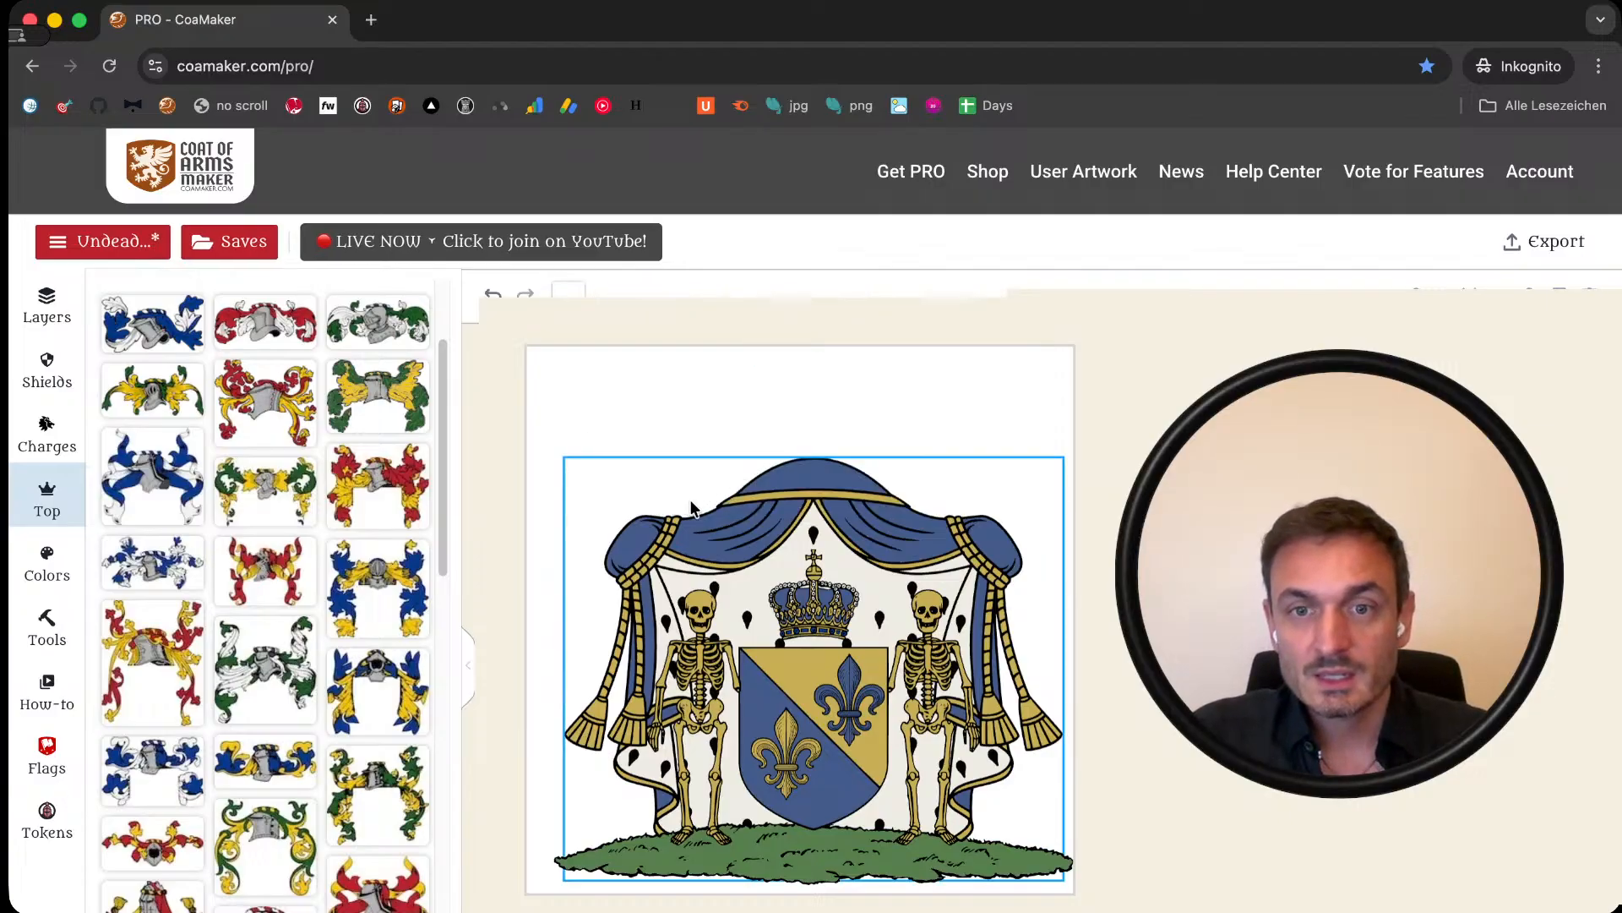
{"action": "left_click", "coordinate": [710, 508]}
{"action": "key", "text": "Delete"}
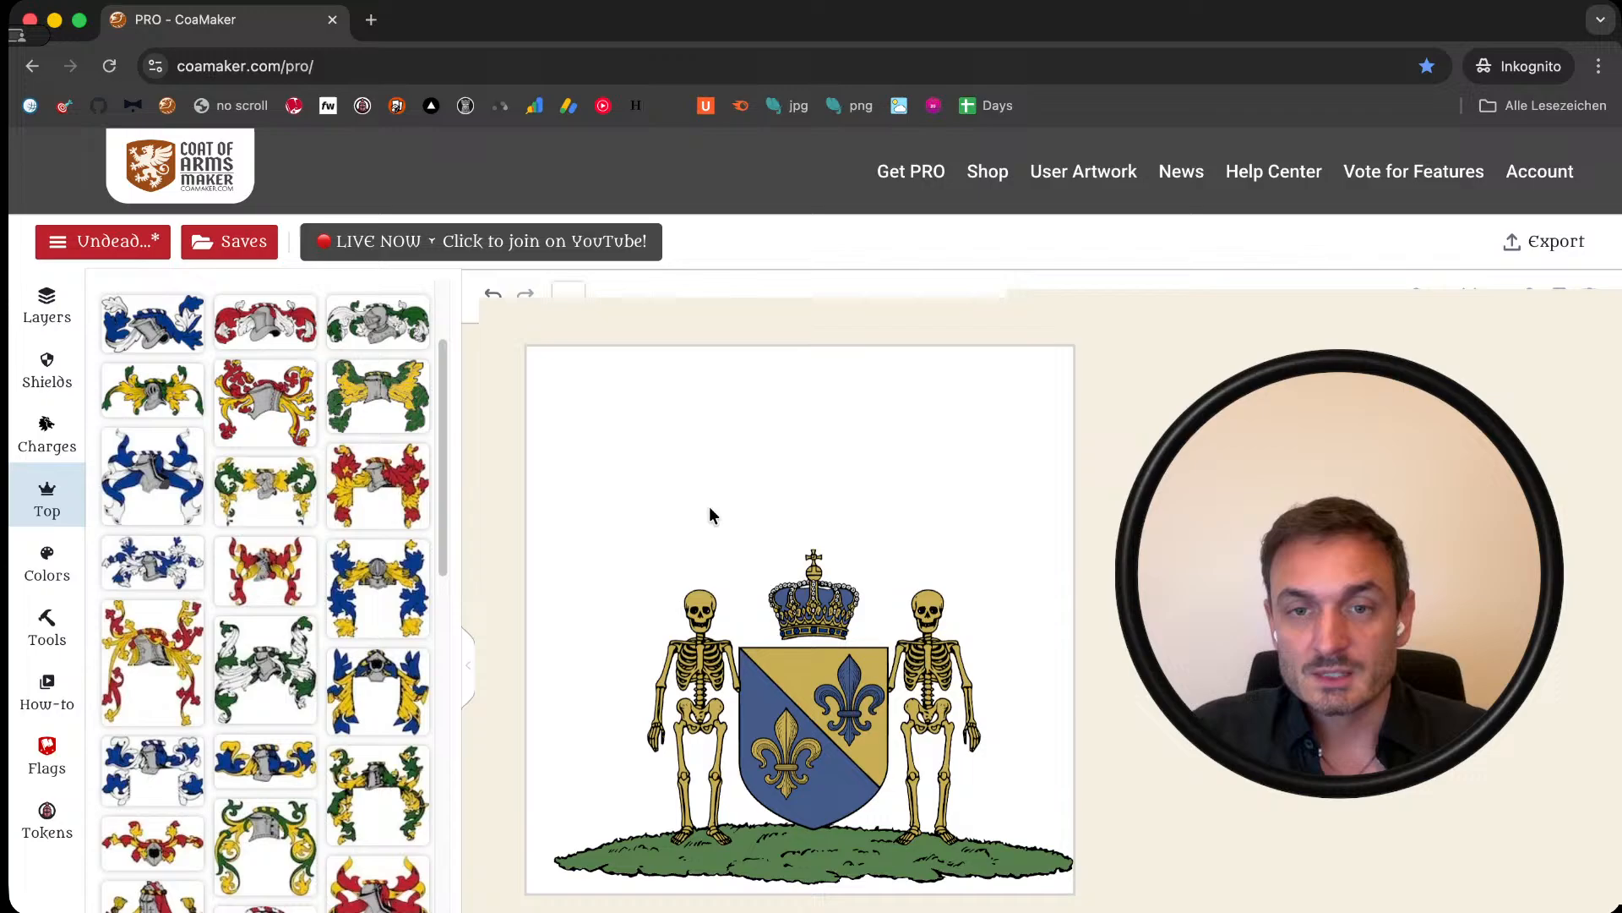
{"action": "left_click", "coordinate": [830, 880]}
{"action": "key", "text": "Delete"}
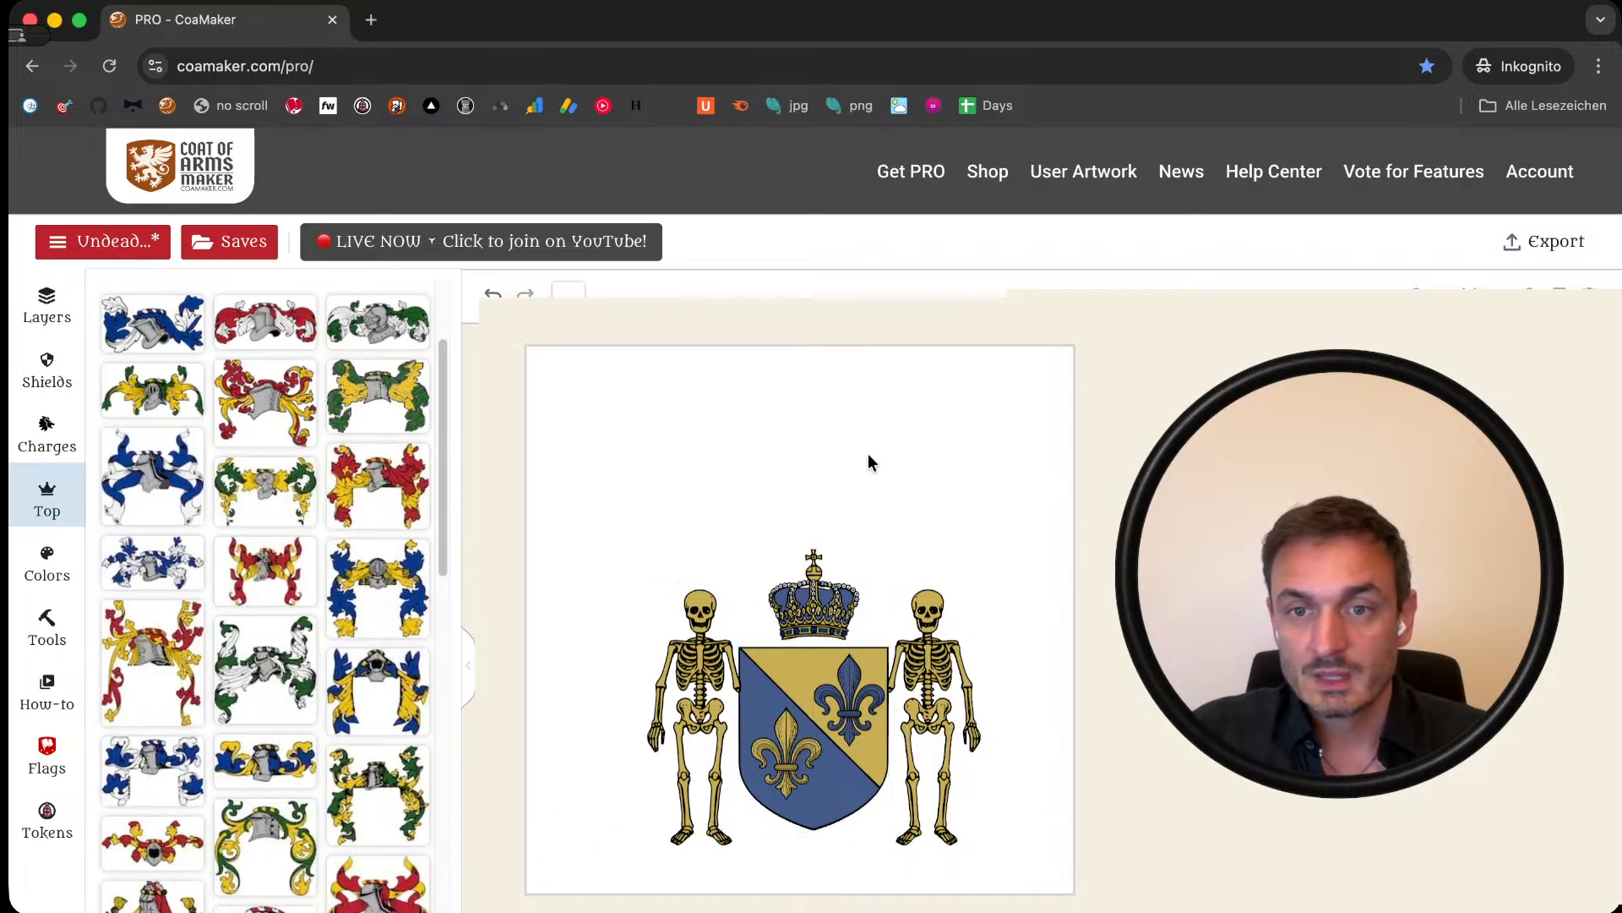
Step: Move the shield, its crown and both skeleton supporters together slightly up and to the left
{"action": "left_click_drag", "start_coordinate": [1001, 843], "coordinate": [478, 533]}
{"action": "left_click_drag", "start_coordinate": [804, 726], "coordinate": [789, 683]}
{"action": "left_click", "coordinate": [960, 469]}
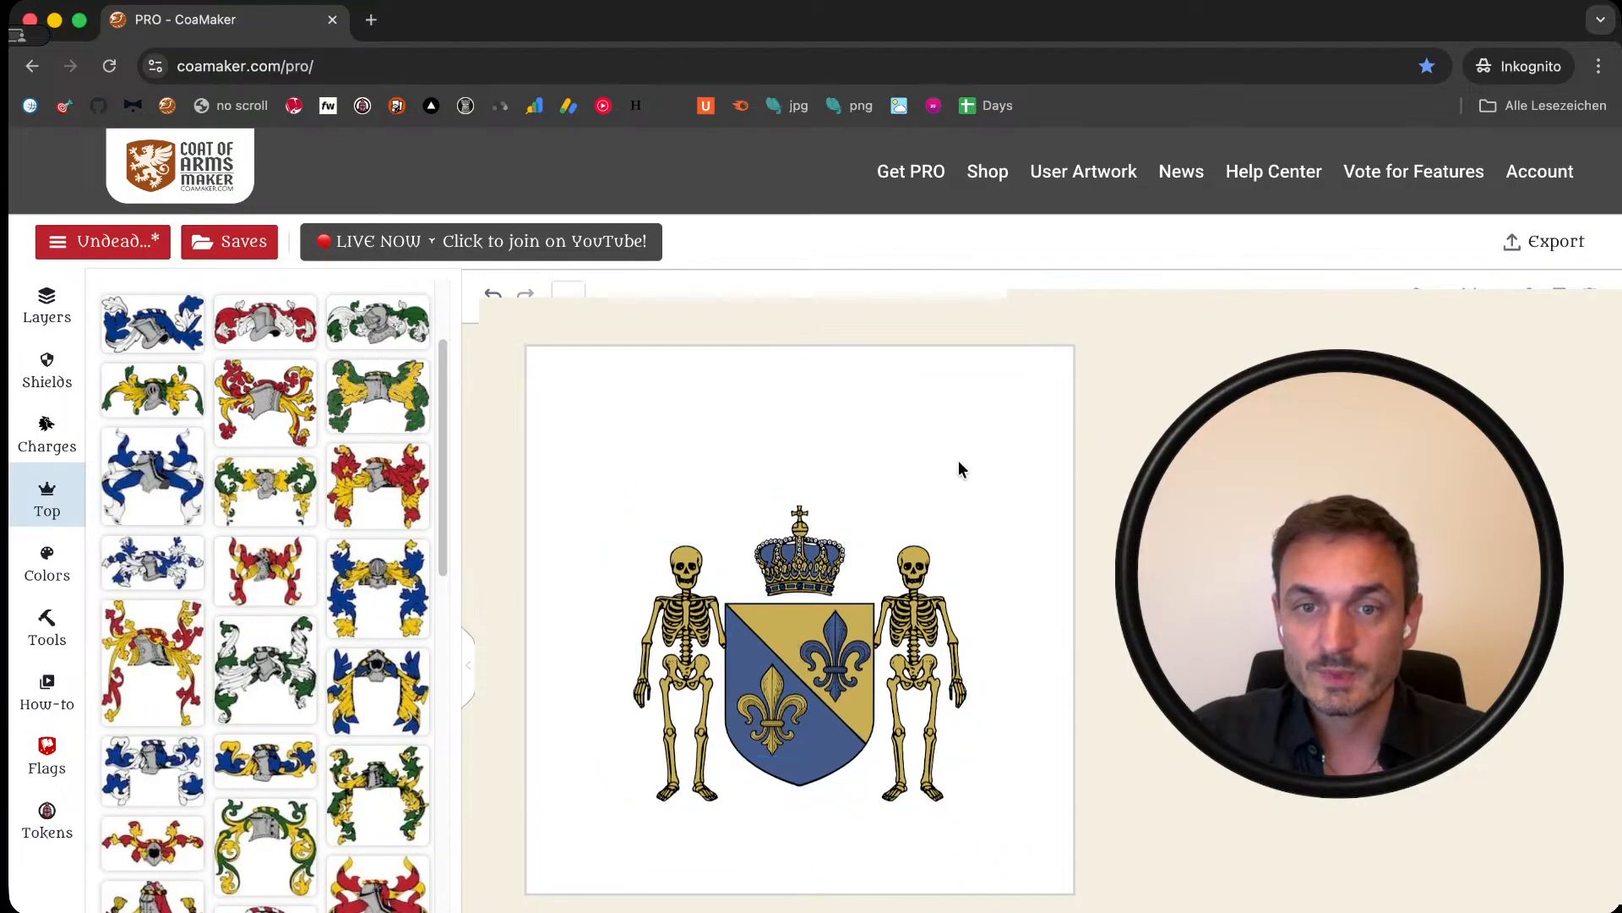
Step: Delete the crown above the shield and both skeleton supporters, keeping only the fleur-de-lis shield
{"action": "left_click", "coordinate": [802, 558]}
{"action": "key", "text": "Delete"}
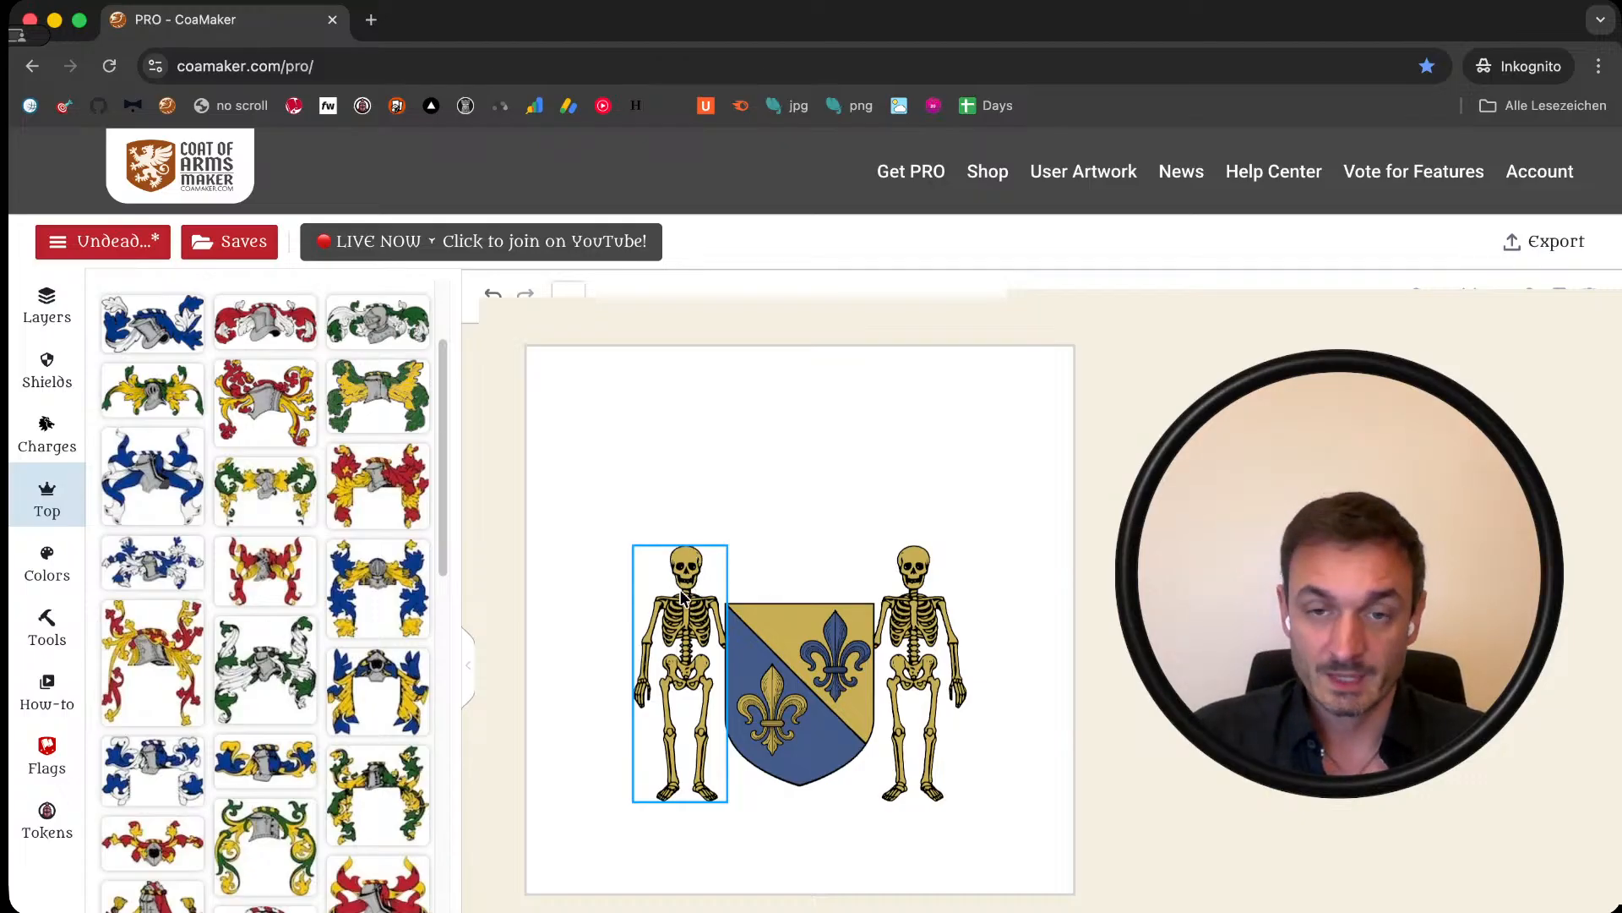
{"action": "left_click", "coordinate": [921, 634]}
{"action": "key", "text": "Delete"}
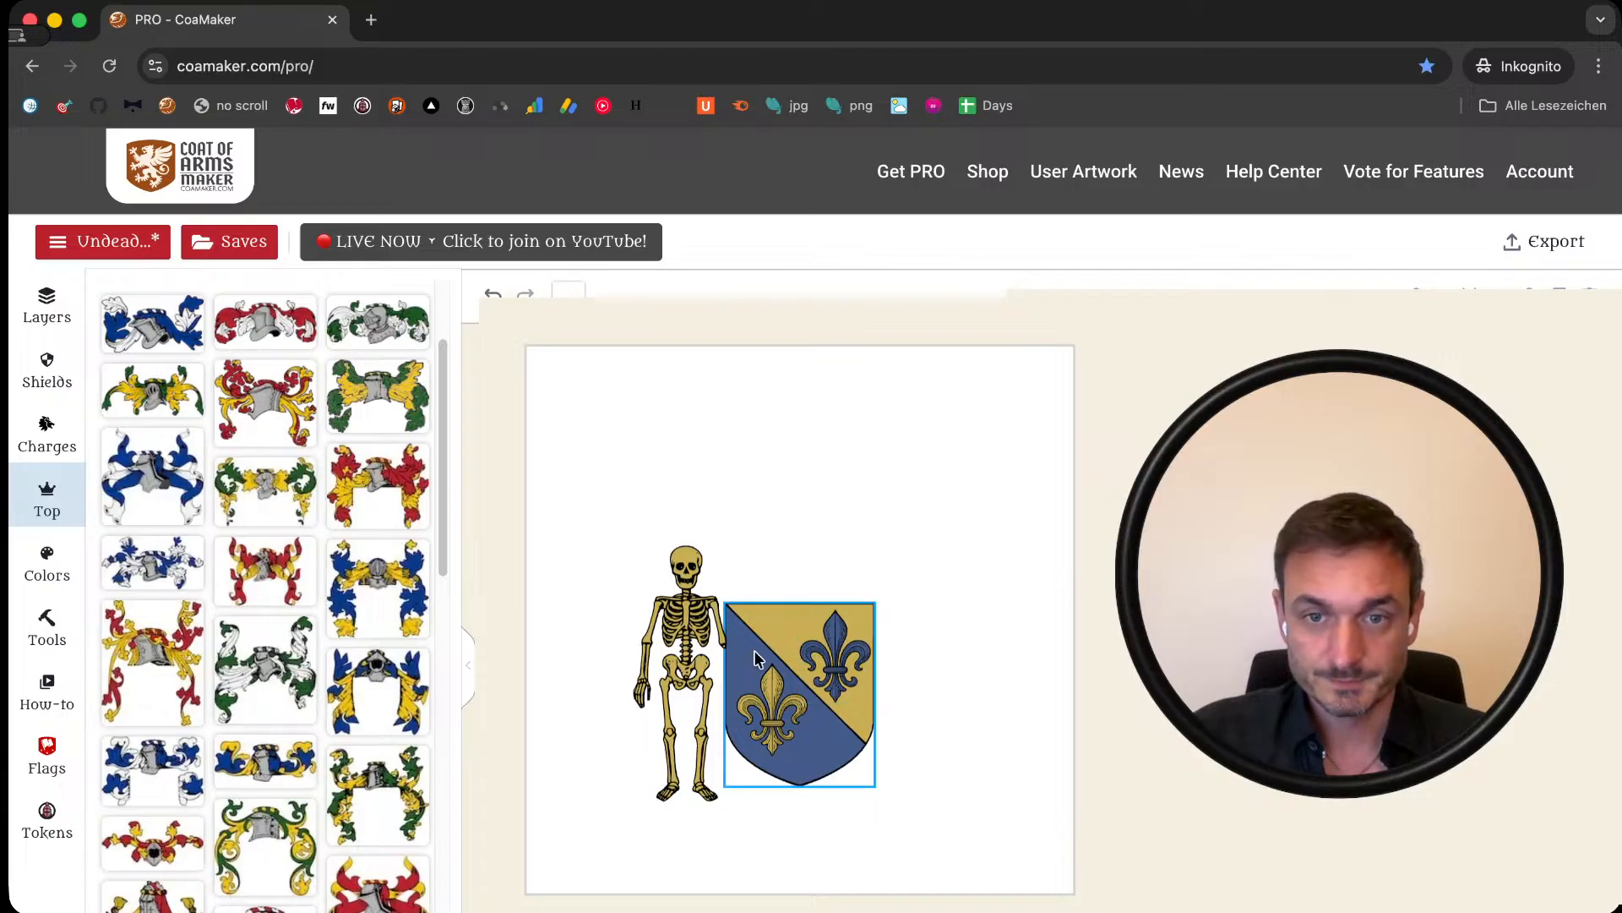
{"action": "left_click", "coordinate": [698, 669]}
{"action": "key", "text": "Delete"}
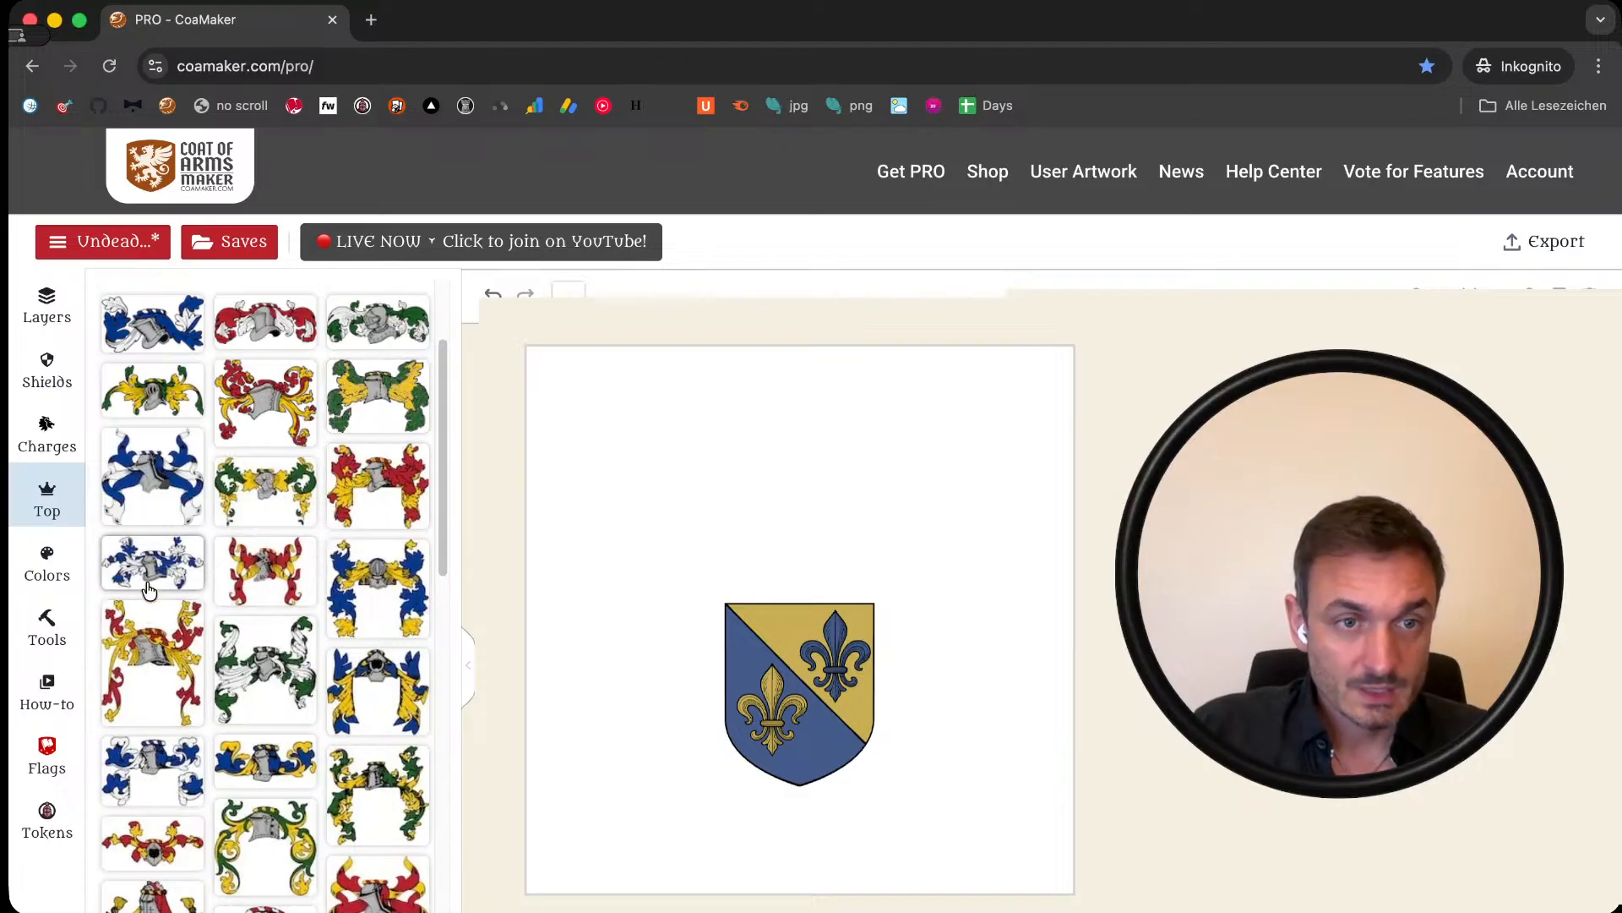
Step: Add the helmet with gold-and-red leafy mantling, enlarge it, and fit the helmet onto the shield's upper edge
{"action": "left_click", "coordinate": [152, 664]}
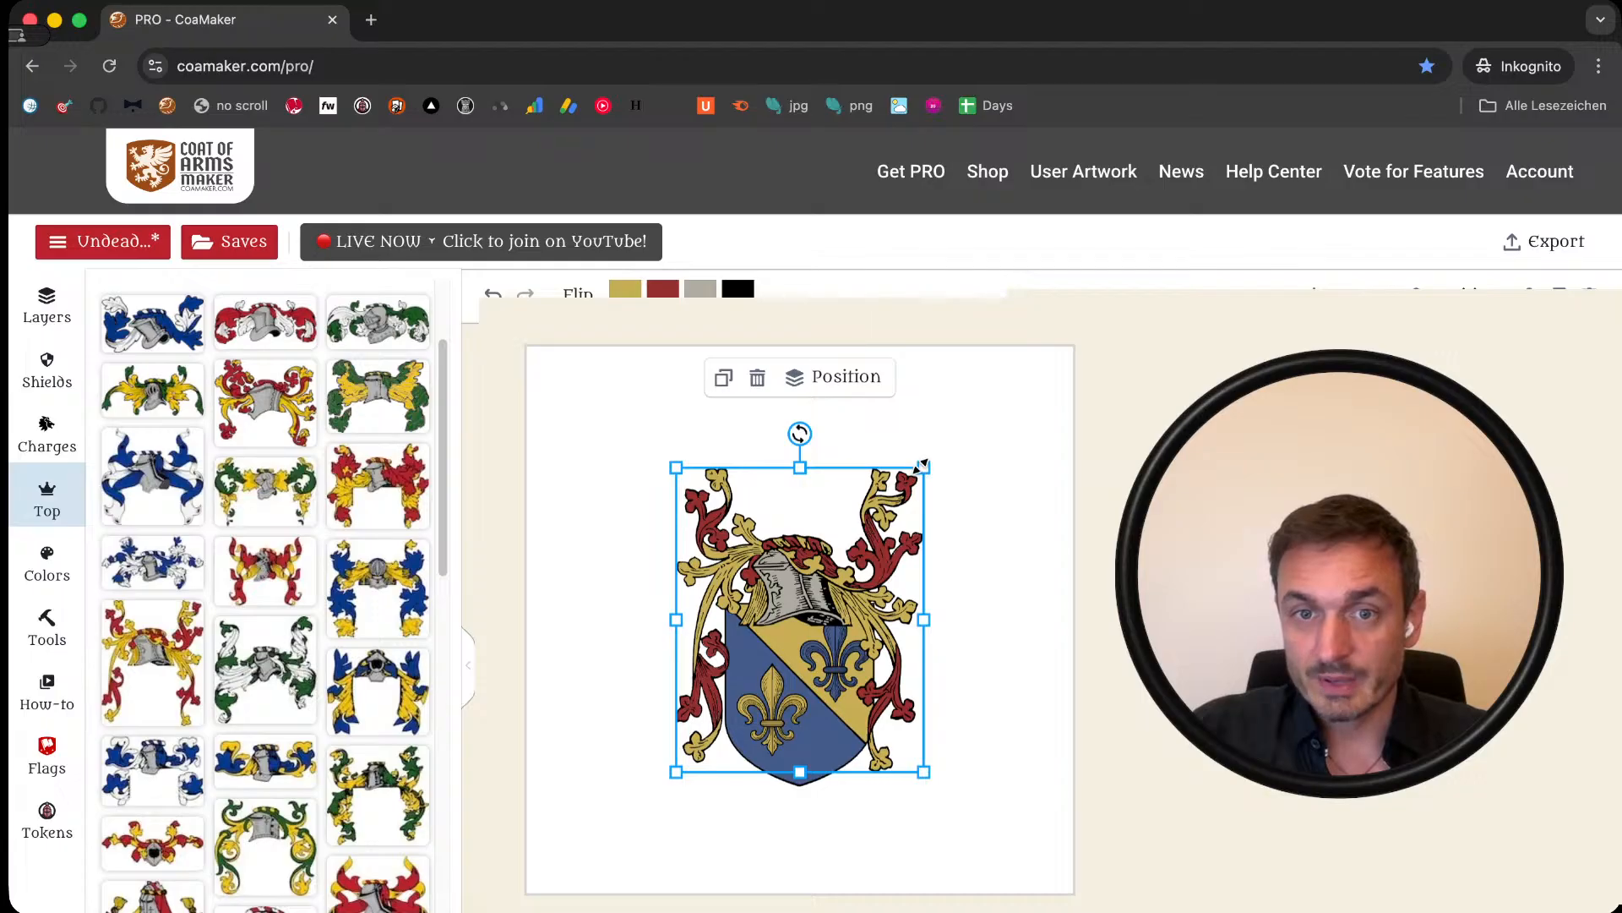
{"action": "left_click_drag", "start_coordinate": [921, 466], "coordinate": [995, 402]}
{"action": "left_click_drag", "start_coordinate": [856, 496], "coordinate": [840, 508]}
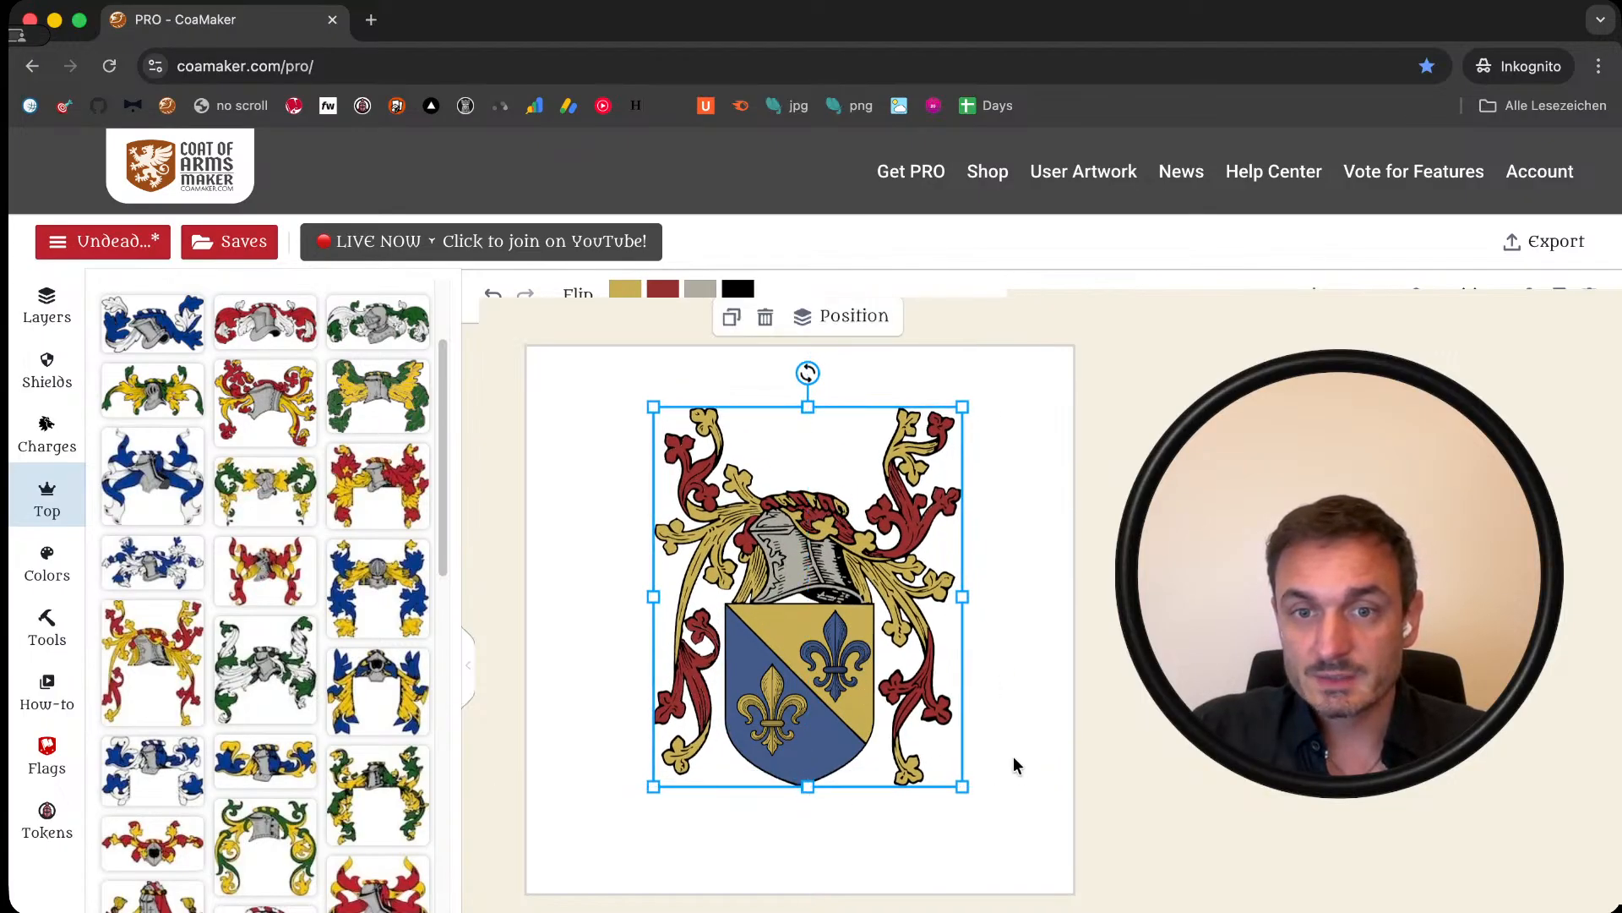
Step: Move the shield, fleurs-de-lis and helmet mantling together slightly lower on the page
{"action": "left_click", "coordinate": [1014, 837]}
{"action": "left_click_drag", "start_coordinate": [1014, 836], "coordinate": [572, 366]}
{"action": "left_click_drag", "start_coordinate": [877, 600], "coordinate": [869, 622]}
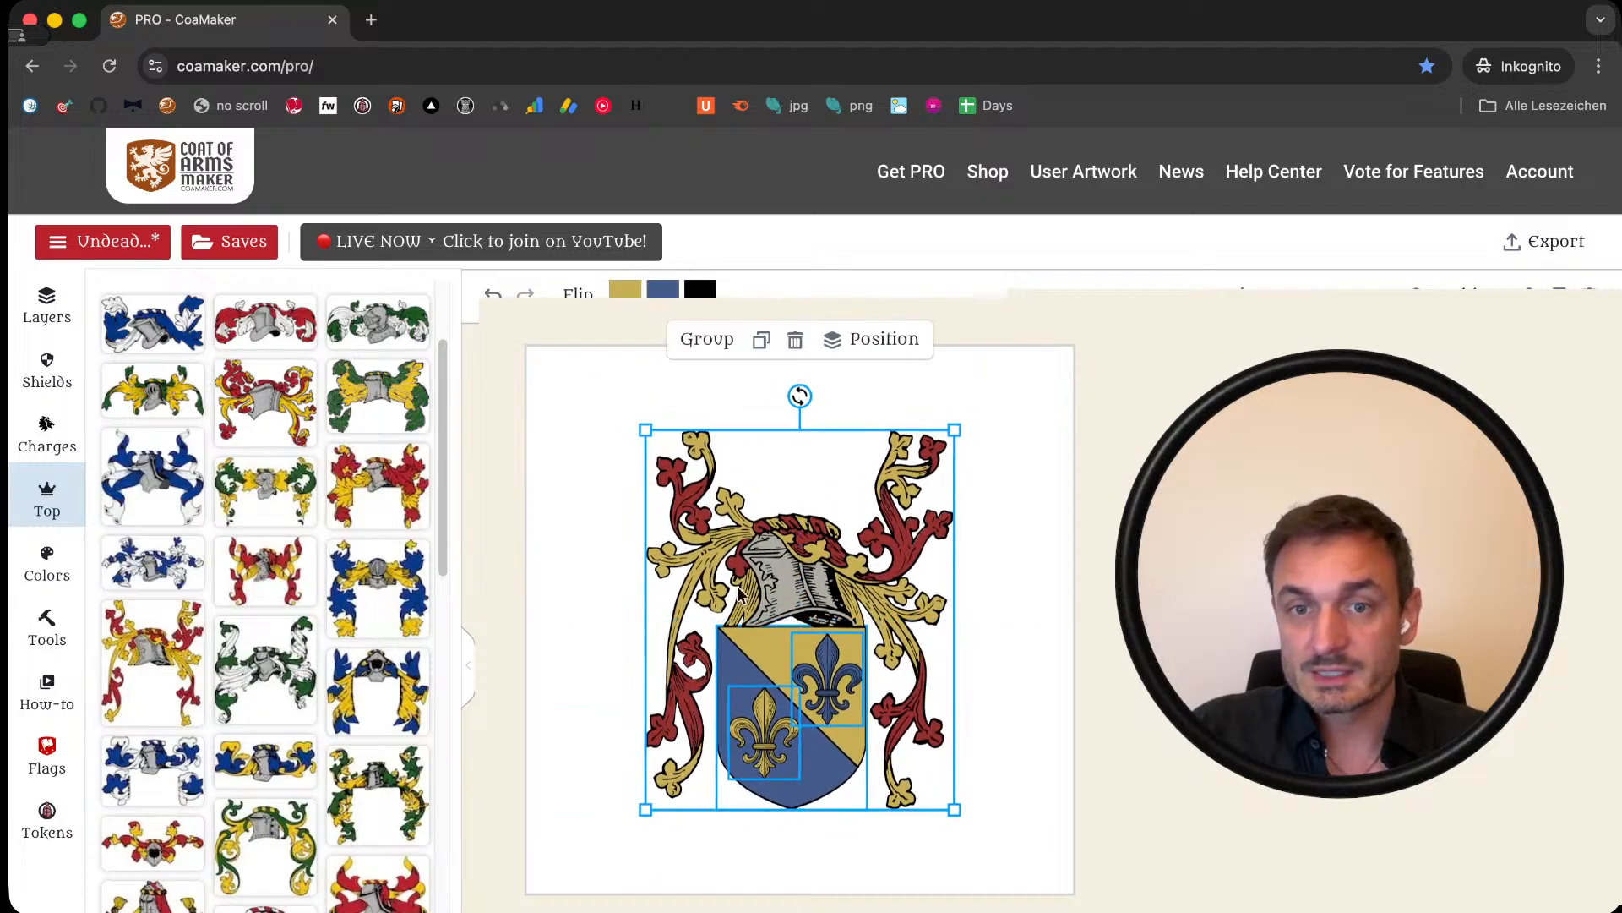
{"action": "left_click", "coordinate": [552, 579]}
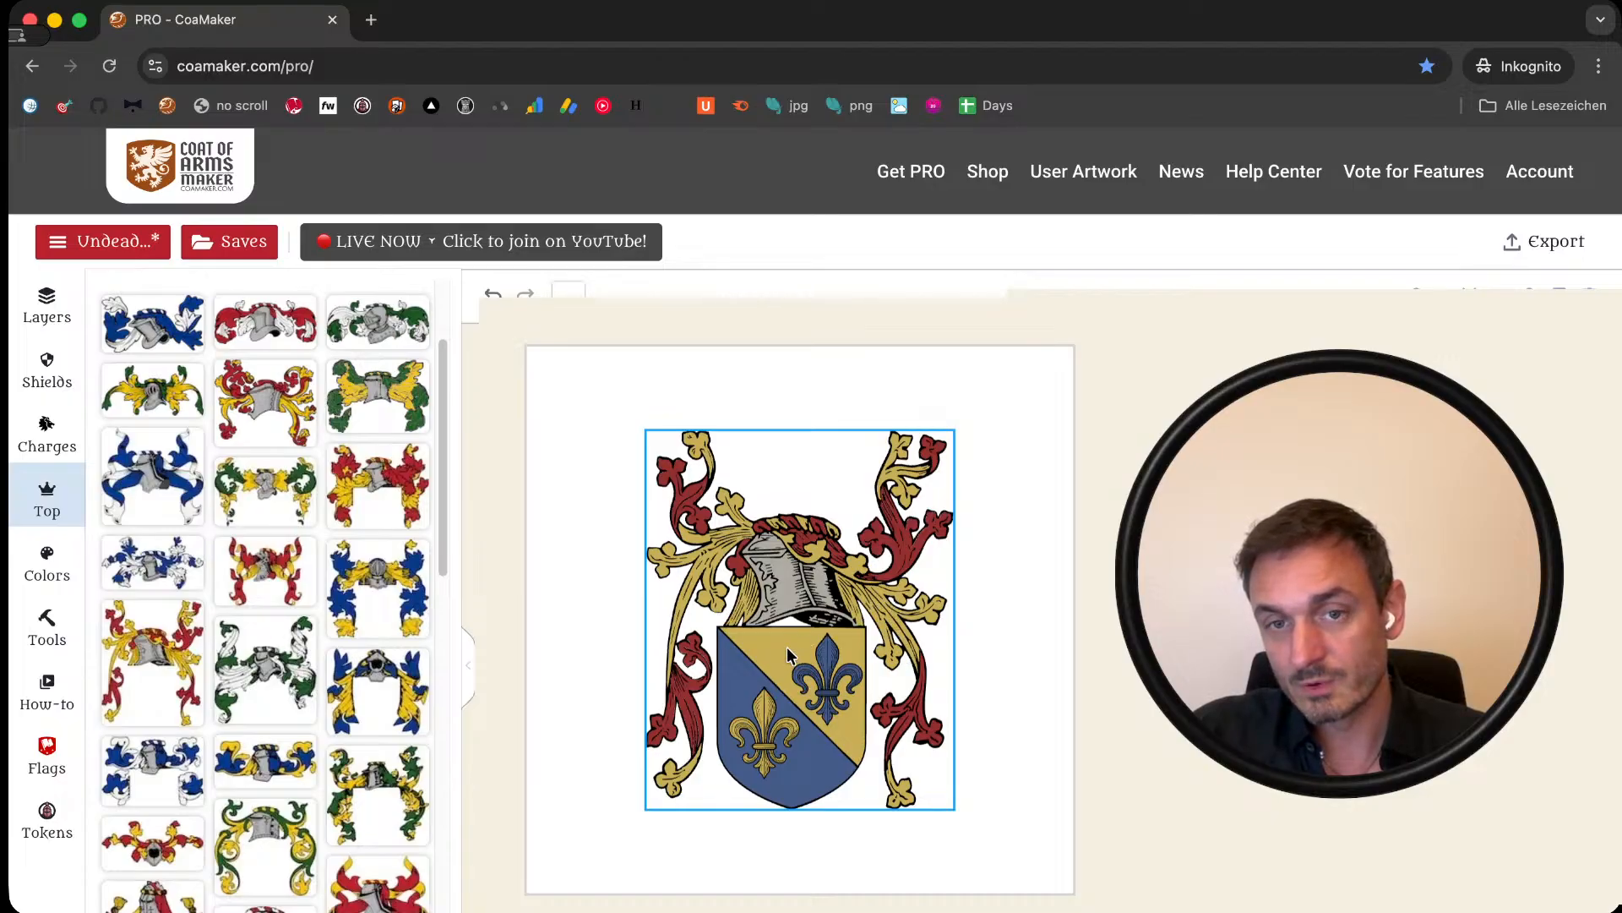
Step: Recolour the mantling's red parts to the shield's blue and shift the whole arrangement a little further down, centred on the page
{"action": "left_click", "coordinate": [816, 539]}
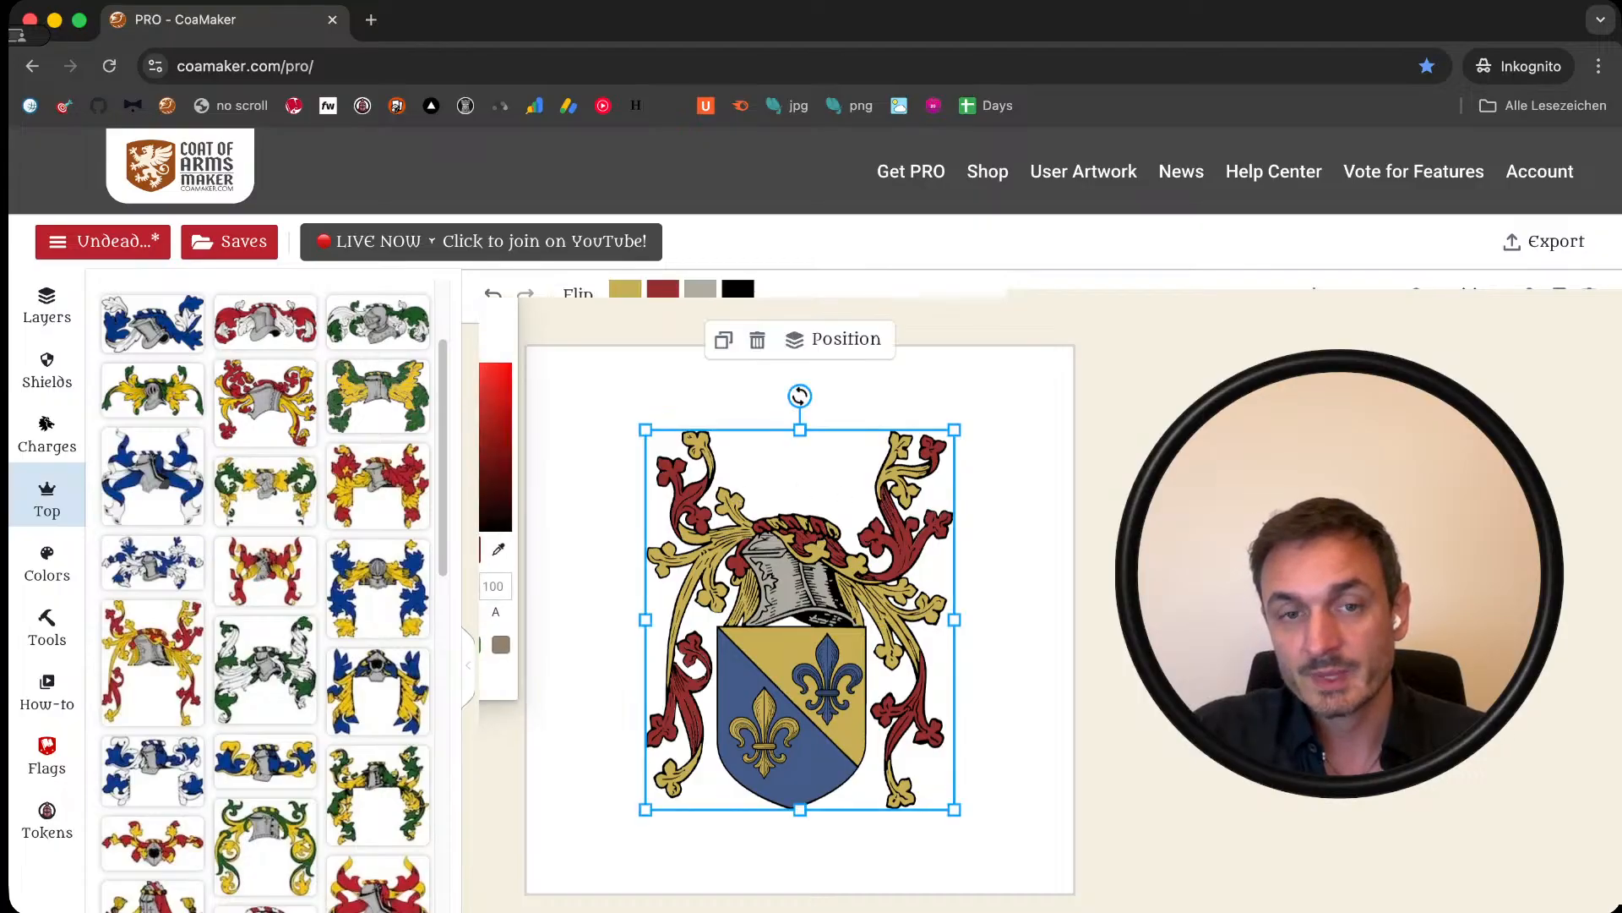
{"action": "left_click", "coordinate": [571, 606]}
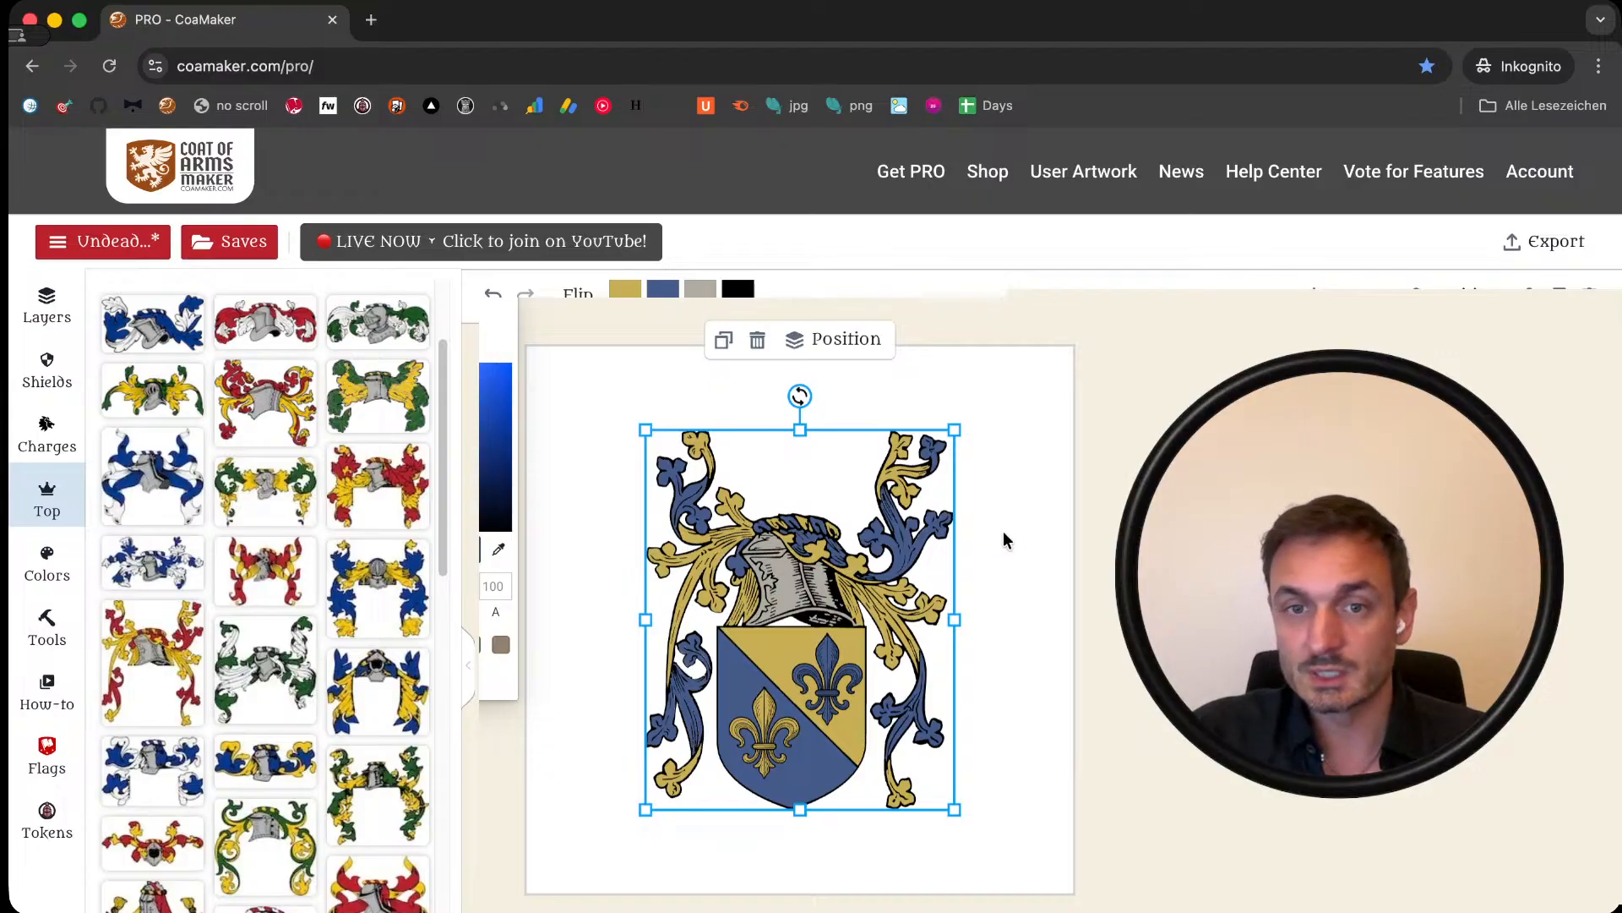
{"action": "left_click_drag", "start_coordinate": [1036, 853], "coordinate": [564, 397]}
{"action": "left_click_drag", "start_coordinate": [828, 583], "coordinate": [829, 603]}
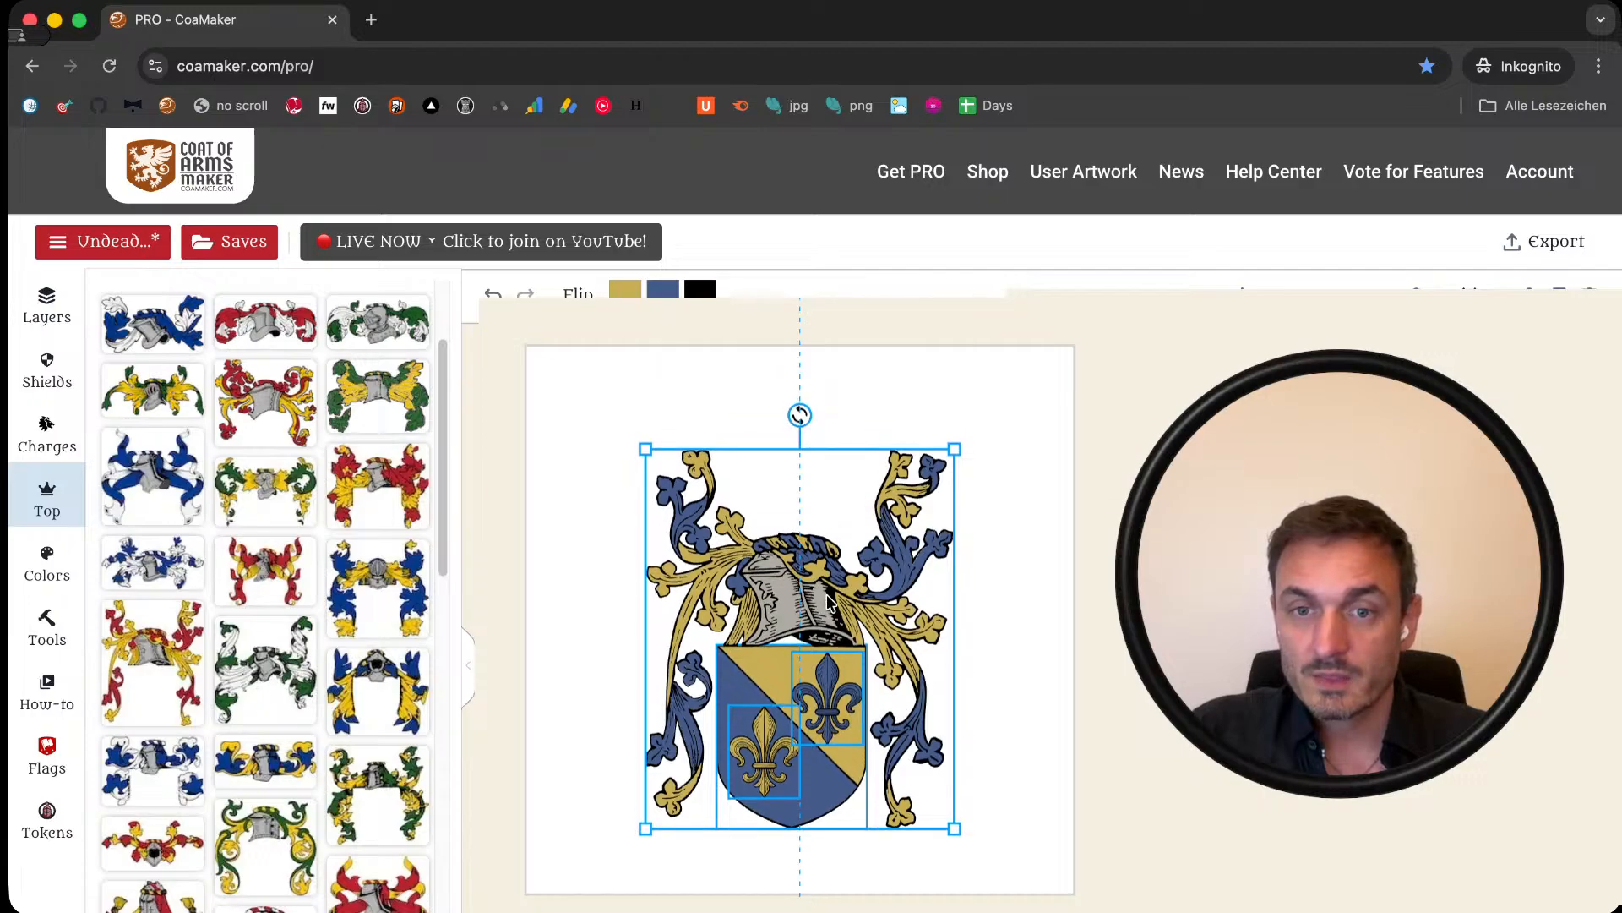
{"action": "left_click", "coordinate": [1031, 615]}
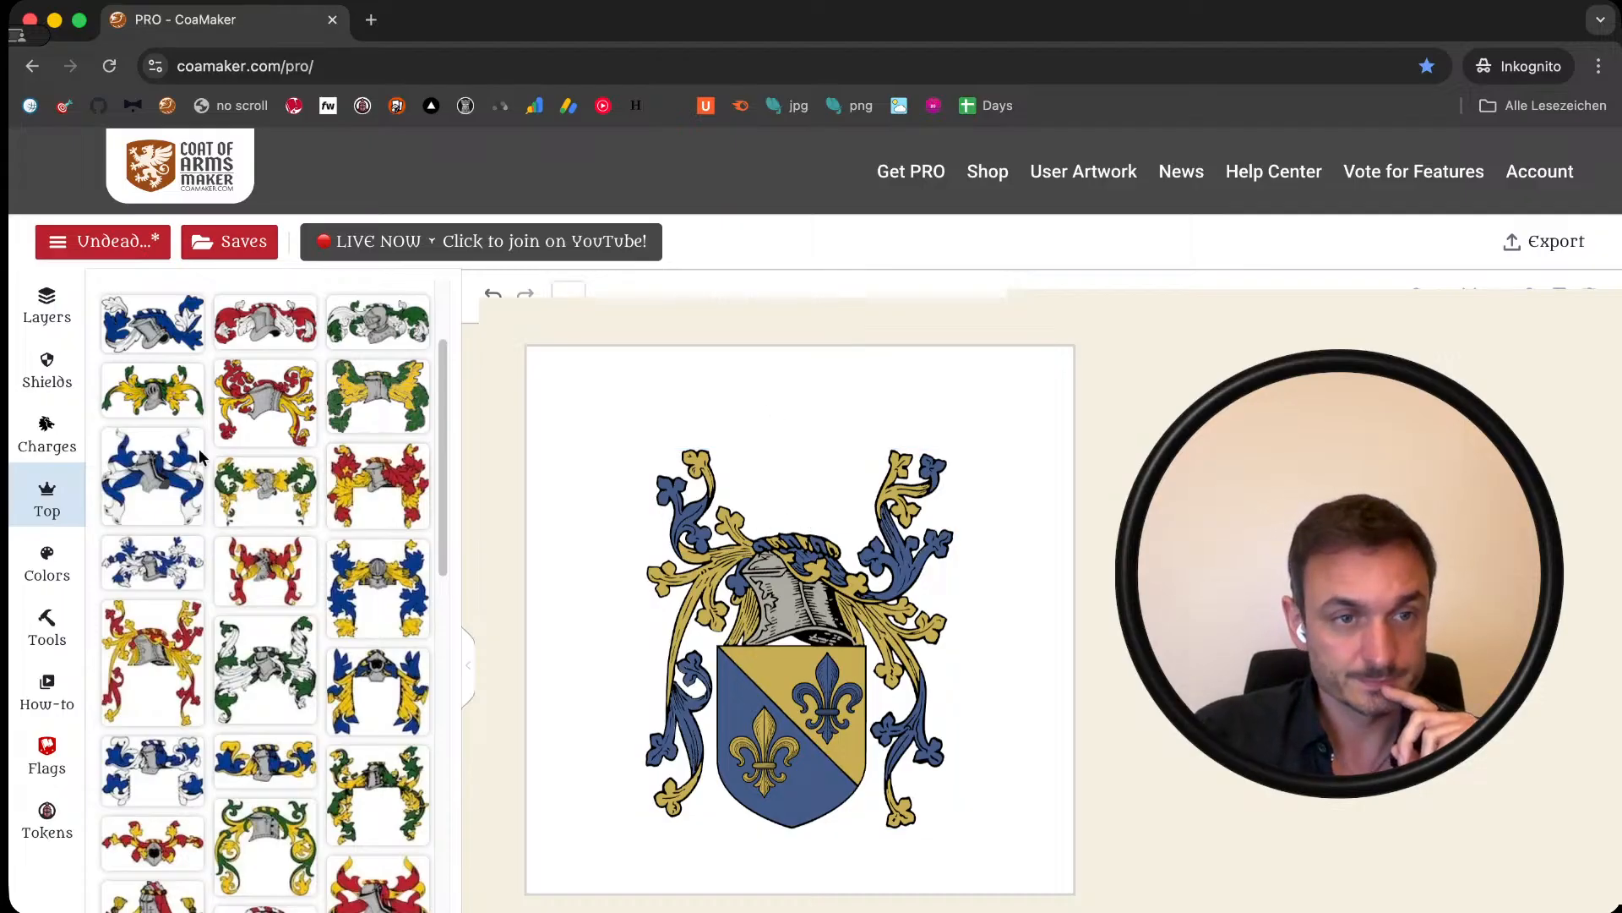
Step: Add a small brown bear's head as the crest on top of the helmet, layered behind the mantling
{"action": "left_click", "coordinate": [62, 438]}
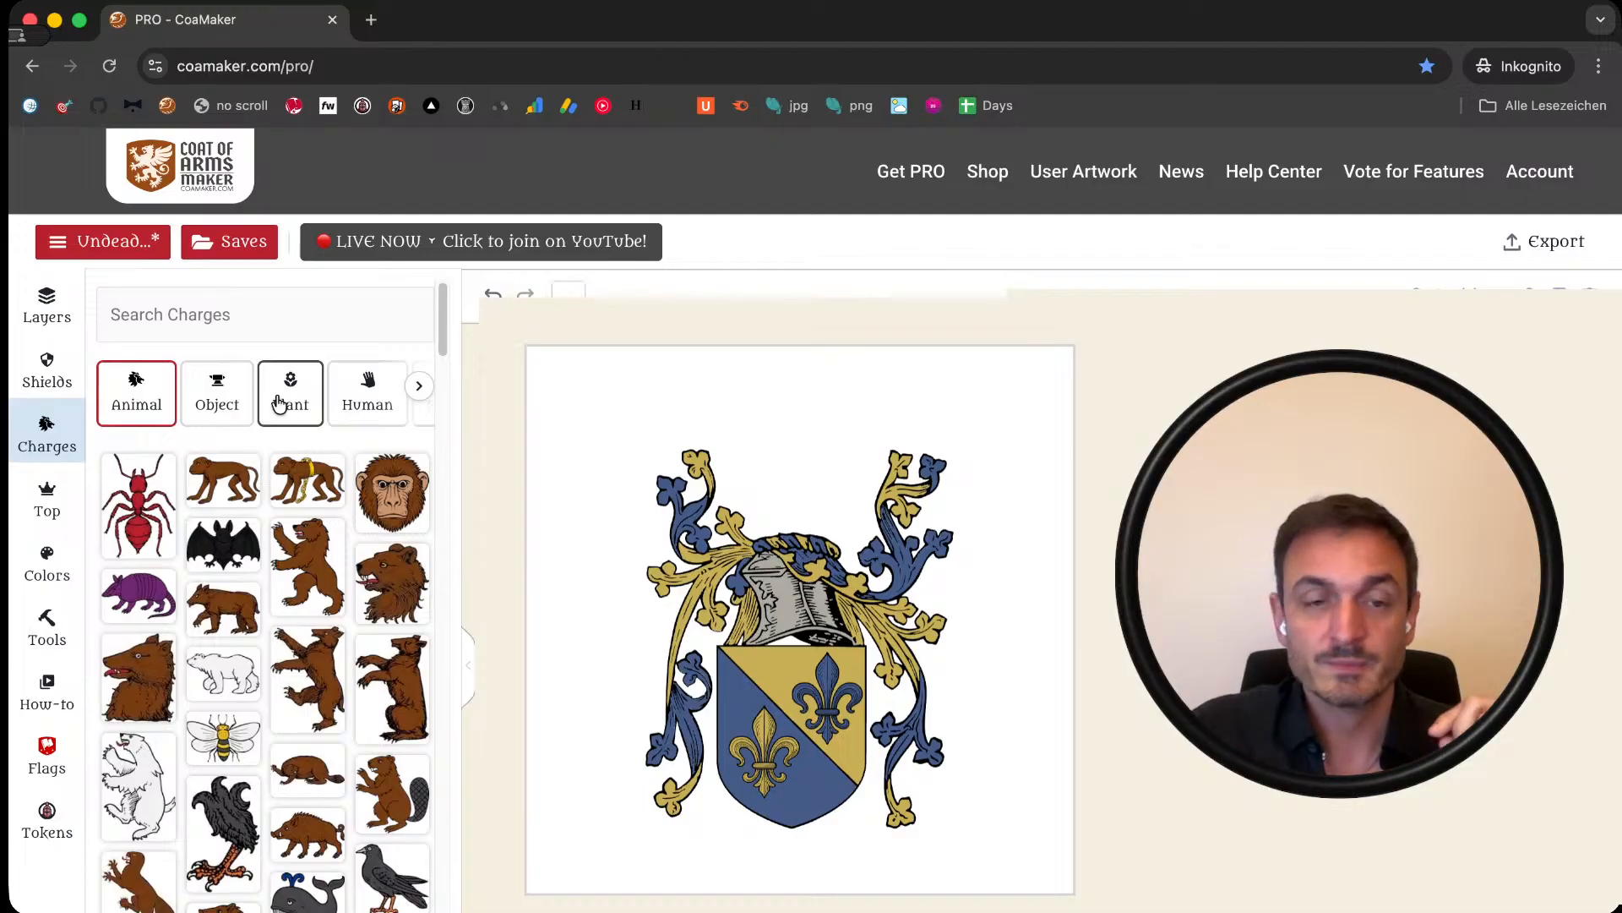
{"action": "left_click", "coordinate": [170, 668]}
{"action": "left_click_drag", "start_coordinate": [679, 762], "coordinate": [835, 596]}
{"action": "left_click_drag", "start_coordinate": [905, 550], "coordinate": [823, 529]}
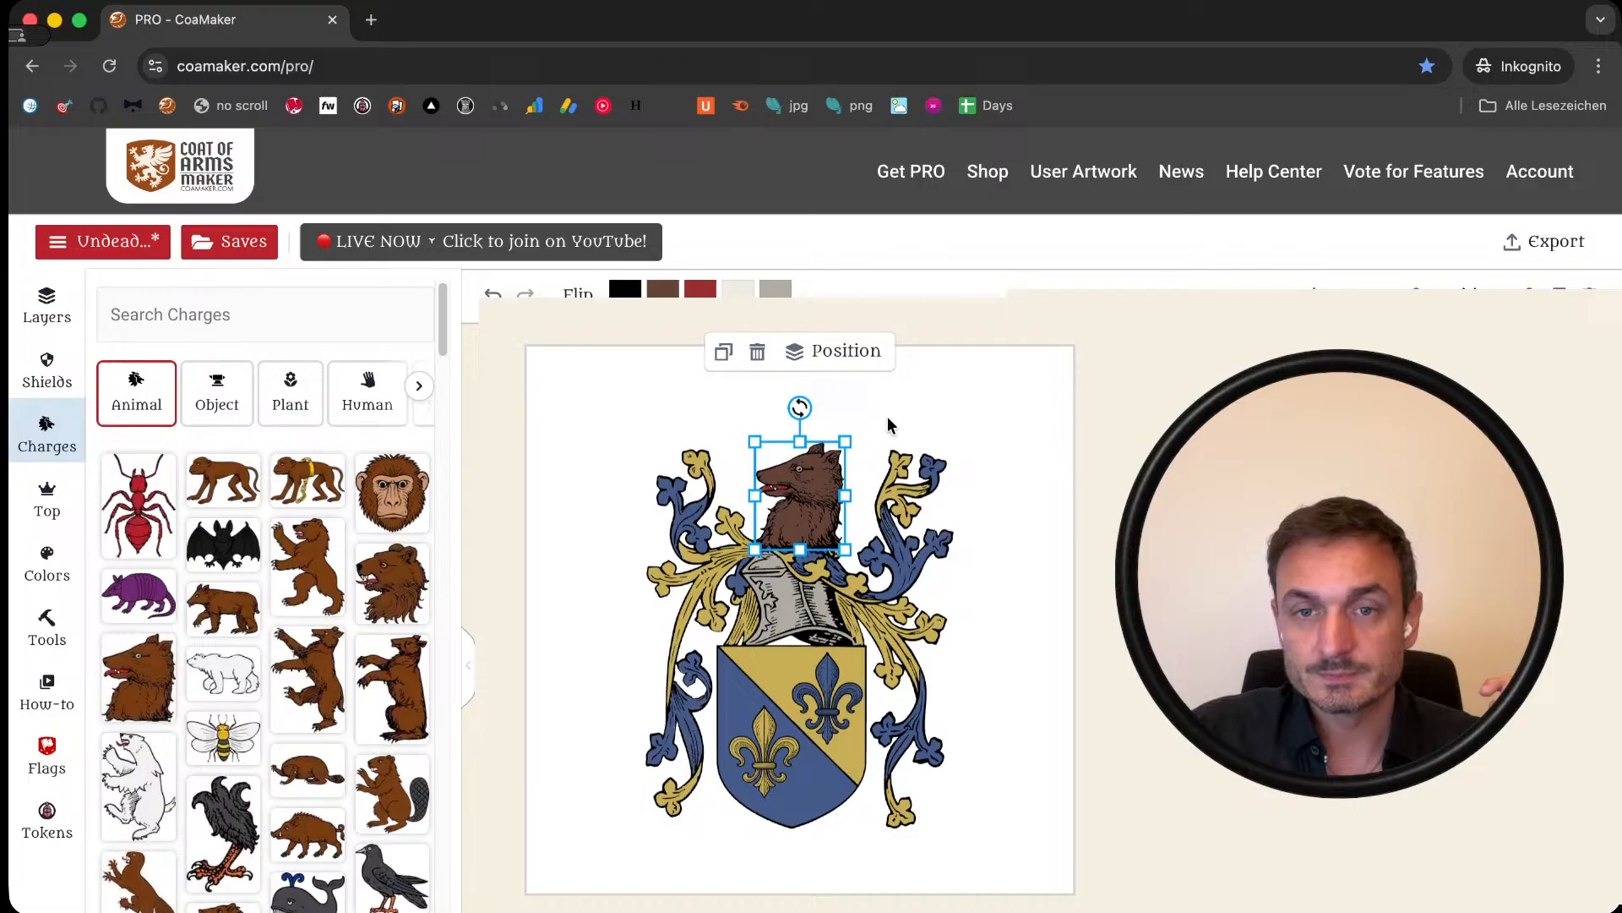
{"action": "left_click", "coordinate": [844, 351]}
{"action": "left_click", "coordinate": [900, 472]}
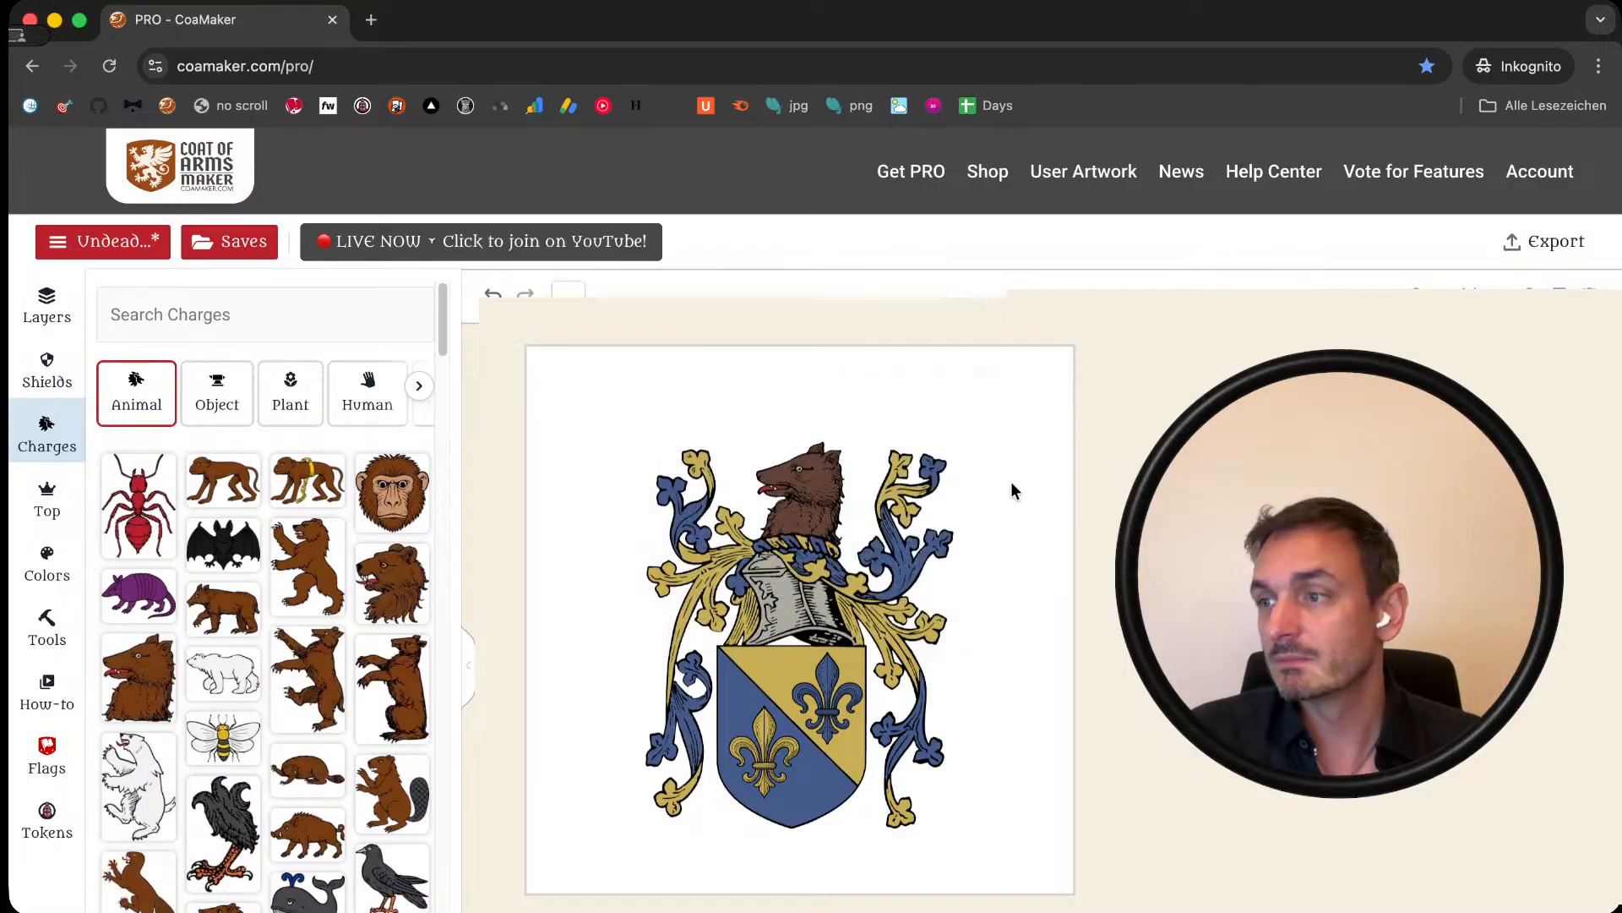
{"action": "left_click", "coordinate": [827, 449]}
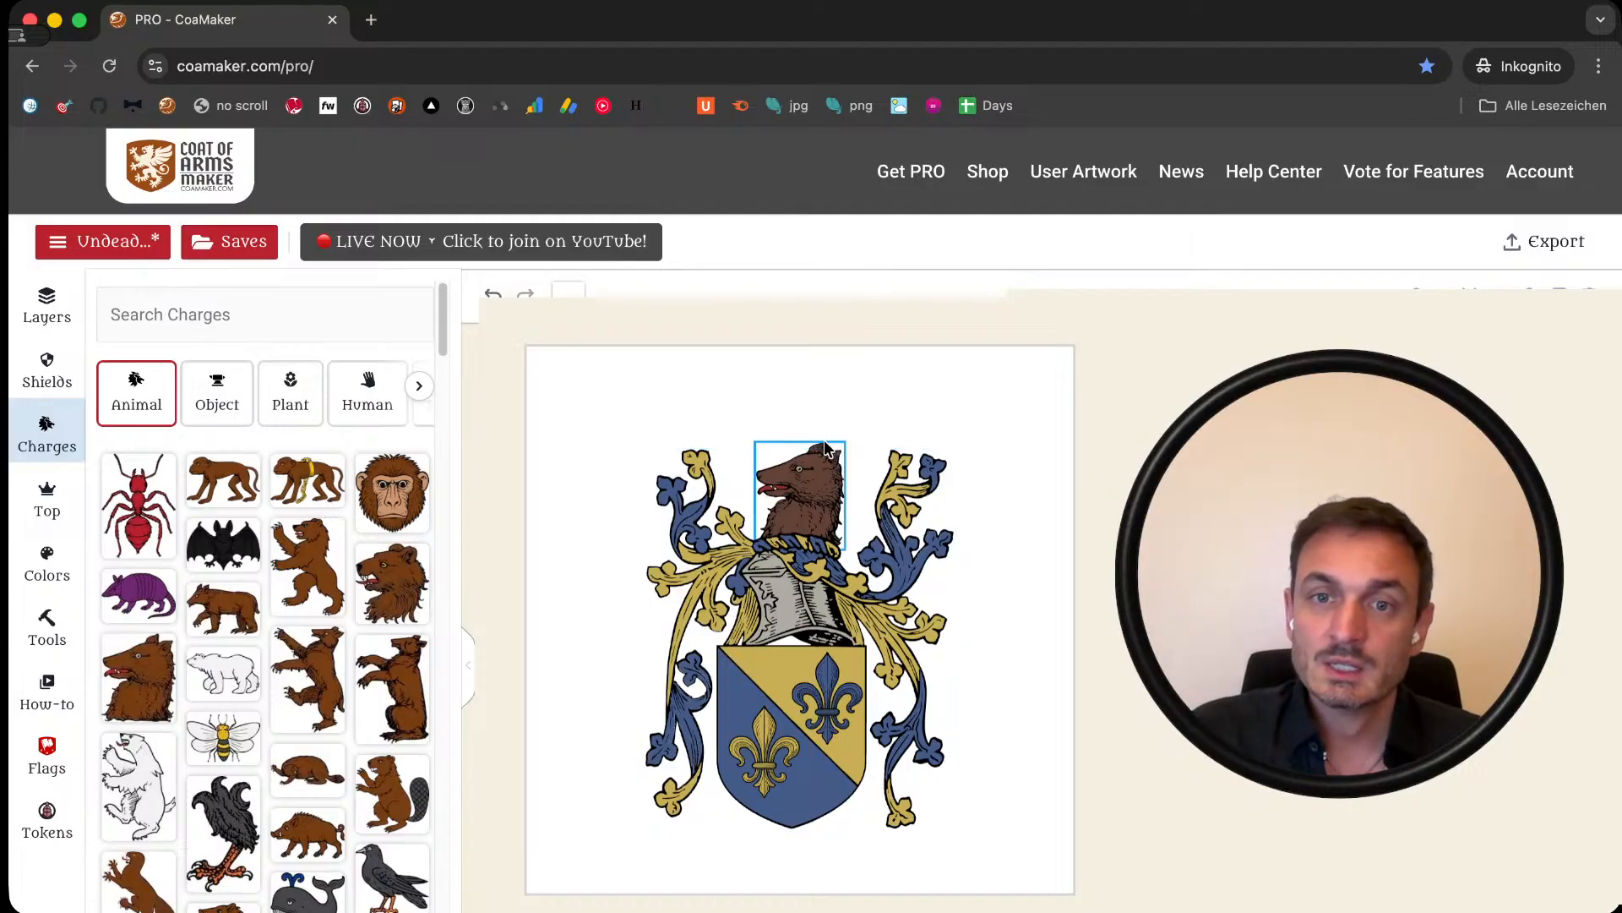
{"action": "left_click", "coordinate": [827, 450]}
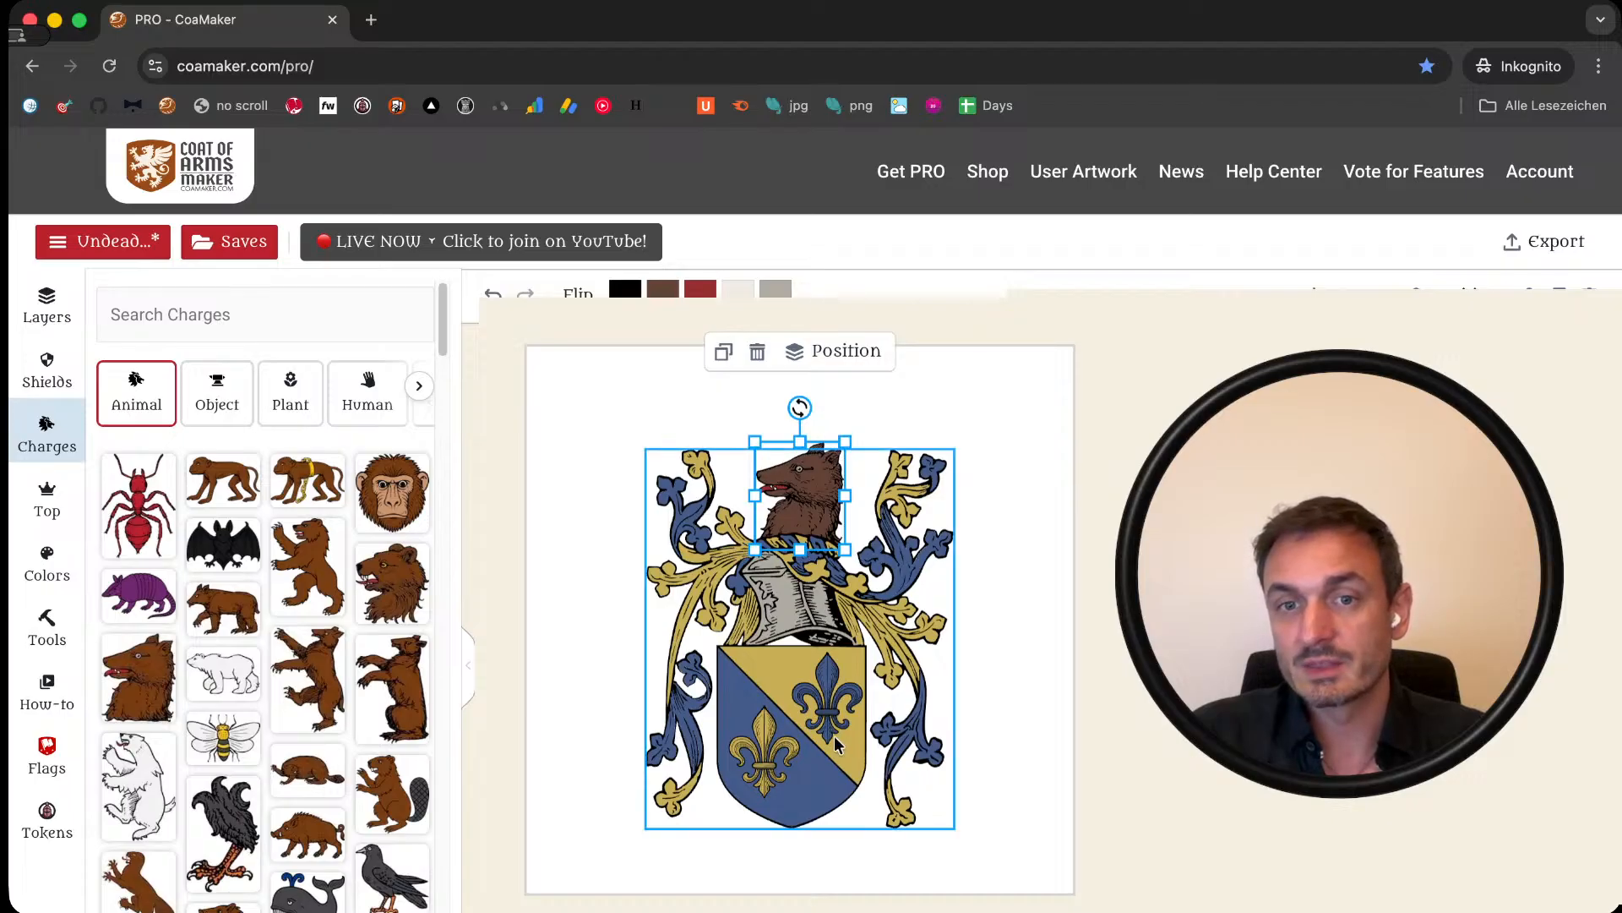
Step: Replace the bear's head crest with a small gold fleur-de-lis with a blue band, centred above the helmet
{"action": "key", "text": "Delete"}
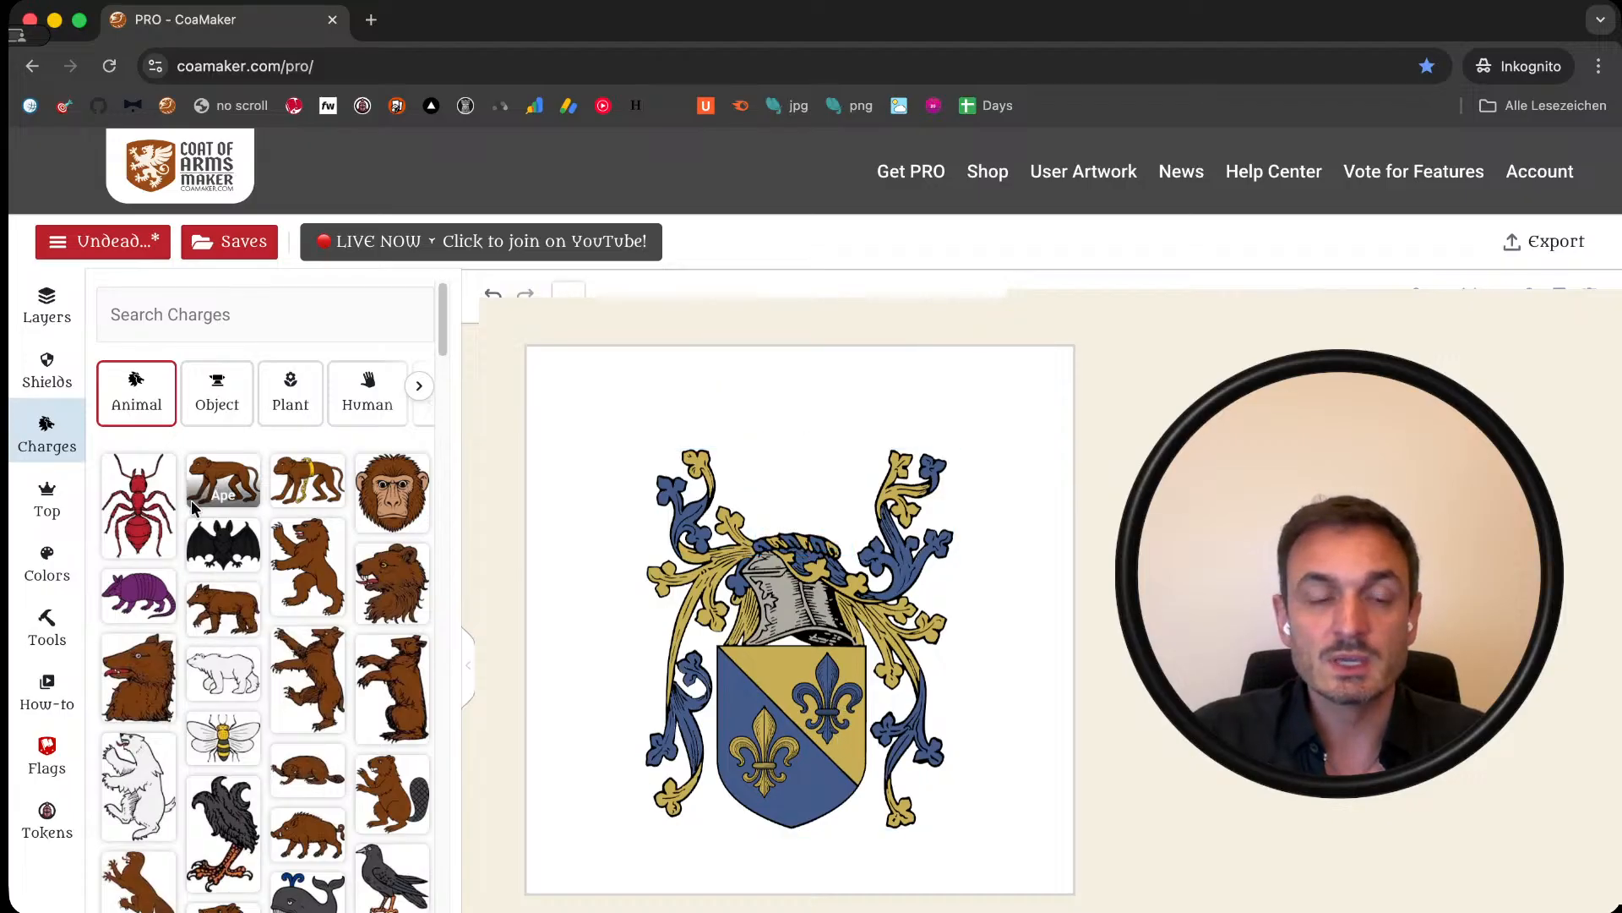
{"action": "left_click", "coordinate": [285, 387]}
{"action": "scroll", "coordinate": [267, 660], "scroll_direction": "down", "scroll_amount": 5}
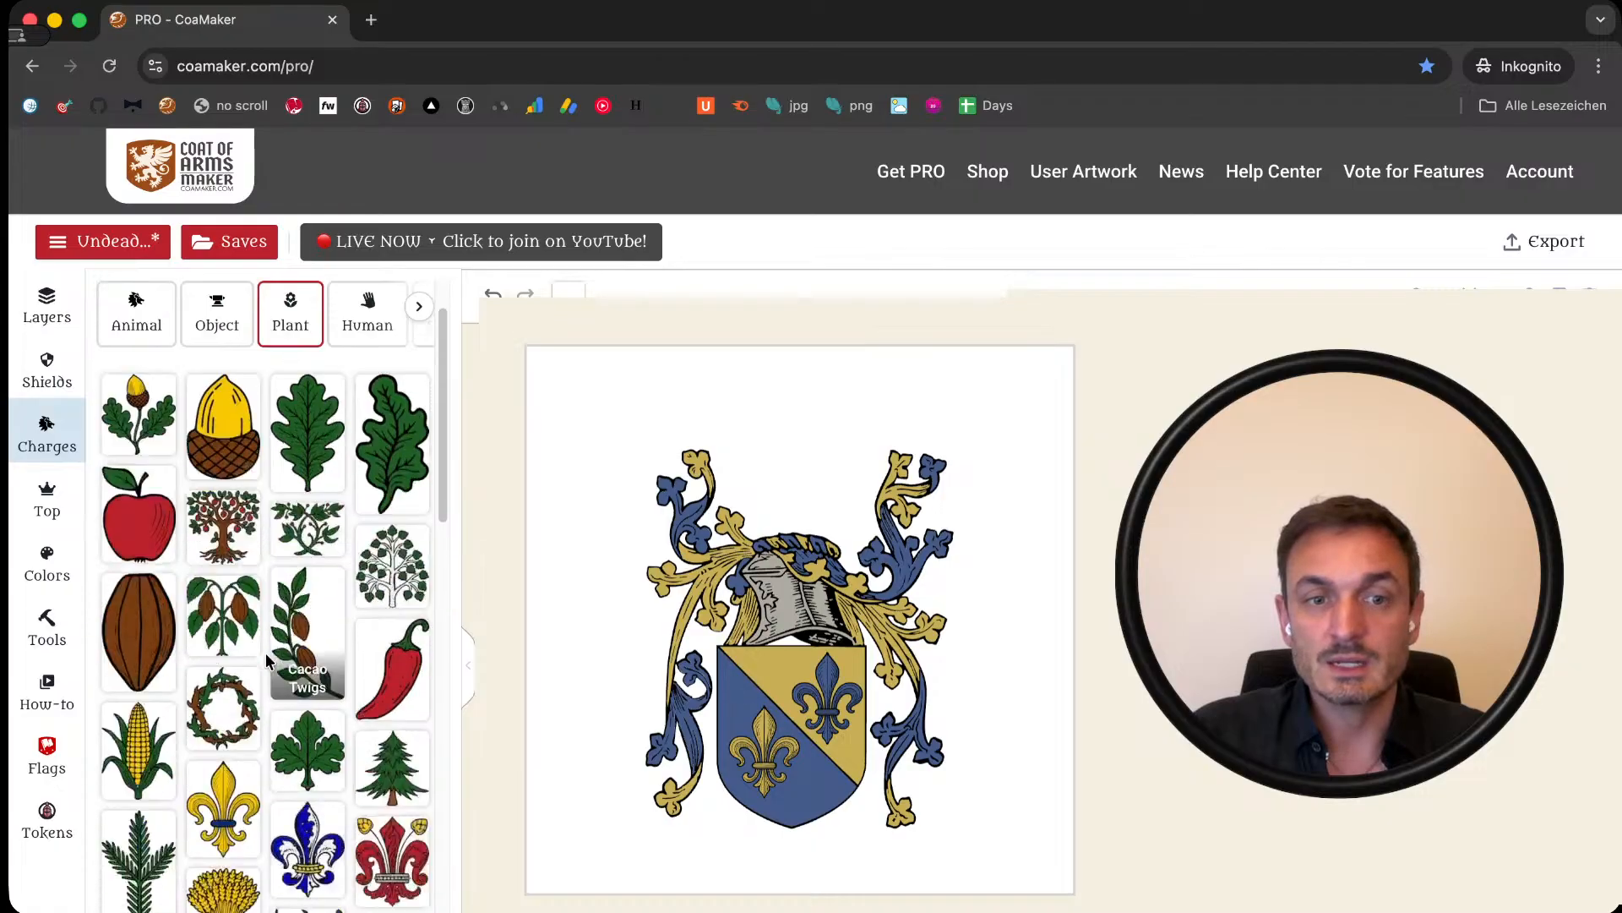
{"action": "scroll", "coordinate": [267, 660], "scroll_direction": "down", "scroll_amount": 10}
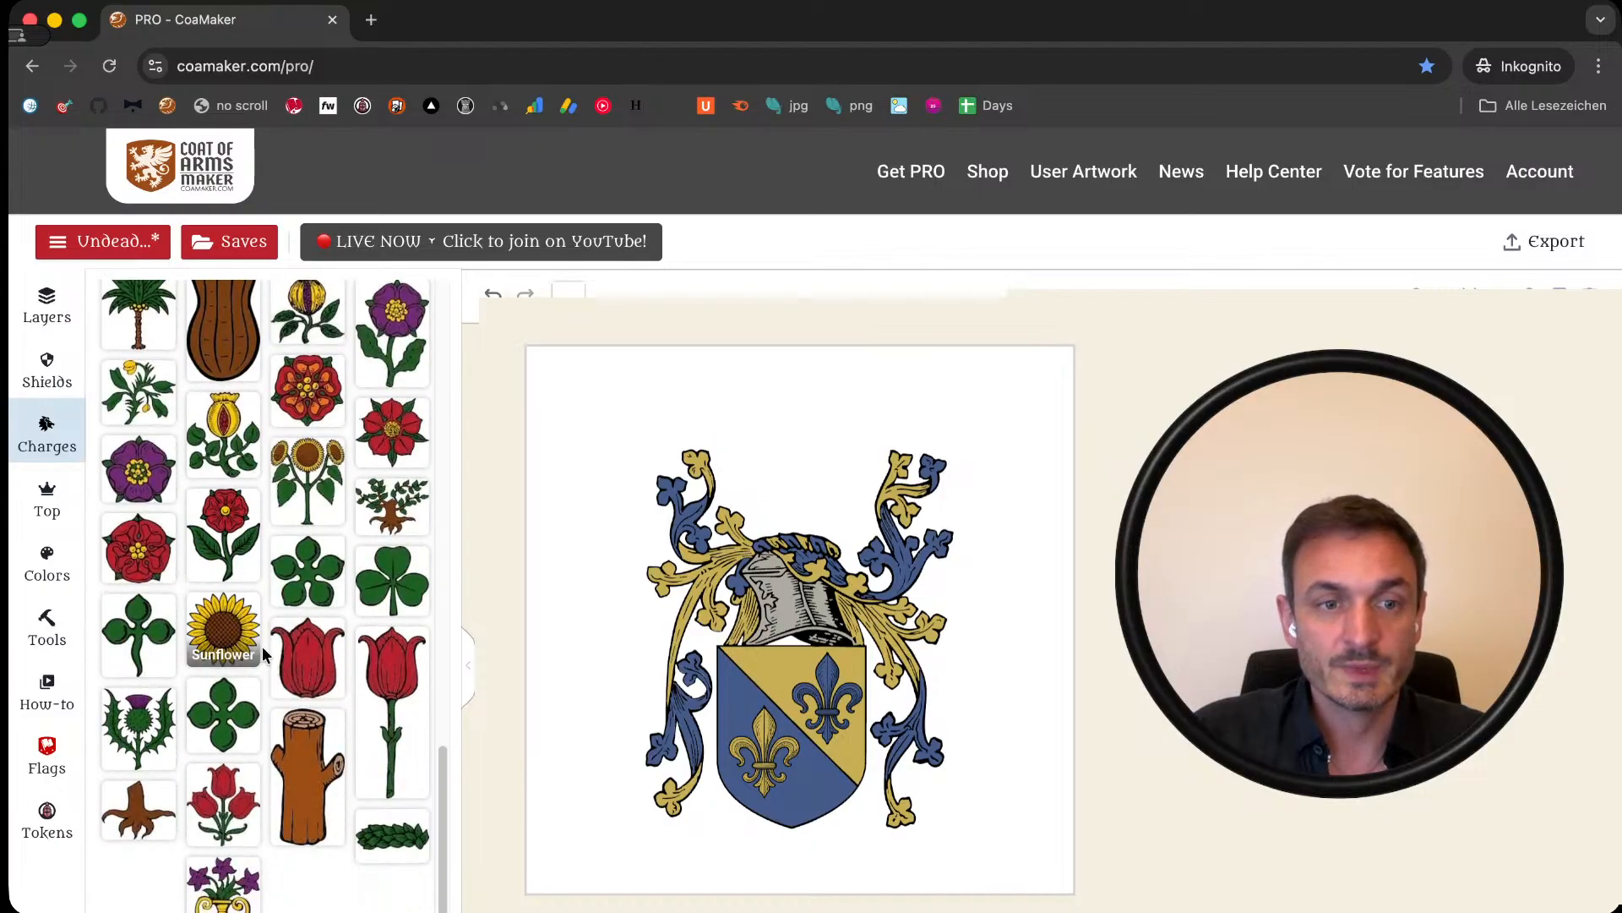
{"action": "scroll", "coordinate": [262, 646], "scroll_direction": "up", "scroll_amount": 15}
{"action": "scroll", "coordinate": [261, 631], "scroll_direction": "down", "scroll_amount": 3}
{"action": "left_click", "coordinate": [234, 603]}
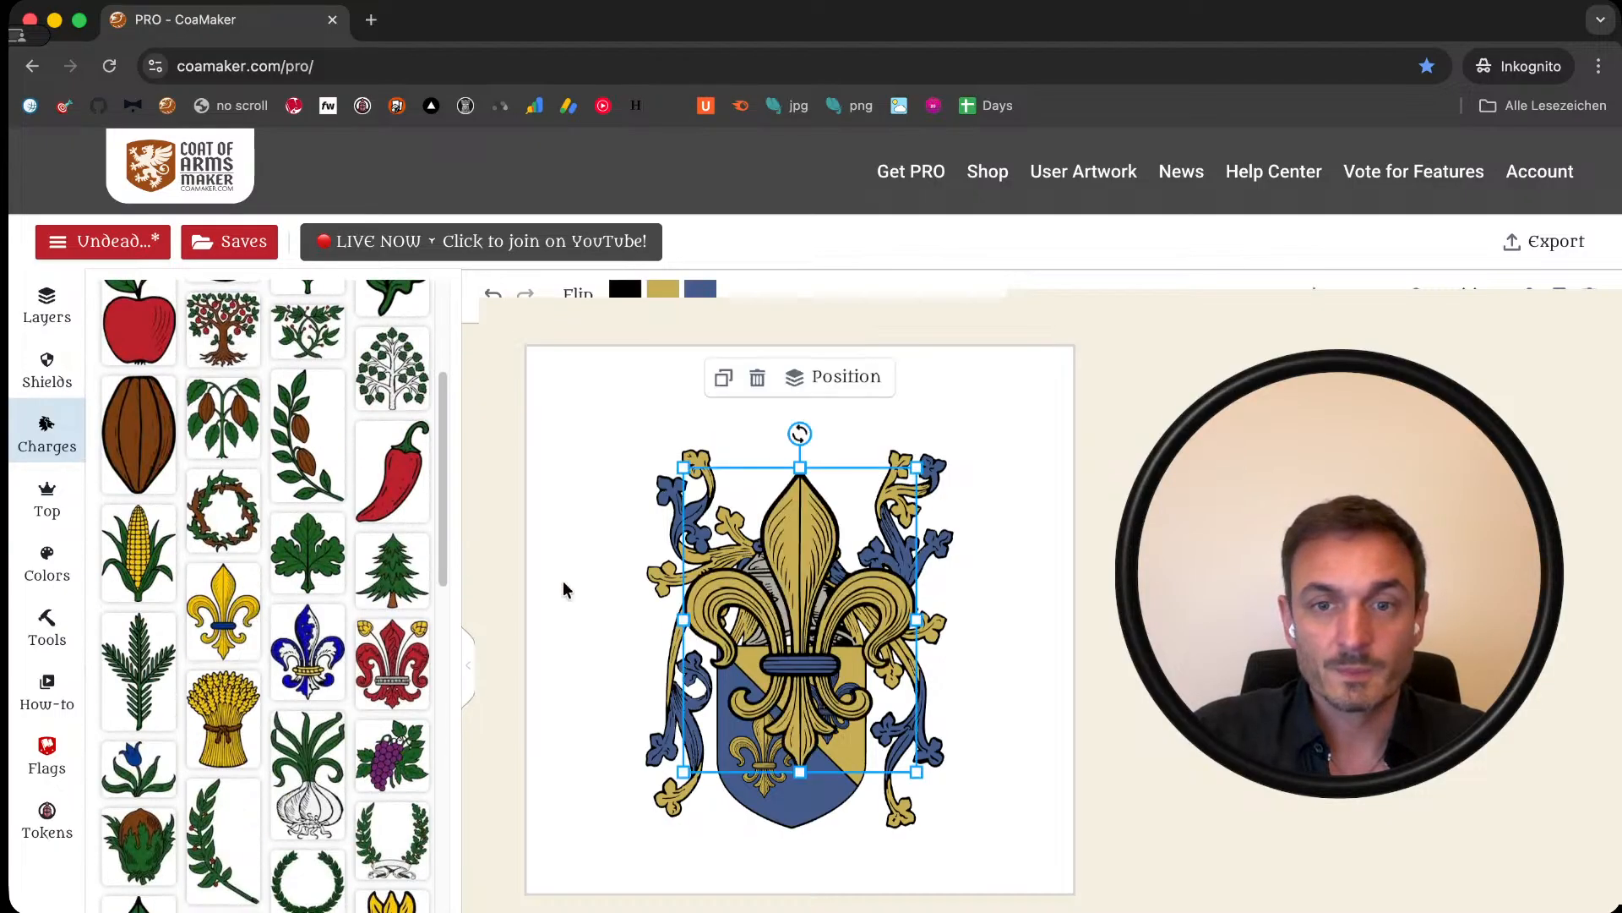
{"action": "left_click_drag", "start_coordinate": [682, 772], "coordinate": [811, 499]}
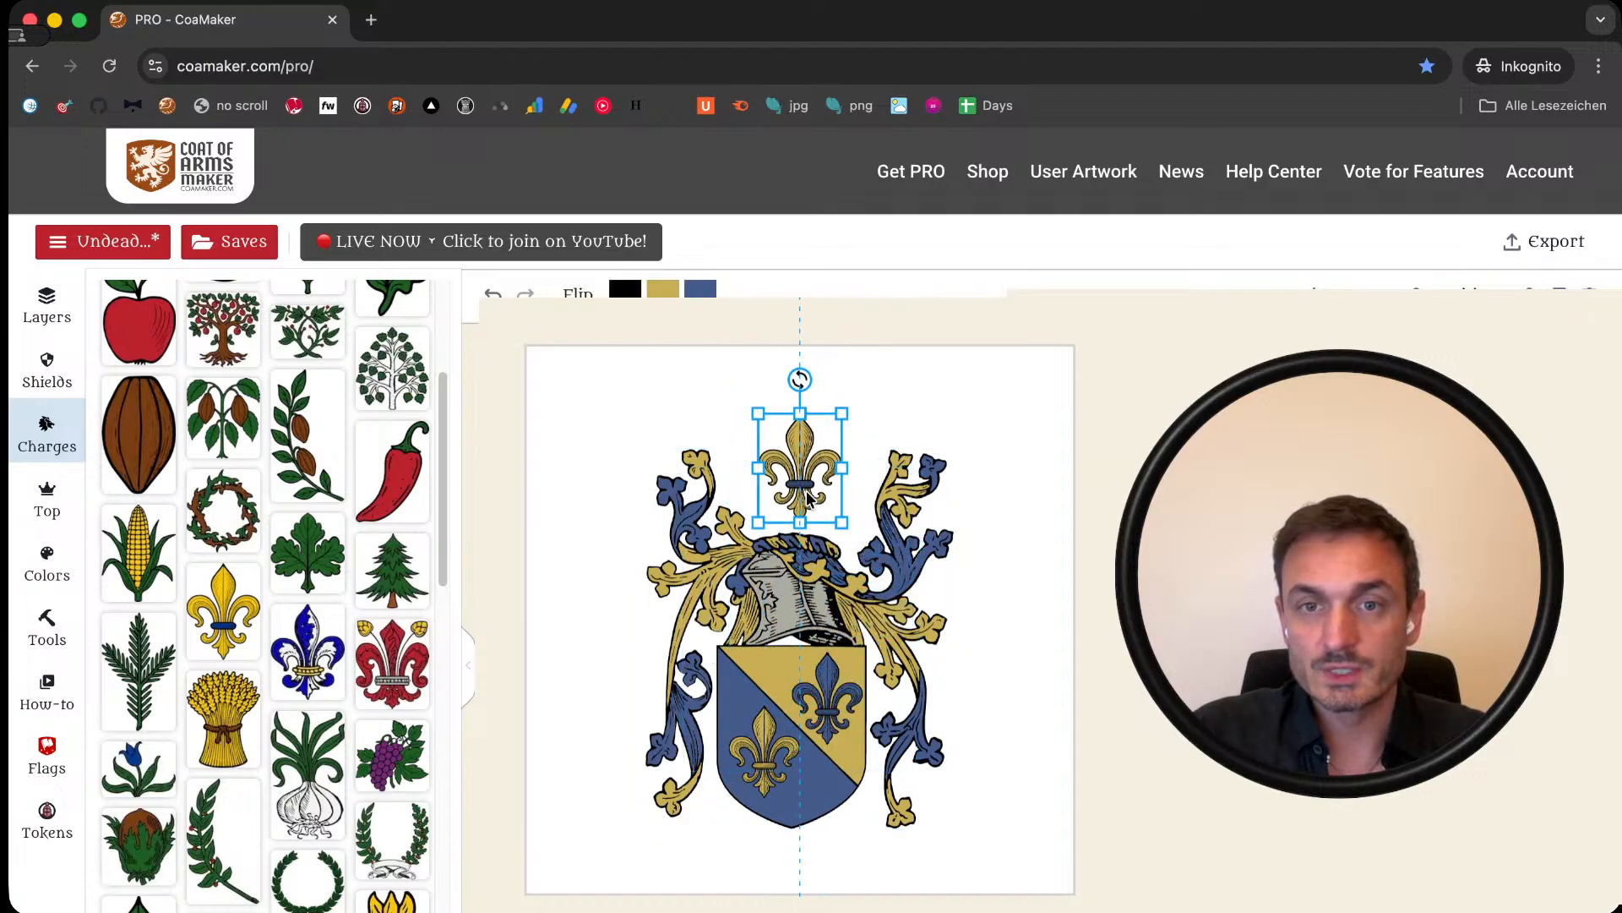
{"action": "left_click", "coordinate": [1056, 583]}
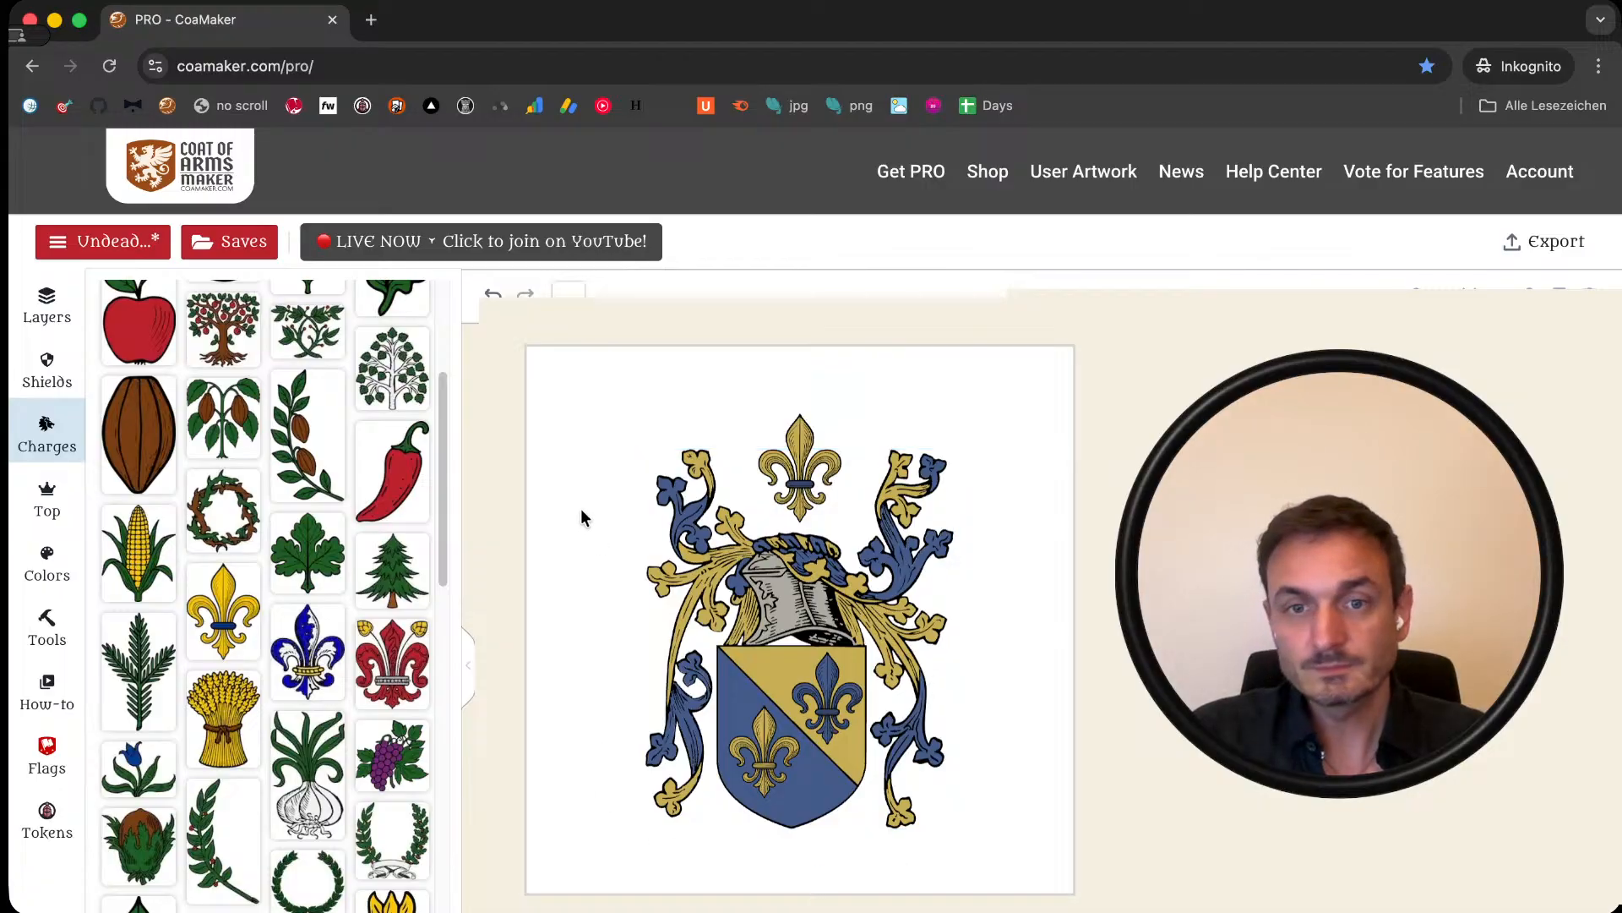
Step: Enlarge the shield, mantling, helmet and crest together slightly and shift the whole arrangement up a little on the page
{"action": "left_click_drag", "start_coordinate": [610, 392], "coordinate": [976, 853]}
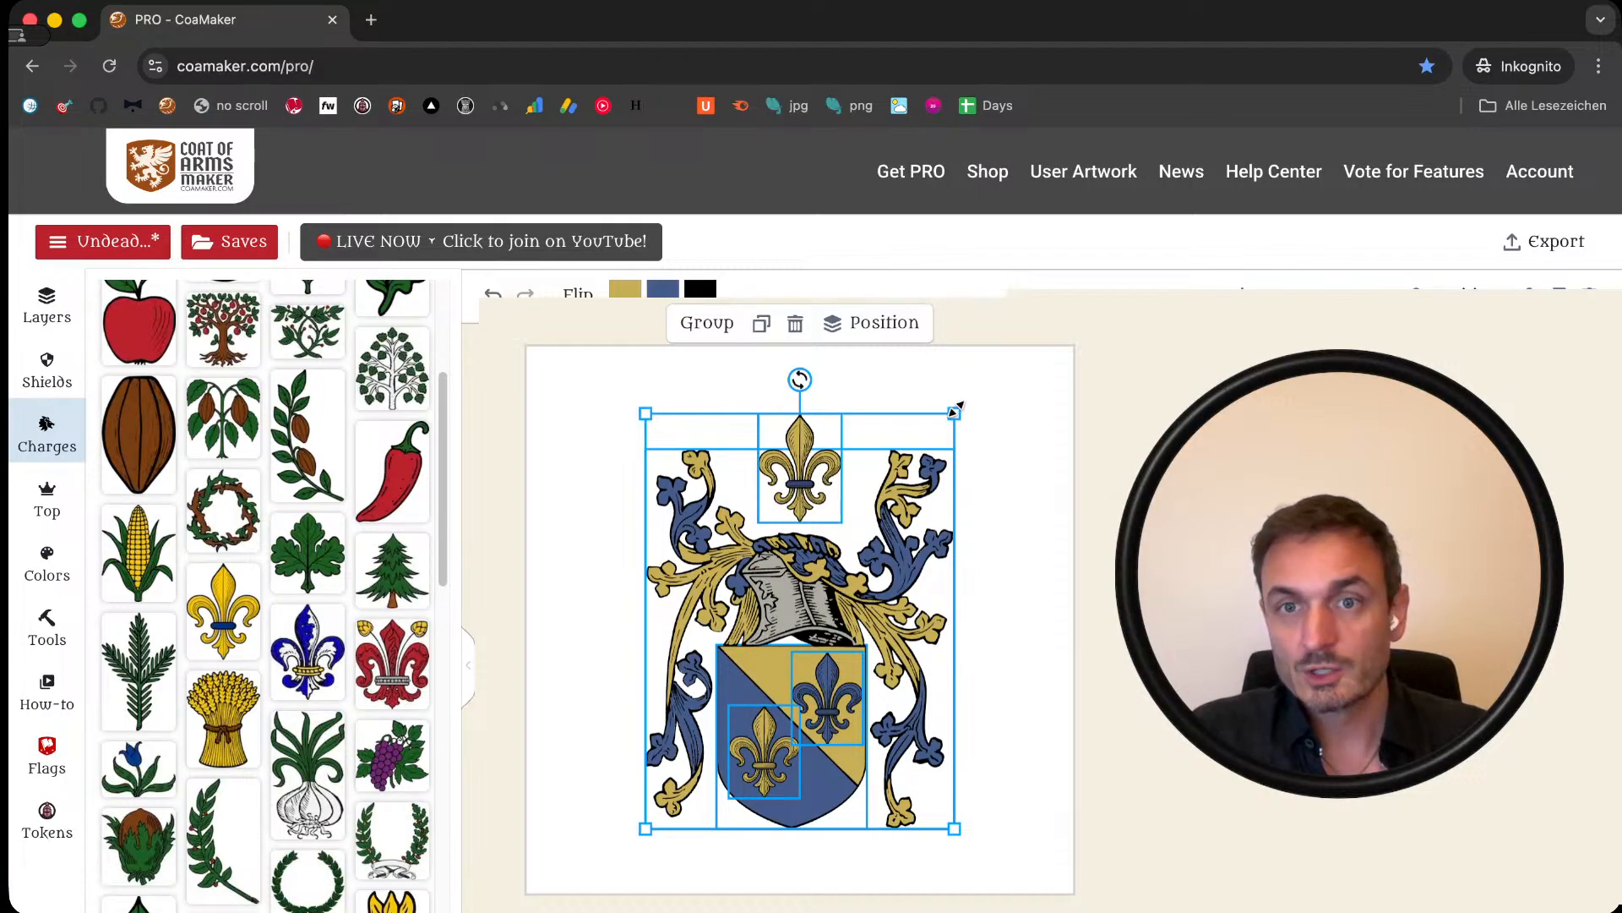
{"action": "left_click_drag", "start_coordinate": [953, 412], "coordinate": [965, 406]}
{"action": "left_click_drag", "start_coordinate": [894, 557], "coordinate": [894, 549]}
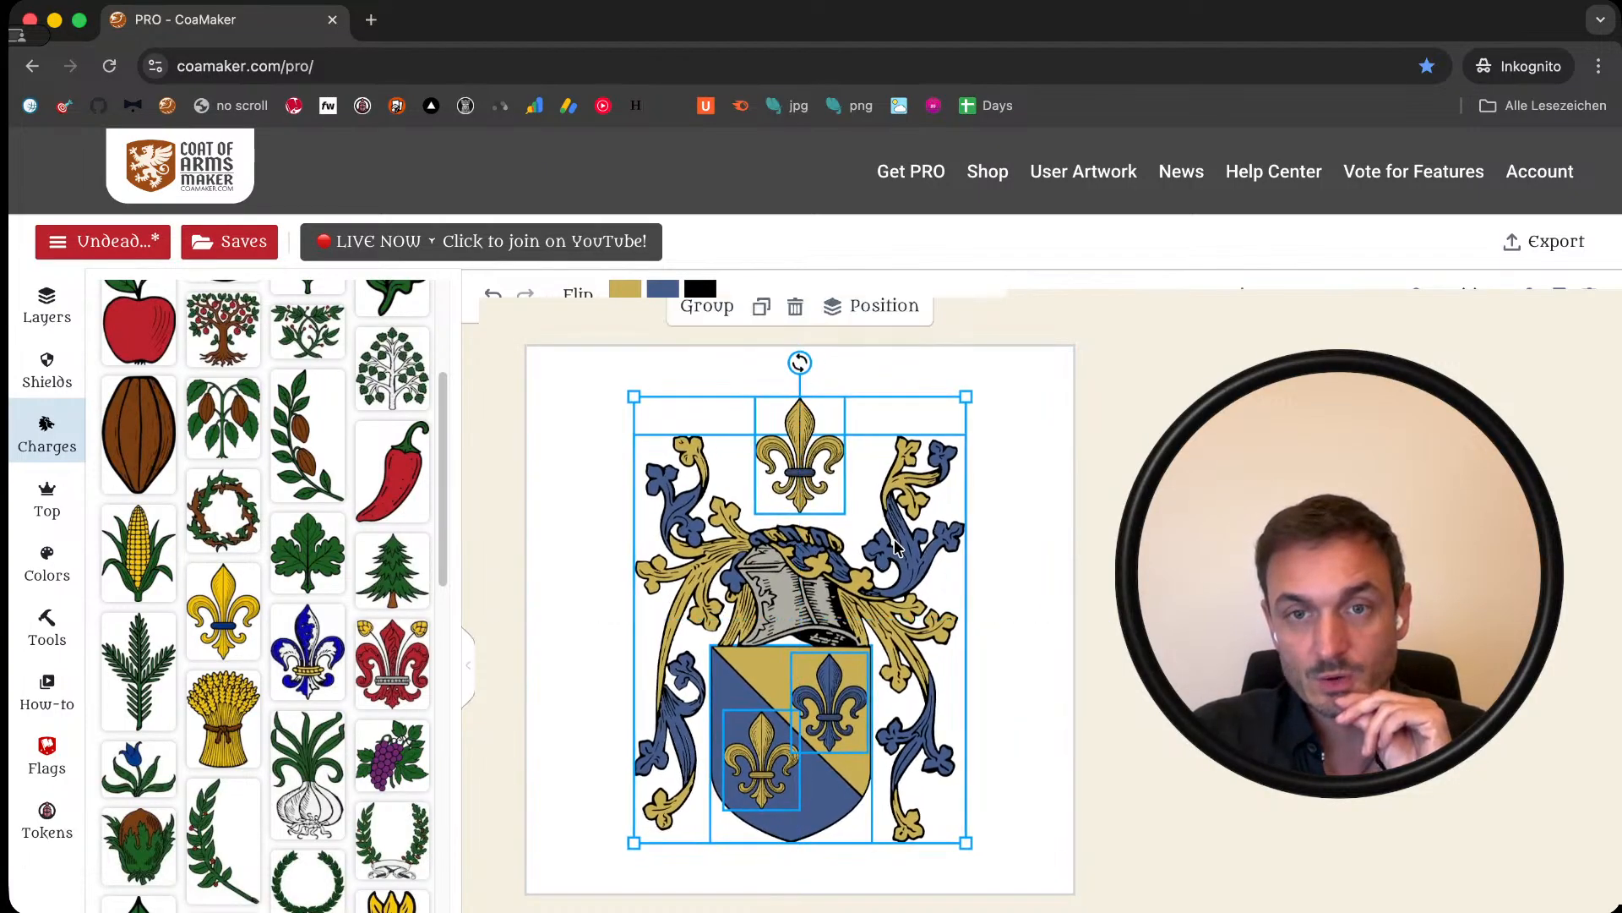
{"action": "left_click", "coordinate": [592, 545]}
Step: Look through the preset colour palettes, from CoaMaker Default and Forgotten Realm to Plain White and Rokoko Romance
{"action": "left_click", "coordinate": [51, 562]}
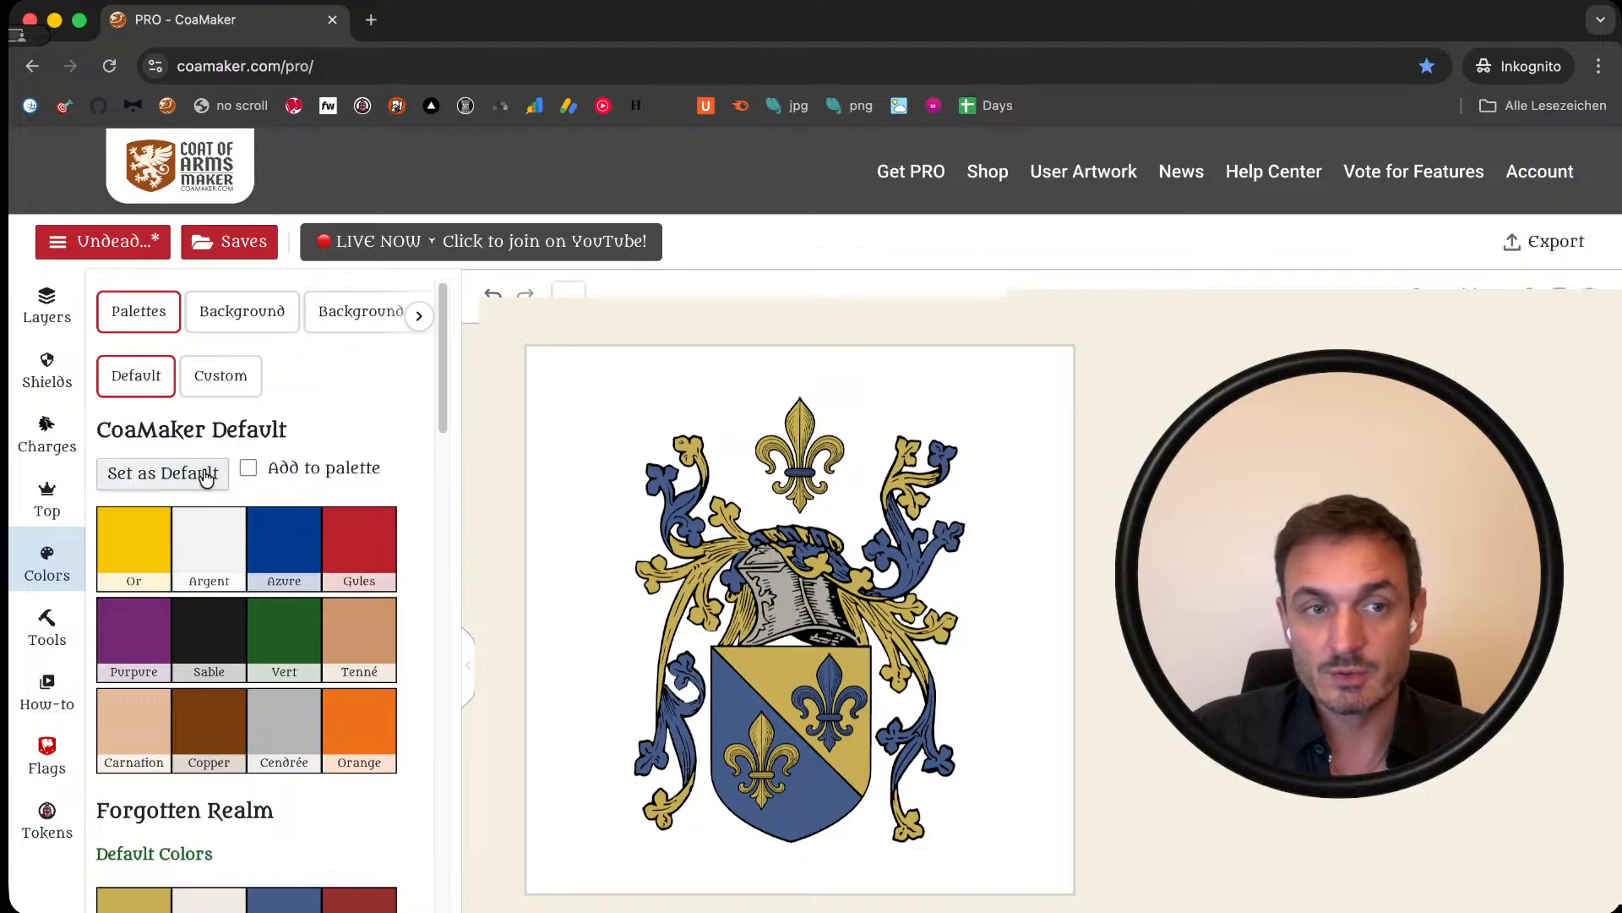
{"action": "scroll", "coordinate": [161, 448], "scroll_direction": "down", "scroll_amount": 2}
{"action": "scroll", "coordinate": [148, 469], "scroll_direction": "up", "scroll_amount": 2}
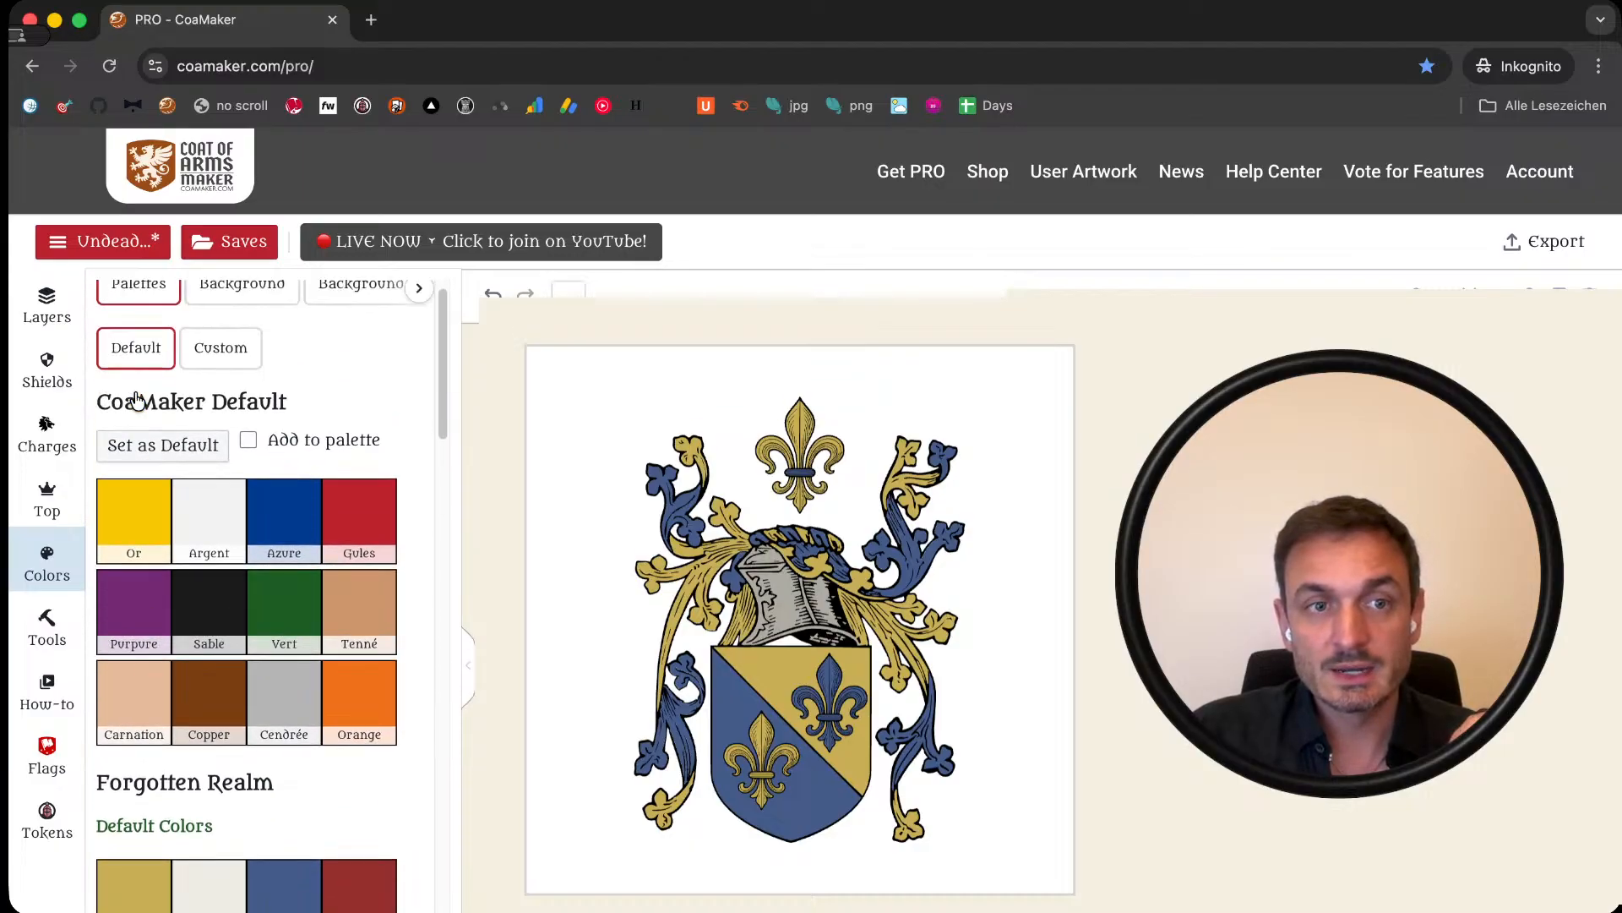
{"action": "scroll", "coordinate": [148, 469], "scroll_direction": "down", "scroll_amount": 5}
{"action": "scroll", "coordinate": [156, 397], "scroll_direction": "up", "scroll_amount": 5}
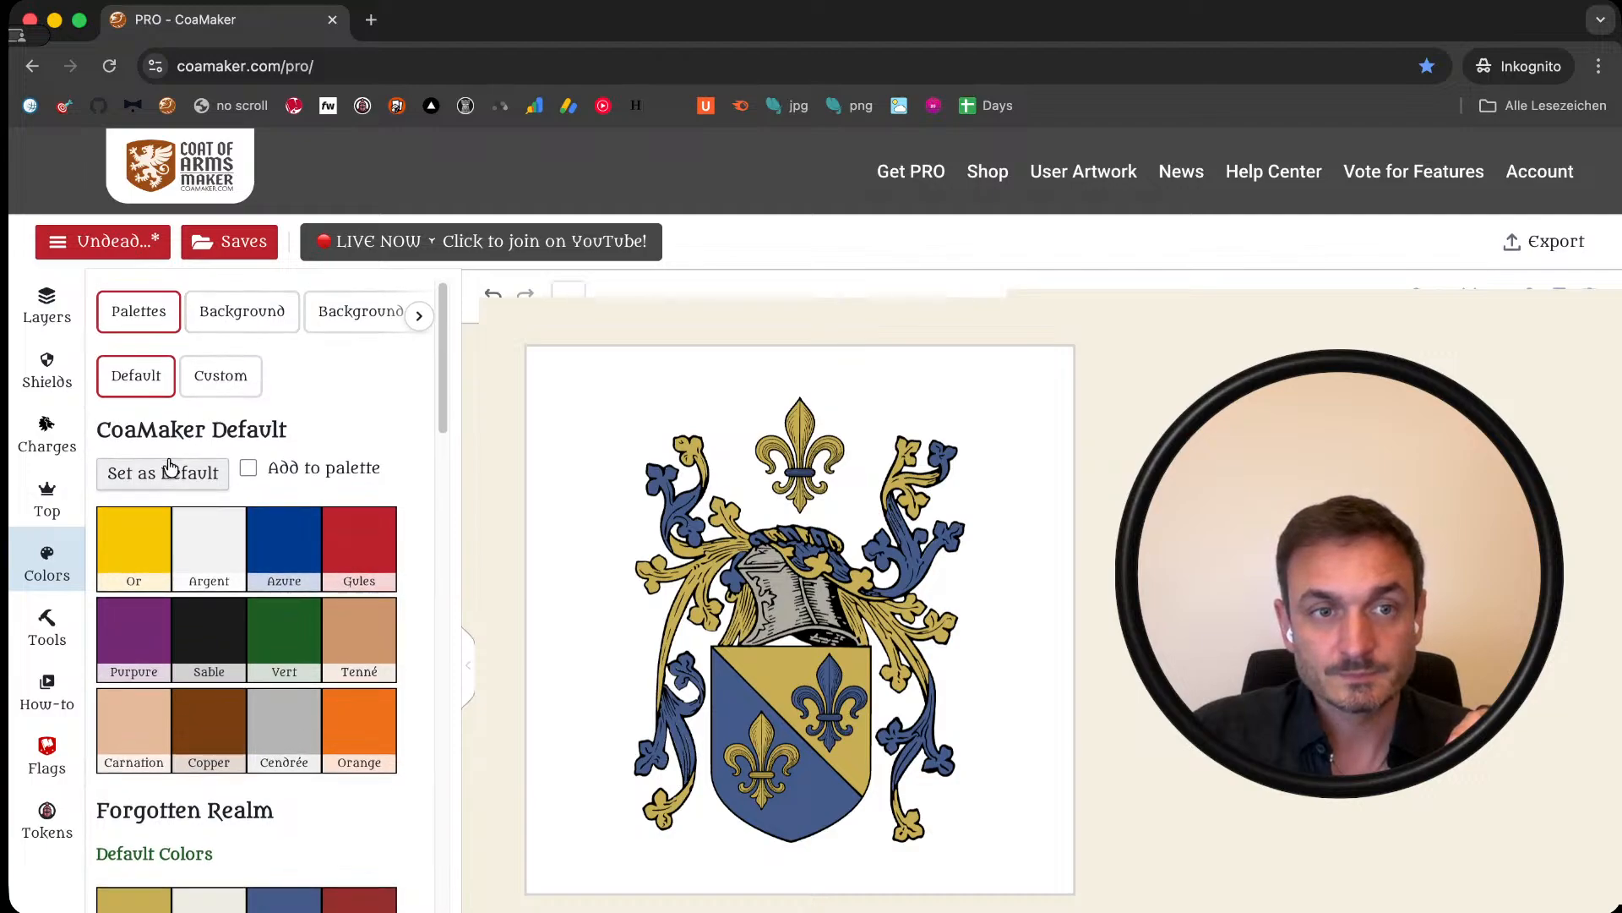
{"action": "scroll", "coordinate": [248, 572], "scroll_direction": "down", "scroll_amount": 2}
{"action": "scroll", "coordinate": [248, 572], "scroll_direction": "down", "scroll_amount": 2}
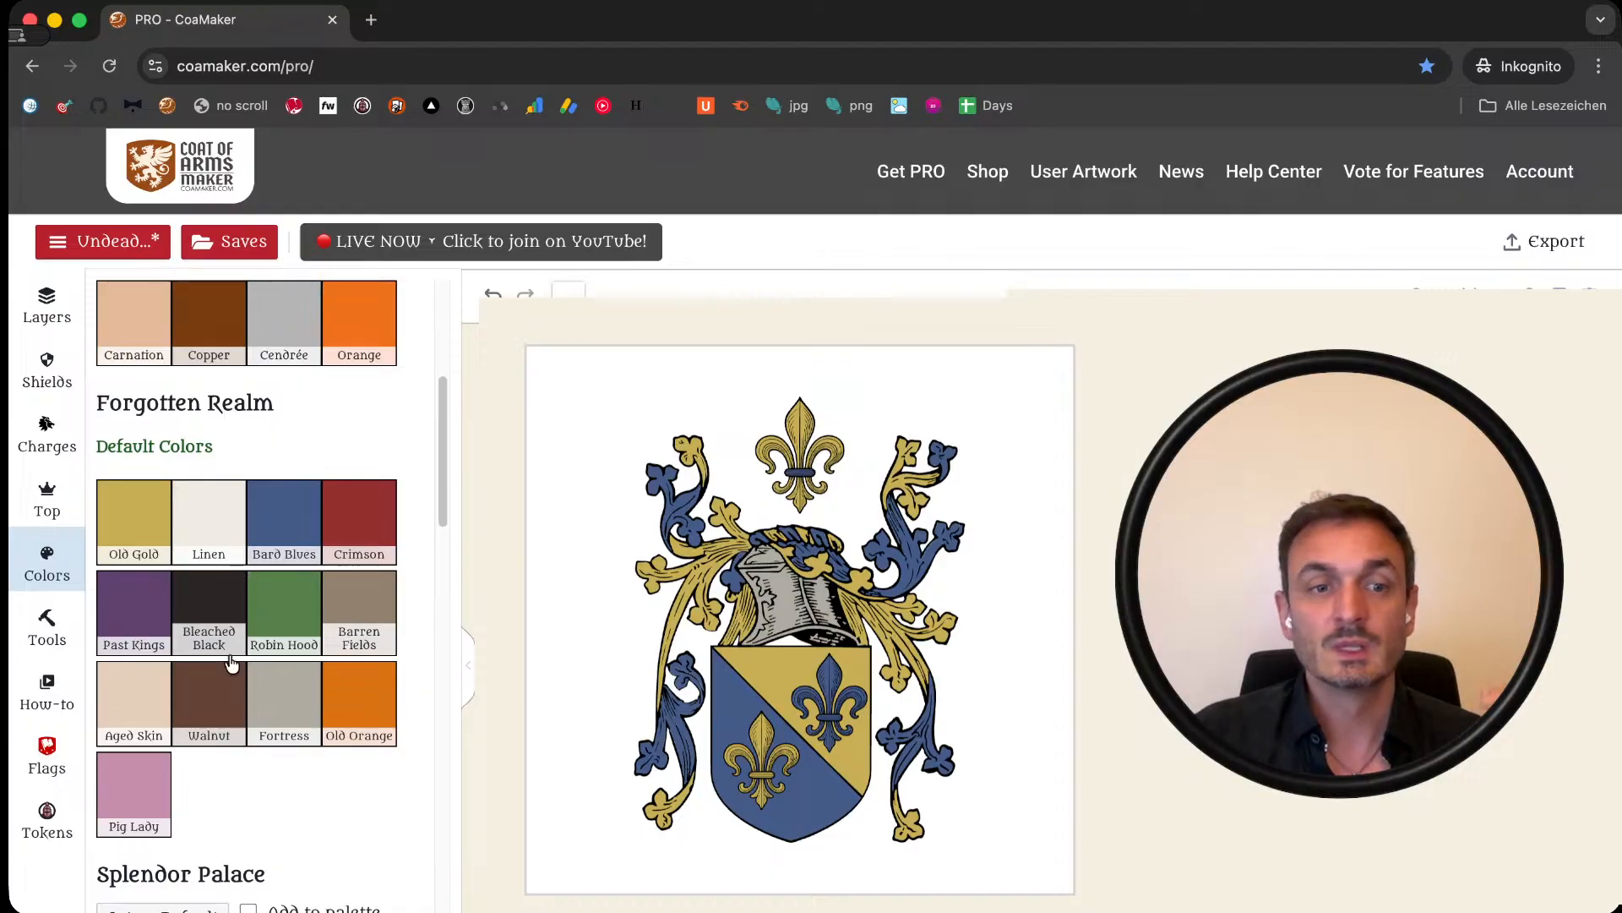
{"action": "scroll", "coordinate": [219, 655], "scroll_direction": "down", "scroll_amount": 8}
{"action": "scroll", "coordinate": [211, 649], "scroll_direction": "down", "scroll_amount": 2}
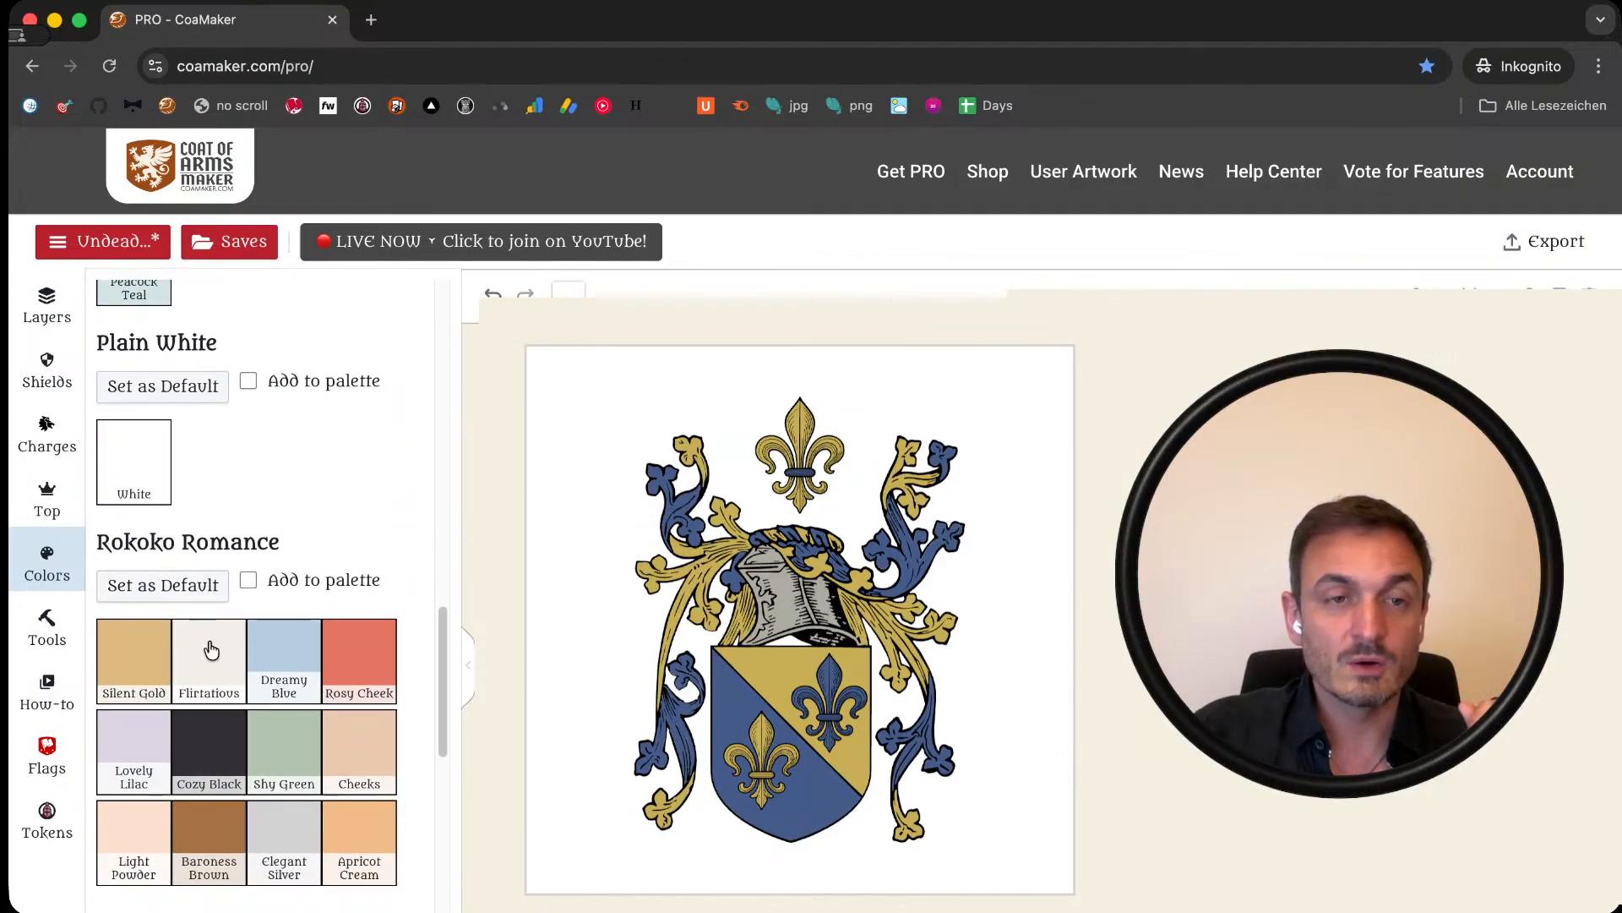
Step: Try out a roaring bear's head charge at reduced size beside the shield and remove it from the design
{"action": "left_click", "coordinate": [34, 422]}
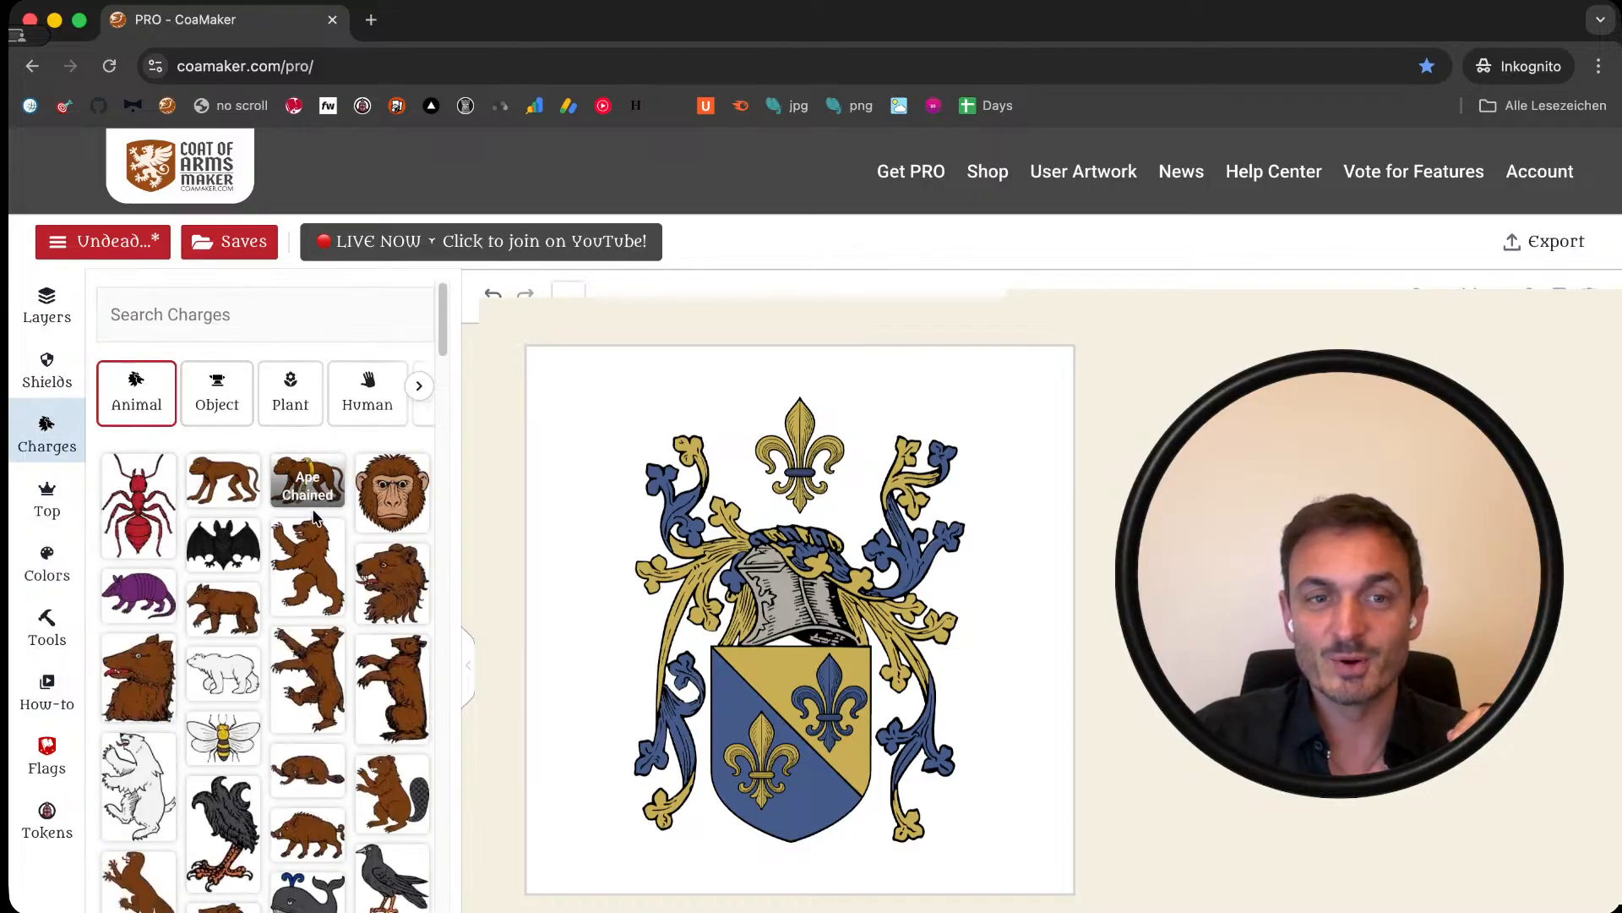
{"action": "left_click", "coordinate": [378, 562]}
{"action": "left_click_drag", "start_coordinate": [831, 560], "coordinate": [934, 592]}
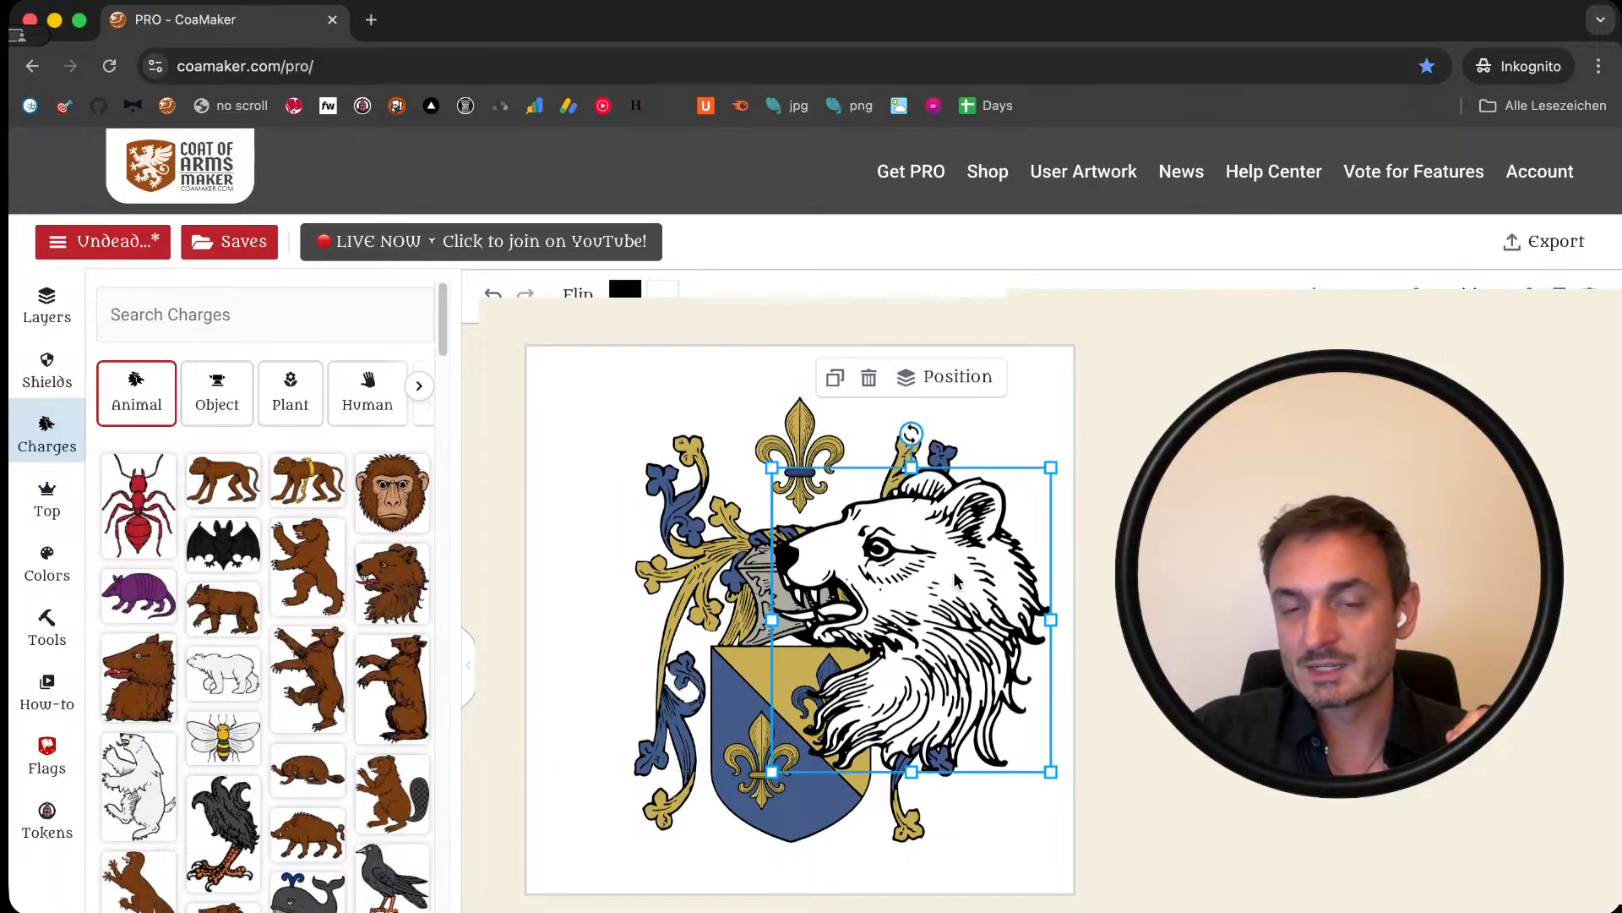
{"action": "left_click_drag", "start_coordinate": [771, 468], "coordinate": [867, 572]}
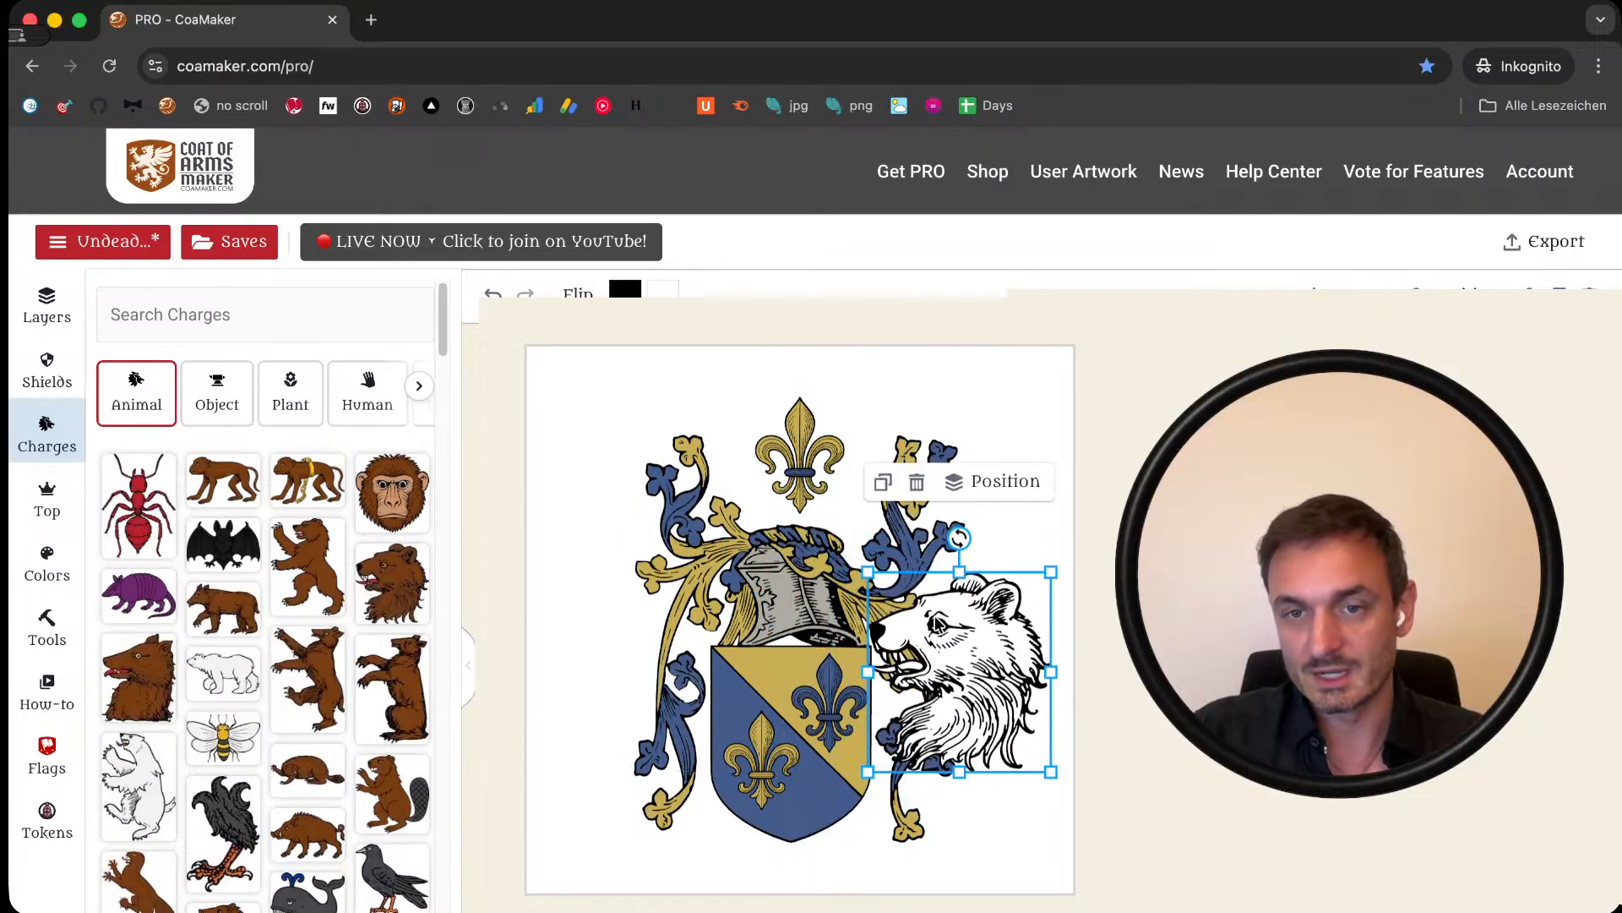
{"action": "key", "text": "Delete"}
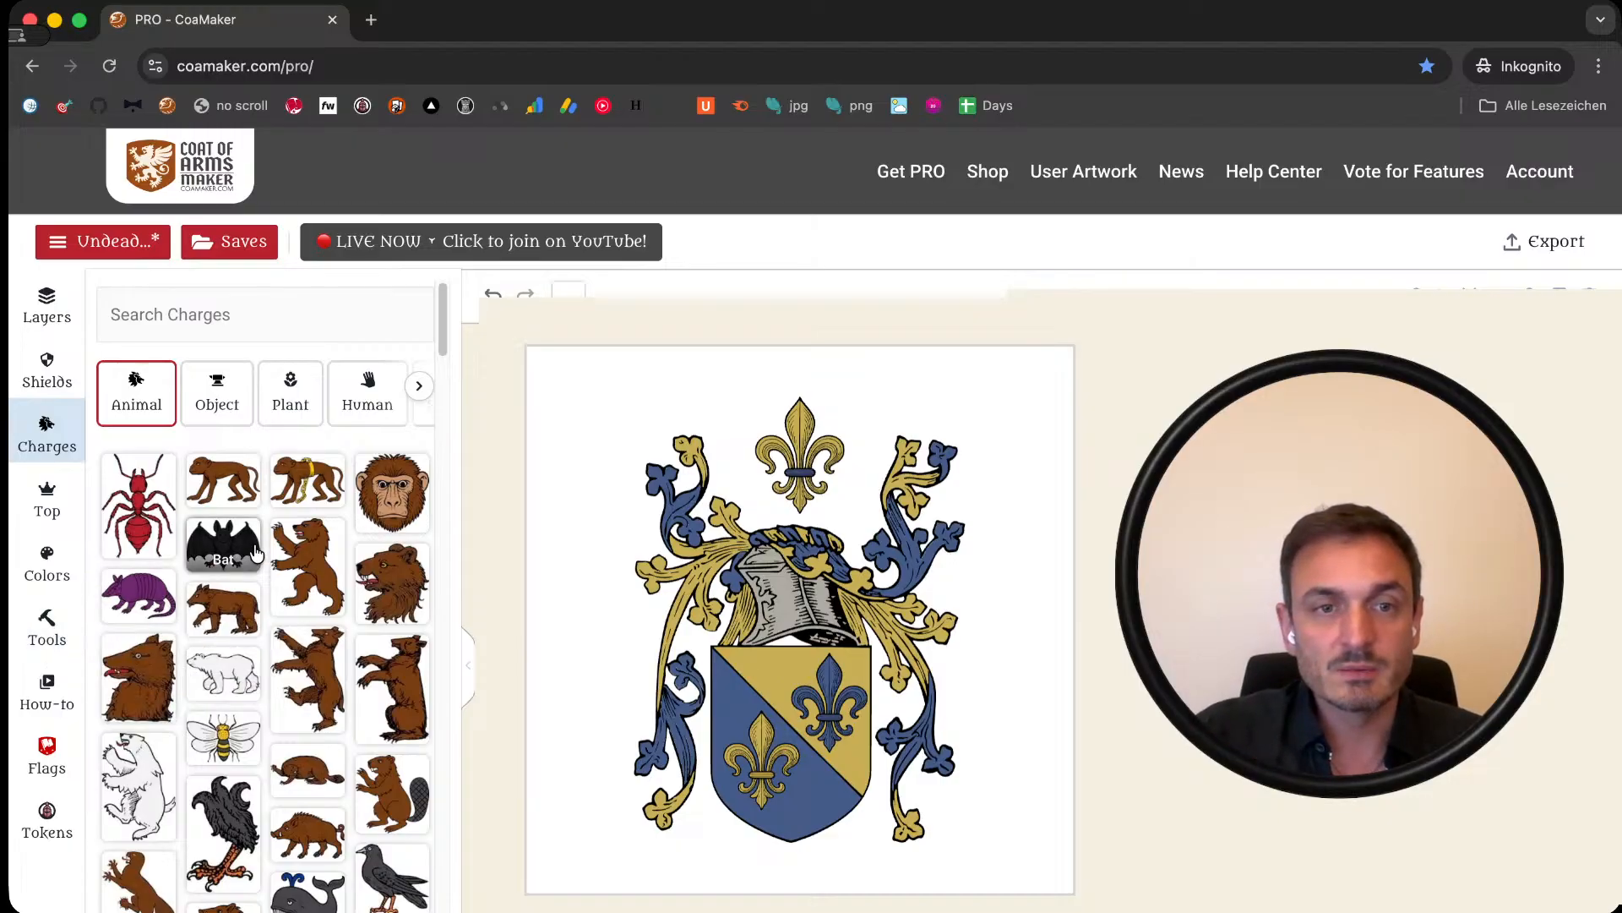
Step: Set Rokoko Romance as the default colour palette for newly added elements
{"action": "left_click", "coordinate": [763, 534]}
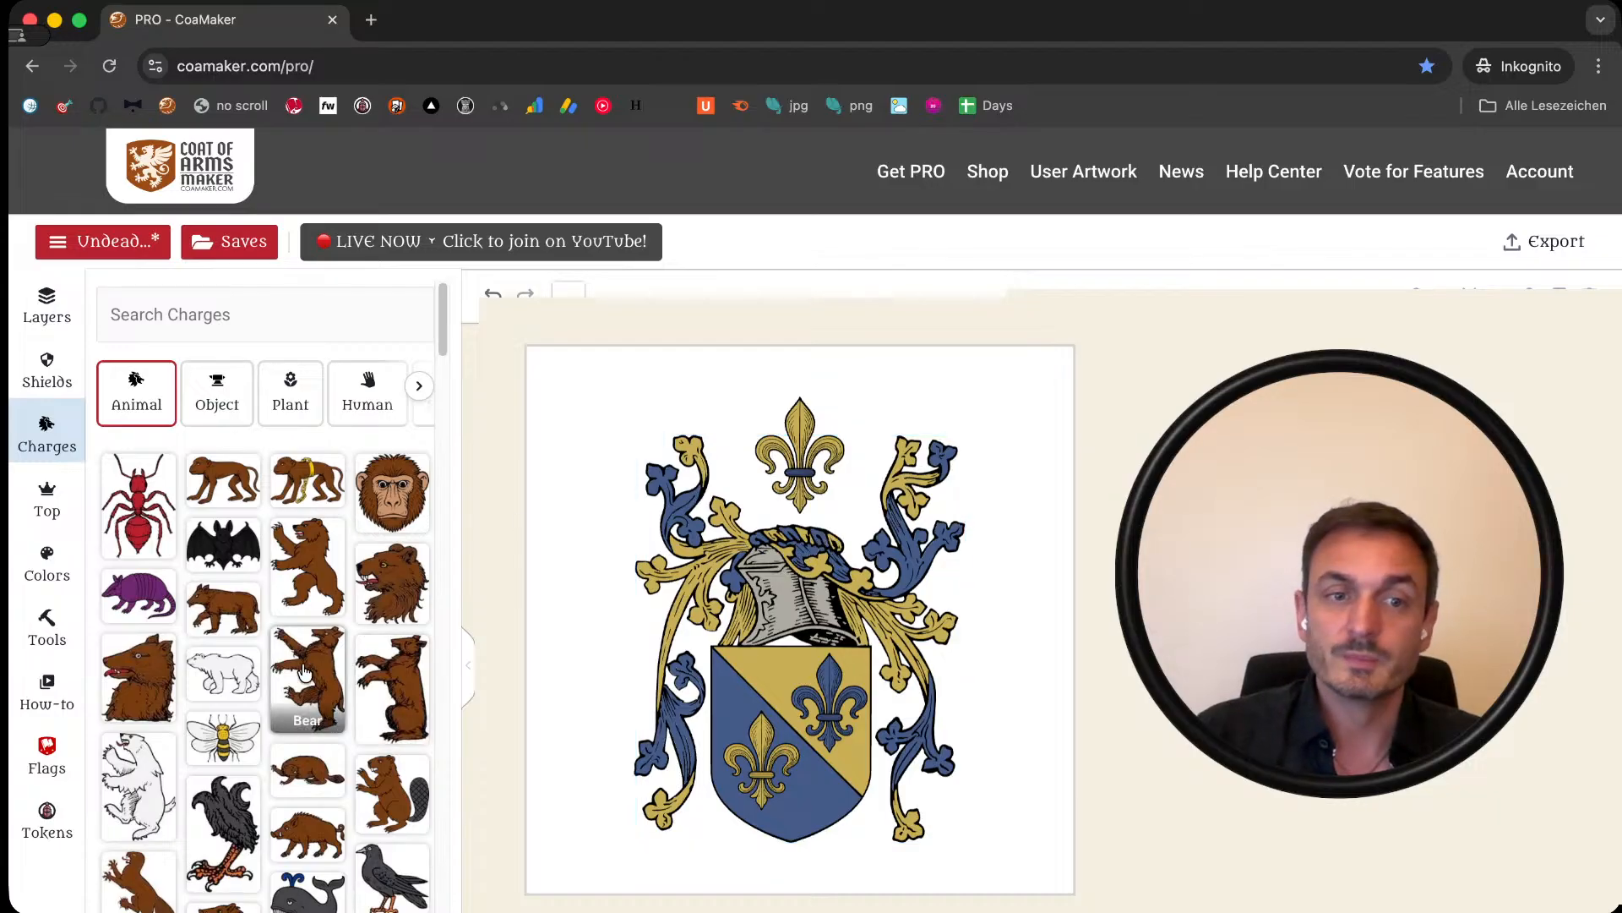
{"action": "scroll", "coordinate": [304, 672], "scroll_direction": "down", "scroll_amount": 3}
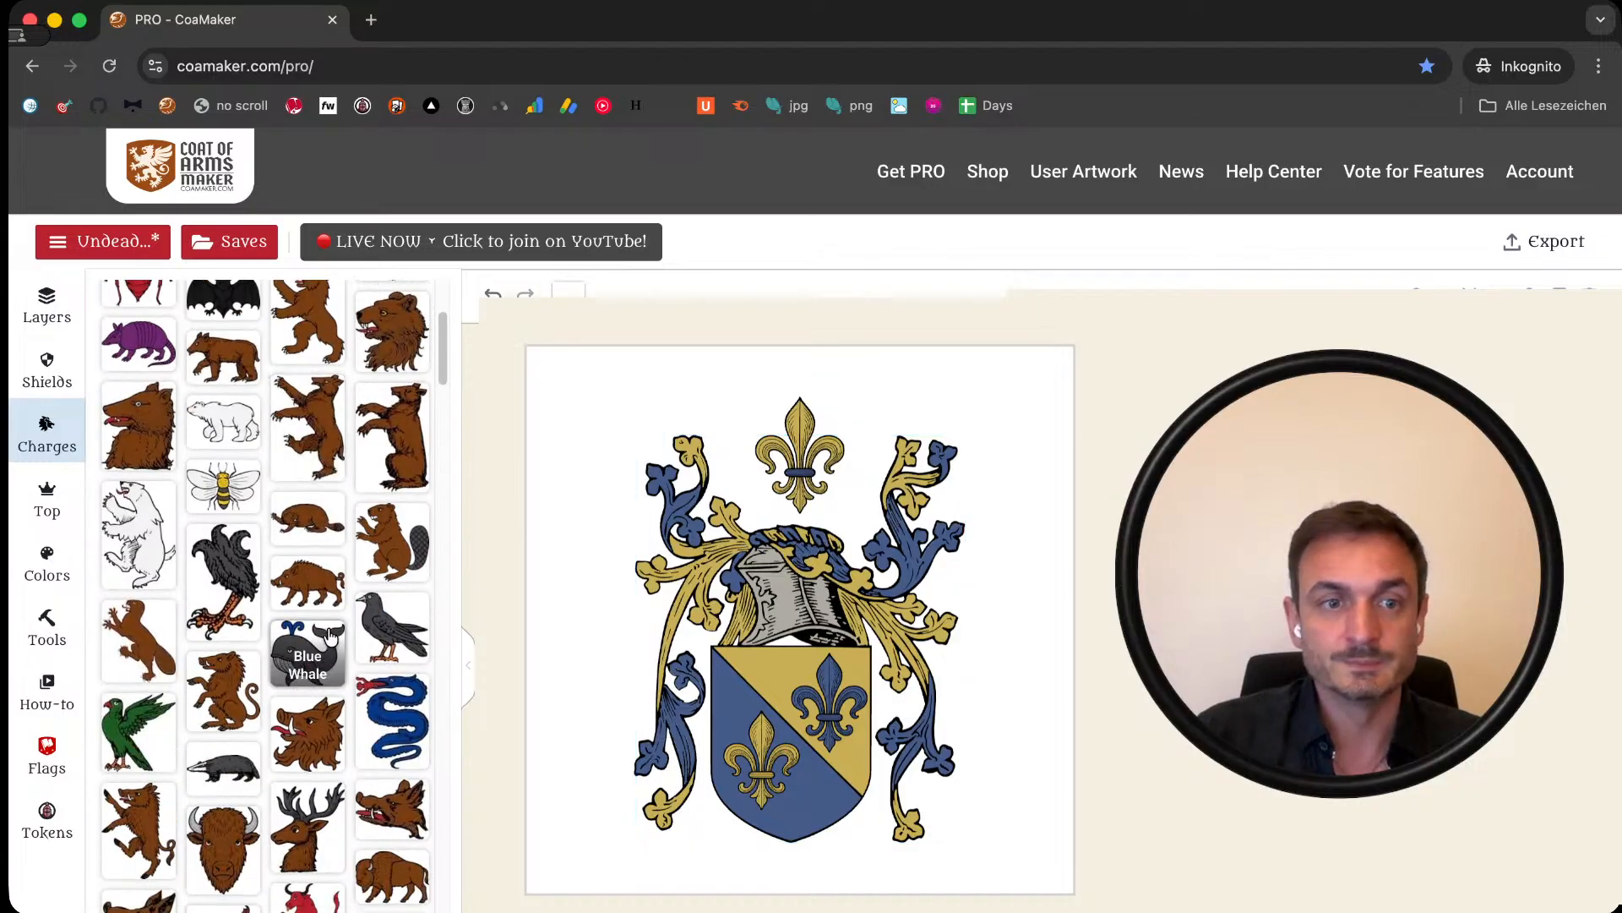
{"action": "scroll", "coordinate": [305, 659], "scroll_direction": "up", "scroll_amount": 3}
{"action": "left_click", "coordinate": [31, 581]}
{"action": "scroll", "coordinate": [240, 676], "scroll_direction": "down", "scroll_amount": 10}
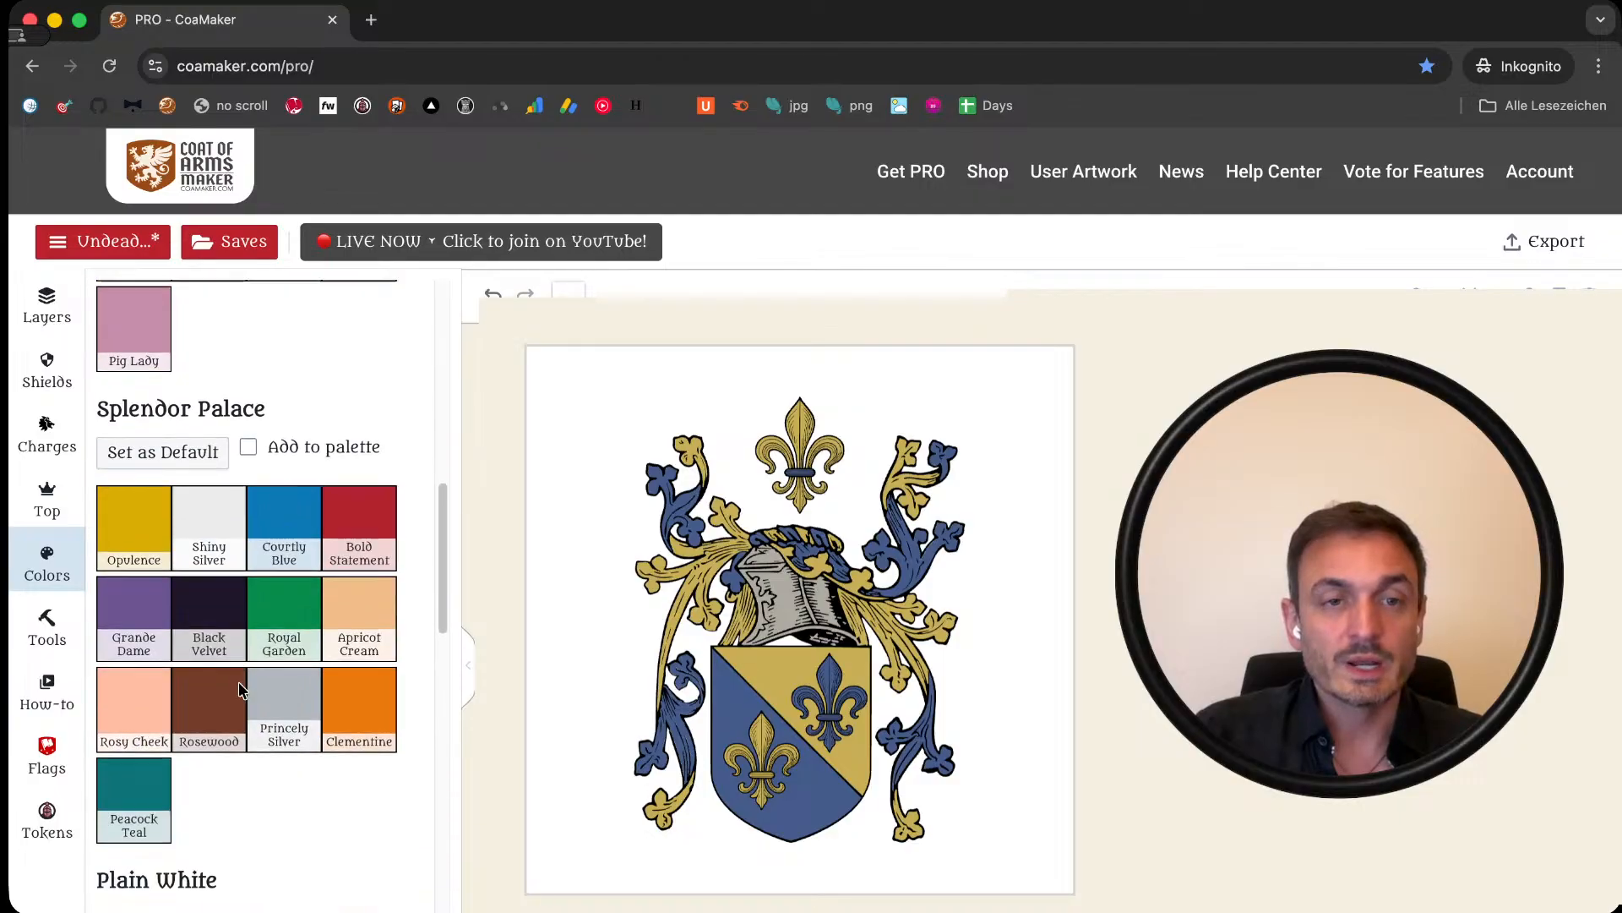
{"action": "scroll", "coordinate": [240, 688], "scroll_direction": "down", "scroll_amount": 6}
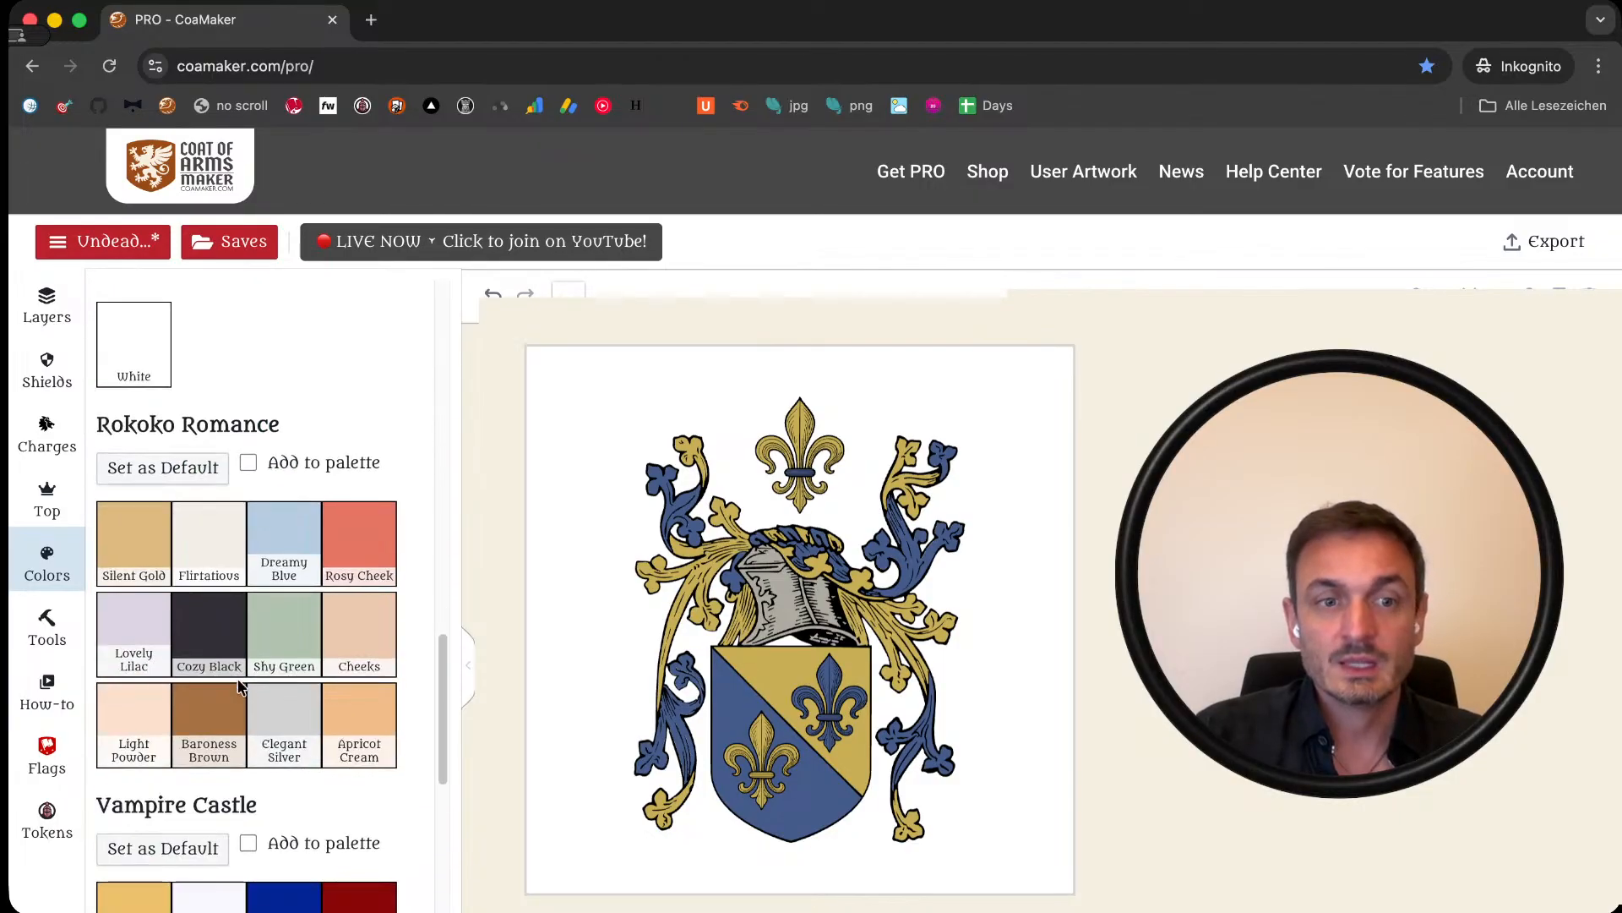
{"action": "scroll", "coordinate": [239, 686], "scroll_direction": "down", "scroll_amount": 1}
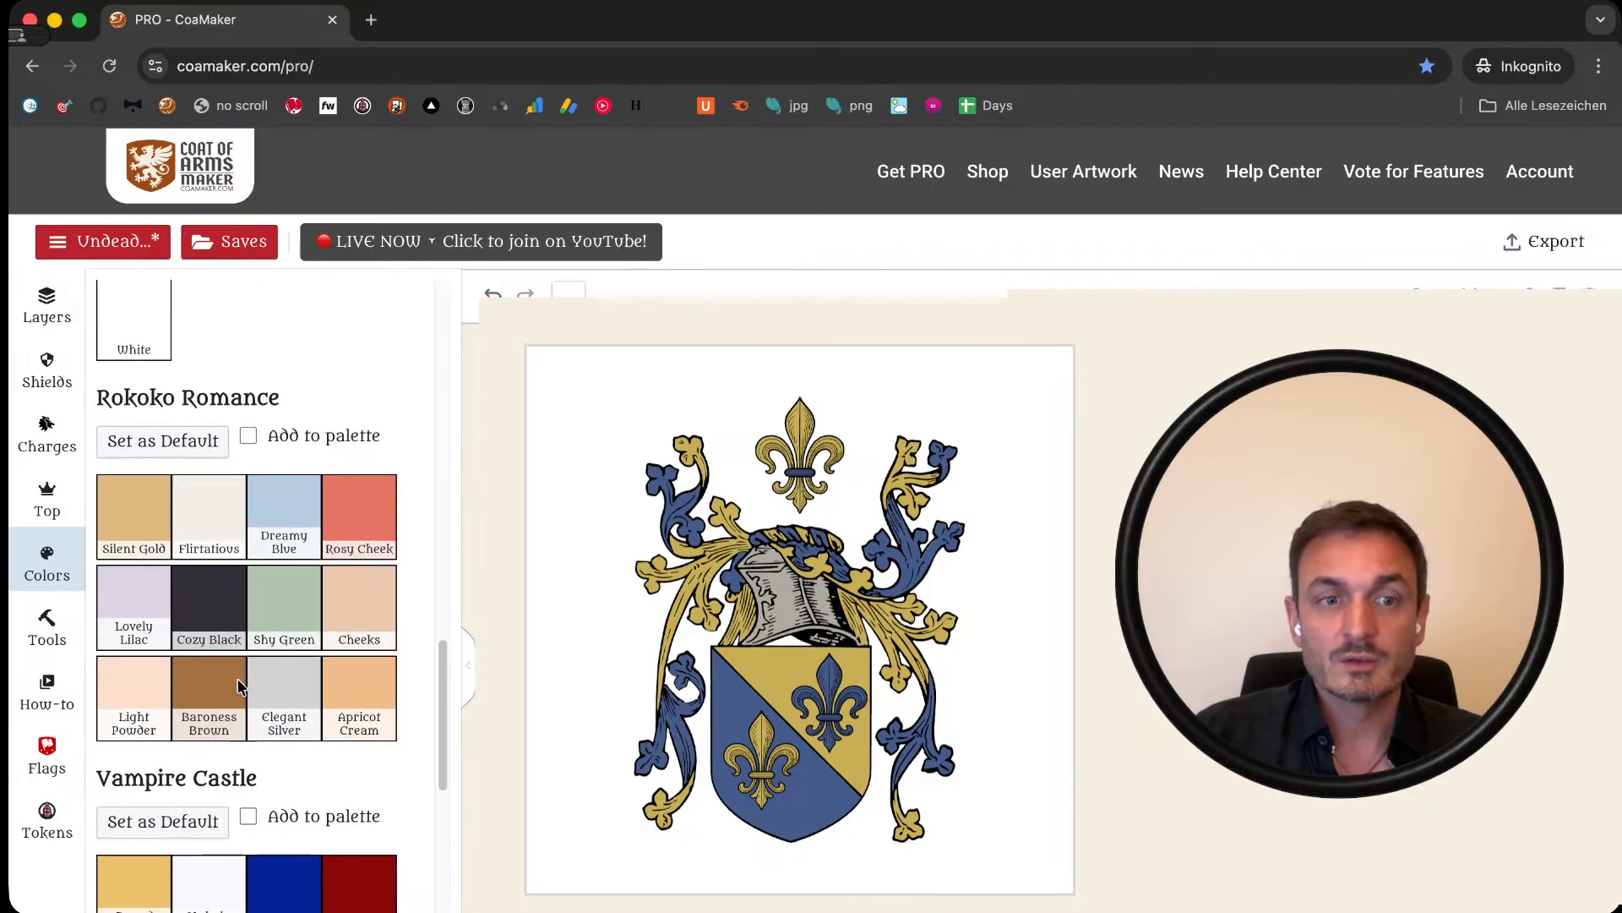
{"action": "left_click", "coordinate": [172, 449]}
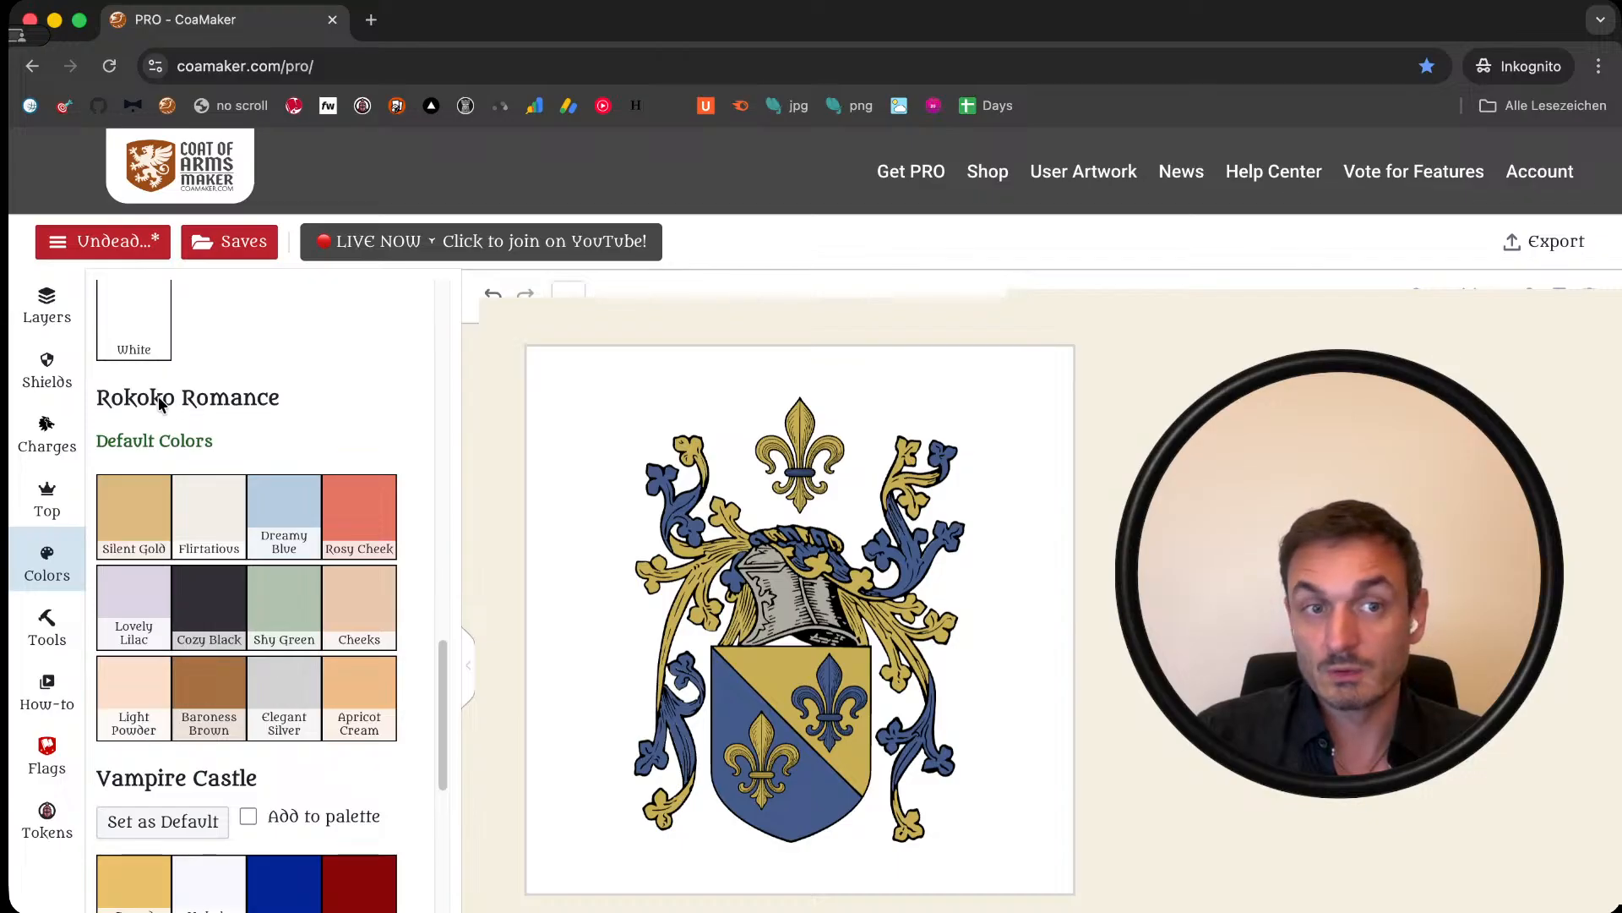
Step: Try out the armadillo and the bear's head charges in the Rokoko Romance colours, deleting each from the design
{"action": "left_click", "coordinate": [46, 432]}
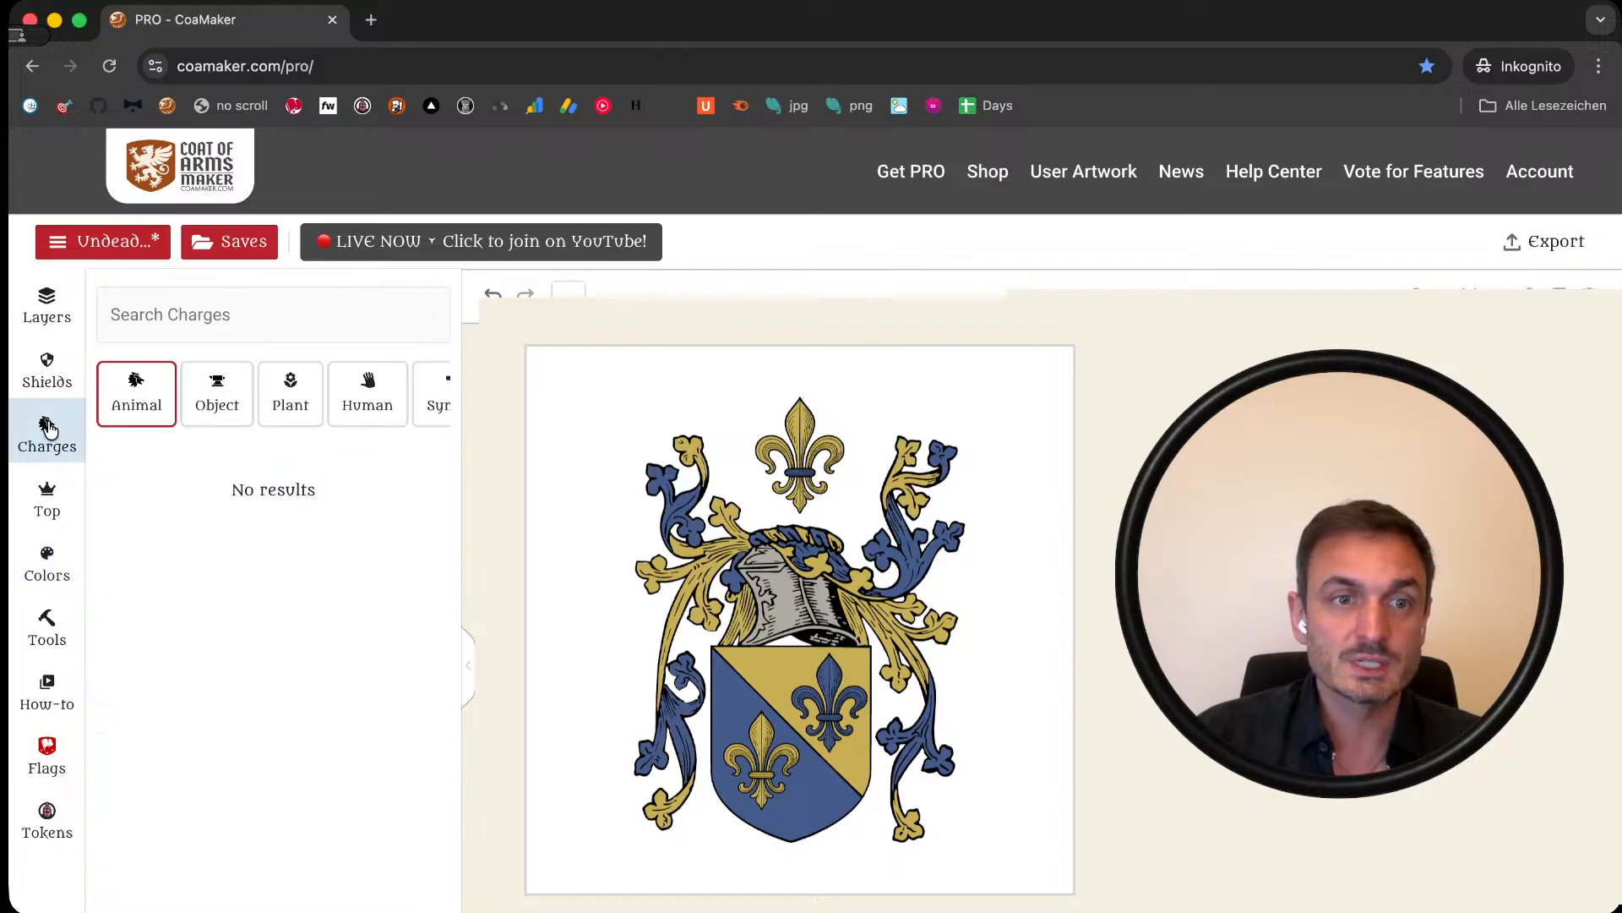
{"action": "left_click", "coordinate": [139, 595]}
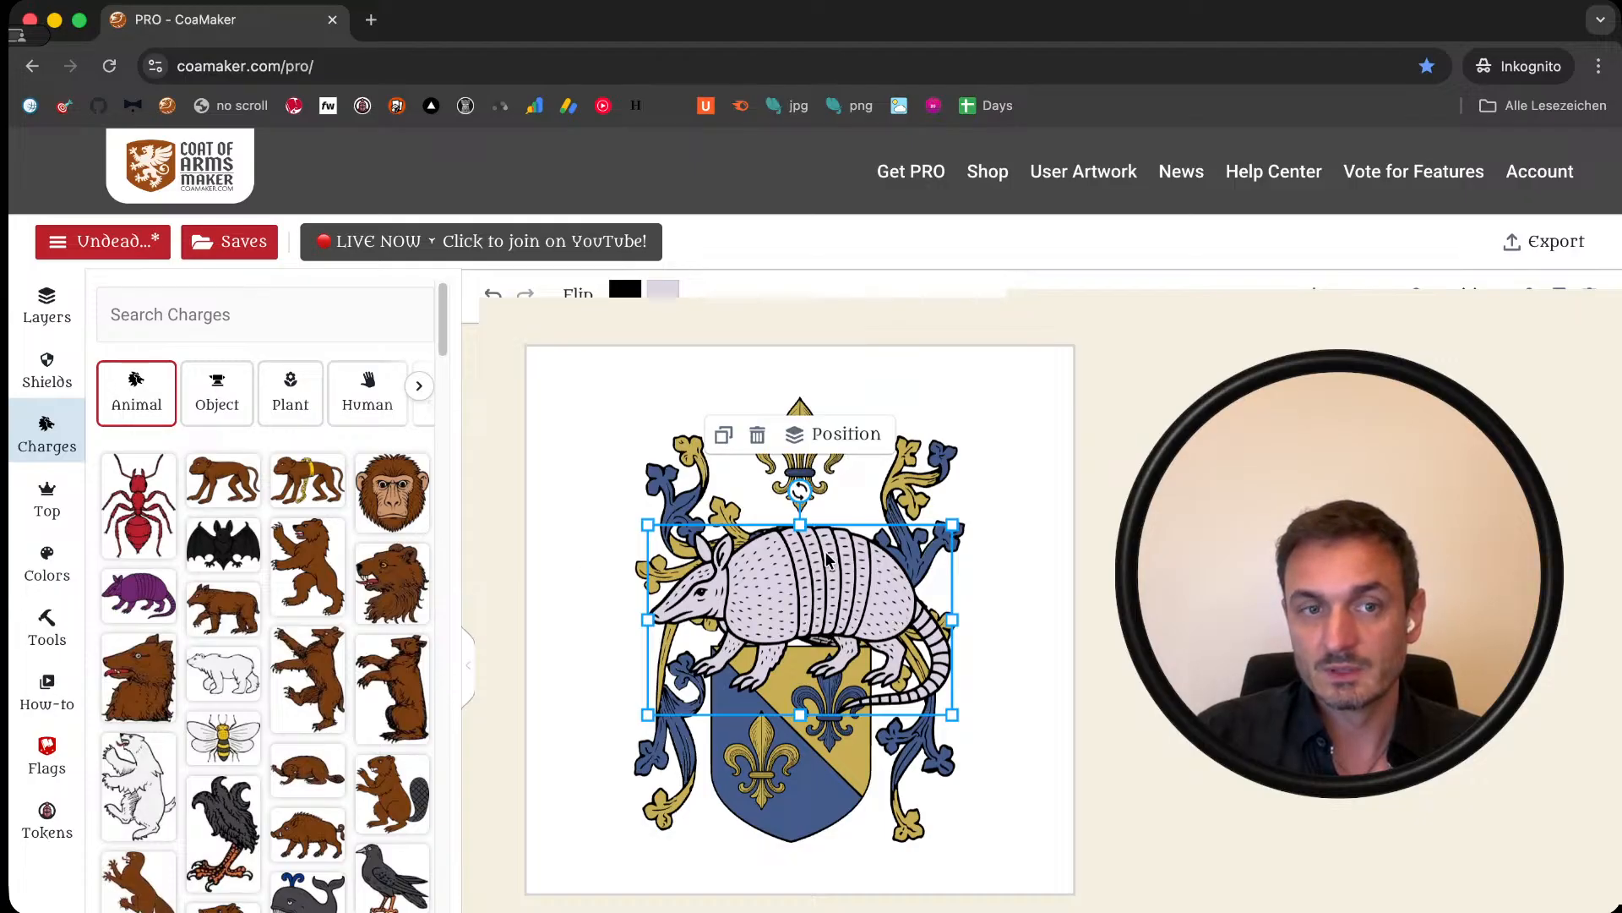
{"action": "left_click_drag", "start_coordinate": [820, 595], "coordinate": [891, 625]}
{"action": "key", "text": "Delete"}
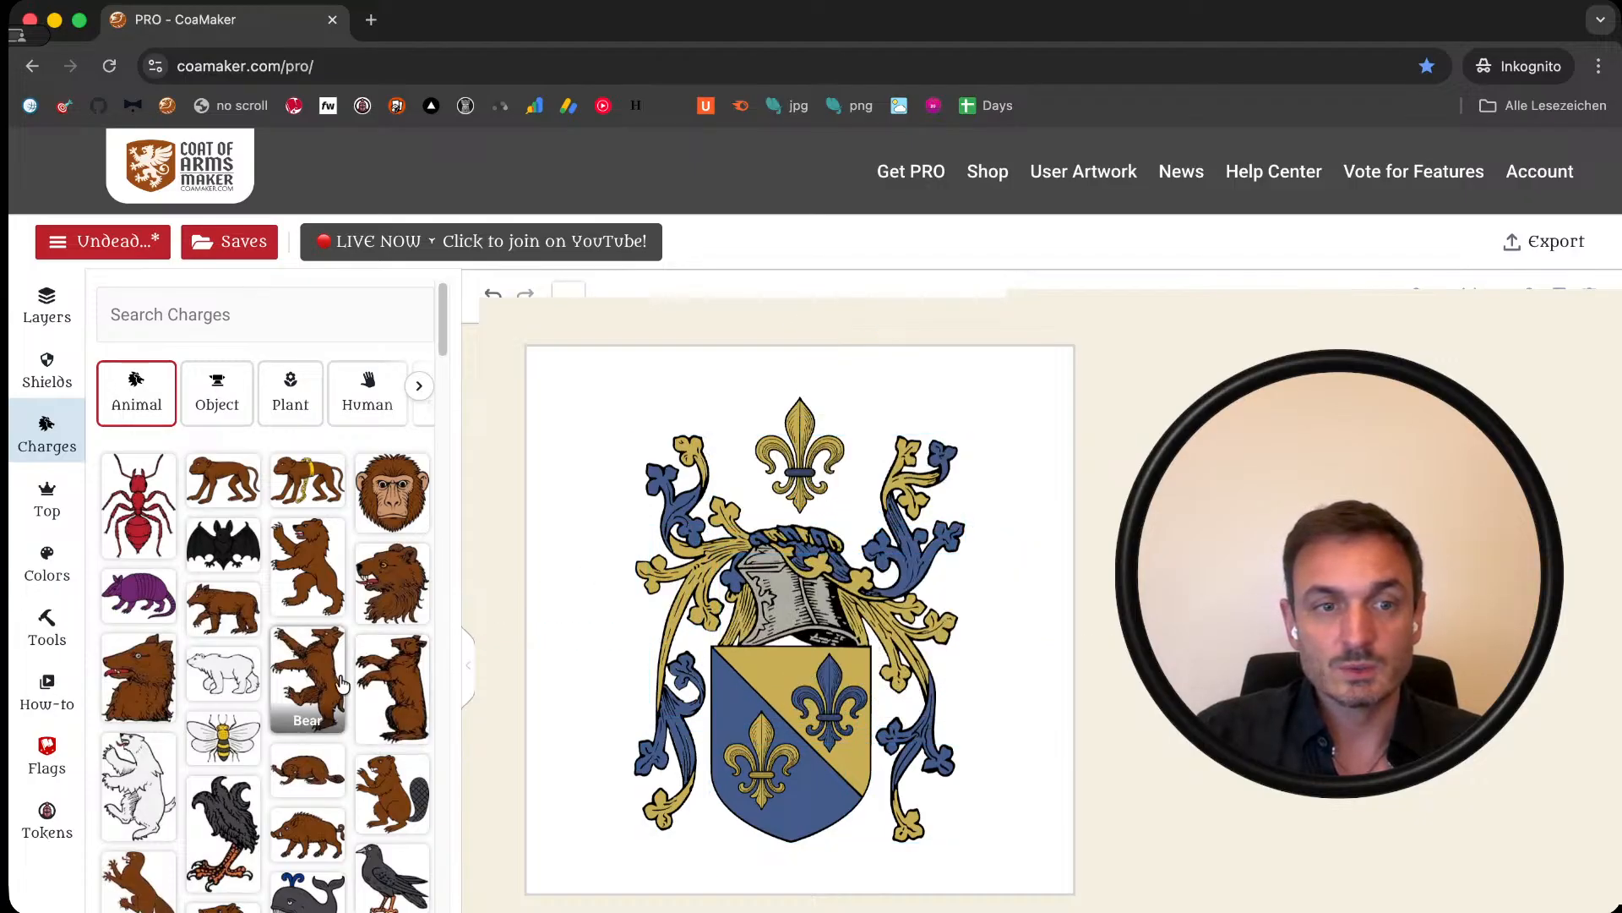
{"action": "left_click", "coordinate": [133, 659]}
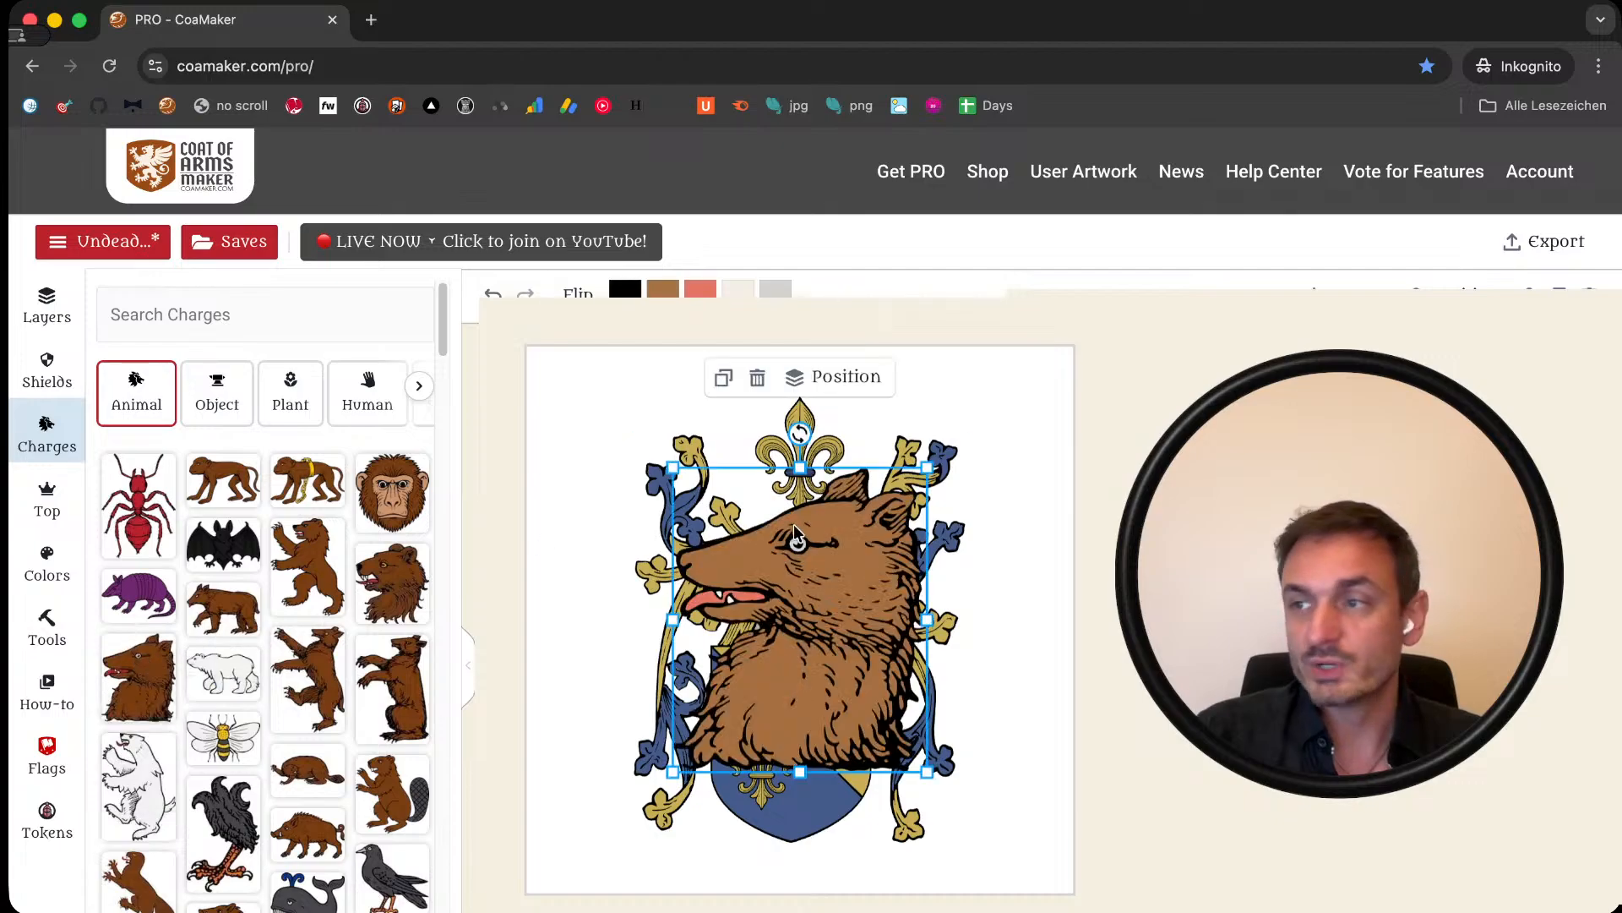
{"action": "key", "text": "Delete"}
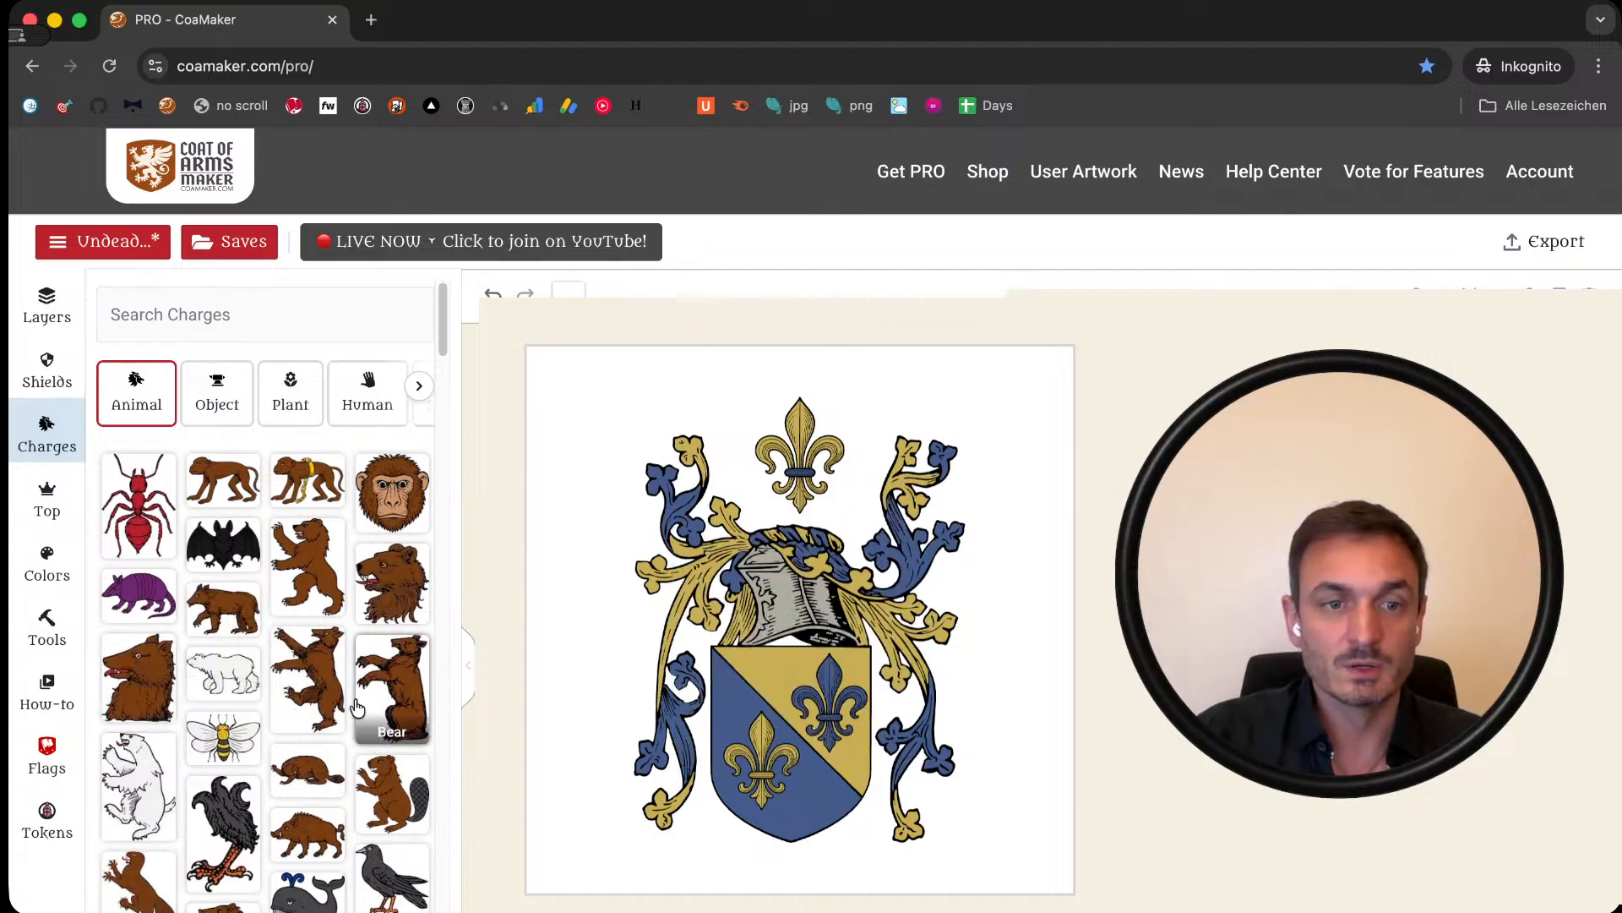
Step: Try out the buffalo head and the cat's head charges in the Rokoko Romance colours, deleting each from the design
{"action": "scroll", "coordinate": [329, 625], "scroll_direction": "down", "scroll_amount": 6}
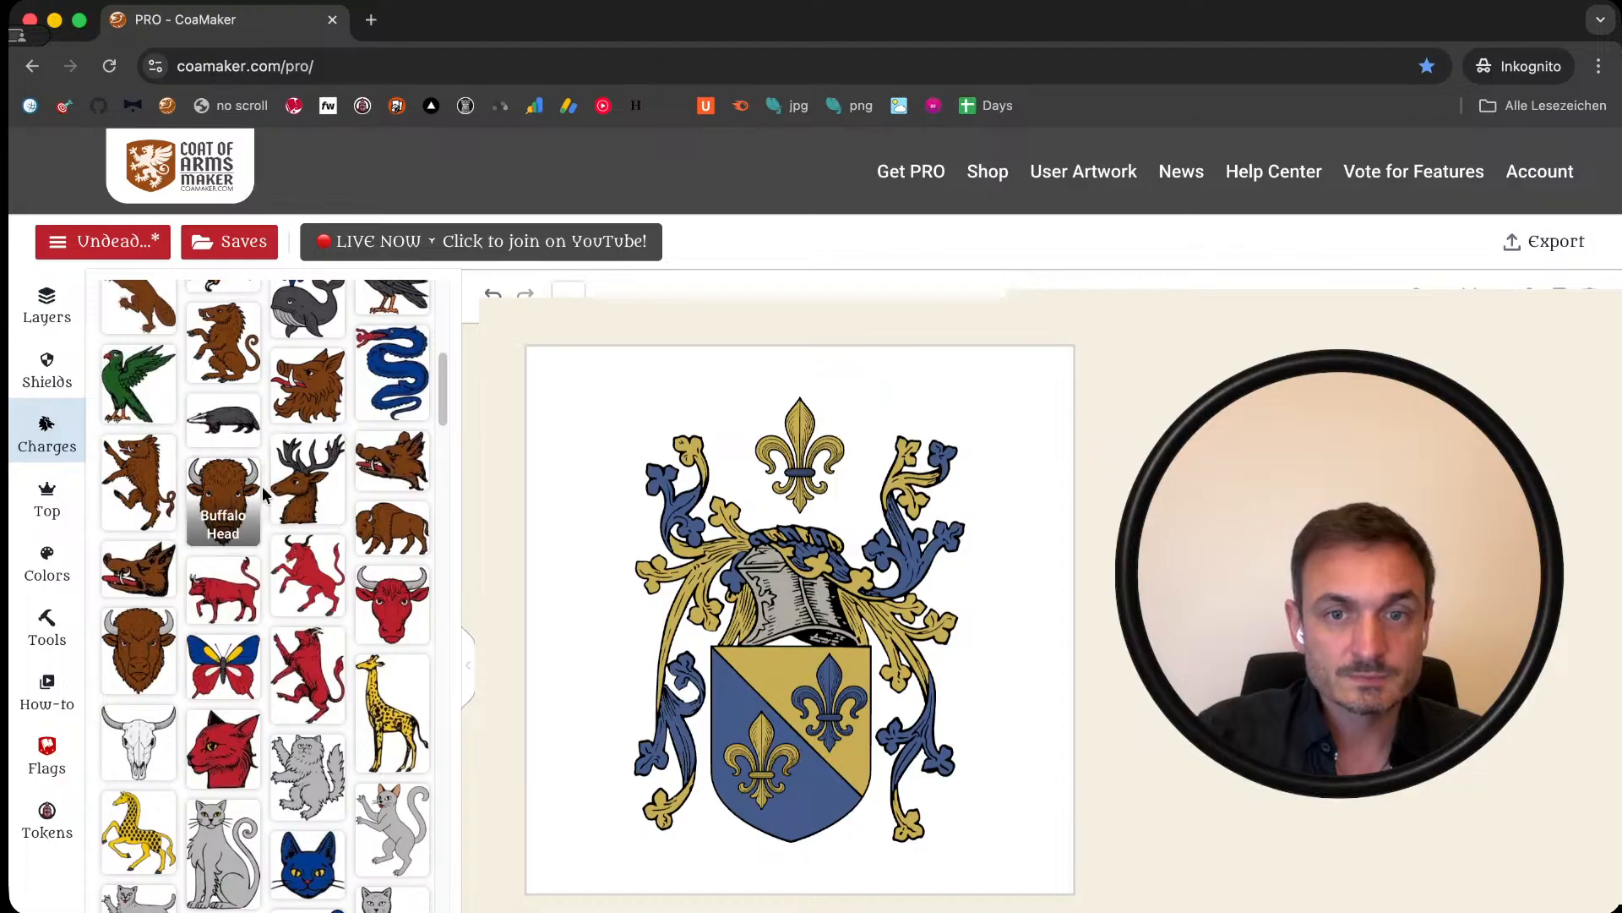
{"action": "left_click", "coordinate": [223, 505]}
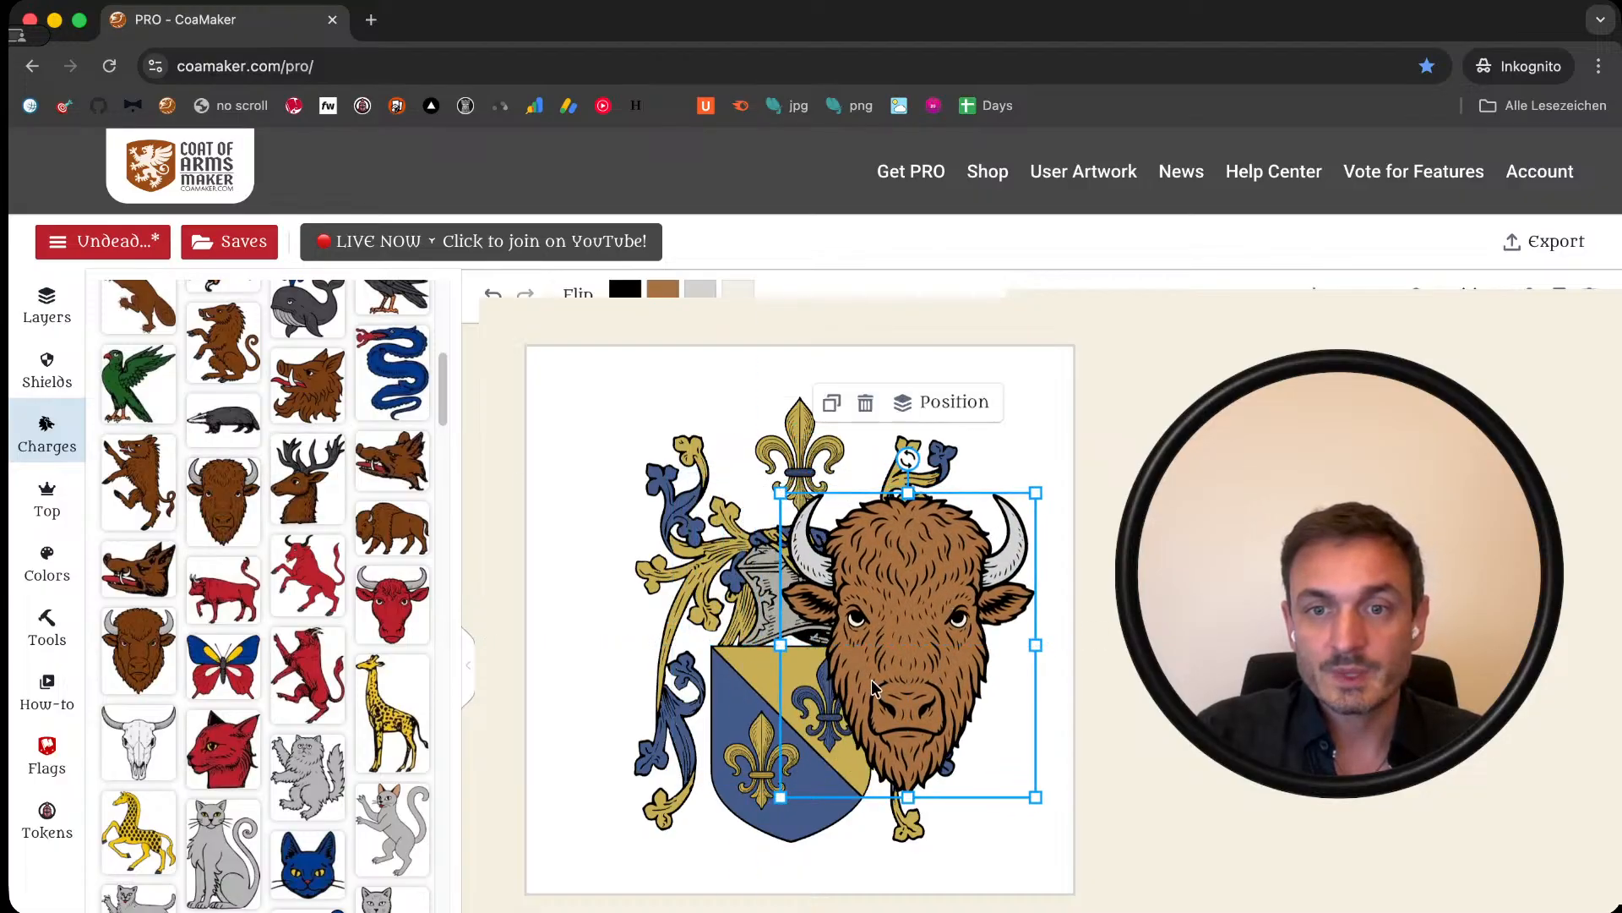
{"action": "key", "text": "Delete"}
{"action": "scroll", "coordinate": [444, 701], "scroll_direction": "down", "scroll_amount": 2}
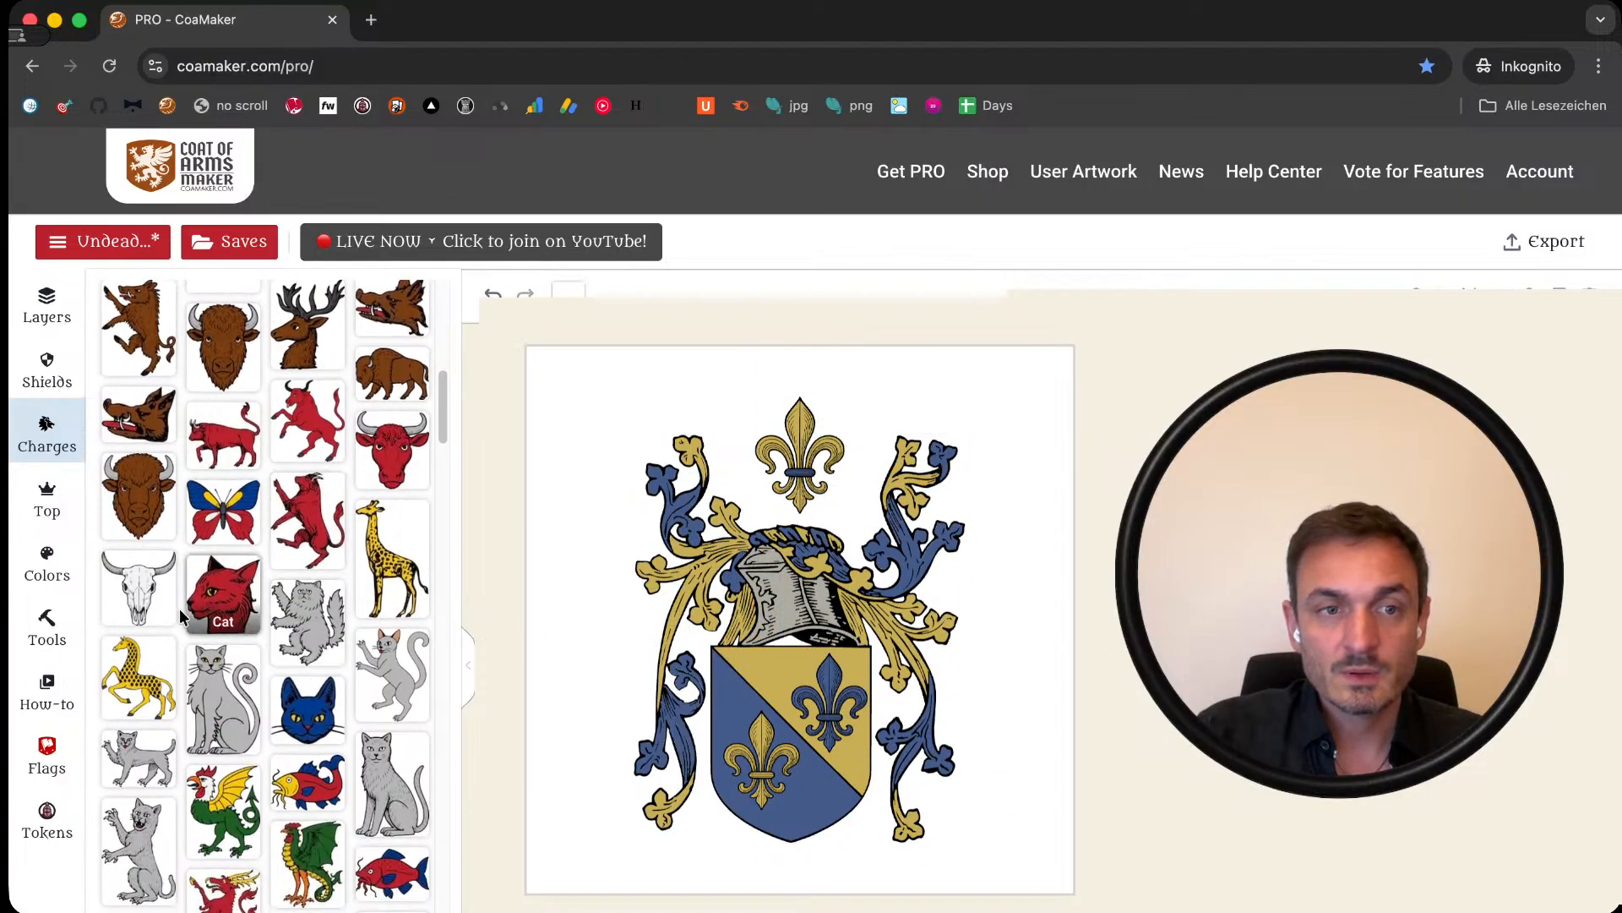
{"action": "left_click", "coordinate": [223, 594]}
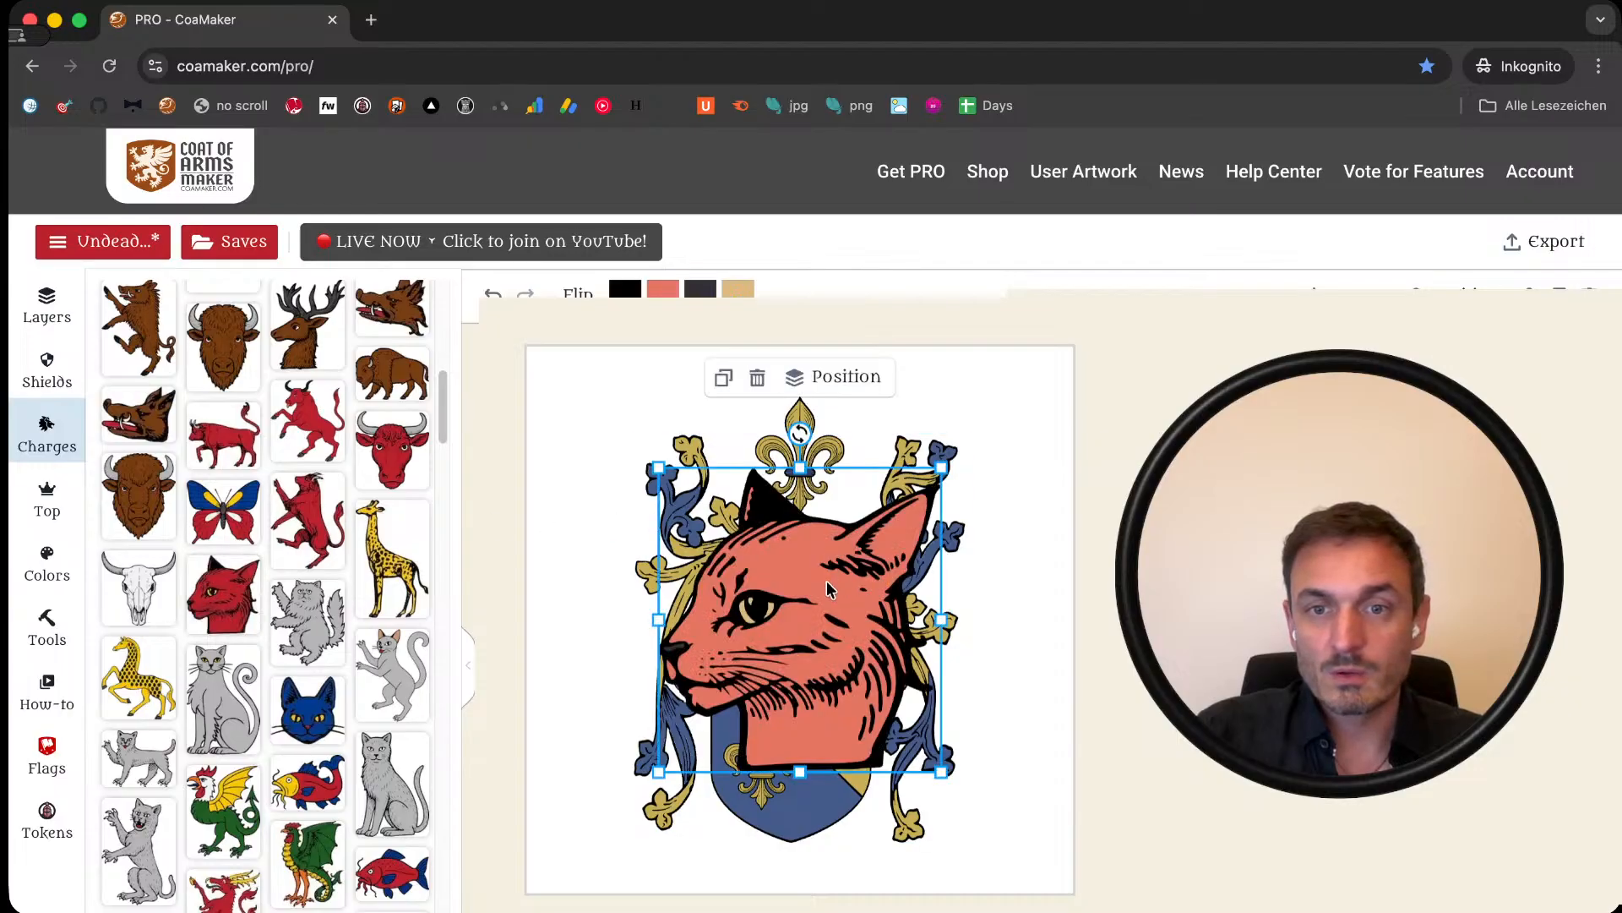
{"action": "key", "text": "Delete"}
Step: Set Vampire Castle as the default colour palette and select the helmet with its mantling
{"action": "left_click", "coordinate": [46, 562]}
{"action": "scroll", "coordinate": [228, 617], "scroll_direction": "down", "scroll_amount": 10}
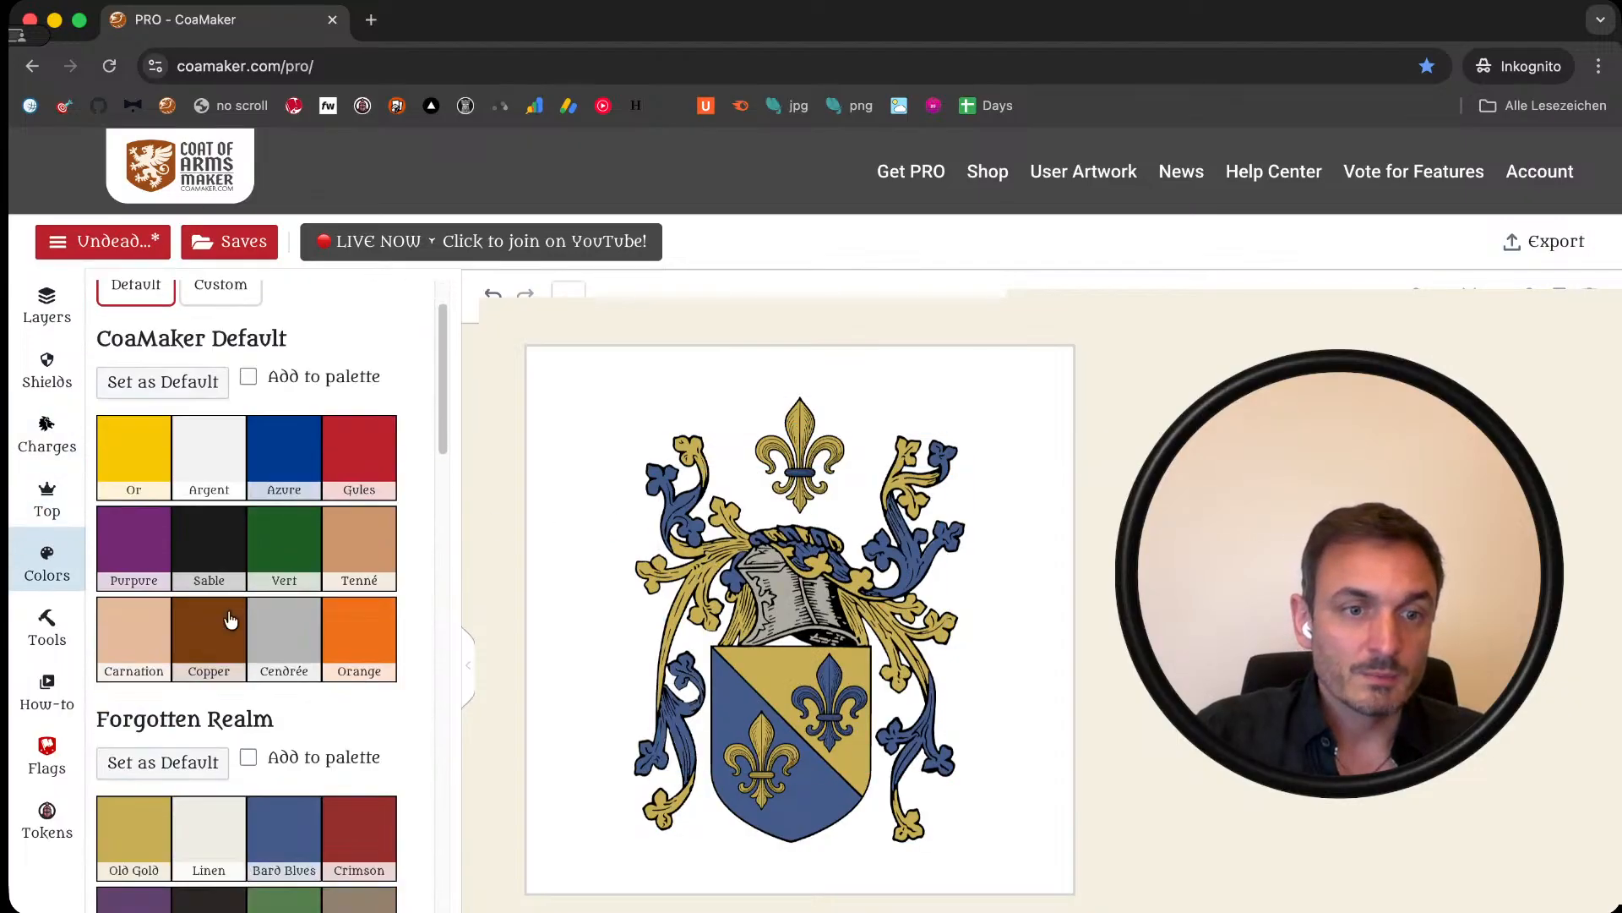
{"action": "scroll", "coordinate": [228, 611], "scroll_direction": "down", "scroll_amount": 6}
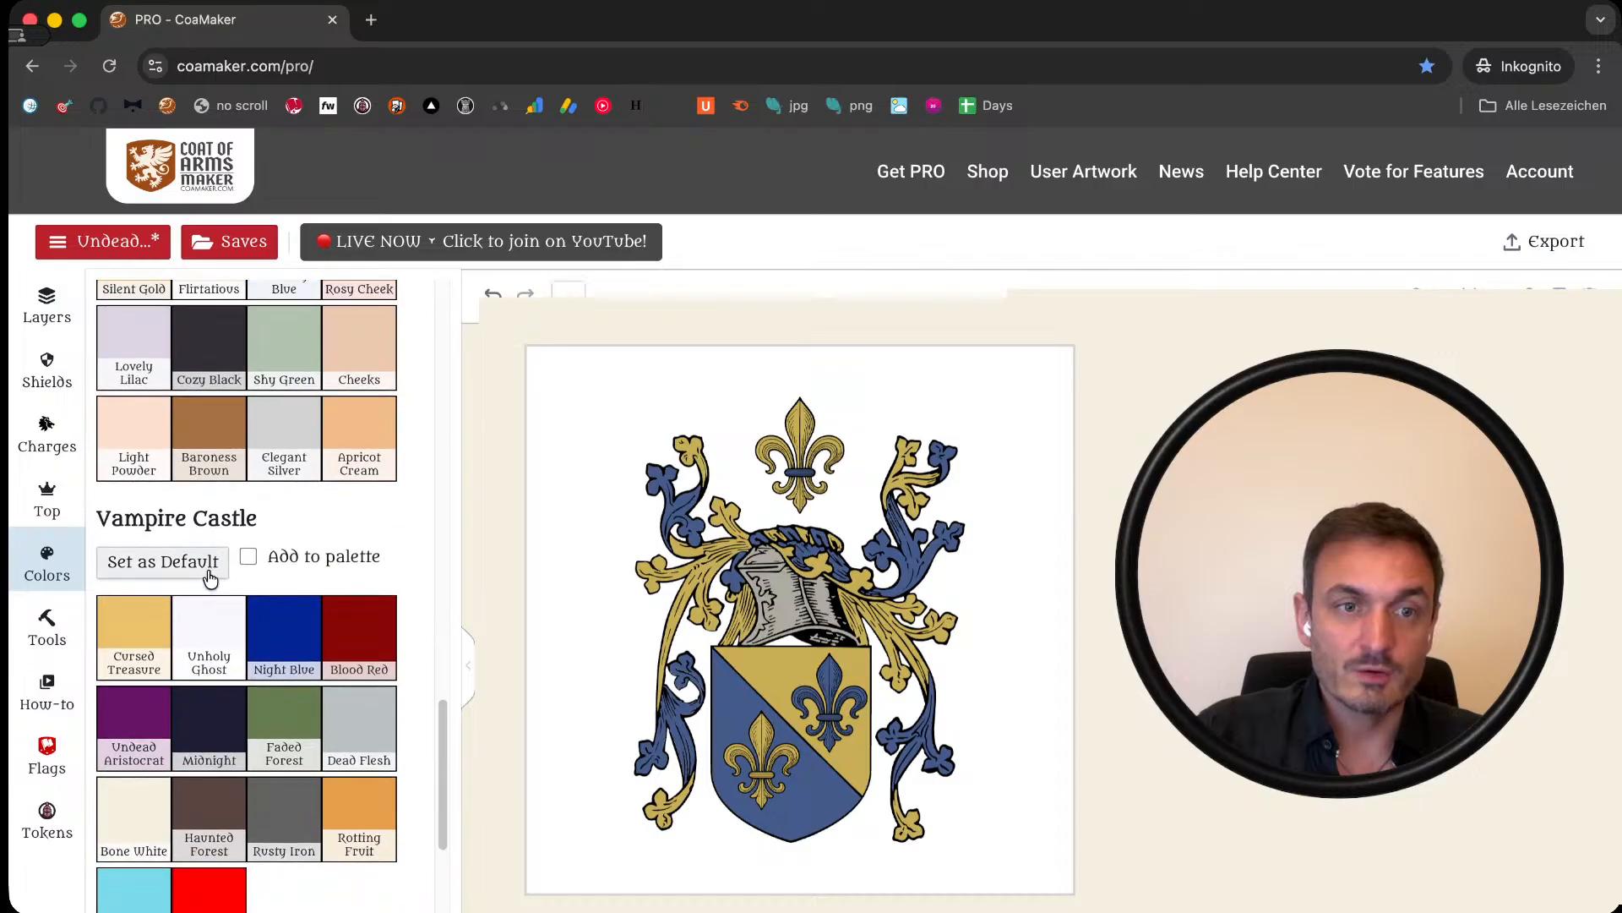
{"action": "left_click", "coordinate": [737, 632]}
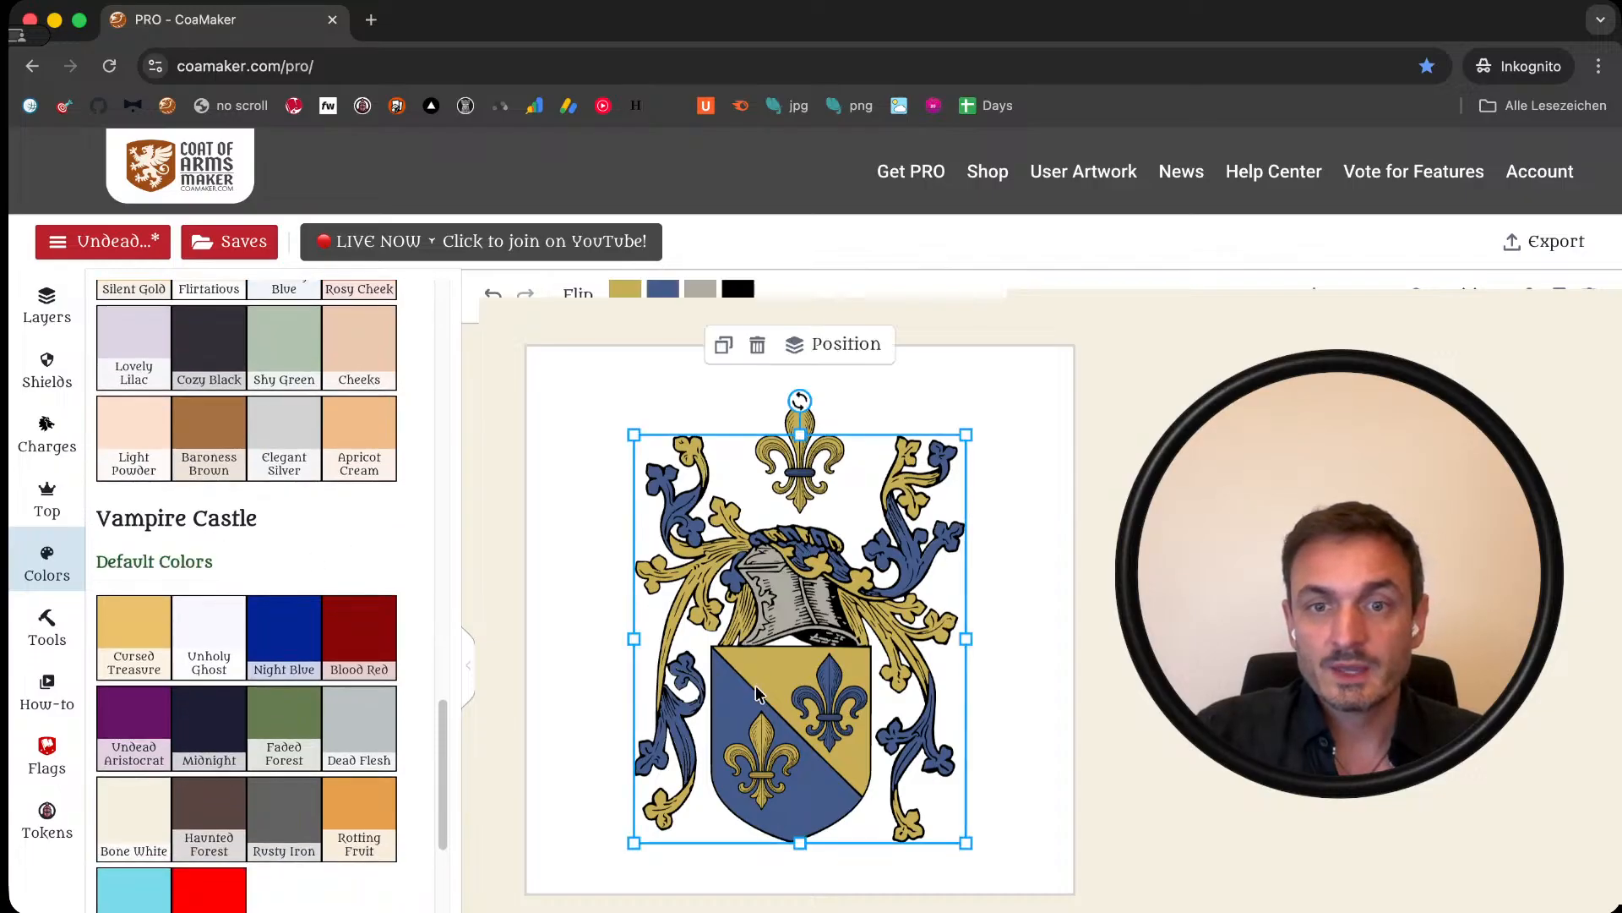
Step: Recolour the helmet's mantling, changing its blue parts to Blood Red and its gold parts to Cursed Treasure
{"action": "left_click", "coordinate": [665, 291]}
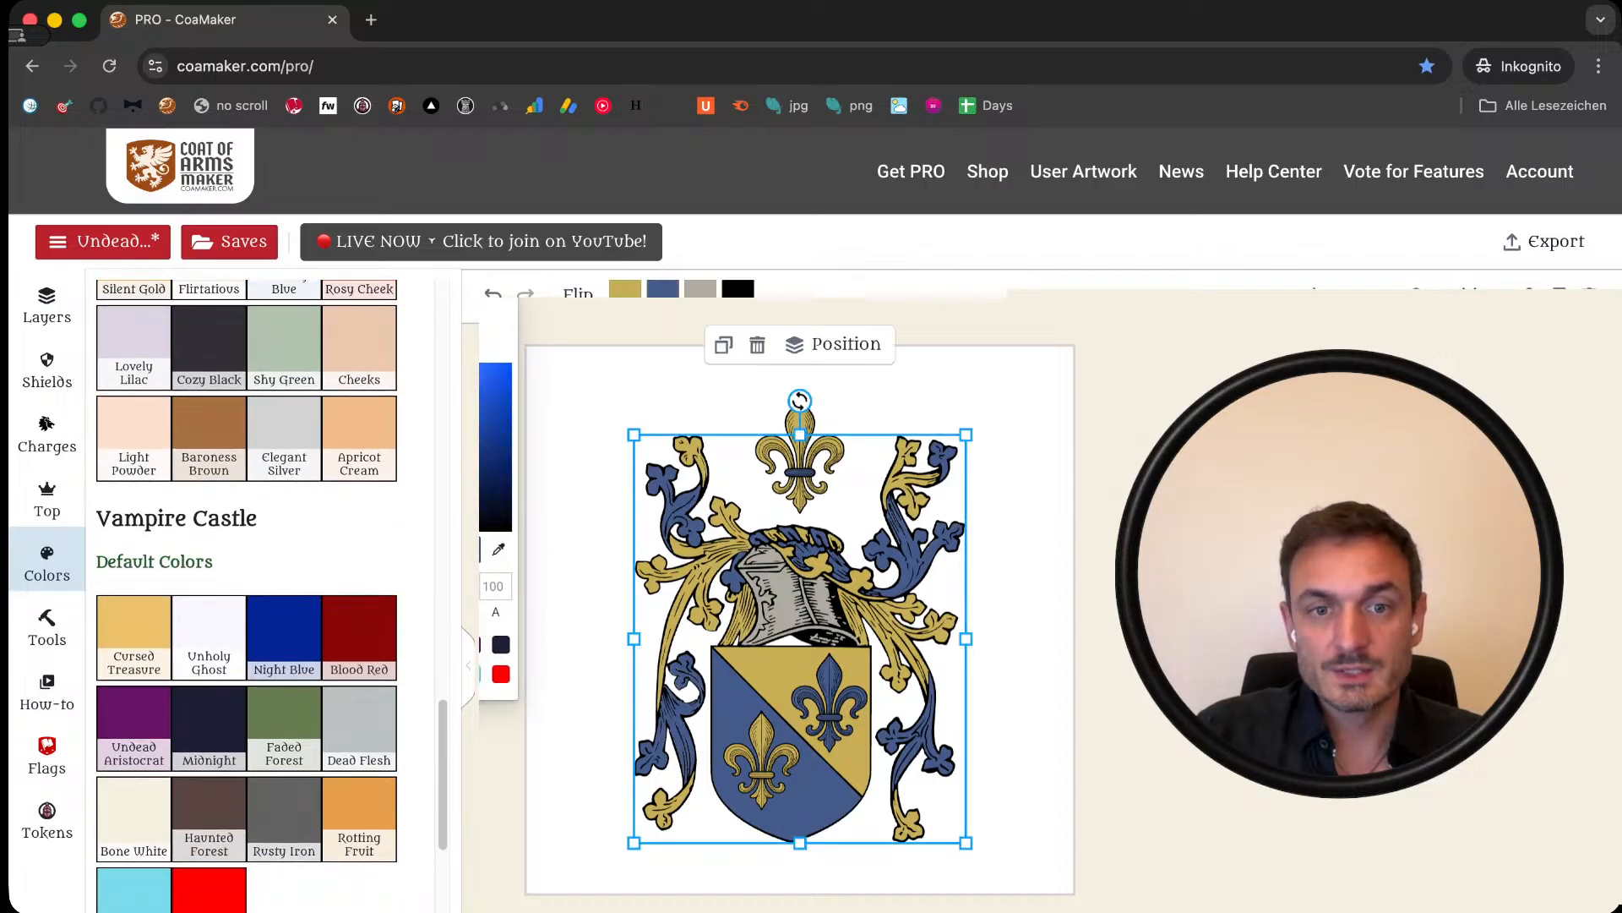
{"action": "left_click", "coordinate": [359, 642]}
{"action": "left_click", "coordinate": [653, 295]}
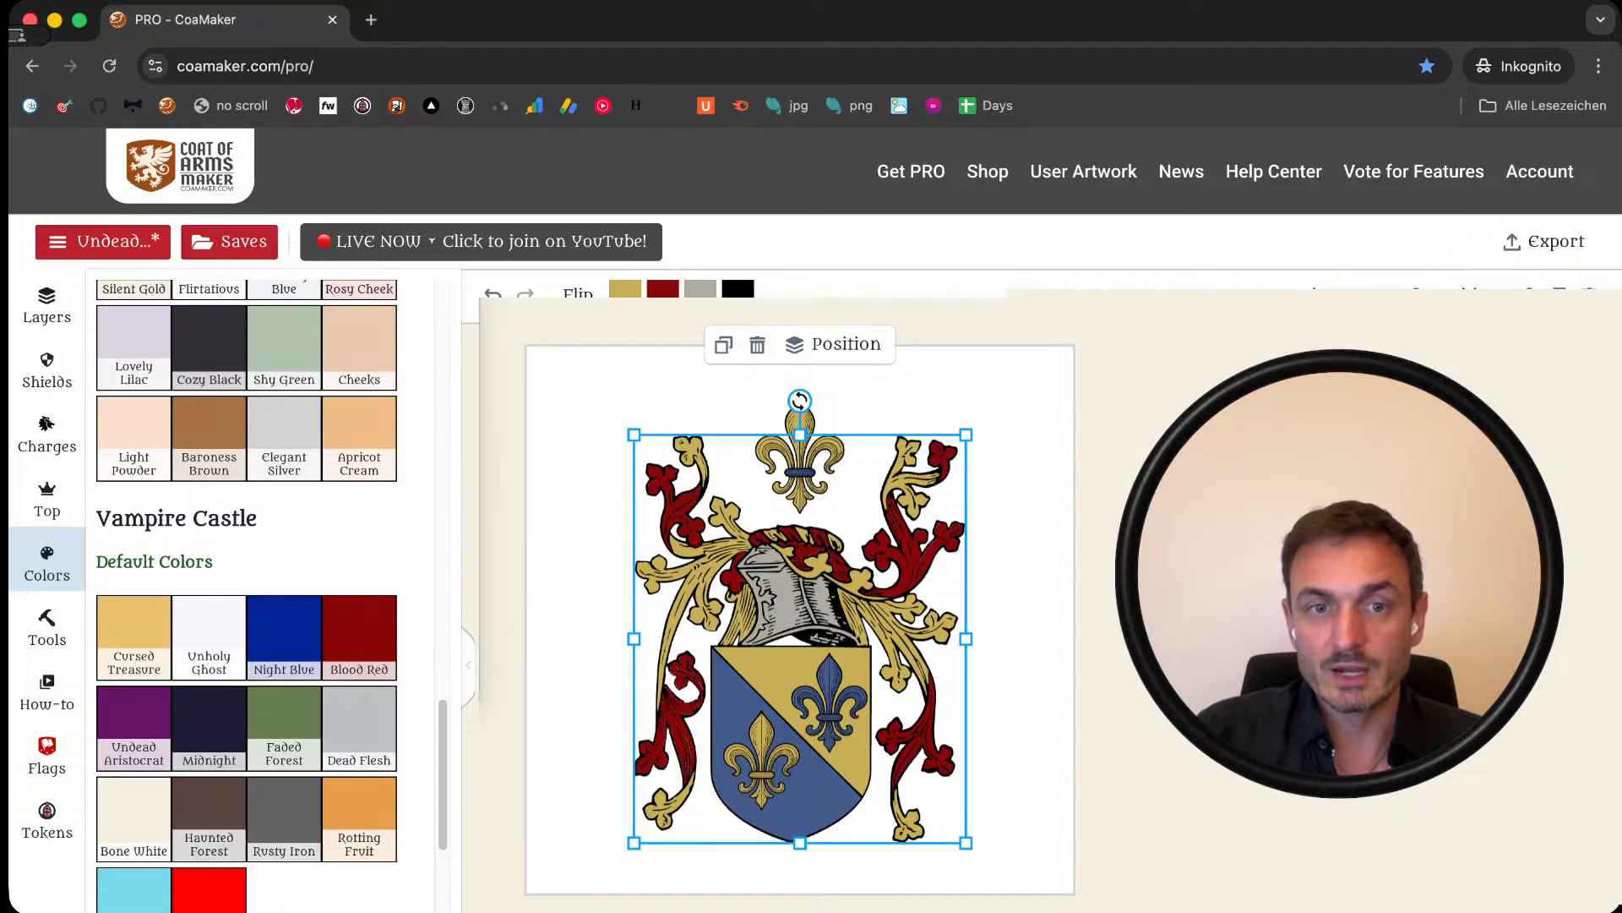
{"action": "left_click", "coordinate": [133, 633]}
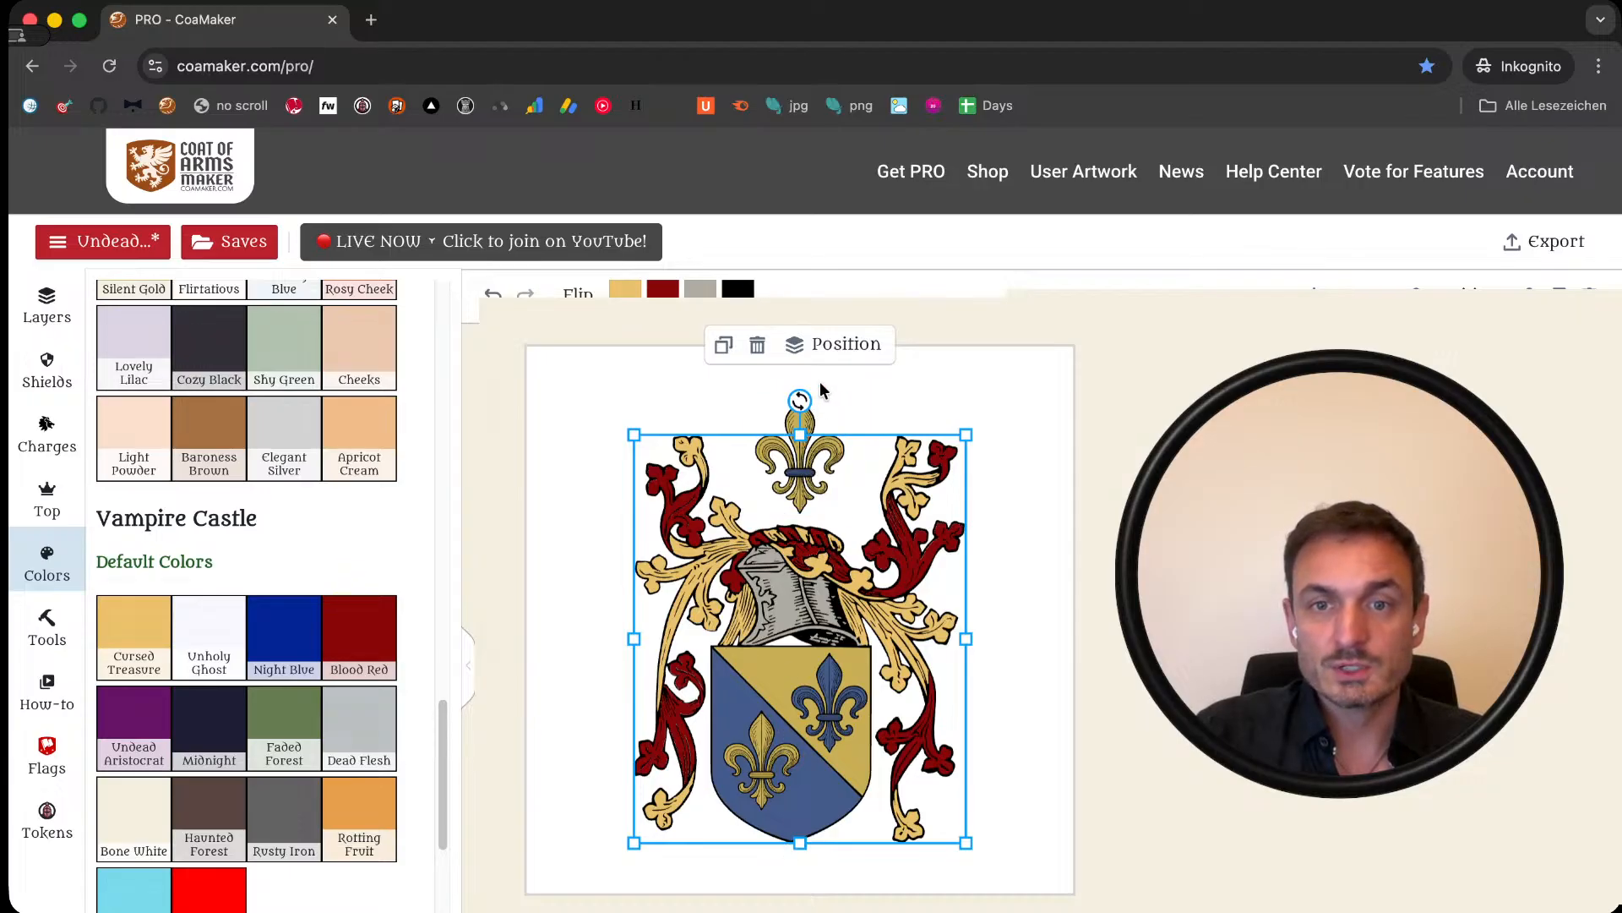
Step: Recolour the fleur-de-lis crest above the helmet with Cursed Treasure for the gold and Blood Red for its blue band
{"action": "left_click", "coordinate": [816, 435]}
{"action": "left_click", "coordinate": [663, 290]}
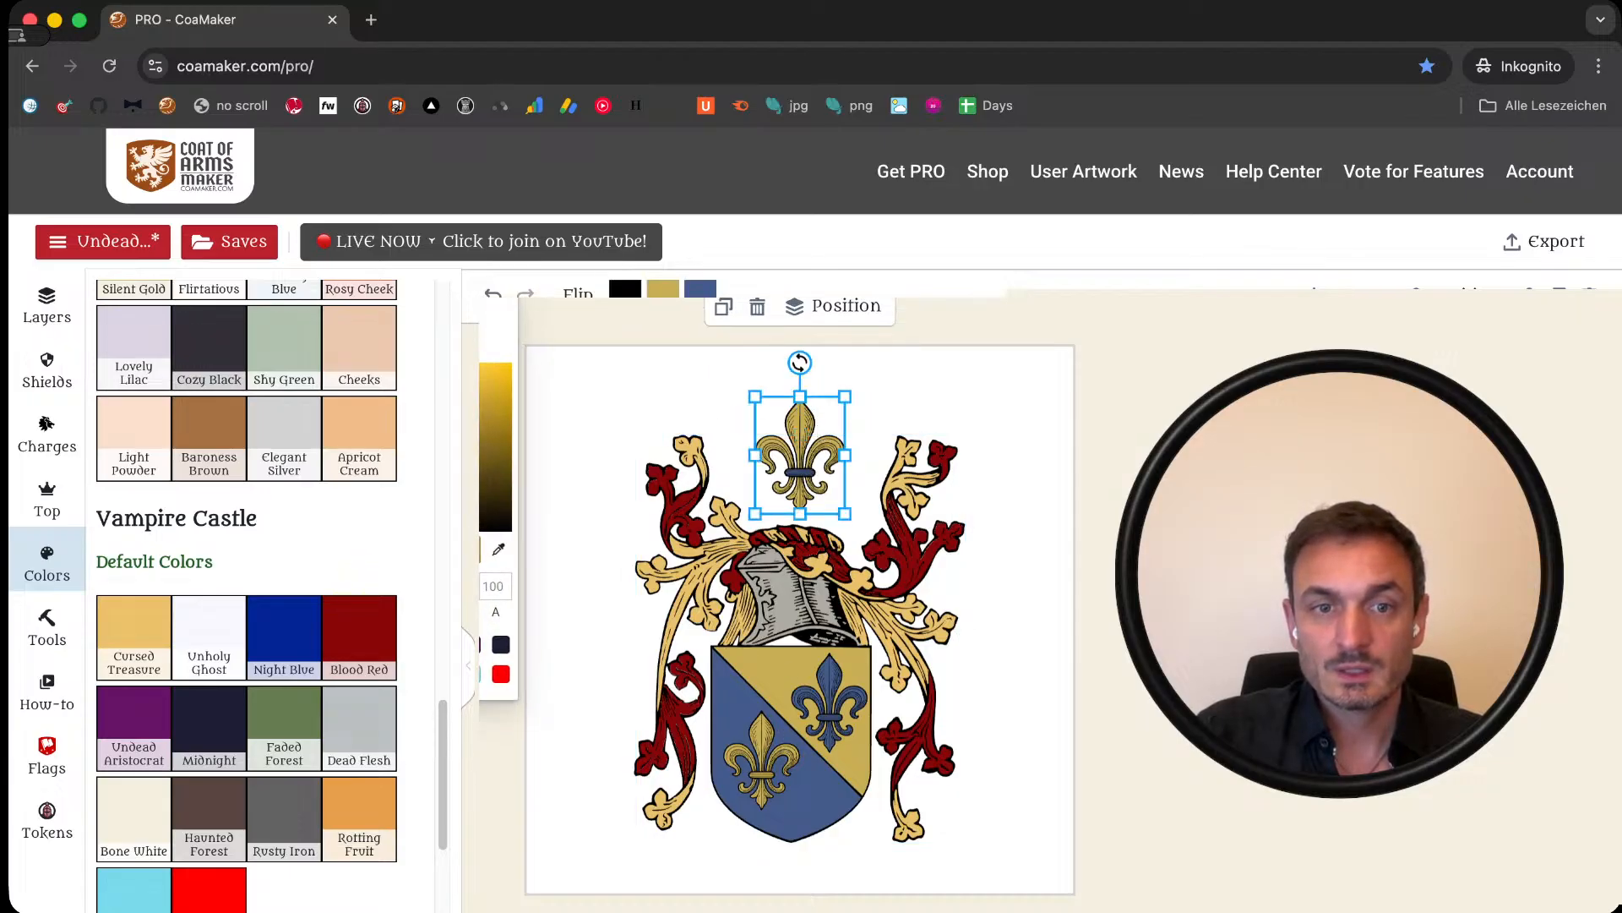
{"action": "left_click", "coordinate": [700, 296]}
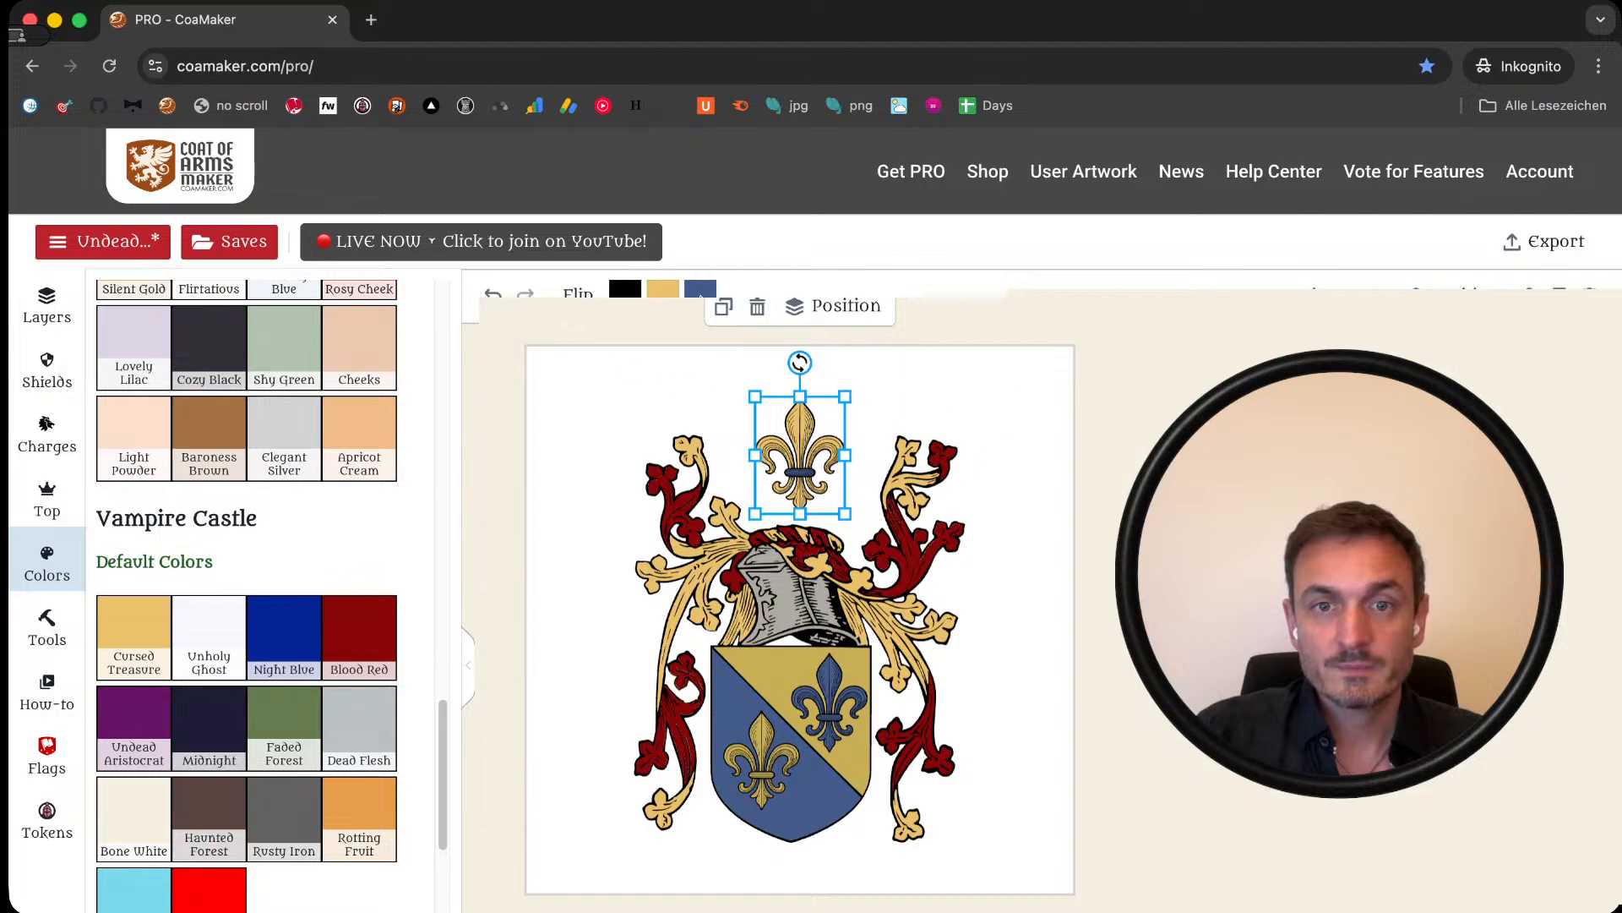
{"action": "left_click", "coordinate": [700, 292]}
{"action": "left_click", "coordinate": [507, 667]}
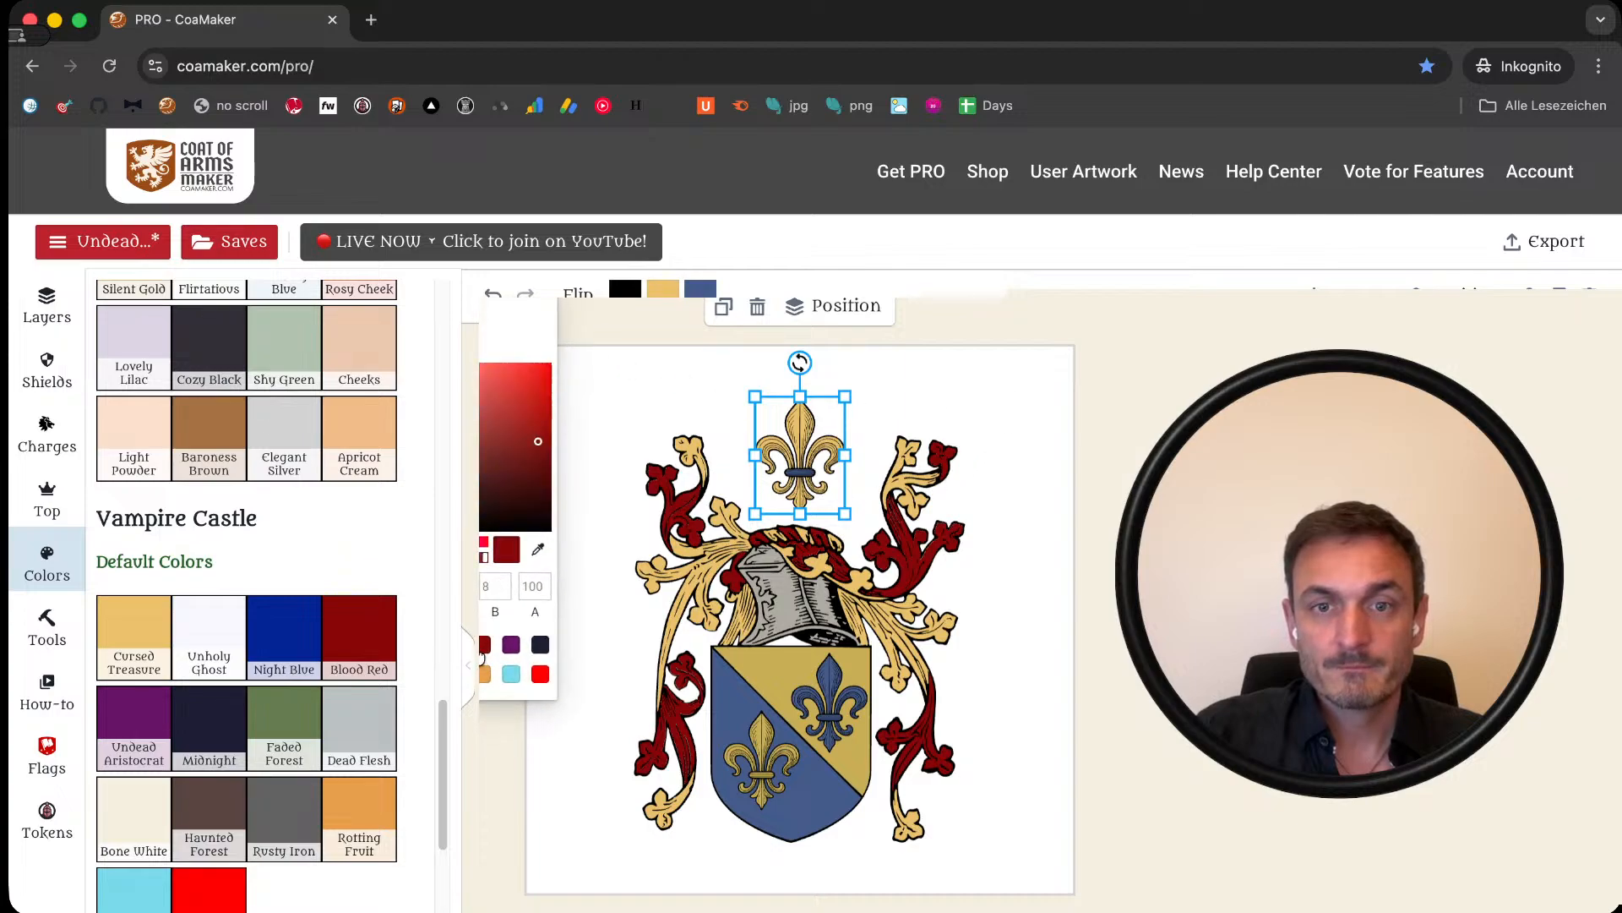
Step: Recolour both blue parts of the fleur-de-lis on the shield's gold half to Blood Red
{"action": "left_click", "coordinate": [817, 810]}
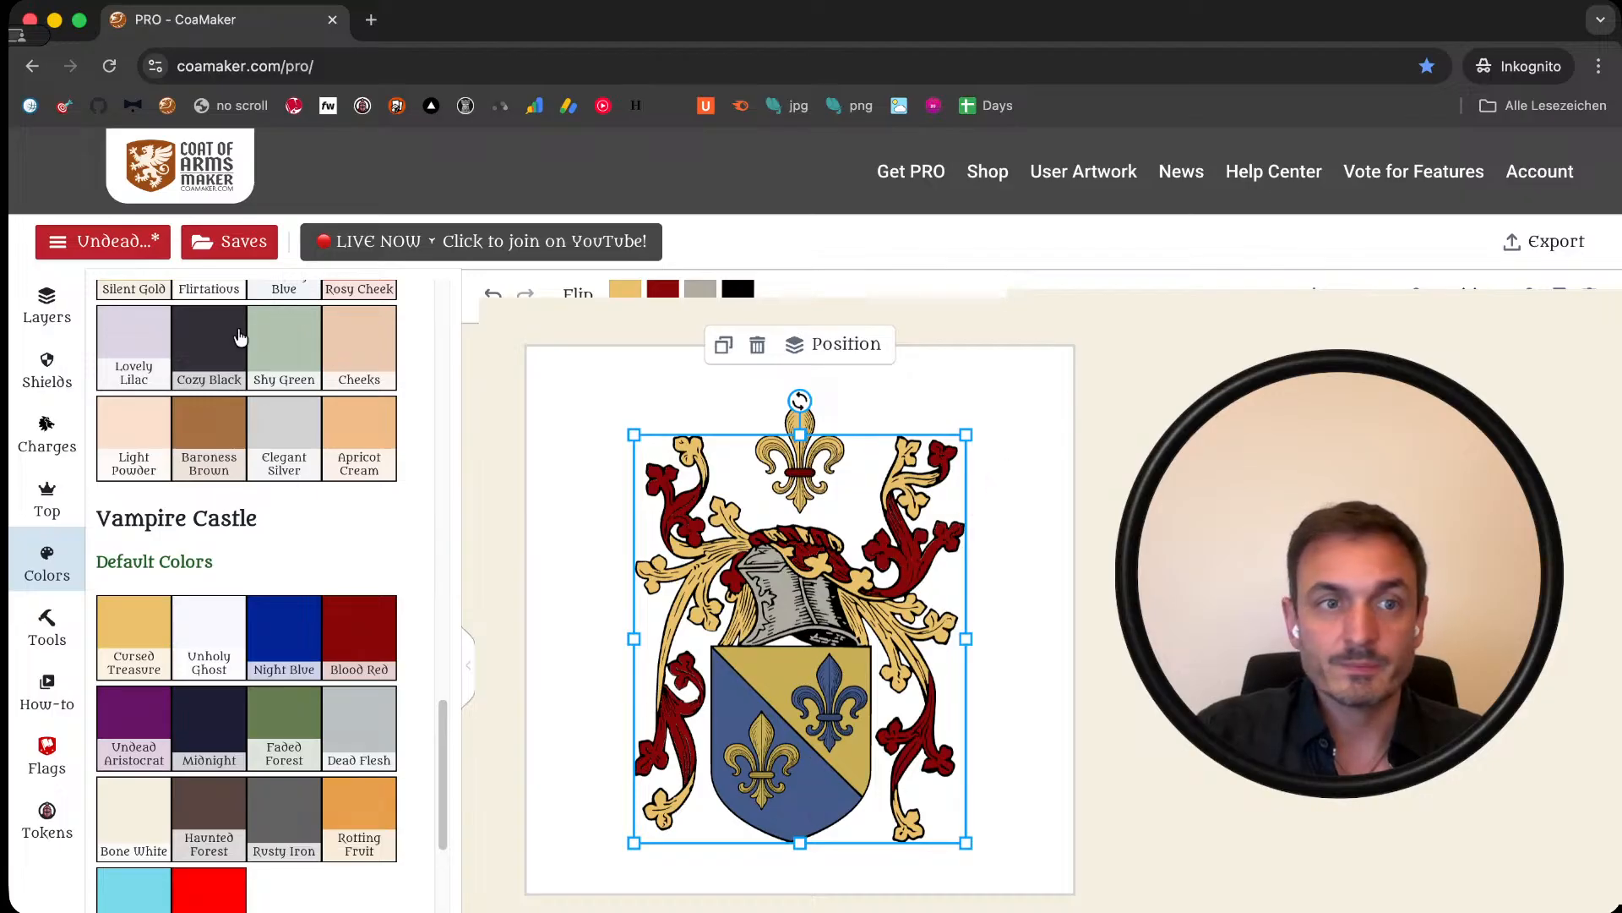
{"action": "left_click", "coordinate": [49, 313]}
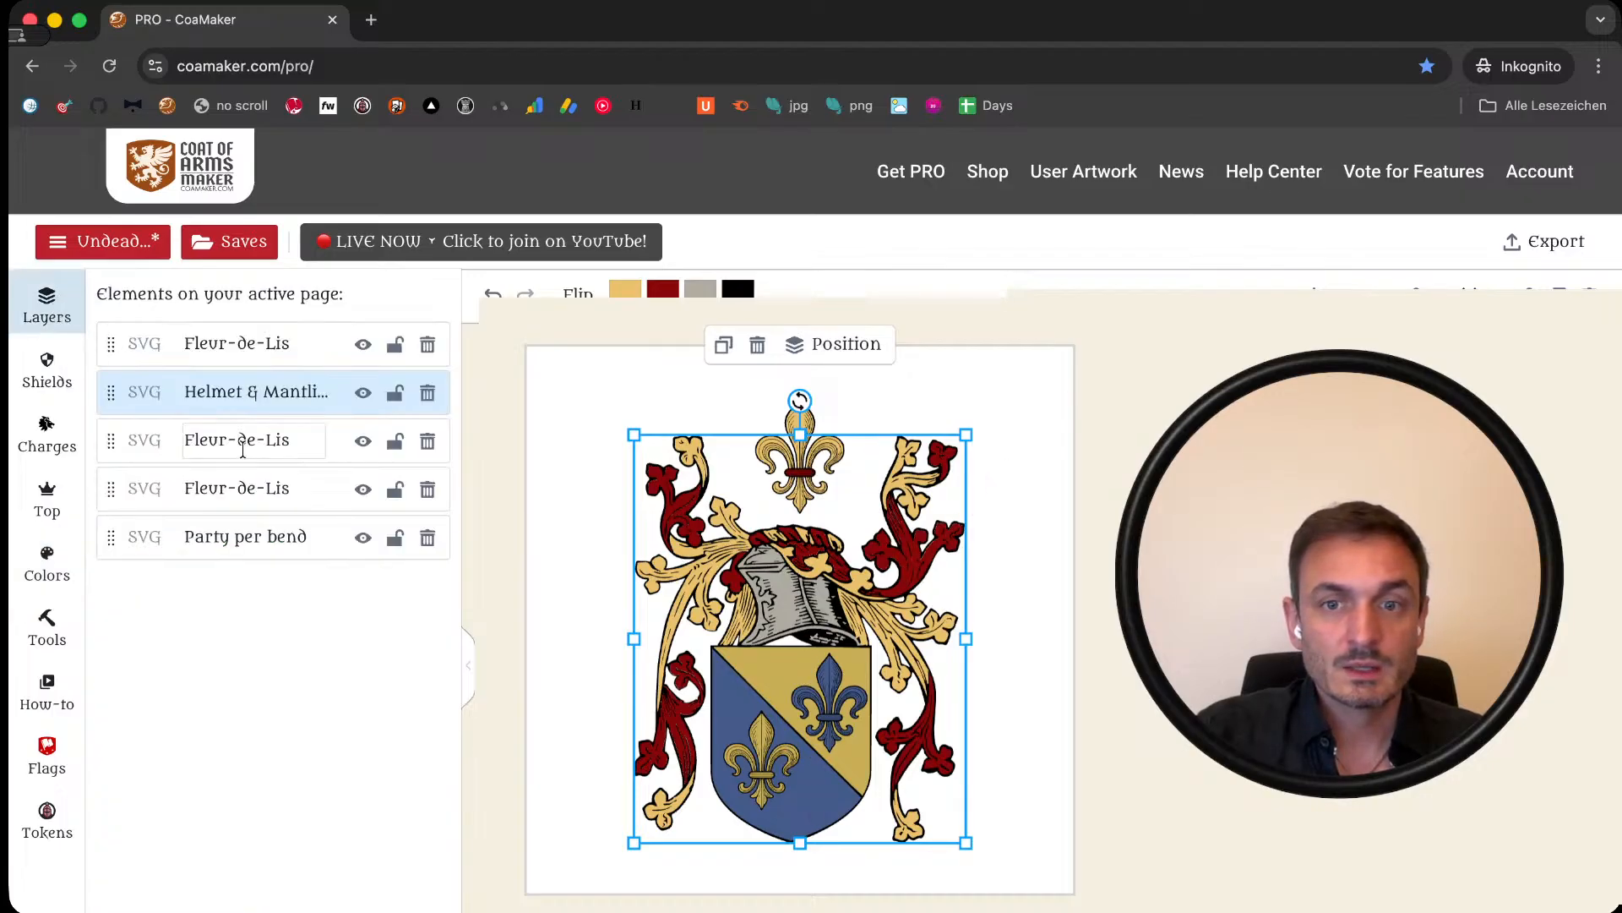
{"action": "left_click", "coordinate": [244, 448]}
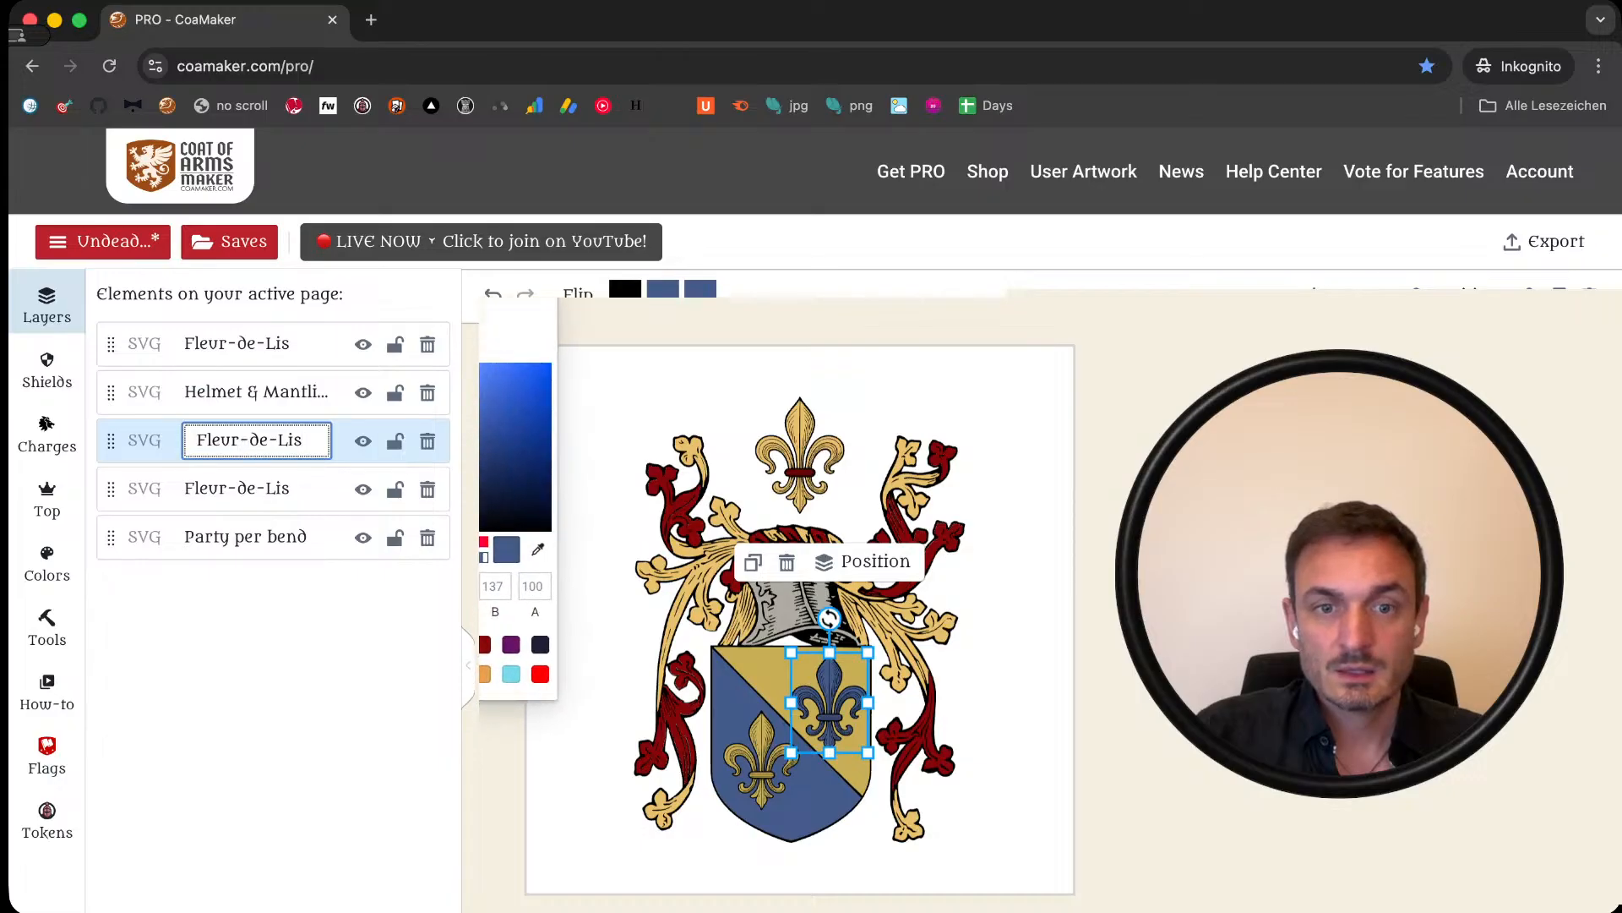
{"action": "left_click", "coordinate": [484, 645]}
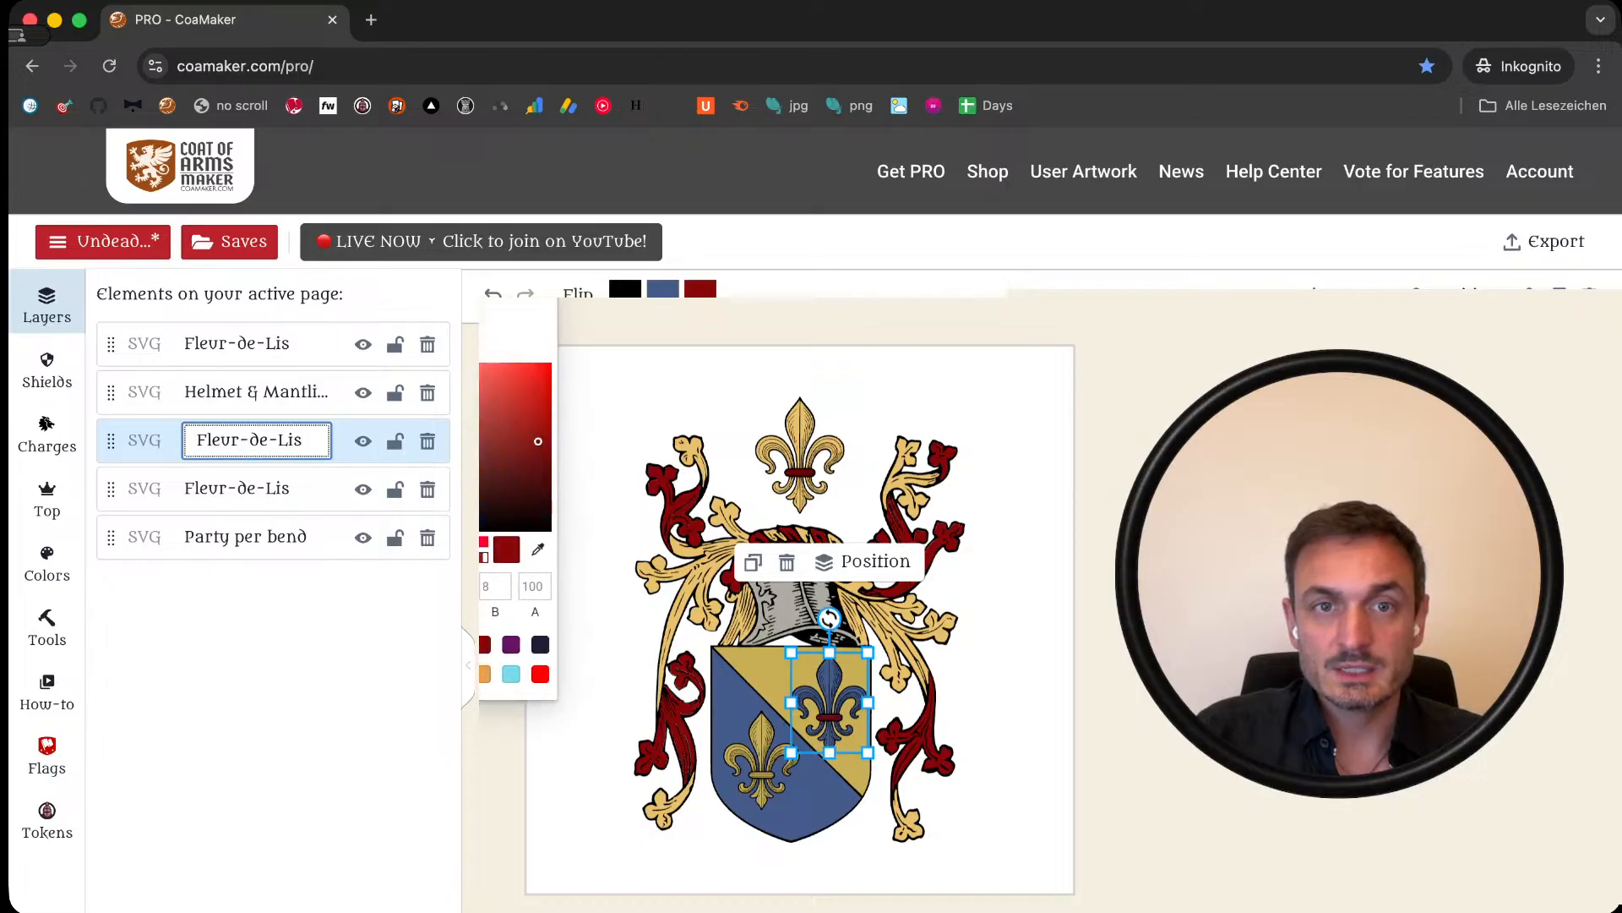
{"action": "key", "text": "Escape"}
{"action": "left_click", "coordinate": [664, 289]}
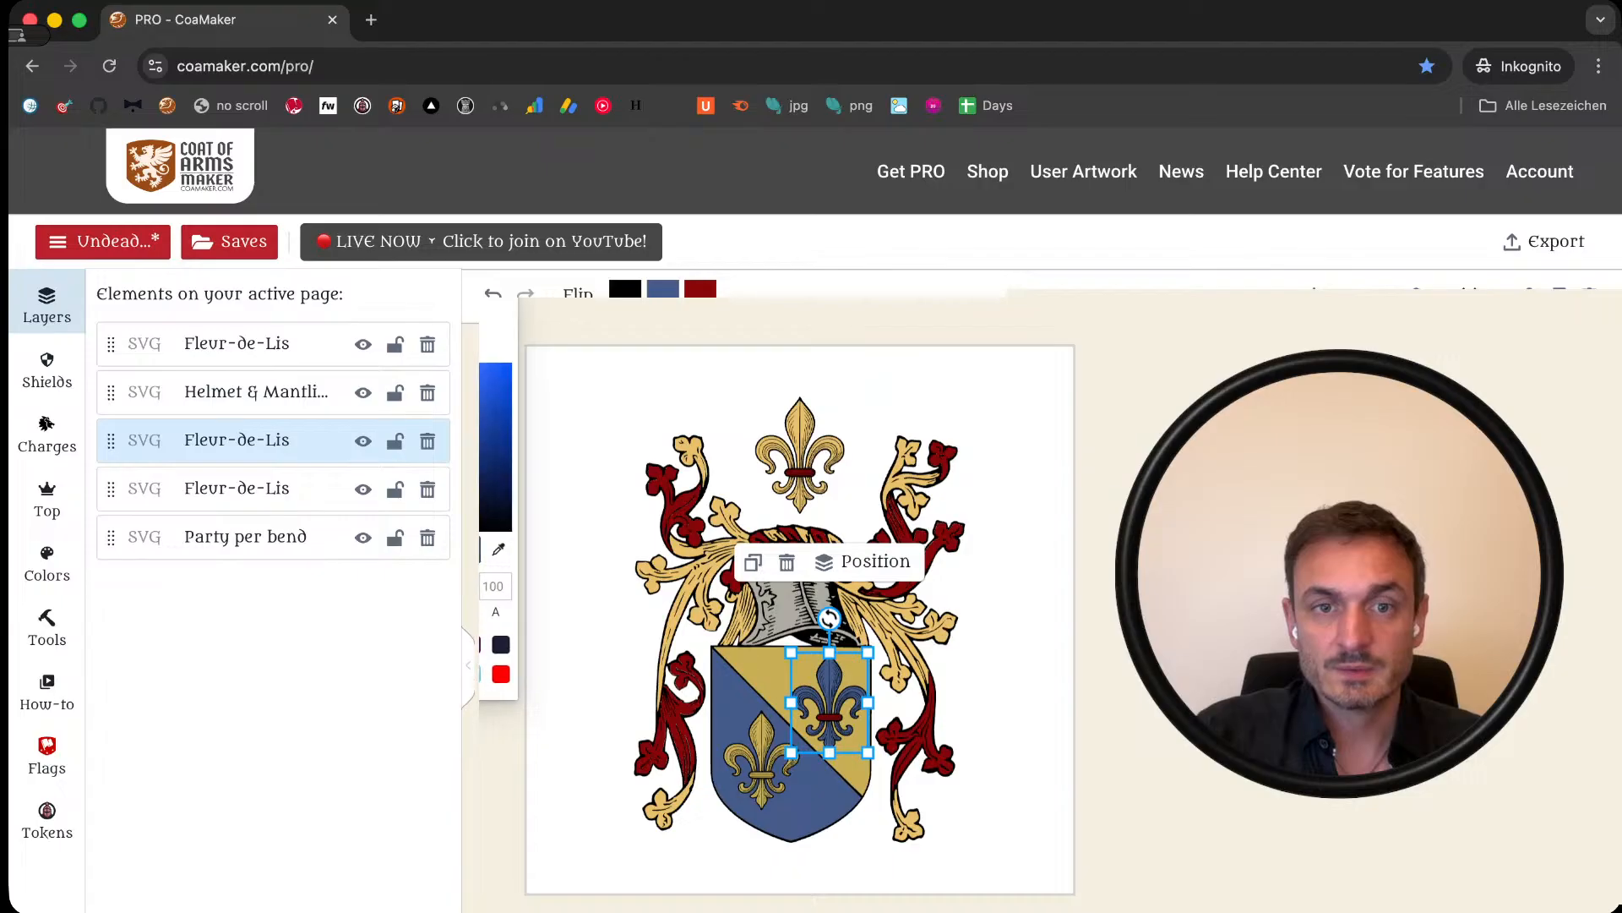
{"action": "left_click", "coordinate": [475, 645]}
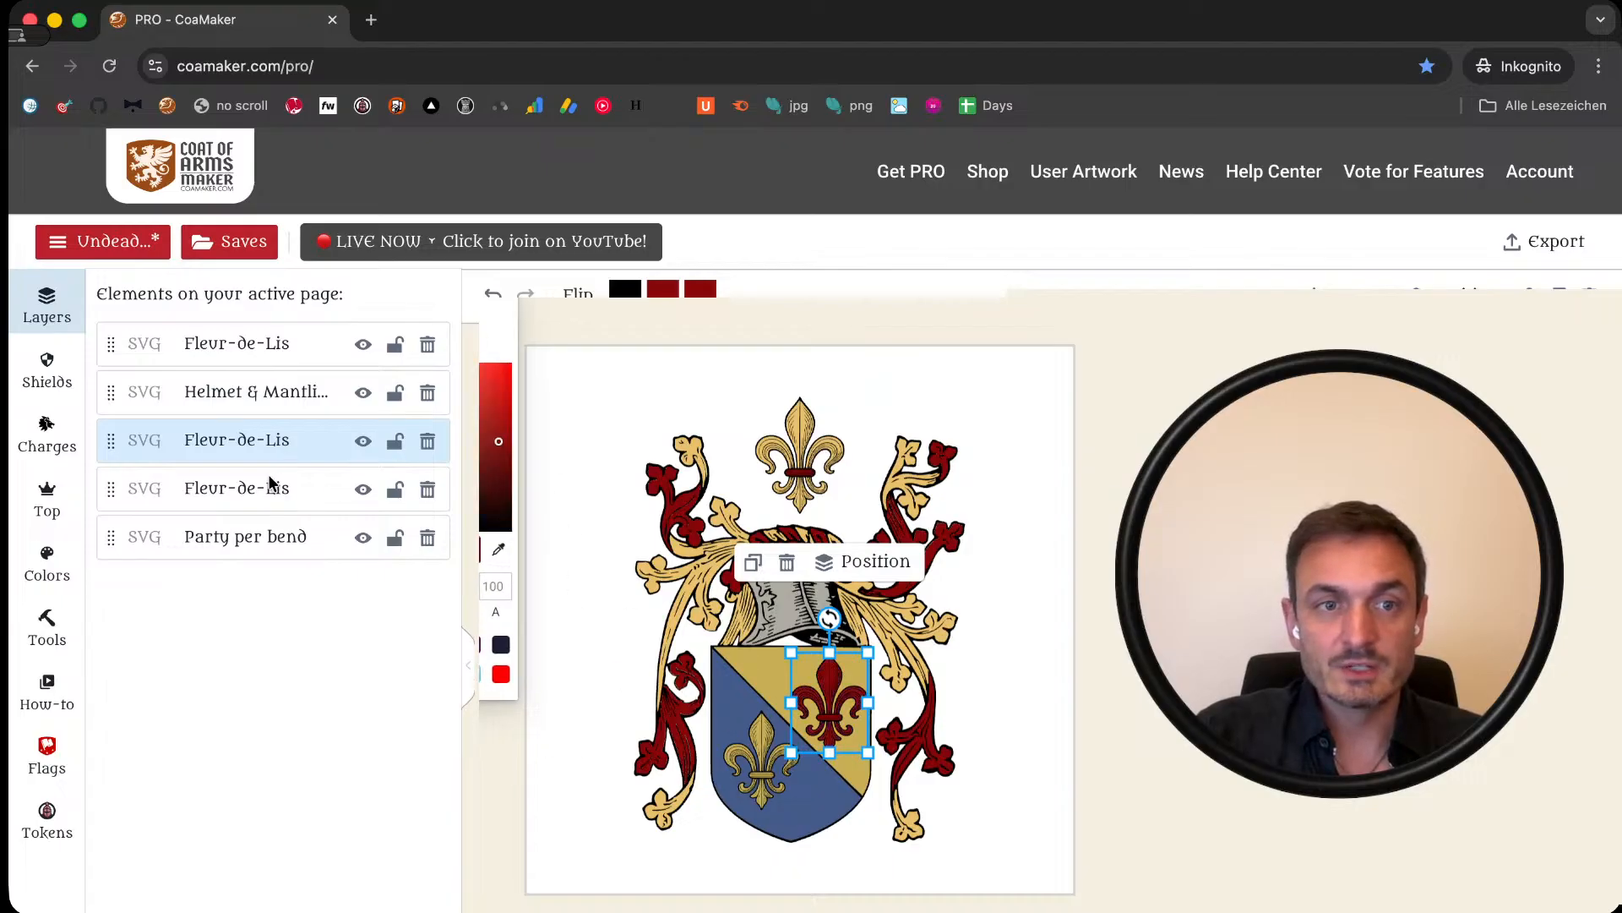
Step: Select the gold fleur-de-lis on the shield's blue half
{"action": "left_click", "coordinate": [247, 491]}
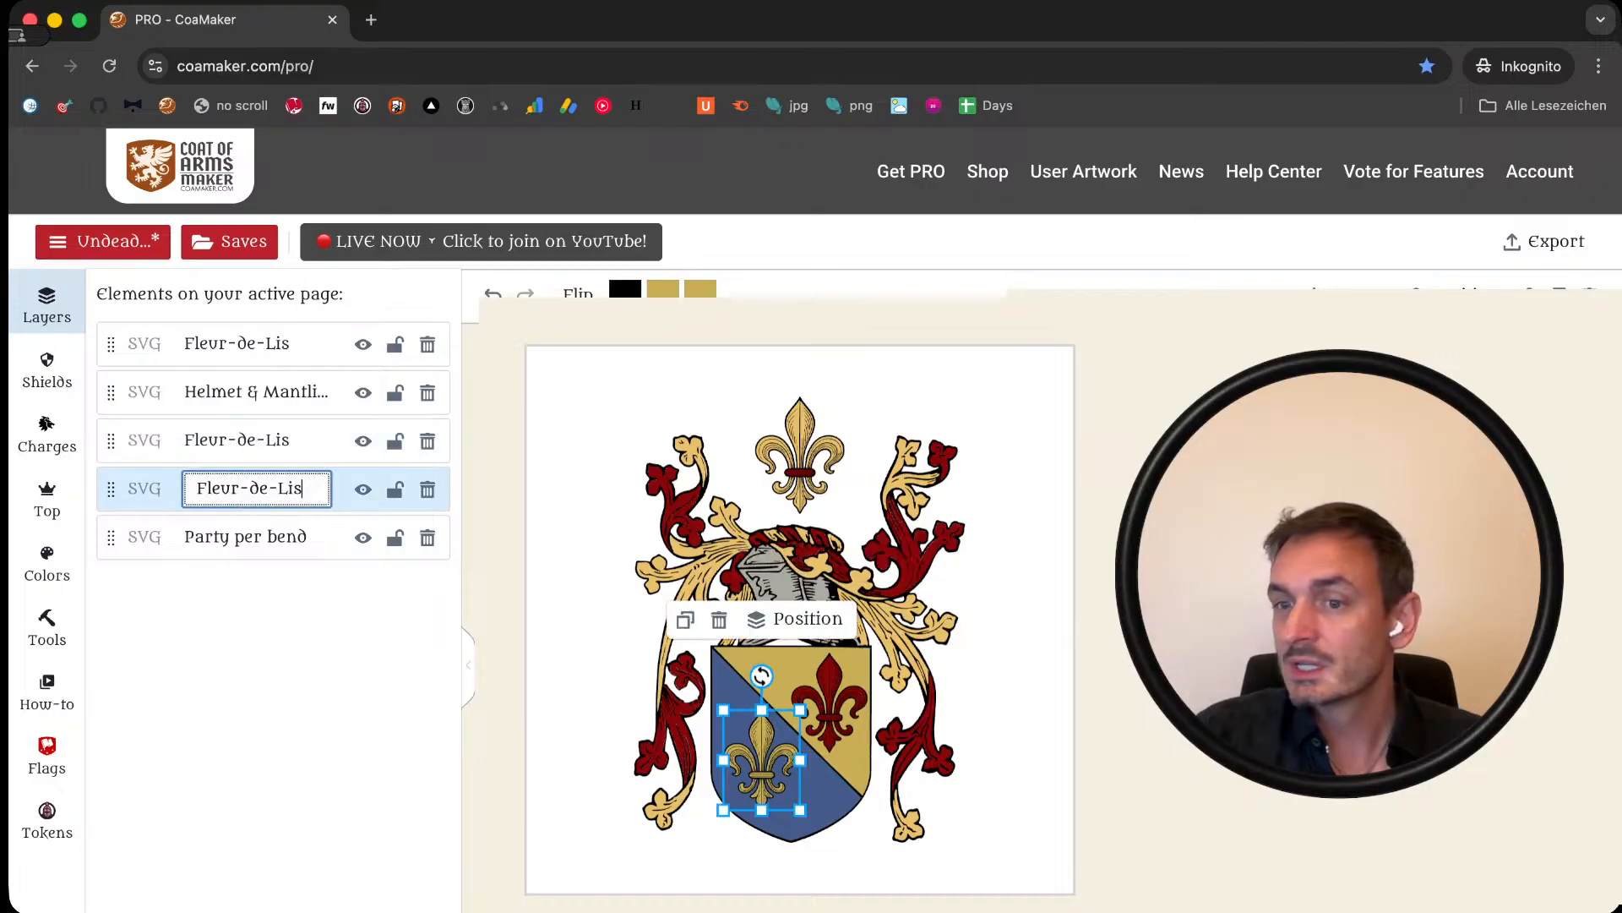
Step: Recolour both gold tones of the fleur-de-lis on the shield's blue half to the lighter gold
{"action": "left_click", "coordinate": [663, 289]}
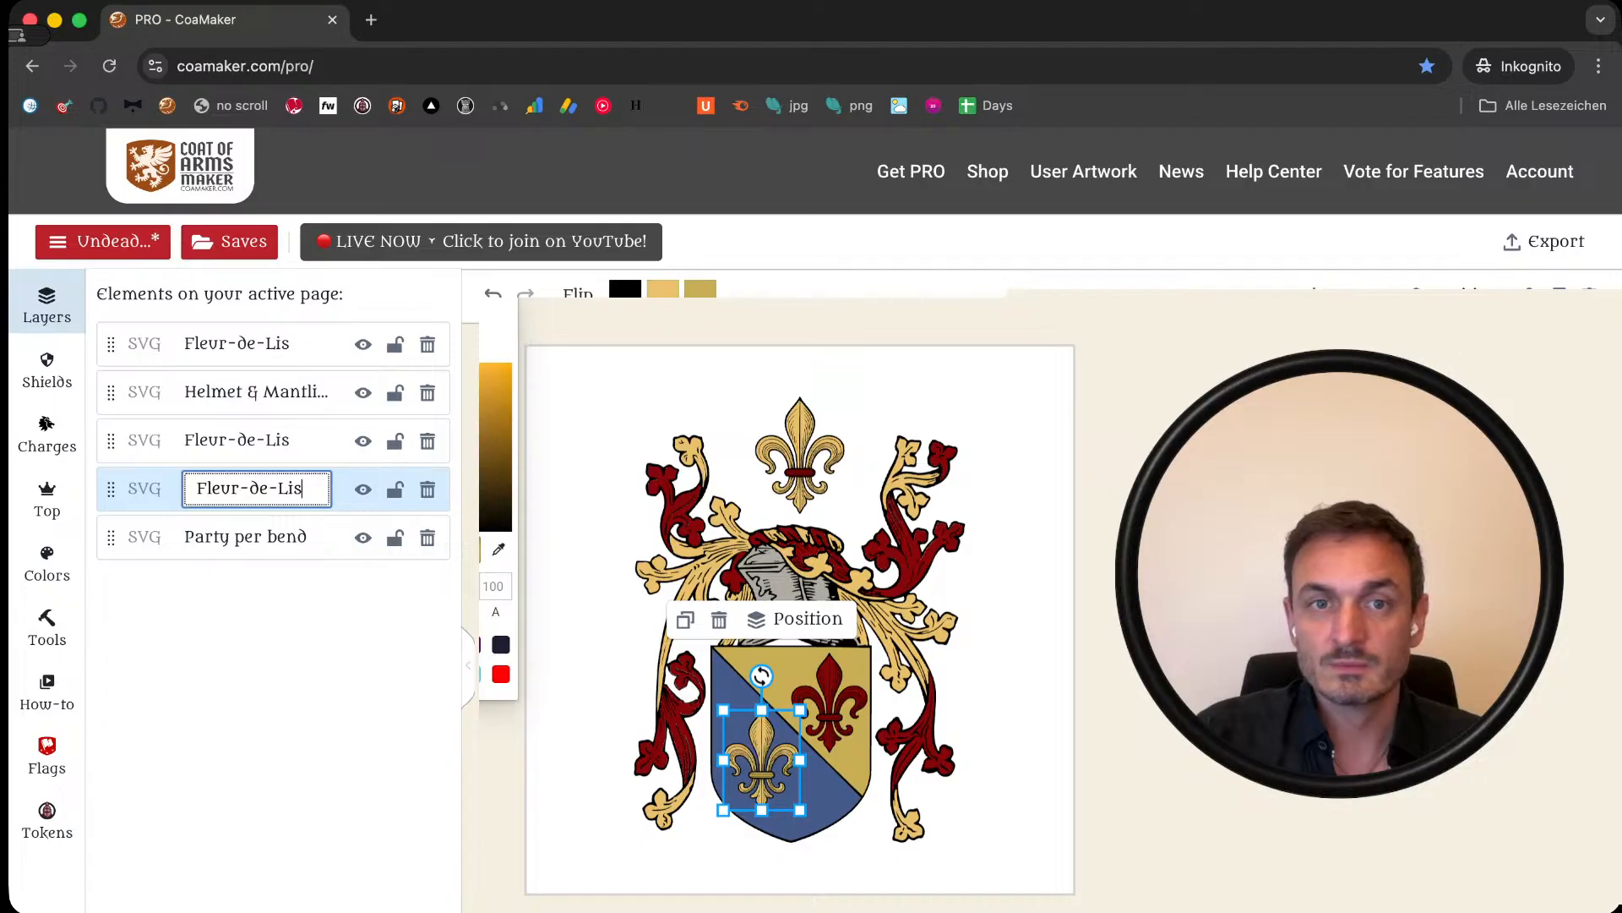
{"action": "key", "text": "super+v"}
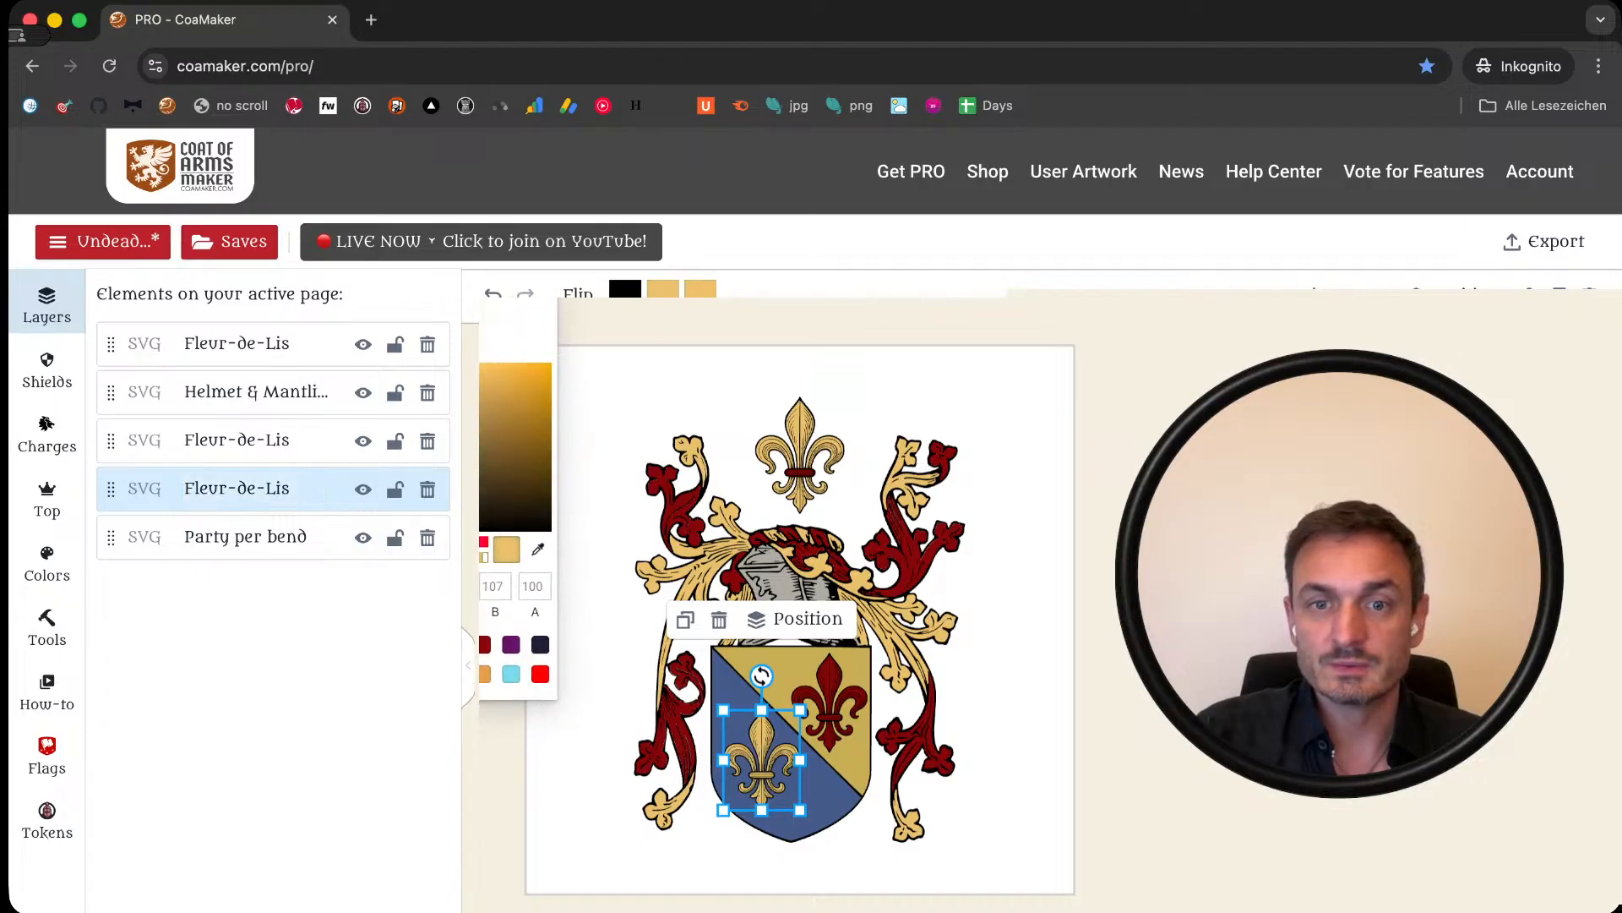
{"action": "key", "text": "Escape"}
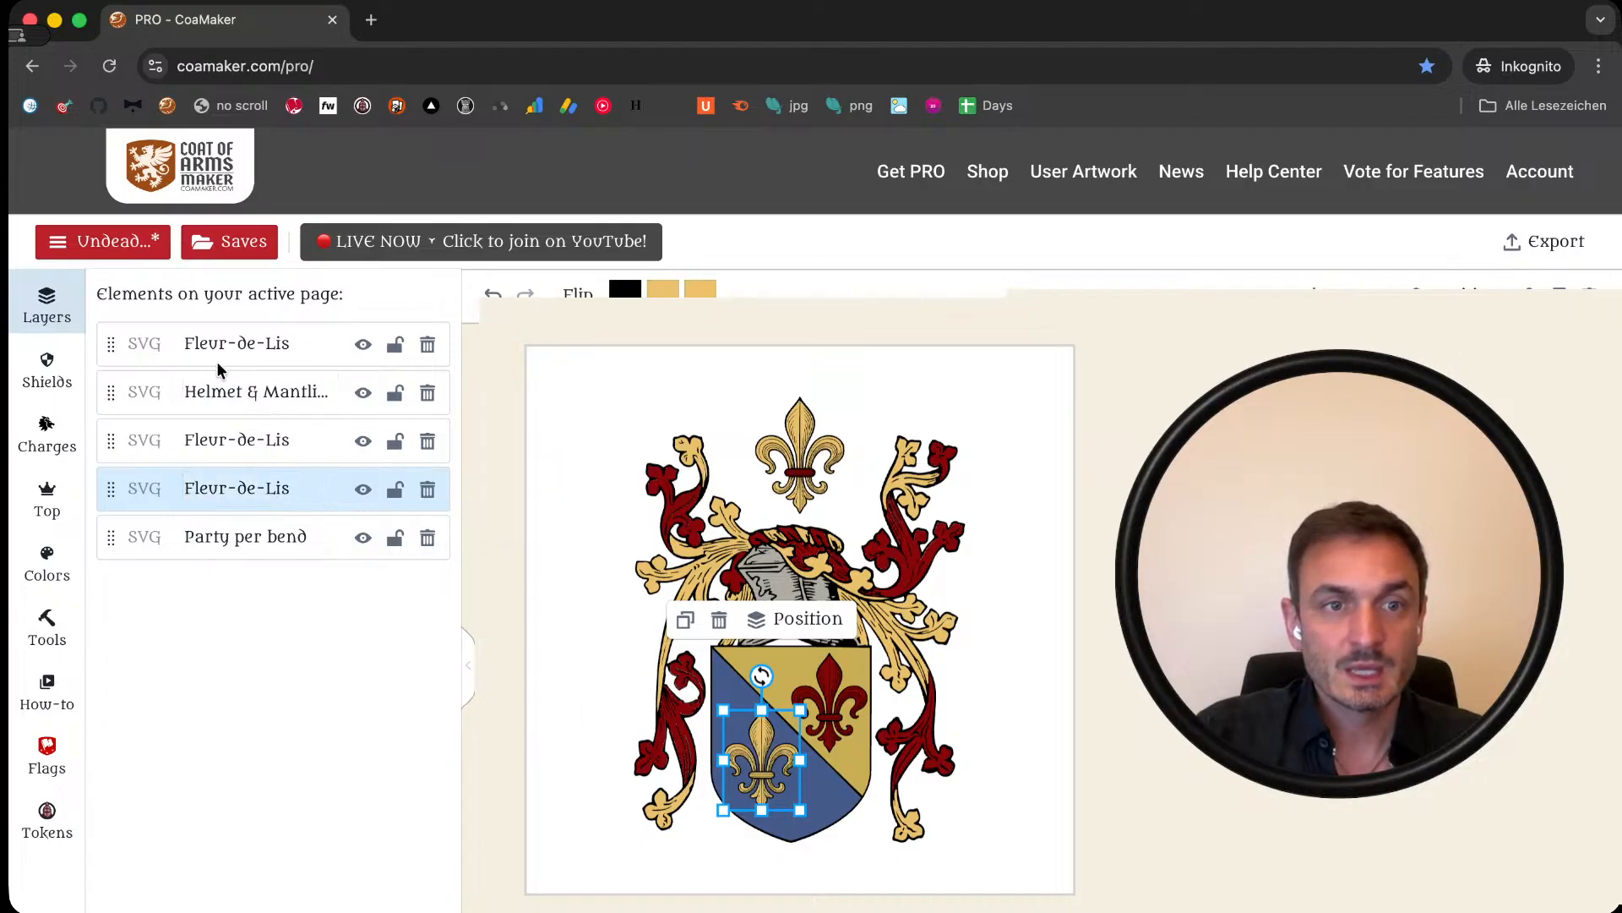
Step: Recolour the Party per bend shield, changing the blue half to dark red and the other half to the lighter gold
{"action": "double_click", "coordinate": [326, 535]}
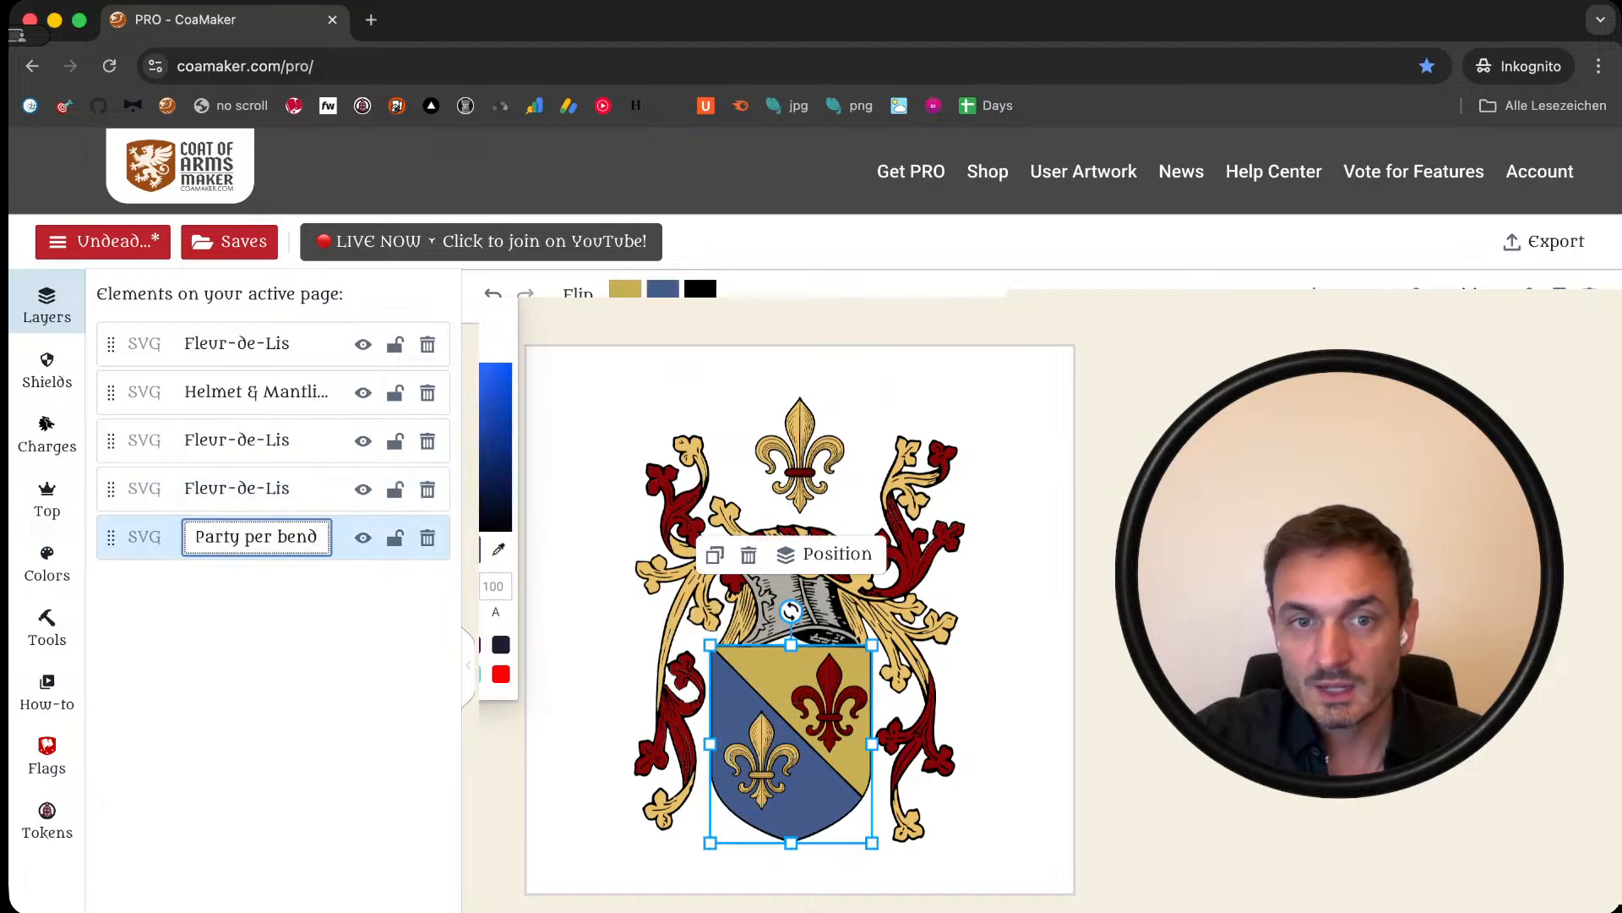
{"action": "left_click", "coordinate": [473, 645]}
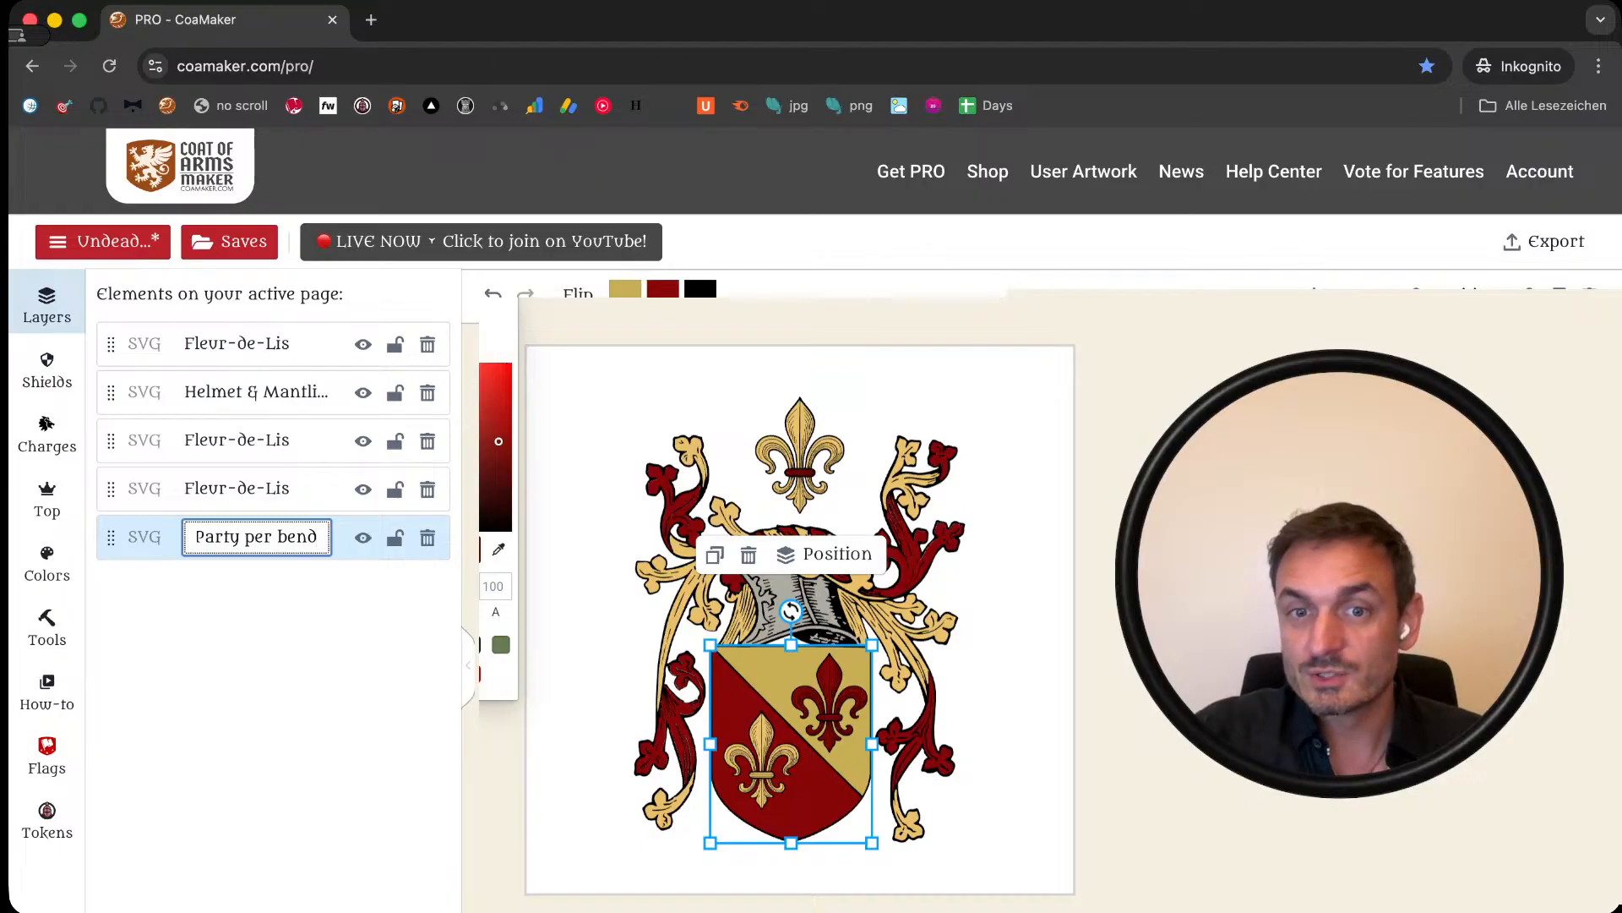
{"action": "left_click", "coordinate": [472, 644]}
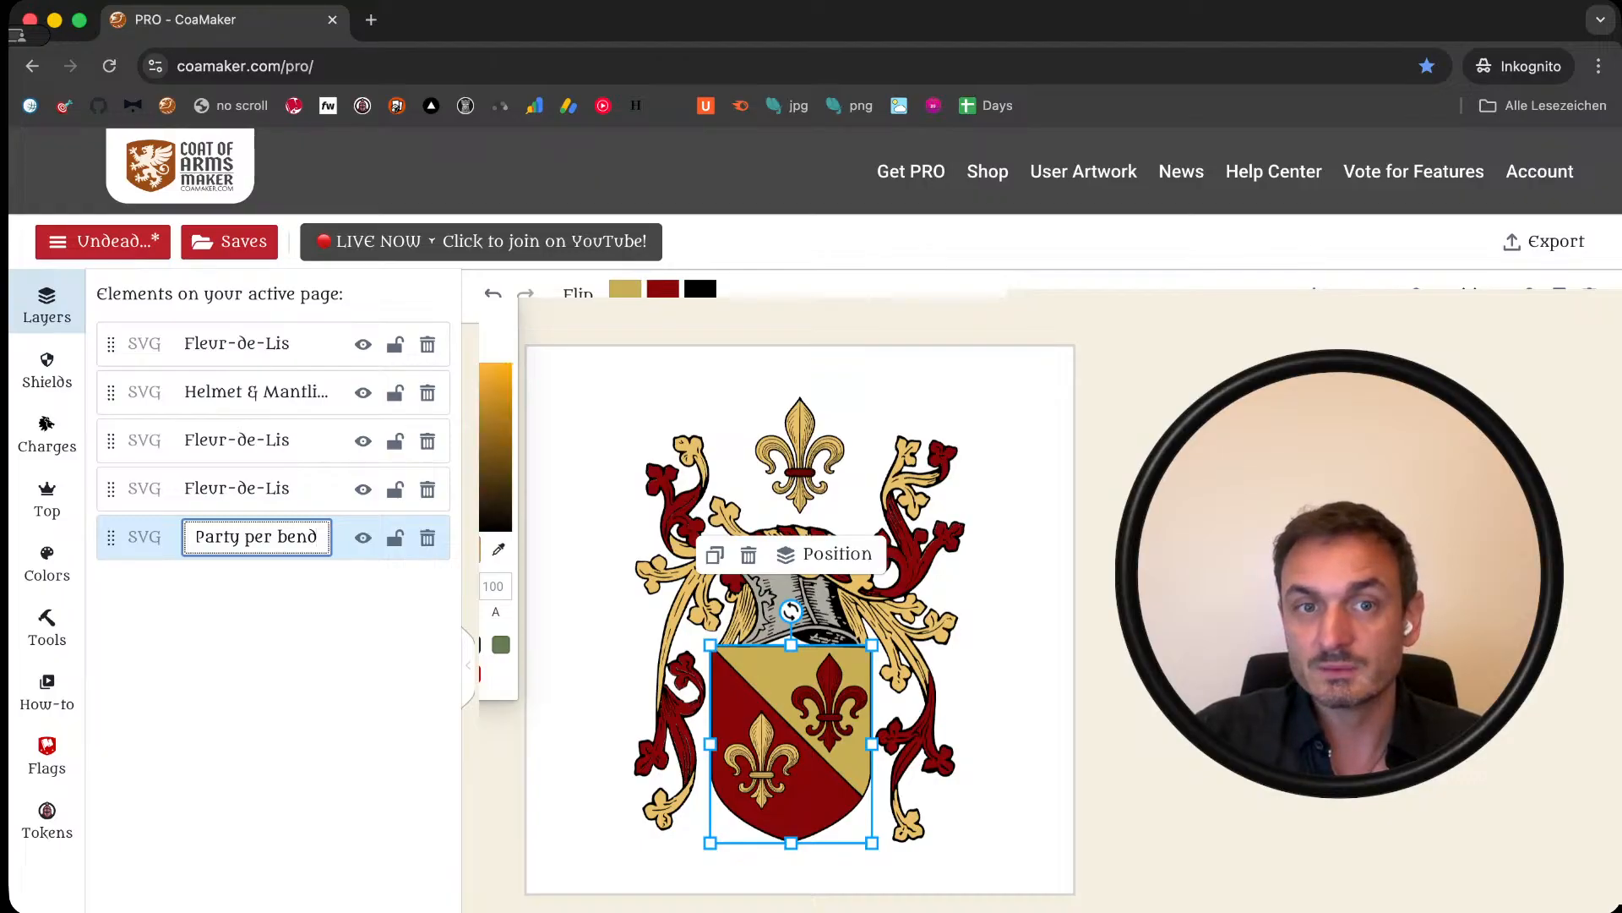
{"action": "key", "text": "Return"}
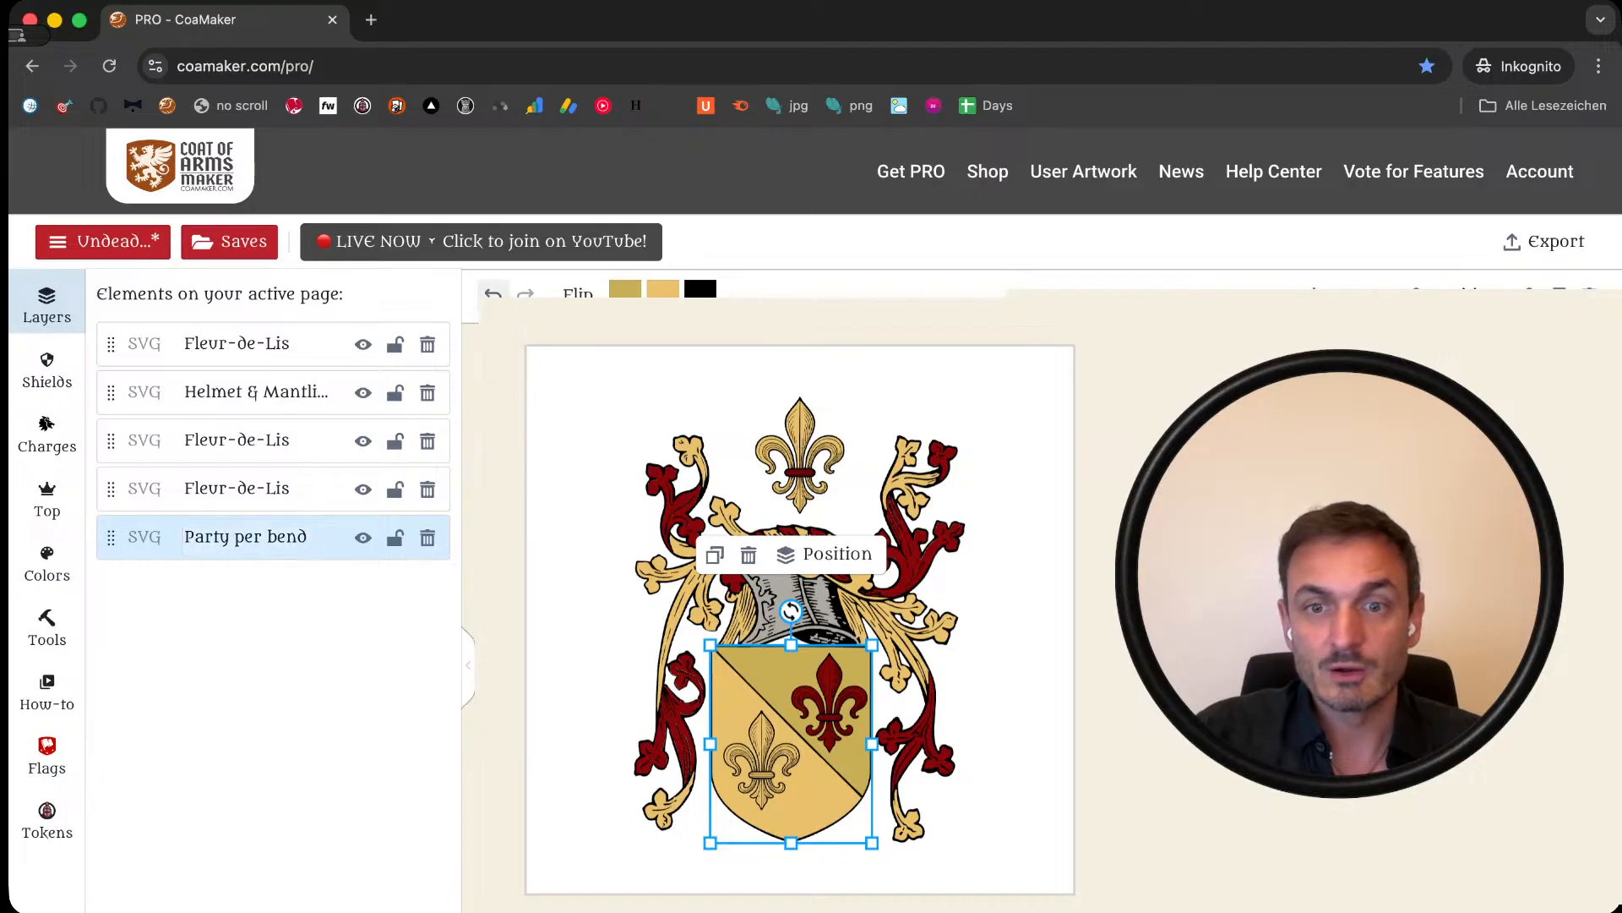
{"action": "key", "text": "super+z"}
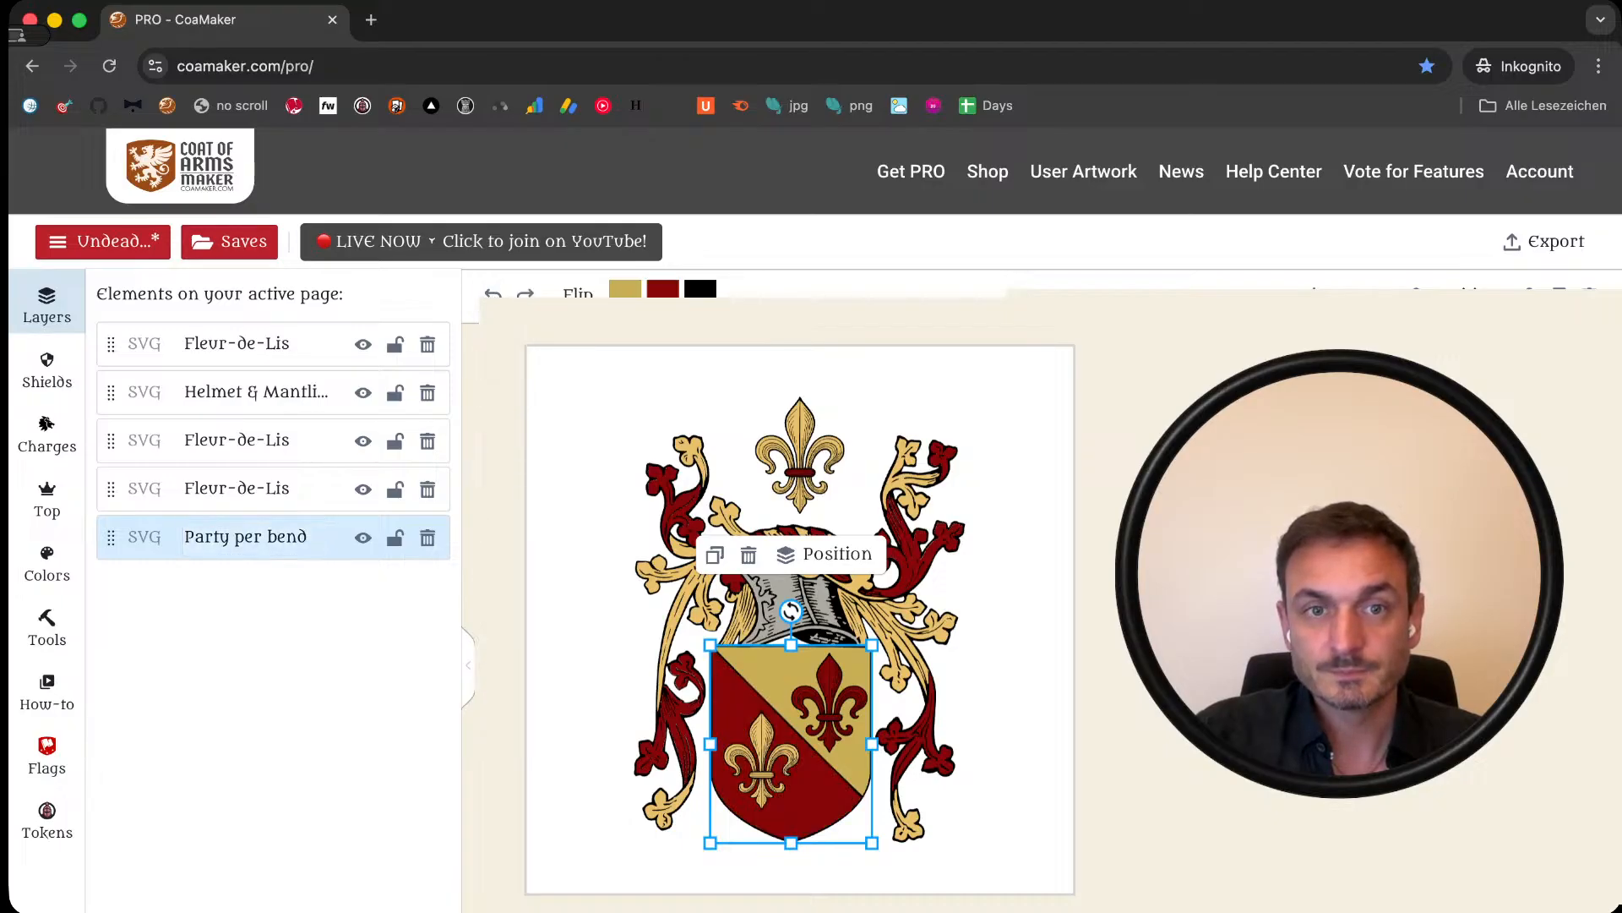
{"action": "key", "text": "super+shift+z"}
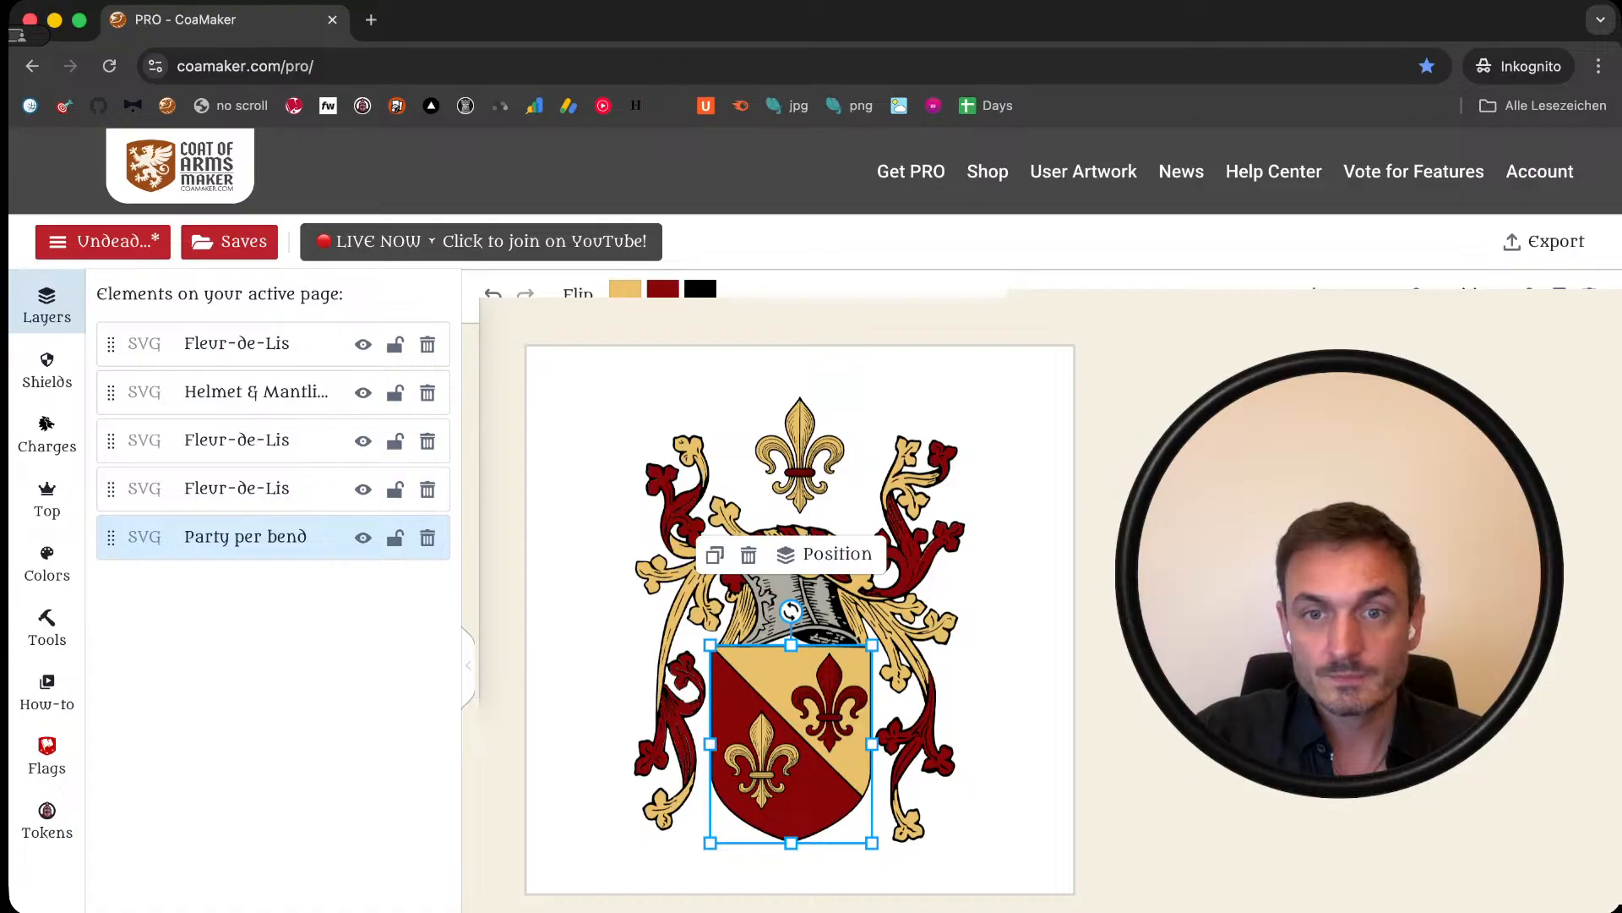
Step: Change the helmet's grey in the Helmet & Mantling element to the cooler silver grey
{"action": "left_click", "coordinate": [805, 579]}
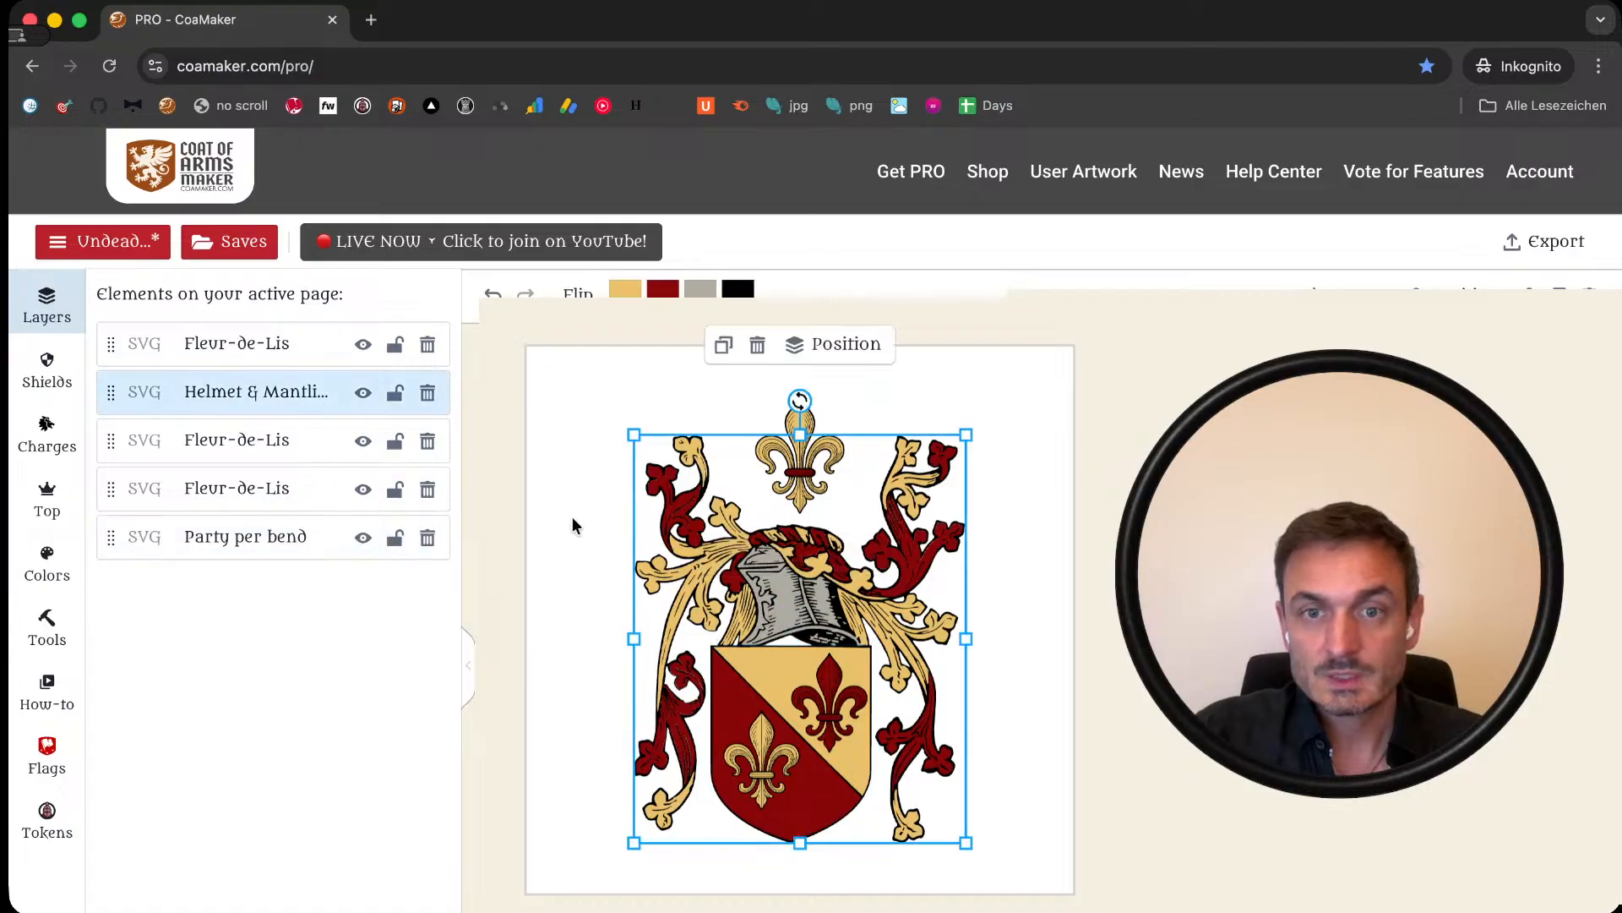
{"action": "left_click", "coordinate": [701, 288]}
{"action": "left_click", "coordinate": [539, 647]}
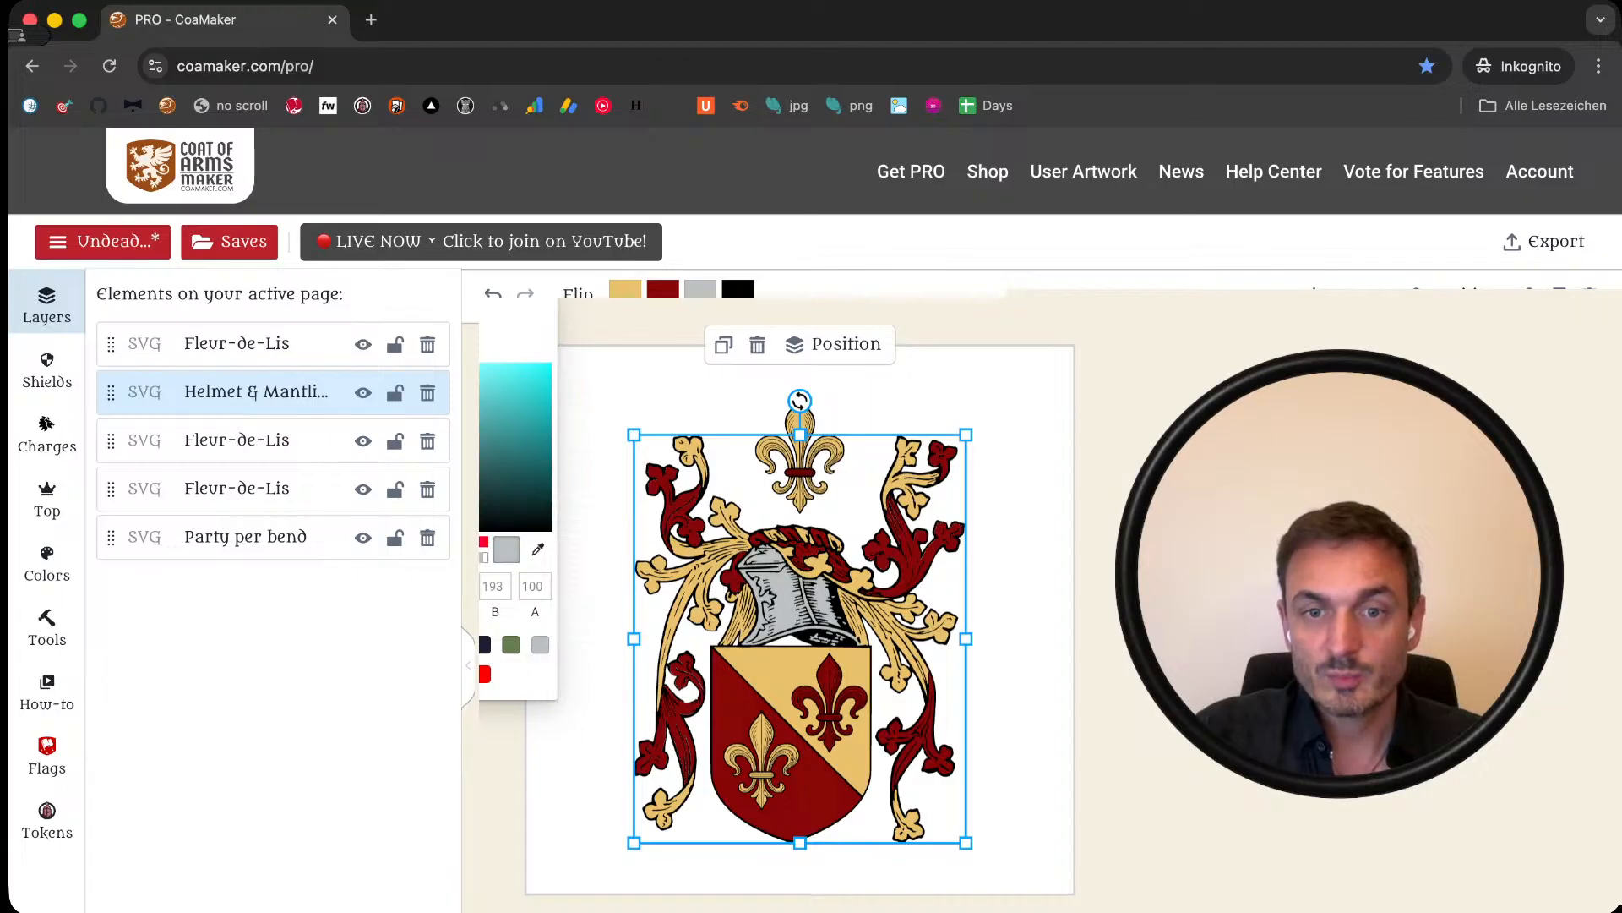
{"action": "left_click", "coordinate": [456, 744]}
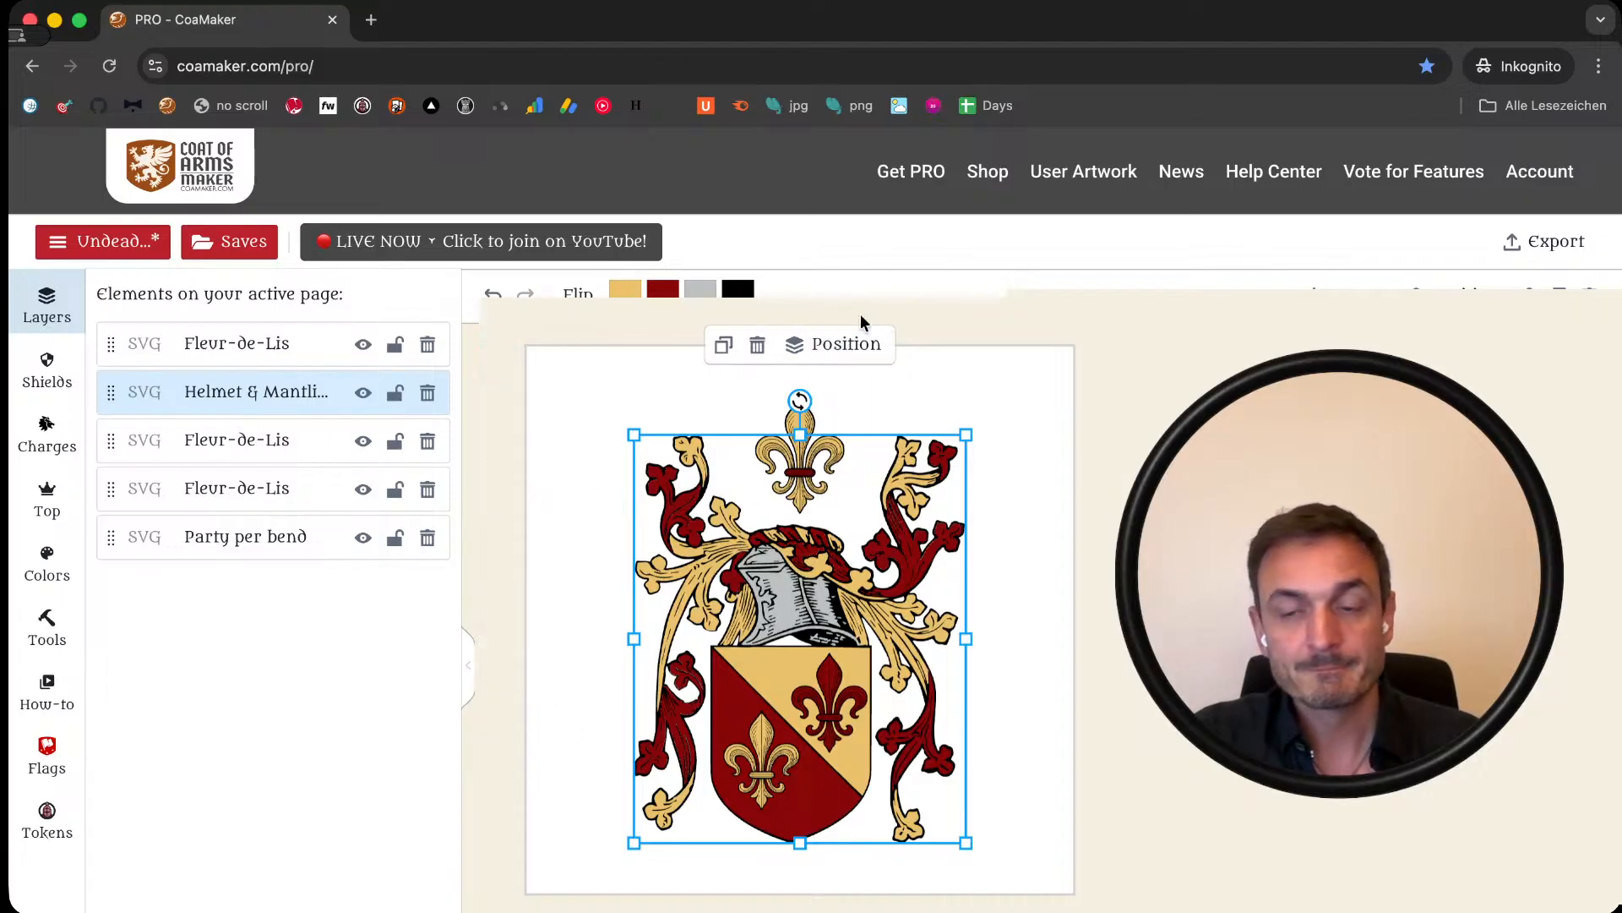
{"action": "left_click", "coordinate": [540, 374]}
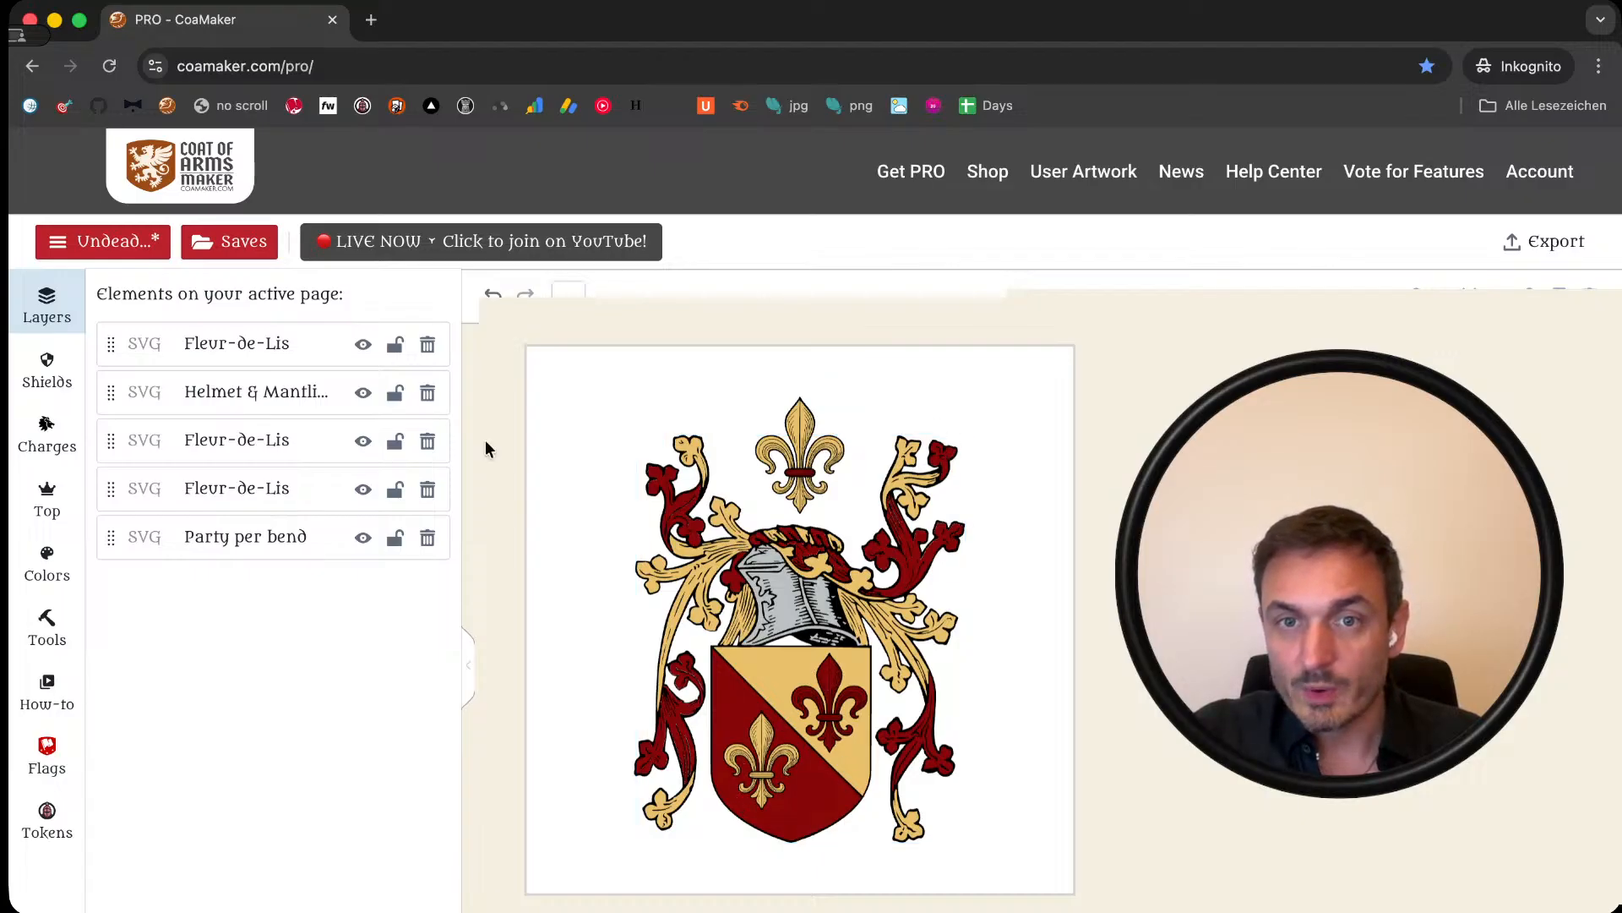
Step: Select all elements of the coat of arms, enlarge them slightly together and recentre them on the page
{"action": "left_click_drag", "start_coordinate": [558, 372], "coordinate": [1052, 897]}
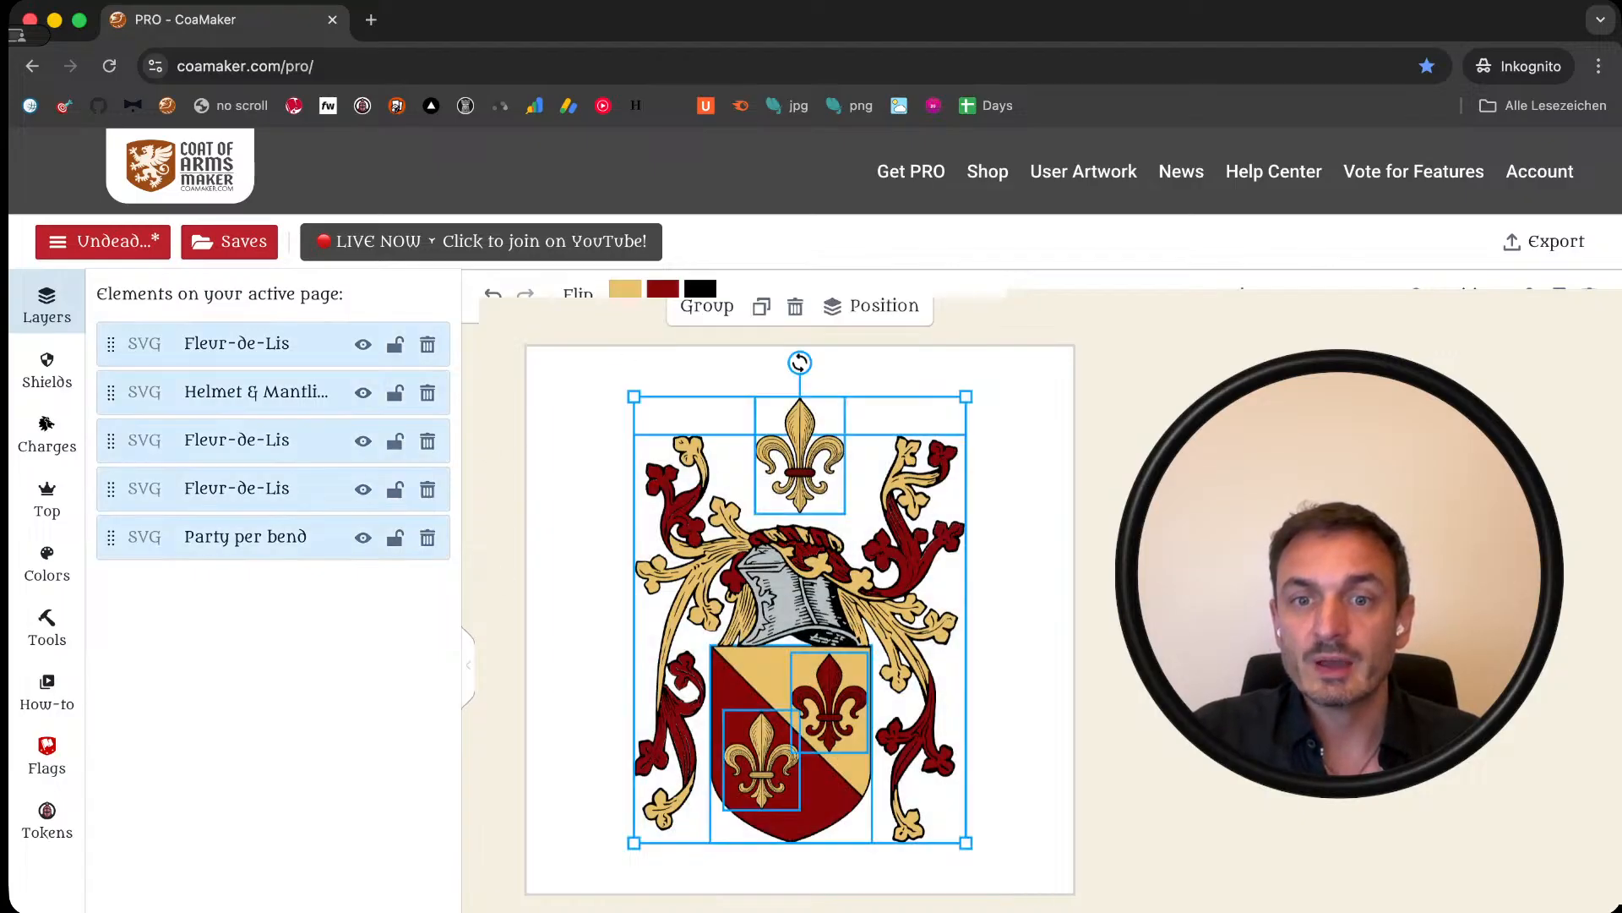
{"action": "mouse_move", "coordinate": [960, 839]}
{"action": "left_mouse_down"}
{"action": "mouse_move", "coordinate": [884, 725]}
{"action": "mouse_move", "coordinate": [949, 818]}
{"action": "mouse_move", "coordinate": [983, 835]}
{"action": "left_mouse_up"}
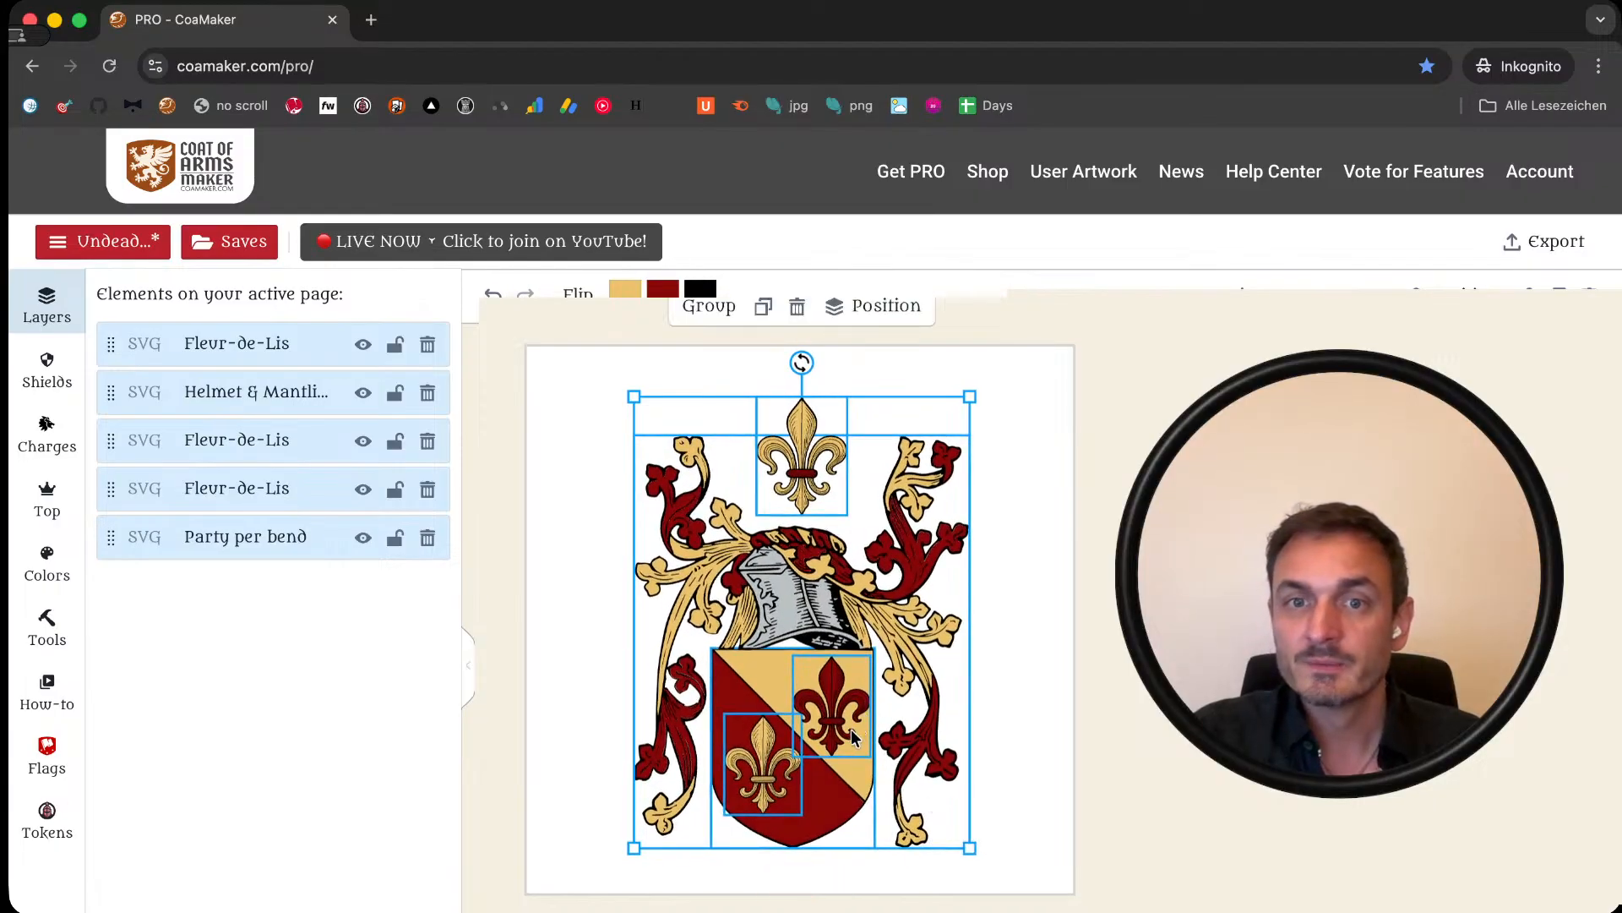
{"action": "left_click_drag", "start_coordinate": [852, 734], "coordinate": [854, 731]}
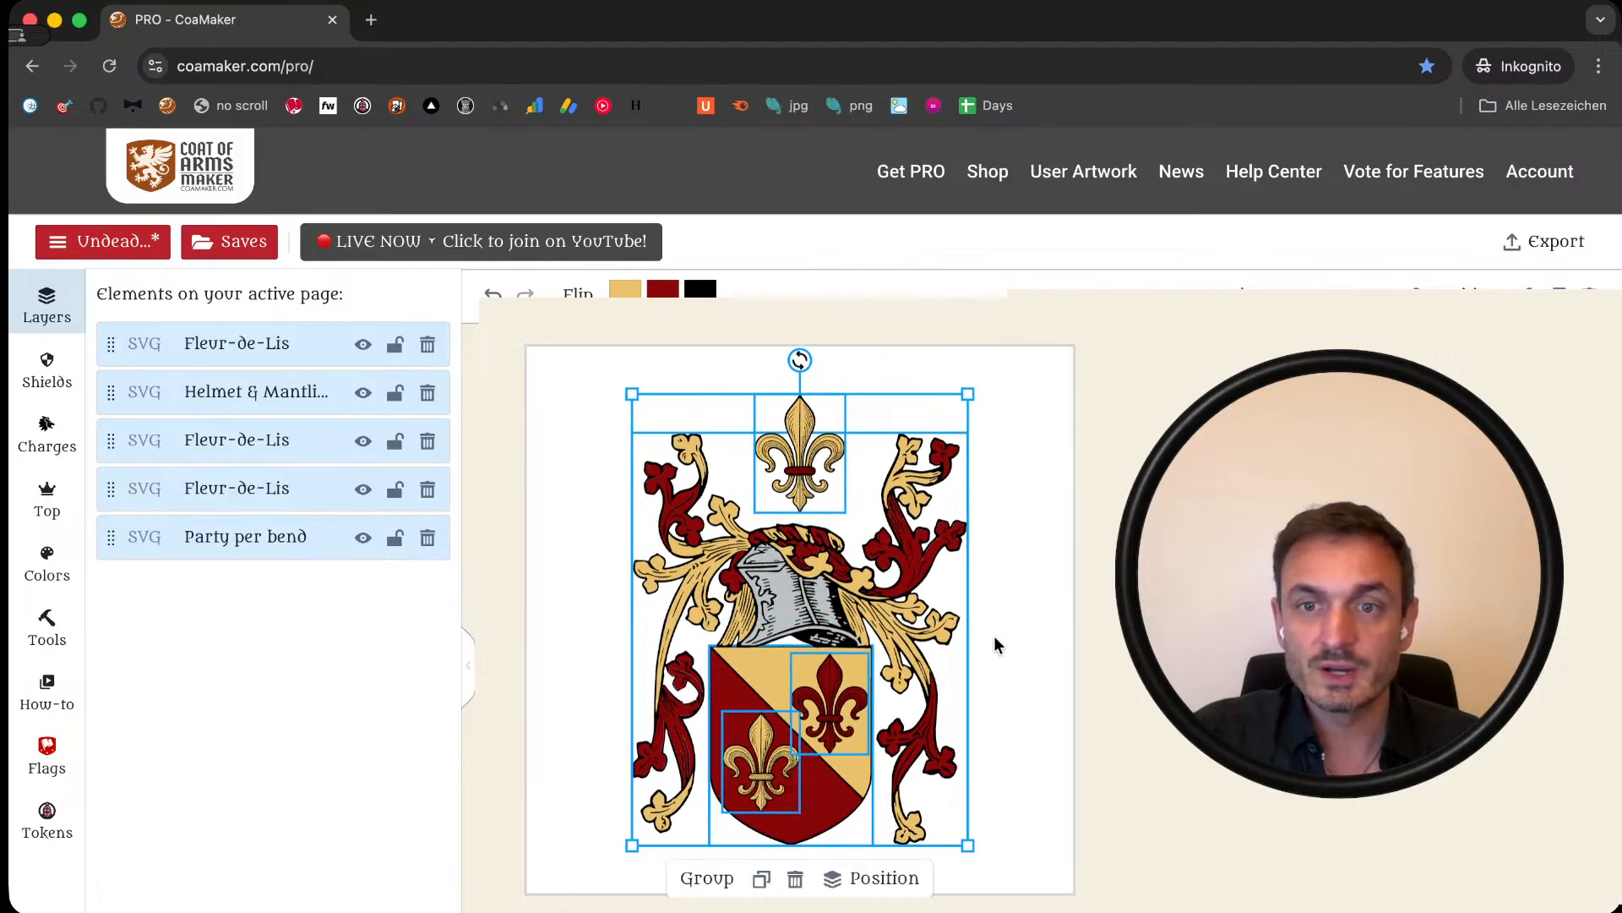
{"action": "left_click", "coordinate": [1027, 623]}
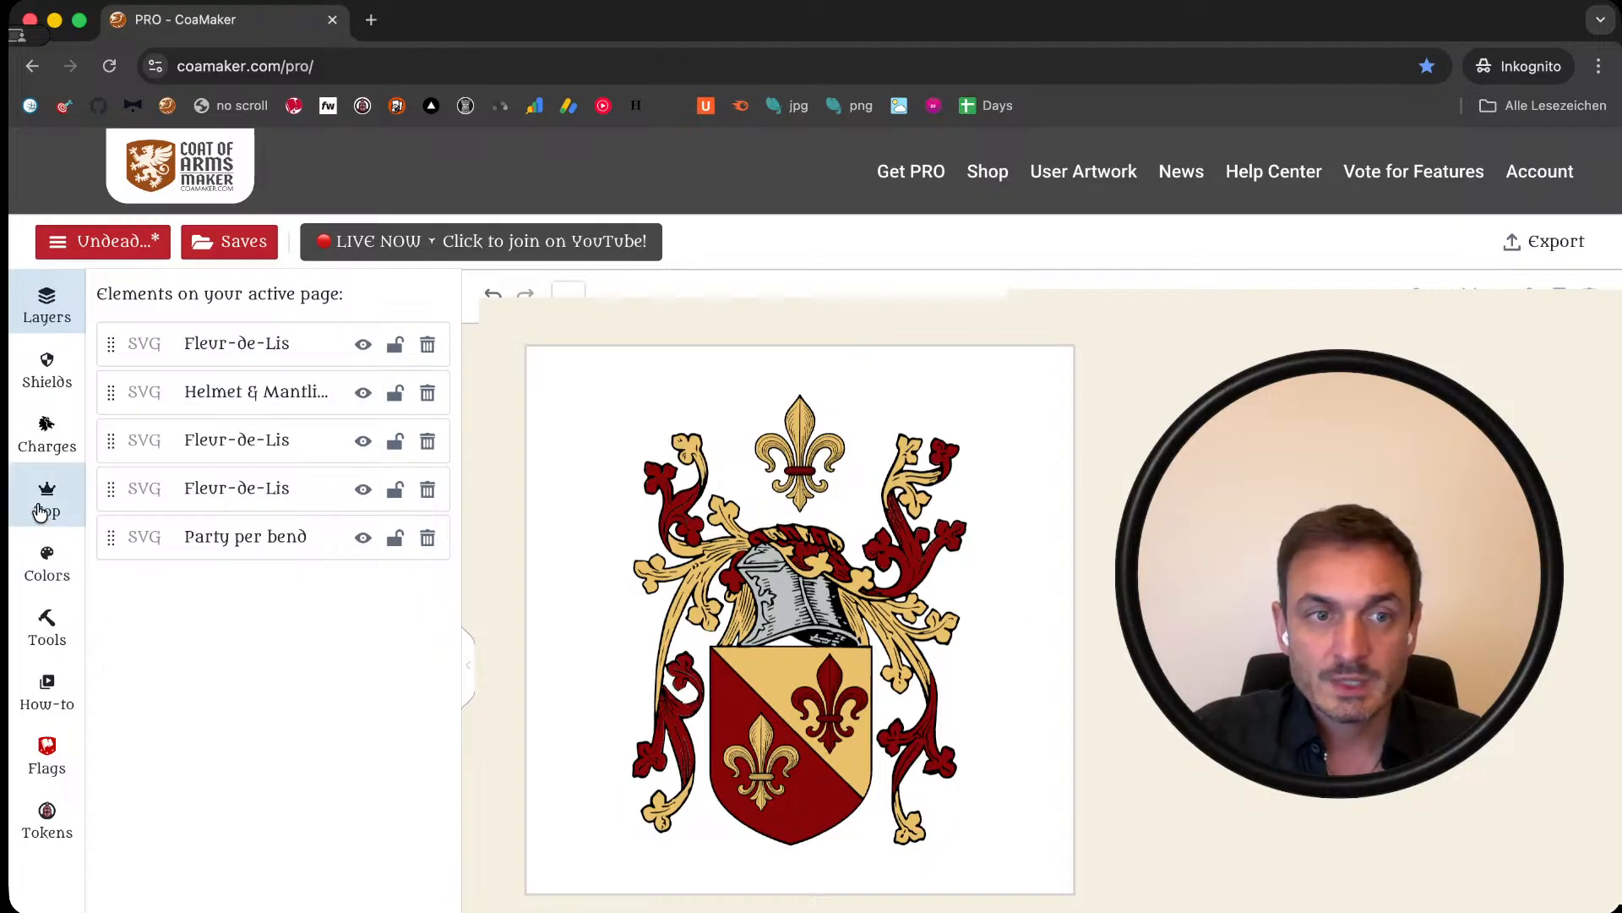
Step: Open the charges library and send the helmet and mantling to the back of the design
{"action": "left_click", "coordinate": [42, 435]}
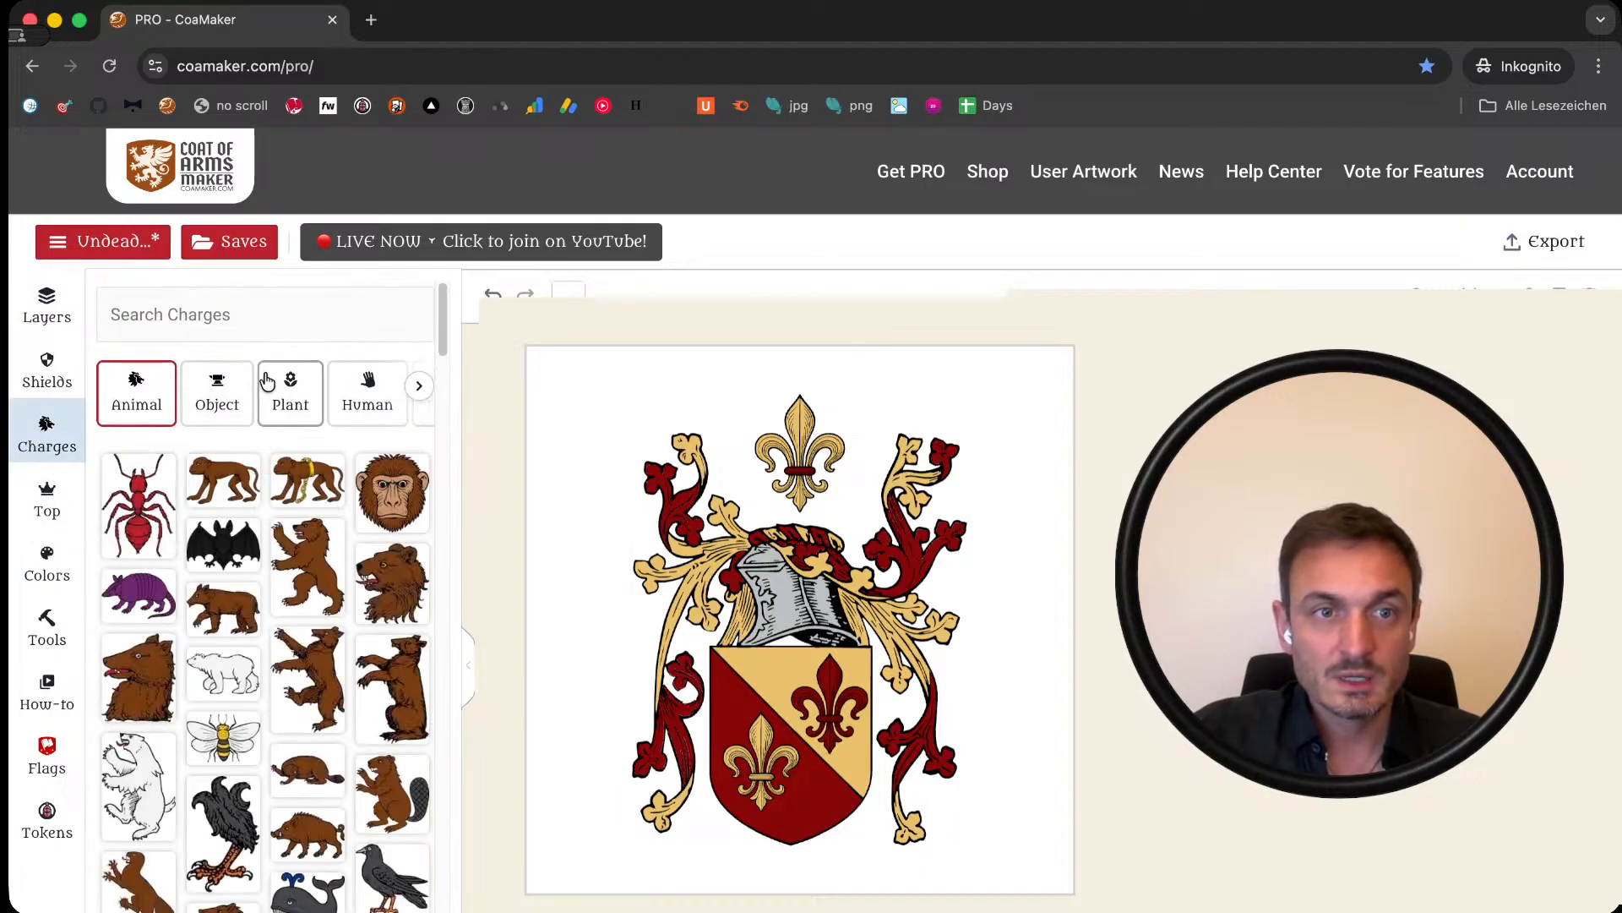
{"action": "left_click", "coordinate": [250, 327]}
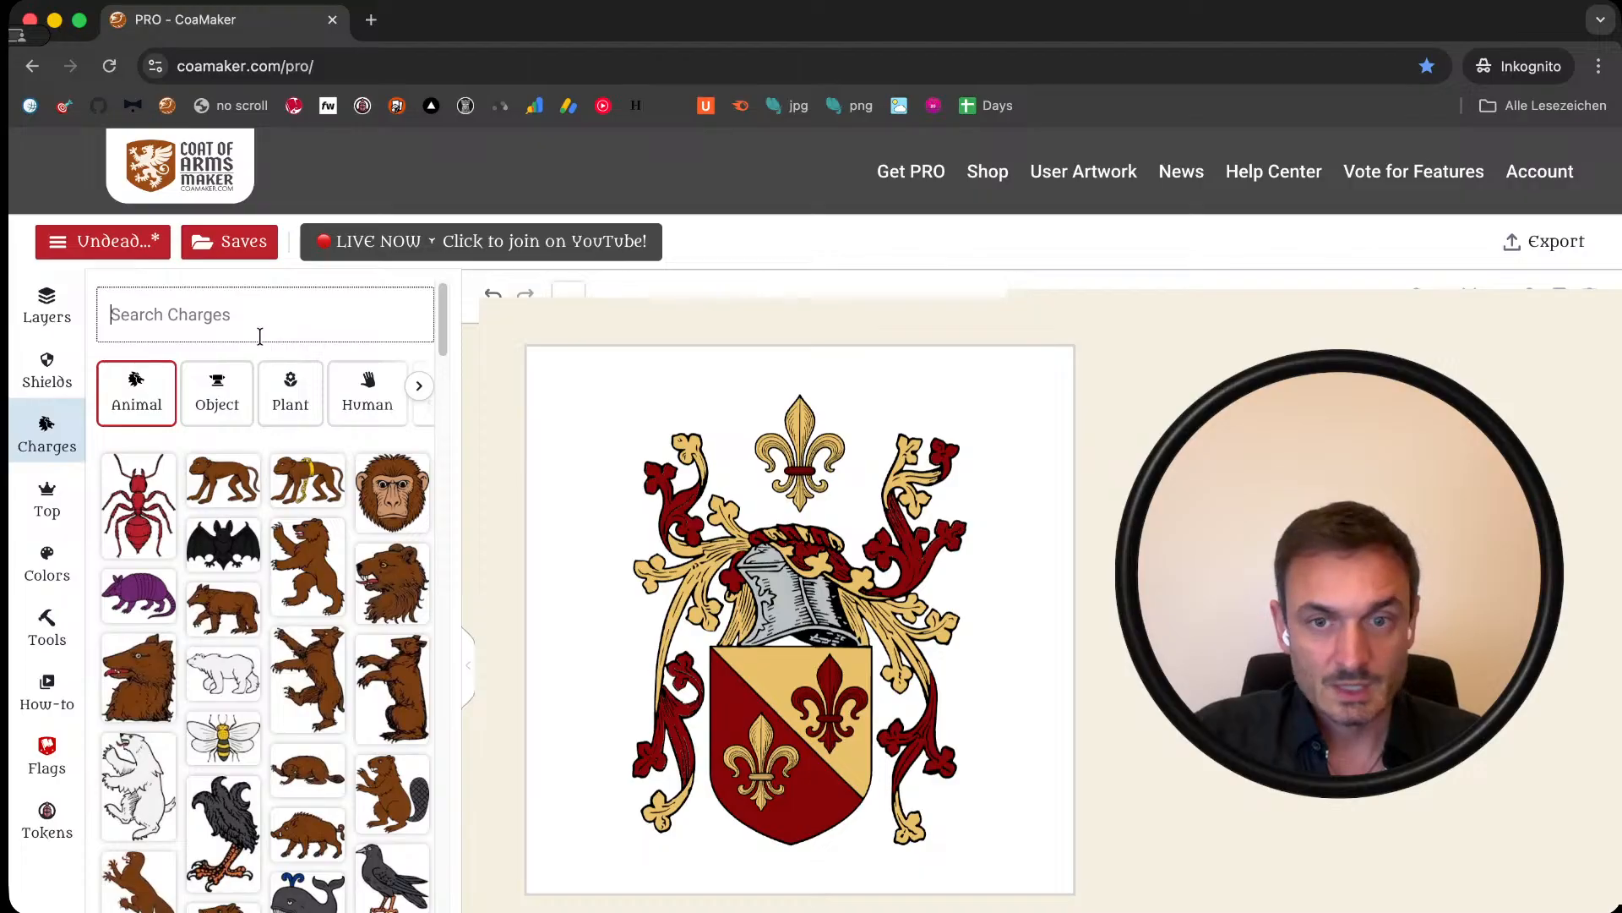
{"action": "left_click", "coordinate": [835, 706]}
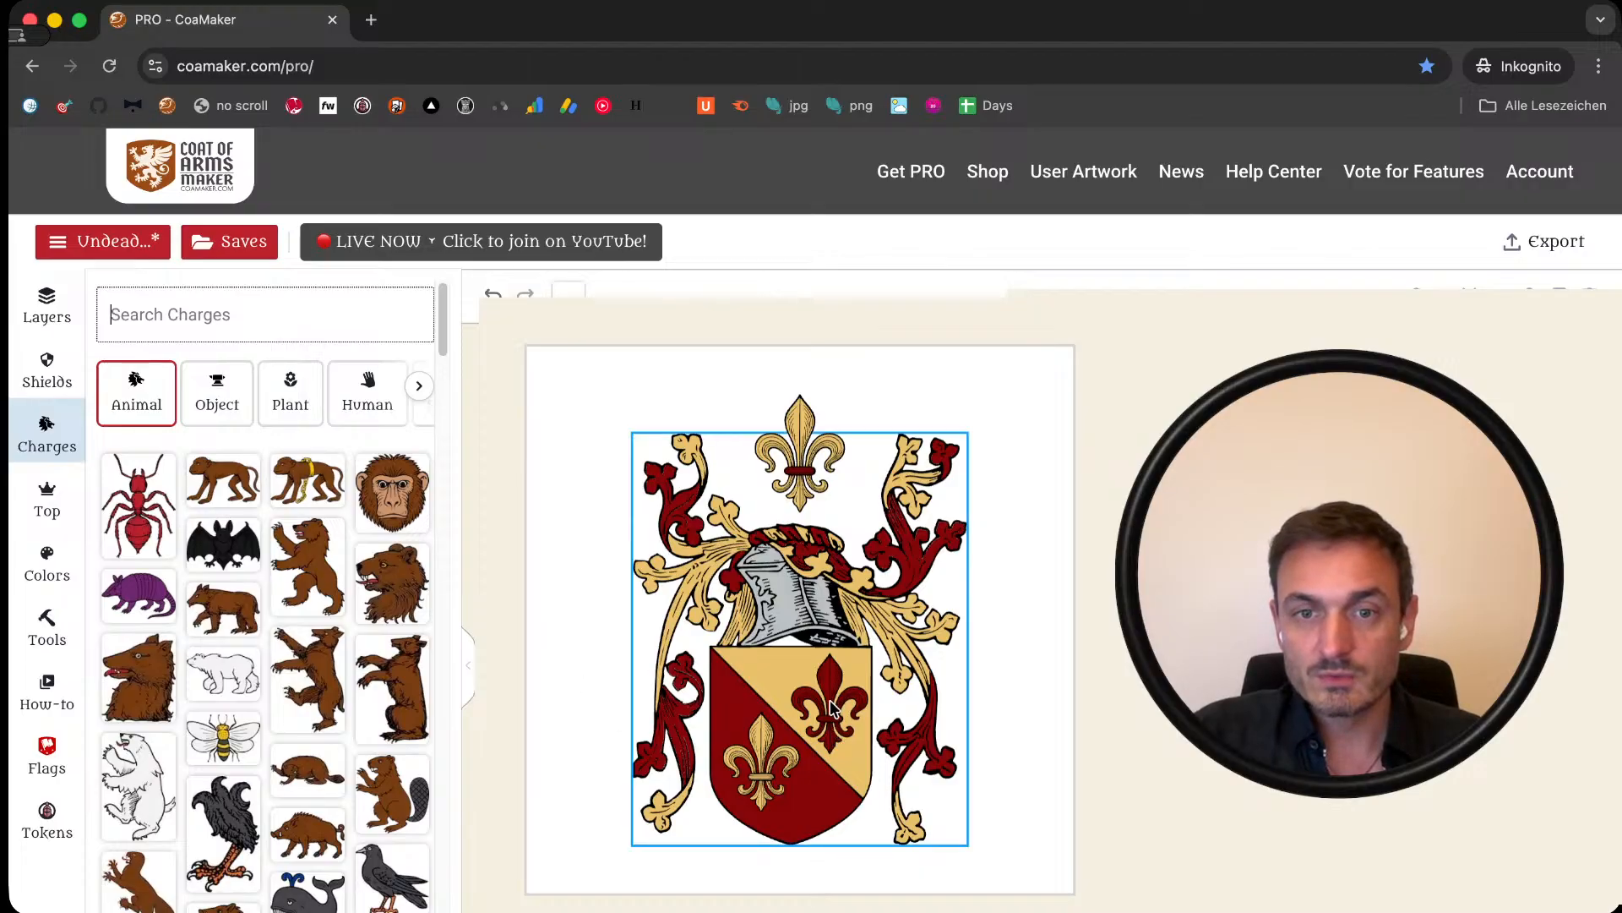
{"action": "left_click", "coordinate": [782, 536]}
{"action": "left_click", "coordinate": [855, 345]}
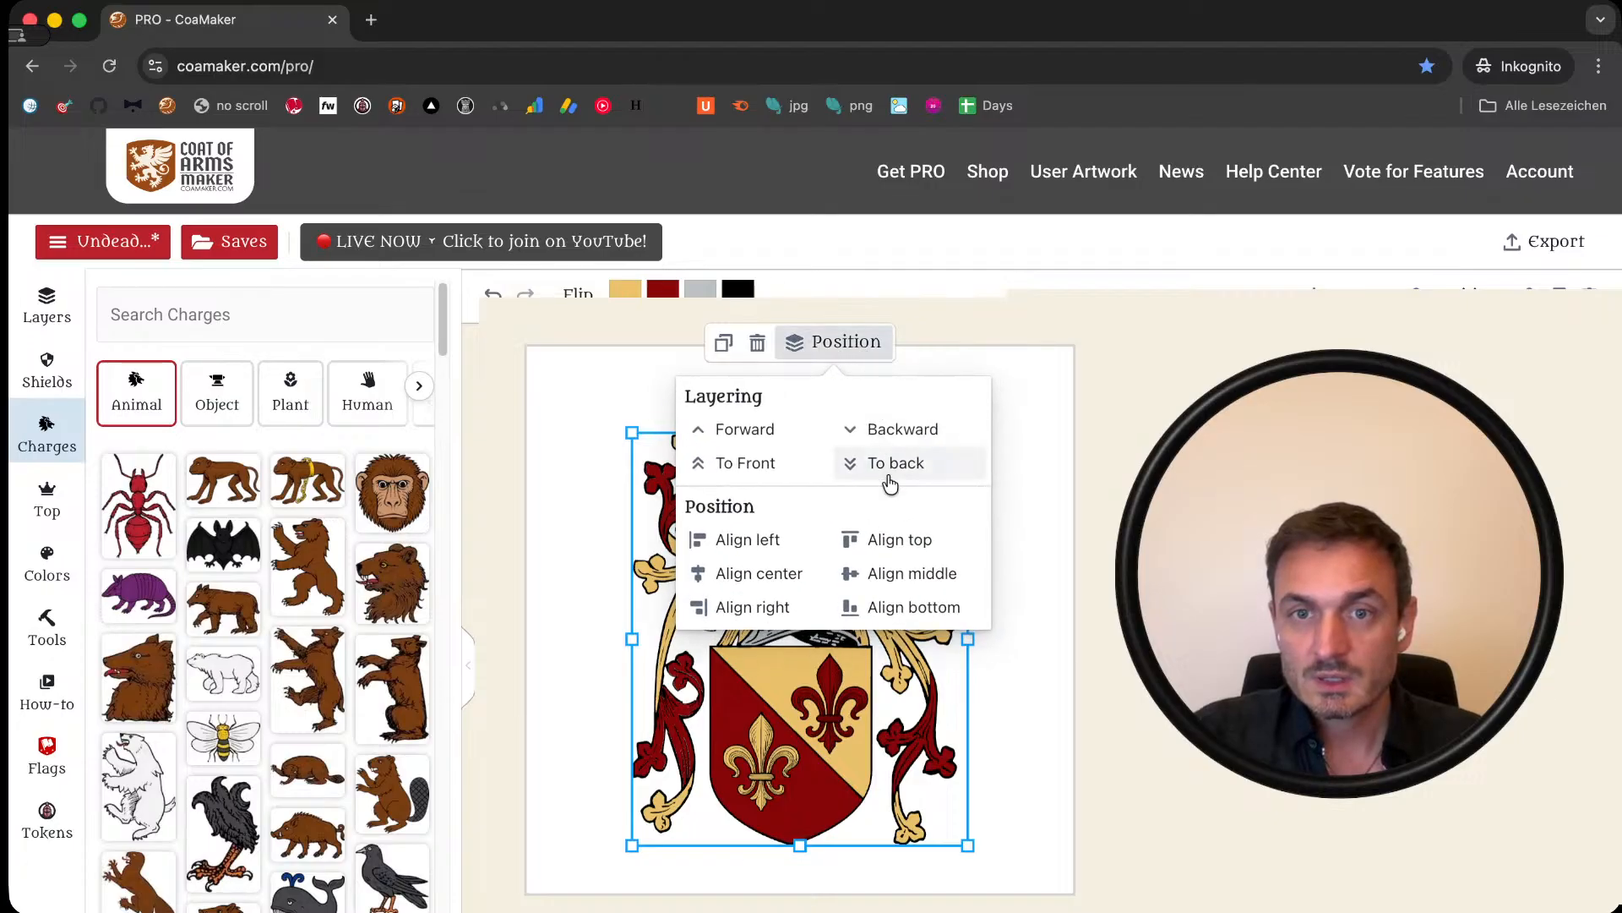
{"action": "left_click", "coordinate": [1037, 472]}
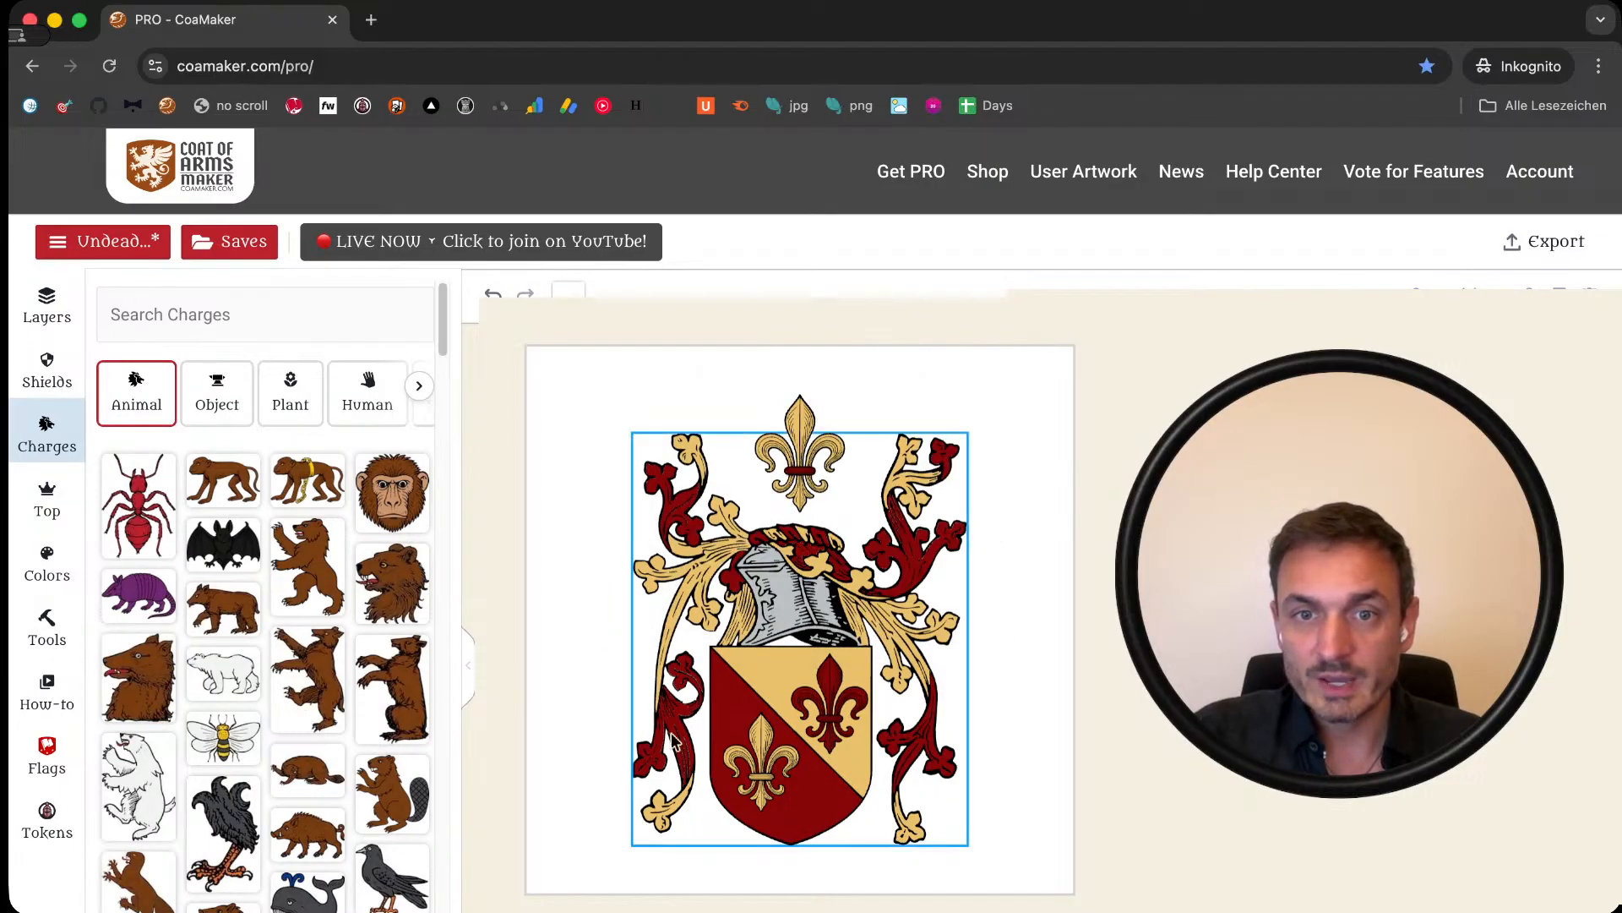
Step: Delete both fleurs-de-lis from the shield, keeping the one above the helmet
{"action": "left_click", "coordinate": [833, 710]}
{"action": "key", "text": "Delete"}
{"action": "left_click", "coordinate": [760, 752]}
{"action": "key", "text": "Delete"}
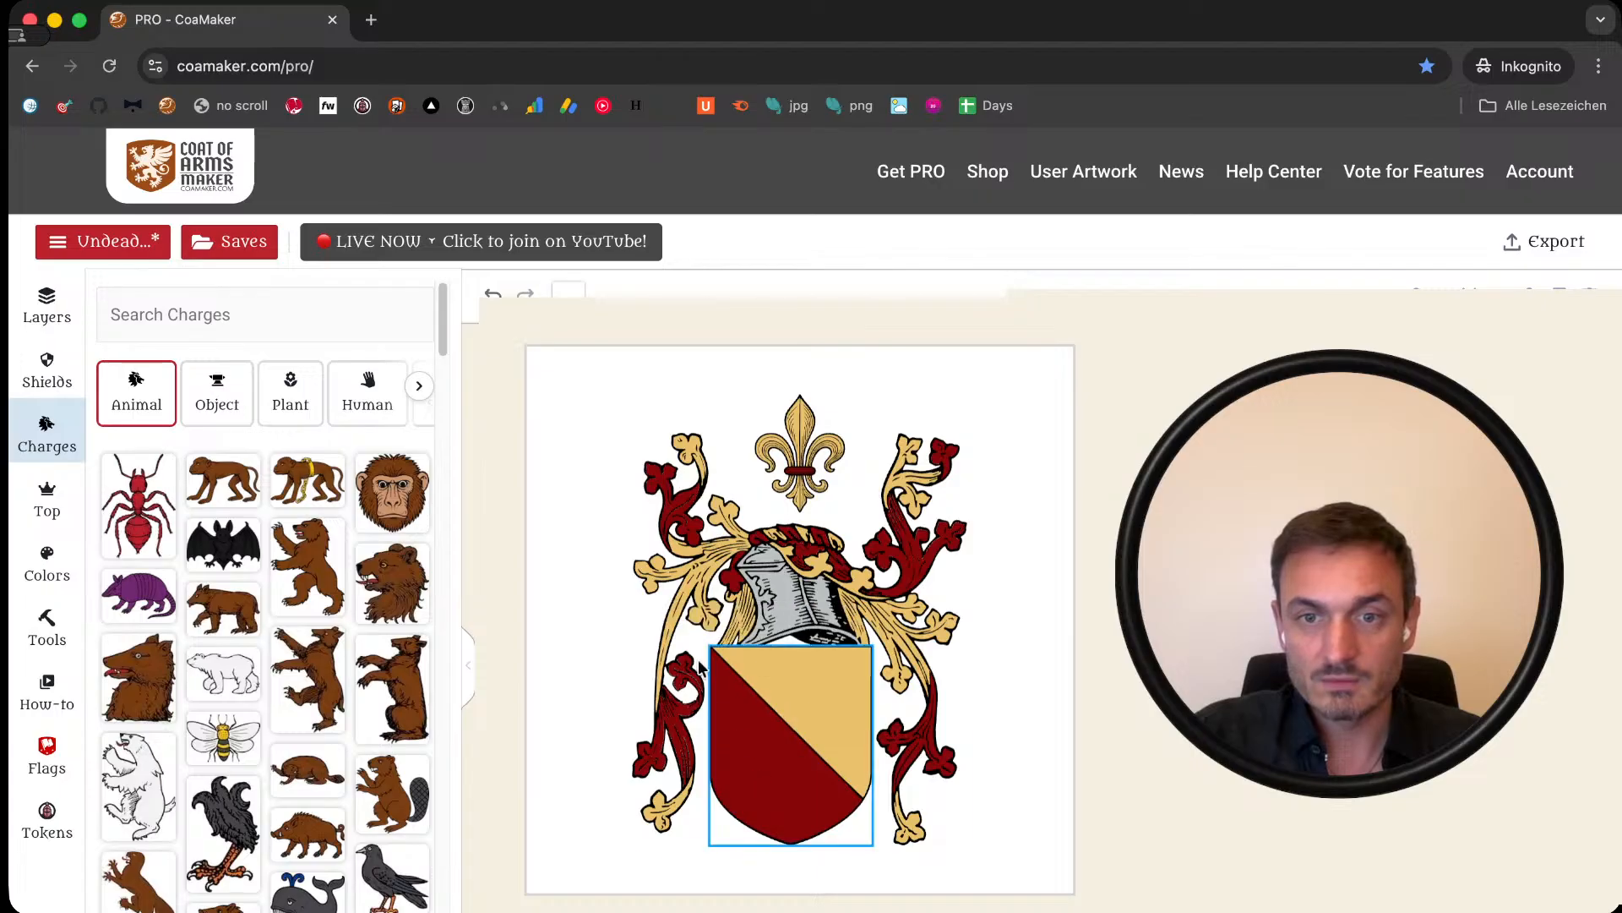
Step: Search the charges for "chali", add the ornate chalice with jewels on its foot and scale it down
{"action": "left_click", "coordinate": [226, 321]}
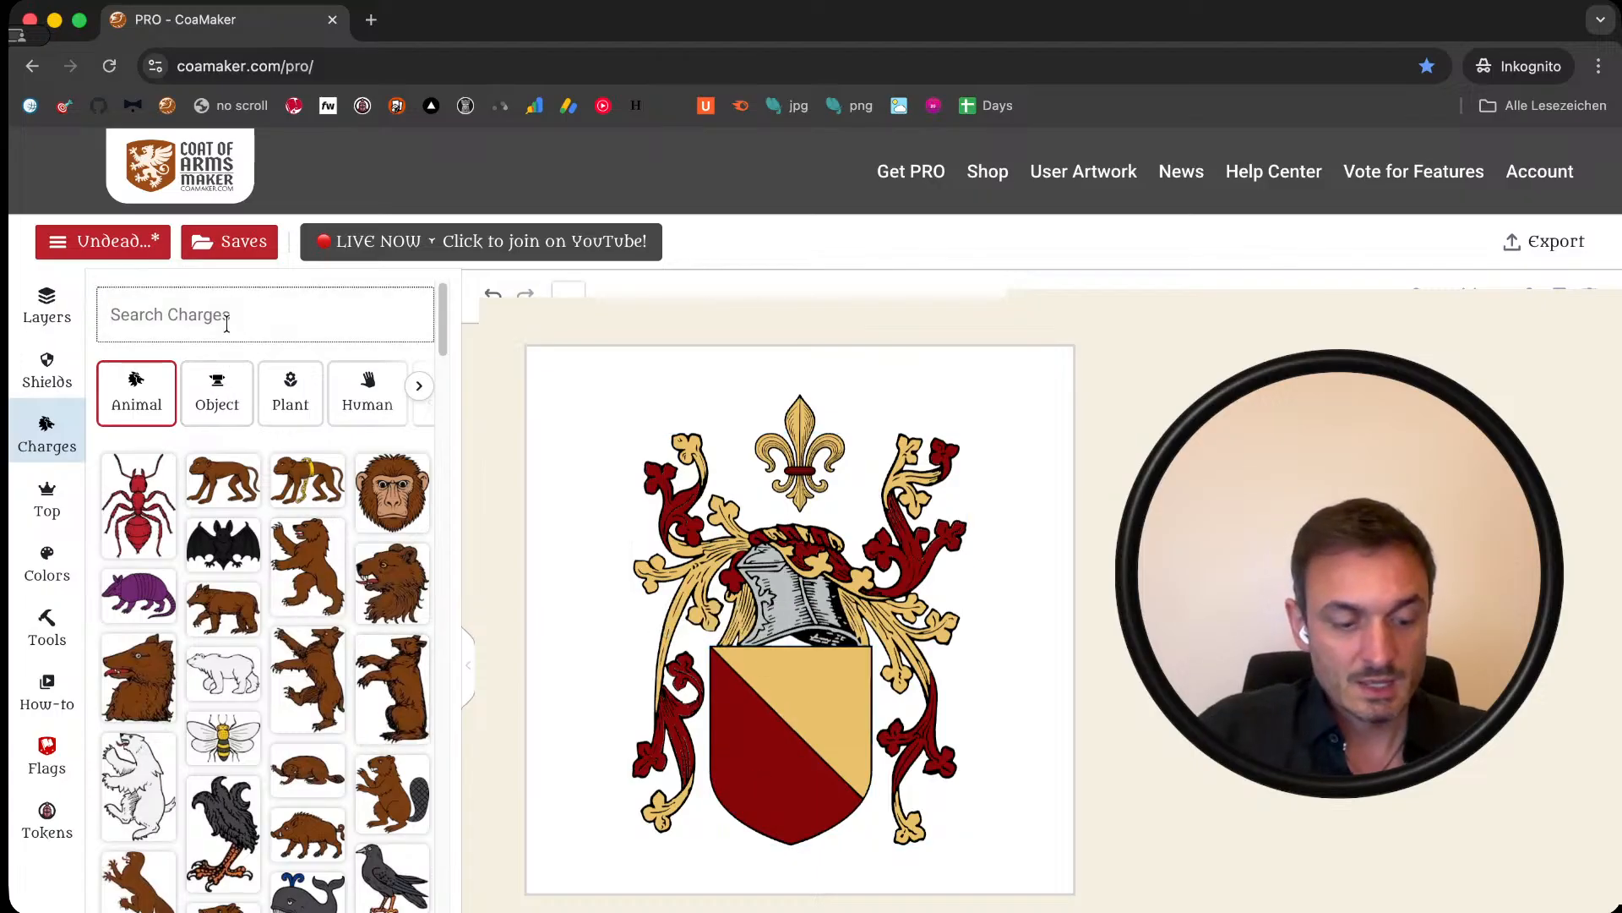
{"action": "type", "text": "chali"}
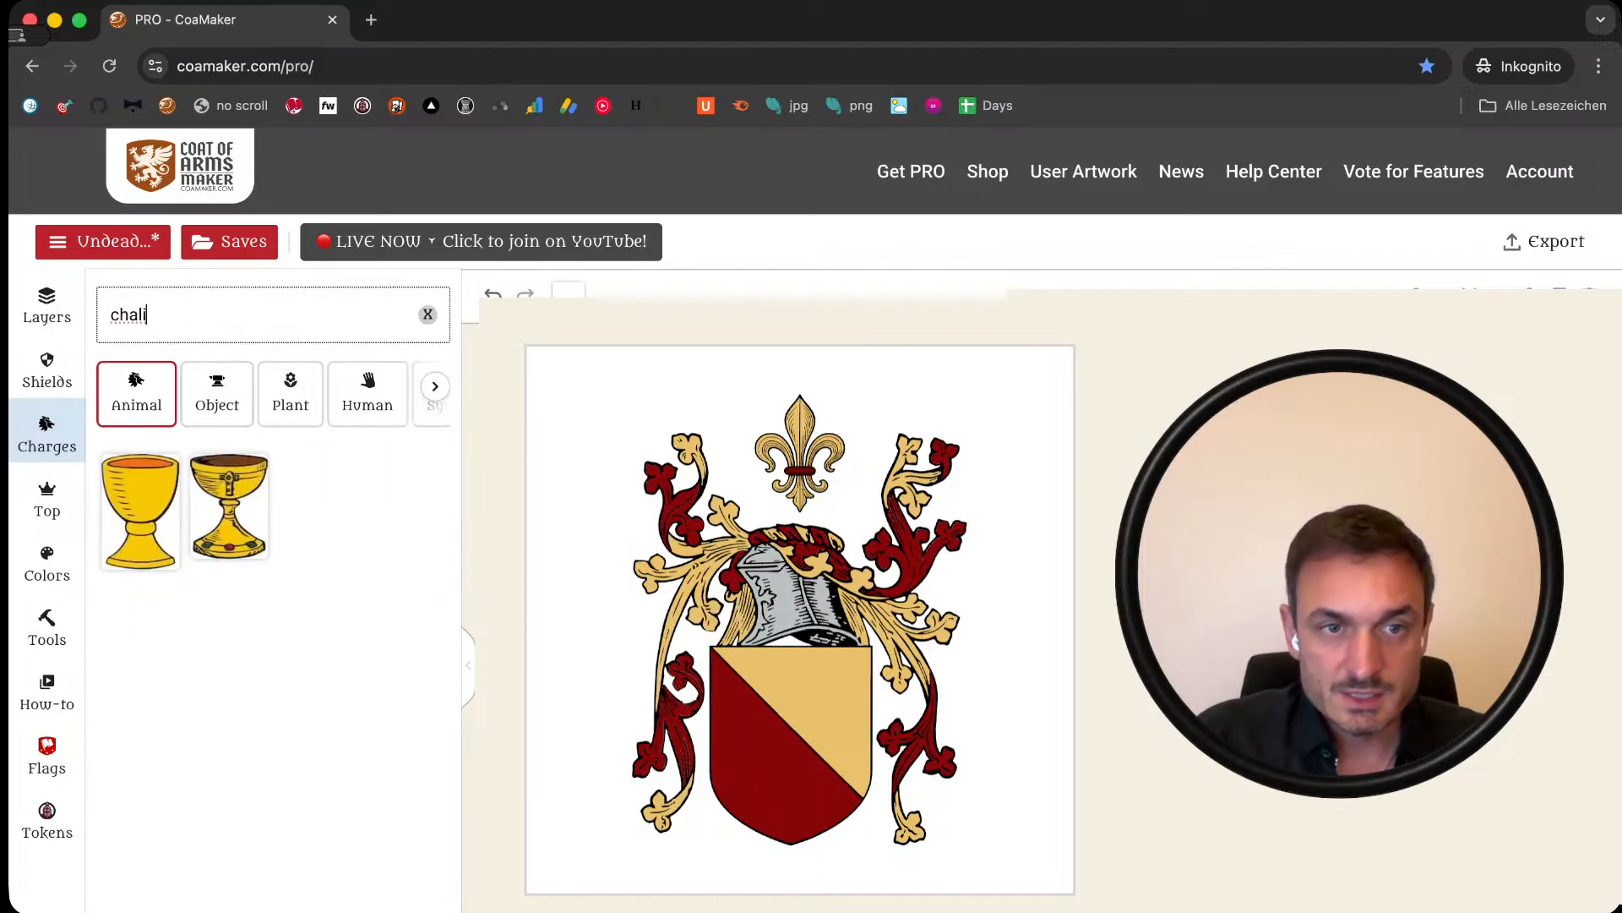
{"action": "left_click", "coordinate": [228, 503]}
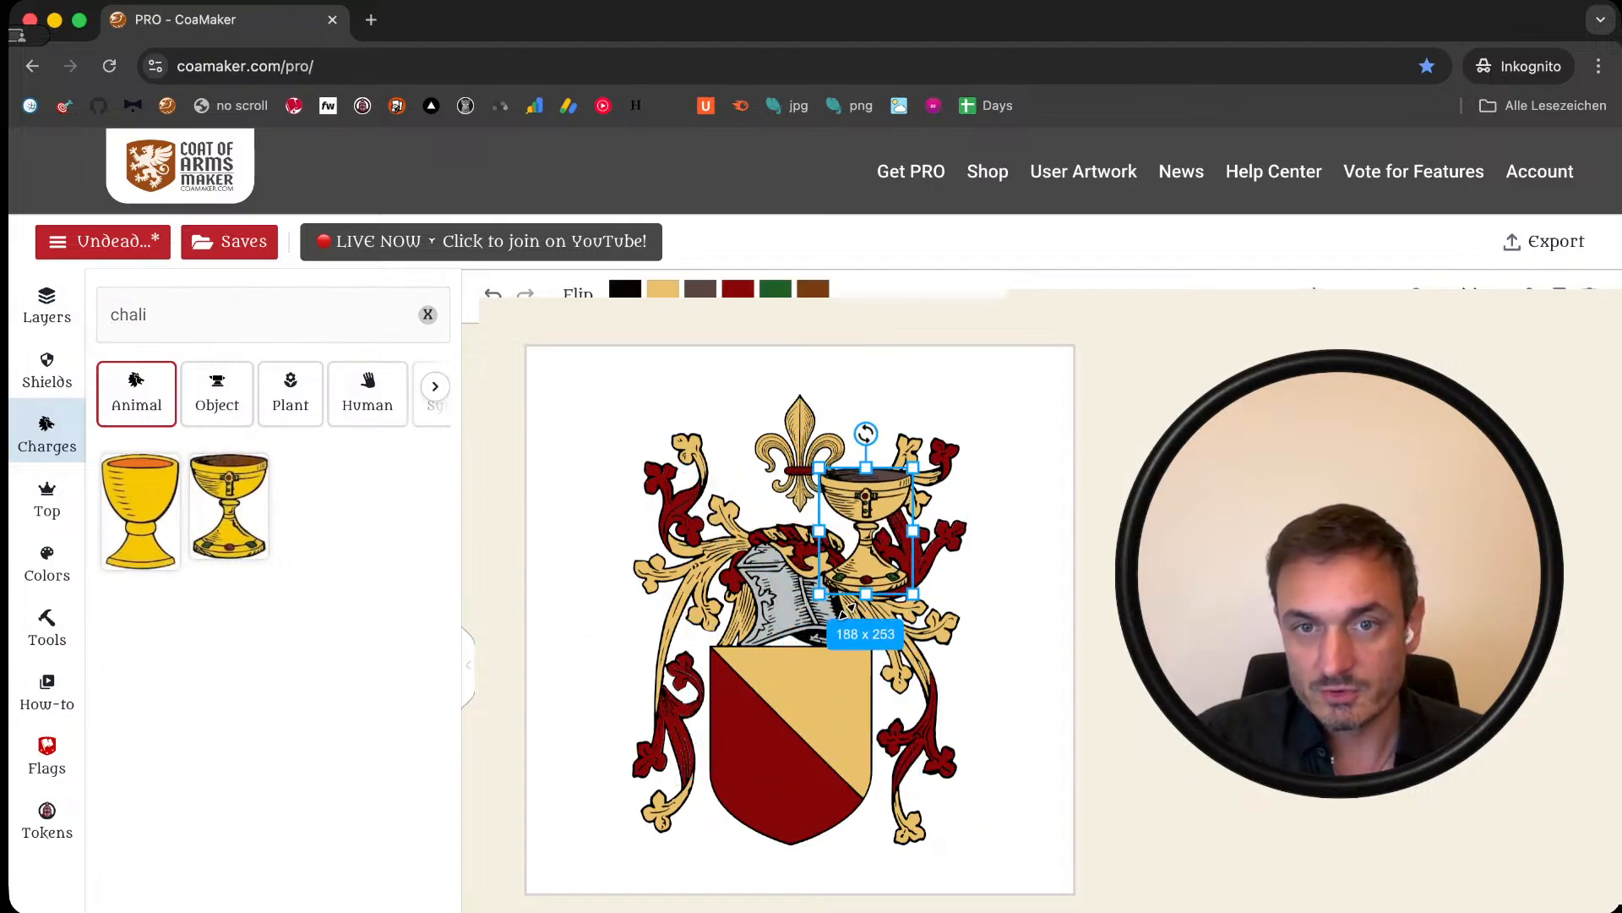
{"action": "left_click_drag", "start_coordinate": [845, 607], "coordinate": [860, 541]}
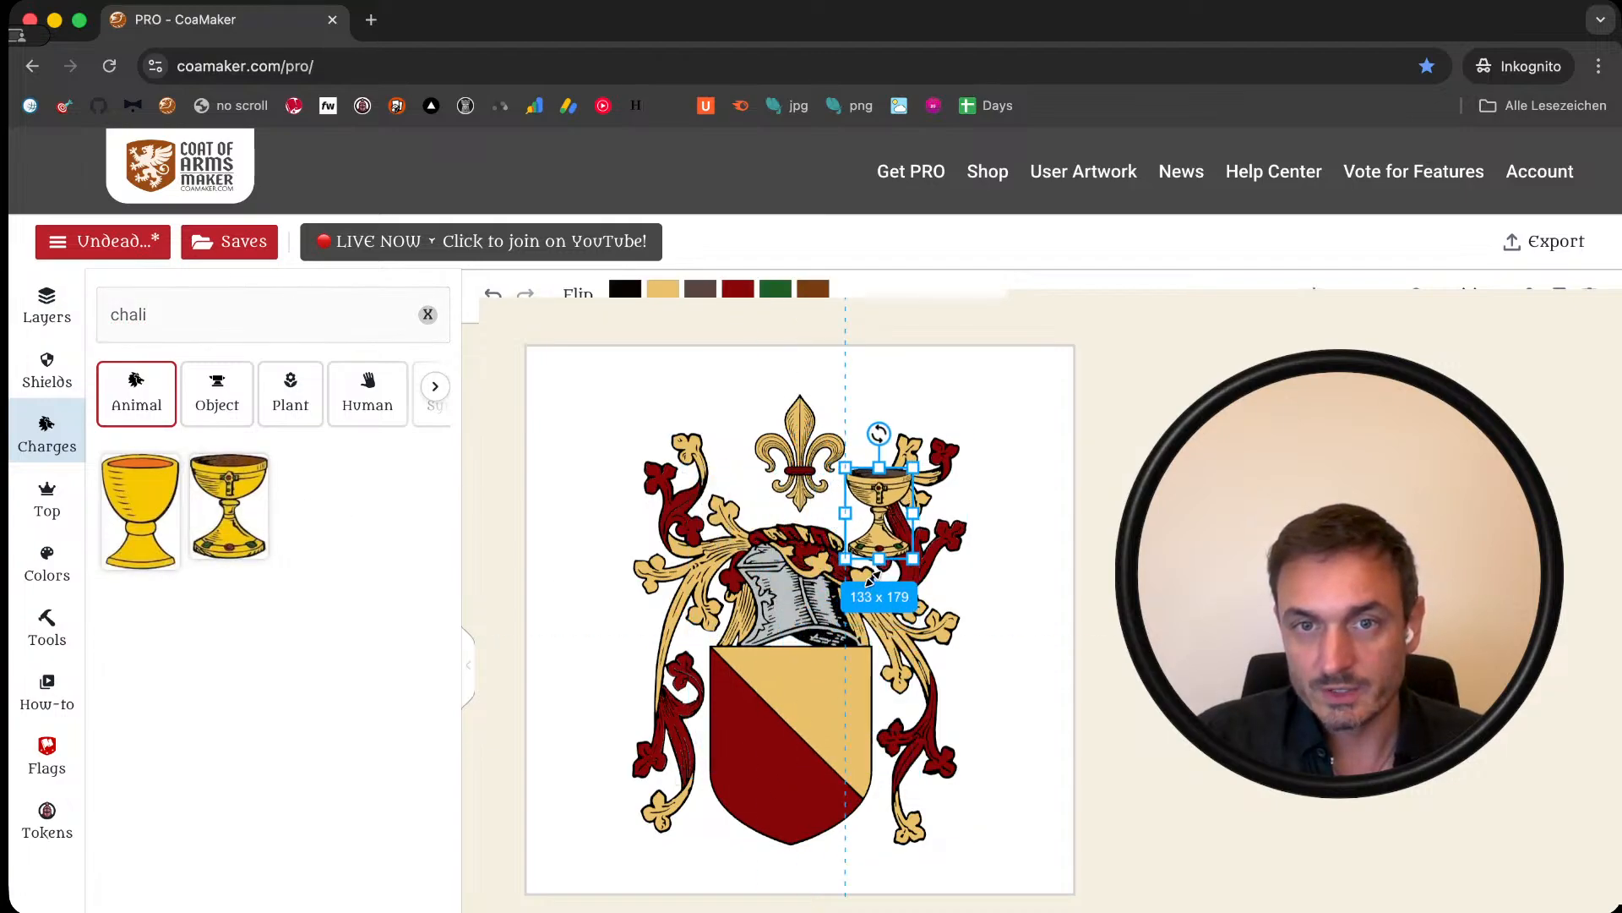
Step: Place the chalice in the red half of the shield and nudge it into position
{"action": "left_click_drag", "start_coordinate": [896, 456], "coordinate": [772, 779]}
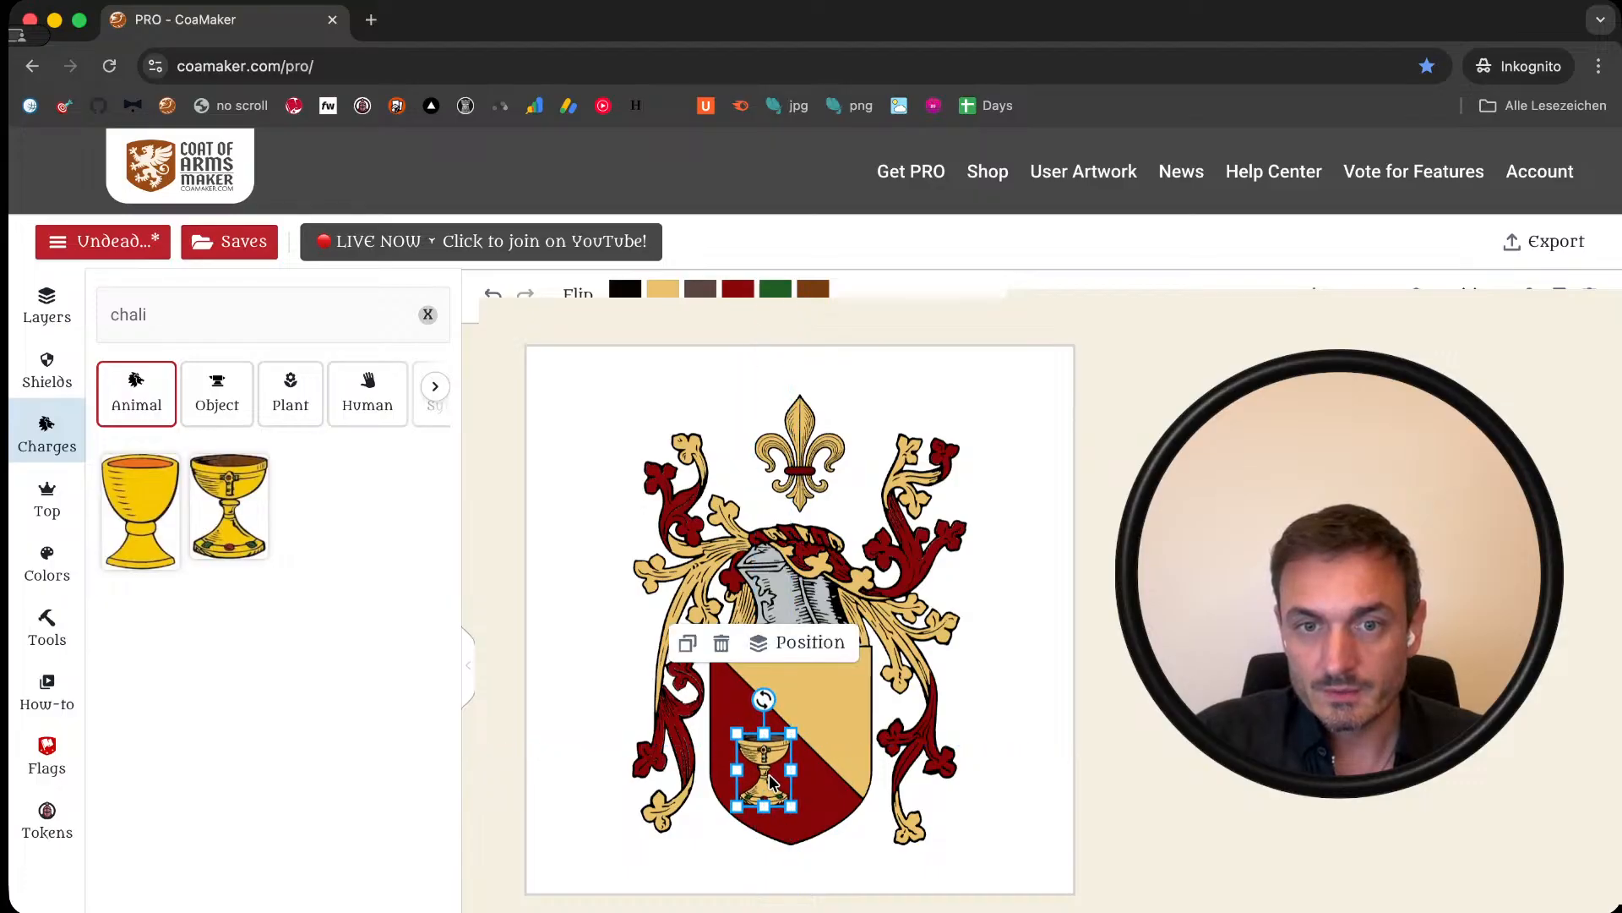
{"action": "left_click", "coordinate": [963, 798]}
{"action": "left_click", "coordinate": [766, 782]}
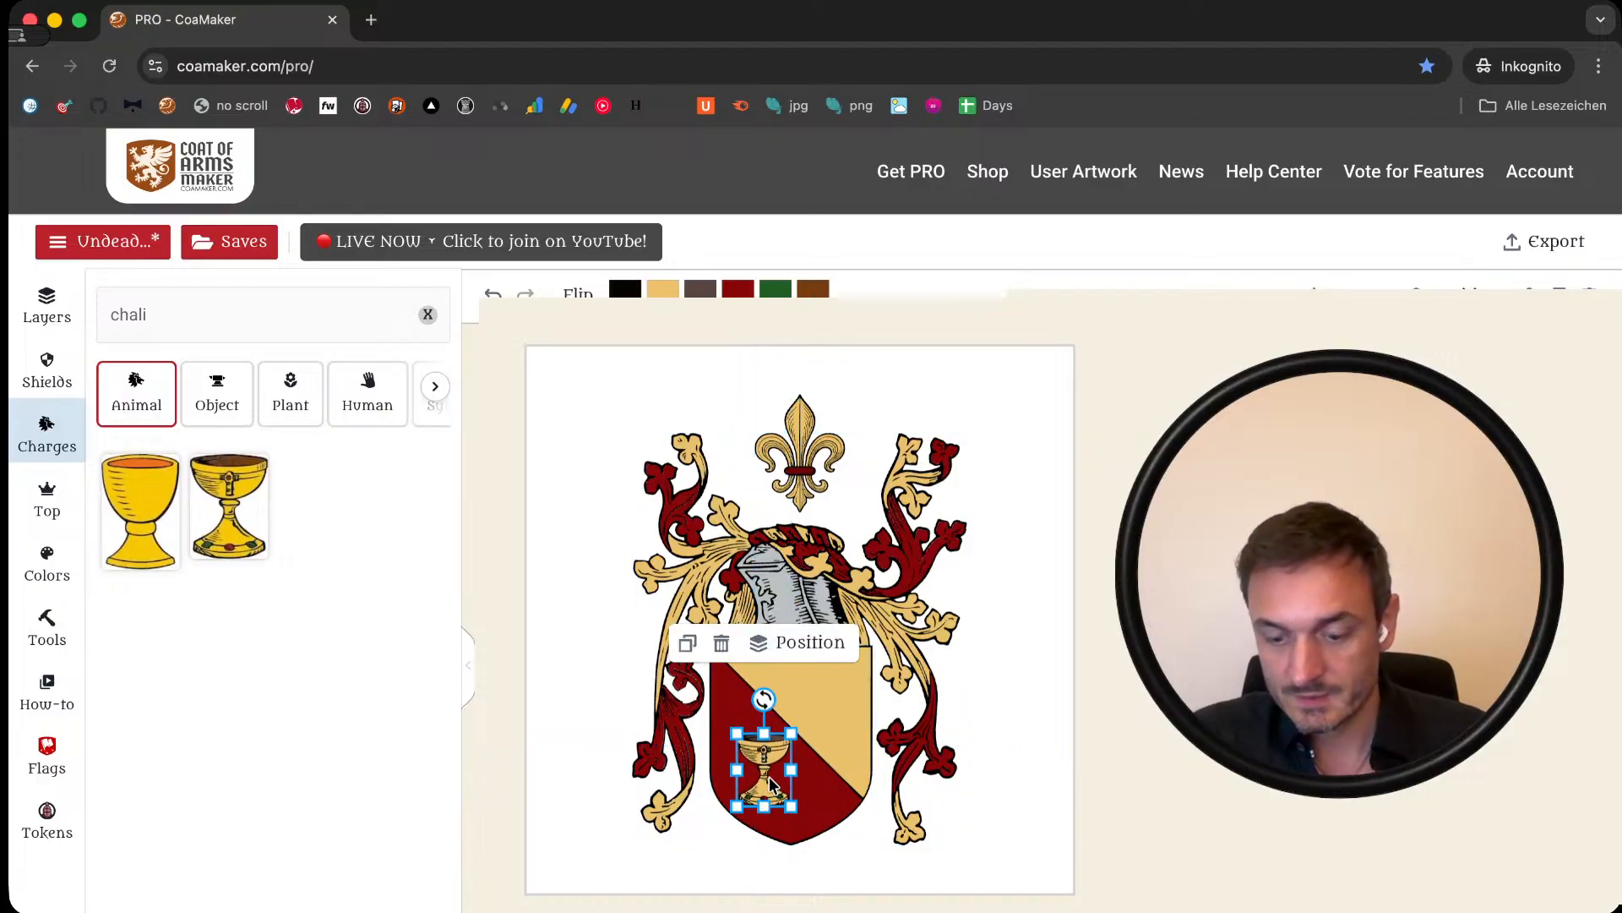
{"action": "left_click_drag", "start_coordinate": [771, 783], "coordinate": [770, 784]}
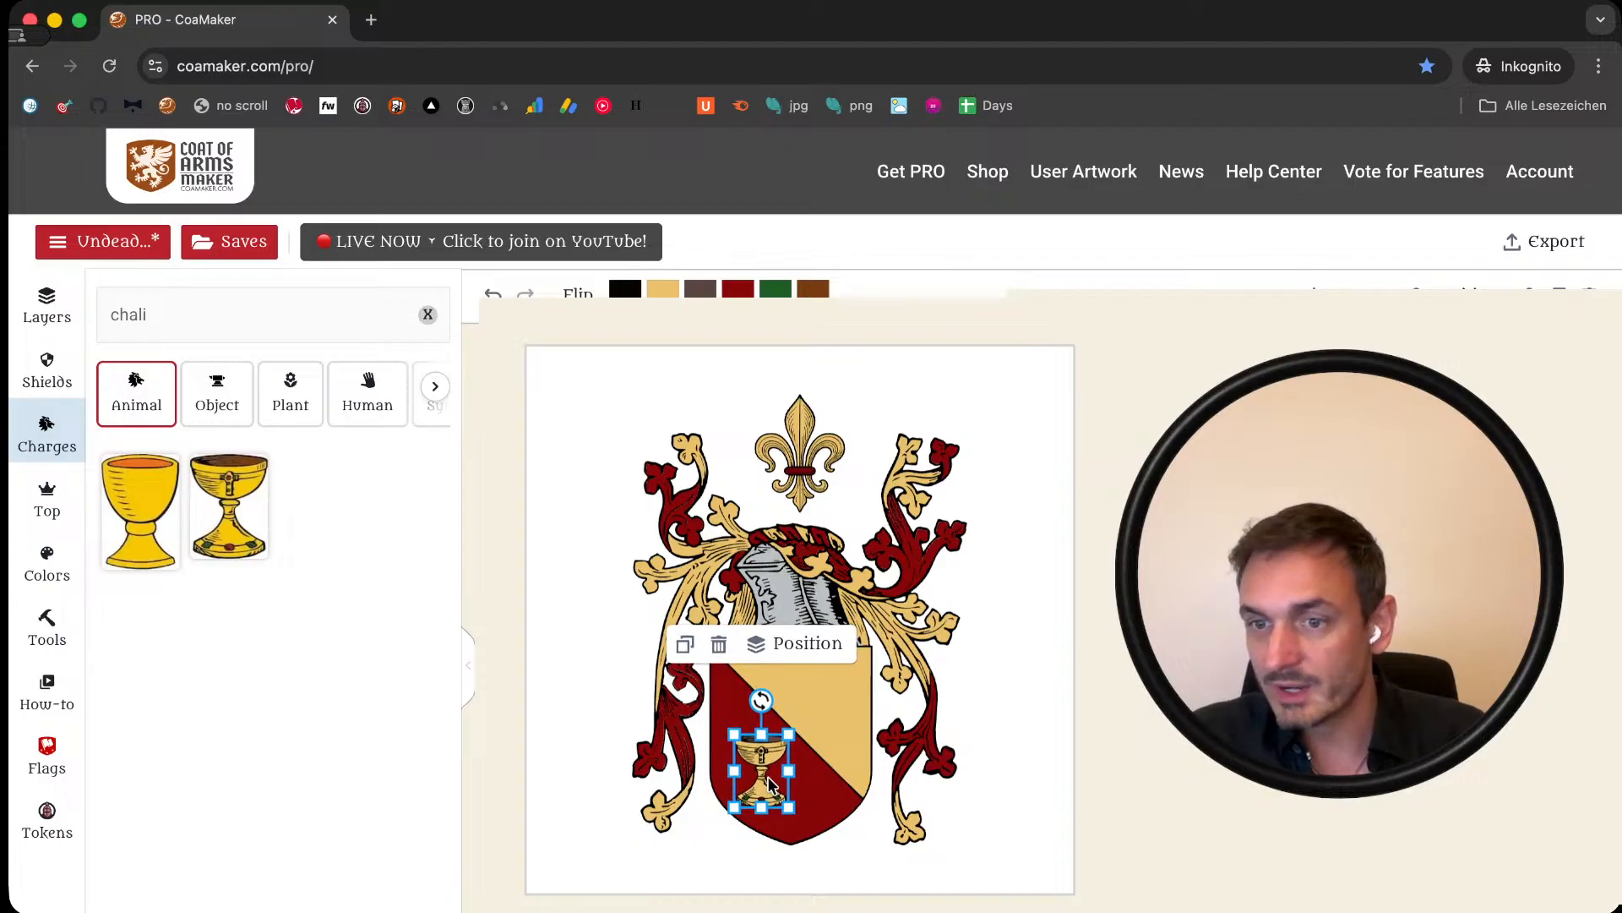
{"action": "left_click", "coordinate": [1092, 729]}
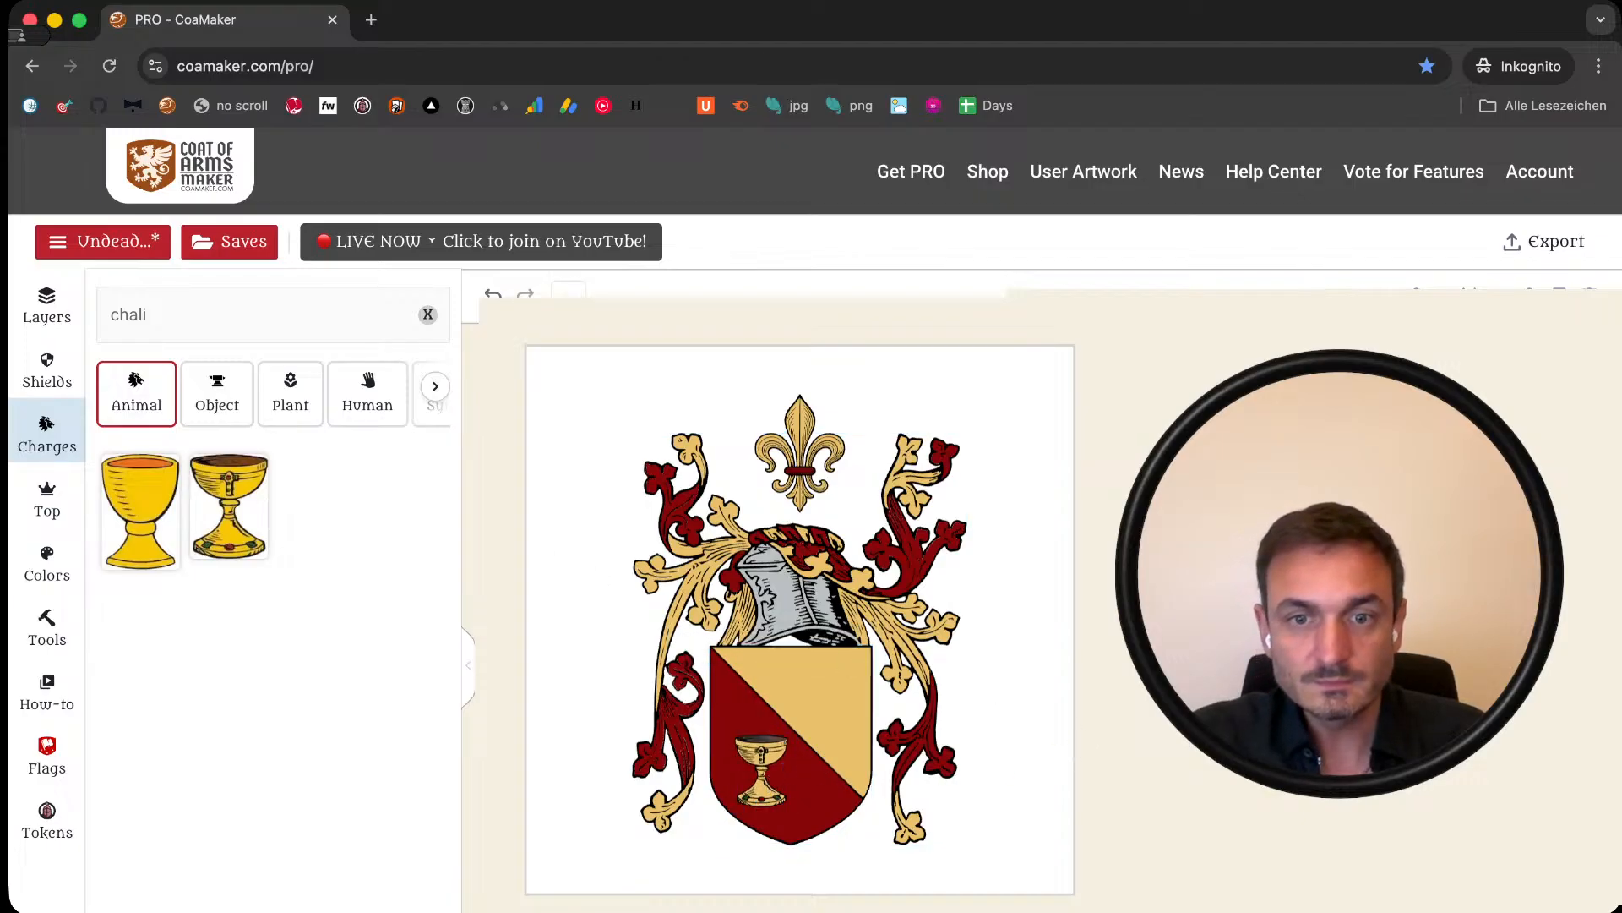
{"action": "left_click", "coordinate": [732, 781]}
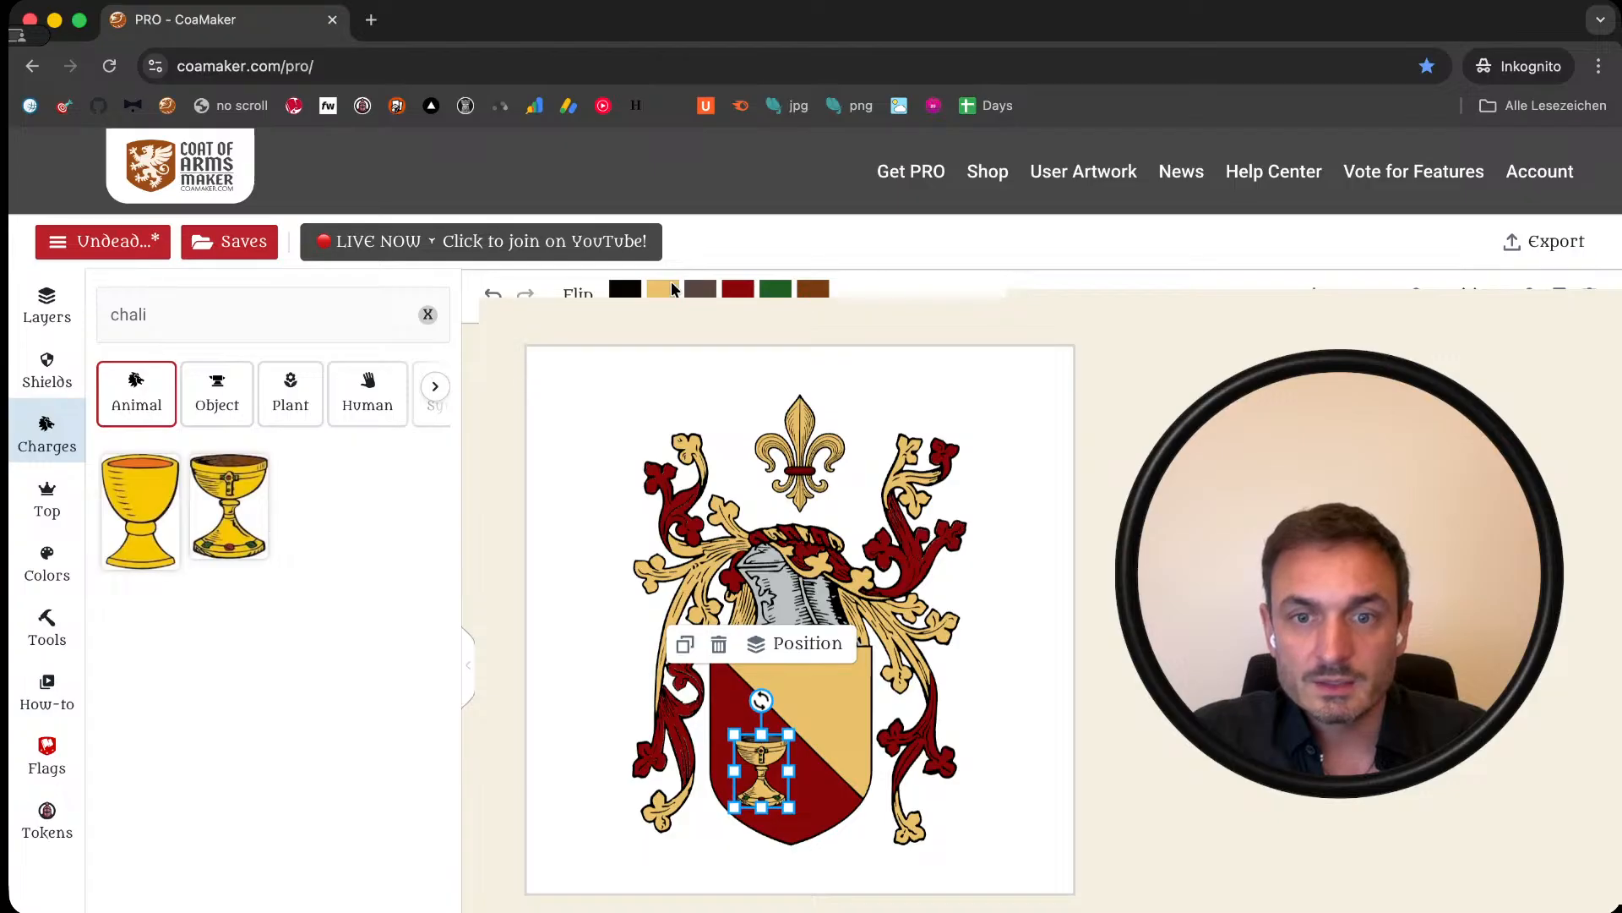
Step: Search the charges for "blood", add the wavy red drop and place it small in the shield's gold half
{"action": "left_click", "coordinate": [226, 314]}
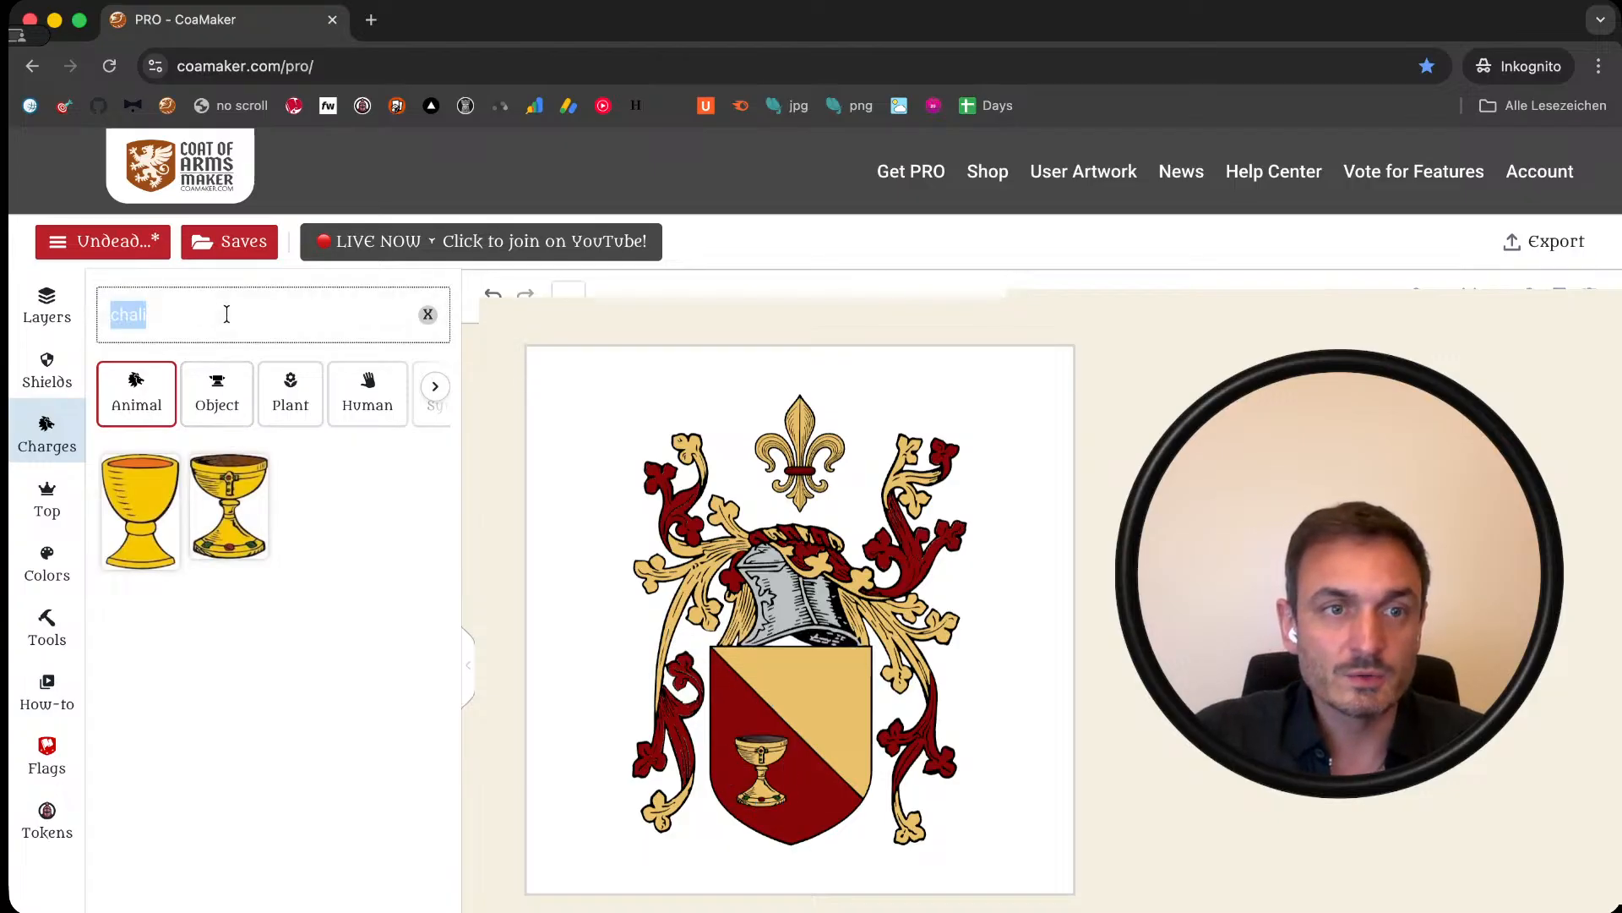
{"action": "type", "text": "blood"}
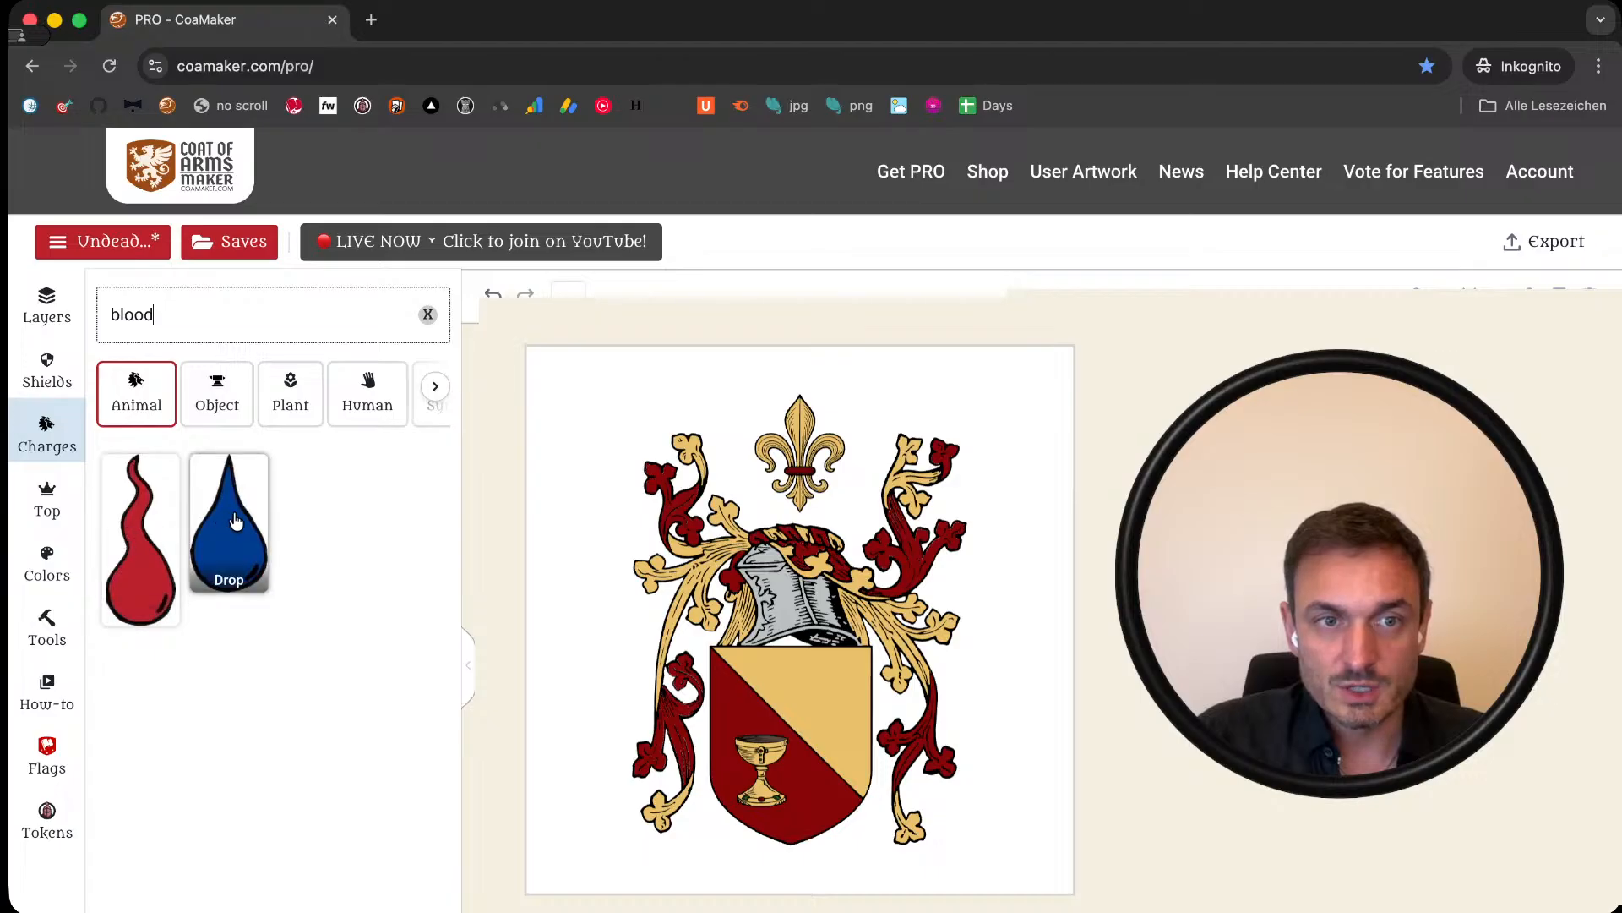
{"action": "left_click", "coordinate": [169, 551]}
{"action": "left_click_drag", "start_coordinate": [738, 771], "coordinate": [841, 693]}
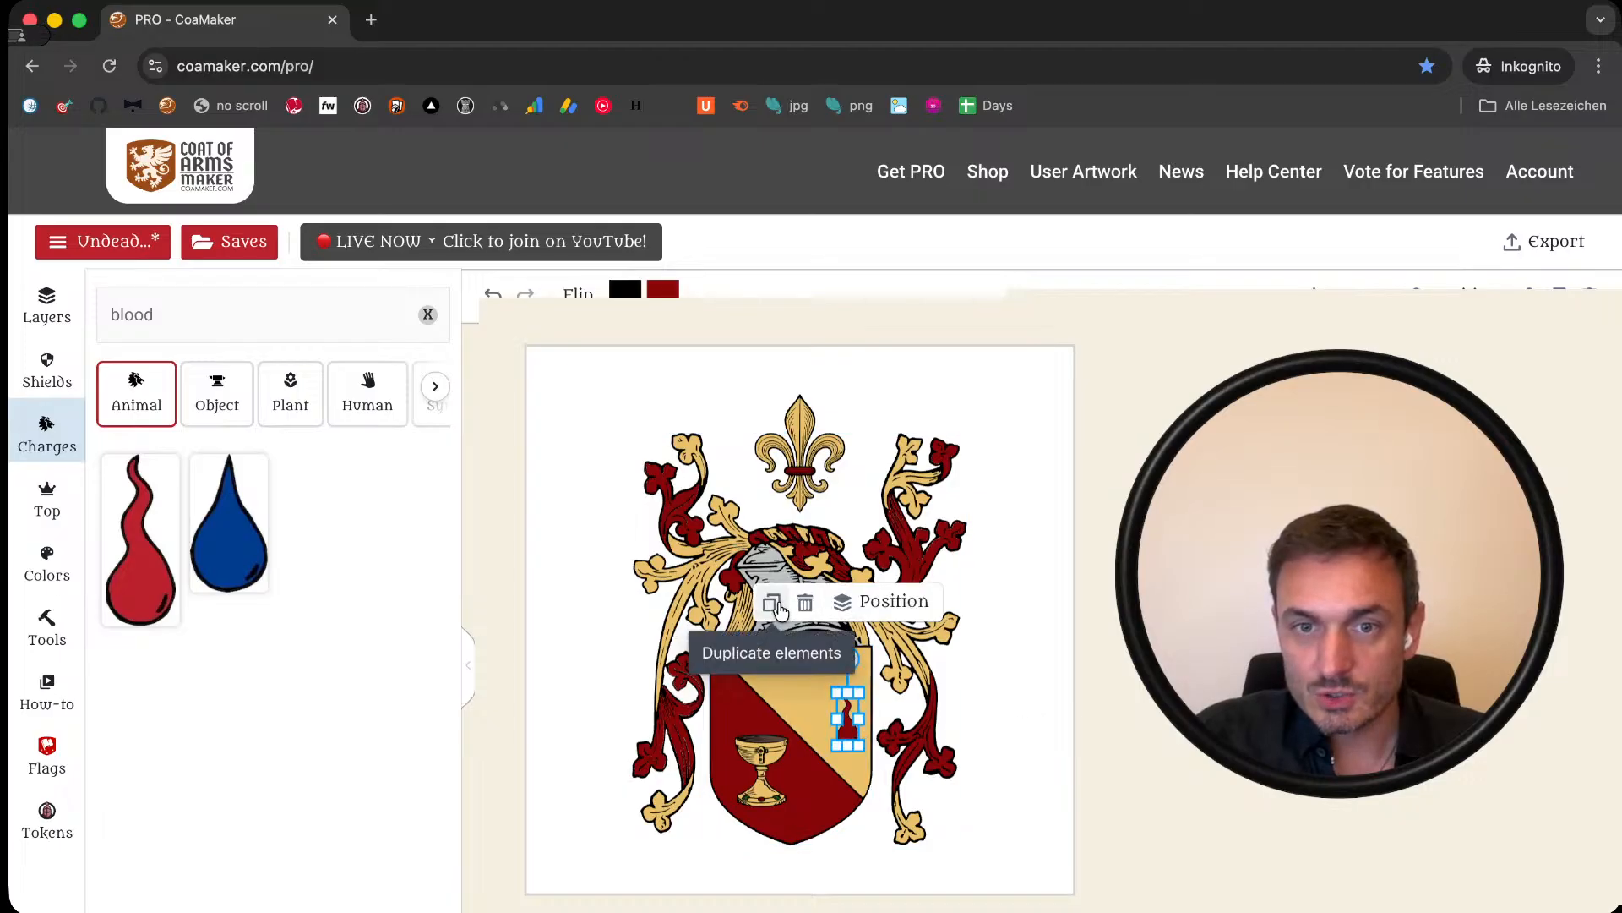
Step: Duplicate the blood drop twice and line the copies up diagonally above it in the shield's gold half
{"action": "left_click", "coordinate": [778, 608]}
{"action": "left_click_drag", "start_coordinate": [880, 760], "coordinate": [823, 713]}
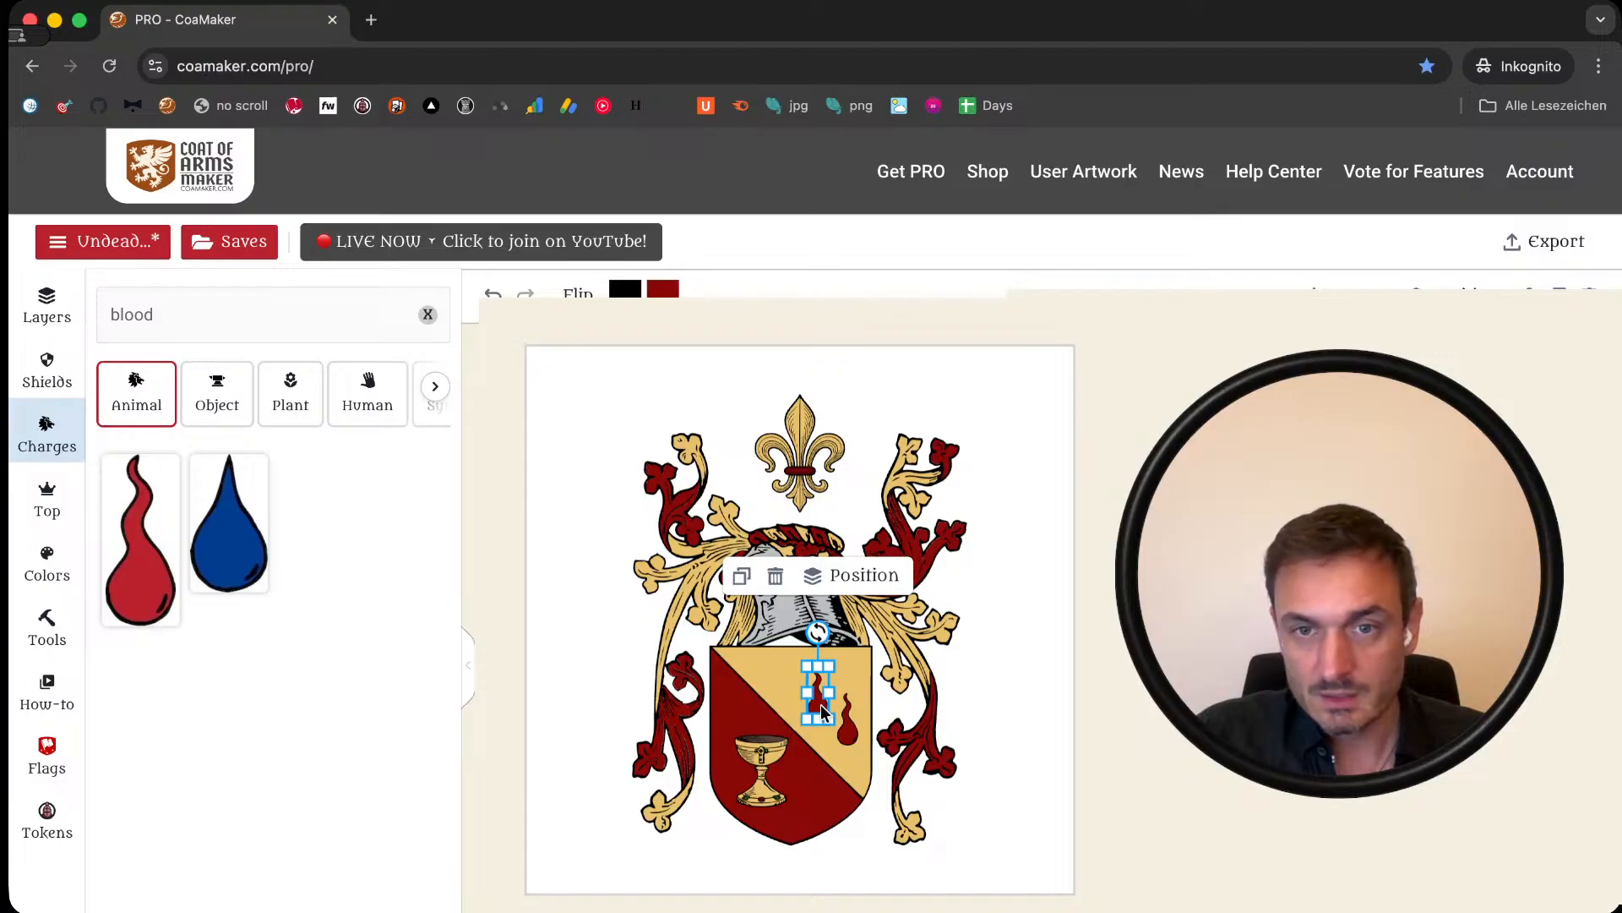
{"action": "key", "text": "super+v"}
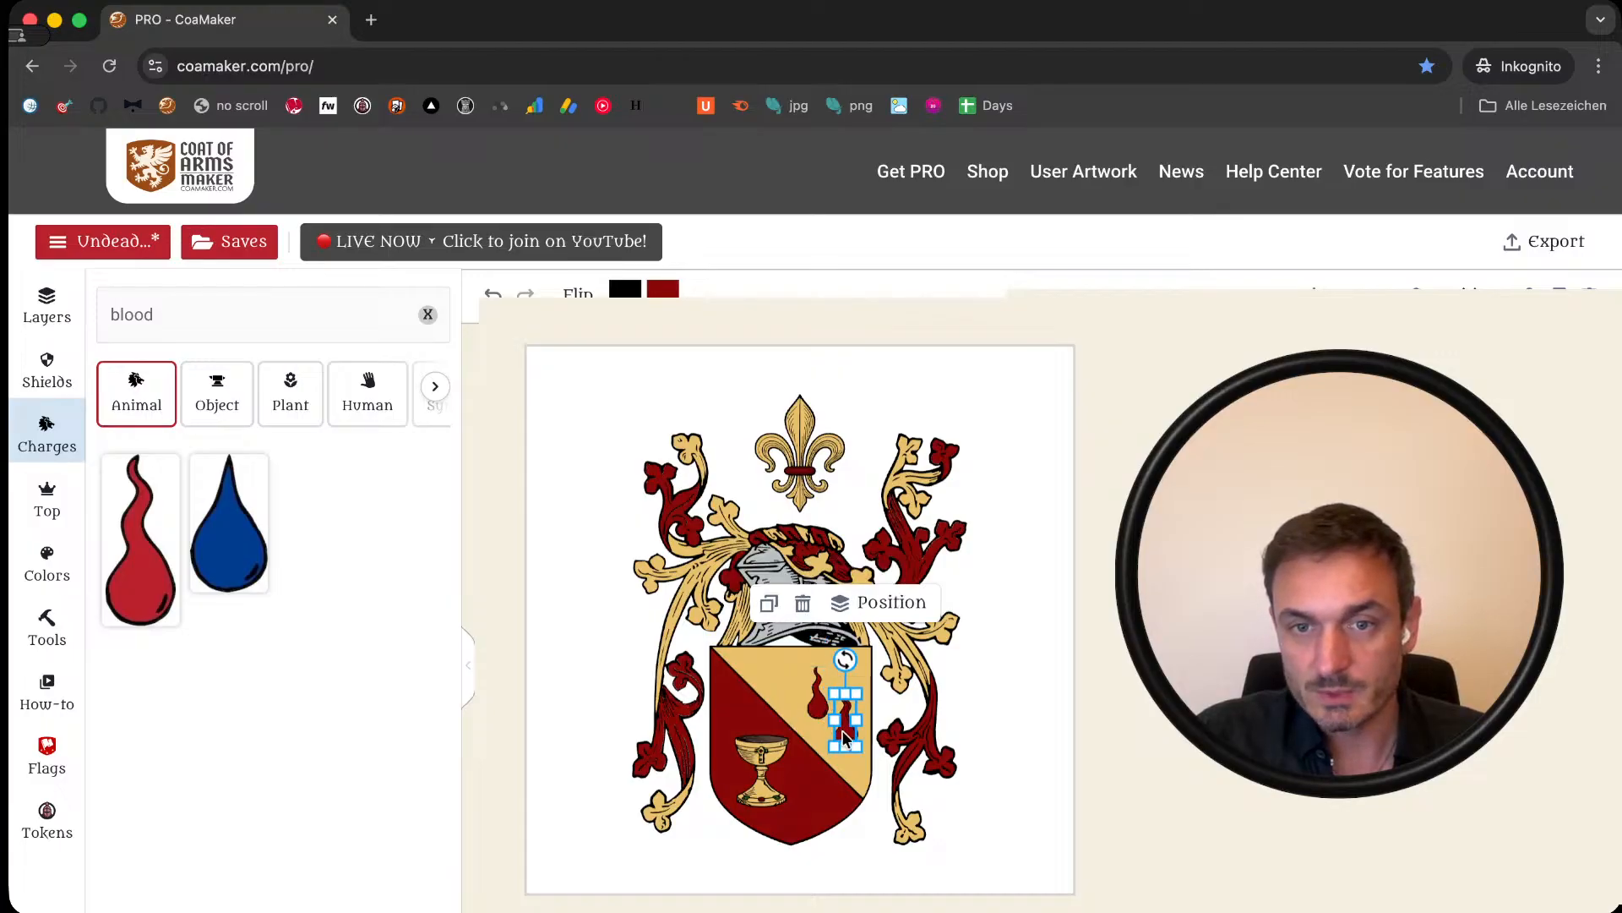
{"action": "left_click_drag", "start_coordinate": [845, 734], "coordinate": [778, 690]}
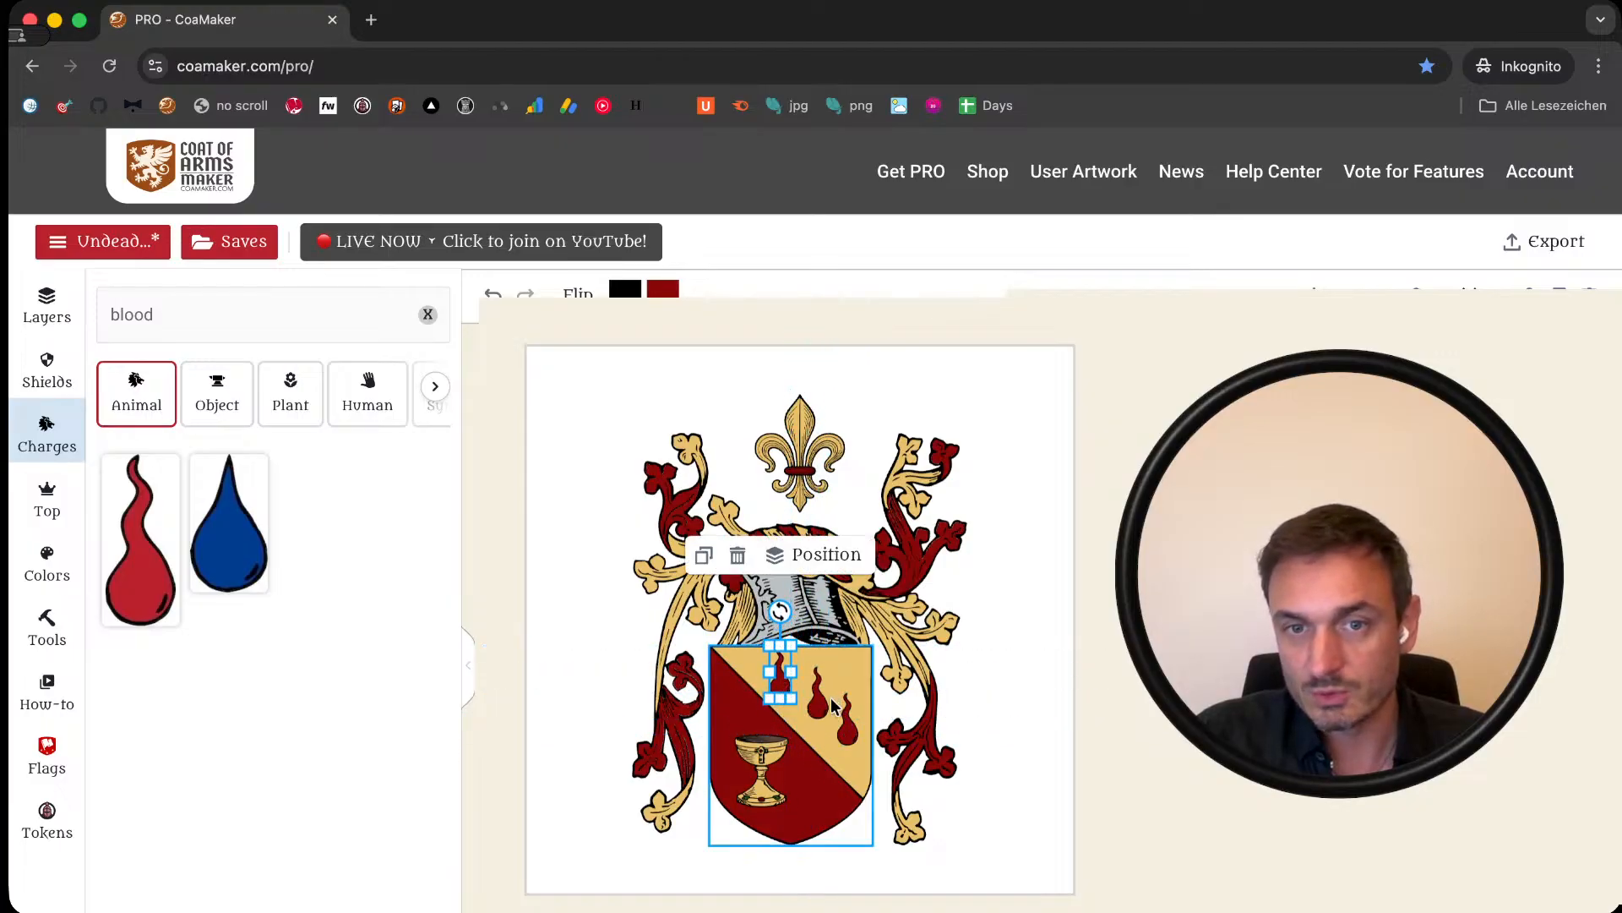
Step: Move the lowest drop down and shift the middle one slightly toward the dividing line to even out the diagonal row
{"action": "left_click", "coordinate": [816, 694]}
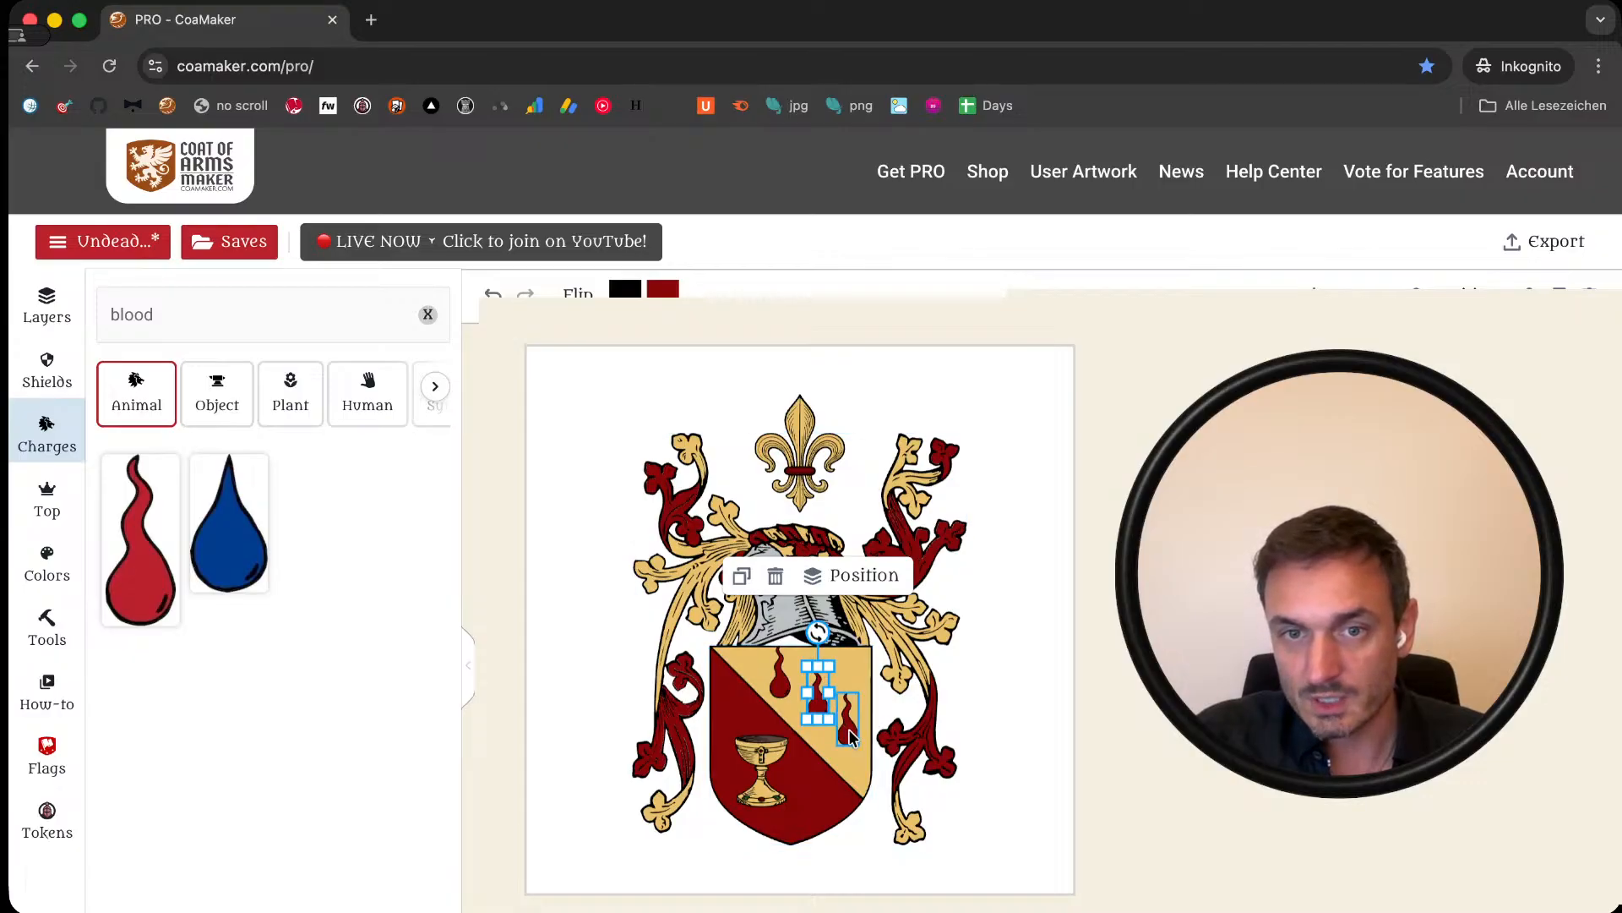
{"action": "left_click_drag", "start_coordinate": [849, 735], "coordinate": [854, 758]}
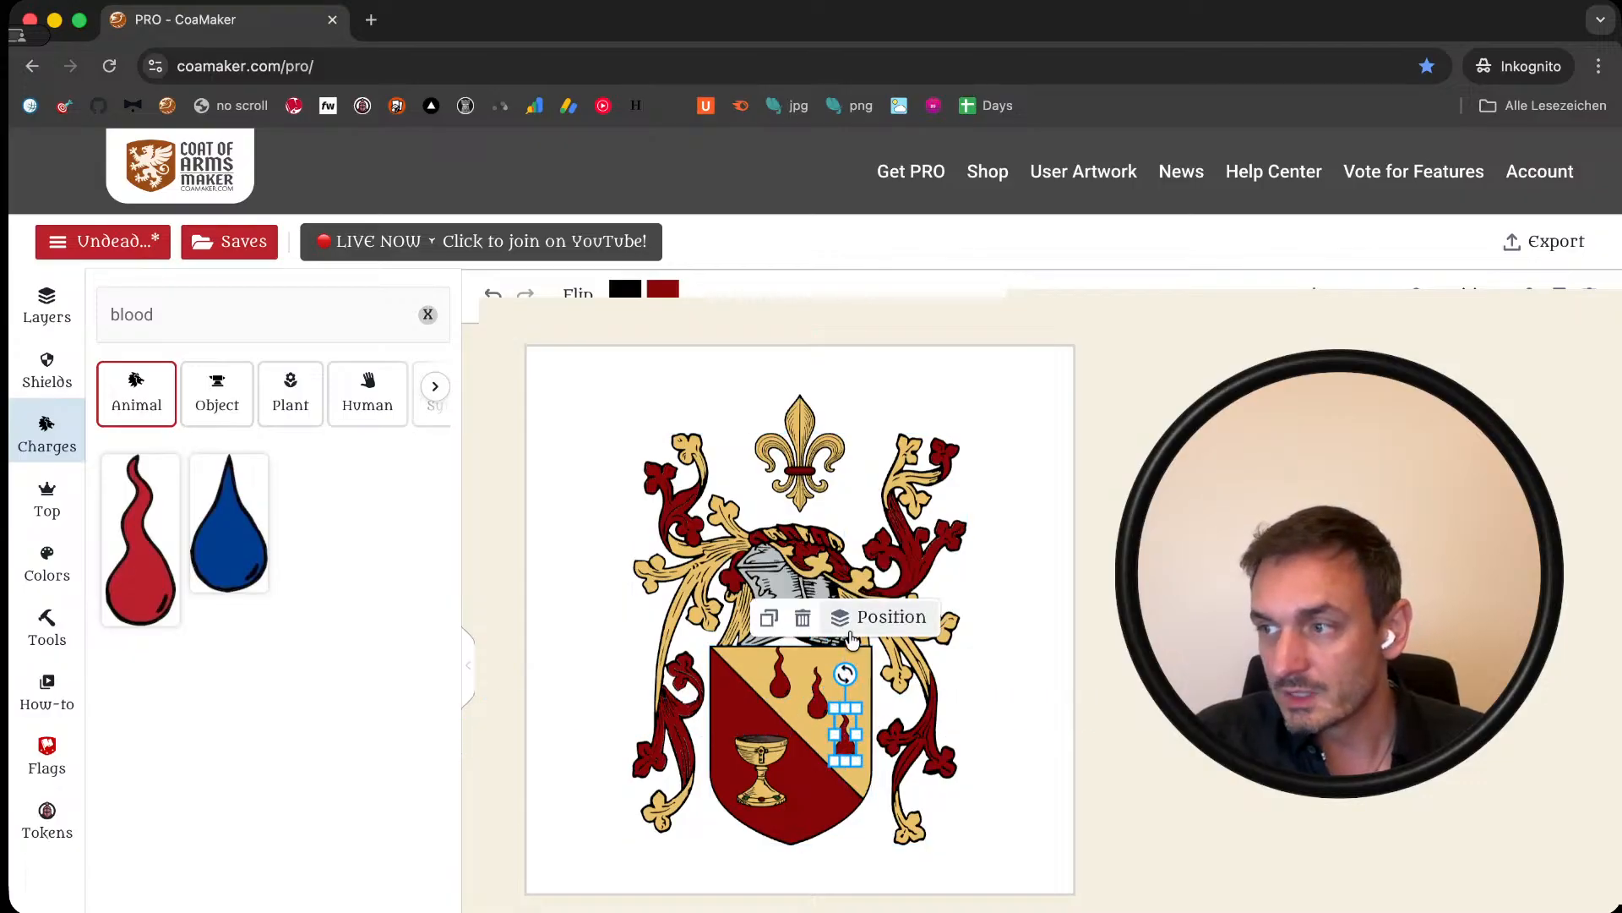
{"action": "mouse_move", "coordinate": [823, 703]}
{"action": "left_mouse_down"}
{"action": "mouse_move", "coordinate": [824, 684]}
{"action": "mouse_move", "coordinate": [846, 683]}
{"action": "mouse_move", "coordinate": [825, 682]}
{"action": "mouse_move", "coordinate": [813, 707]}
{"action": "left_mouse_up"}
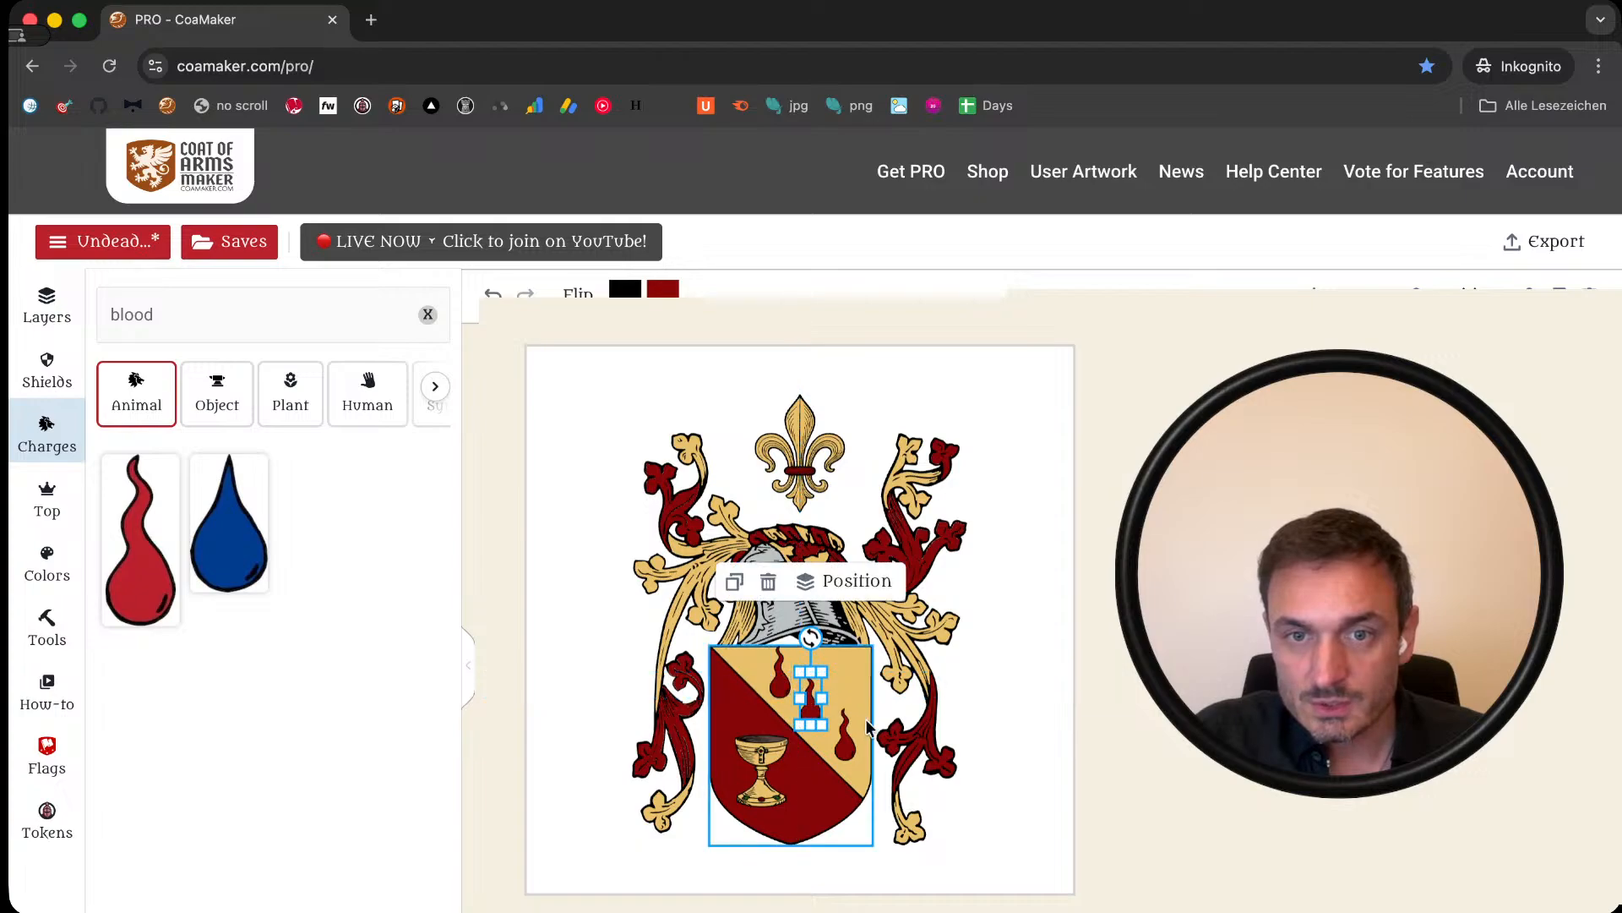
{"action": "left_click", "coordinate": [1052, 733]}
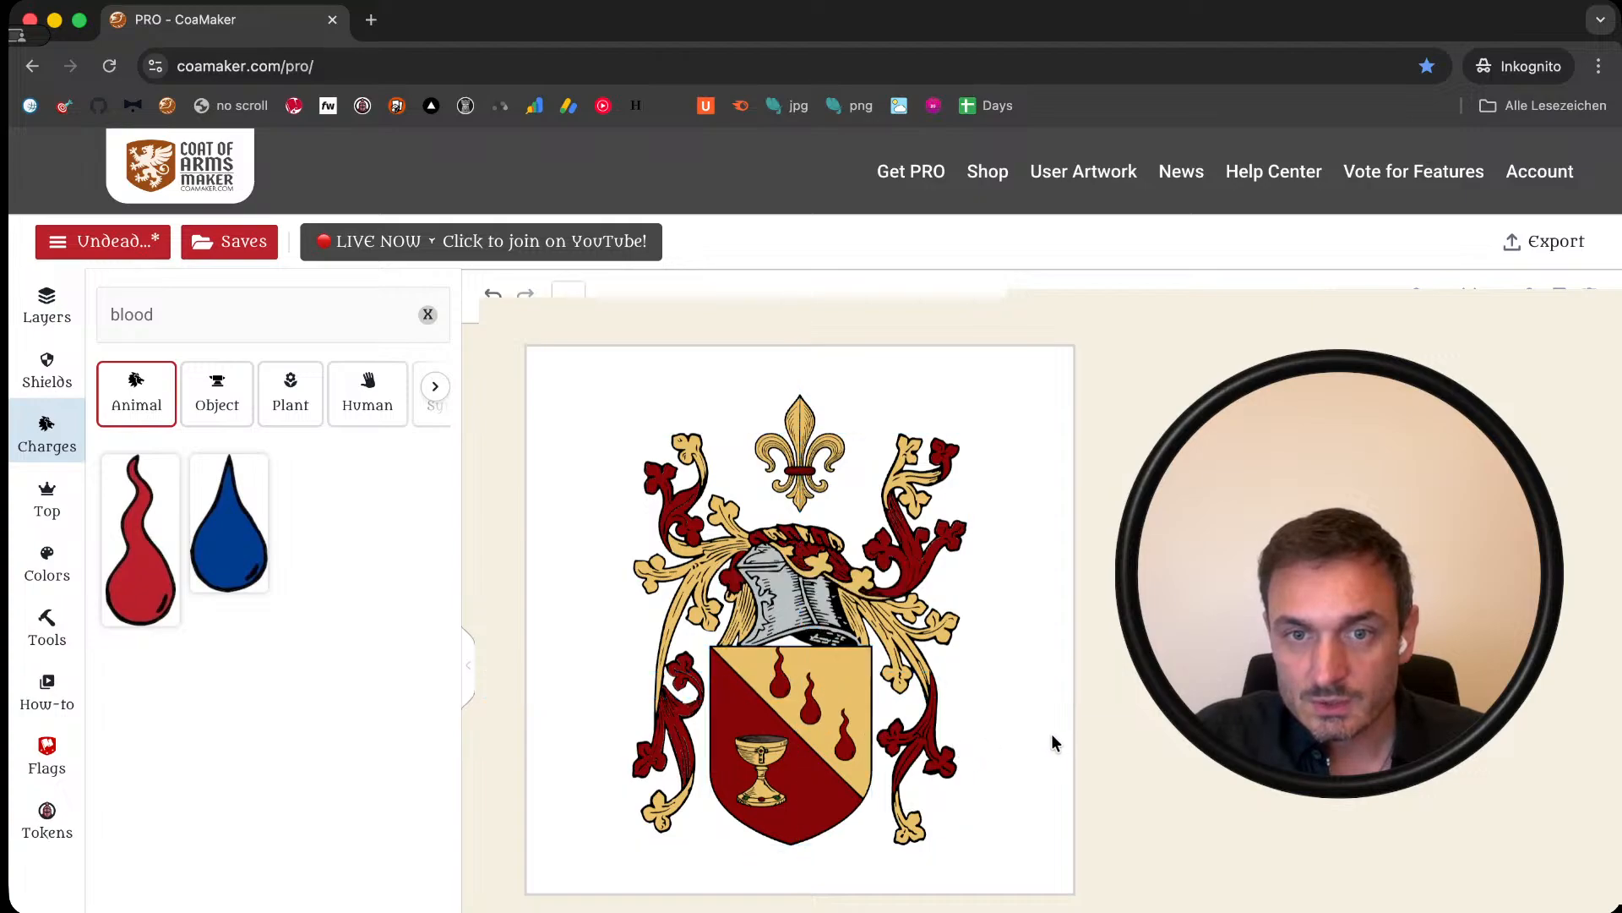
Step: Select all three blood drops and scale them down together within the gold half
{"action": "left_click", "coordinate": [785, 685]}
{"action": "left_click", "coordinate": [815, 716], "text": "shift"}
{"action": "left_click", "coordinate": [842, 744], "text": "shift"}
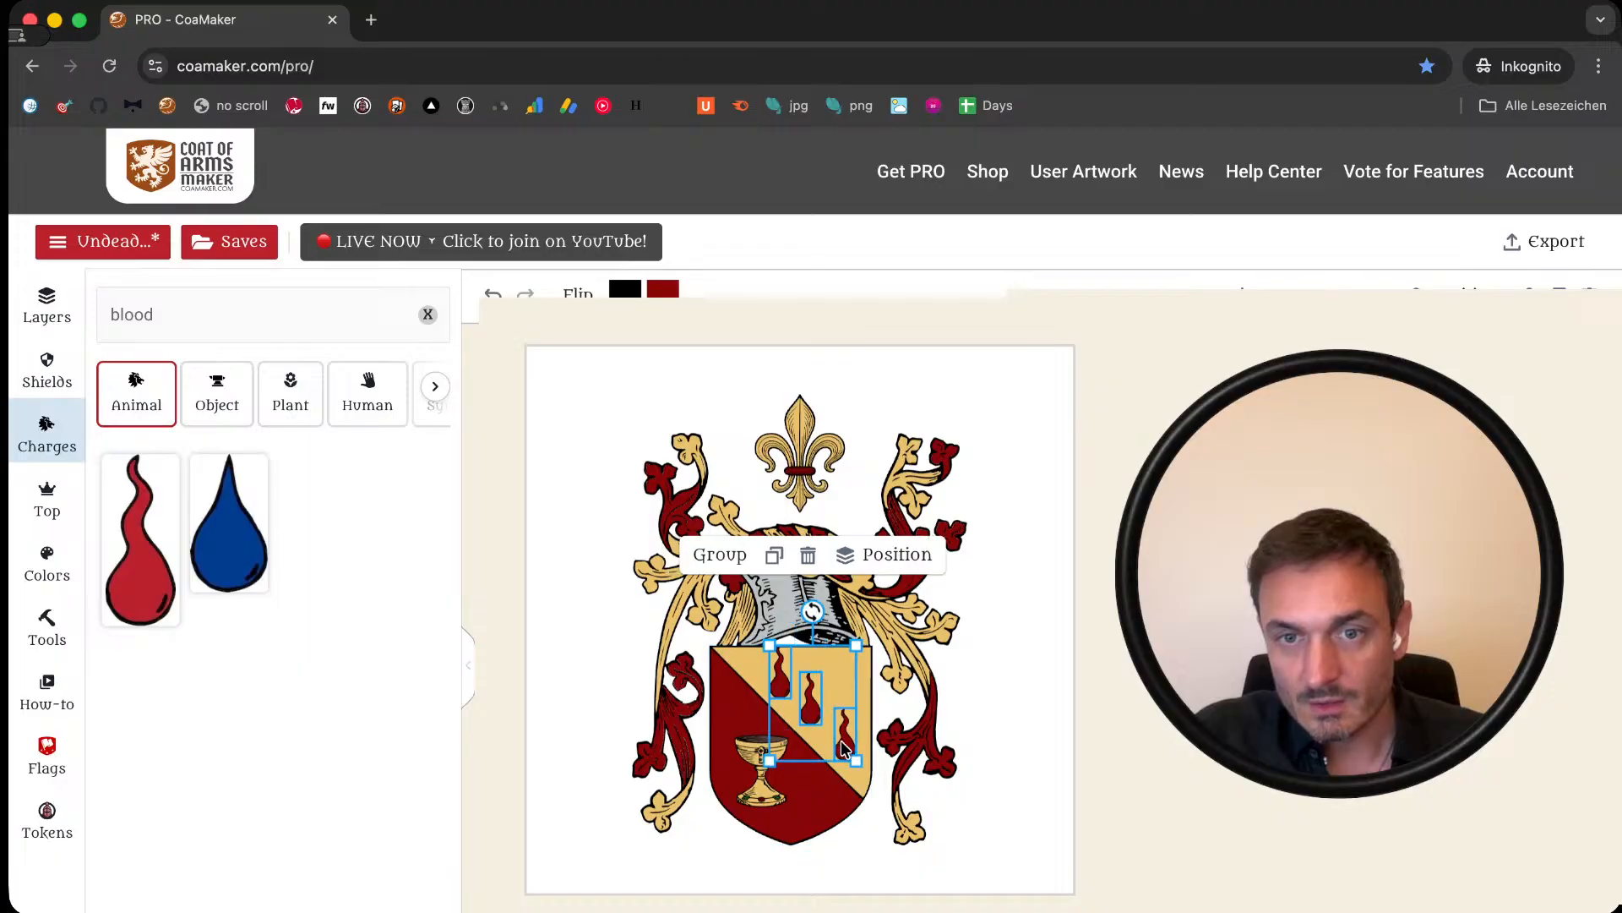
{"action": "left_click_drag", "start_coordinate": [768, 646], "coordinate": [789, 670]}
{"action": "left_click", "coordinate": [1008, 708]}
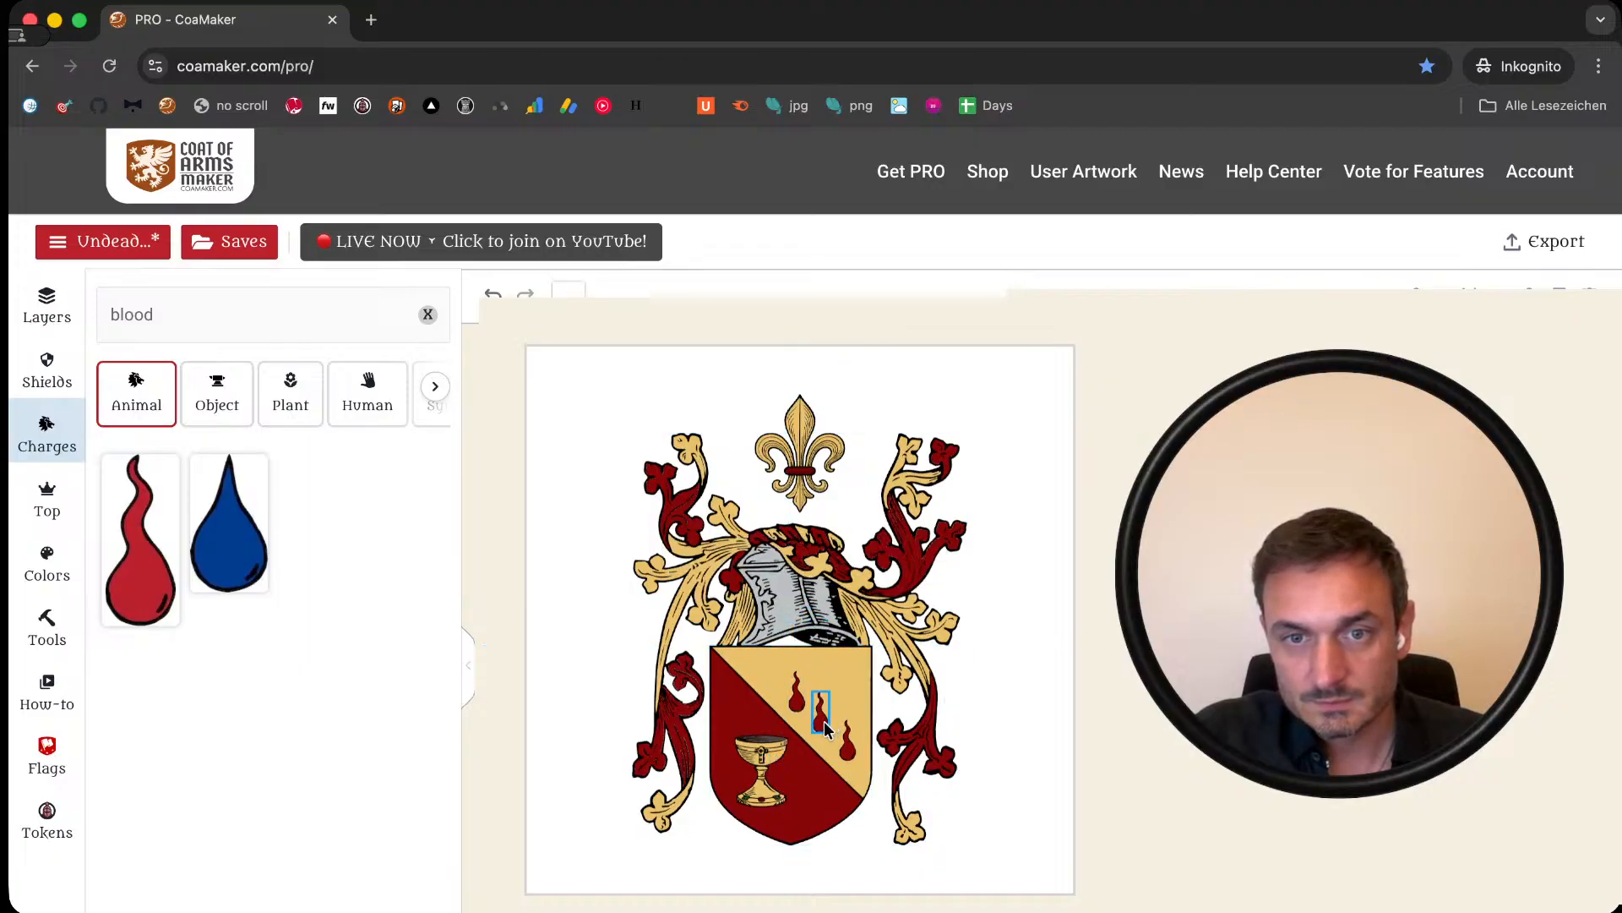
Step: Nudge the three smaller drops into an even diagonal row, moving the uppermost one slightly to the left
{"action": "left_click", "coordinate": [845, 740]}
{"action": "left_click", "coordinate": [850, 745]}
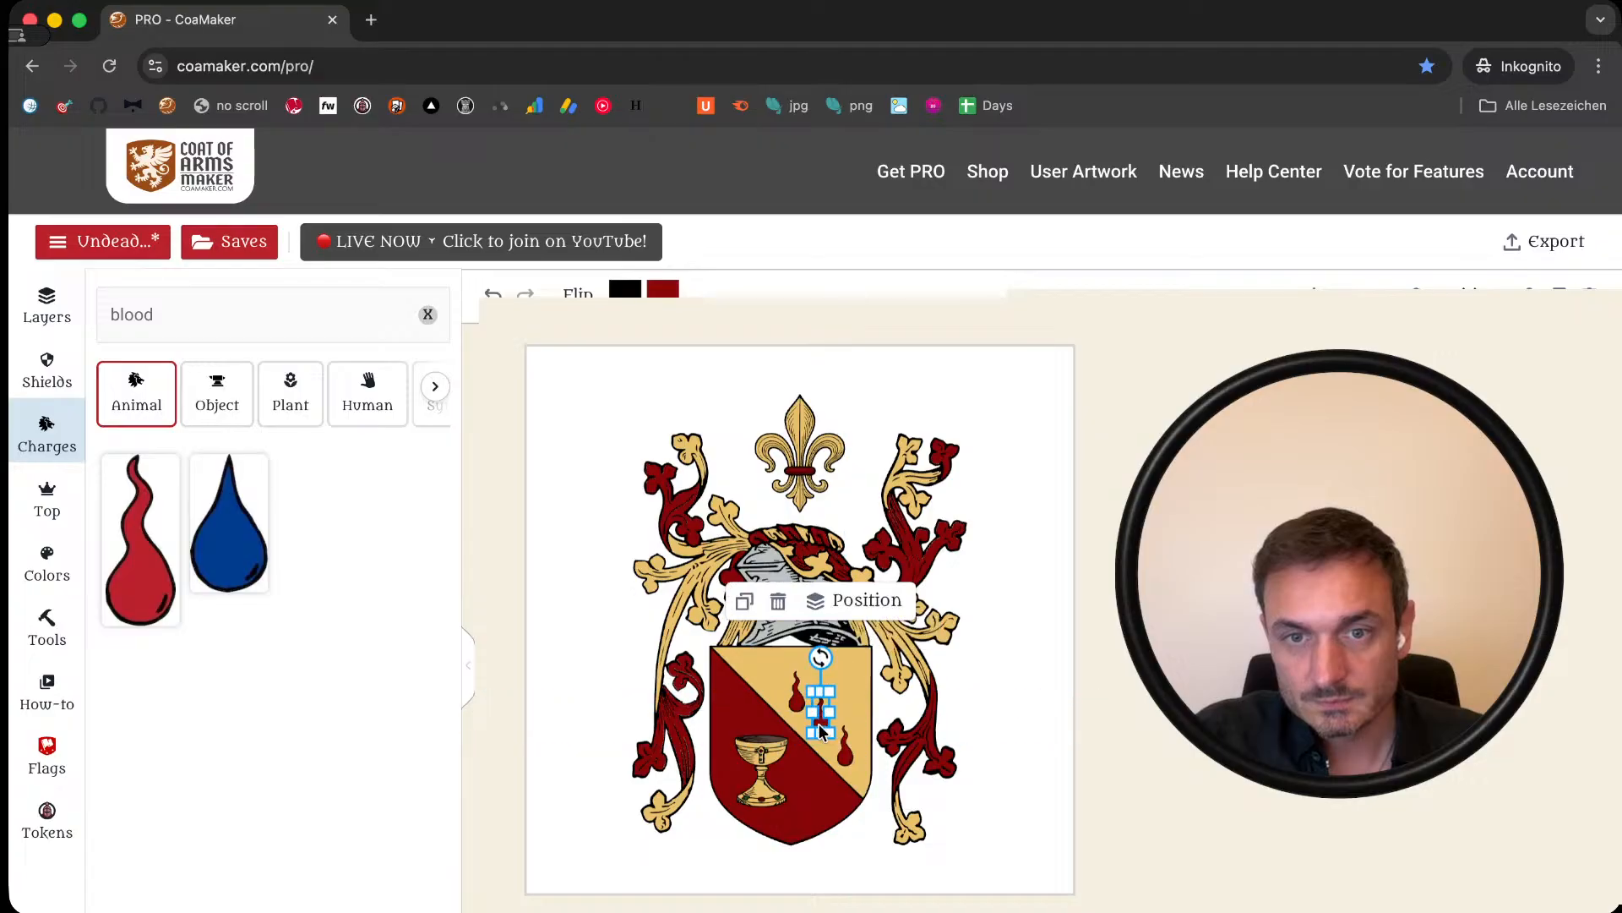
{"action": "left_click", "coordinate": [819, 718]}
{"action": "left_click", "coordinate": [1000, 666]}
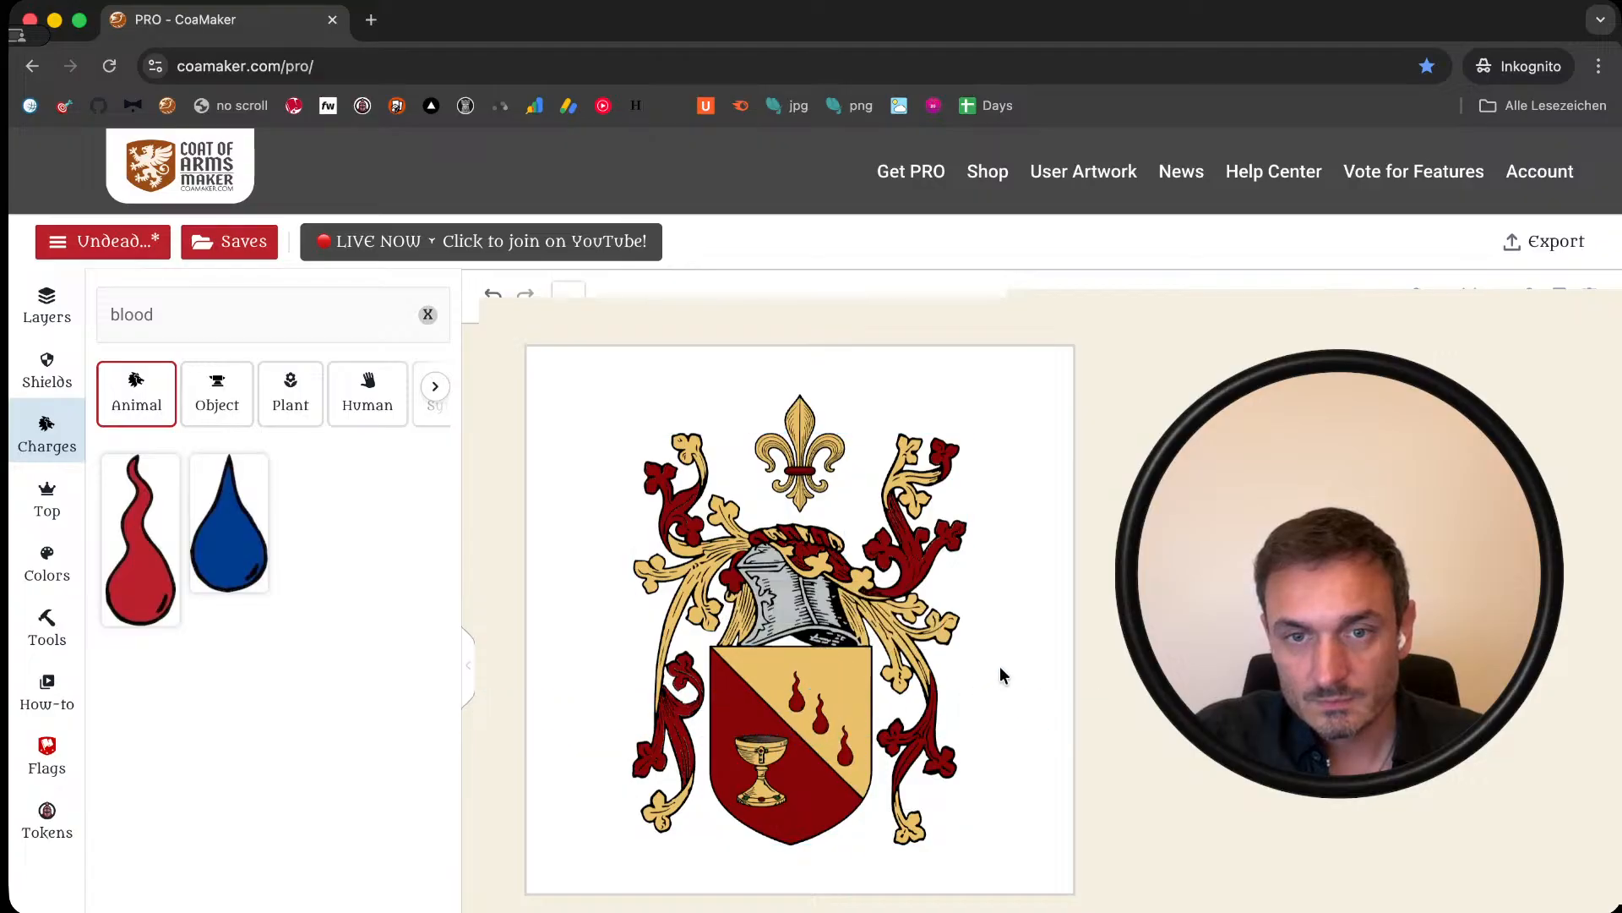
{"action": "left_click", "coordinate": [797, 698]}
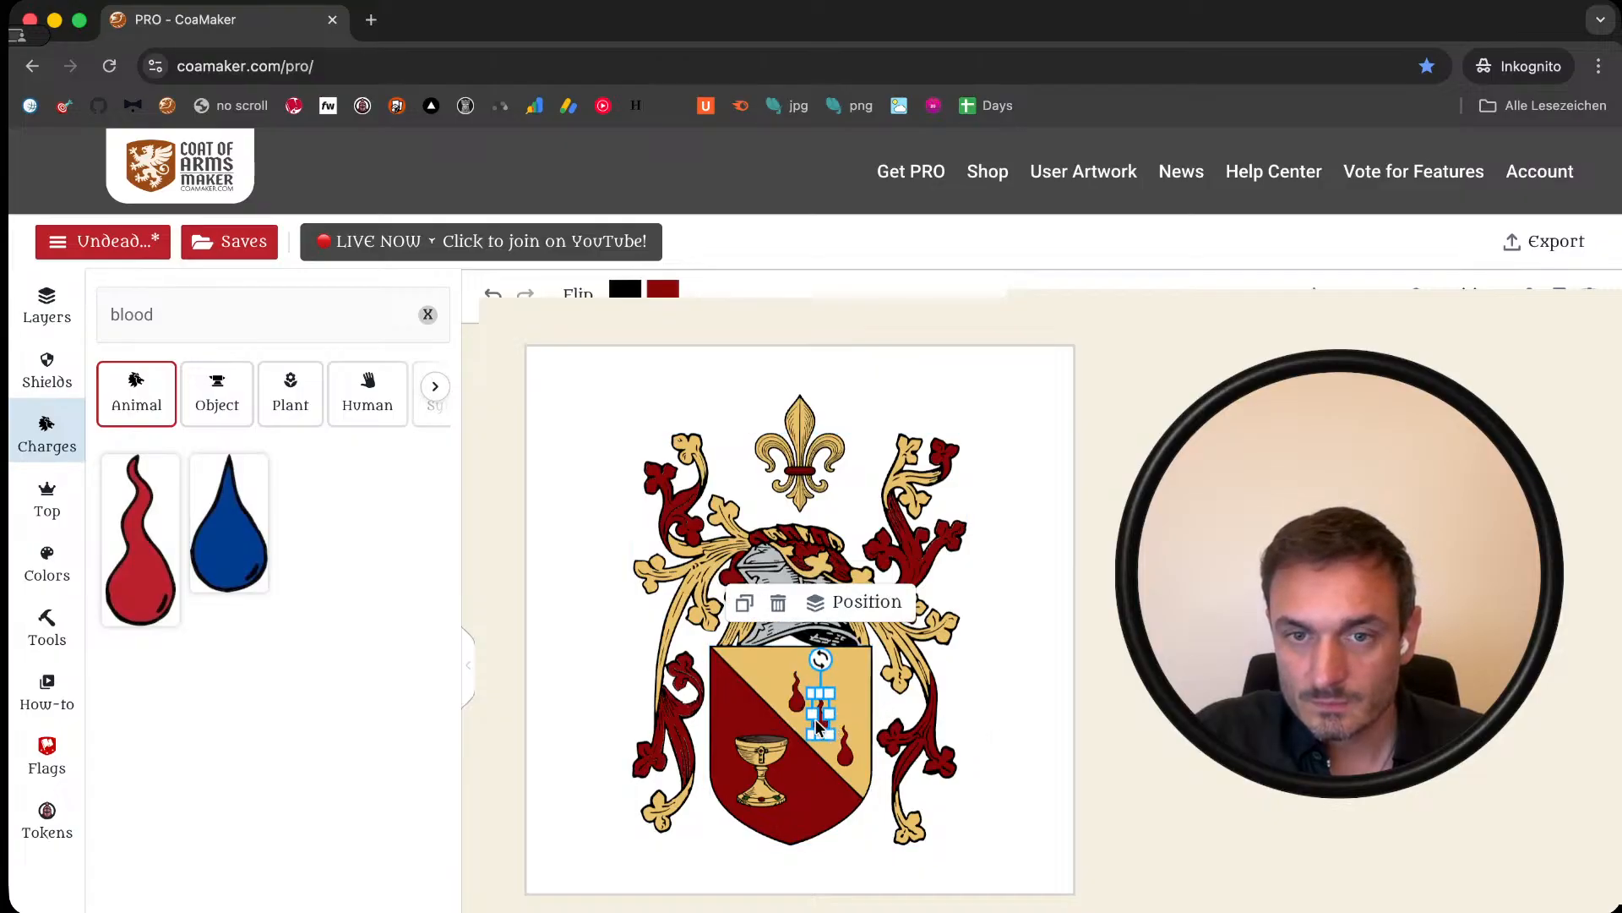
{"action": "left_click", "coordinate": [794, 701]}
{"action": "left_click_drag", "start_coordinate": [794, 701], "coordinate": [790, 701]}
{"action": "left_click", "coordinate": [1002, 726]}
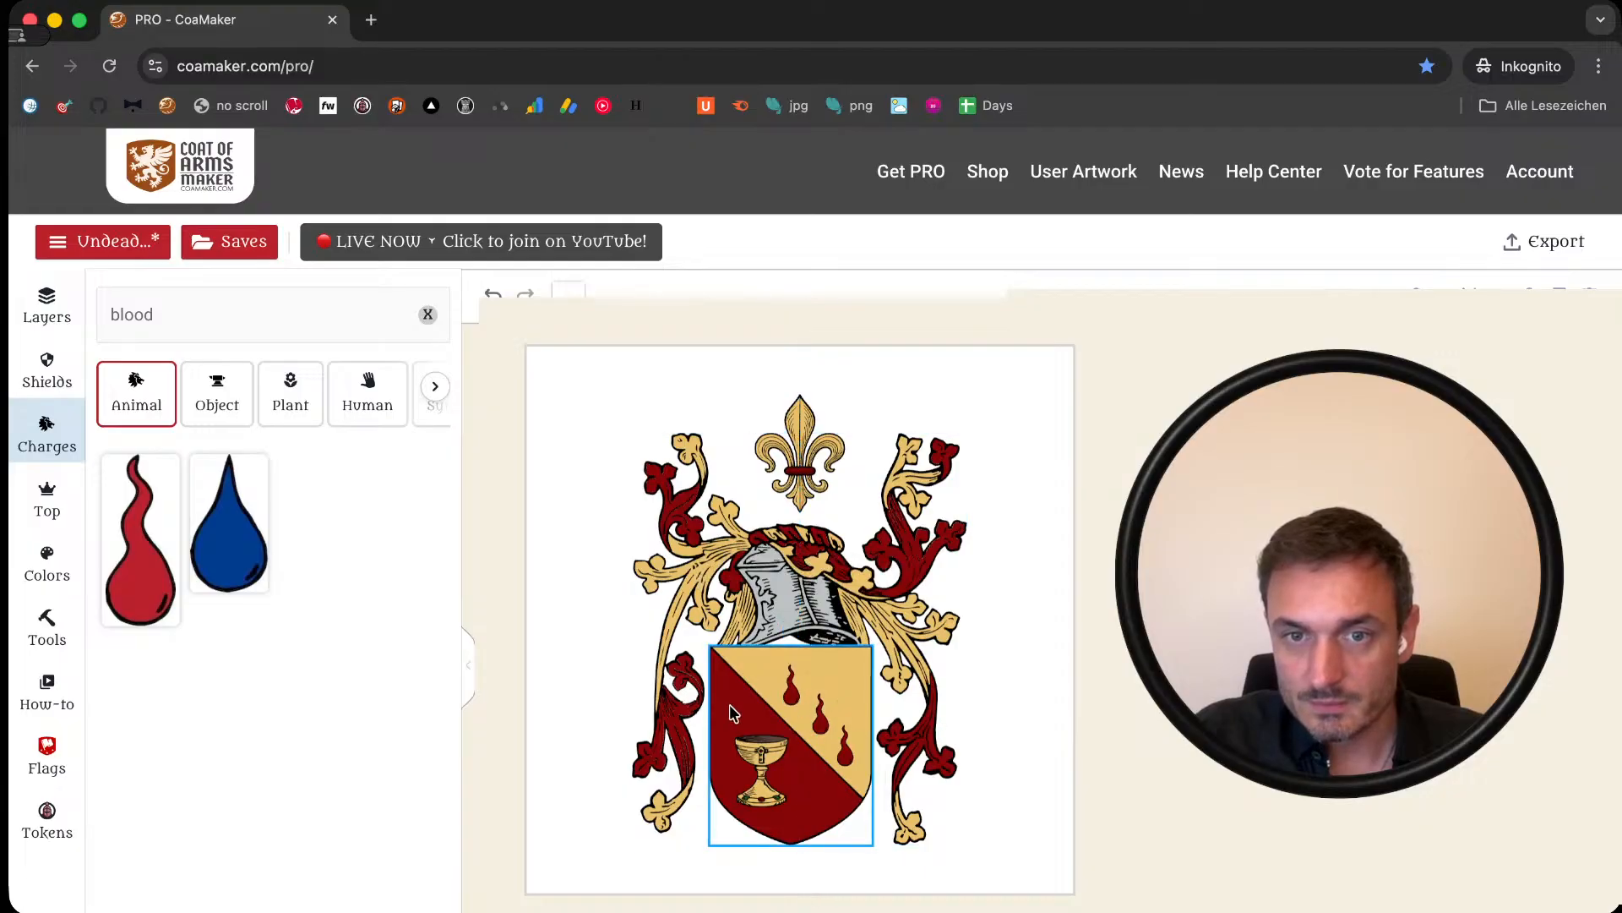
Step: Duplicate the uppermost drop and place the copy level with it, directly above the lowest drop
{"action": "left_click", "coordinate": [795, 694]}
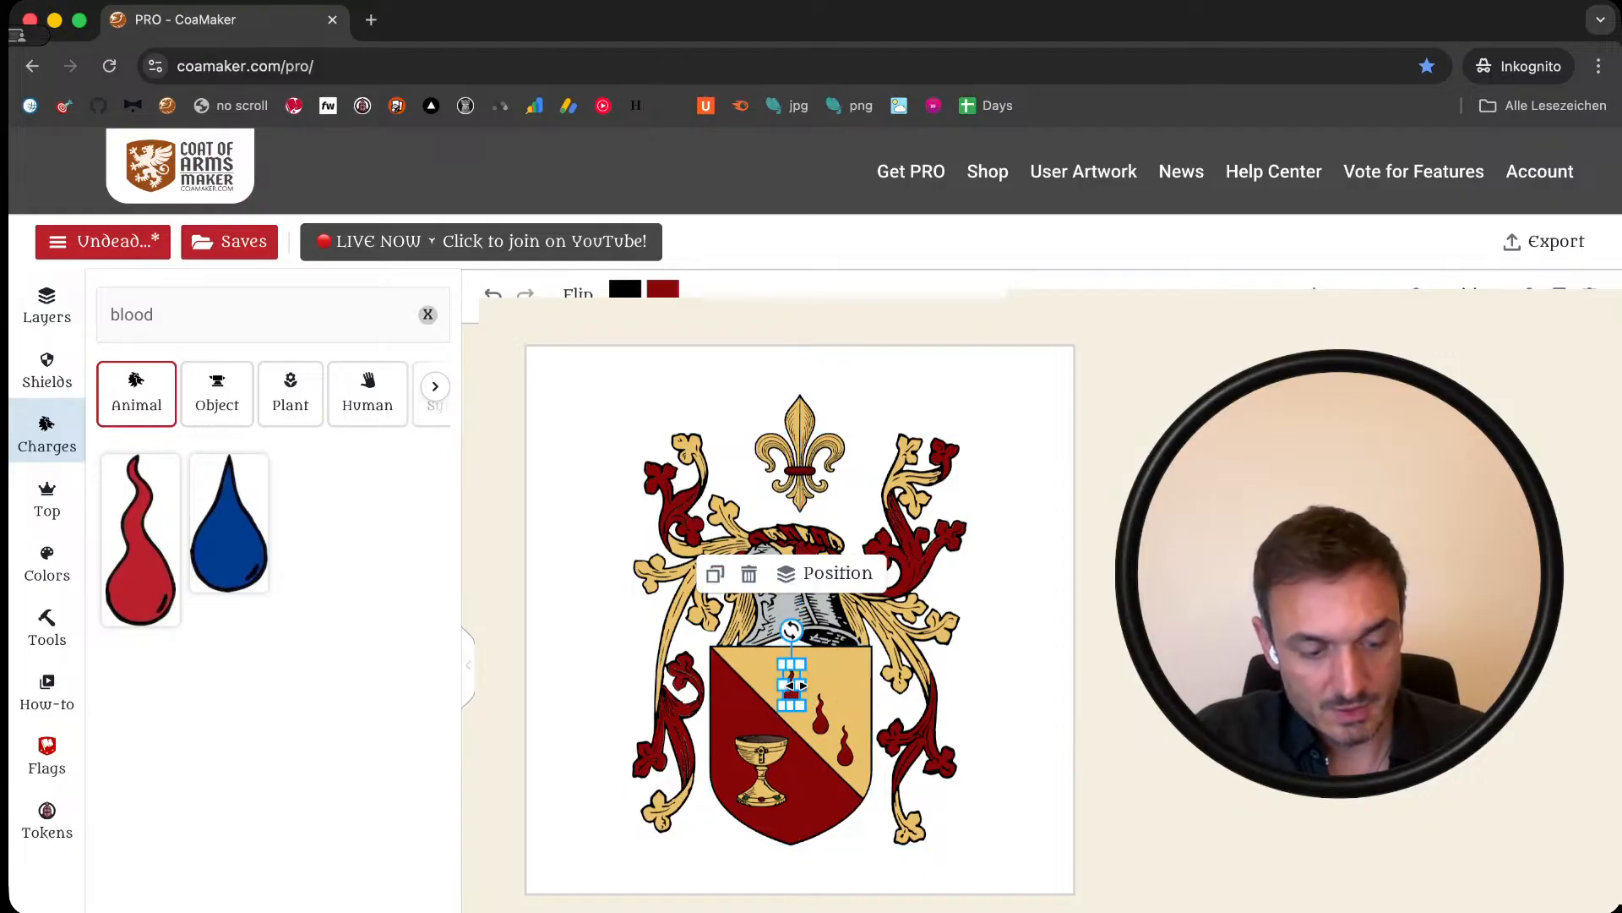
{"action": "left_click", "coordinate": [717, 574]}
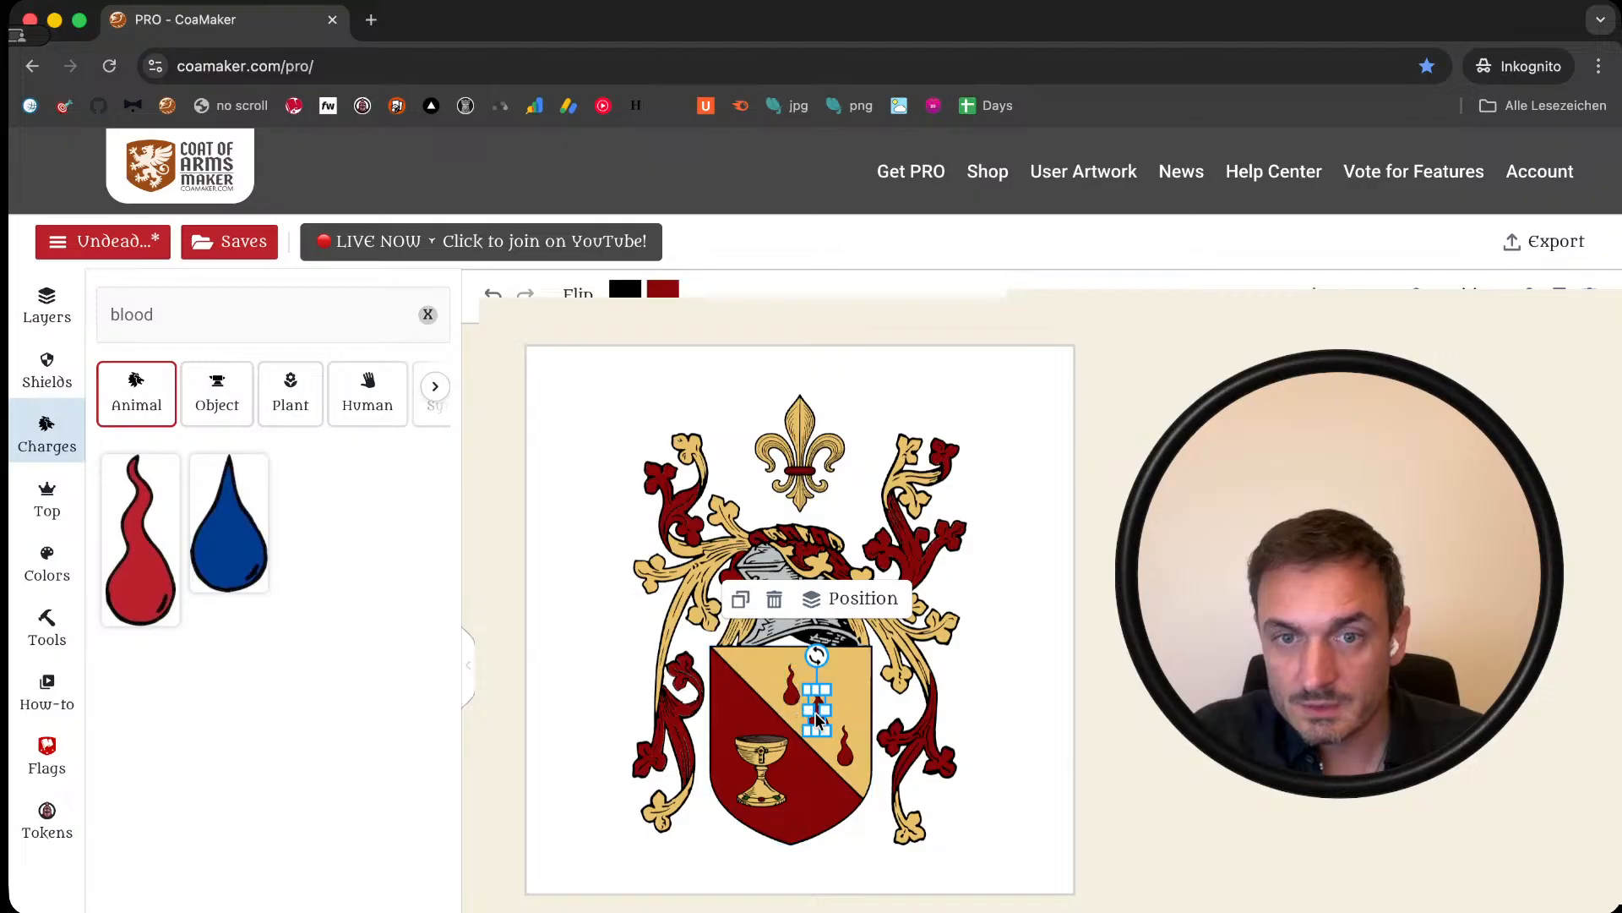
{"action": "left_click_drag", "start_coordinate": [818, 723], "coordinate": [846, 694]}
{"action": "left_click", "coordinate": [999, 686]}
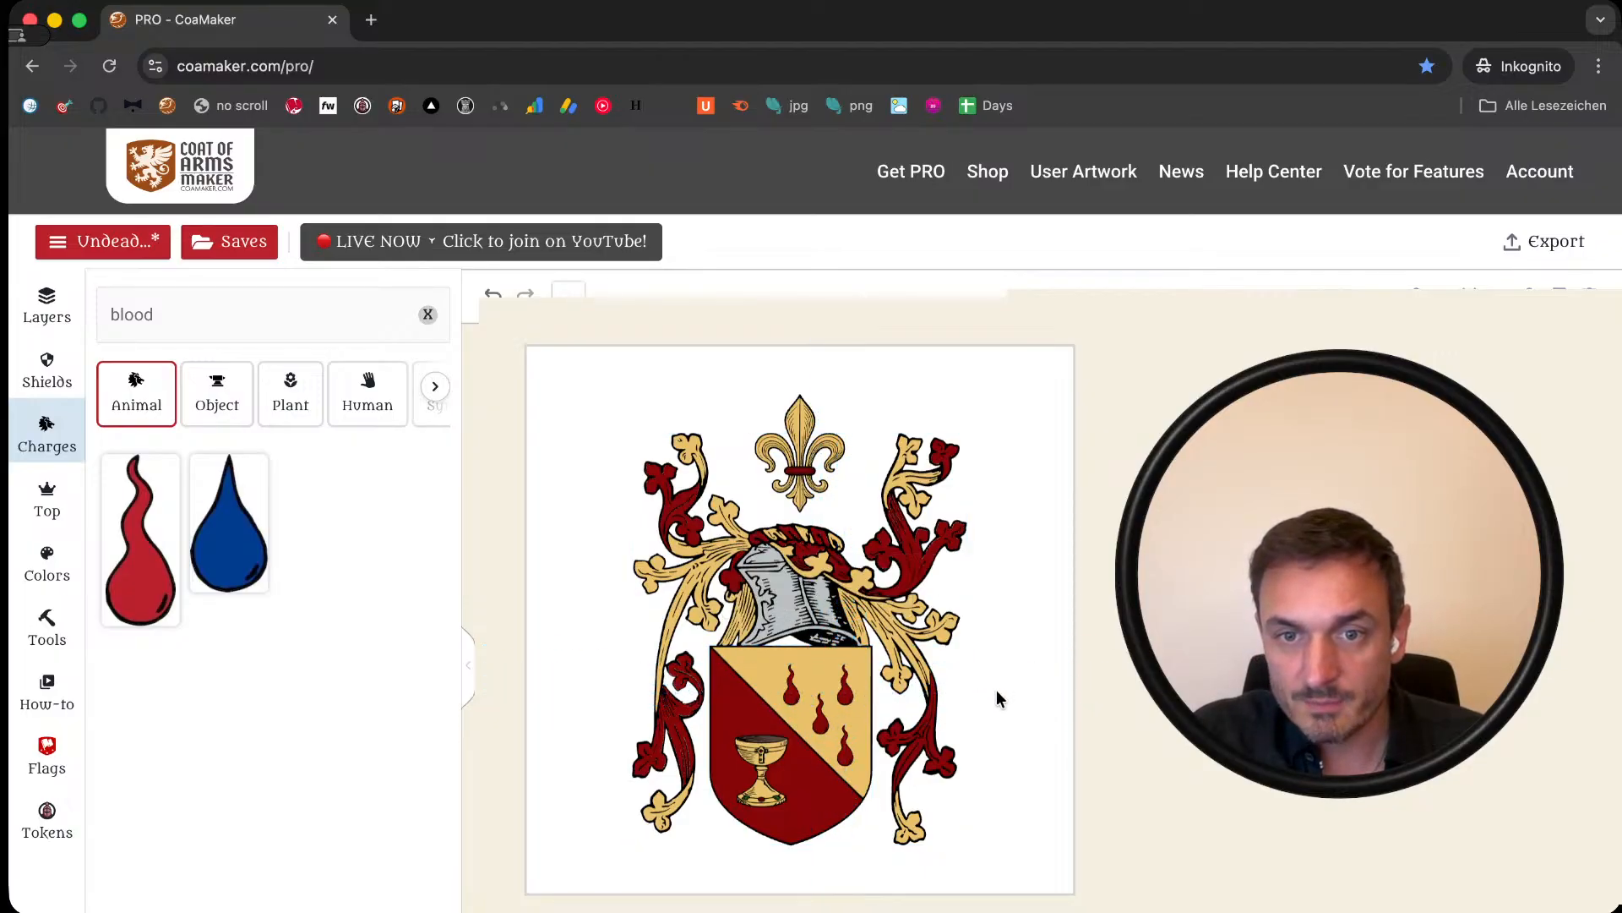
{"action": "left_click", "coordinate": [794, 689]}
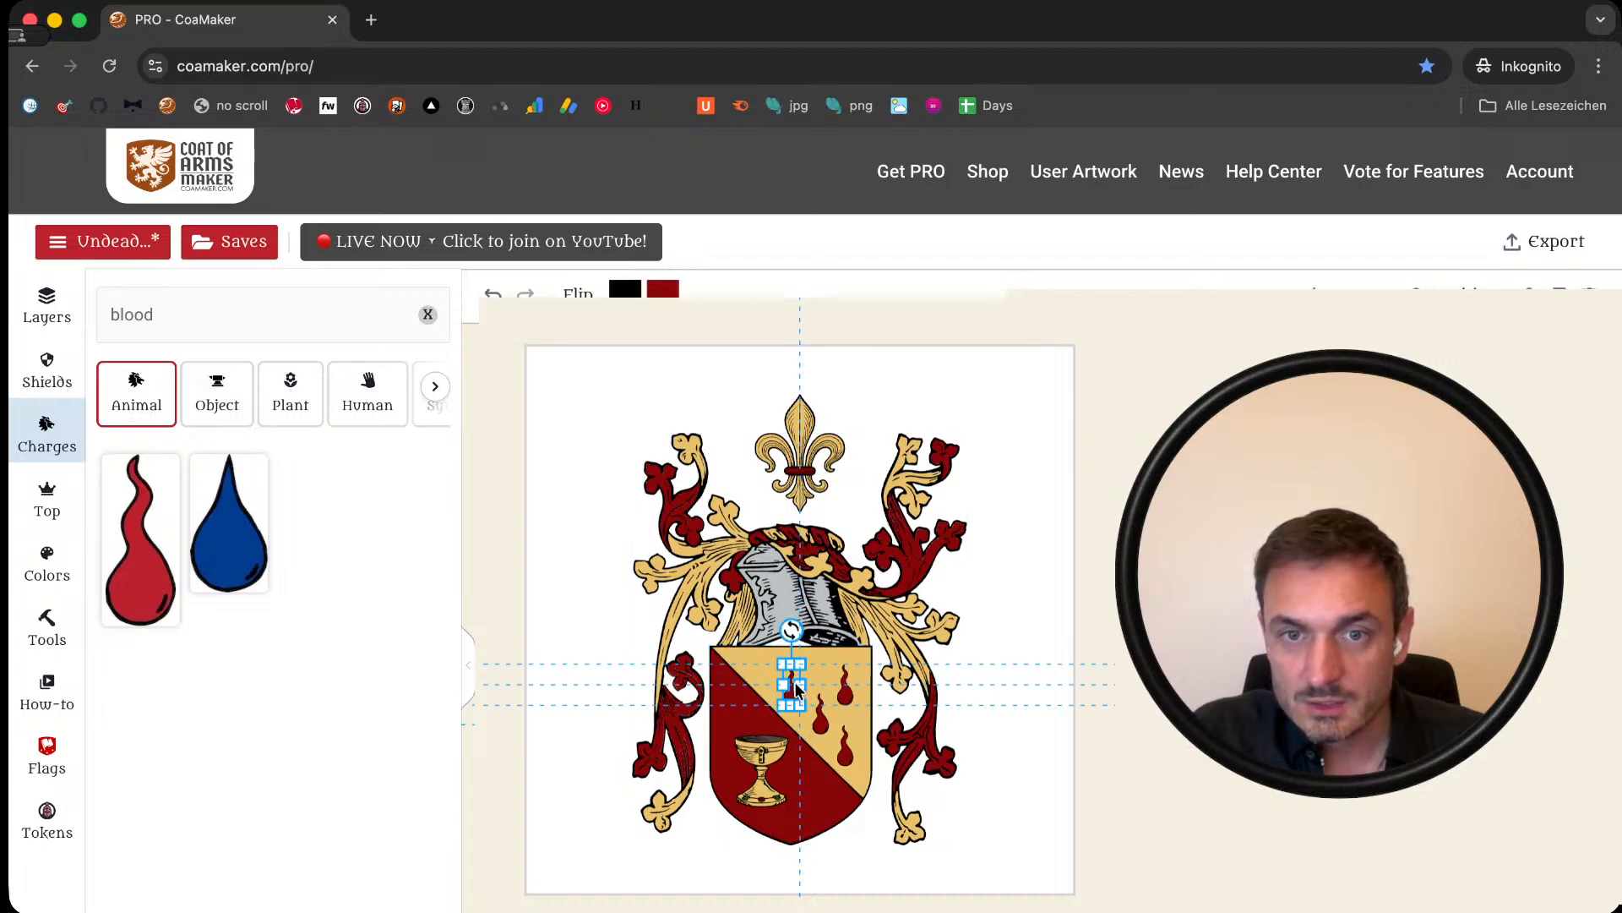
{"action": "left_click", "coordinate": [1048, 717]}
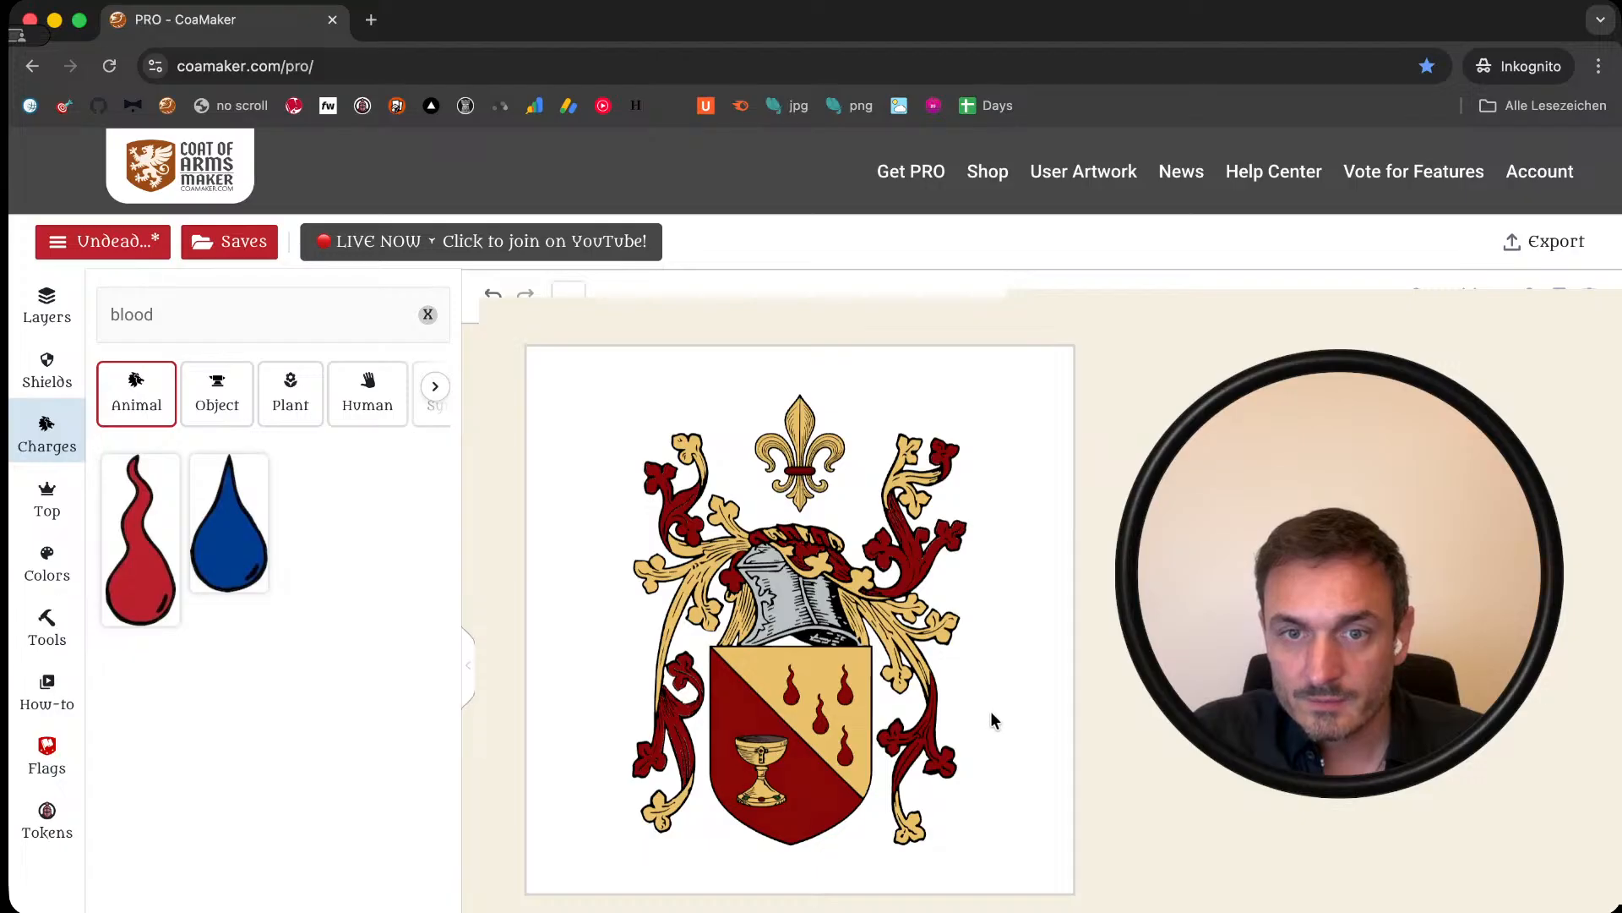
Step: Select all four blood drops and scale them down together to 124 x 179
{"action": "left_click", "coordinate": [794, 692]}
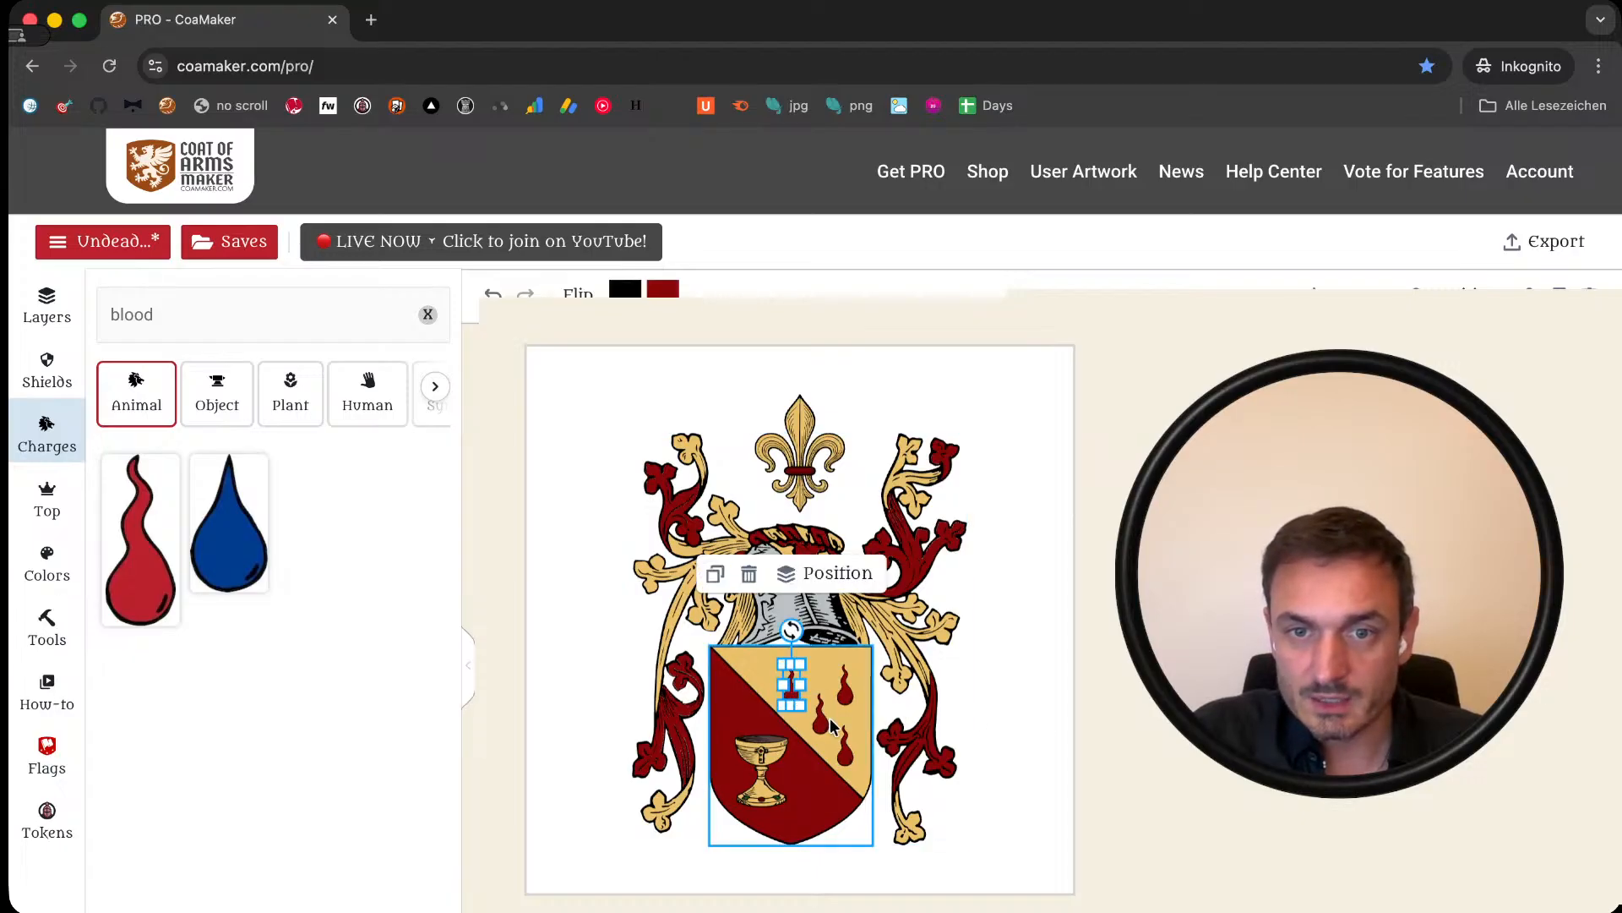
{"action": "left_click", "coordinate": [819, 714], "text": "shift"}
{"action": "left_click", "coordinate": [845, 693], "text": "shift"}
{"action": "left_click", "coordinate": [848, 758], "text": "shift"}
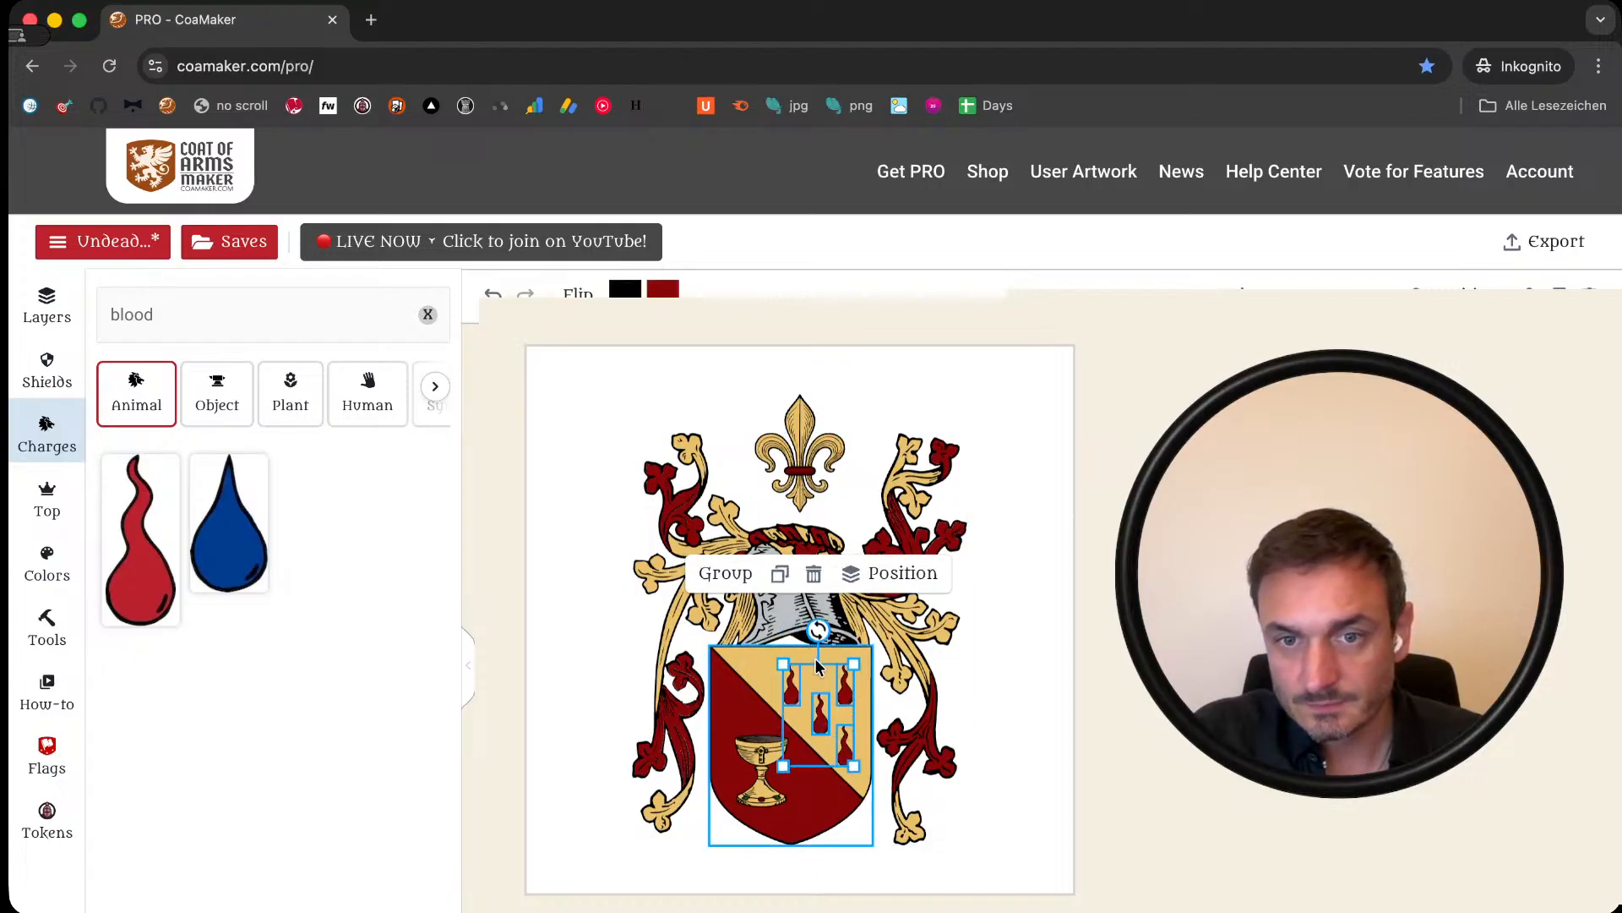
{"action": "left_click_drag", "start_coordinate": [784, 664], "coordinate": [791, 676]}
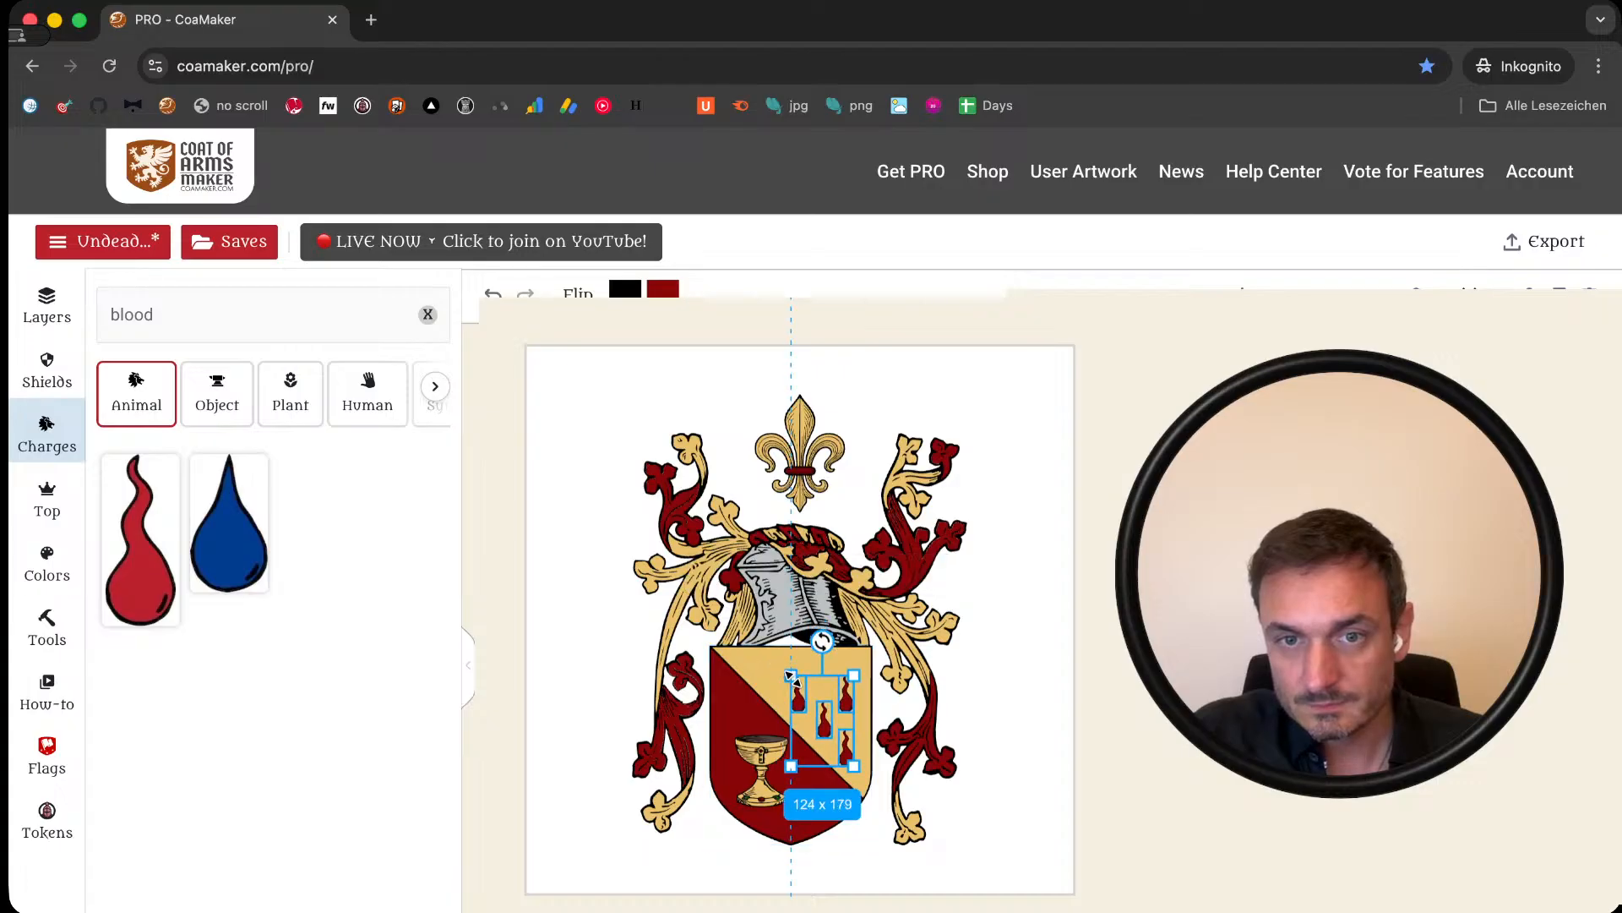
{"action": "left_click", "coordinate": [984, 681]}
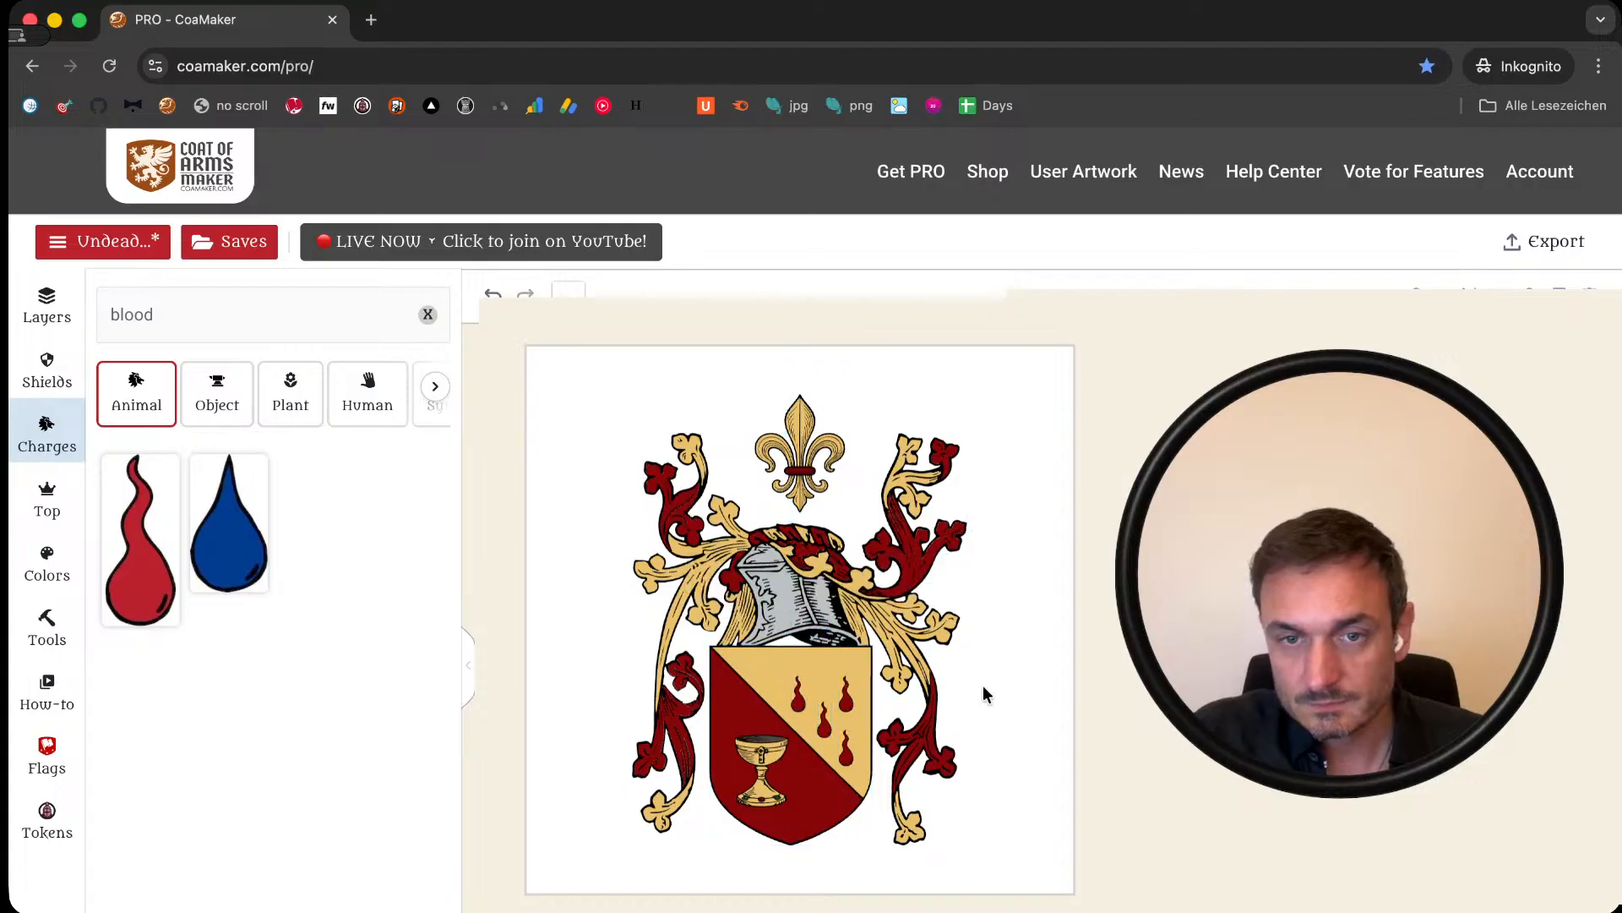
{"action": "left_click", "coordinate": [799, 700]}
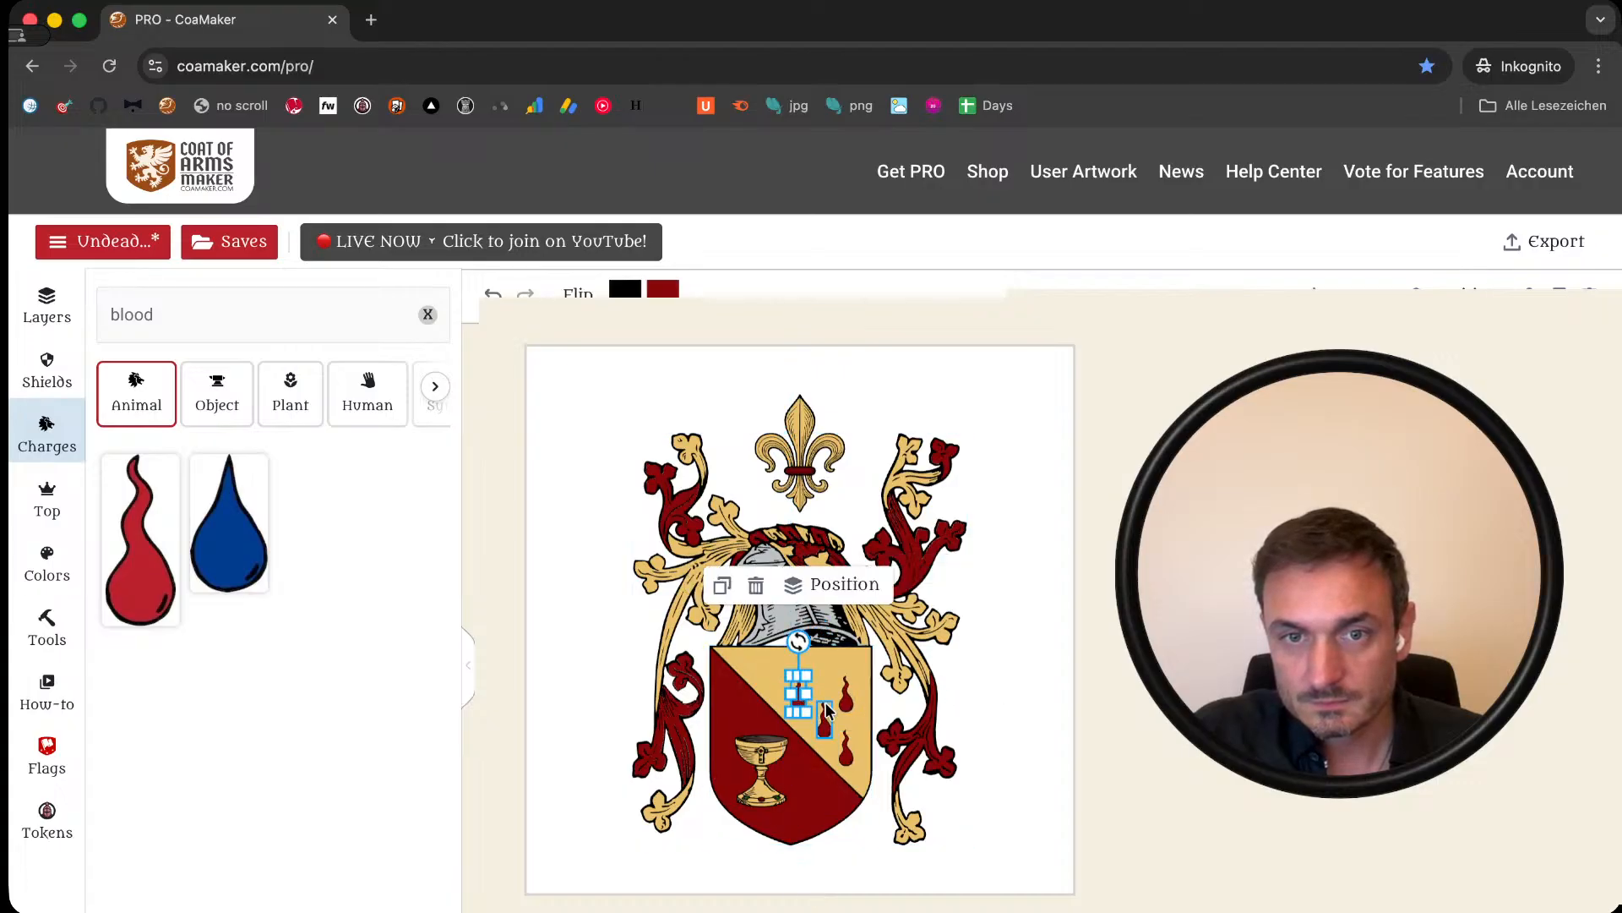
{"action": "left_click", "coordinate": [714, 579]}
{"action": "left_click_drag", "start_coordinate": [826, 725], "coordinate": [805, 686]}
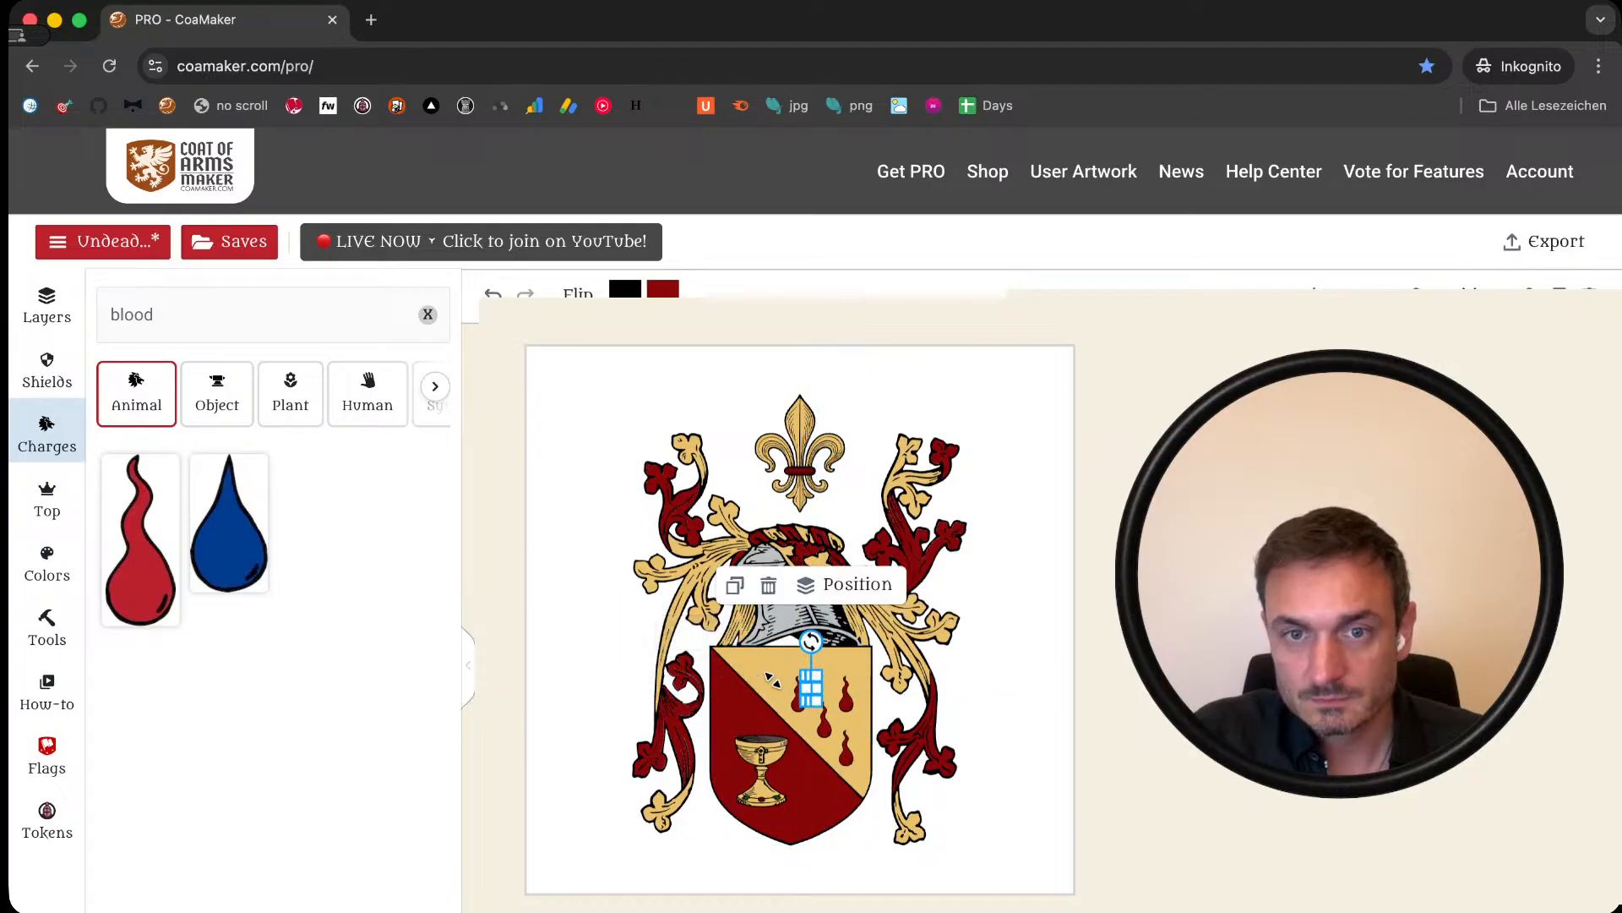
{"action": "left_click", "coordinate": [493, 293]}
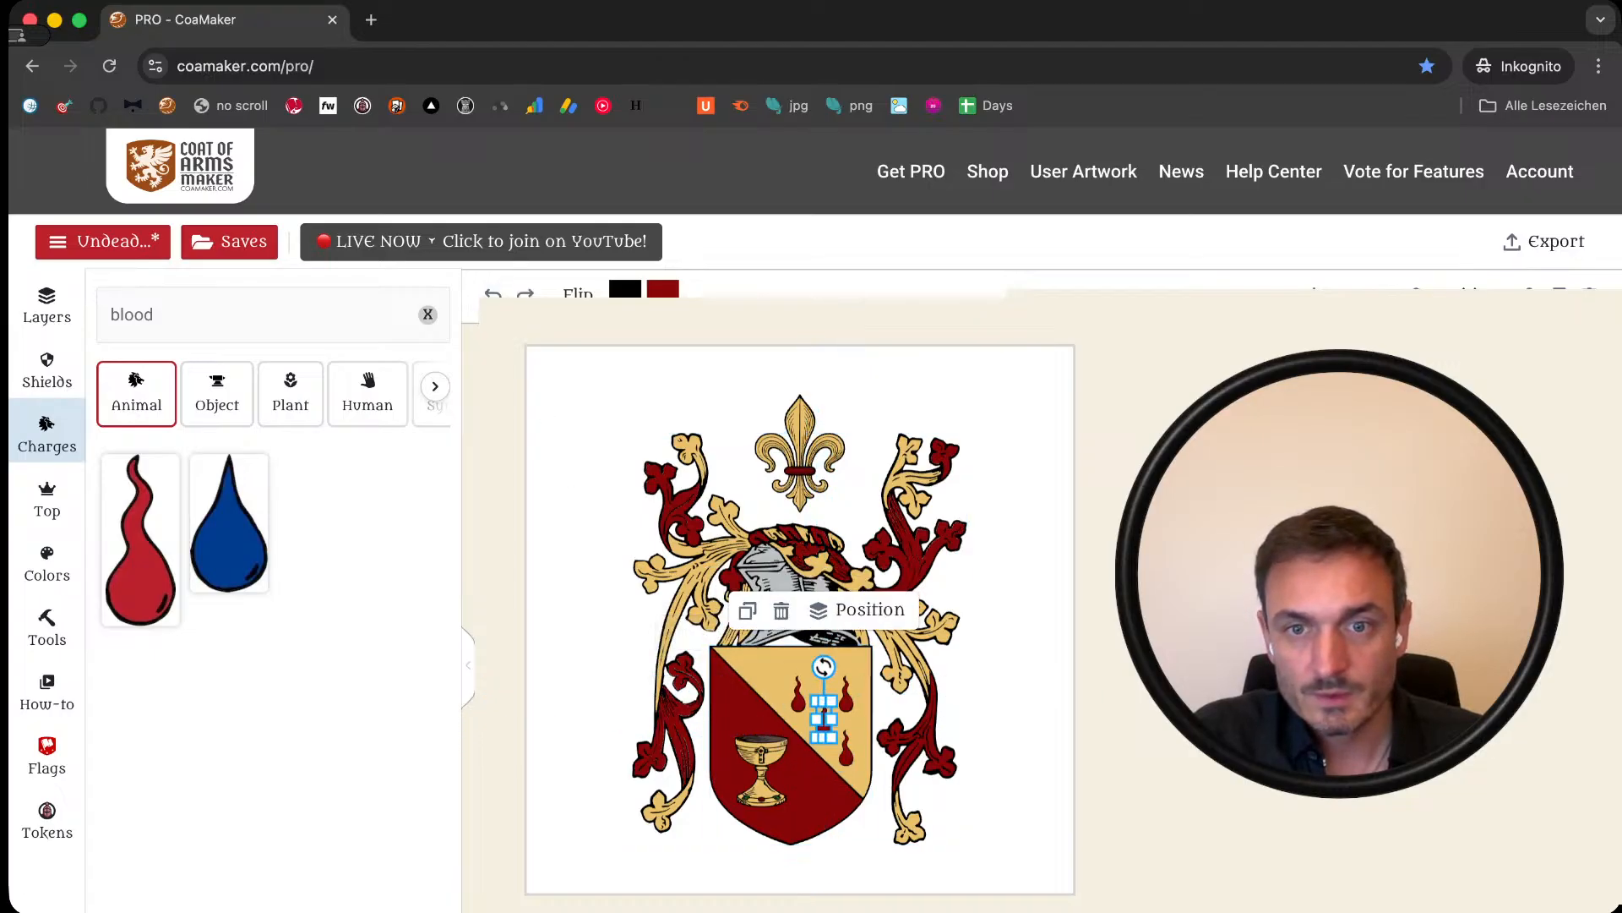
{"action": "left_click", "coordinate": [606, 550]}
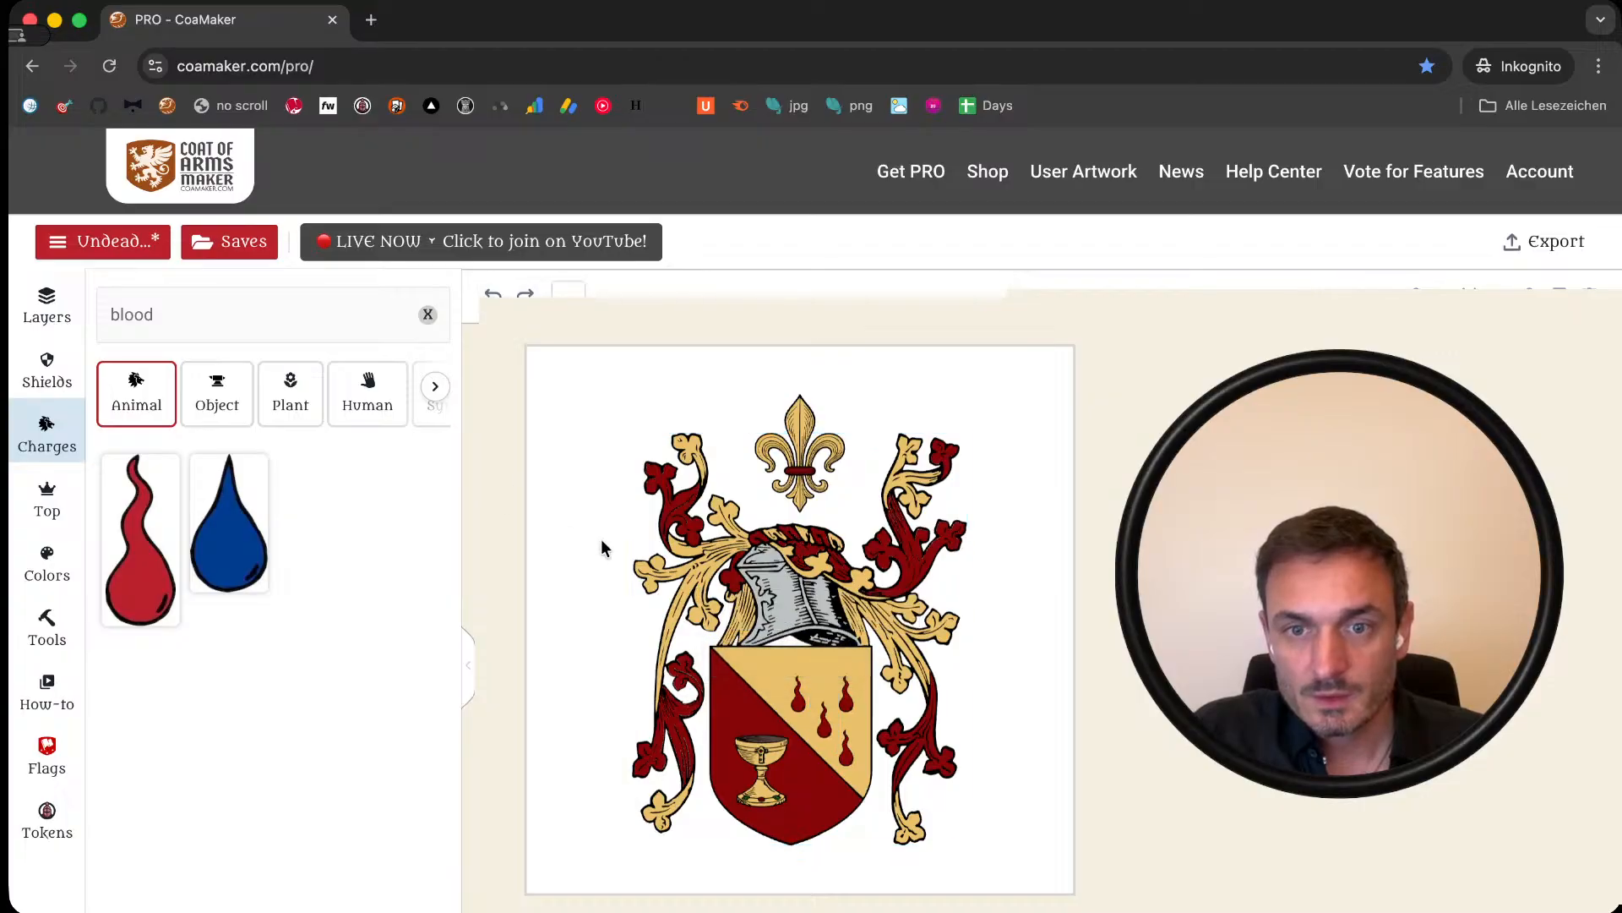
Step: Duplicate the two upper drops and place the copies as a new row along the top edge of the gold half
{"action": "left_click", "coordinate": [802, 697]}
{"action": "left_click", "coordinate": [799, 693]}
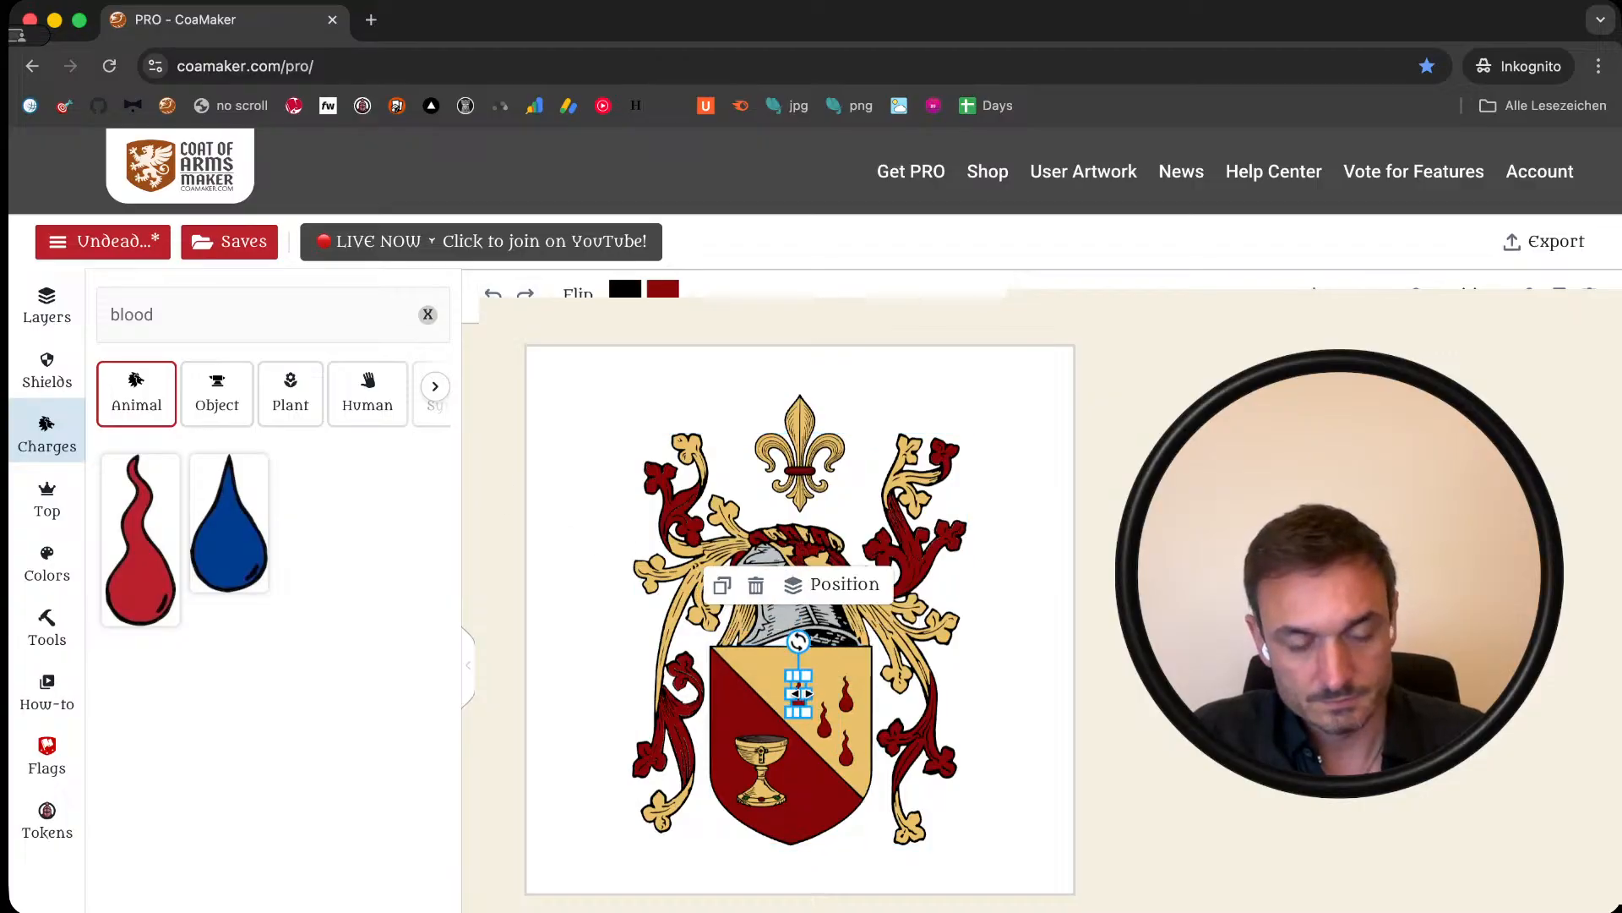
{"action": "mouse_move", "coordinate": [799, 693]}
{"action": "left_mouse_down"}
{"action": "mouse_move", "coordinate": [825, 719]}
{"action": "mouse_move", "coordinate": [798, 714]}
{"action": "mouse_move", "coordinate": [772, 677]}
{"action": "left_mouse_up"}
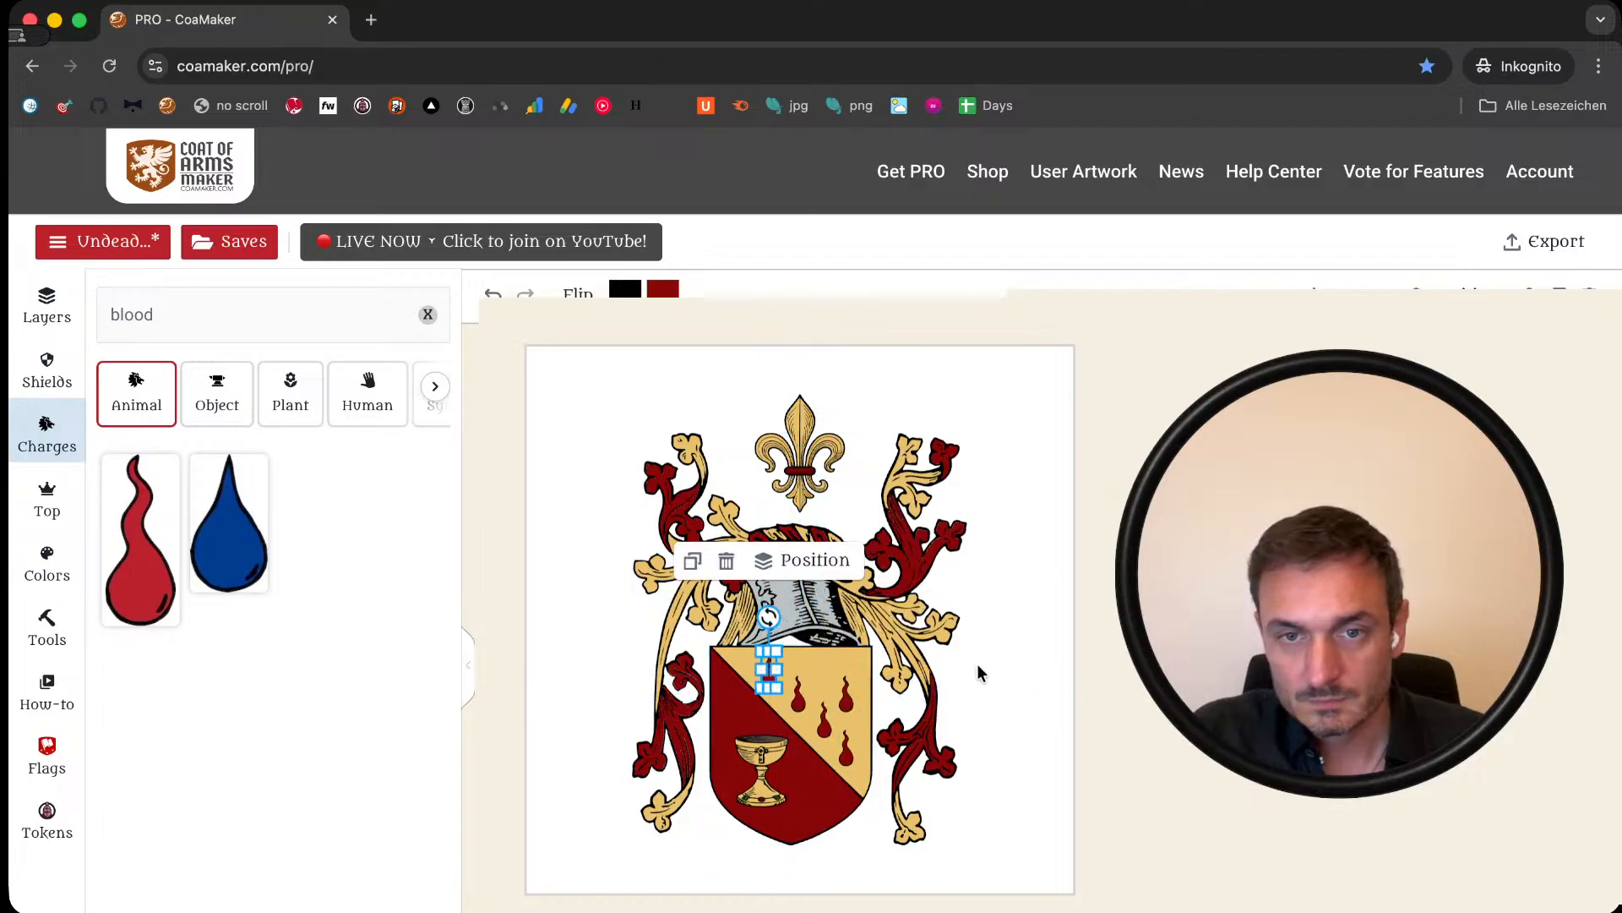
{"action": "left_click", "coordinate": [989, 662]}
{"action": "left_click", "coordinate": [848, 702]}
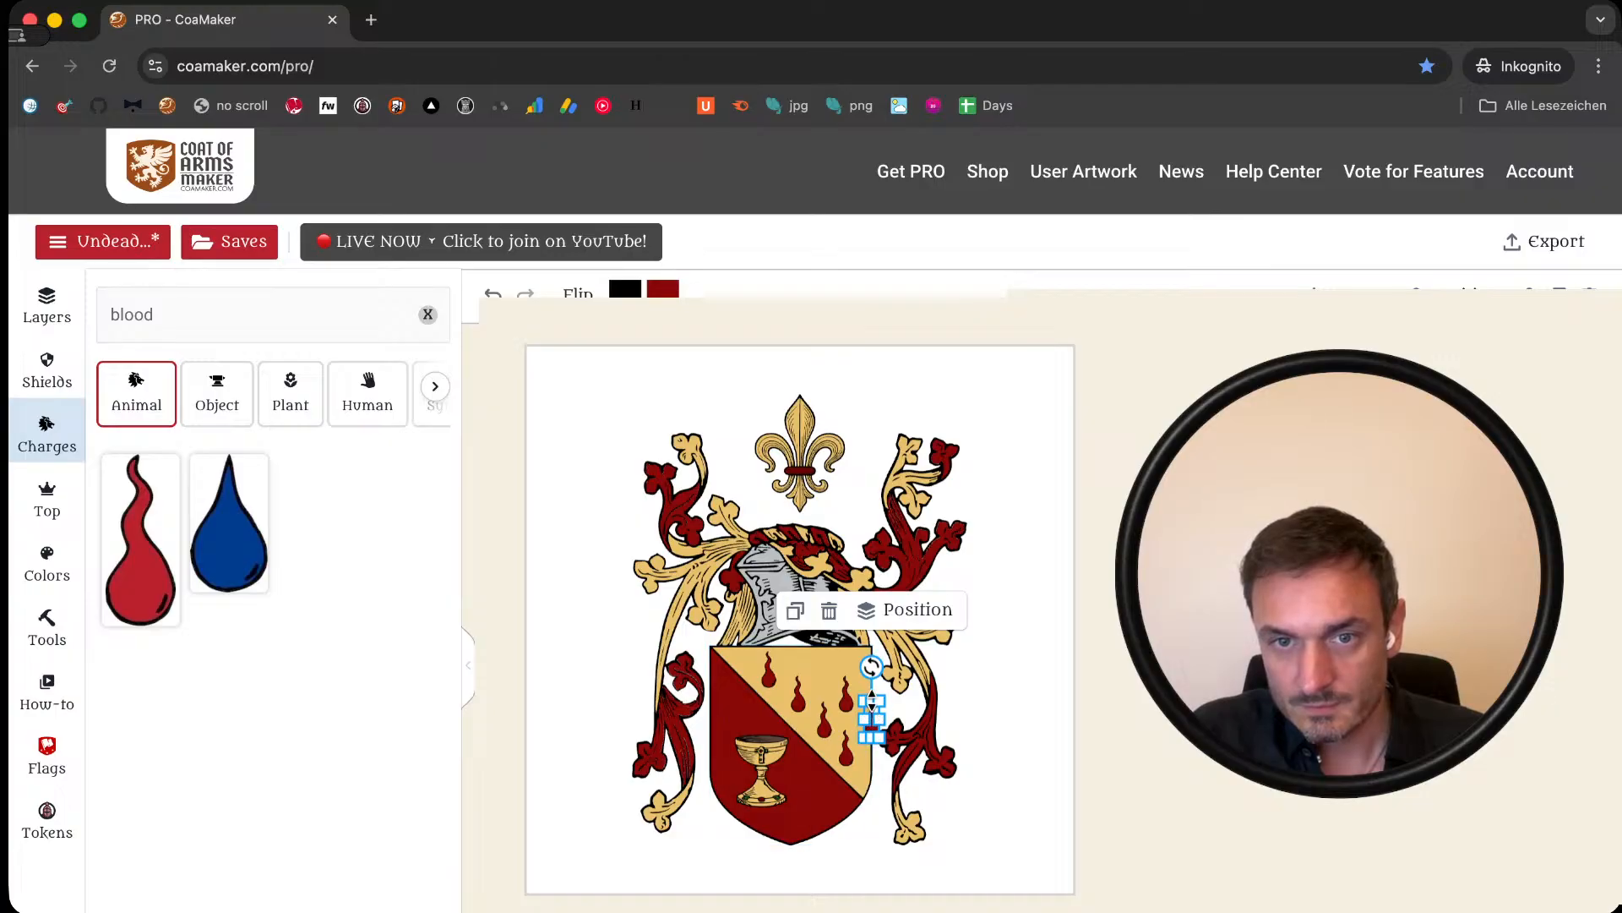
{"action": "left_click_drag", "start_coordinate": [874, 716], "coordinate": [818, 669]}
{"action": "left_click", "coordinate": [1024, 612]}
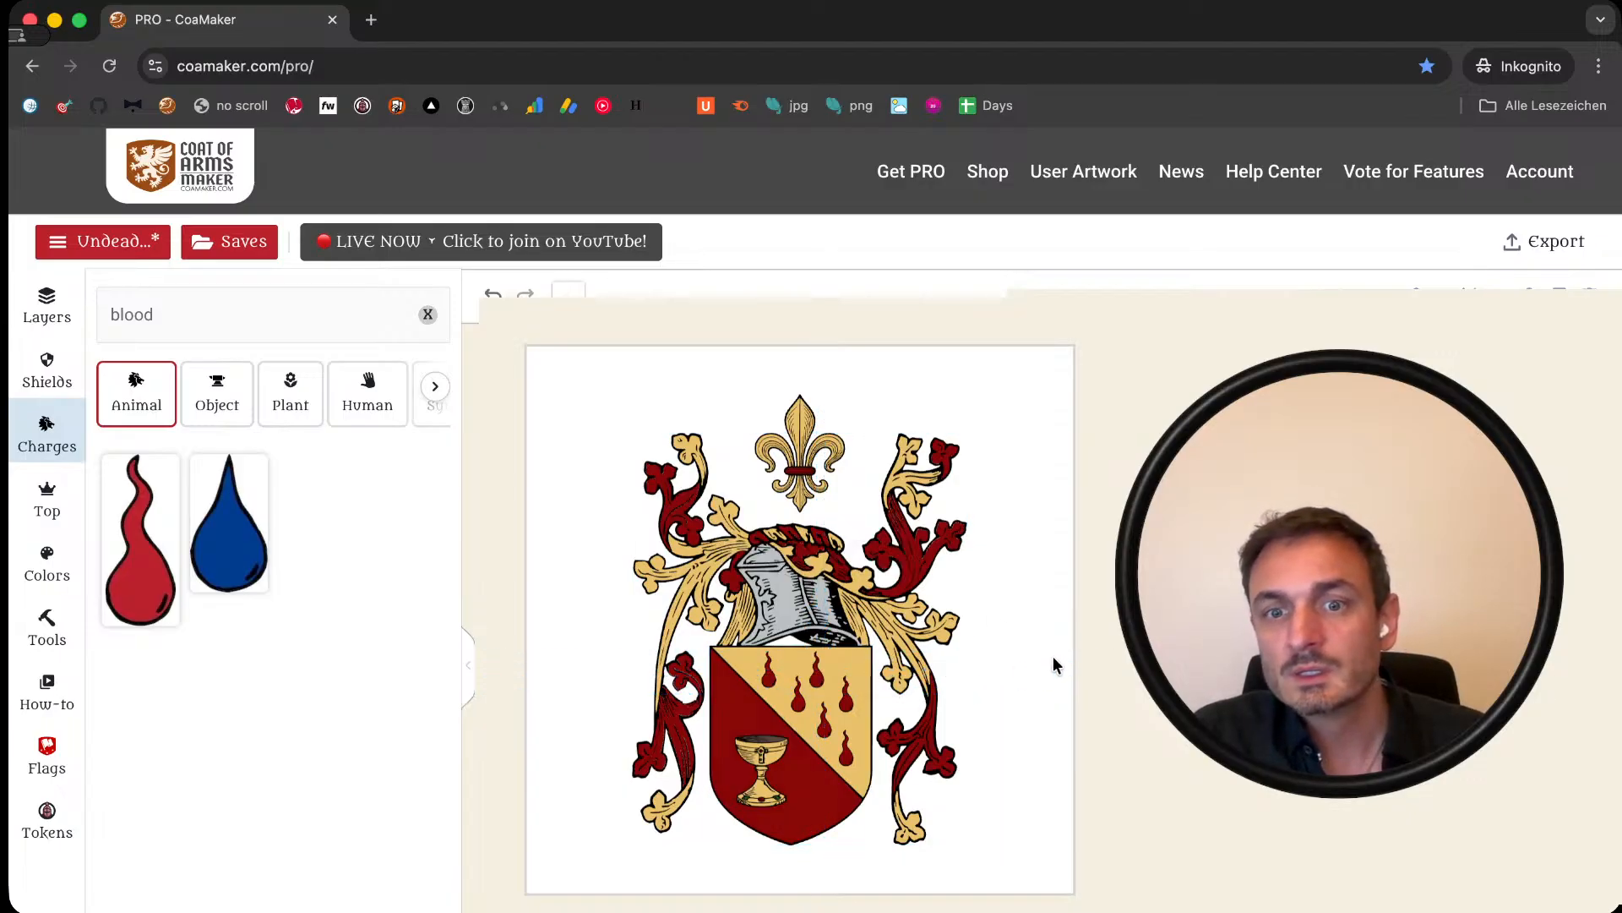
Step: Shift the lowest blood drop on the gold half slightly to the right
{"action": "left_click", "coordinate": [846, 747]}
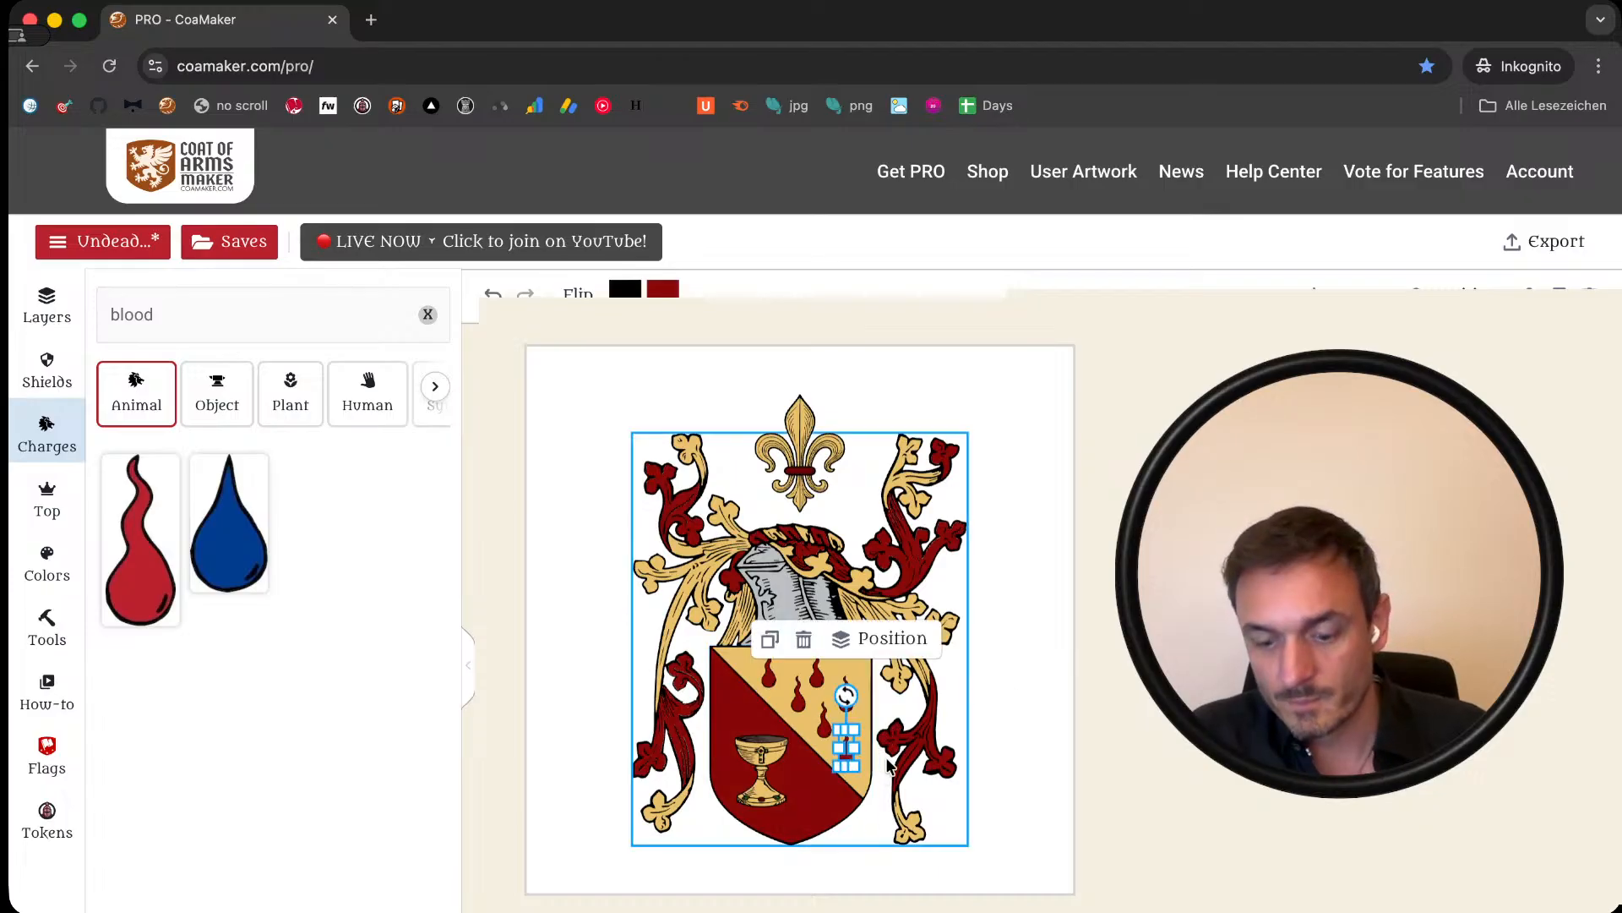
{"action": "left_click", "coordinate": [1011, 727]}
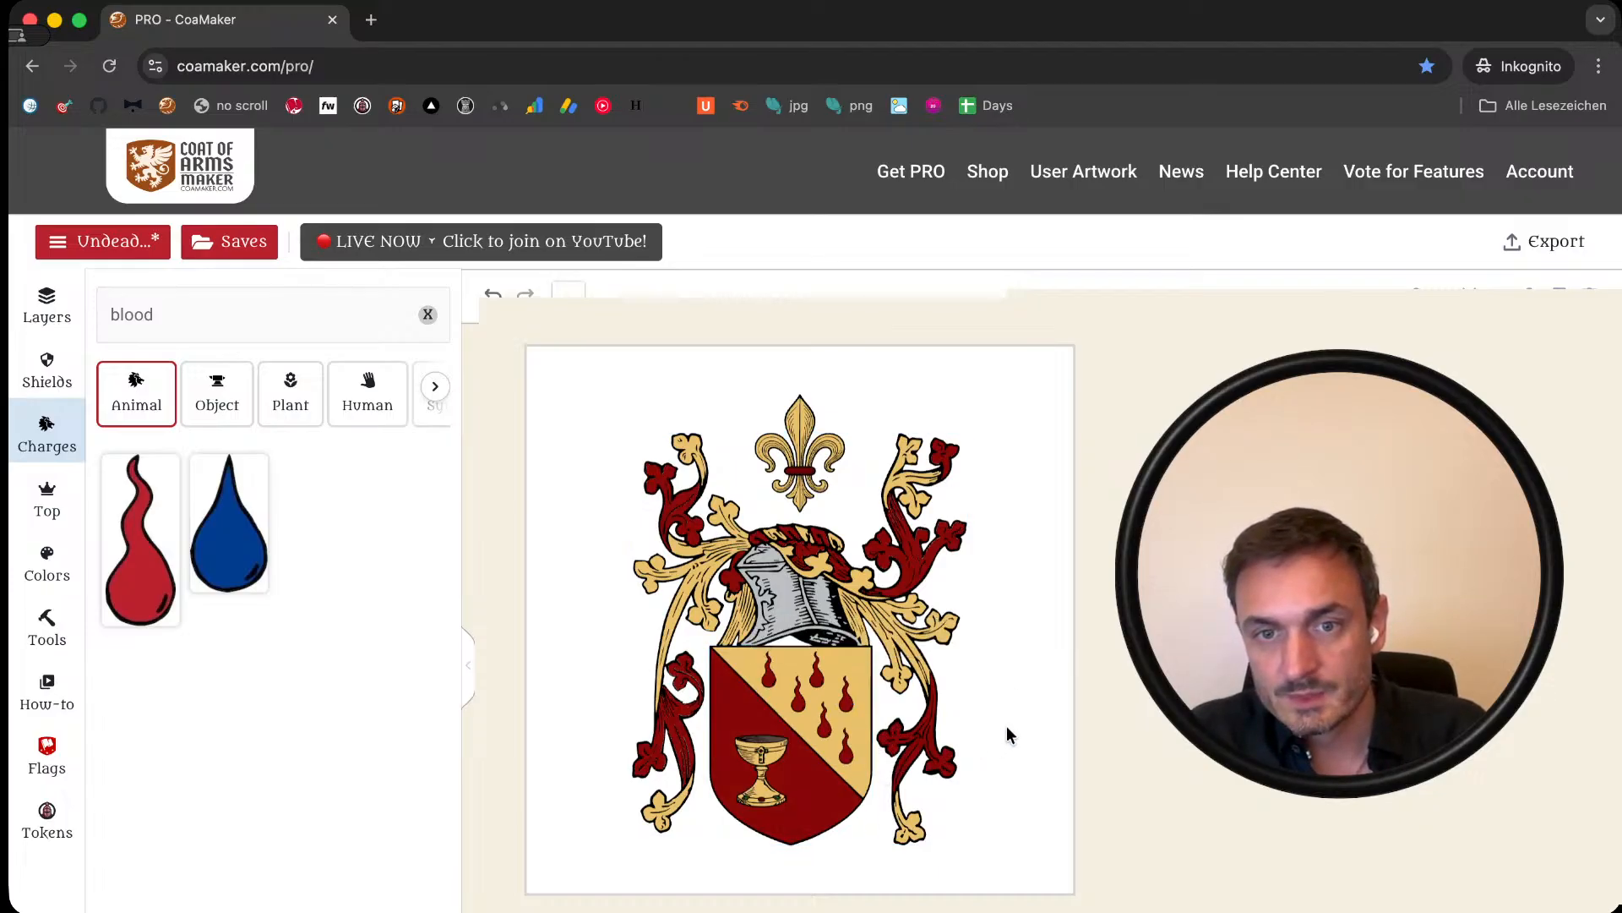
{"action": "left_click", "coordinate": [848, 747]}
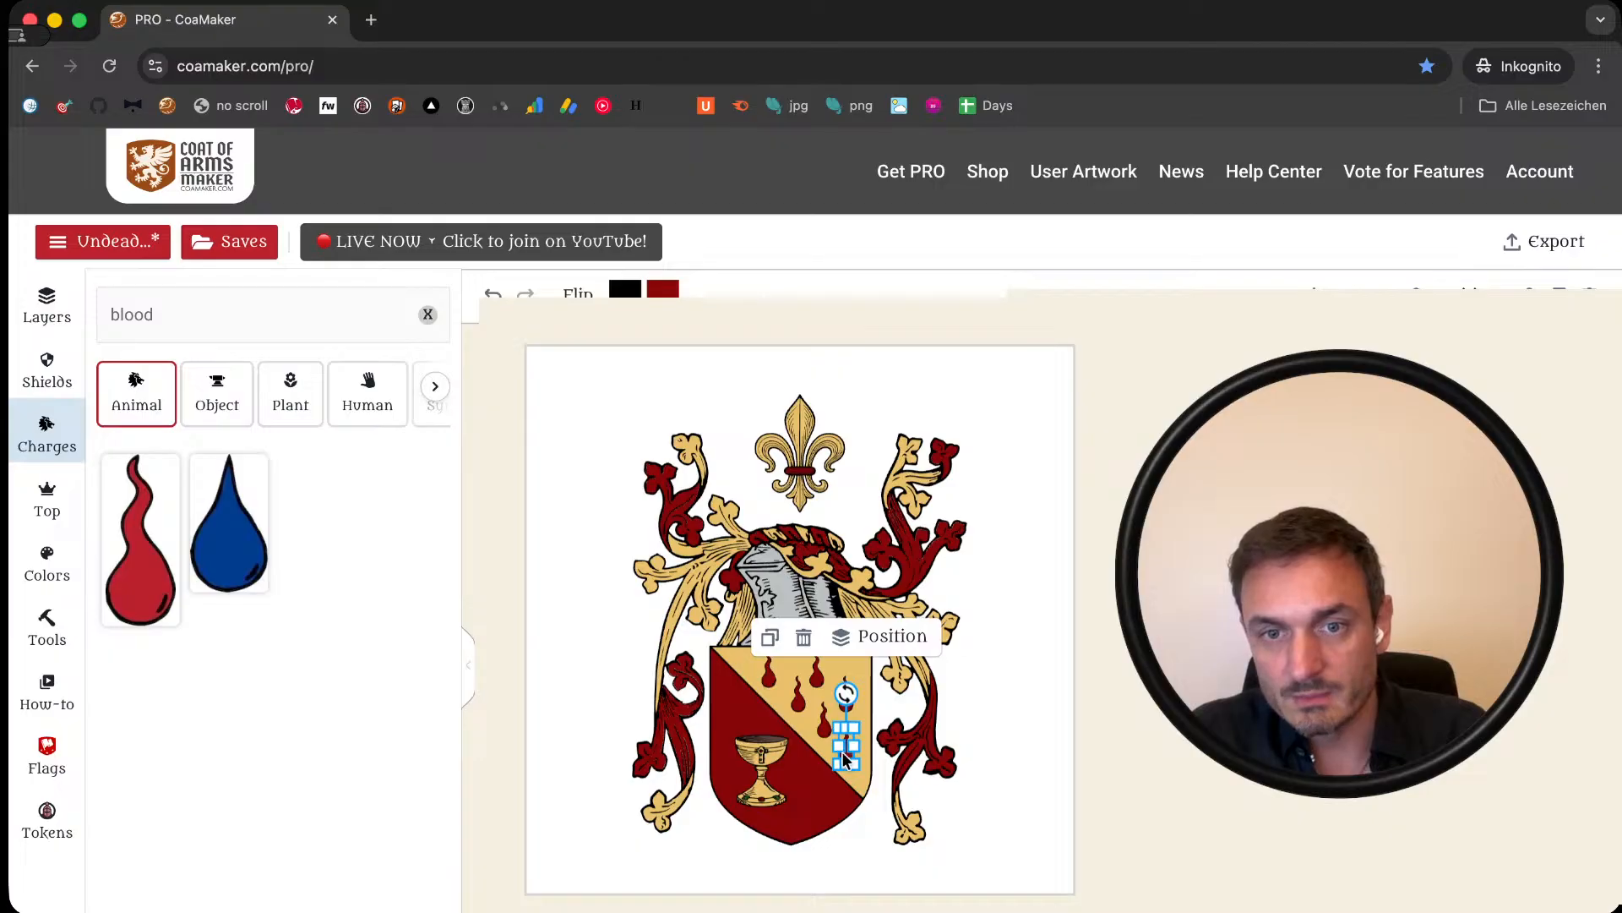
{"action": "left_click_drag", "start_coordinate": [845, 758], "coordinate": [851, 758]}
{"action": "left_click", "coordinate": [997, 745]}
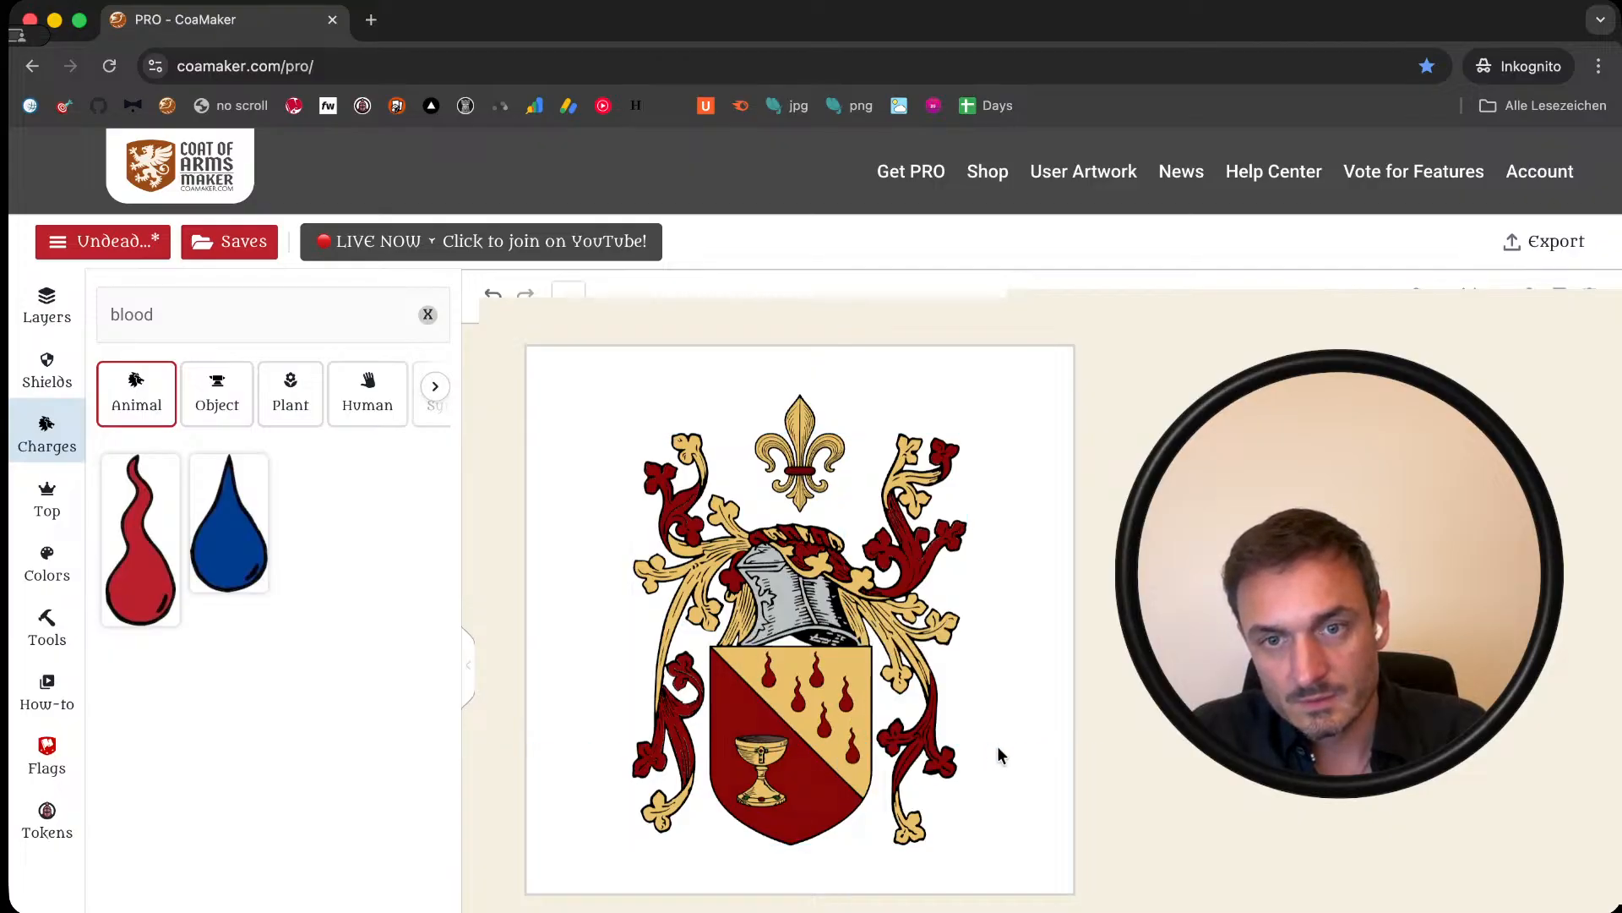
Step: Nudge the top row's right-hand blood drop and the drop diagonally below it slightly right to even out the spacing
{"action": "left_click", "coordinate": [817, 671]}
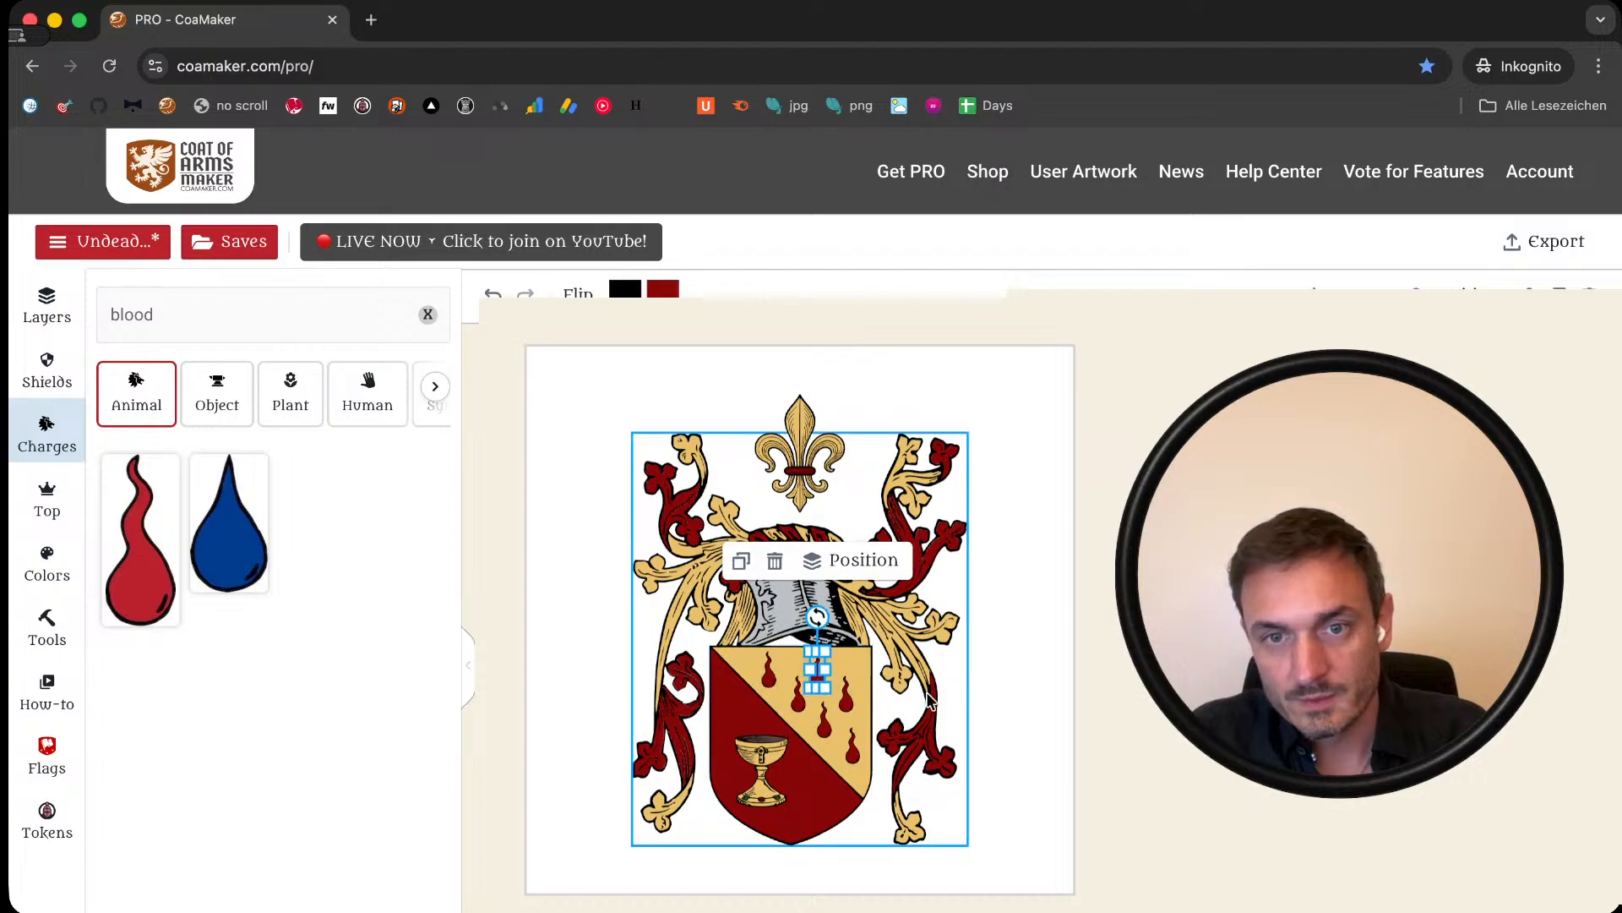
{"action": "left_click", "coordinate": [846, 699]}
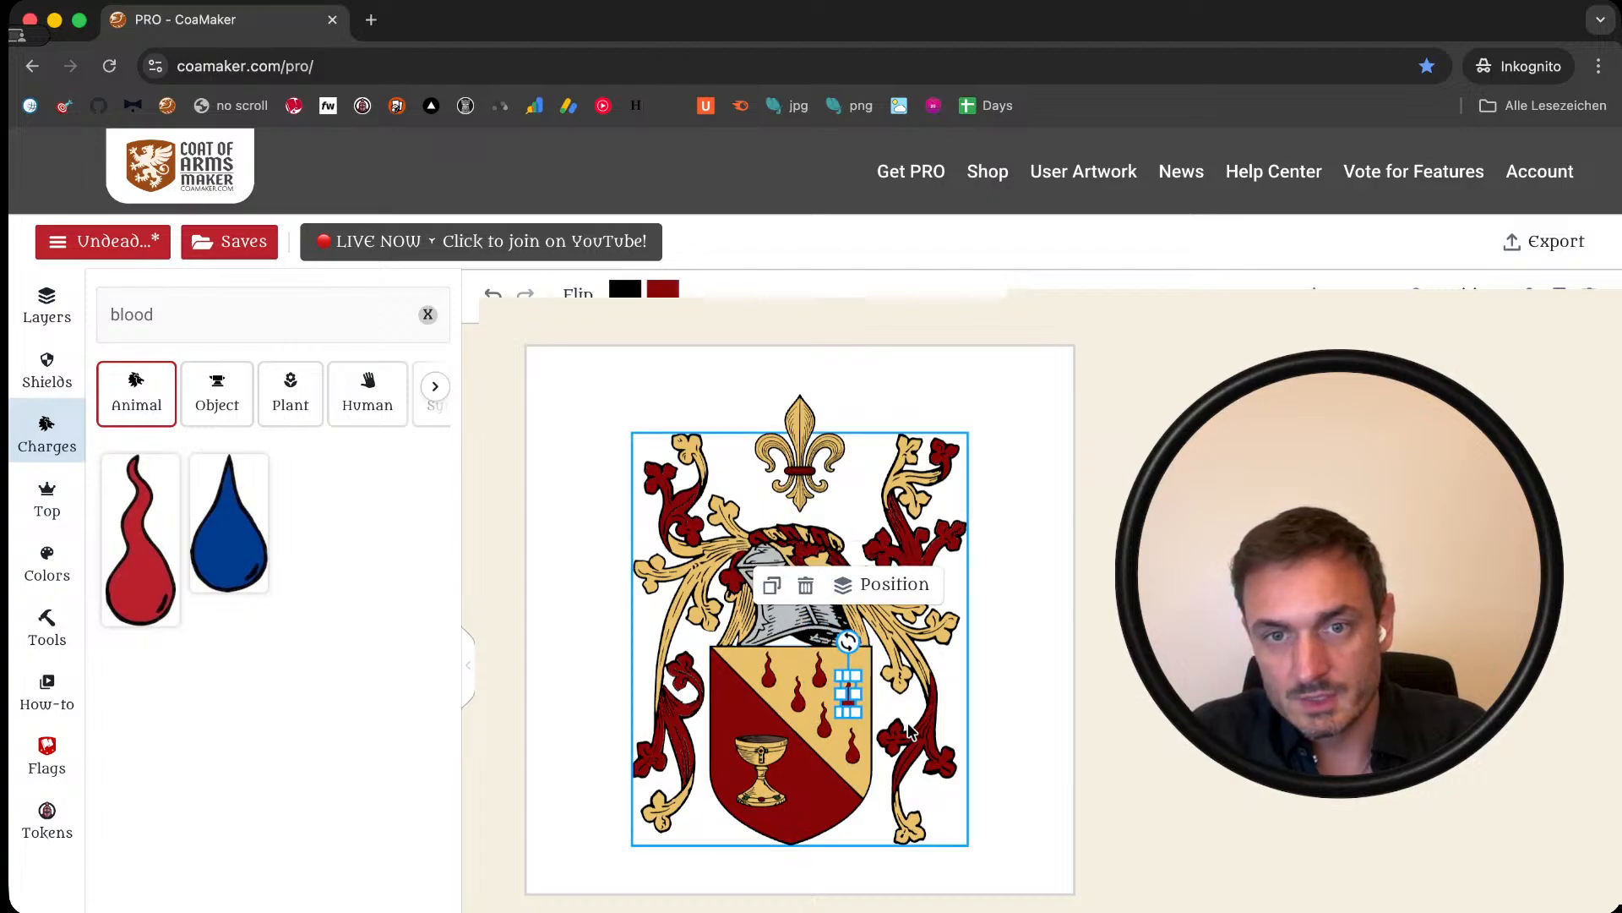
{"action": "left_click", "coordinate": [862, 710]}
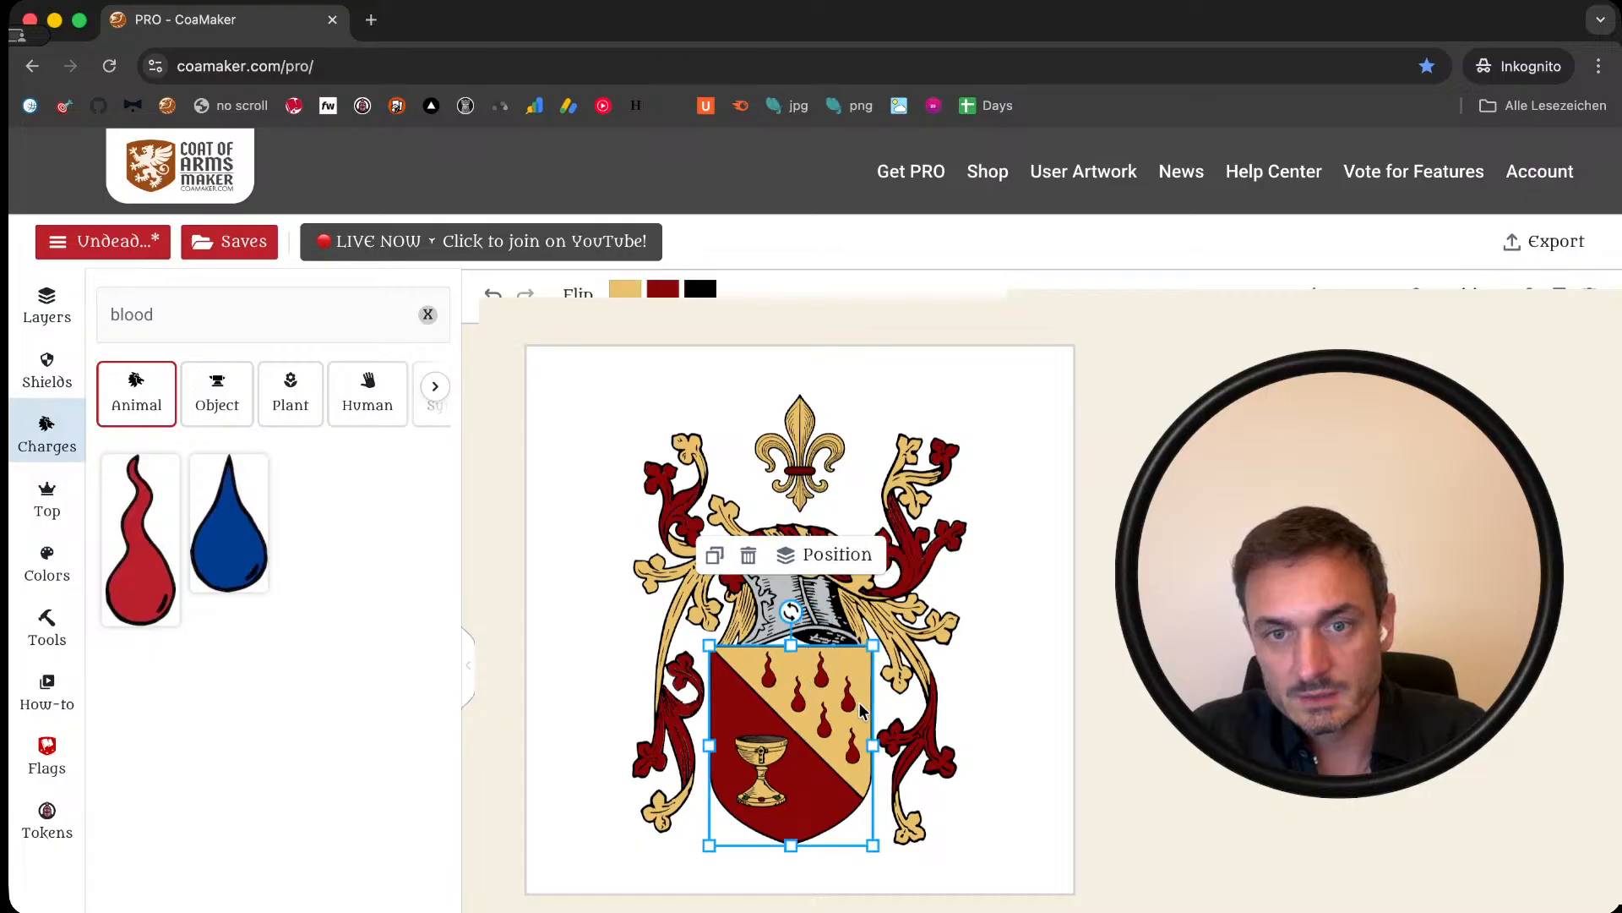
{"action": "left_click", "coordinate": [879, 711]}
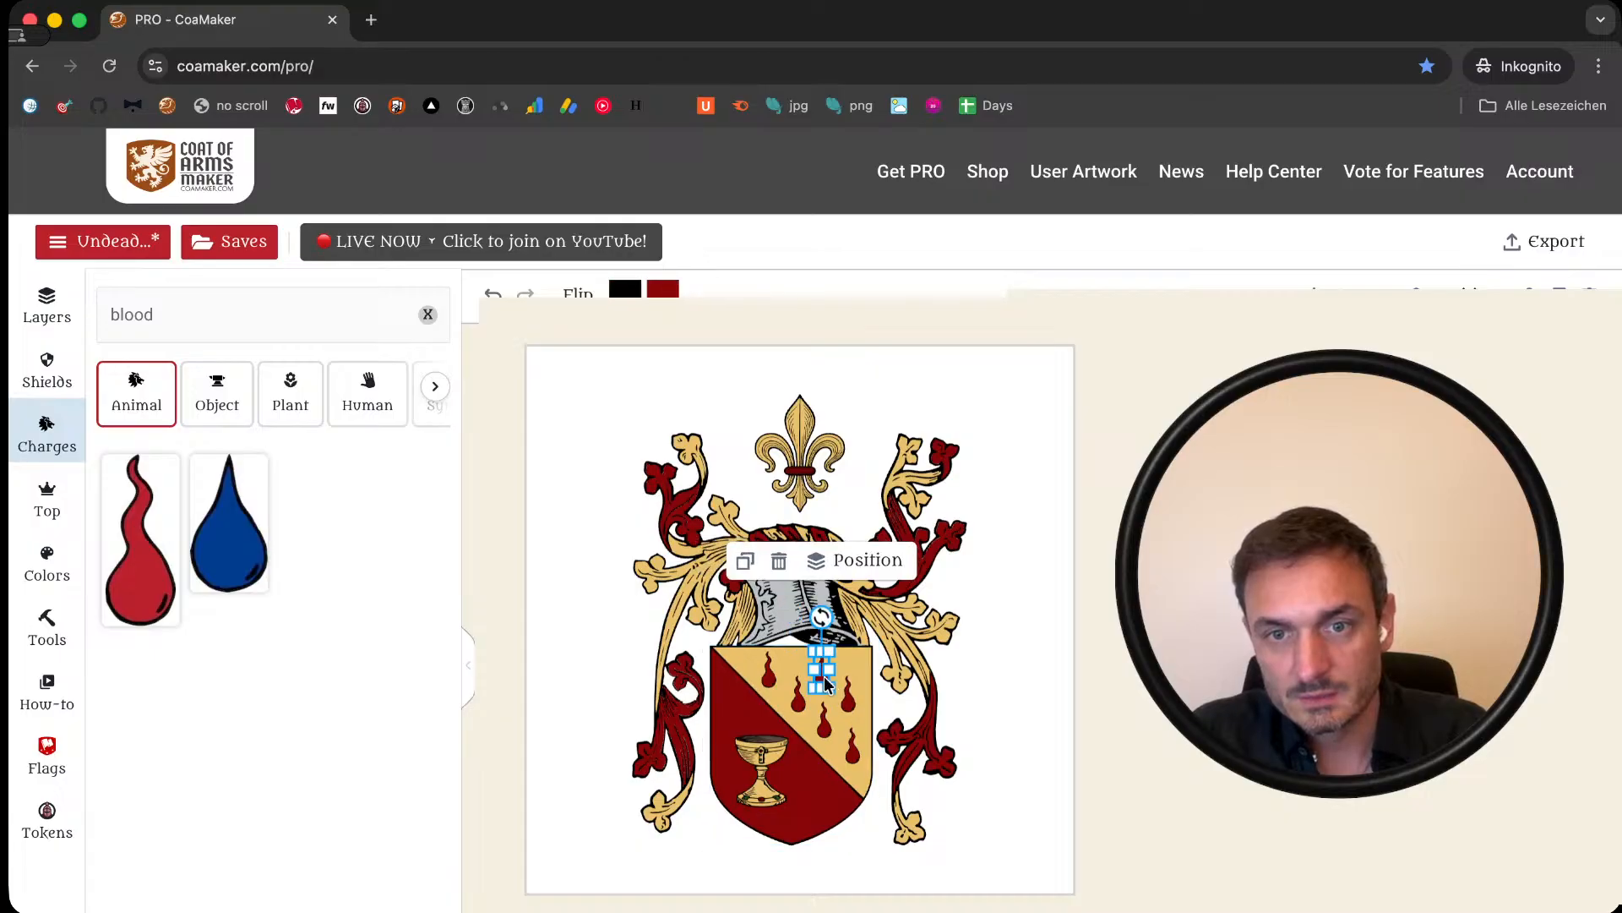
{"action": "left_click", "coordinate": [882, 712]}
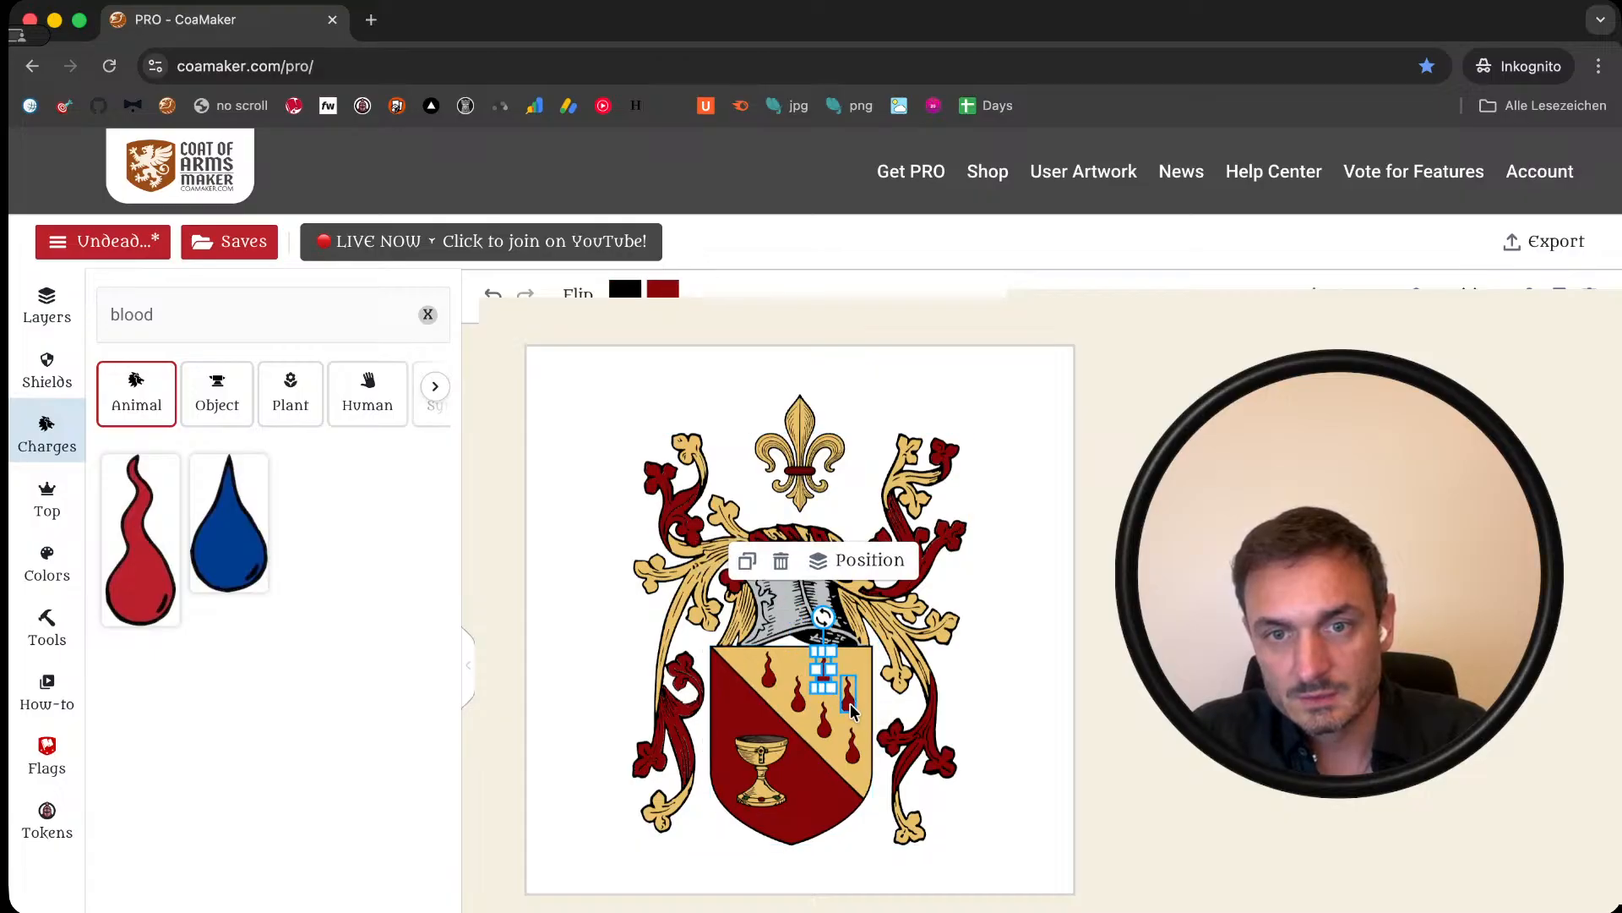
{"action": "left_click", "coordinate": [1012, 706]}
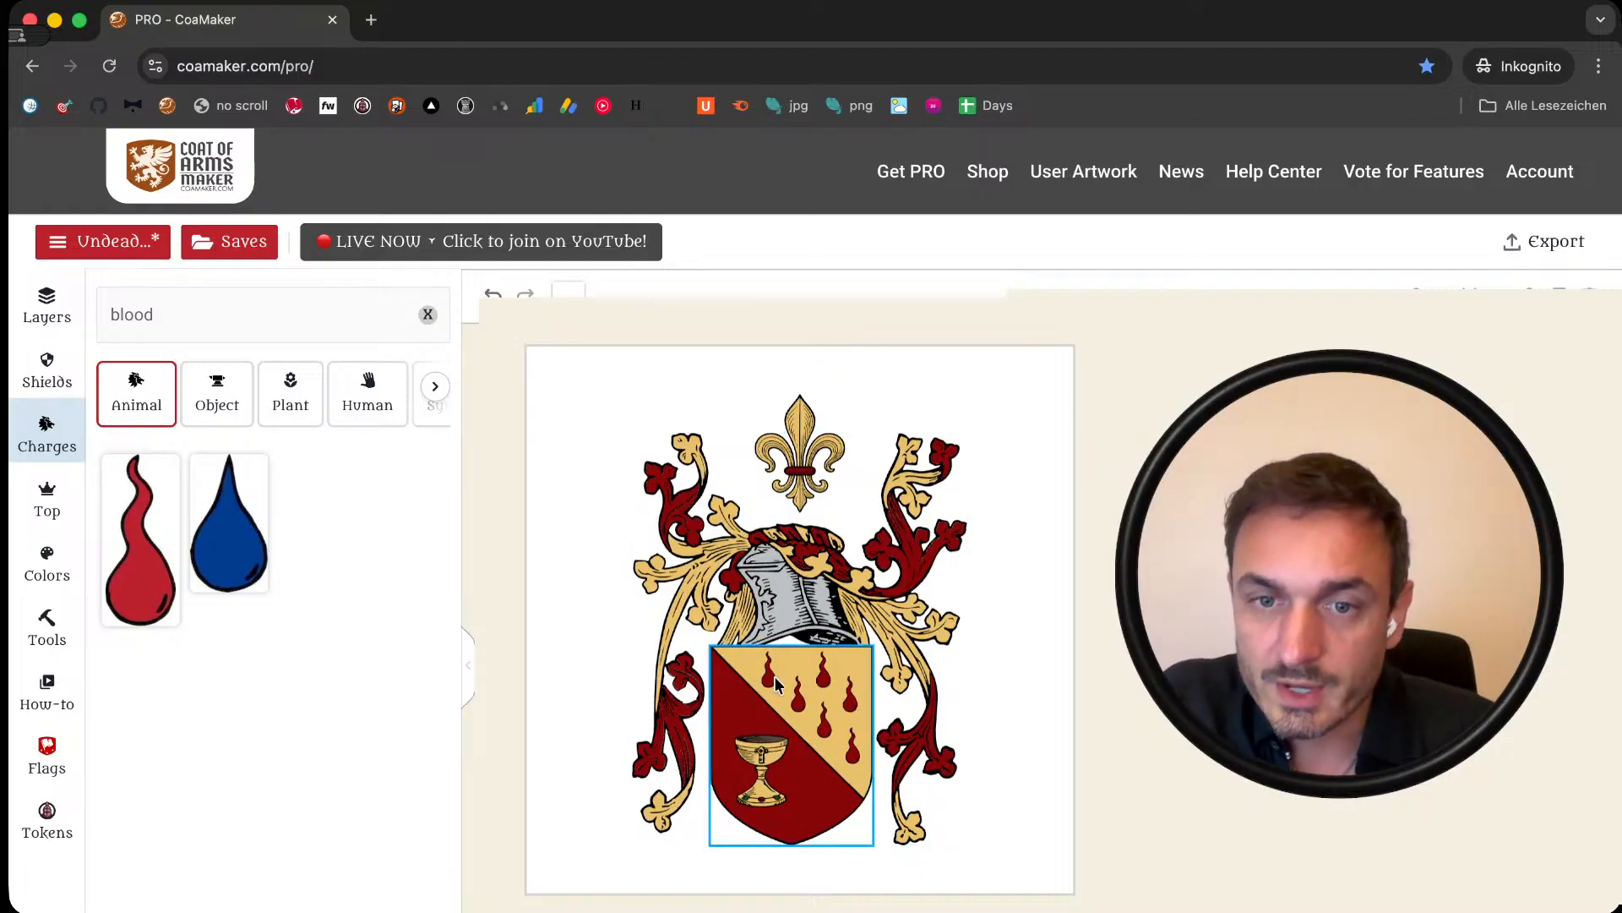
Step: Nudge the top-left blood drop slightly to the right to match the spacing of the other drops
{"action": "left_click", "coordinate": [881, 673]}
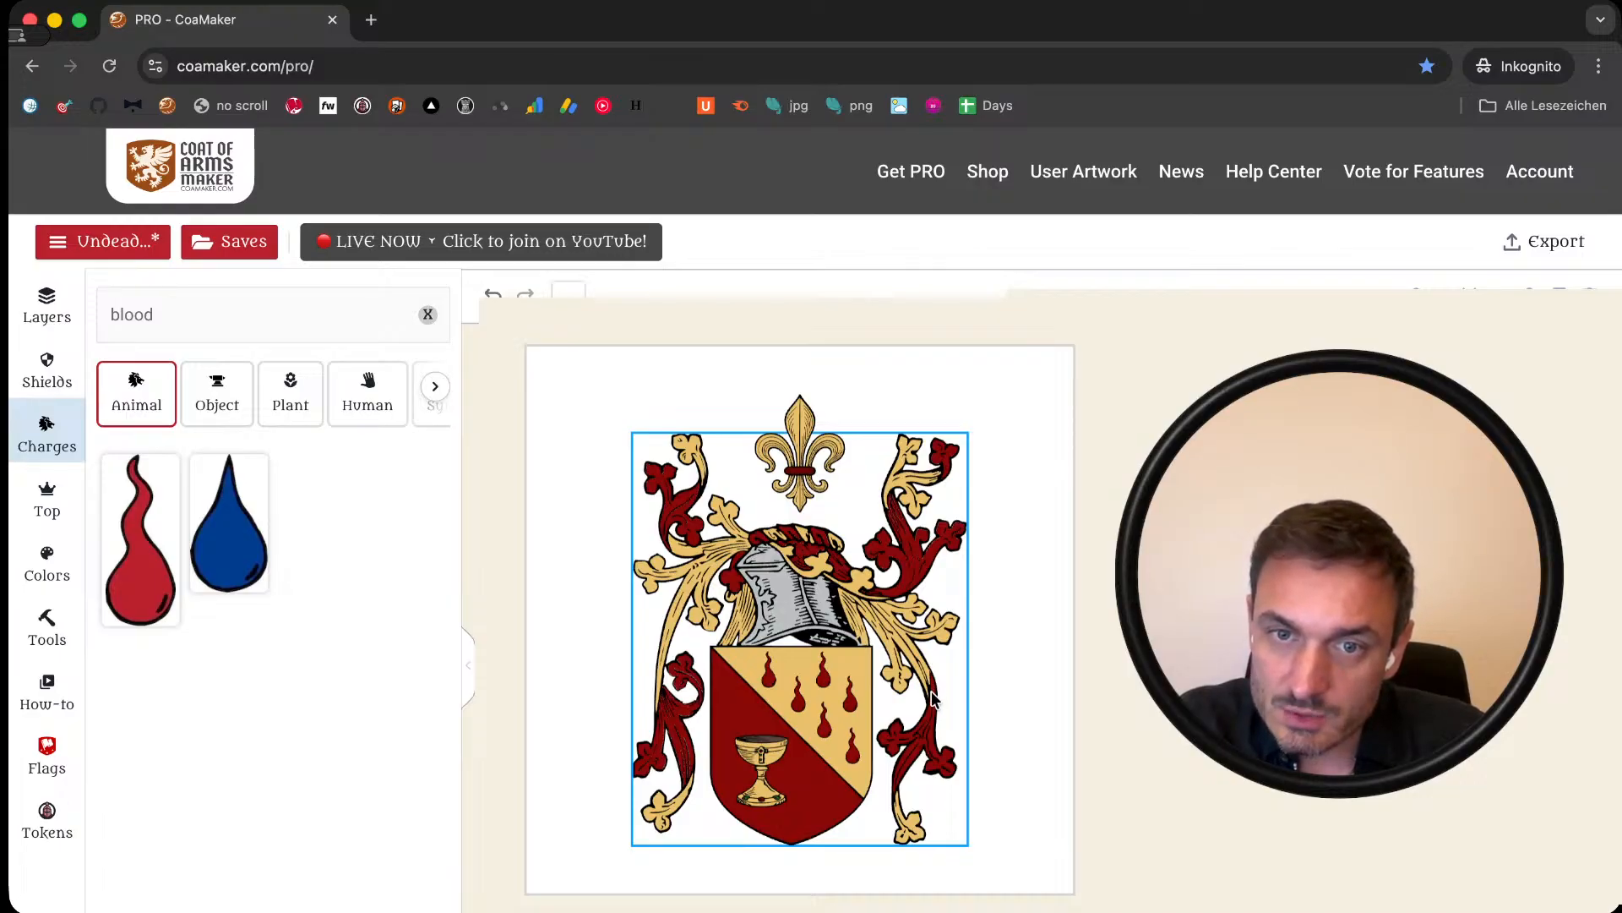
{"action": "left_click", "coordinate": [752, 676]}
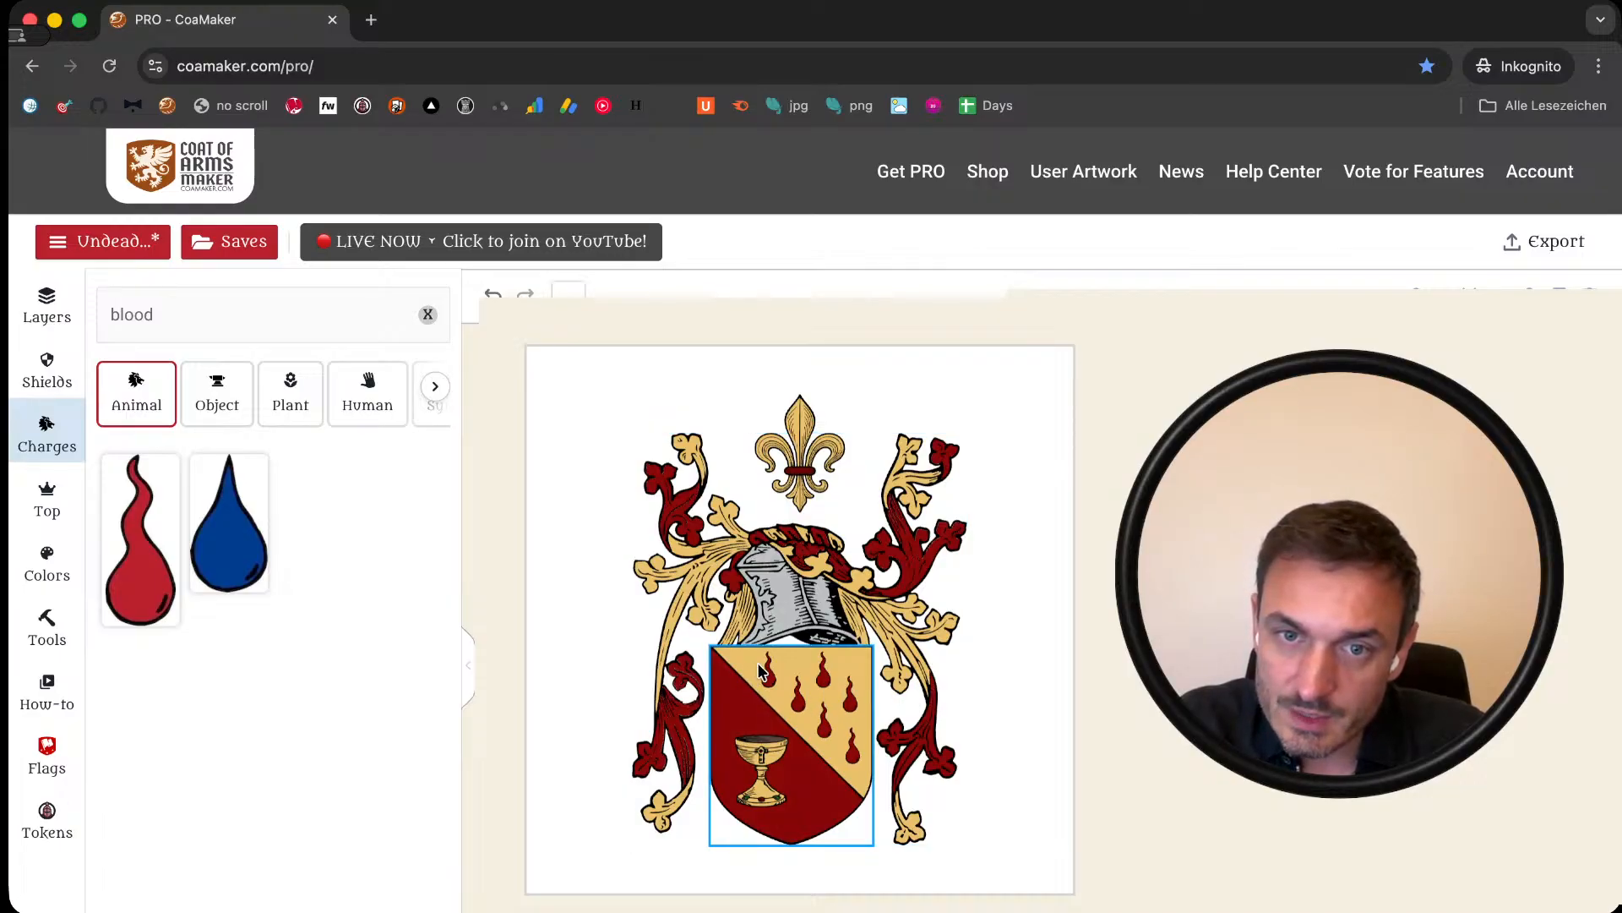
{"action": "left_click", "coordinate": [760, 671]}
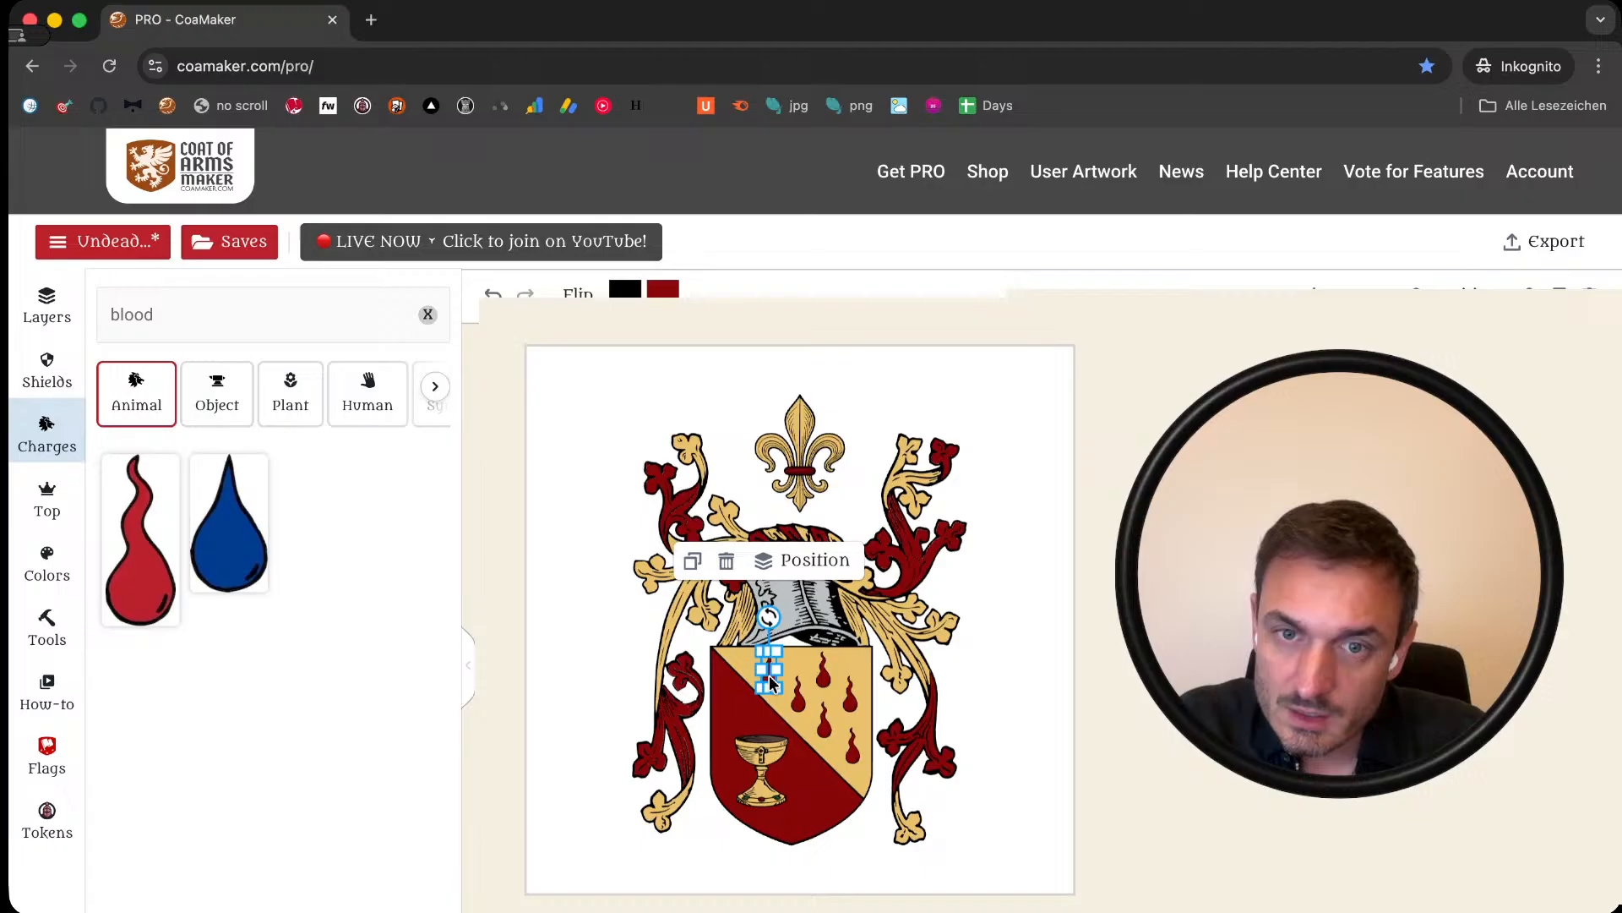
{"action": "left_click", "coordinate": [1000, 702]}
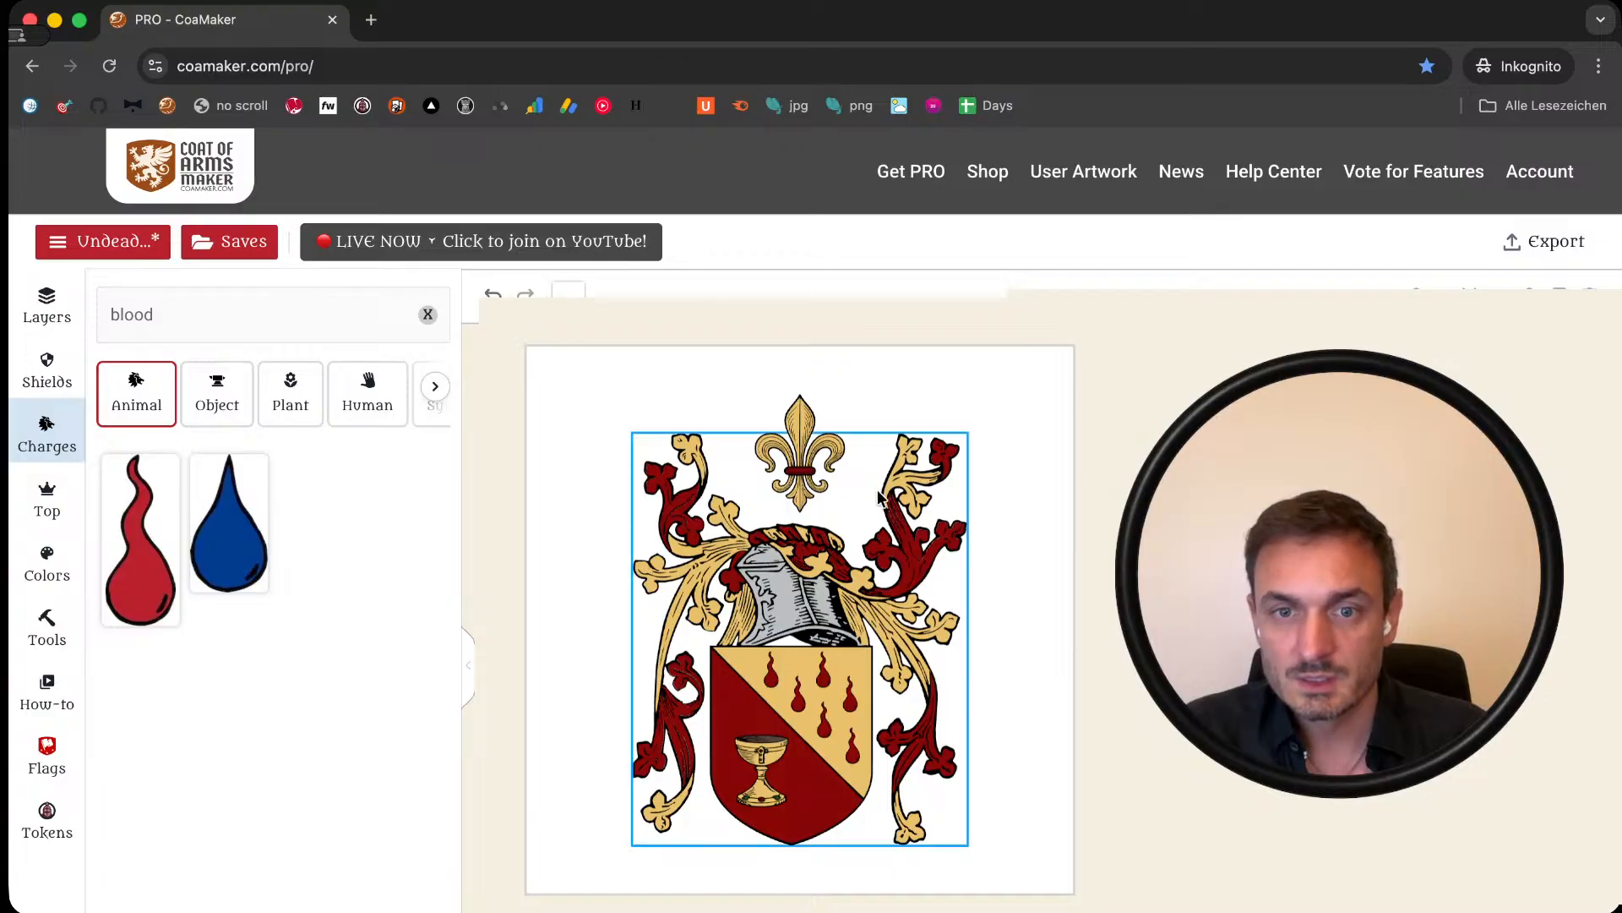
Step: Delete the fleur-de-lis crest, clear the blood search and show the Human charges
{"action": "left_click", "coordinate": [818, 441]}
{"action": "key", "text": "Delete"}
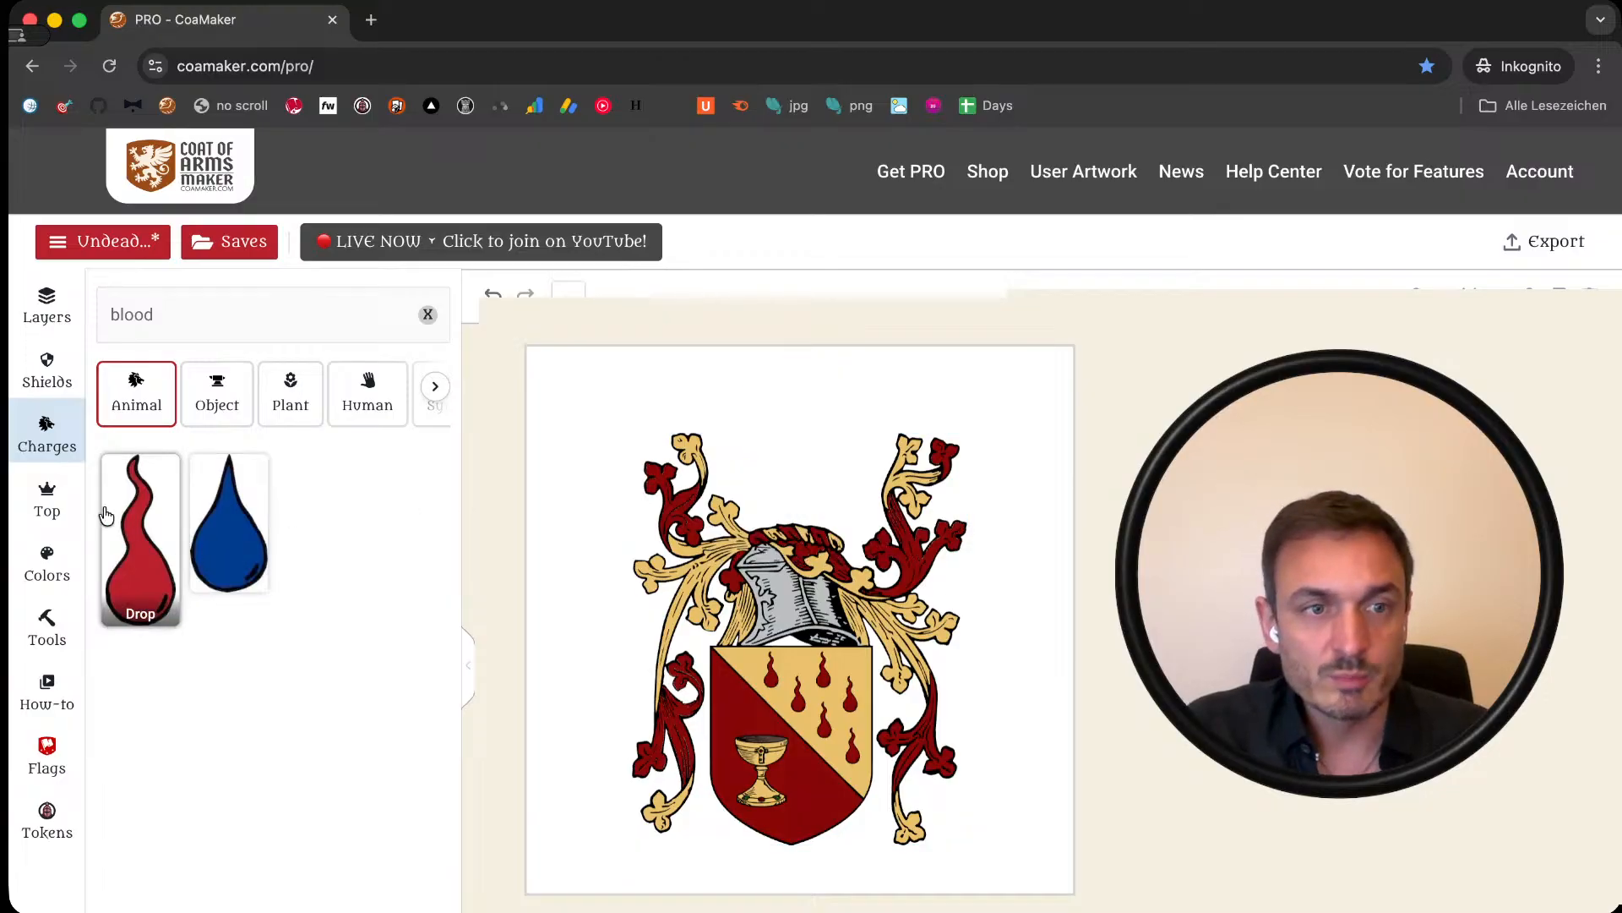
{"action": "left_click", "coordinate": [338, 382]}
{"action": "left_click", "coordinate": [427, 316]}
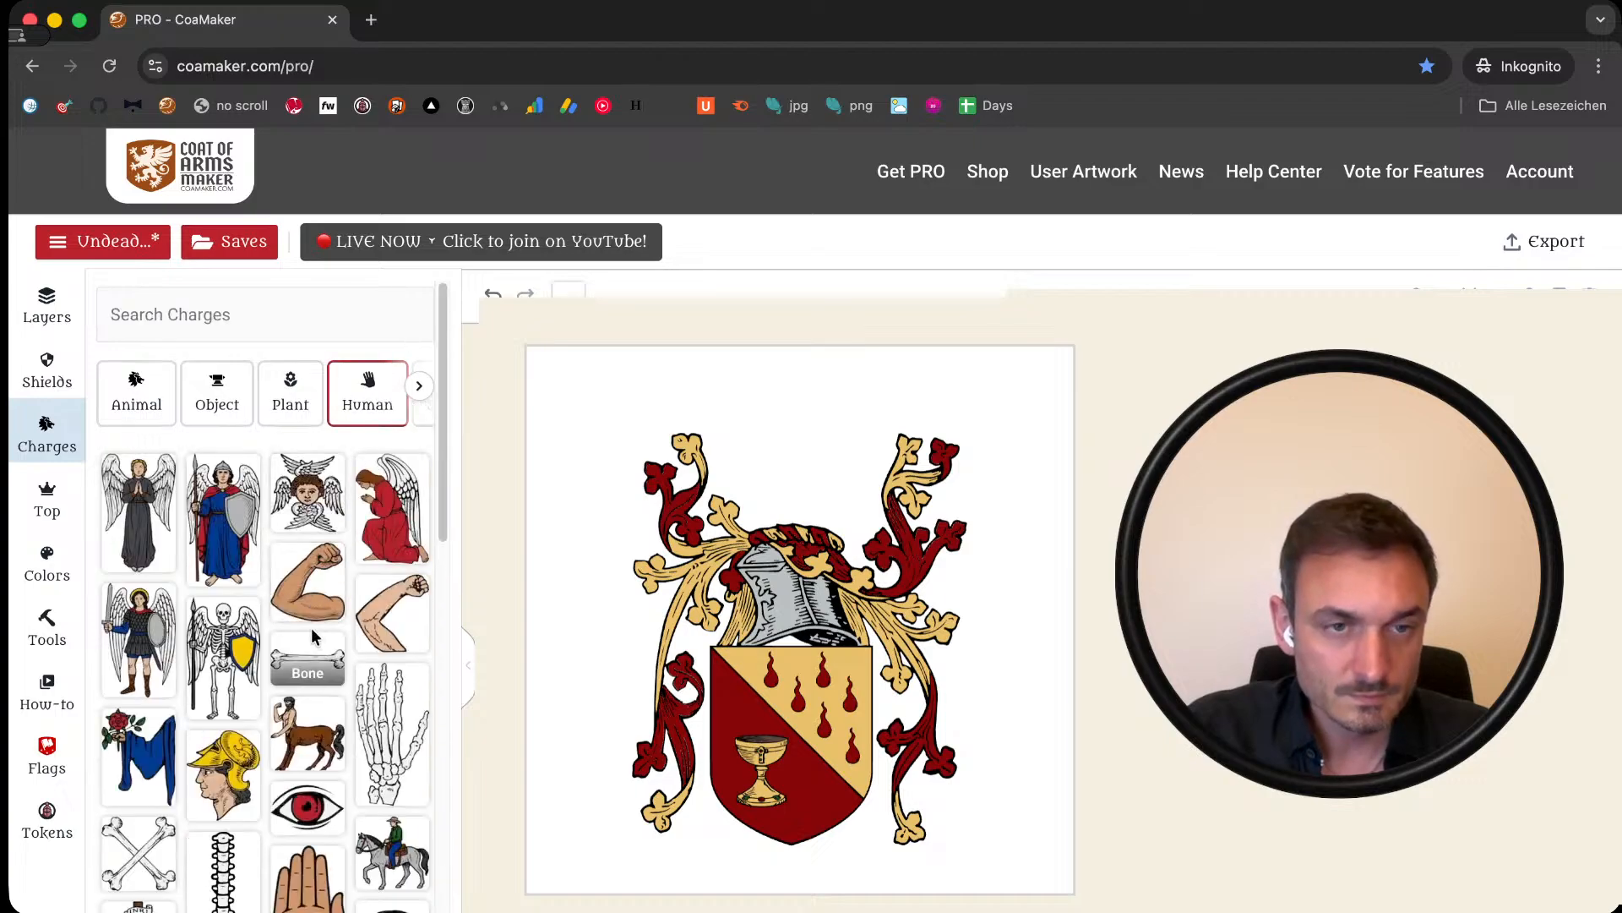
Step: Add the bearded head with laurel wreath and scale it down as a crest above the helmet
{"action": "scroll", "coordinate": [296, 642], "scroll_direction": "down", "scroll_amount": 5}
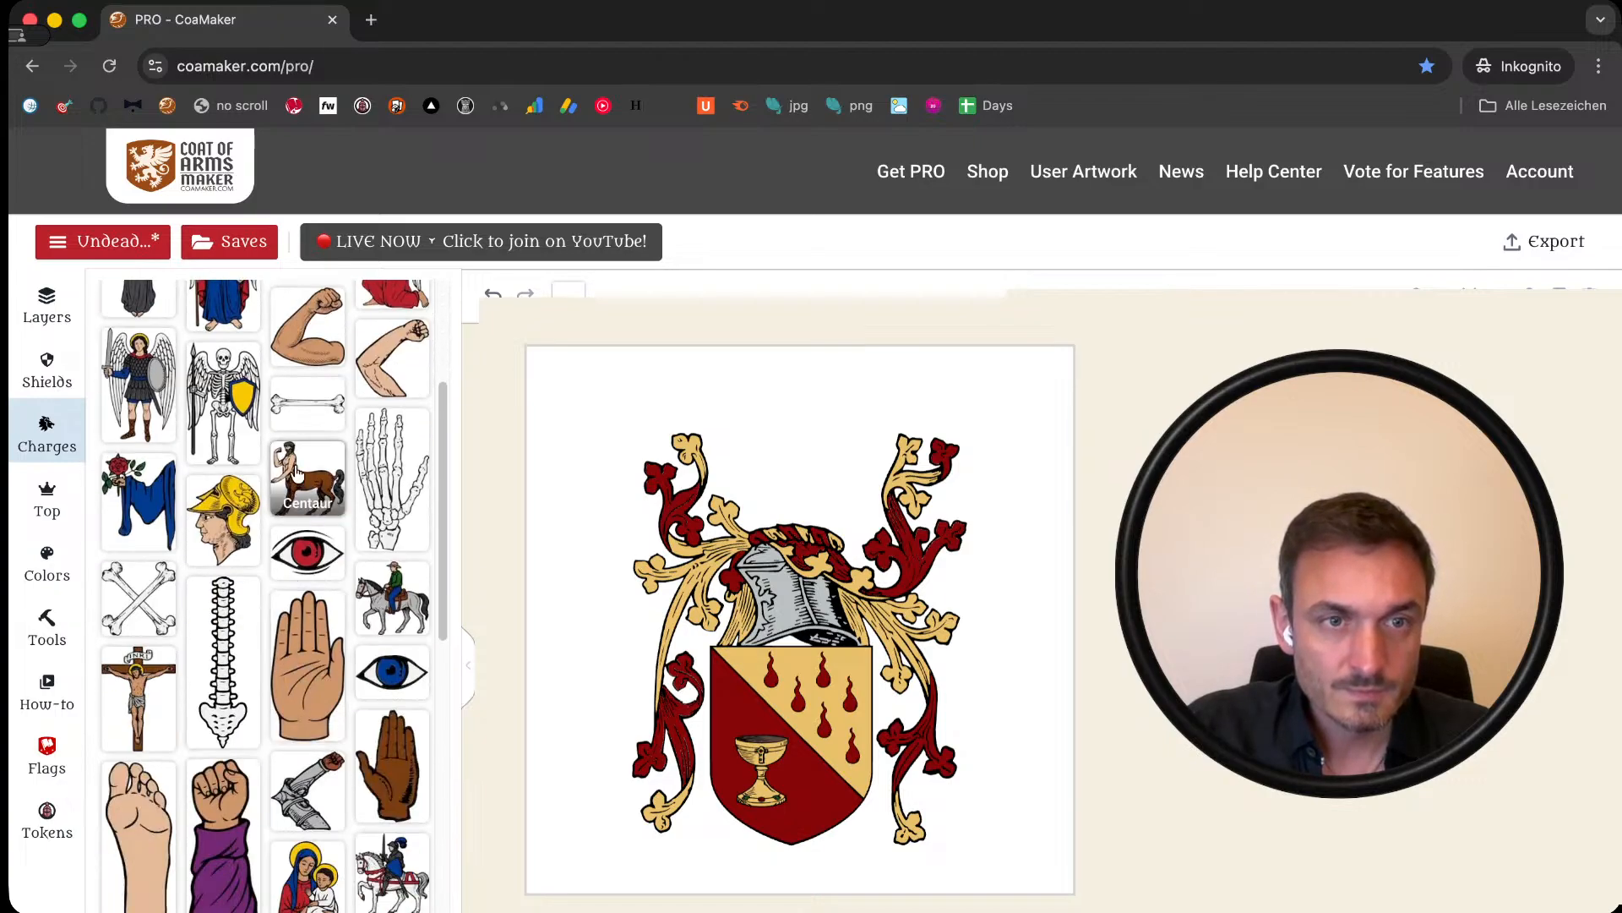
{"action": "scroll", "coordinate": [288, 592], "scroll_direction": "down", "scroll_amount": 6}
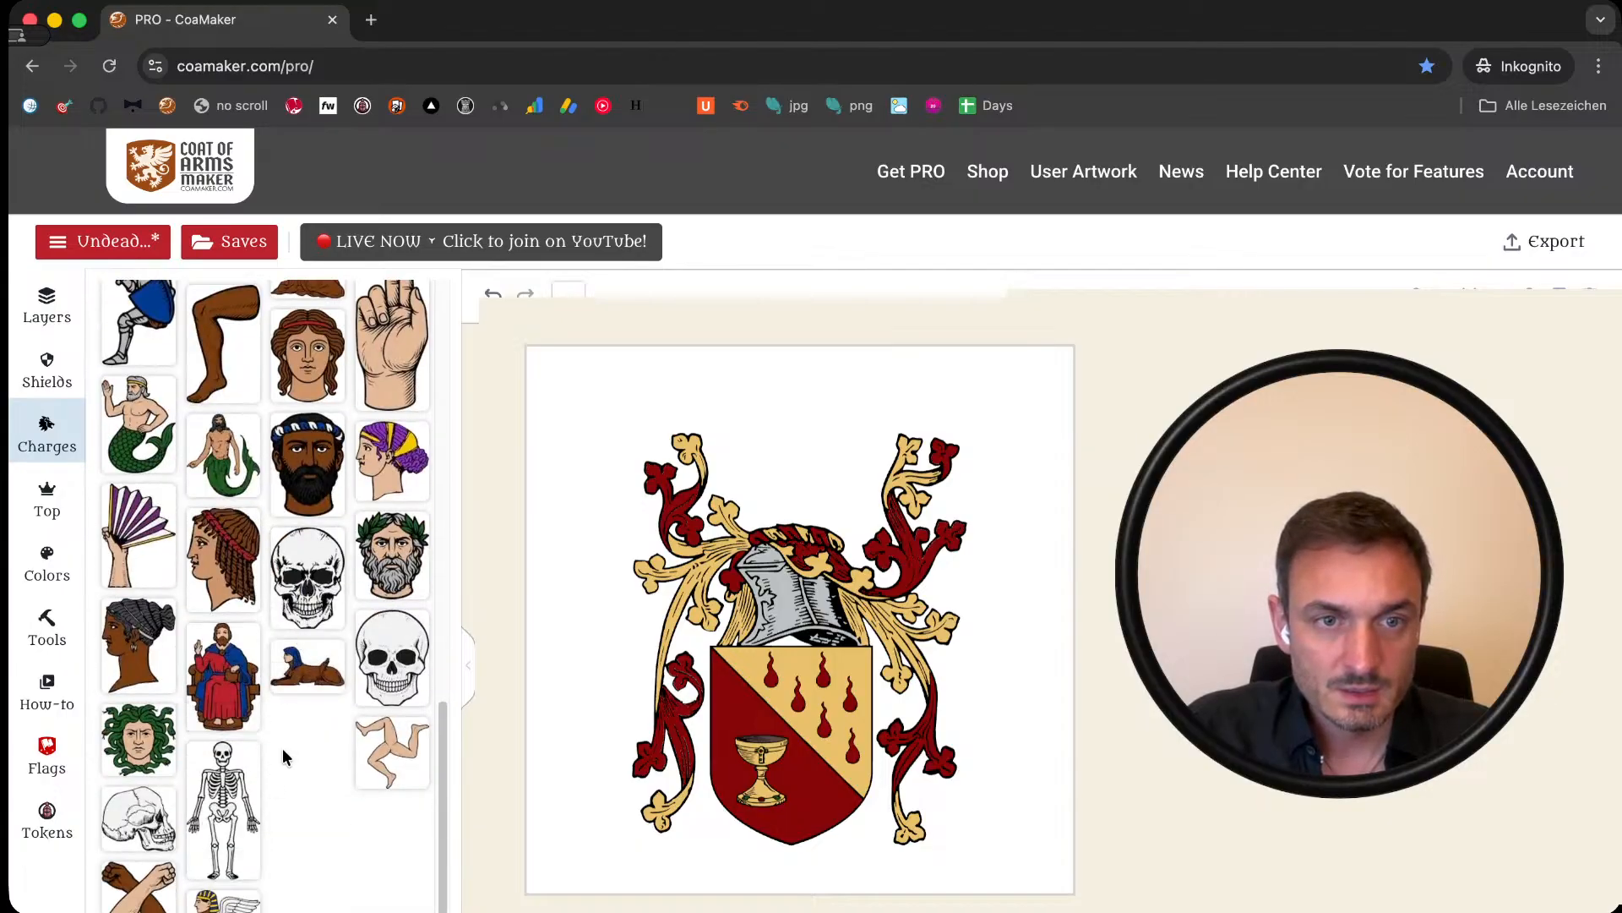
{"action": "scroll", "coordinate": [282, 747], "scroll_direction": "up", "scroll_amount": 3}
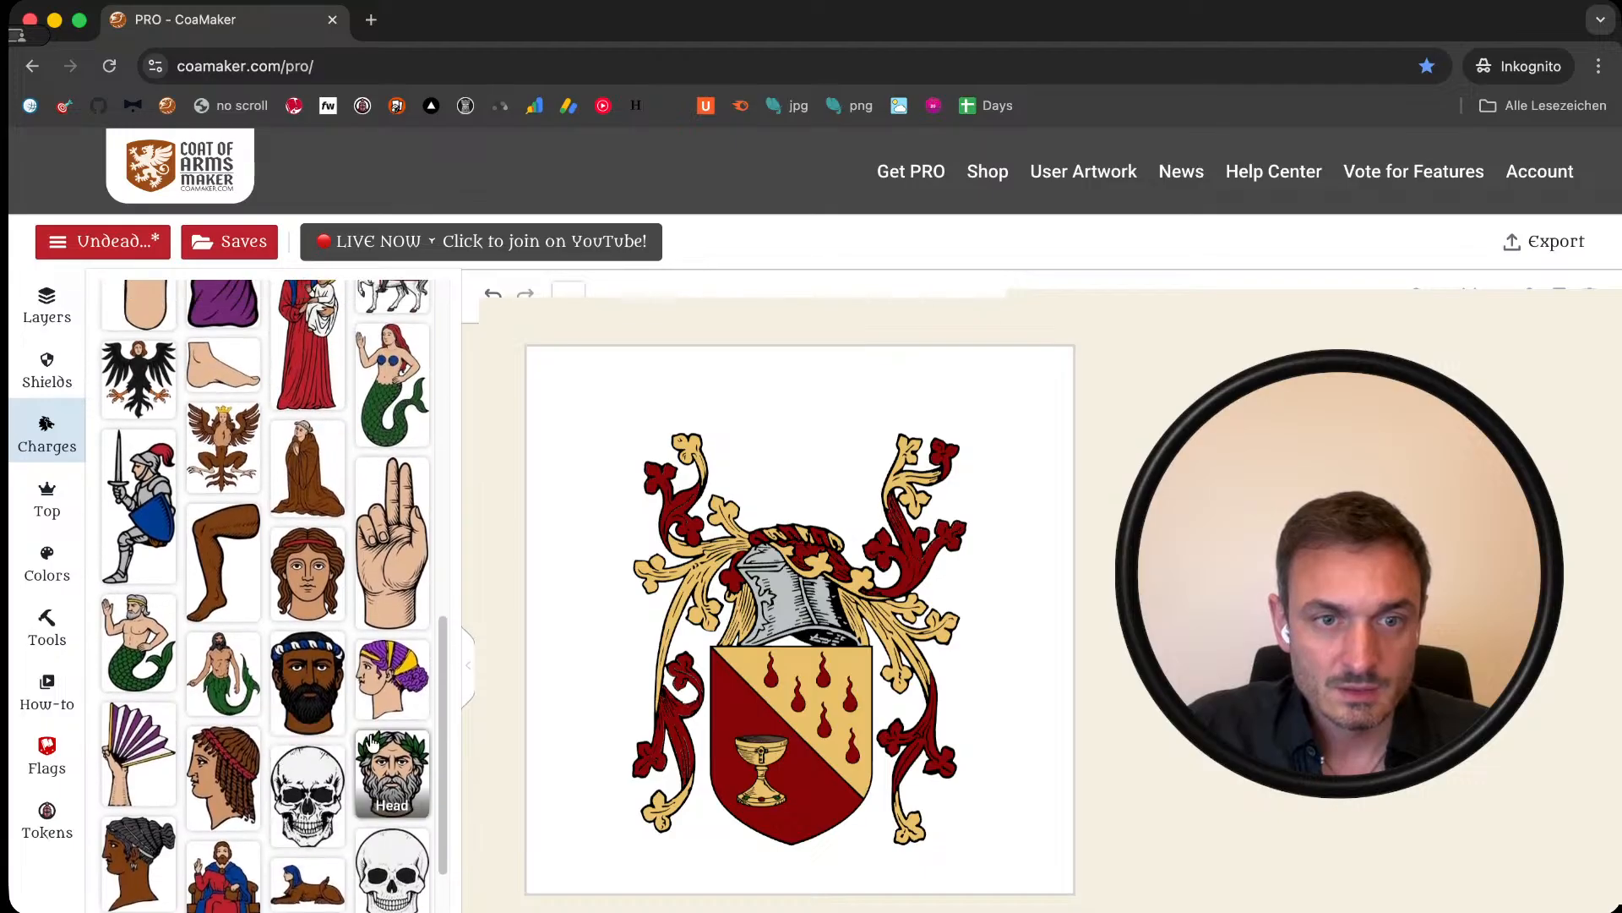
{"action": "left_click", "coordinate": [372, 740]}
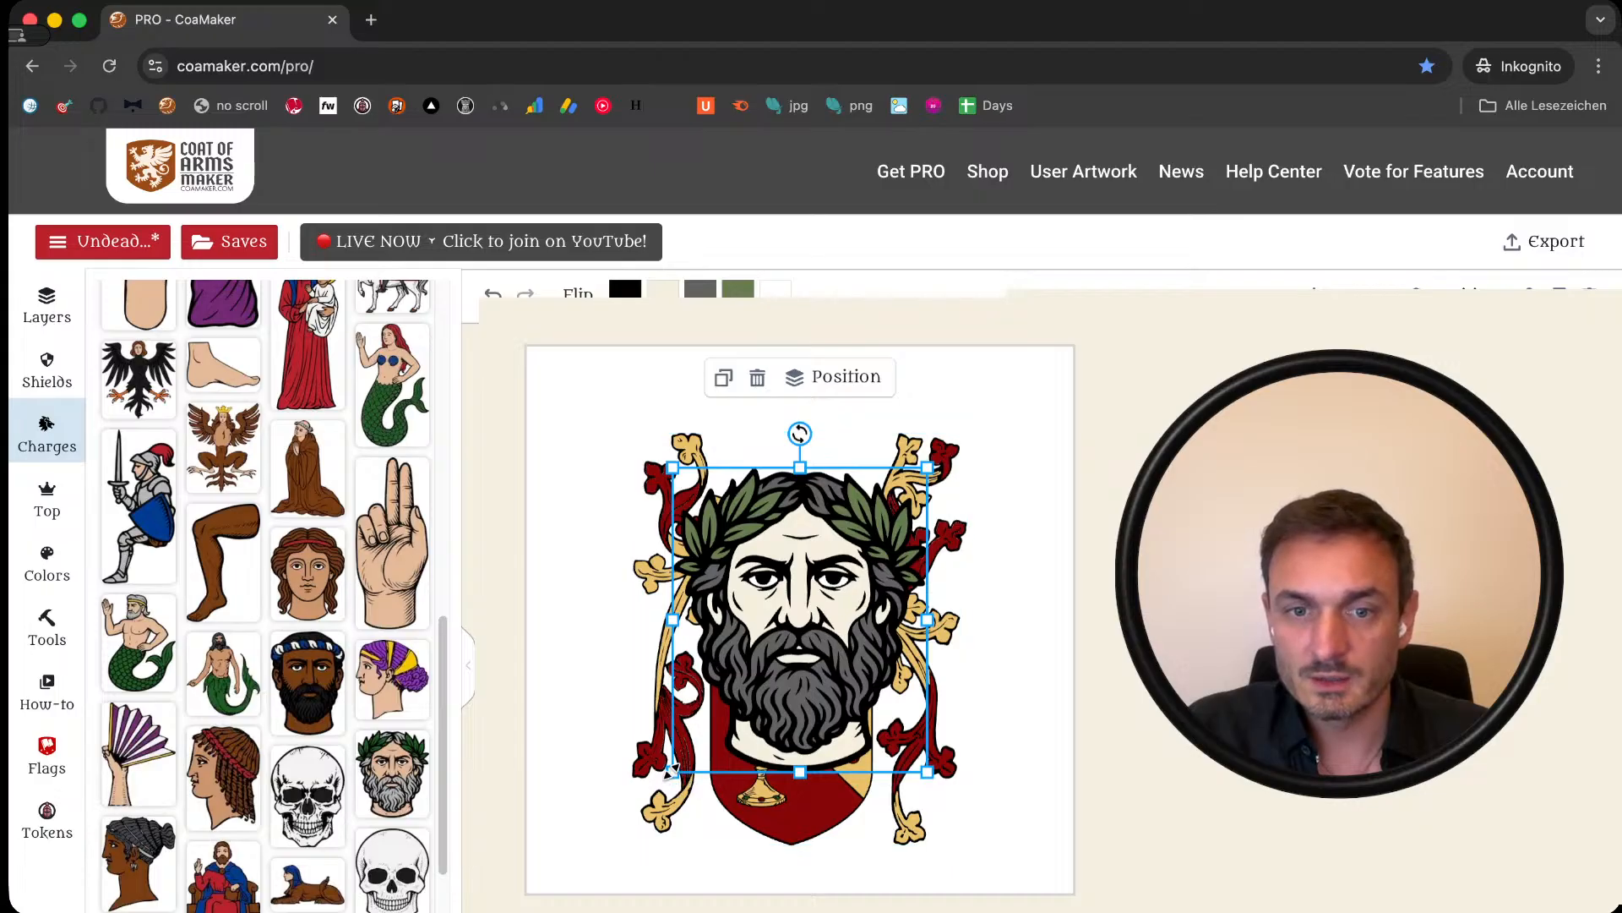
{"action": "left_click_drag", "start_coordinate": [673, 771], "coordinate": [794, 500]}
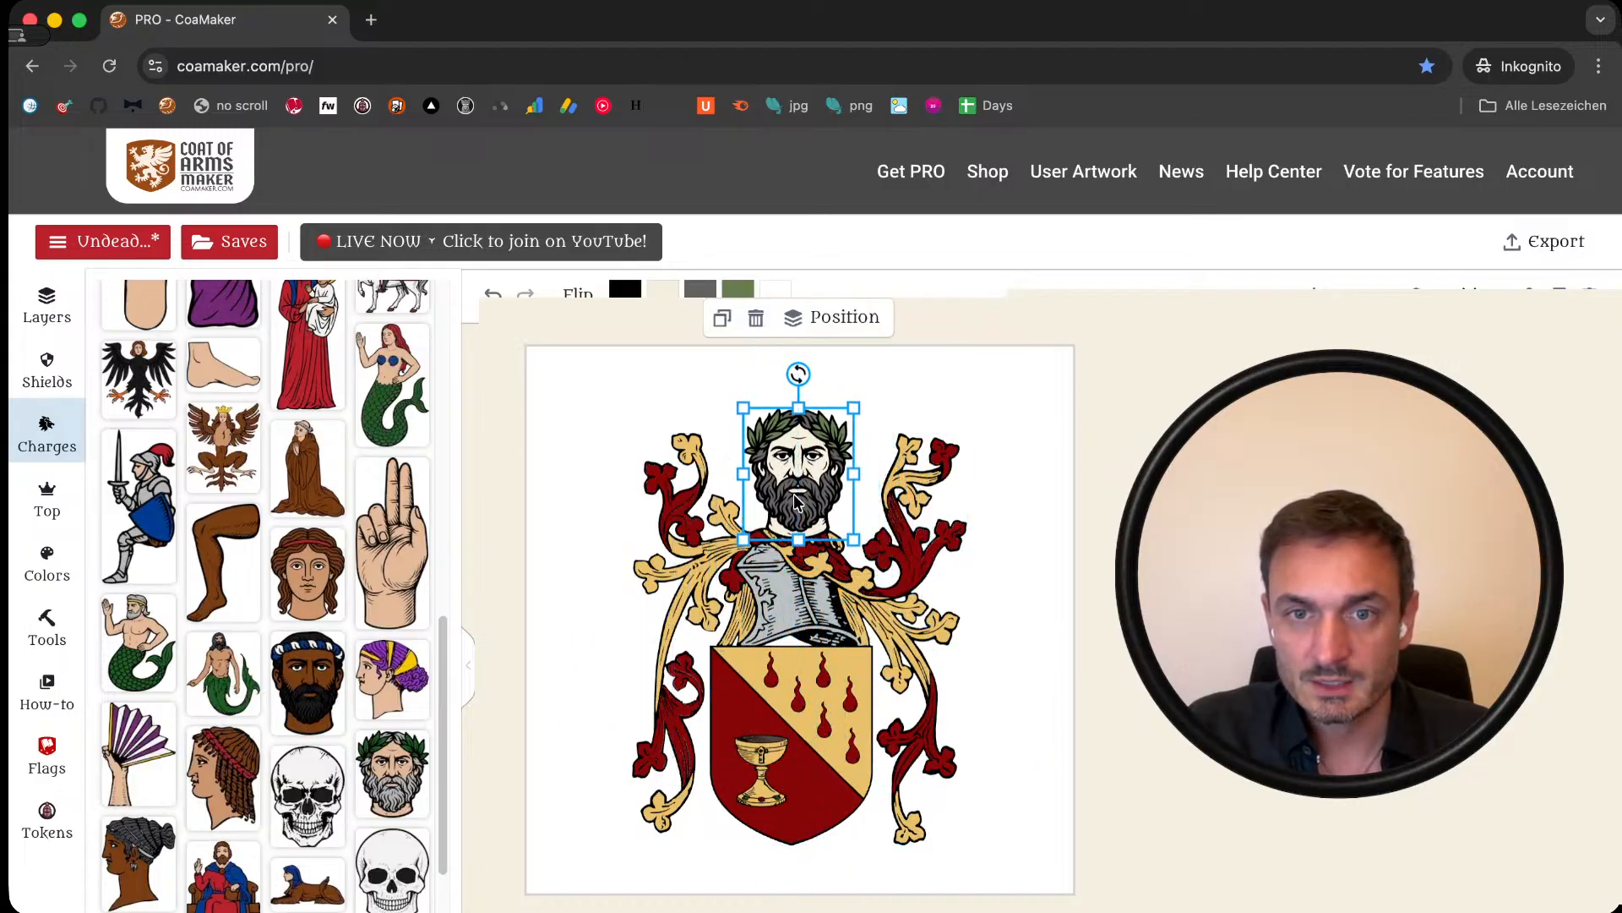
Step: Send the bearded head to the back, behind the mantling, and shift it slightly up and to the left
{"action": "left_click", "coordinate": [845, 316]}
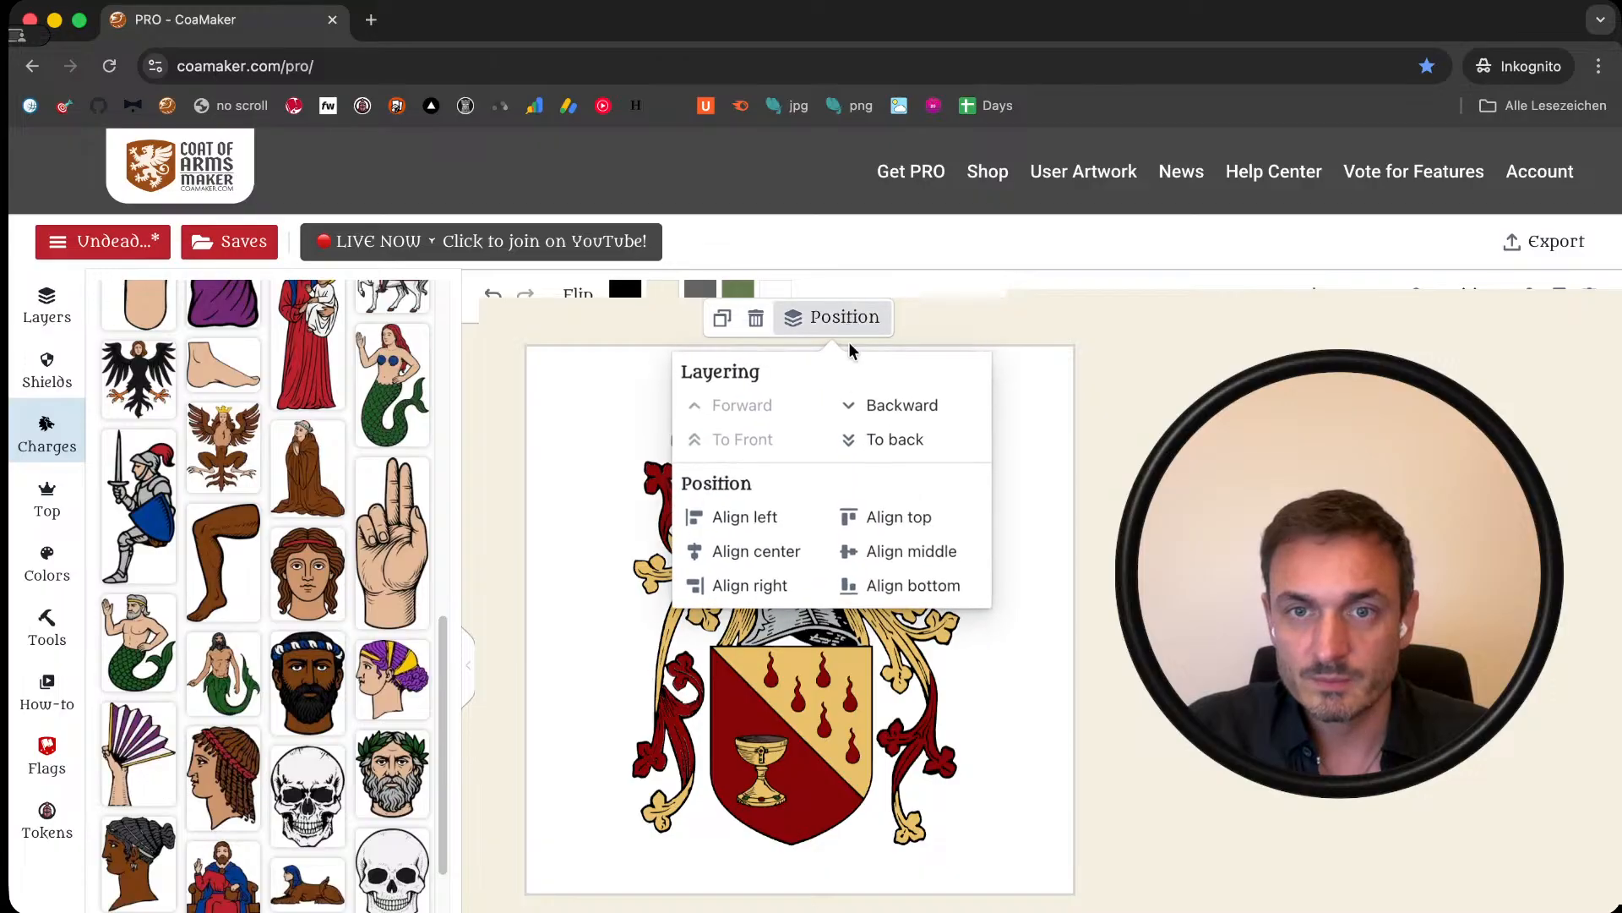
{"action": "left_click", "coordinate": [870, 440]}
{"action": "left_click", "coordinate": [590, 439]}
{"action": "left_click", "coordinate": [776, 431]}
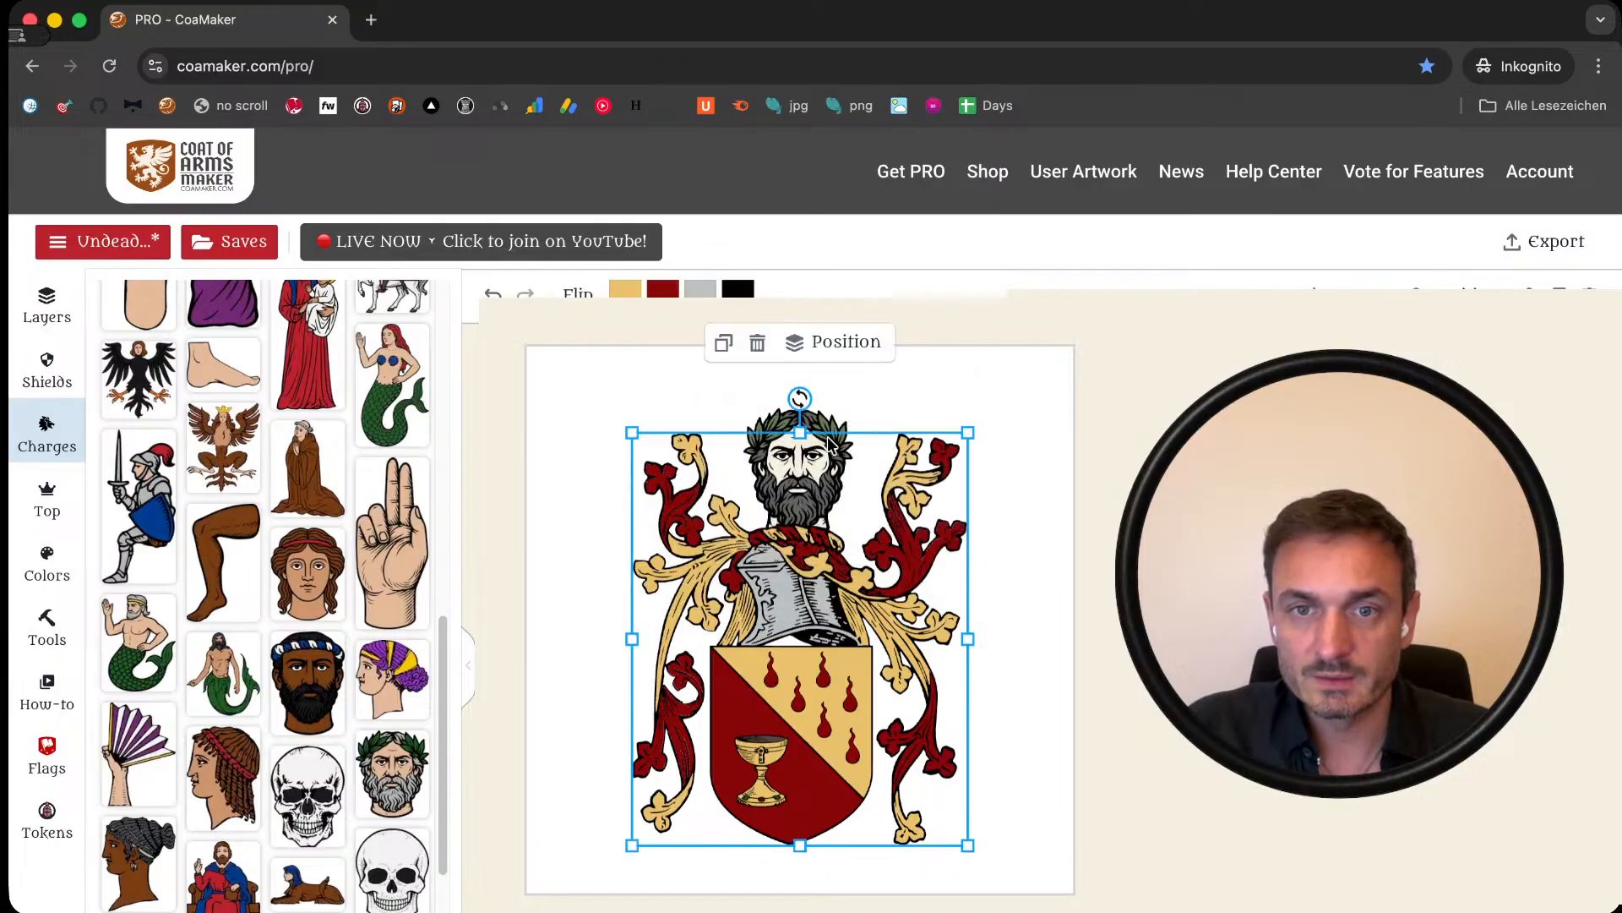
{"action": "left_click_drag", "start_coordinate": [776, 431], "coordinate": [776, 431]}
{"action": "left_click", "coordinate": [933, 387]}
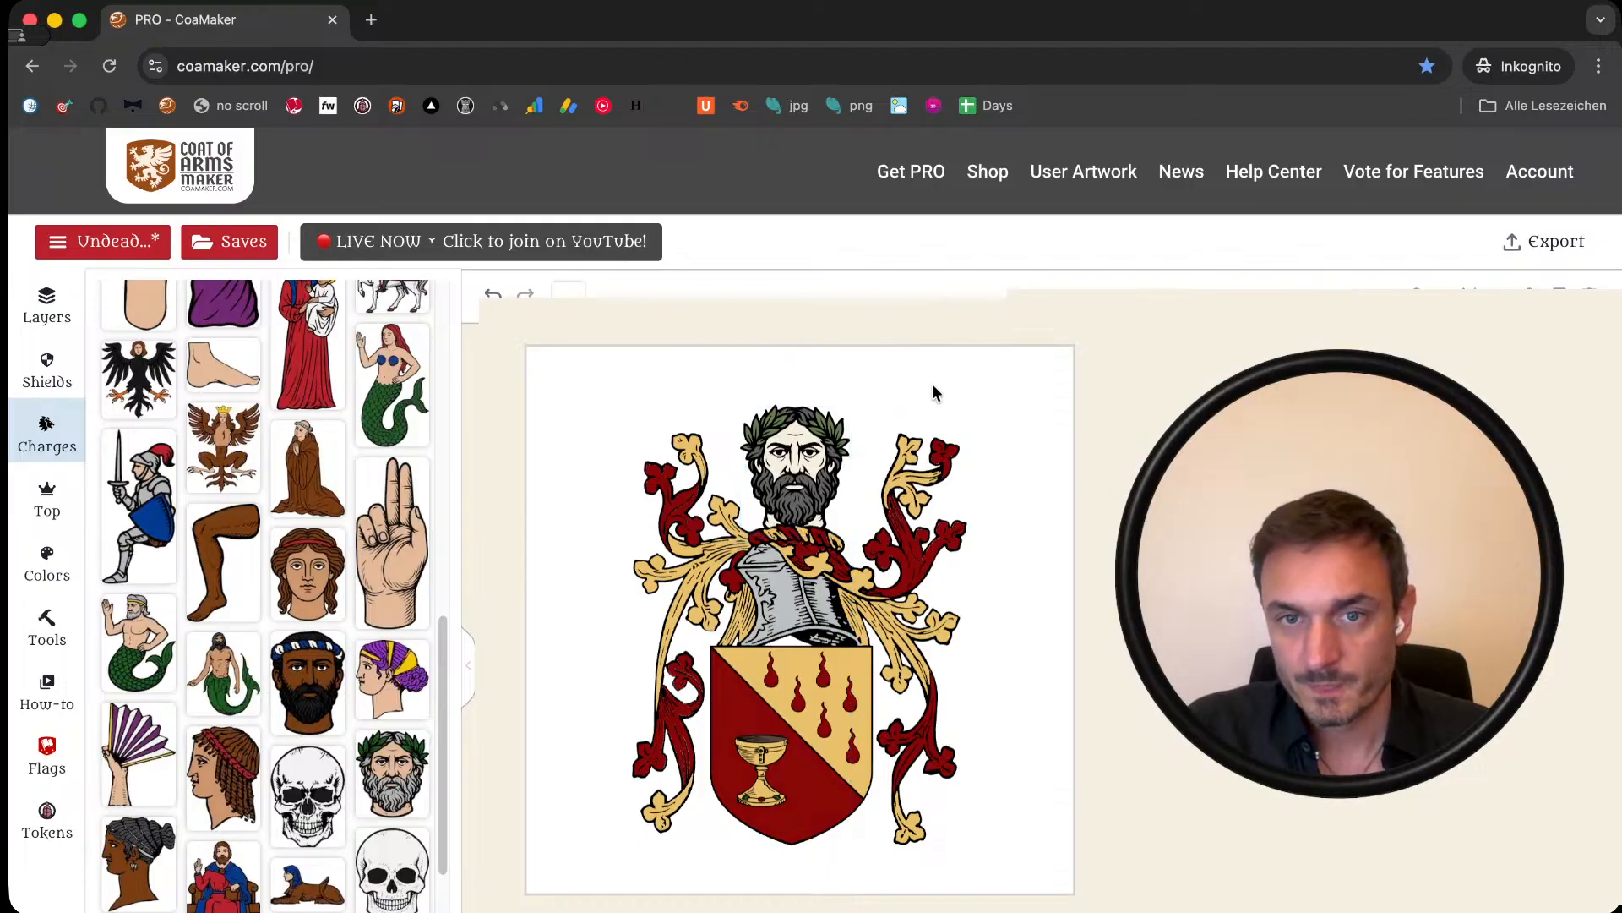
Step: Delete the bearded head crest and look back through the Human charges for an alternative
{"action": "left_click", "coordinate": [798, 456]}
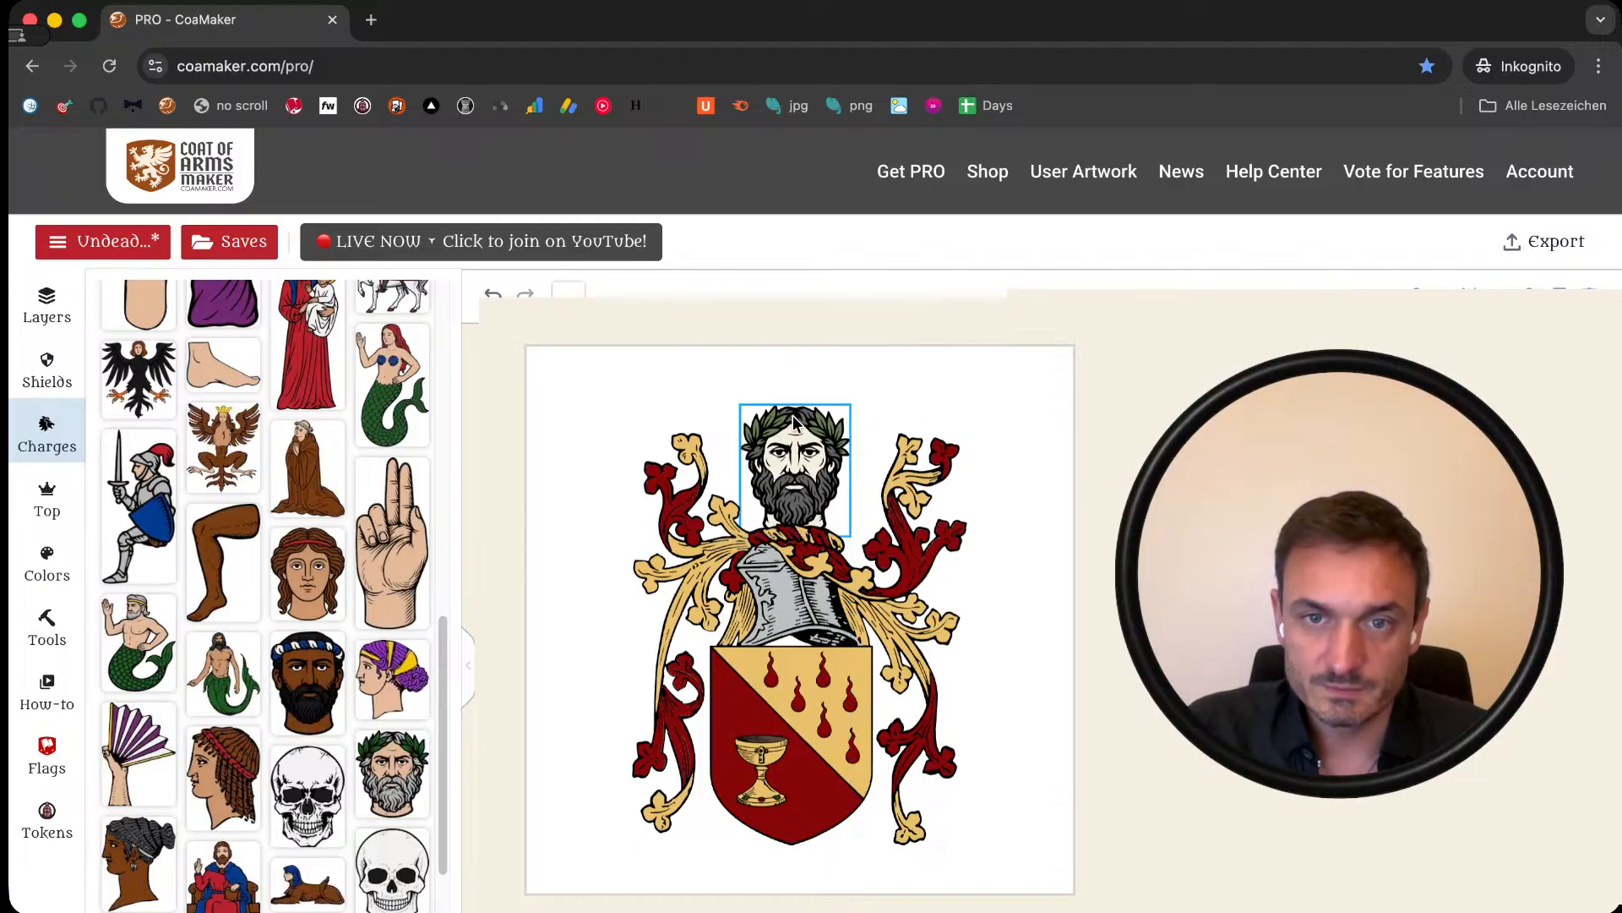
{"action": "key", "text": "Delete"}
{"action": "scroll", "coordinate": [311, 660], "scroll_direction": "up", "scroll_amount": 5}
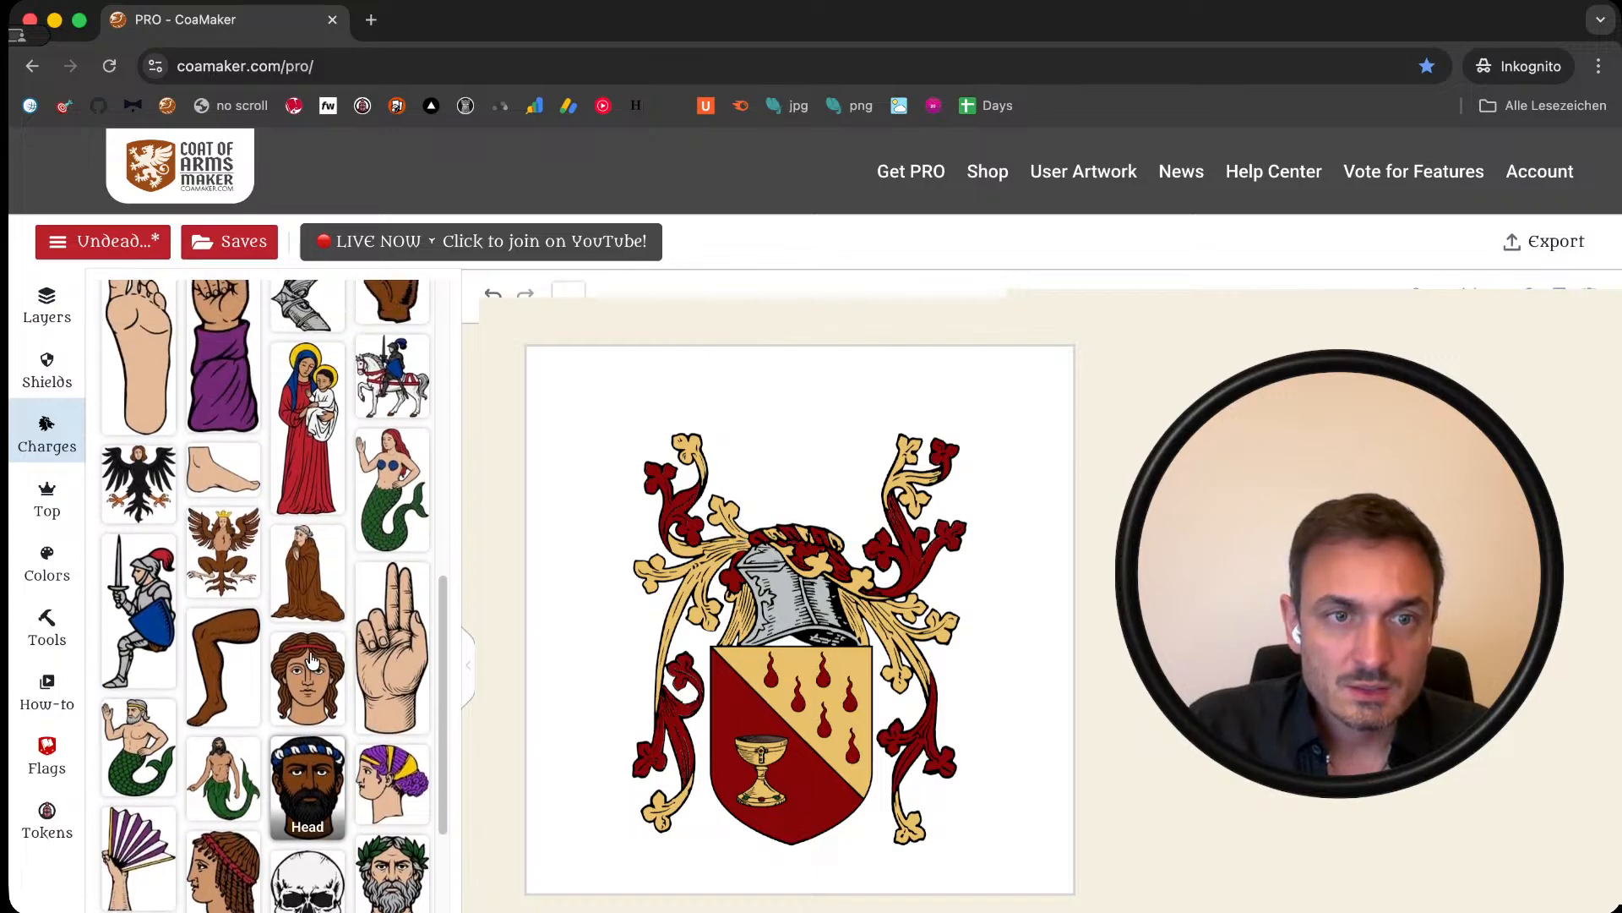
{"action": "scroll", "coordinate": [311, 660], "scroll_direction": "up", "scroll_amount": 5}
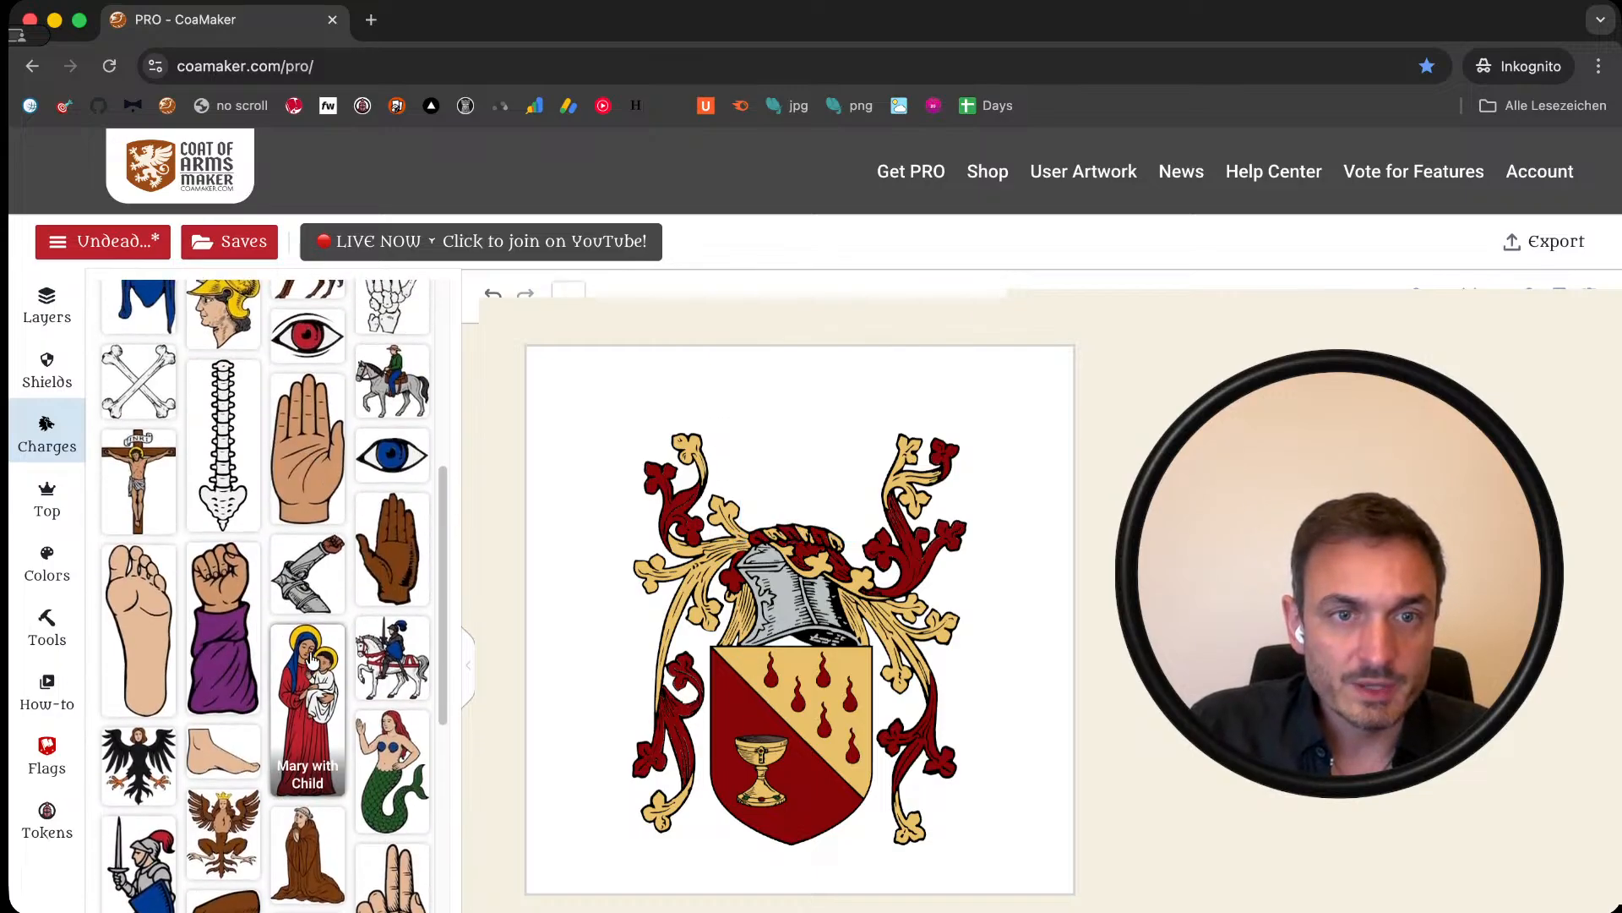
{"action": "scroll", "coordinate": [311, 660], "scroll_direction": "up", "scroll_amount": 2}
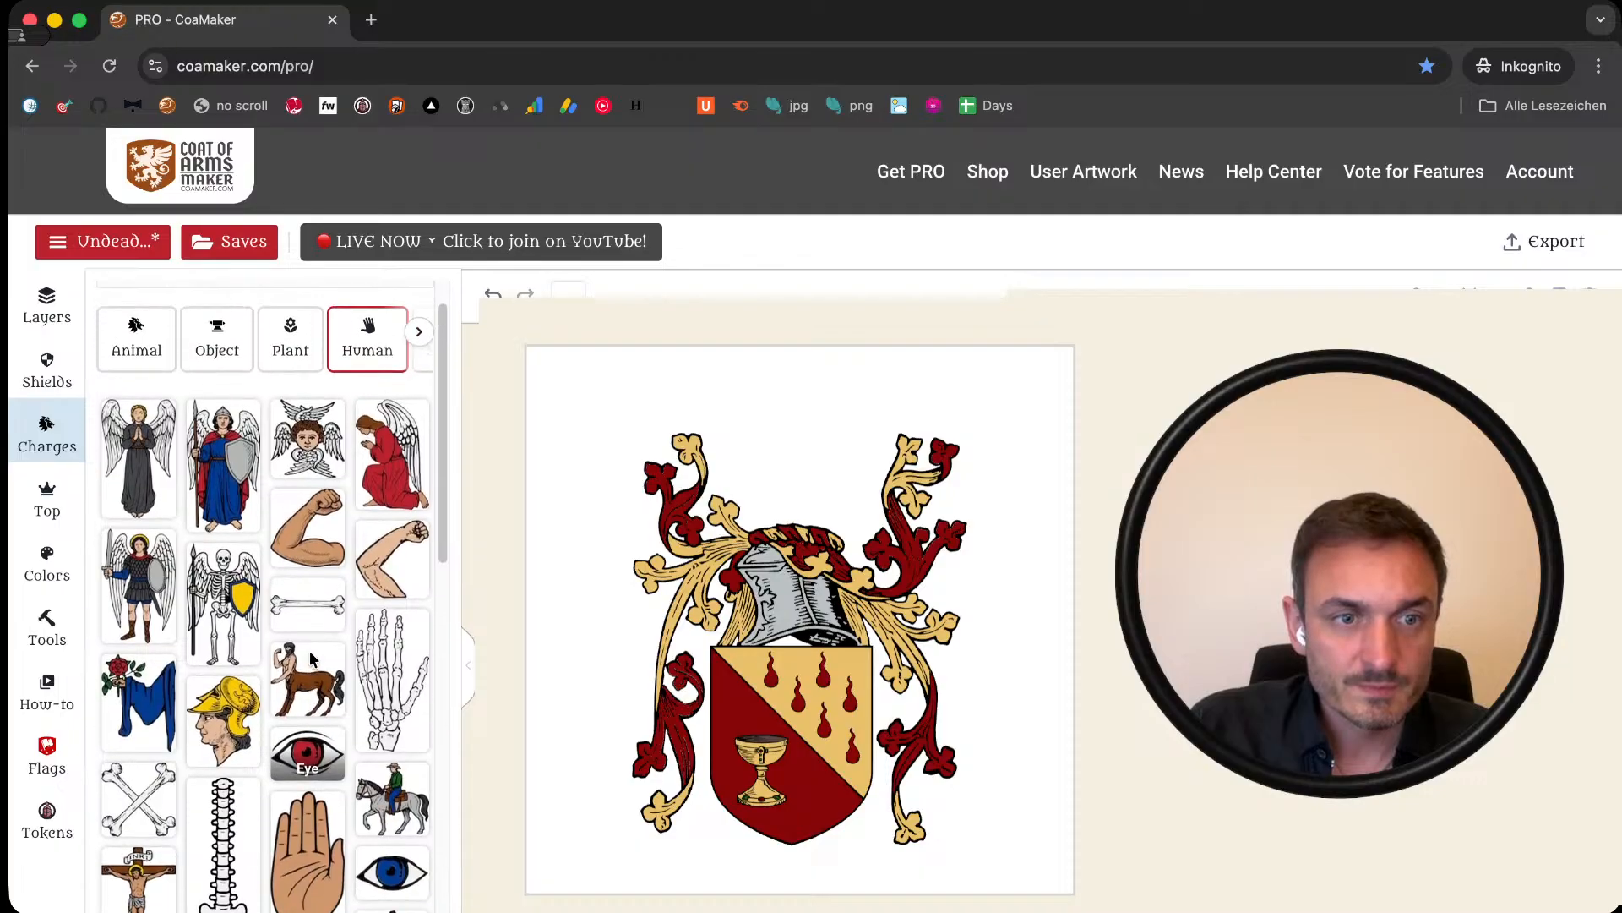
Step: Try the Garlic plant charge on the coat of arms at a reduced size, and delete it again
{"action": "left_click", "coordinate": [280, 387]}
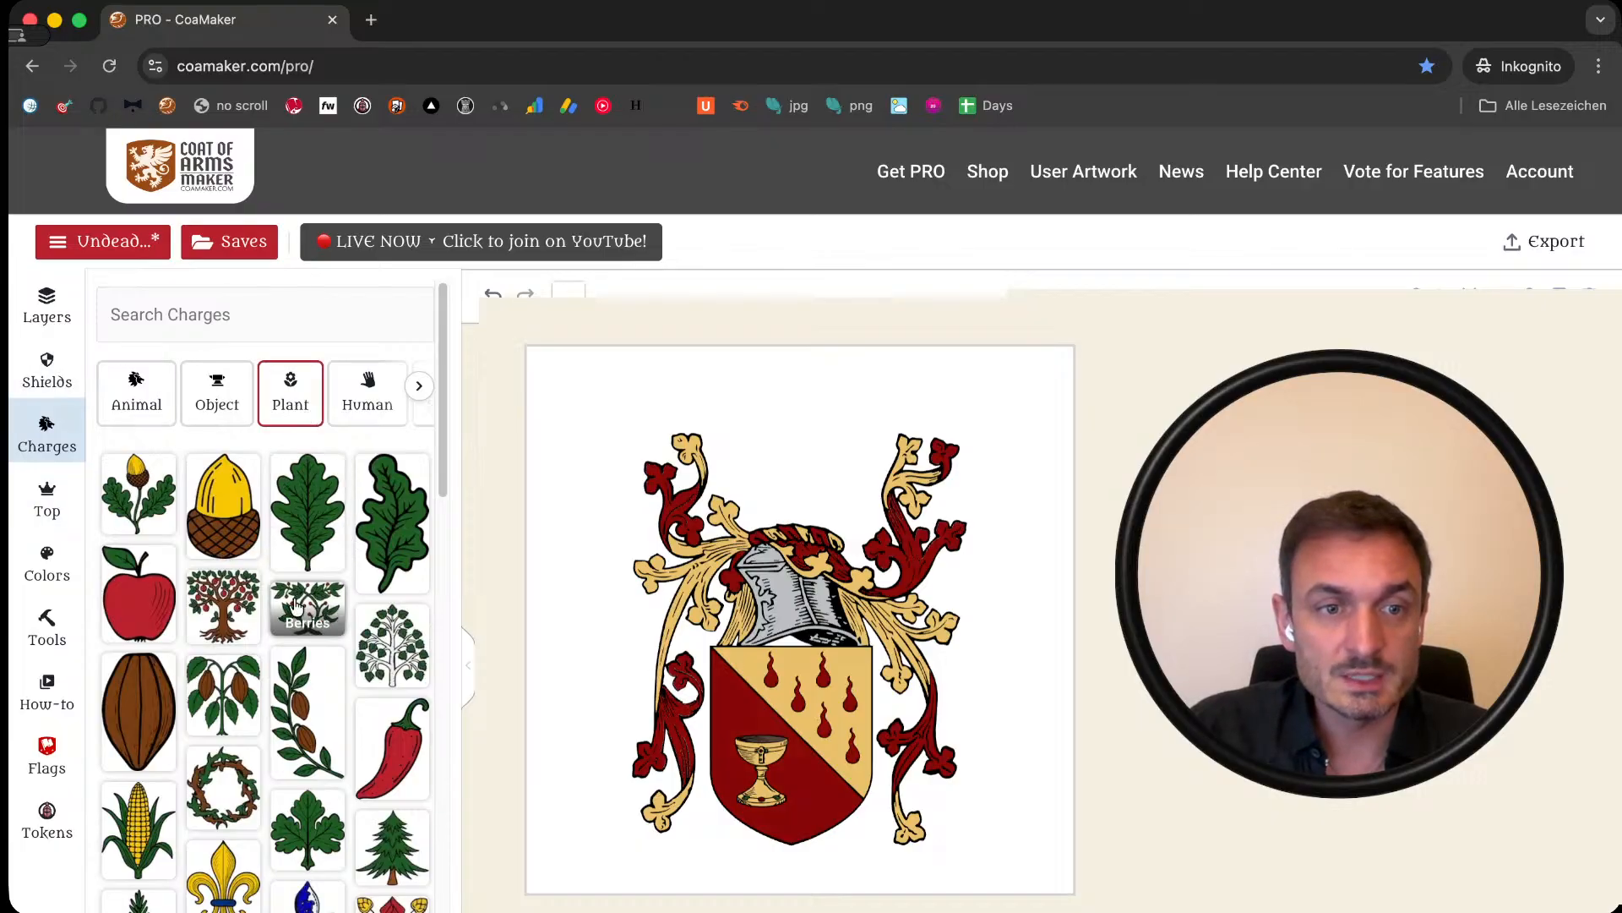
{"action": "scroll", "coordinate": [287, 605], "scroll_direction": "down", "scroll_amount": 7}
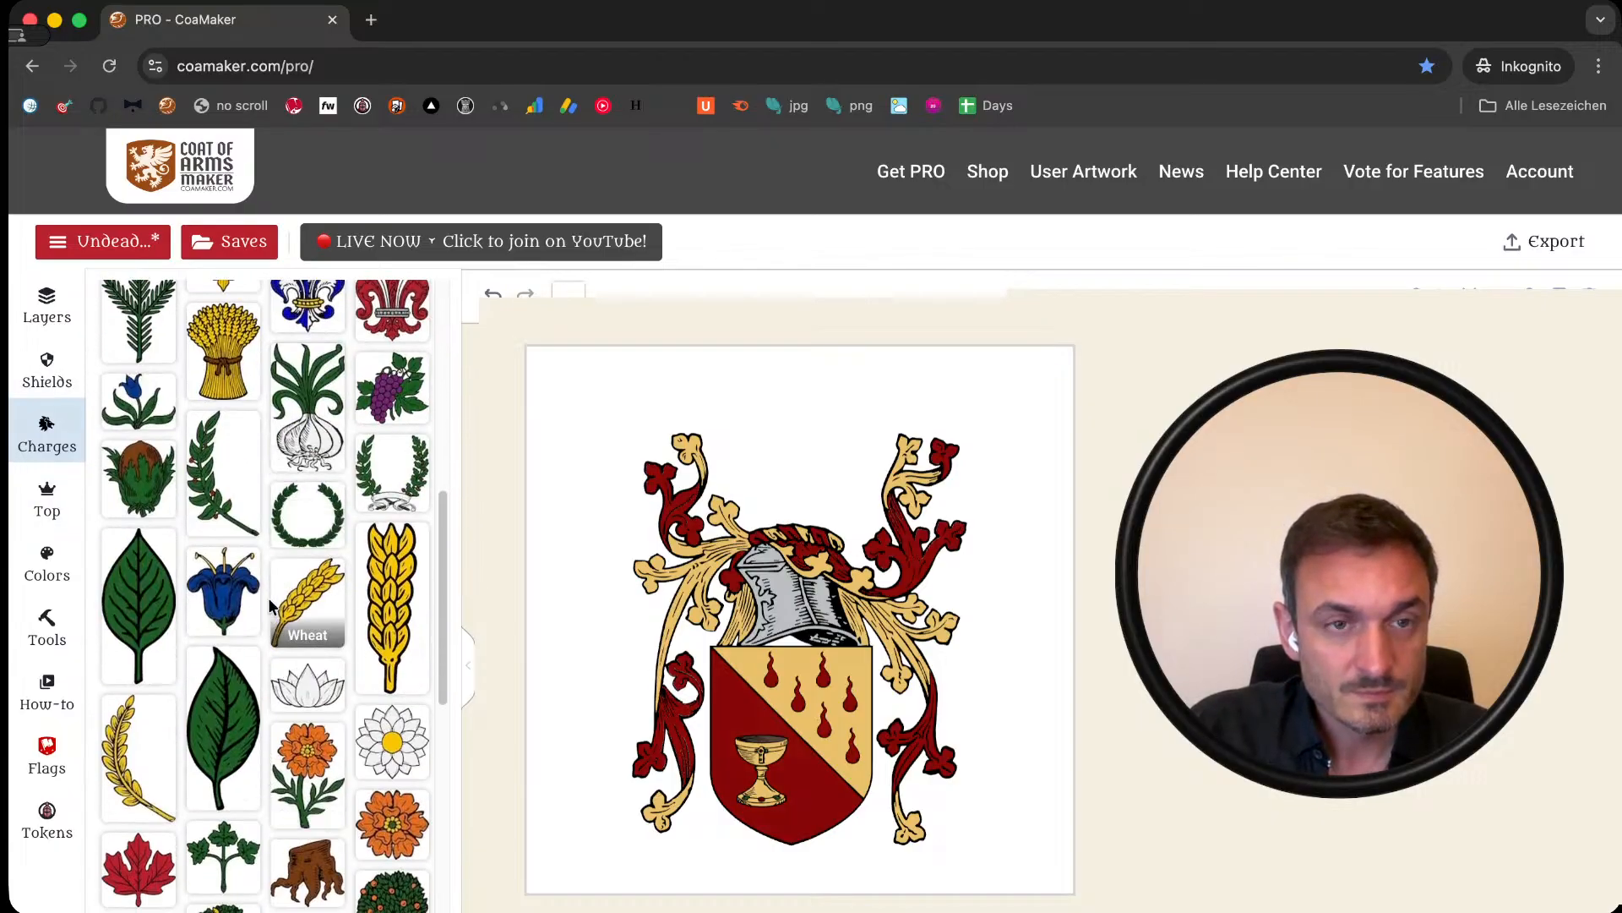
{"action": "left_click", "coordinate": [294, 410]}
{"action": "left_click_drag", "start_coordinate": [949, 841], "coordinate": [801, 700]}
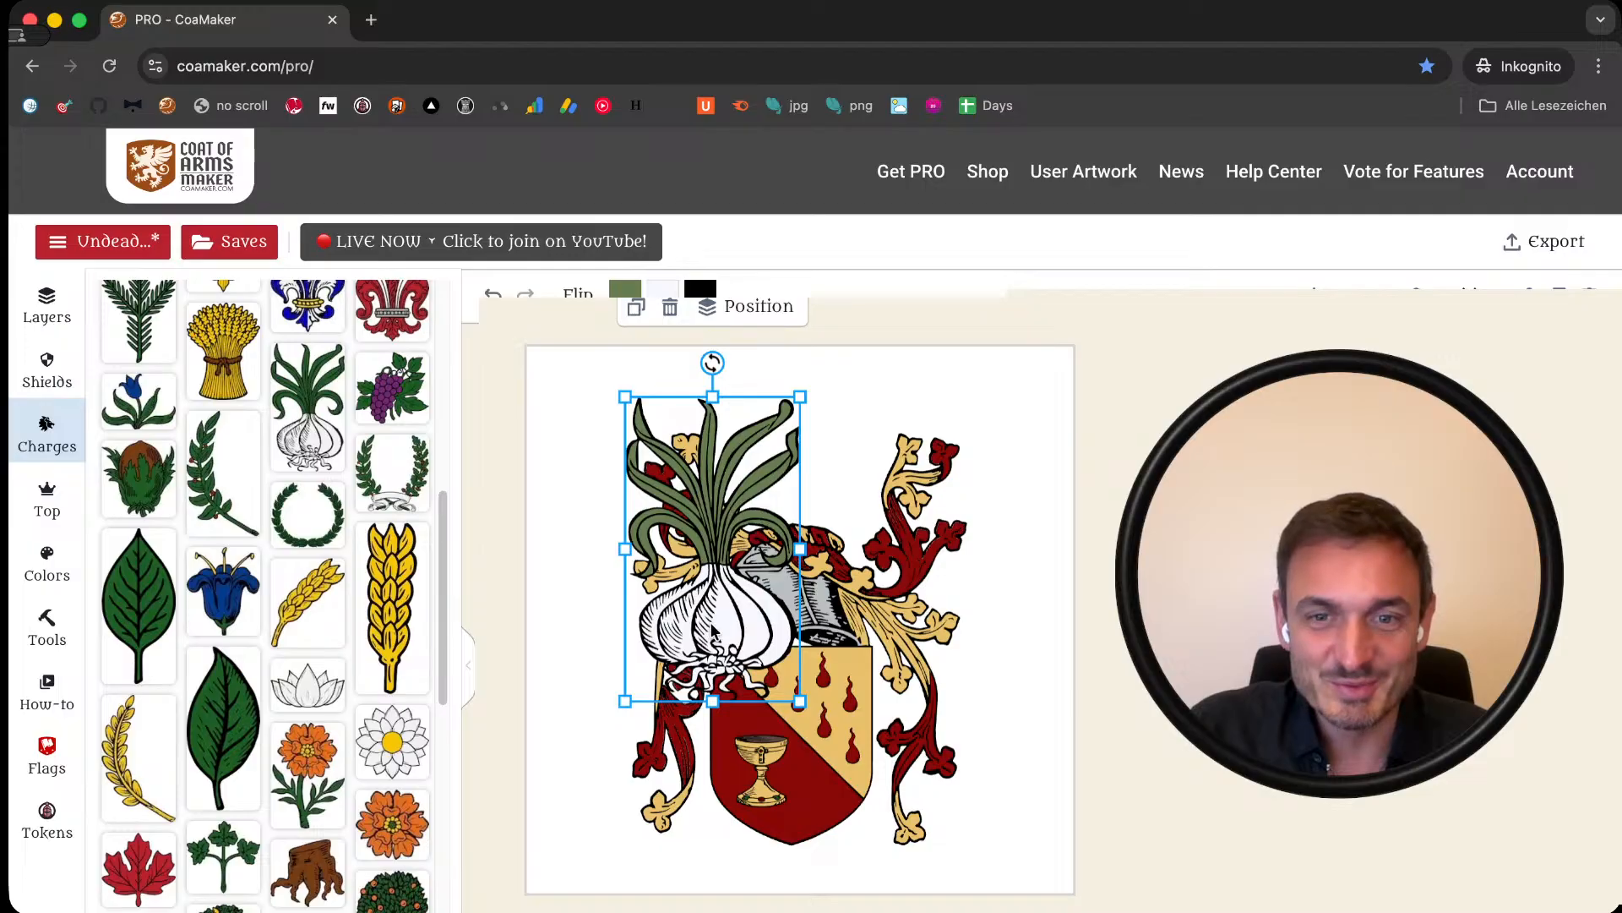
{"action": "key", "text": "Delete"}
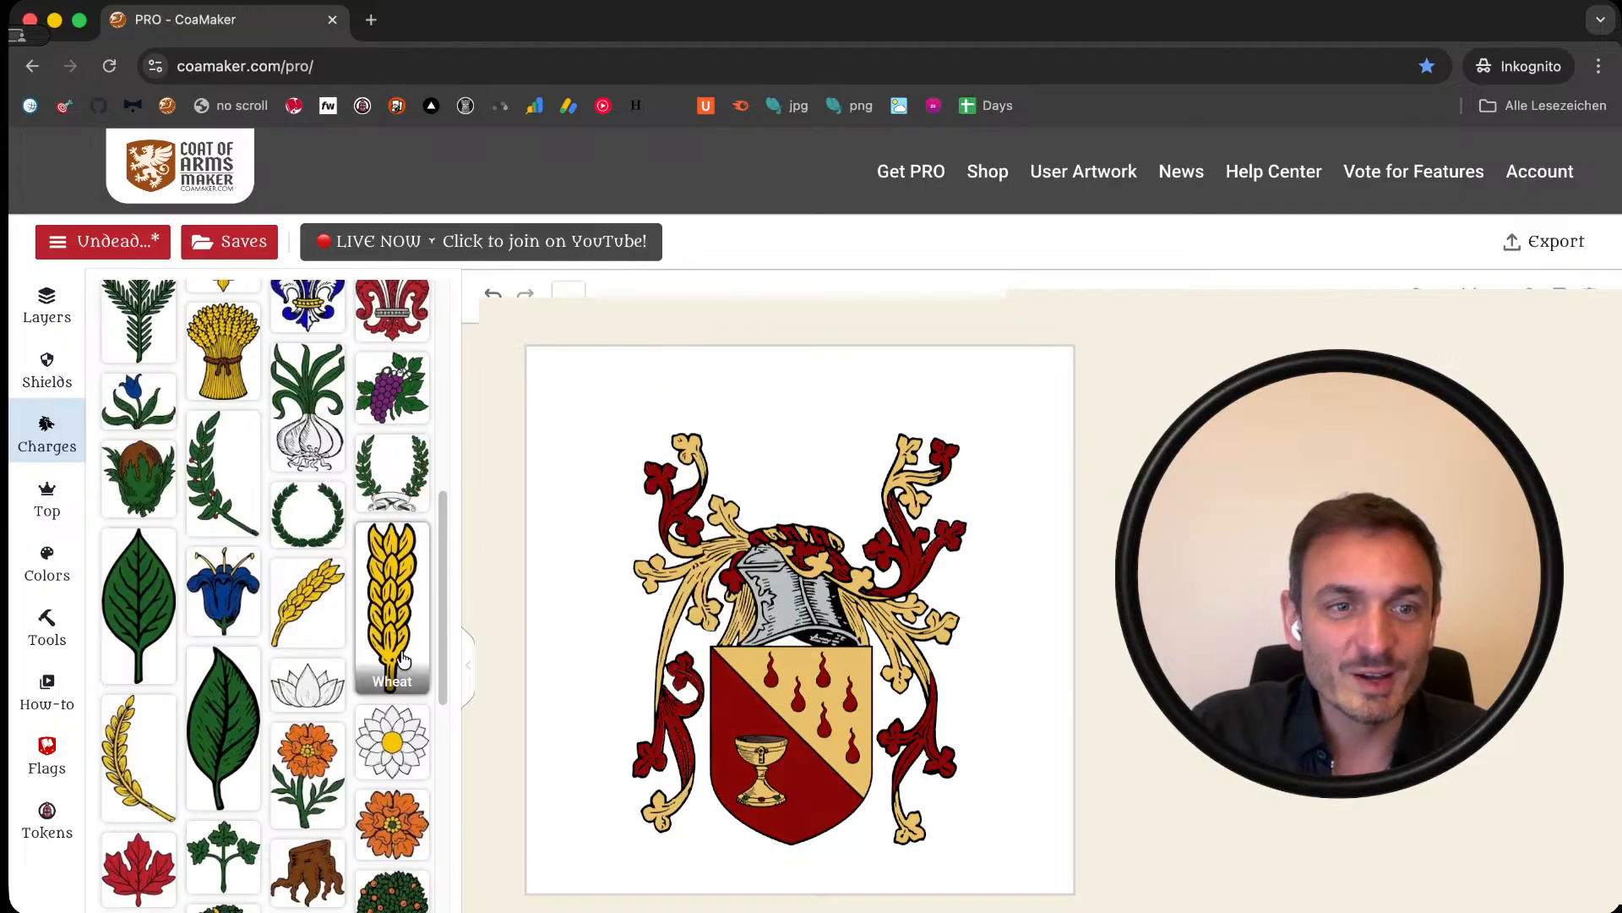
Step: Look through the plant charges for a flower or plant that could serve as the crest
{"action": "scroll", "coordinate": [284, 627], "scroll_direction": "up", "scroll_amount": 3}
{"action": "scroll", "coordinate": [283, 627], "scroll_direction": "up", "scroll_amount": 4}
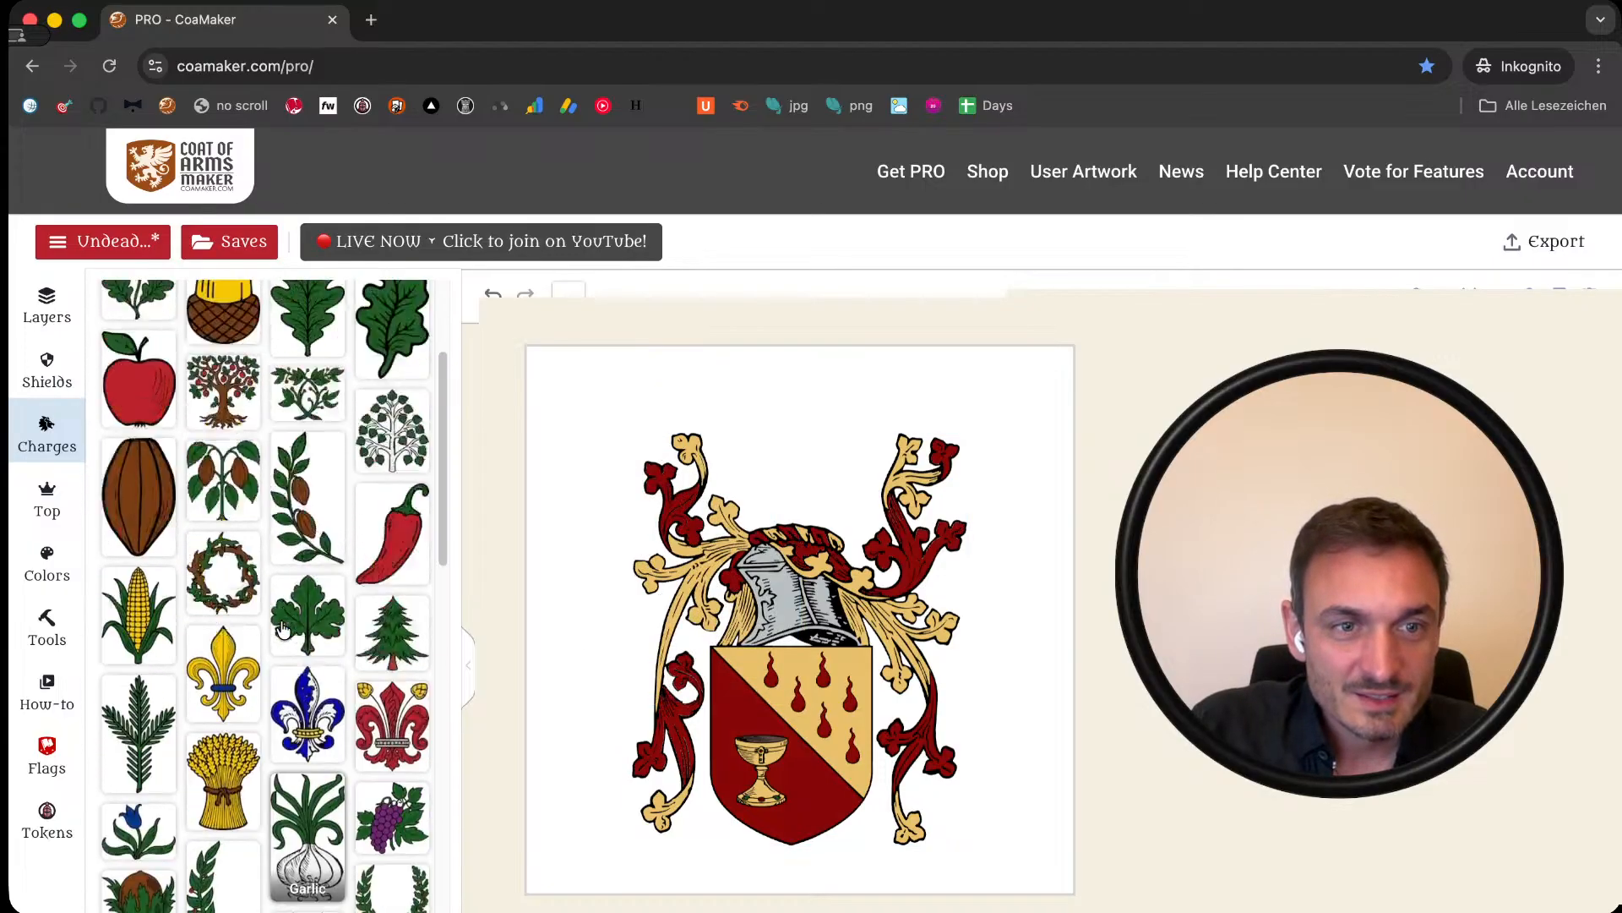
{"action": "scroll", "coordinate": [254, 708], "scroll_direction": "down", "scroll_amount": 3}
{"action": "scroll", "coordinate": [254, 708], "scroll_direction": "down", "scroll_amount": 6}
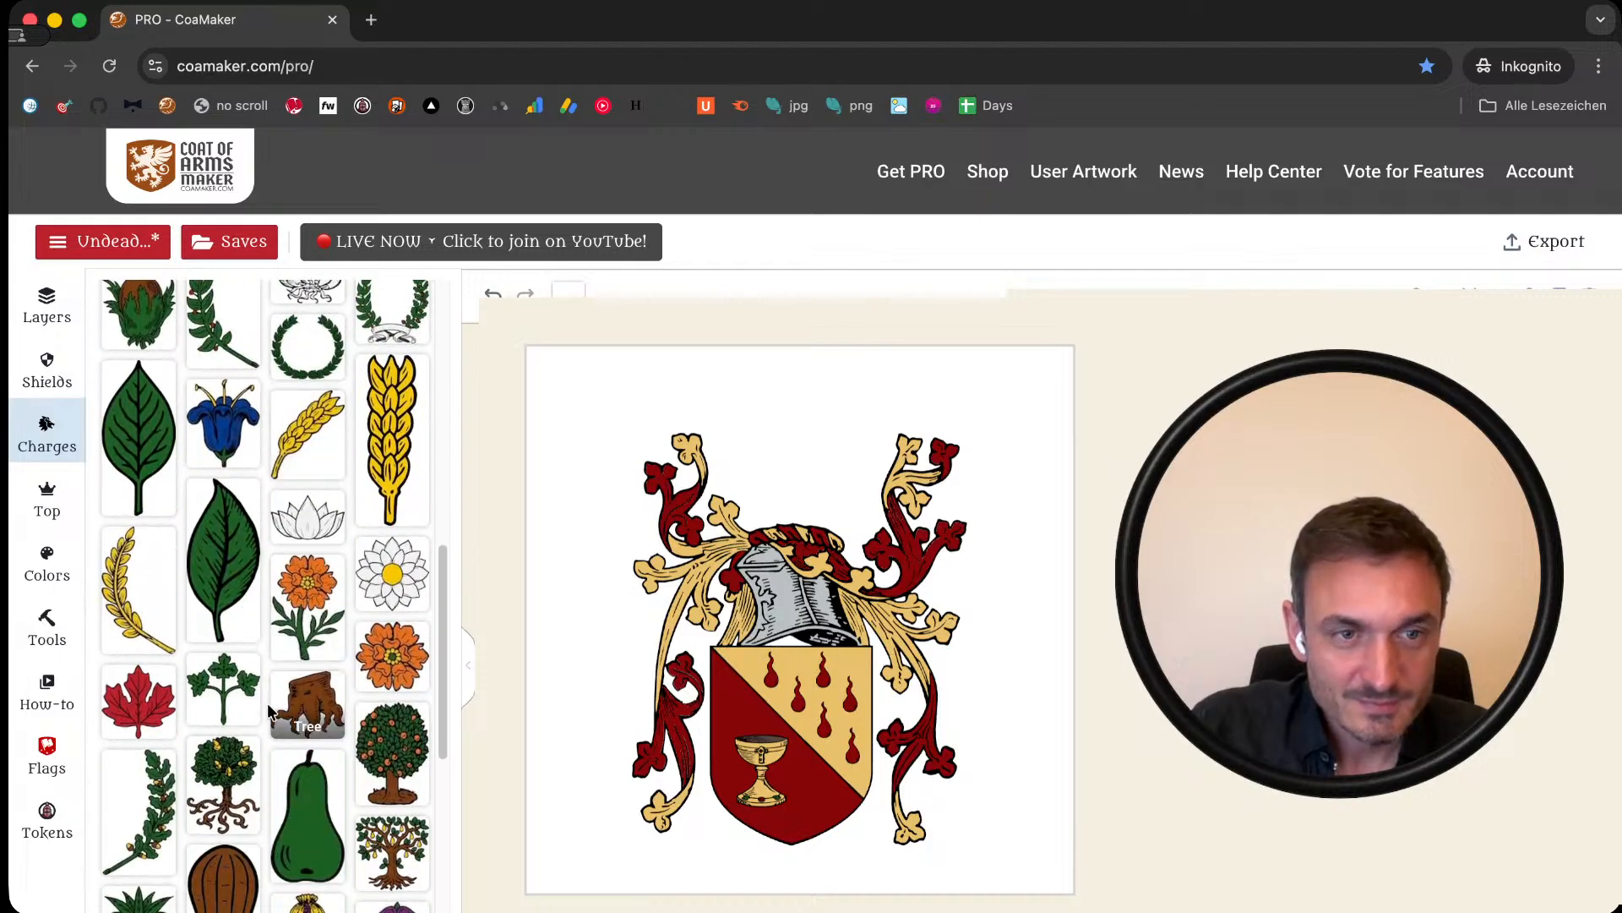
{"action": "scroll", "coordinate": [270, 702], "scroll_direction": "down", "scroll_amount": 3}
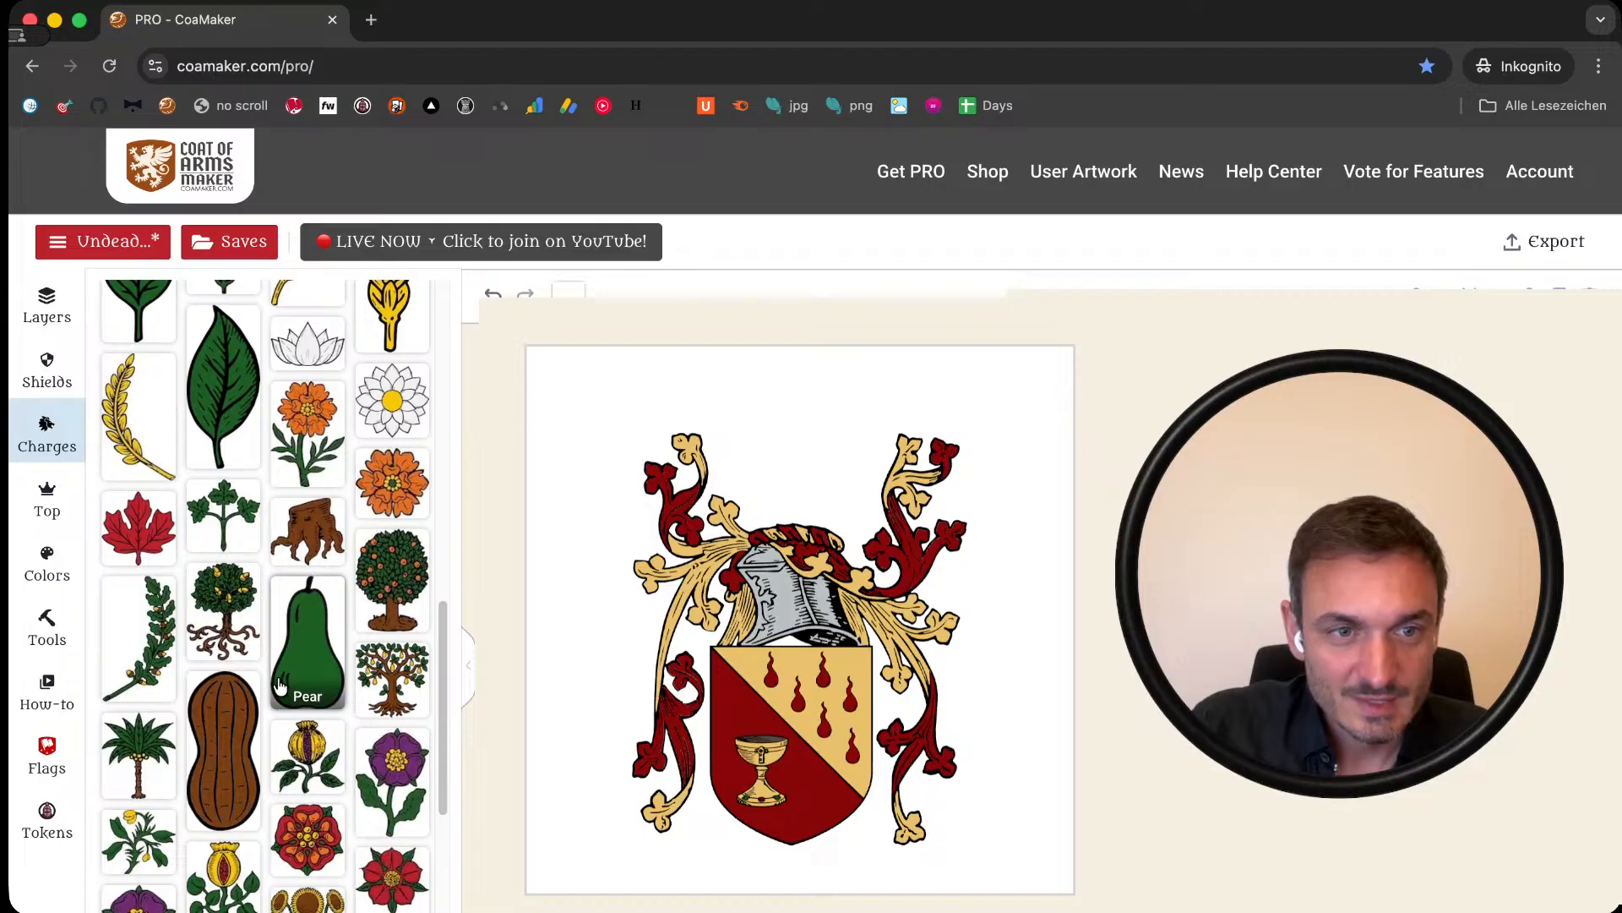
{"action": "scroll", "coordinate": [283, 680], "scroll_direction": "down", "scroll_amount": 1}
{"action": "scroll", "coordinate": [285, 668], "scroll_direction": "down", "scroll_amount": 2}
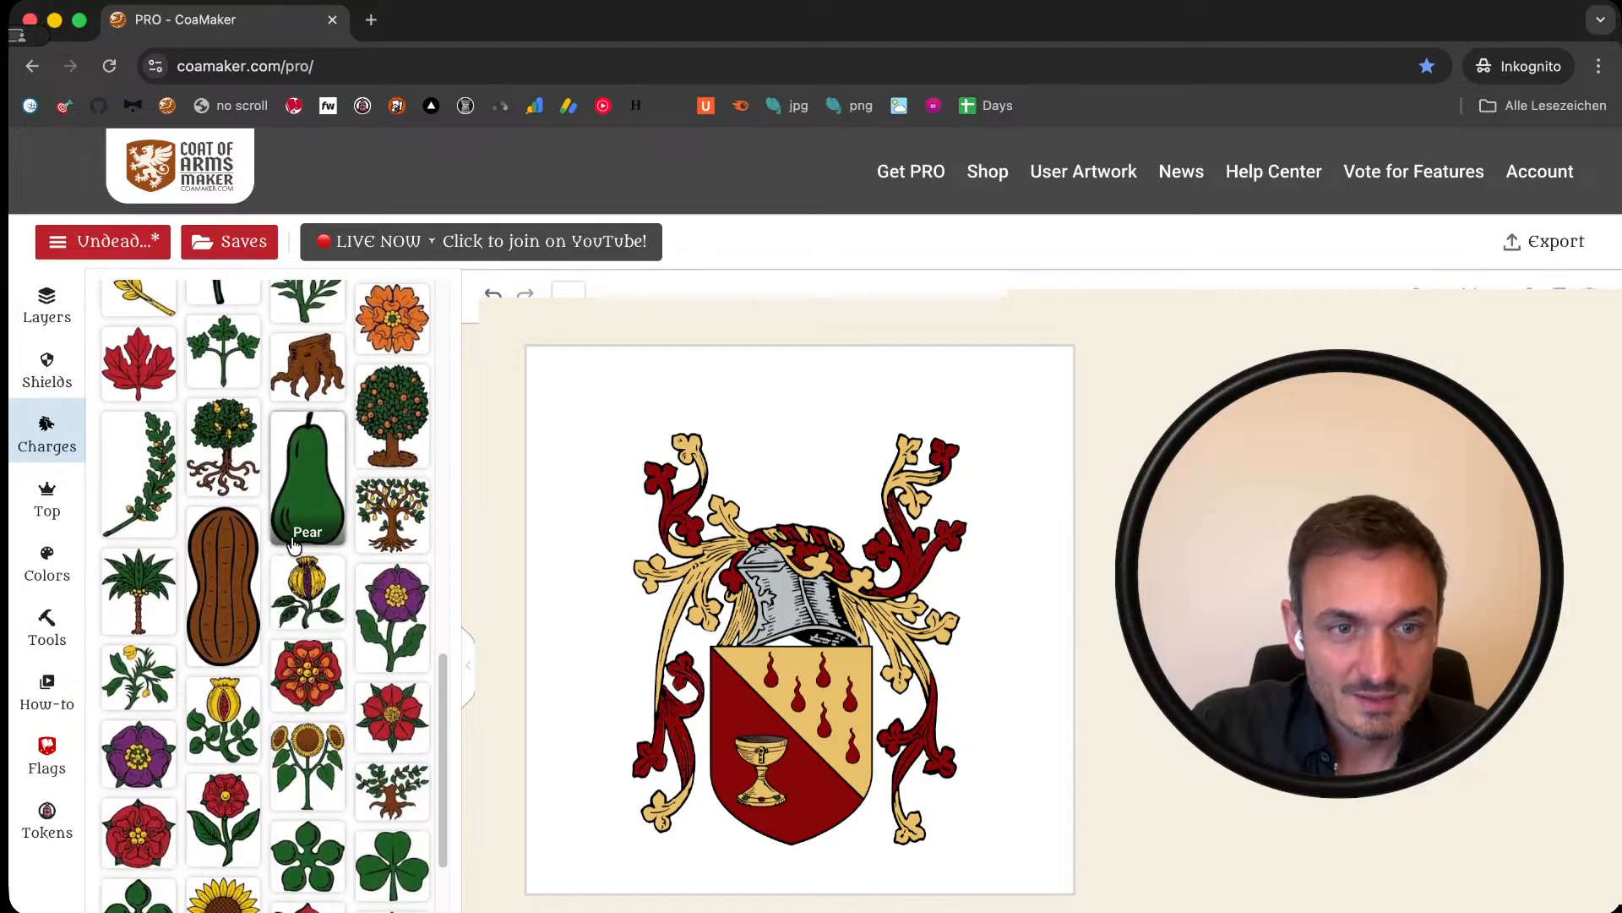
{"action": "scroll", "coordinate": [290, 636], "scroll_direction": "down", "scroll_amount": 1}
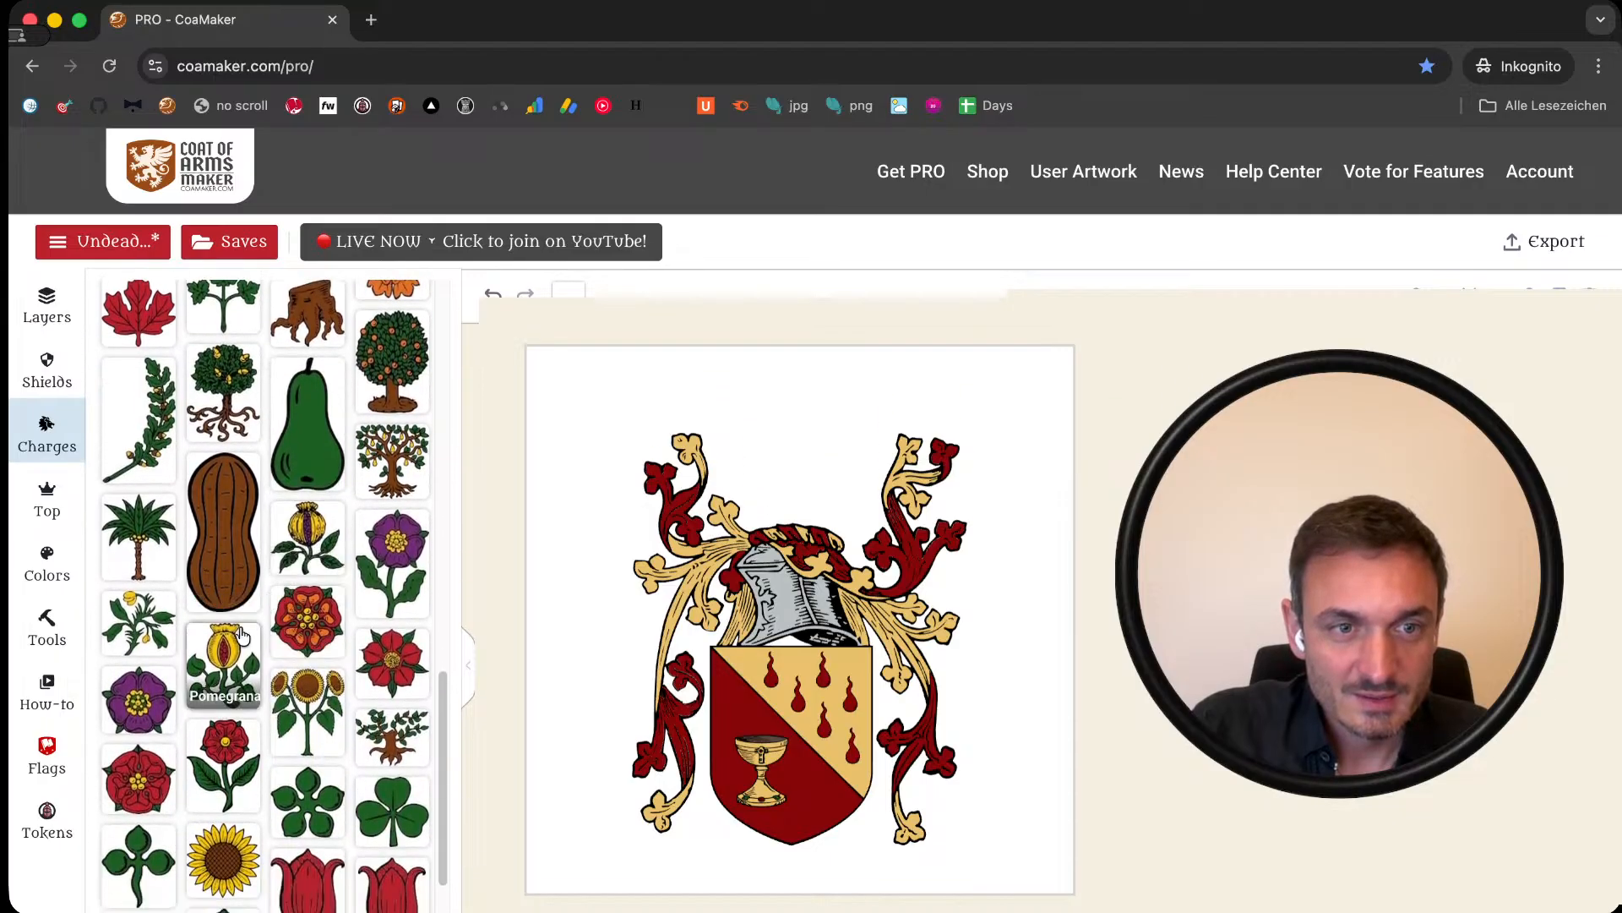
{"action": "scroll", "coordinate": [225, 651], "scroll_direction": "down", "scroll_amount": 3}
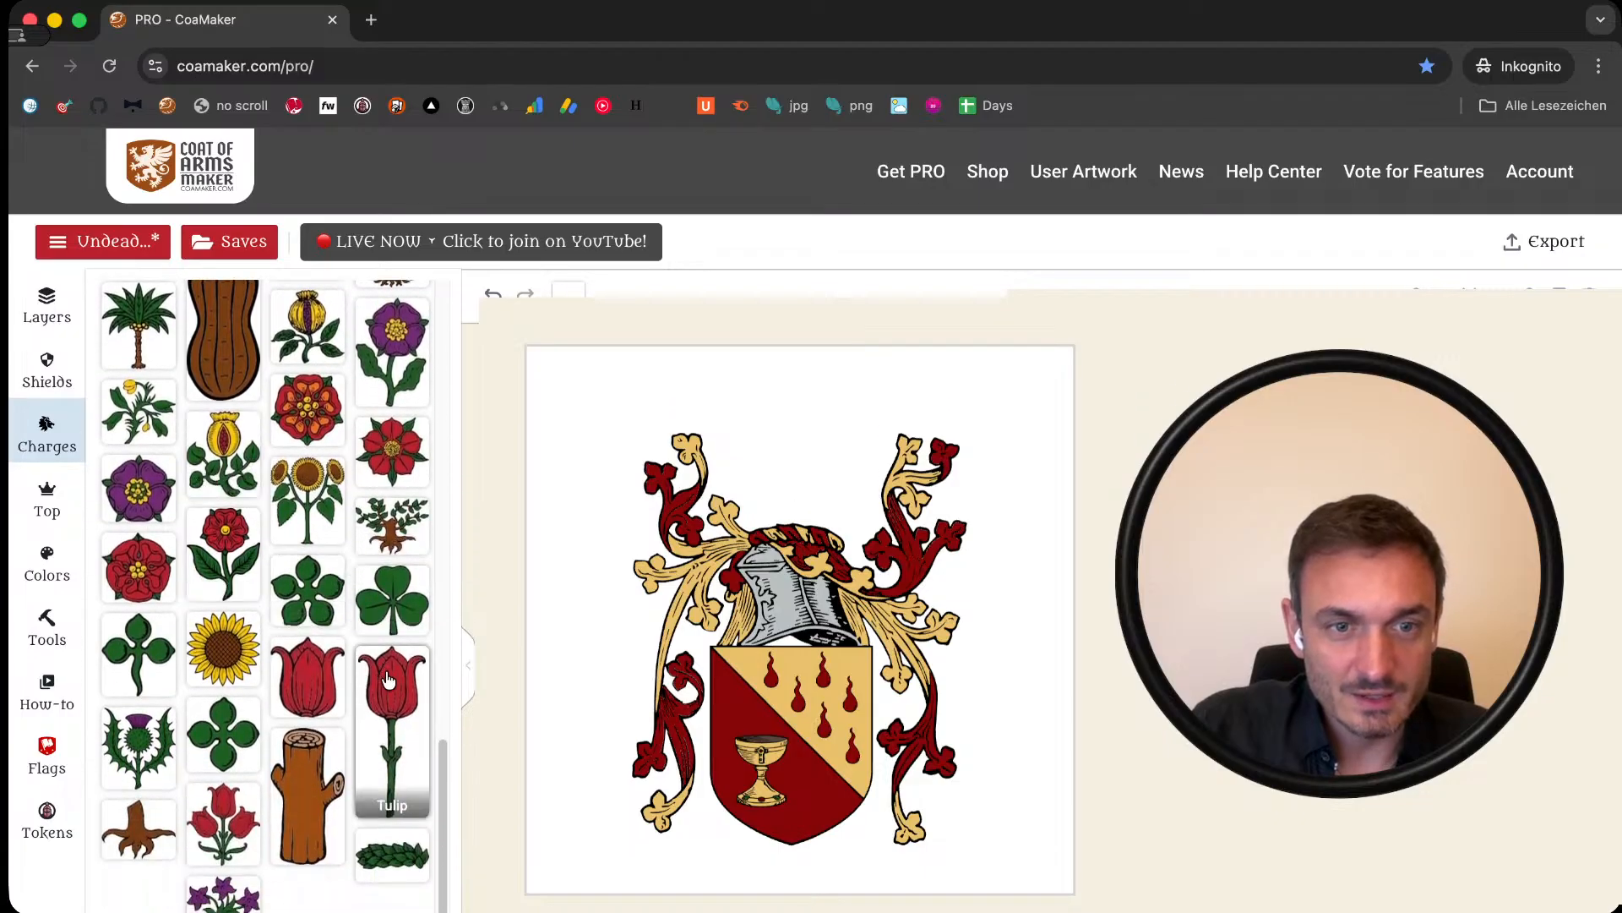
Step: Try the single-stem Tulip charge as a reduced crest layered behind the helmet, and delete it again
{"action": "left_click", "coordinate": [386, 700]}
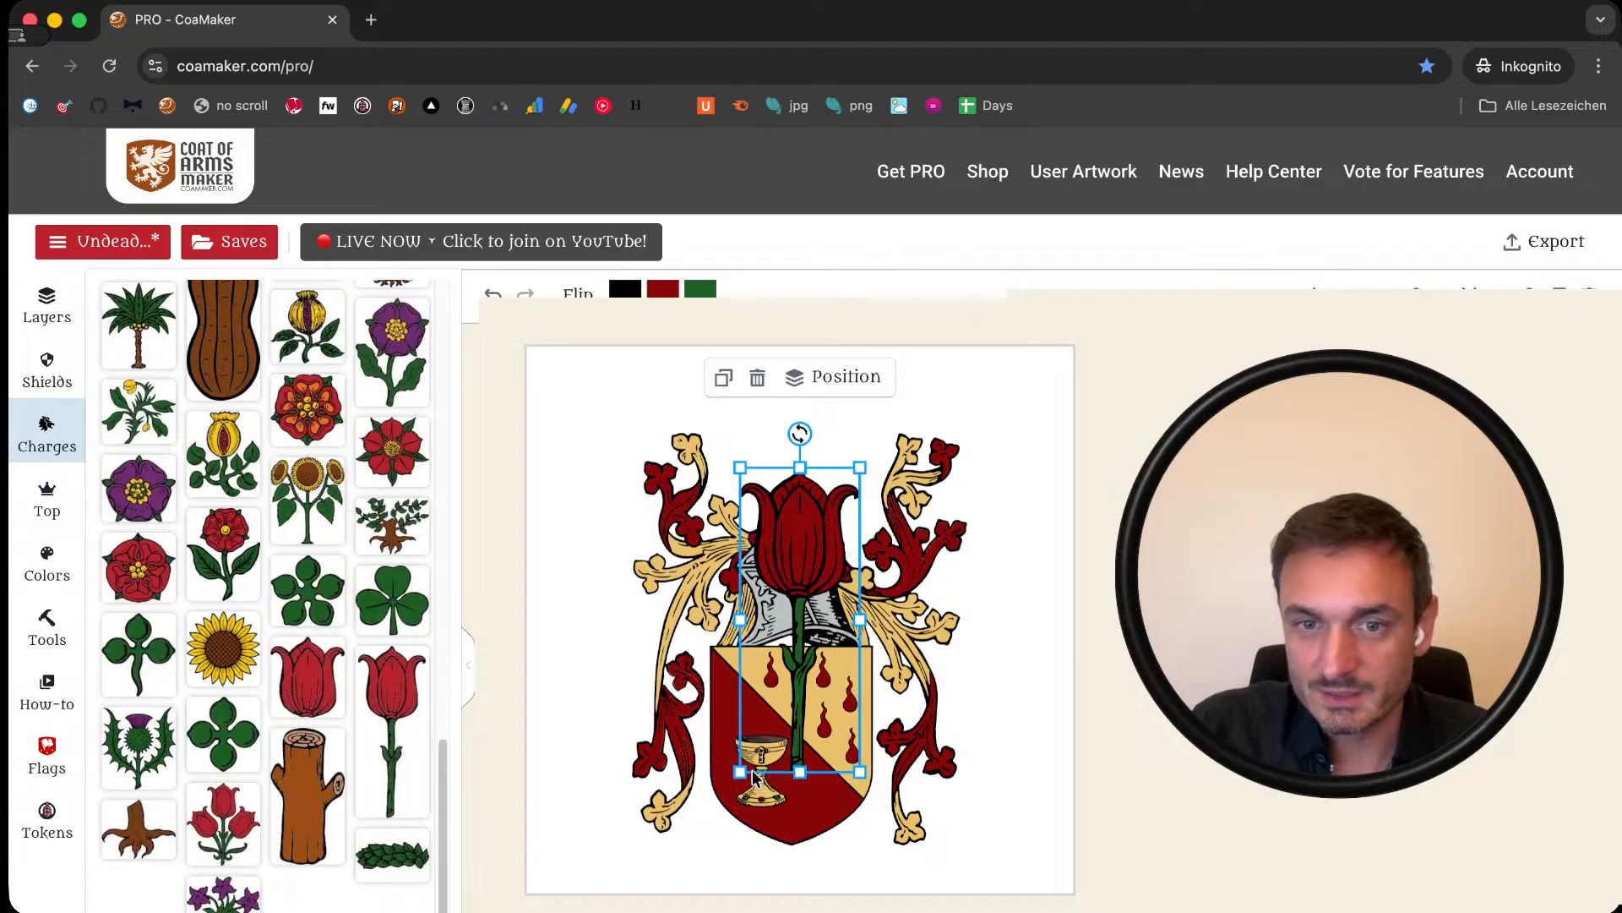
{"action": "left_click_drag", "start_coordinate": [740, 773], "coordinate": [796, 586]}
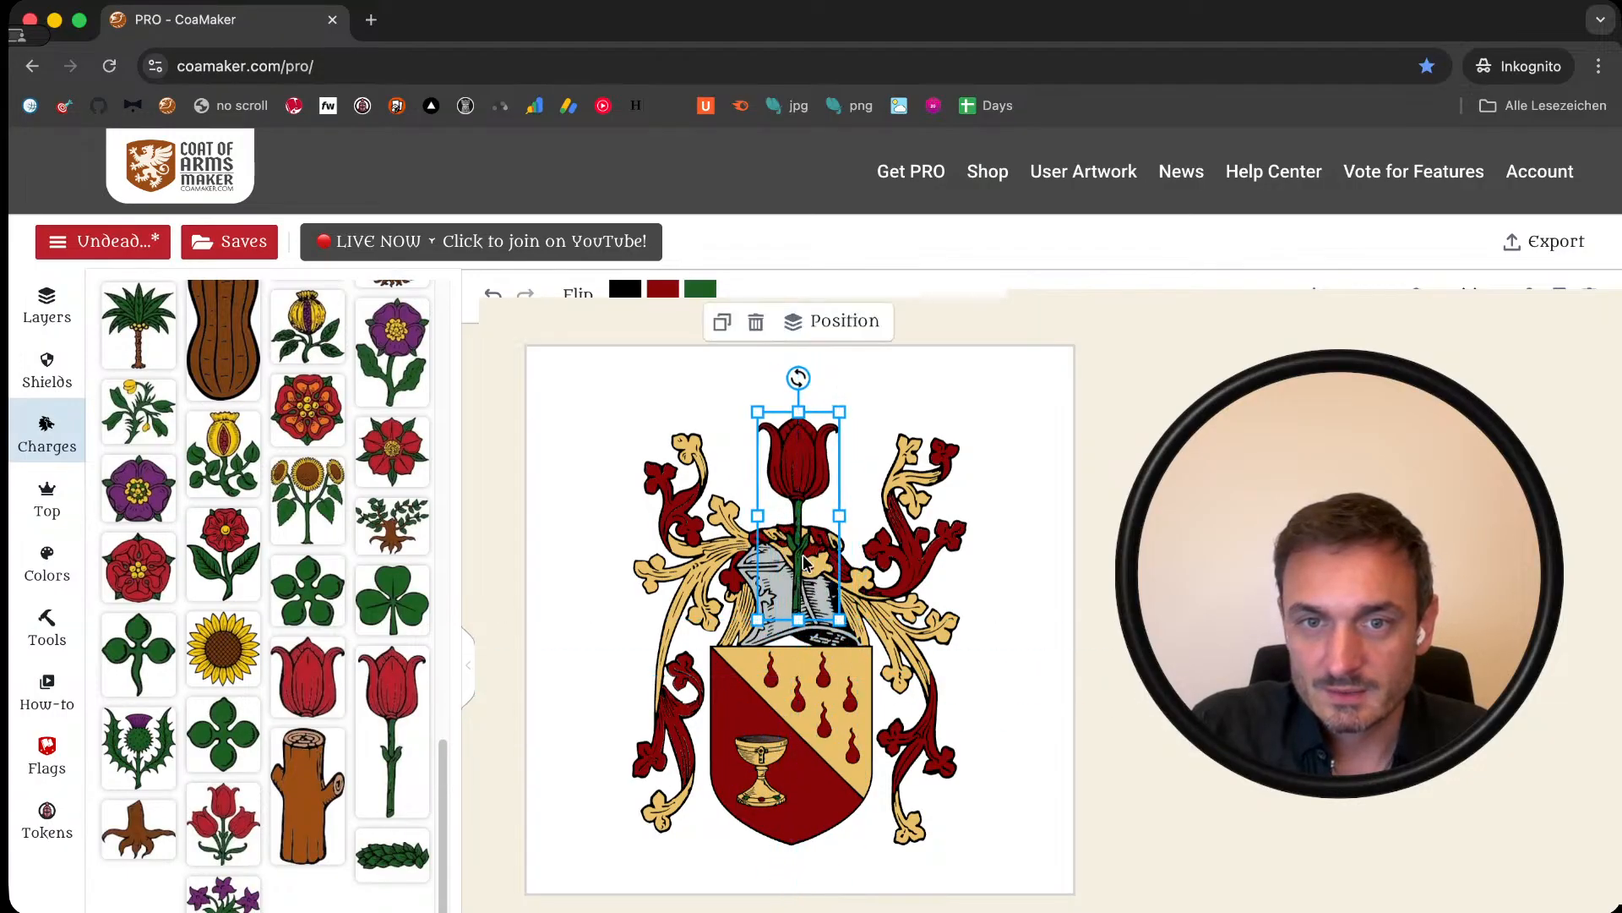
{"action": "left_click", "coordinate": [839, 321]}
{"action": "left_click", "coordinate": [894, 443]}
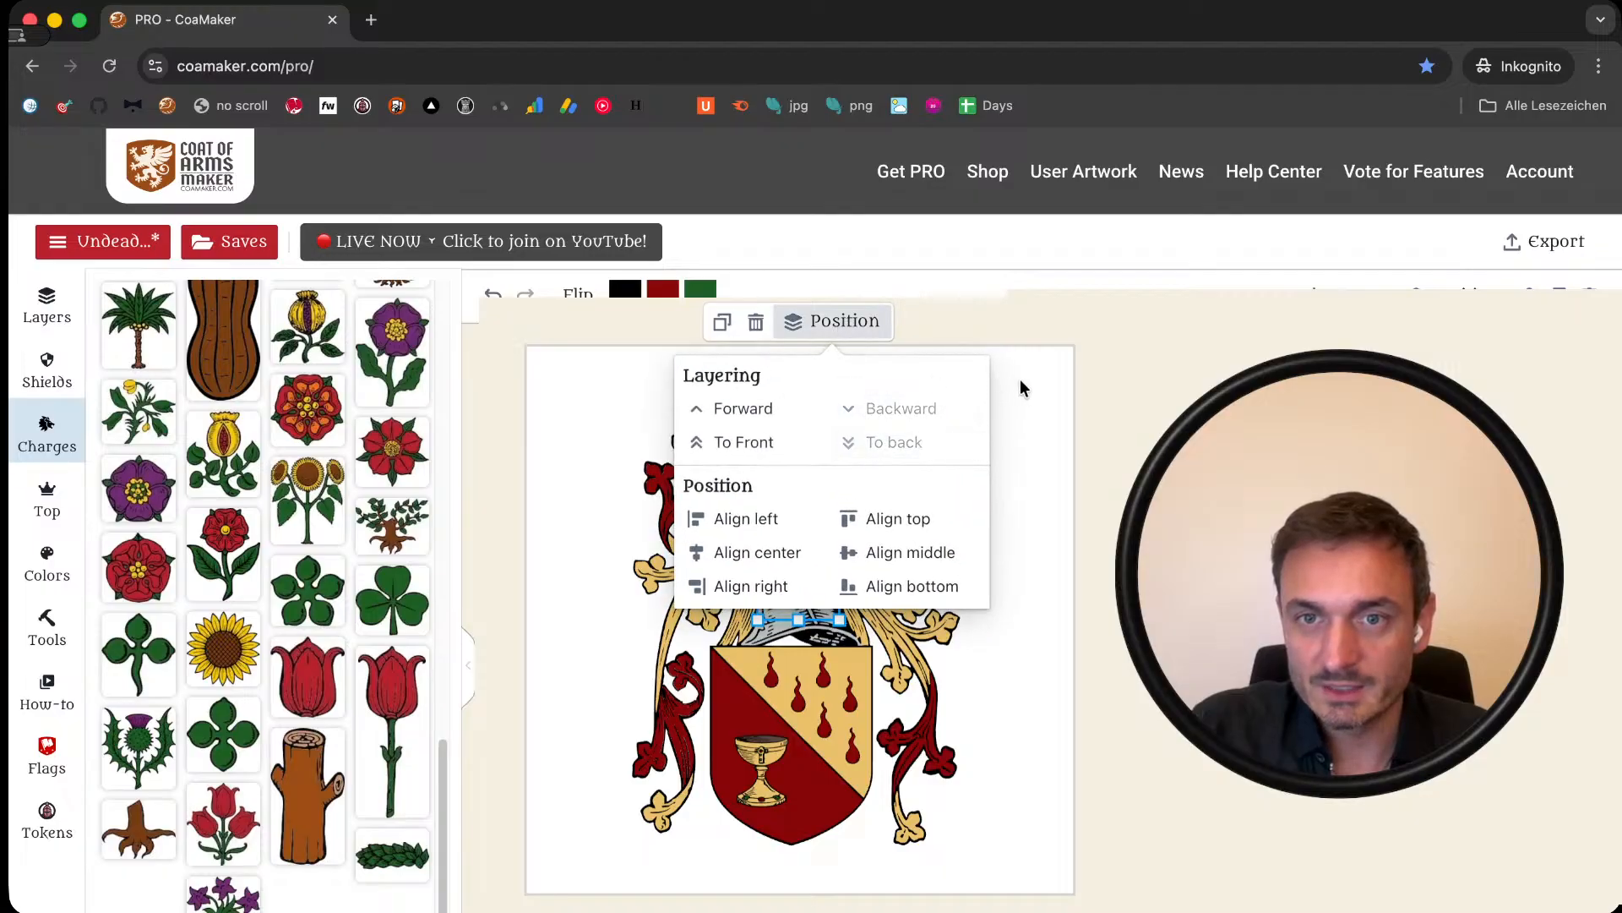
{"action": "left_click", "coordinate": [1022, 387]}
{"action": "left_click", "coordinate": [875, 417]}
{"action": "left_click", "coordinate": [827, 423]}
{"action": "left_click", "coordinate": [826, 423]}
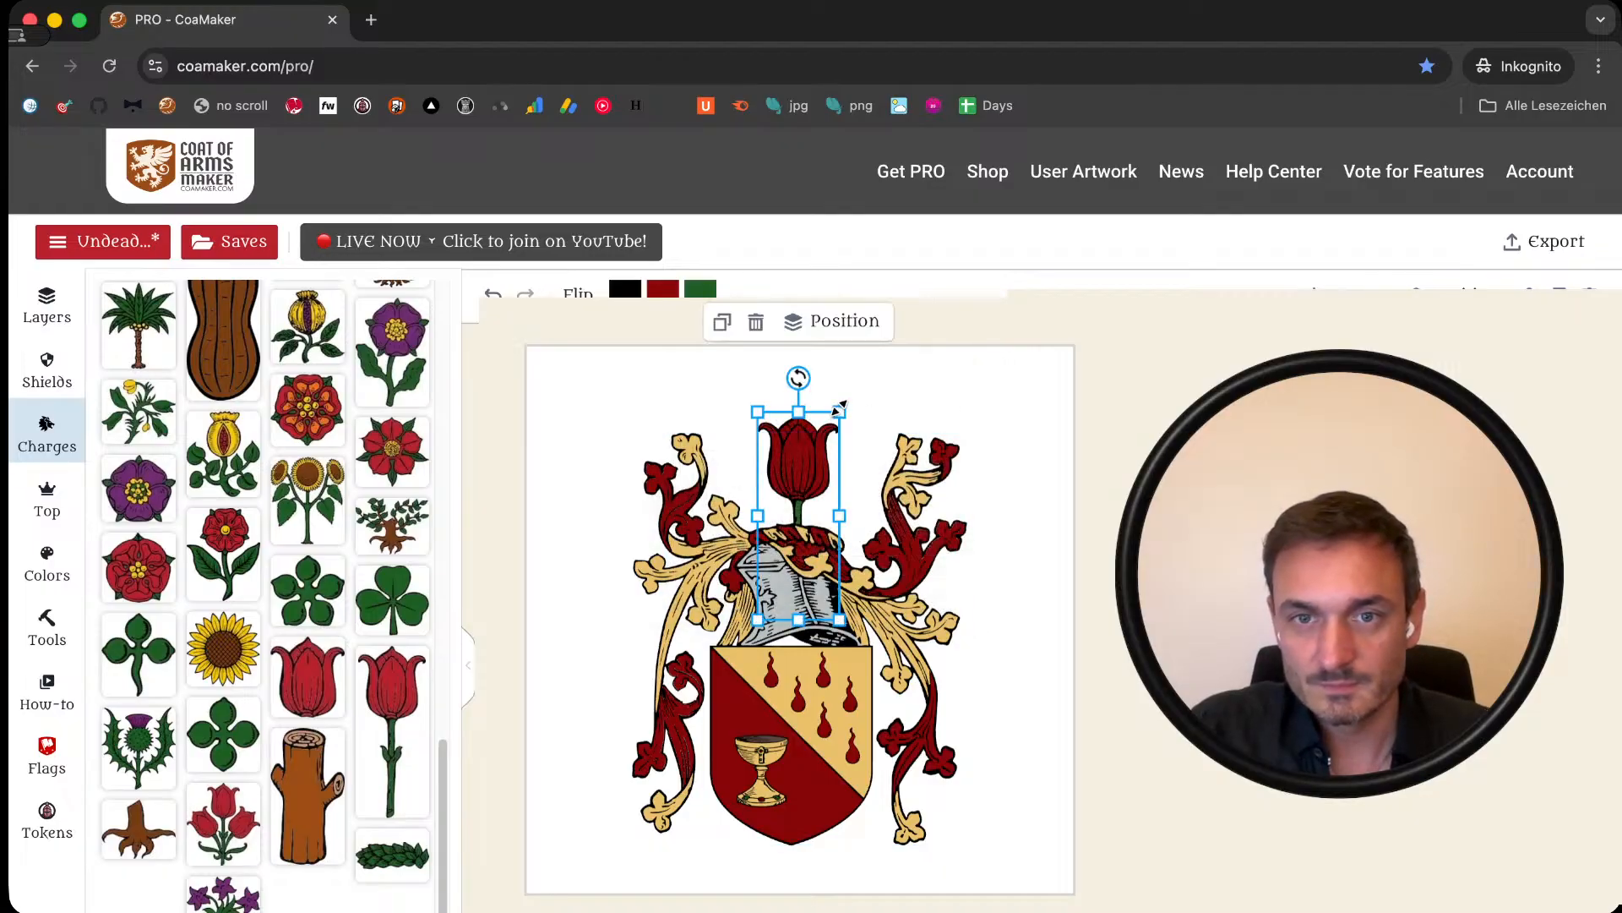
{"action": "left_click", "coordinate": [793, 444]}
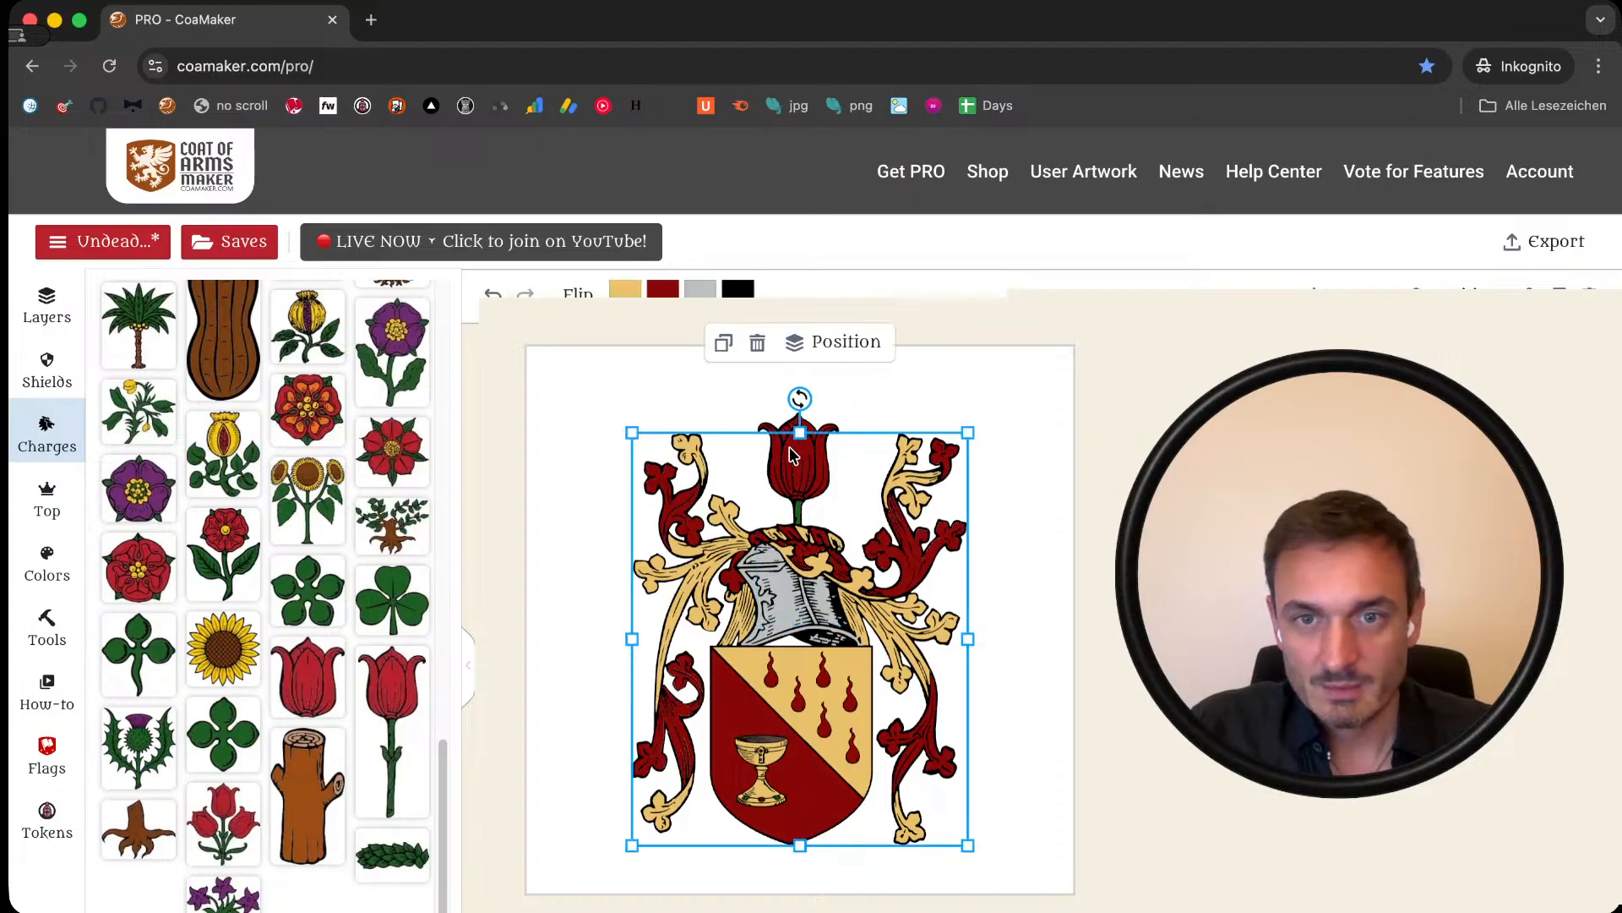
{"action": "left_click", "coordinate": [775, 419]}
{"action": "key", "text": "Delete"}
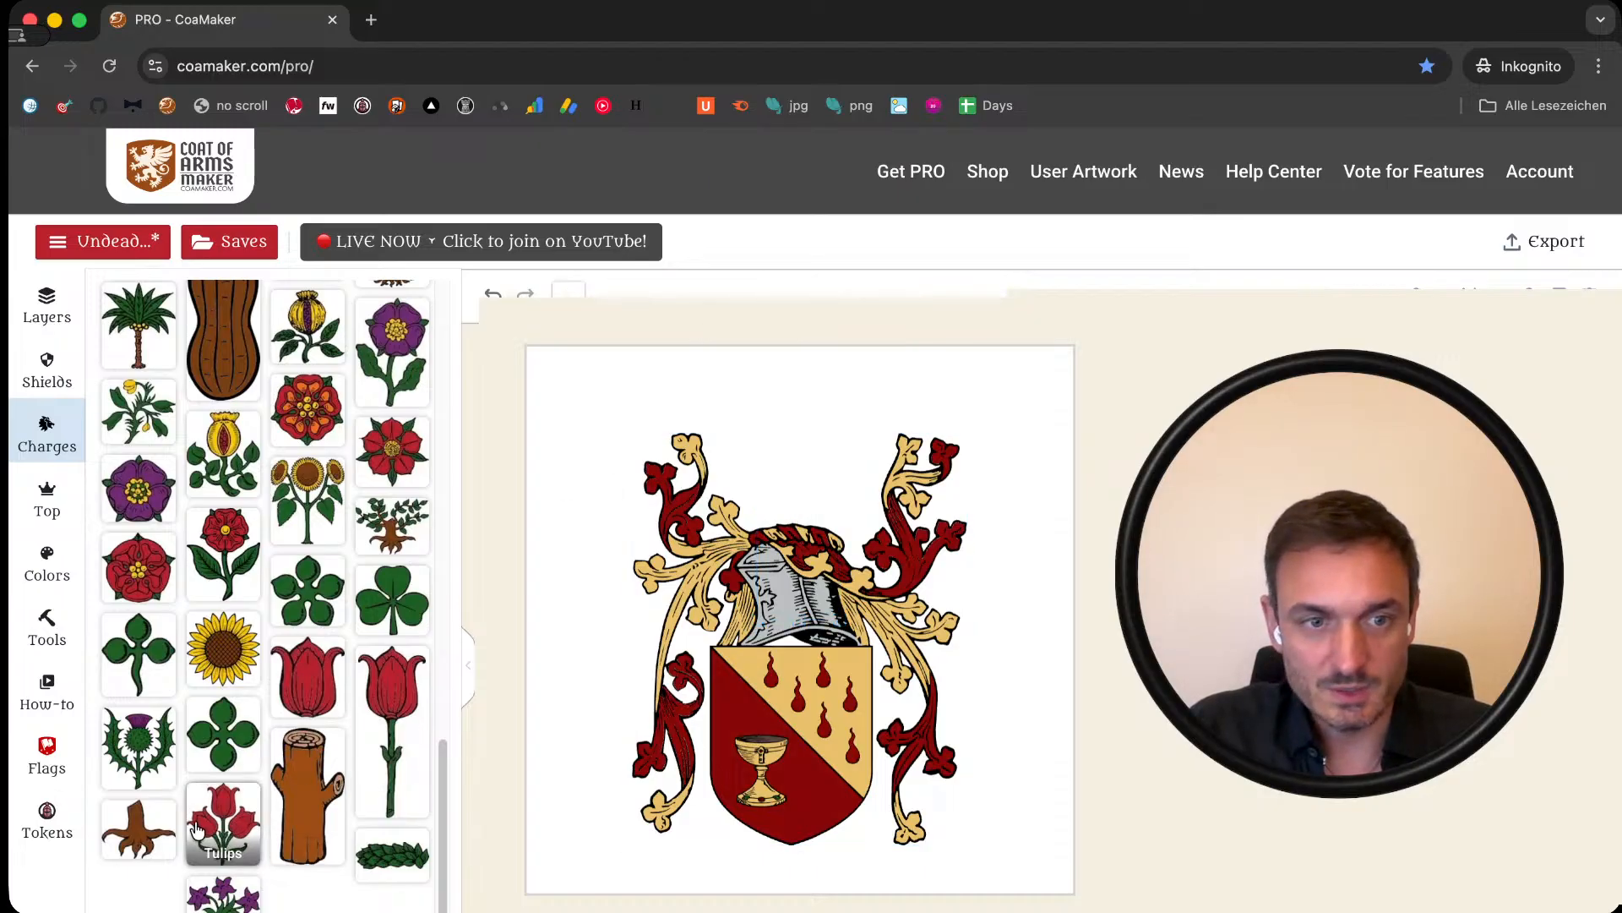
Step: Add the three-flower Tulips charge, scale it down above the helmet as the crest, and send it to the back
{"action": "left_click", "coordinate": [223, 824]}
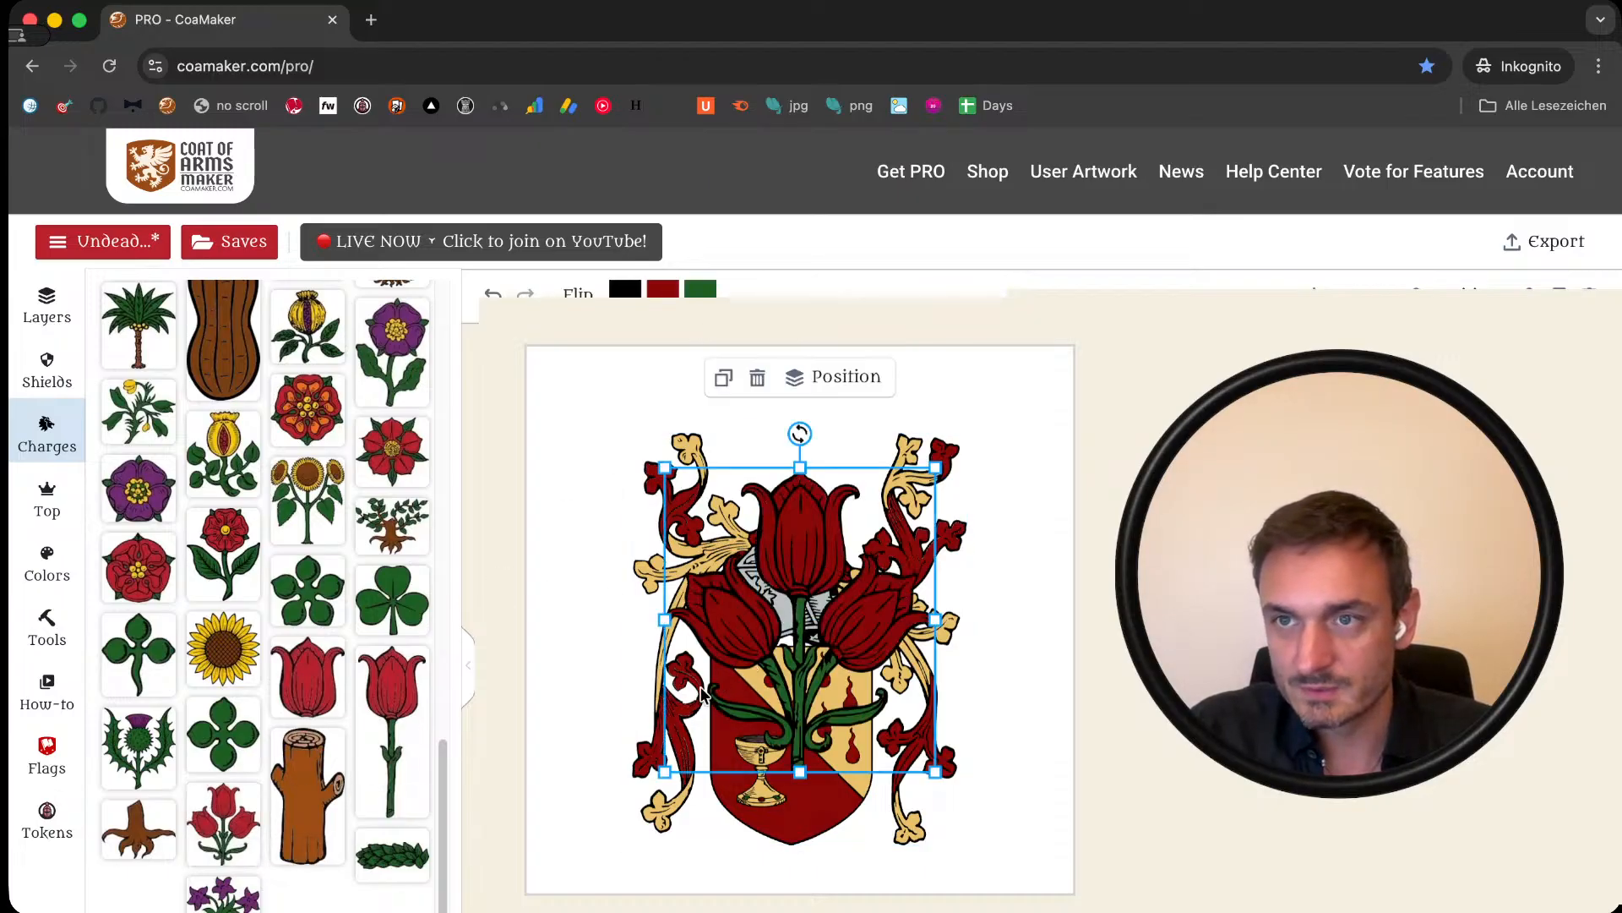
{"action": "left_click_drag", "start_coordinate": [665, 770], "coordinate": [804, 512]}
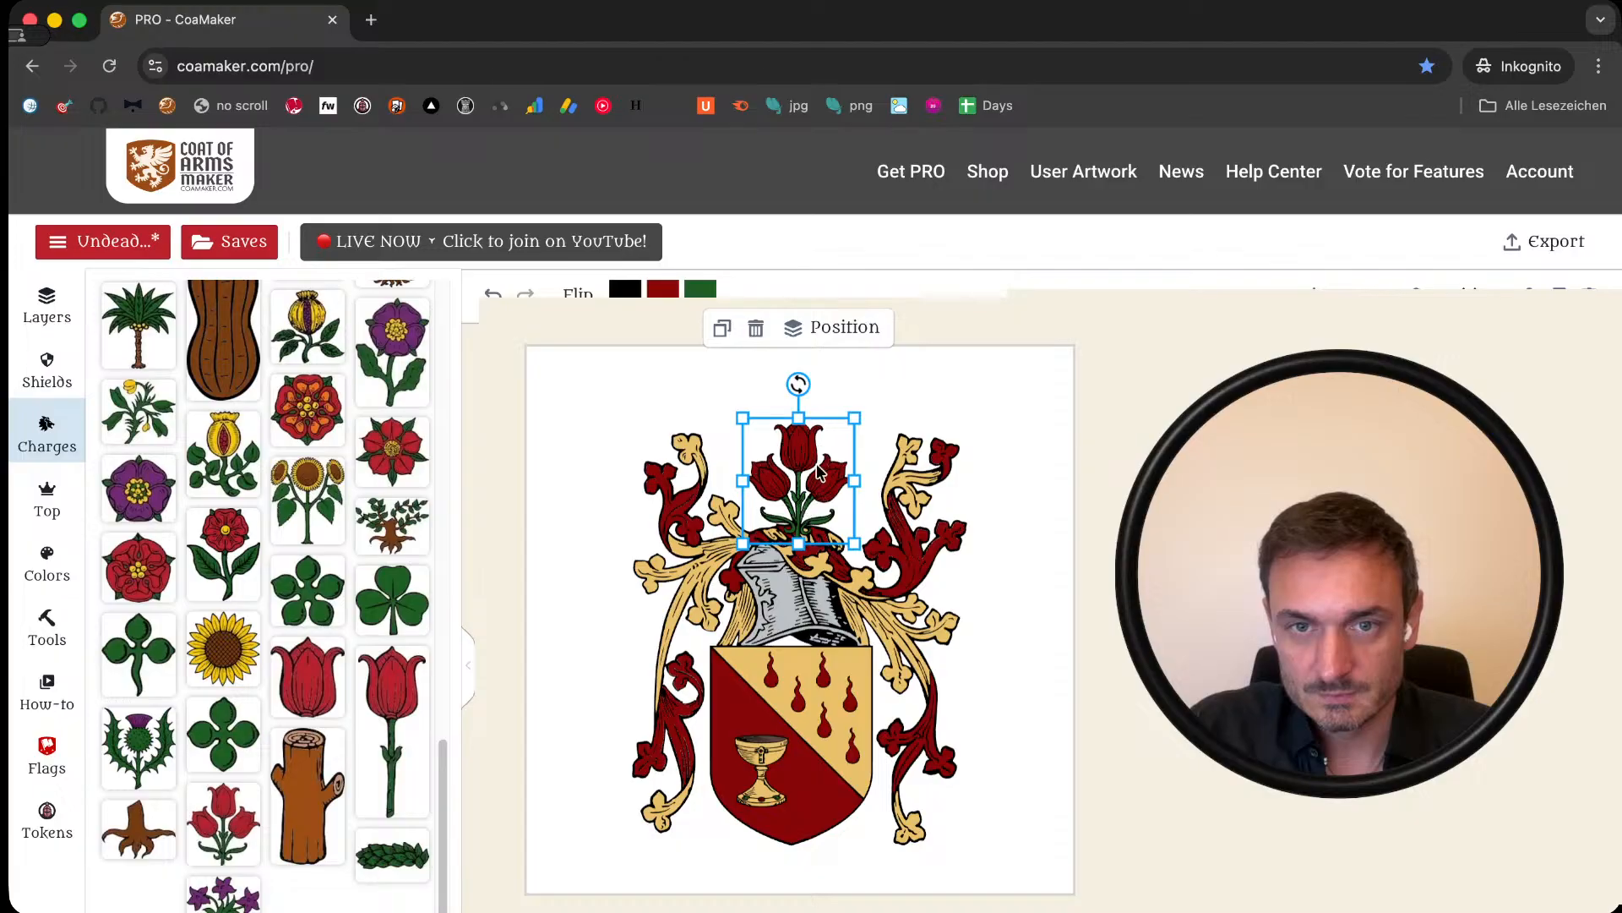
{"action": "left_click", "coordinate": [830, 329]}
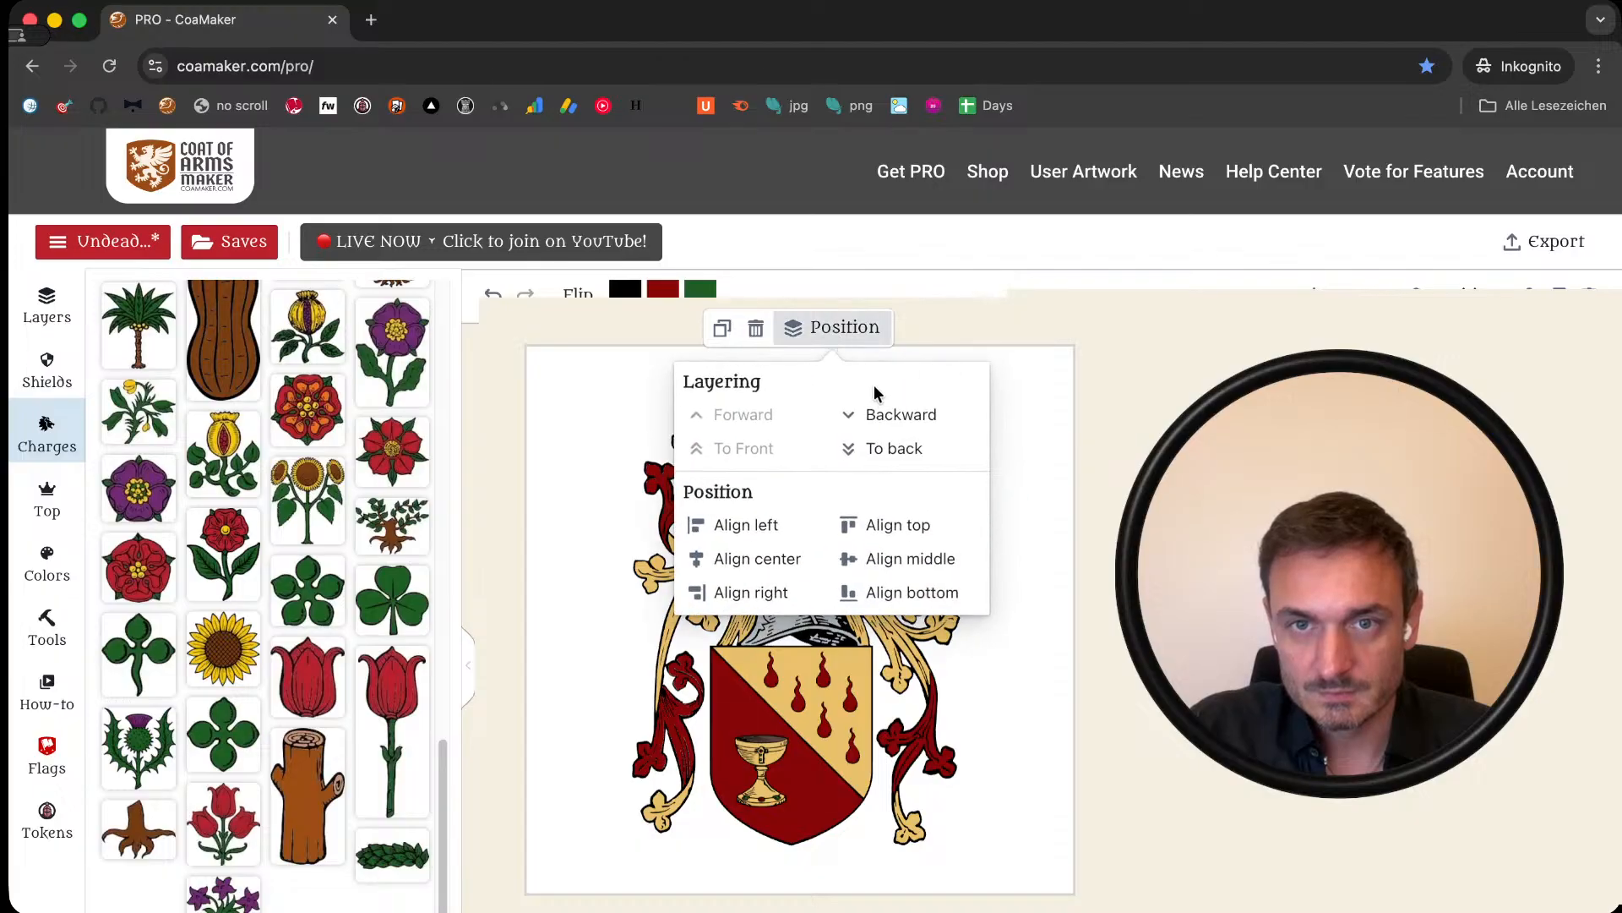
{"action": "left_click", "coordinate": [894, 447]}
Step: Select the complete coat of arms, shift it slightly up, and enlarge it to nearly fill the canvas
{"action": "left_click_drag", "start_coordinate": [528, 371], "coordinate": [1044, 894]}
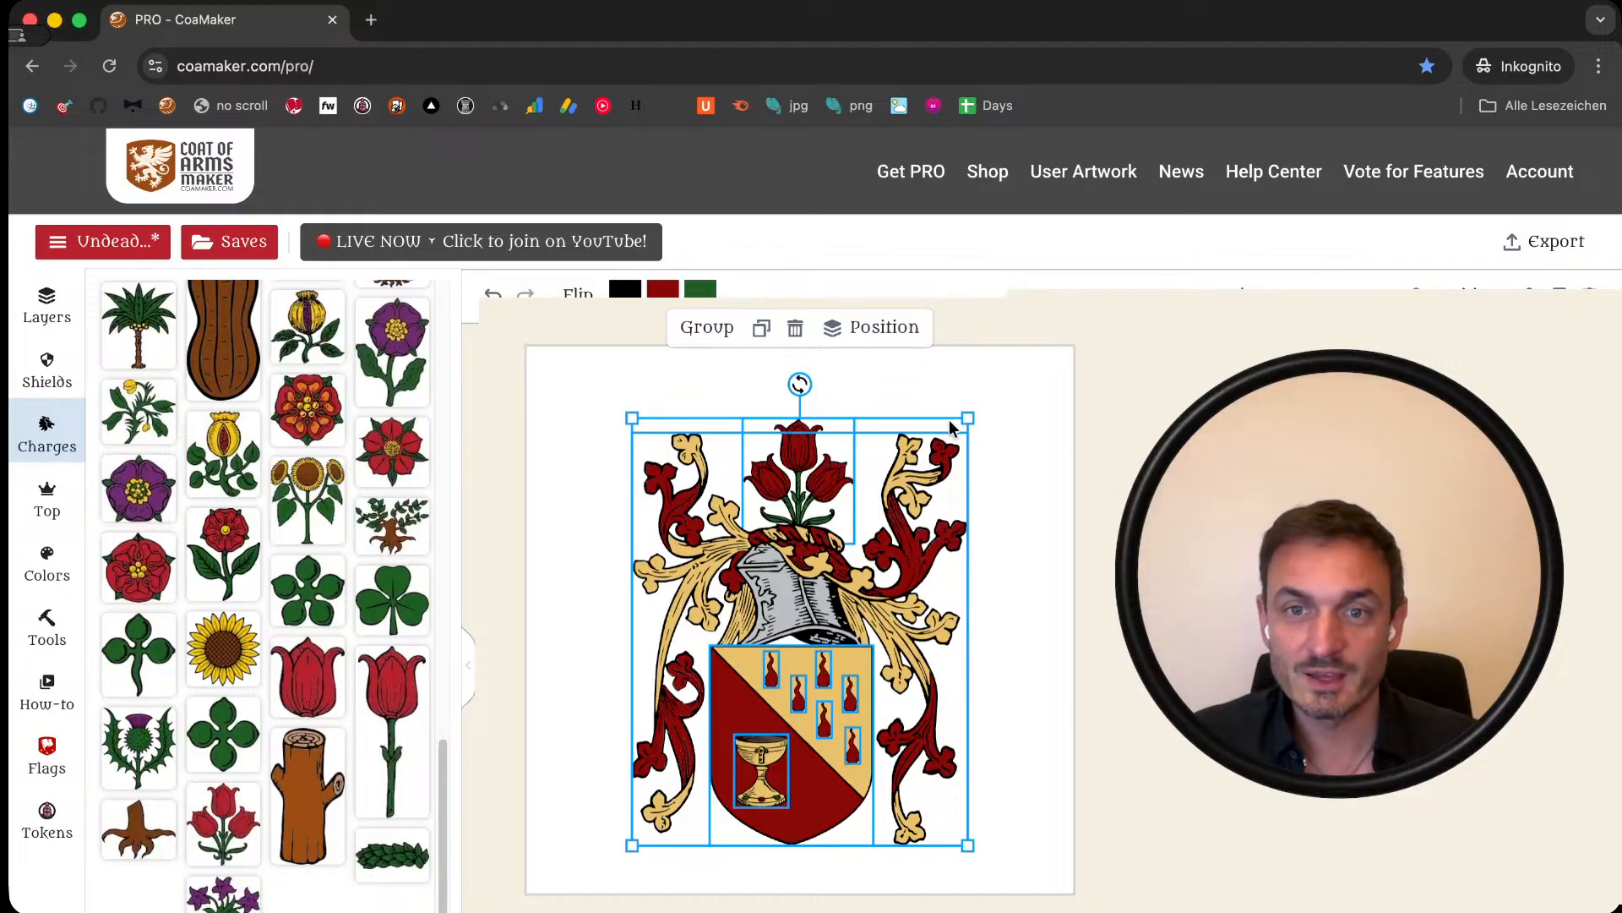
{"action": "mouse_move", "coordinate": [790, 613]}
{"action": "left_mouse_down"}
{"action": "mouse_move", "coordinate": [811, 600]}
{"action": "mouse_move", "coordinate": [791, 600]}
{"action": "left_mouse_up"}
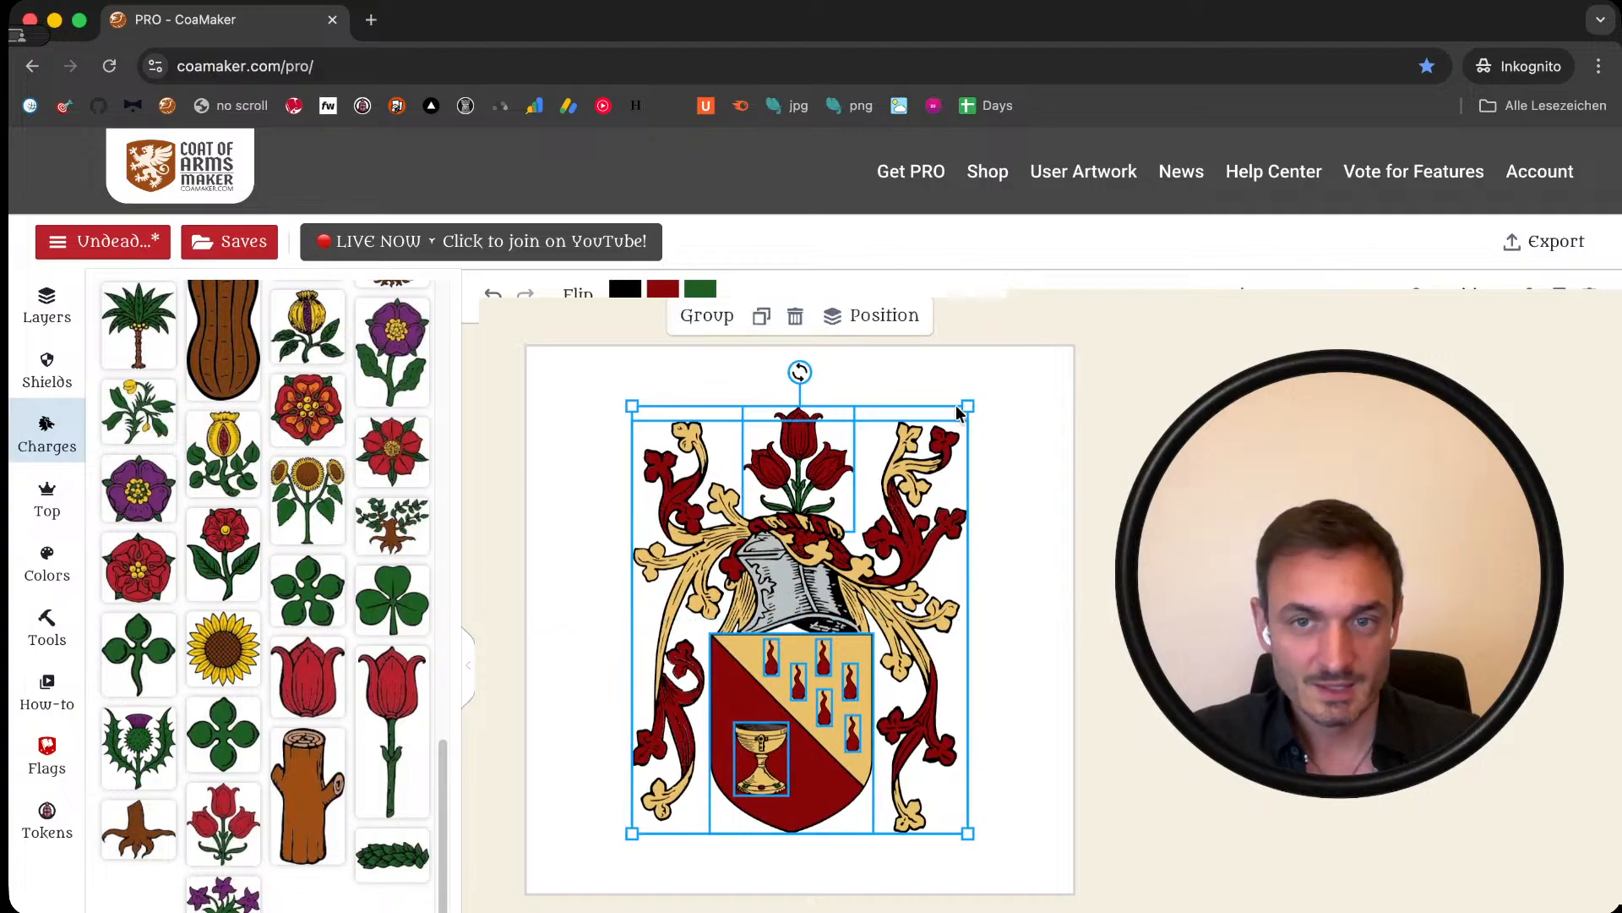
{"action": "left_click_drag", "start_coordinate": [963, 407], "coordinate": [1013, 377]}
{"action": "left_click", "coordinate": [1090, 394]}
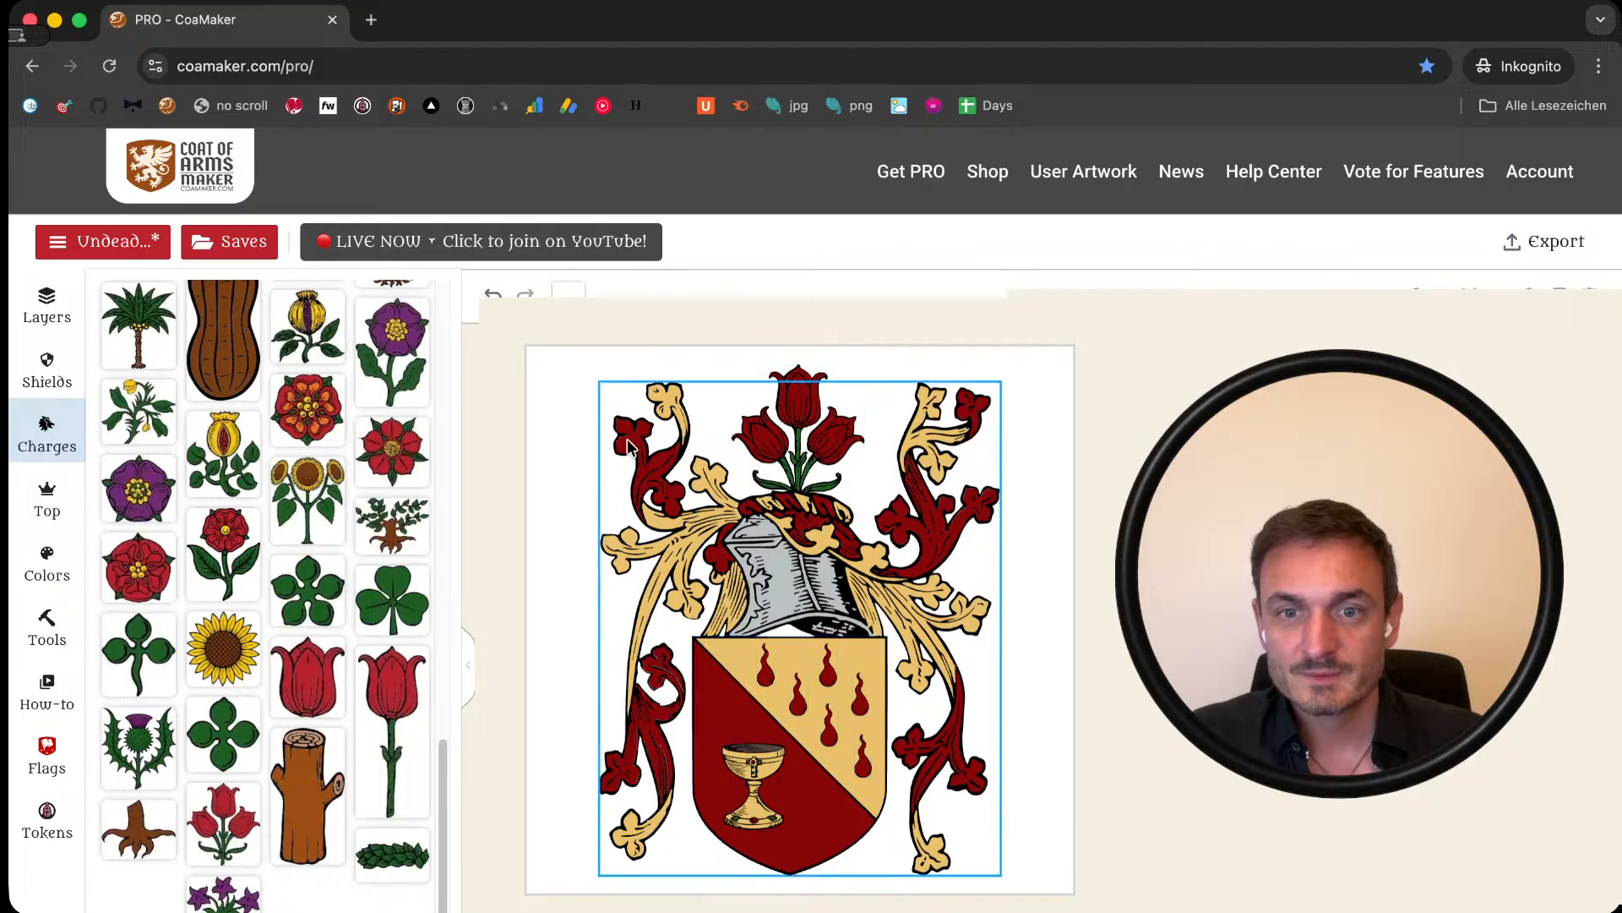
{"action": "left_click", "coordinate": [792, 559]}
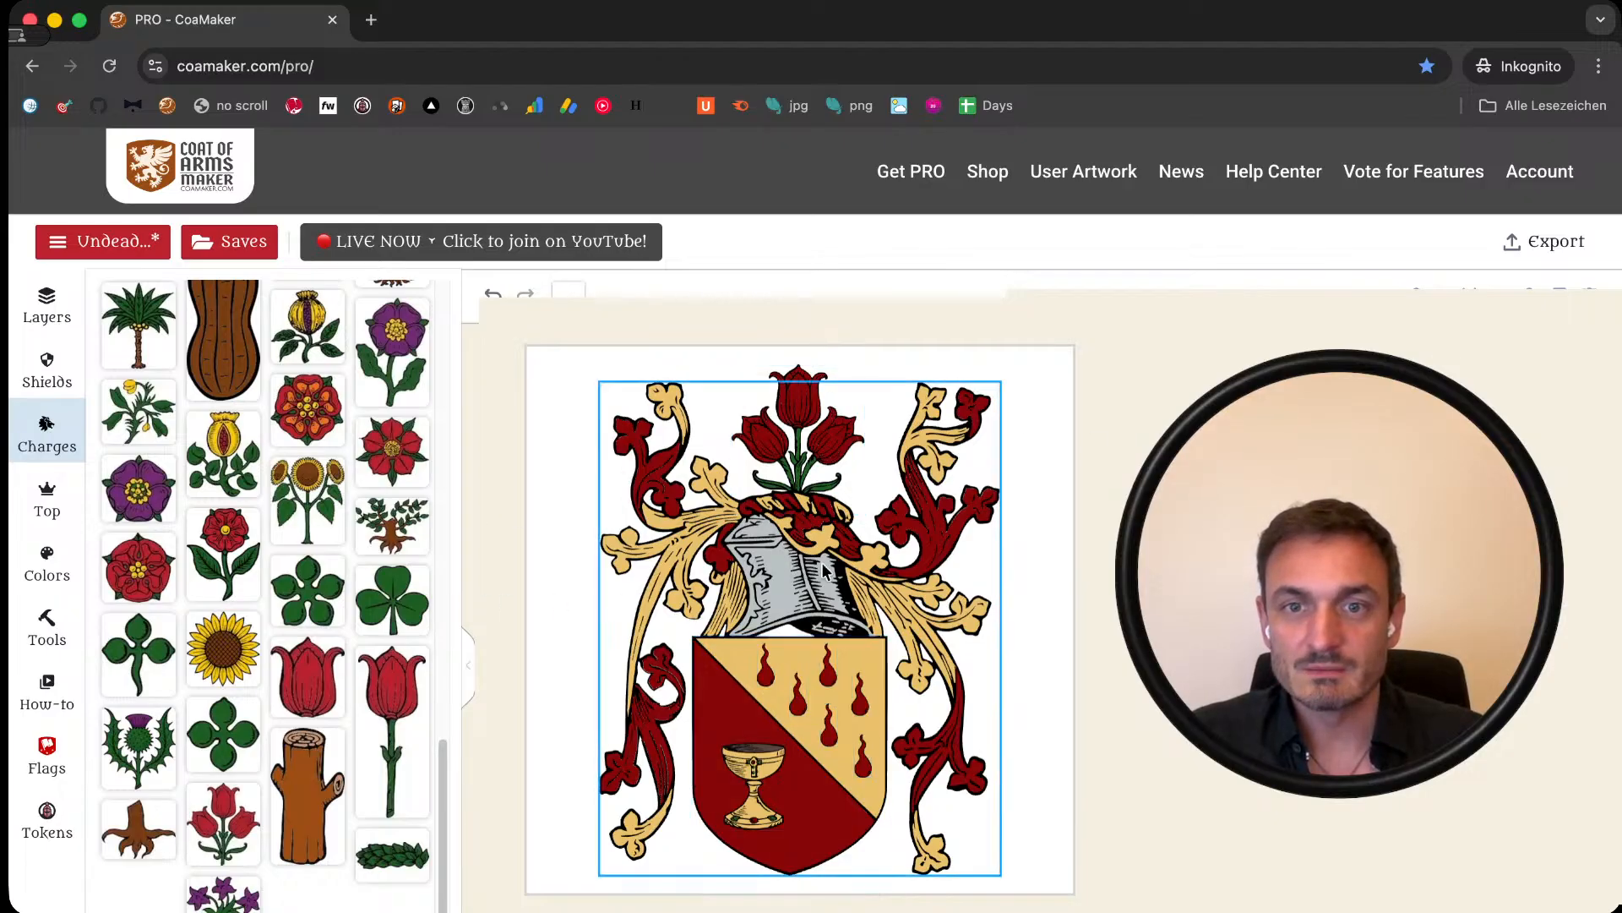
{"action": "left_click", "coordinate": [502, 517]}
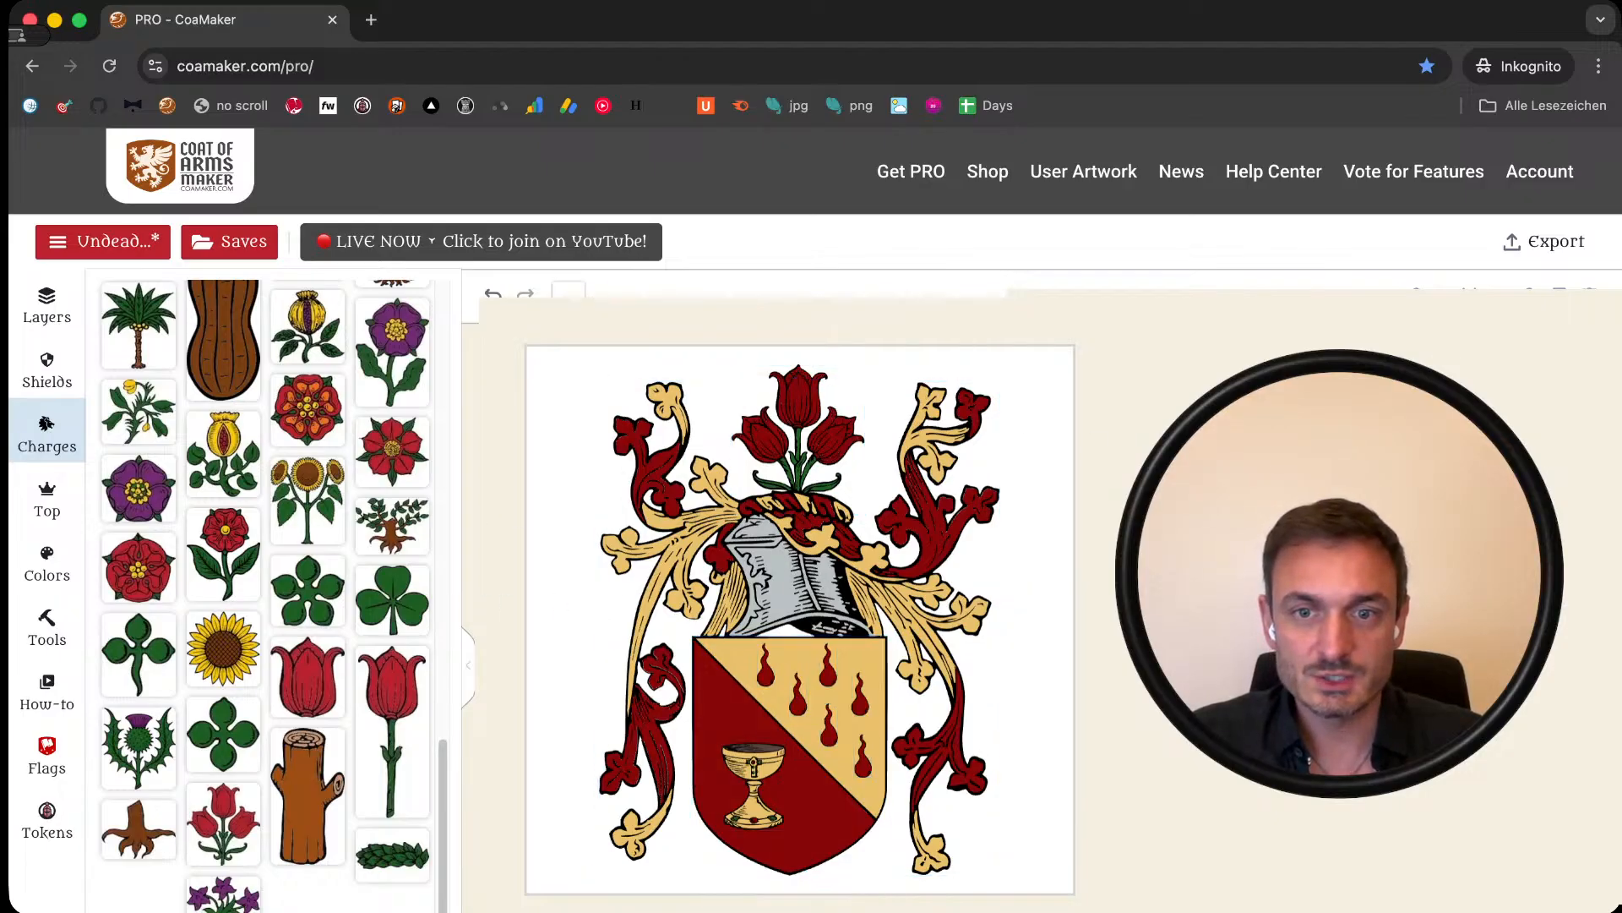
Step: Add the Forgotten Realm colors to the palette
{"action": "left_click", "coordinate": [684, 519]}
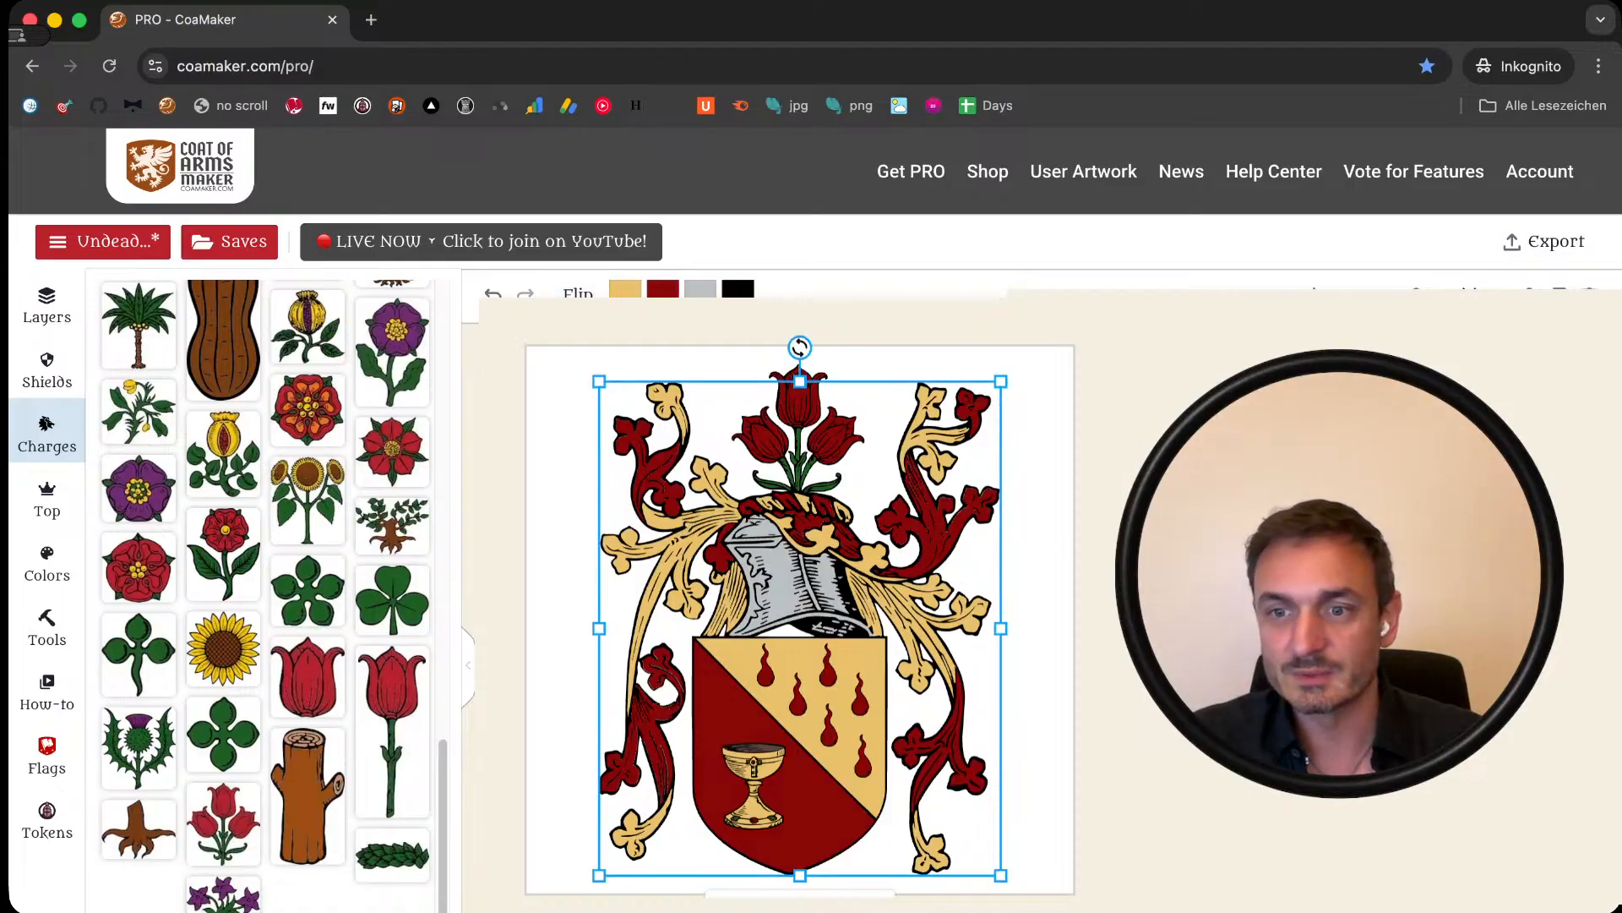
{"action": "left_click", "coordinate": [50, 566]}
{"action": "scroll", "coordinate": [128, 667], "scroll_direction": "down", "scroll_amount": 7}
{"action": "scroll", "coordinate": [141, 600], "scroll_direction": "up", "scroll_amount": 3}
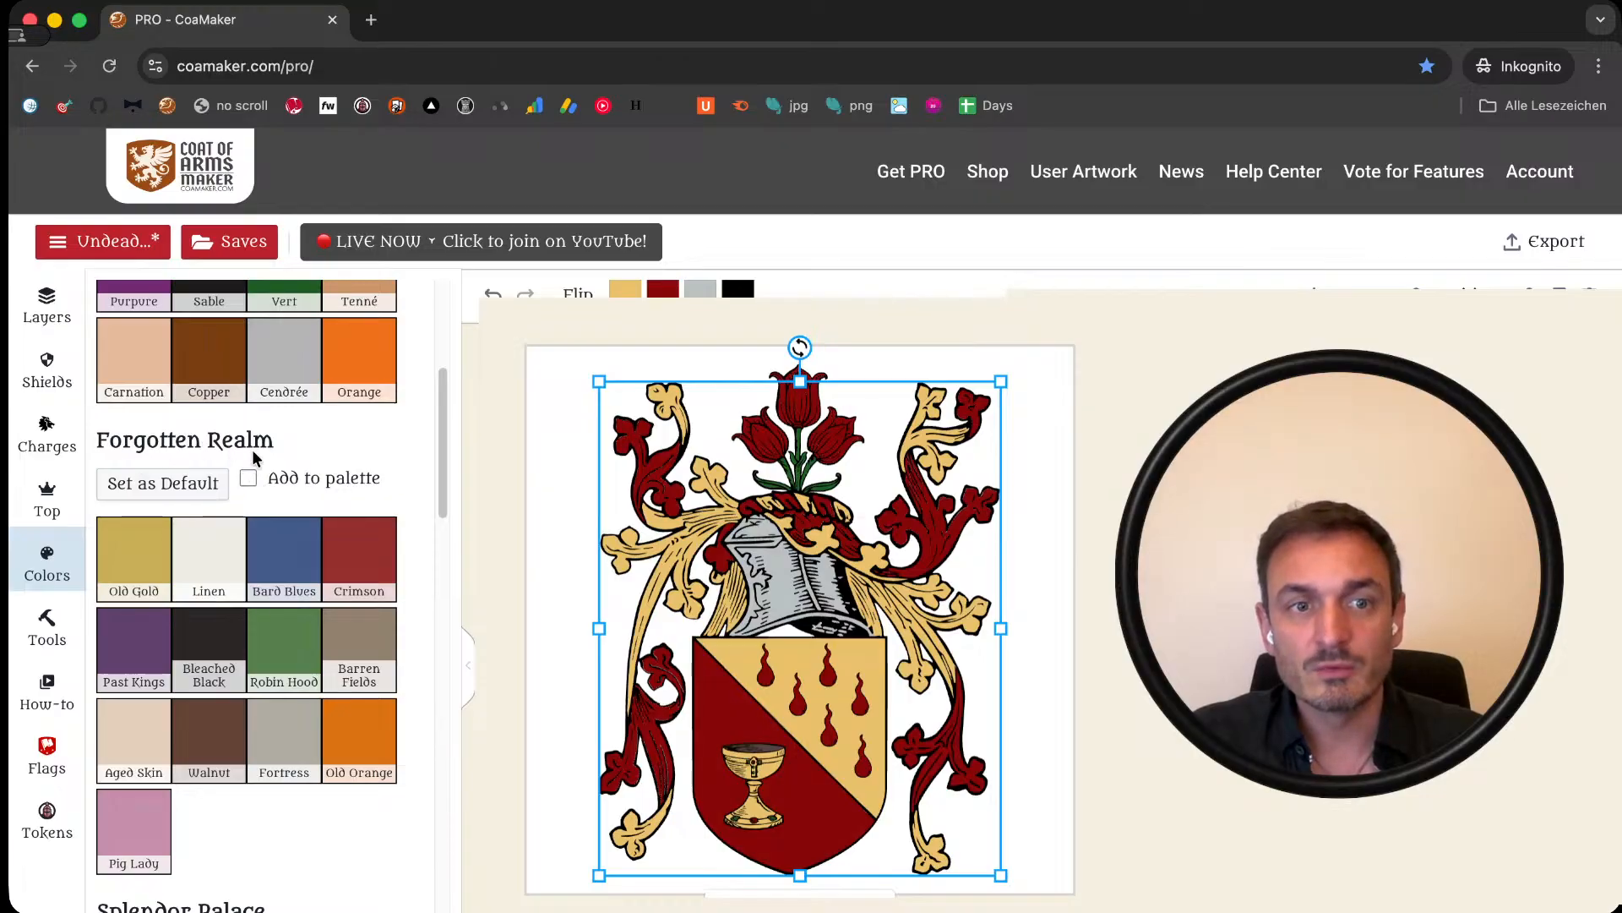
{"action": "left_click", "coordinate": [263, 486]}
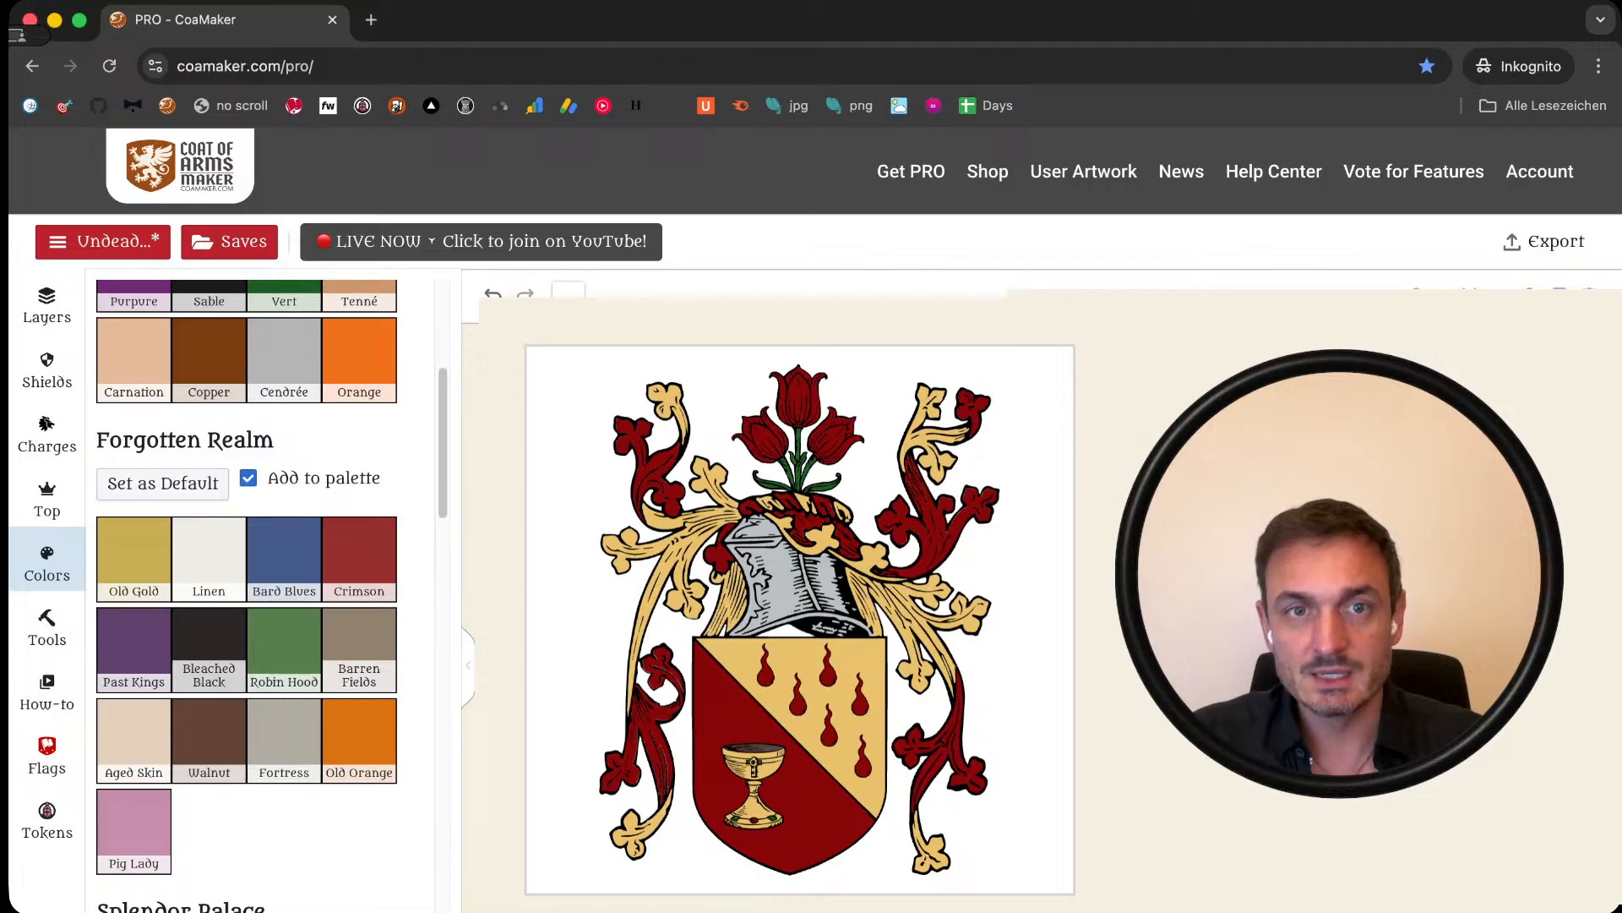
Step: Recolor the mantling's gold to Old Gold and the helmet's silver to the Fortress grey
{"action": "left_click", "coordinate": [693, 479]}
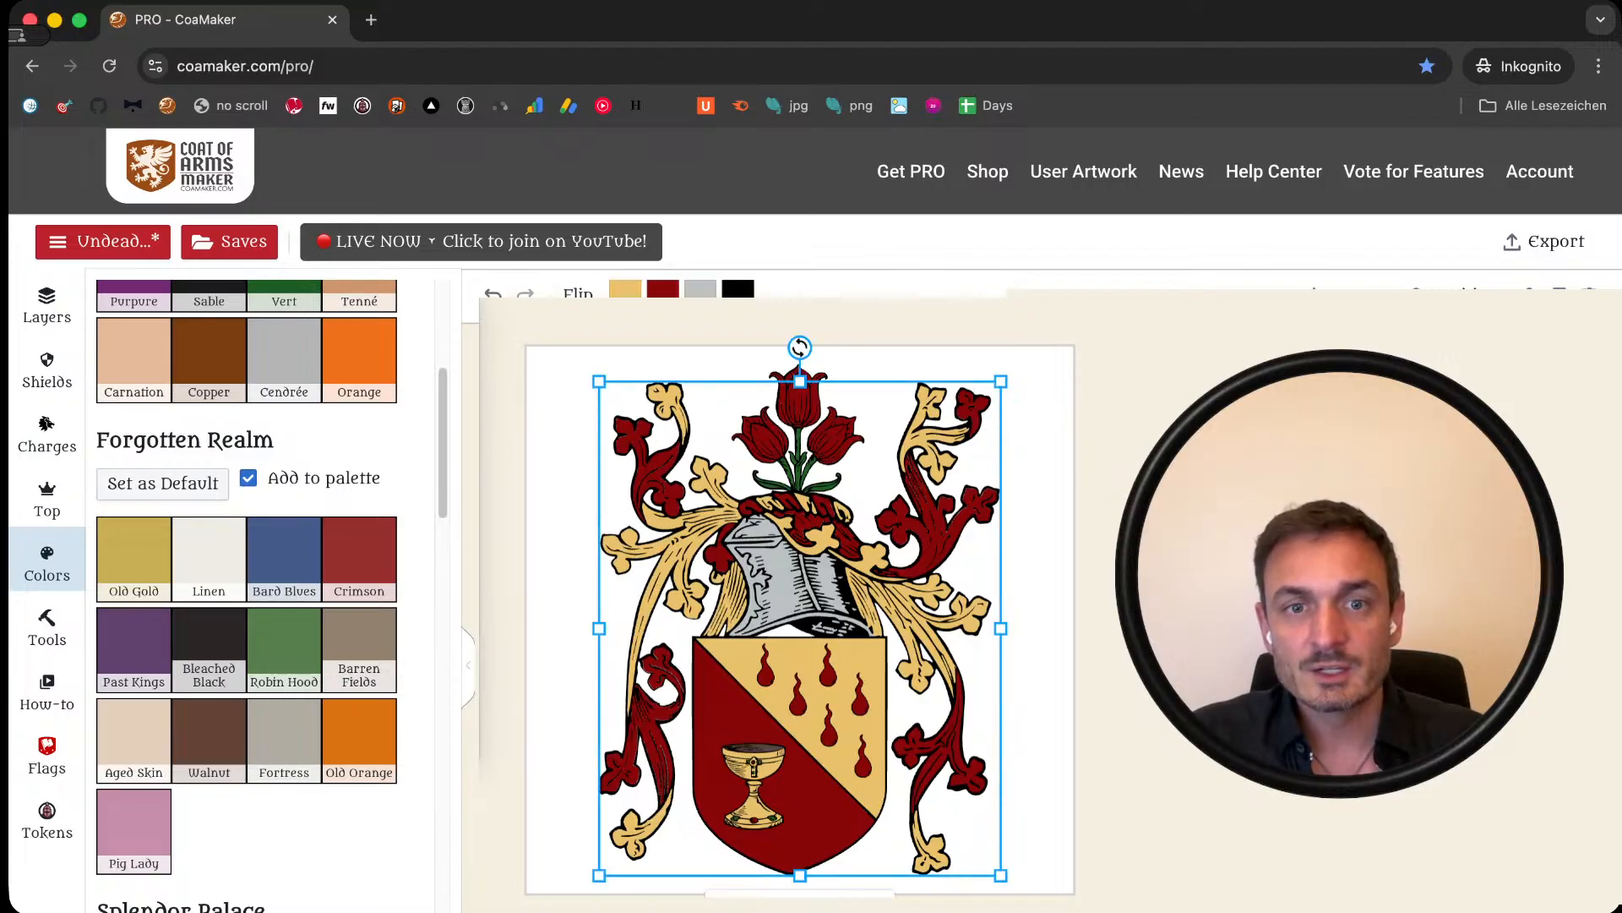
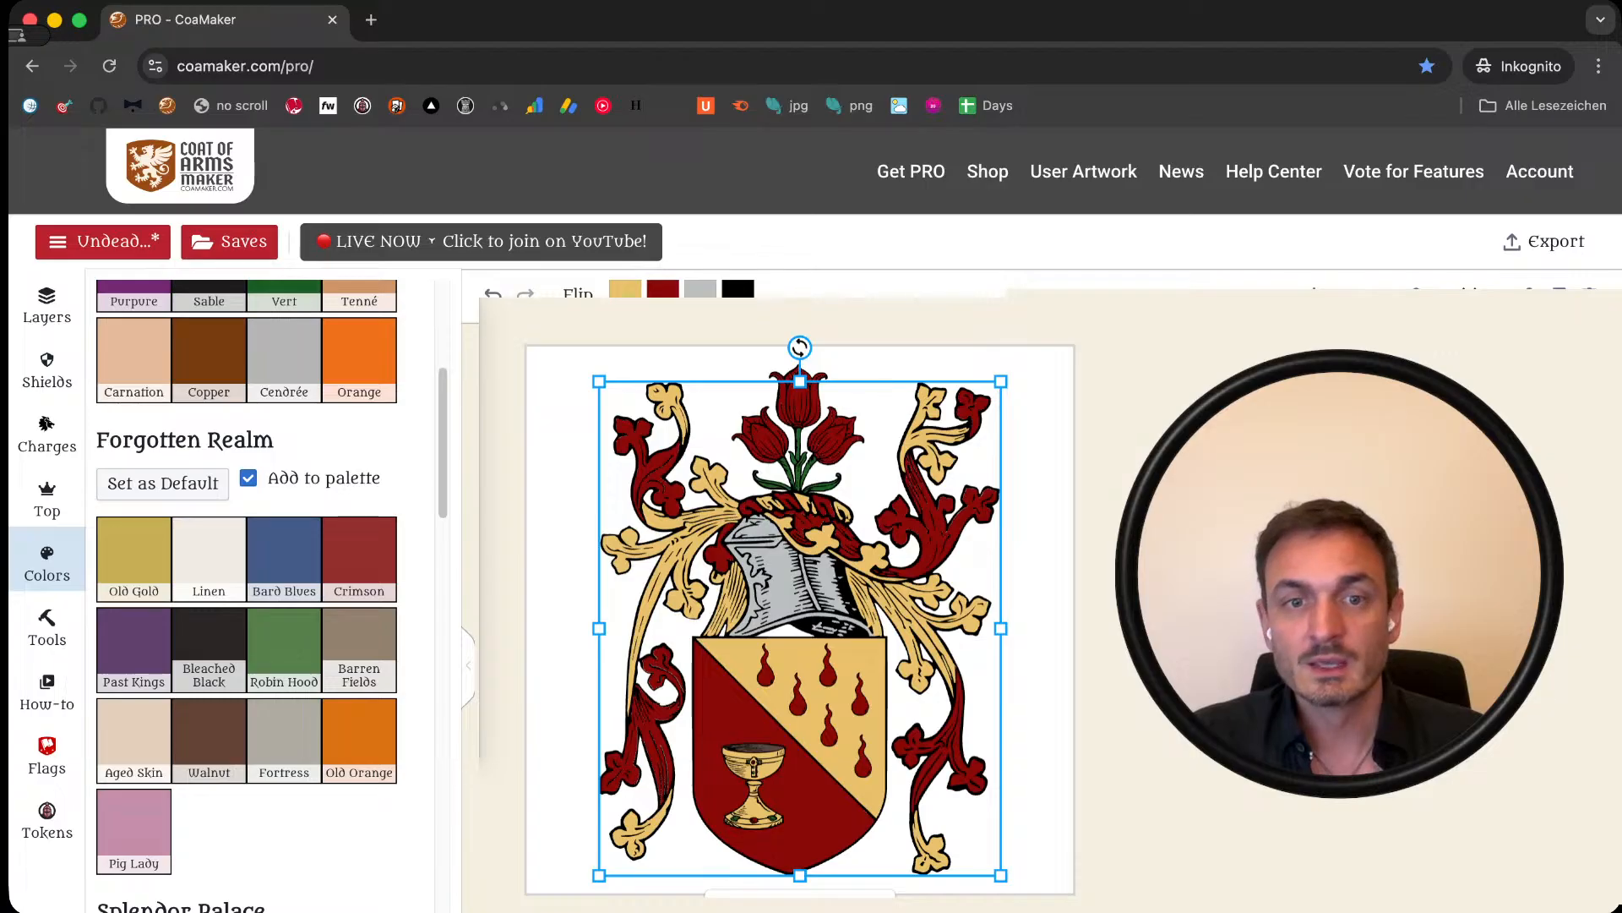
{"action": "left_click", "coordinate": [534, 647]}
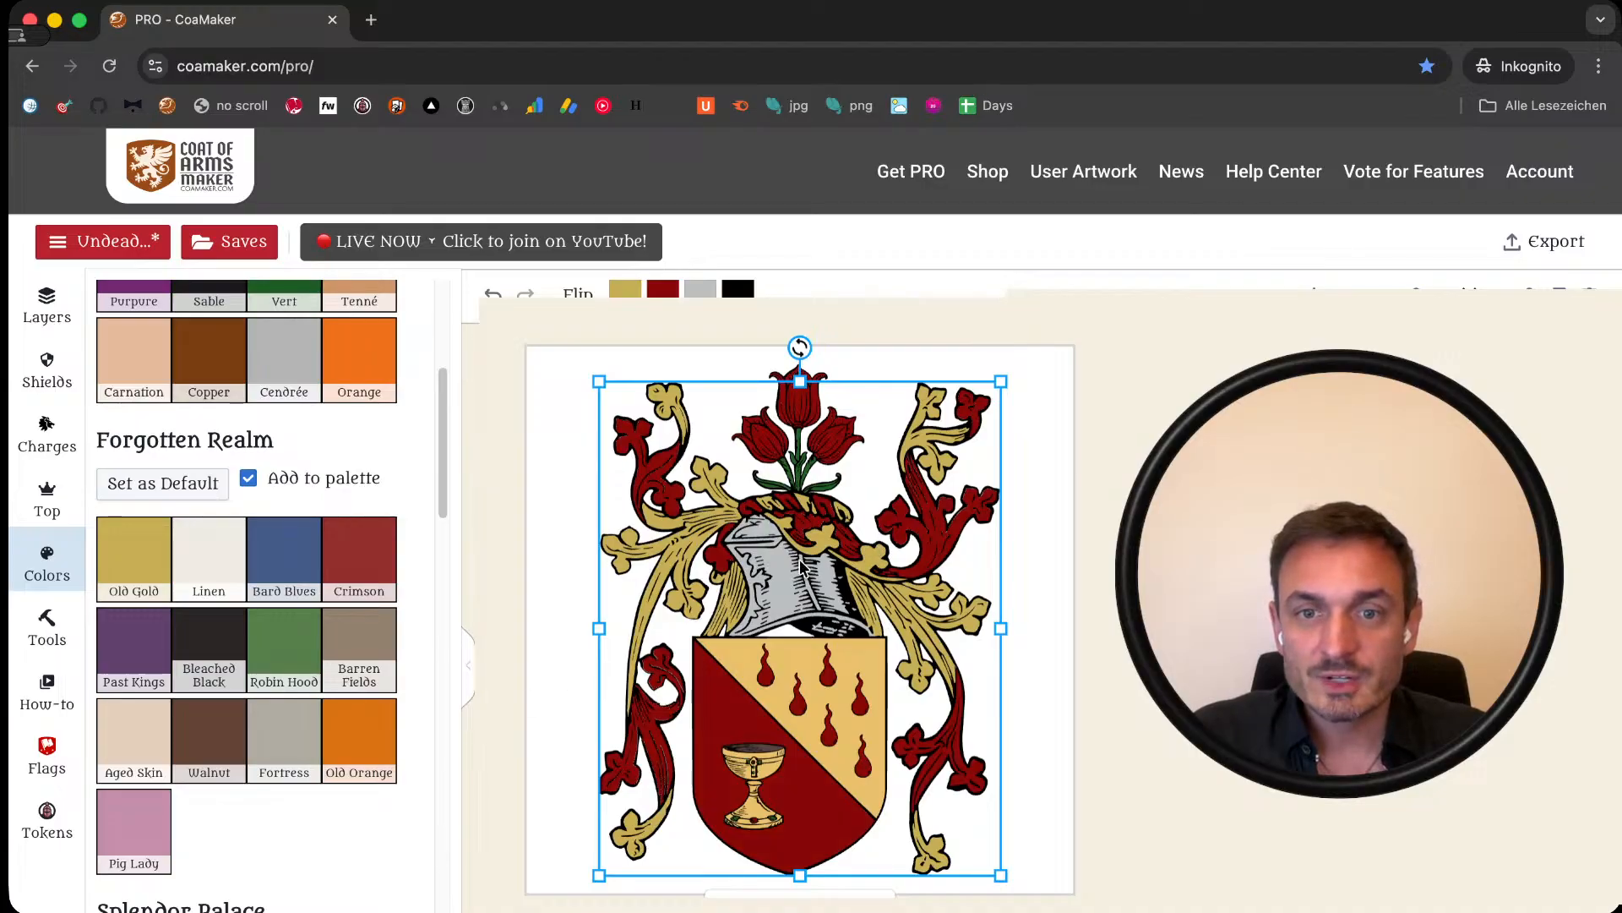
{"action": "left_click", "coordinate": [700, 289]}
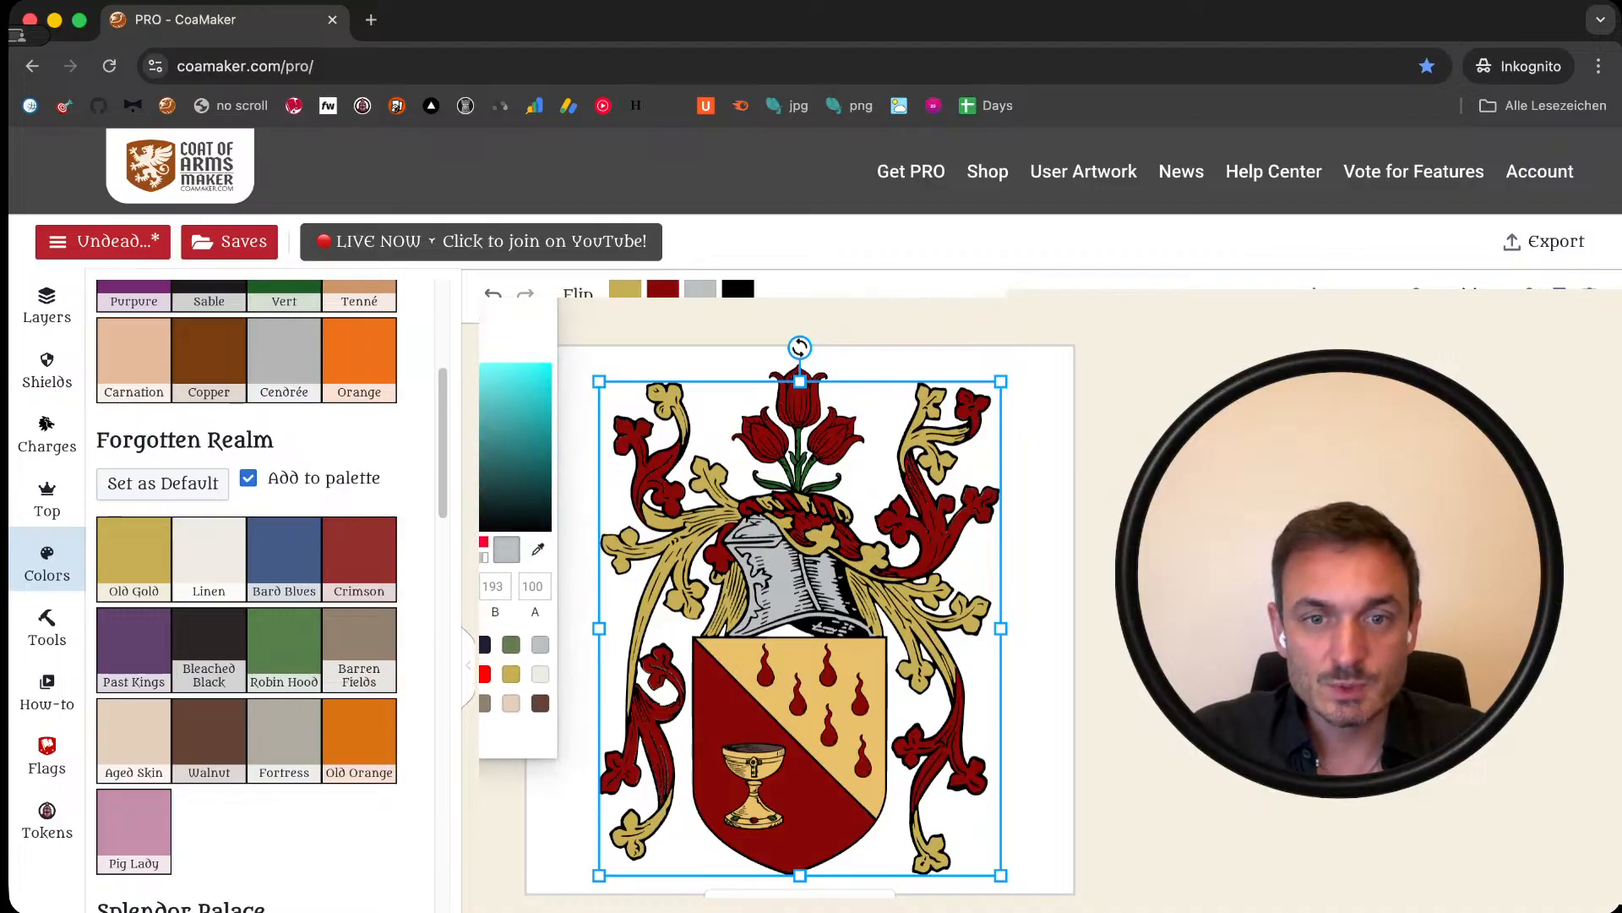
{"action": "left_click", "coordinate": [484, 703]}
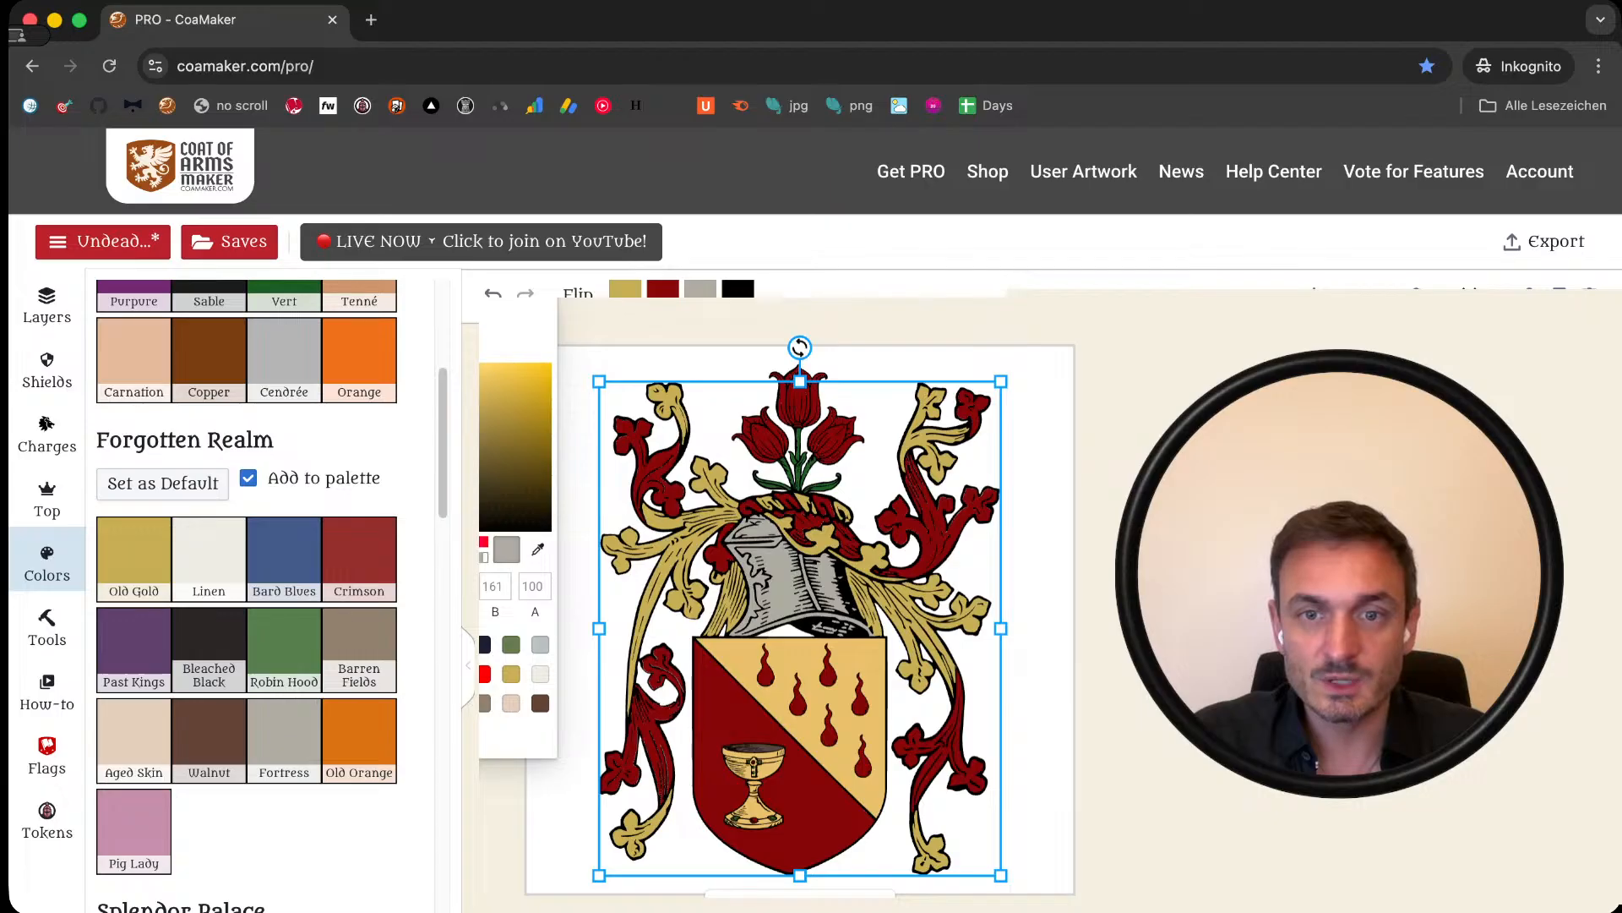
{"action": "left_click", "coordinate": [769, 738]}
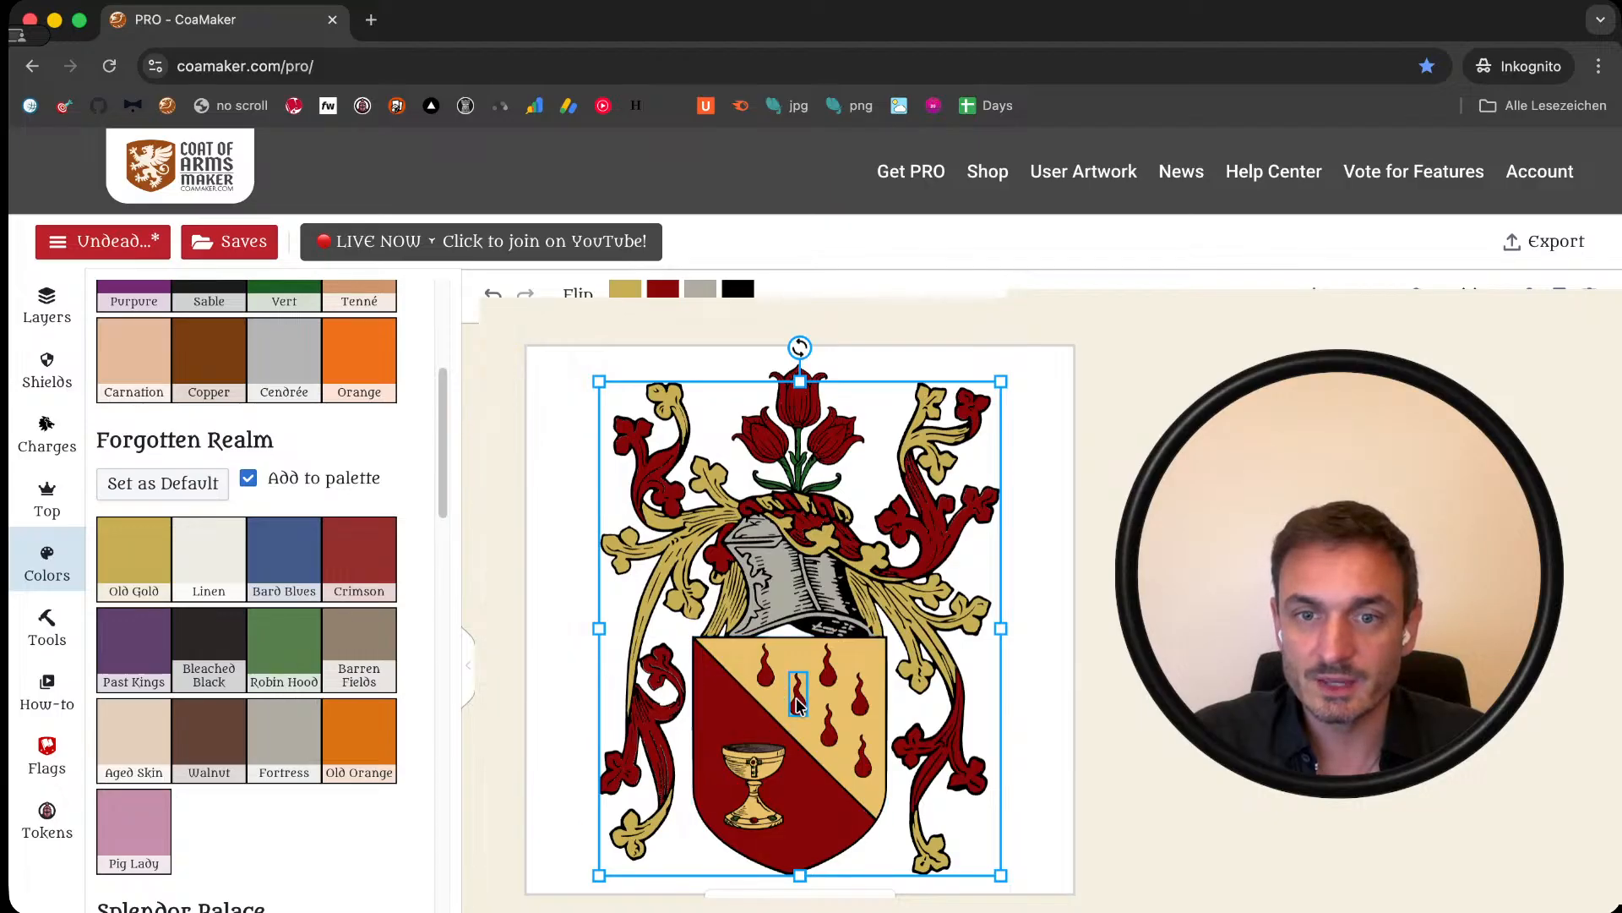
Step: Recolor the gold of the shield field and the chalice to Old Gold
{"action": "left_click", "coordinate": [778, 731]}
{"action": "left_click", "coordinate": [778, 732]}
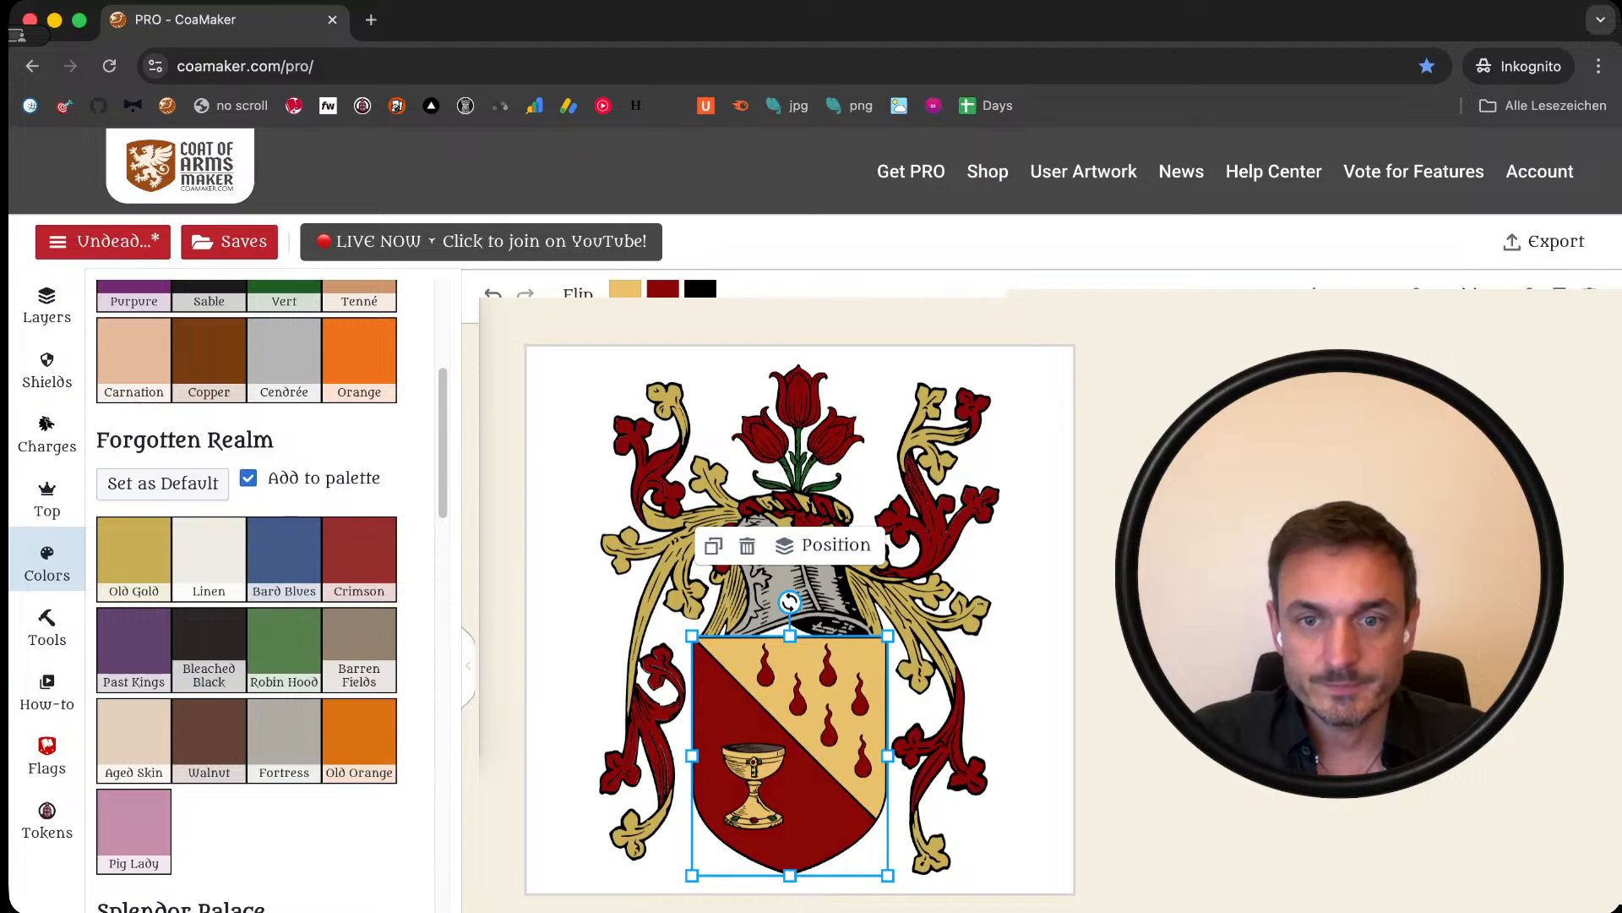
{"action": "left_click", "coordinate": [751, 786]}
{"action": "left_click", "coordinate": [486, 348]}
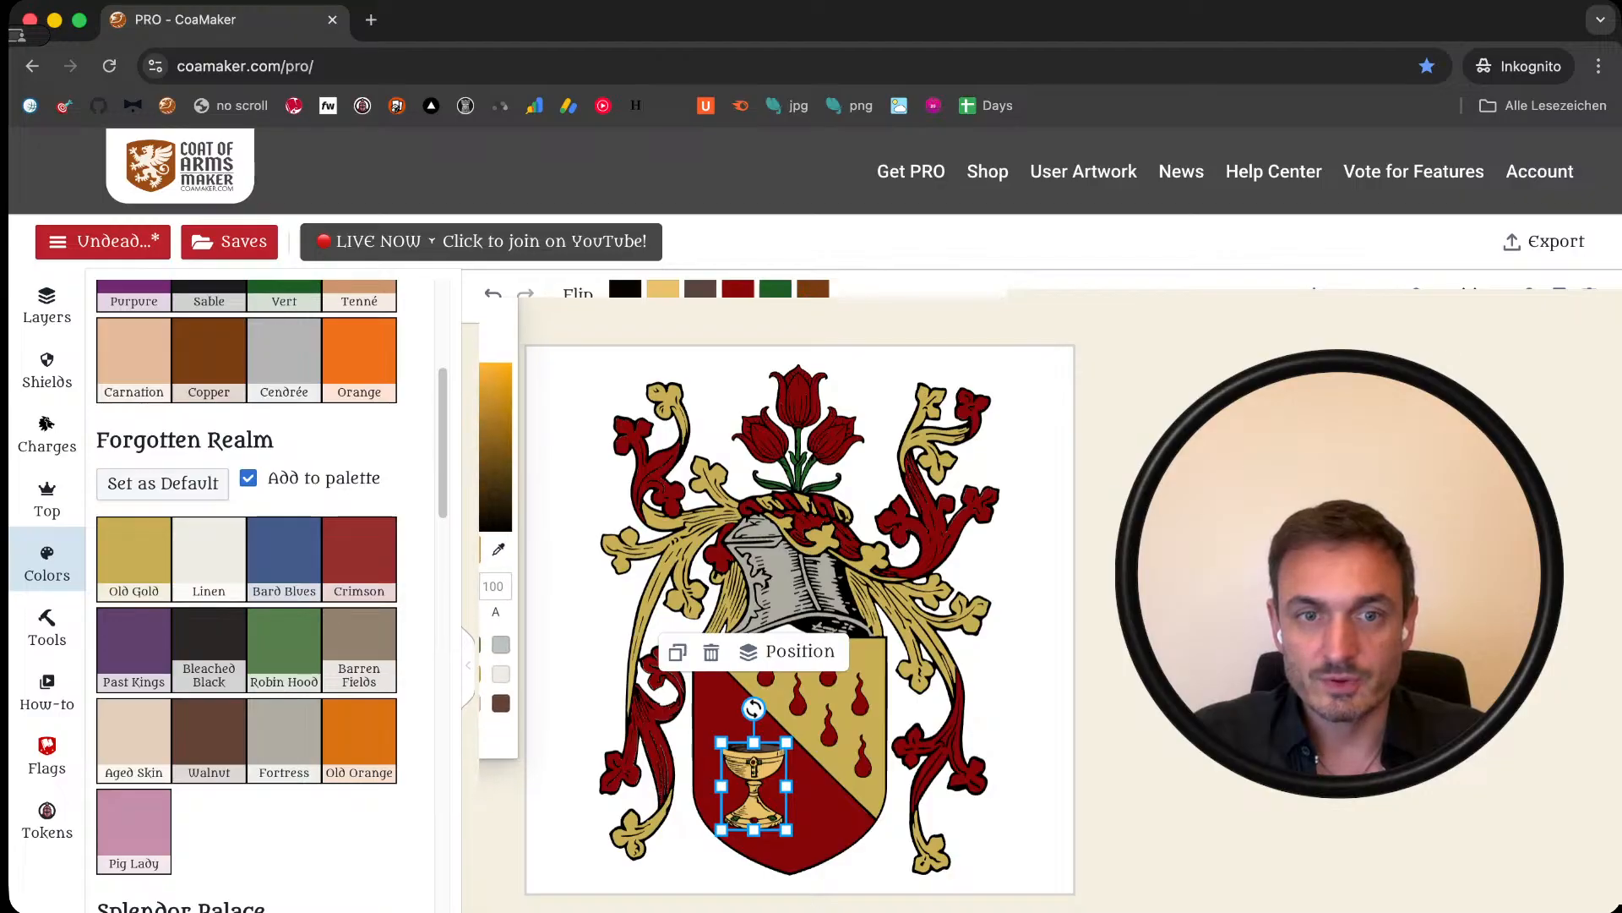
{"action": "left_click", "coordinate": [472, 674]}
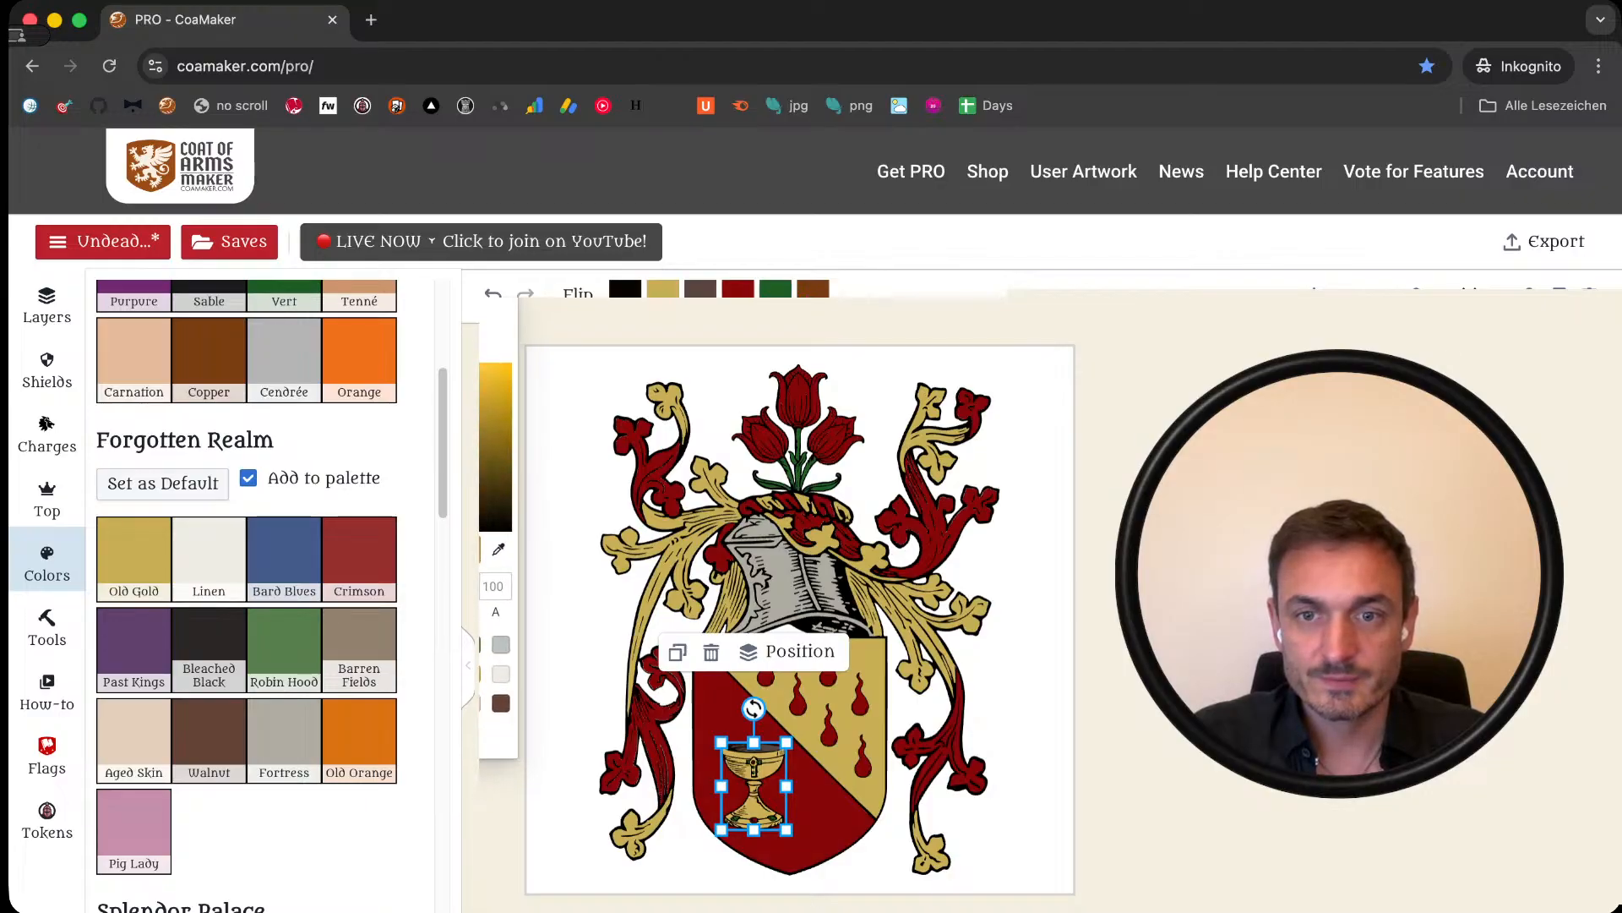
{"action": "left_click", "coordinate": [549, 609]}
{"action": "left_click", "coordinate": [549, 604]}
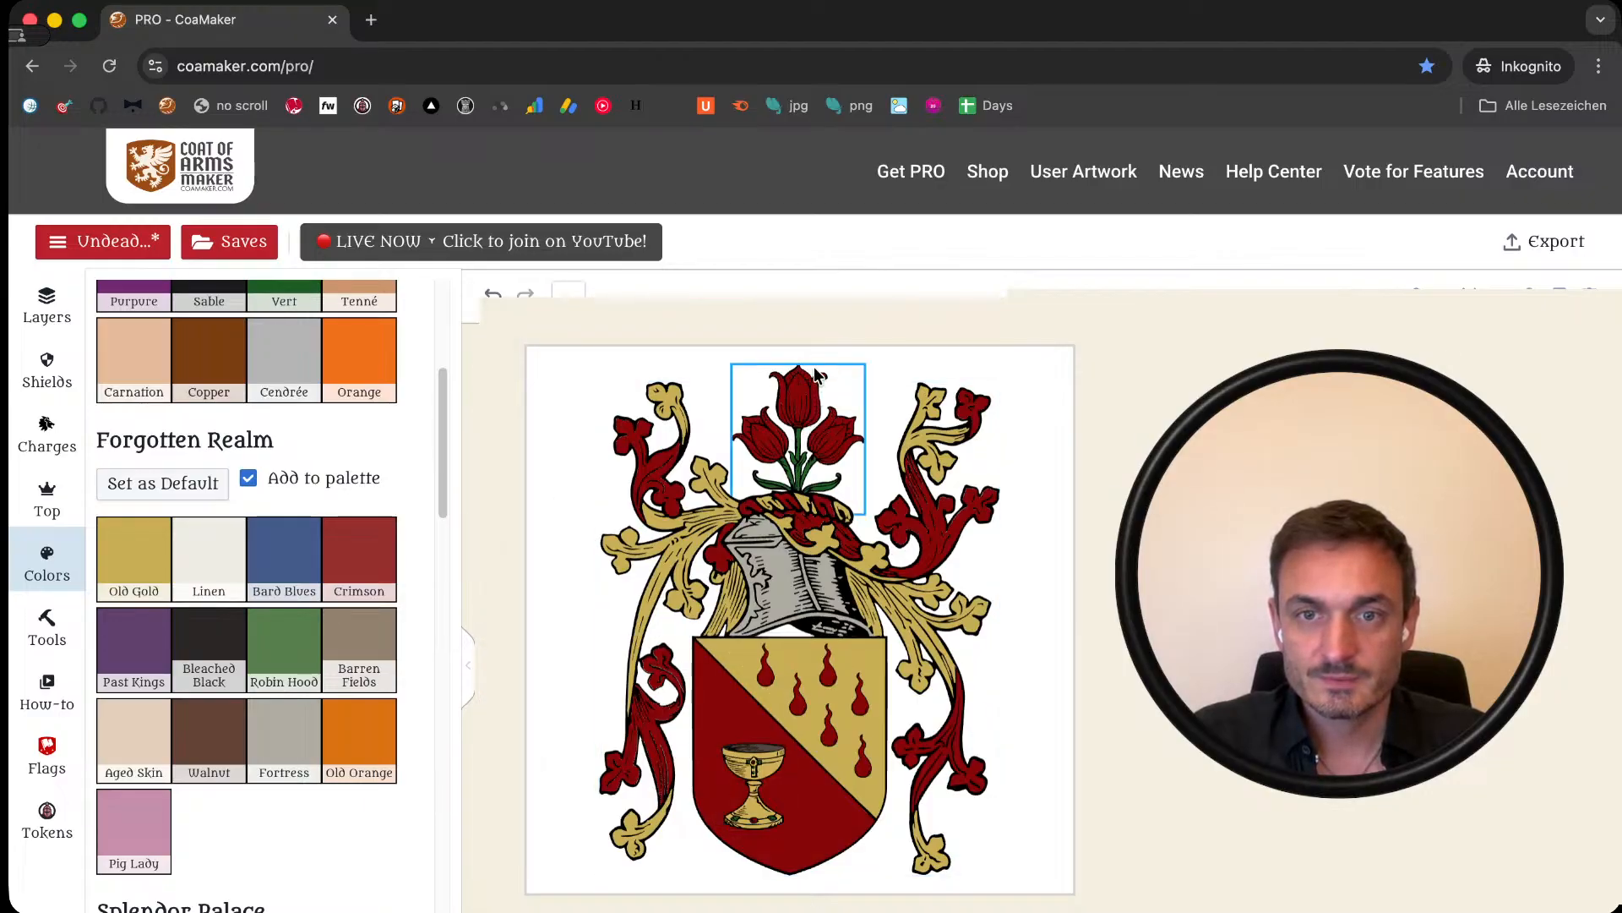
Step: Recolor the green stems and leaves of the tulip crest to Robin Hood green
{"action": "left_click", "coordinate": [808, 427]}
{"action": "left_click", "coordinate": [700, 289]}
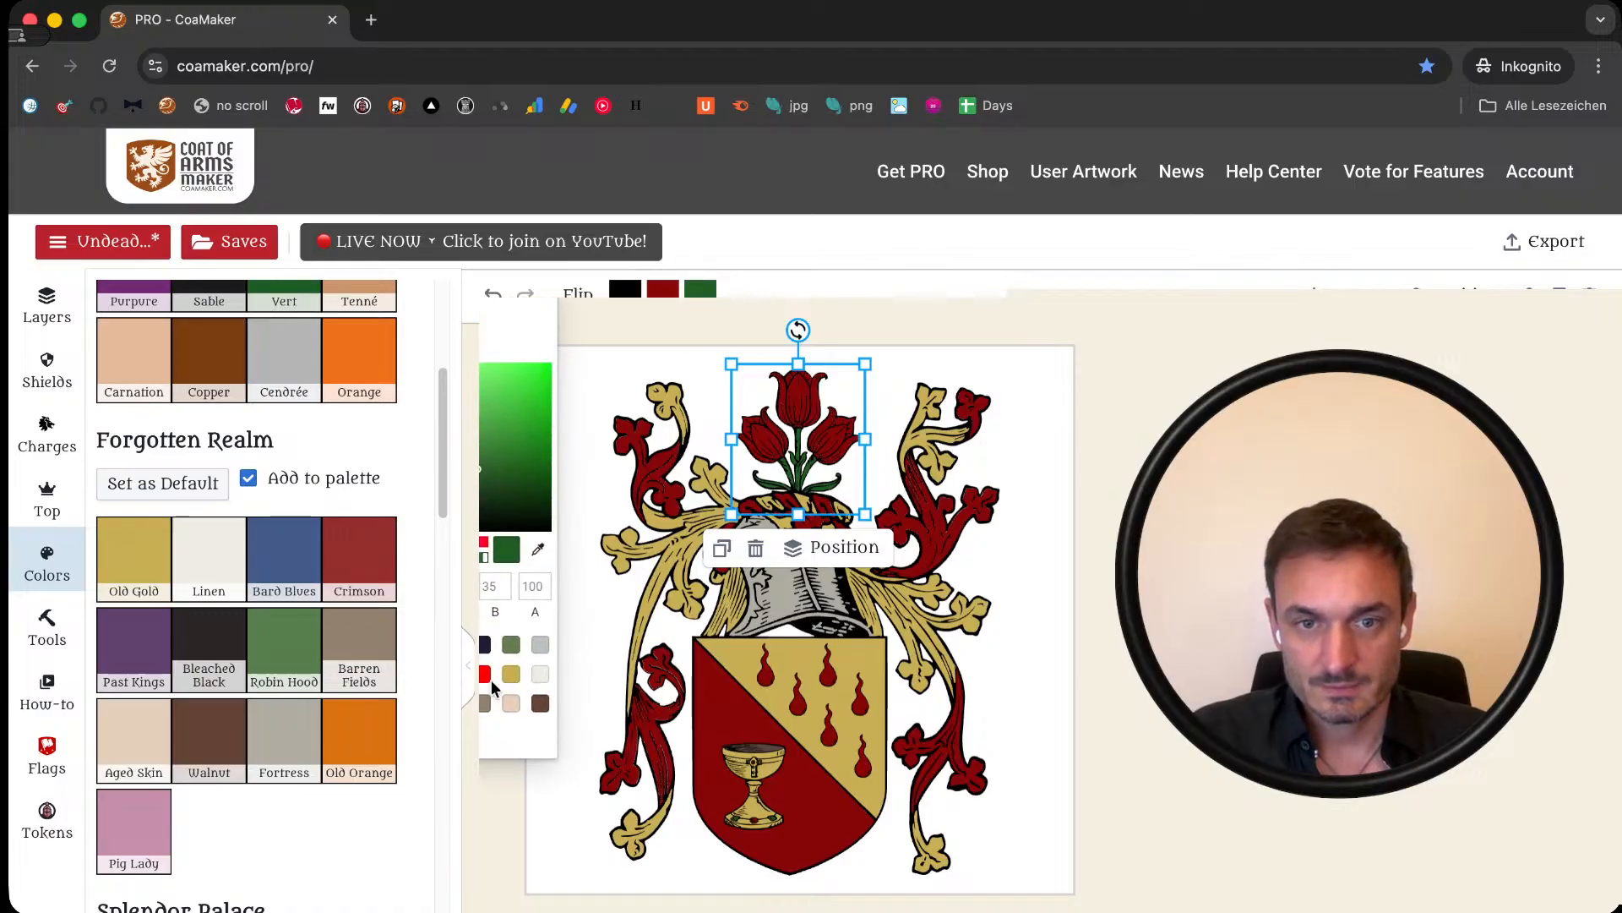
{"action": "left_click", "coordinate": [510, 645]}
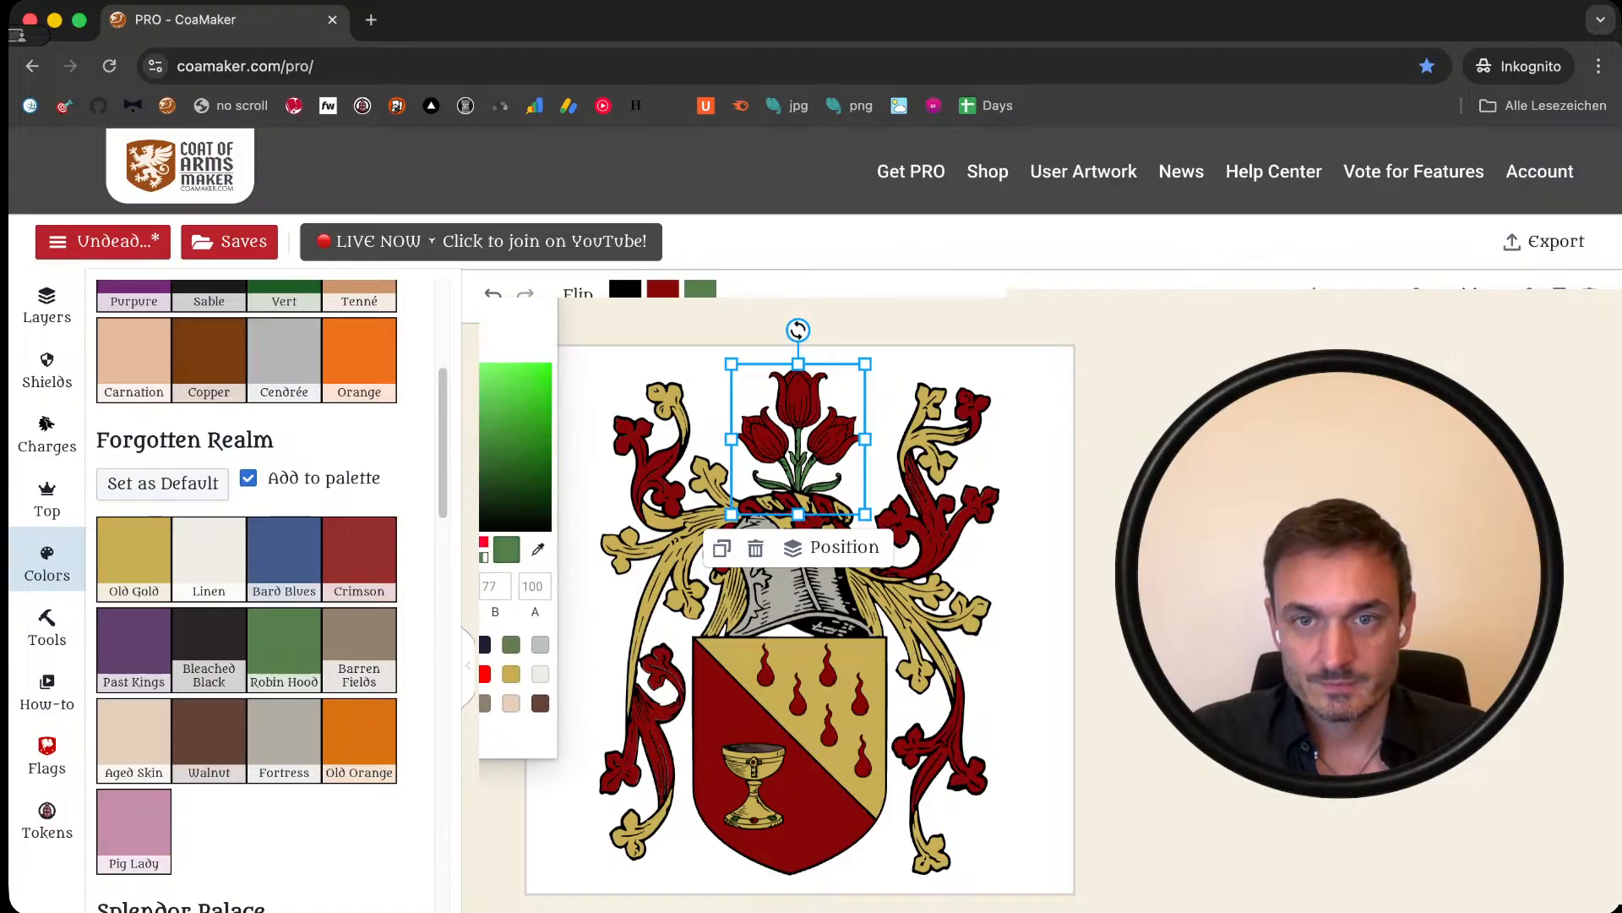
Step: Undo the recoloring of the tulip stems and leaves and save the design under a new name beginning with "Vampire"
{"action": "left_click", "coordinate": [494, 294]}
{"action": "left_click", "coordinate": [494, 294]}
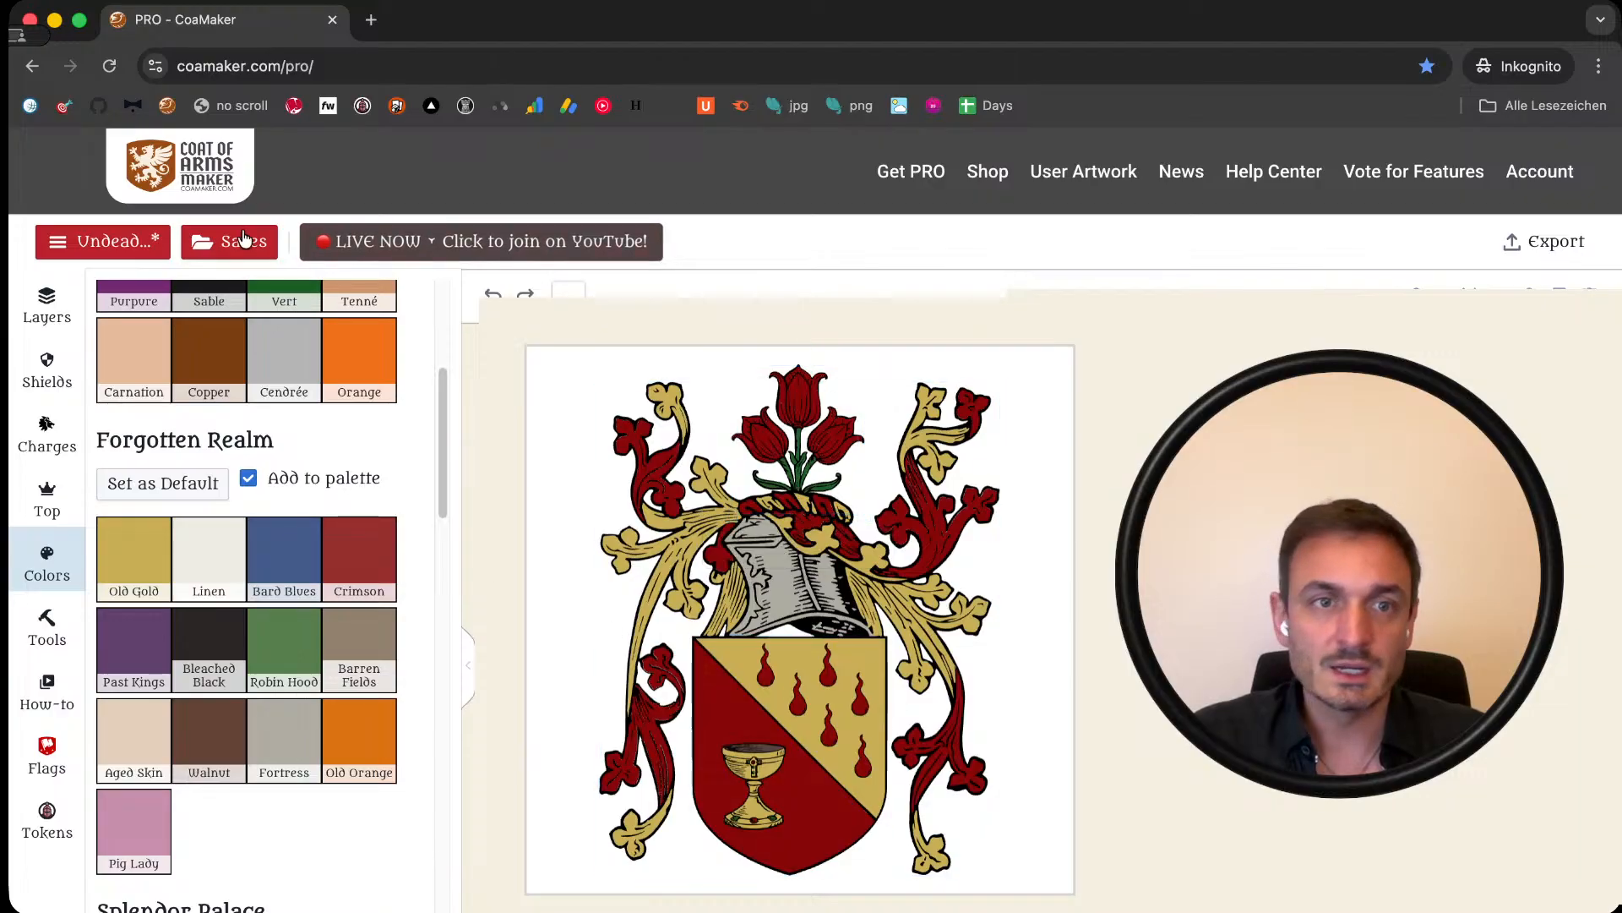
{"action": "left_click", "coordinate": [127, 242]}
{"action": "left_click", "coordinate": [253, 241]}
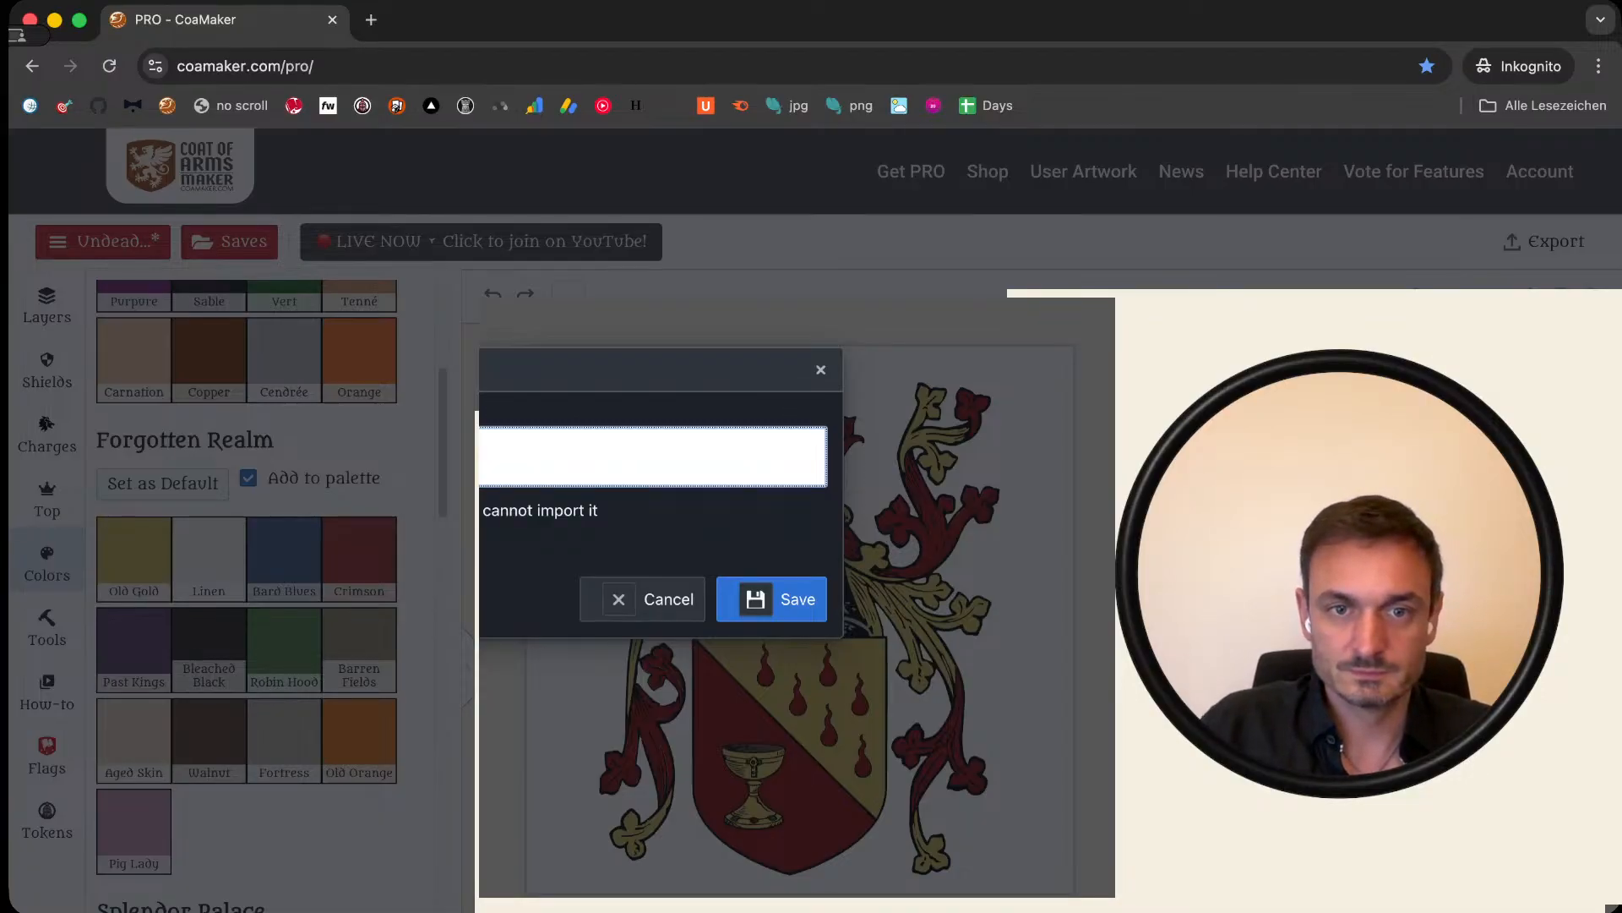
{"action": "left_click", "coordinate": [771, 601]}
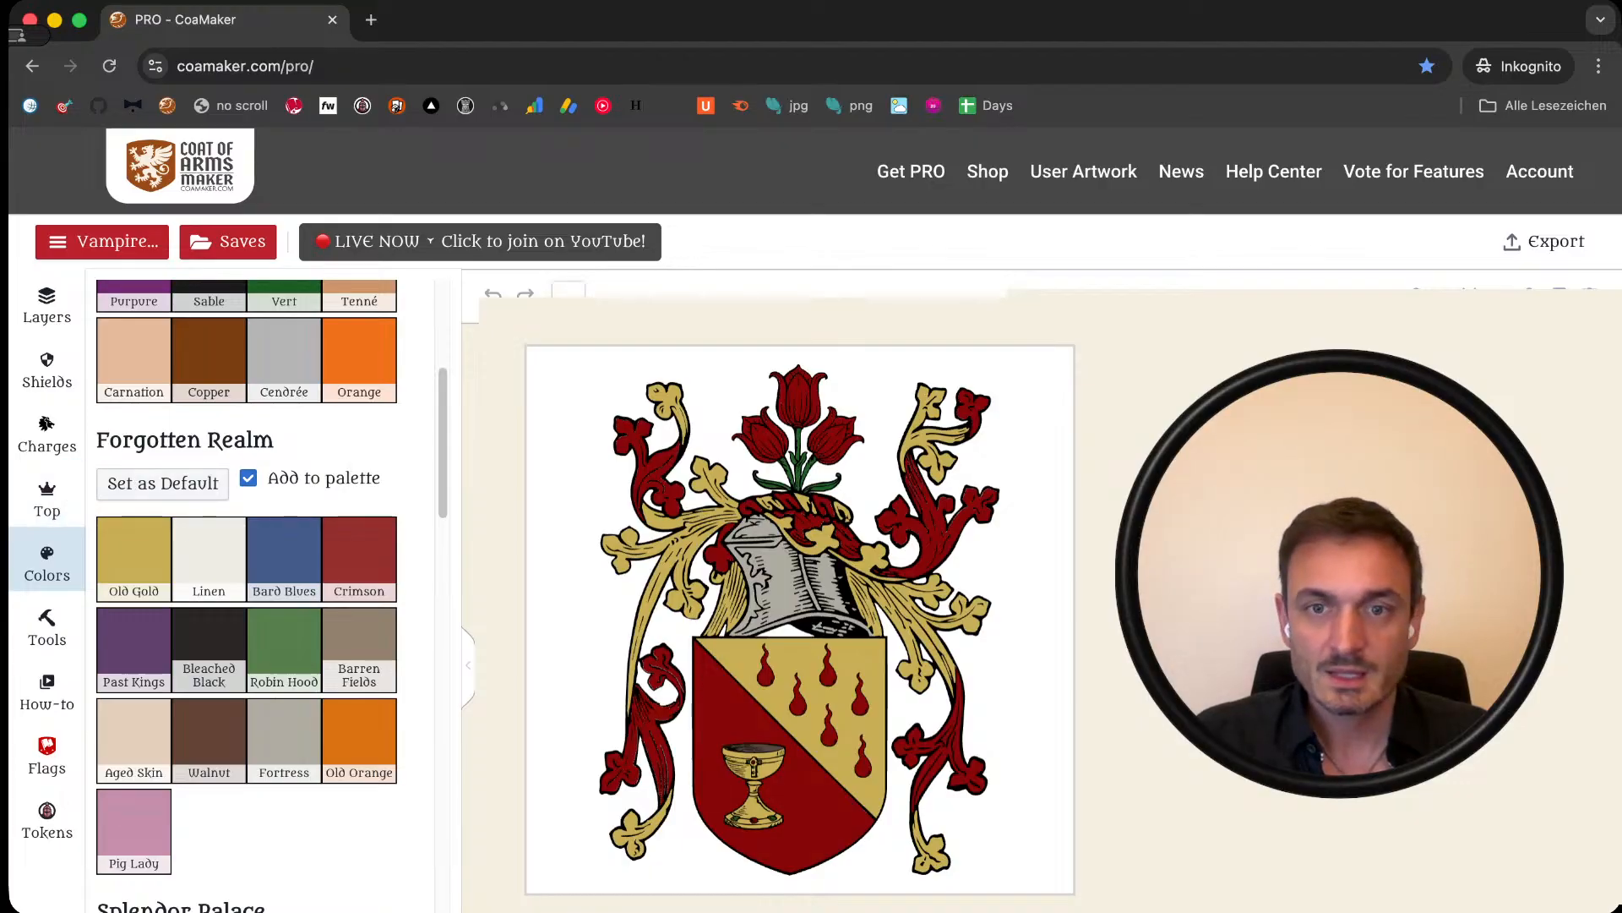
Step: Browse the mantle elements down to the clerical hats and delete the helmet with its mantling from the design
{"action": "left_click", "coordinate": [47, 498]}
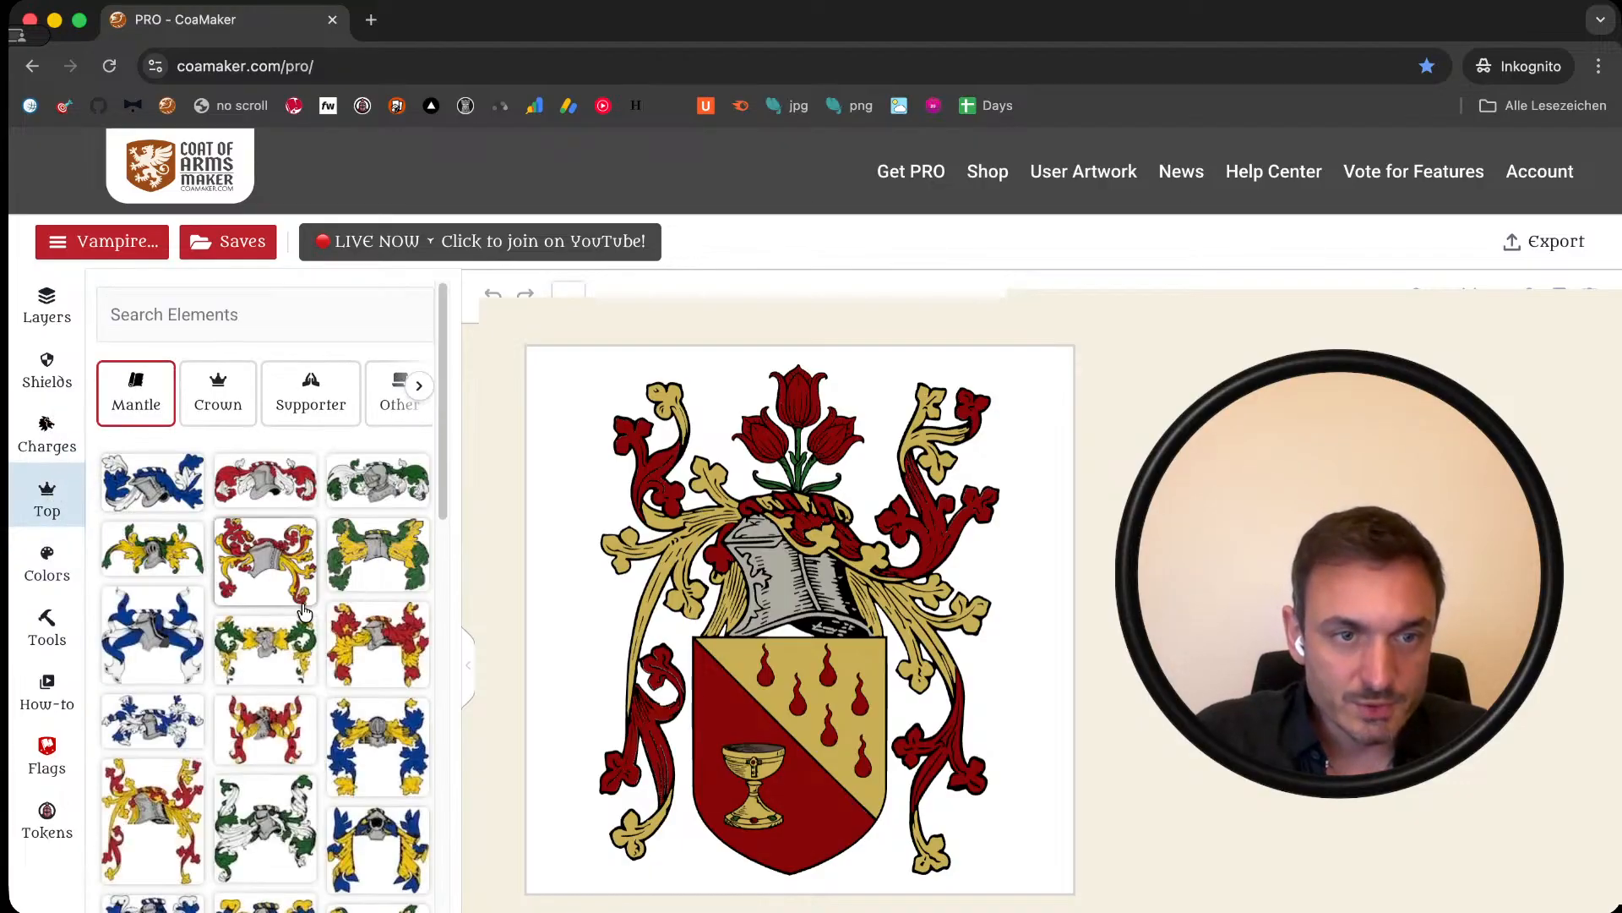
{"action": "scroll", "coordinate": [288, 627], "scroll_direction": "down", "scroll_amount": 5}
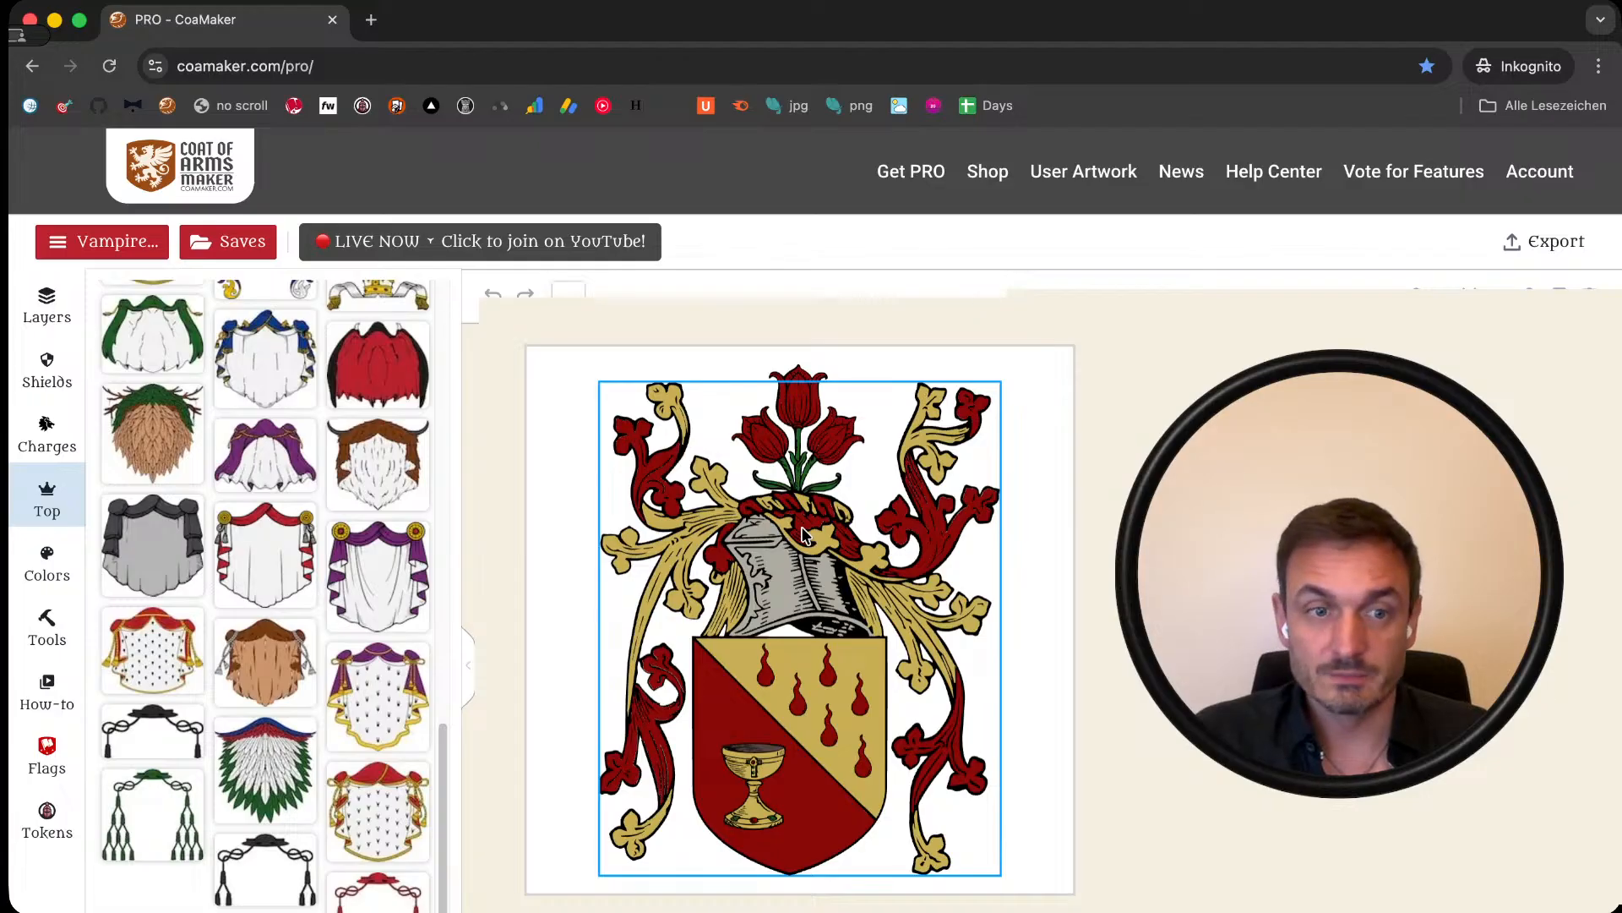
{"action": "left_click", "coordinate": [714, 530]}
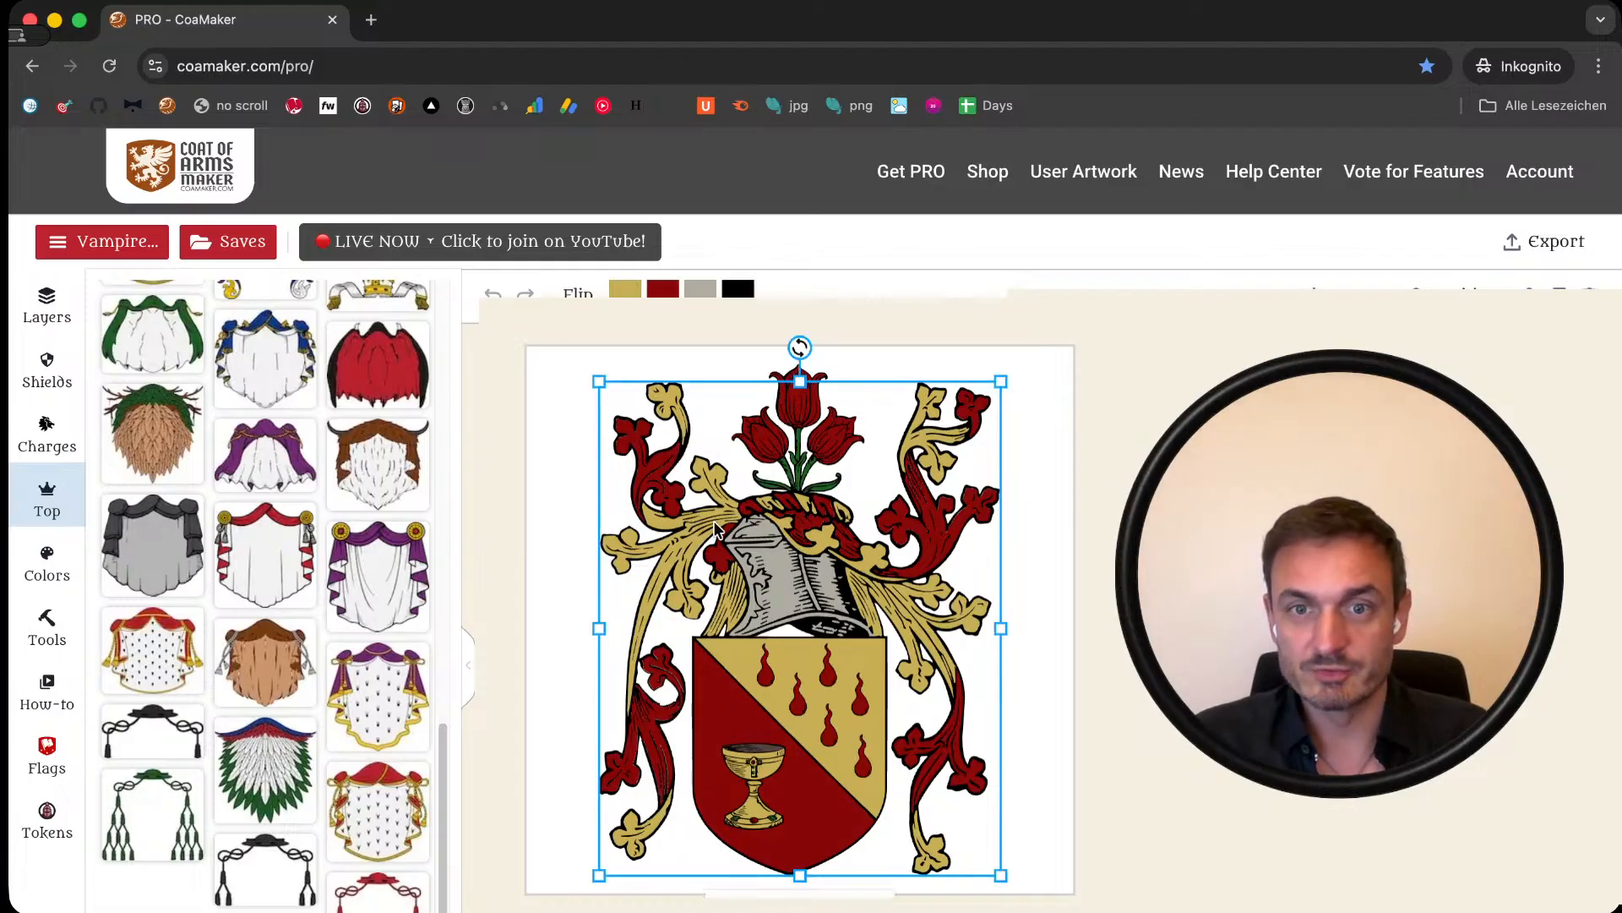
{"action": "key", "text": "Delete"}
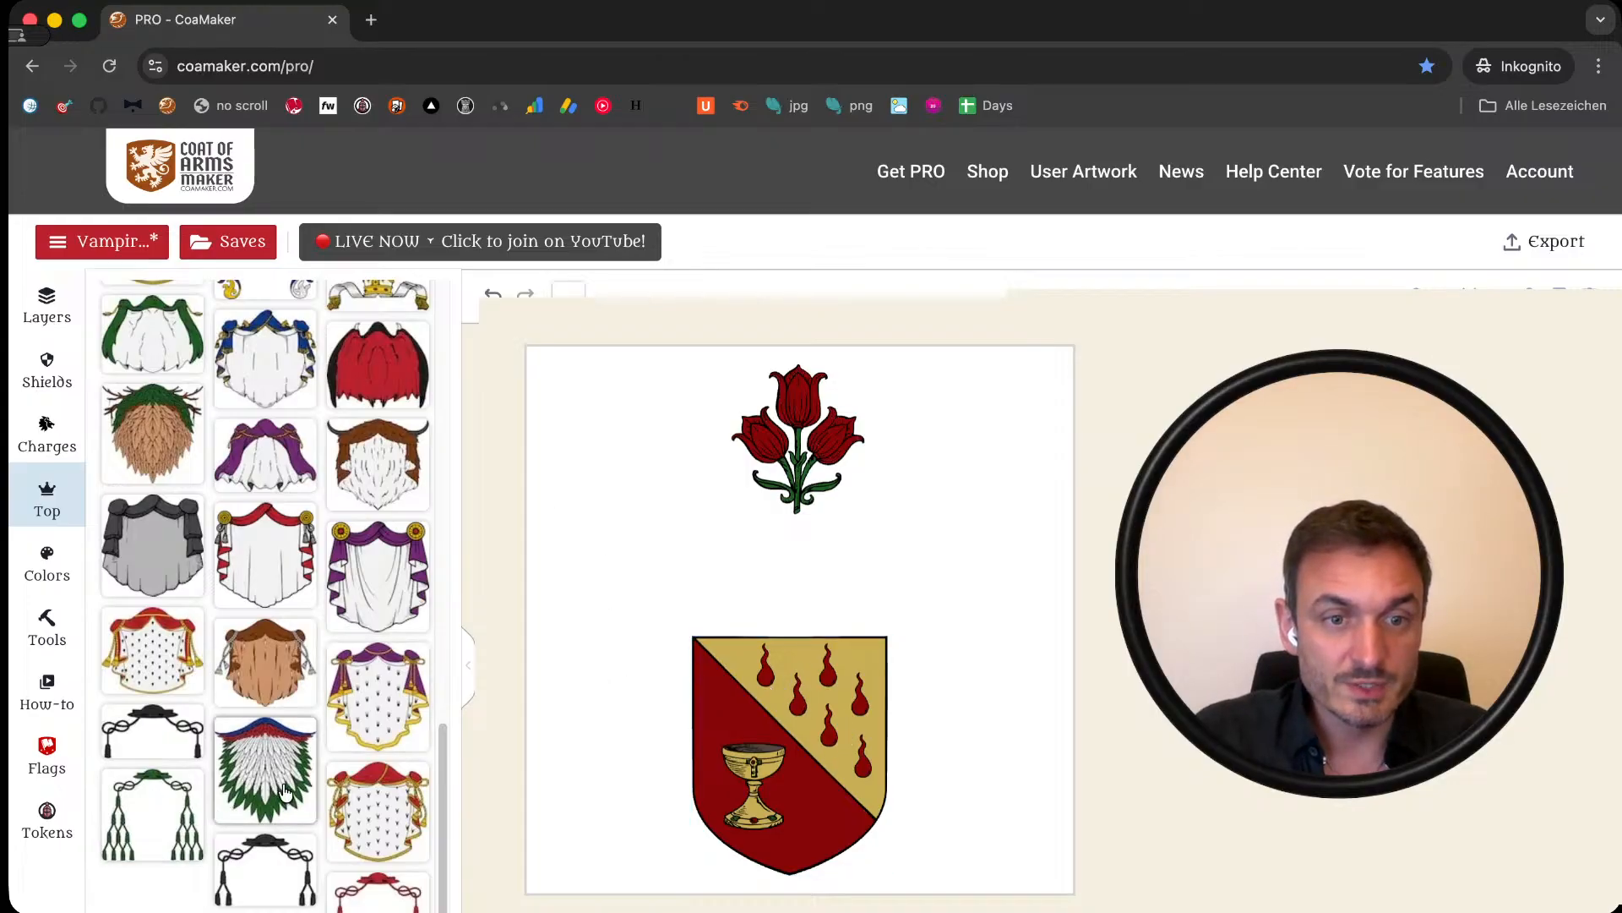
Step: Add the black clerical hat with three tassels per side, enlarge it and center it over the shield
{"action": "left_click", "coordinate": [272, 876]}
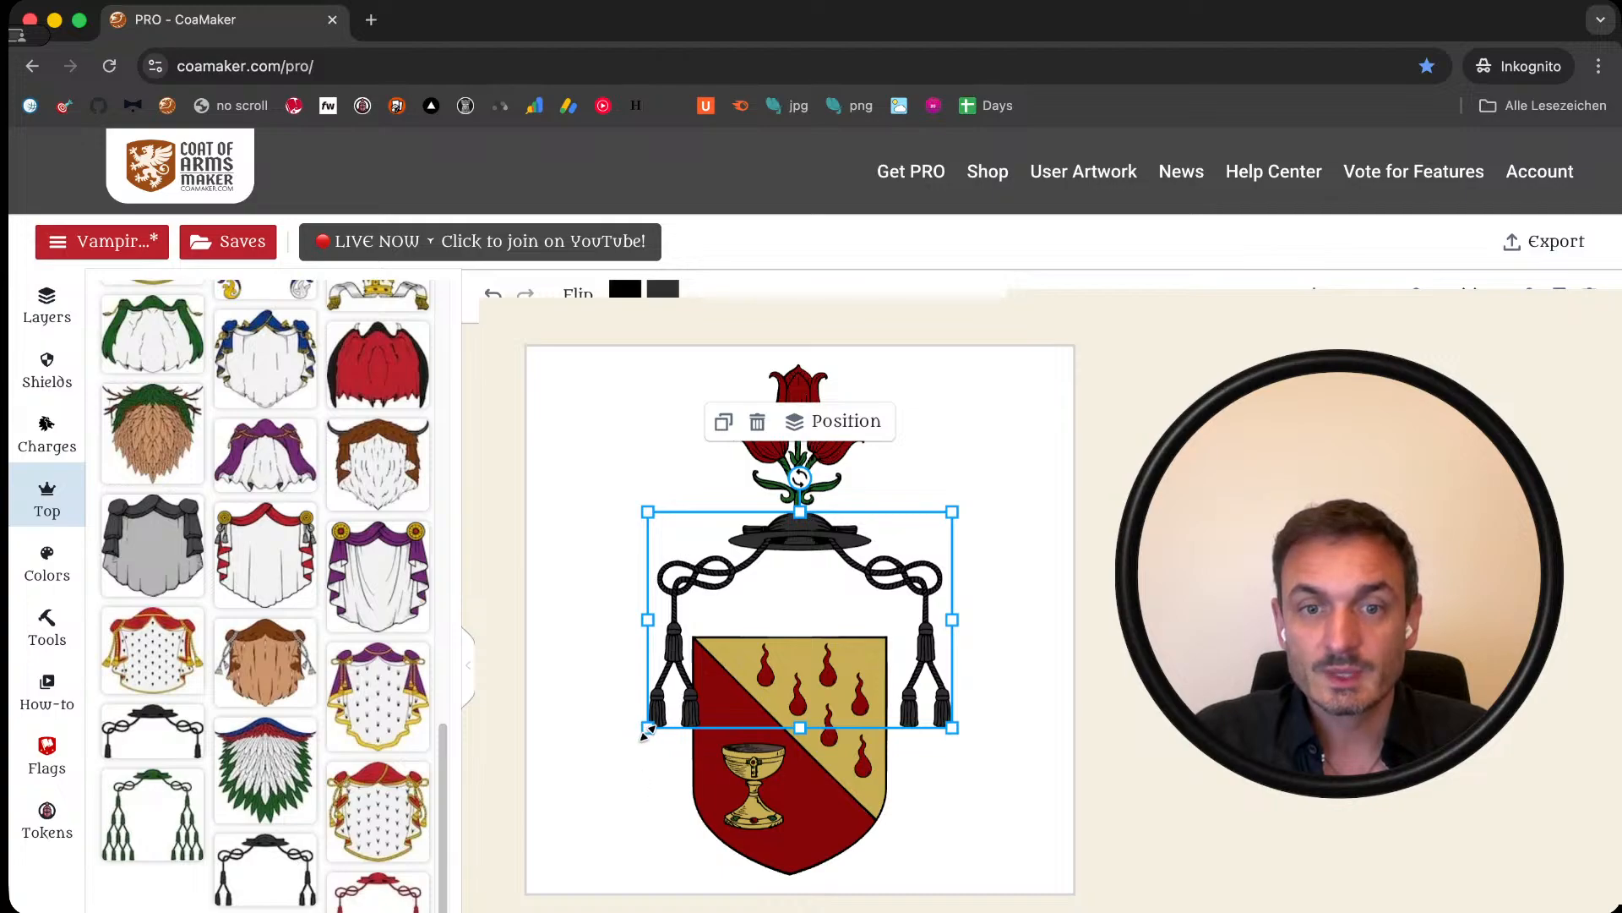
{"action": "left_click_drag", "start_coordinate": [649, 728], "coordinate": [525, 814]}
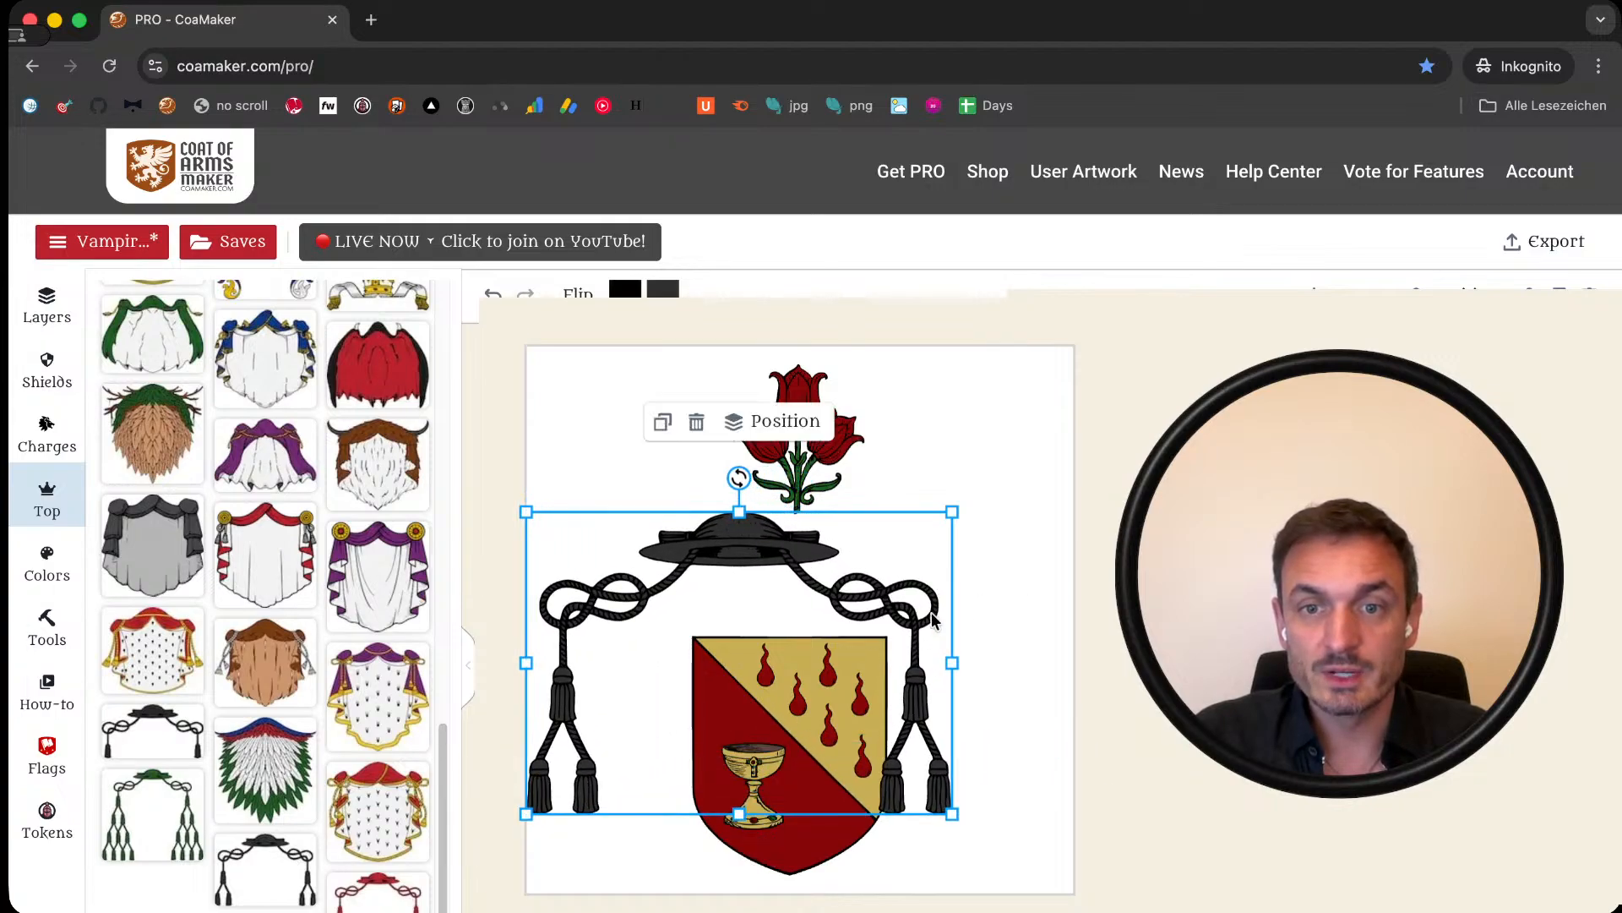
{"action": "left_click_drag", "start_coordinate": [933, 621], "coordinate": [965, 638]}
Step: Move the tulips aside to the canvas's upper right corner and send the black hat to the back
{"action": "left_click", "coordinate": [845, 435]}
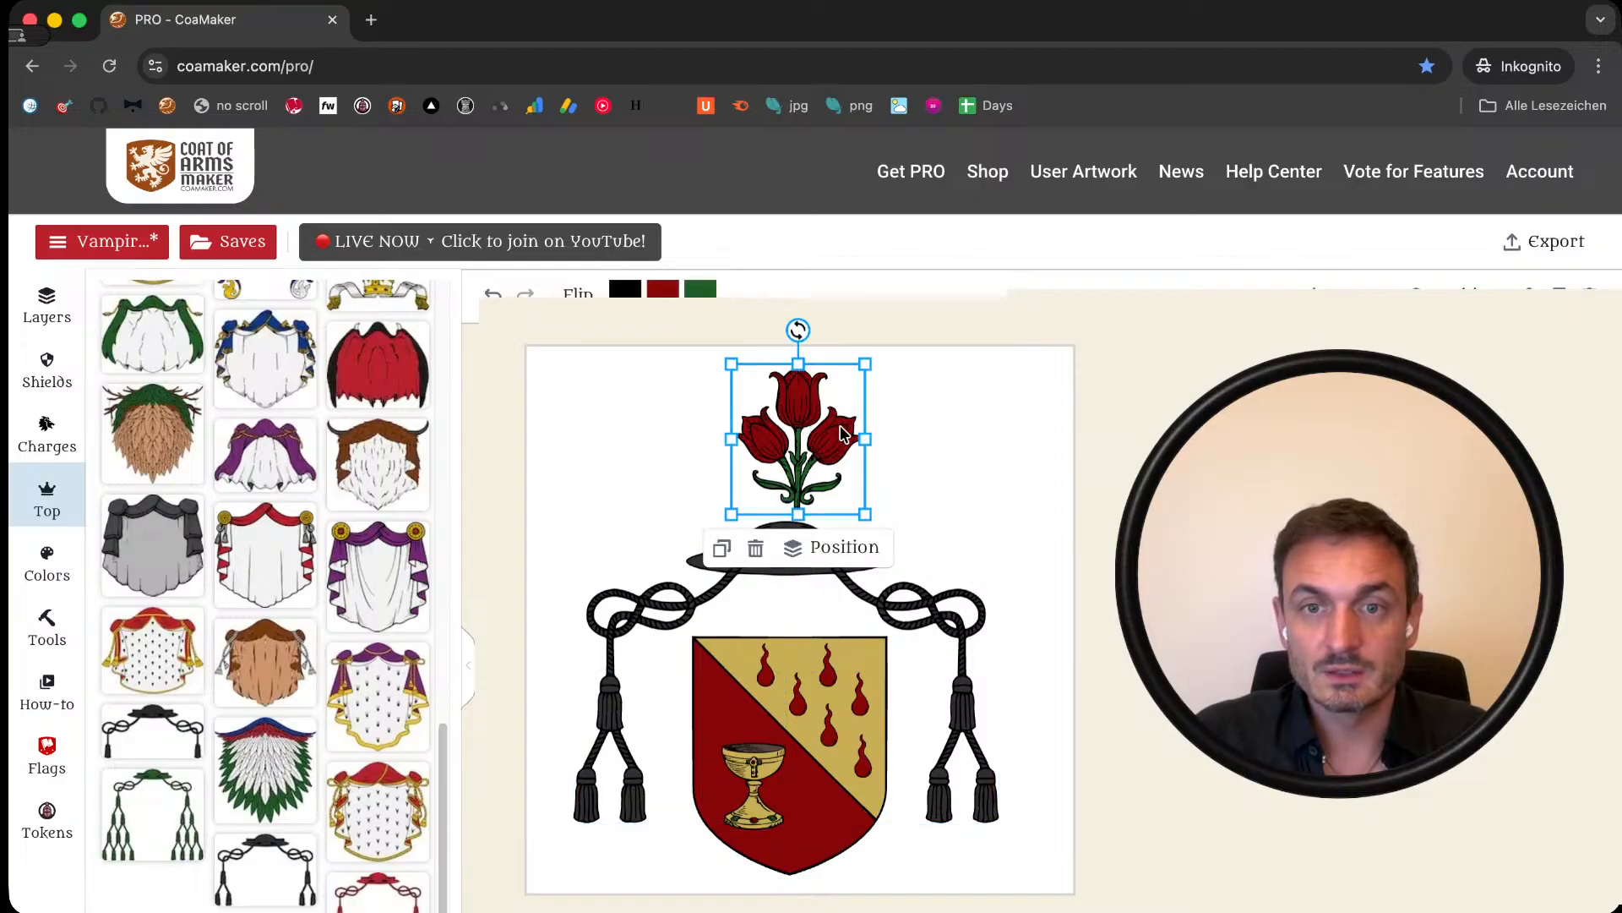
{"action": "left_click_drag", "start_coordinate": [843, 433], "coordinate": [1051, 440]}
{"action": "left_click", "coordinate": [769, 676]}
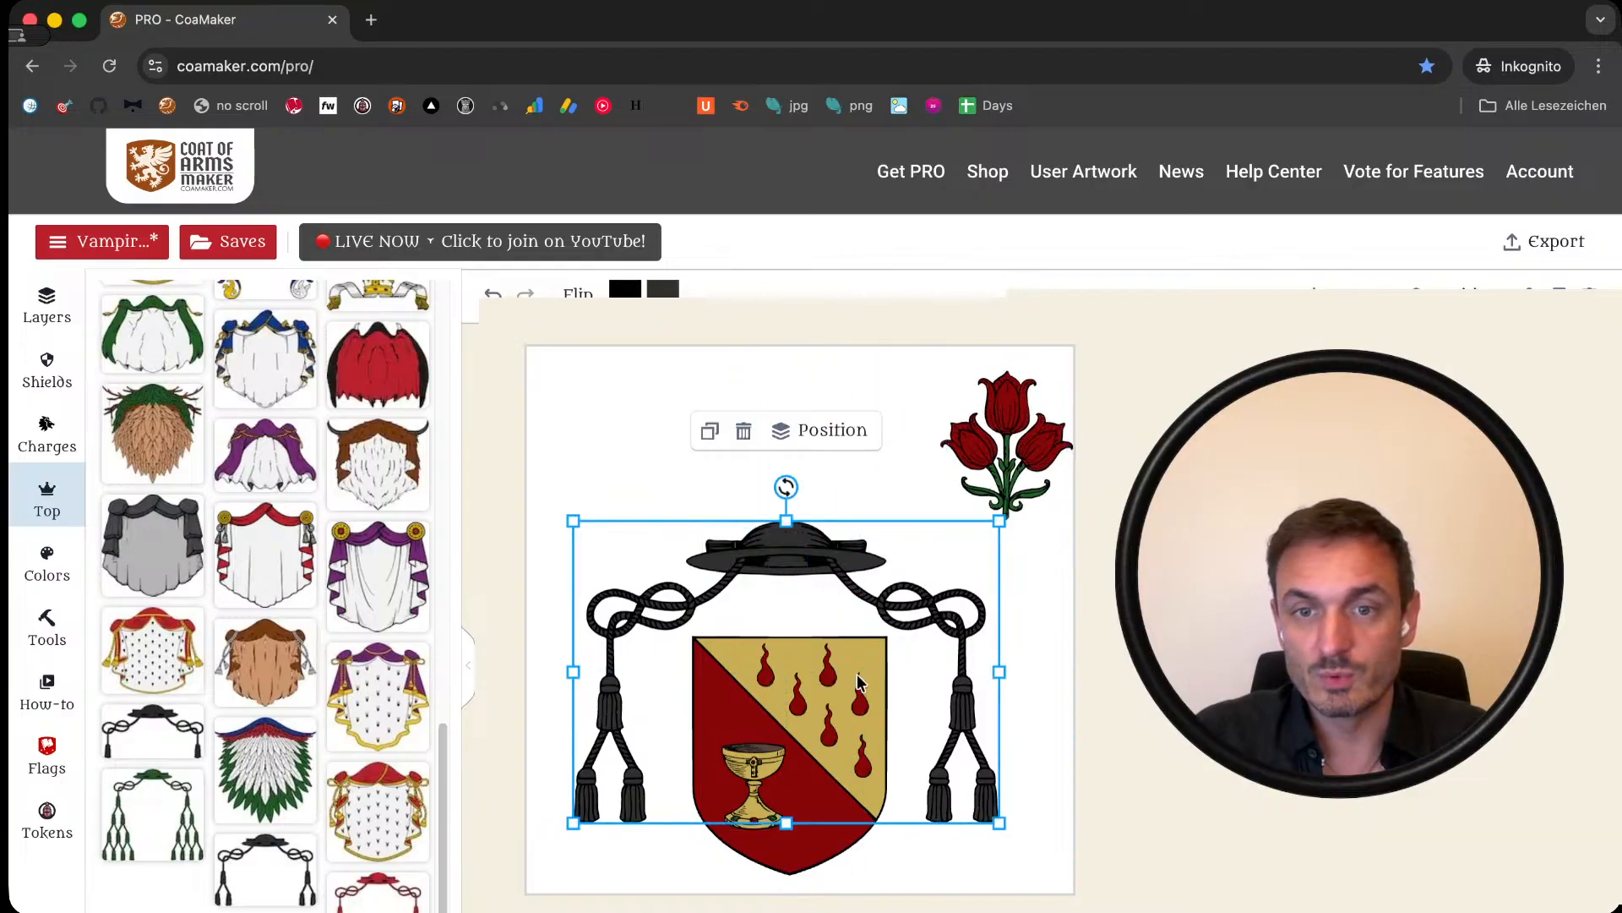
{"action": "left_click", "coordinate": [833, 431]}
{"action": "left_click", "coordinate": [858, 550]}
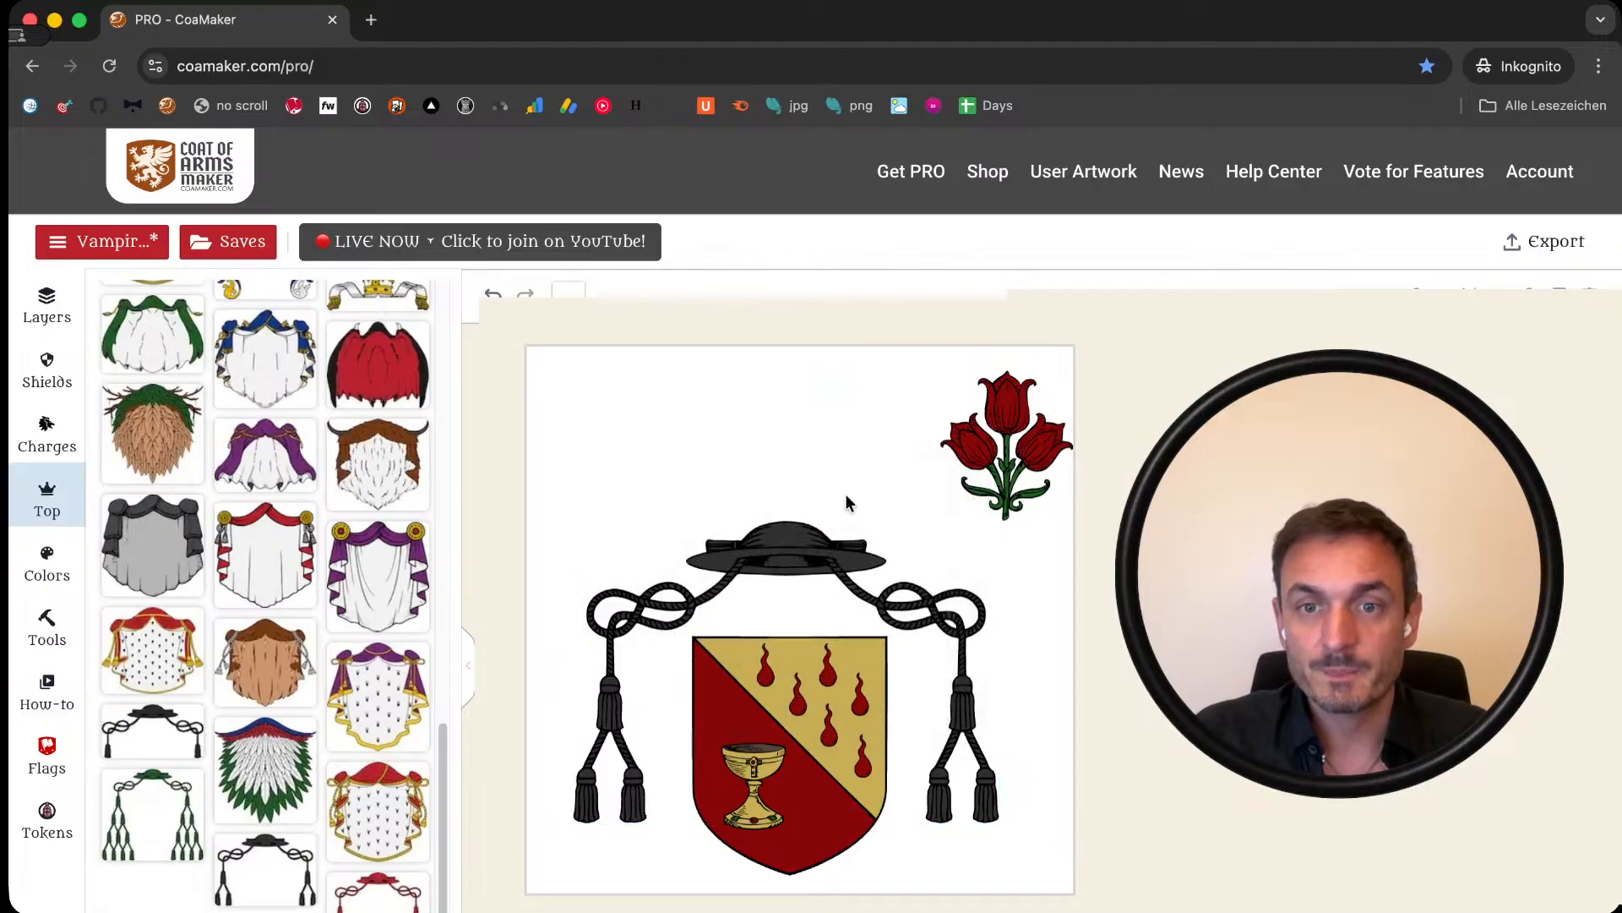
Step: Delete all six blood drops from the gold half of the shield
{"action": "left_click", "coordinate": [831, 683]}
{"action": "key", "text": "Delete"}
{"action": "left_click", "coordinate": [861, 702]}
{"action": "key", "text": "Delete"}
{"action": "left_click", "coordinate": [864, 766]}
{"action": "key", "text": "Delete"}
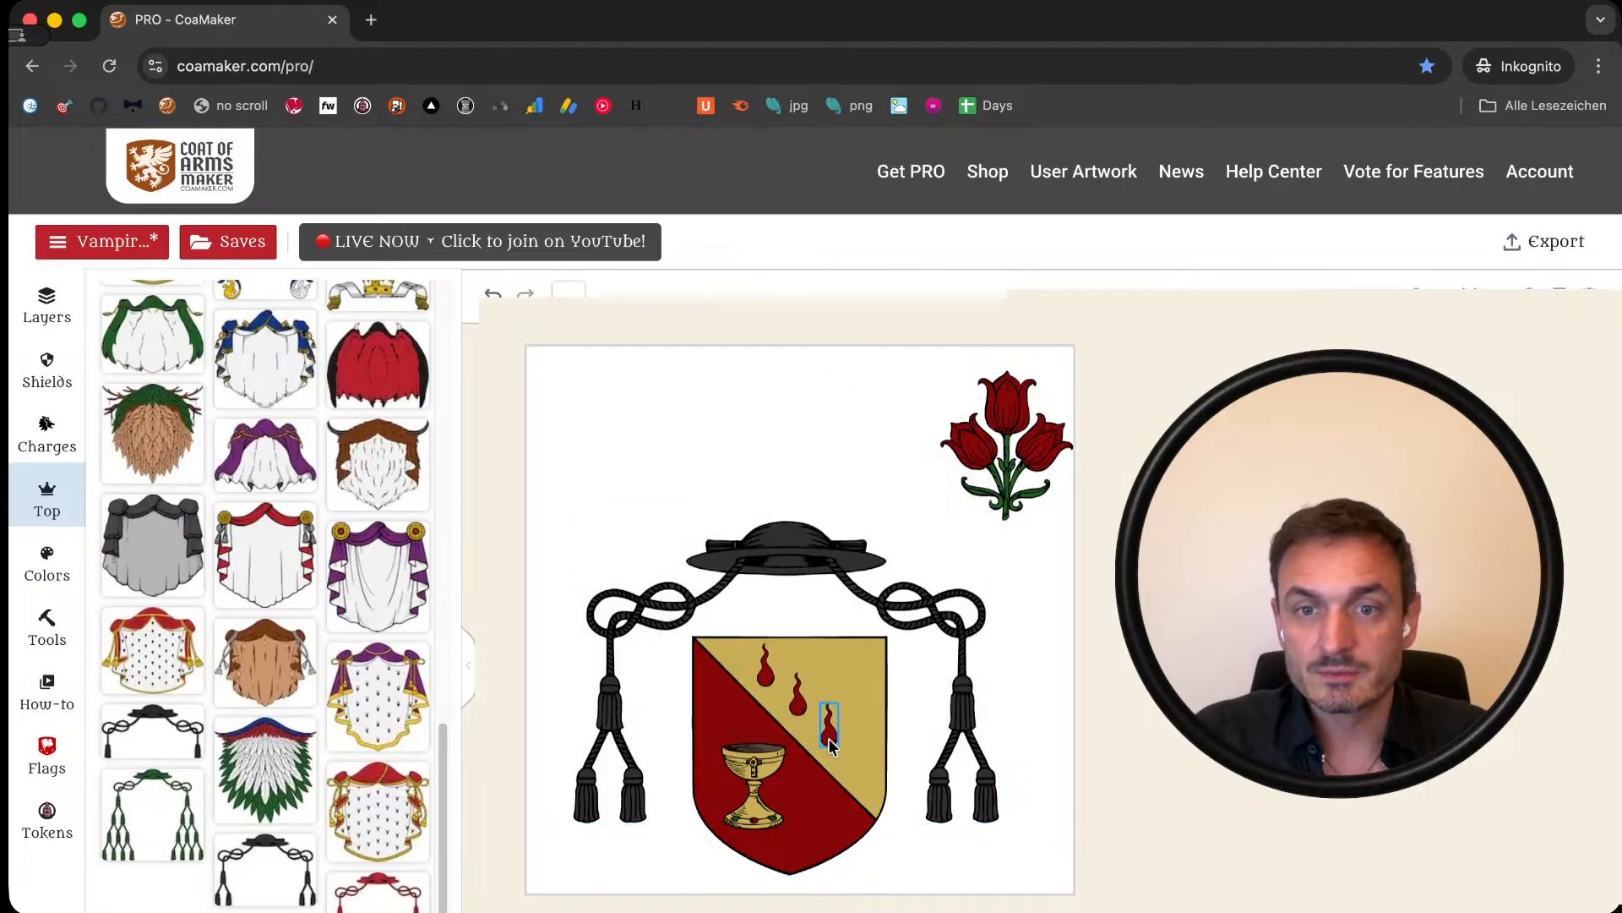
{"action": "left_click", "coordinate": [829, 737]}
{"action": "key", "text": "Delete"}
{"action": "left_click", "coordinate": [803, 702]}
{"action": "key", "text": "Delete"}
{"action": "left_click", "coordinate": [766, 669]}
{"action": "key", "text": "Delete"}
Step: Shrink the tulips, move them onto the gold half of the shield and bring them to the front
{"action": "left_click", "coordinate": [945, 512]}
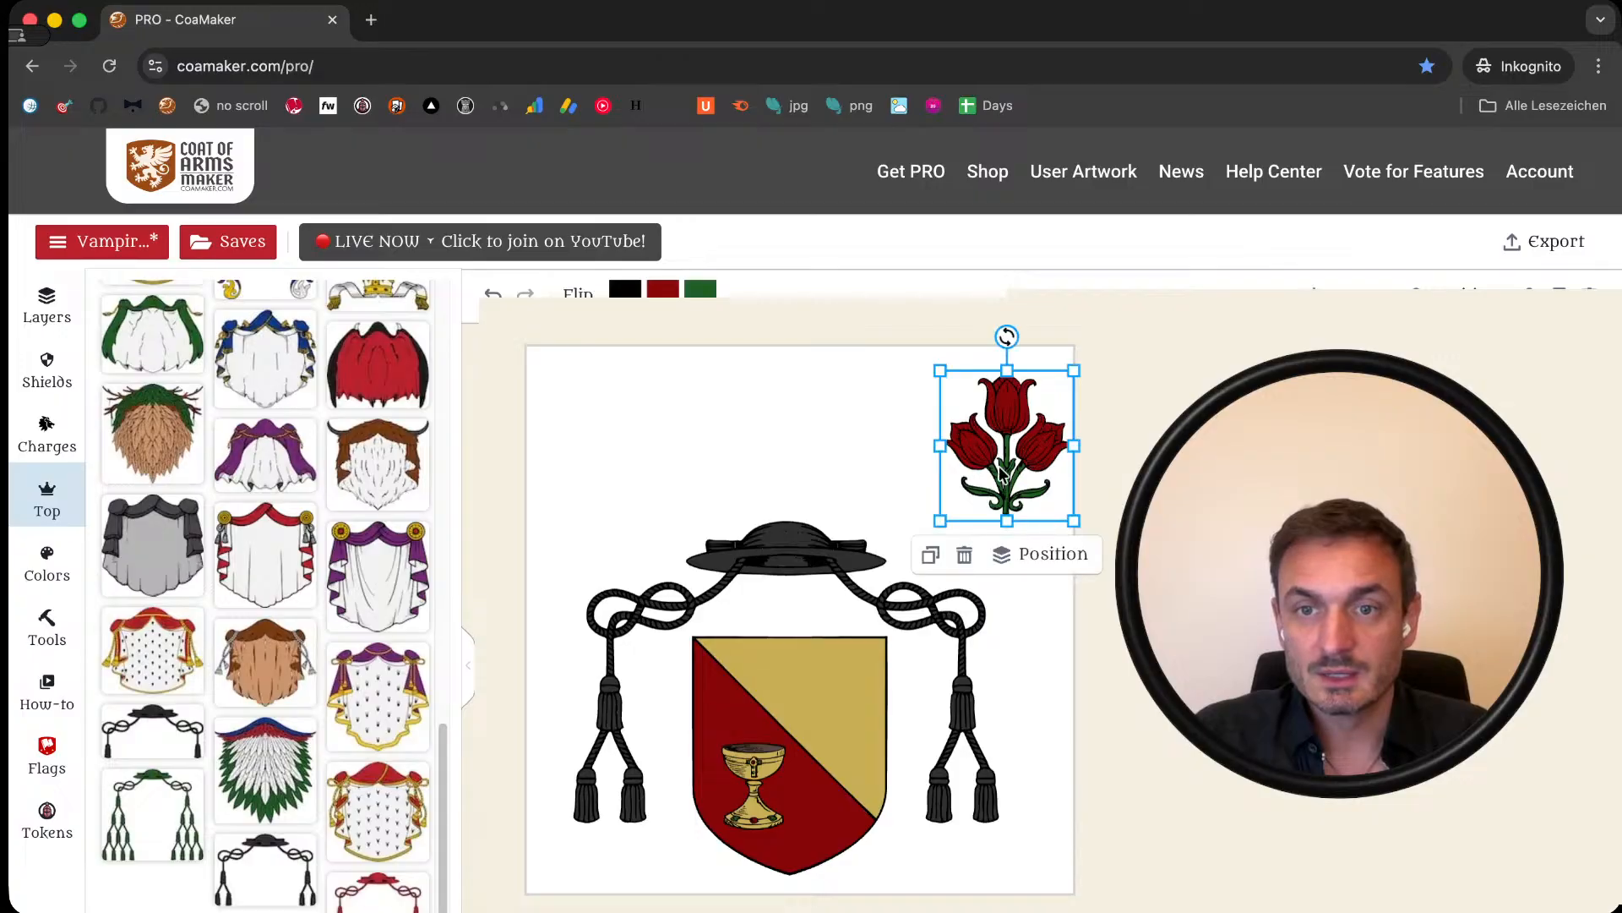
{"action": "left_click_drag", "start_coordinate": [937, 524], "coordinate": [839, 714]}
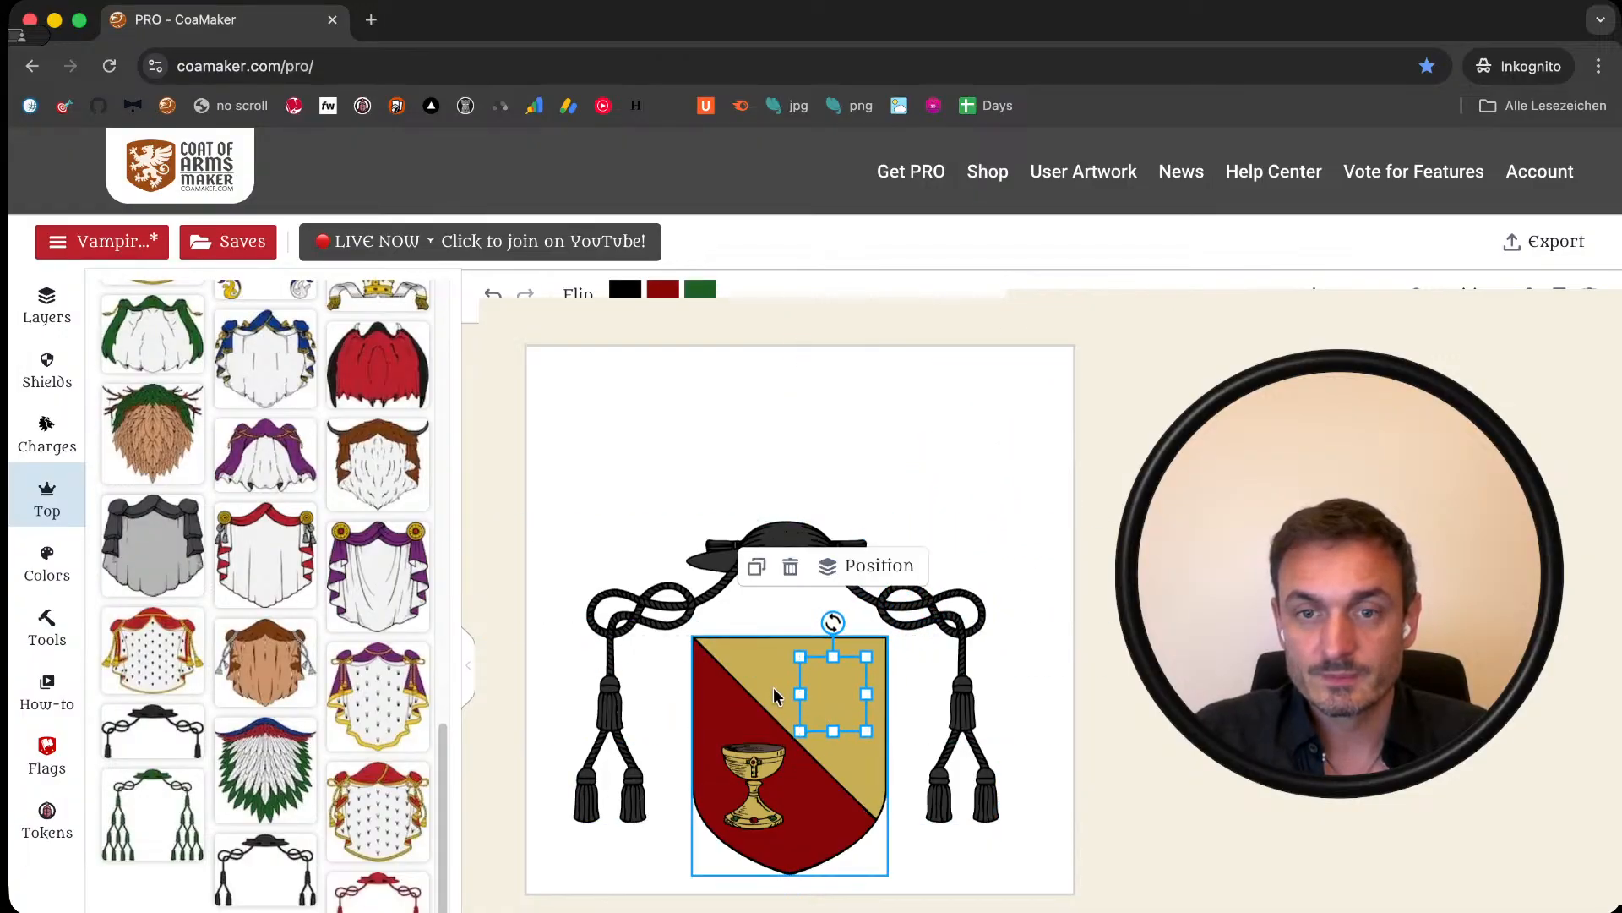
{"action": "left_click", "coordinate": [869, 567]}
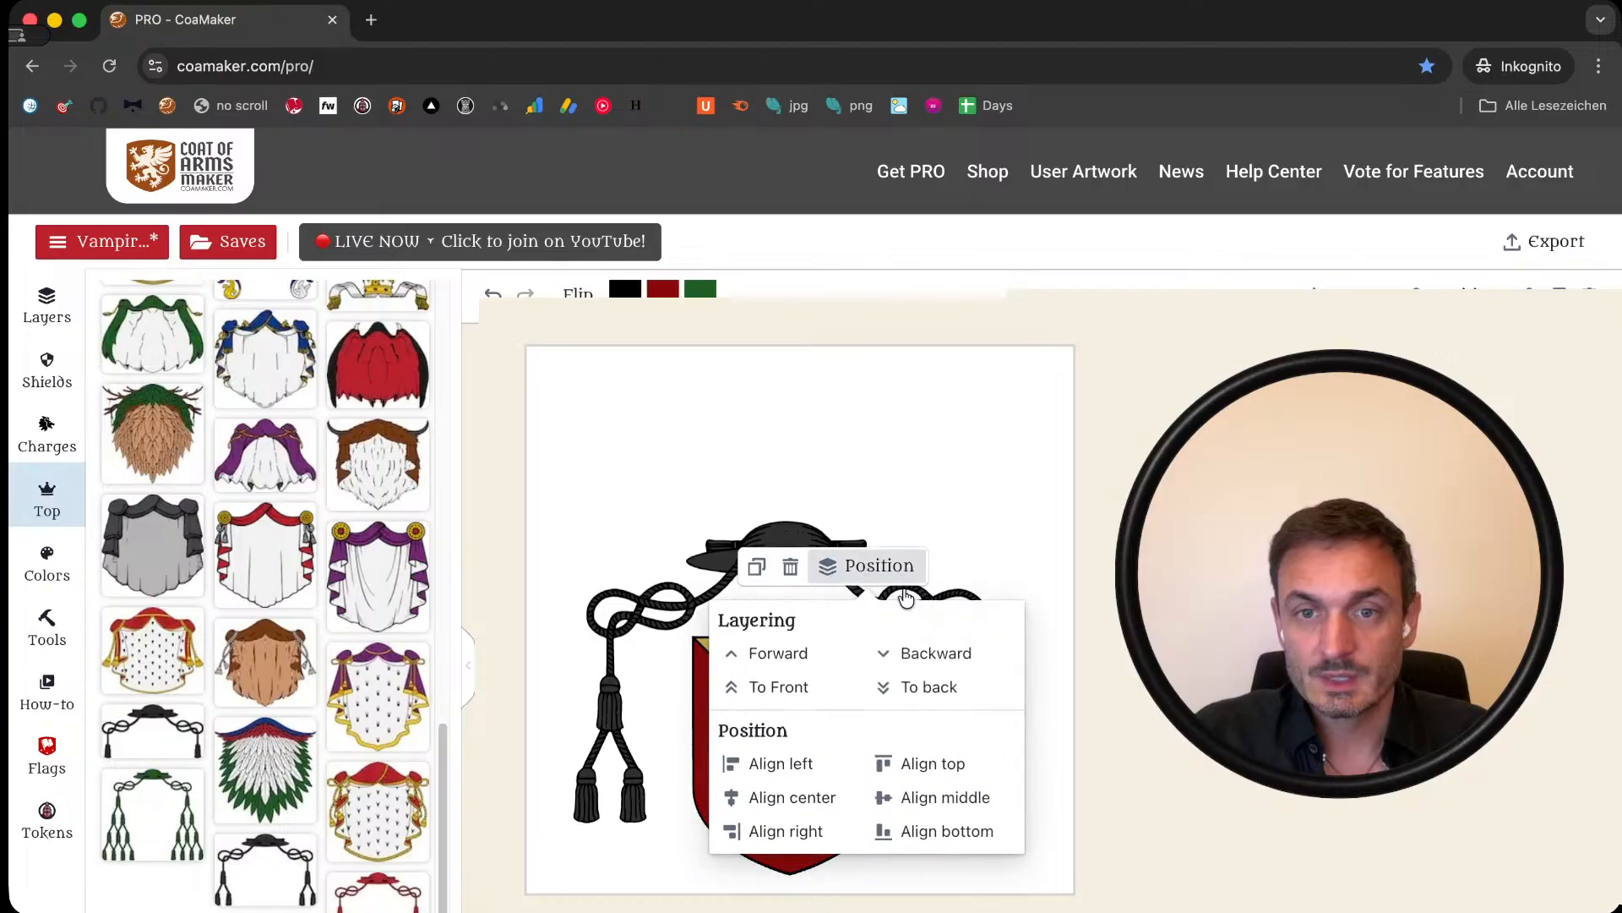
{"action": "left_click", "coordinate": [806, 683]}
Step: Enlarge the tulips slightly and adjust their position to fill the gold half of the shield
{"action": "left_click", "coordinate": [836, 686]}
{"action": "left_click_drag", "start_coordinate": [869, 650], "coordinate": [890, 634]}
{"action": "left_click_drag", "start_coordinate": [844, 697], "coordinate": [834, 708]}
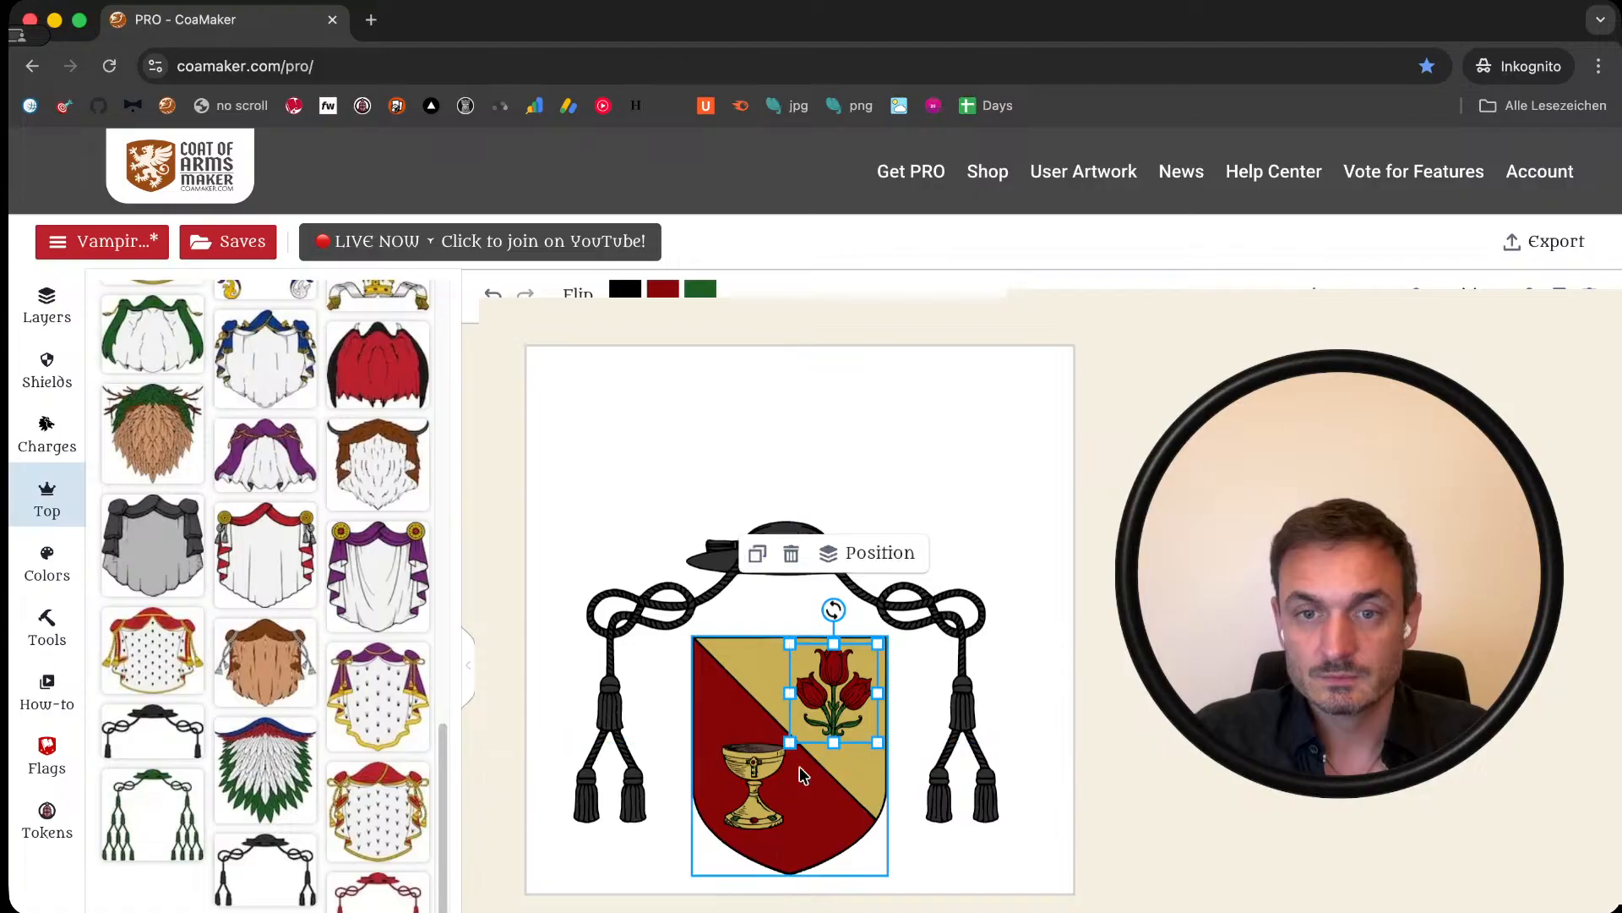
{"action": "left_click", "coordinate": [1051, 730]}
{"action": "left_click", "coordinate": [856, 719]}
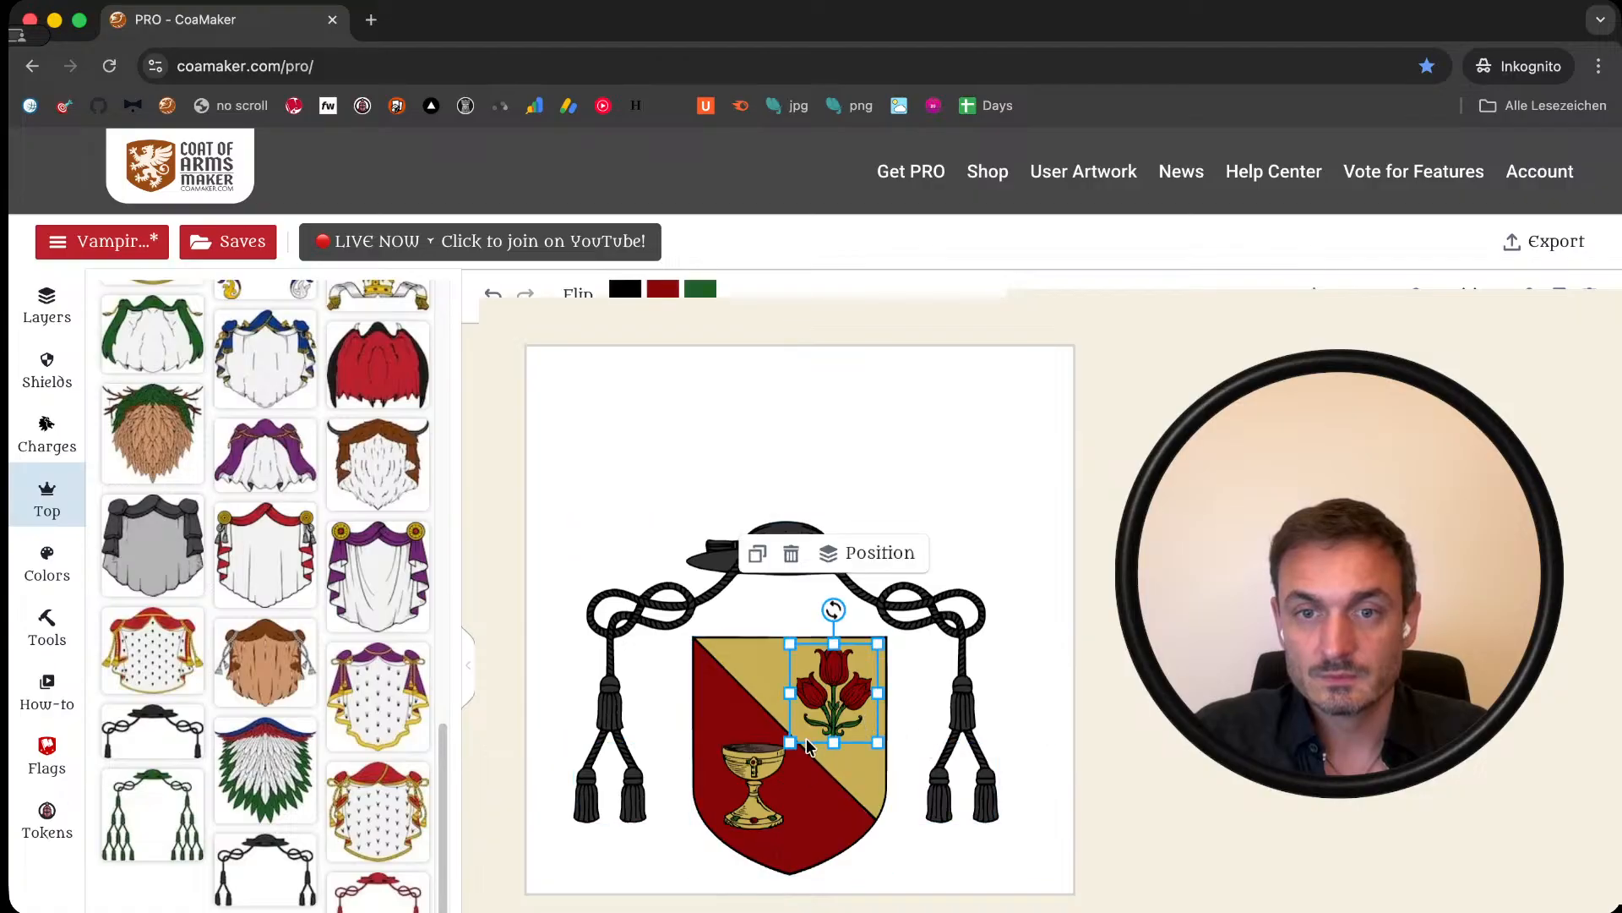
{"action": "left_click_drag", "start_coordinate": [791, 741], "coordinate": [786, 746]}
Step: Select the hat, shield, chalice and tulips together, move them up and enlarge them to fill more of the canvas
{"action": "left_click_drag", "start_coordinate": [1040, 873], "coordinate": [561, 554]}
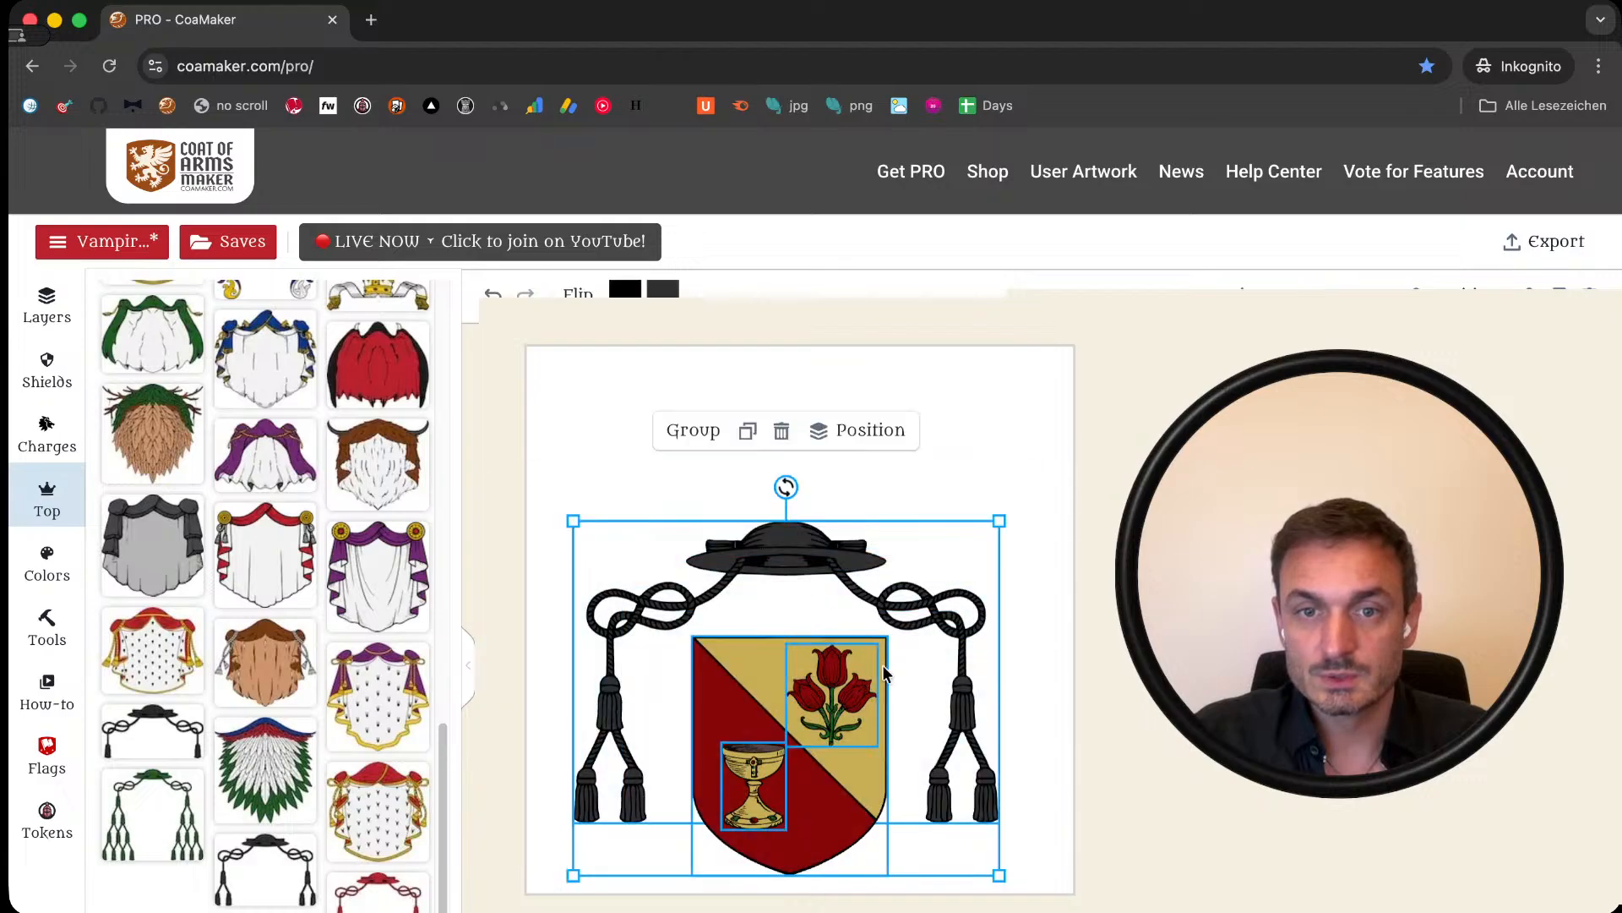
{"action": "left_click_drag", "start_coordinate": [863, 740], "coordinate": [850, 682]}
{"action": "left_click_drag", "start_coordinate": [1013, 464], "coordinate": [1054, 432]}
{"action": "left_click", "coordinate": [995, 608]}
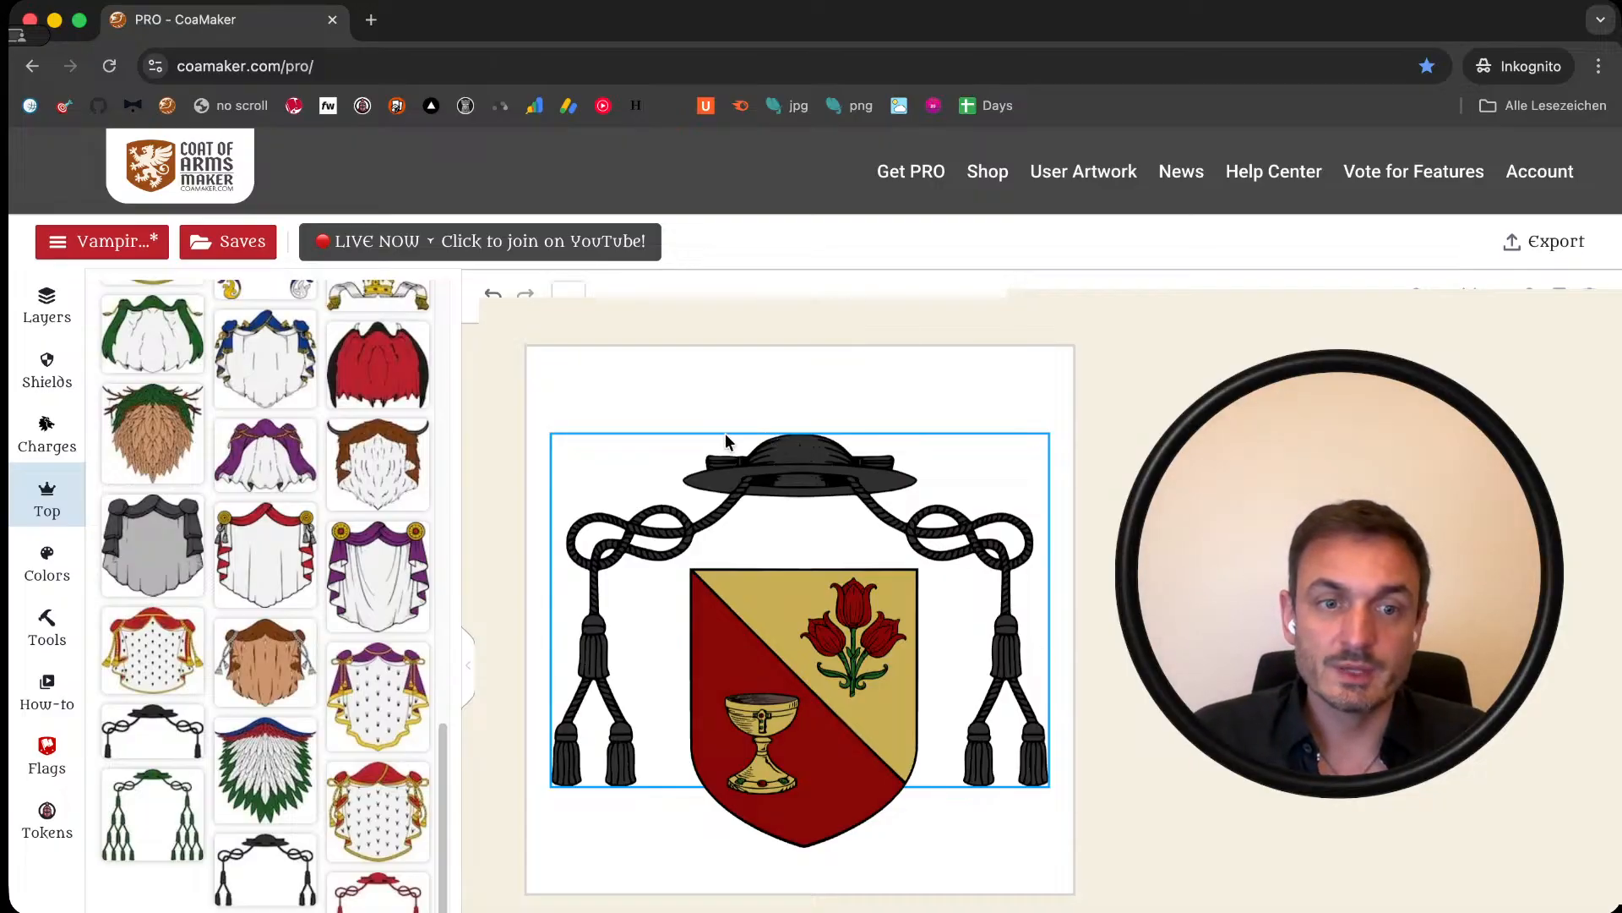
Step: Replace the black hat with the black version with one tassel per side, enlarged and centered above the shield
{"action": "left_click", "coordinate": [153, 722]}
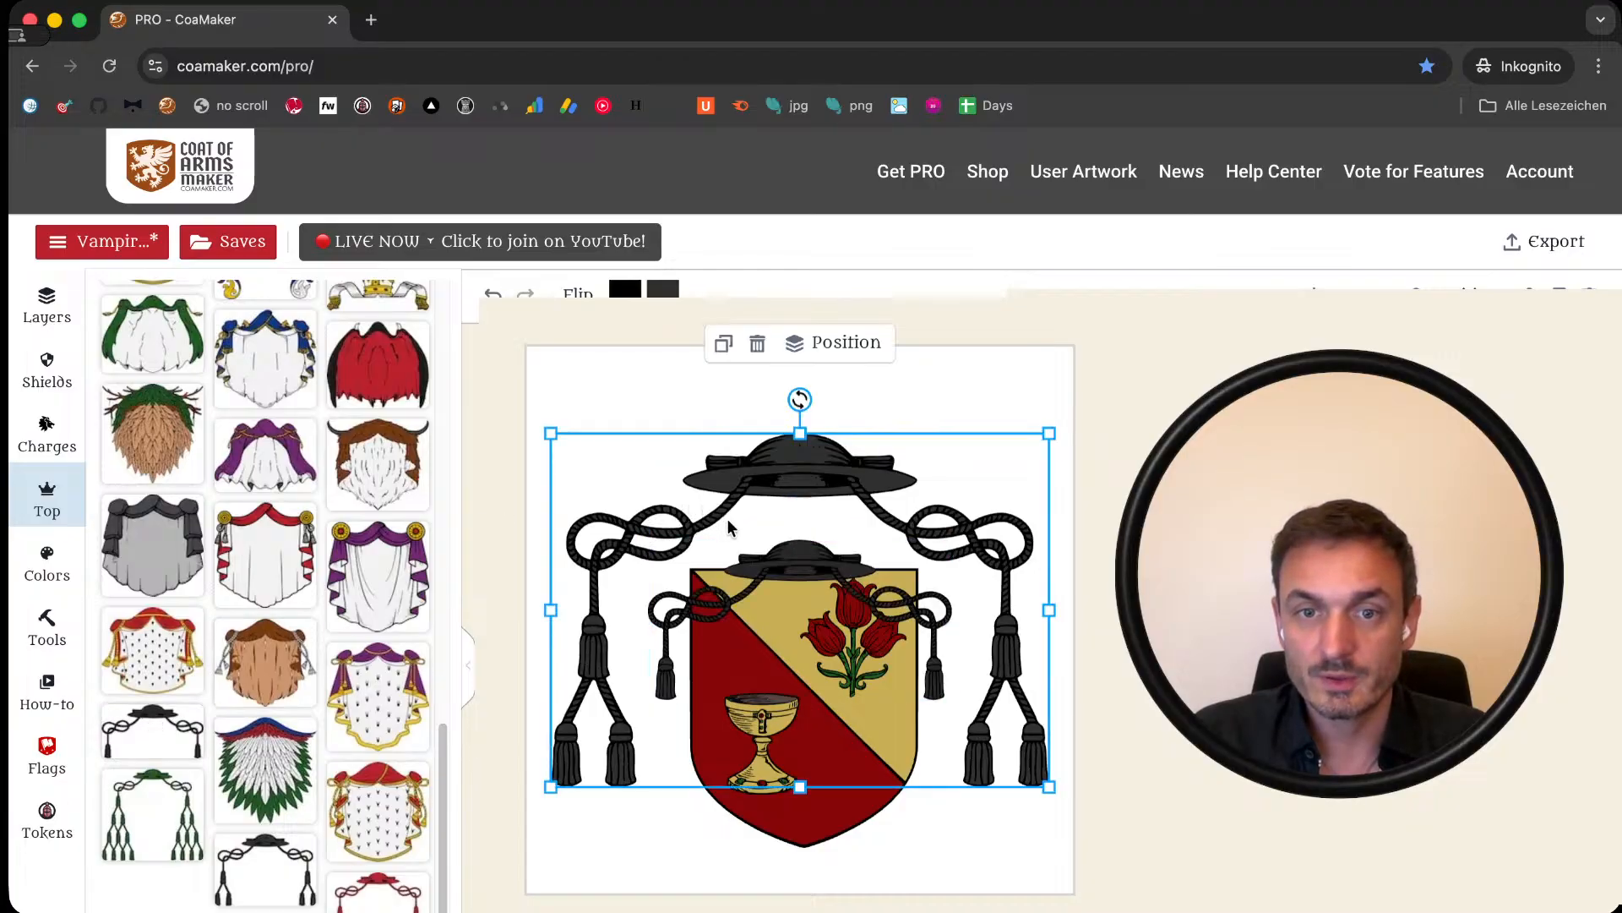
{"action": "key", "text": "Delete"}
{"action": "left_click", "coordinate": [810, 555]}
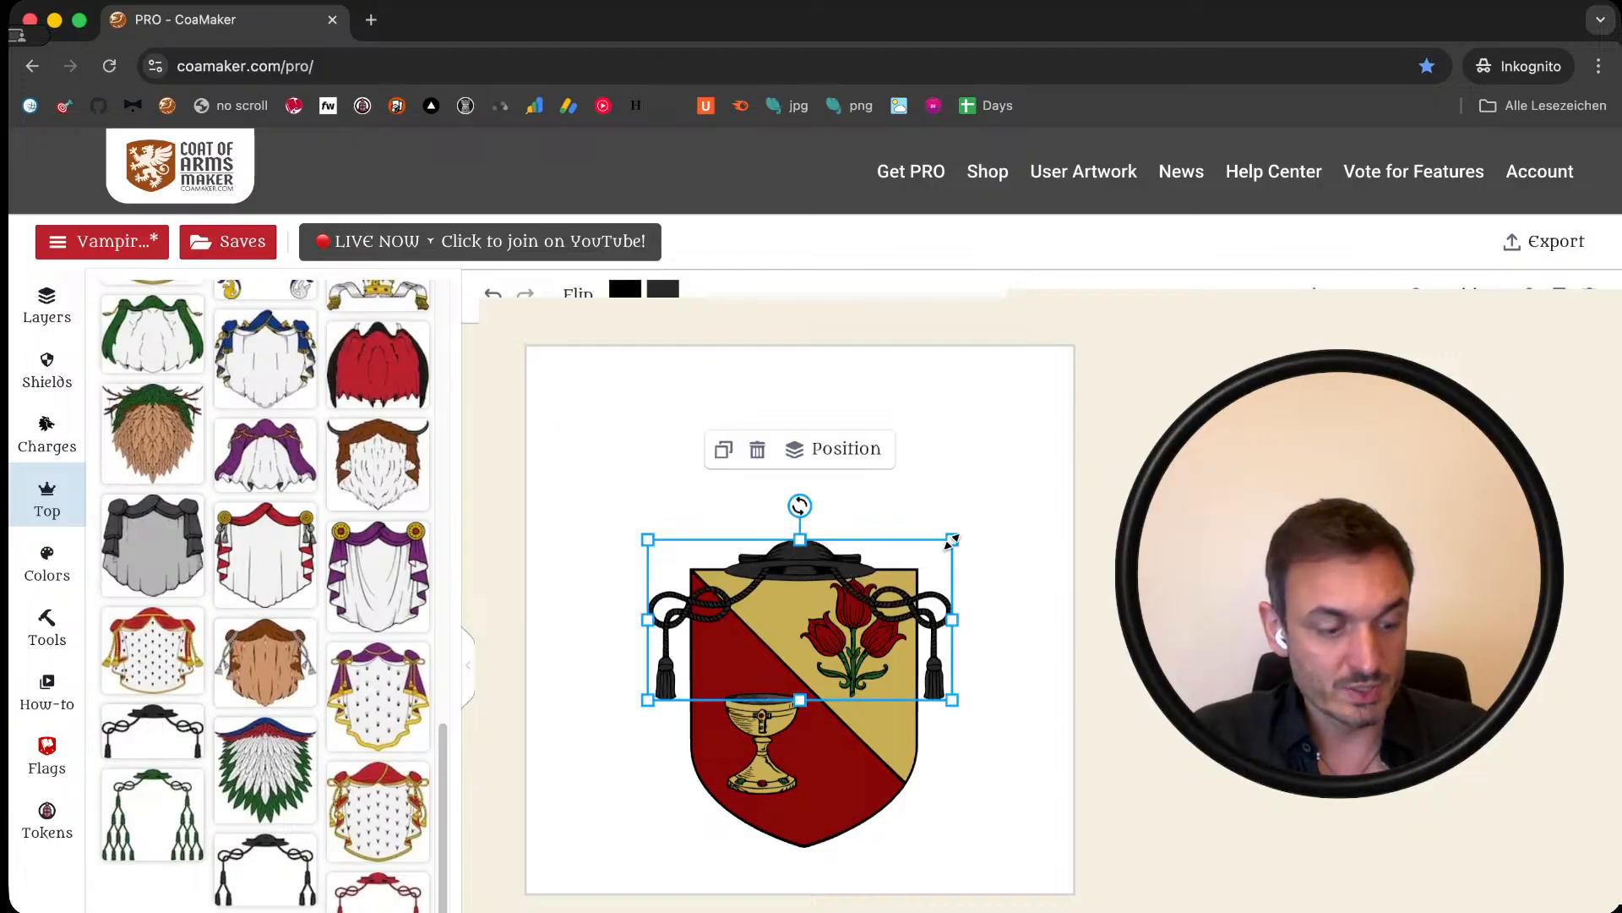
{"action": "left_click_drag", "start_coordinate": [952, 539], "coordinate": [1043, 485]}
{"action": "left_click_drag", "start_coordinate": [813, 528], "coordinate": [814, 470]}
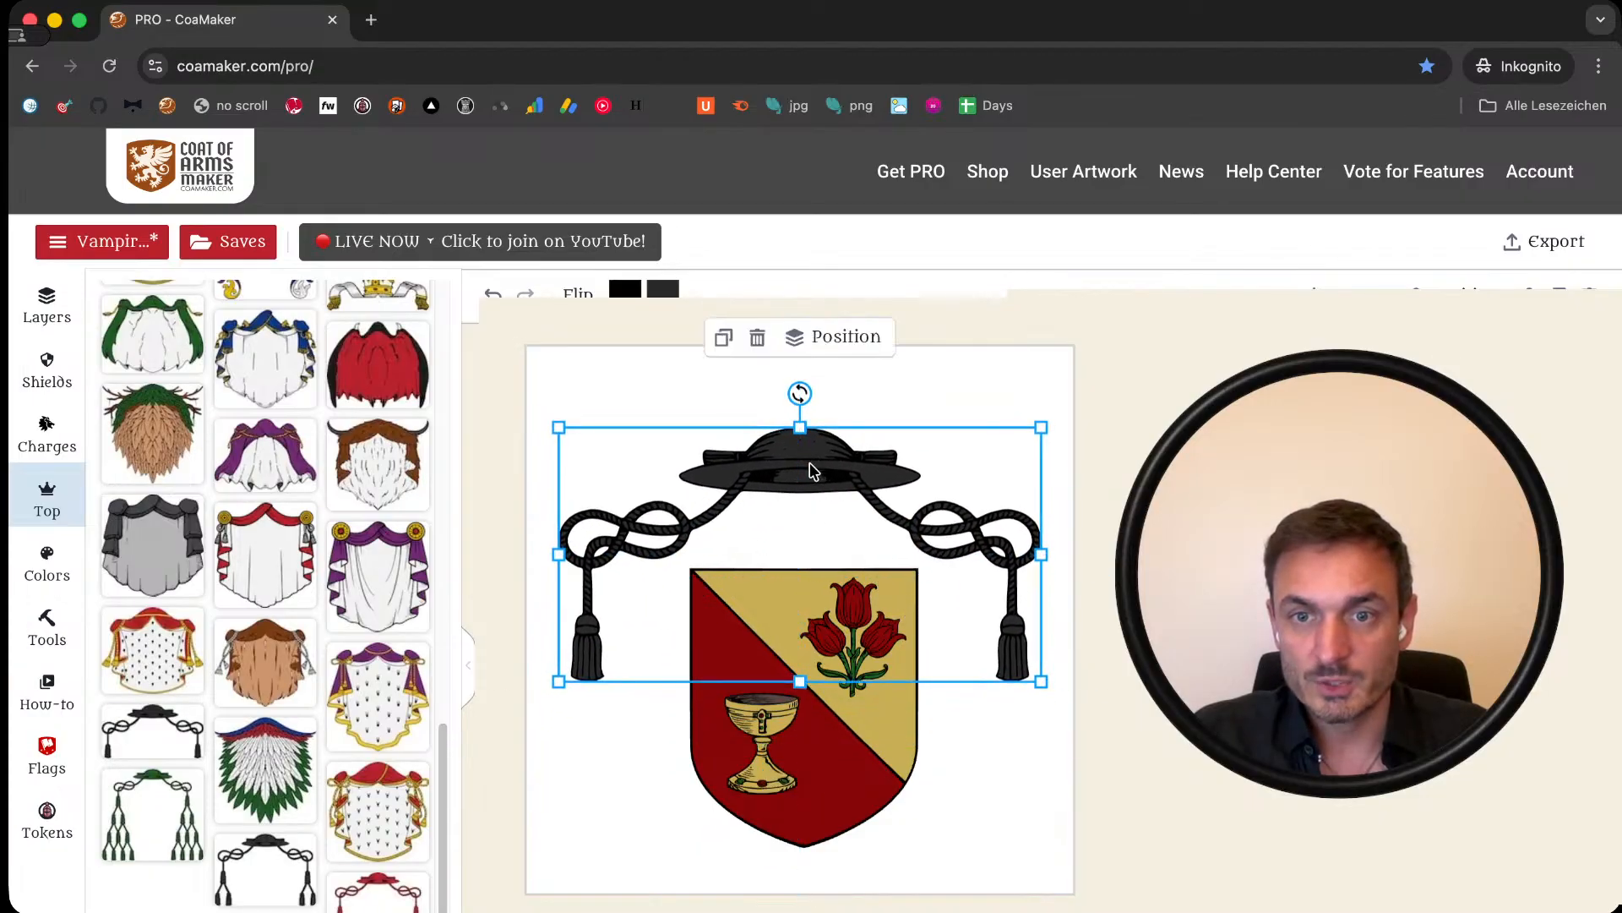
{"action": "left_click", "coordinate": [1043, 856]}
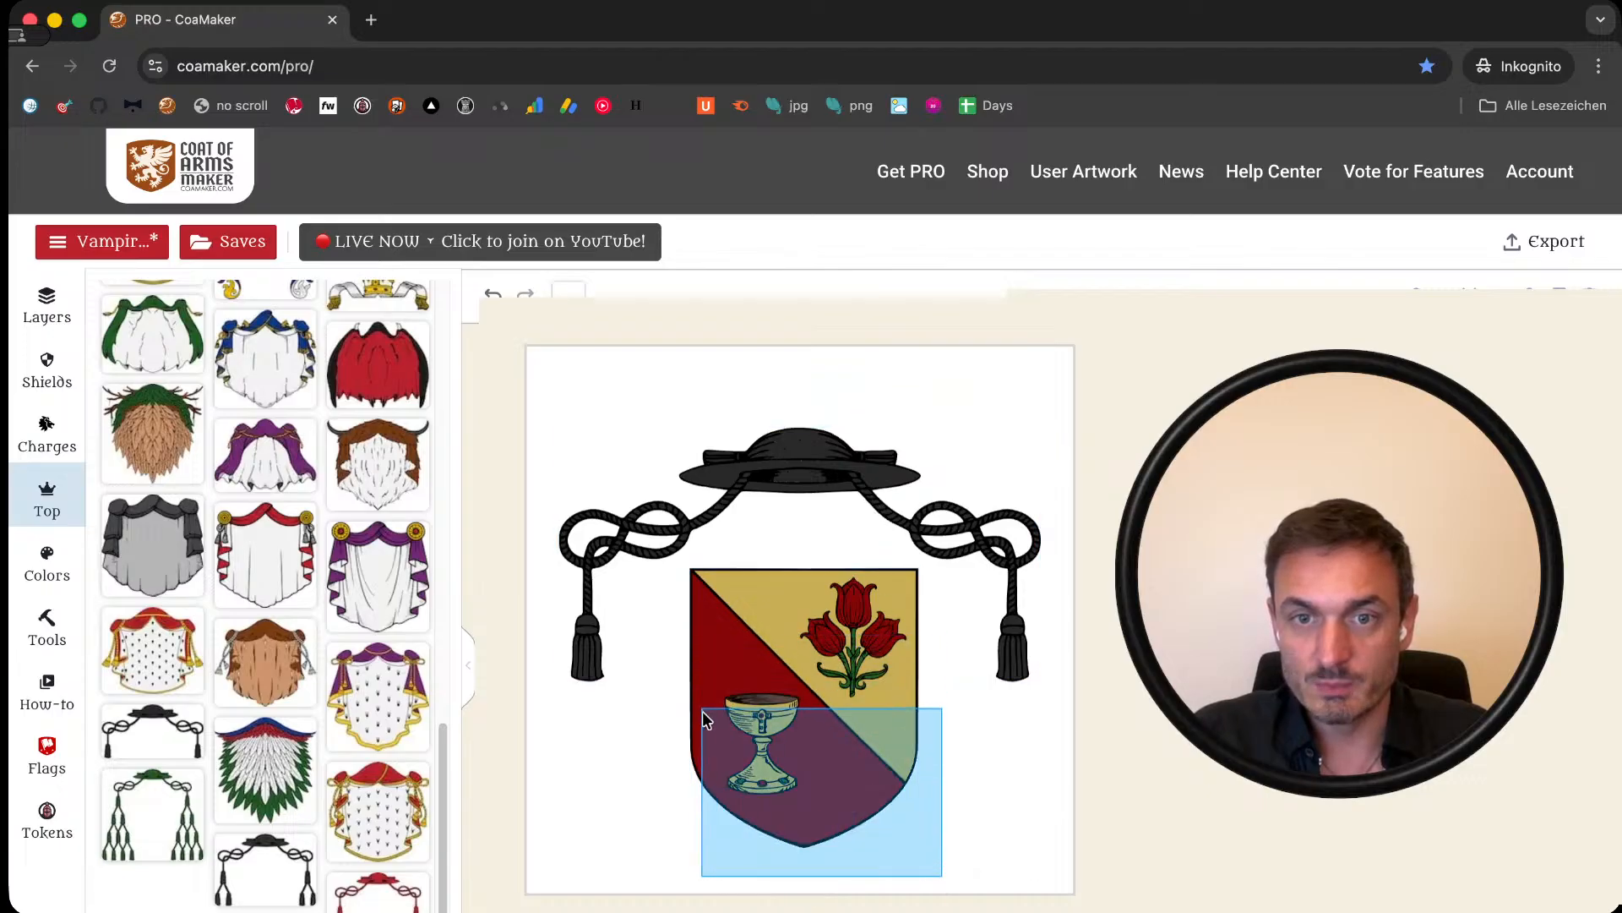
Step: Enlarge the shield together with its chalice and tulips and center it beneath the hat
{"action": "left_click", "coordinate": [723, 735]}
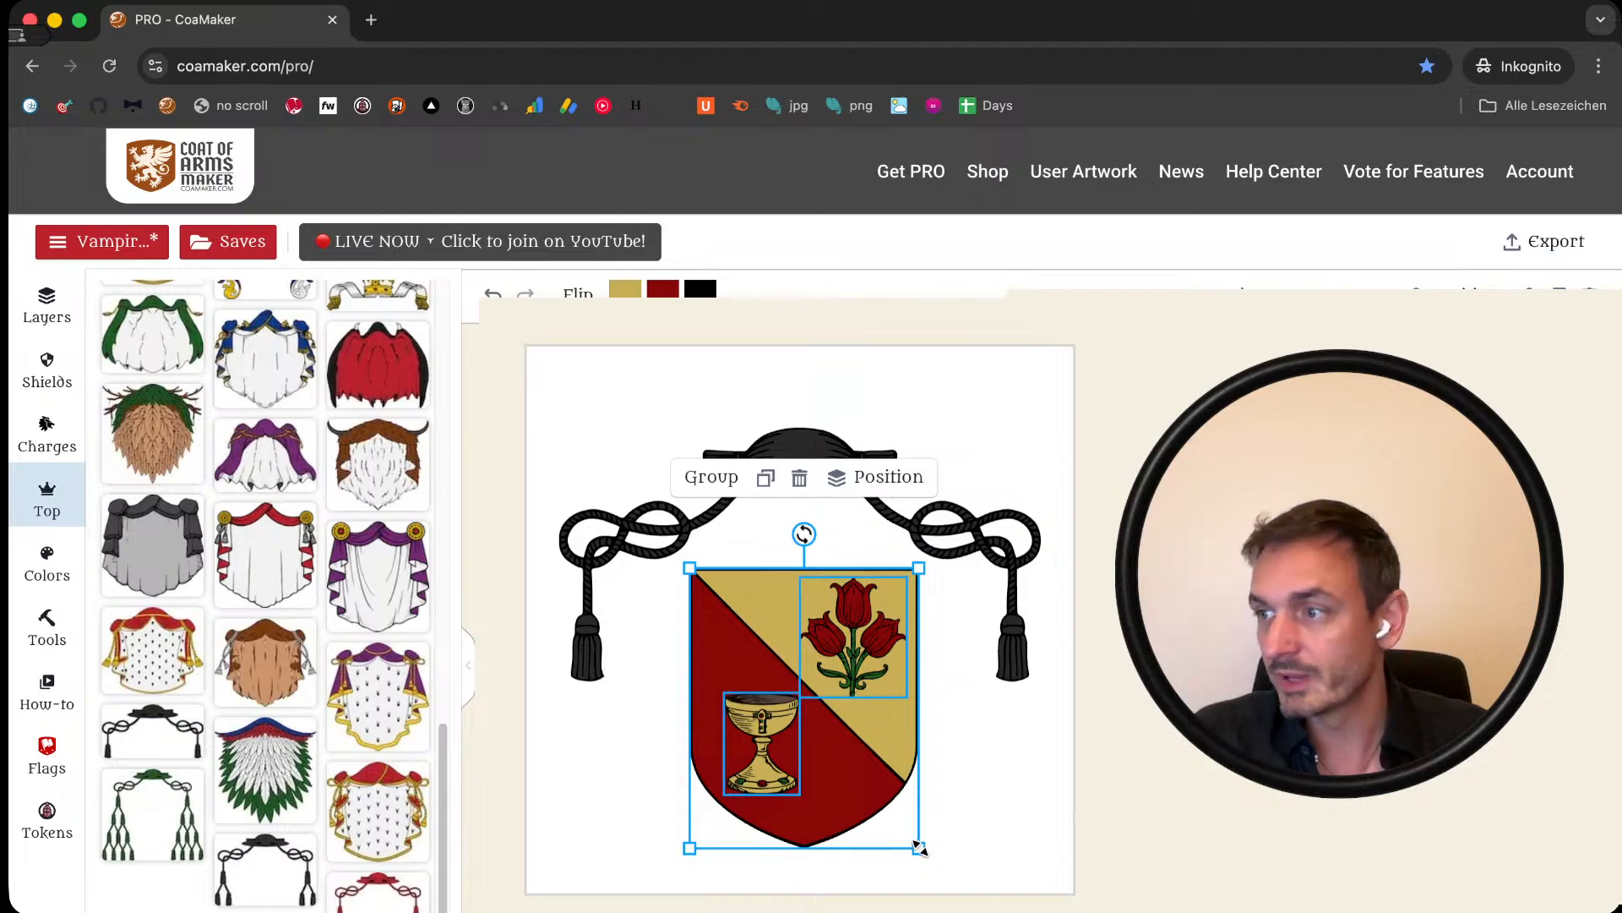
{"action": "left_click_drag", "start_coordinate": [920, 848], "coordinate": [964, 879]}
{"action": "left_click_drag", "start_coordinate": [859, 808], "coordinate": [839, 813]}
{"action": "left_click", "coordinate": [1031, 802]}
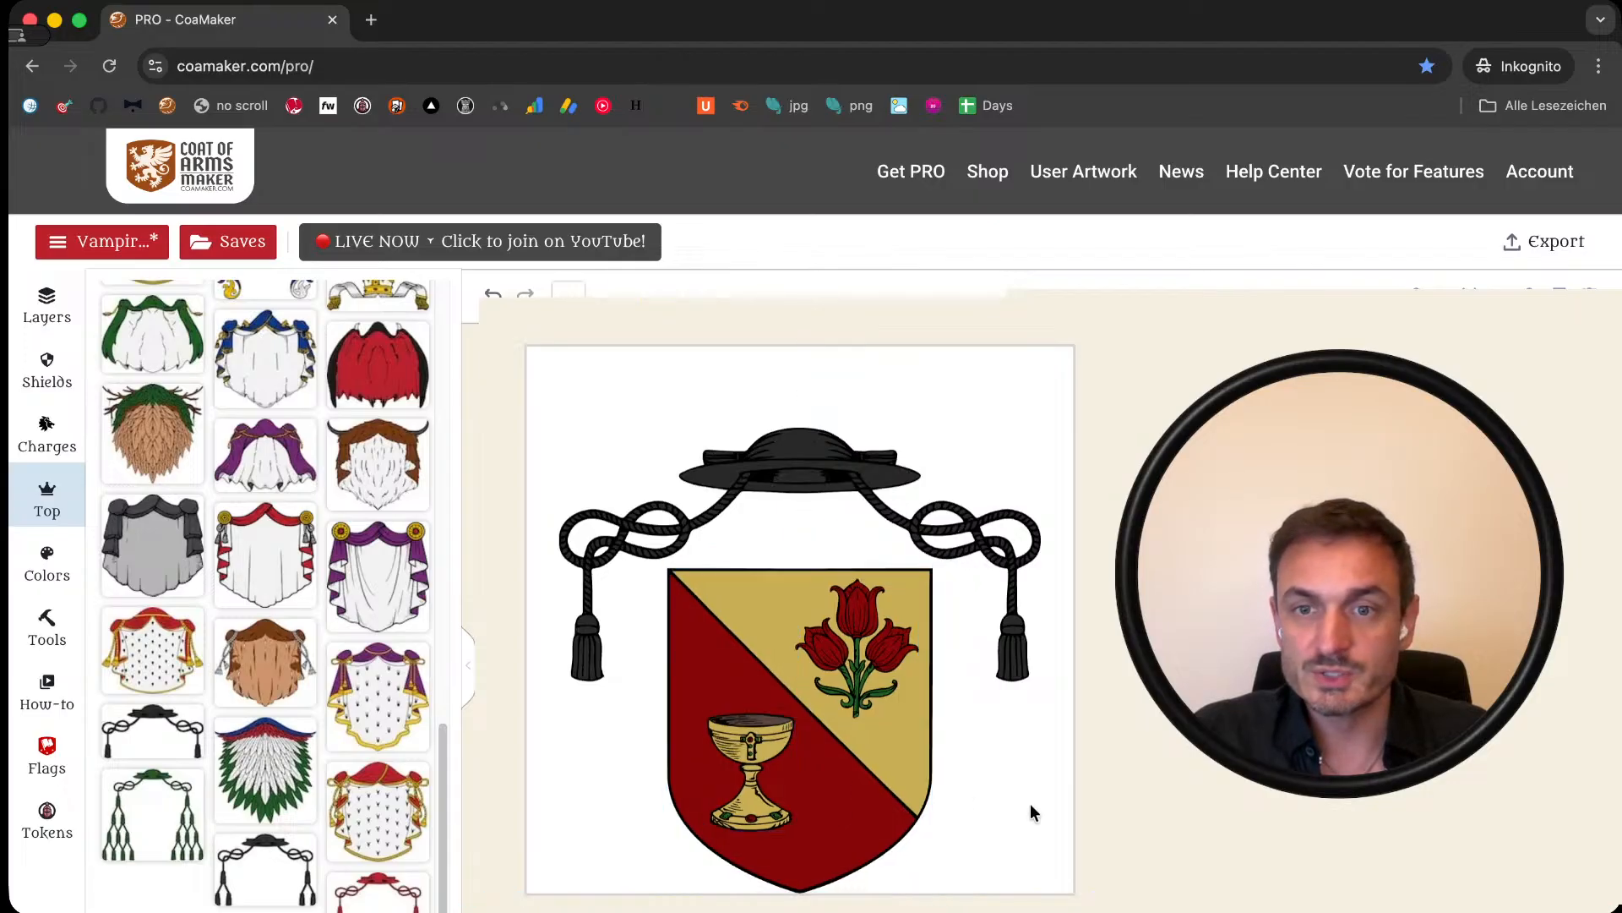
Step: Select the hat and the shield with its charges and move them all slightly up and centered on the canvas
{"action": "left_click_drag", "start_coordinate": [1054, 852], "coordinate": [610, 463]}
{"action": "left_click_drag", "start_coordinate": [754, 566], "coordinate": [771, 544]}
{"action": "left_click", "coordinate": [1107, 651]}
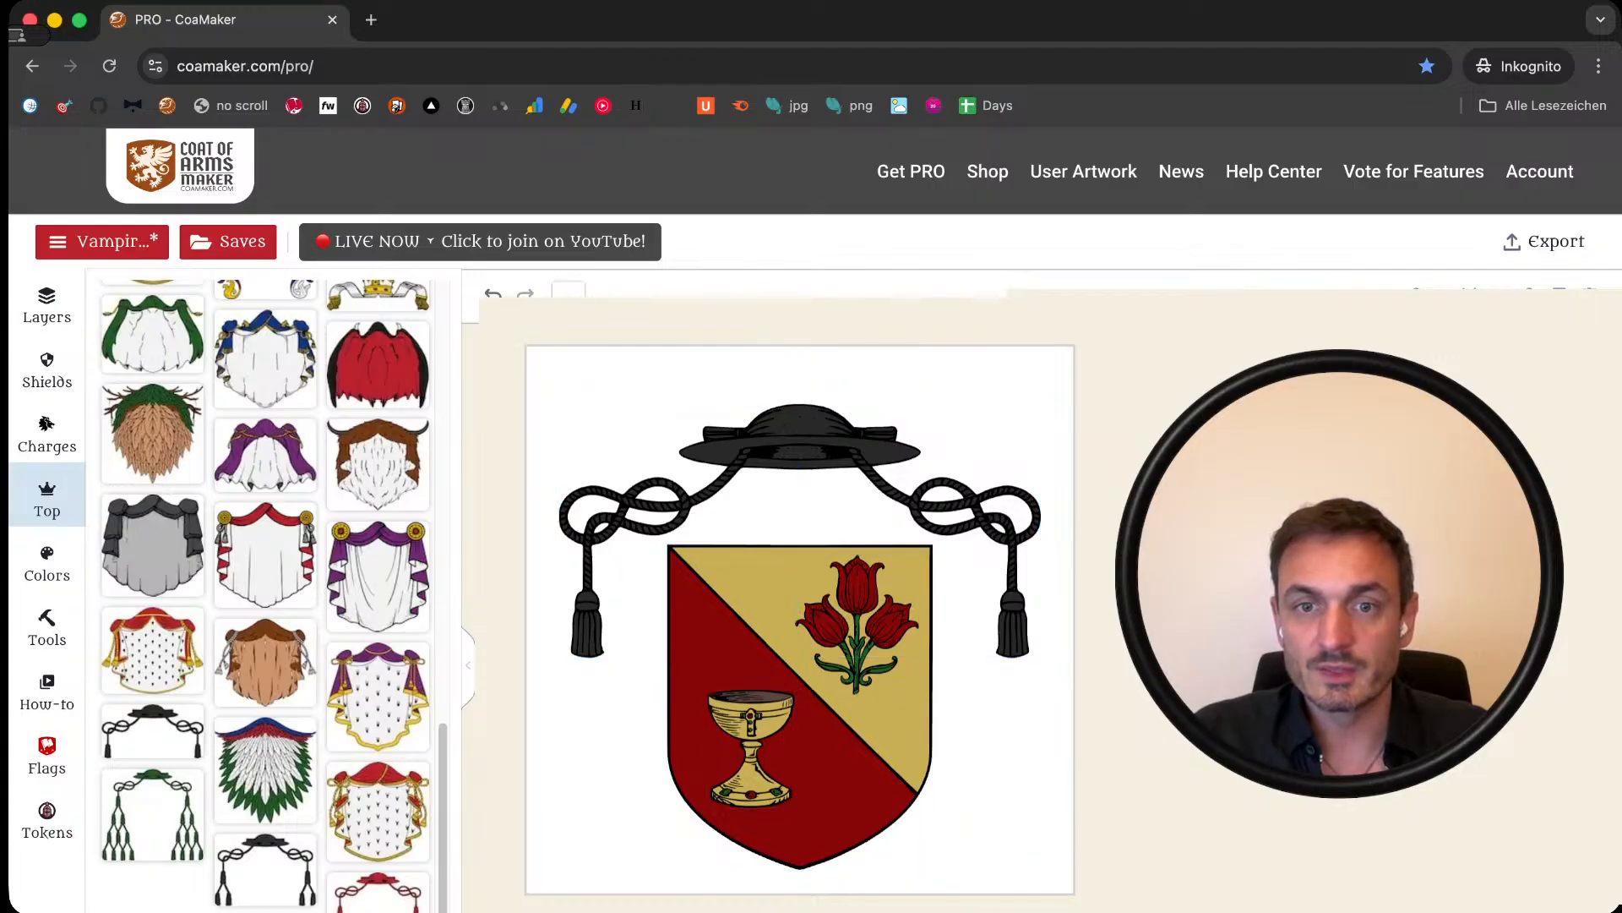
Step: Replace the black hat with the red clerical hat with six tassels per side, enlarged and centered around the shield
{"action": "left_click", "coordinate": [808, 425]}
{"action": "key", "text": "Delete"}
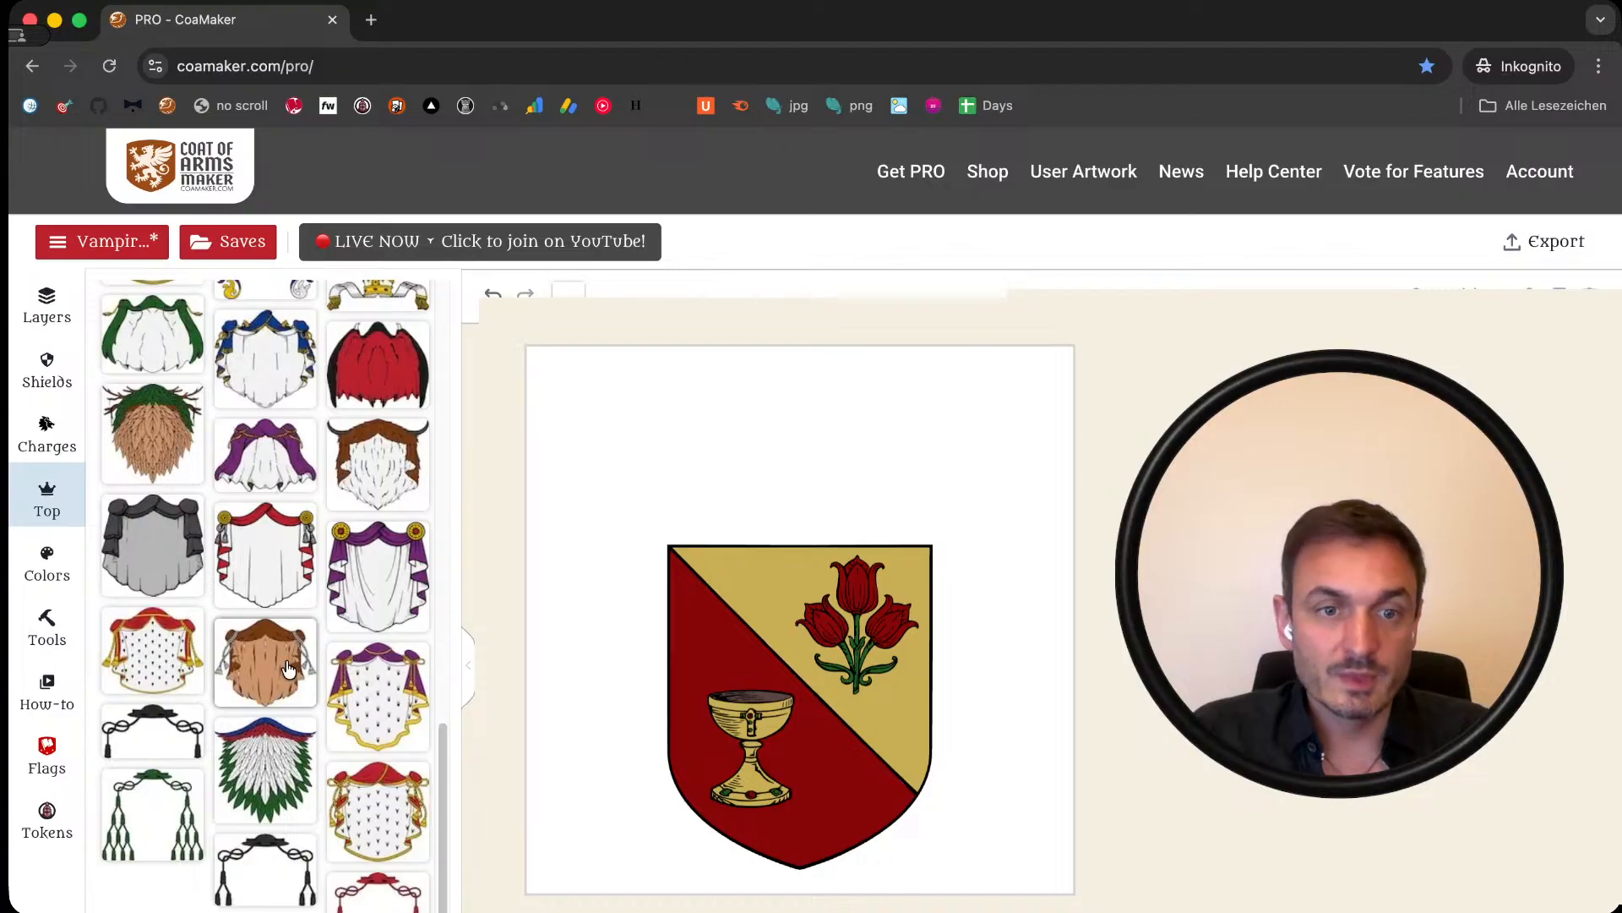
{"action": "left_click", "coordinate": [378, 896]}
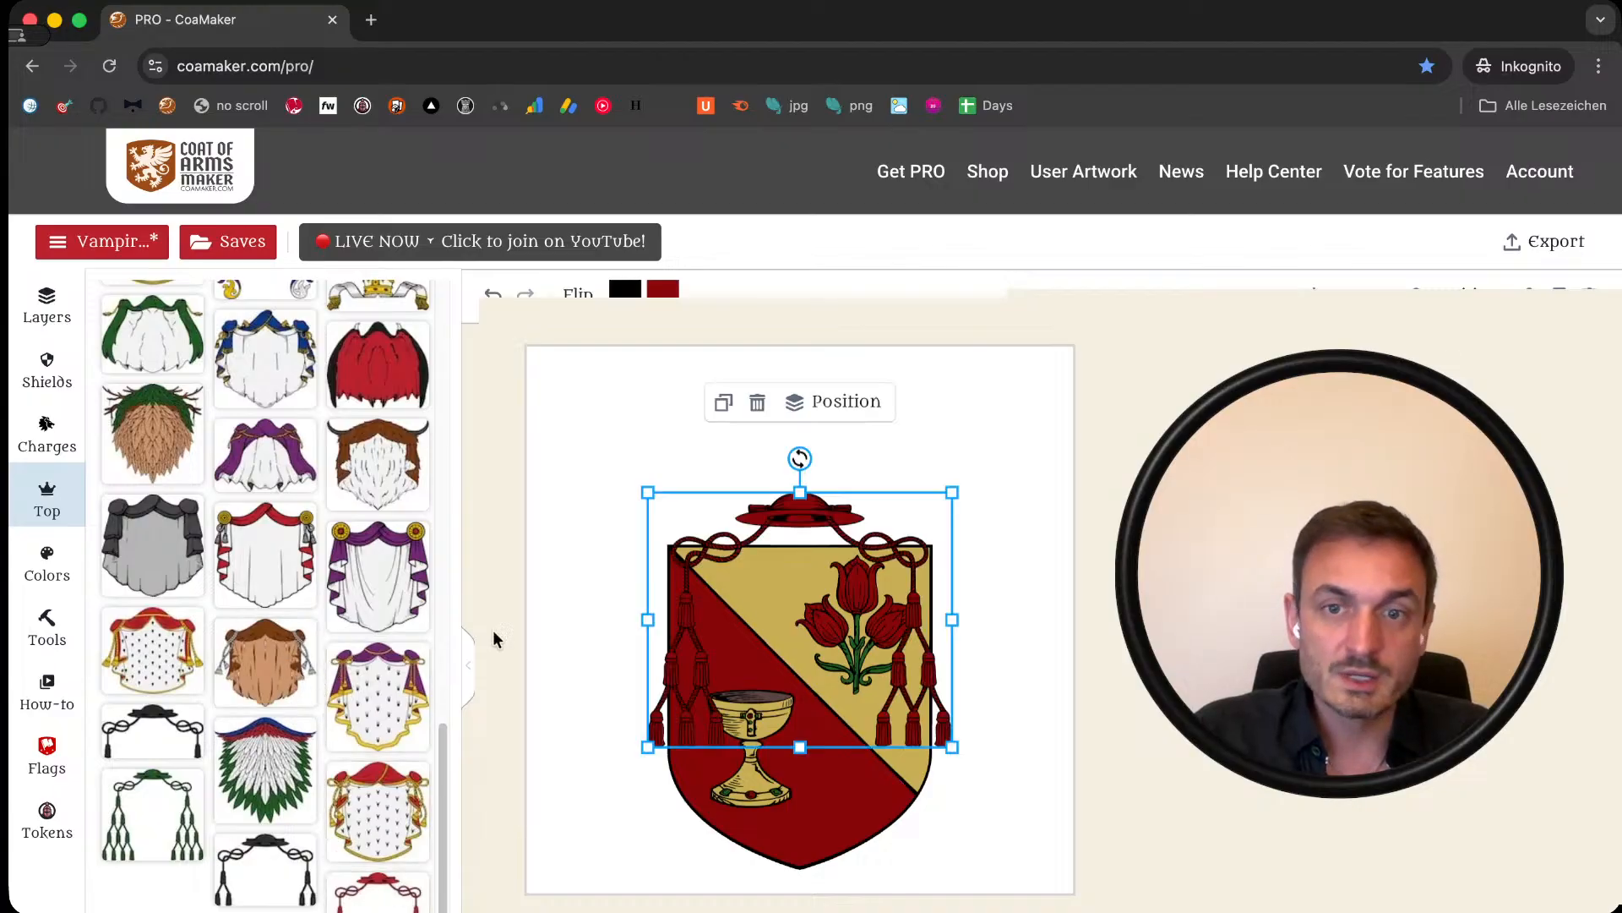
{"action": "left_click_drag", "start_coordinate": [676, 678], "coordinate": [605, 678]}
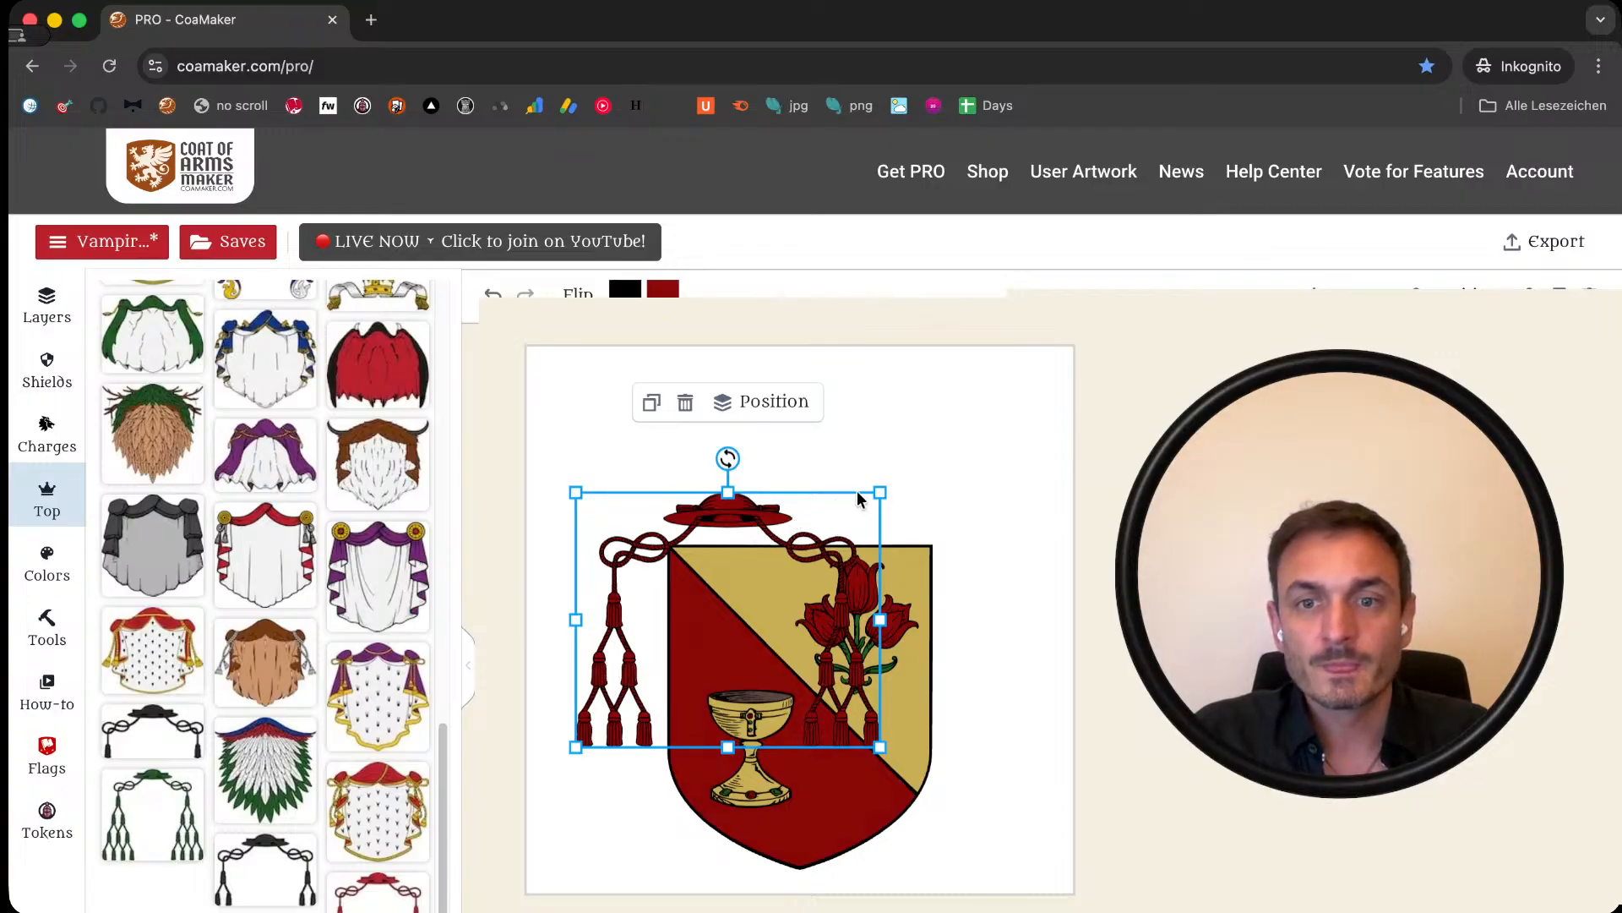
{"action": "left_click_drag", "start_coordinate": [879, 492], "coordinate": [1084, 321]}
{"action": "left_click_drag", "start_coordinate": [1034, 436], "coordinate": [1004, 496]}
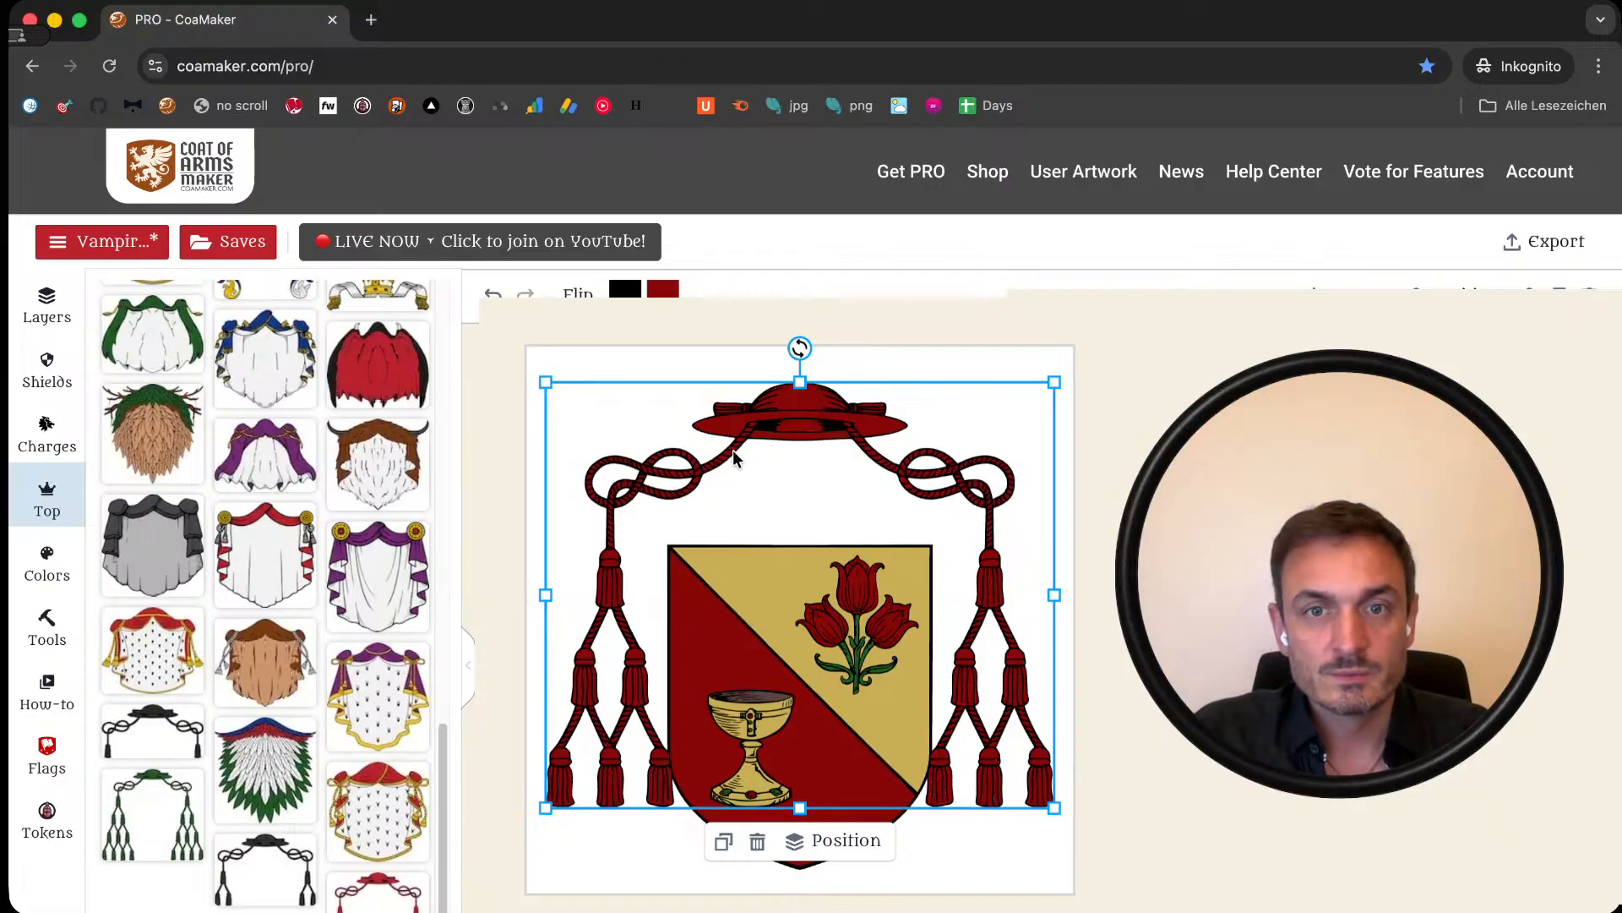
Step: Replace the red hat with the green clerical hat with ten tassels per side, enlarged and centered around the shield
{"action": "key", "text": "Delete"}
{"action": "left_click", "coordinate": [152, 813]}
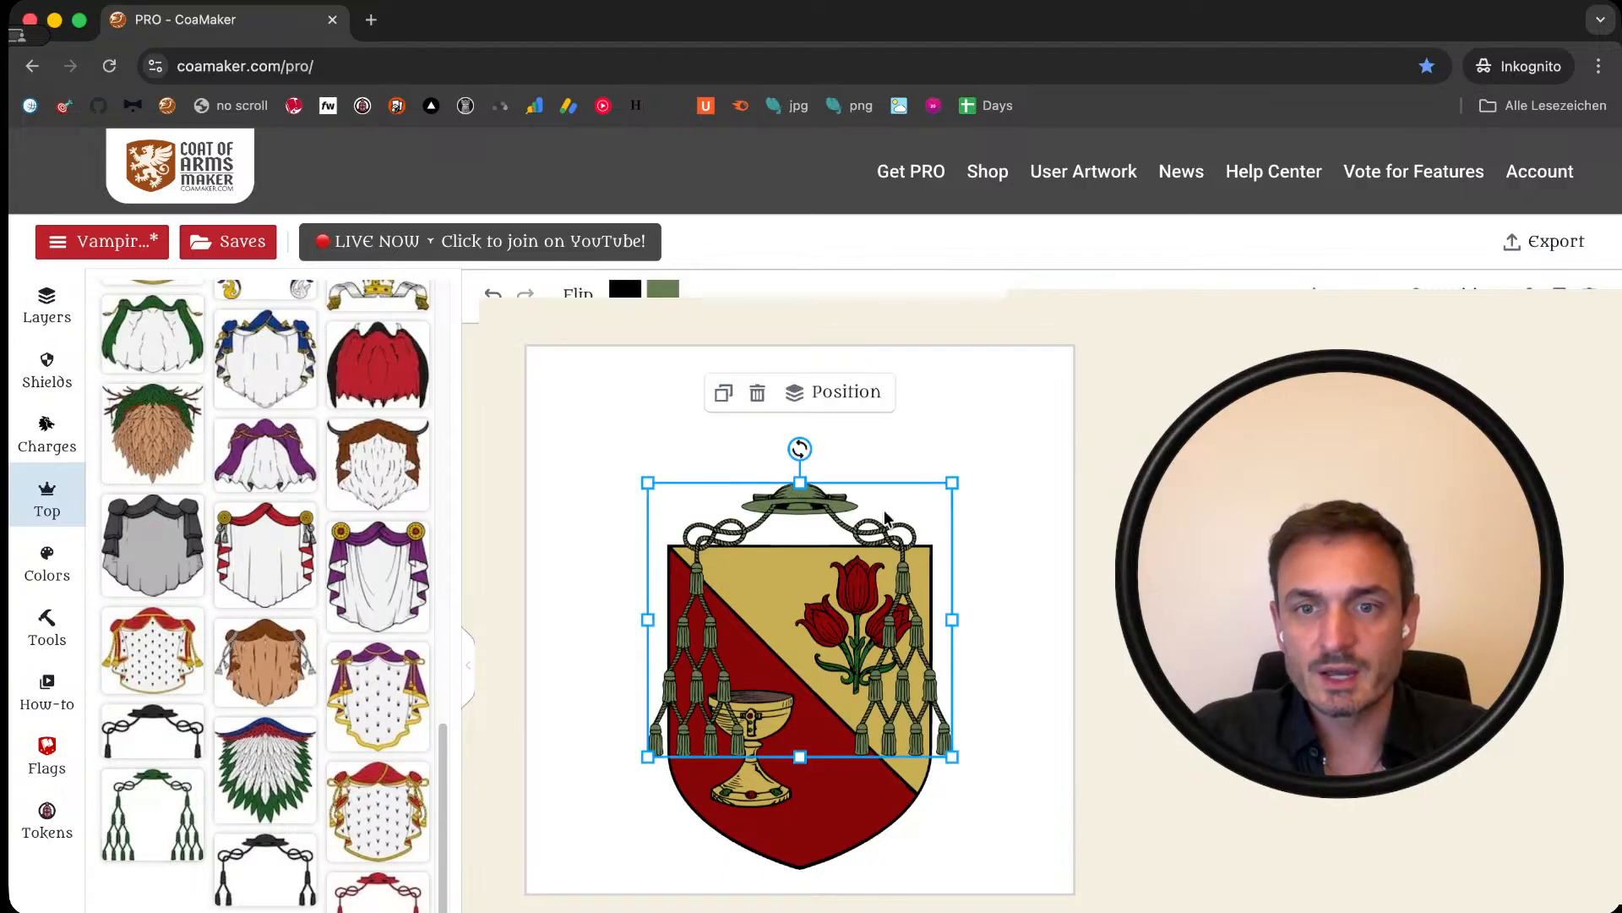
{"action": "left_click_drag", "start_coordinate": [949, 480], "coordinate": [1108, 304]}
{"action": "left_click_drag", "start_coordinate": [997, 464], "coordinate": [942, 521]}
{"action": "left_click_drag", "start_coordinate": [969, 717], "coordinate": [953, 728]}
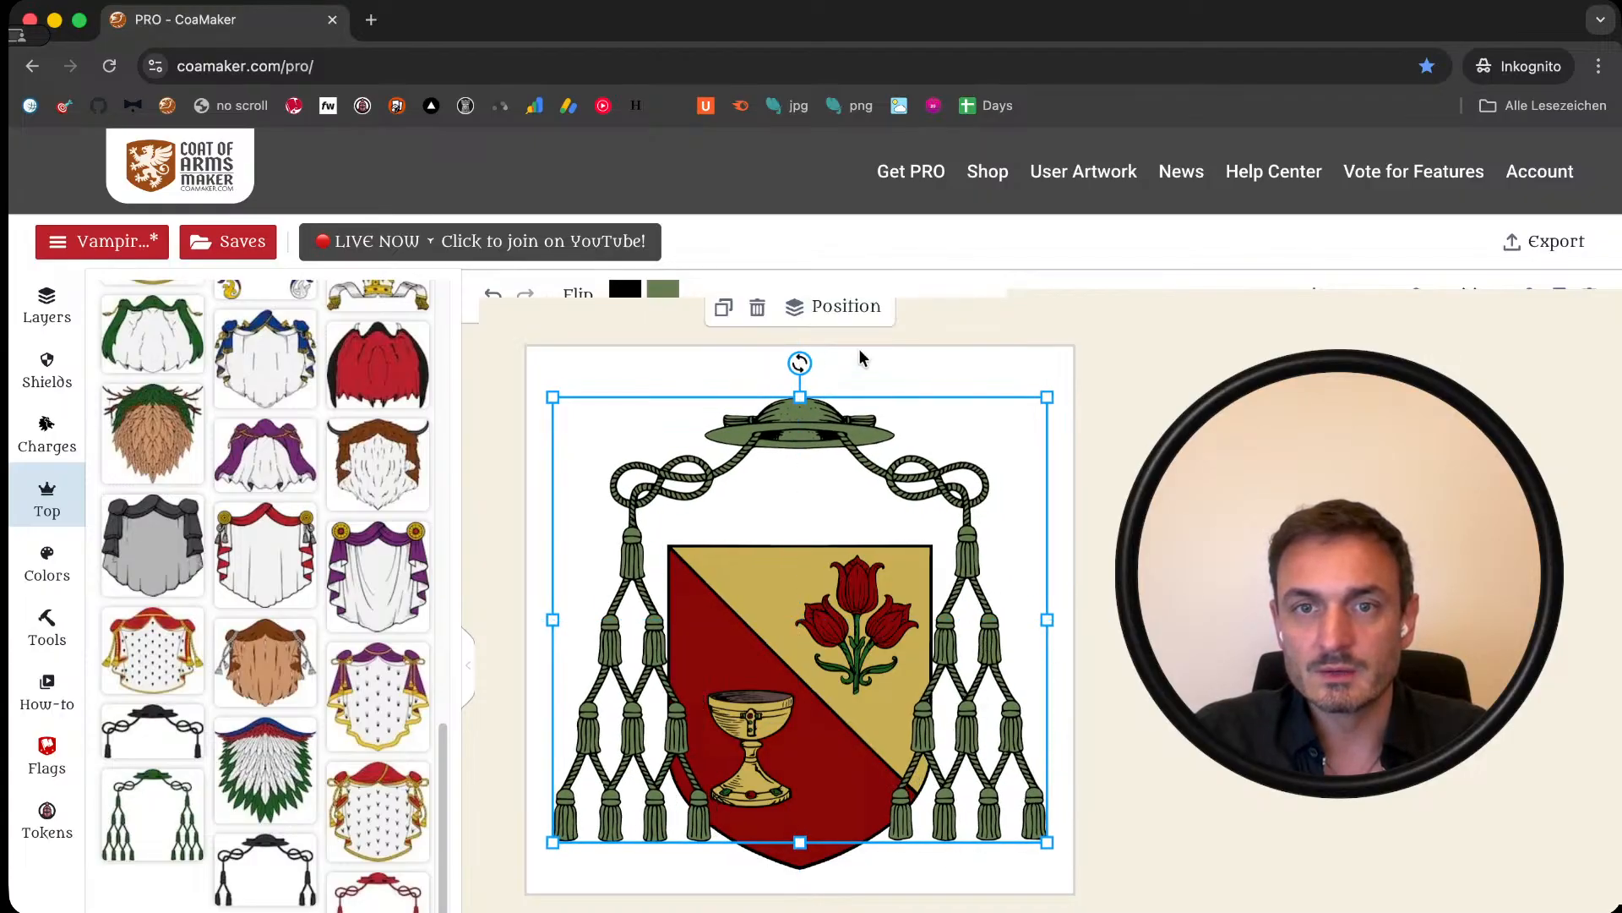
Step: Send the green hat and its tassels to the back, behind the shield
{"action": "left_click", "coordinate": [847, 320]}
{"action": "left_click", "coordinate": [922, 427]}
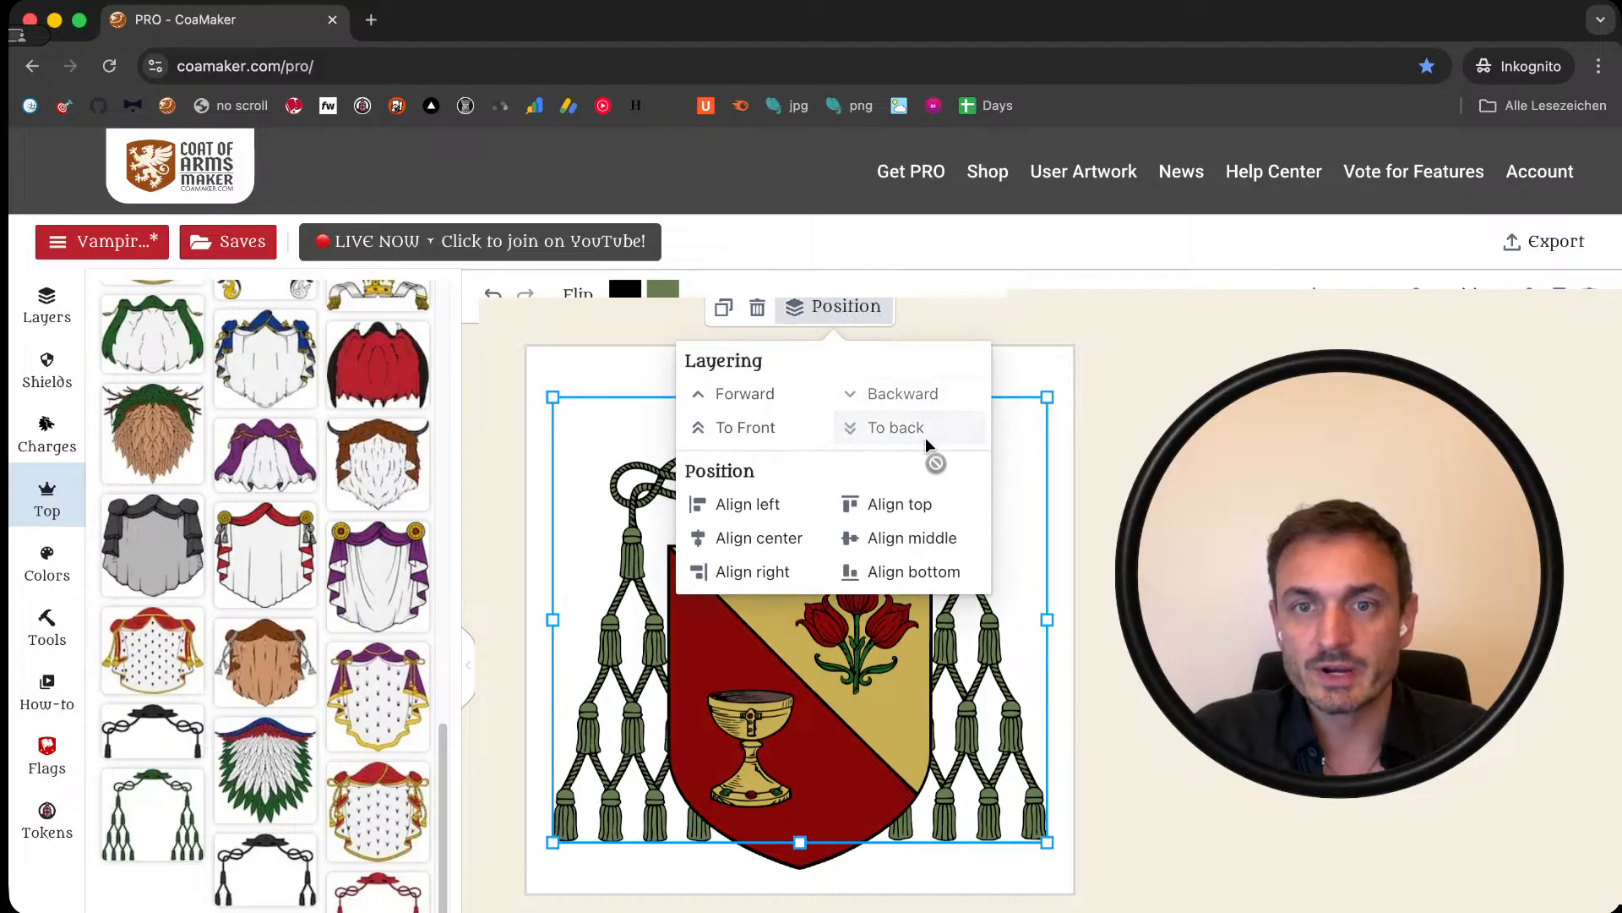
{"action": "left_click", "coordinate": [1087, 502]}
Step: Select the shield with its chalice and tulips, shrink them together, and center them between the tassels below the green hat
{"action": "left_click", "coordinate": [835, 658]}
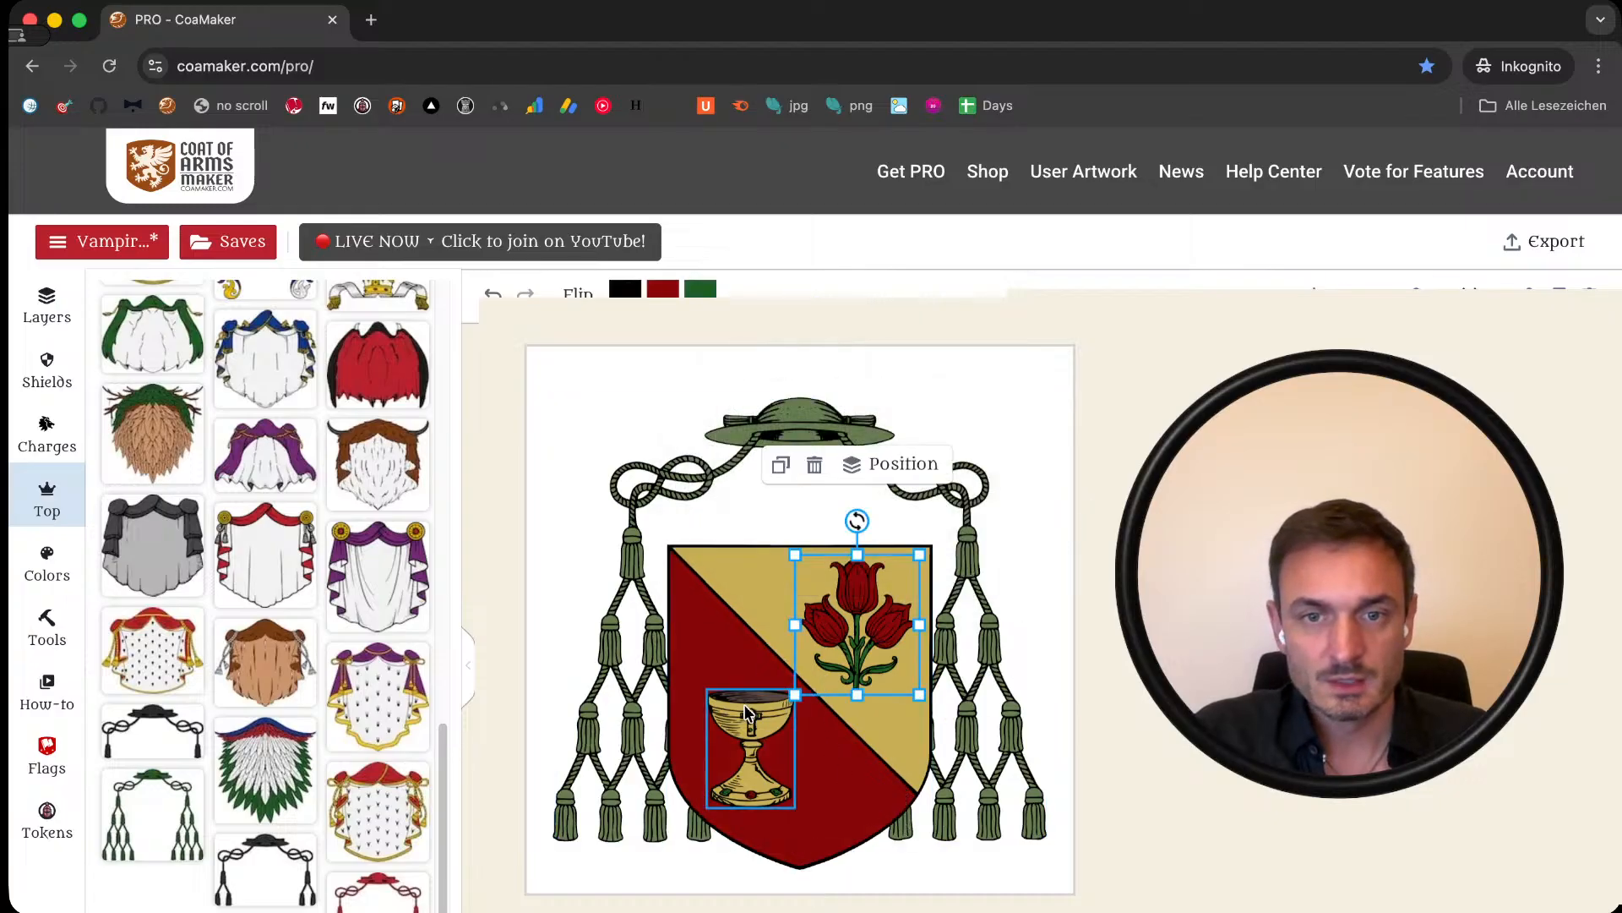
{"action": "left_click", "coordinate": [752, 733], "text": "shift"}
{"action": "left_click", "coordinate": [763, 640], "text": "shift"}
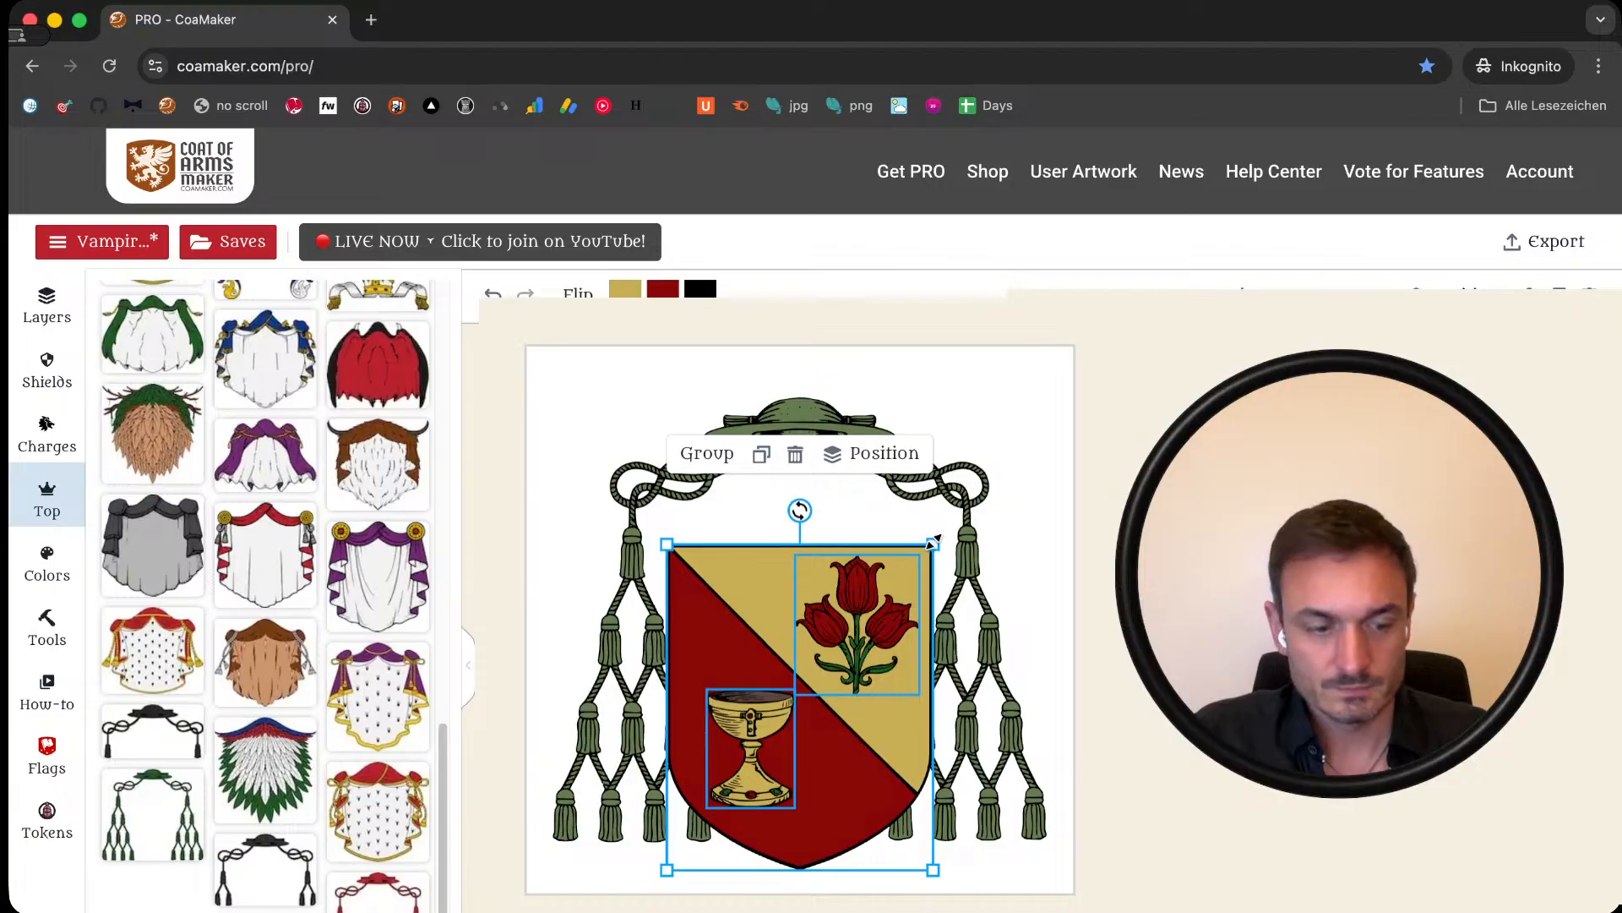
{"action": "left_click_drag", "start_coordinate": [933, 542], "coordinate": [898, 580]}
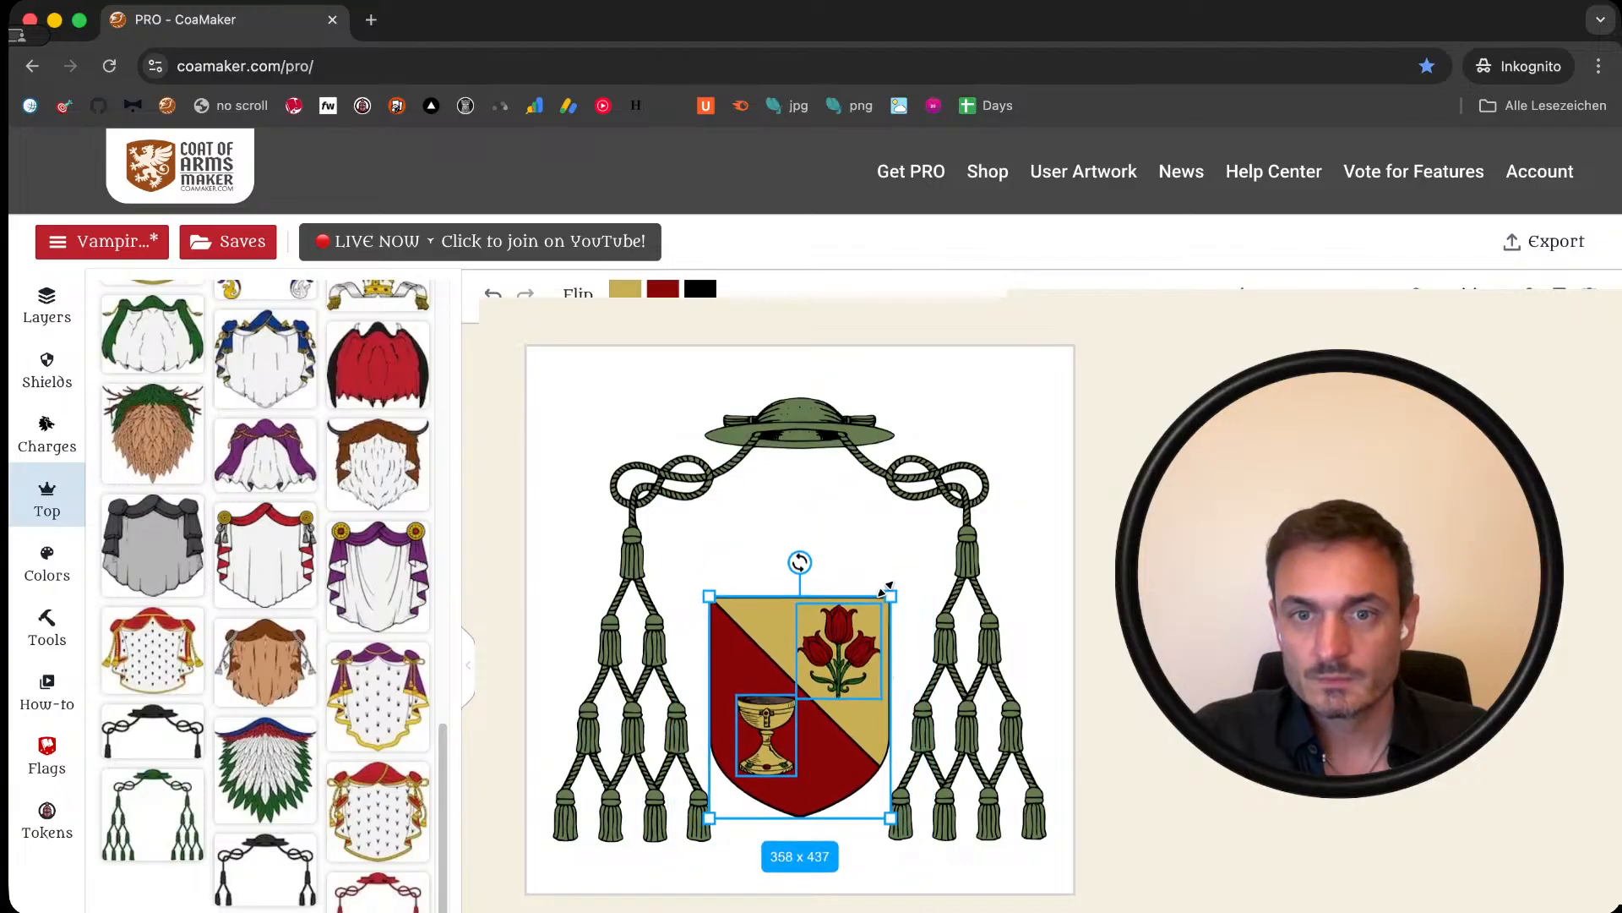
{"action": "left_click_drag", "start_coordinate": [841, 720], "coordinate": [841, 649]}
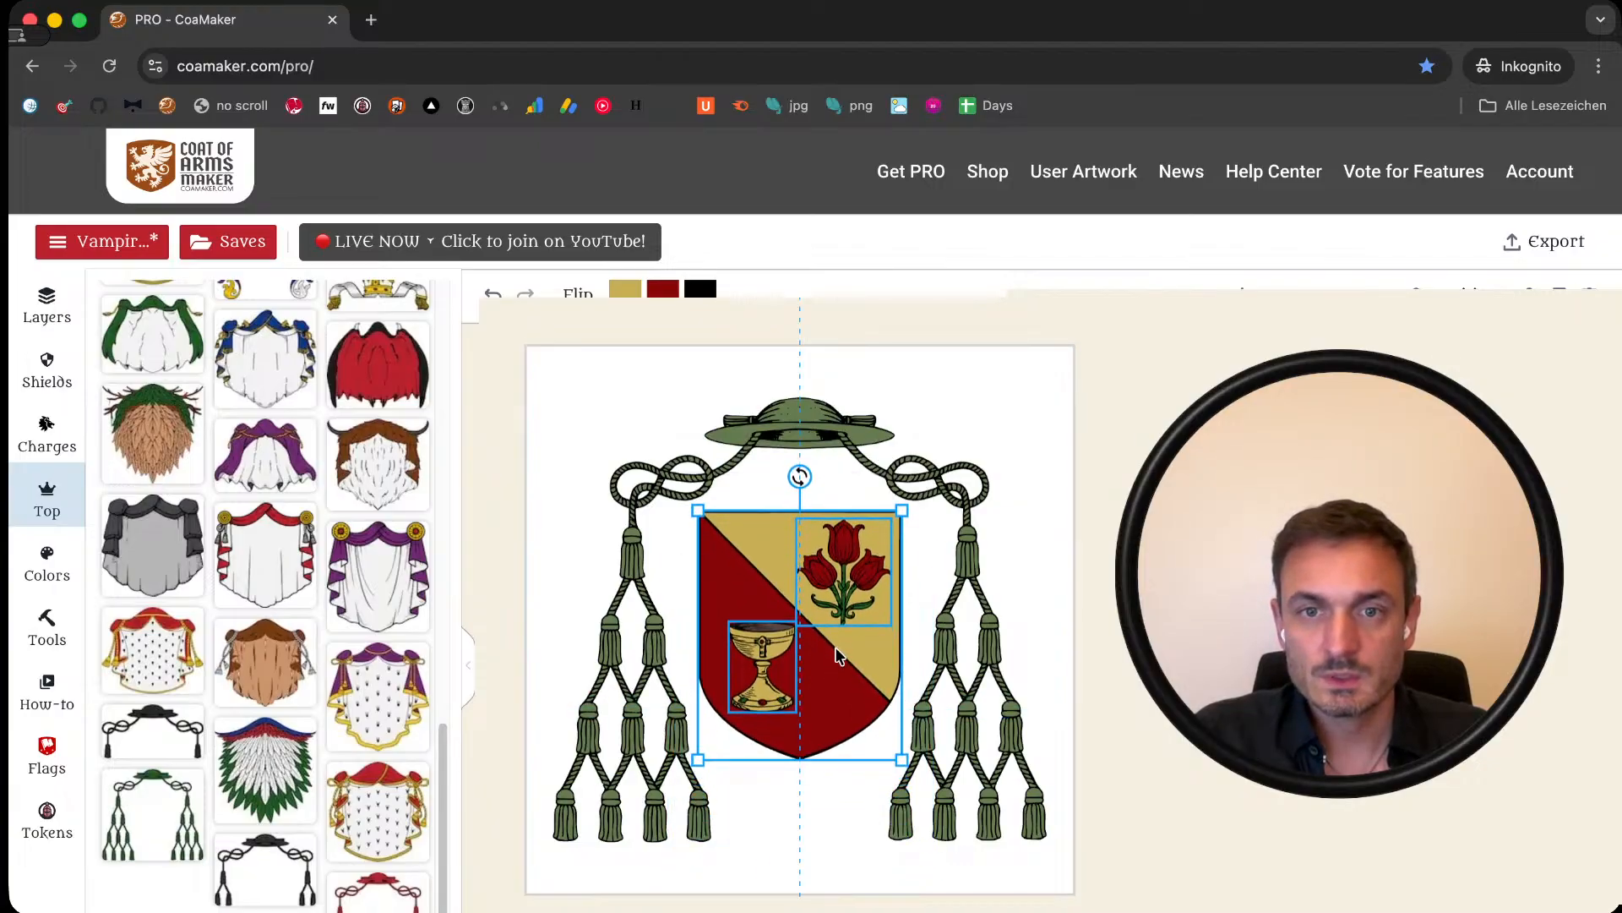
{"action": "left_click", "coordinate": [1049, 578]}
{"action": "left_click", "coordinate": [1048, 578]}
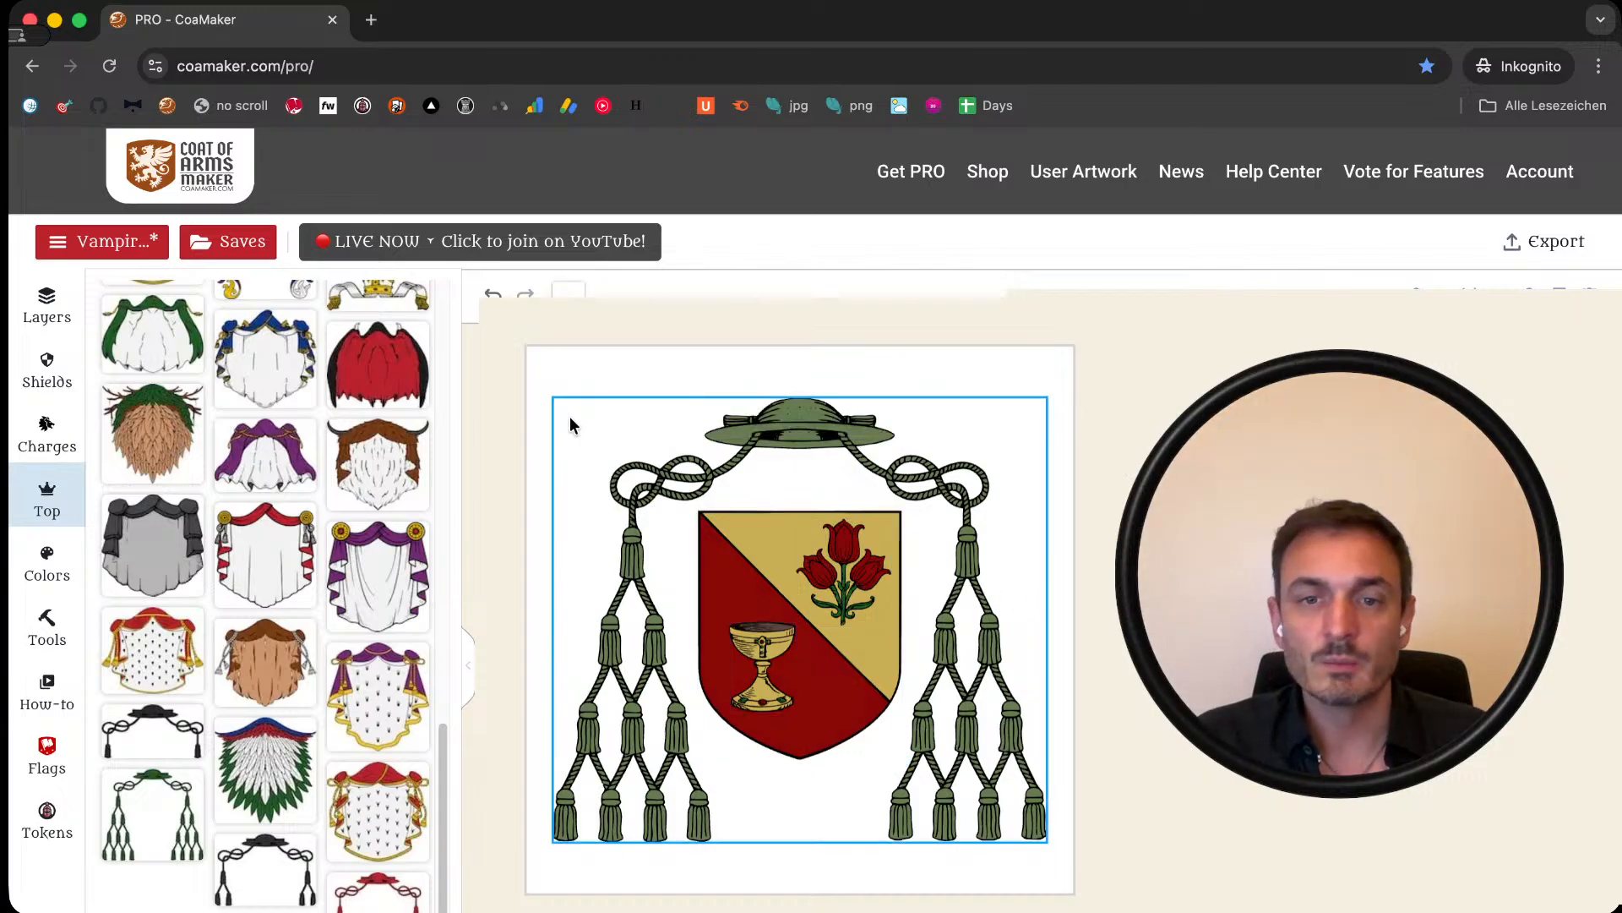
{"action": "left_click", "coordinate": [534, 399]}
{"action": "left_click", "coordinate": [884, 441]}
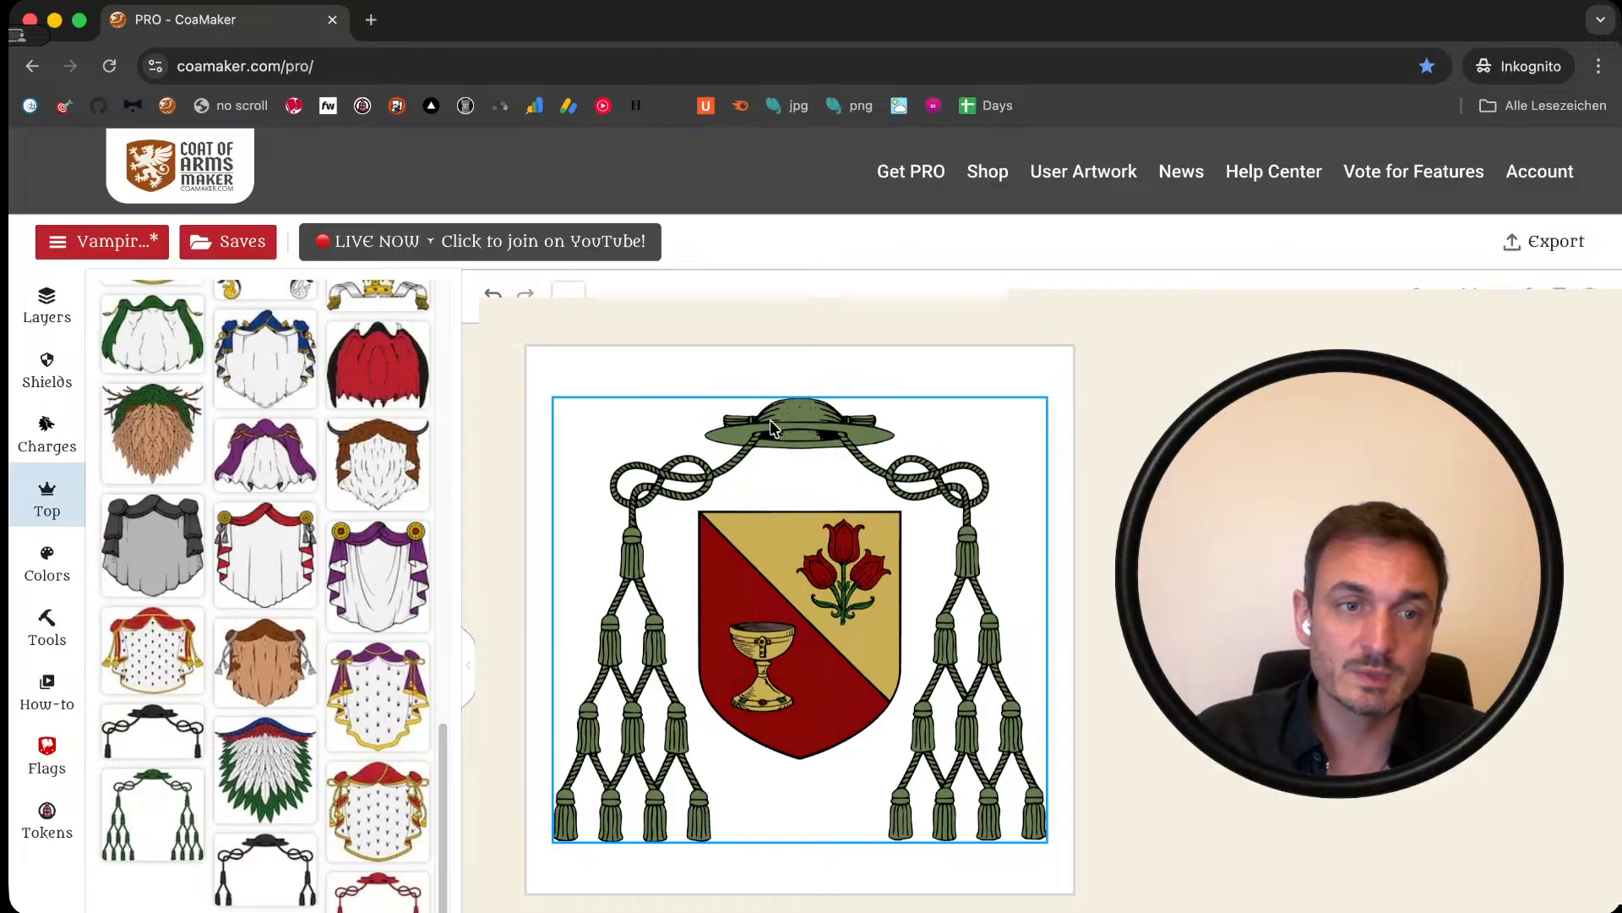
{"action": "left_click", "coordinate": [461, 626]}
{"action": "scroll", "coordinate": [334, 638], "scroll_direction": "up", "scroll_amount": 5}
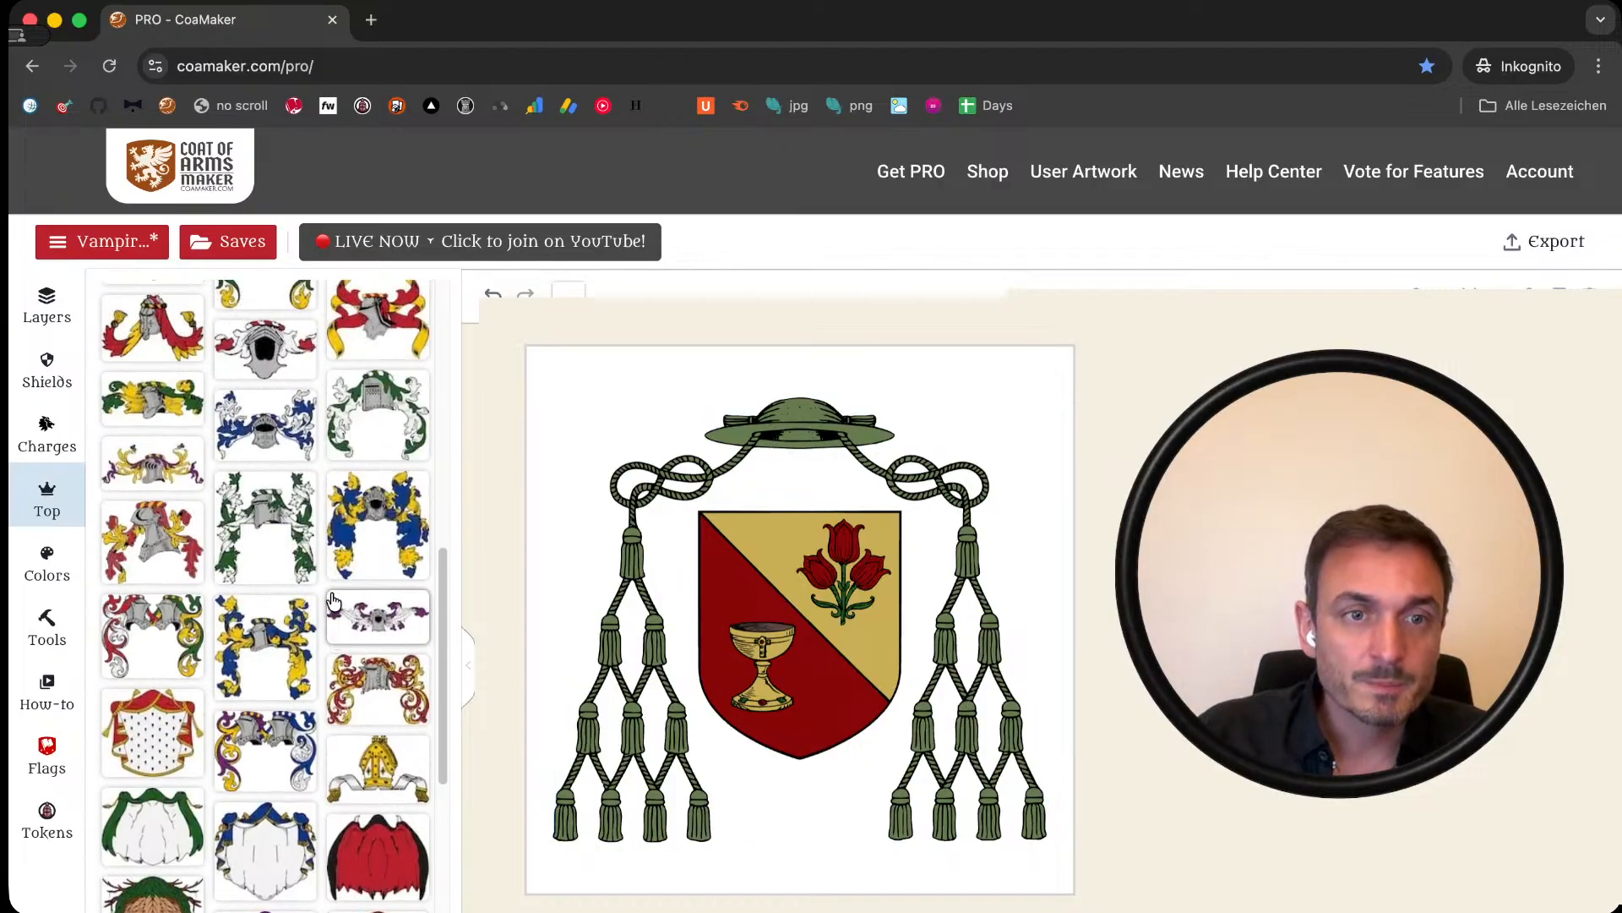
{"action": "scroll", "coordinate": [335, 638], "scroll_direction": "up", "scroll_amount": 1}
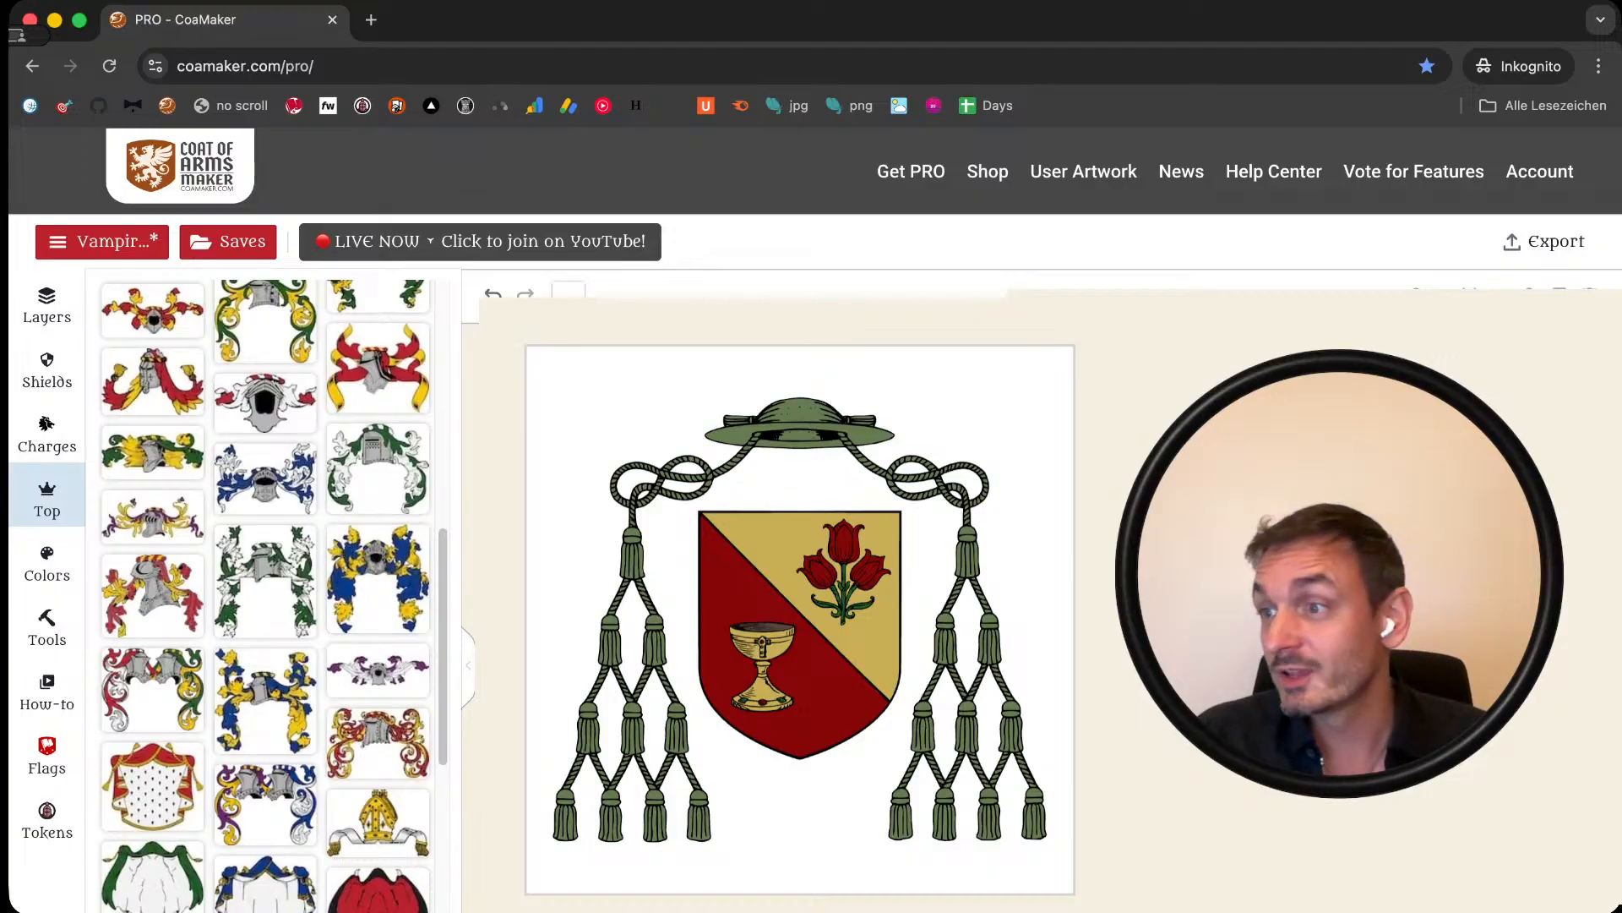
Step: Delete the green hat, the tulips, the chalice and the shield to clear the canvas
{"action": "left_click", "coordinate": [734, 424]}
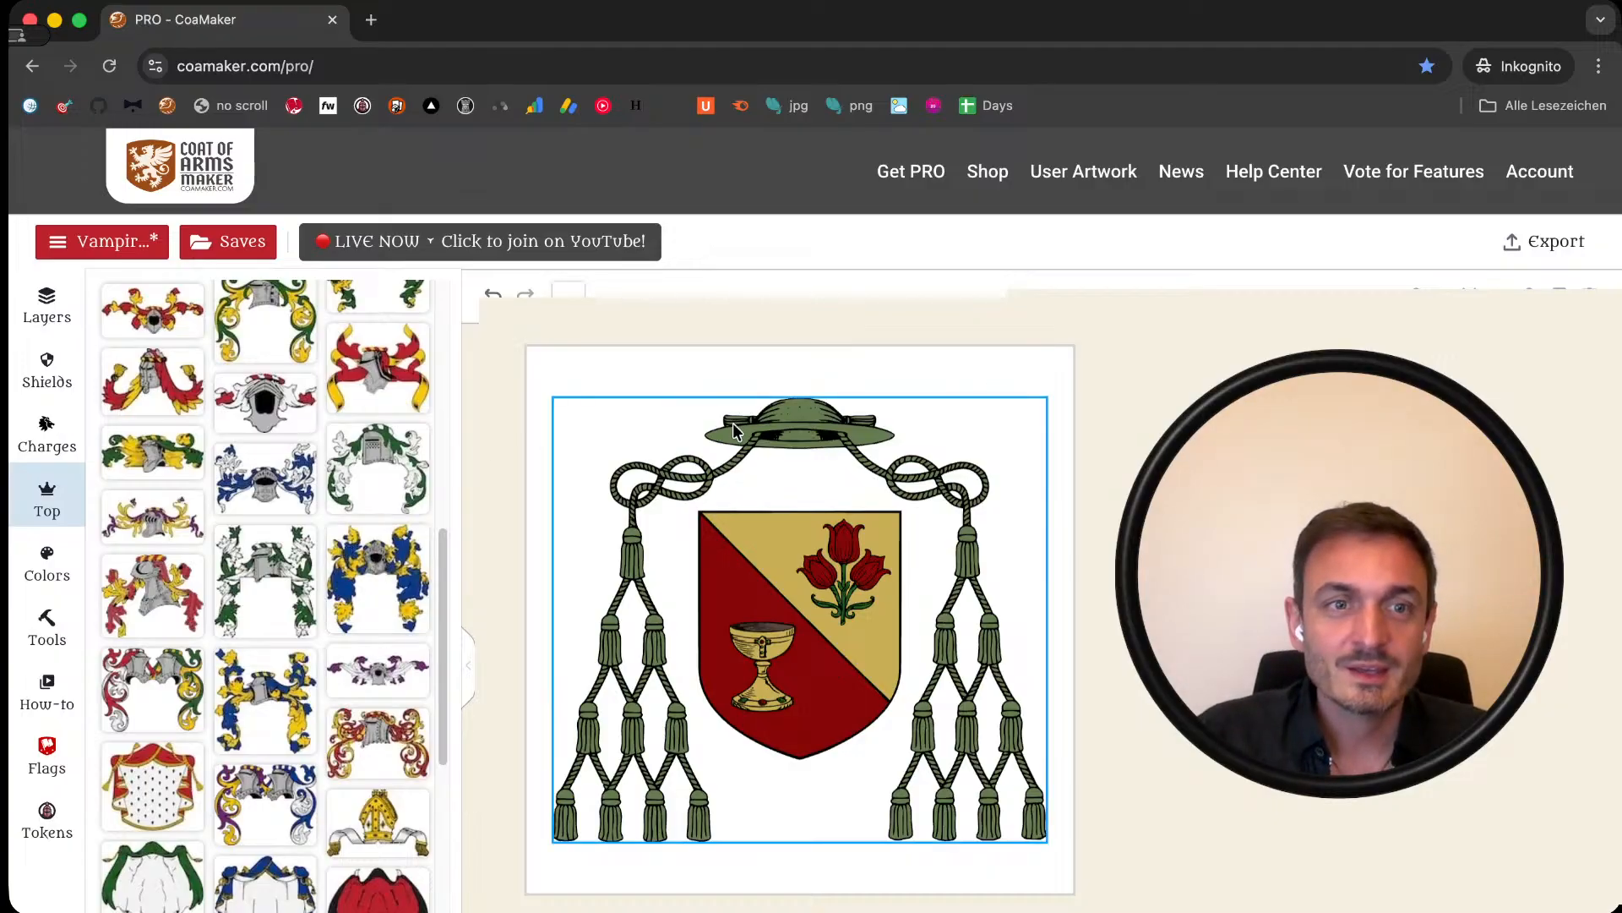
{"action": "left_click", "coordinate": [733, 423]}
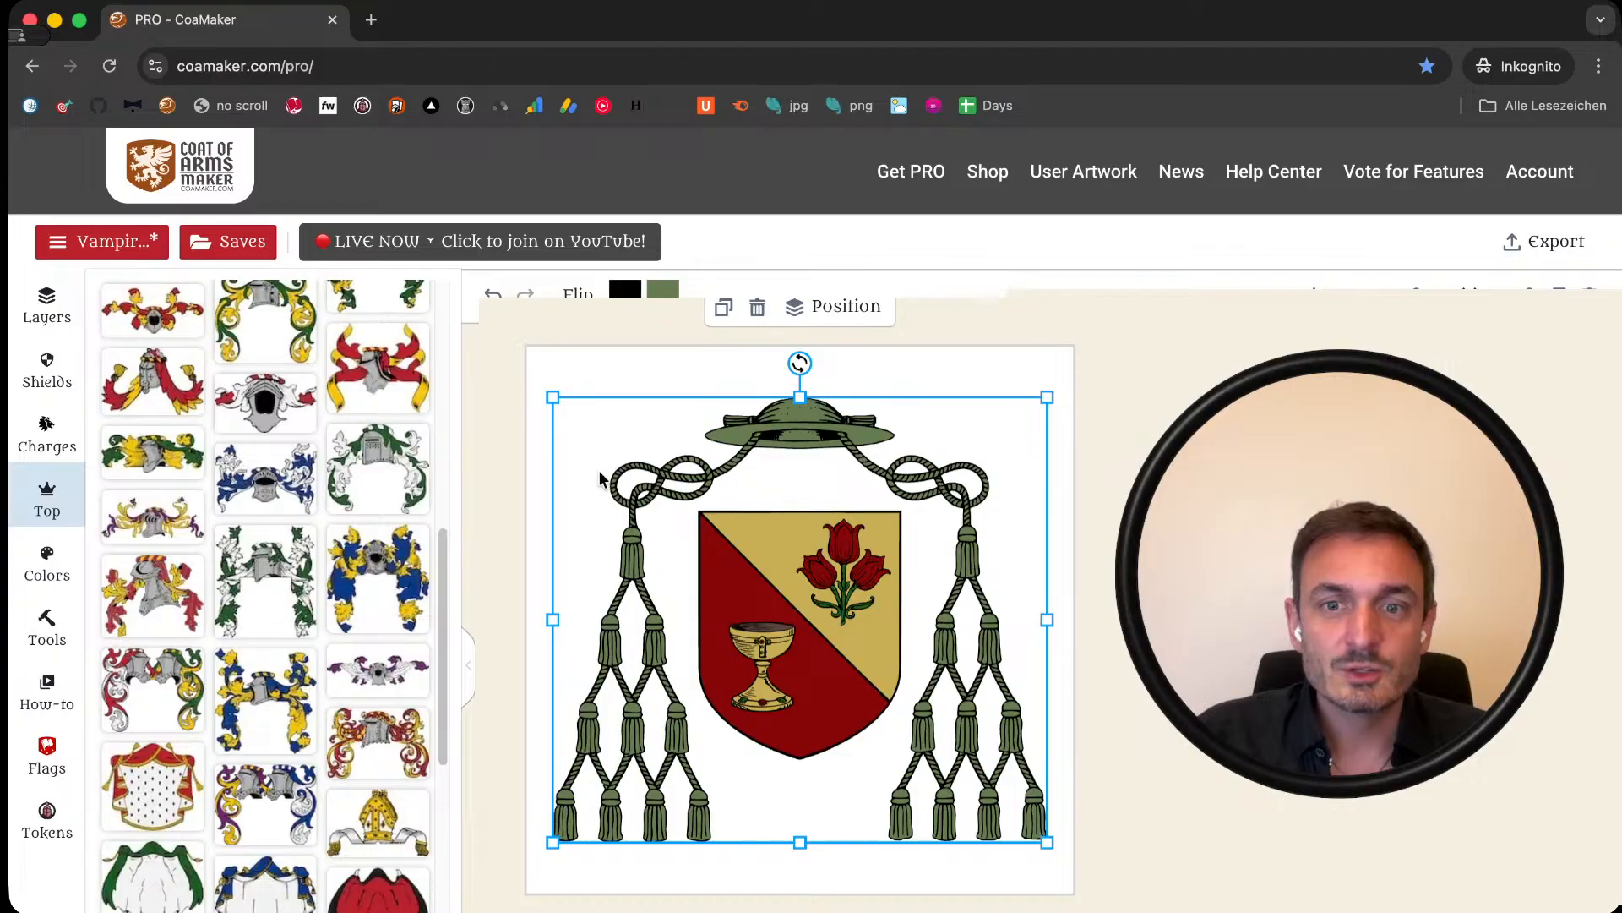
{"action": "key", "text": "Delete"}
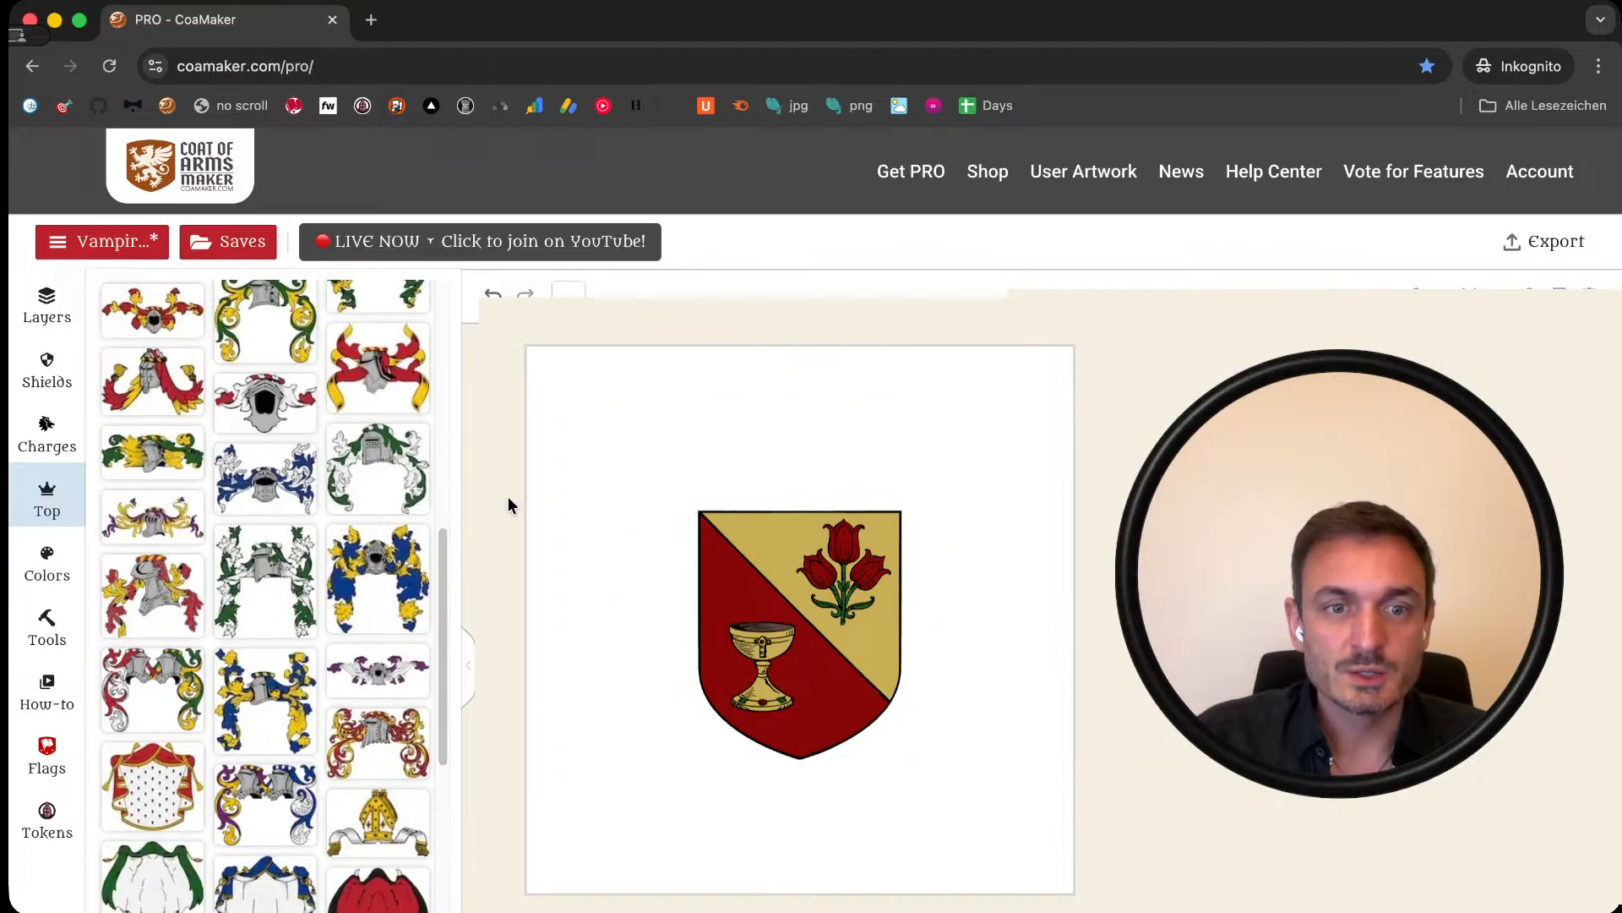
{"action": "left_click", "coordinate": [848, 568]}
{"action": "key", "text": "Delete"}
{"action": "left_click", "coordinate": [765, 659]}
{"action": "key", "text": "Delete"}
{"action": "left_click", "coordinate": [793, 610]}
{"action": "key", "text": "Delete"}
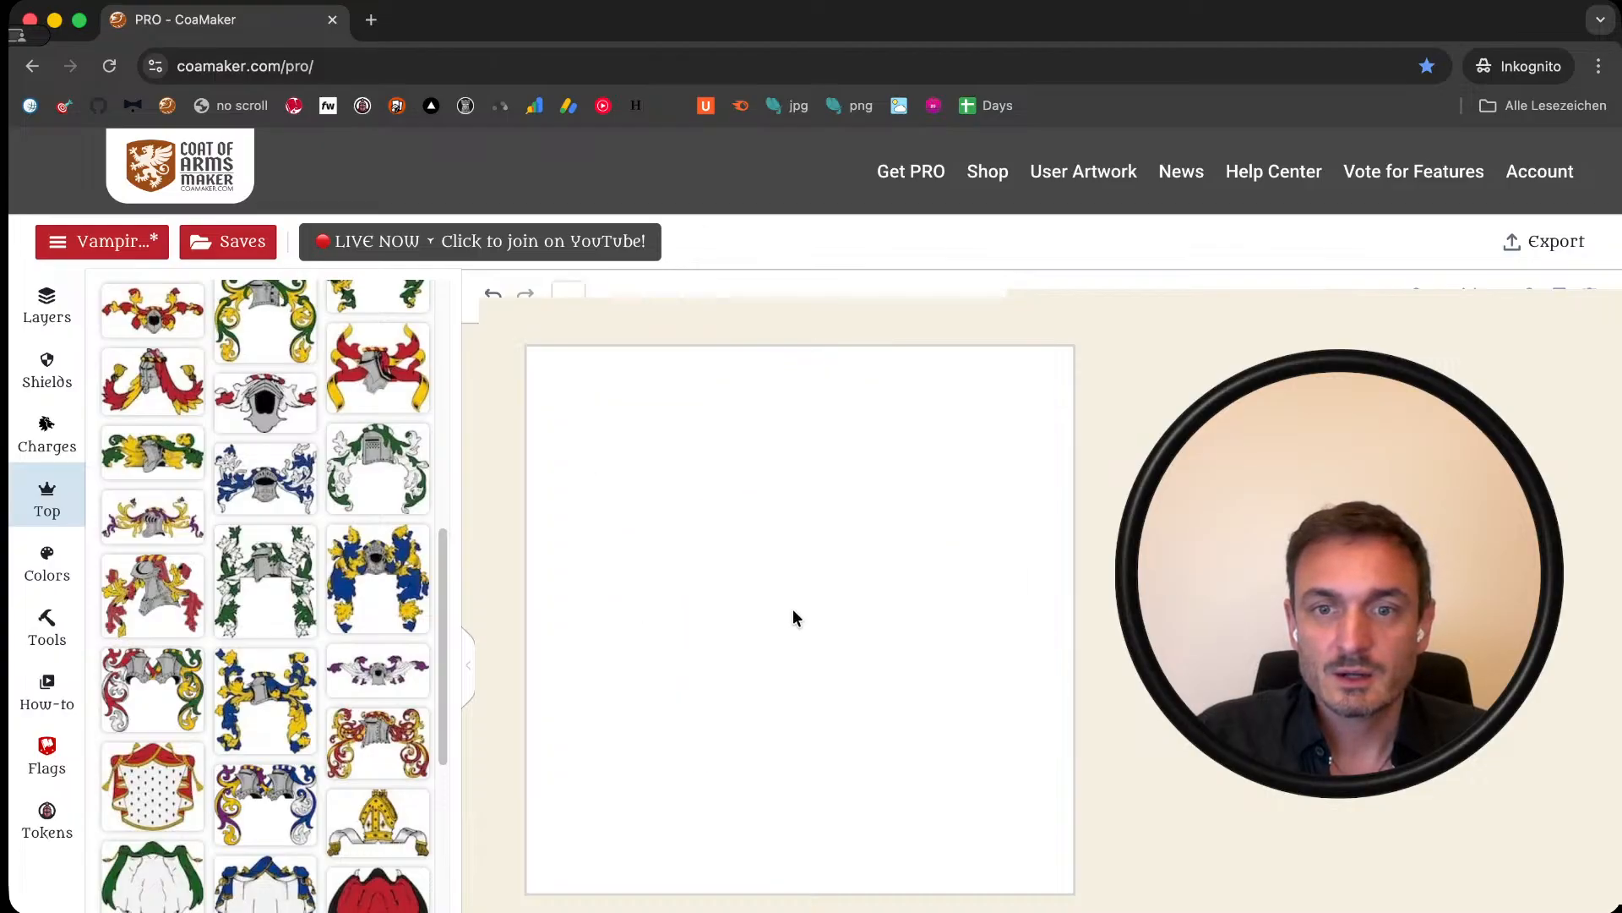
Step: Find the blue eagle with spread wings and orange claws among the animal charges and add it to the canvas
{"action": "left_click", "coordinate": [59, 435]}
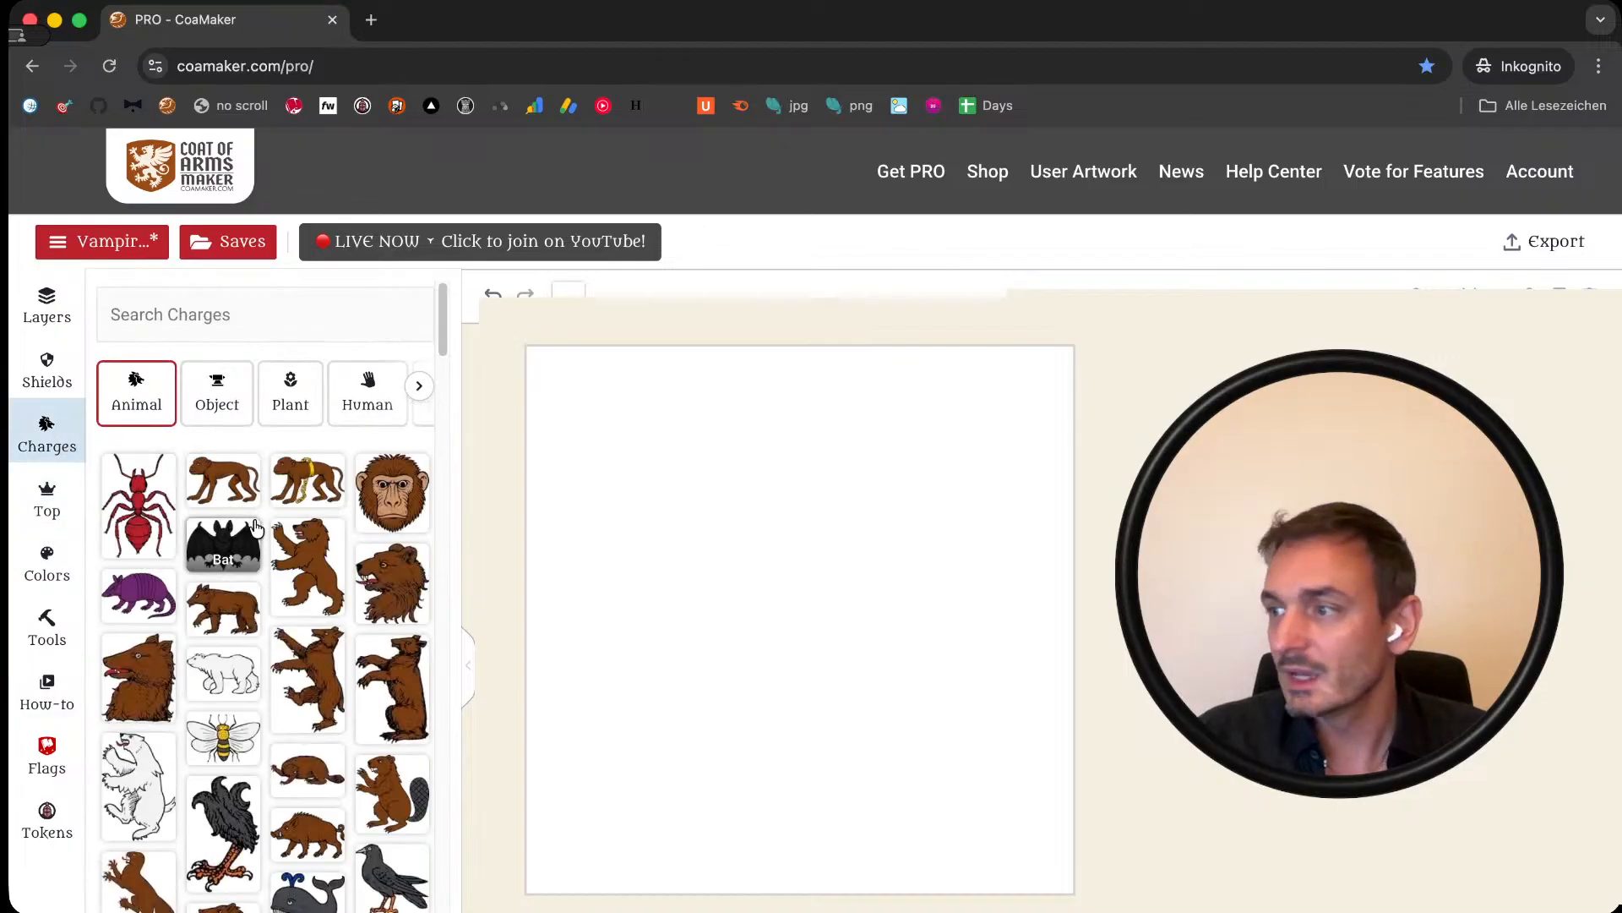
{"action": "scroll", "coordinate": [262, 580], "scroll_direction": "down", "scroll_amount": 2}
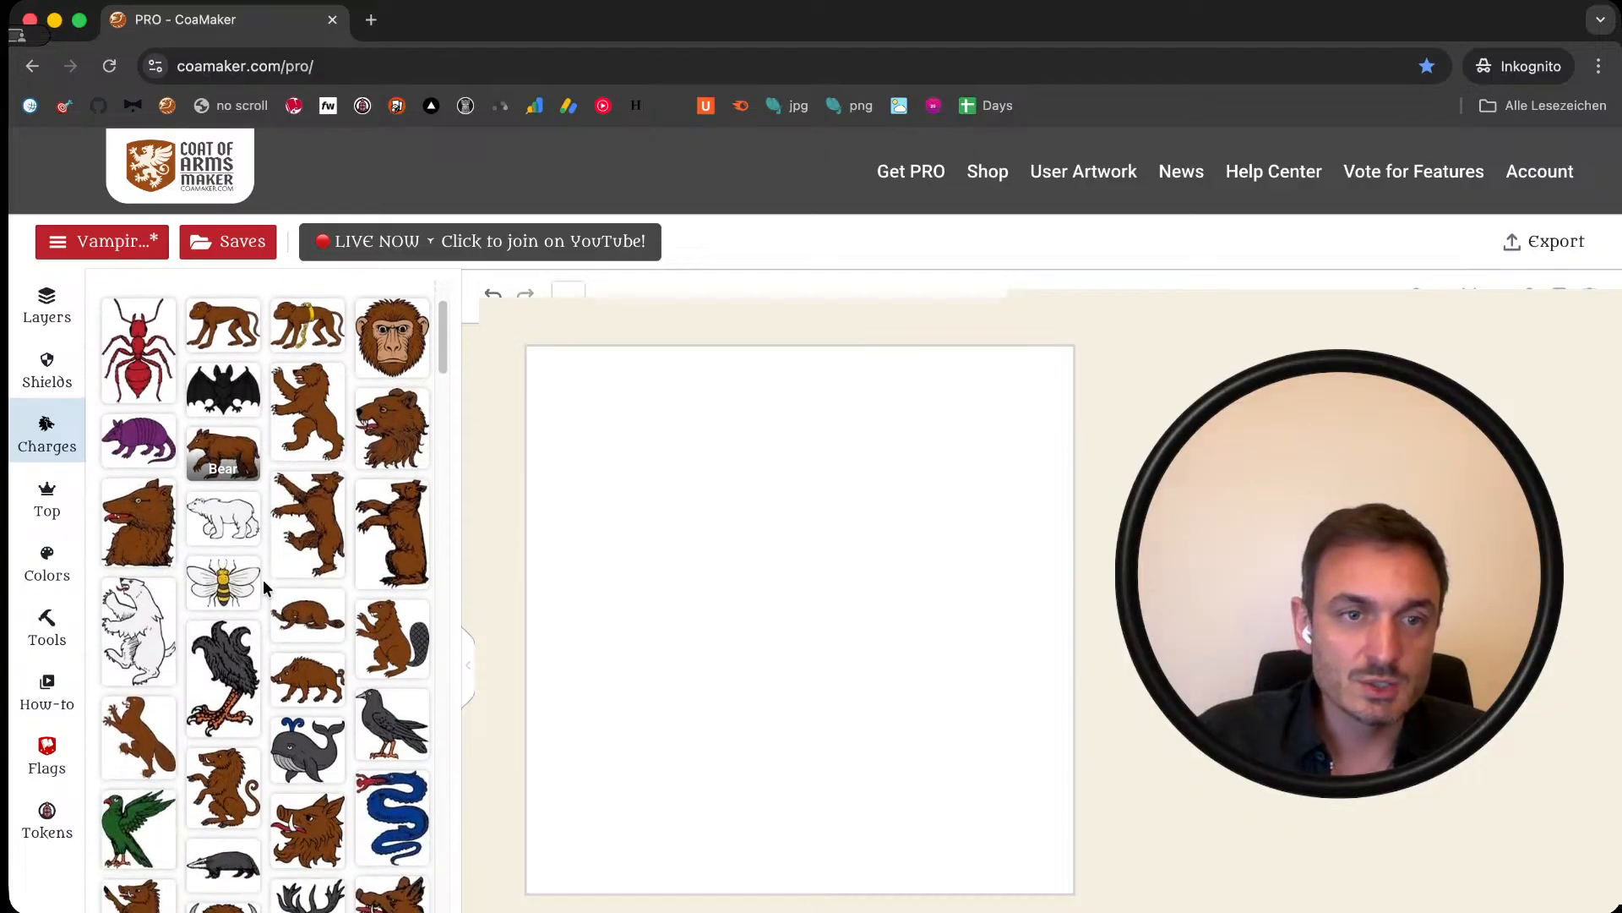
{"action": "scroll", "coordinate": [269, 519], "scroll_direction": "down", "scroll_amount": 2}
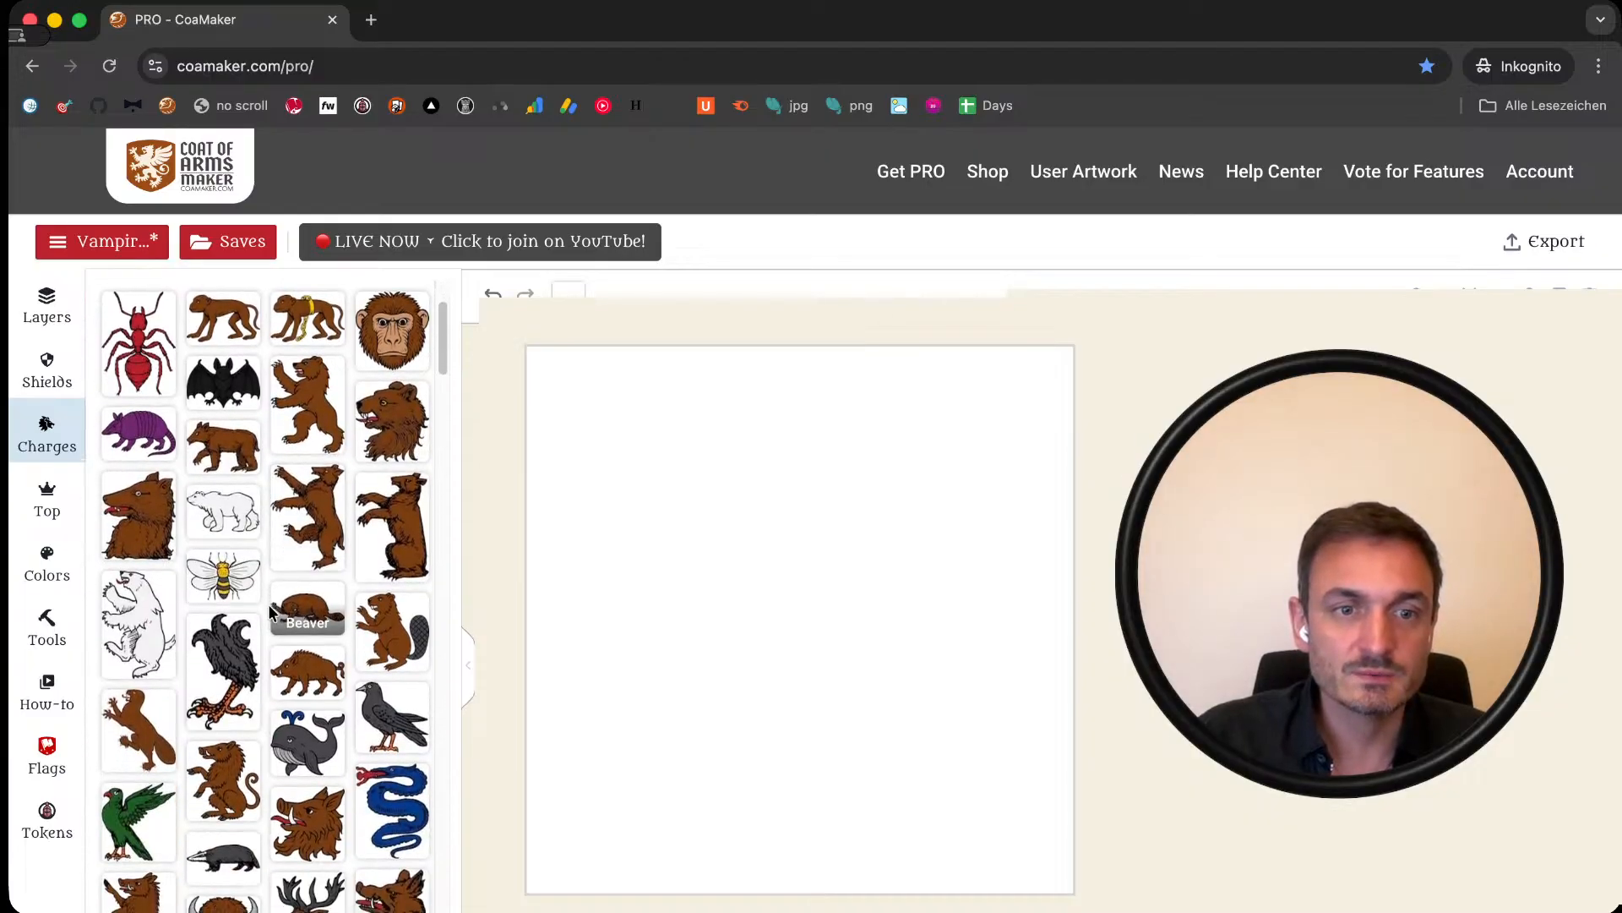
{"action": "scroll", "coordinate": [267, 592], "scroll_direction": "down", "scroll_amount": 3}
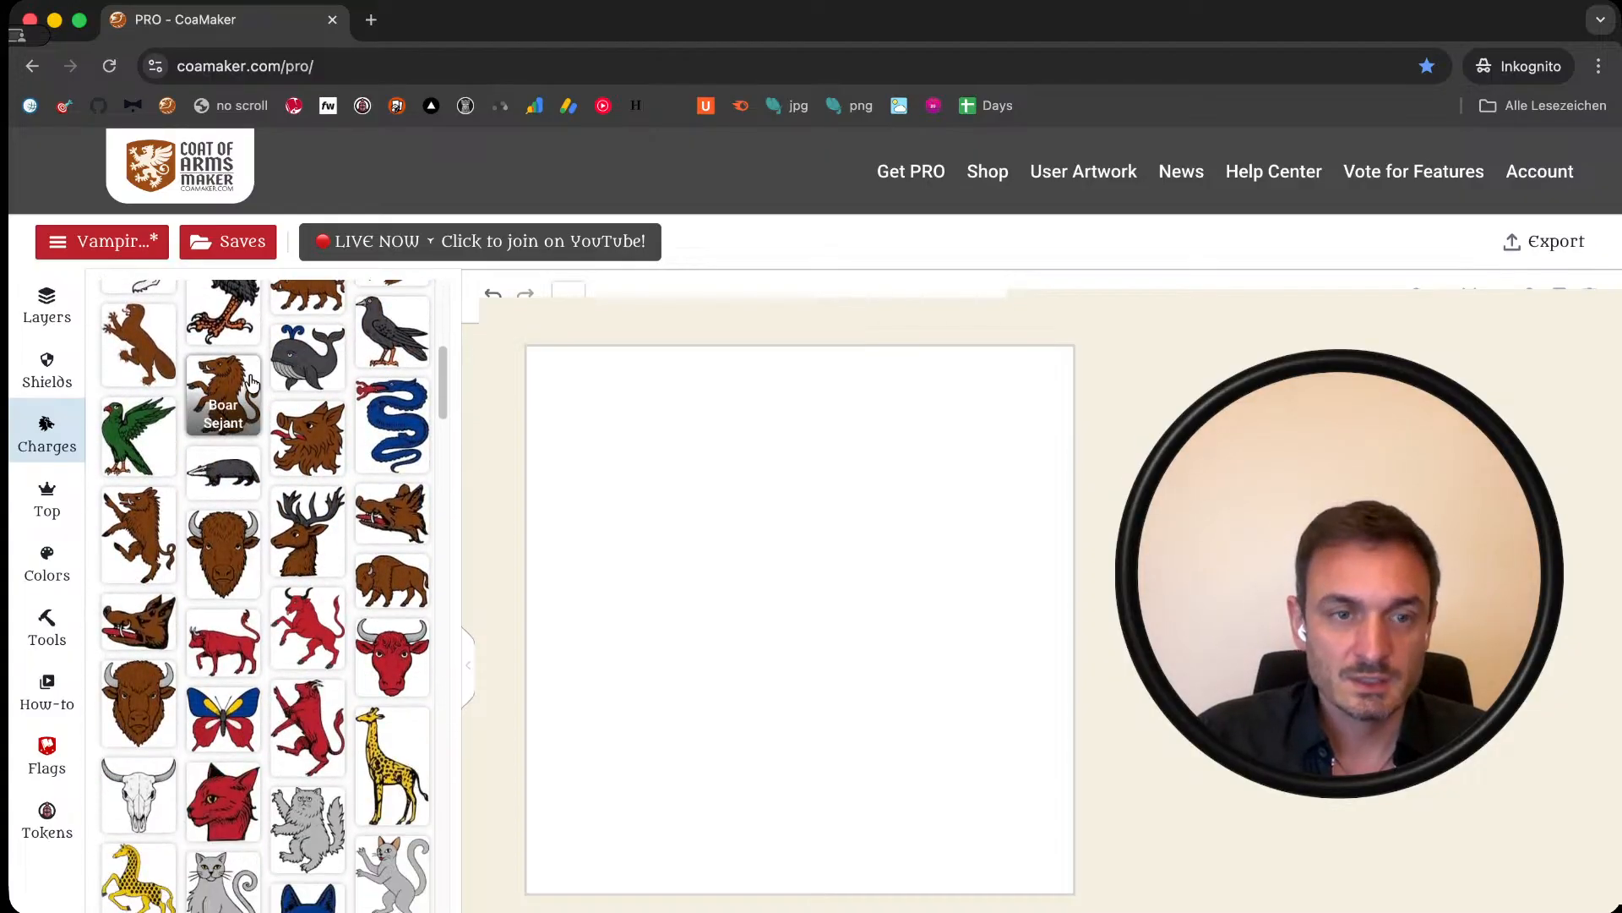
{"action": "scroll", "coordinate": [236, 758], "scroll_direction": "down", "scroll_amount": 5}
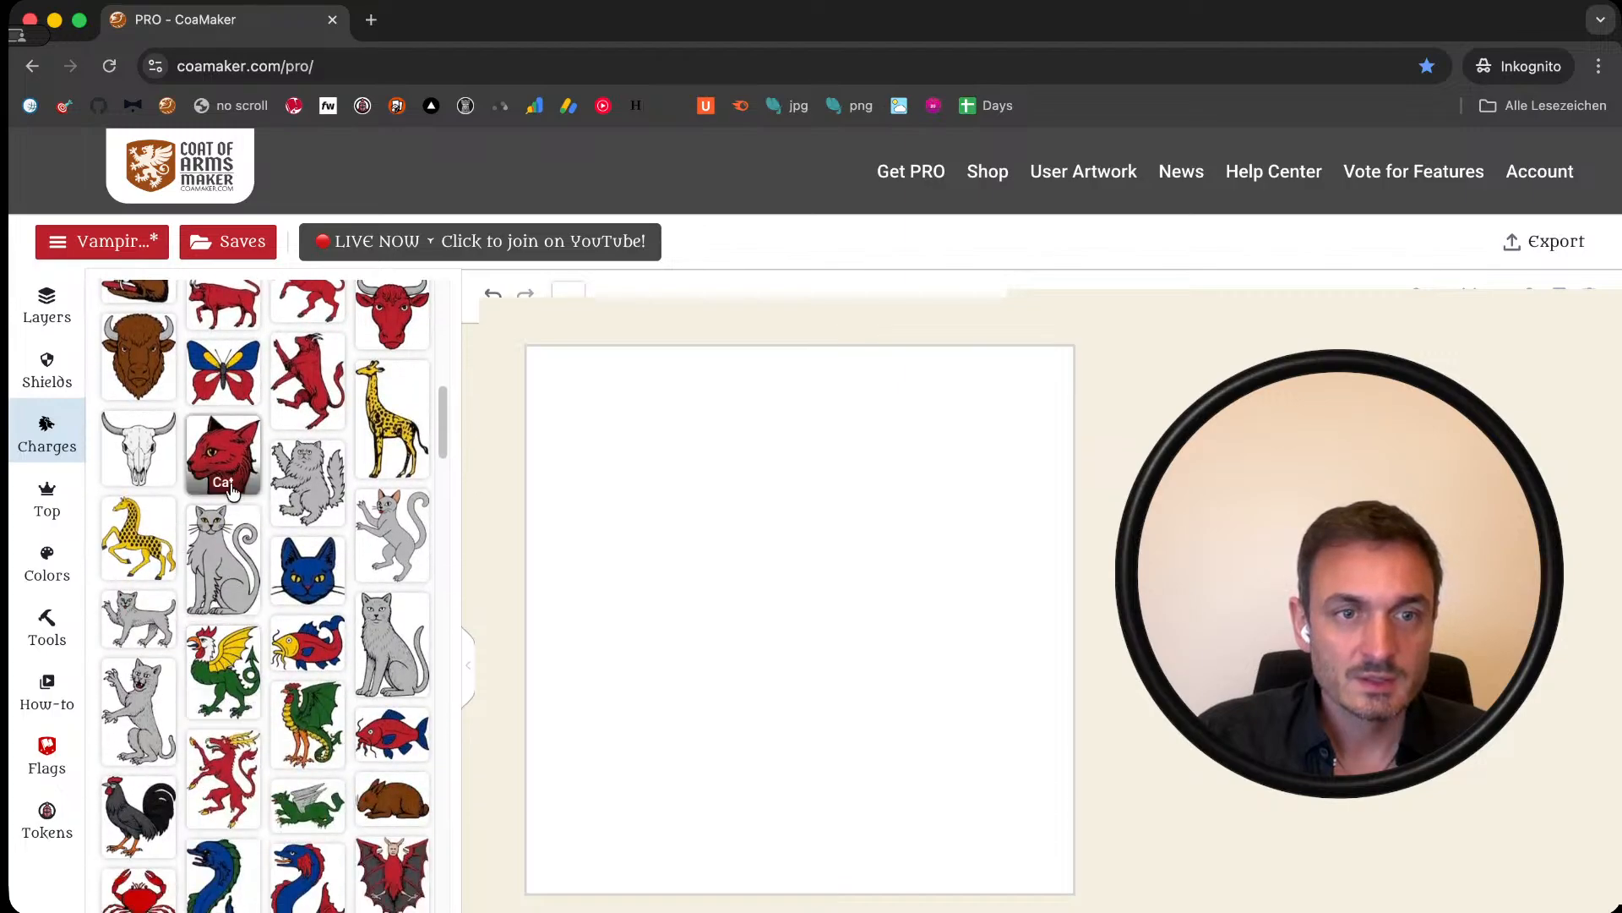
{"action": "scroll", "coordinate": [253, 583], "scroll_direction": "down", "scroll_amount": 4}
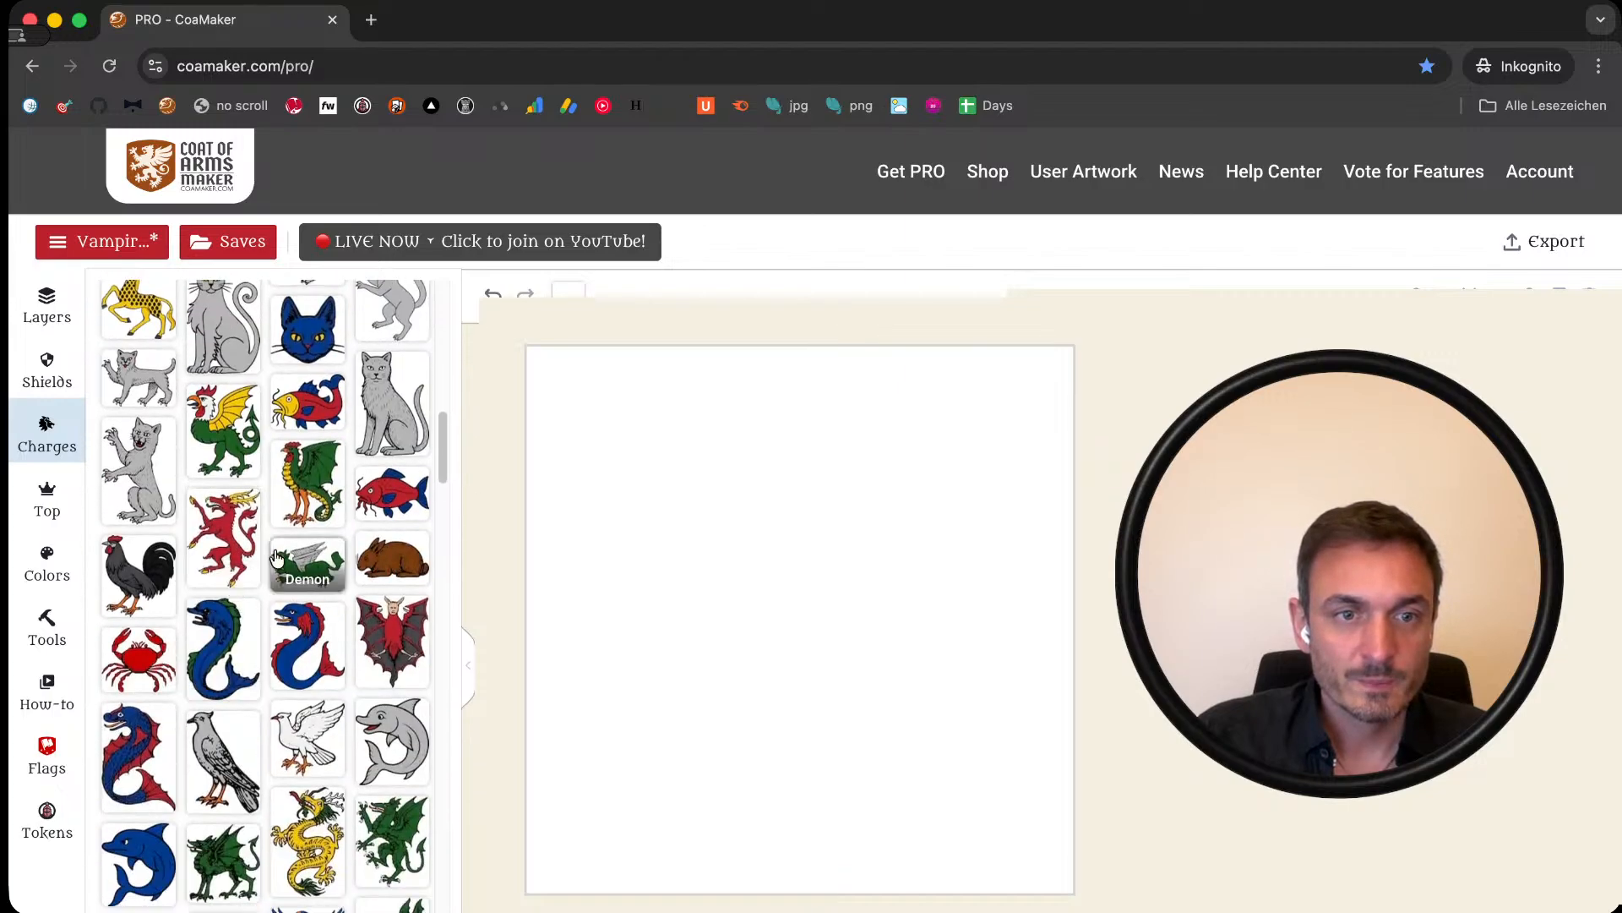
{"action": "scroll", "coordinate": [281, 579], "scroll_direction": "down", "scroll_amount": 8}
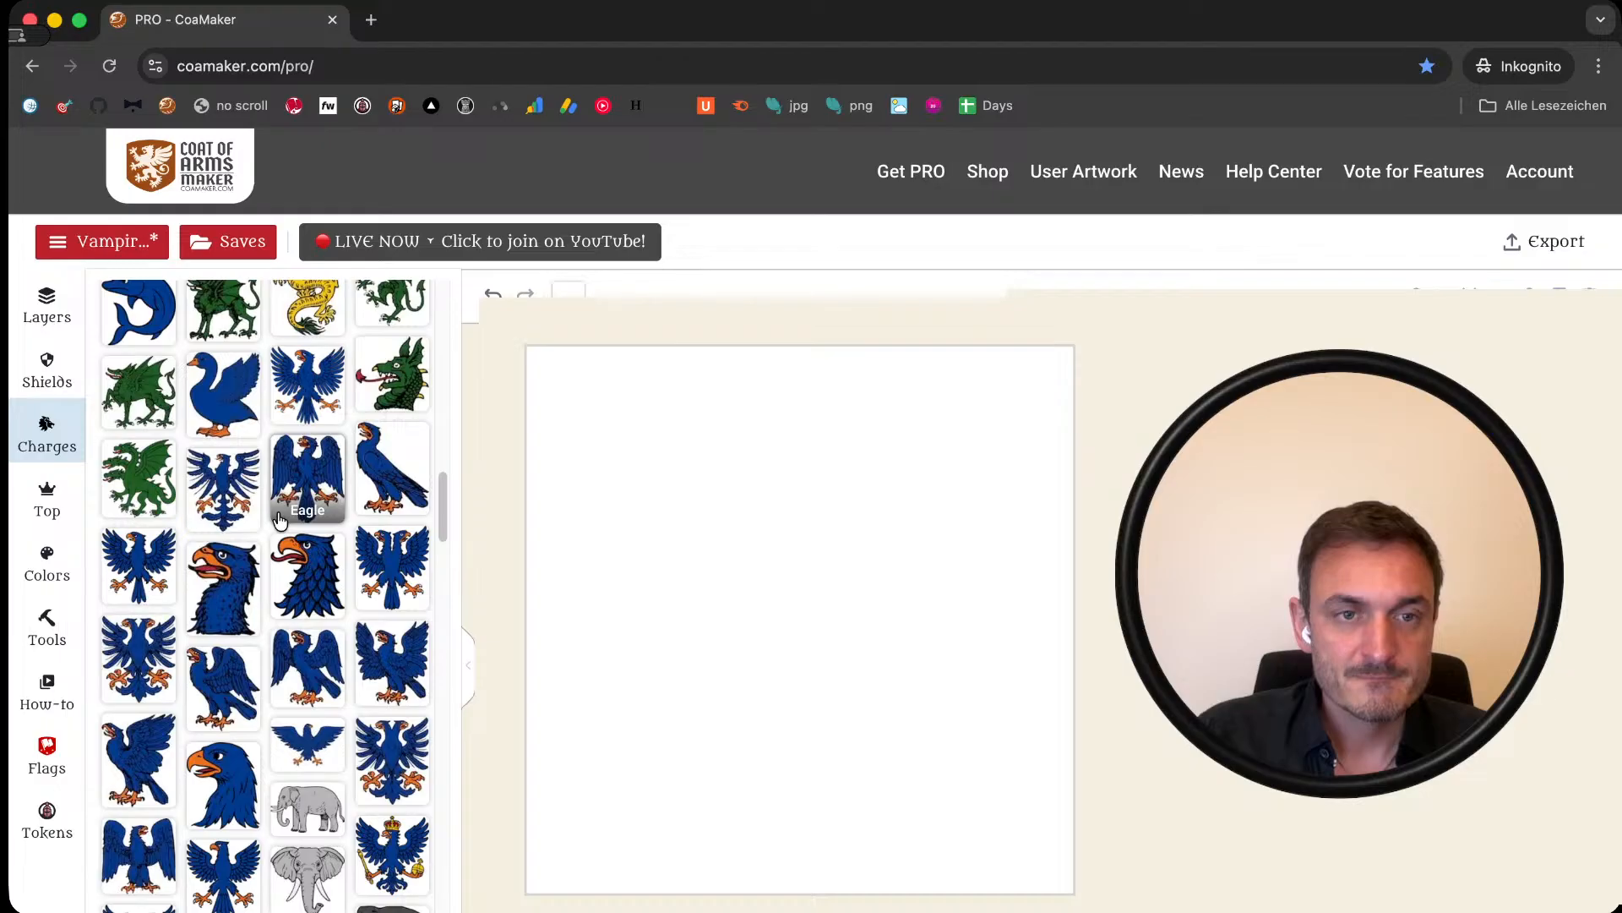
{"action": "scroll", "coordinate": [319, 505], "scroll_direction": "down", "scroll_amount": 4}
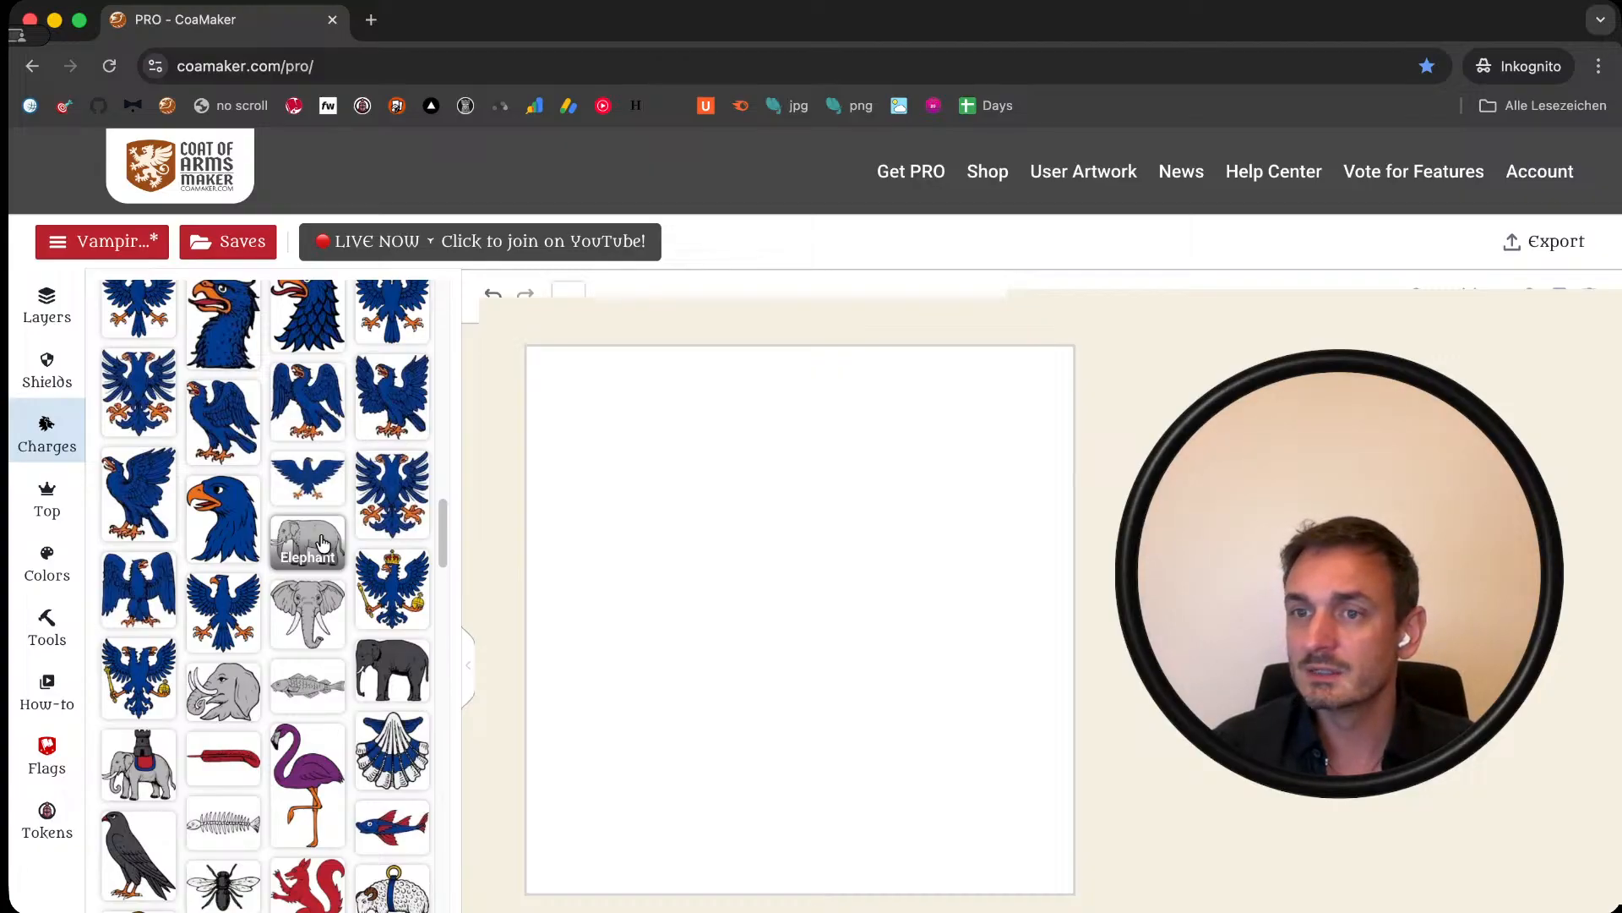
{"action": "scroll", "coordinate": [230, 549], "scroll_direction": "up", "scroll_amount": 4}
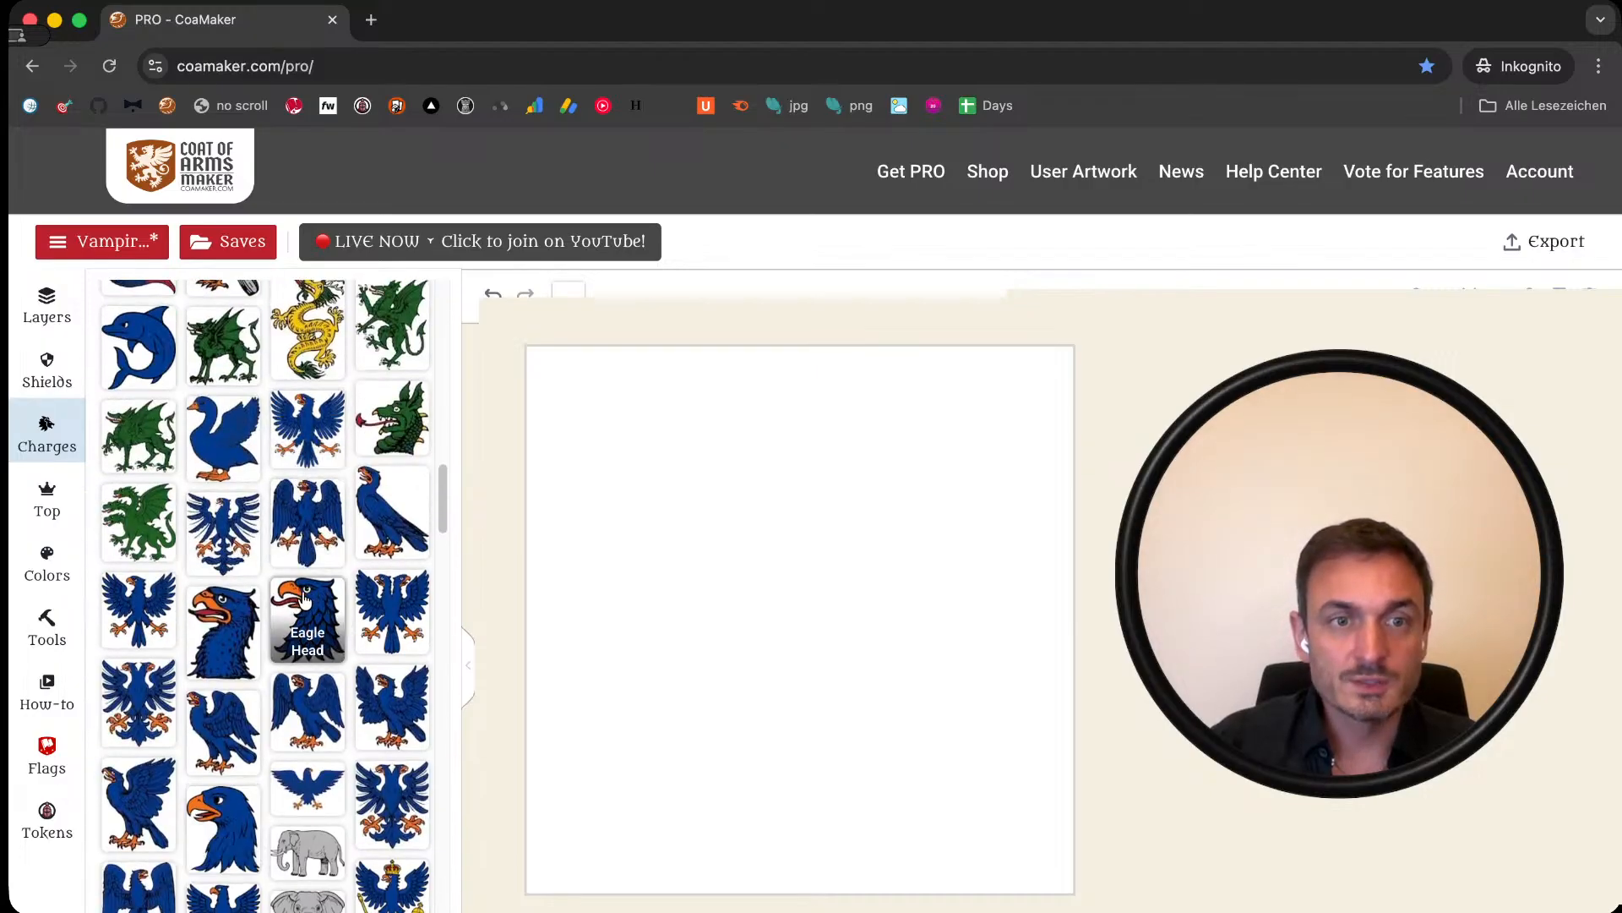
{"action": "left_click", "coordinate": [220, 520]}
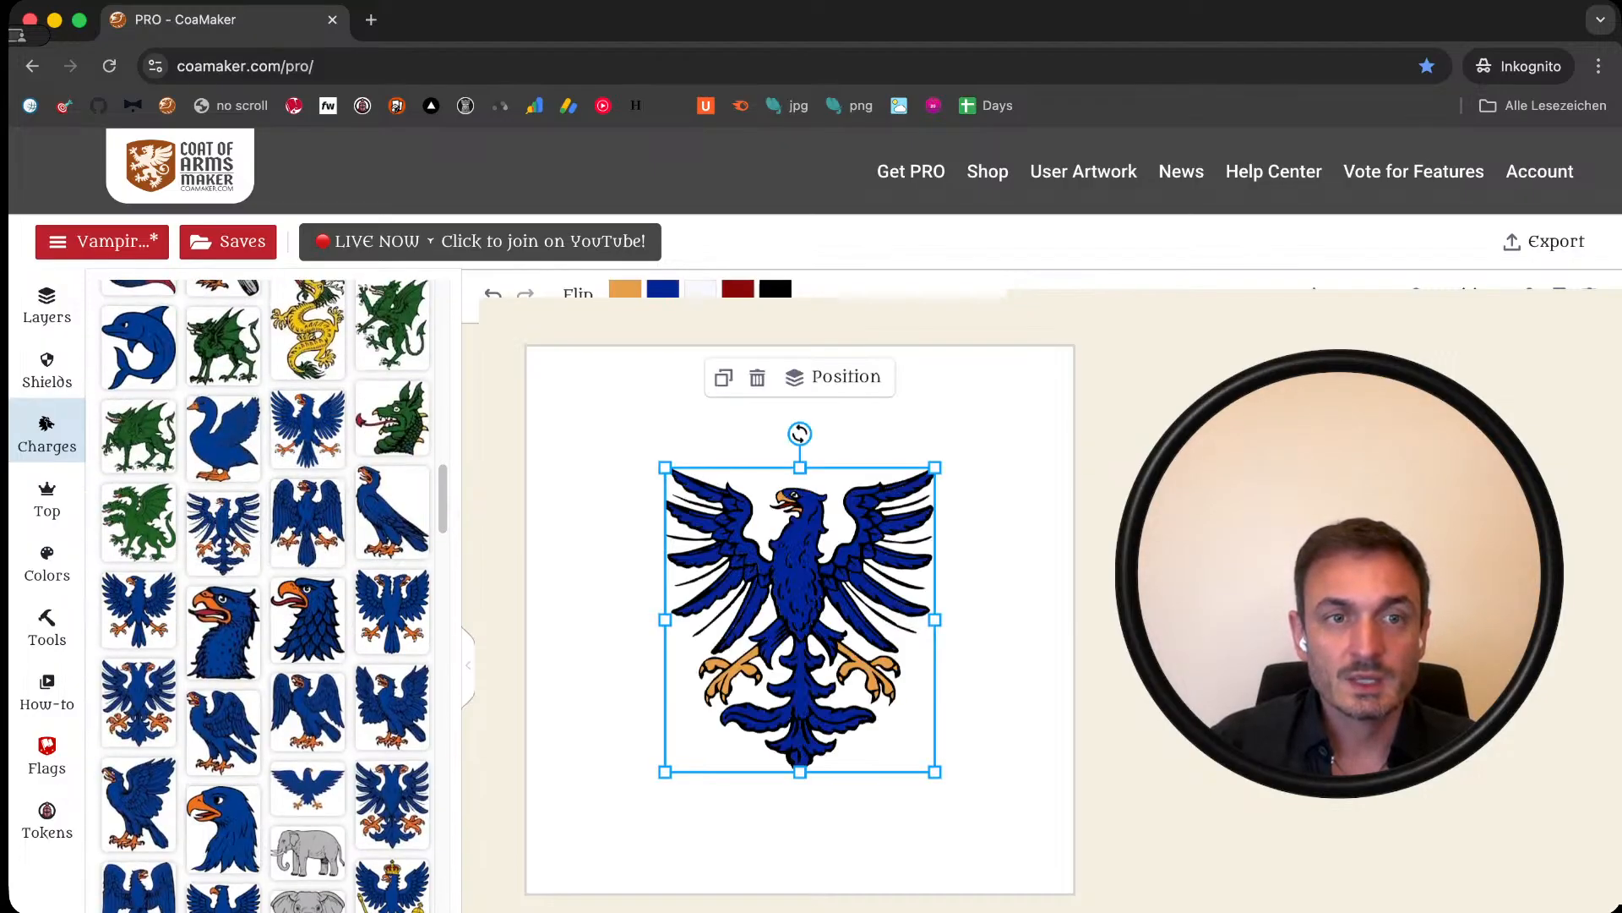
Step: Add the Bordure shield, enlarge it to surround the eagle, and center it on the canvas
{"action": "left_click", "coordinate": [73, 385]}
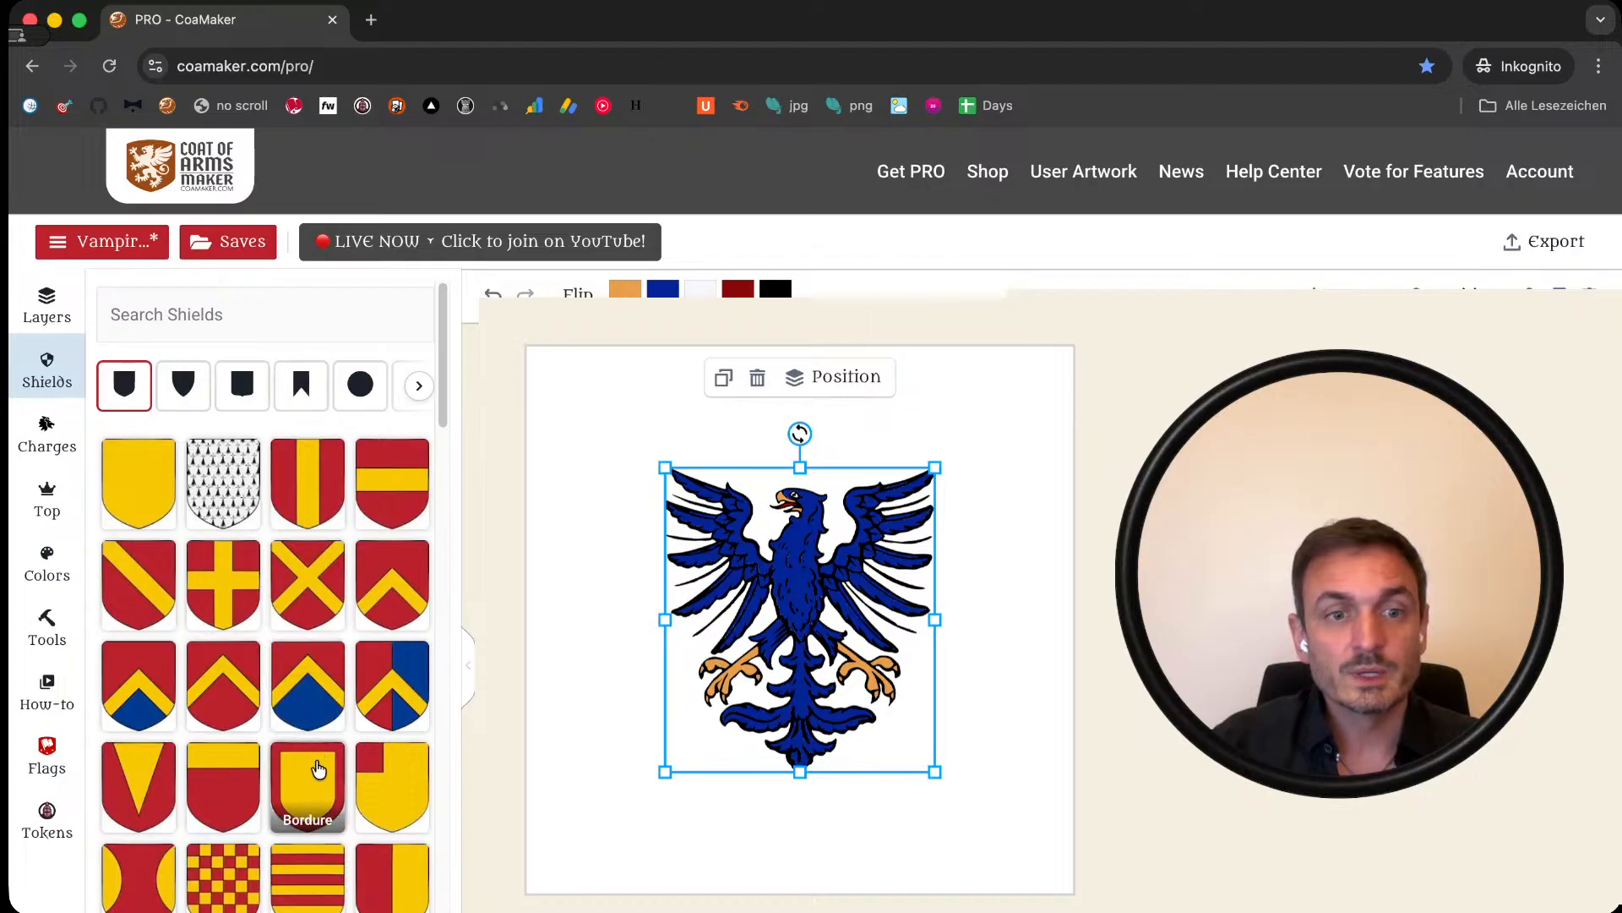
{"action": "left_click", "coordinate": [319, 769]}
{"action": "left_click_drag", "start_coordinate": [935, 468], "coordinate": [1056, 355]}
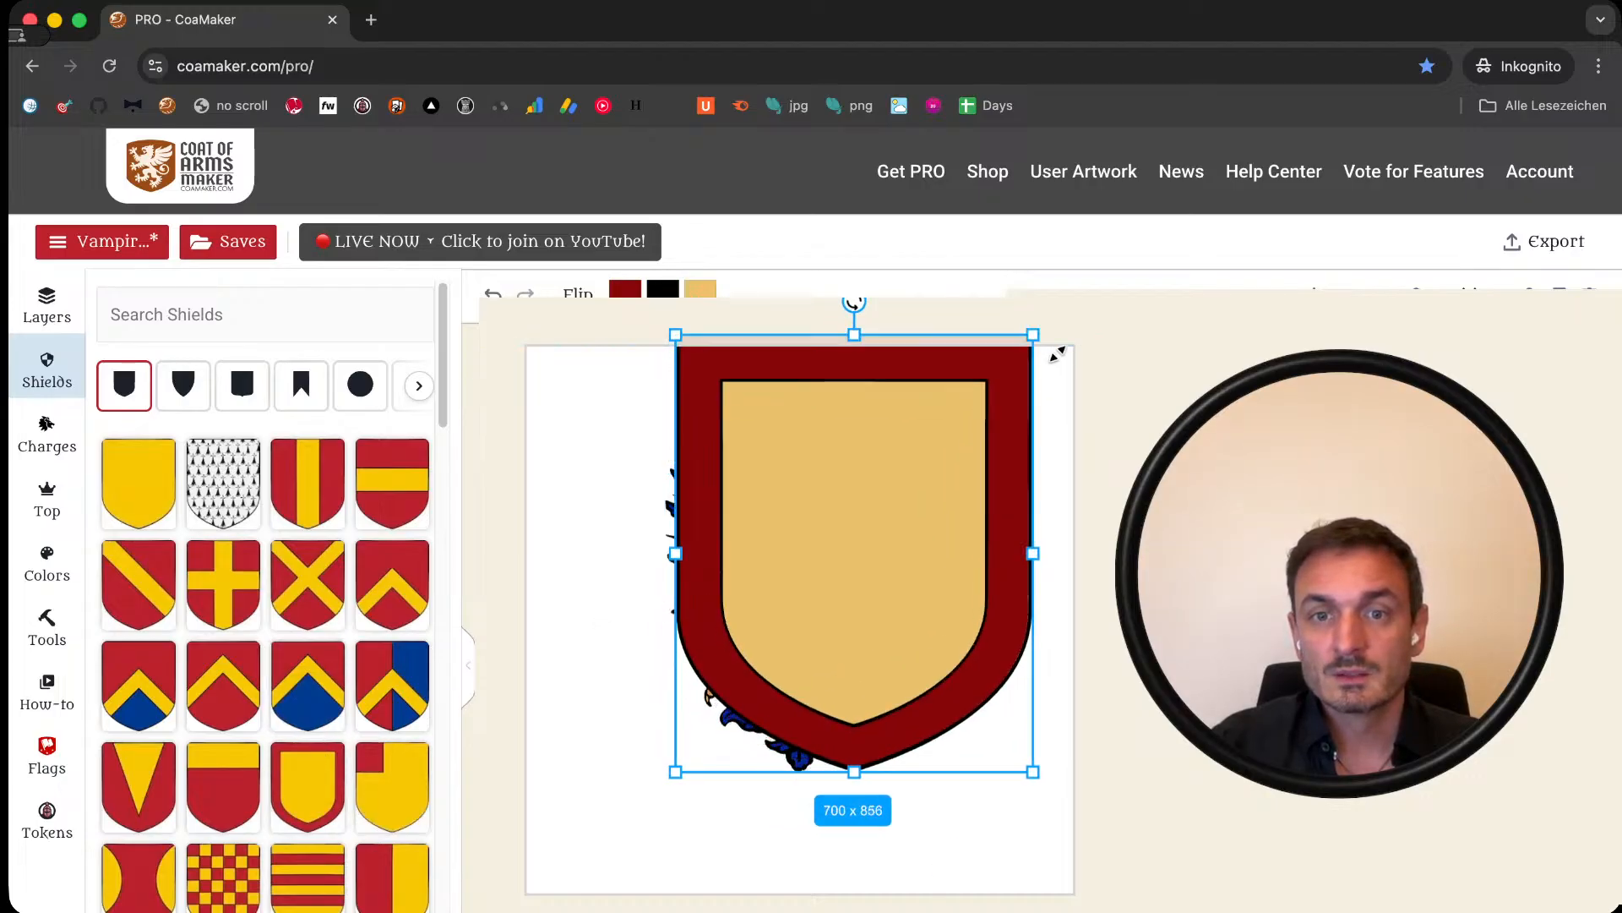
{"action": "left_click_drag", "start_coordinate": [897, 583], "coordinate": [840, 645]}
{"action": "left_click", "coordinate": [551, 472]}
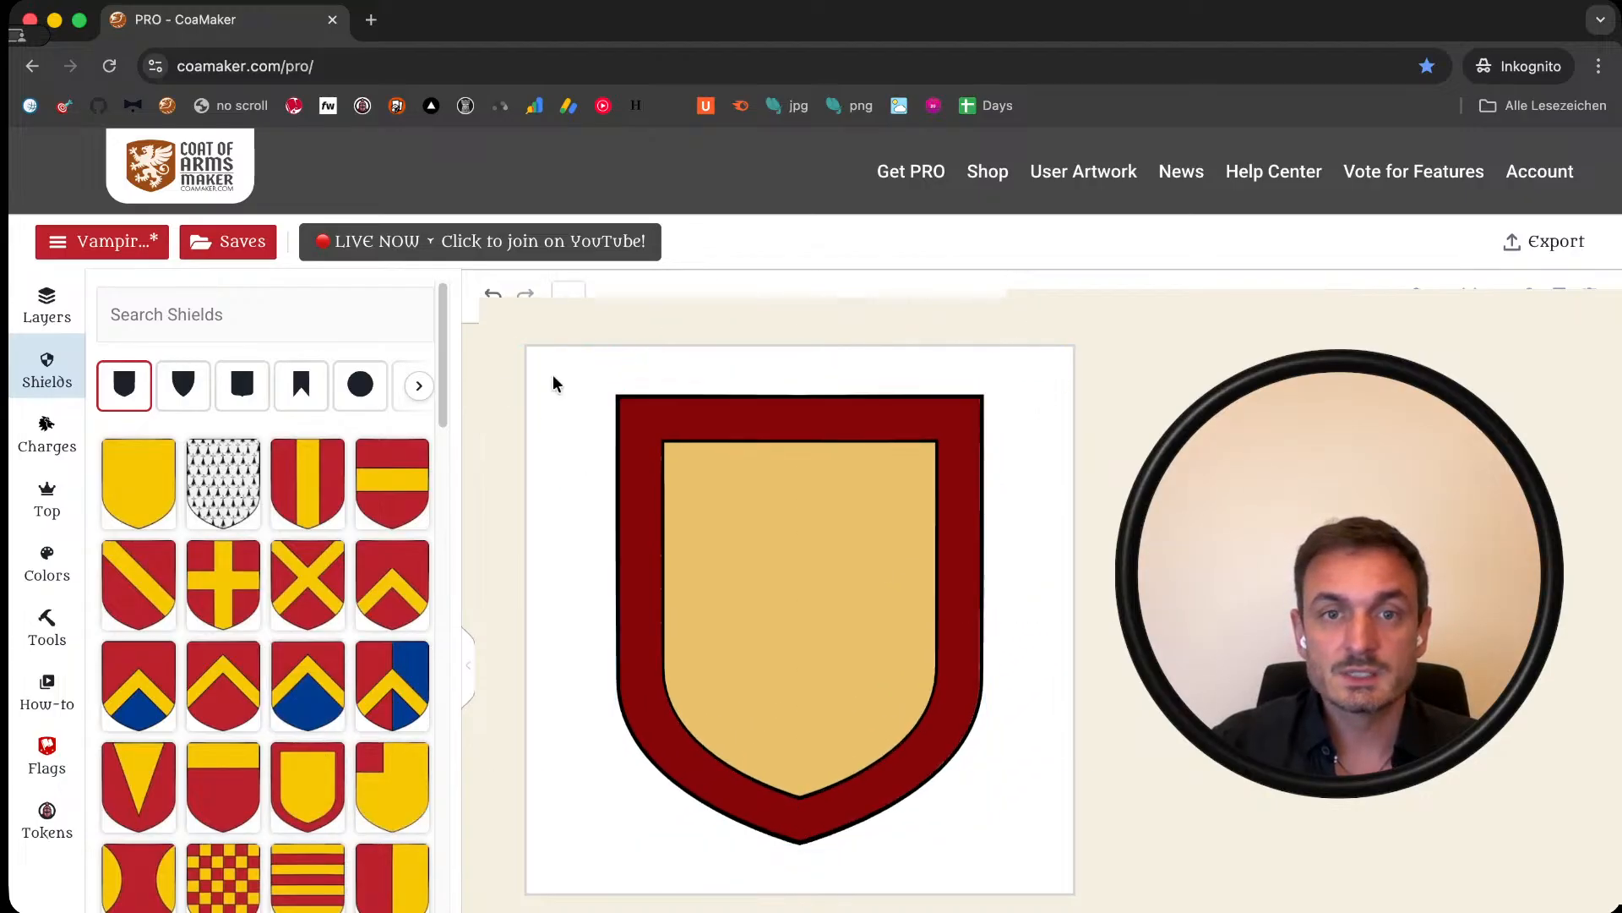
Step: Send the Bordure shield to the back, behind the blue eagle
{"action": "left_click", "coordinate": [745, 496]}
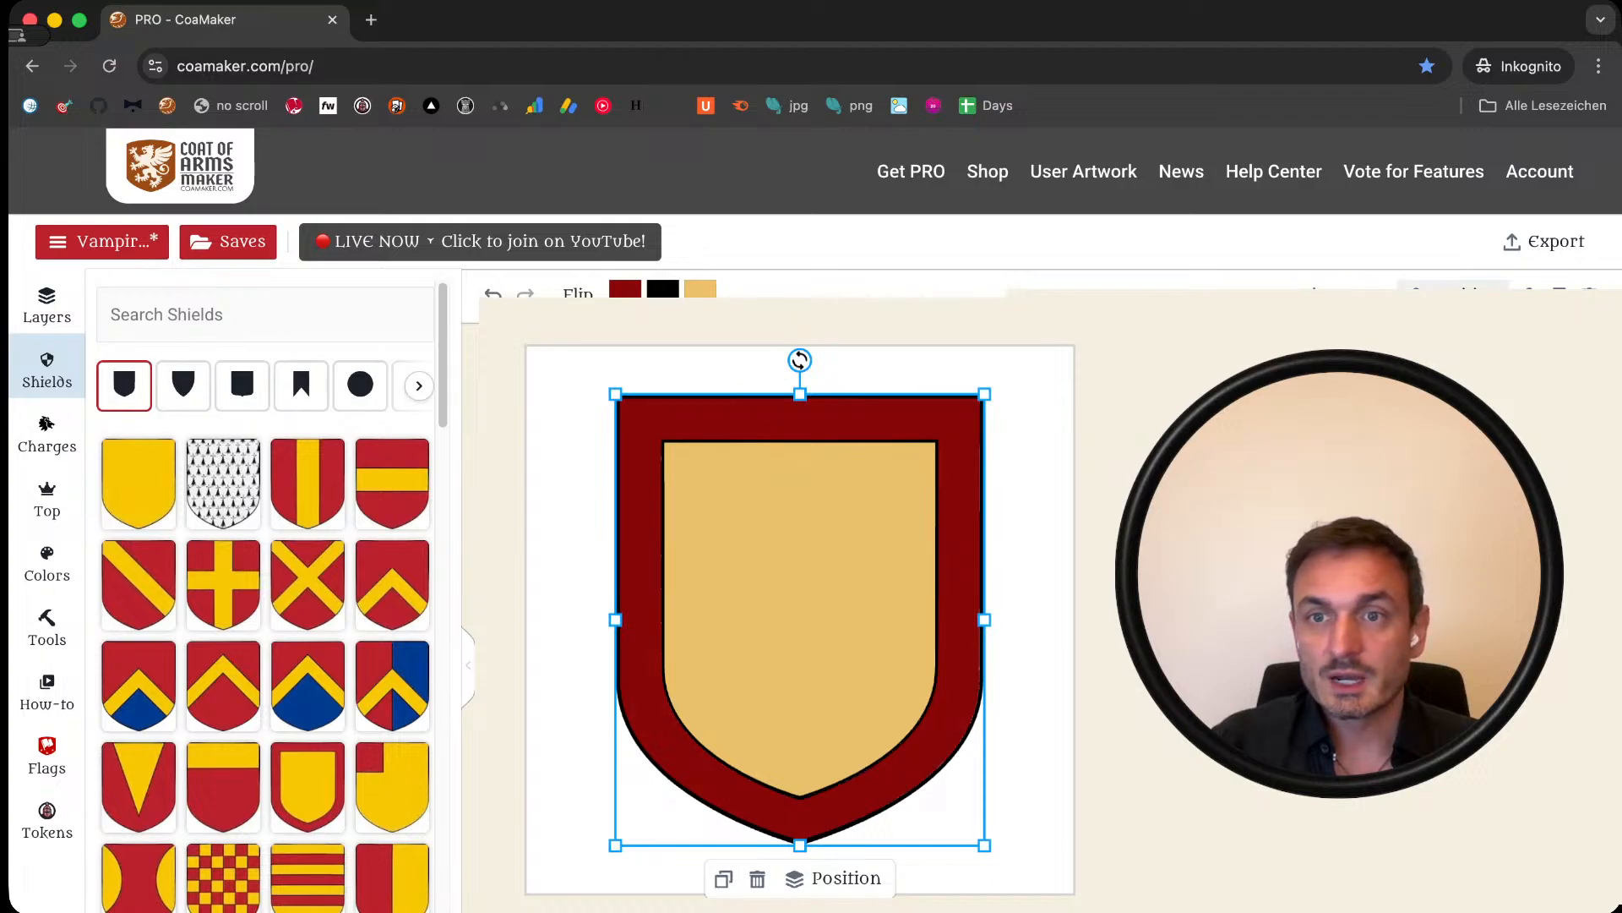
{"action": "left_click", "coordinate": [1453, 292]}
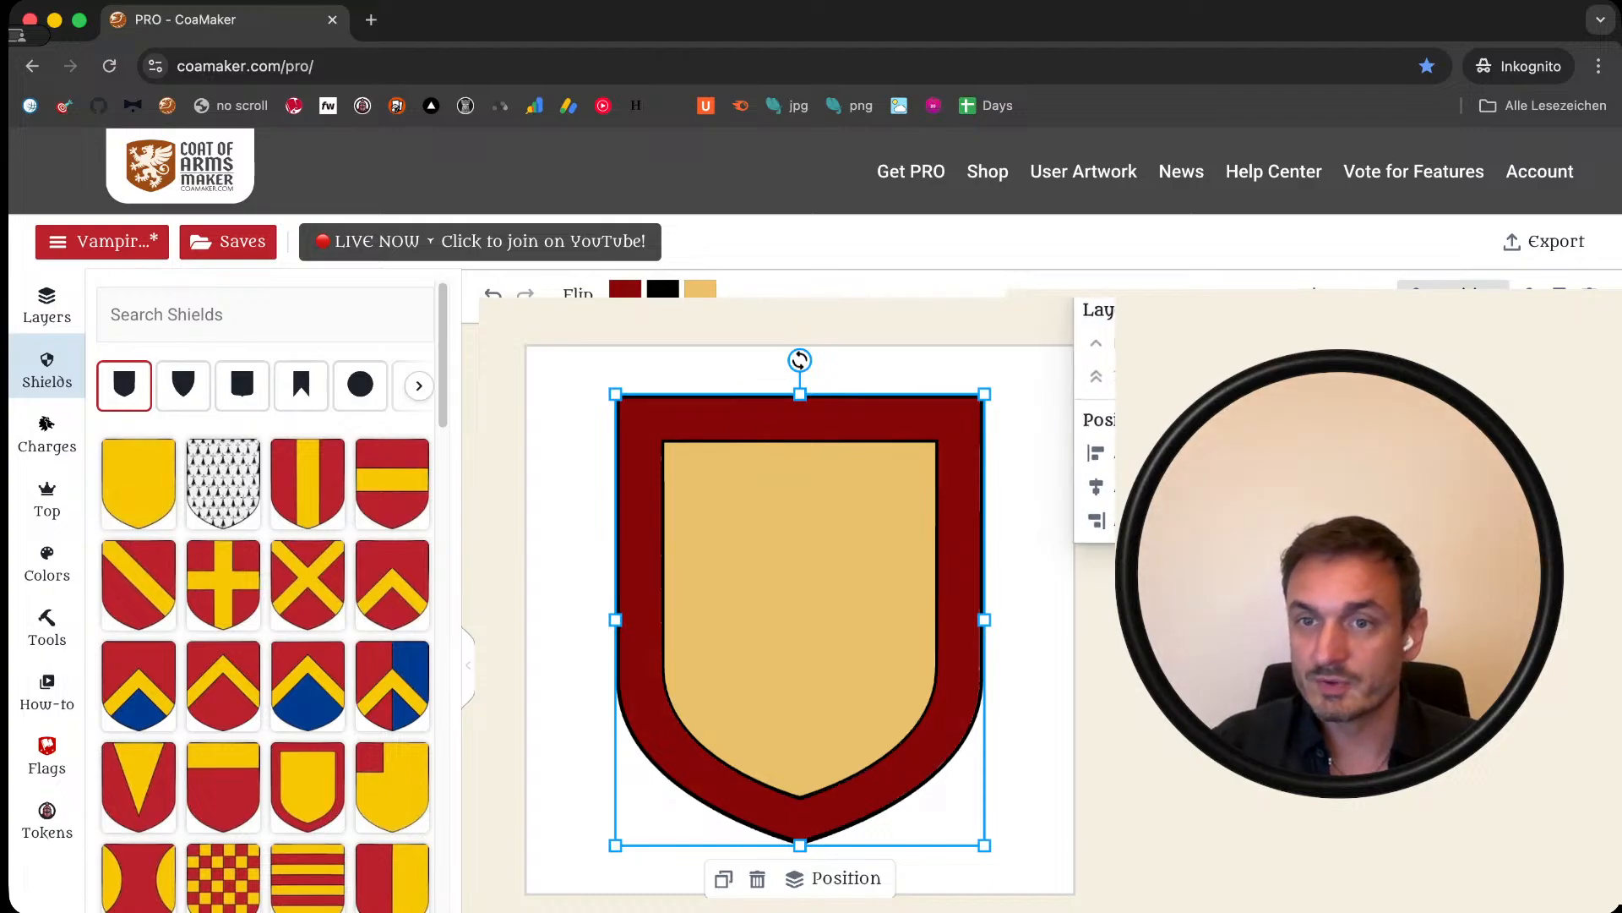
{"action": "left_click", "coordinate": [1322, 377]}
{"action": "left_click", "coordinate": [503, 431]}
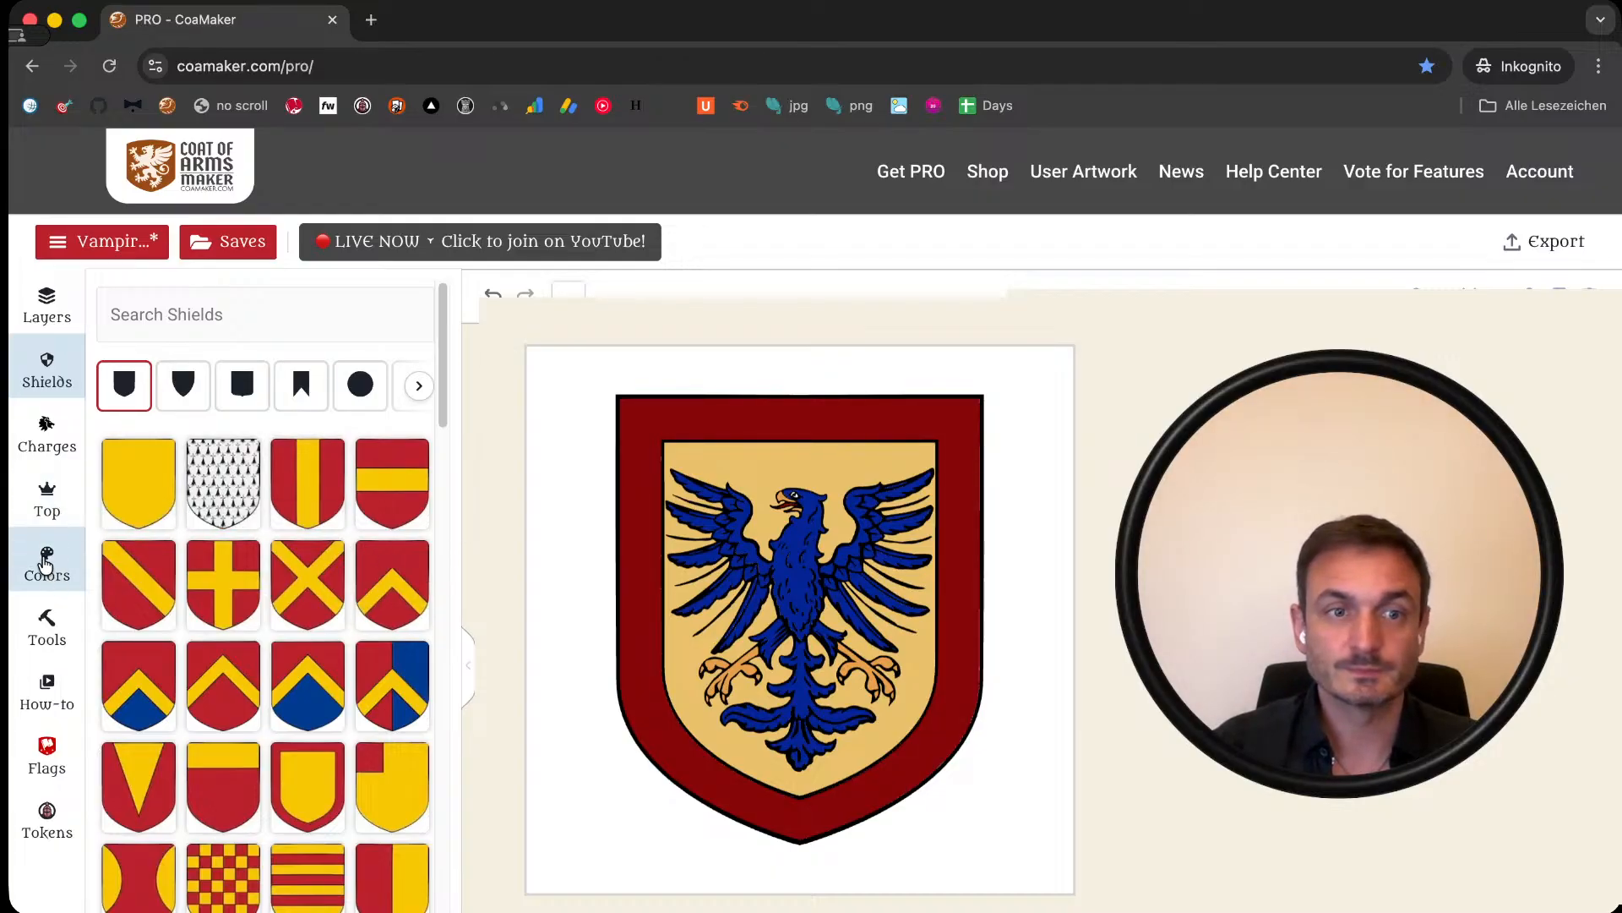
Step: Make the CoaMaker Default palette the default, and recolor the shield's border to Gules and its field to Or
{"action": "left_click", "coordinate": [47, 566]}
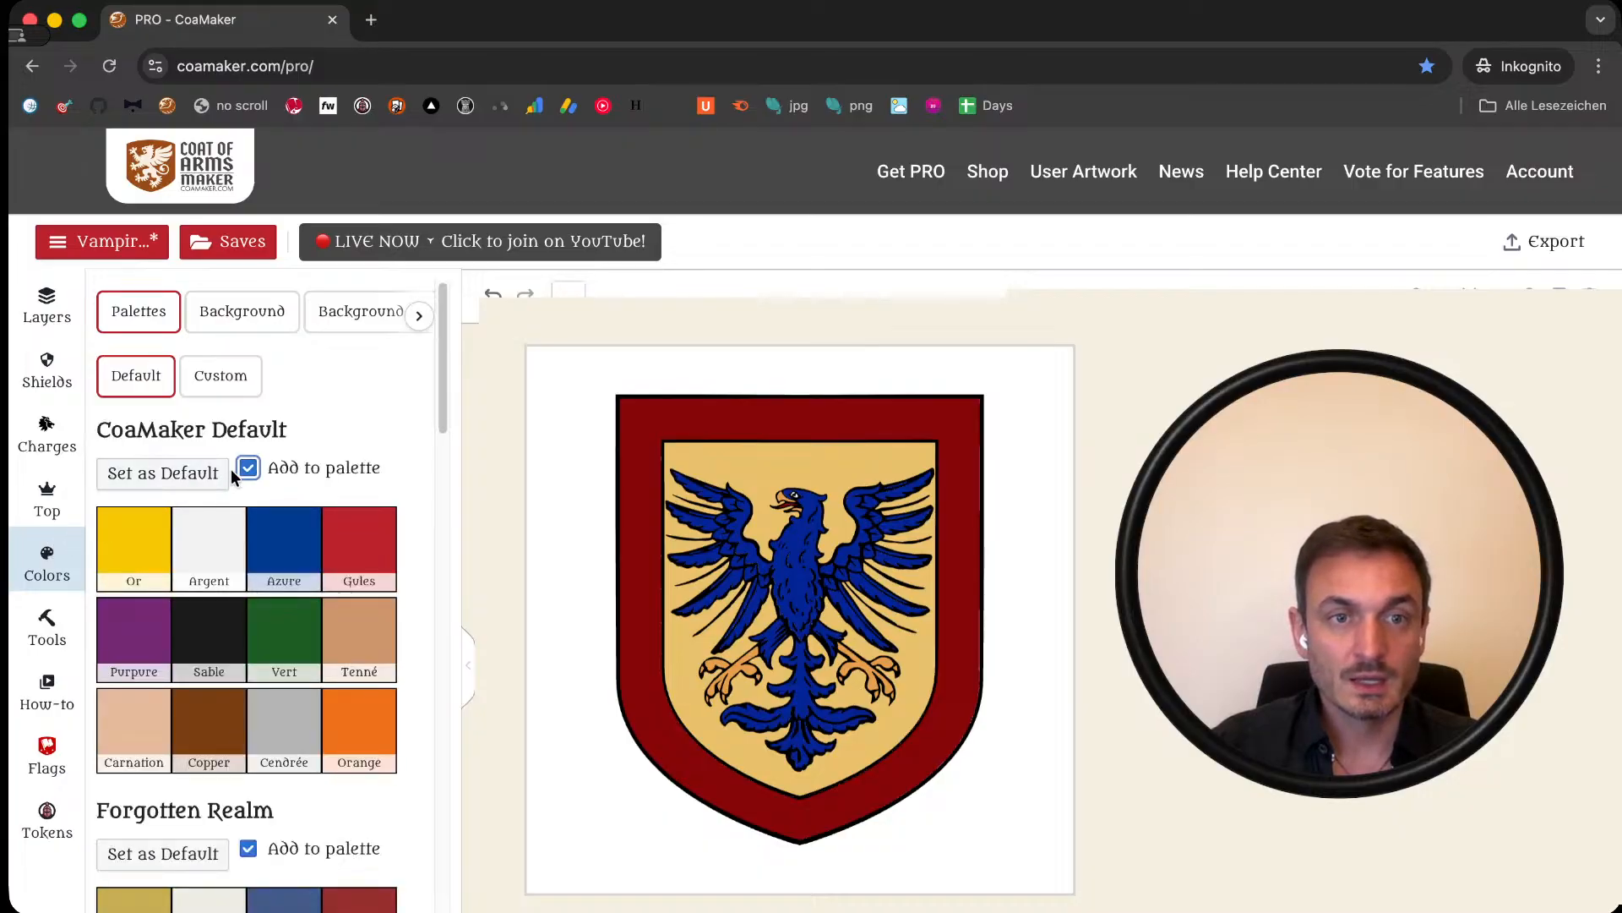
{"action": "left_click", "coordinate": [169, 471]}
{"action": "left_click", "coordinate": [736, 428]}
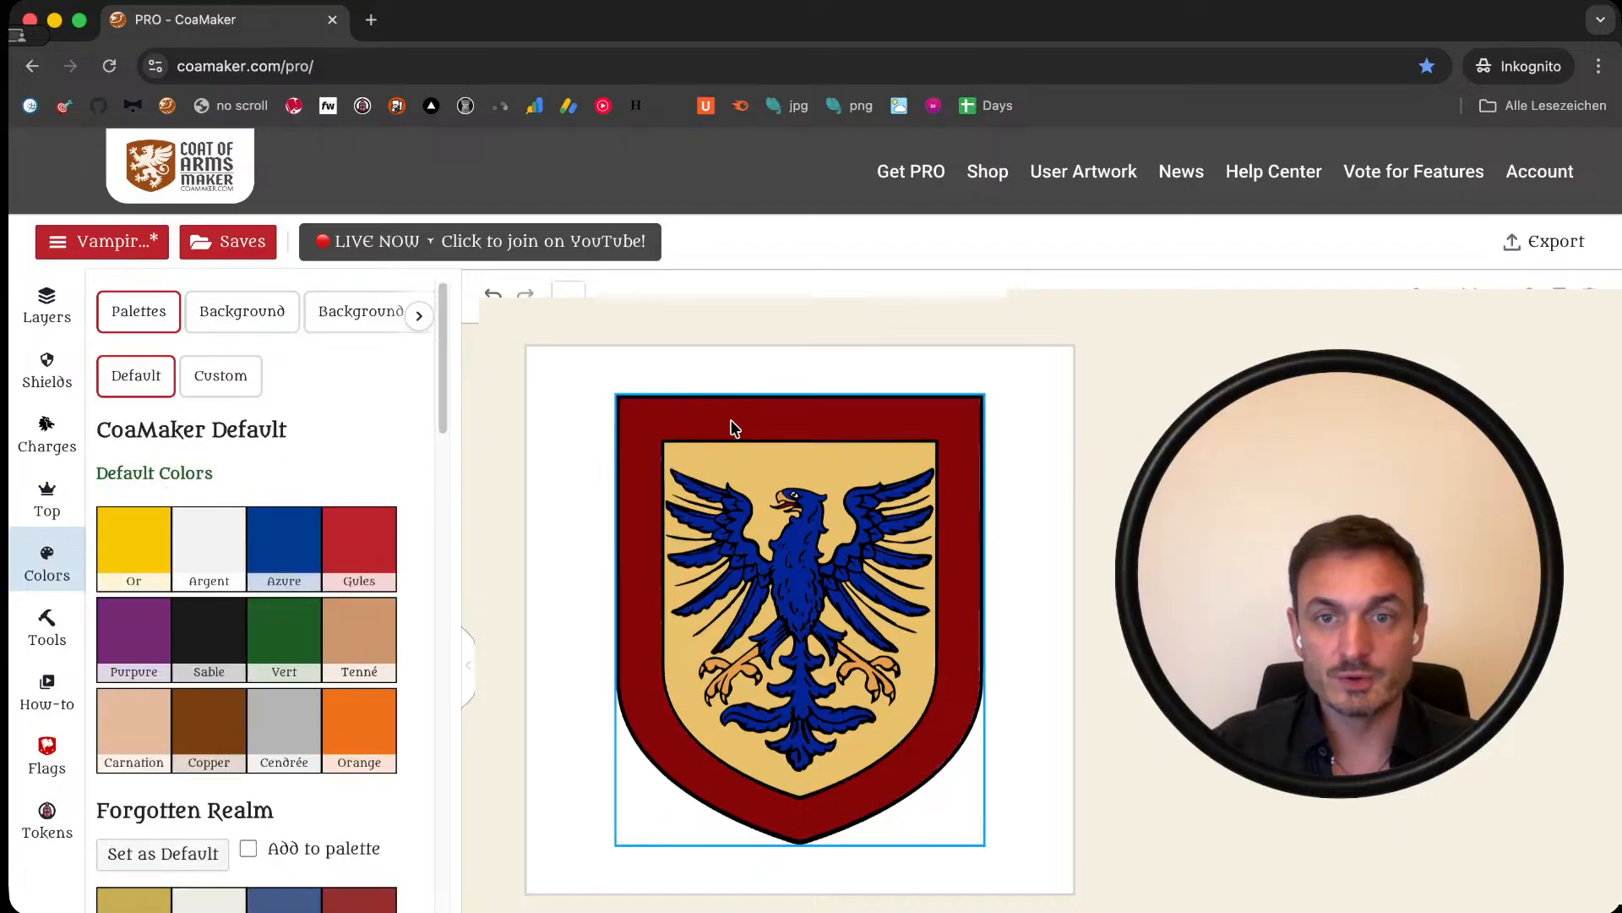
{"action": "left_click", "coordinate": [624, 291]}
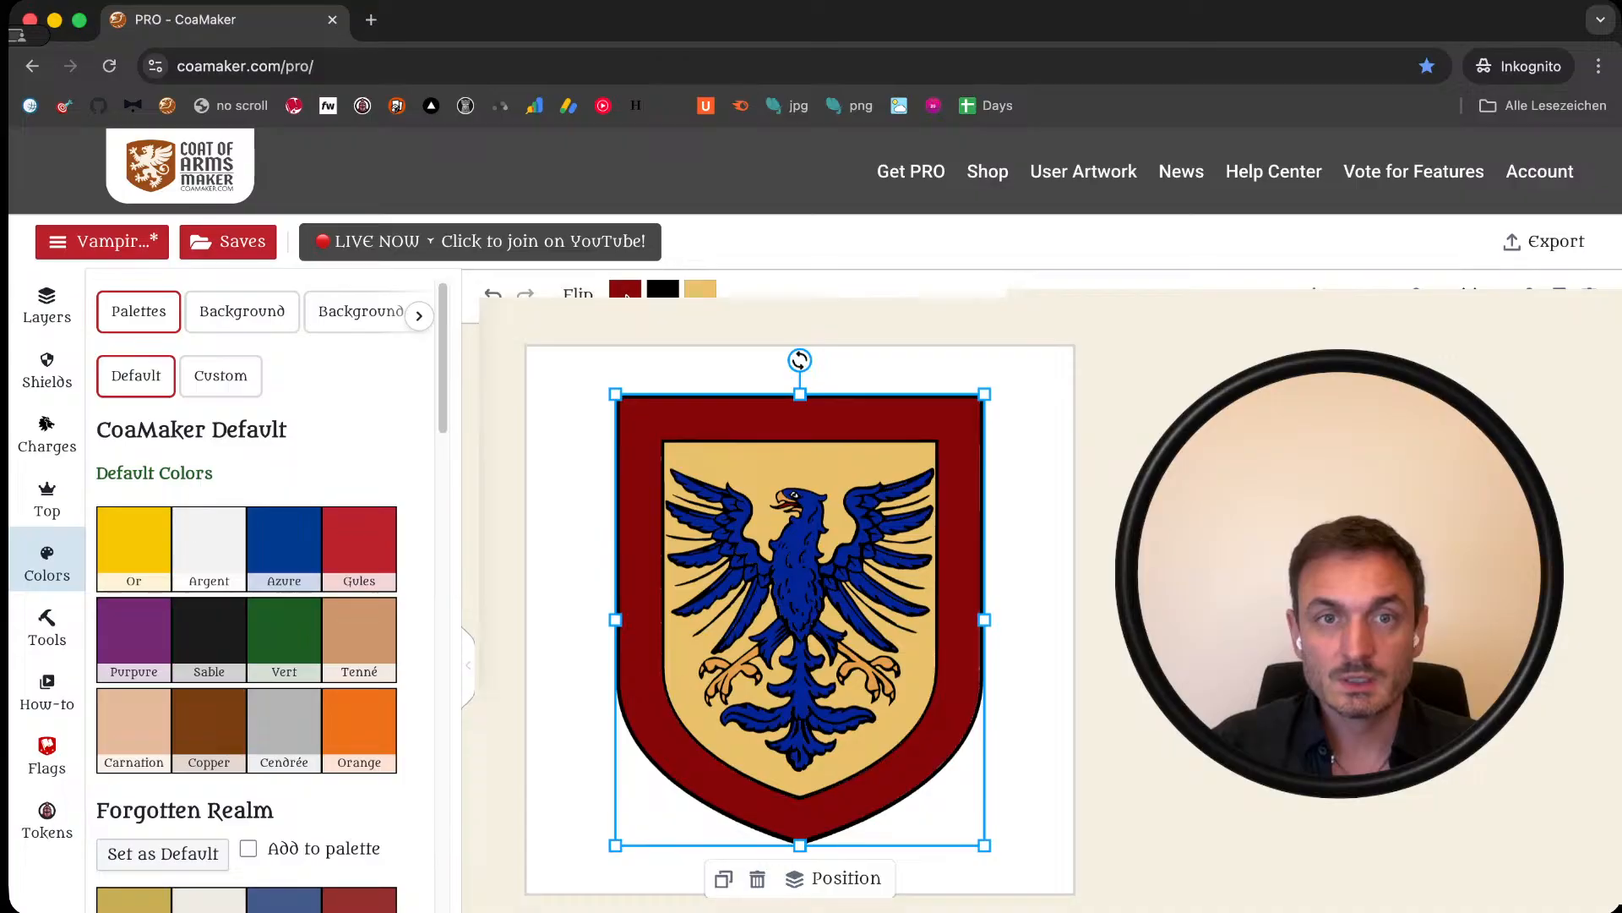
{"action": "left_click", "coordinate": [706, 405]}
{"action": "left_click", "coordinate": [695, 290]}
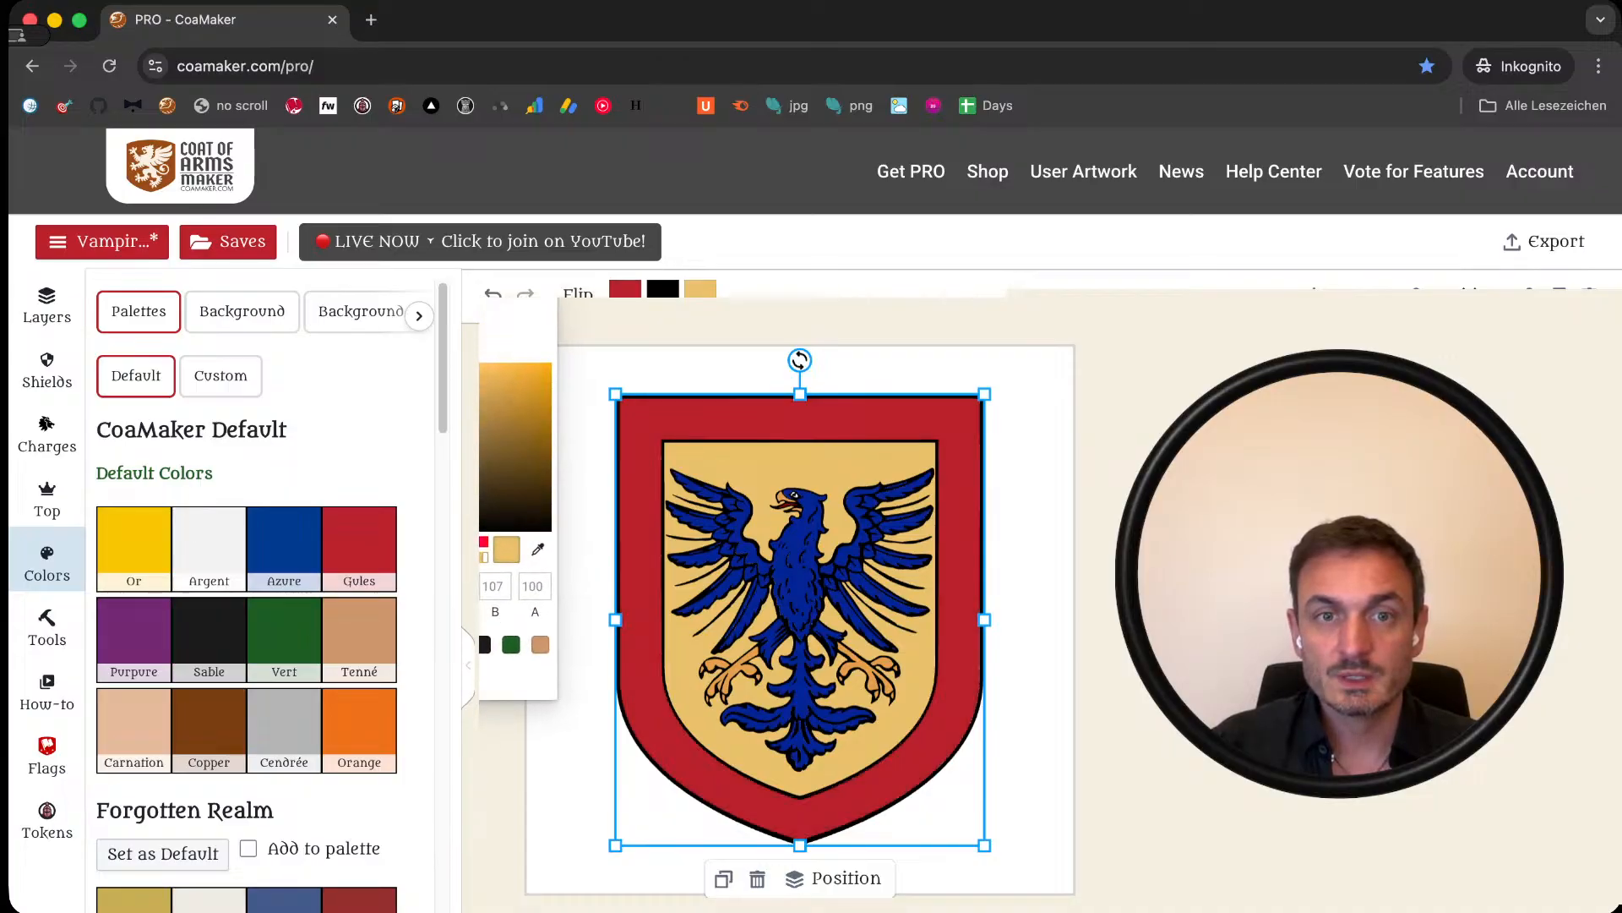
{"action": "left_click", "coordinate": [134, 545]}
Step: Recolor the eagle's claws, body, and tongue to Gules, and shrink it slightly, centered within the yellow field
{"action": "left_click", "coordinate": [879, 507]}
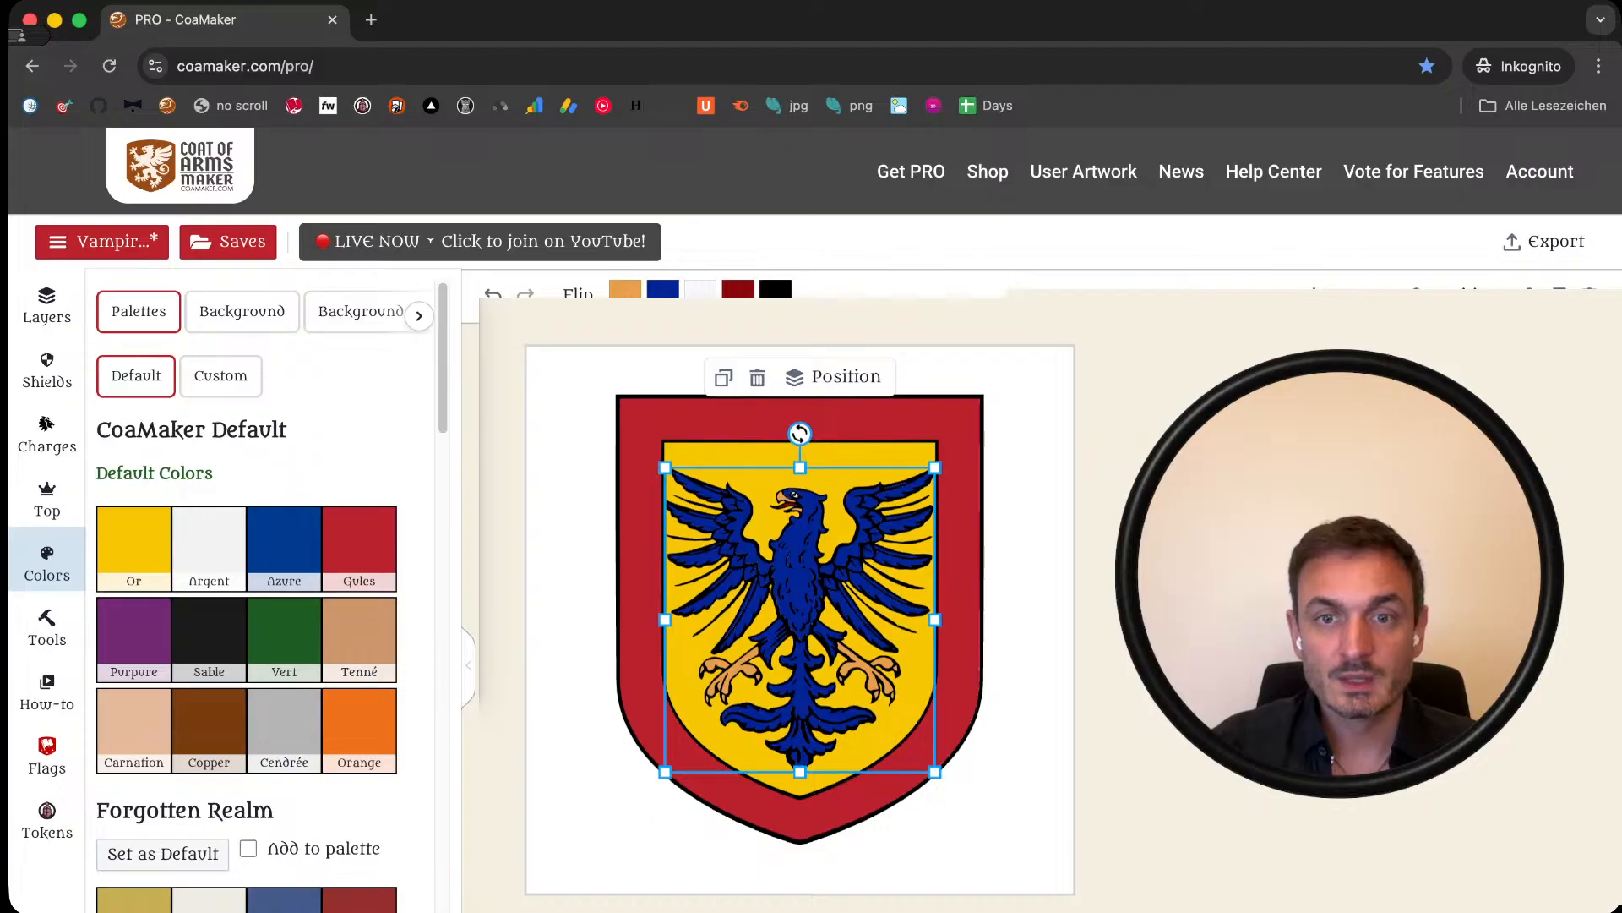
{"action": "left_click", "coordinate": [359, 545]}
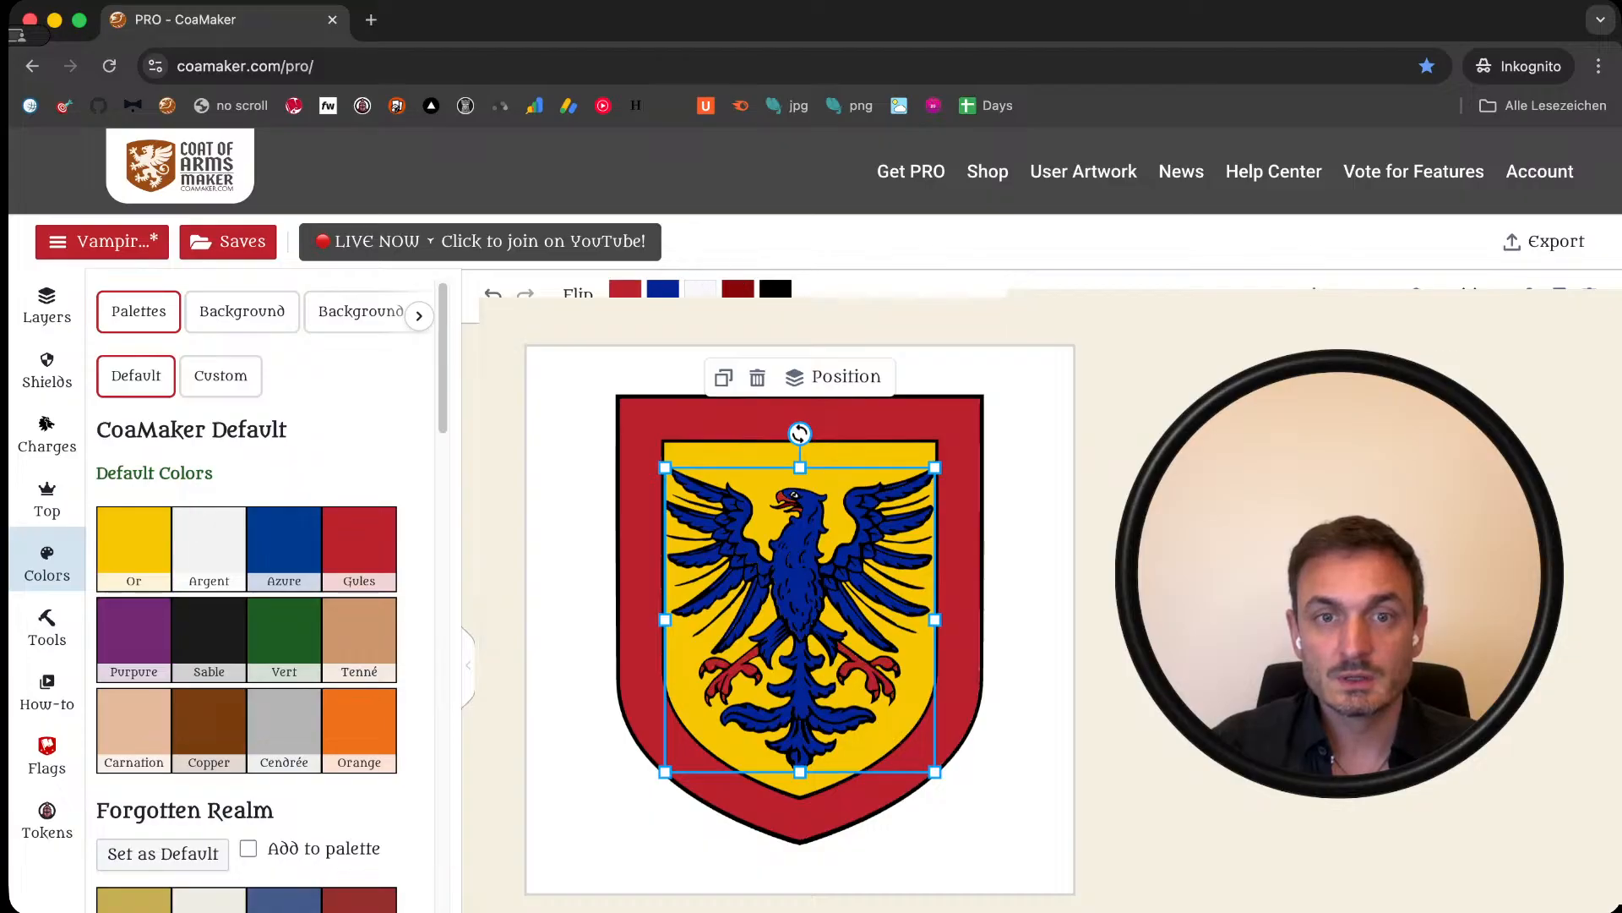
{"action": "left_click", "coordinate": [663, 290]}
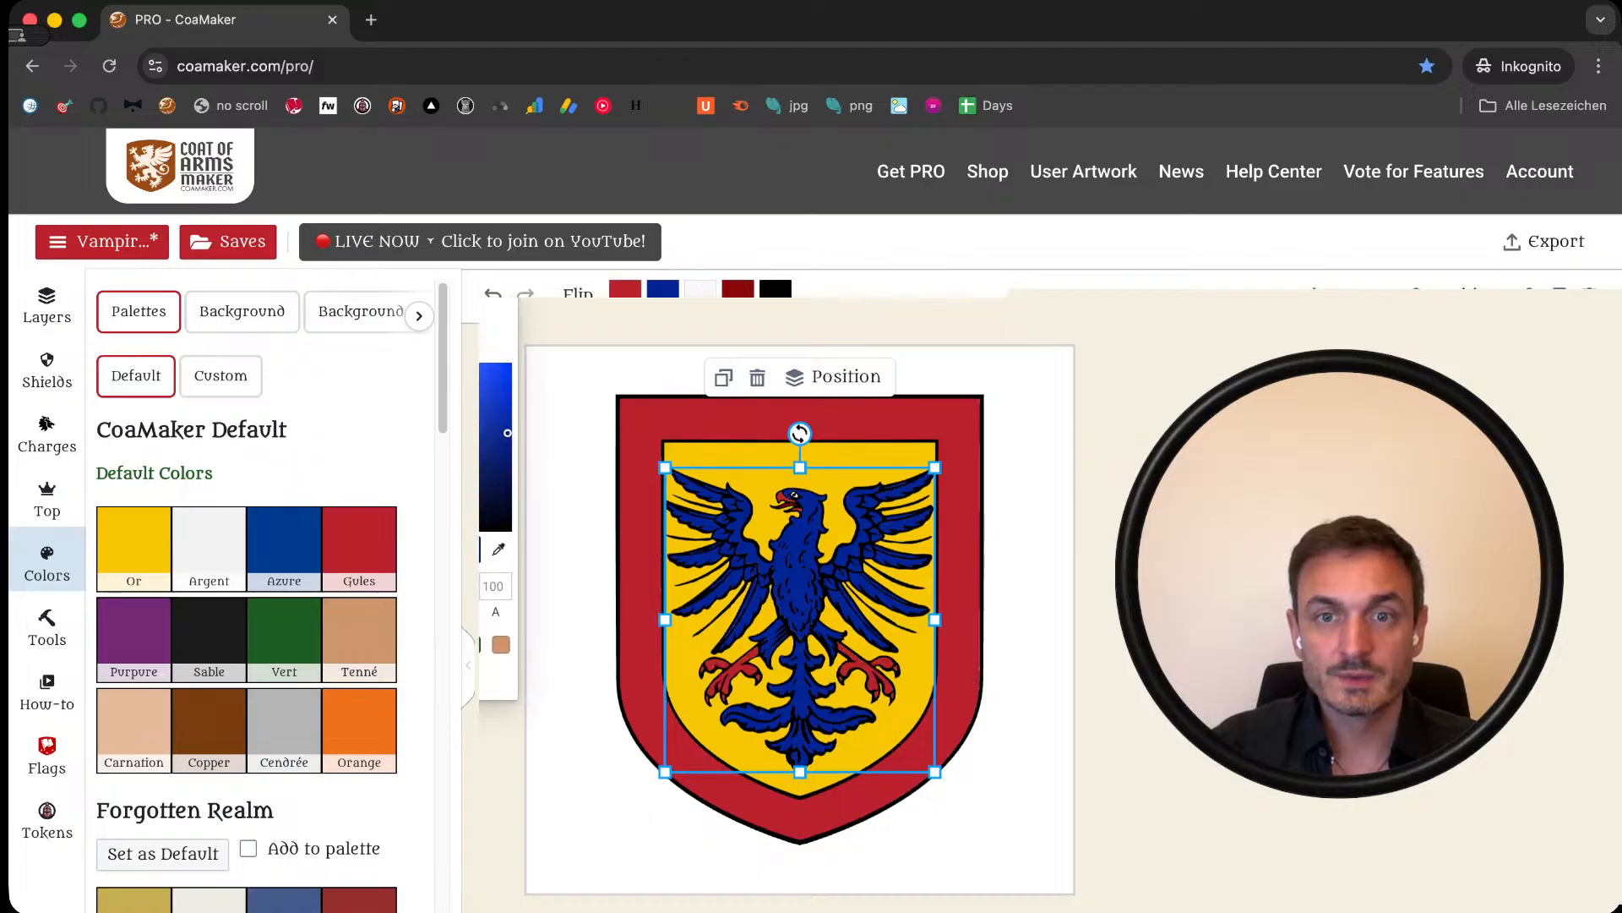
{"action": "left_click", "coordinate": [384, 645]}
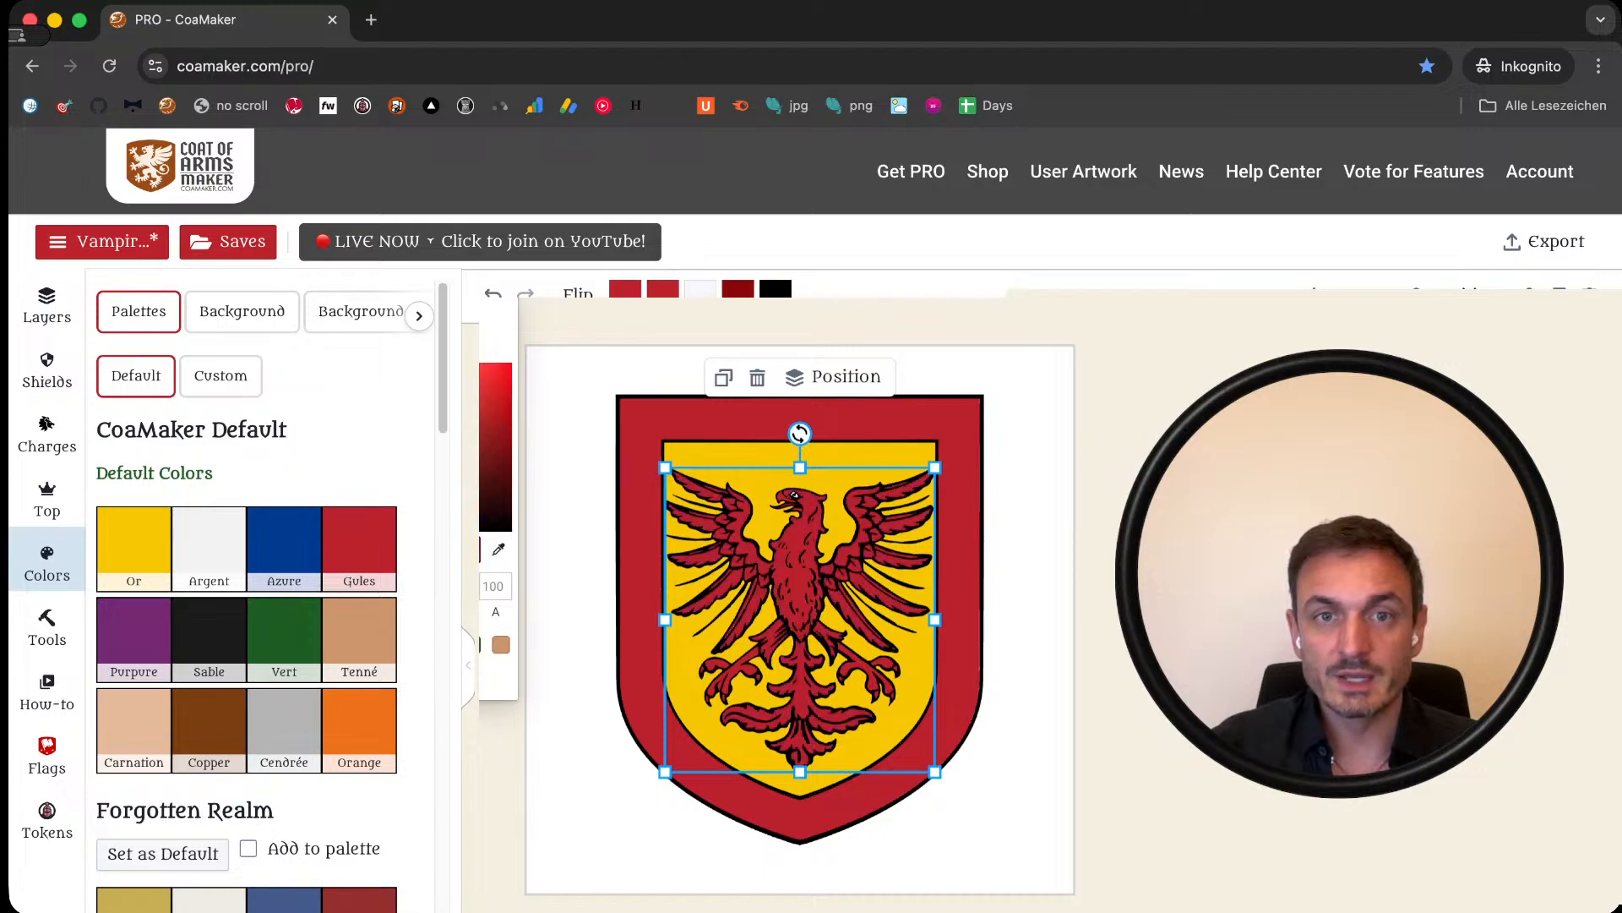
{"action": "left_click", "coordinate": [575, 294]}
{"action": "left_click", "coordinate": [480, 297]}
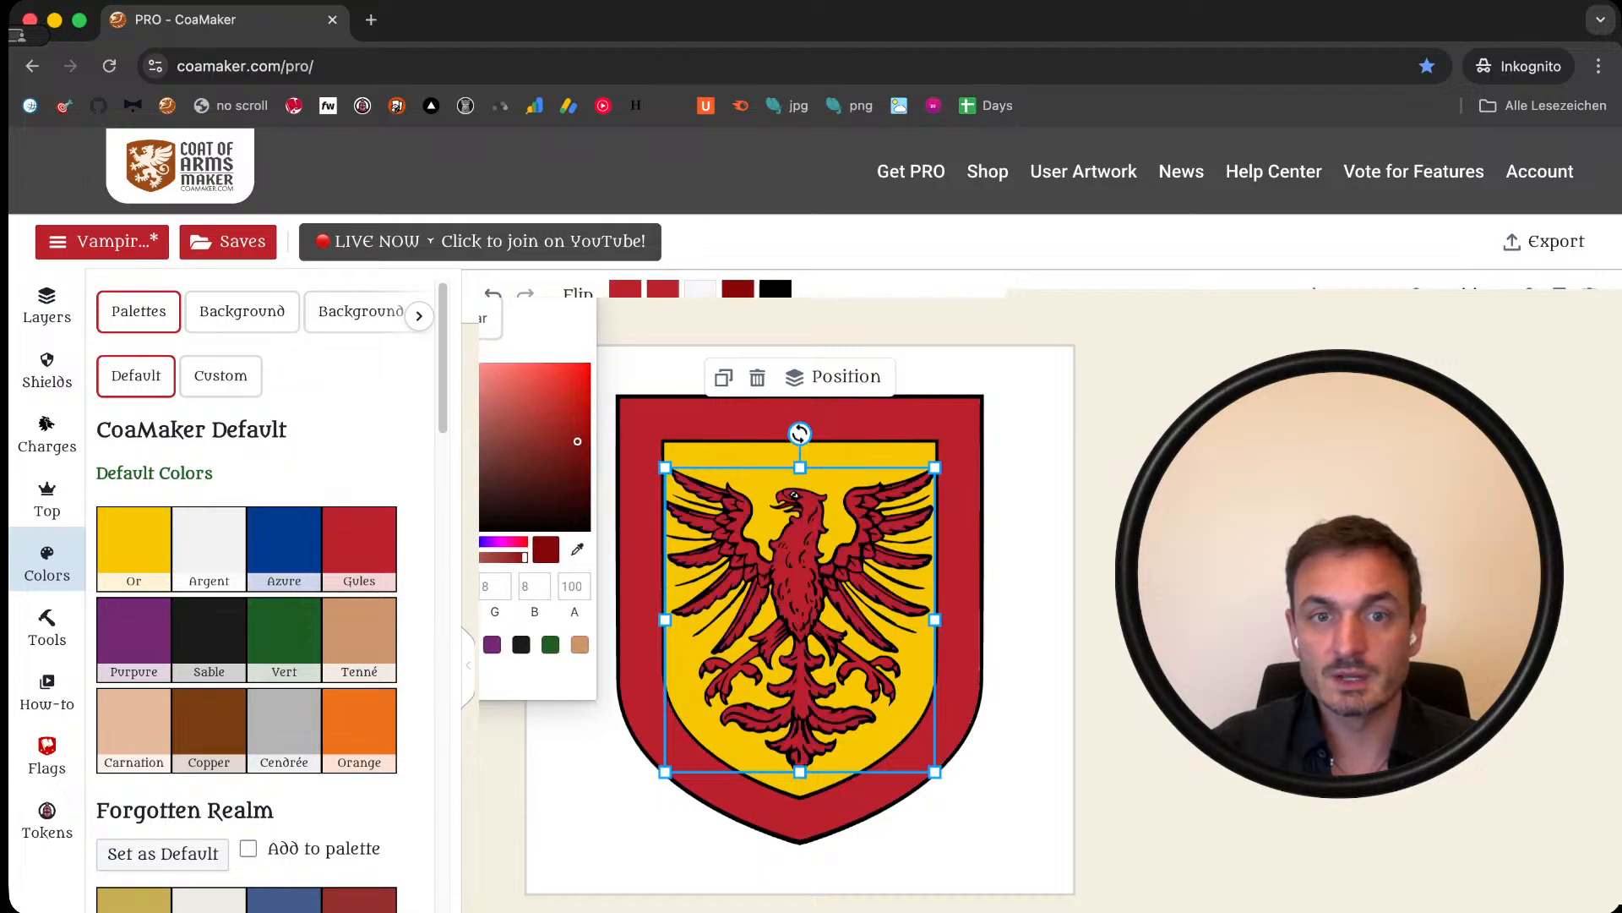
{"action": "left_click", "coordinate": [465, 644]}
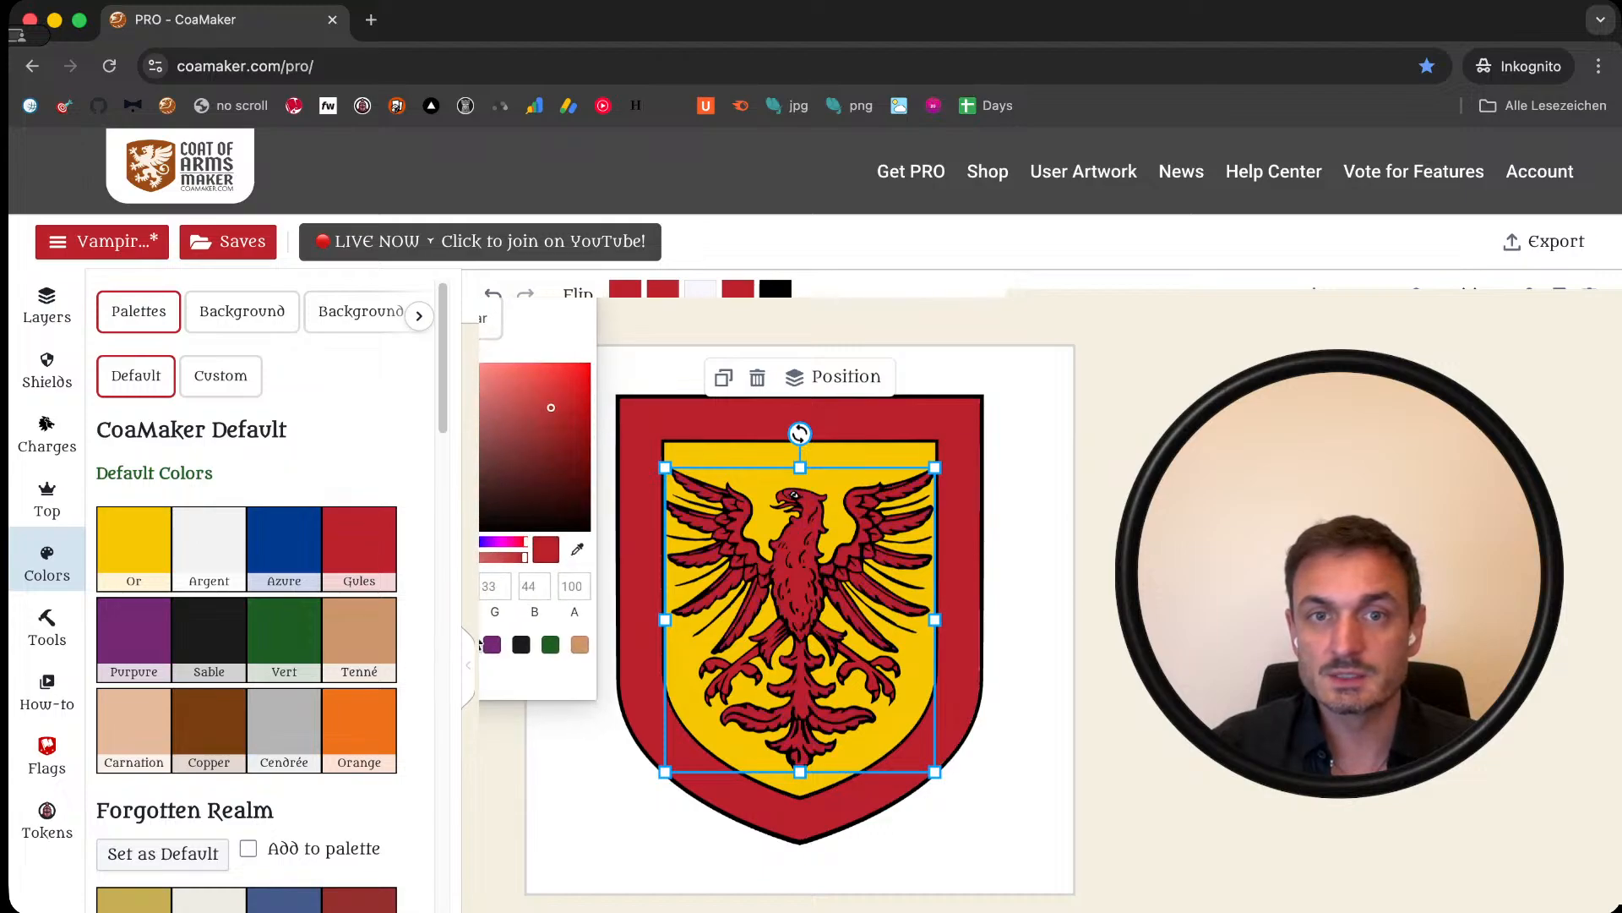
{"action": "left_click", "coordinate": [996, 496]}
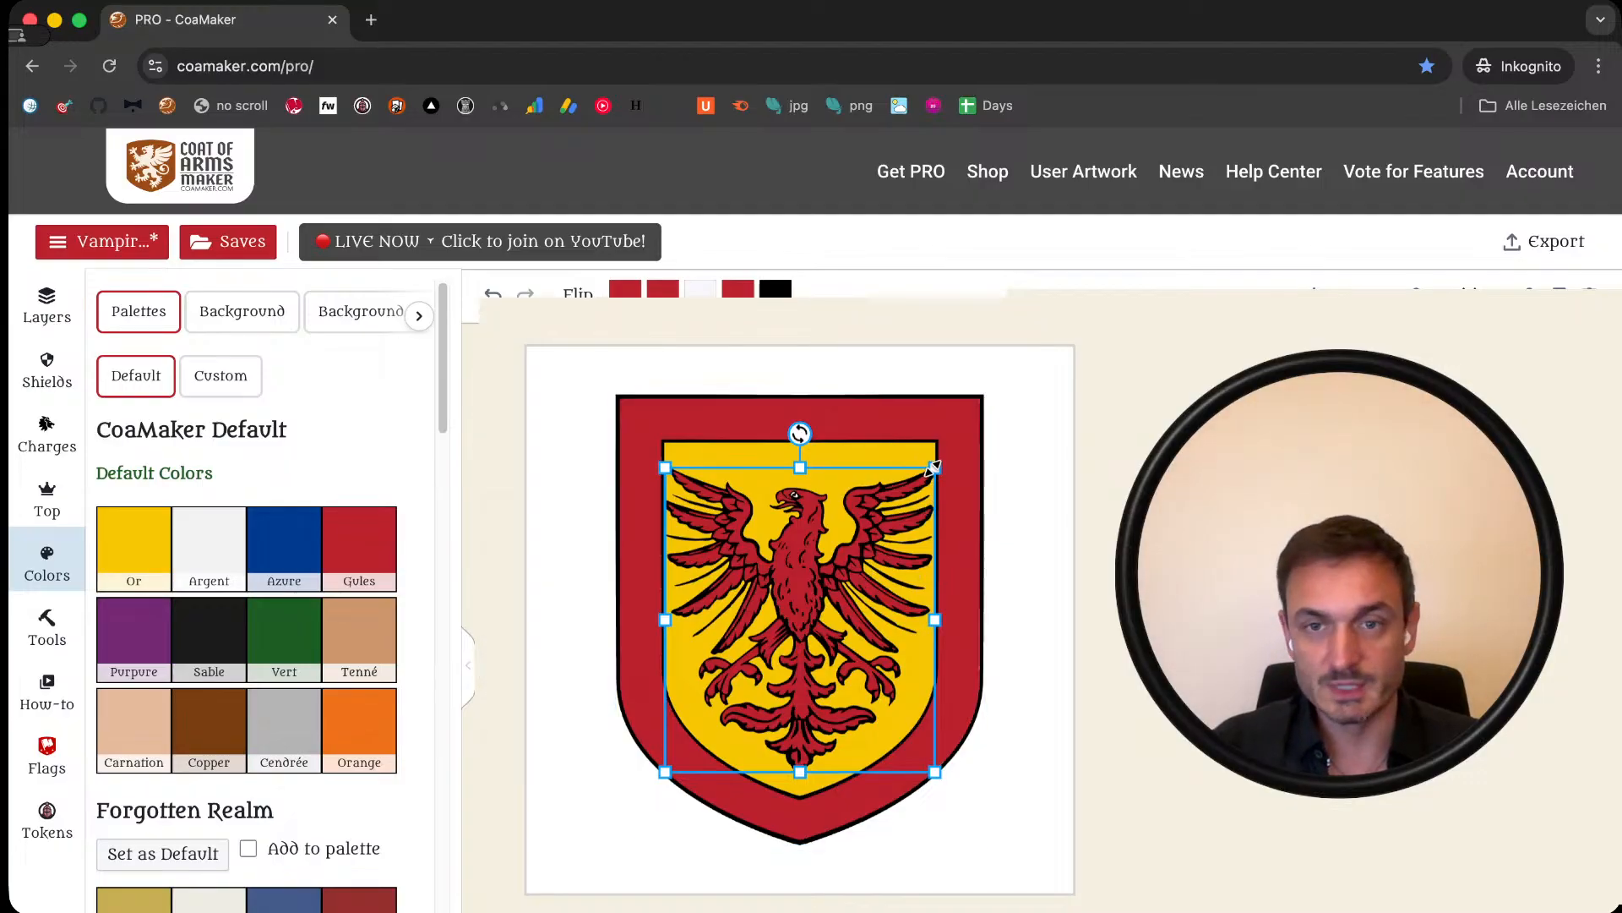
{"action": "left_click_drag", "start_coordinate": [935, 468], "coordinate": [914, 479]}
{"action": "mouse_move", "coordinate": [862, 581]}
{"action": "left_mouse_down"}
{"action": "mouse_move", "coordinate": [860, 562]}
{"action": "mouse_move", "coordinate": [864, 582]}
{"action": "left_mouse_up"}
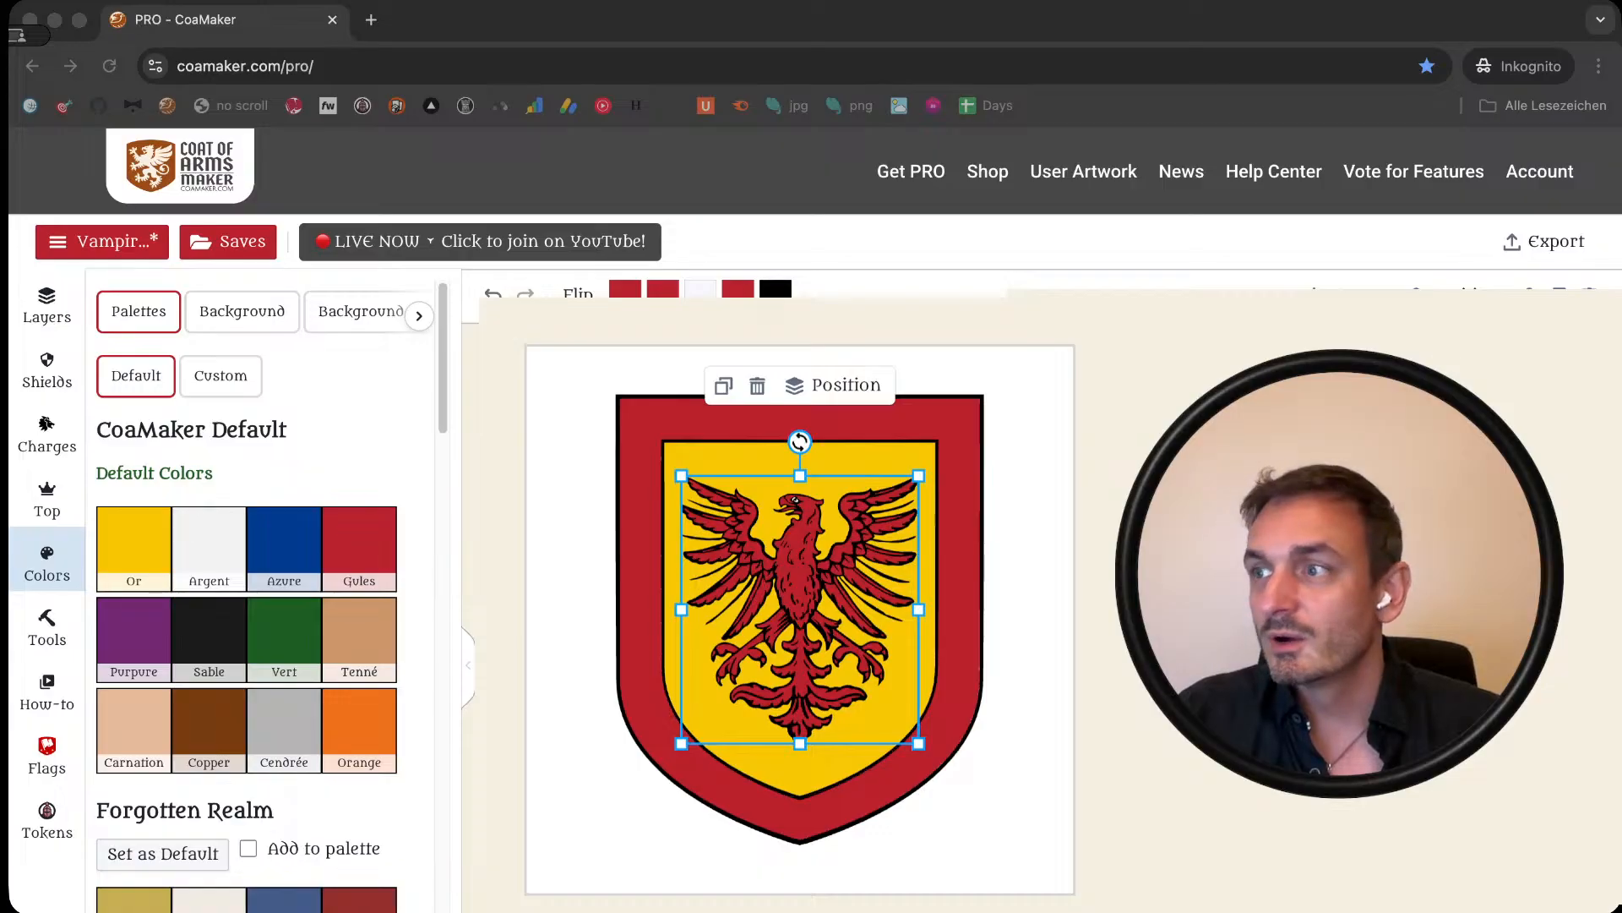
Step: Delete the eagle and its bordured shield to clear the canvas
{"action": "left_click_drag", "start_coordinate": [541, 405], "coordinate": [1099, 891]}
{"action": "key", "text": "Delete"}
Step: Add the Quarterly shield and place the horizontally halved yellow-over-red shield on top of it
{"action": "left_click", "coordinate": [47, 370]}
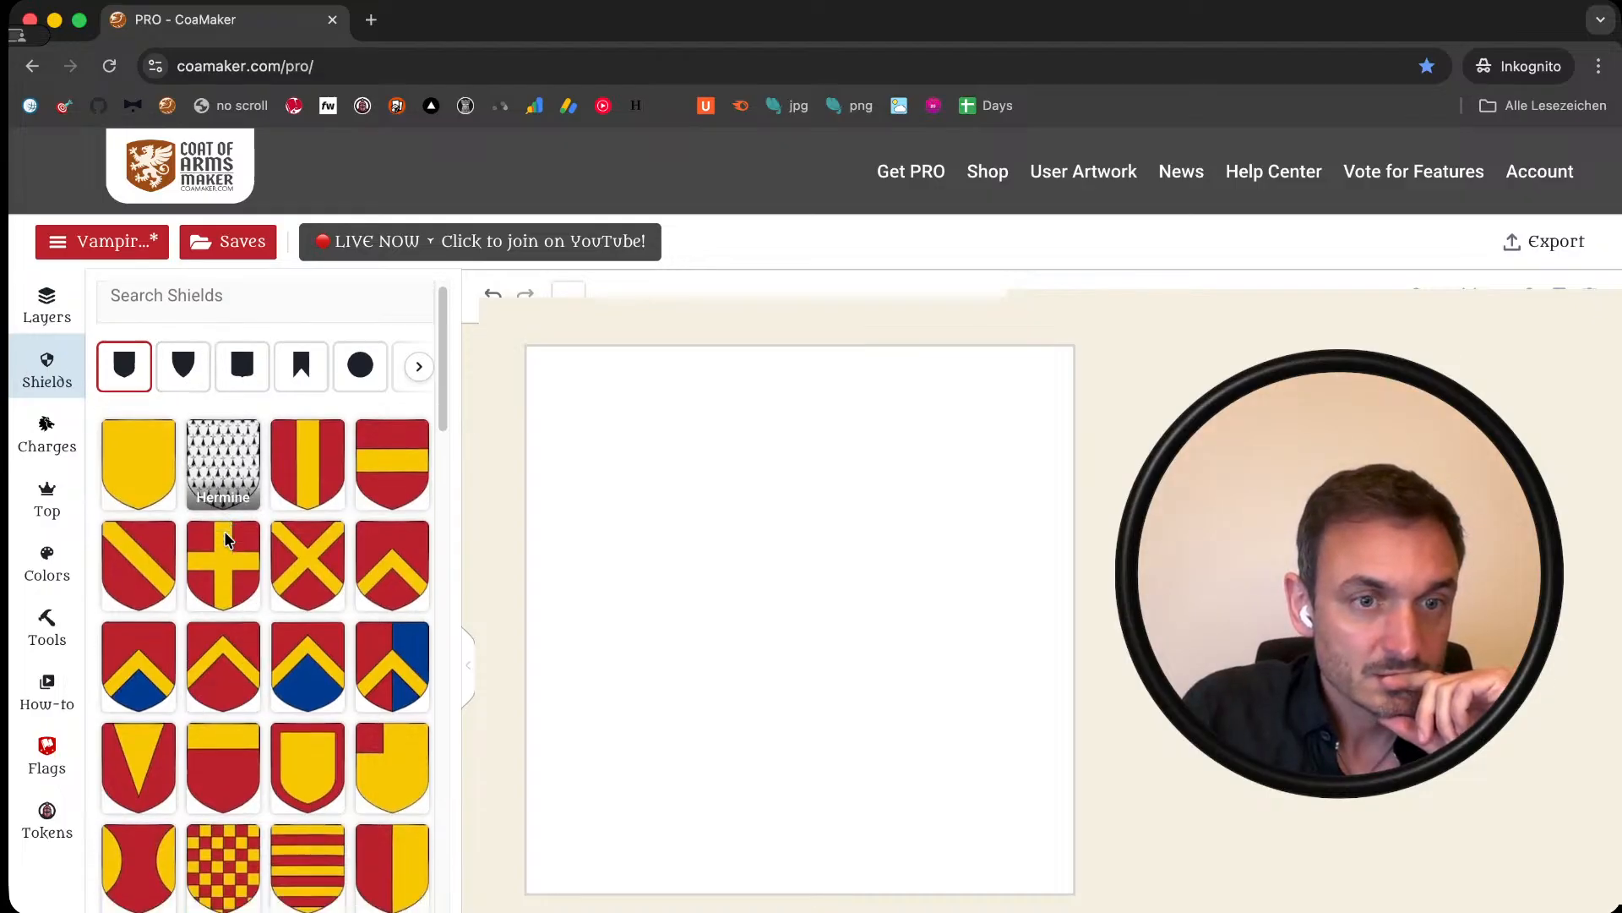
{"action": "scroll", "coordinate": [225, 530], "scroll_direction": "down", "scroll_amount": 3}
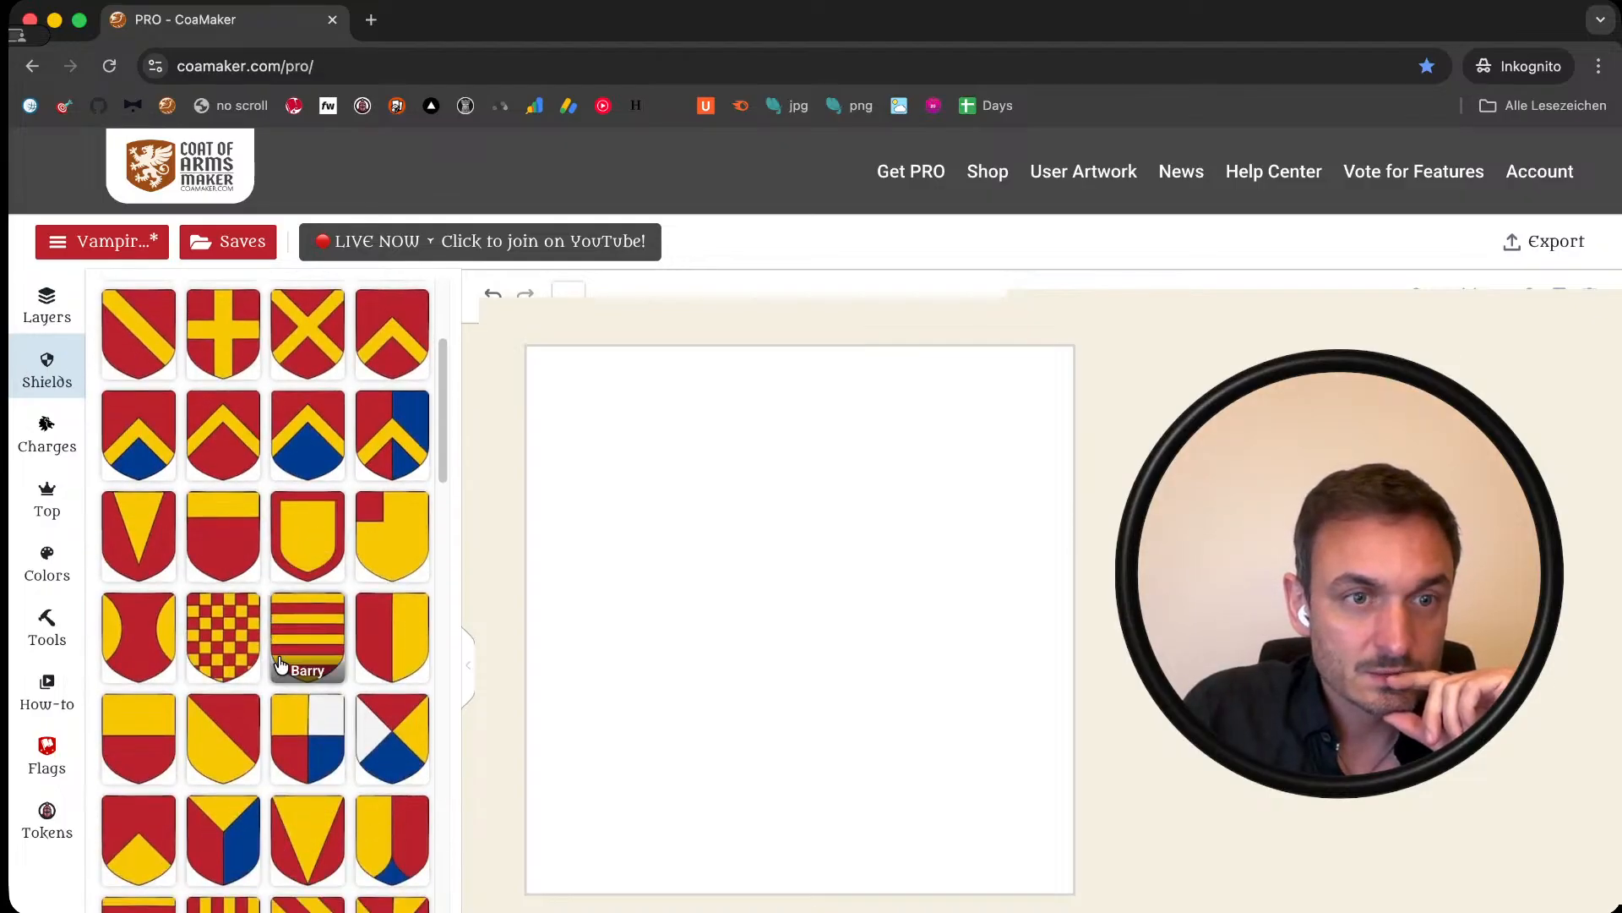
{"action": "scroll", "coordinate": [283, 651], "scroll_direction": "down", "scroll_amount": 6}
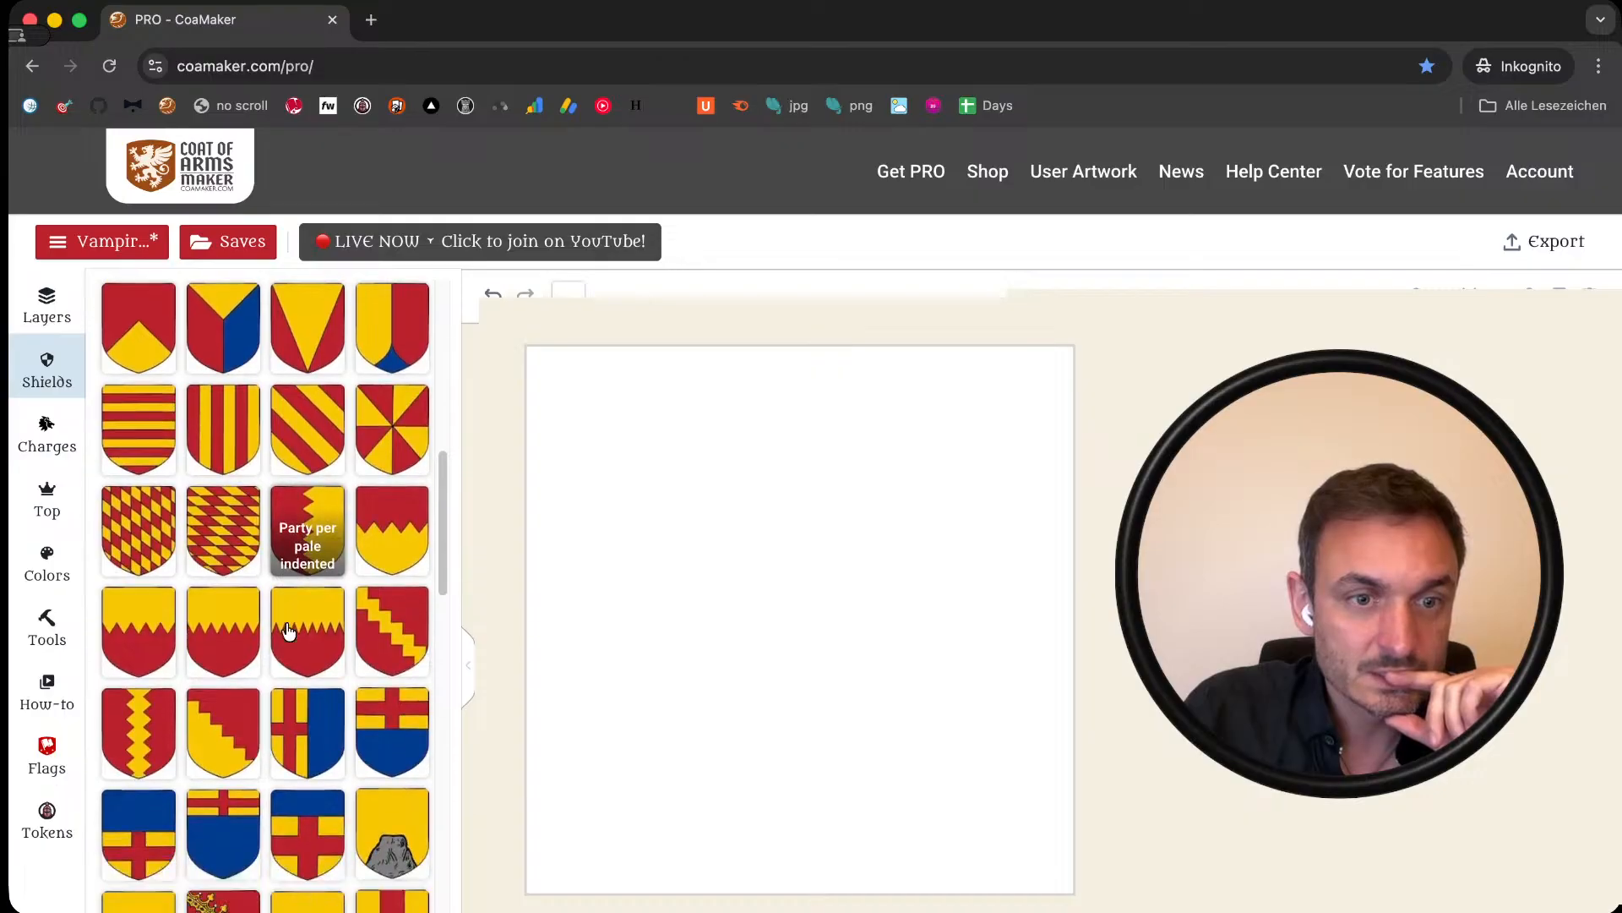
{"action": "scroll", "coordinate": [288, 630], "scroll_direction": "down", "scroll_amount": 6}
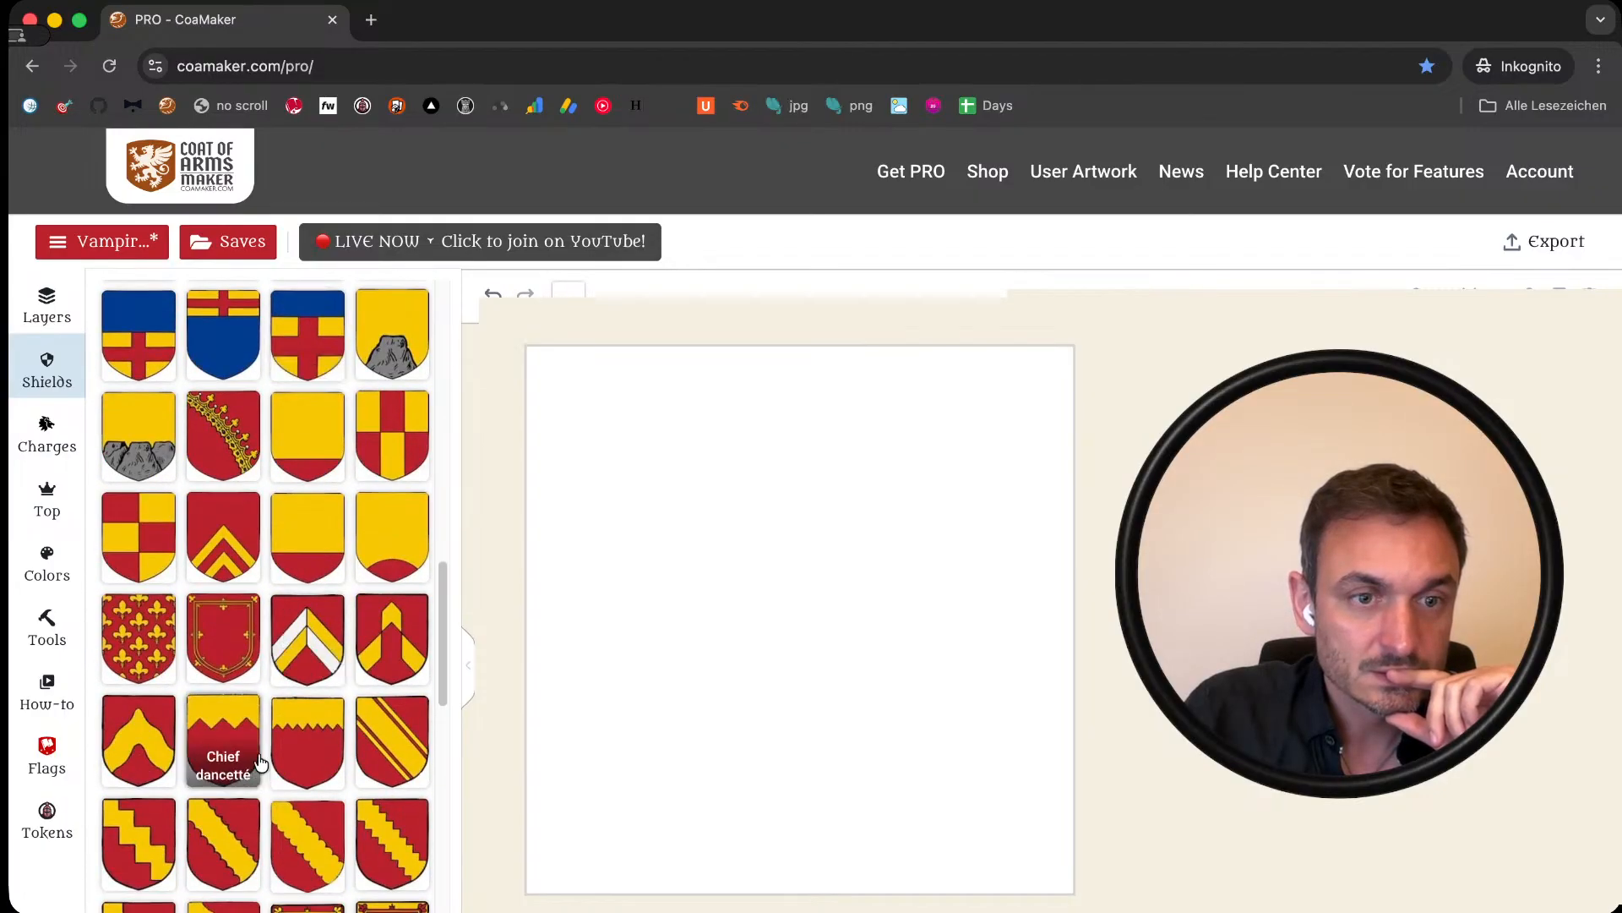
{"action": "scroll", "coordinate": [260, 642], "scroll_direction": "down", "scroll_amount": 6}
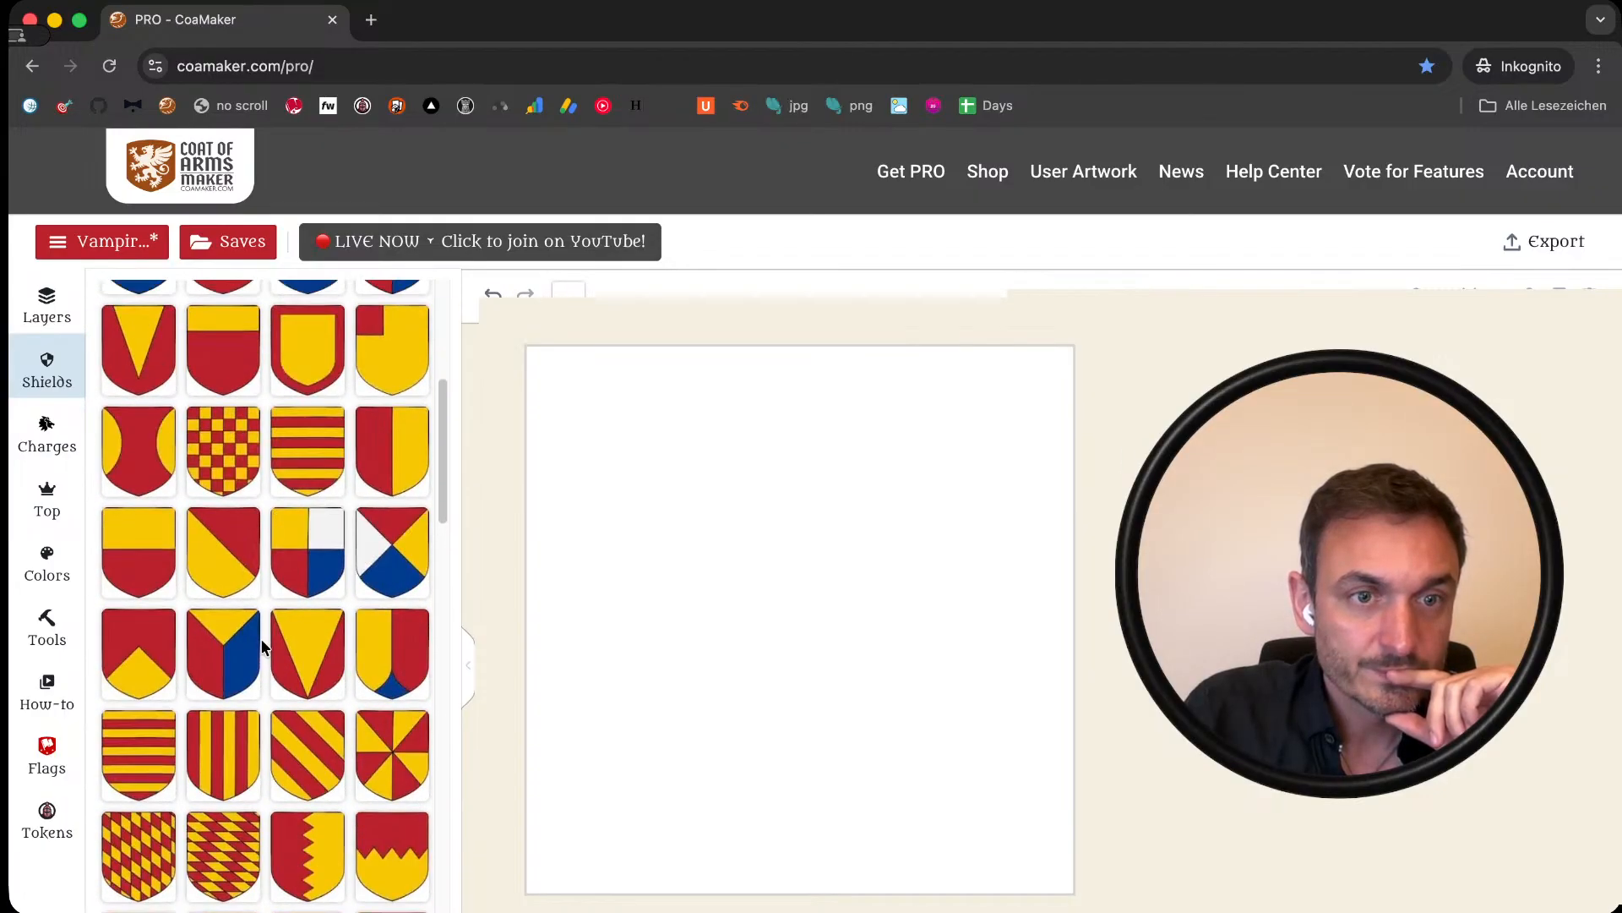
{"action": "scroll", "coordinate": [245, 646], "scroll_direction": "up", "scroll_amount": 1}
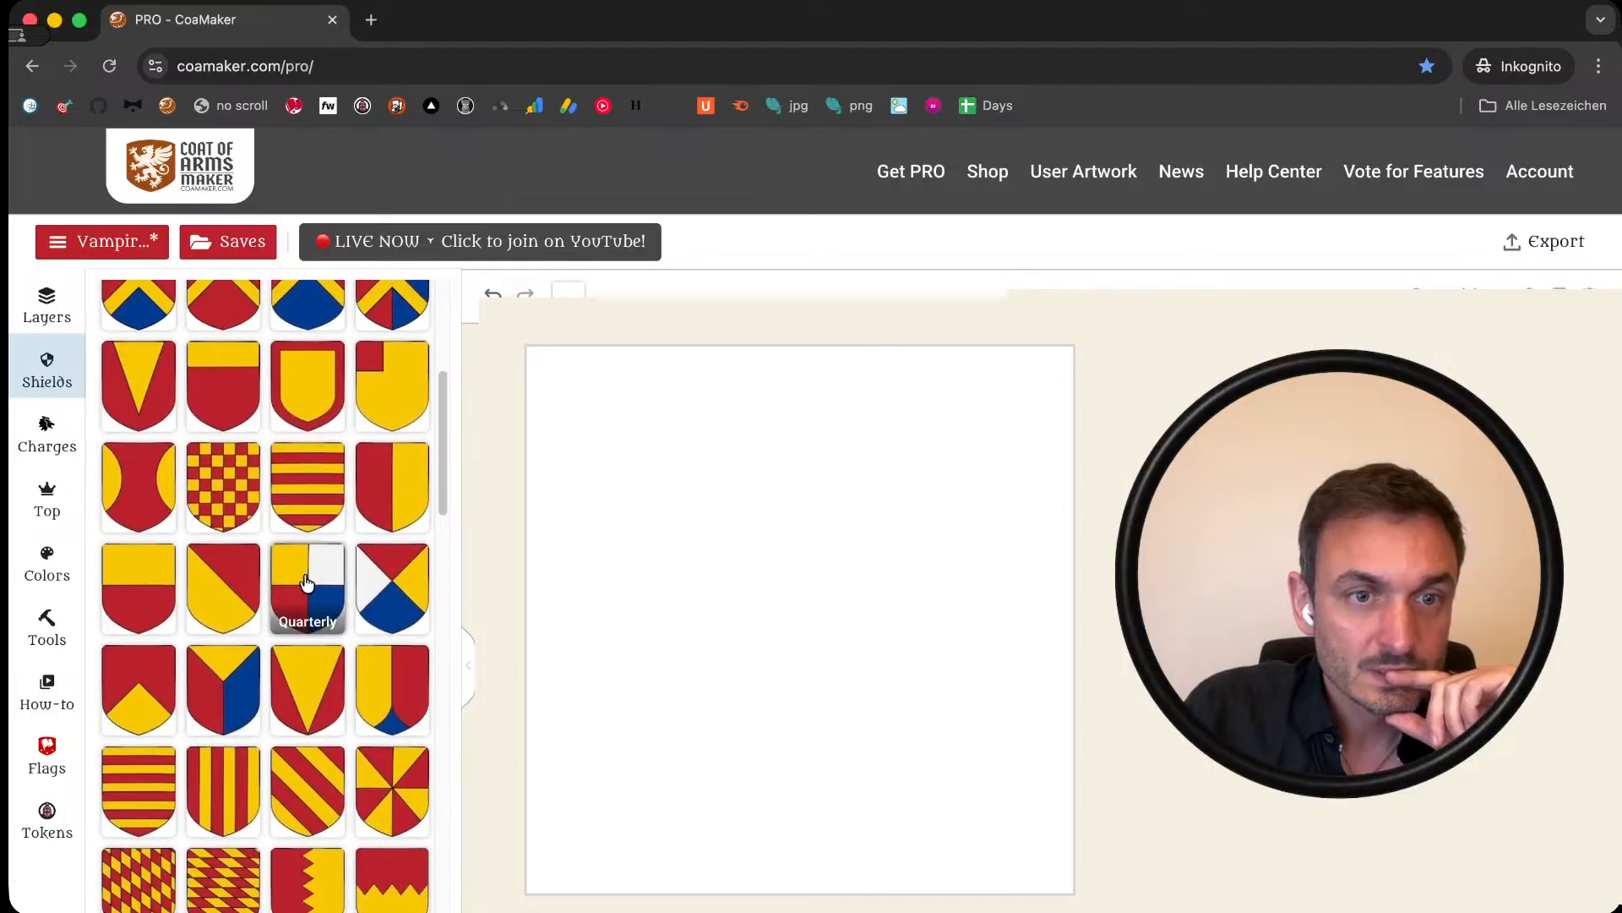
{"action": "left_click", "coordinate": [307, 583]}
{"action": "left_click", "coordinate": [142, 592]}
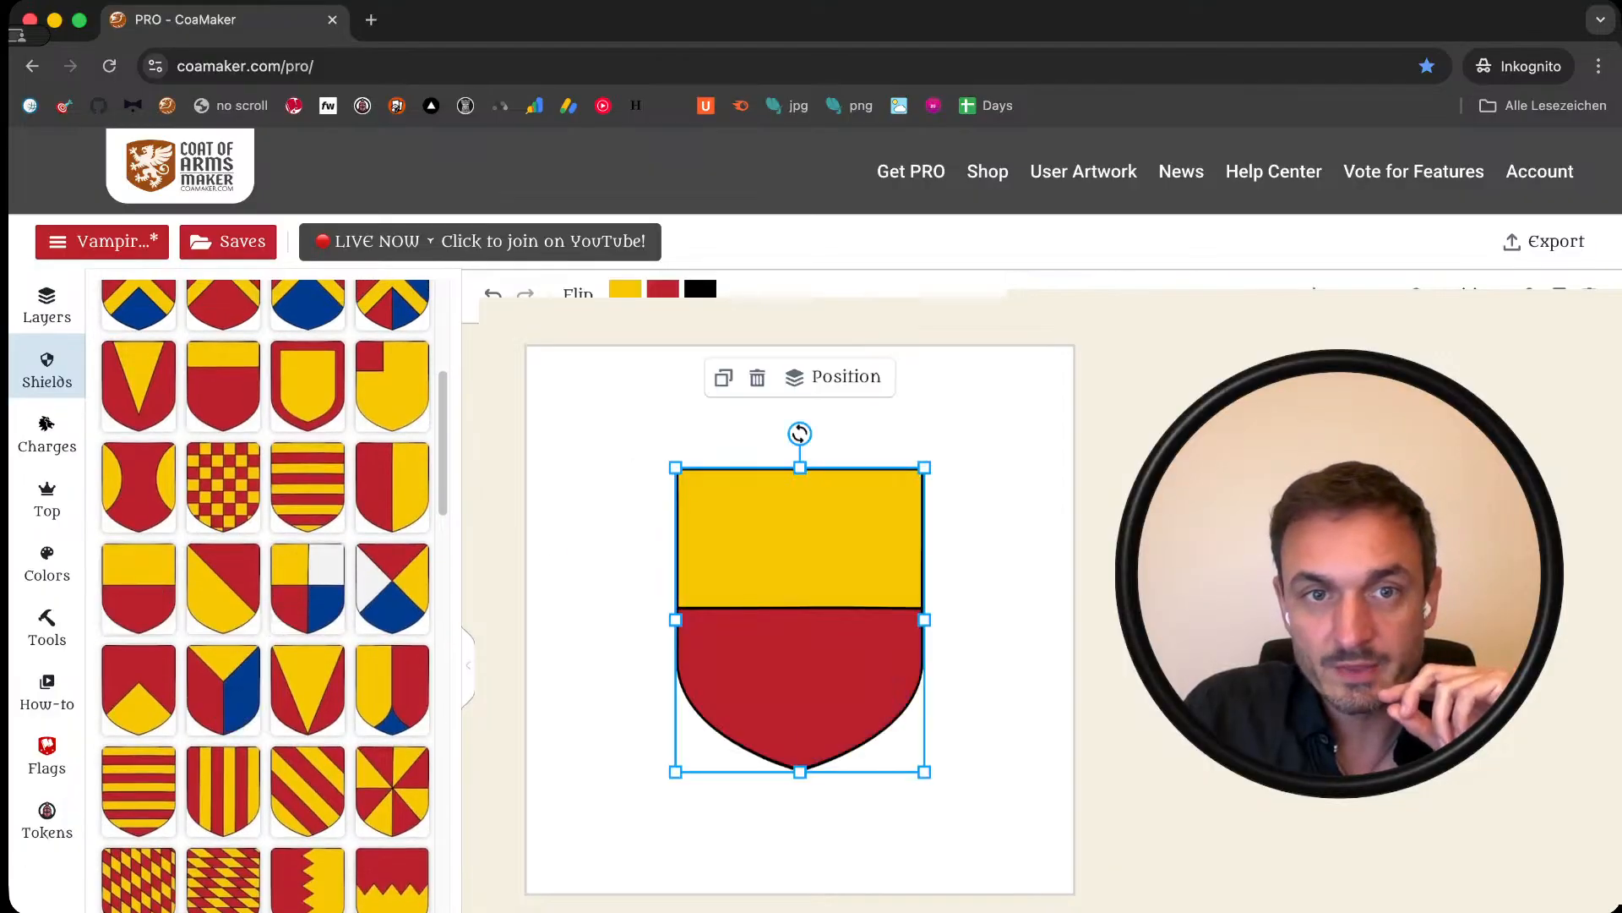
Step: Make the red lower half of the top shield transparent to expose the Quarterly shield beneath
{"action": "left_click", "coordinate": [663, 289]}
{"action": "left_click", "coordinate": [561, 673]}
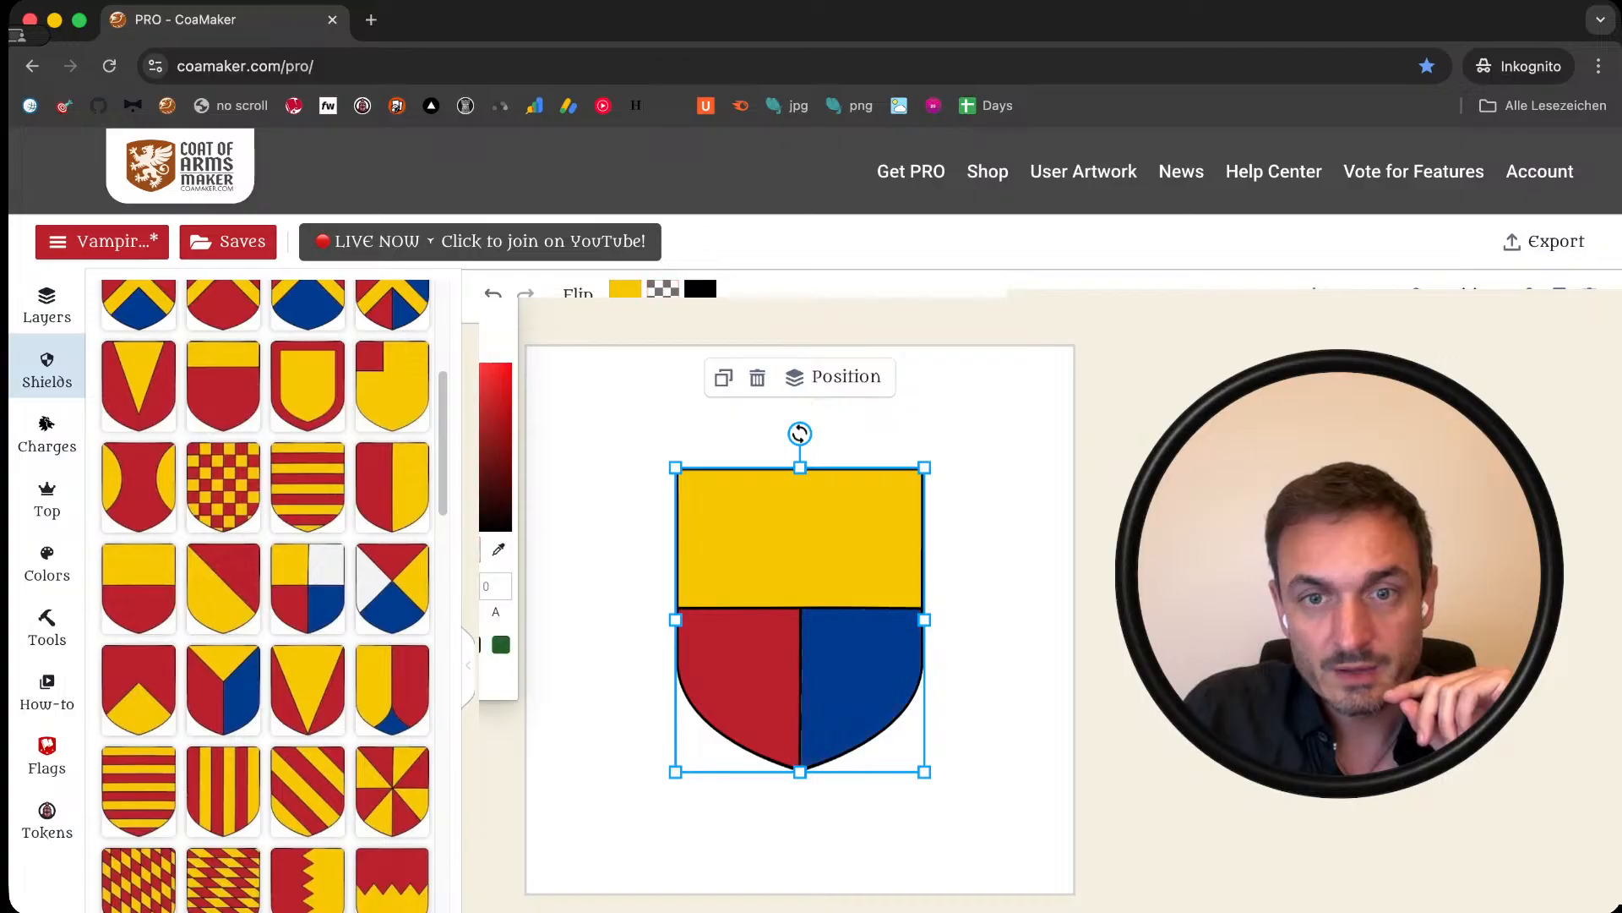
{"action": "left_click", "coordinate": [1025, 541]}
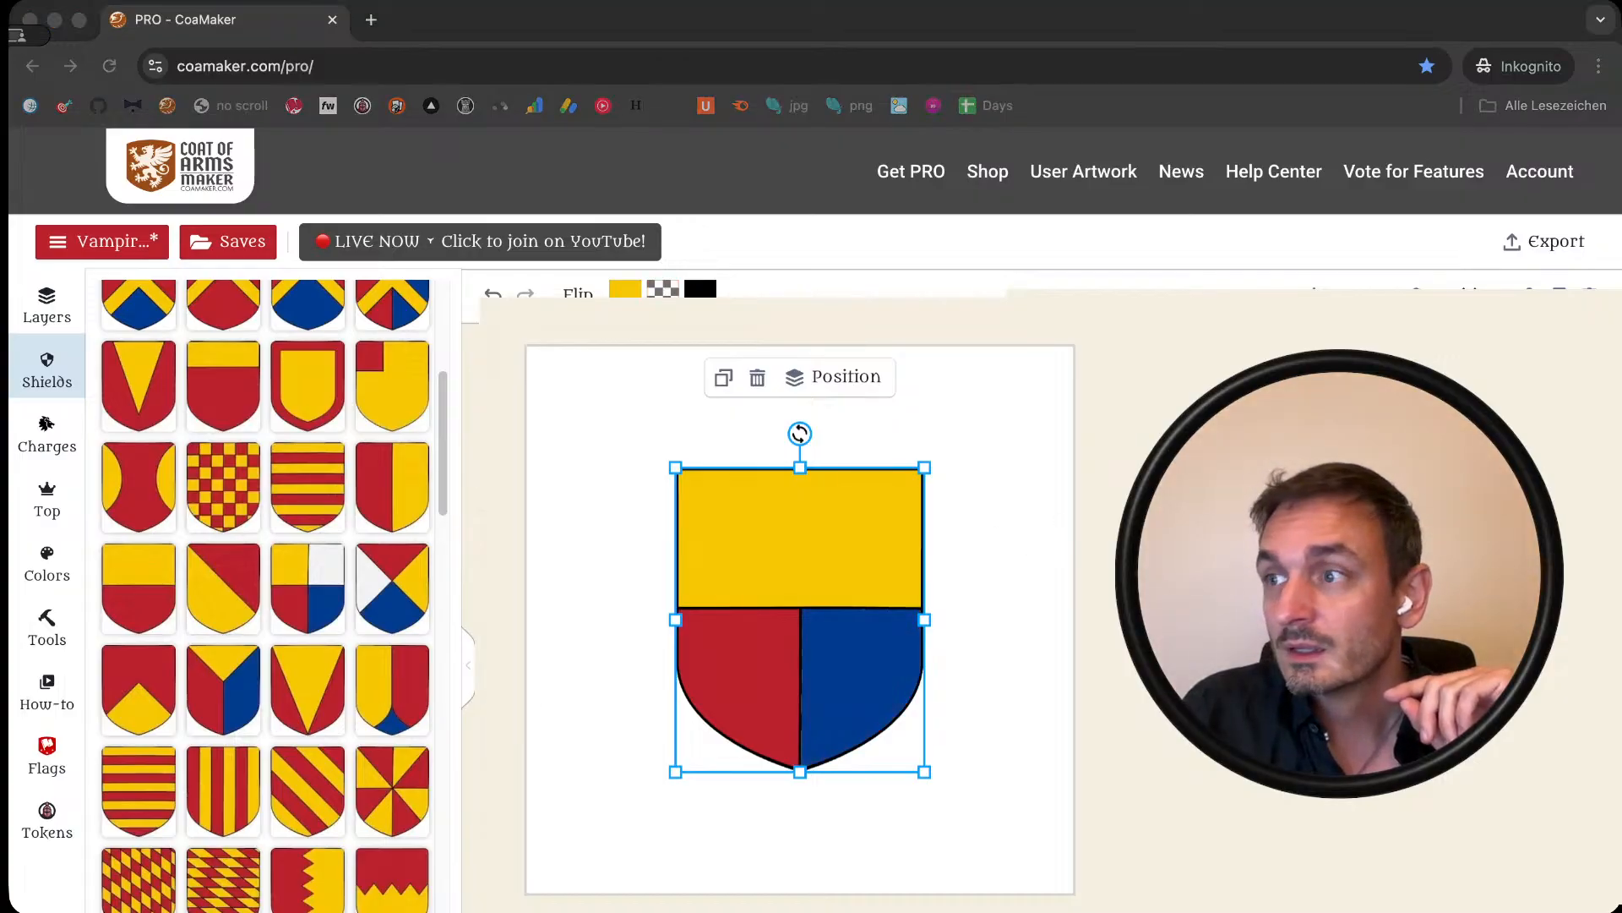
Step: Move both stacked shields slightly down the canvas and recolor the undivided upper half blue
{"action": "left_click", "coordinate": [977, 600]}
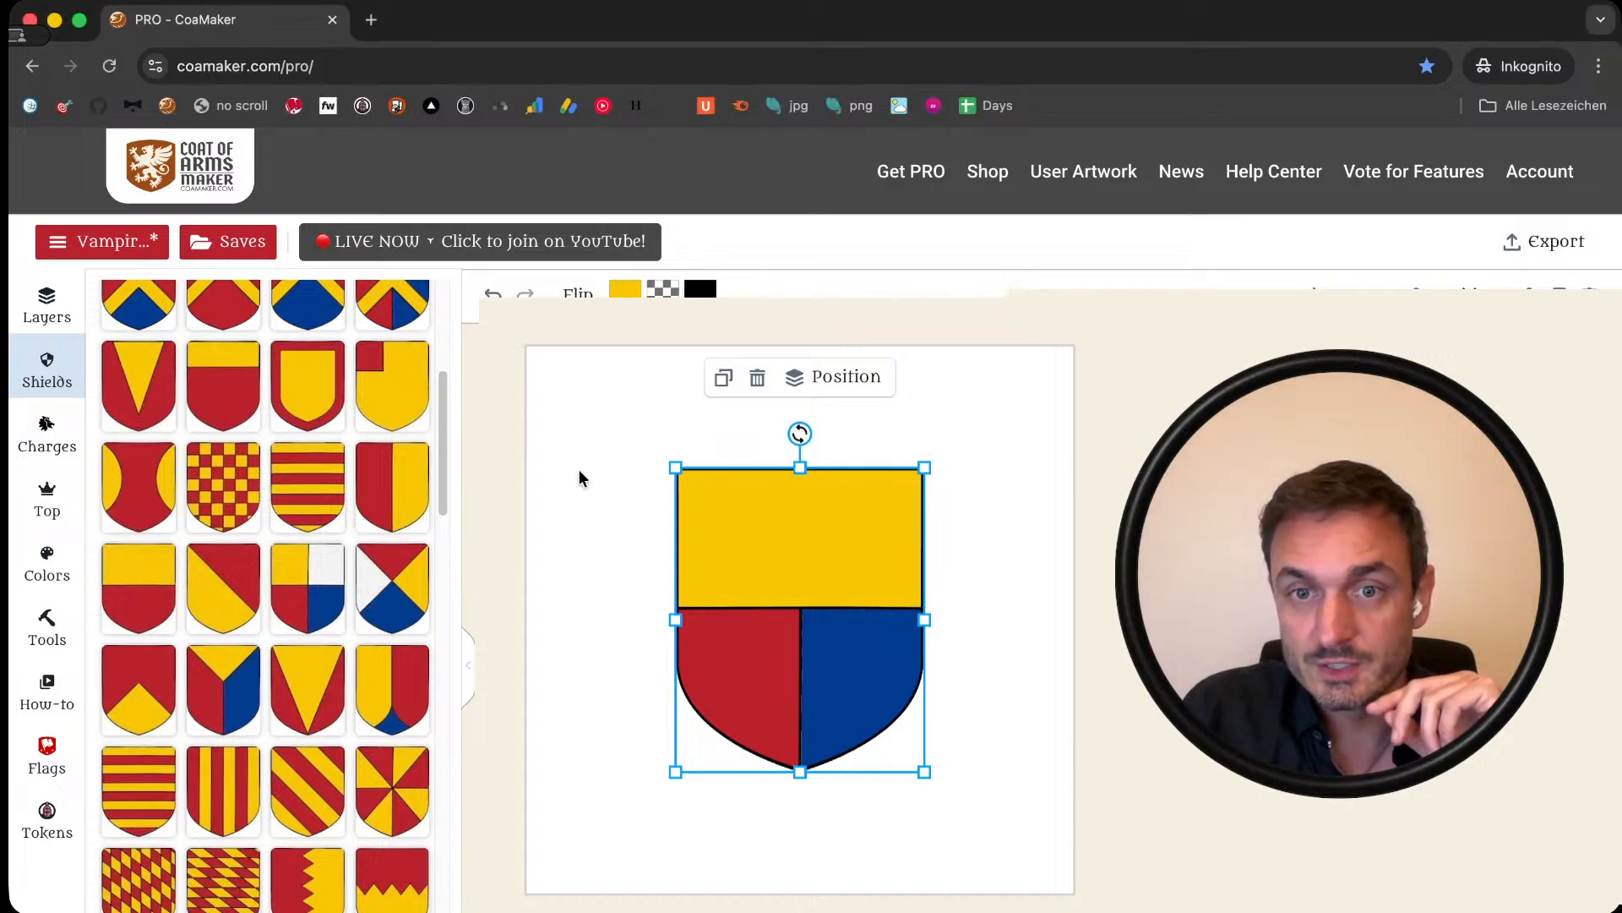
{"action": "left_click_drag", "start_coordinate": [571, 435], "coordinate": [970, 811]}
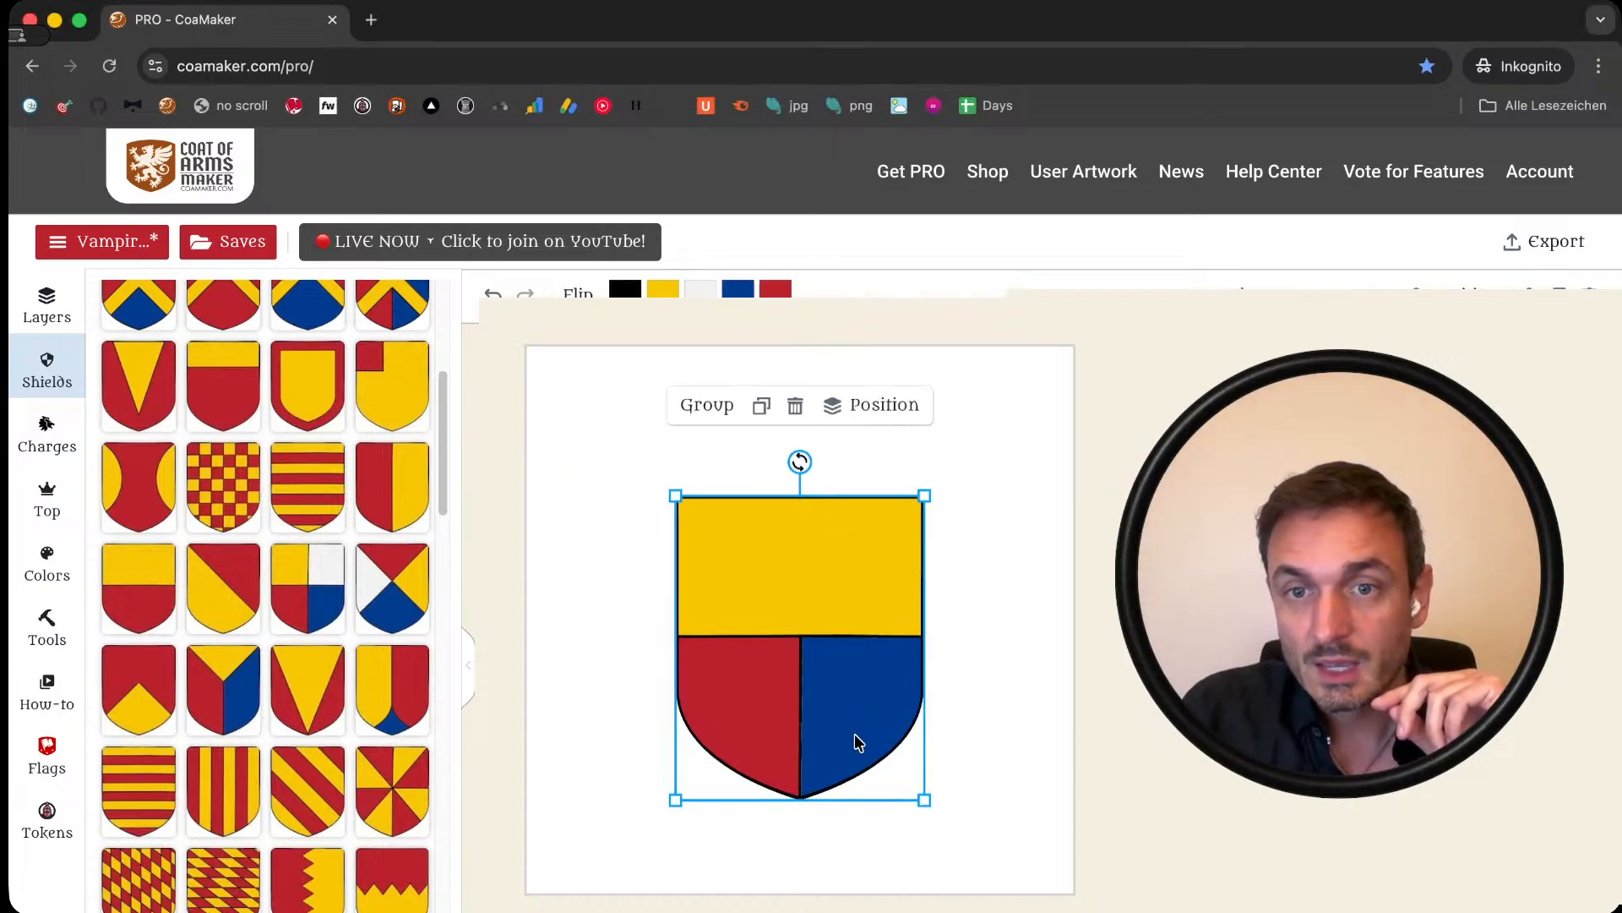
{"action": "left_click", "coordinate": [1036, 612]}
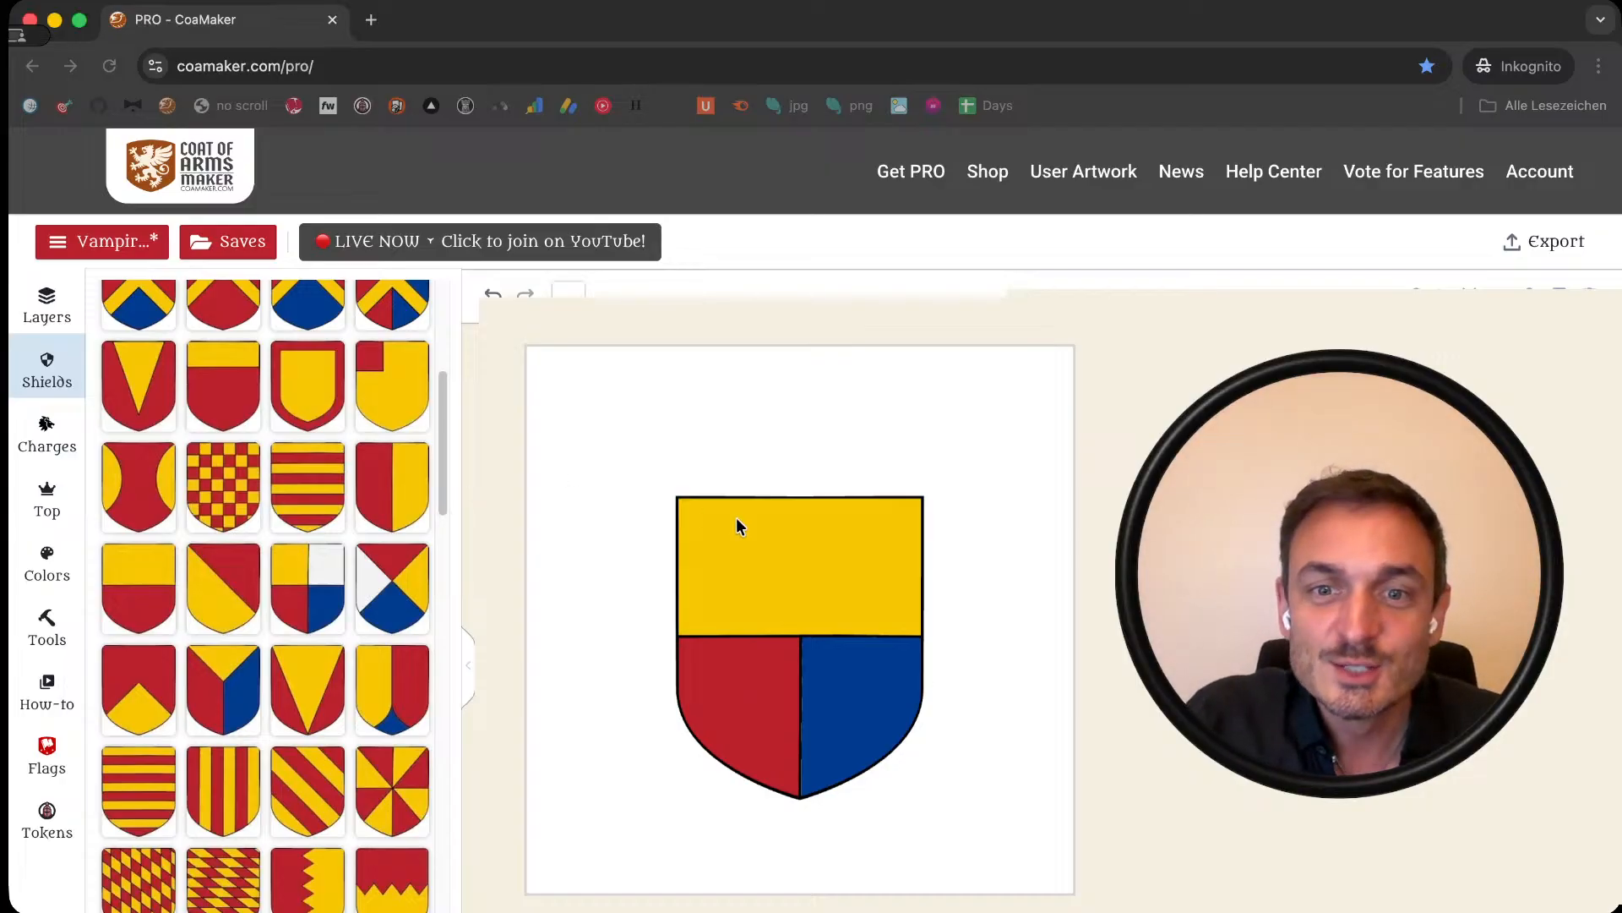
{"action": "left_click", "coordinate": [736, 540]}
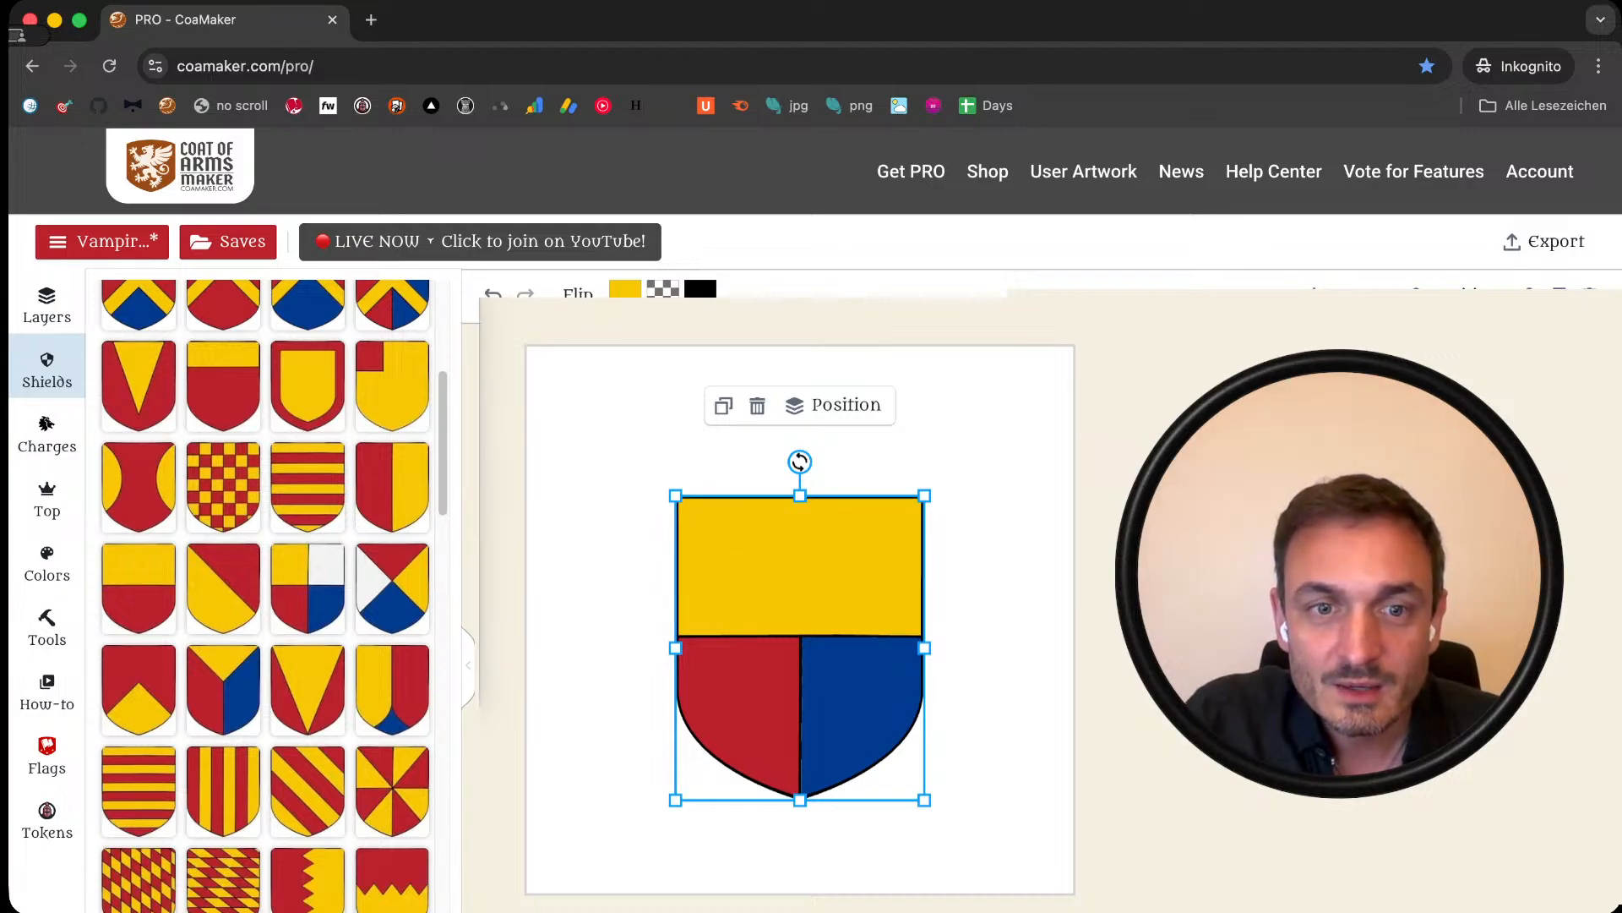
{"action": "left_click", "coordinate": [608, 524]}
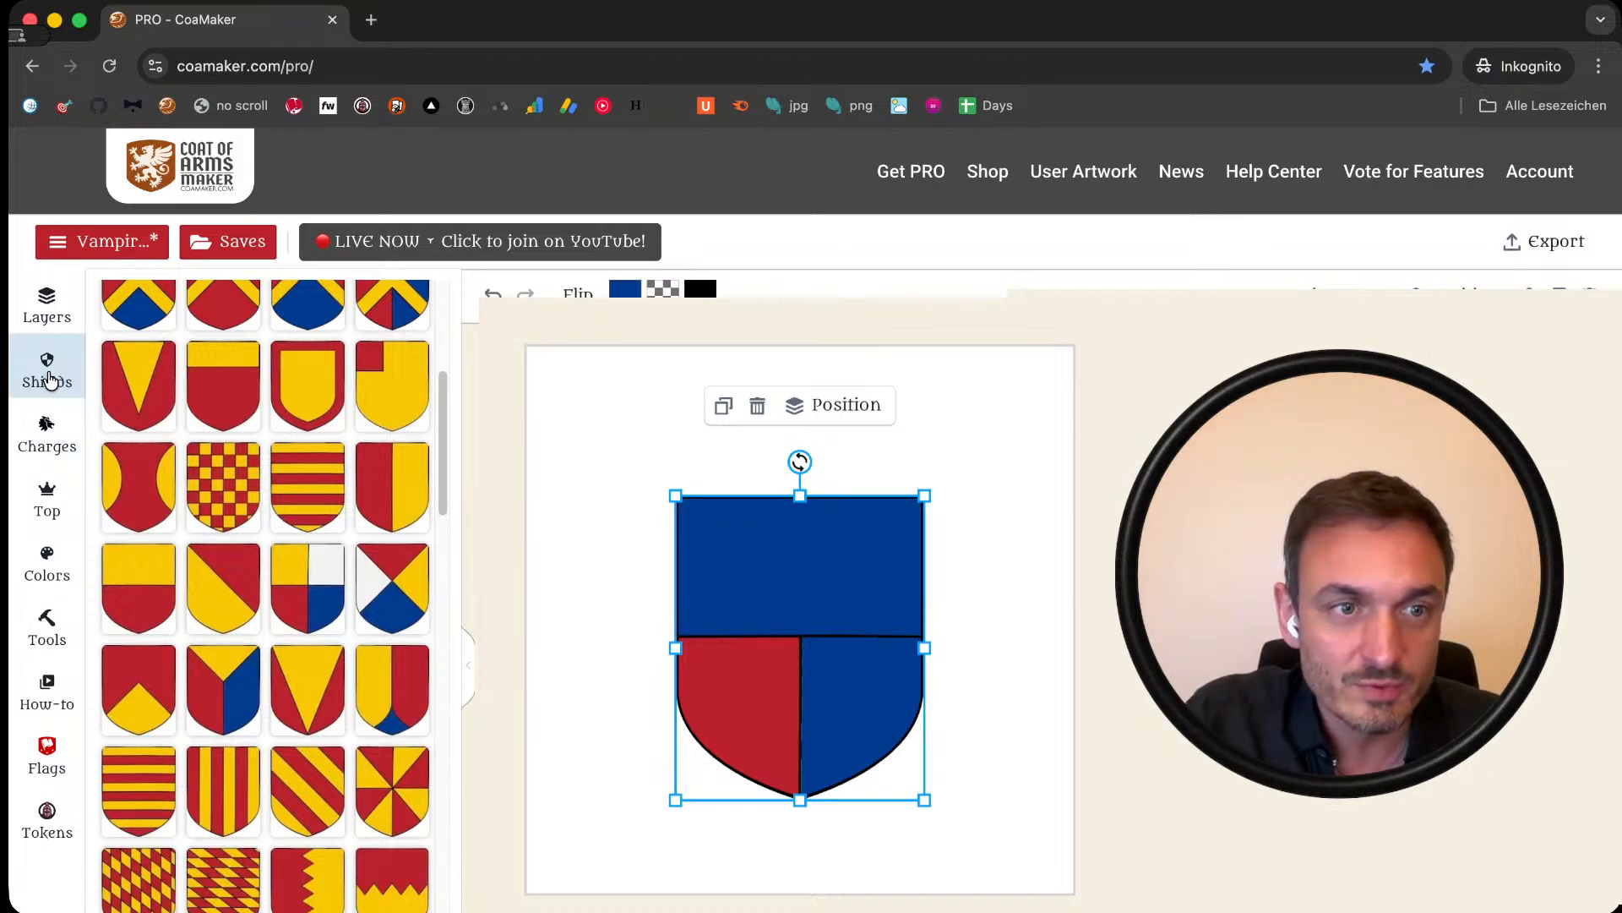
Step: Search the charges for "sun" and add the faceless sun with orange rays to the canvas
{"action": "left_click", "coordinate": [52, 440]}
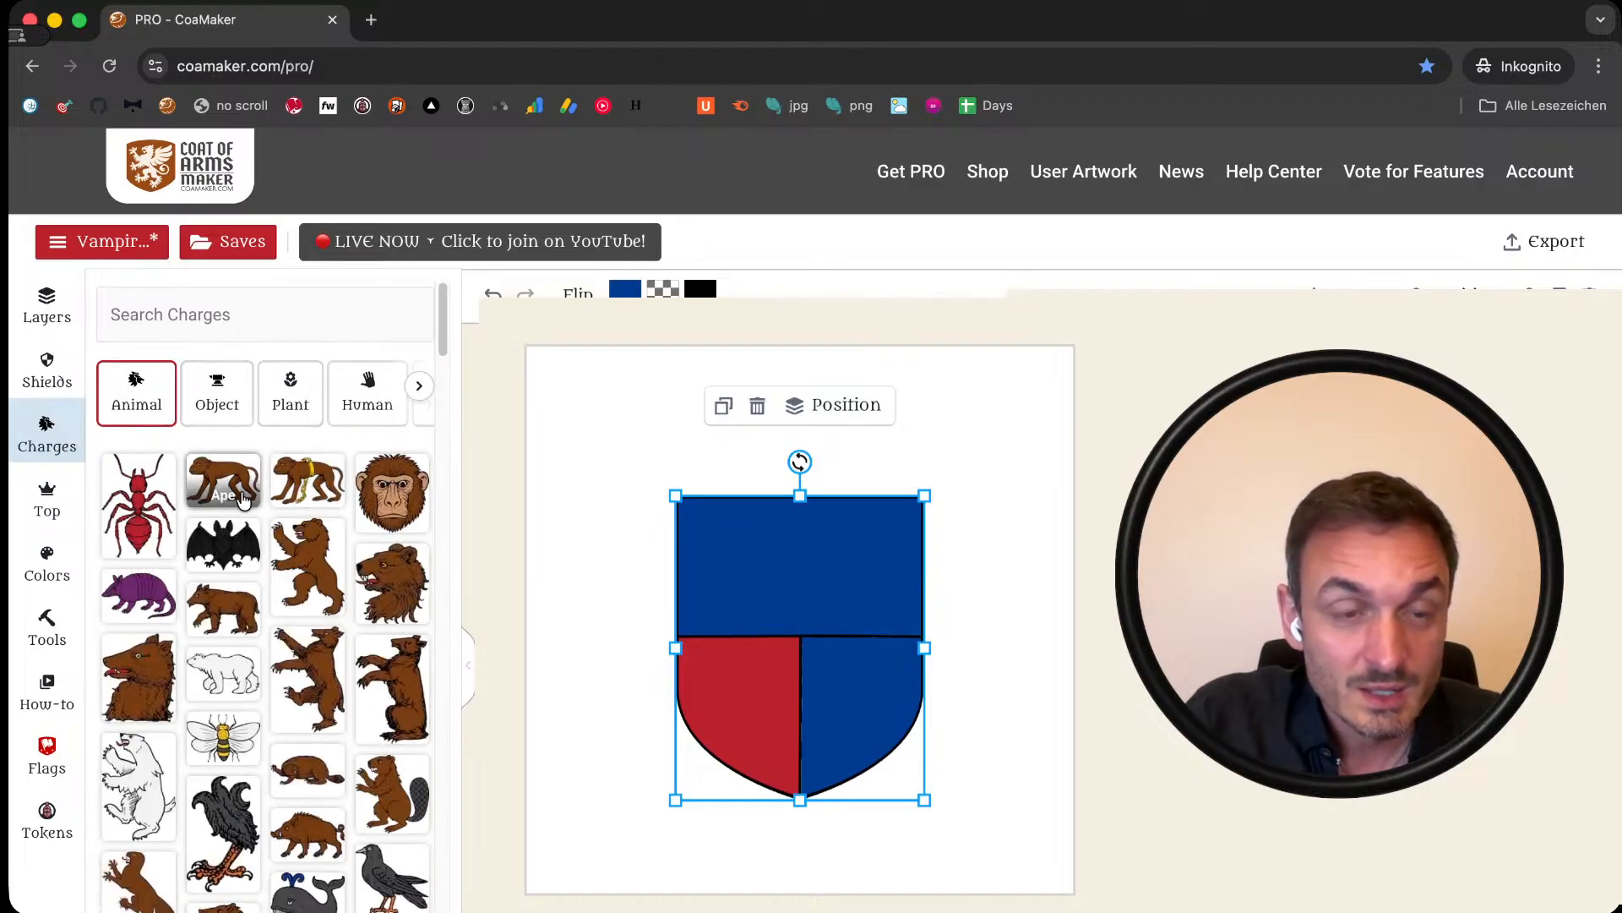
{"action": "left_click", "coordinate": [222, 397]}
{"action": "left_click", "coordinate": [249, 314]}
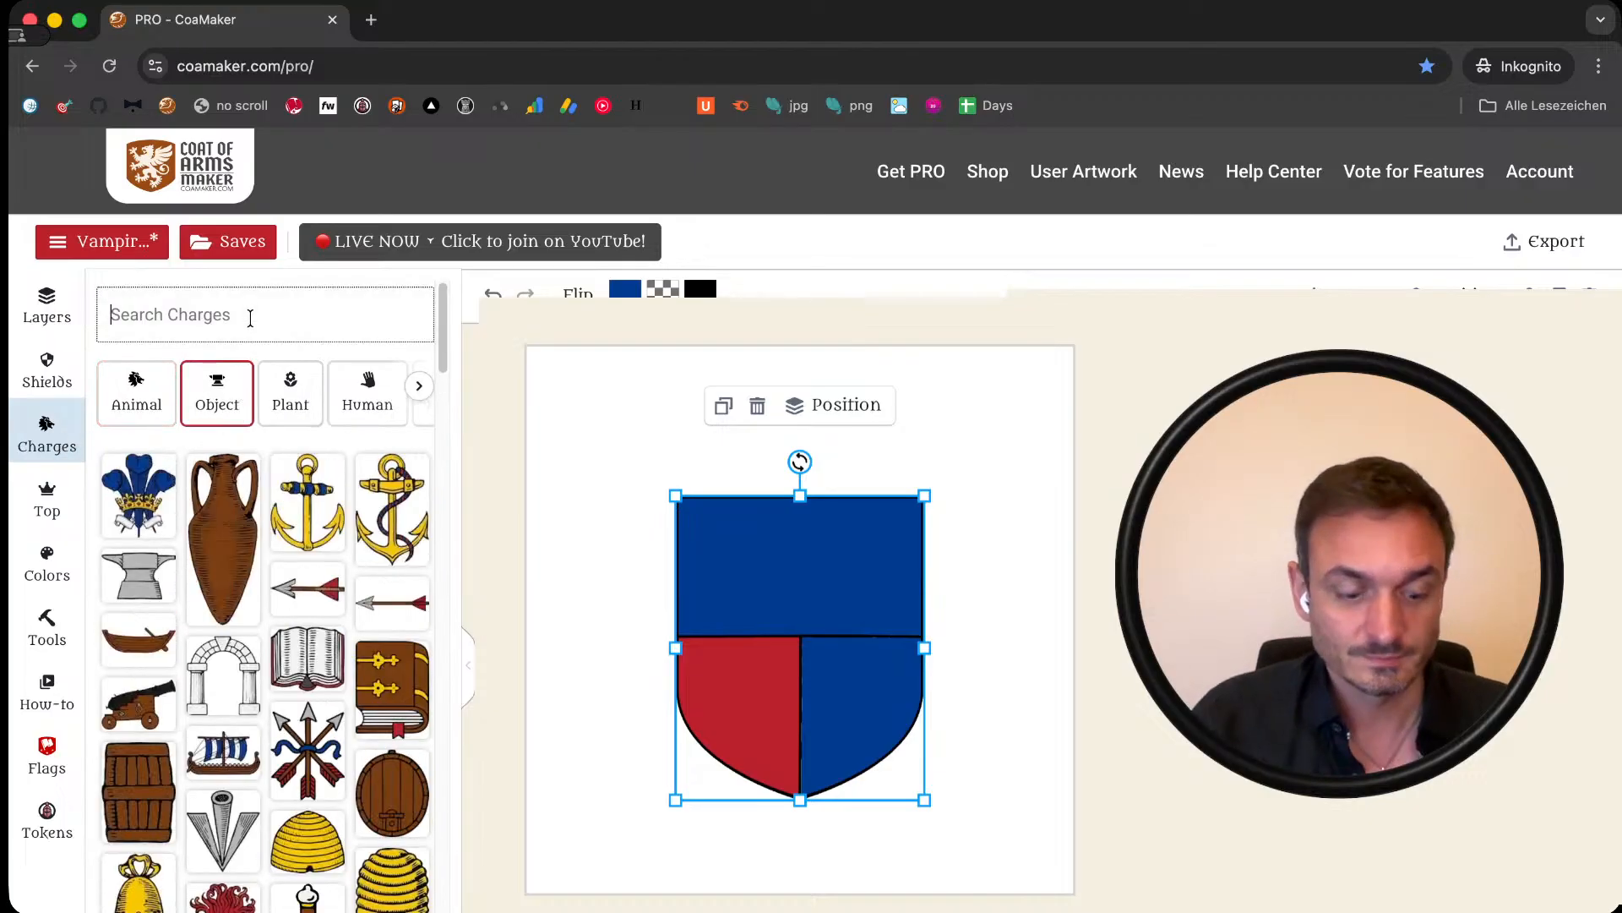
{"action": "type", "text": "sn"}
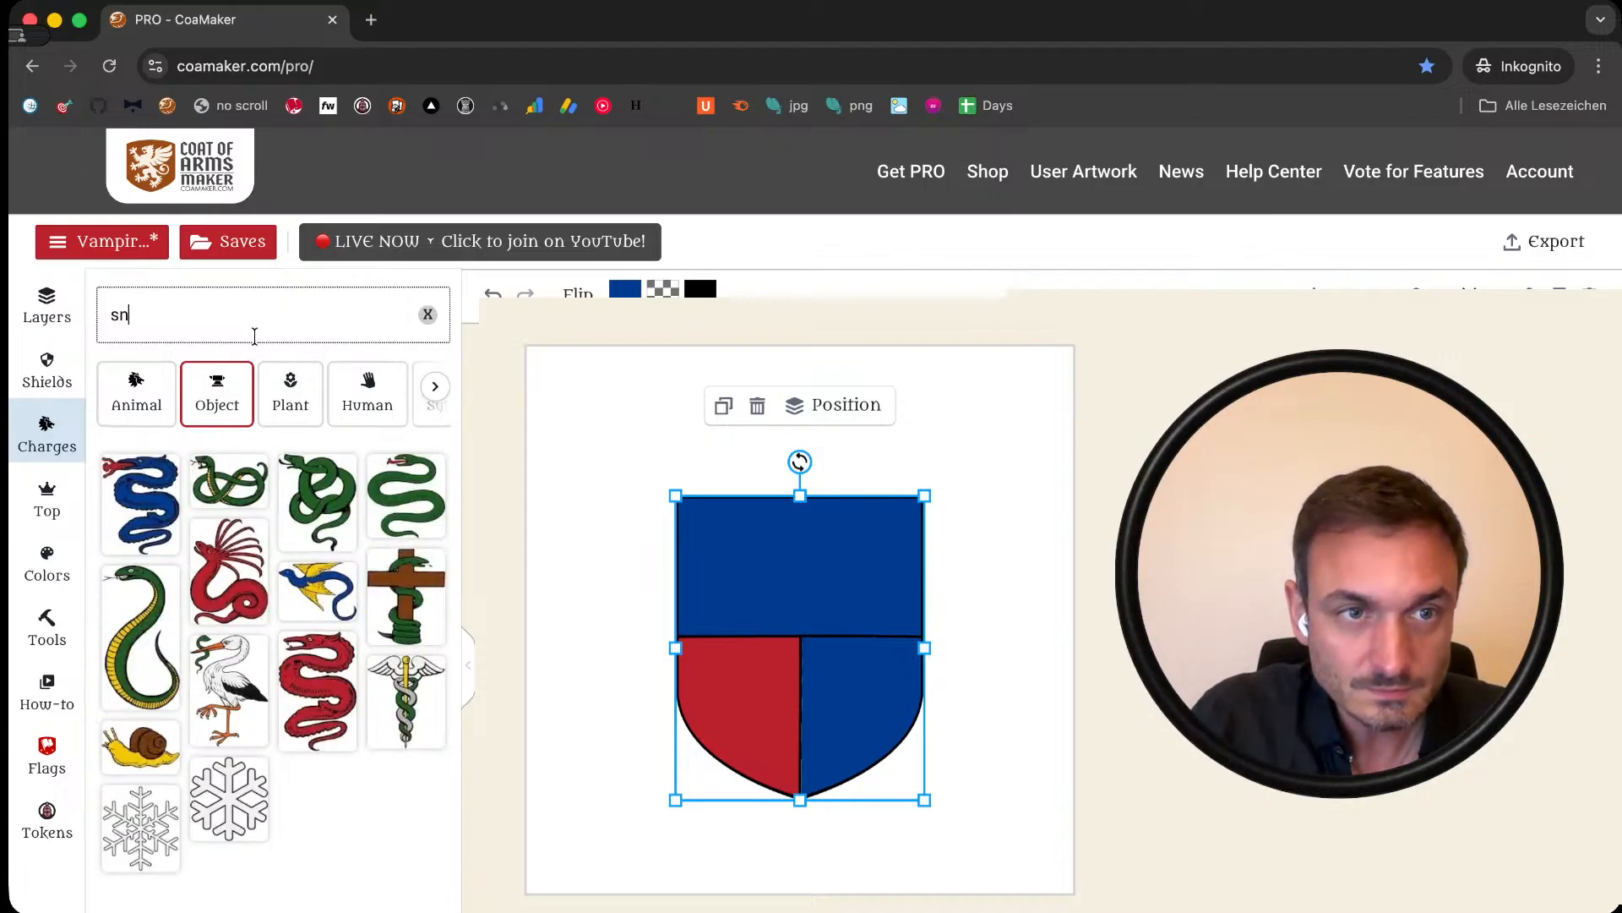
{"action": "key", "text": "BackSpace"}
{"action": "type", "text": "un"}
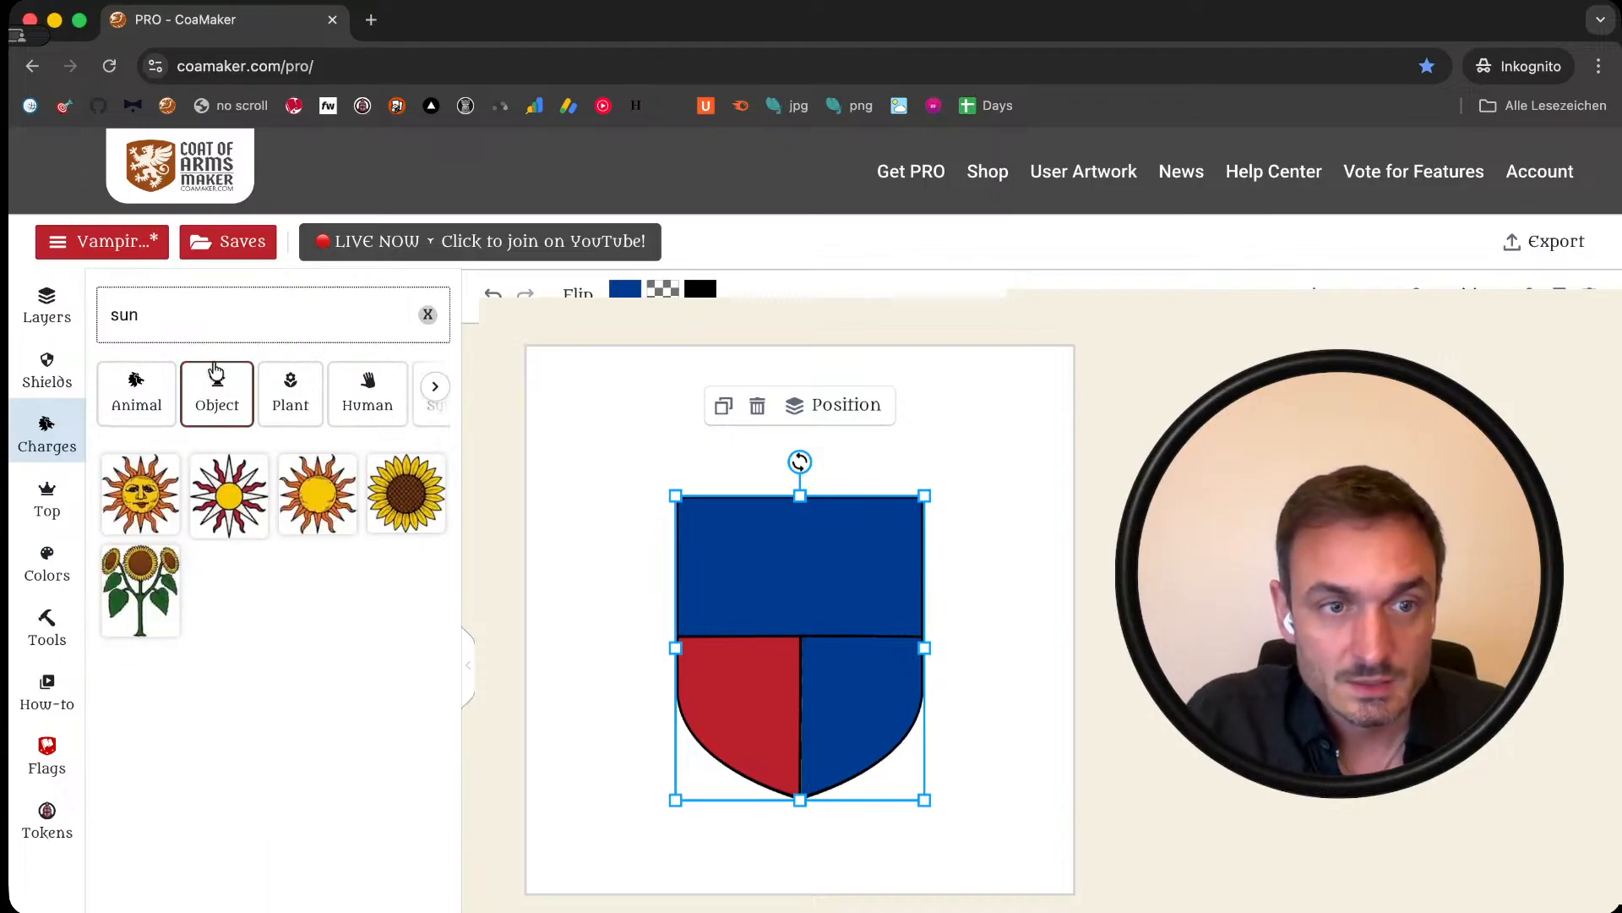
{"action": "left_click", "coordinate": [323, 487]}
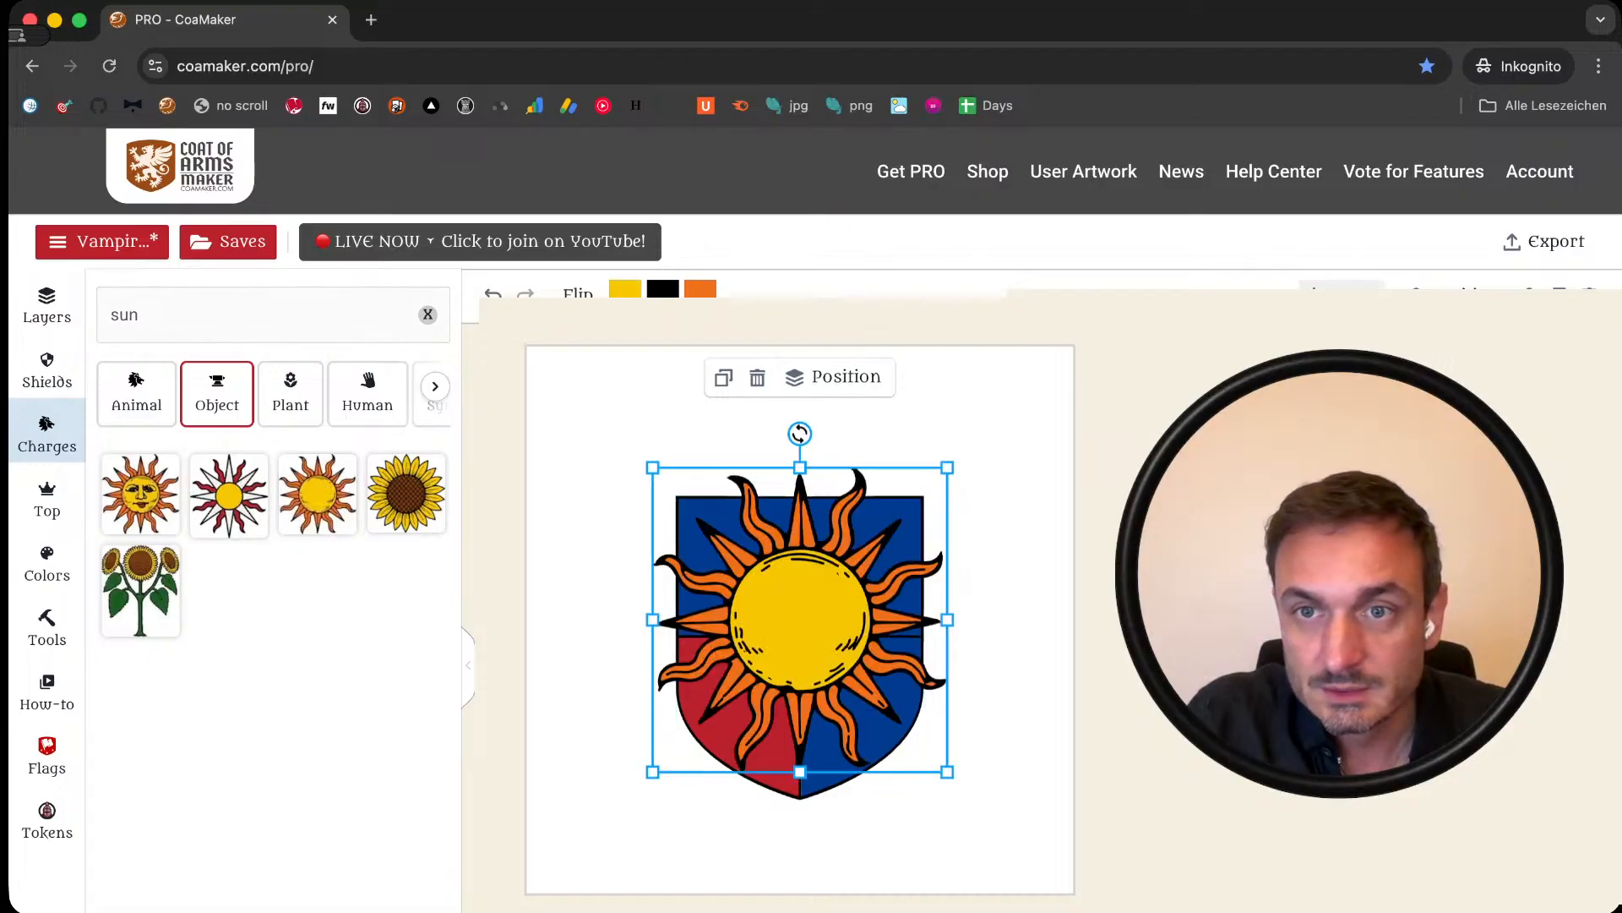
Step: Split the sun horizontally through its center with the crop tool and delete its lower half
{"action": "left_click", "coordinate": [1341, 294]}
{"action": "left_click", "coordinate": [937, 251]}
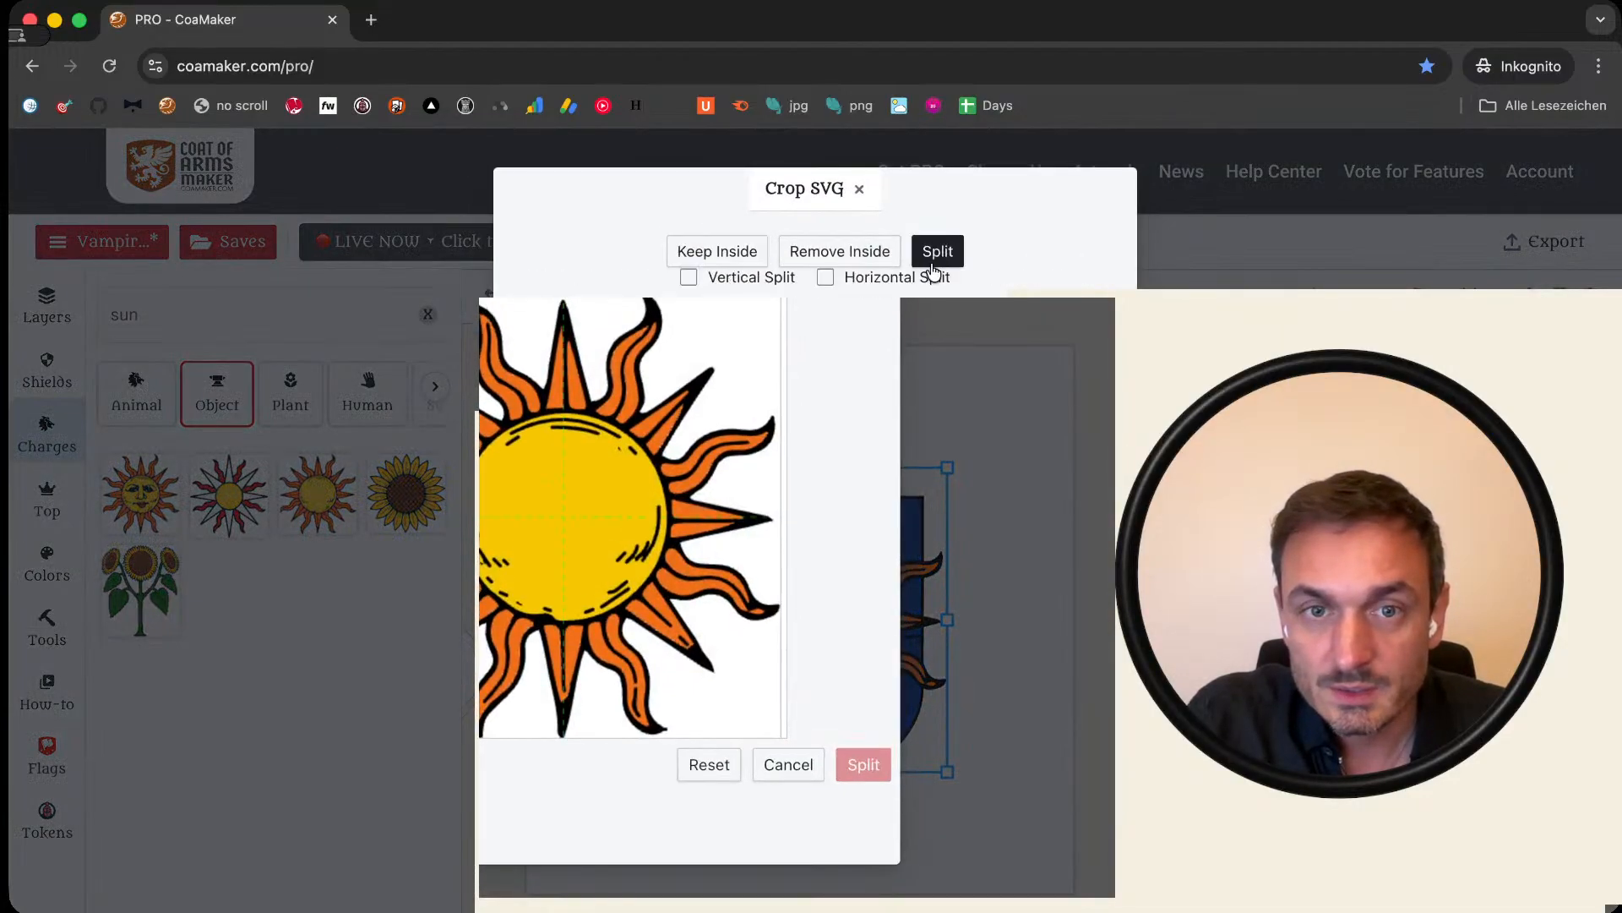
{"action": "left_click", "coordinate": [825, 277]}
{"action": "left_click_drag", "start_coordinate": [563, 434], "coordinate": [557, 518]}
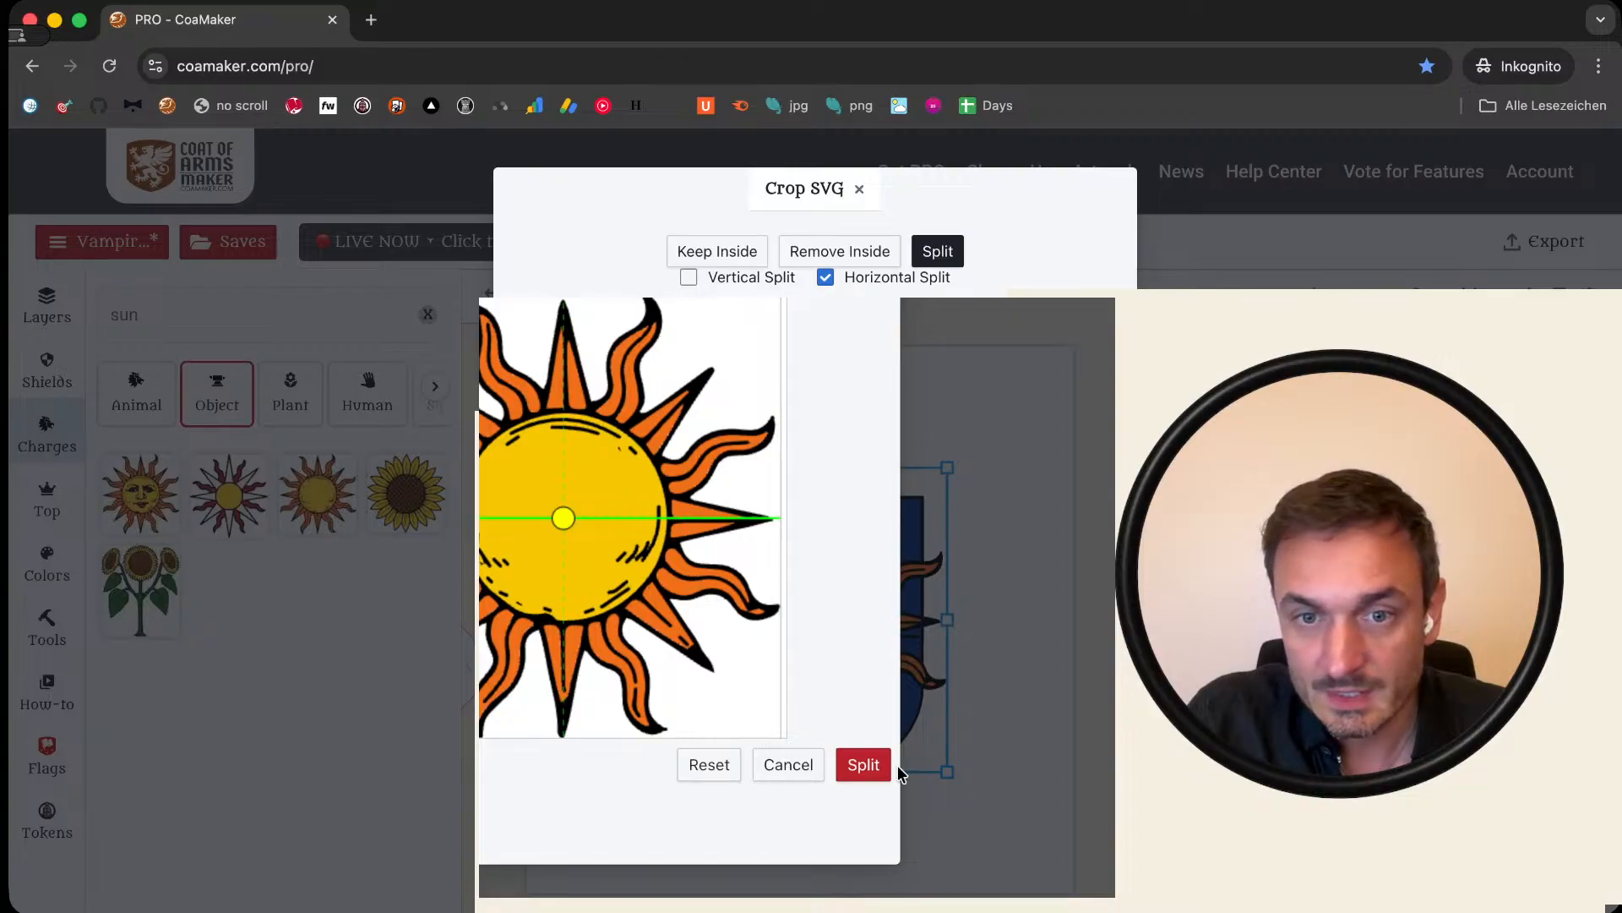
{"action": "left_click", "coordinate": [863, 765]}
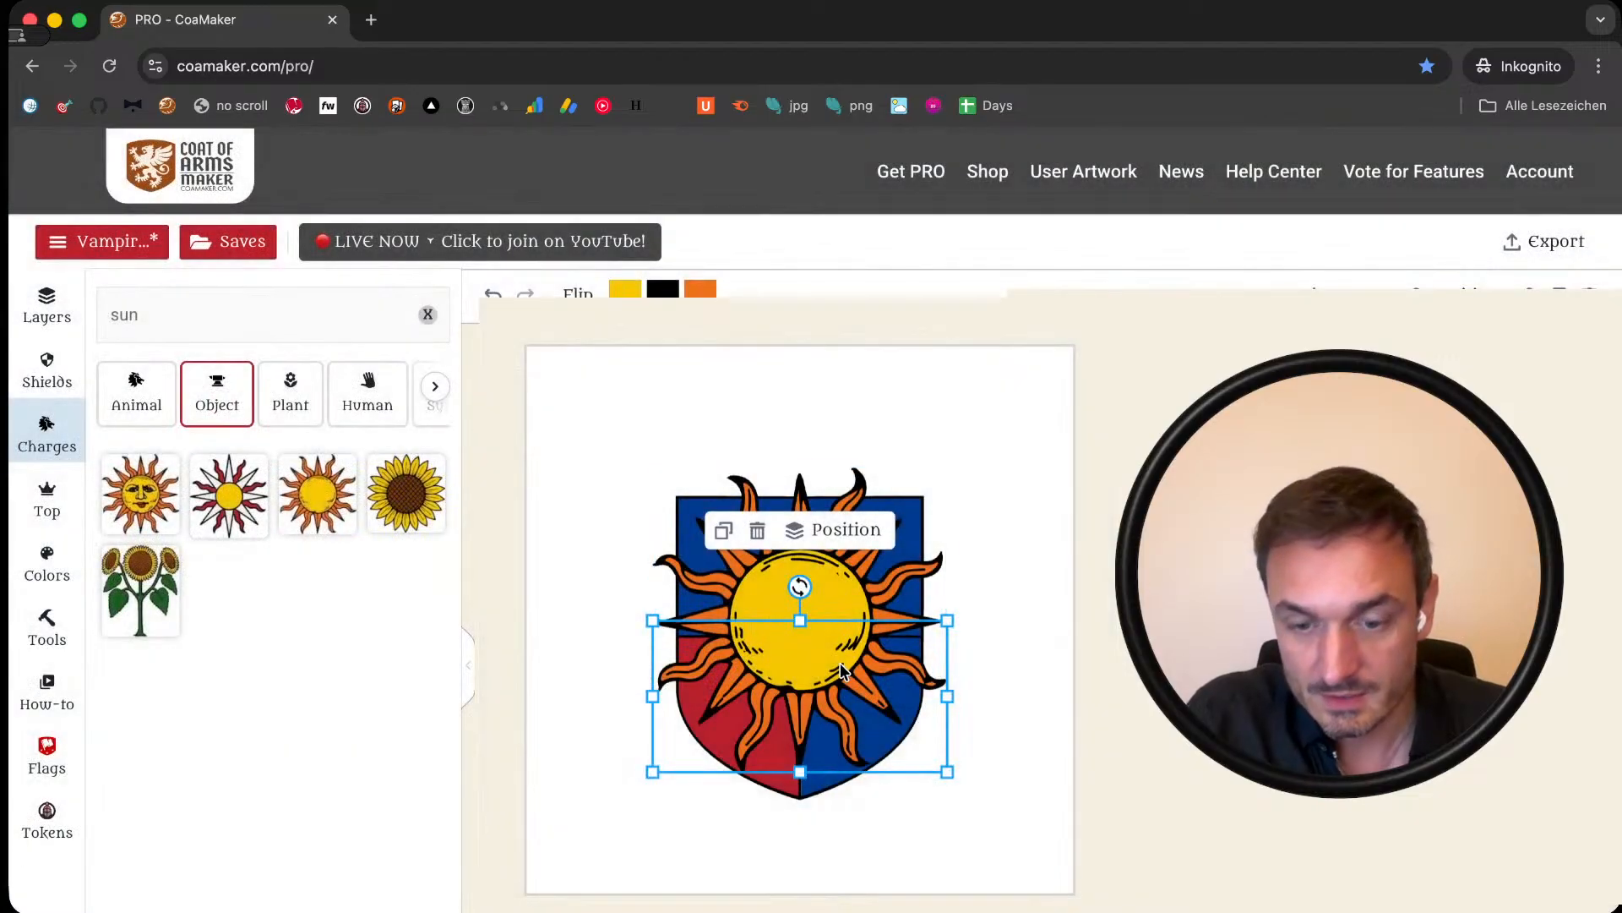
{"action": "key", "text": "Delete"}
Step: Shrink the half sun to about 474 x 246 and center it in the blue upper half, resting on the dividing line
{"action": "left_click", "coordinate": [858, 576]}
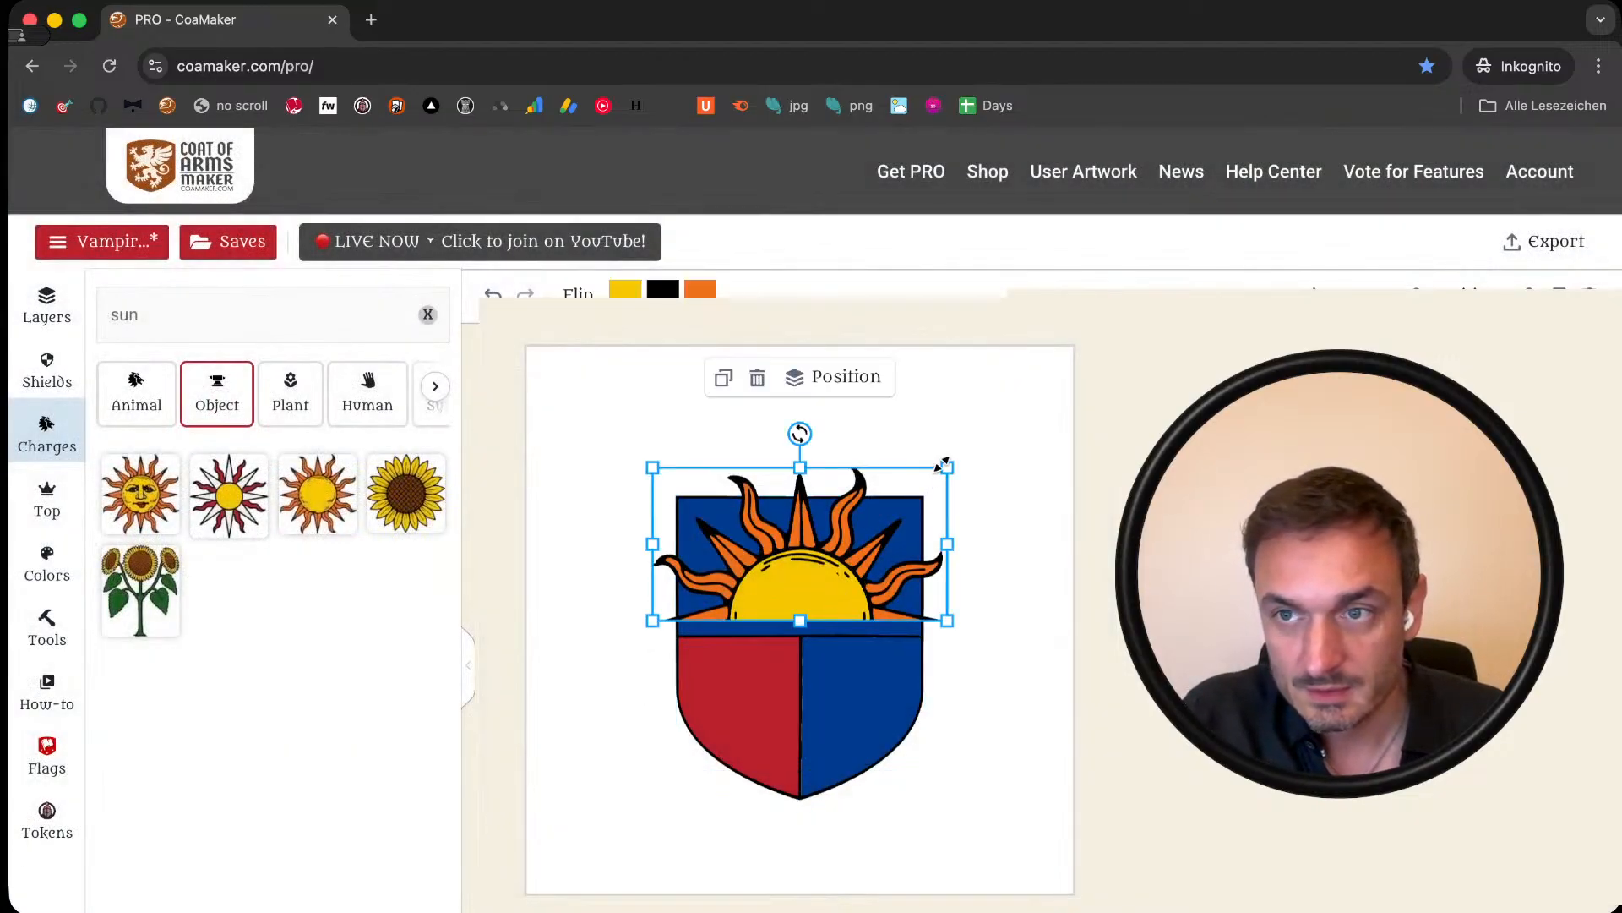
{"action": "left_click_drag", "start_coordinate": [943, 465], "coordinate": [898, 503]}
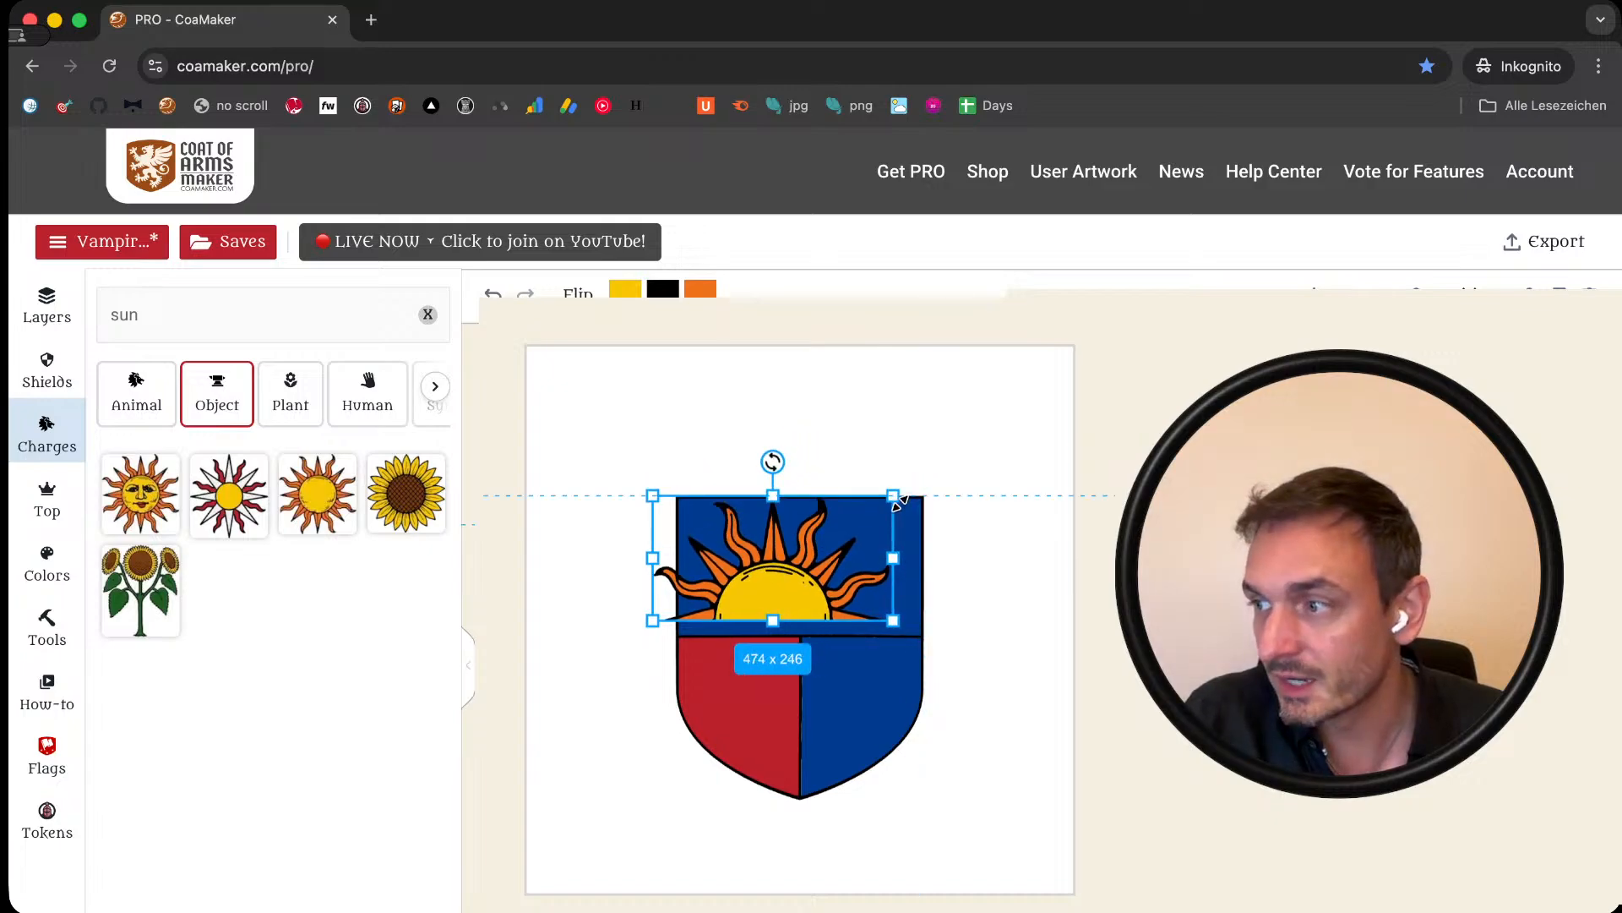
{"action": "left_click_drag", "start_coordinate": [742, 576], "coordinate": [780, 590]}
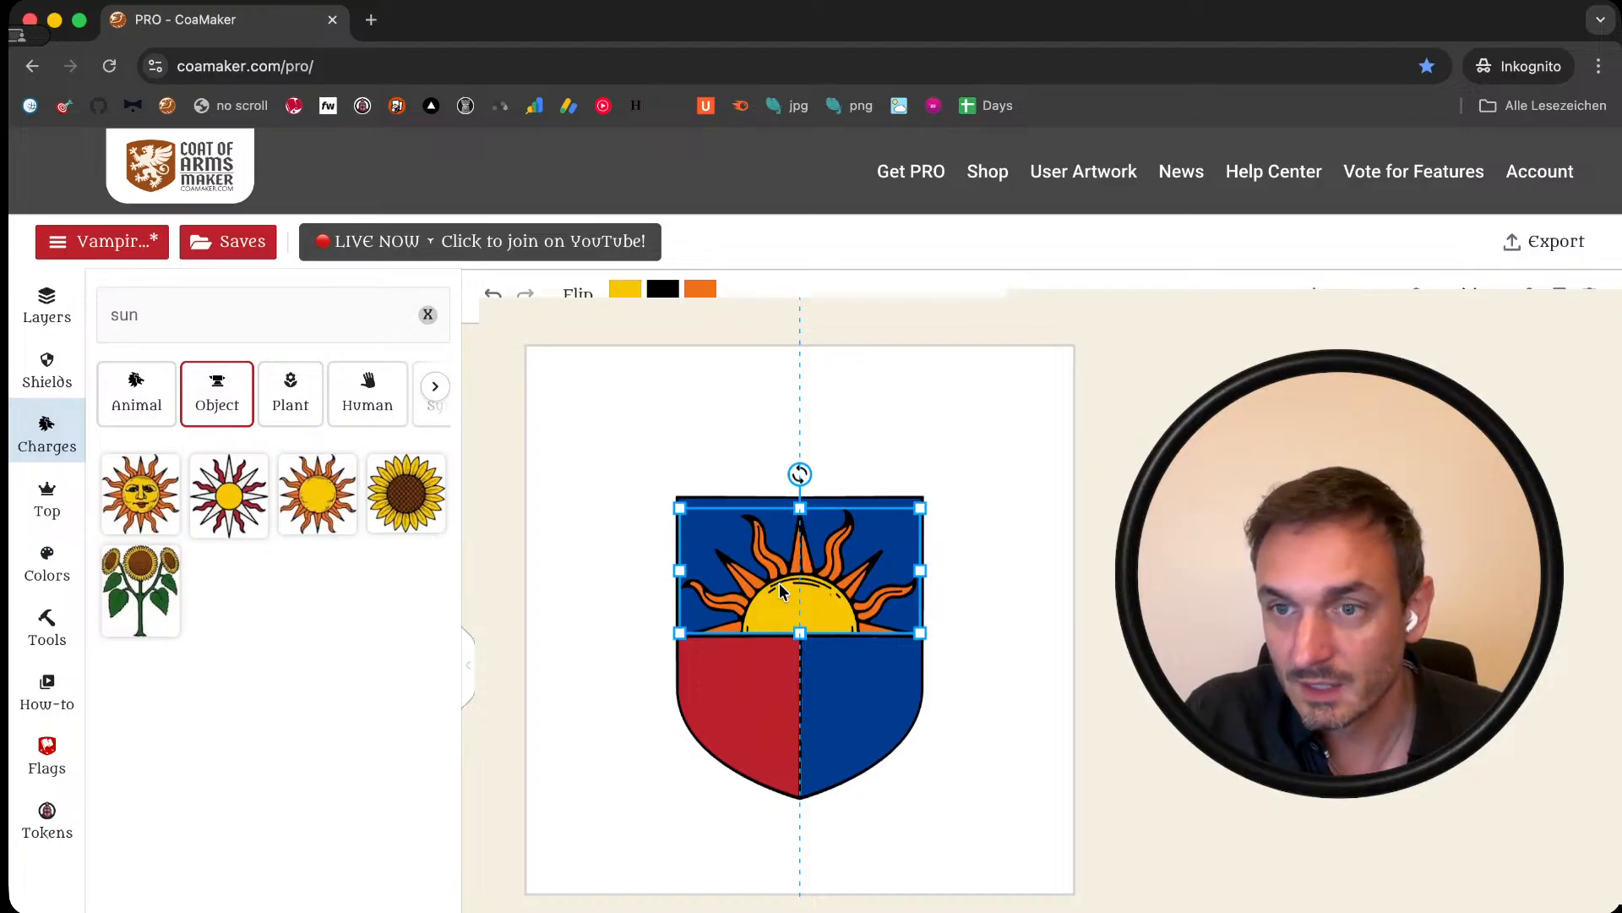
{"action": "left_click", "coordinate": [960, 558]}
{"action": "left_click", "coordinate": [855, 575]}
{"action": "key", "text": "Down"}
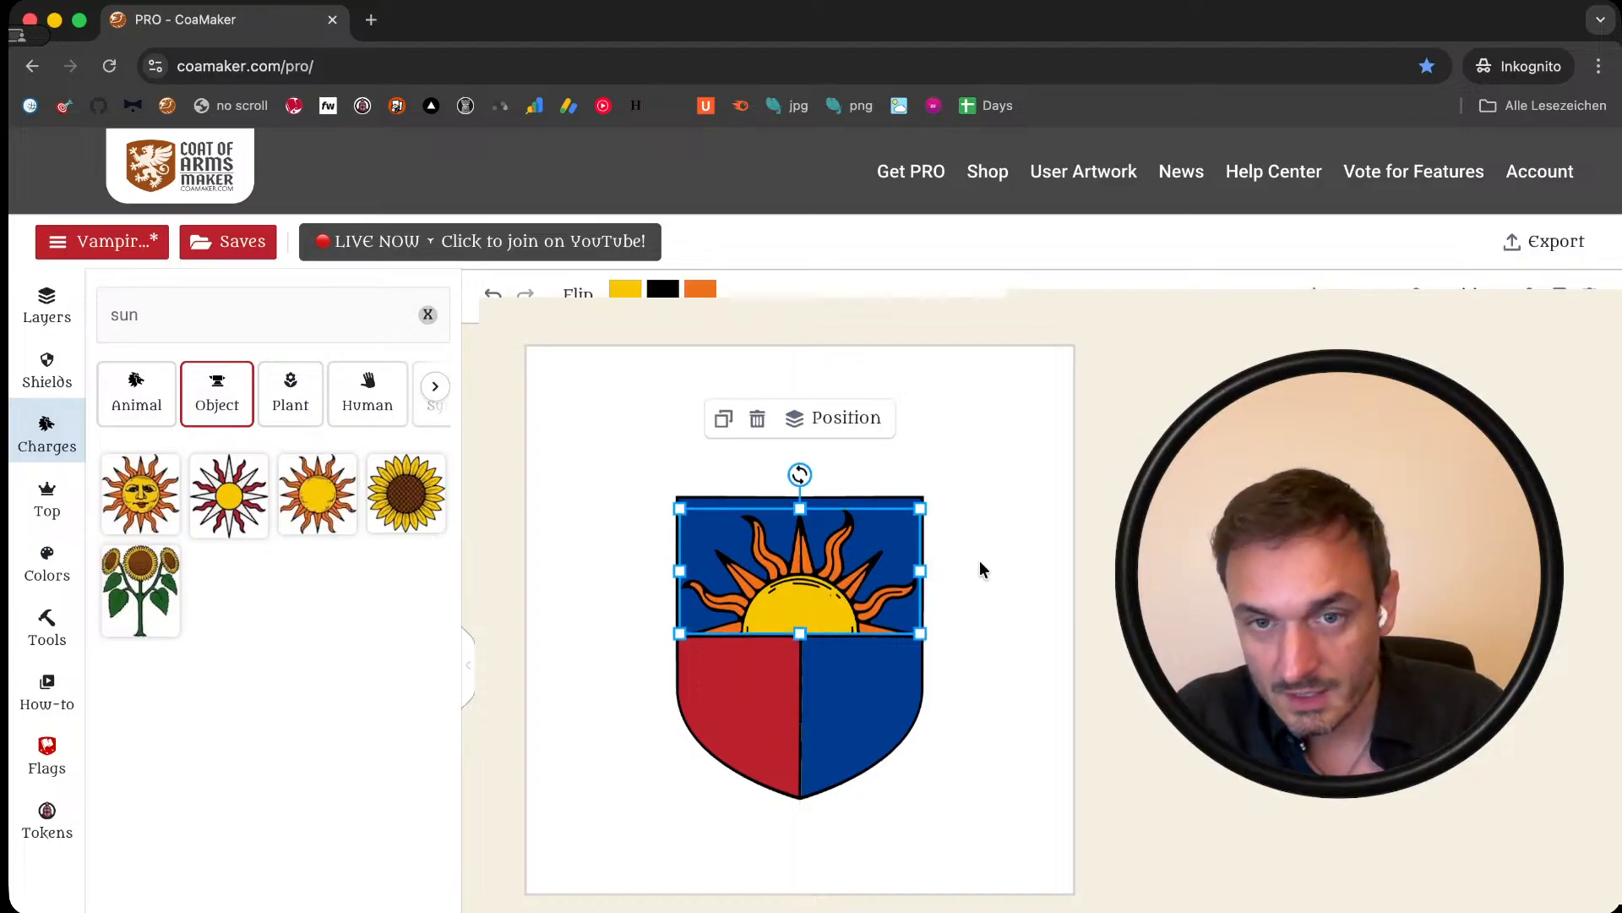
{"action": "left_click", "coordinate": [992, 571]}
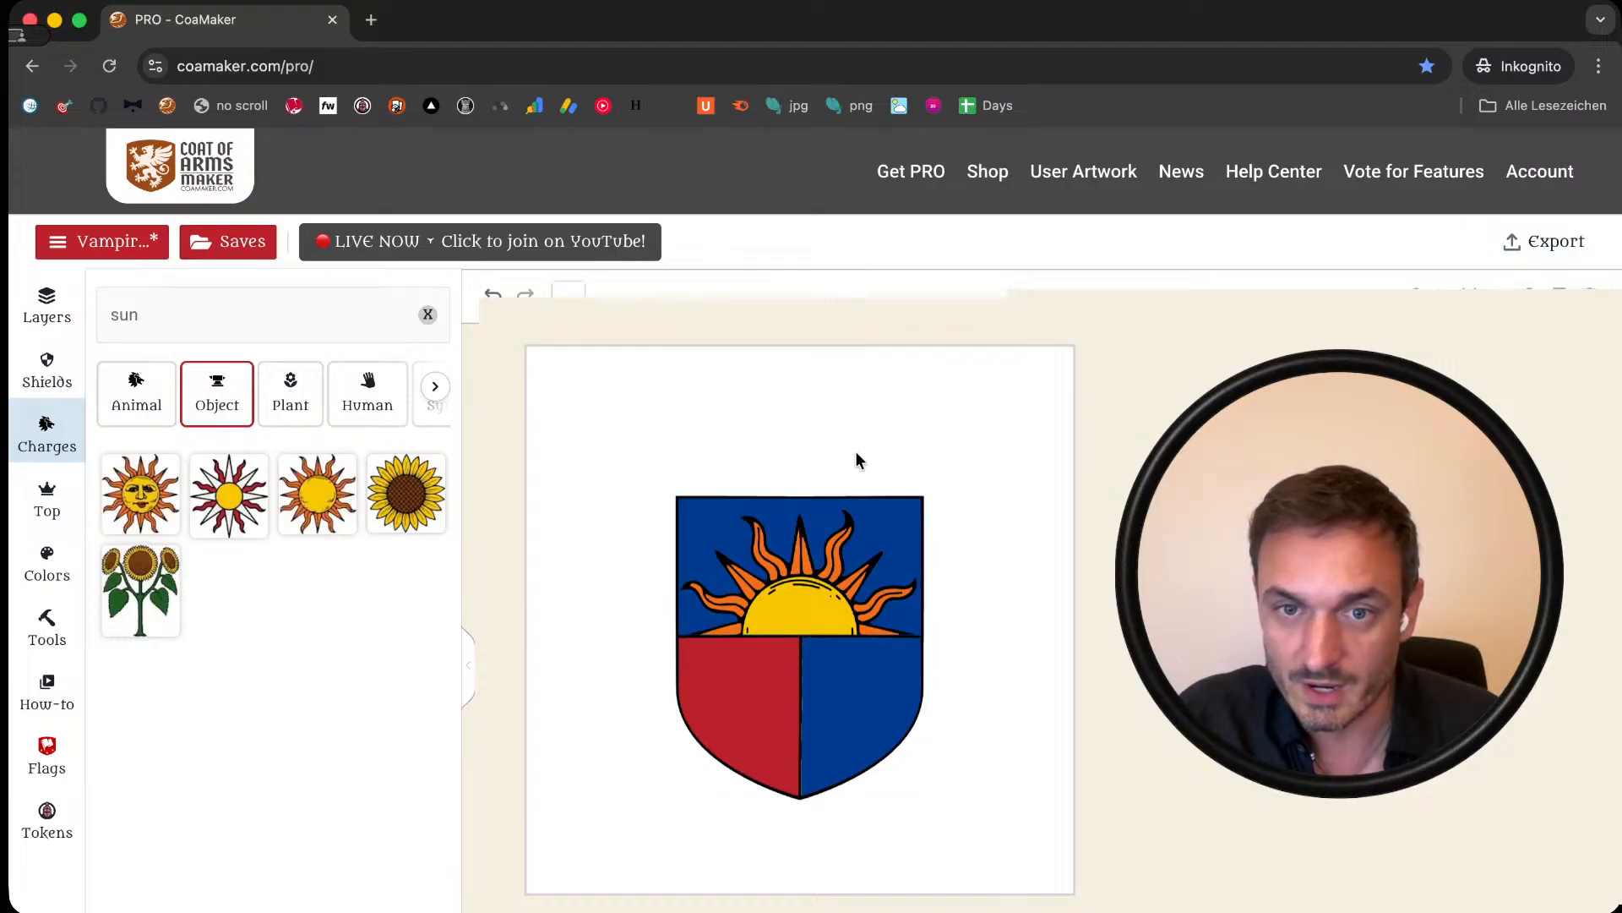
Step: Recolor the orange rays of the half sun yellow to match its disc
{"action": "left_click", "coordinate": [779, 517]}
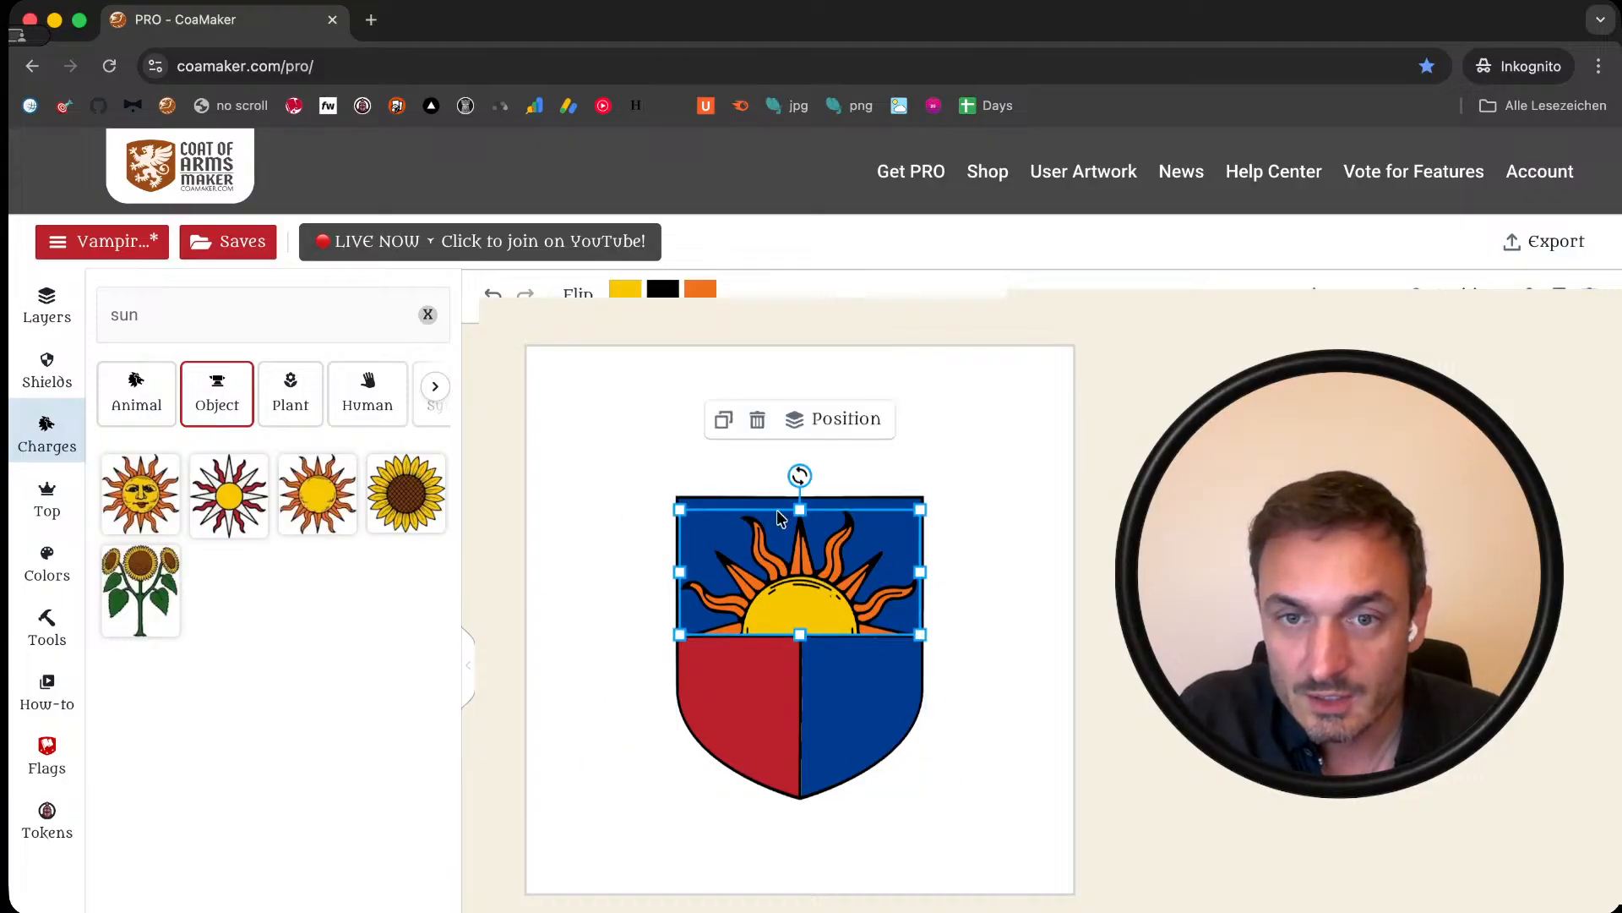
{"action": "left_click", "coordinate": [700, 290]}
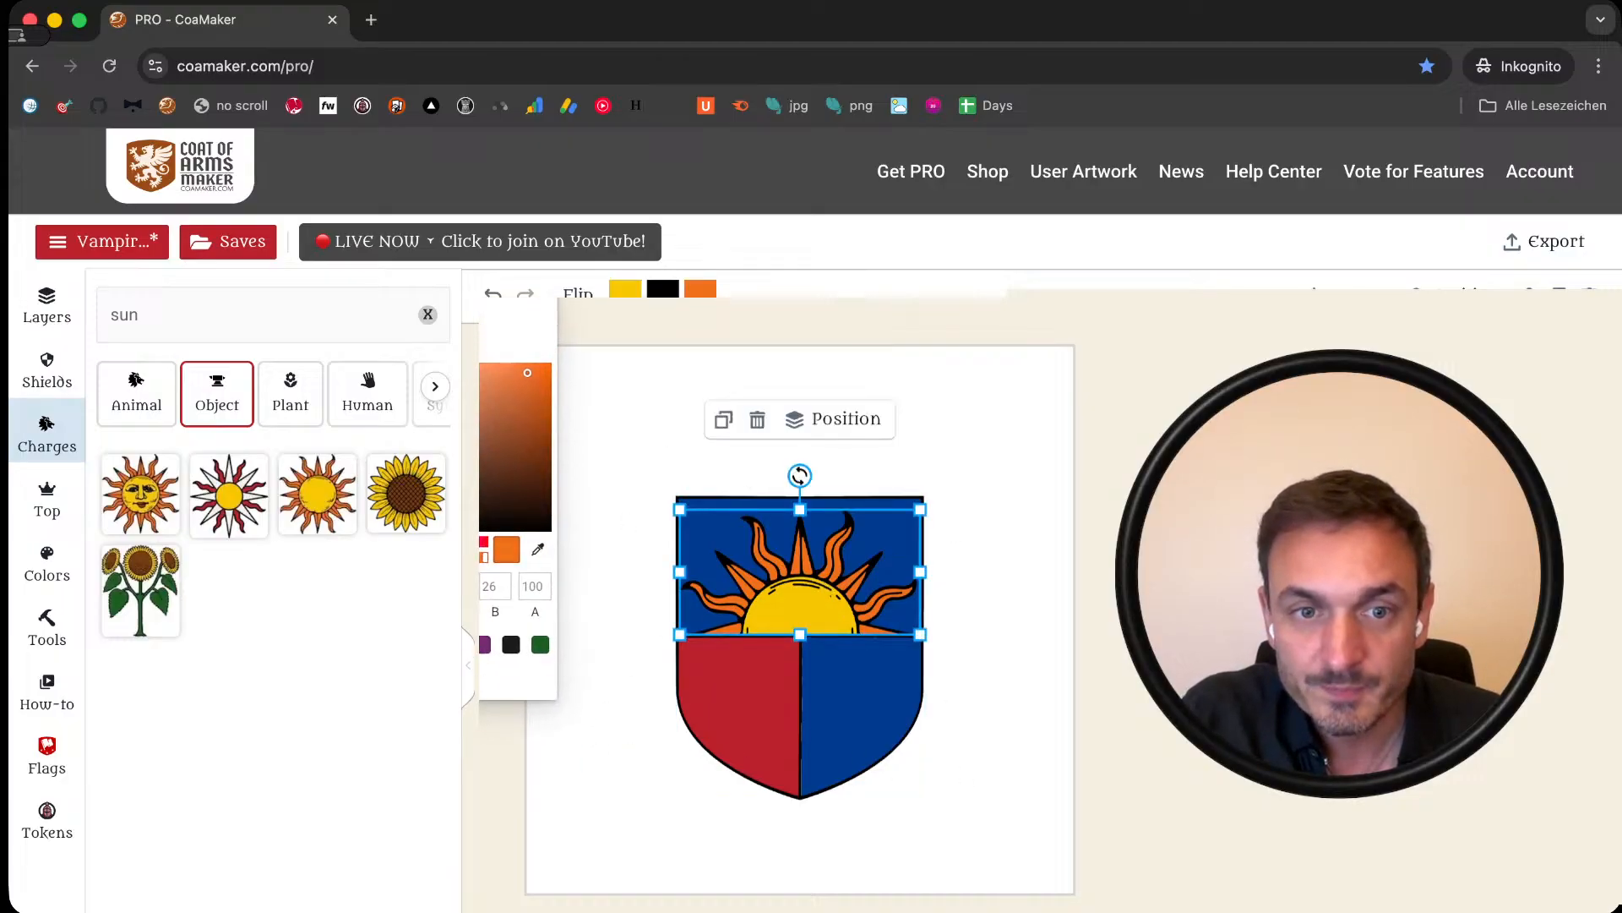
{"action": "left_click", "coordinate": [364, 644]}
{"action": "left_click", "coordinate": [604, 676]}
{"action": "left_click", "coordinate": [604, 676]}
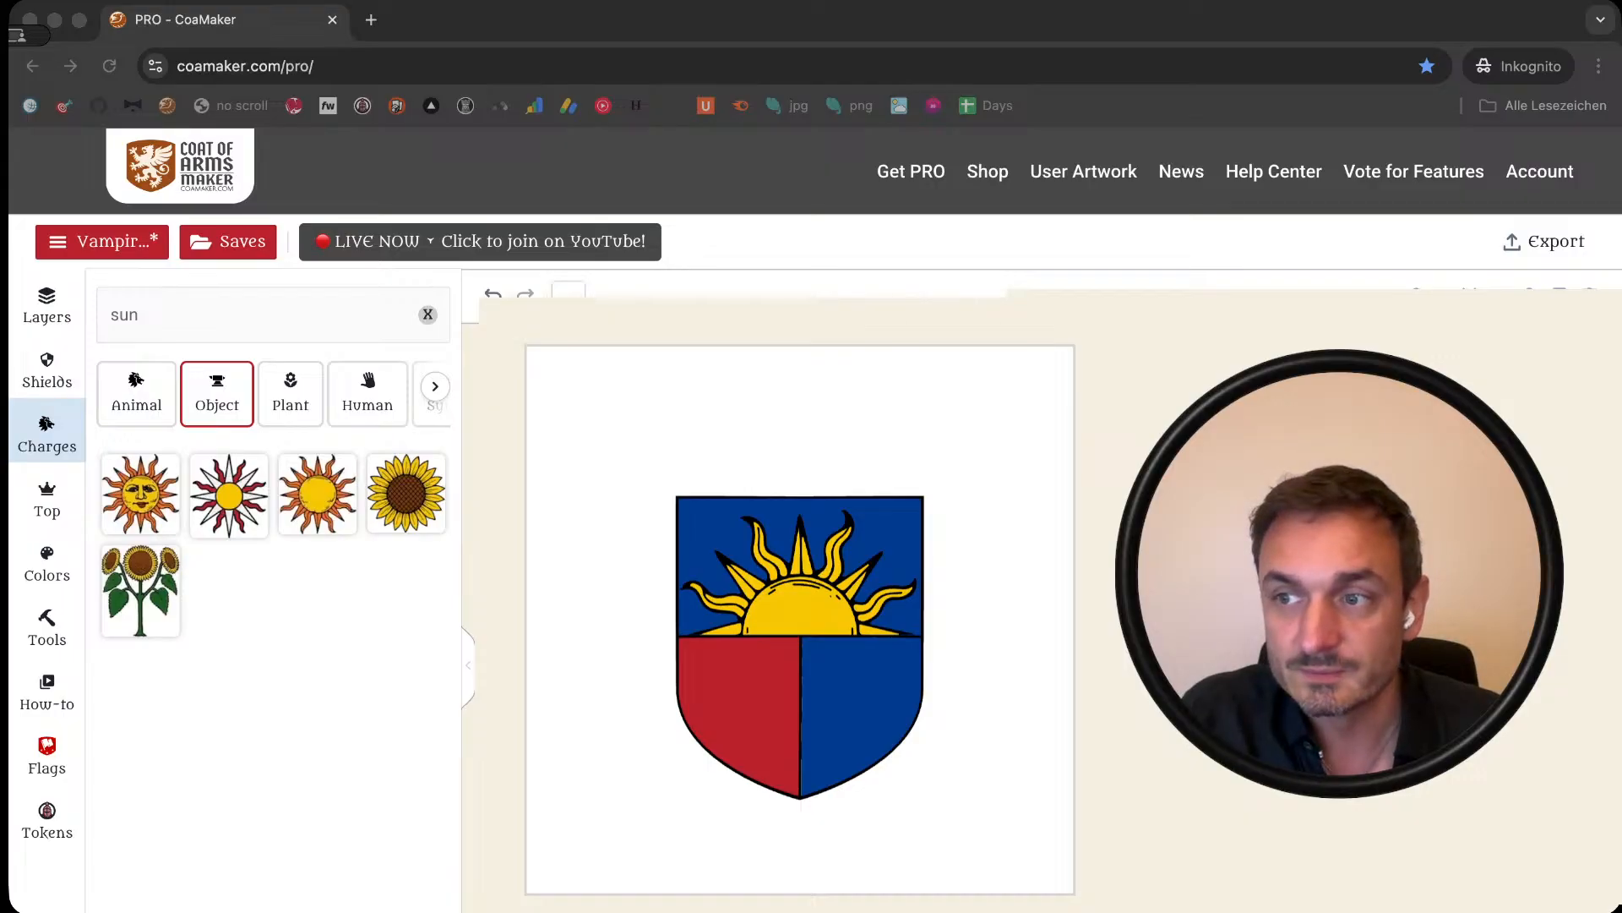
{"action": "left_click", "coordinate": [856, 702]}
Step: Recolor the Quarterly shield layer so the red lower quarter becomes white and the blue lower quarter becomes red
{"action": "left_click", "coordinate": [52, 311]}
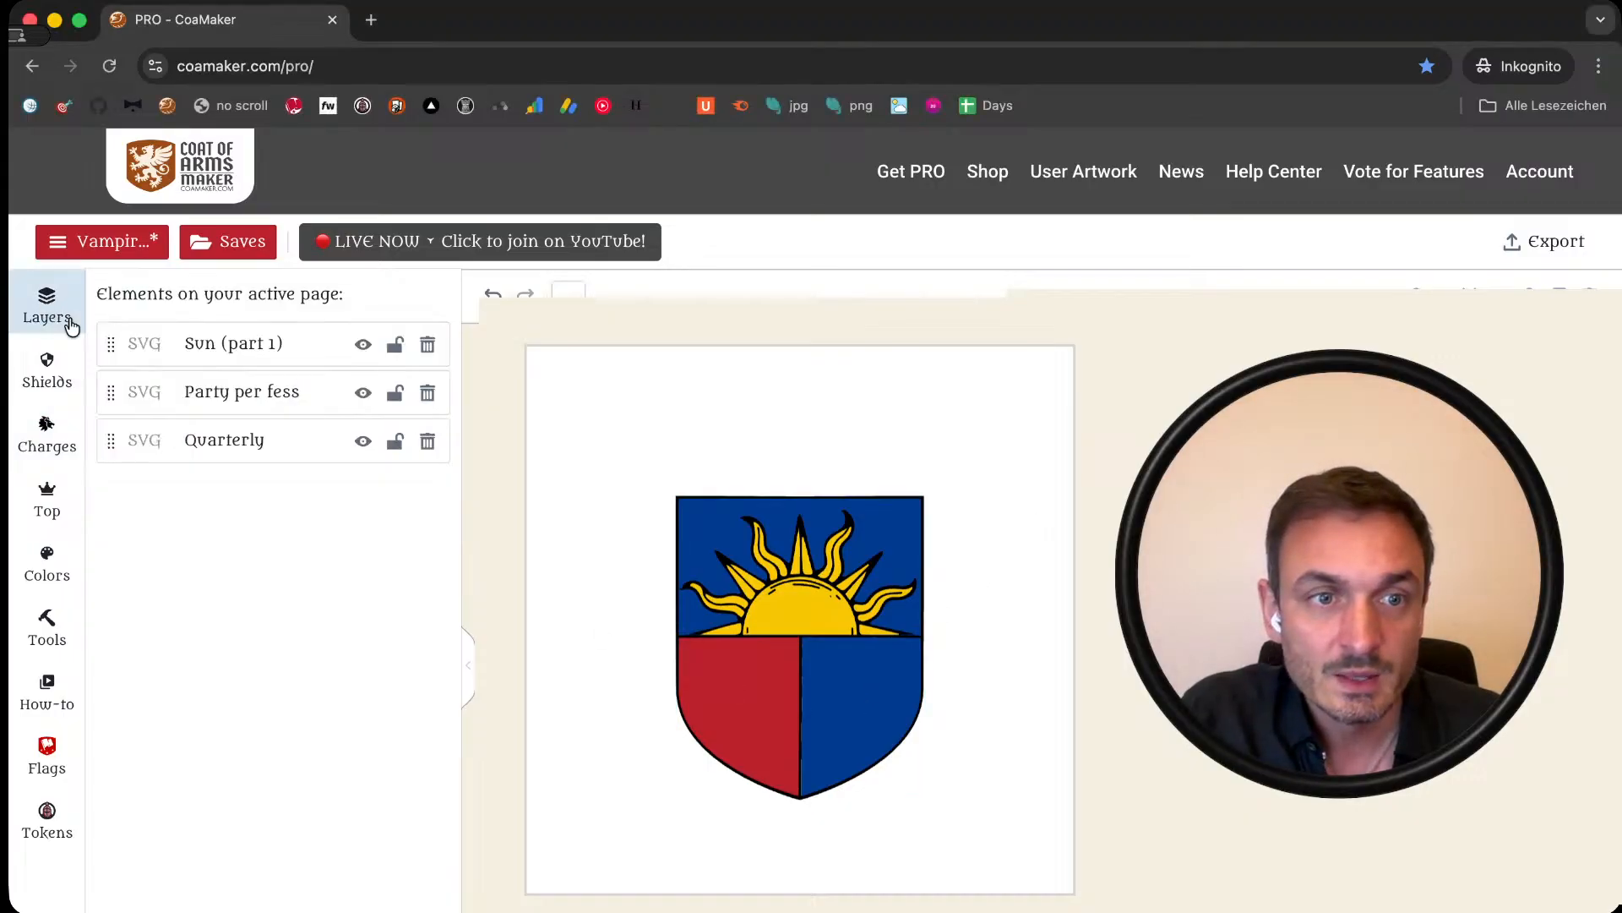
{"action": "left_click", "coordinate": [248, 393]}
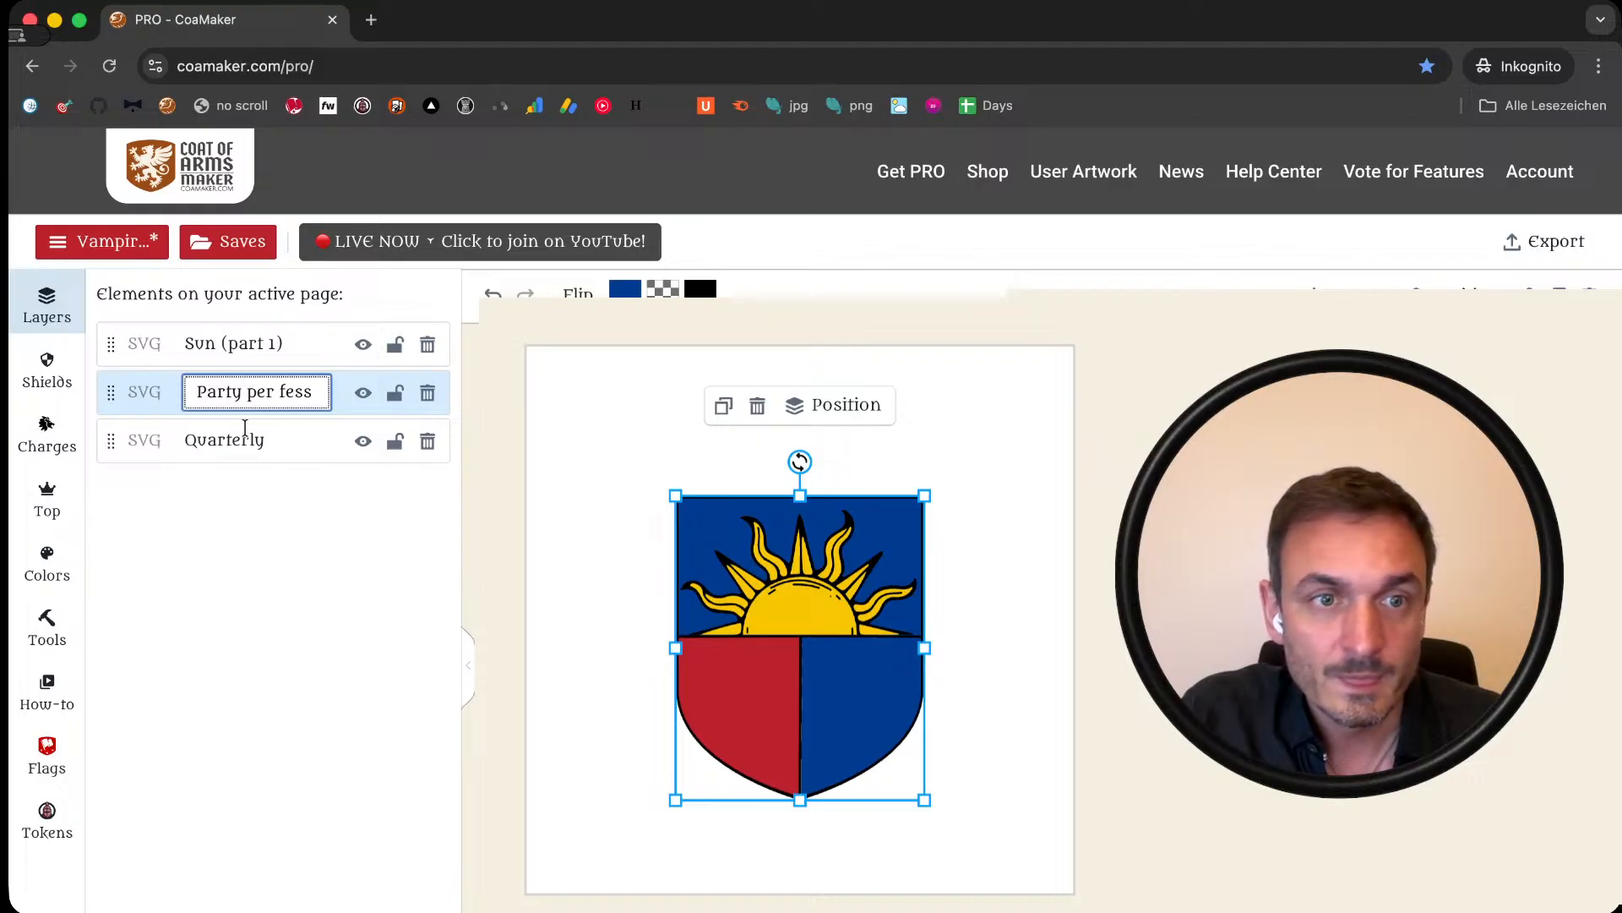
{"action": "left_click", "coordinate": [235, 441]}
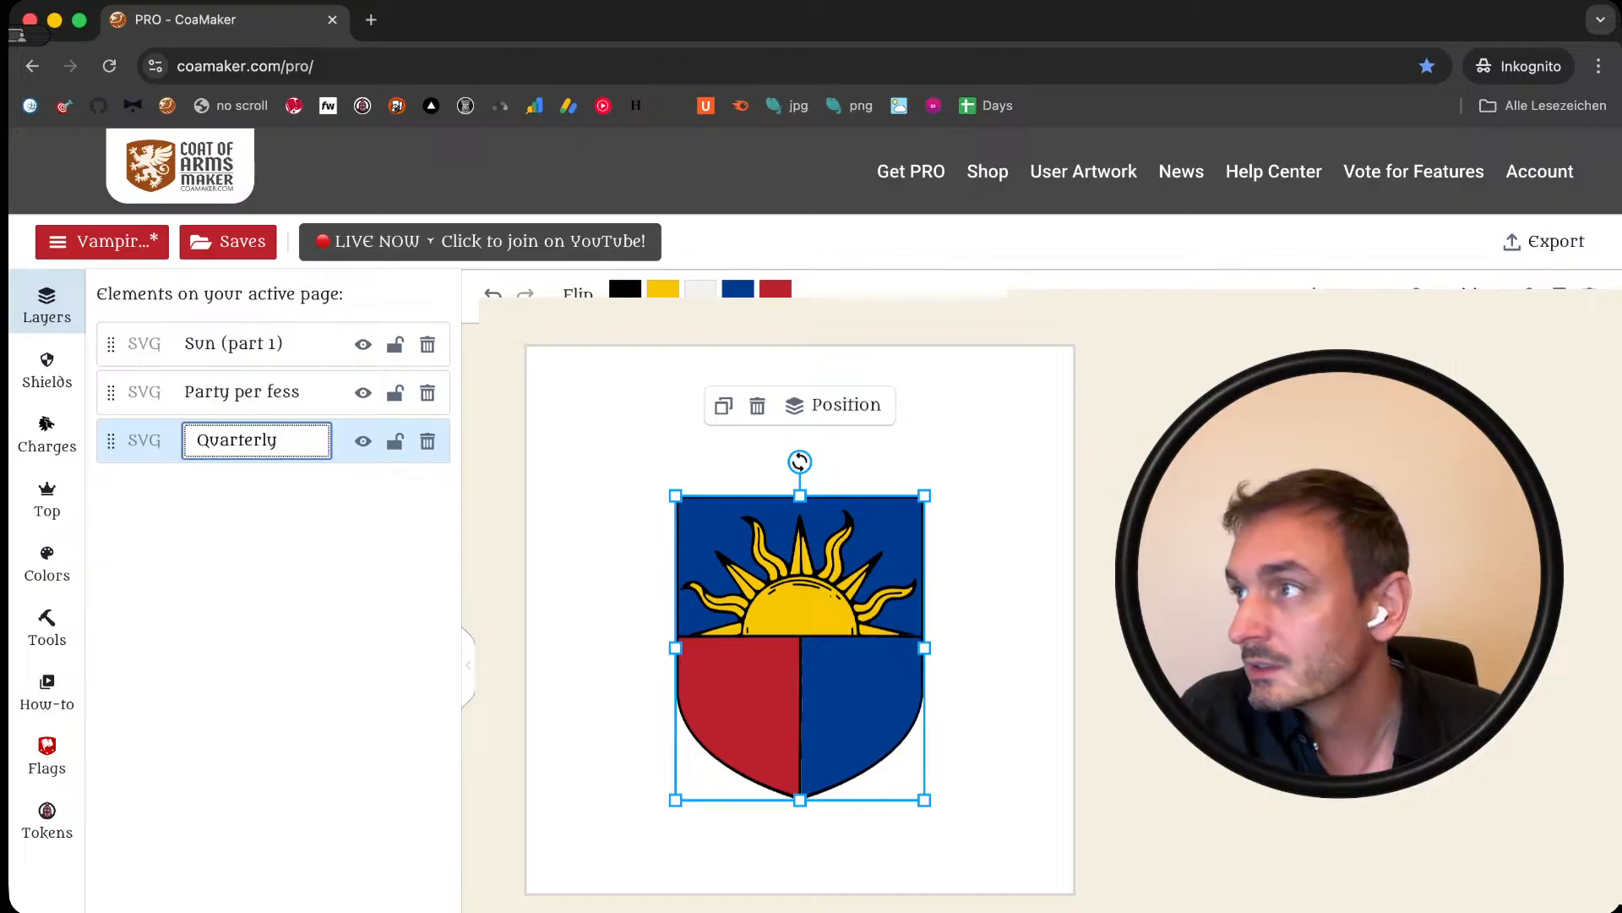
{"action": "key", "text": "super+Tab"}
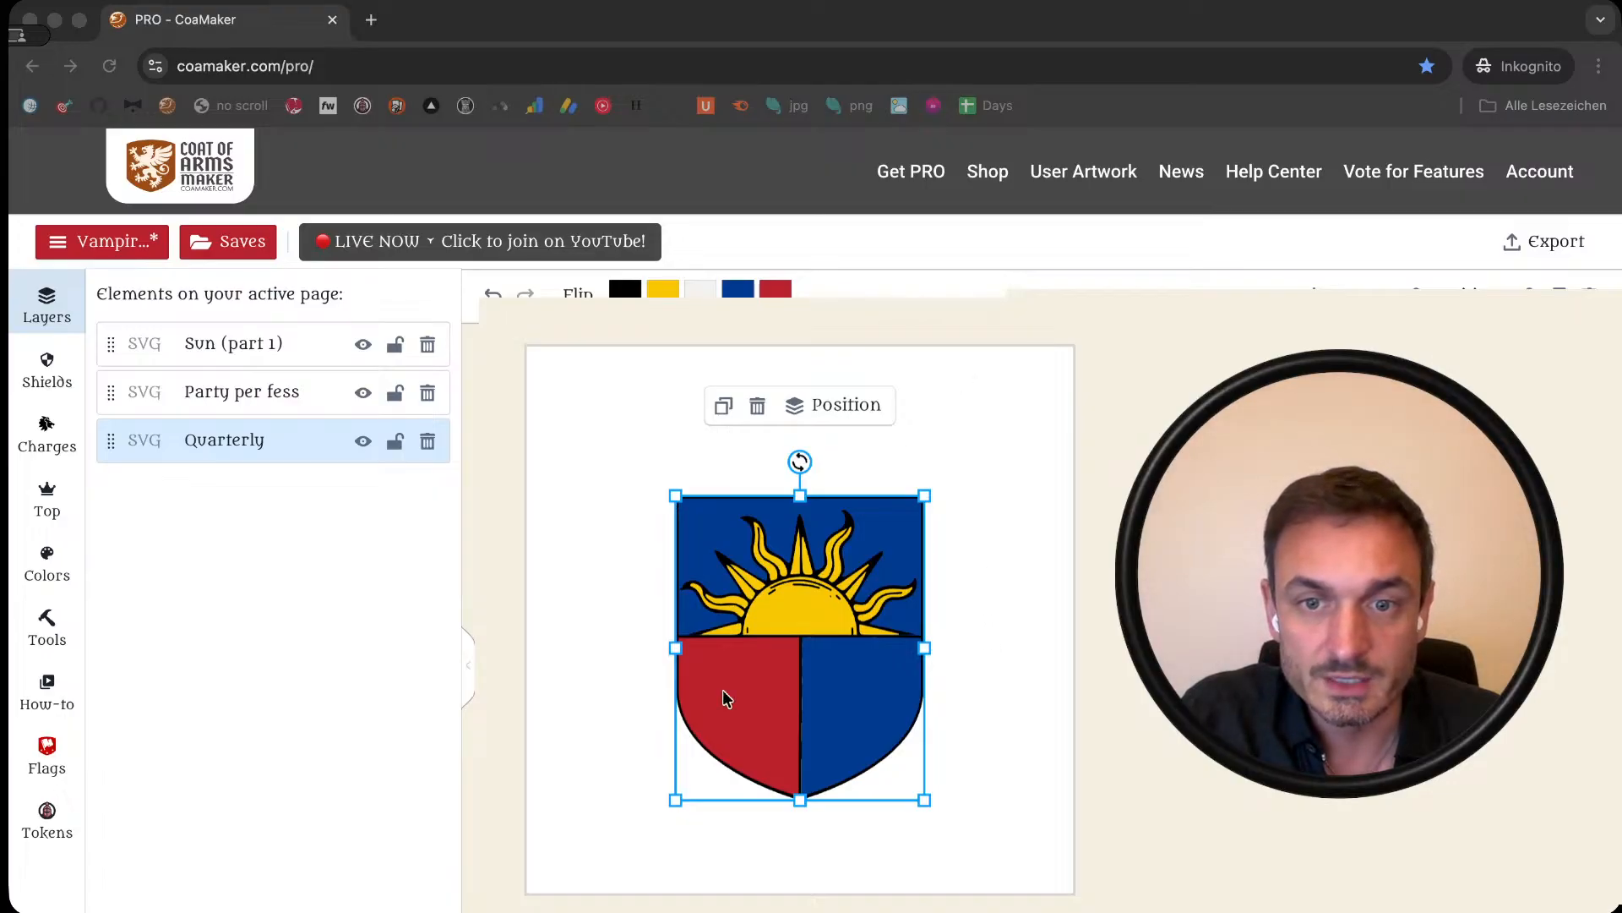
{"action": "left_click", "coordinate": [782, 293]}
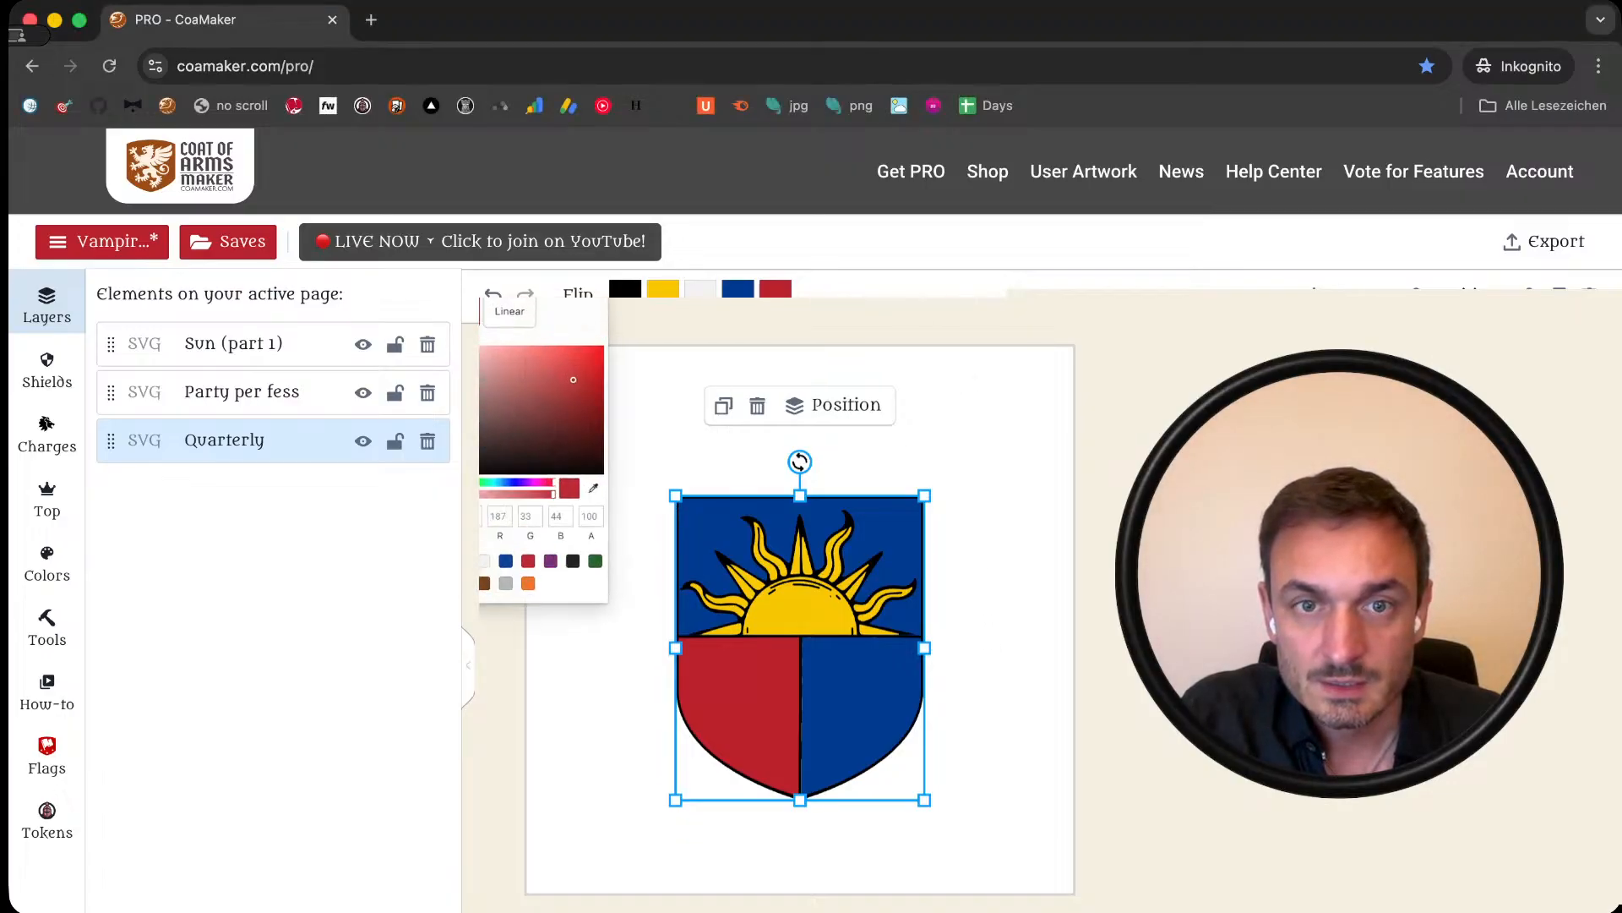
{"action": "left_click", "coordinate": [479, 646]}
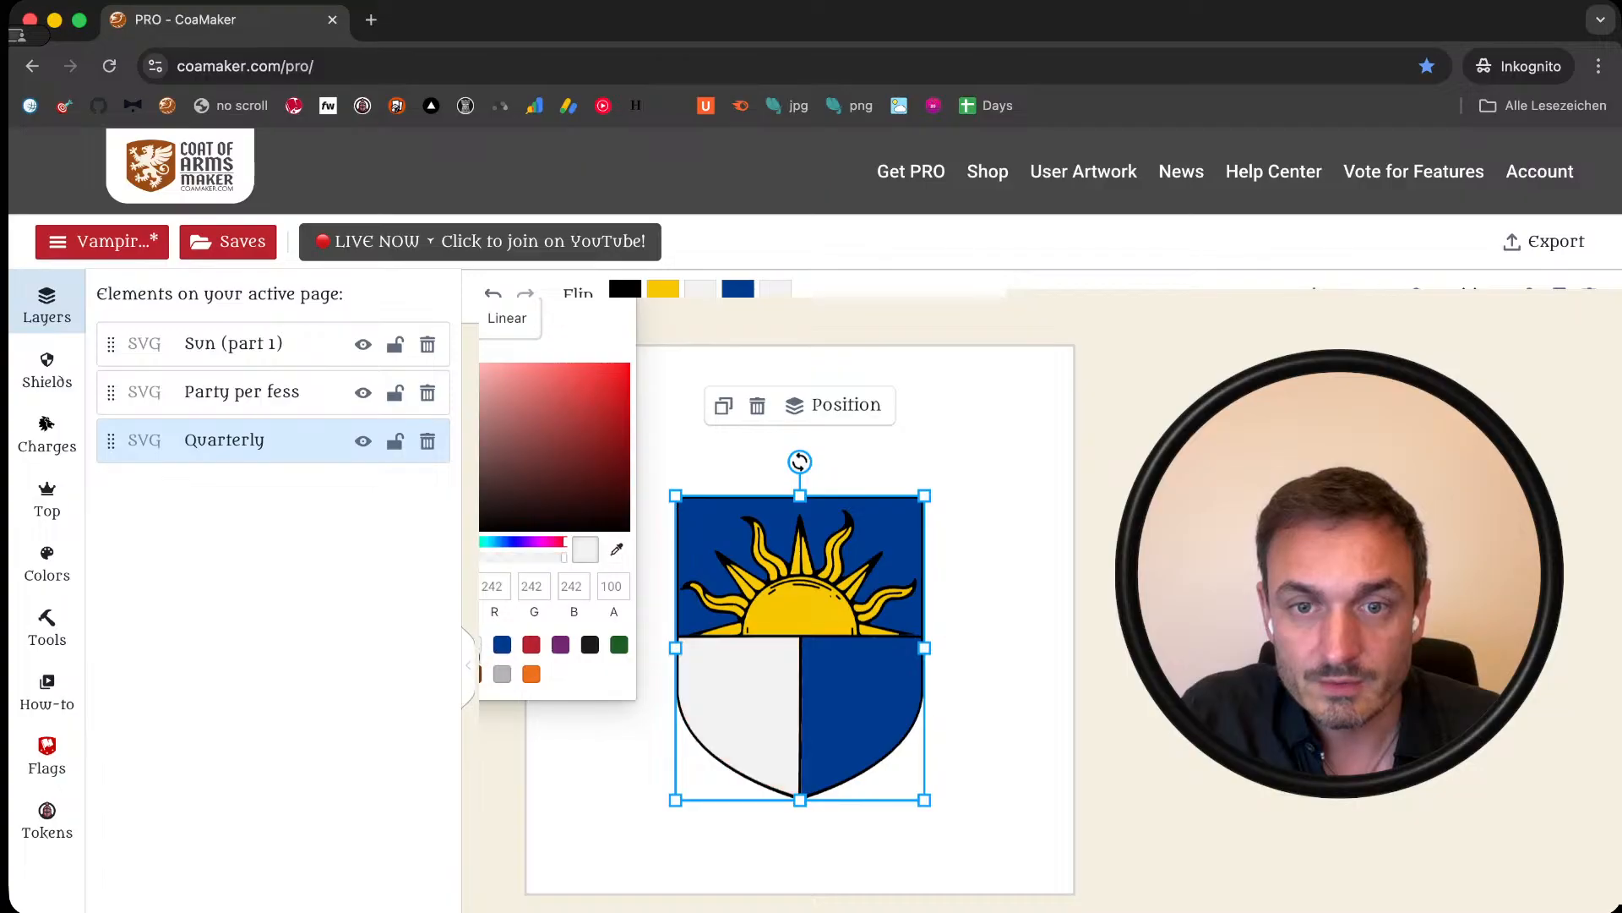
{"action": "left_click", "coordinate": [738, 290]}
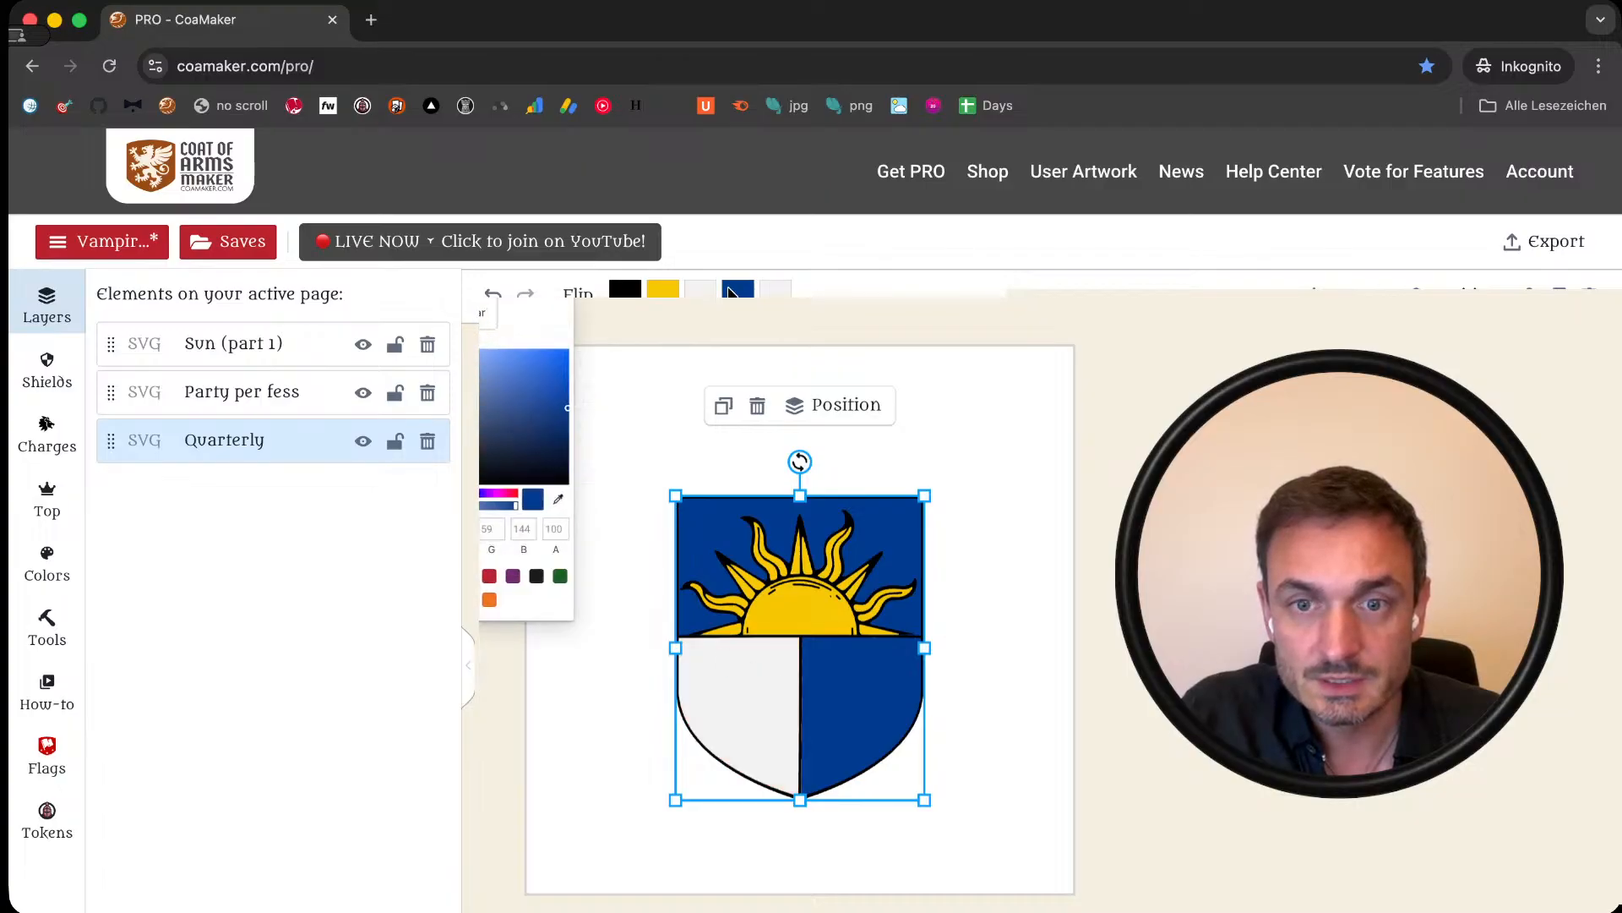
{"action": "left_click", "coordinate": [492, 645]}
{"action": "key", "text": "Escape"}
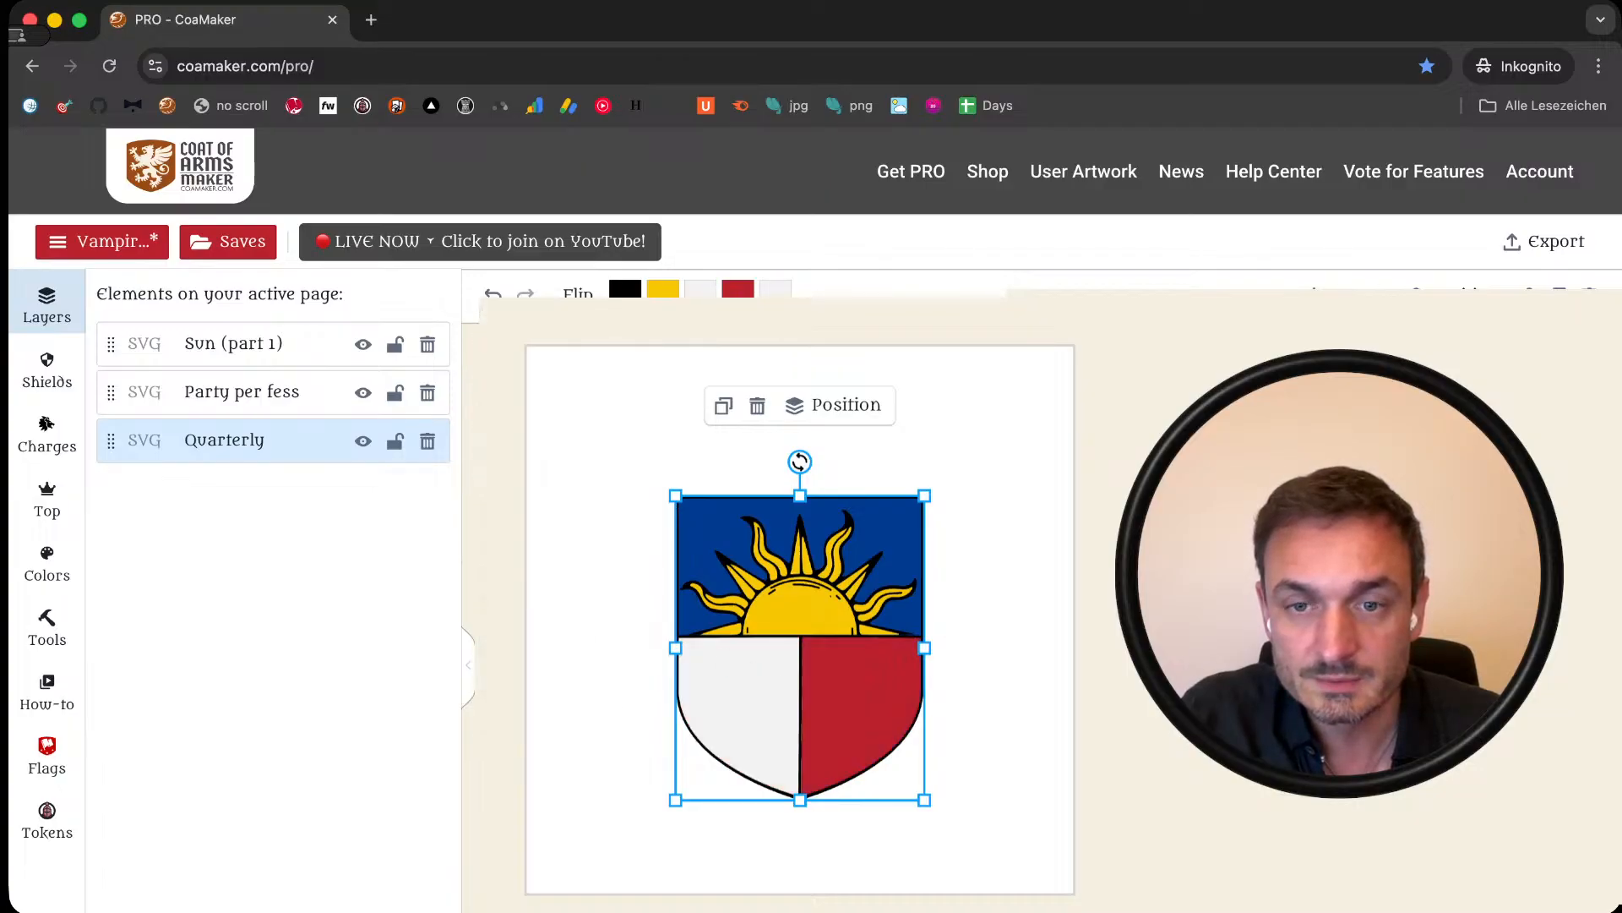
Step: Search the charges for "lion", add a yellow rampant lion to the canvas and flip it horizontally
{"action": "left_click", "coordinate": [47, 434]}
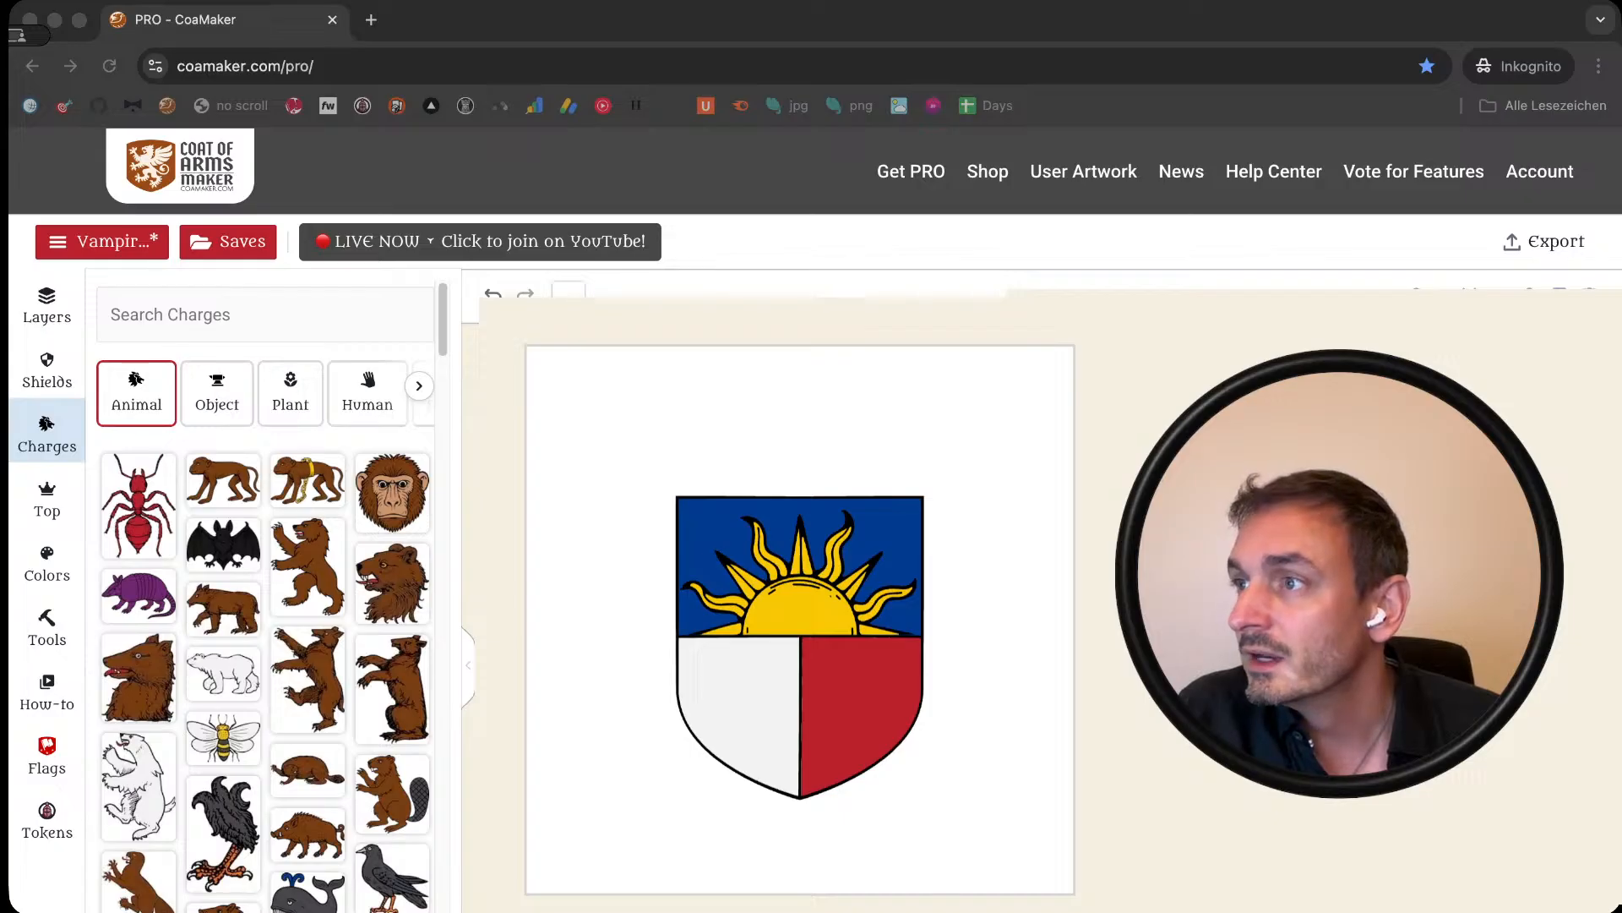
{"action": "left_click", "coordinate": [316, 334]}
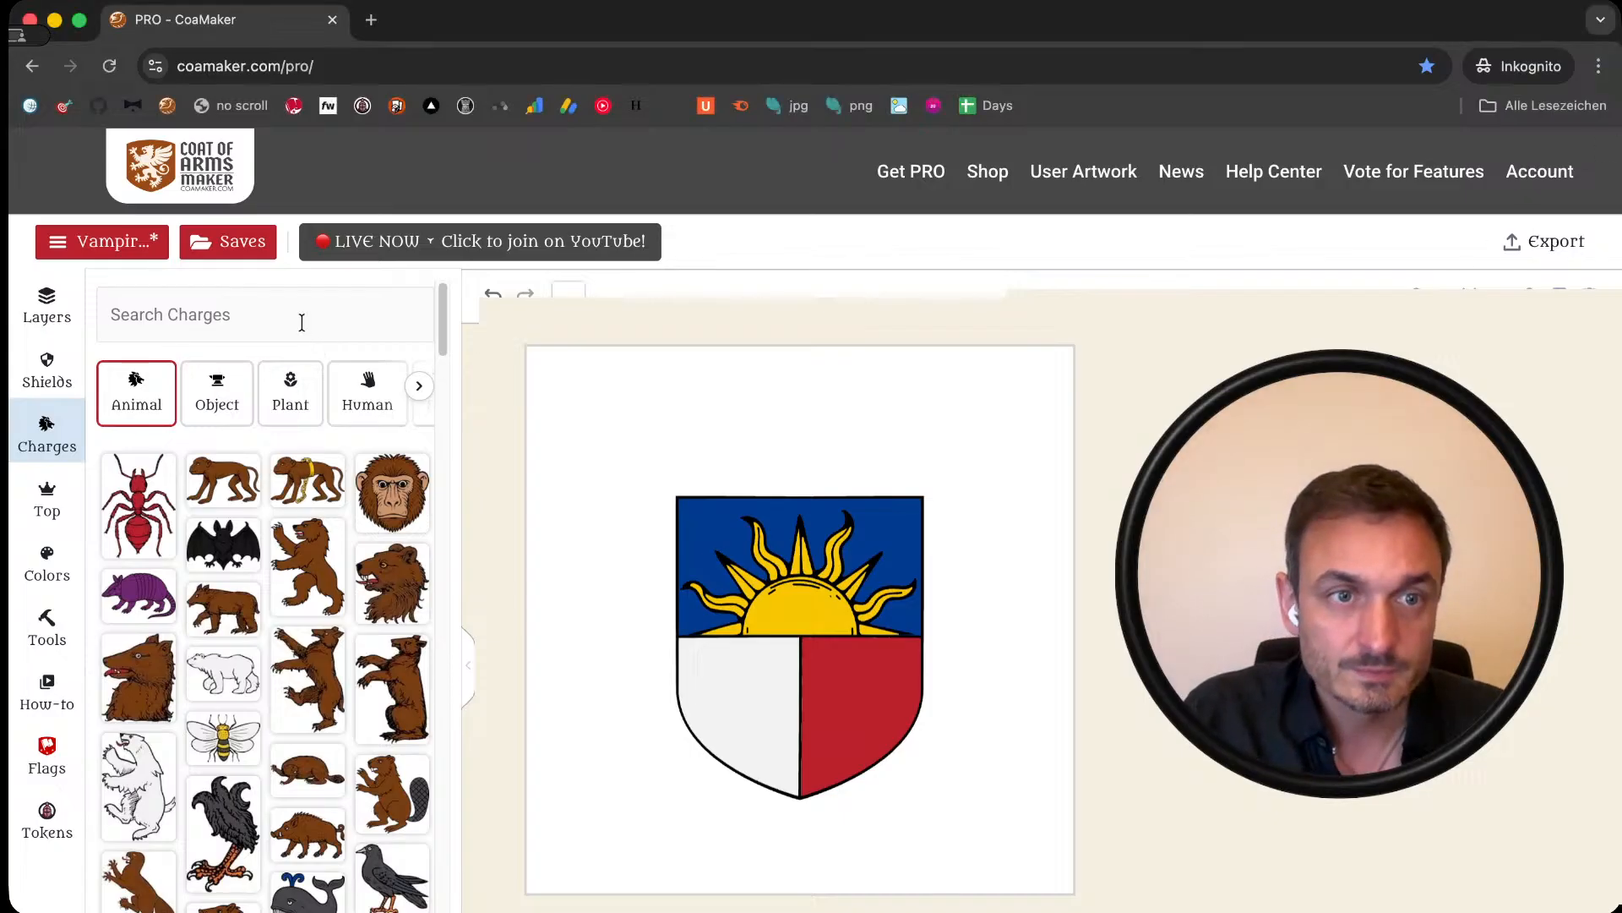
{"action": "type", "text": "lion"}
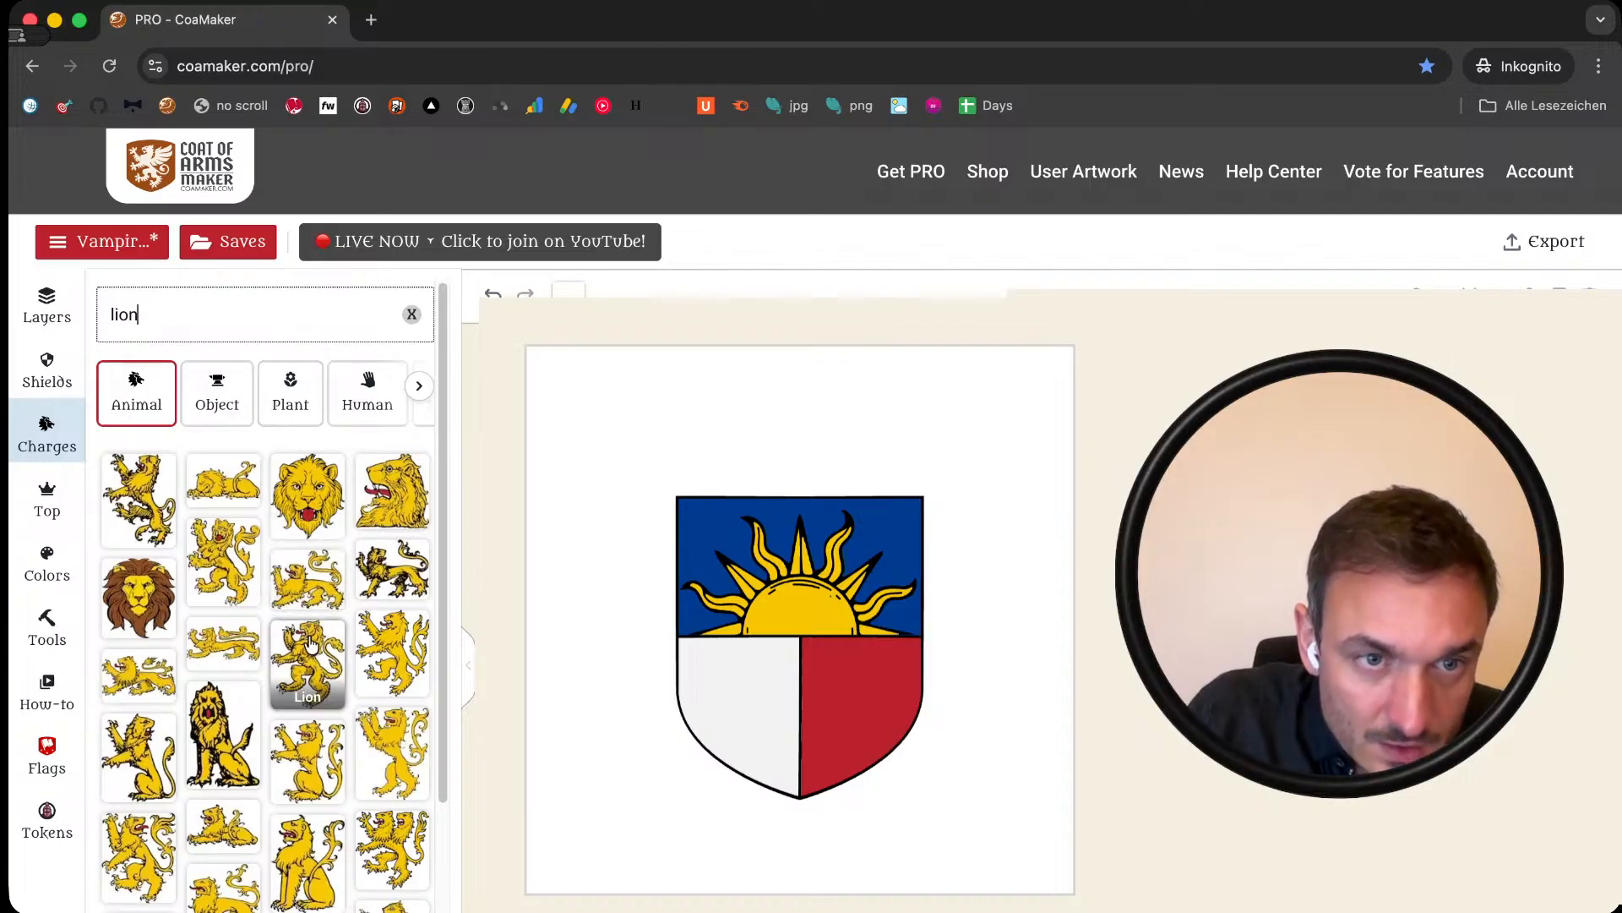
{"action": "left_click", "coordinate": [338, 583]}
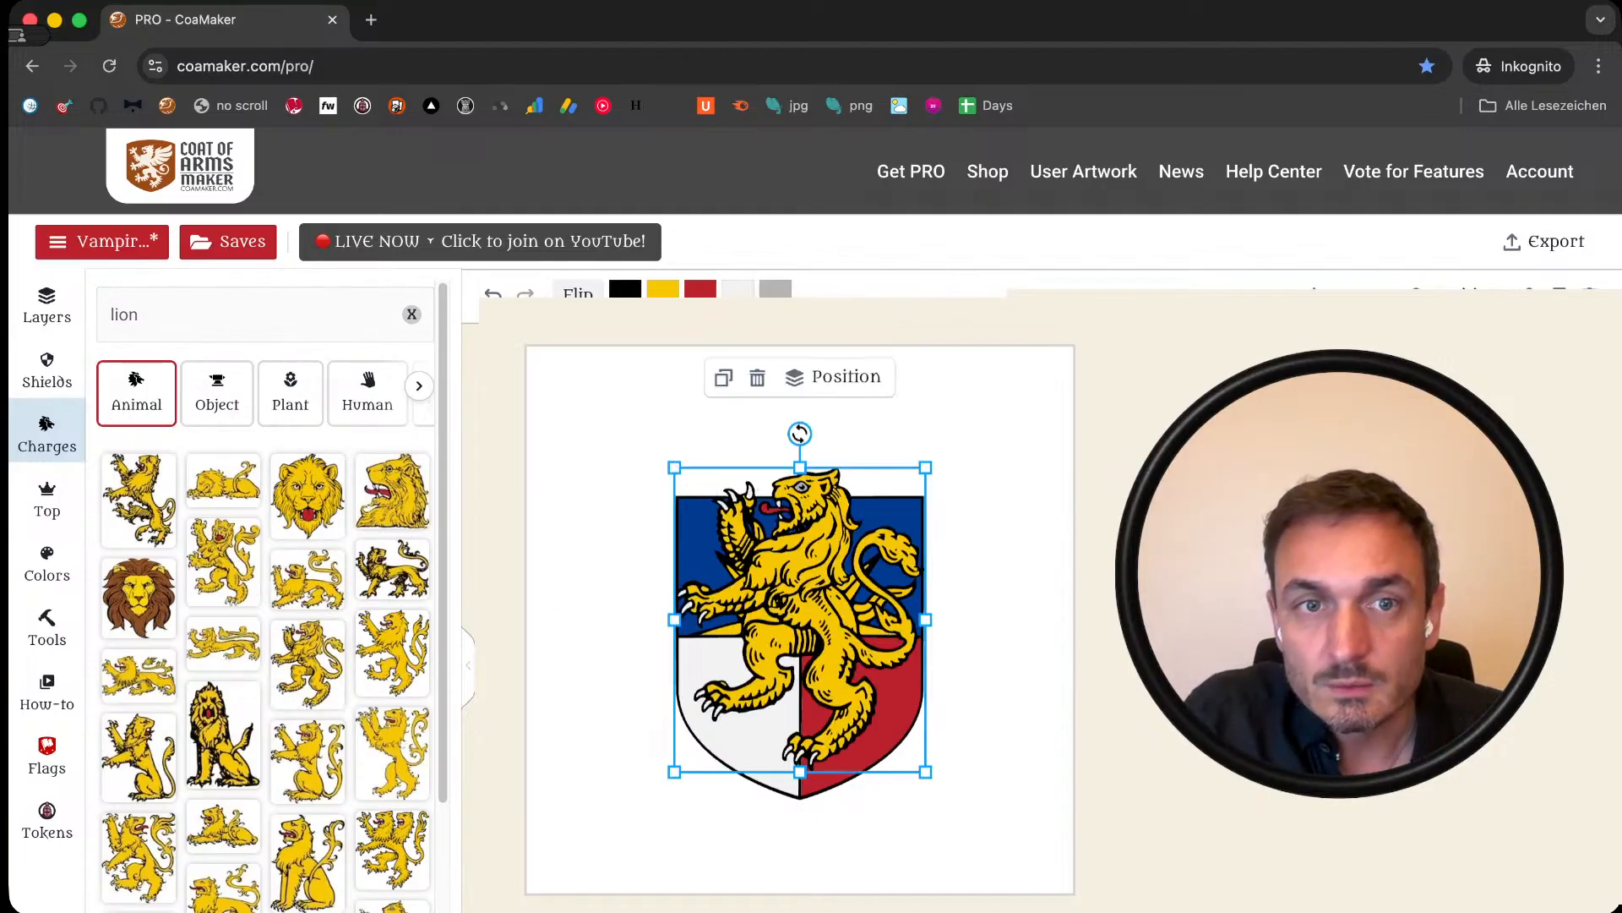
{"action": "left_click", "coordinate": [578, 291]}
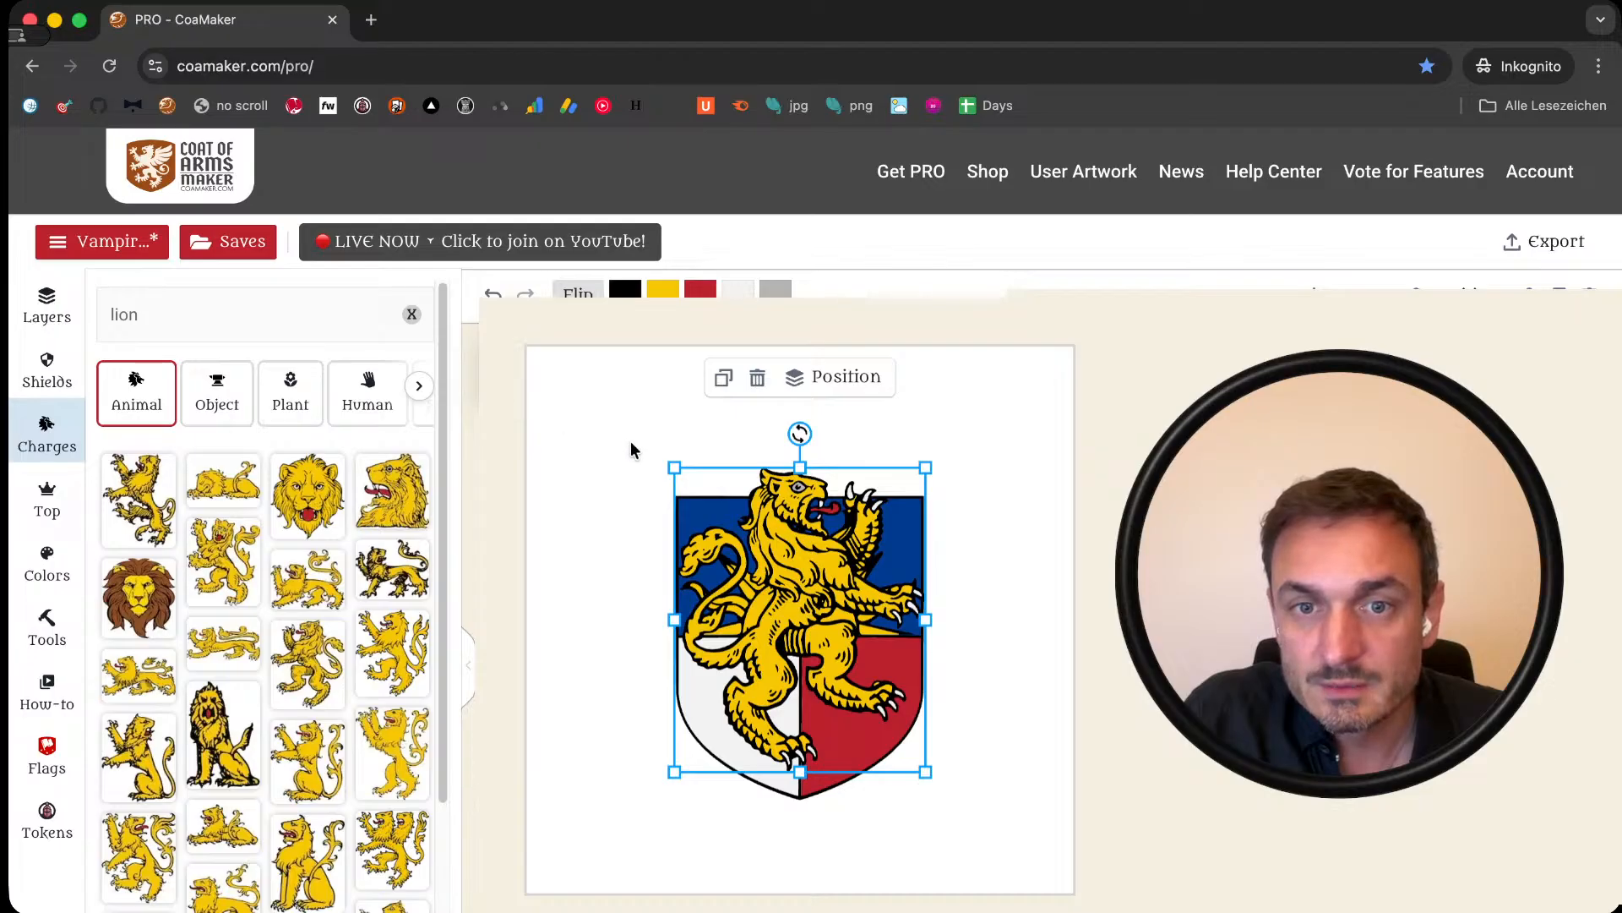
Step: Shrink the lion to fit the white lower quarter and center it there
{"action": "left_click_drag", "start_coordinate": [673, 467], "coordinate": [816, 635]}
{"action": "left_click_drag", "start_coordinate": [865, 710], "coordinate": [744, 710]}
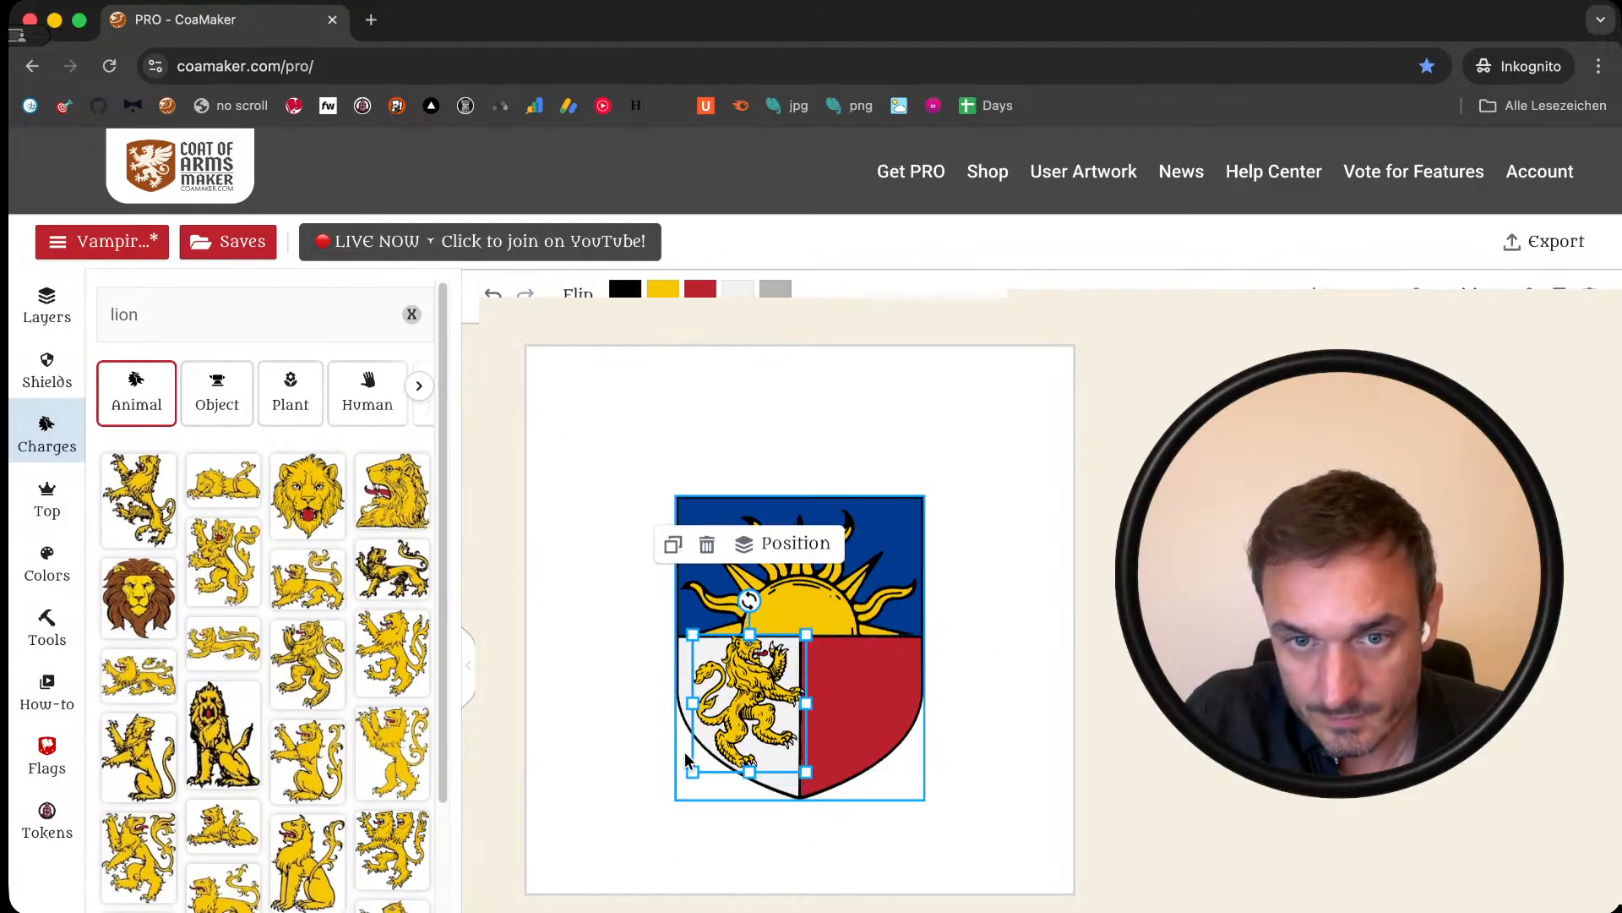
{"action": "left_click_drag", "start_coordinate": [692, 772], "coordinate": [705, 751]}
{"action": "left_click_drag", "start_coordinate": [759, 703], "coordinate": [748, 725]}
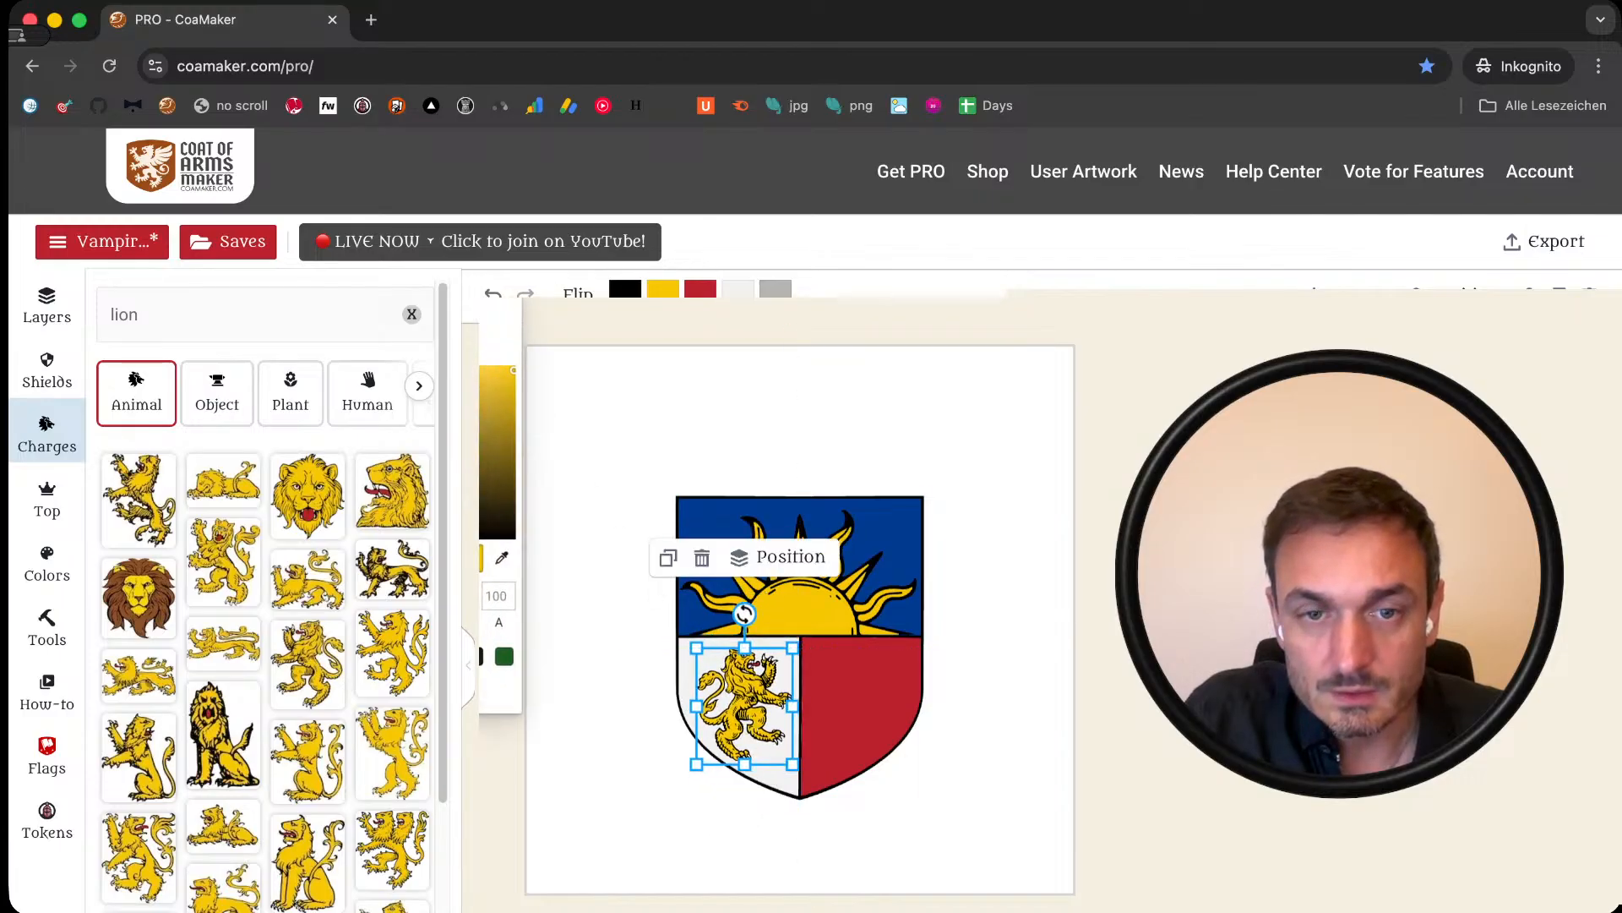
Step: Recolor the lion's yellow body red and change its gray accent color
{"action": "left_click", "coordinate": [496, 466]}
{"action": "left_click", "coordinate": [775, 288]}
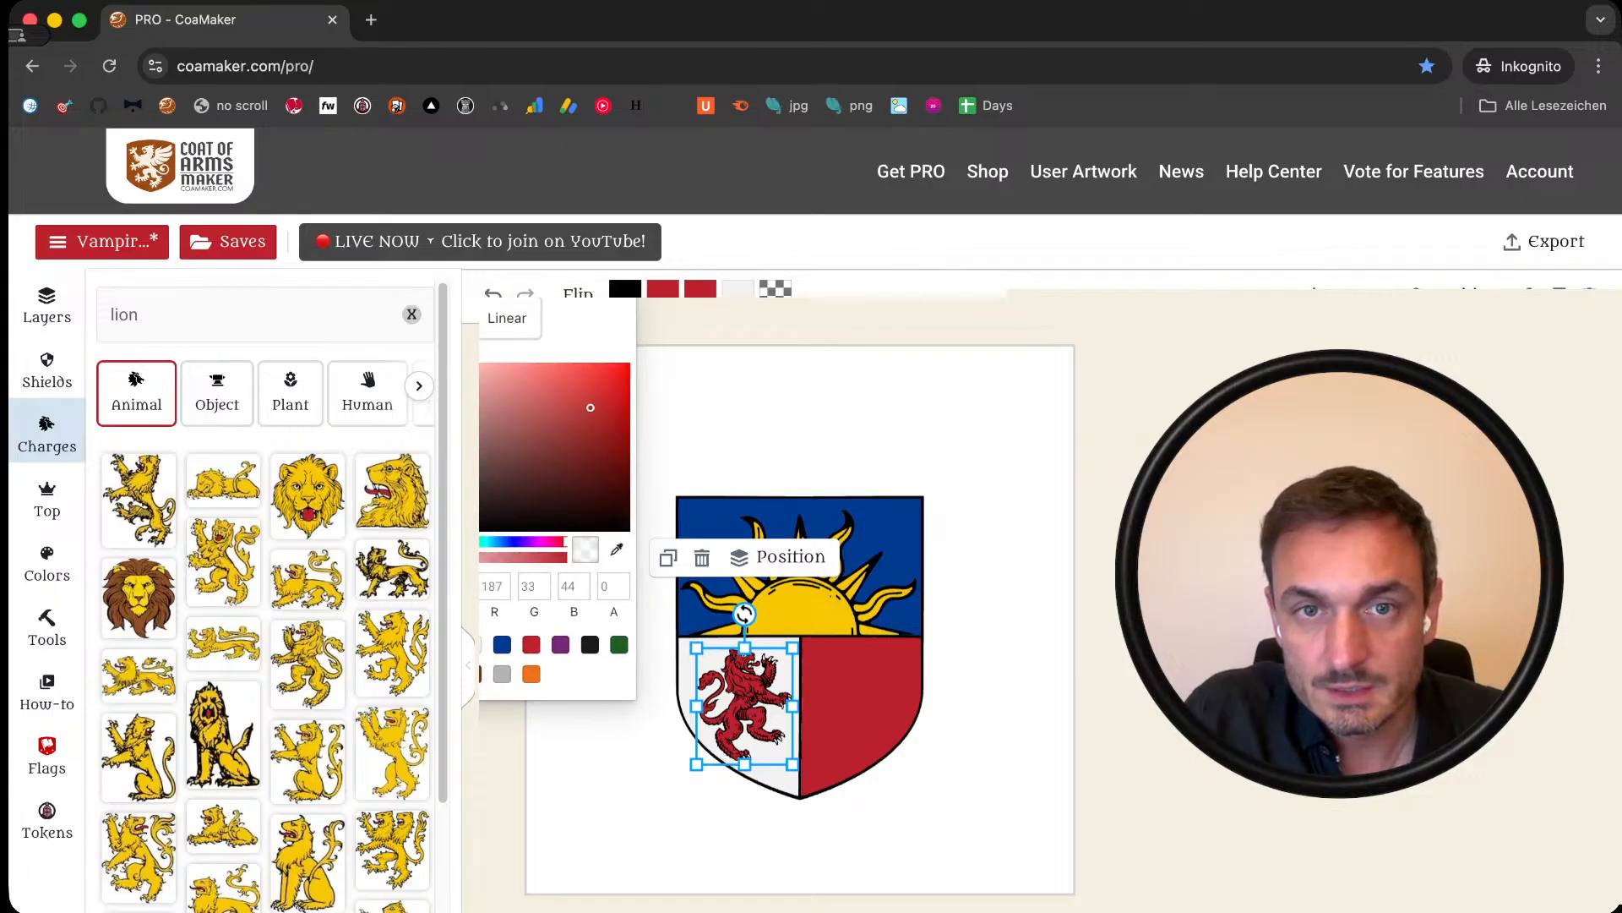
{"action": "left_click", "coordinate": [479, 646]}
{"action": "left_click", "coordinate": [472, 744]}
{"action": "left_click", "coordinate": [473, 744]}
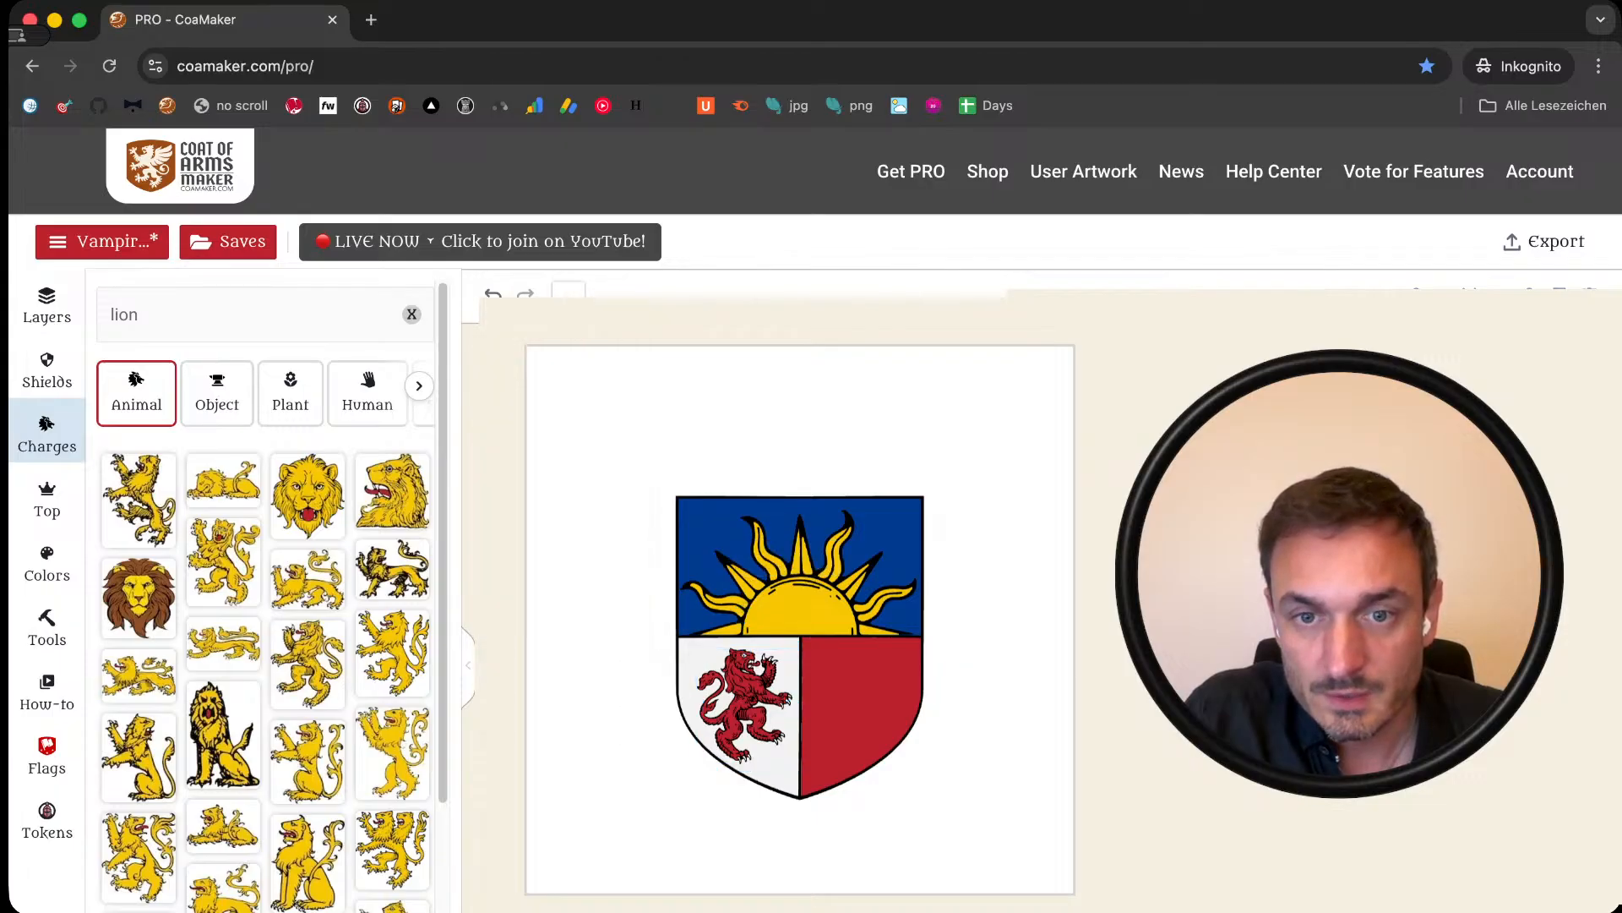
Step: Search the charges for "gry" and add the yellow gryphon with brown hindquarters to the canvas
{"action": "double_click", "coordinate": [210, 310]}
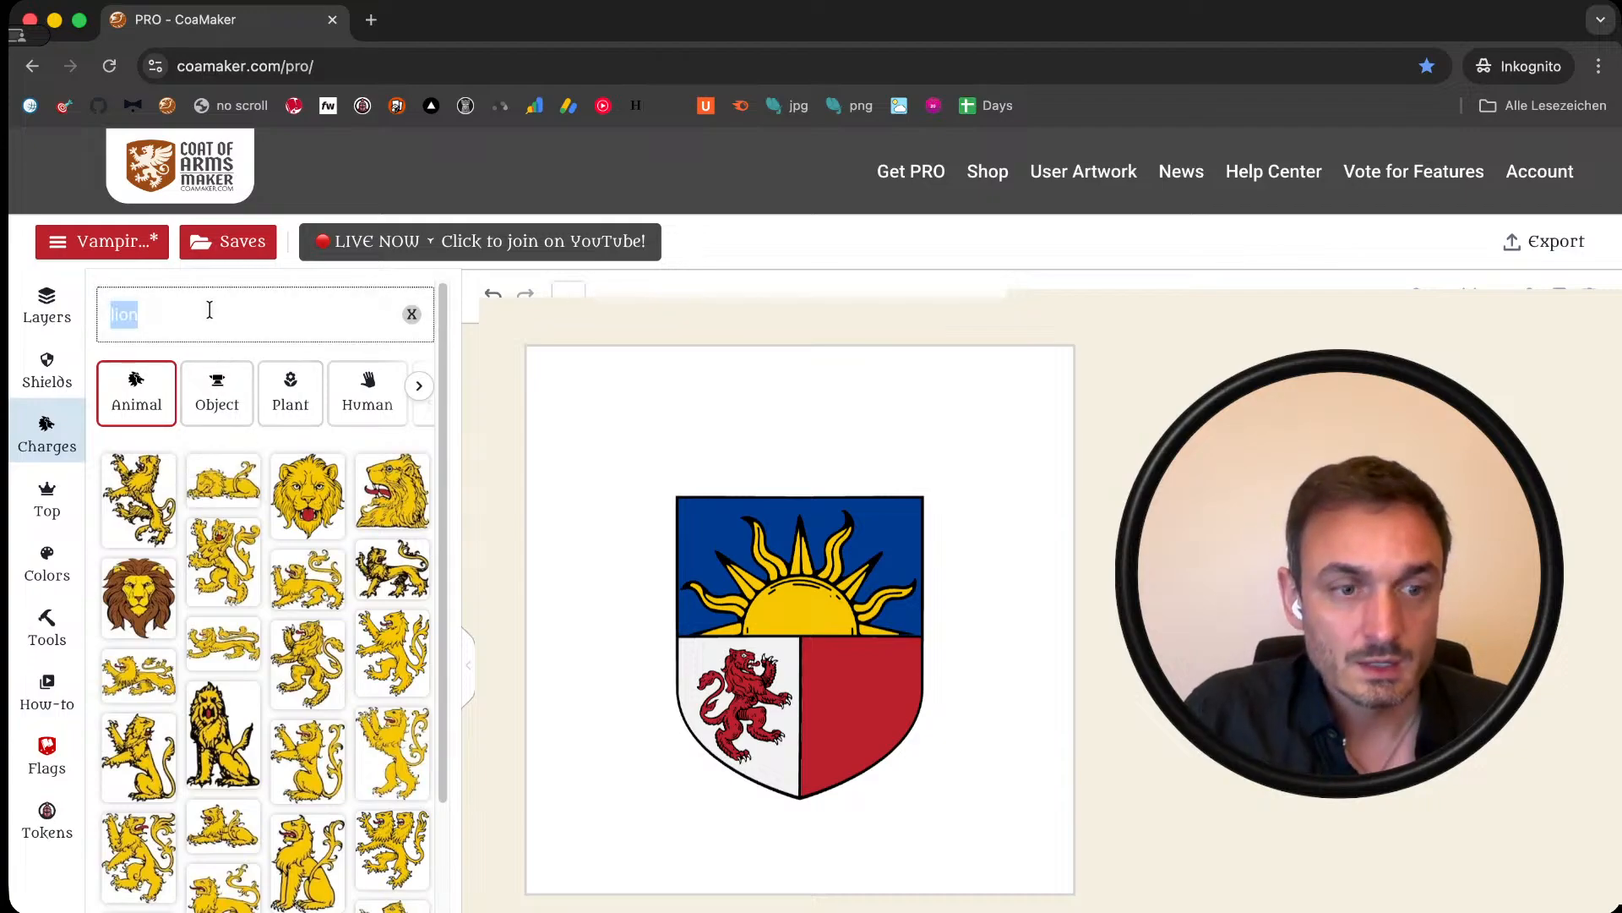
{"action": "type", "text": "gri"}
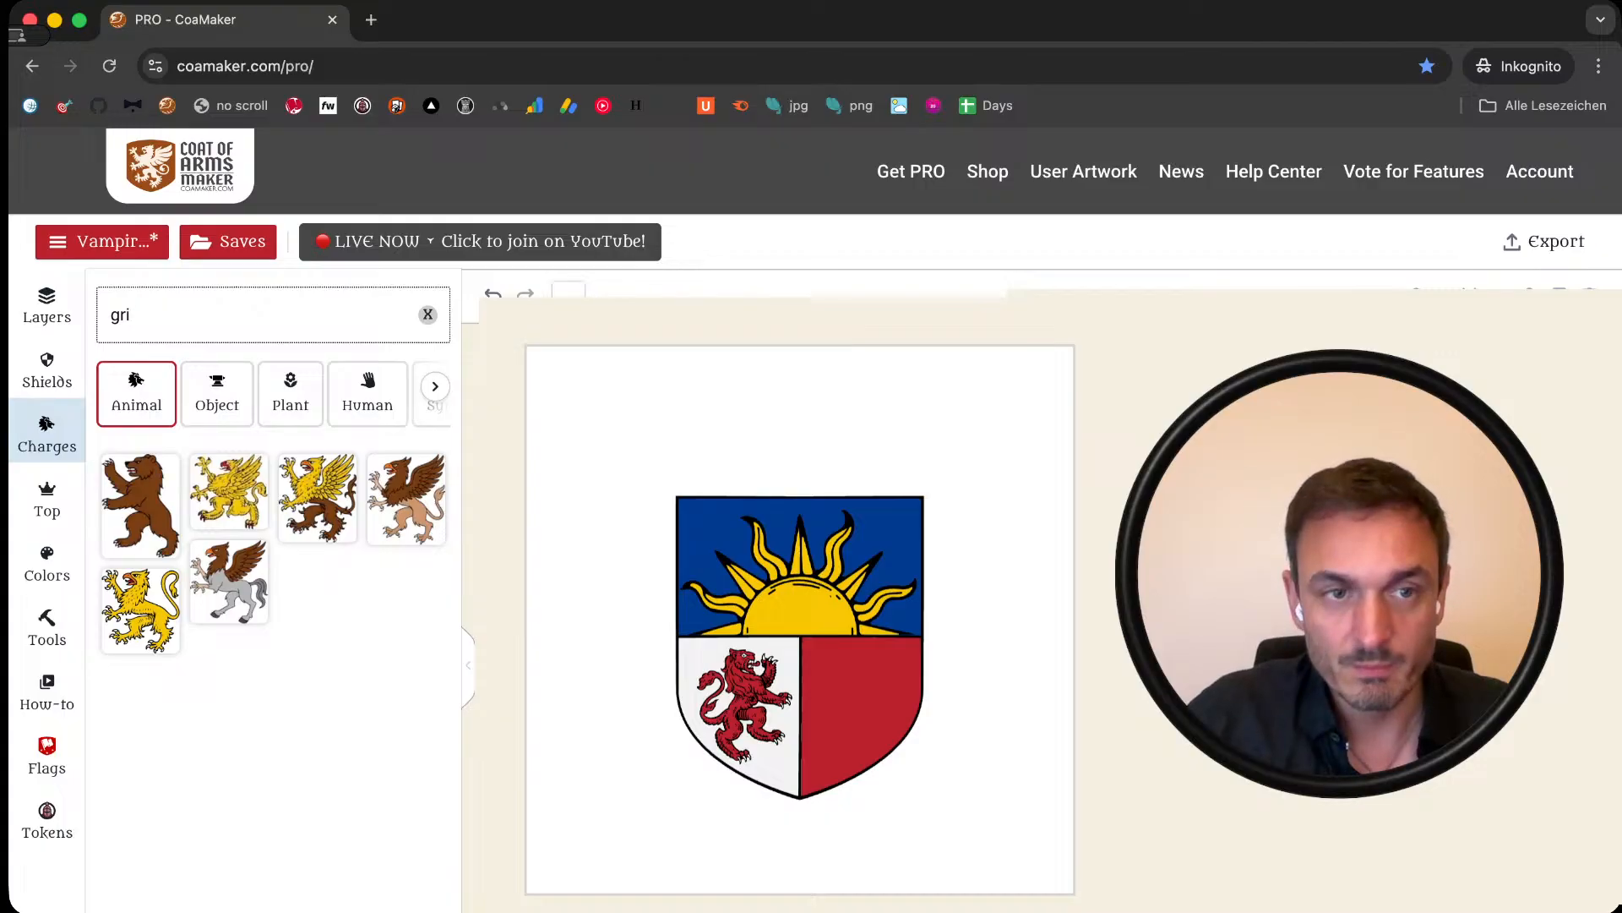
{"action": "key", "text": "BackSpace"}
{"action": "type", "text": "y"}
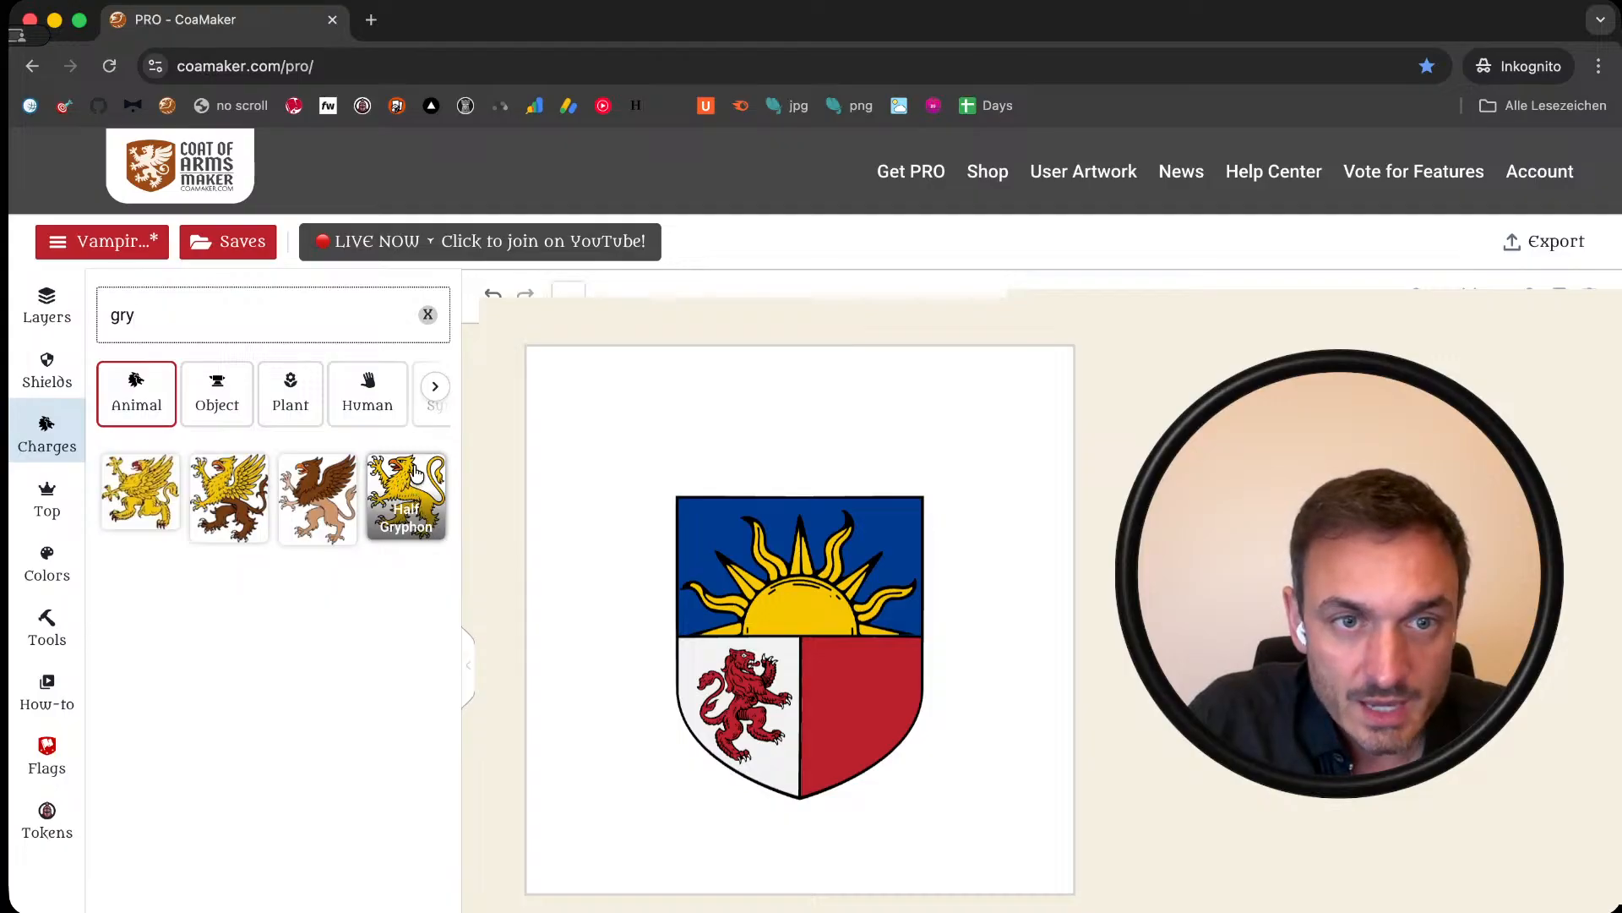
{"action": "left_click", "coordinate": [227, 477]}
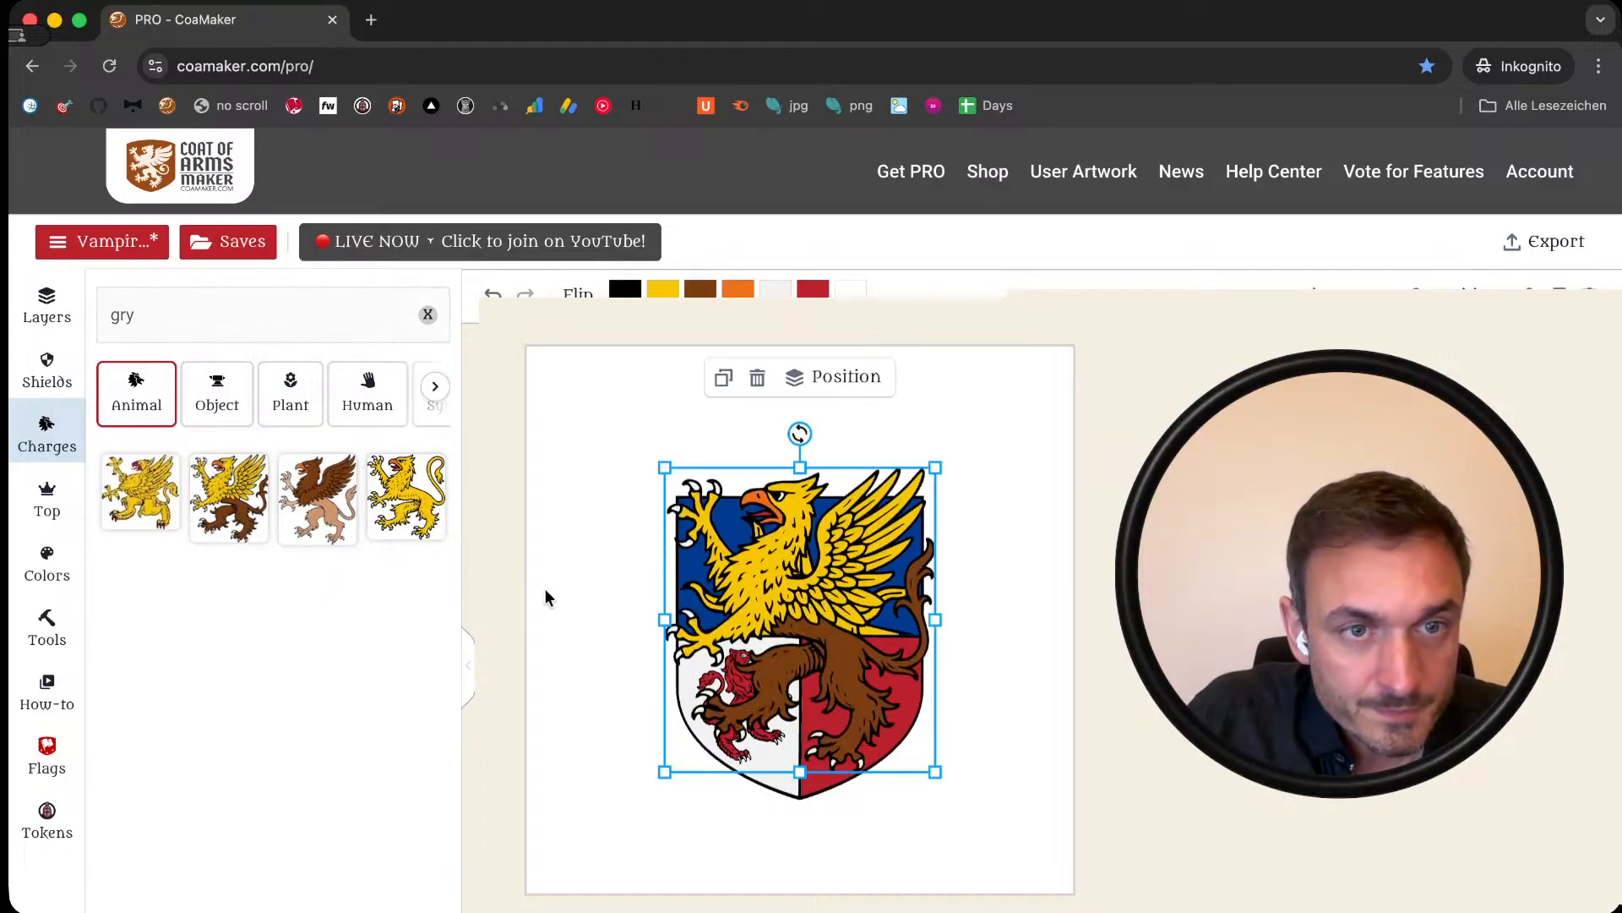
Step: Shrink the gryphon to about the lion's height and place it in the red lower quarter
{"action": "left_click_drag", "start_coordinate": [664, 465], "coordinate": [849, 670]}
{"action": "mouse_move", "coordinate": [905, 743]}
{"action": "left_mouse_down"}
{"action": "mouse_move", "coordinate": [874, 721]}
{"action": "mouse_move", "coordinate": [916, 764]}
{"action": "left_mouse_up"}
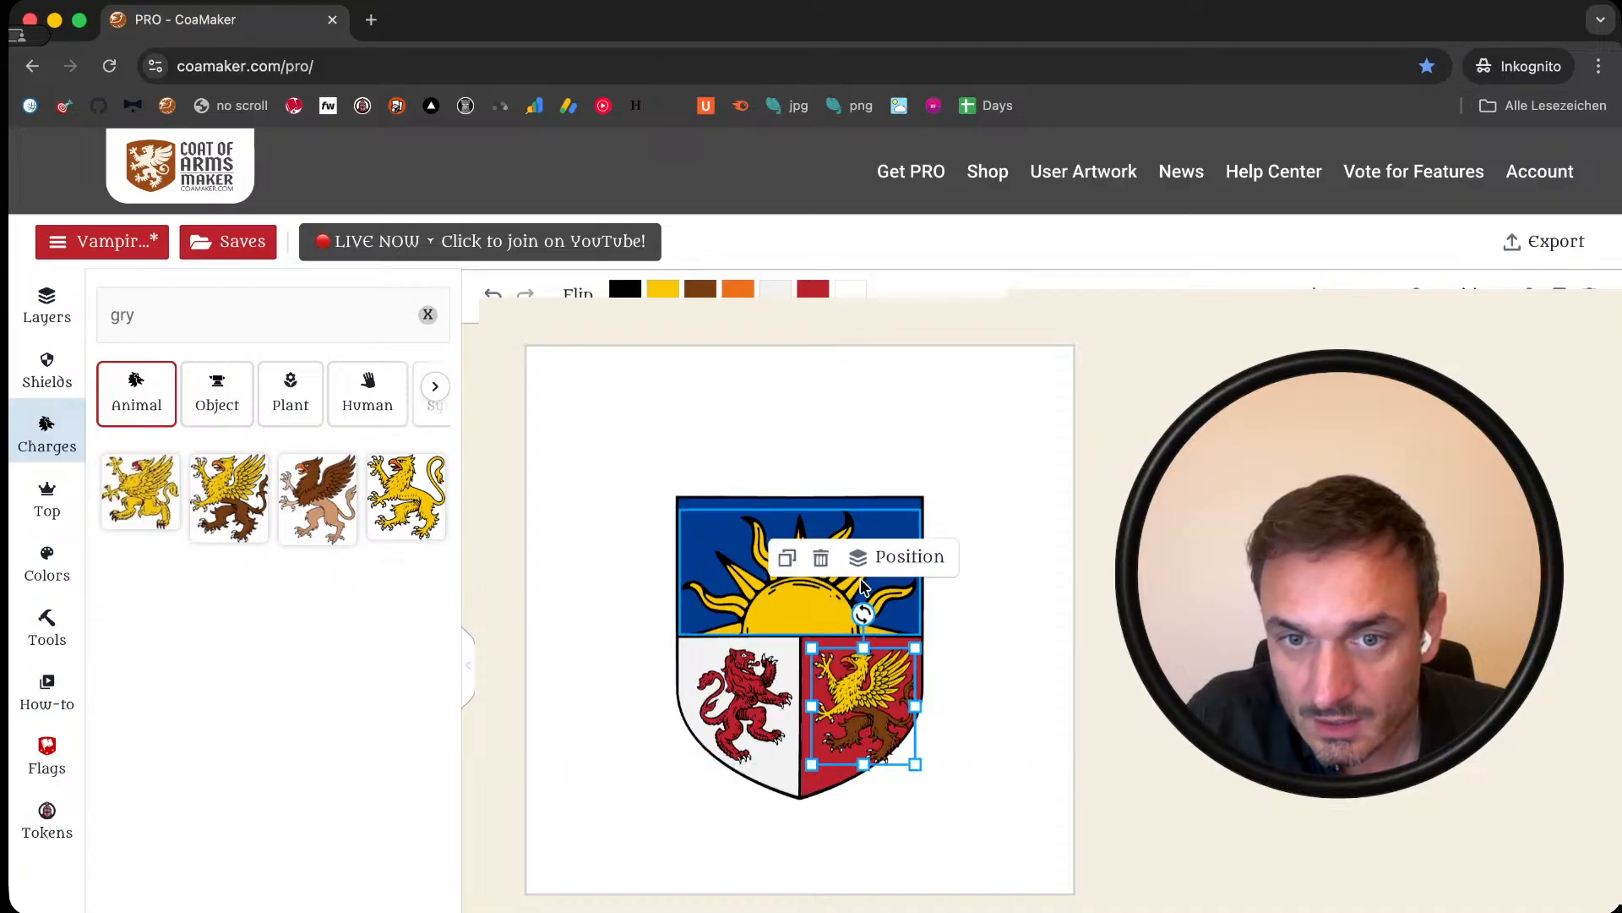
{"action": "left_click_drag", "start_coordinate": [847, 695], "coordinate": [842, 697]}
{"action": "left_click", "coordinate": [1007, 725]}
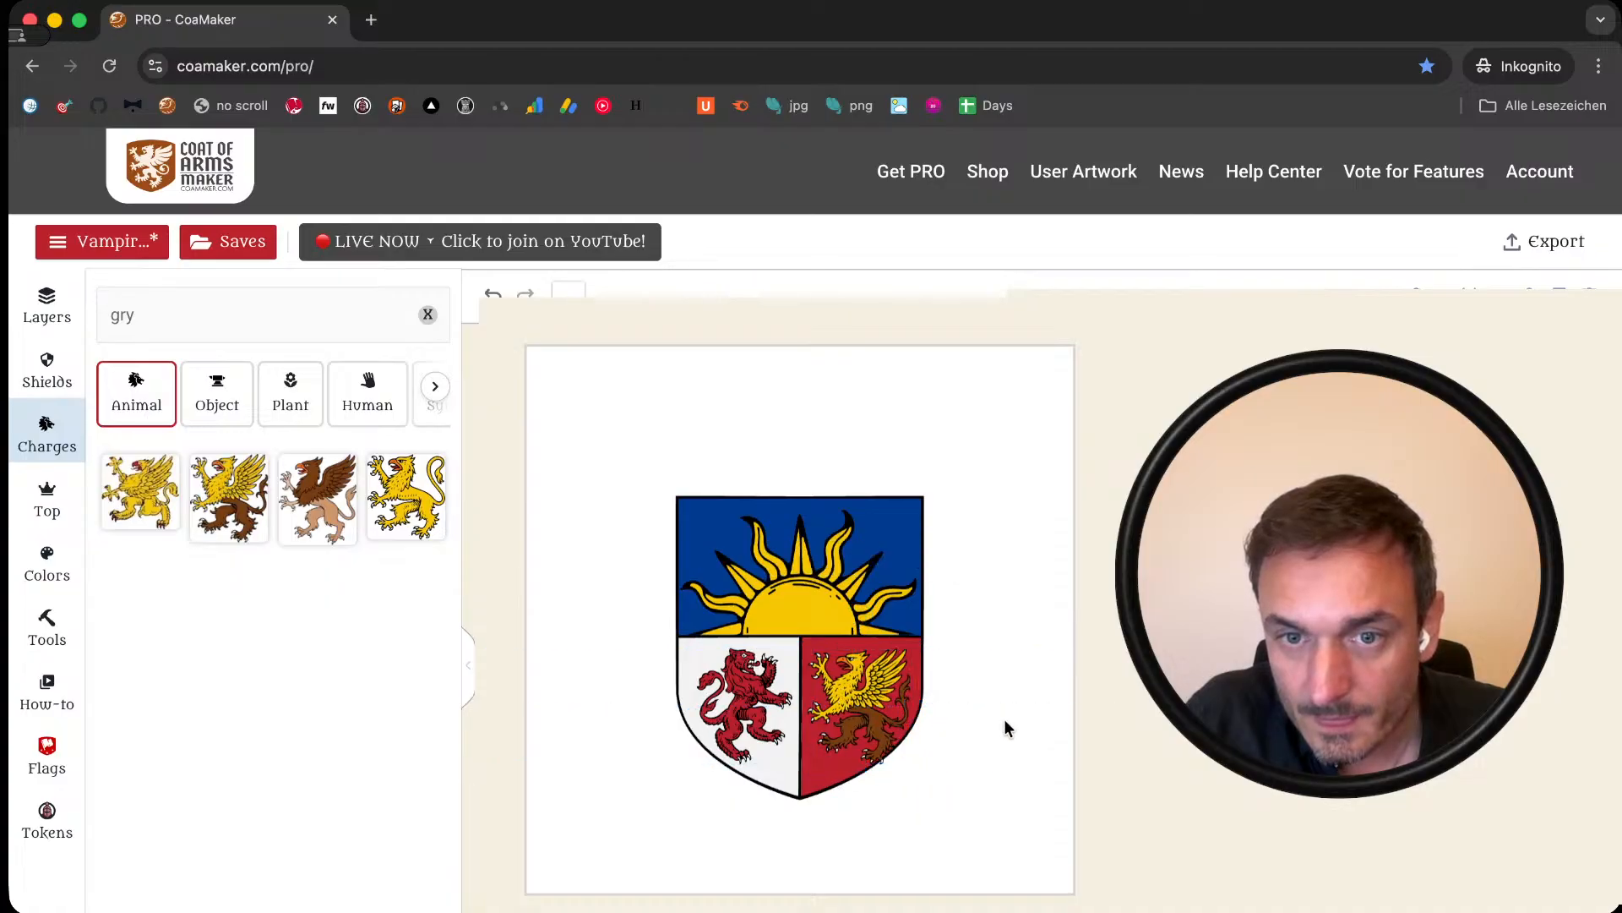
Step: Fine-tune the red lion's position and size within the white quarter
{"action": "left_click", "coordinate": [760, 723]}
{"action": "left_click_drag", "start_coordinate": [760, 717], "coordinate": [759, 707]}
{"action": "left_click_drag", "start_coordinate": [790, 648], "coordinate": [794, 646]}
{"action": "left_click", "coordinate": [1009, 667]}
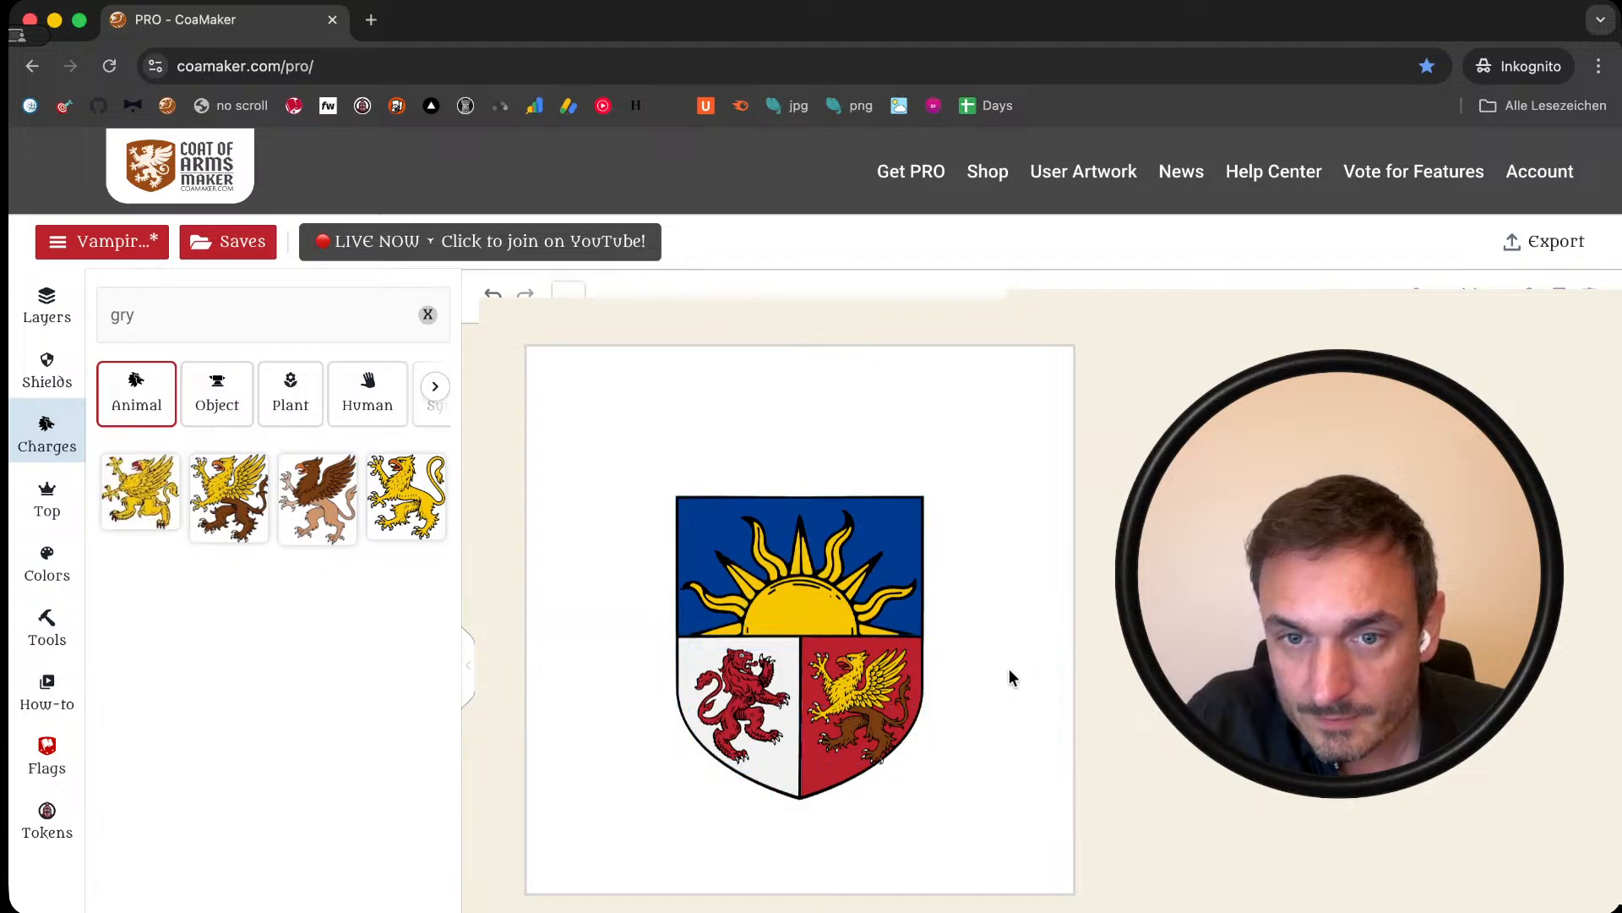
Step: Shrink the gryphon slightly so it stays inside the curved edge of the red quarter
{"action": "left_click", "coordinate": [860, 690]}
{"action": "left_click_drag", "start_coordinate": [910, 763], "coordinate": [896, 749]}
{"action": "left_click", "coordinate": [955, 733]}
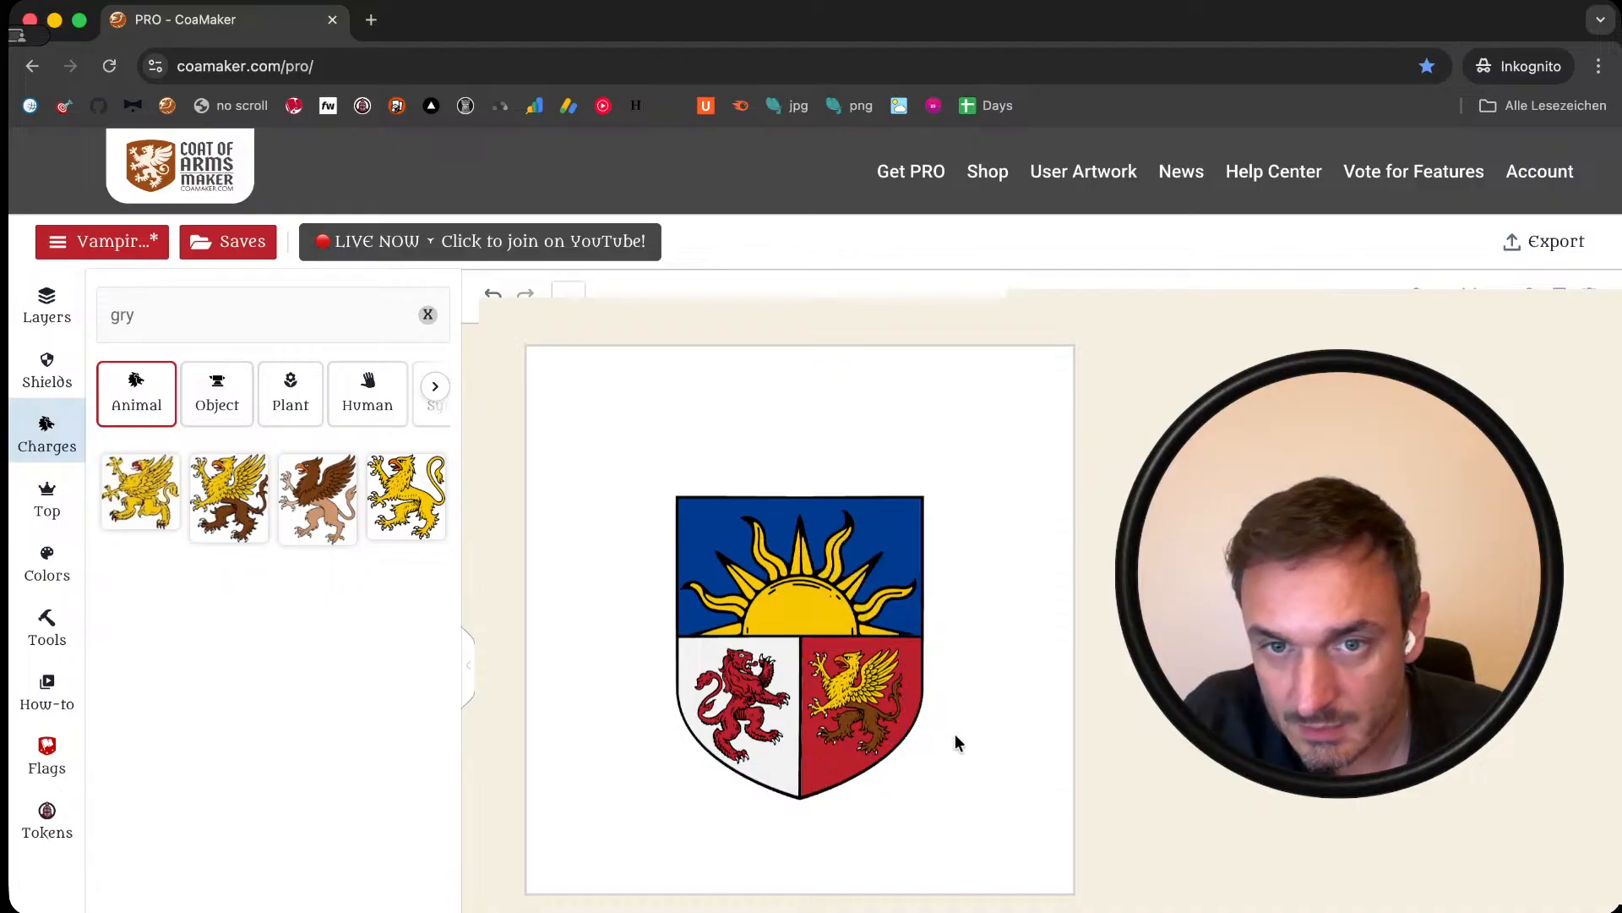
Step: Recolor the gryphon's yellow, brown and orange parts white
{"action": "left_click", "coordinate": [862, 713]}
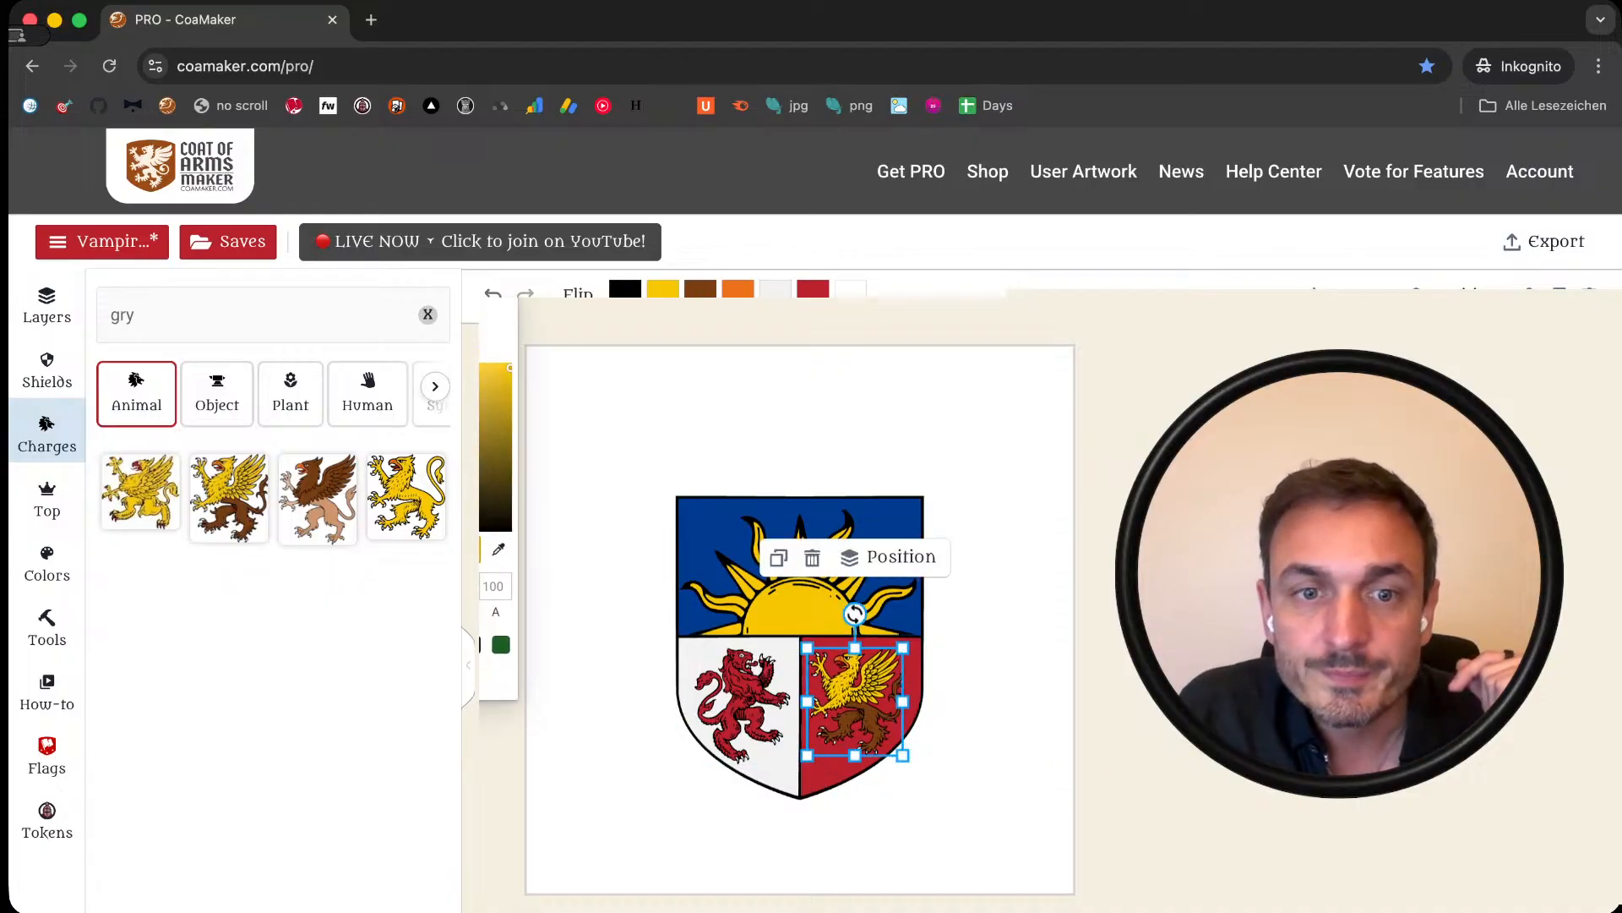
{"action": "left_click", "coordinate": [694, 293]}
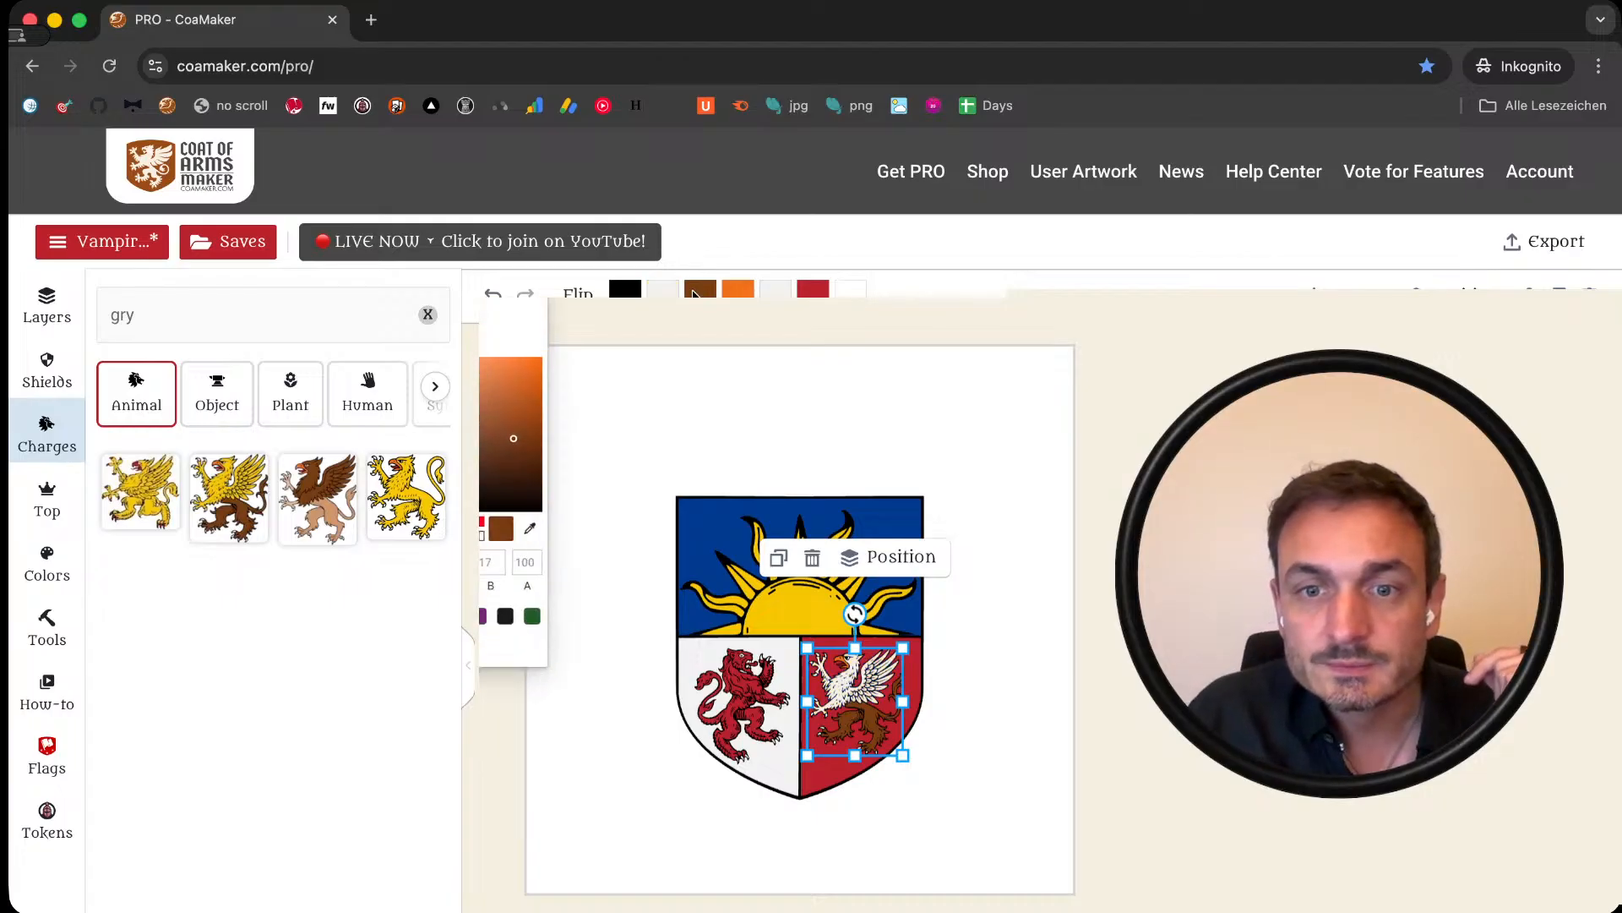
{"action": "left_click", "coordinate": [395, 647]}
{"action": "left_click", "coordinate": [737, 294]}
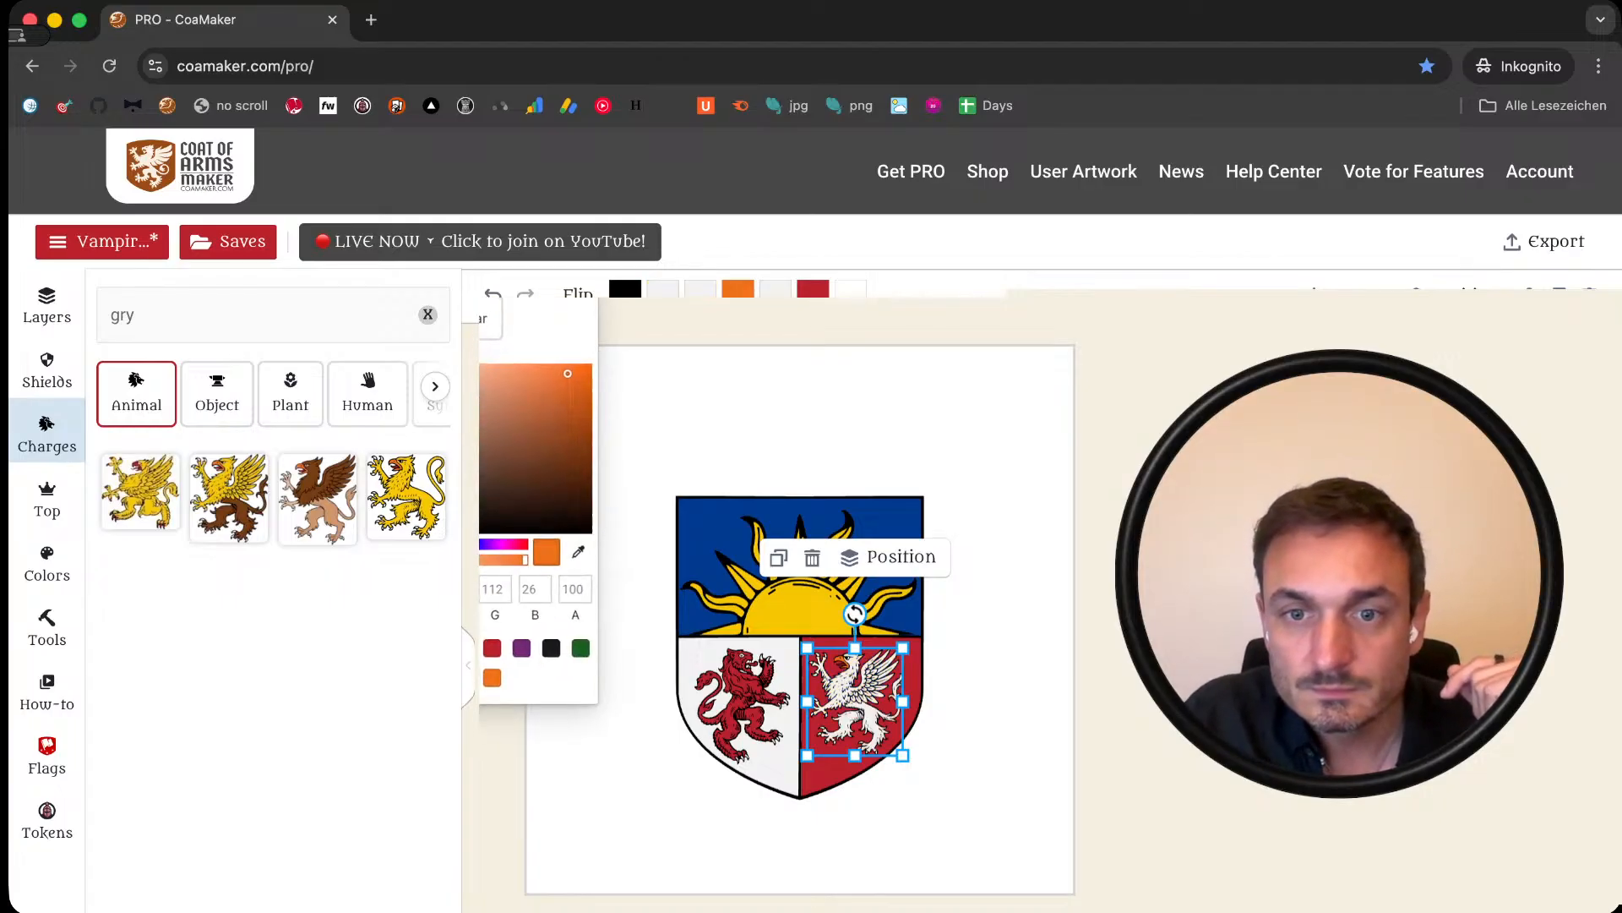
{"action": "left_click", "coordinate": [1035, 648]}
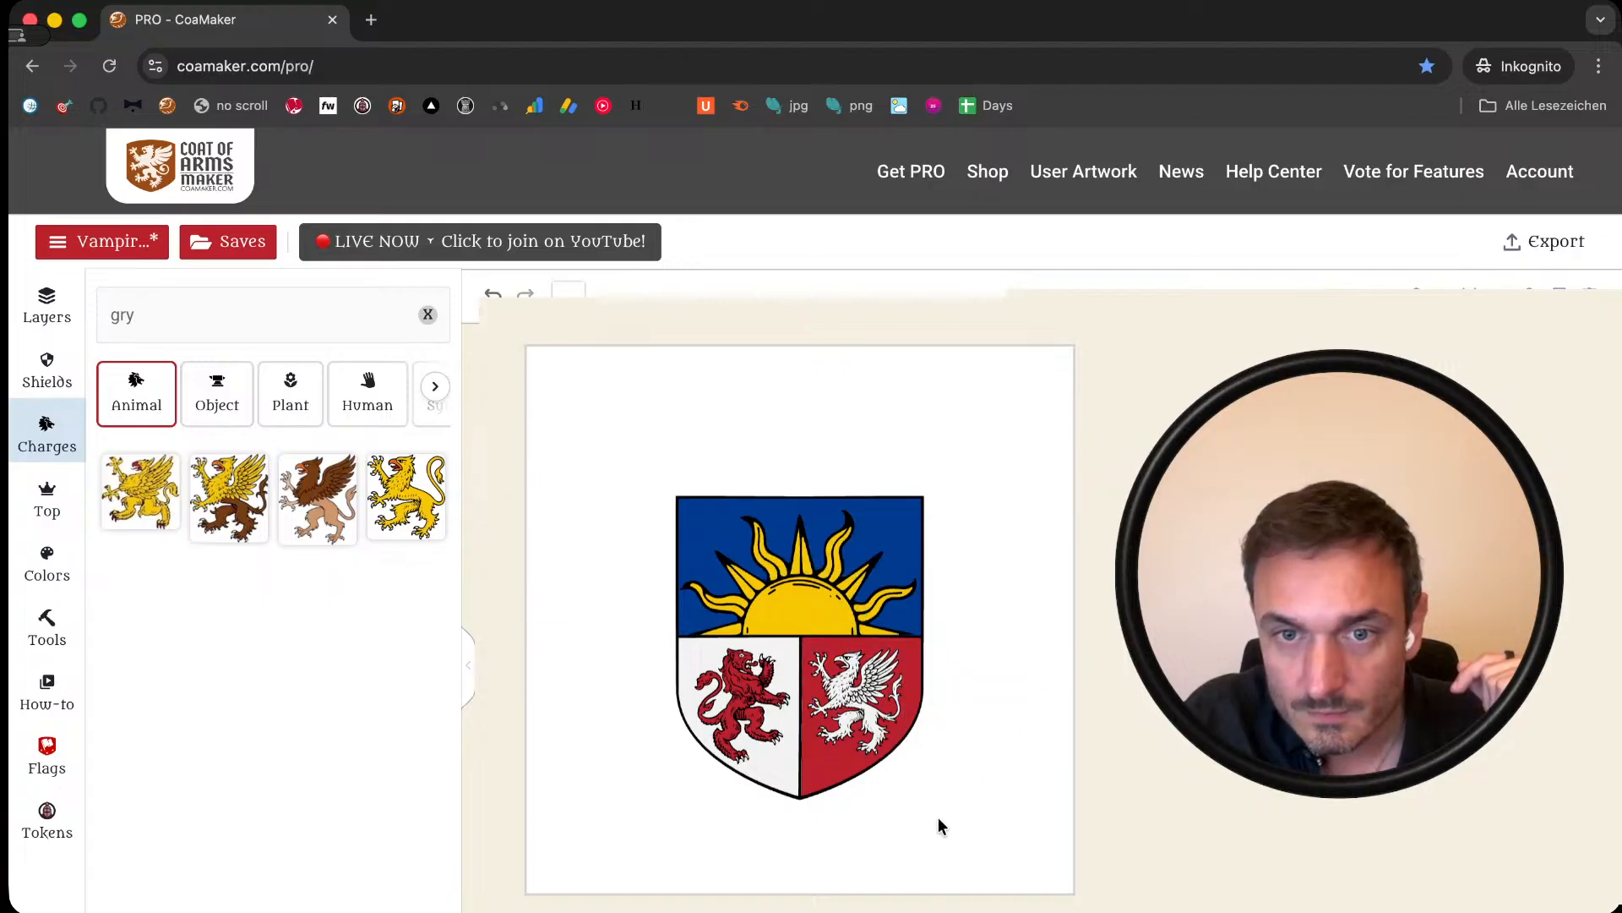
Step: Stretch the white gryphon slightly taller to match the lion's height, and check both charges' alignment
{"action": "left_click", "coordinate": [890, 726]}
{"action": "left_click_drag", "start_coordinate": [856, 762], "coordinate": [854, 760]}
{"action": "left_click", "coordinate": [1001, 747]}
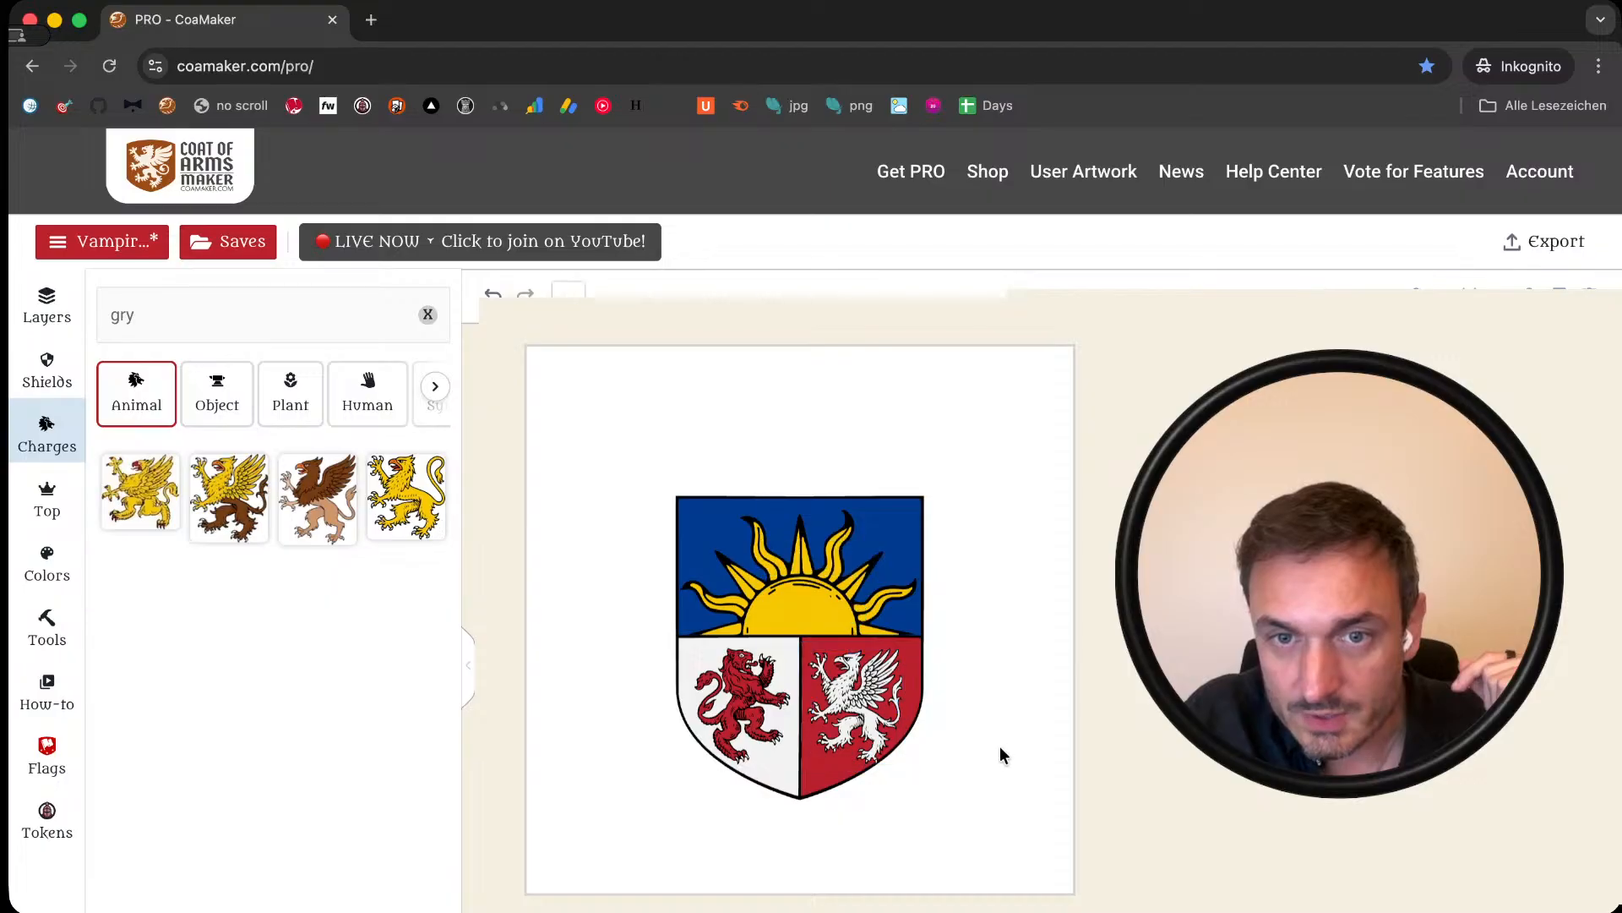
{"action": "left_click", "coordinate": [866, 701]}
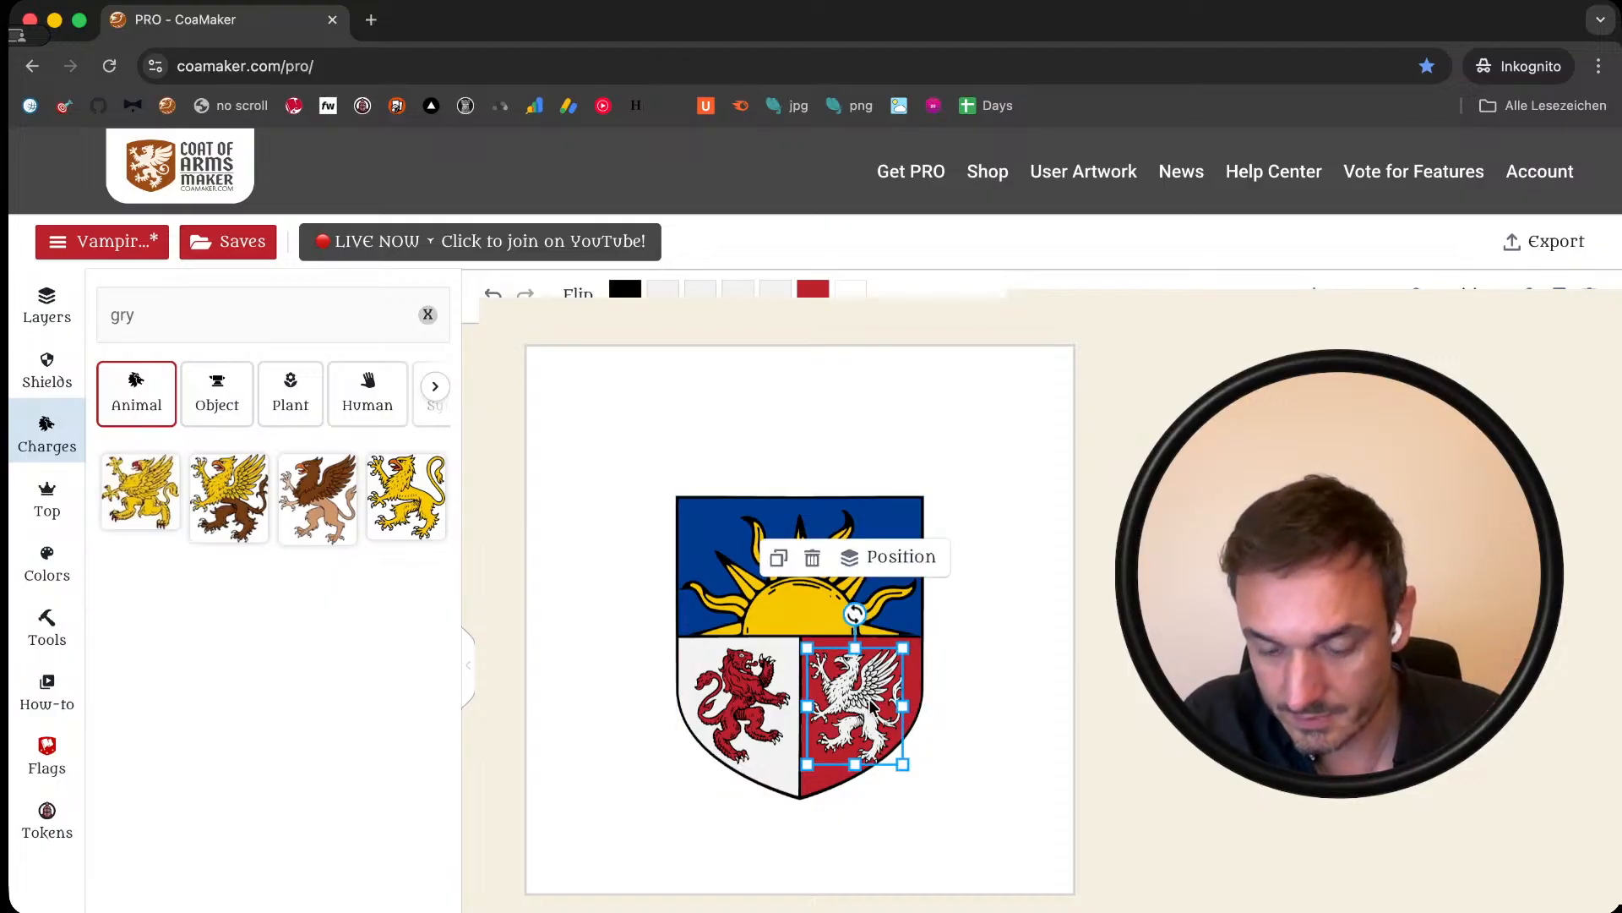
{"action": "left_click", "coordinate": [771, 709]}
{"action": "left_click", "coordinate": [1004, 703]}
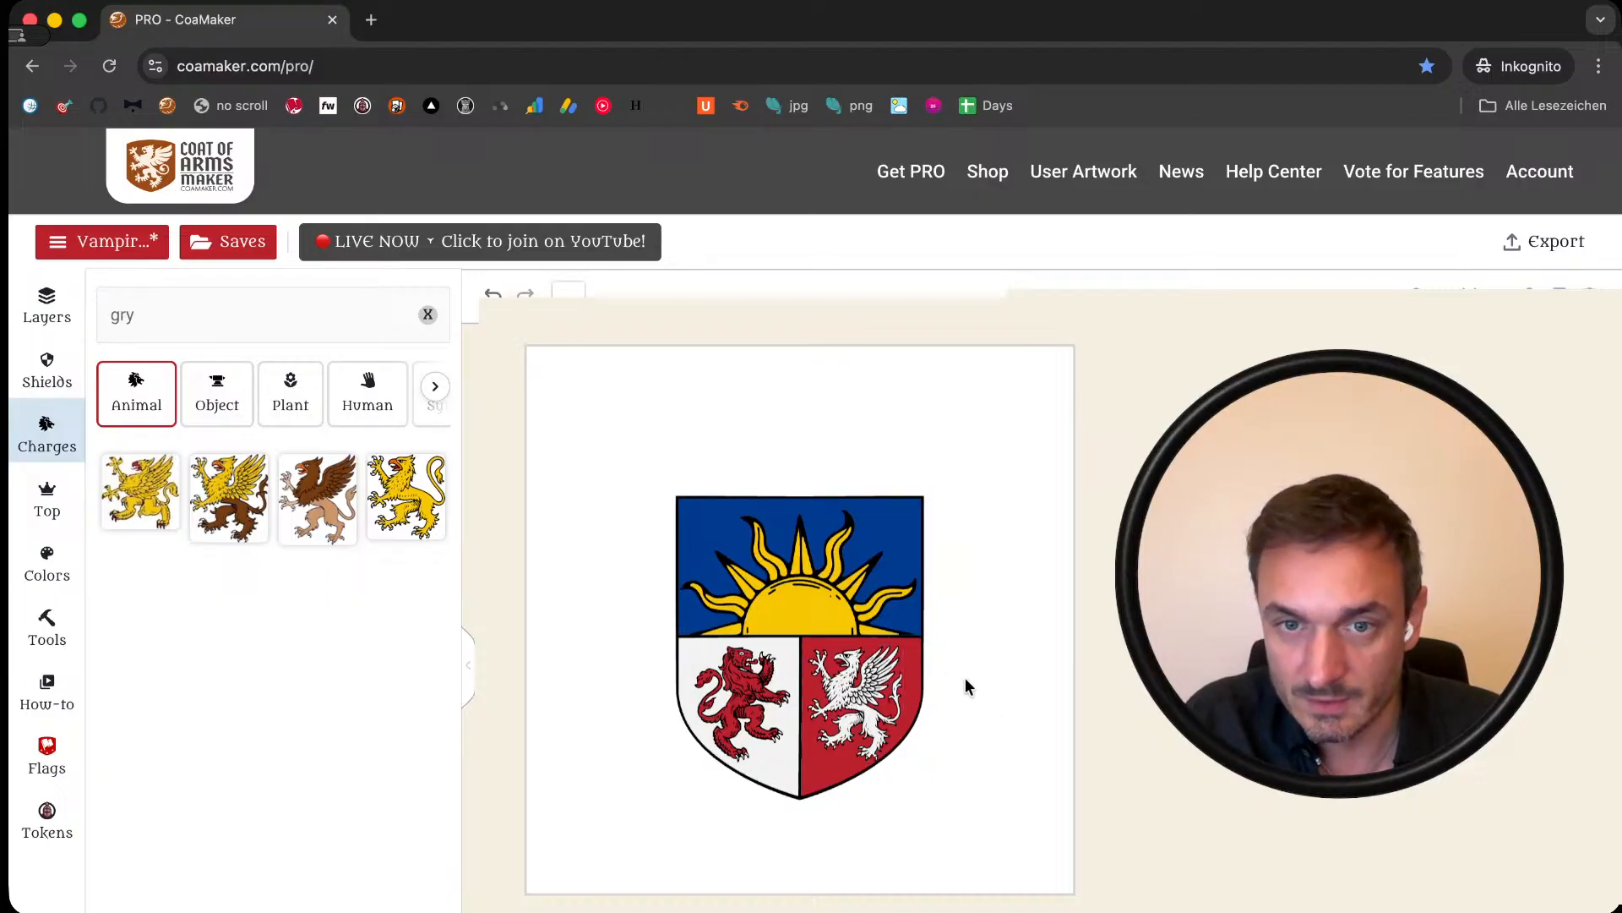
Step: Select the whole shield with its charges and scale it down to leave room around it on the canvas
{"action": "left_click", "coordinate": [748, 705]}
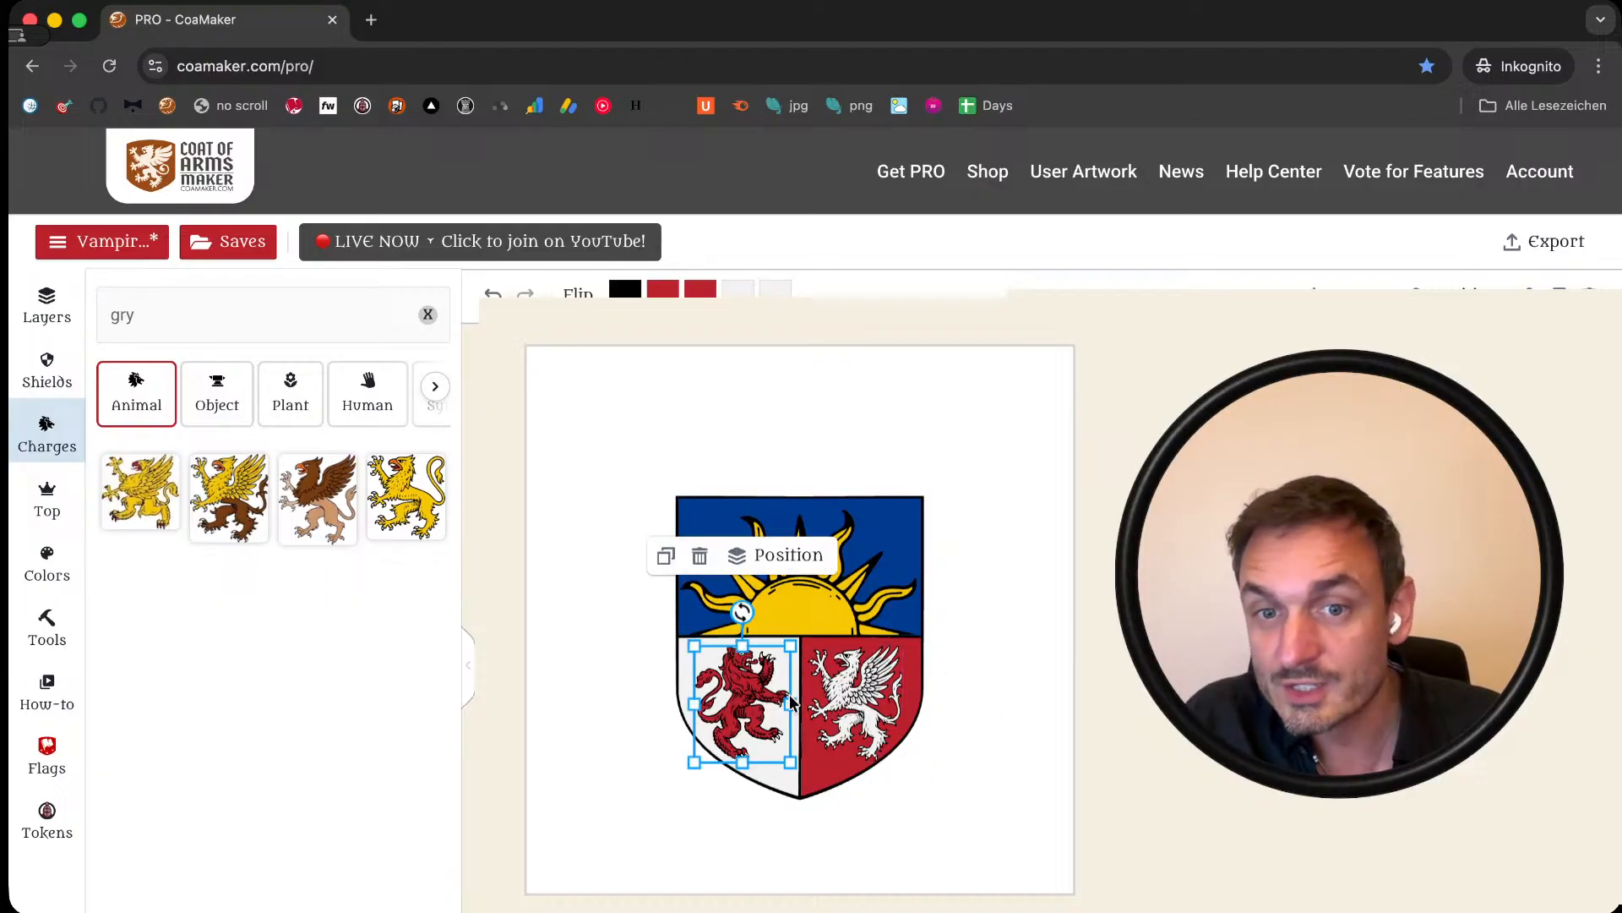
{"action": "left_click", "coordinate": [1054, 653]}
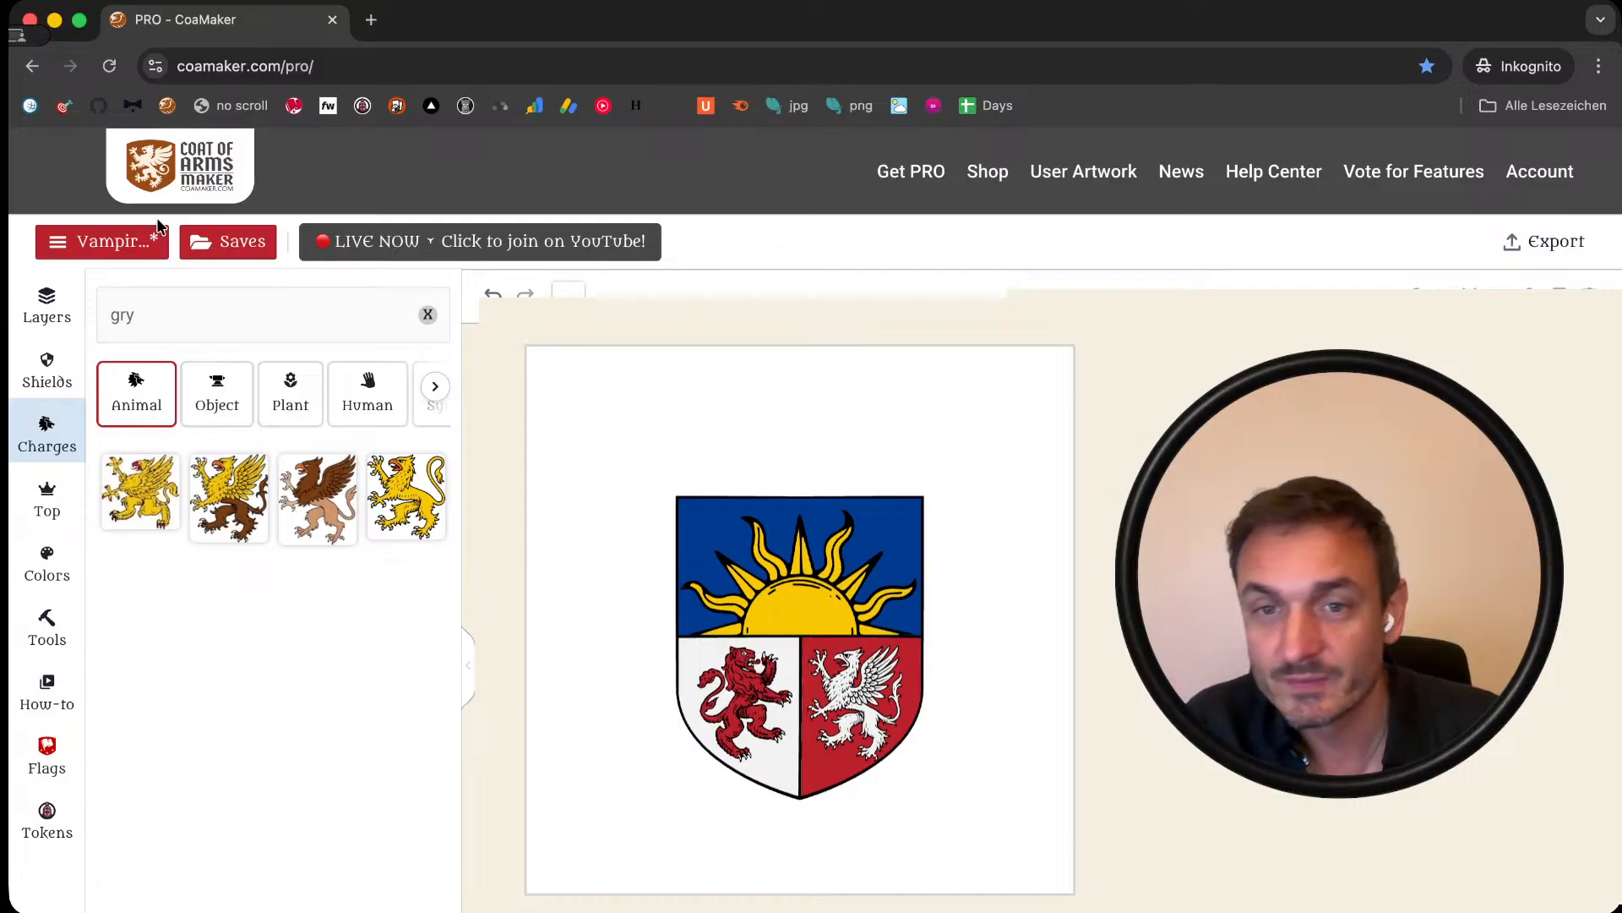
{"action": "left_click_drag", "start_coordinate": [615, 440], "coordinate": [898, 768]}
{"action": "left_click", "coordinate": [976, 740]}
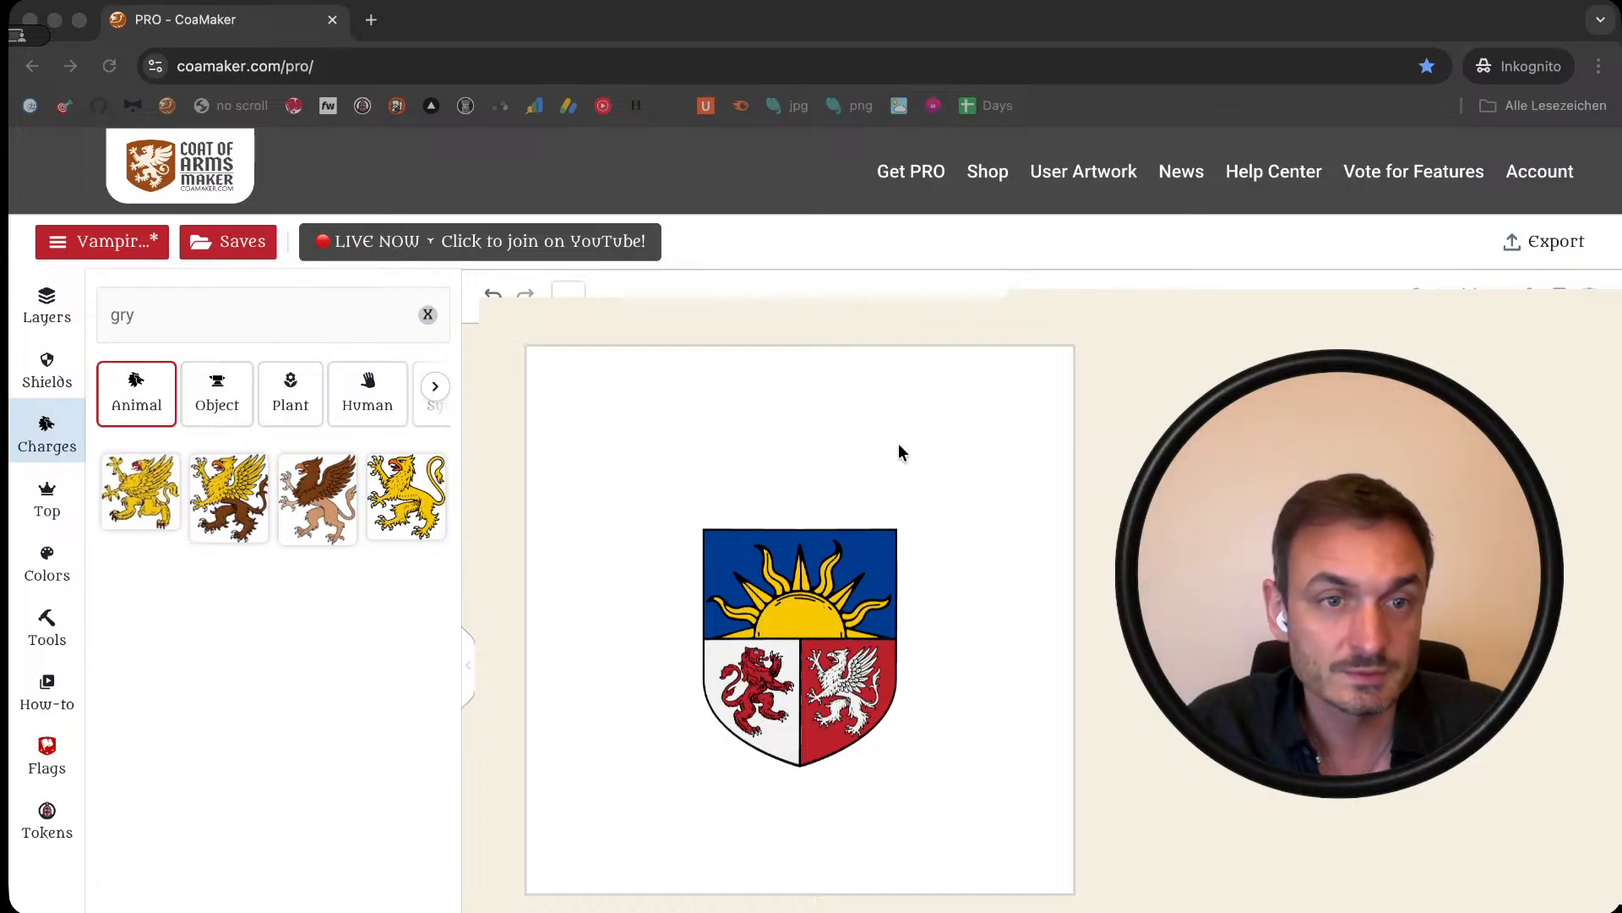
Step: Add the forward-facing yellow lion supporter and place it left of the shield, shrunk to roughly the shield's height
{"action": "double_click", "coordinate": [189, 310]}
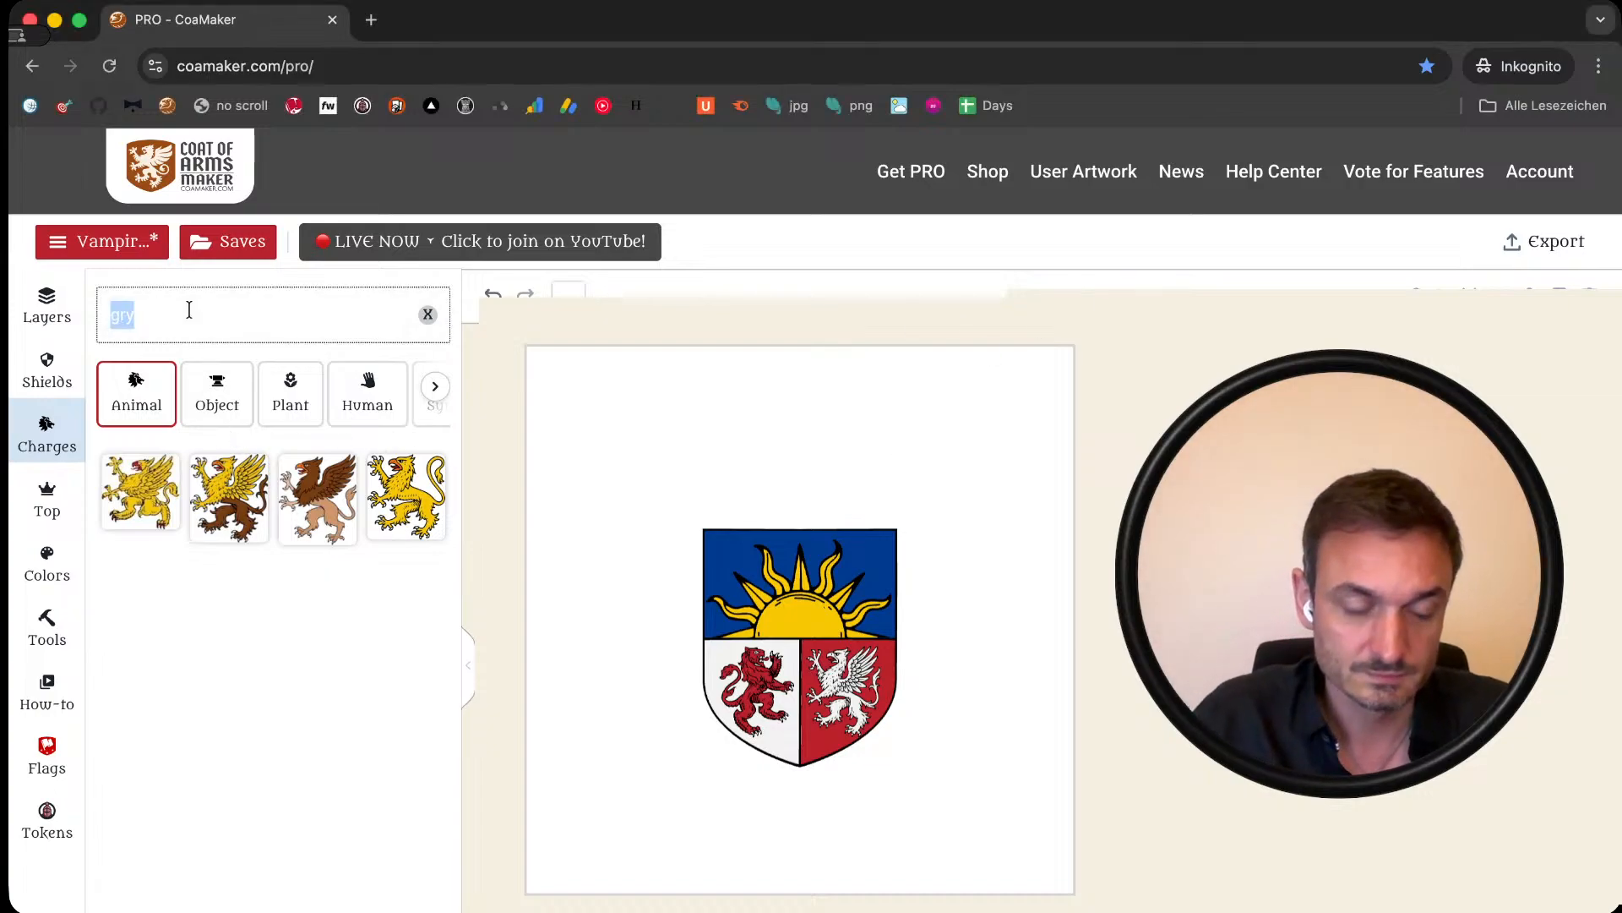
{"action": "left_click", "coordinate": [47, 499]}
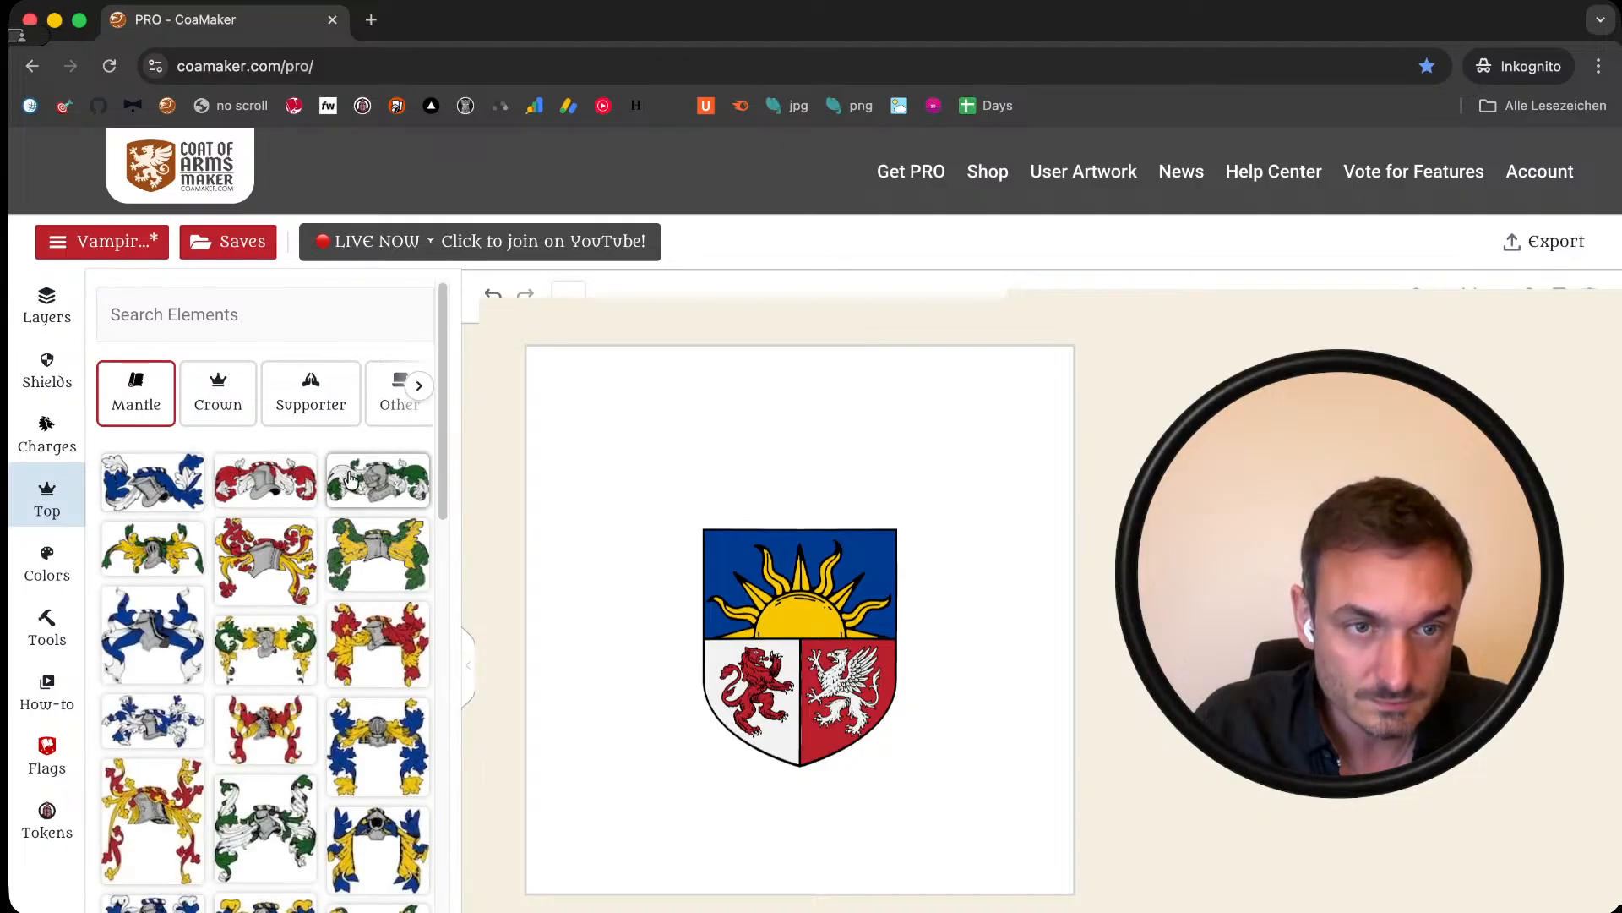
{"action": "left_click", "coordinate": [279, 408]}
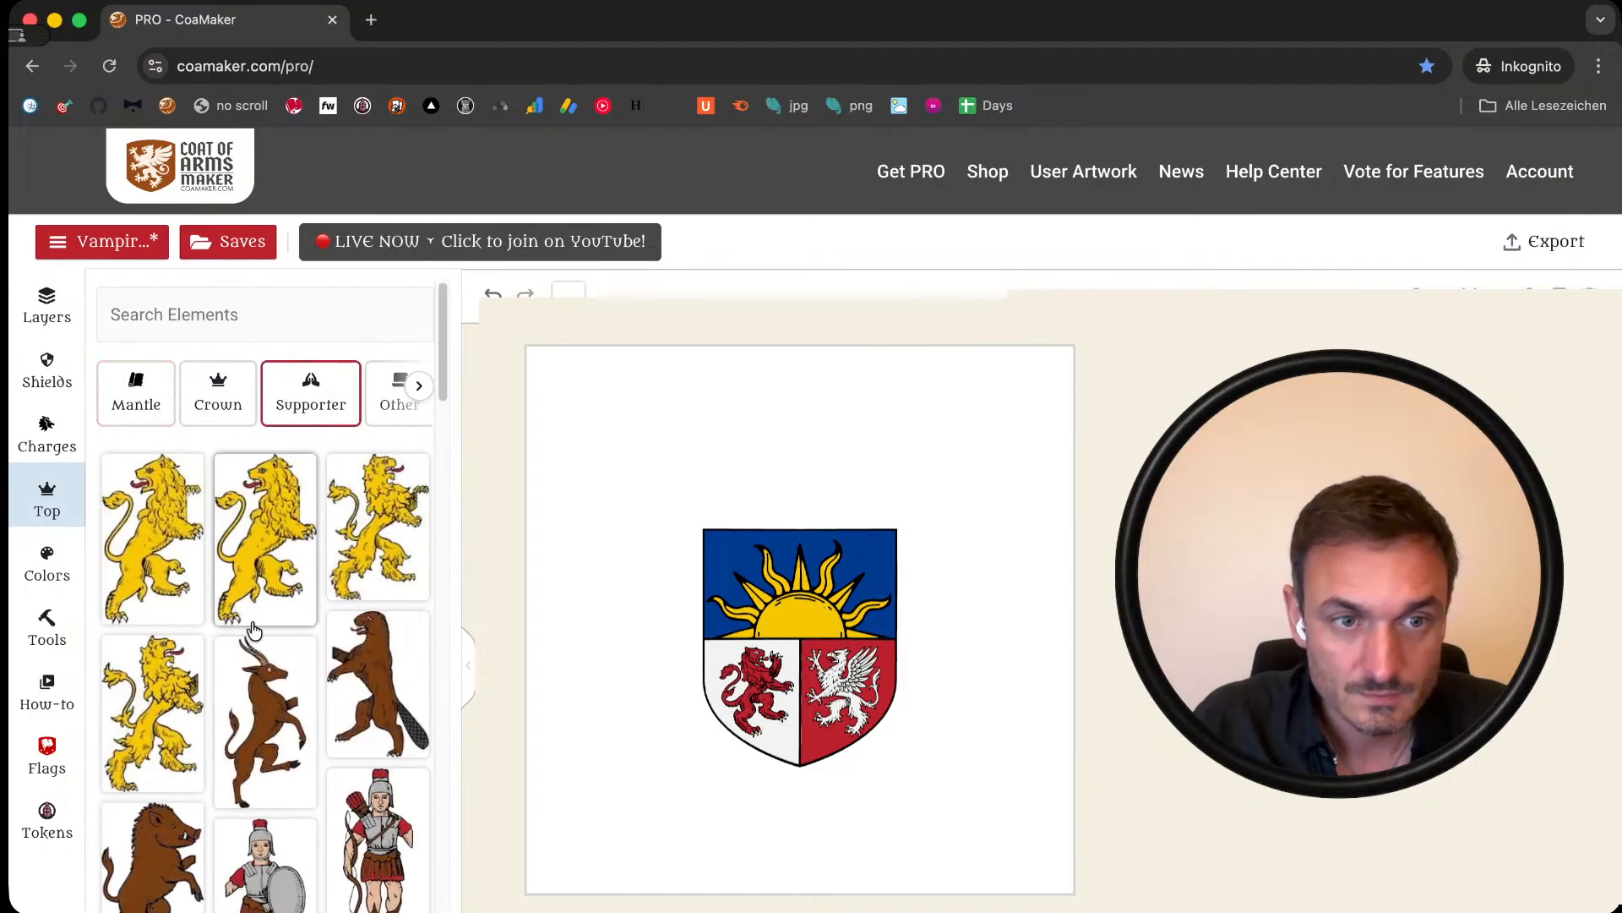
{"action": "left_click", "coordinate": [378, 526]}
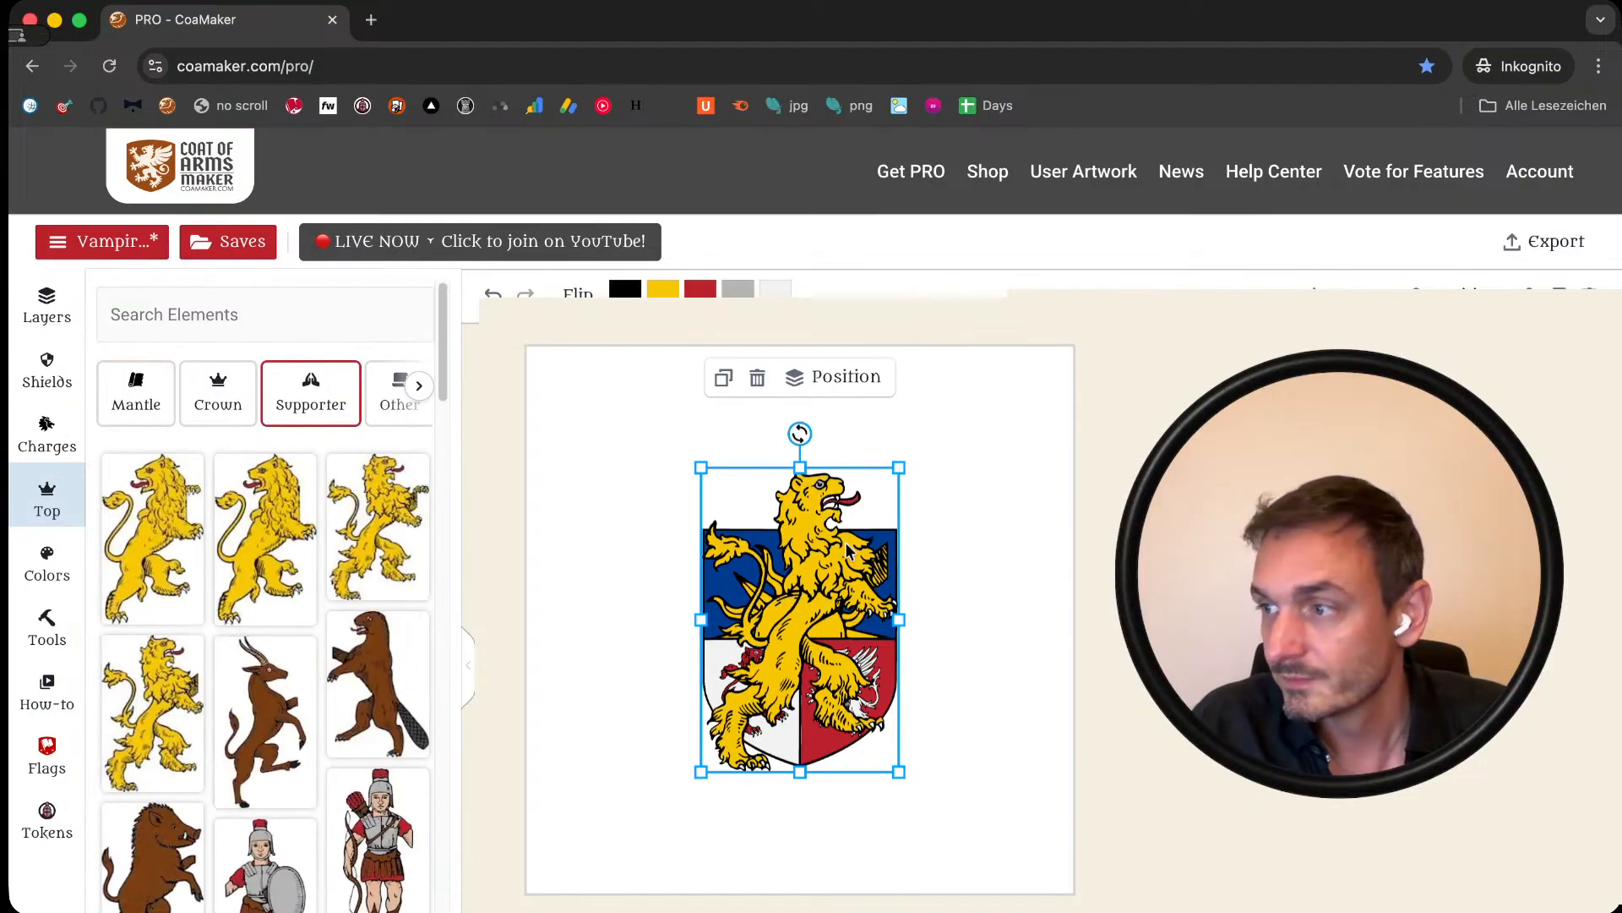
{"action": "left_click_drag", "start_coordinate": [769, 573], "coordinate": [616, 577]}
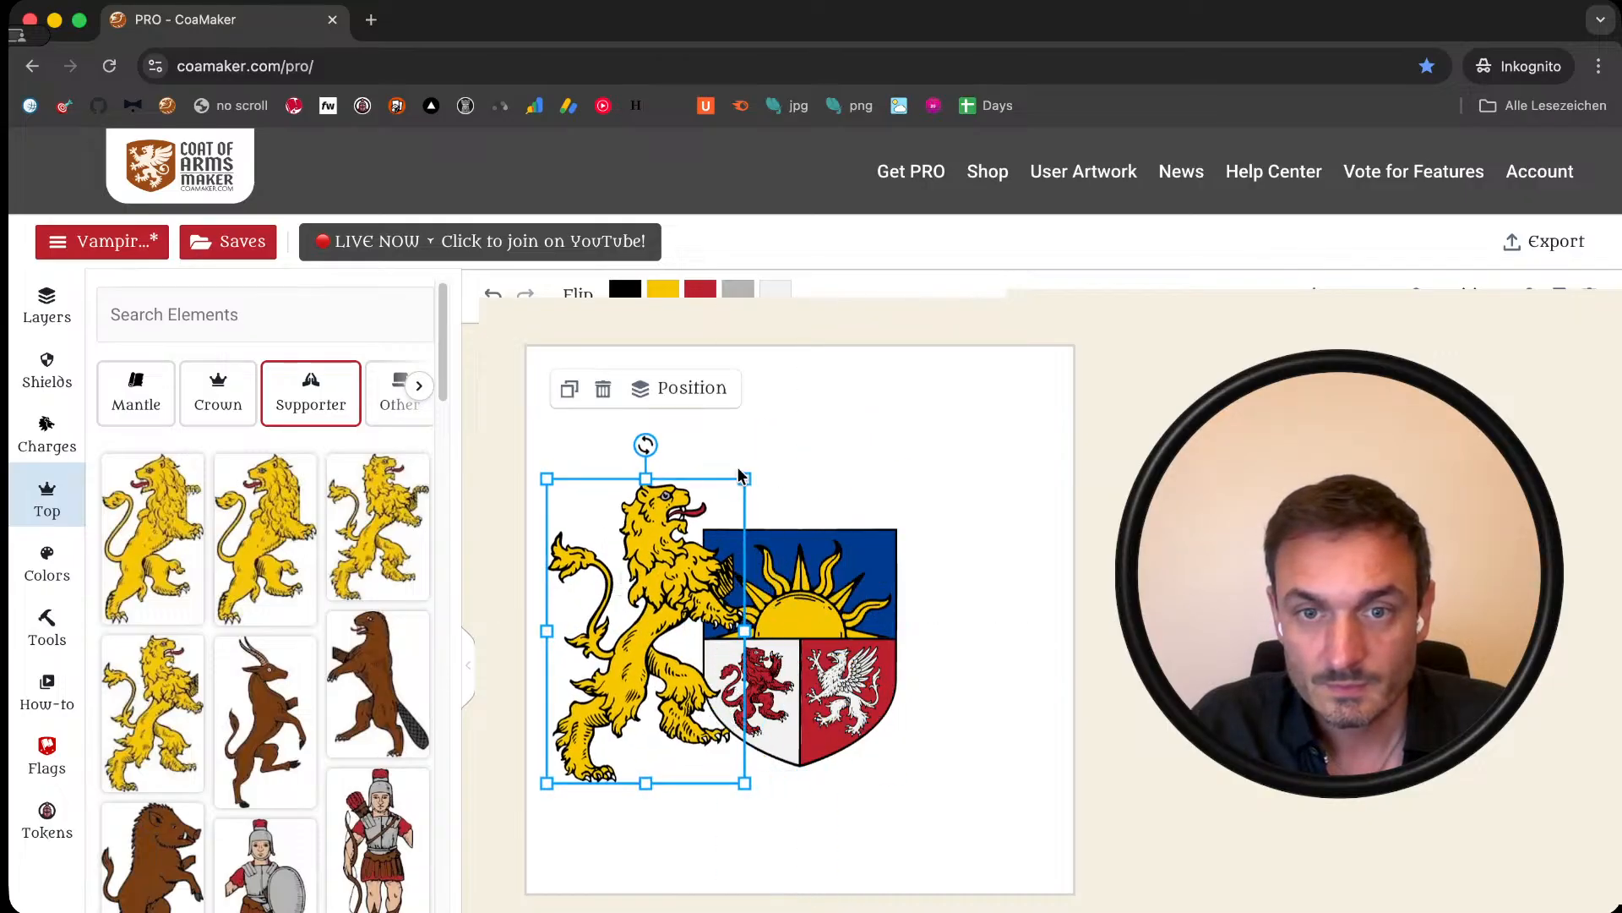
{"action": "left_click_drag", "start_coordinate": [747, 473], "coordinate": [683, 513]}
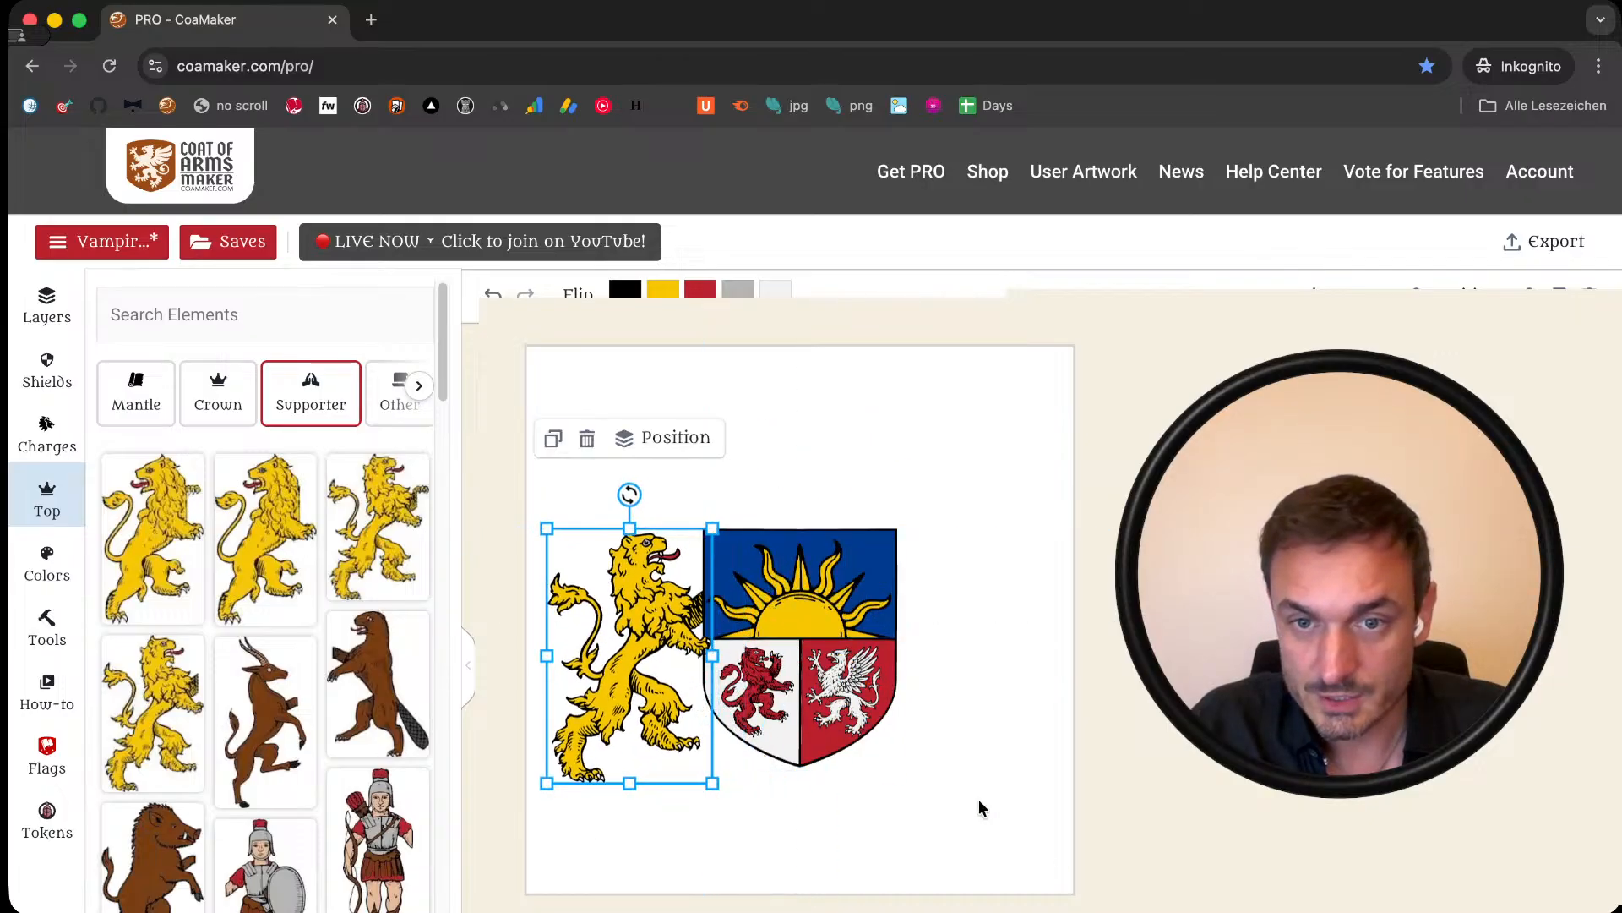
Step: Move the shield with its charges slightly up and right, and raise the lion supporter so it rests against the shield
{"action": "left_click_drag", "start_coordinate": [977, 803], "coordinate": [752, 507]}
{"action": "left_click_drag", "start_coordinate": [785, 589], "coordinate": [783, 578]}
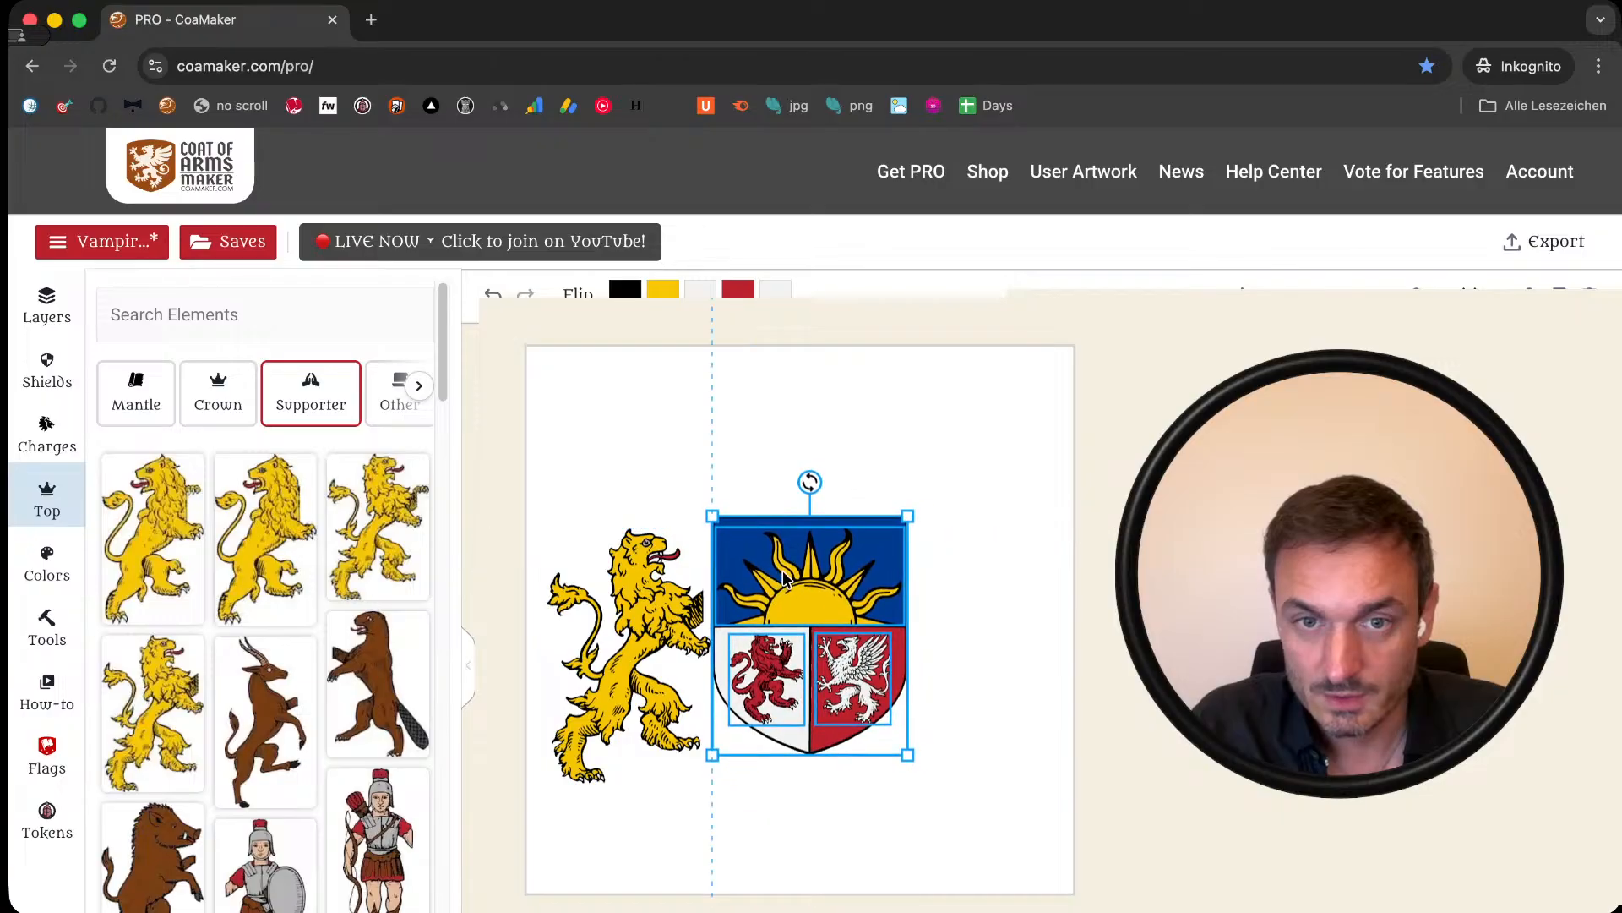
{"action": "mouse_move", "coordinate": [663, 645]}
{"action": "left_mouse_down"}
{"action": "mouse_move", "coordinate": [667, 597]}
{"action": "mouse_move", "coordinate": [671, 639]}
{"action": "left_mouse_up"}
{"action": "left_click", "coordinate": [847, 470]}
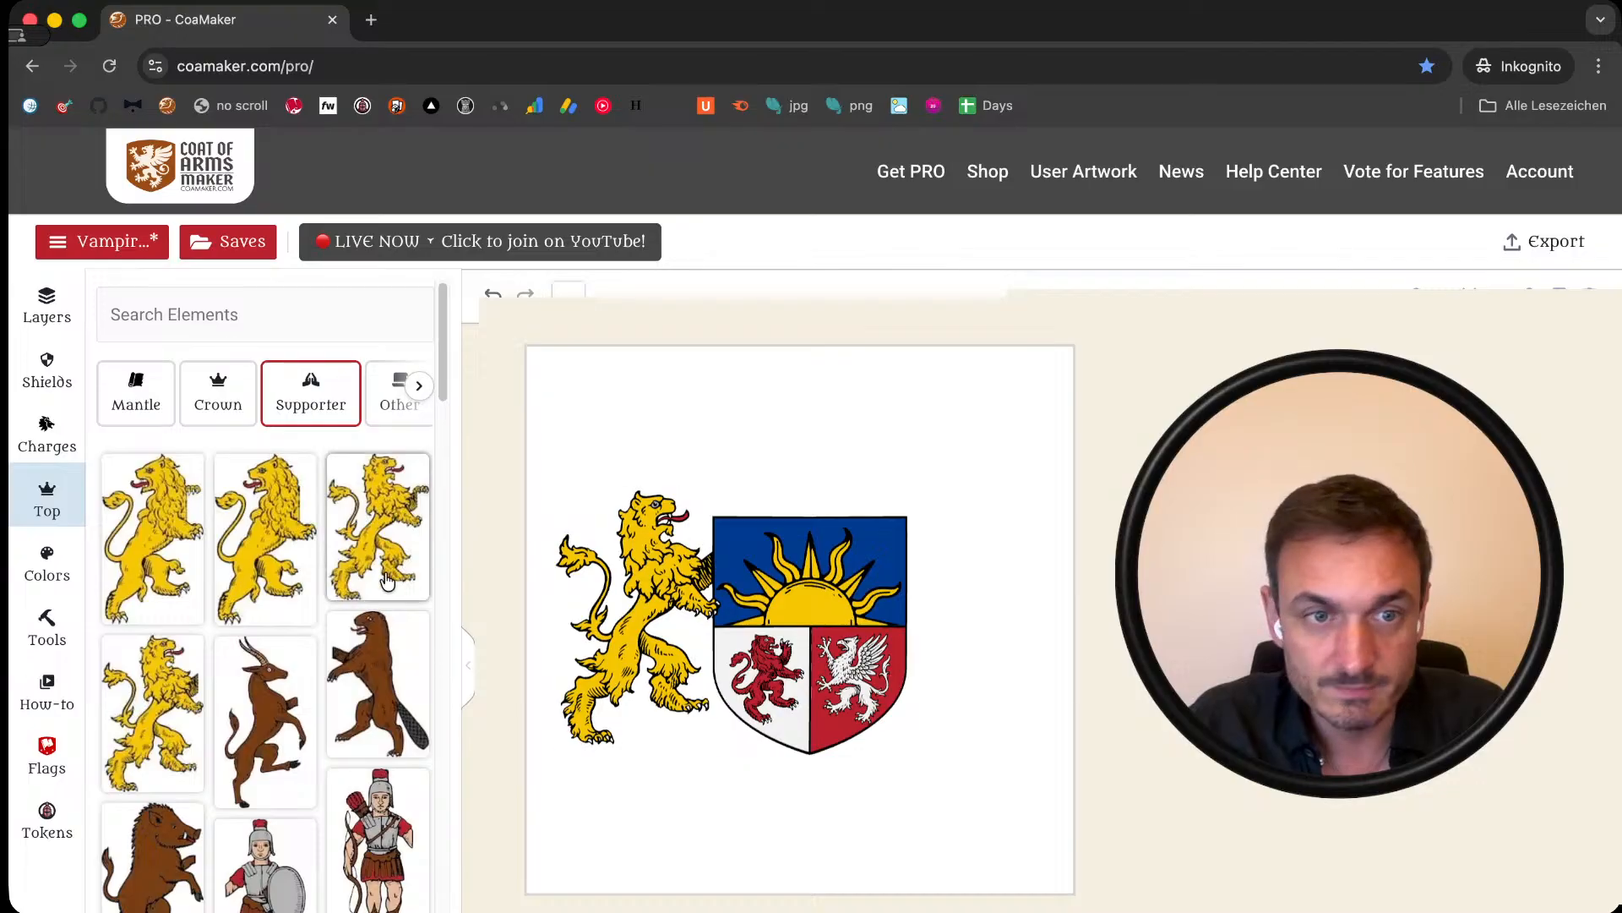
Step: Search the supporters for "gr", add the gryphon flipped to face the shield, and place it on the shield's right side
{"action": "left_click", "coordinate": [222, 320]}
{"action": "type", "text": "gr"}
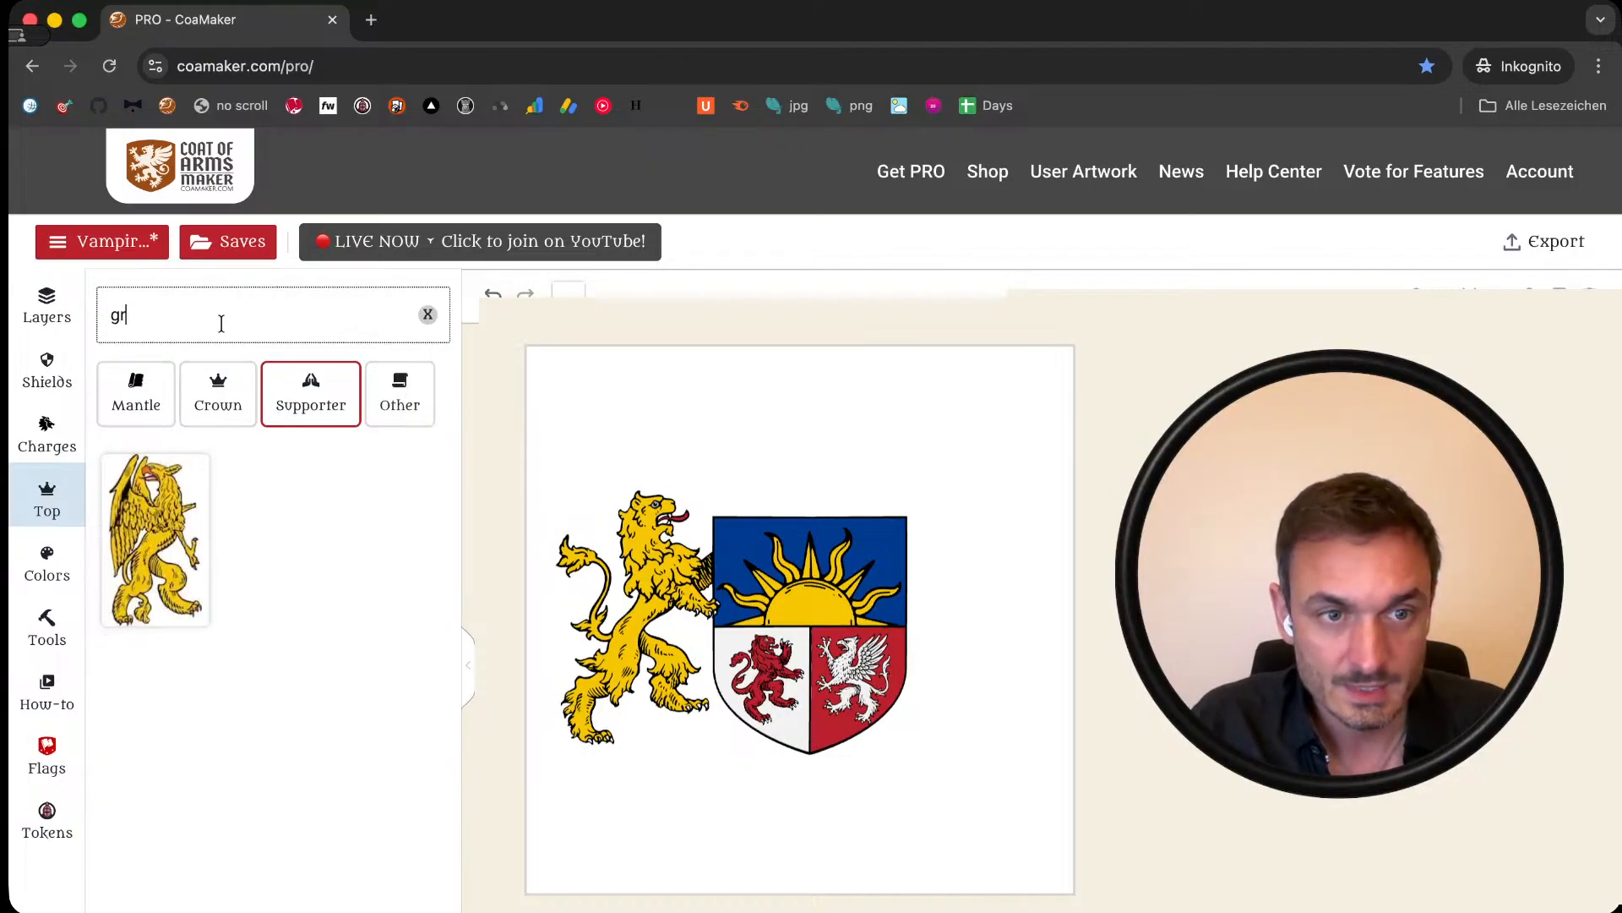
{"action": "left_click", "coordinate": [155, 539]}
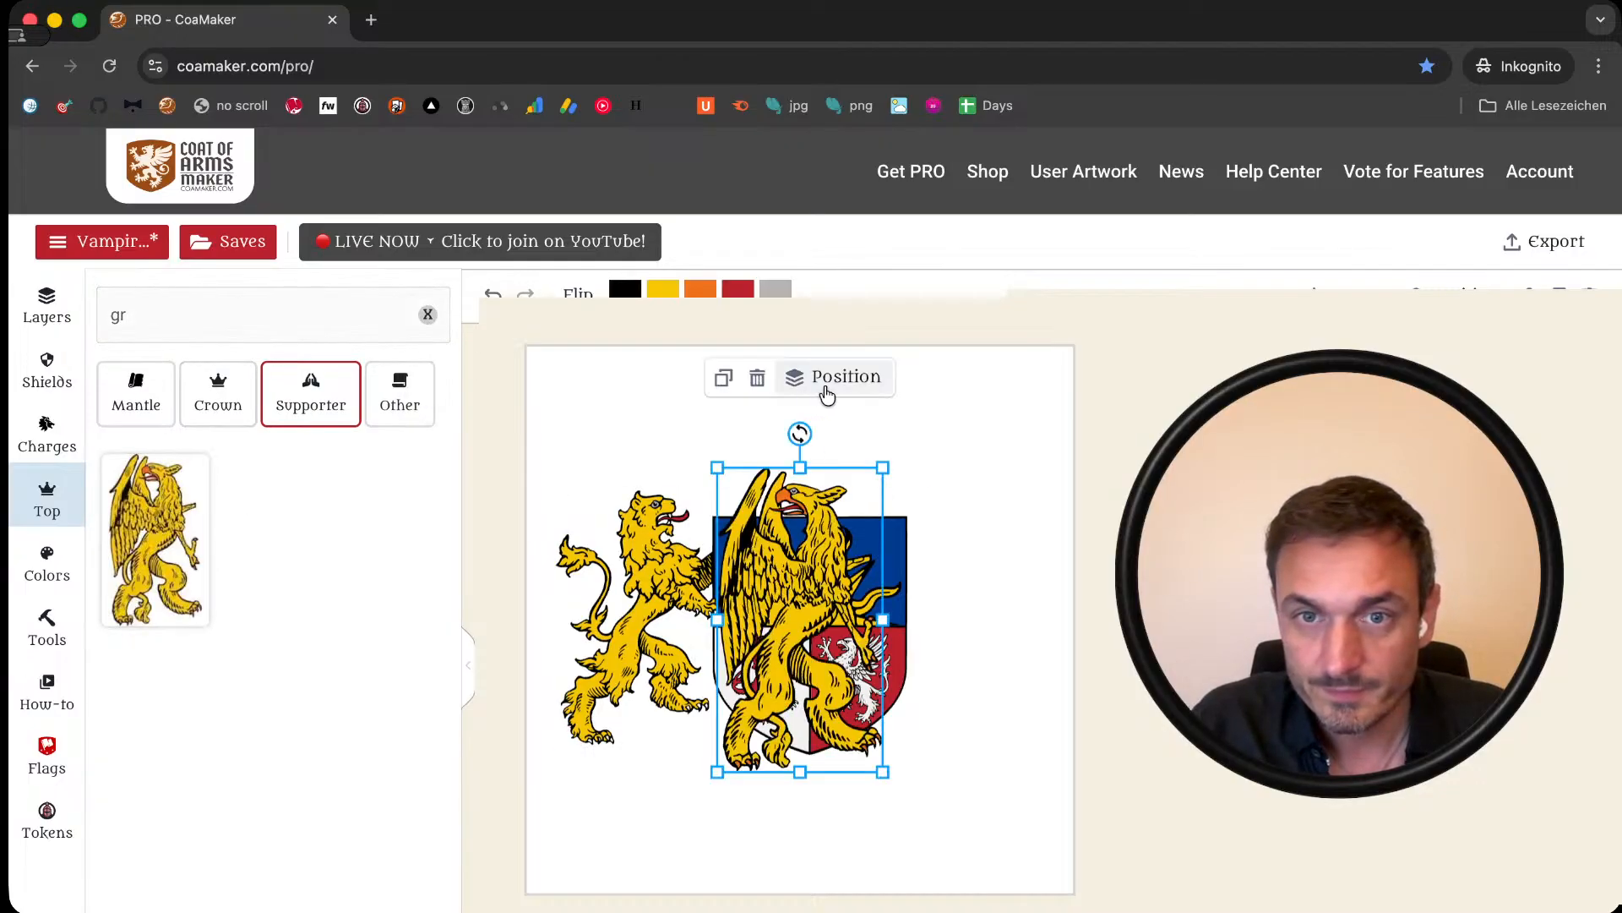
{"action": "left_click", "coordinate": [578, 292]}
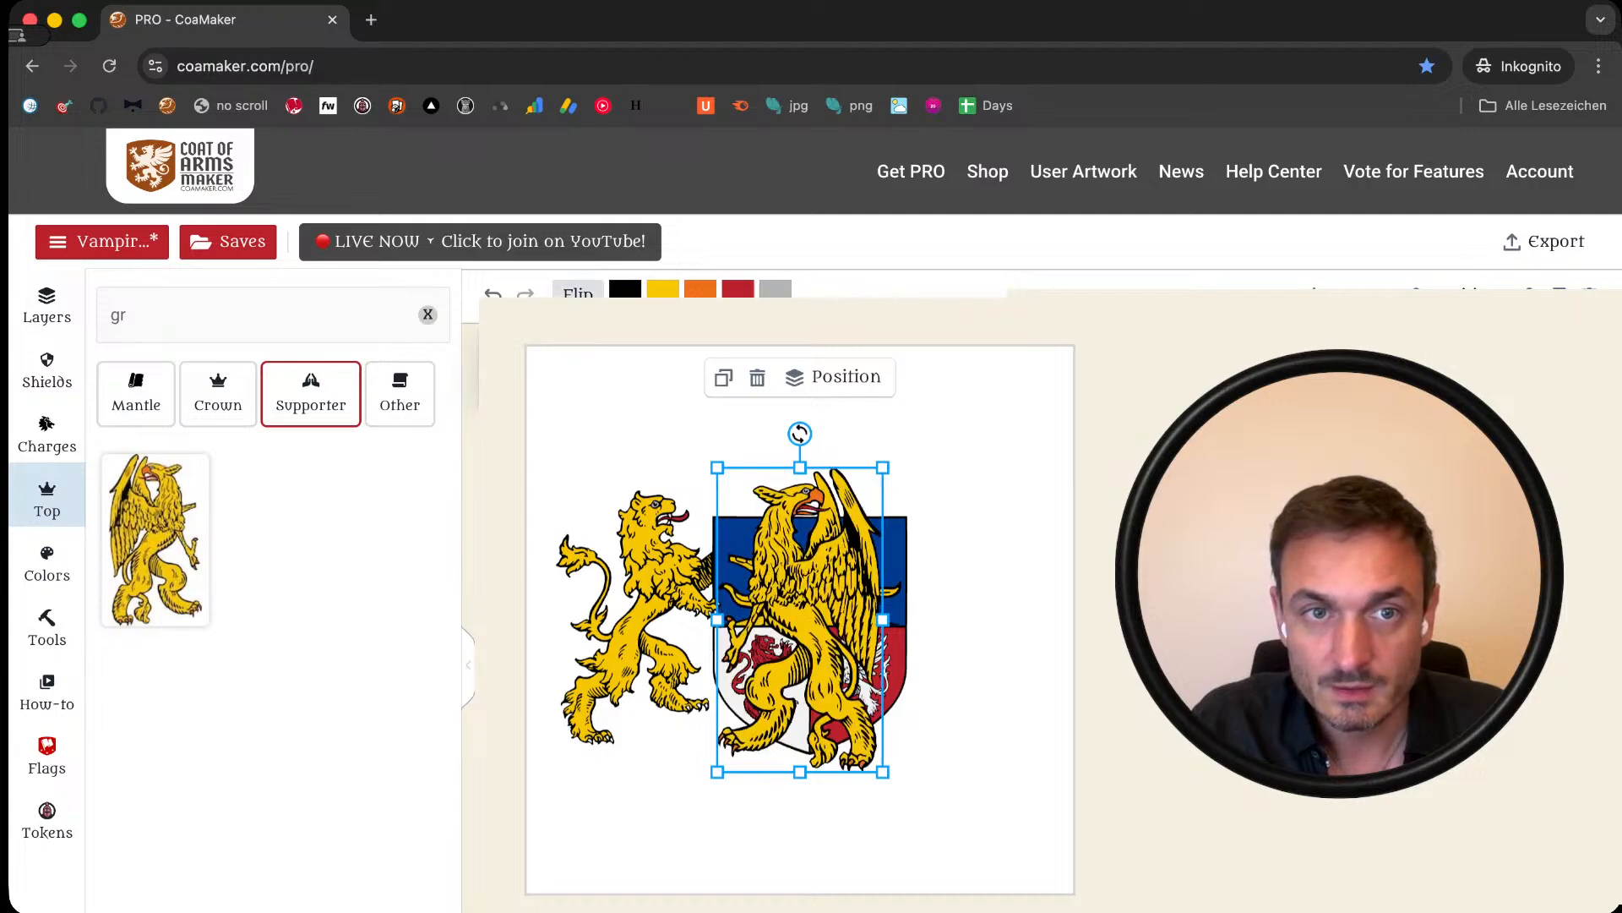
{"action": "left_click_drag", "start_coordinate": [823, 620], "coordinate": [1005, 617]}
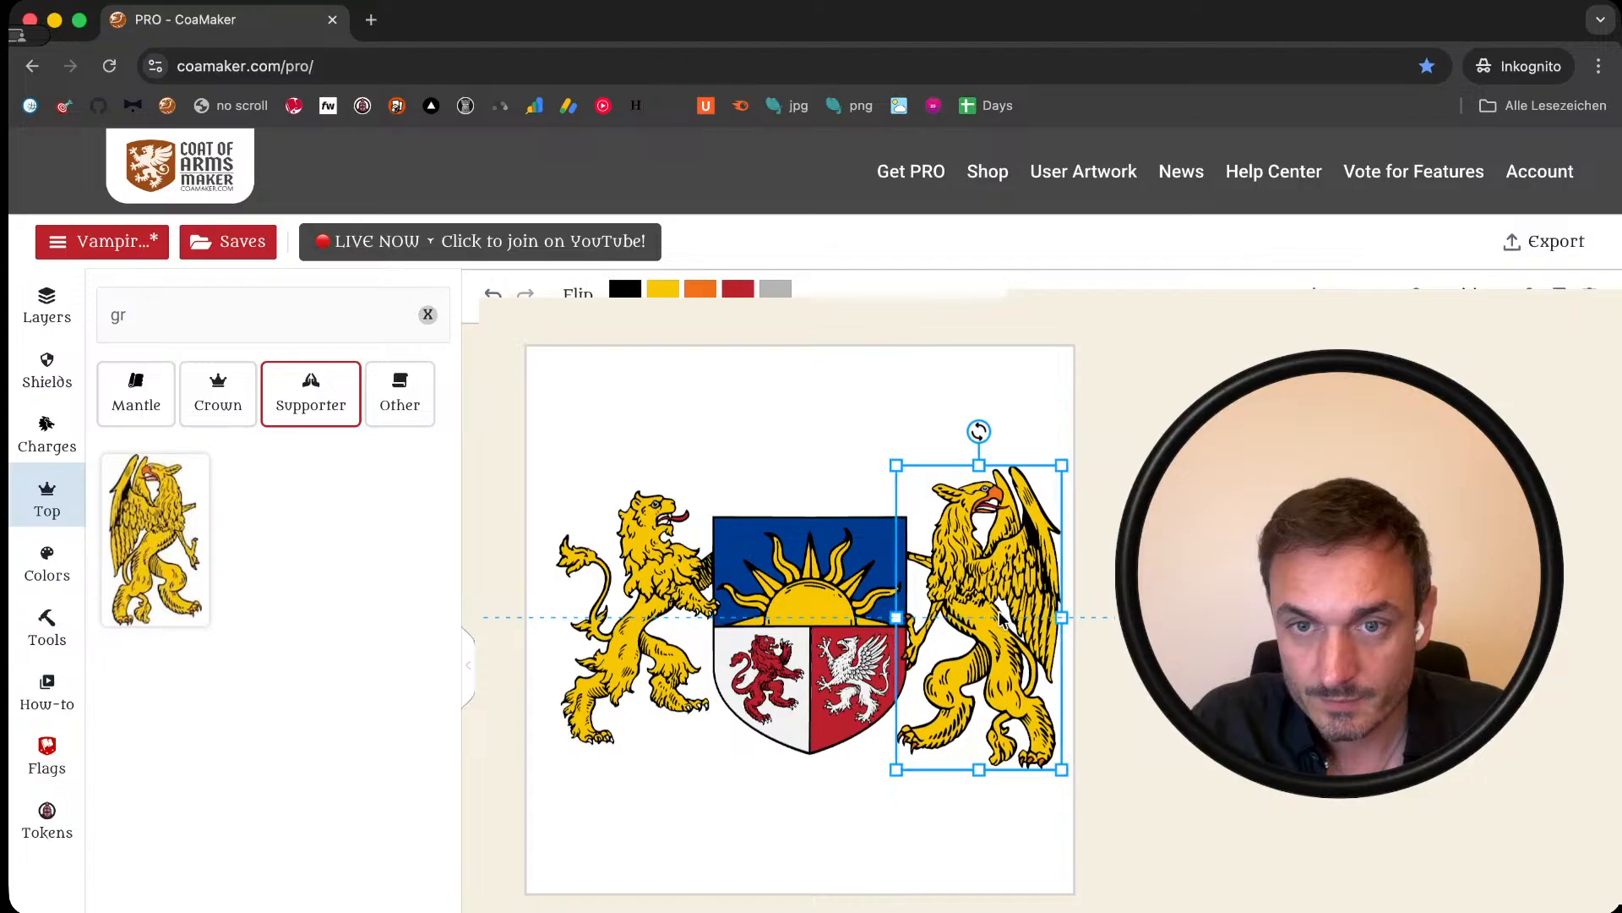
Step: Shrink the gryphon supporter to match the height of the lion supporter
{"action": "left_click_drag", "start_coordinate": [1070, 775], "coordinate": [1056, 745]}
{"action": "left_click_drag", "start_coordinate": [1061, 466], "coordinate": [1041, 490]}
{"action": "left_click", "coordinate": [925, 841]}
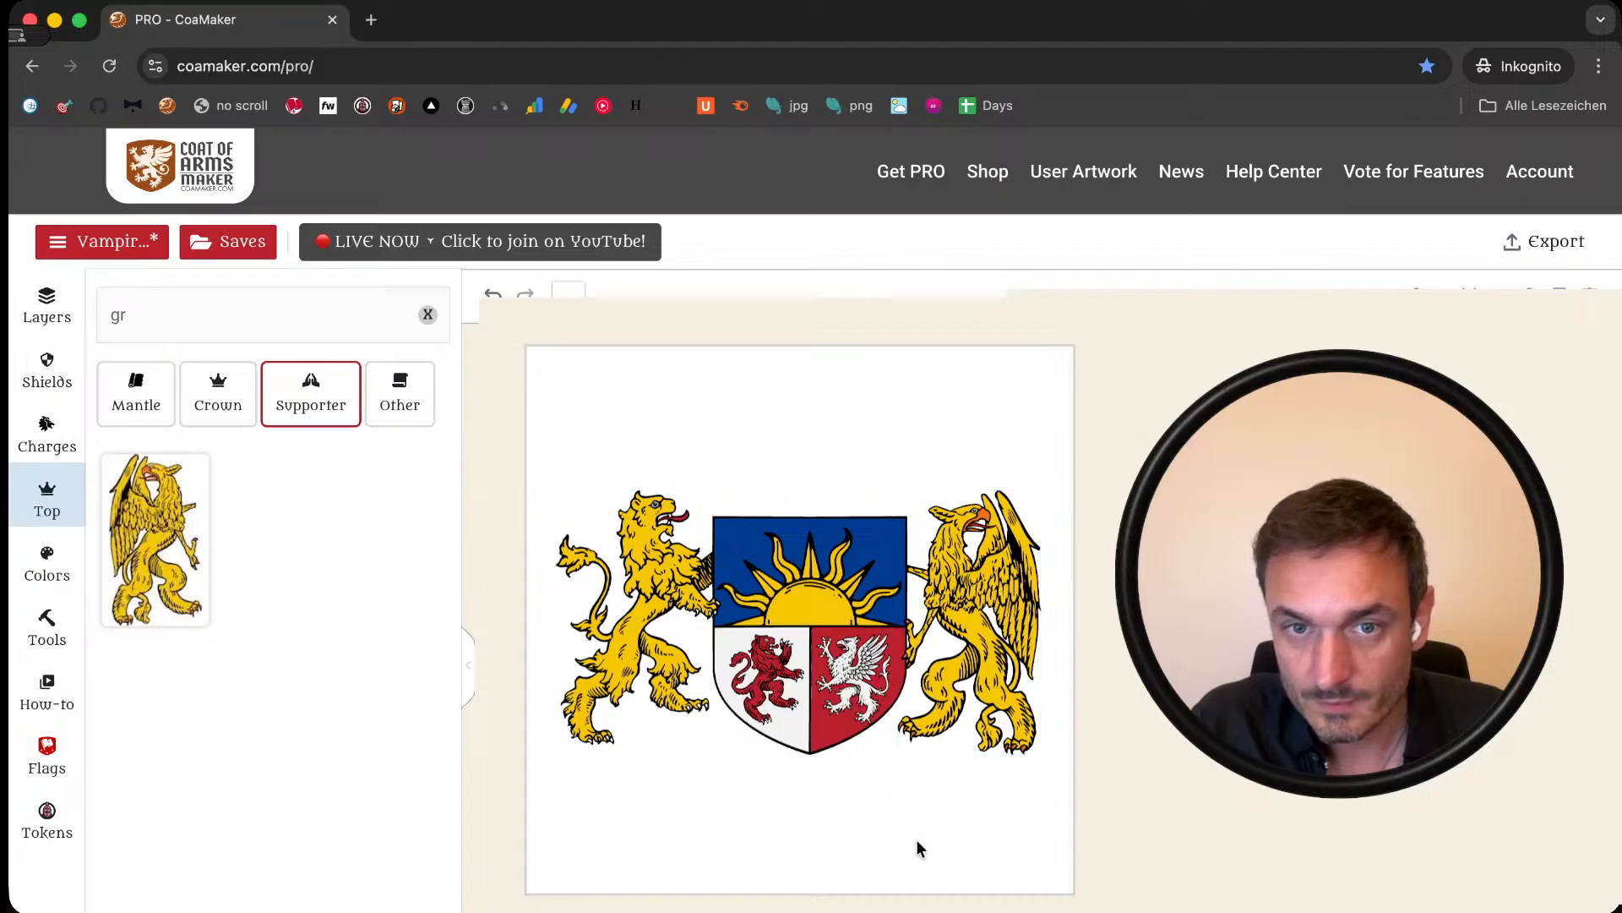
Step: Replace the left lion supporter with the yellow lion looking back over its shoulder, placed at the shield's left side
{"action": "double_click", "coordinate": [194, 305]}
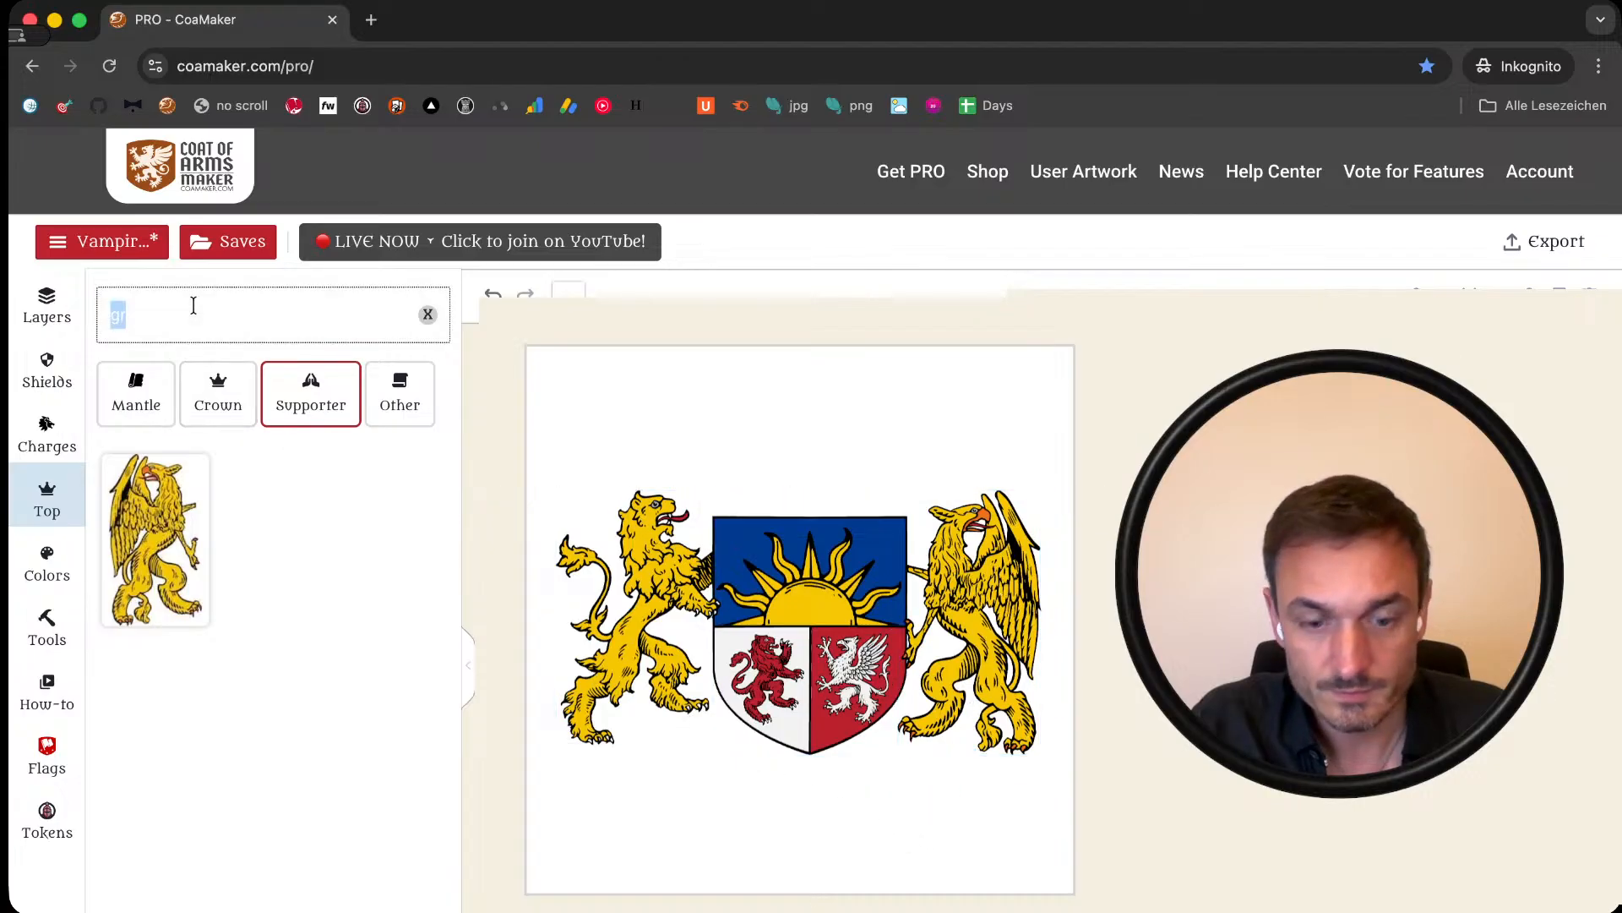
{"action": "key", "text": "BackSpace"}
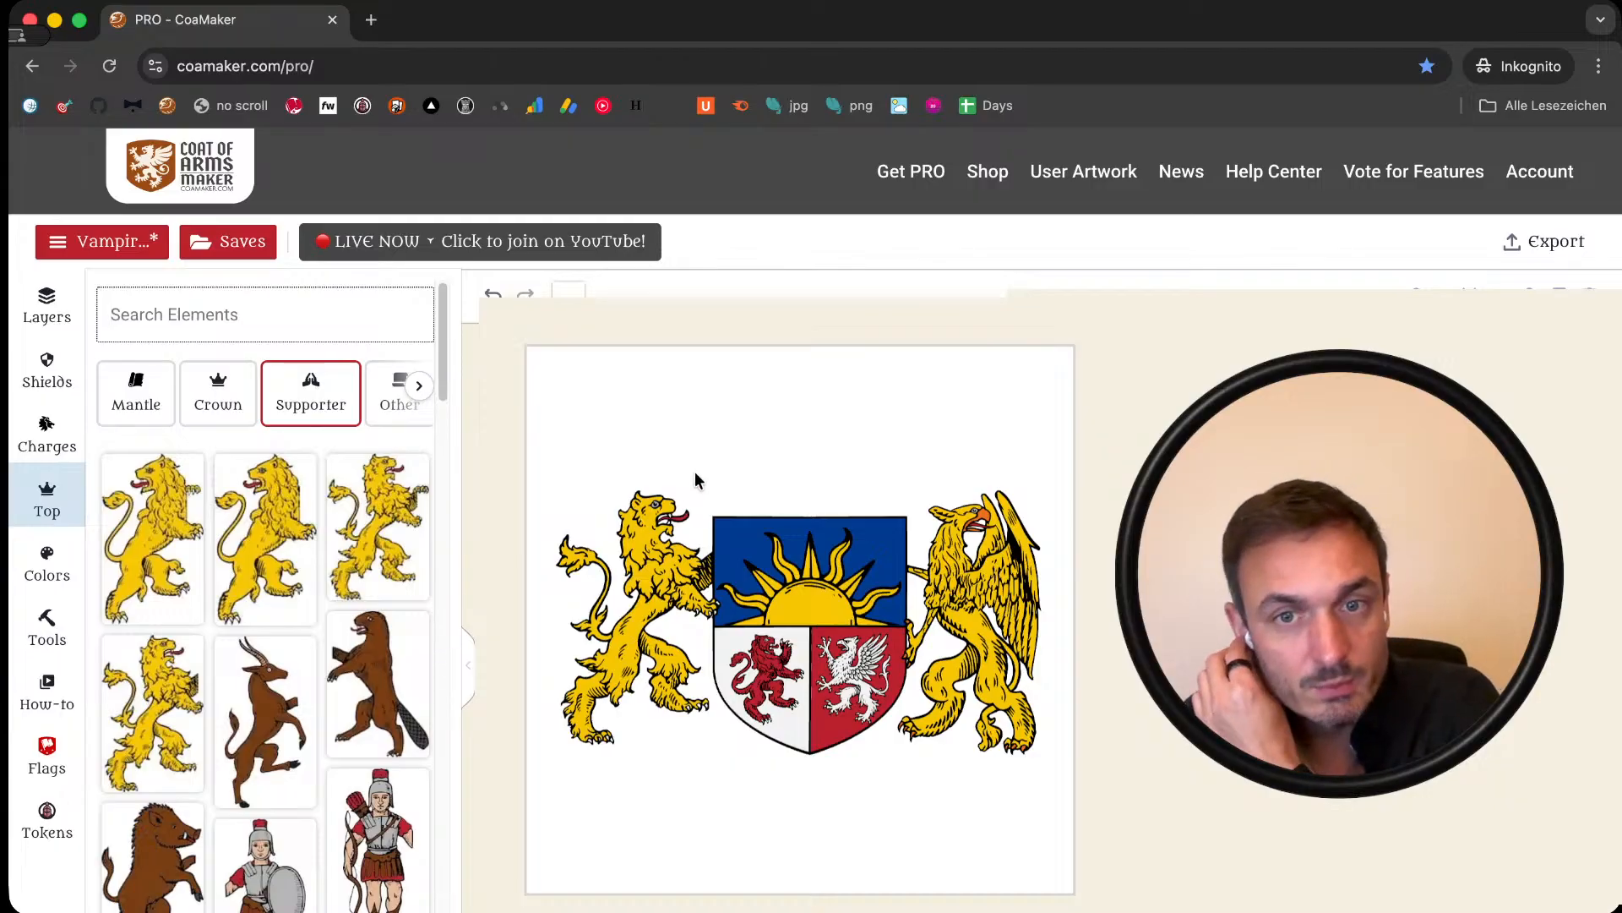
{"action": "left_click", "coordinate": [639, 564]}
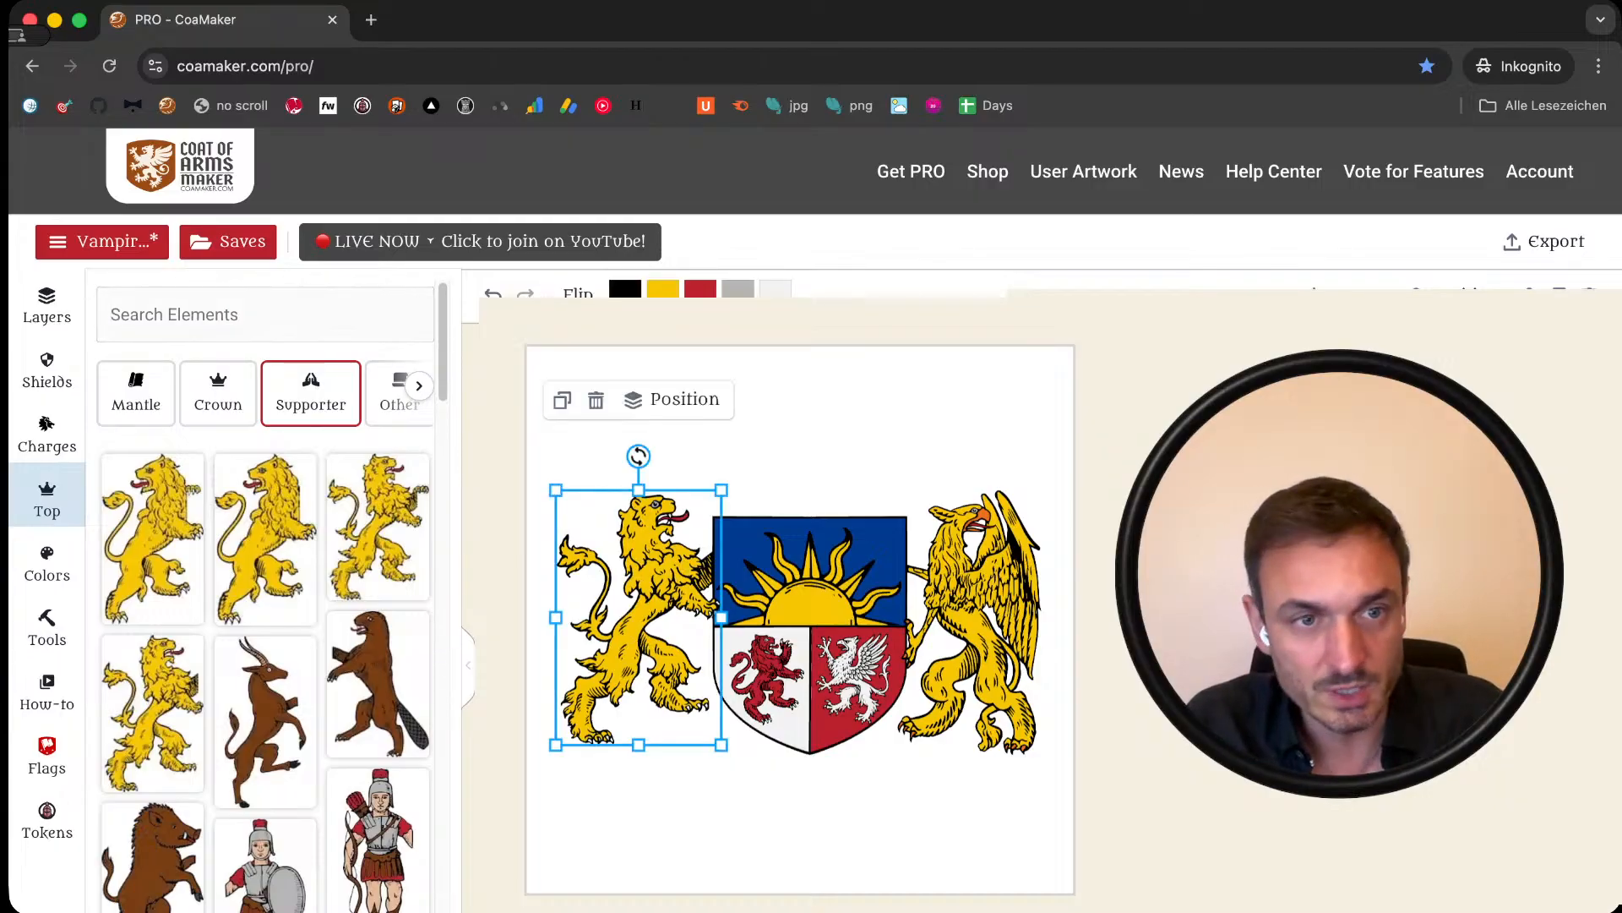
{"action": "left_click", "coordinate": [269, 536]}
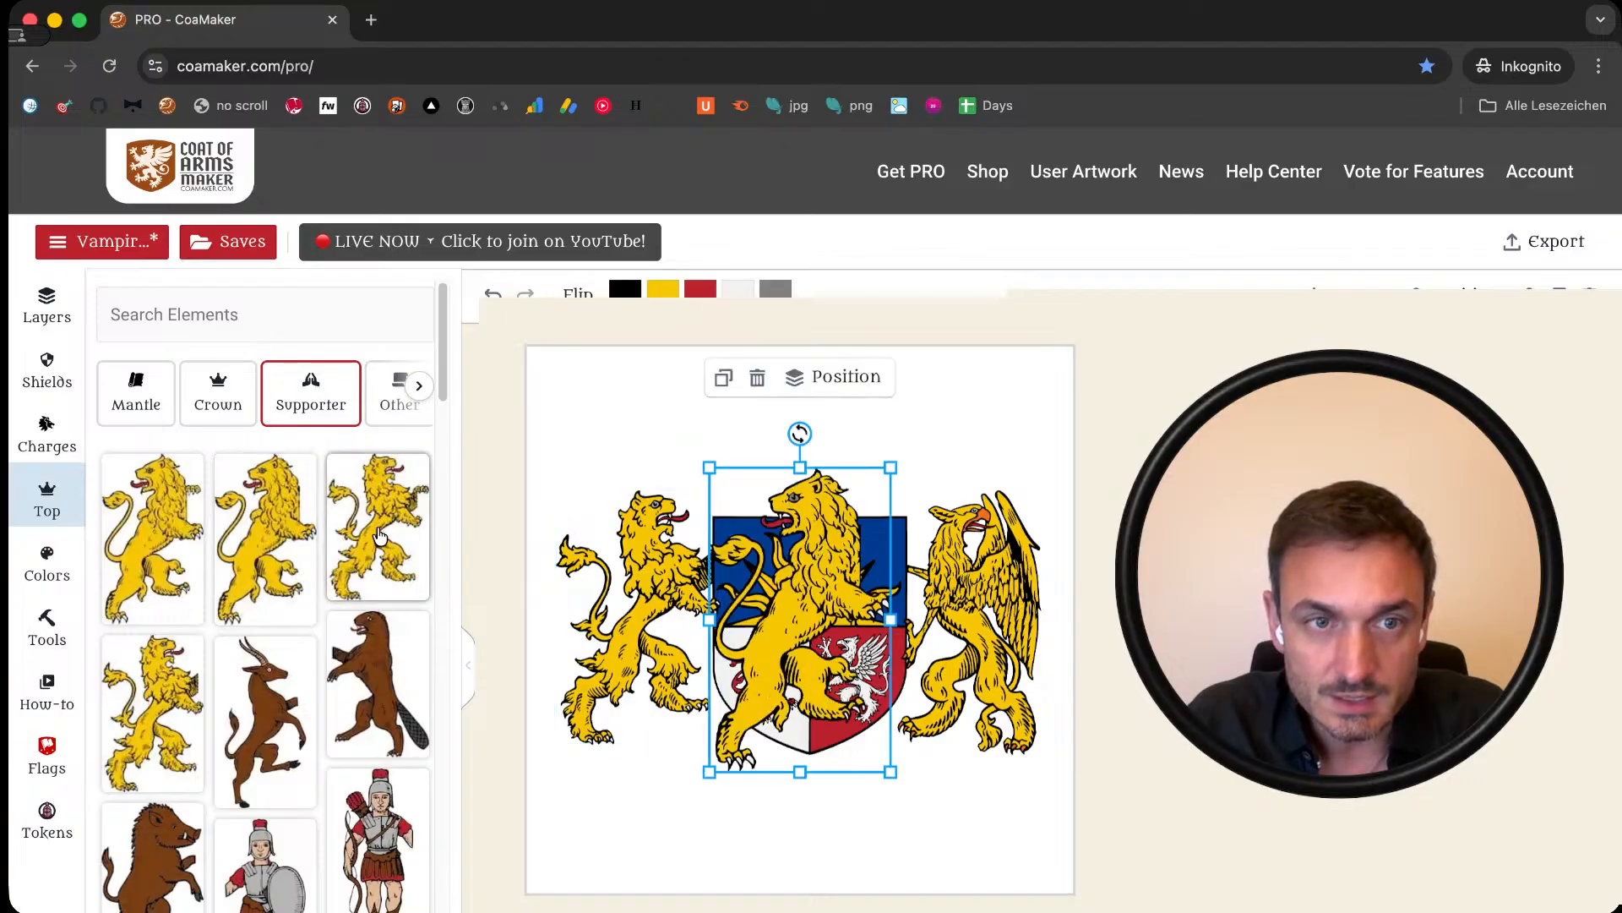
{"action": "left_click", "coordinate": [629, 608]}
{"action": "key", "text": "Delete"}
{"action": "left_click_drag", "start_coordinate": [770, 601], "coordinate": [655, 634]}
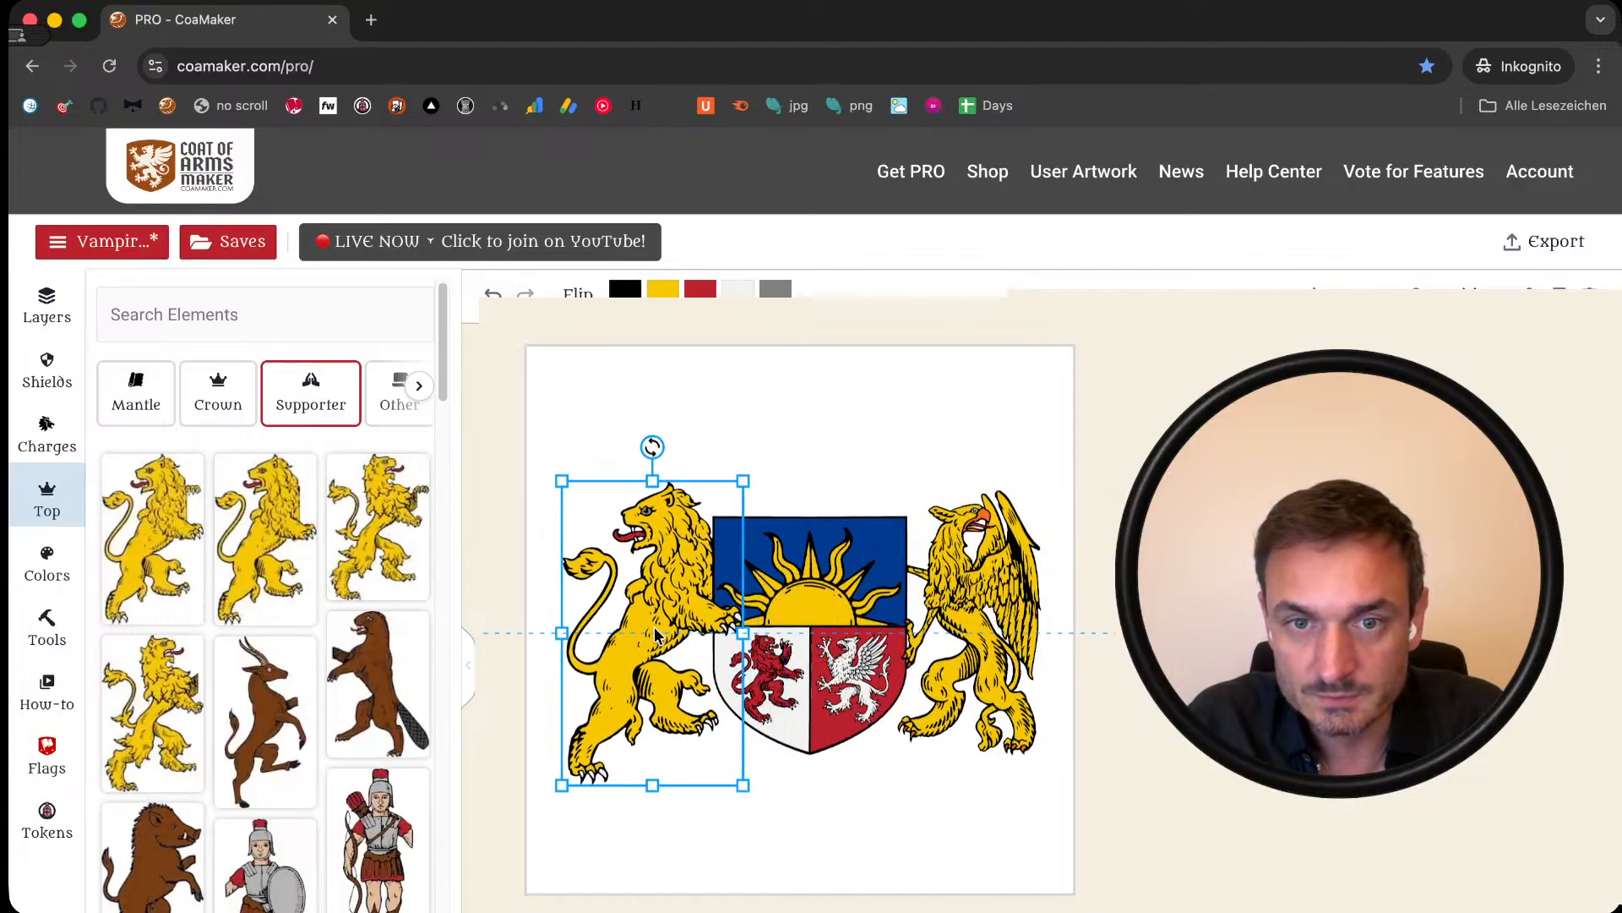
Step: Shrink the backward-looking lion to the gryphon supporter's height and nudge it right until its paws overlap the shield's edge
{"action": "left_click_drag", "start_coordinate": [562, 785], "coordinate": [575, 751]}
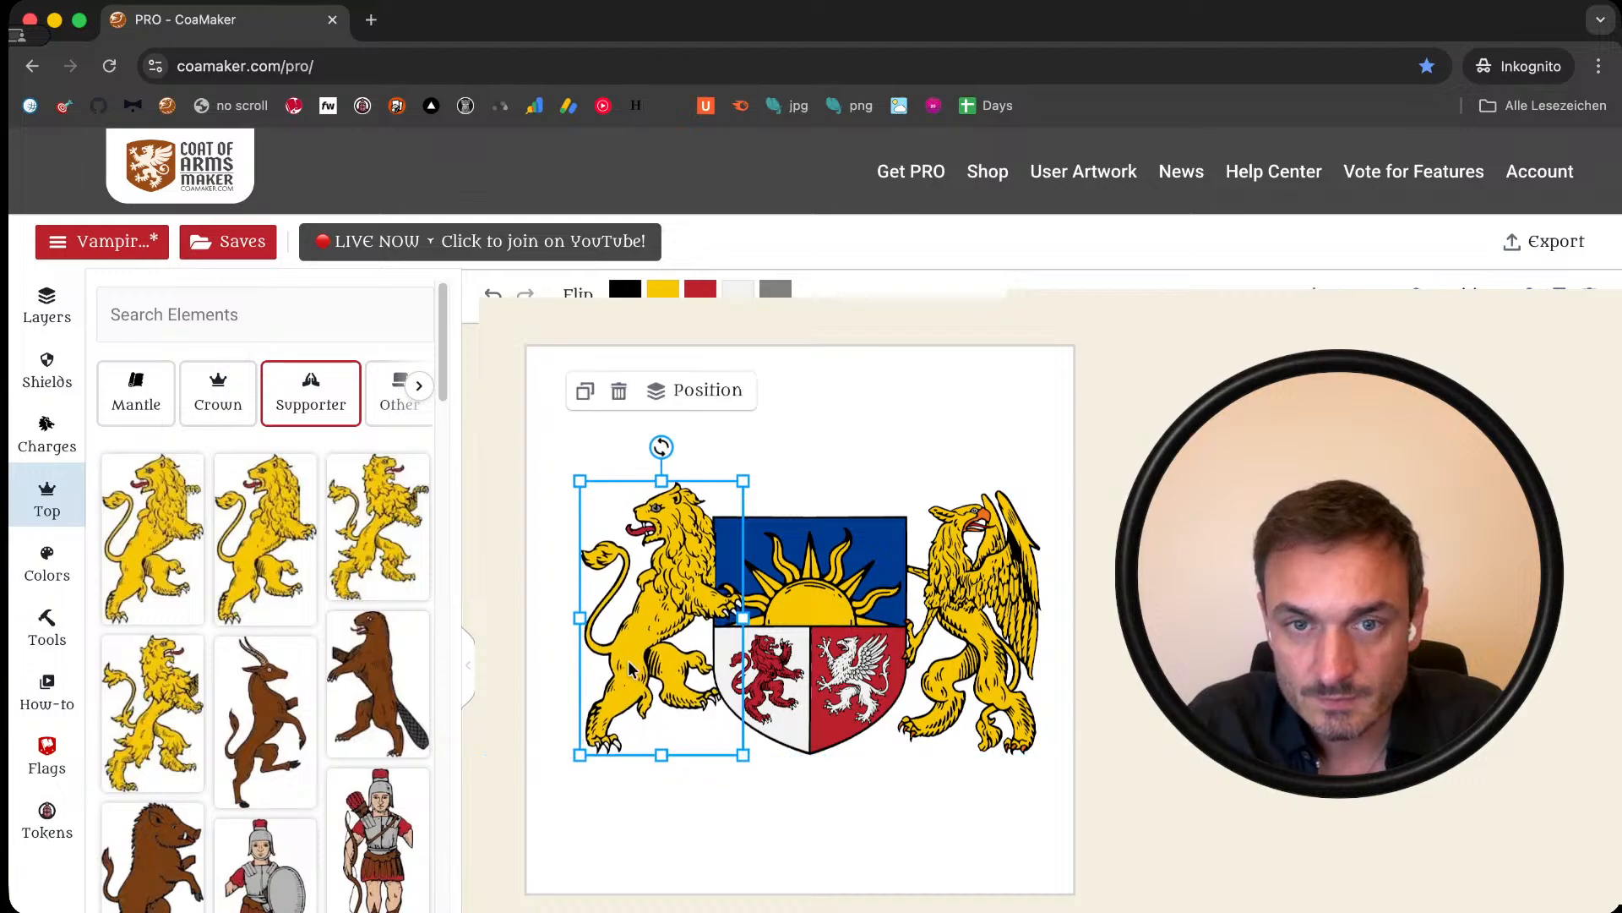
{"action": "left_click_drag", "start_coordinate": [649, 636], "coordinate": [645, 635]}
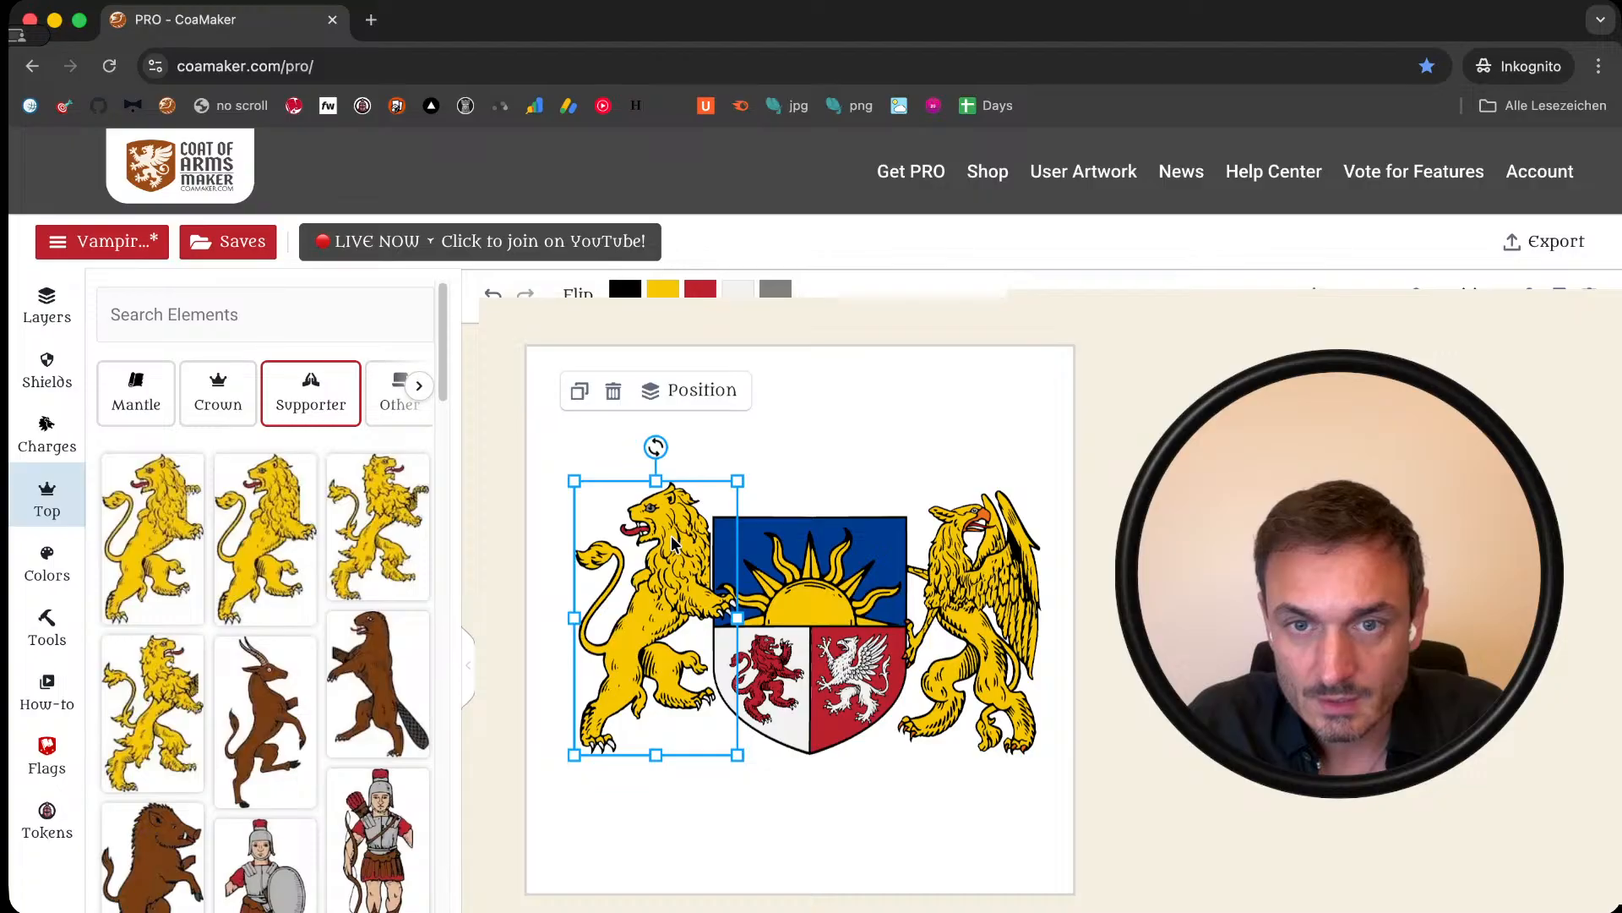
{"action": "left_click_drag", "start_coordinate": [736, 479], "coordinate": [734, 490]}
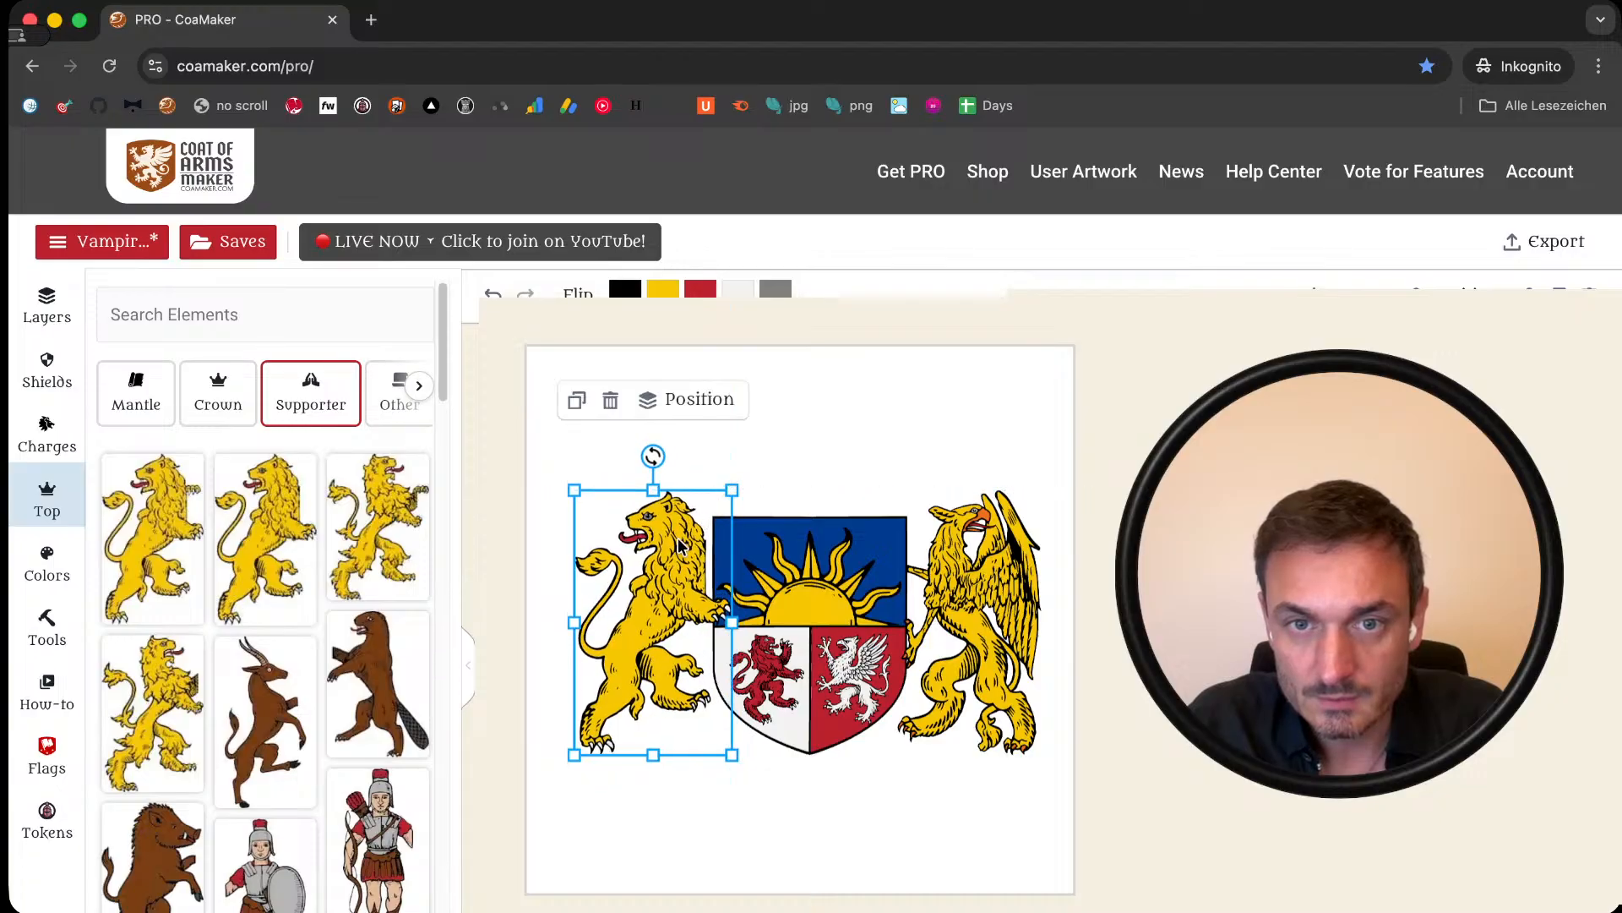
{"action": "key", "text": "Right"}
{"action": "key", "text": "Right"}
{"action": "key", "text": "Right"}
{"action": "key", "text": "Right"}
{"action": "key", "text": "Right"}
{"action": "key", "text": "Right"}
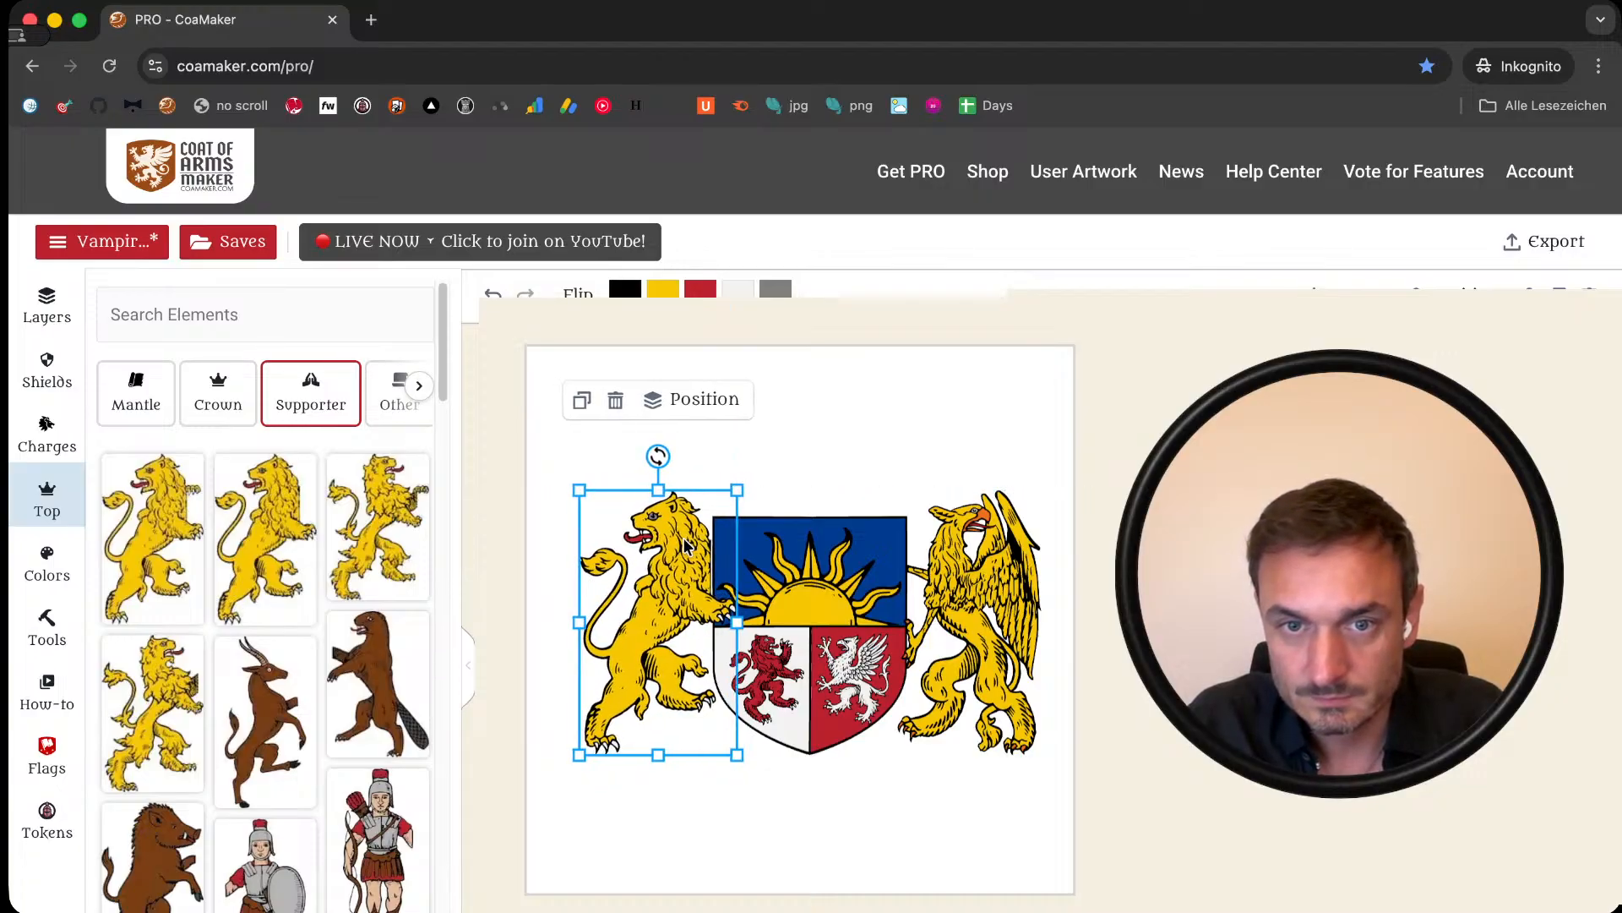
{"action": "key", "text": "Right"}
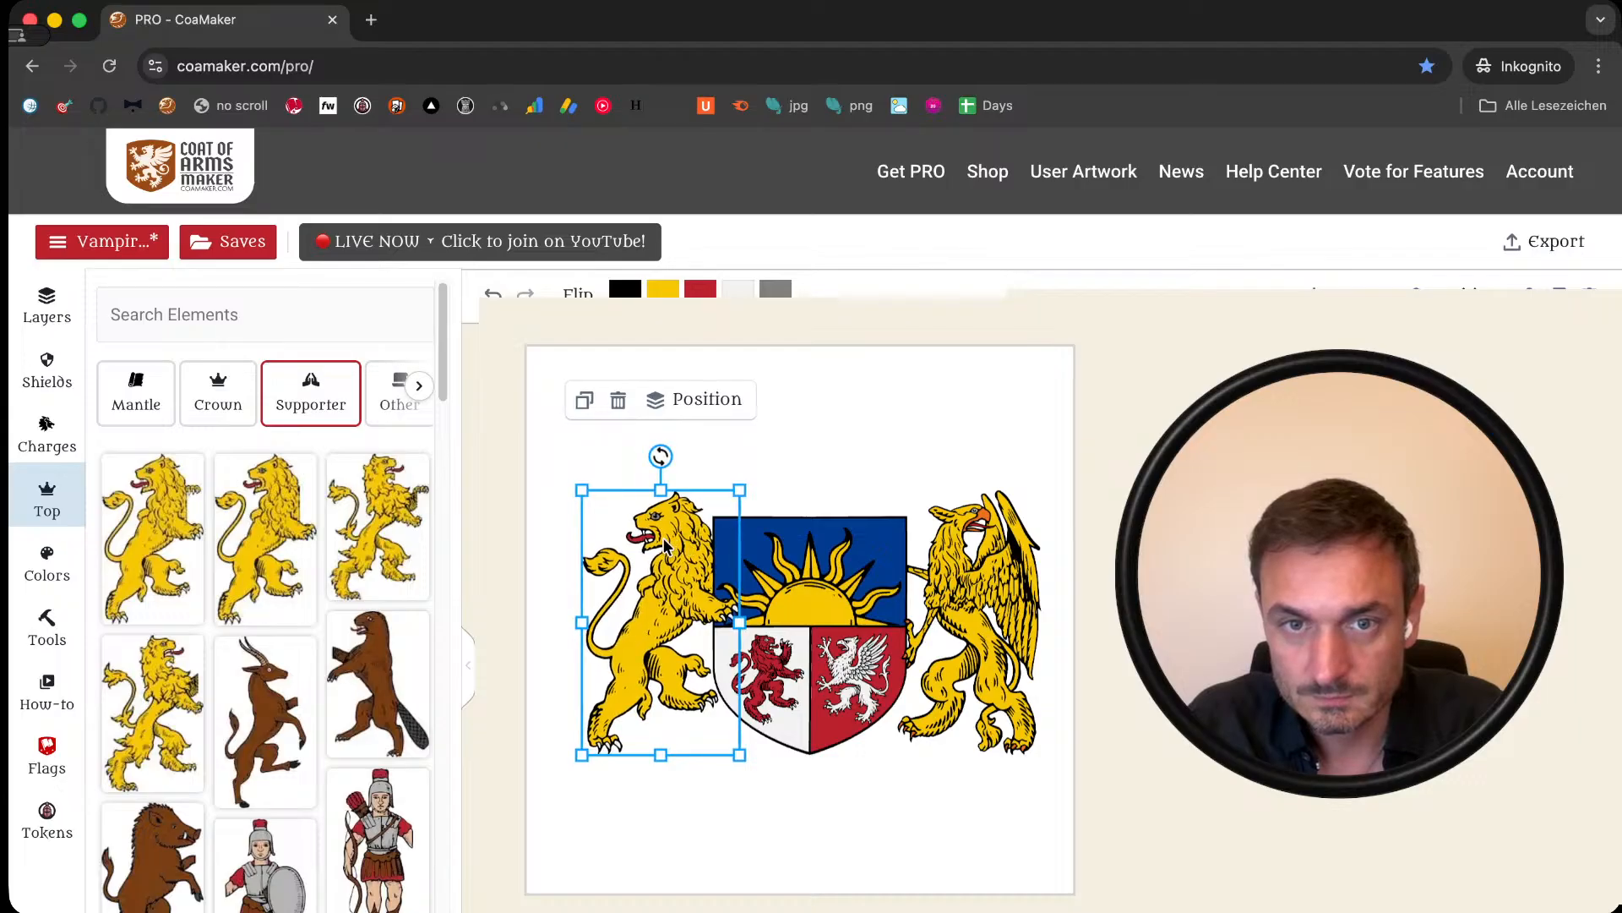
Step: Recolor the lion supporter's gray parts white
{"action": "left_click", "coordinate": [776, 292]}
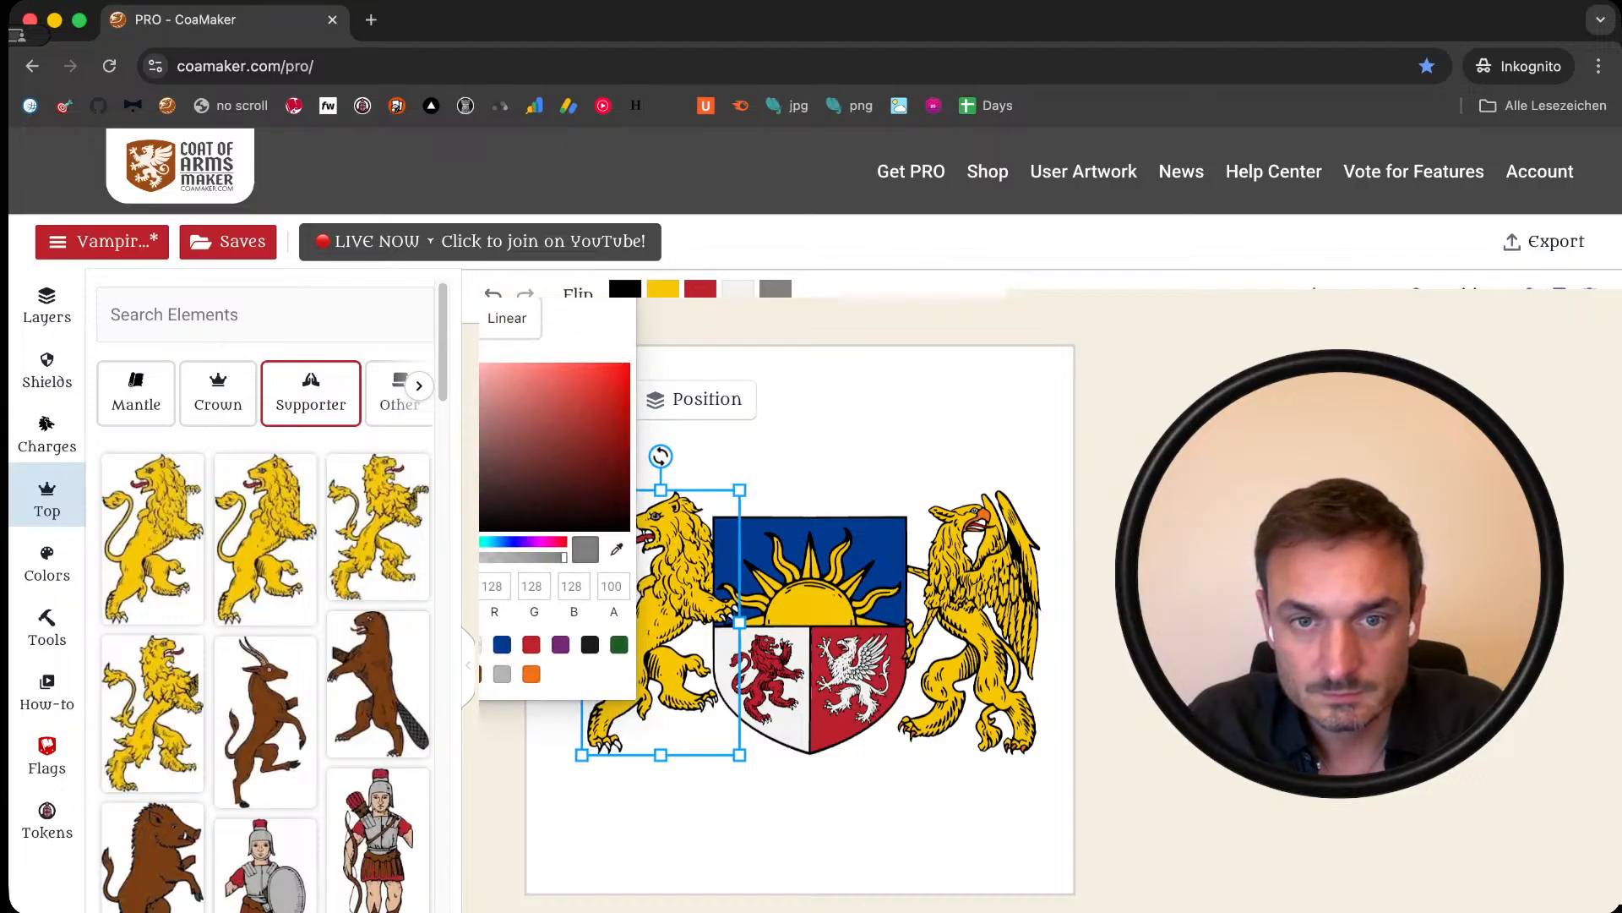
{"action": "left_click", "coordinate": [474, 645]}
{"action": "left_click", "coordinate": [866, 442]}
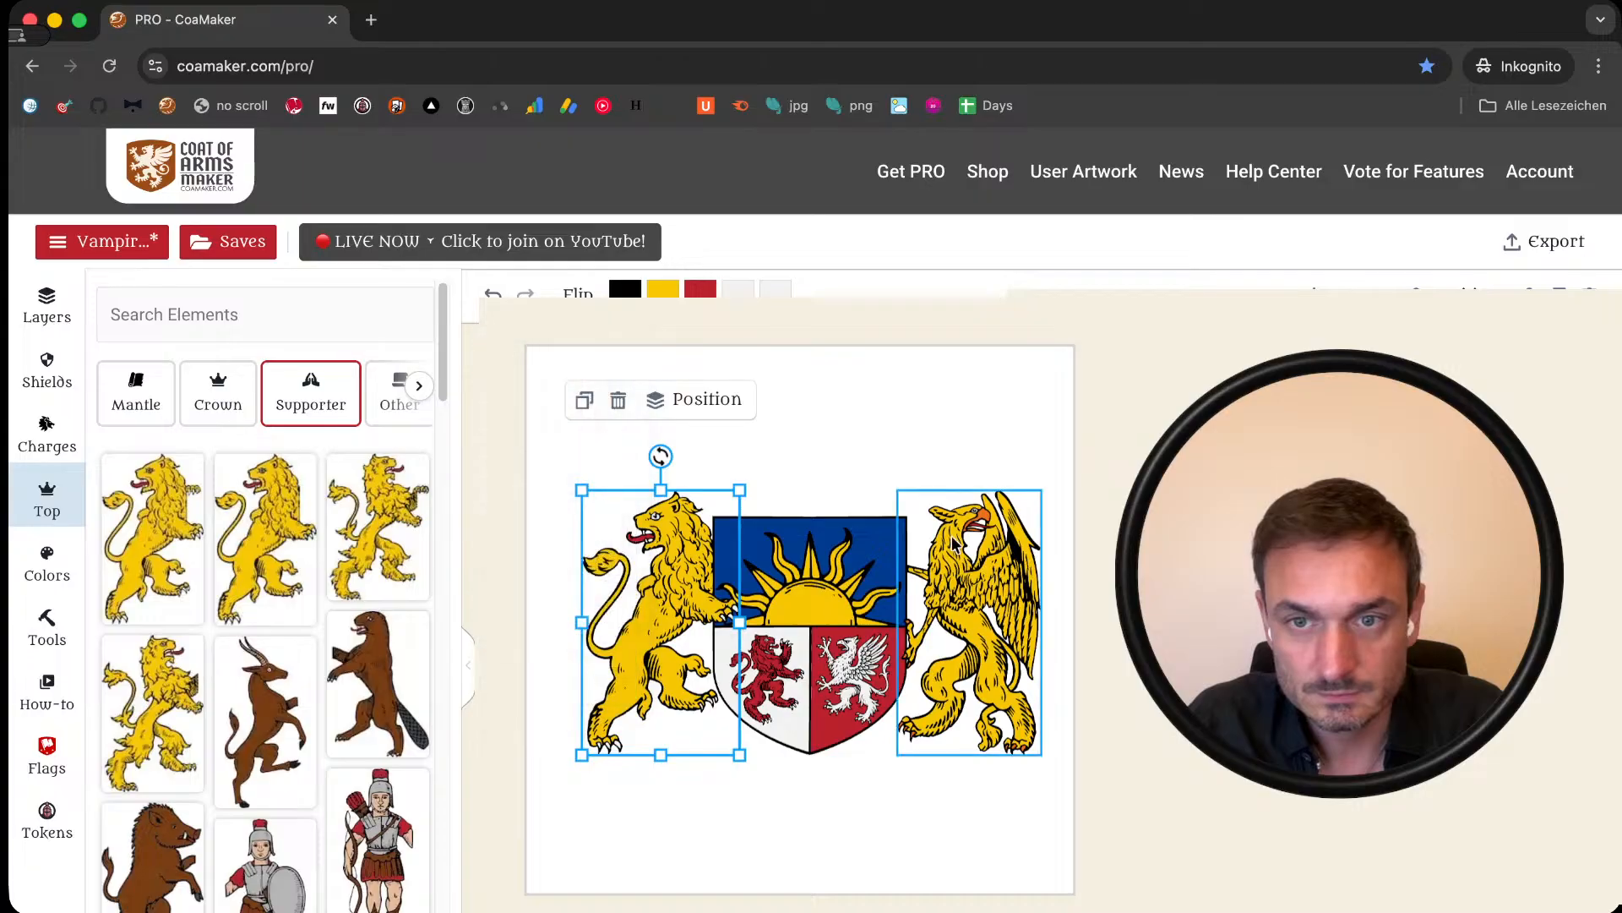
Step: Recolor the lion supporter's yellow body red
{"action": "left_click", "coordinate": [967, 543]}
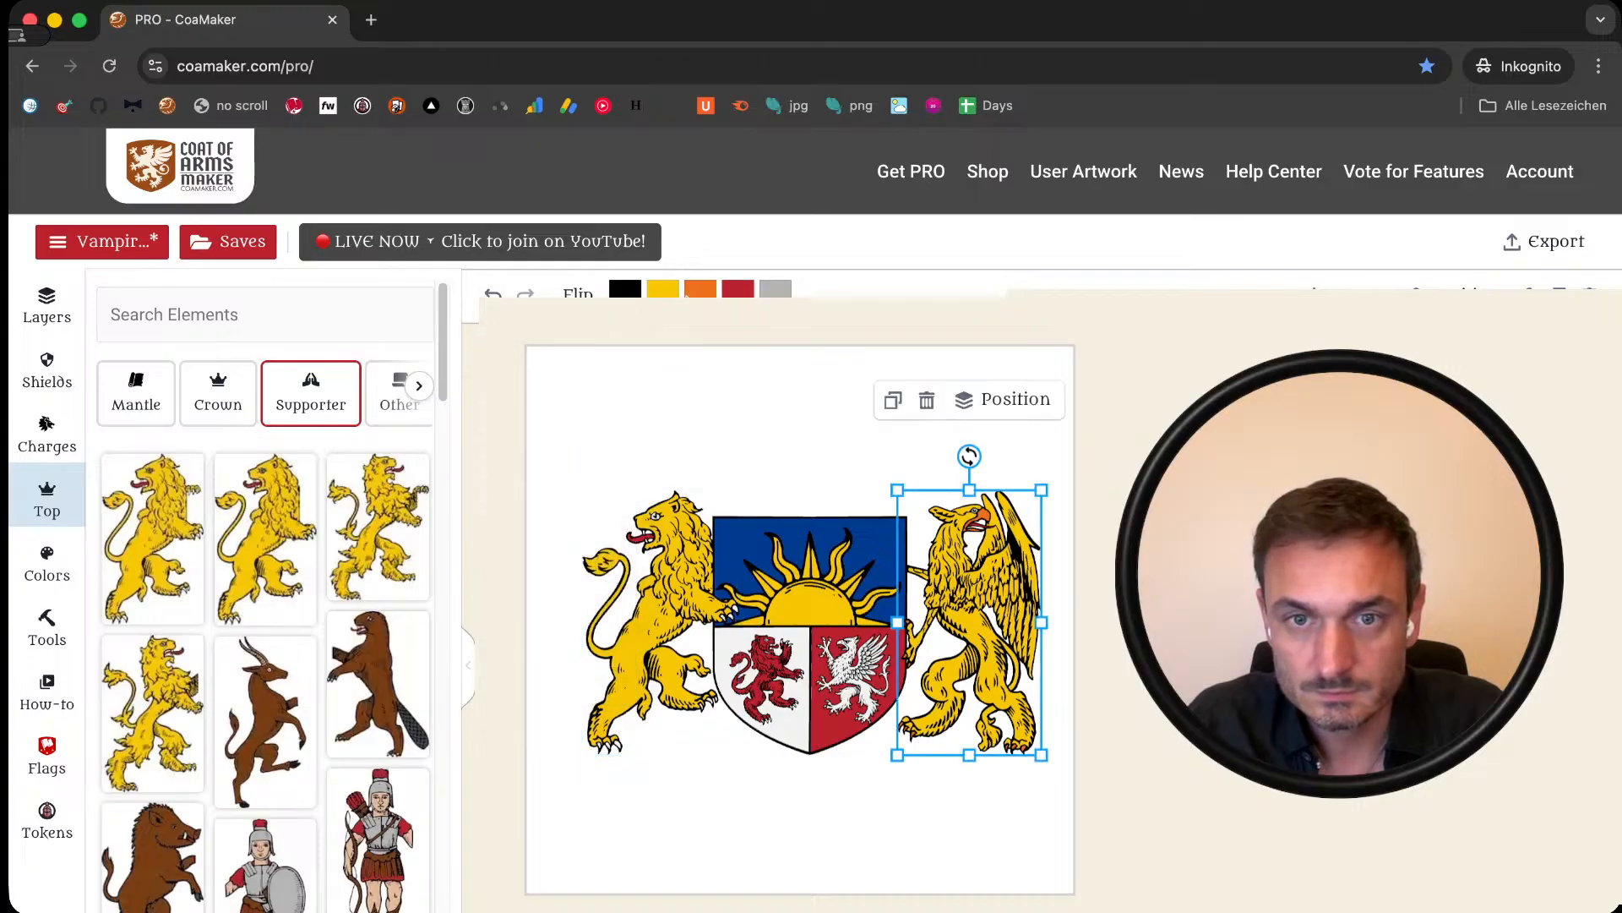
{"action": "left_click", "coordinate": [654, 564]}
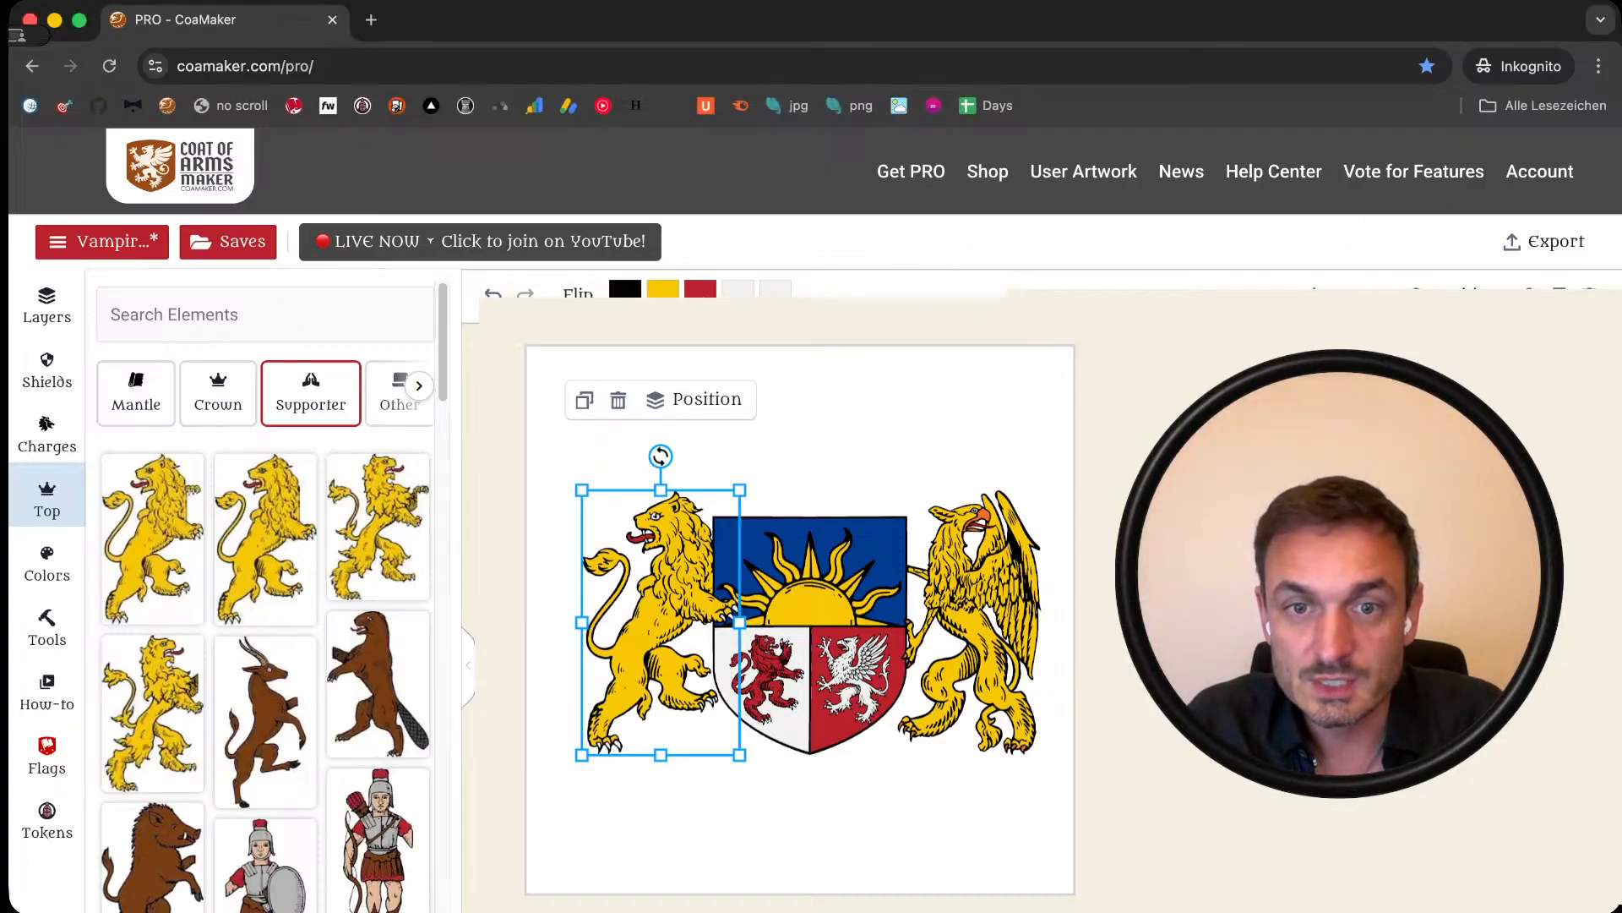
{"action": "left_click", "coordinate": [663, 289]}
{"action": "left_click", "coordinate": [700, 289]}
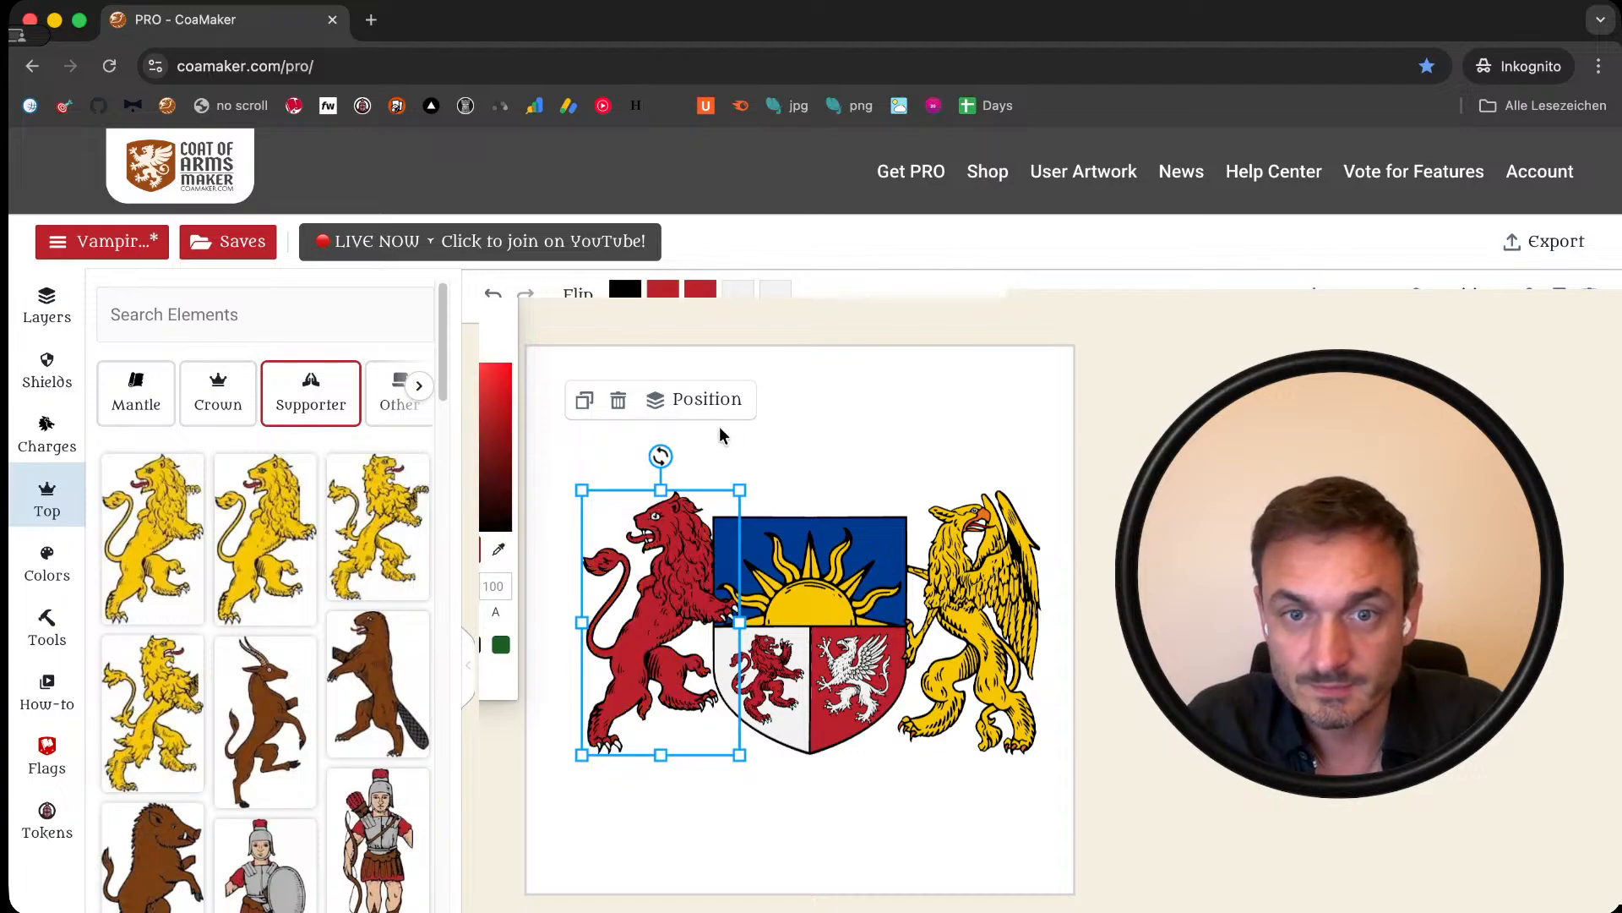
Step: Recolor the gryphon supporter's yellow and orange parts white
{"action": "left_click", "coordinate": [934, 575]}
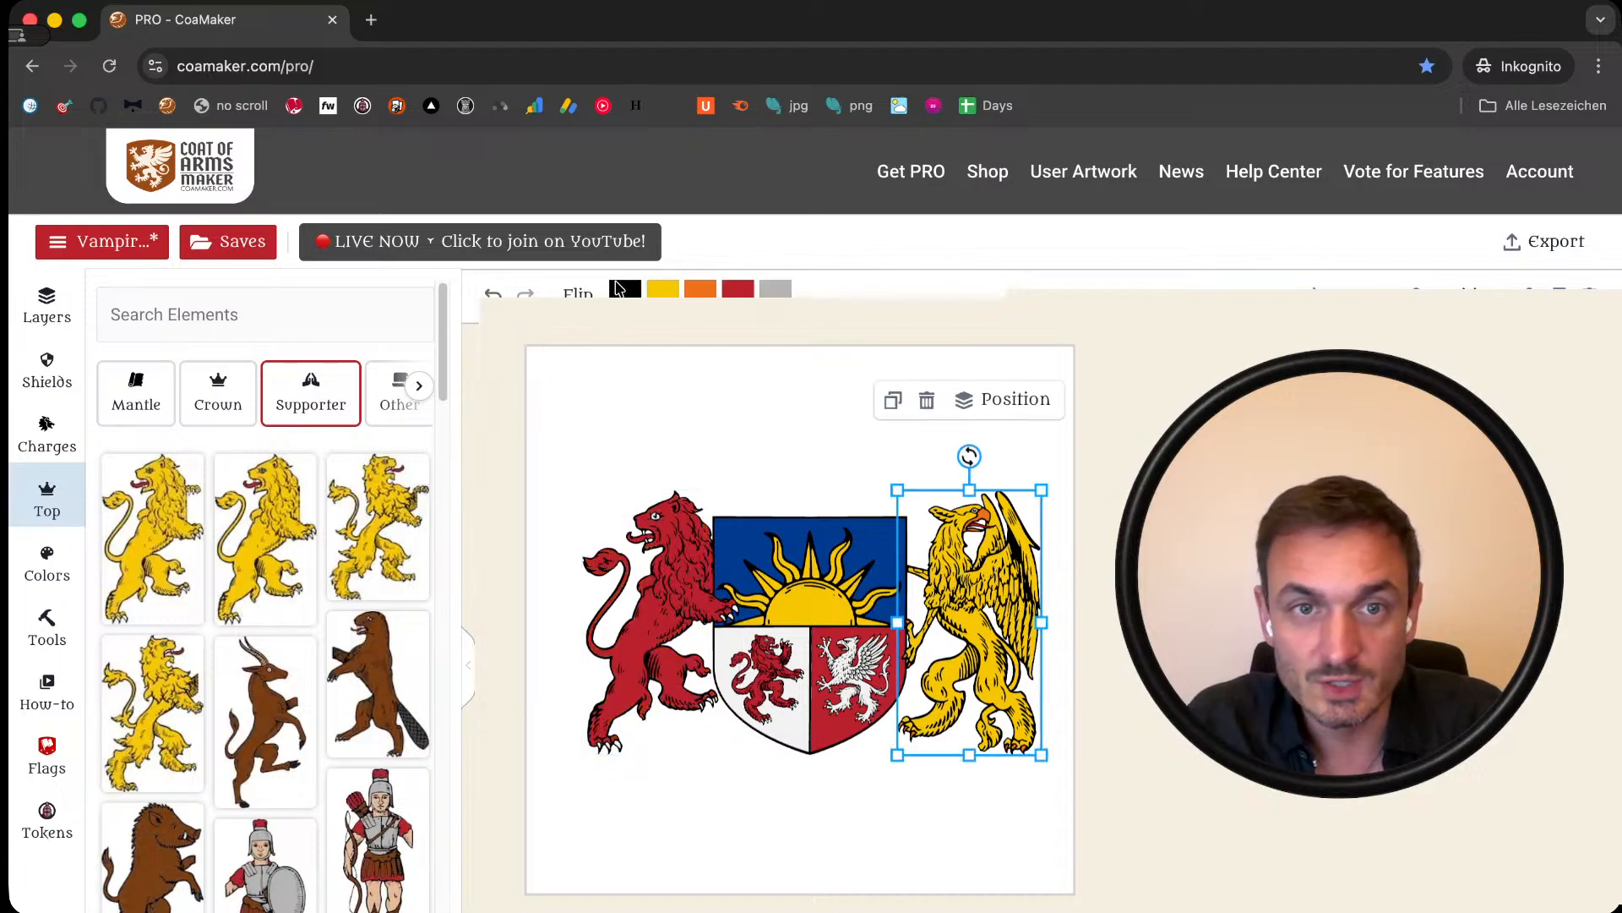
{"action": "left_click", "coordinate": [663, 291]}
{"action": "left_click", "coordinate": [473, 645]}
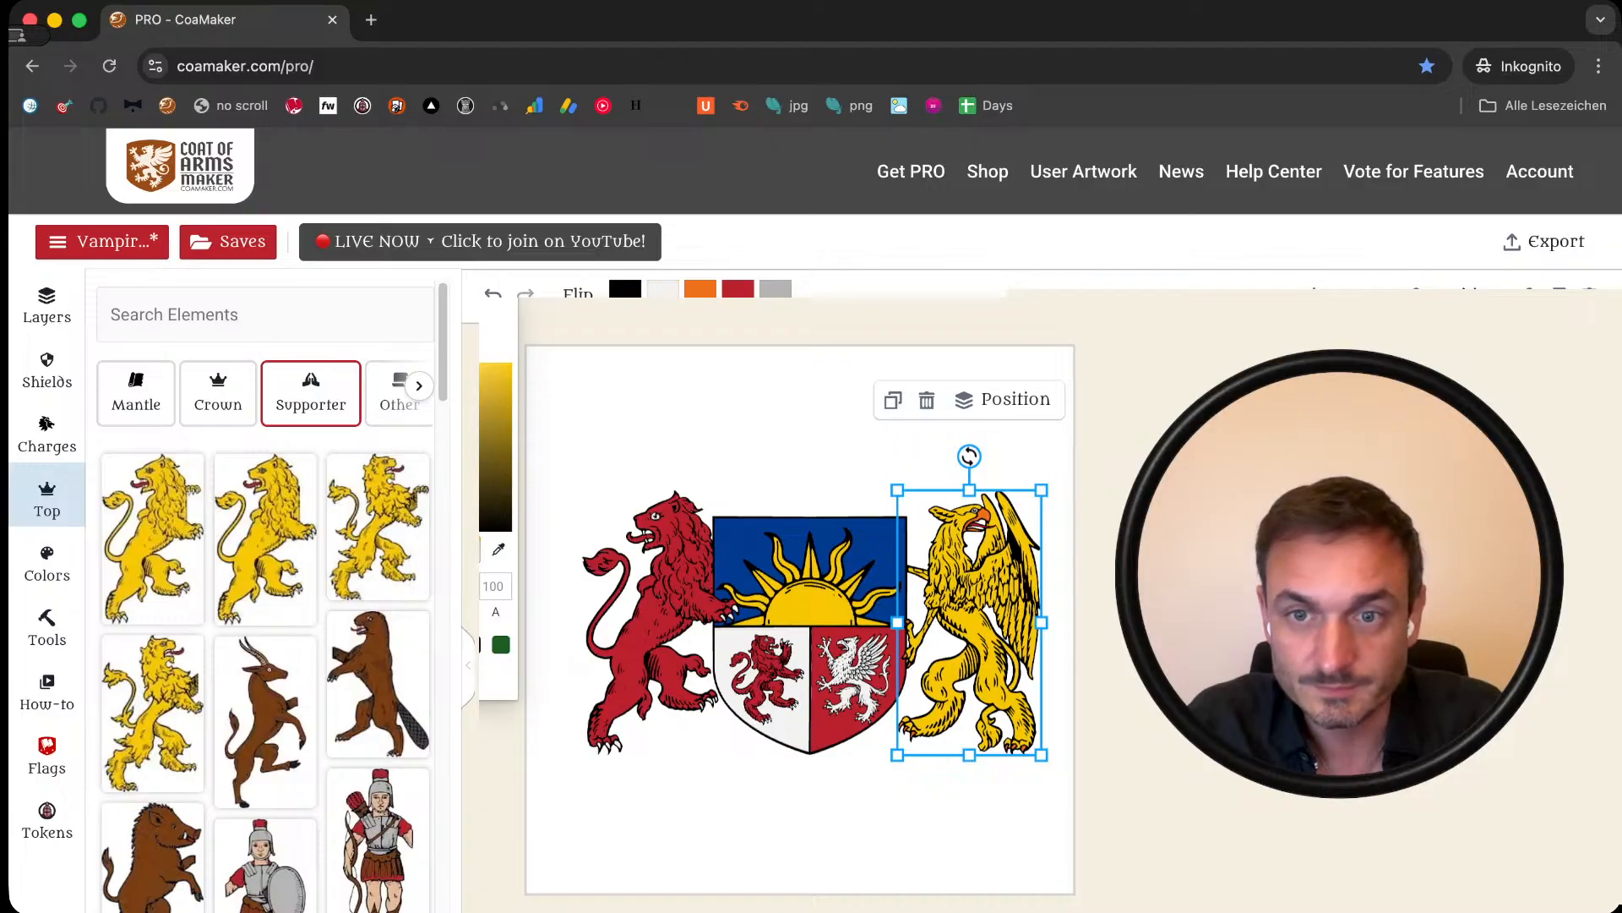
{"action": "left_click", "coordinate": [966, 524]}
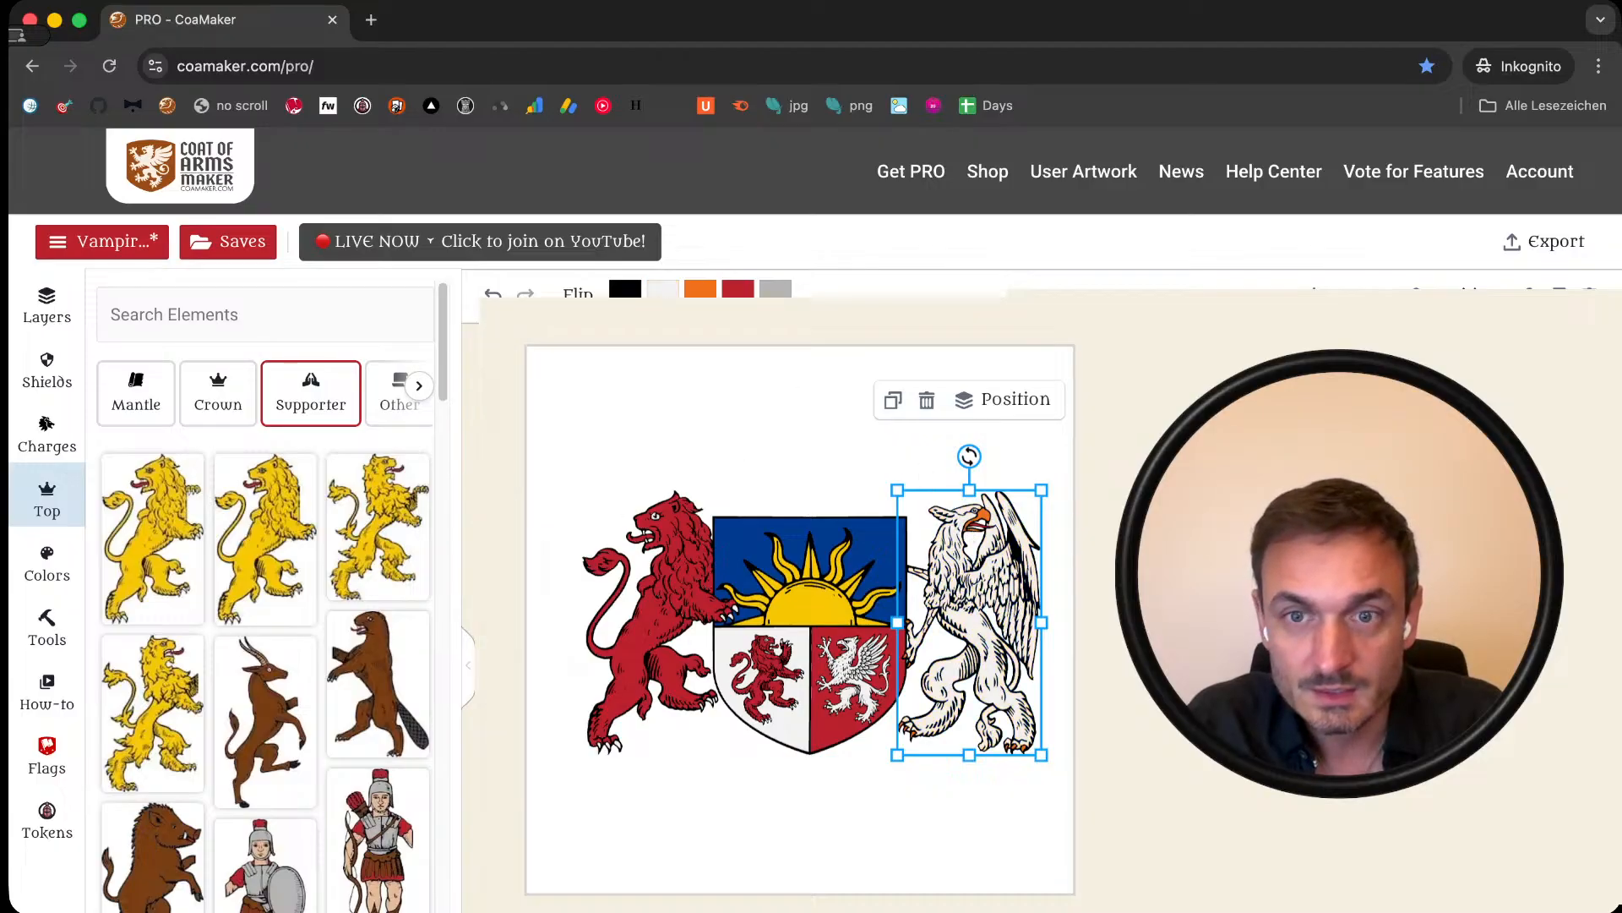
{"action": "left_click", "coordinate": [701, 289]}
{"action": "left_click", "coordinate": [473, 645]}
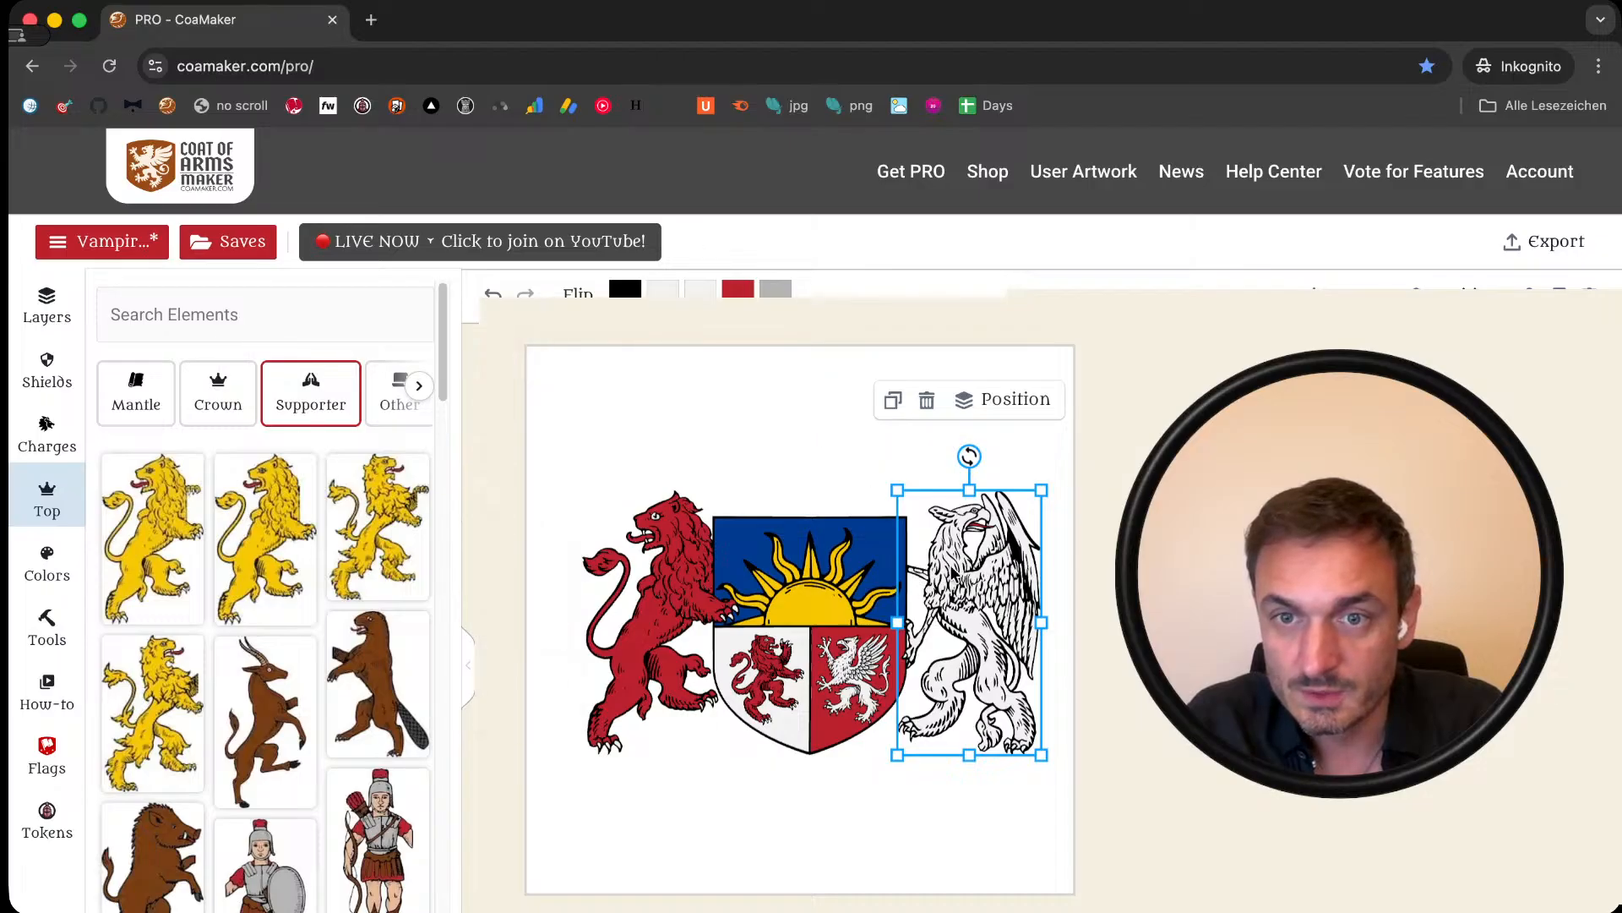
Step: Recolor the lion supporter's first remaining white part red to match its body
{"action": "key", "text": "super+Tab"}
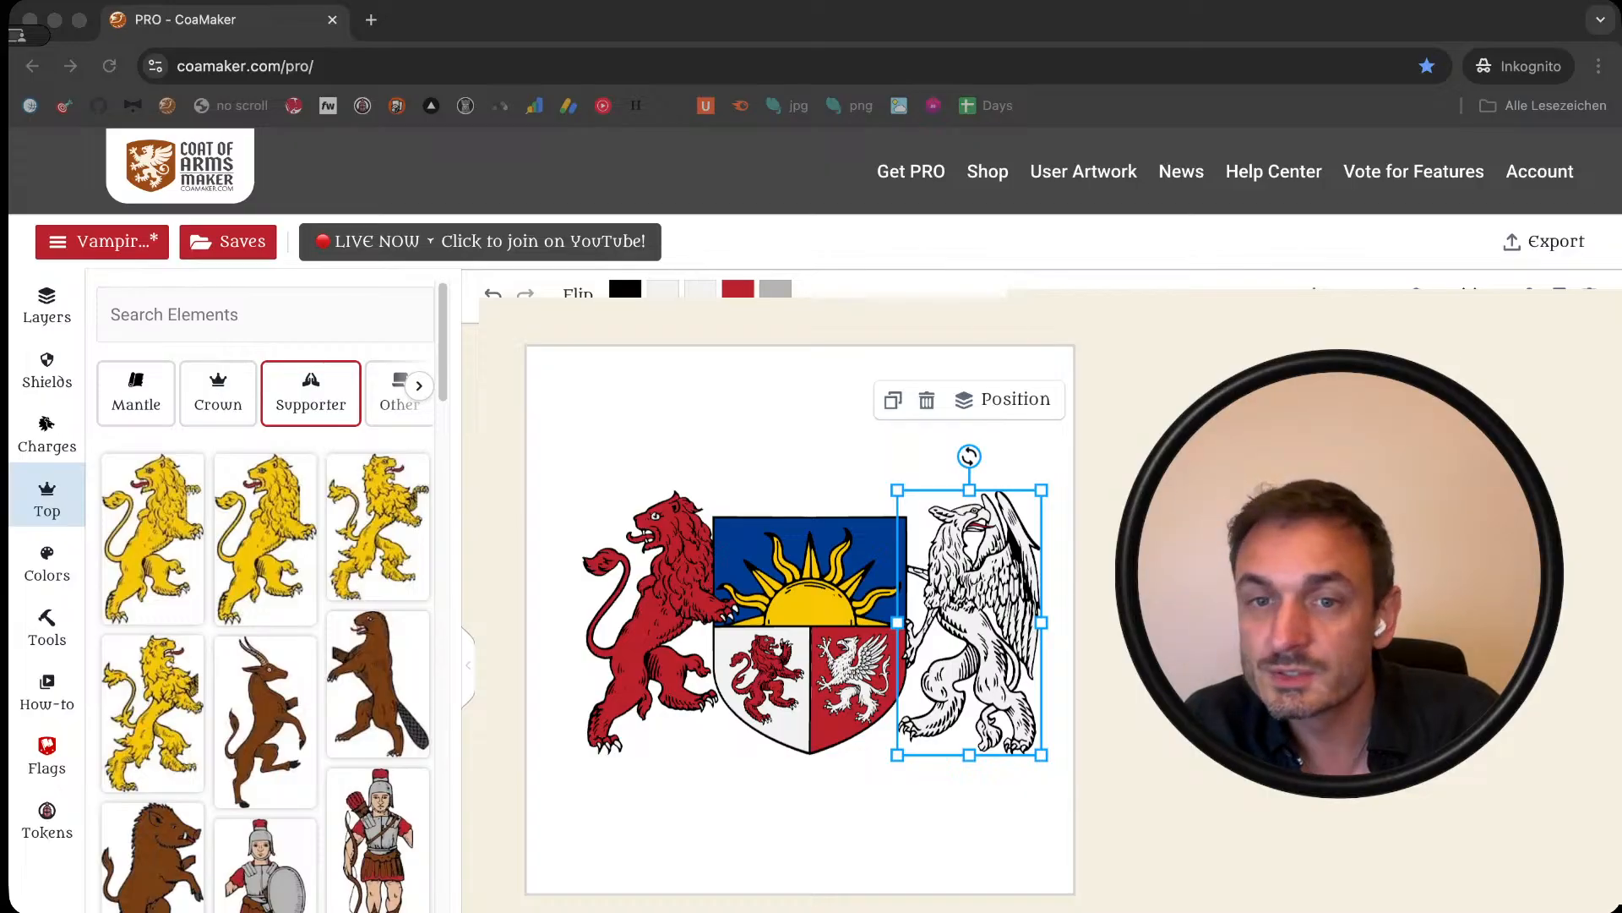
{"action": "key", "text": "super+Tab"}
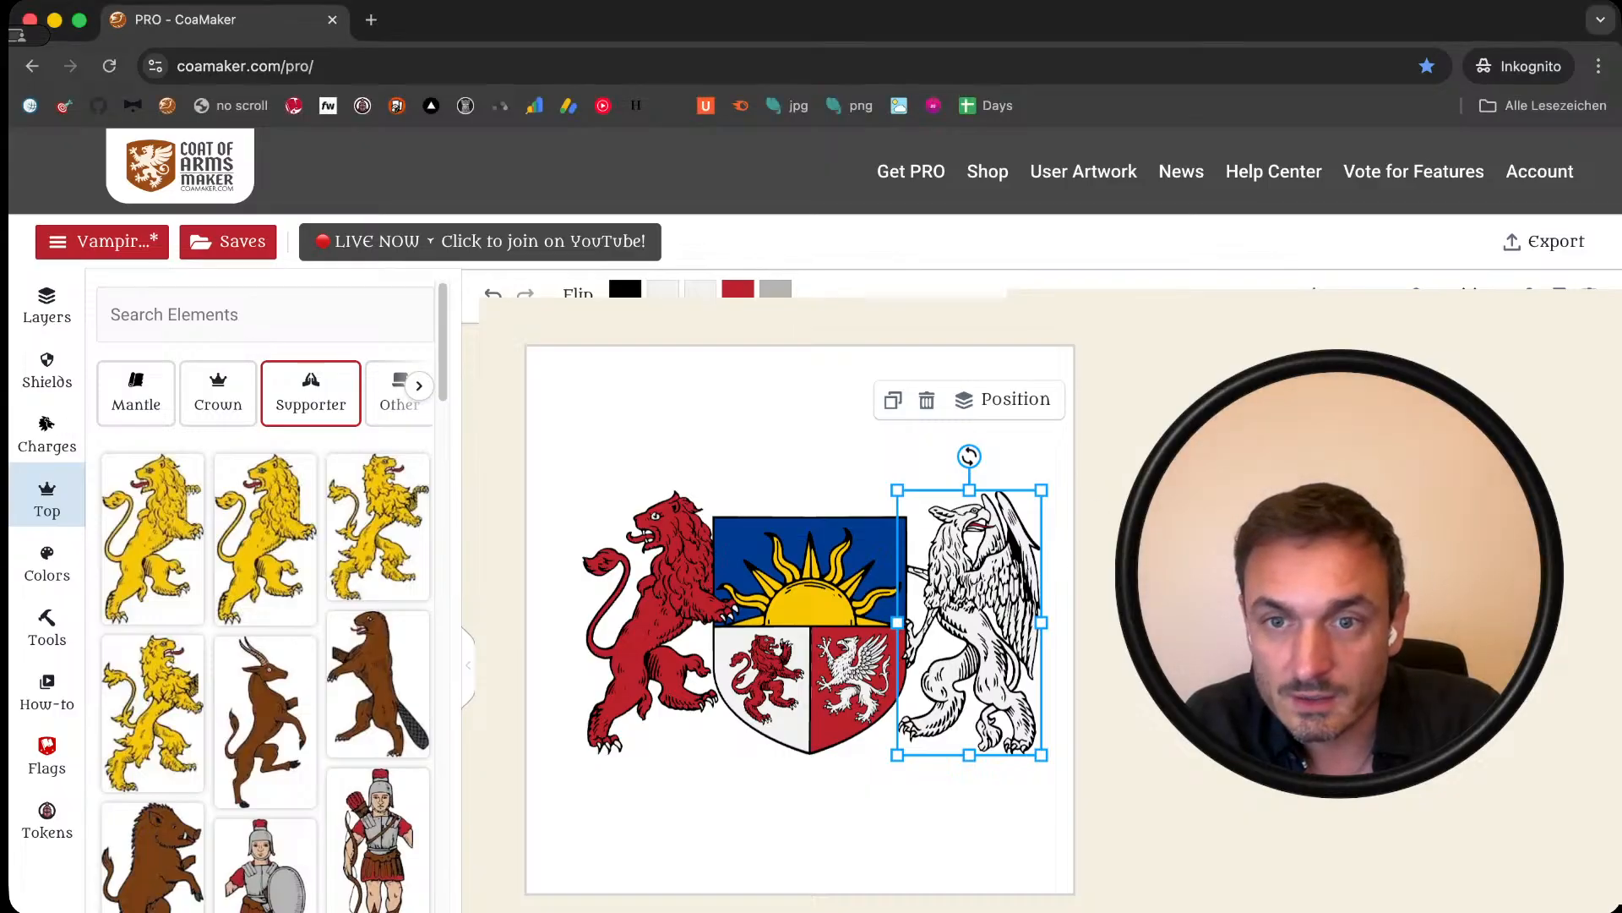
{"action": "left_click", "coordinate": [585, 621]}
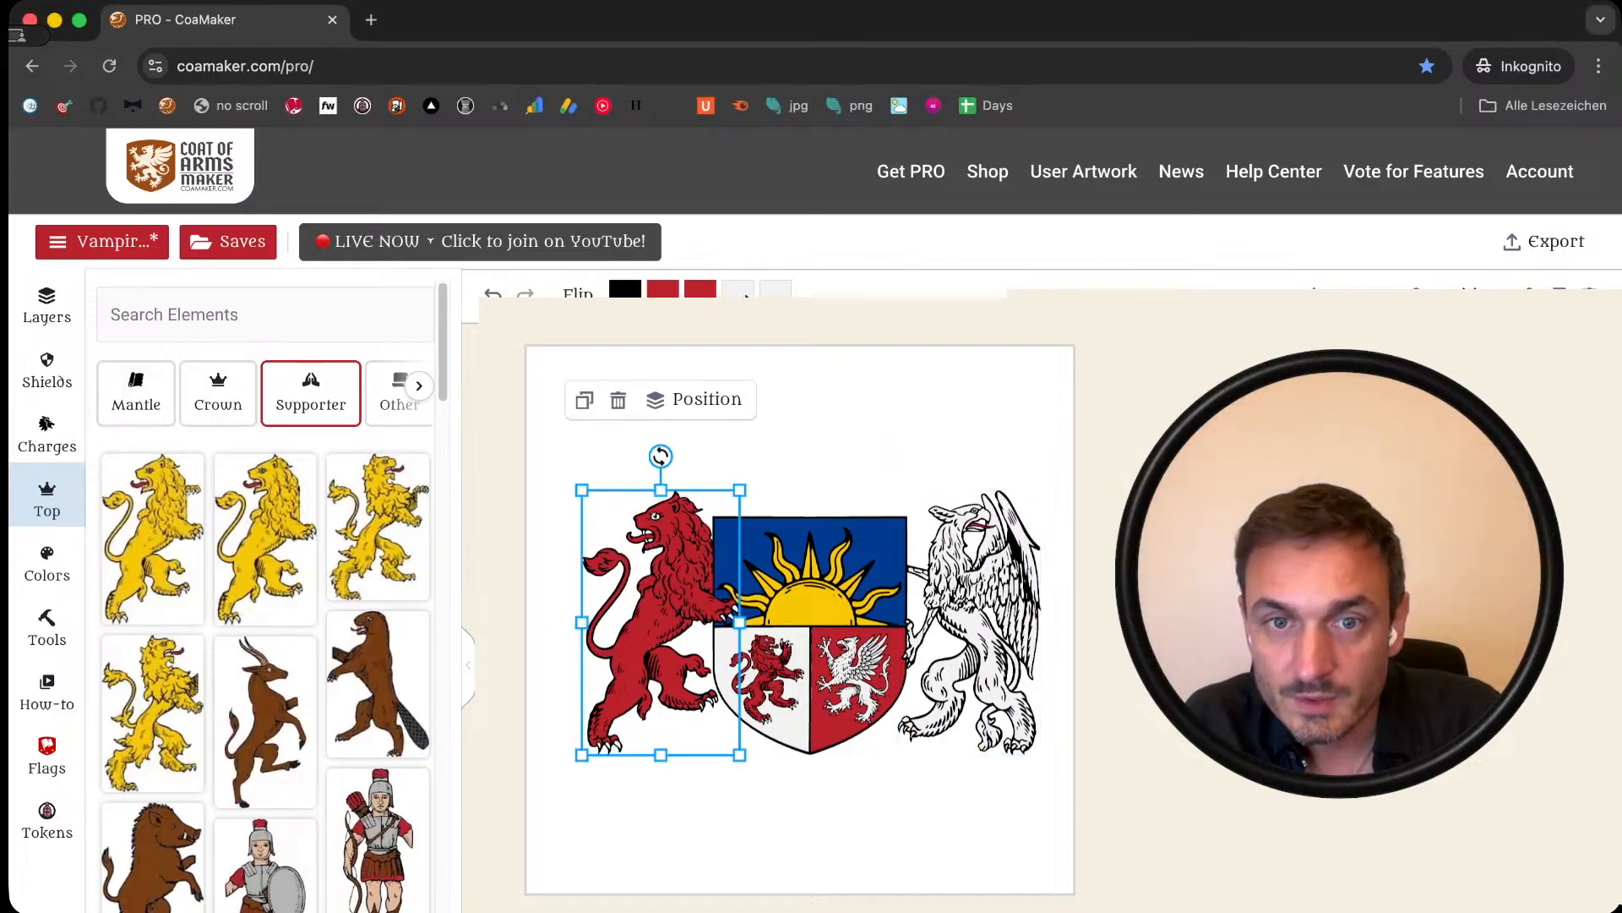
{"action": "left_click", "coordinate": [740, 293]}
{"action": "left_click", "coordinate": [492, 645]}
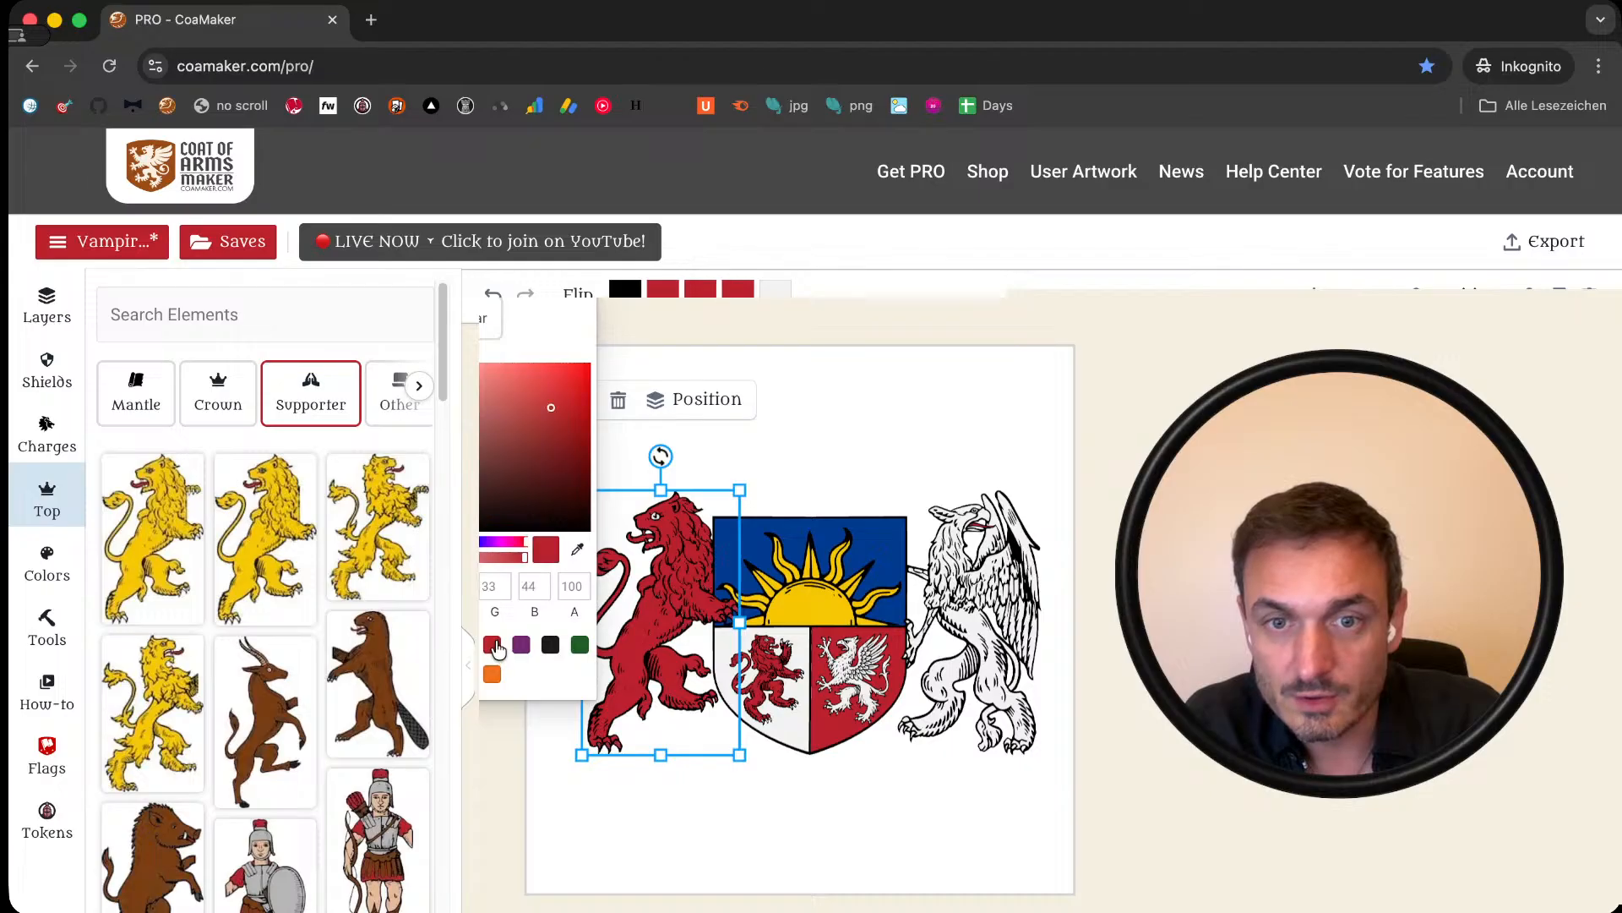
{"action": "left_click", "coordinate": [879, 415]}
{"action": "left_click", "coordinate": [879, 416]}
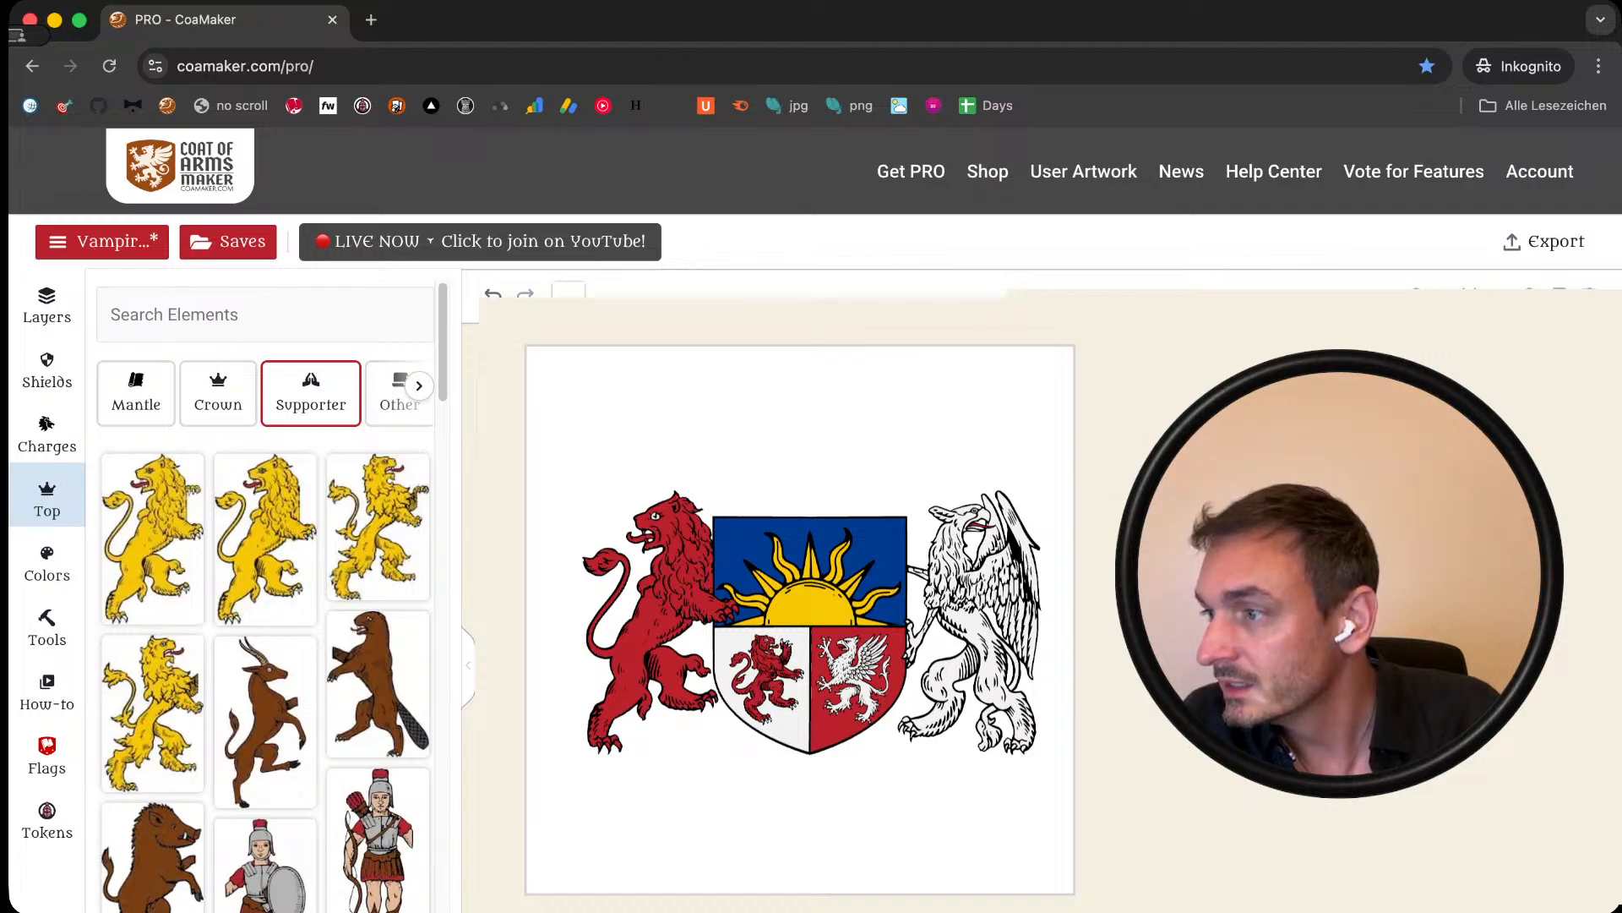
Step: Move the shield, its charges and both supporters together slightly down and left to center them on the canvas
{"action": "left_click_drag", "start_coordinate": [1058, 804], "coordinate": [578, 458]}
{"action": "mouse_move", "coordinate": [858, 654]}
{"action": "left_mouse_down"}
{"action": "mouse_move", "coordinate": [827, 661]}
{"action": "mouse_move", "coordinate": [845, 668]}
{"action": "left_mouse_up"}
{"action": "left_click", "coordinate": [662, 472]}
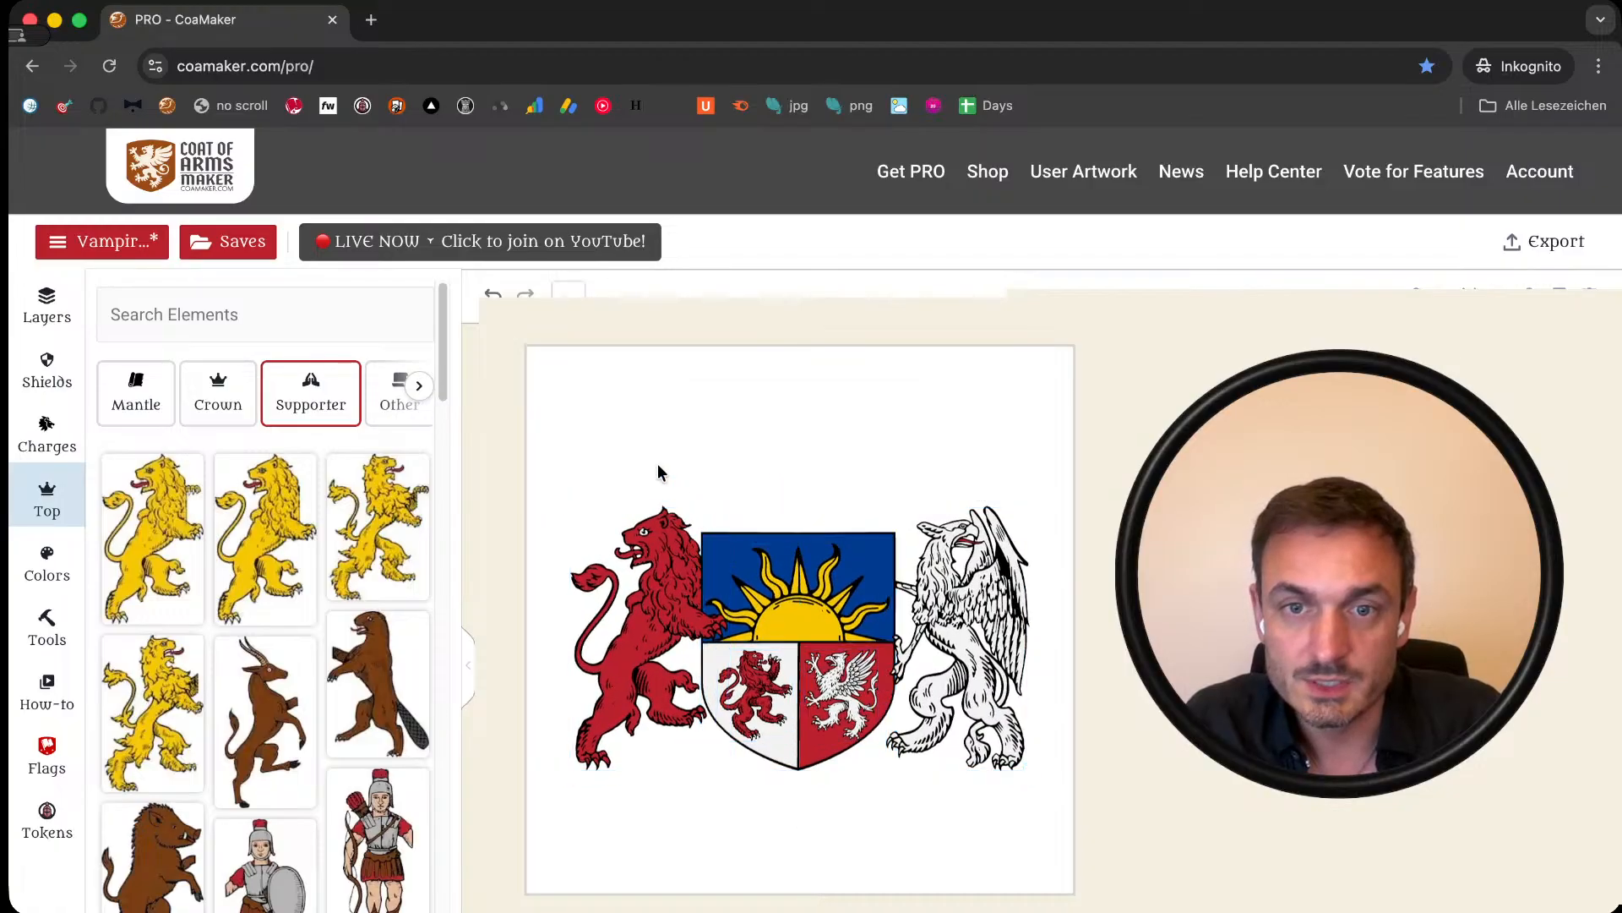
Step: Search the charges for "star" and place a small yellow five-pointed star centered just above the shield
{"action": "left_click", "coordinate": [46, 429]}
{"action": "left_click", "coordinate": [259, 325]}
{"action": "type", "text": "star"}
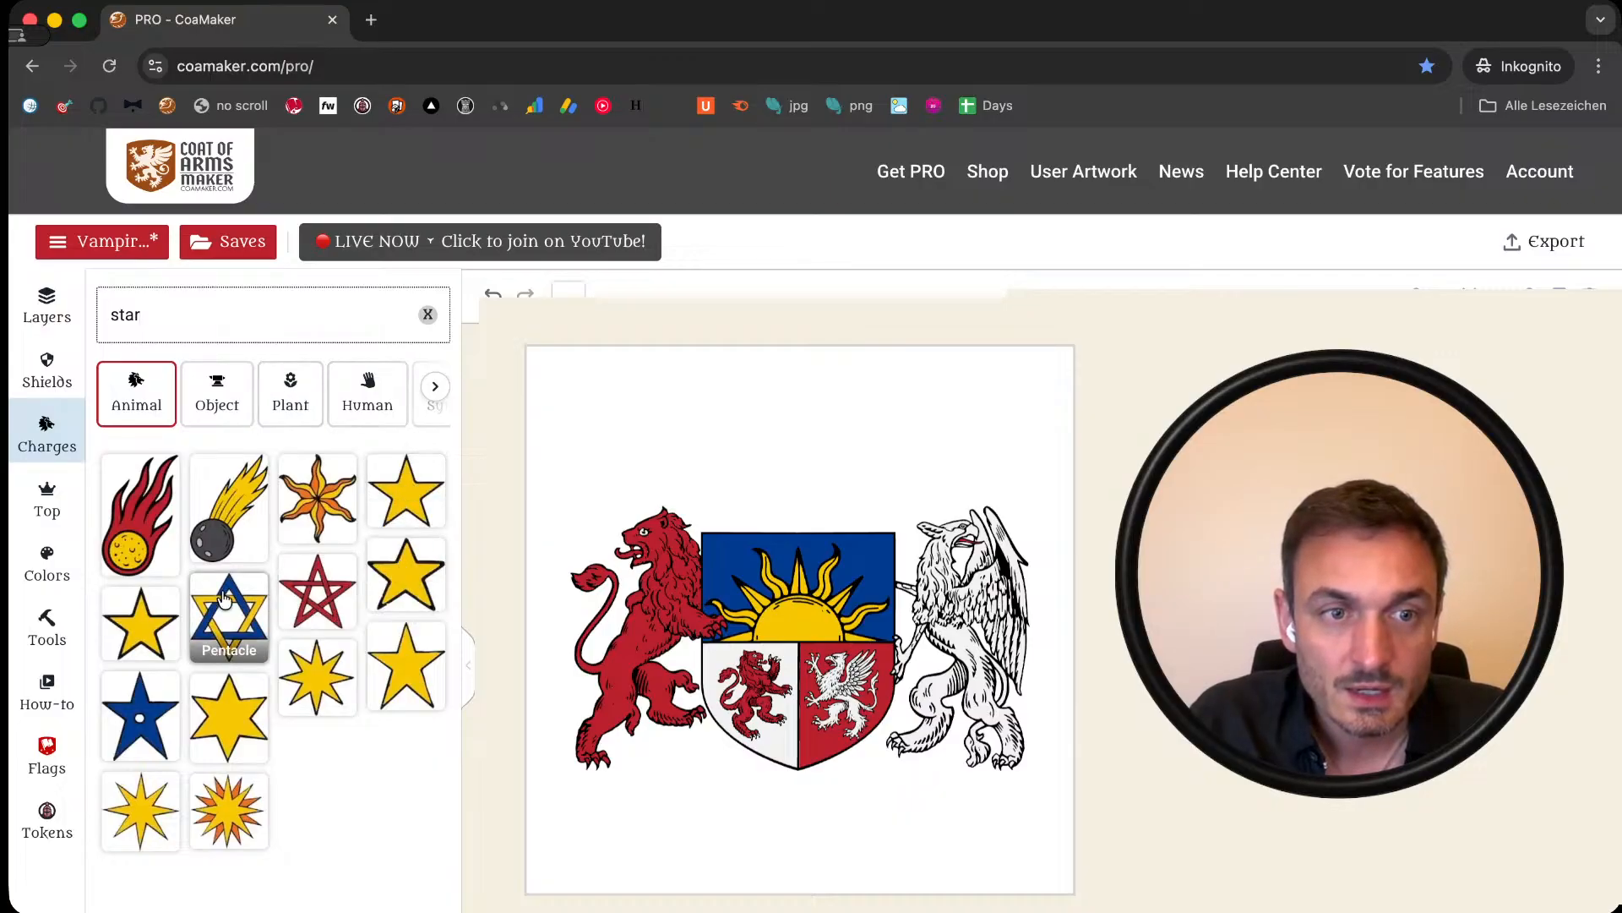
{"action": "left_click", "coordinate": [141, 623]}
{"action": "left_click_drag", "start_coordinate": [639, 766], "coordinate": [800, 486]}
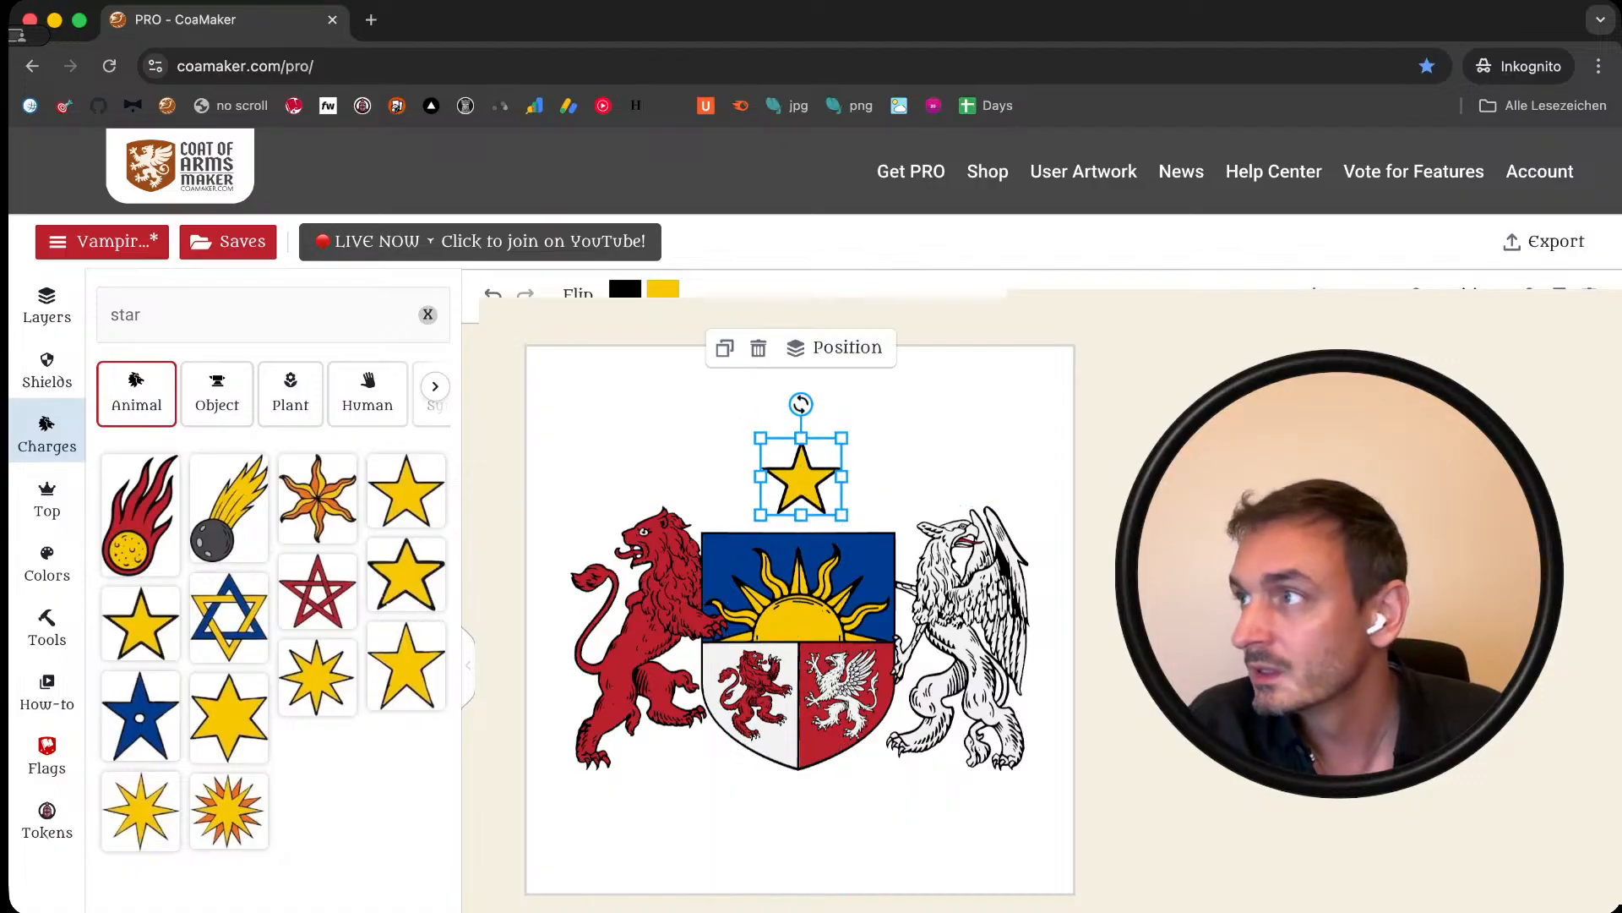
{"action": "left_click", "coordinate": [786, 482]}
{"action": "mouse_move", "coordinate": [804, 466]}
{"action": "left_mouse_down"}
{"action": "mouse_move", "coordinate": [829, 453]}
{"action": "mouse_move", "coordinate": [801, 488]}
{"action": "left_mouse_up"}
{"action": "left_click", "coordinate": [957, 417]}
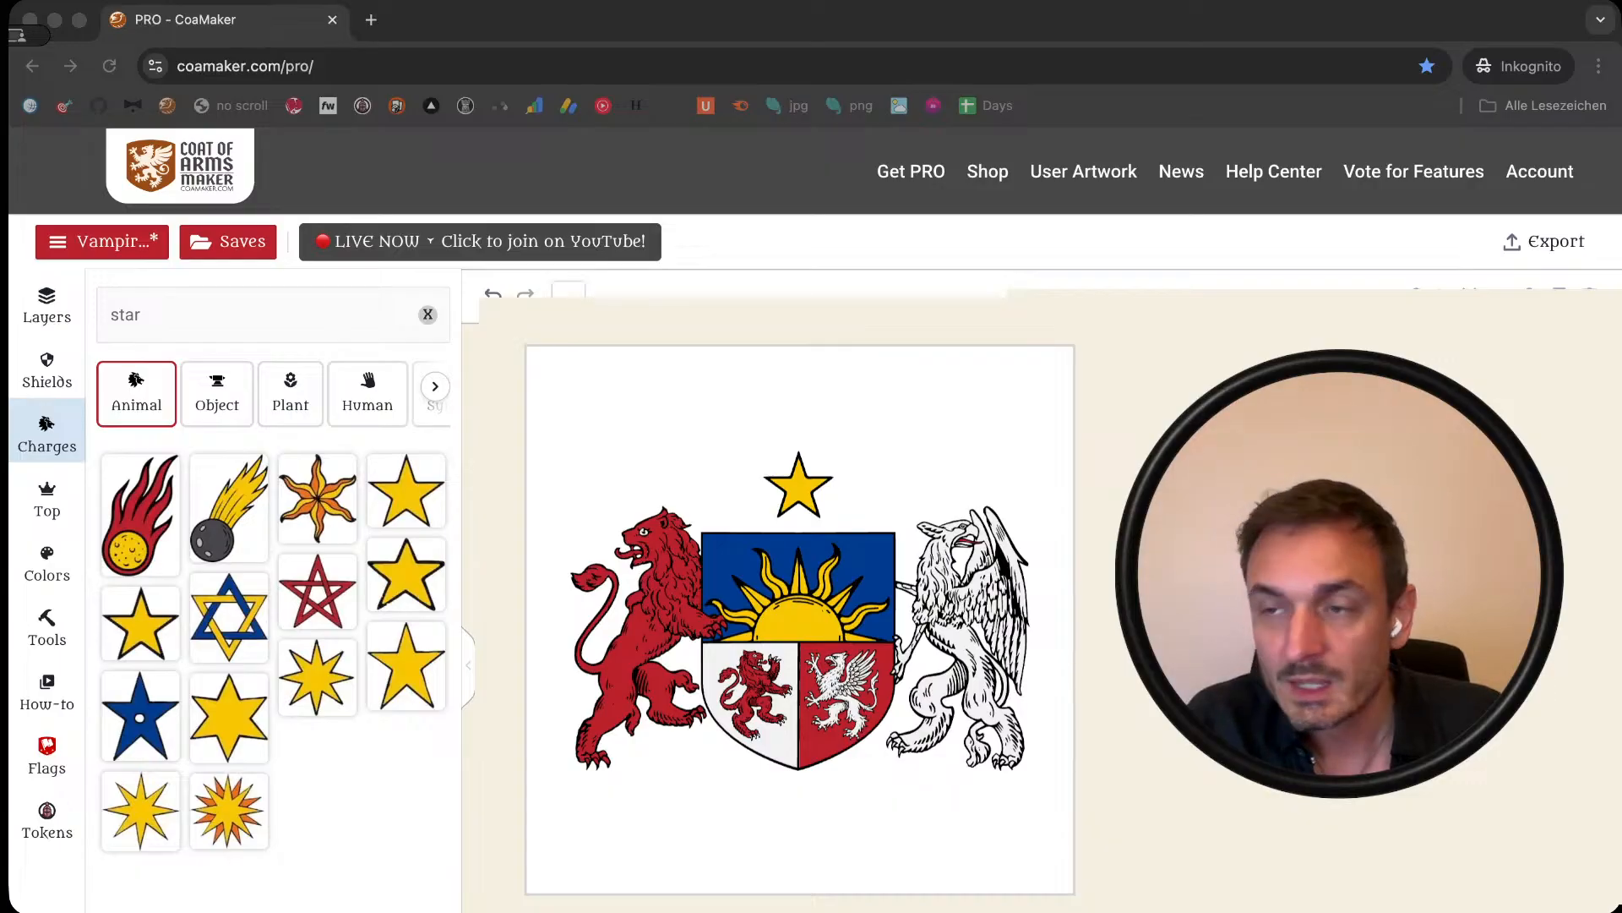
Step: Raise the star slightly, then duplicate it, placing the copy to its right and tilting it clockwise
{"action": "left_click", "coordinate": [805, 496]}
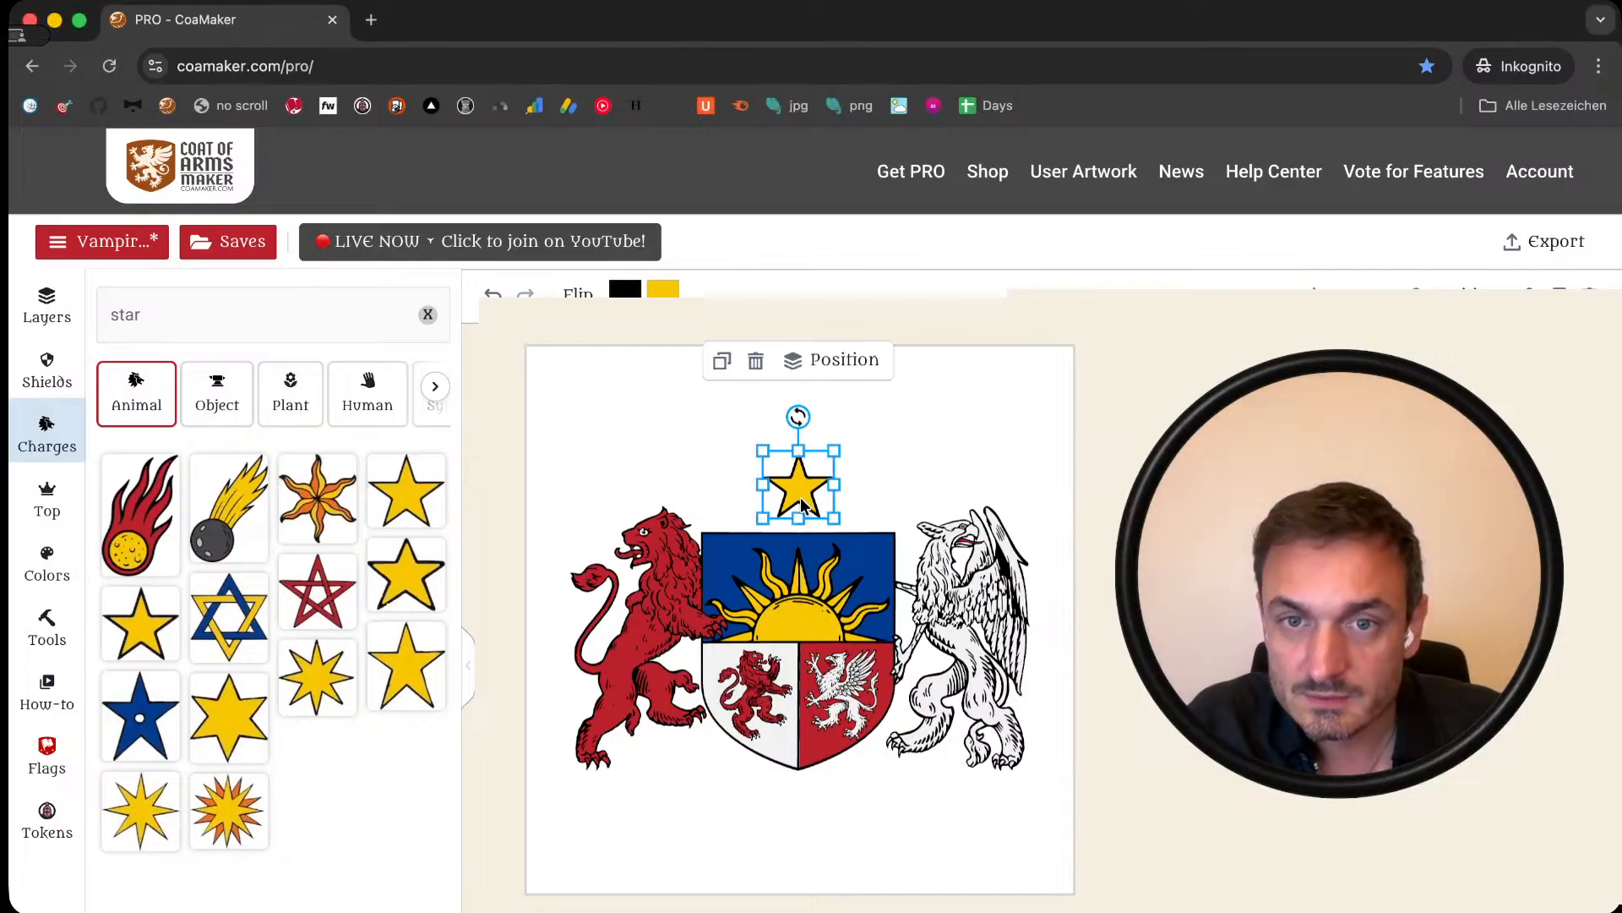
{"action": "left_click_drag", "start_coordinate": [804, 500], "coordinate": [871, 483]}
{"action": "left_click", "coordinate": [1558, 295]}
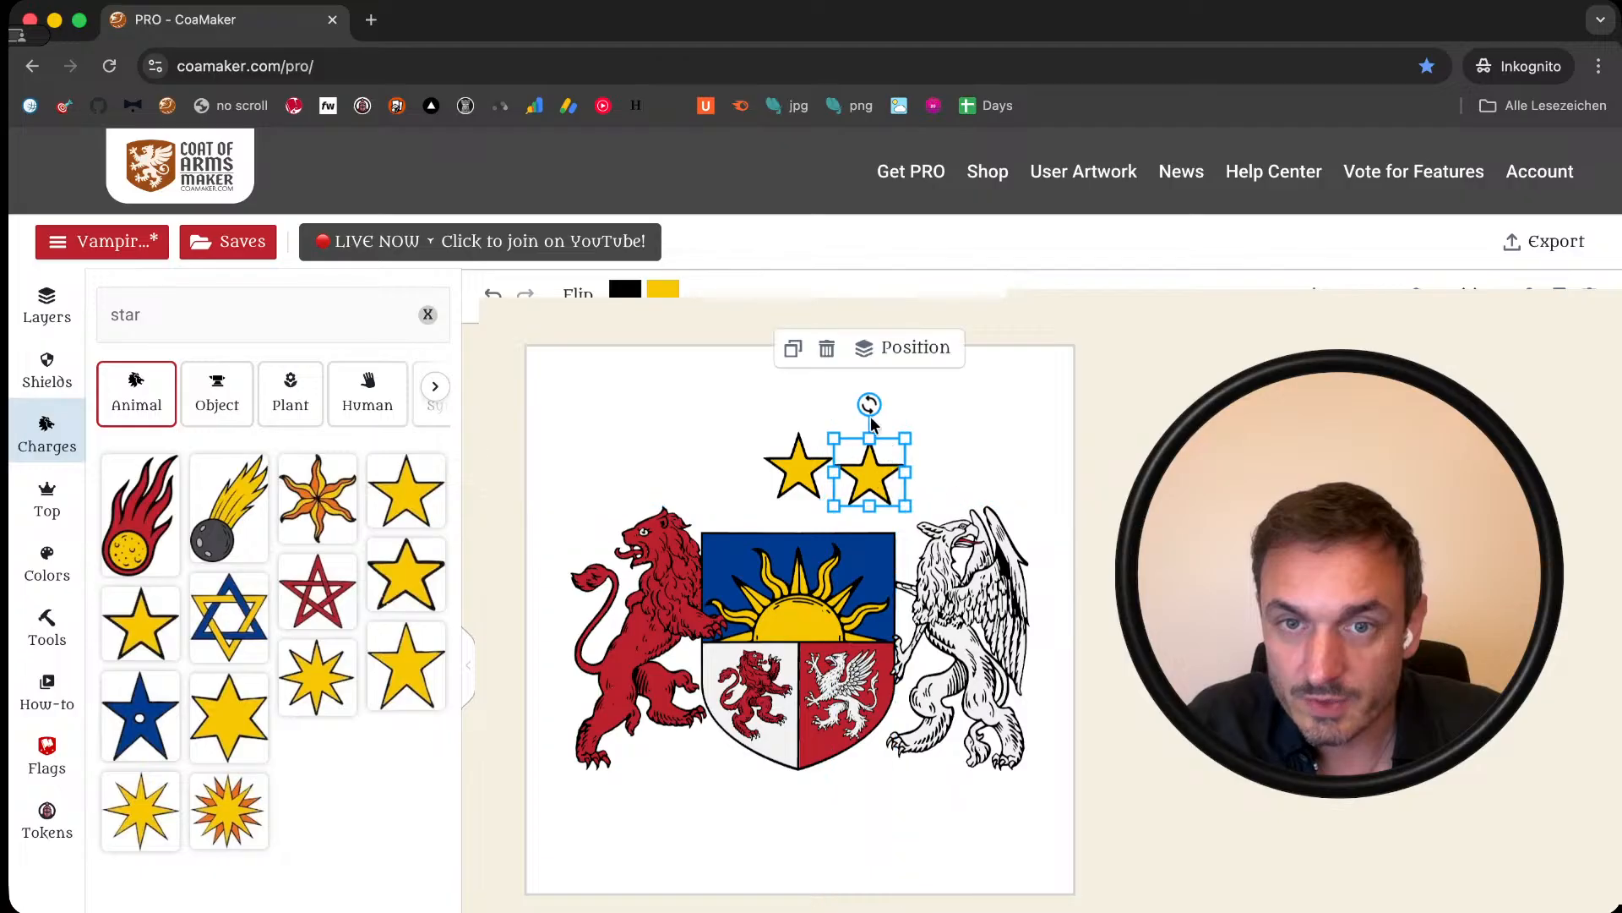
{"action": "left_click_drag", "start_coordinate": [869, 406], "coordinate": [865, 497]}
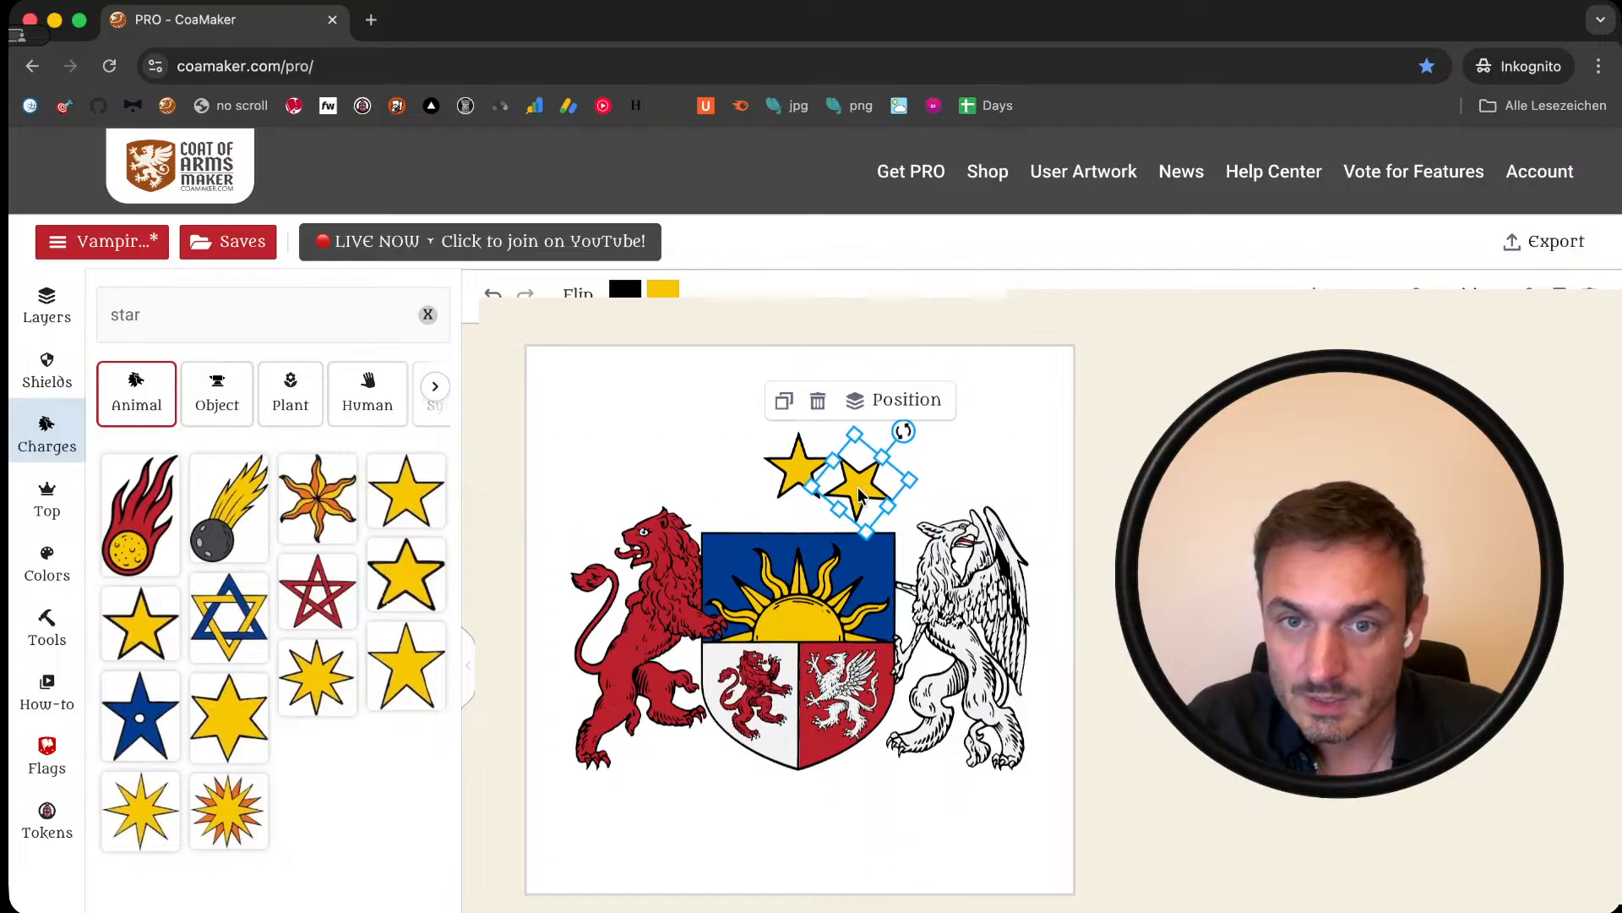
{"action": "left_click_drag", "start_coordinate": [906, 425], "coordinate": [898, 428]}
{"action": "left_click", "coordinate": [1013, 475]}
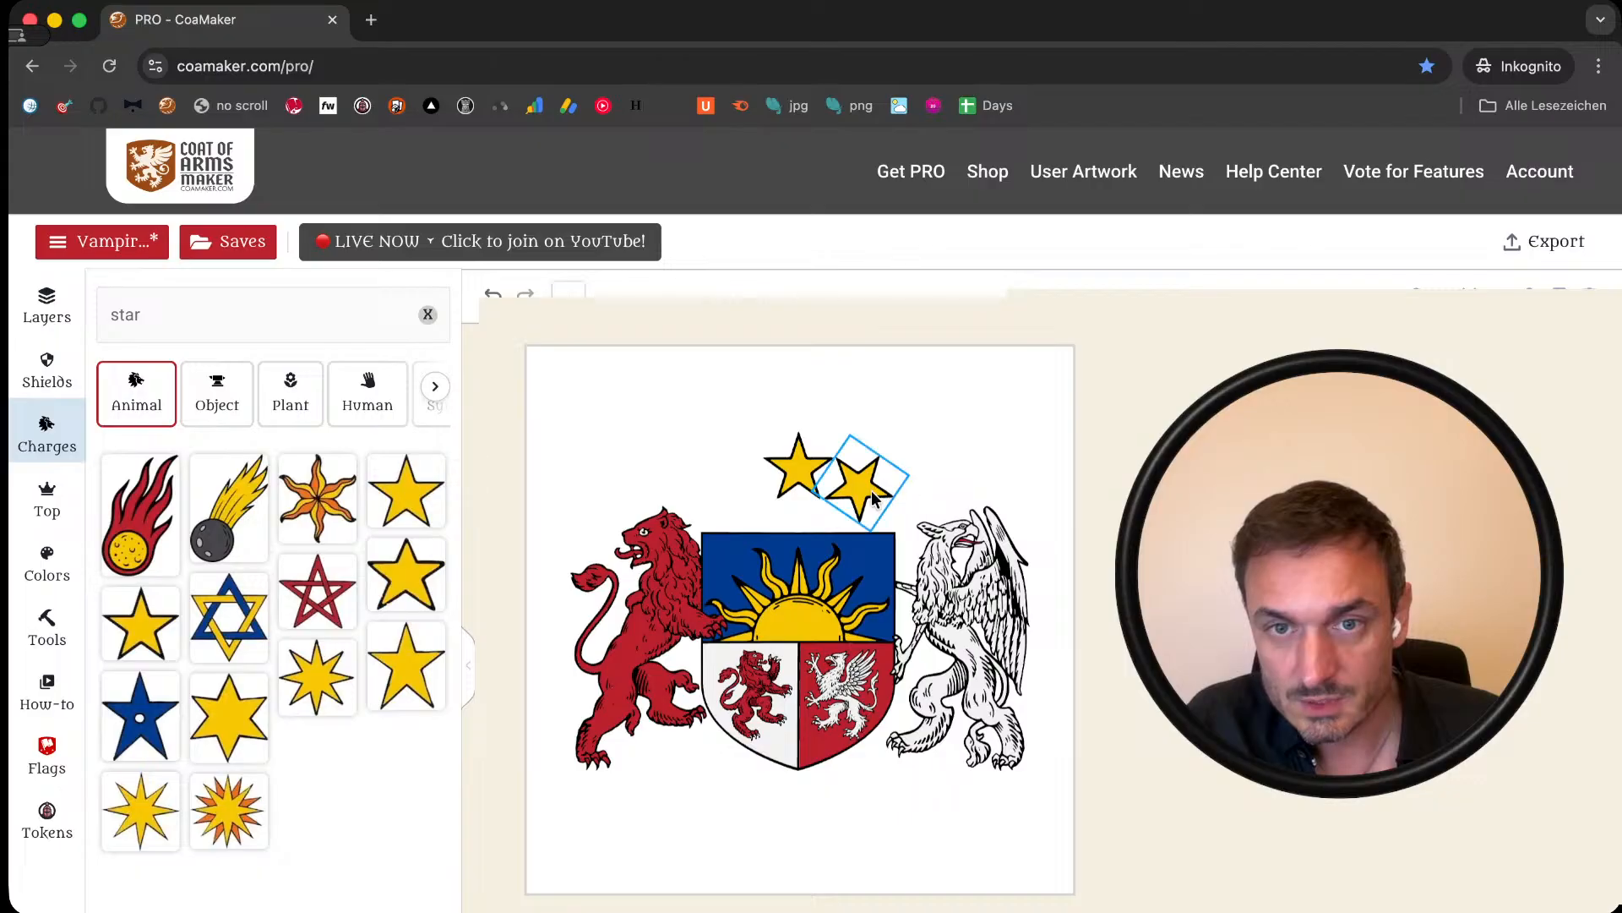
Step: Nudge the tilted star left until it sits close against the middle star
{"action": "left_click", "coordinate": [872, 492]}
{"action": "left_click", "coordinate": [978, 468]}
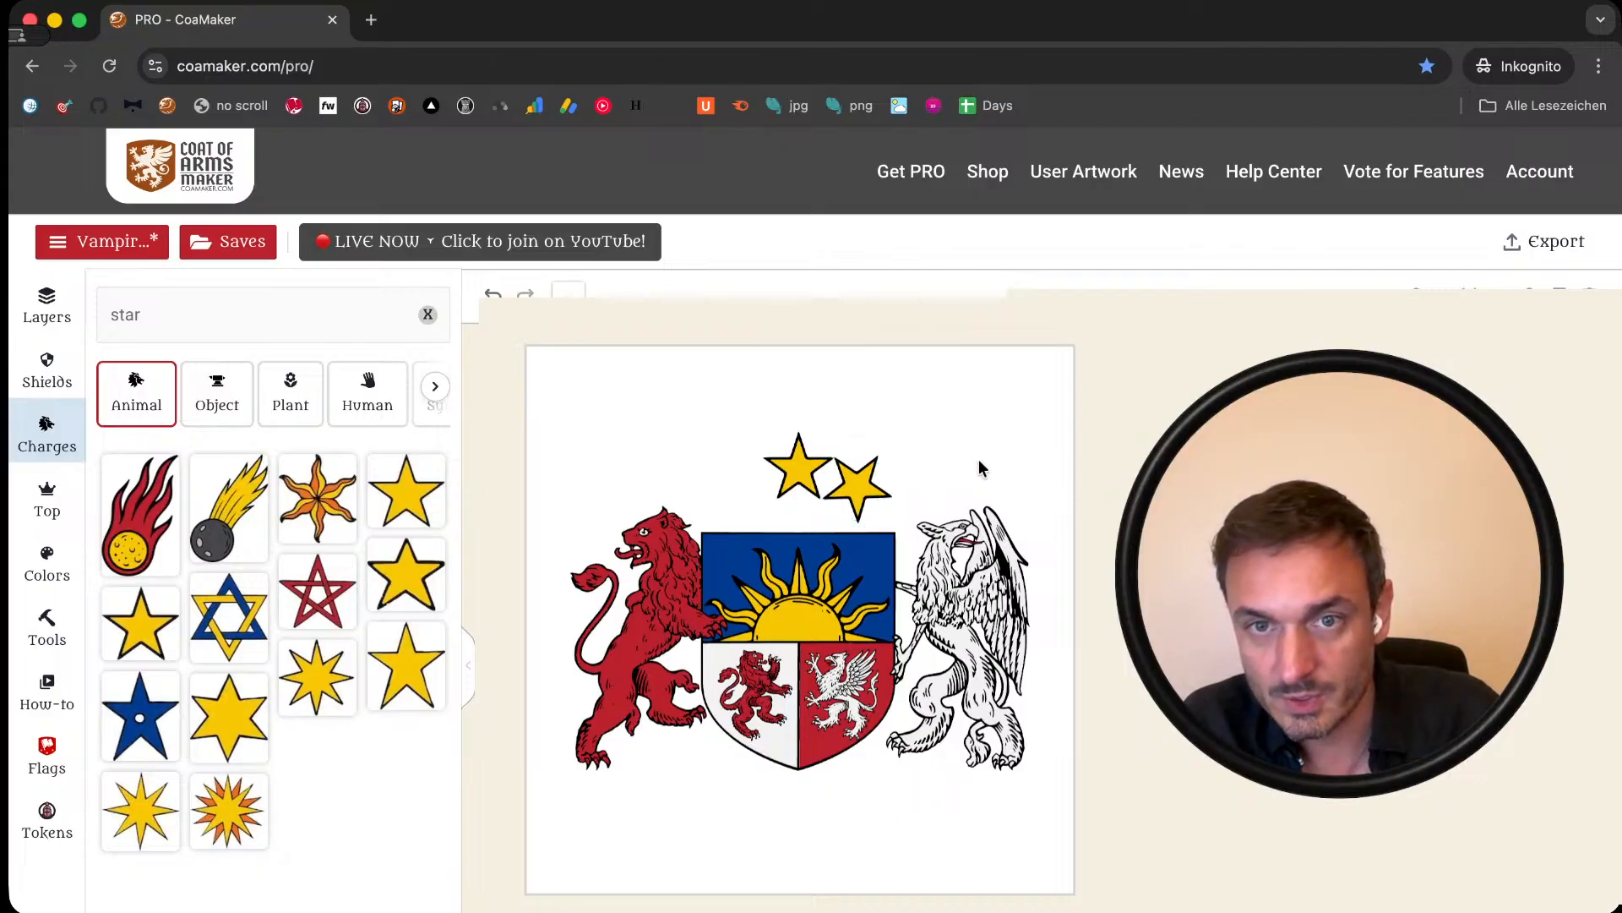
{"action": "left_click", "coordinate": [857, 483]}
{"action": "left_click", "coordinate": [1014, 481]}
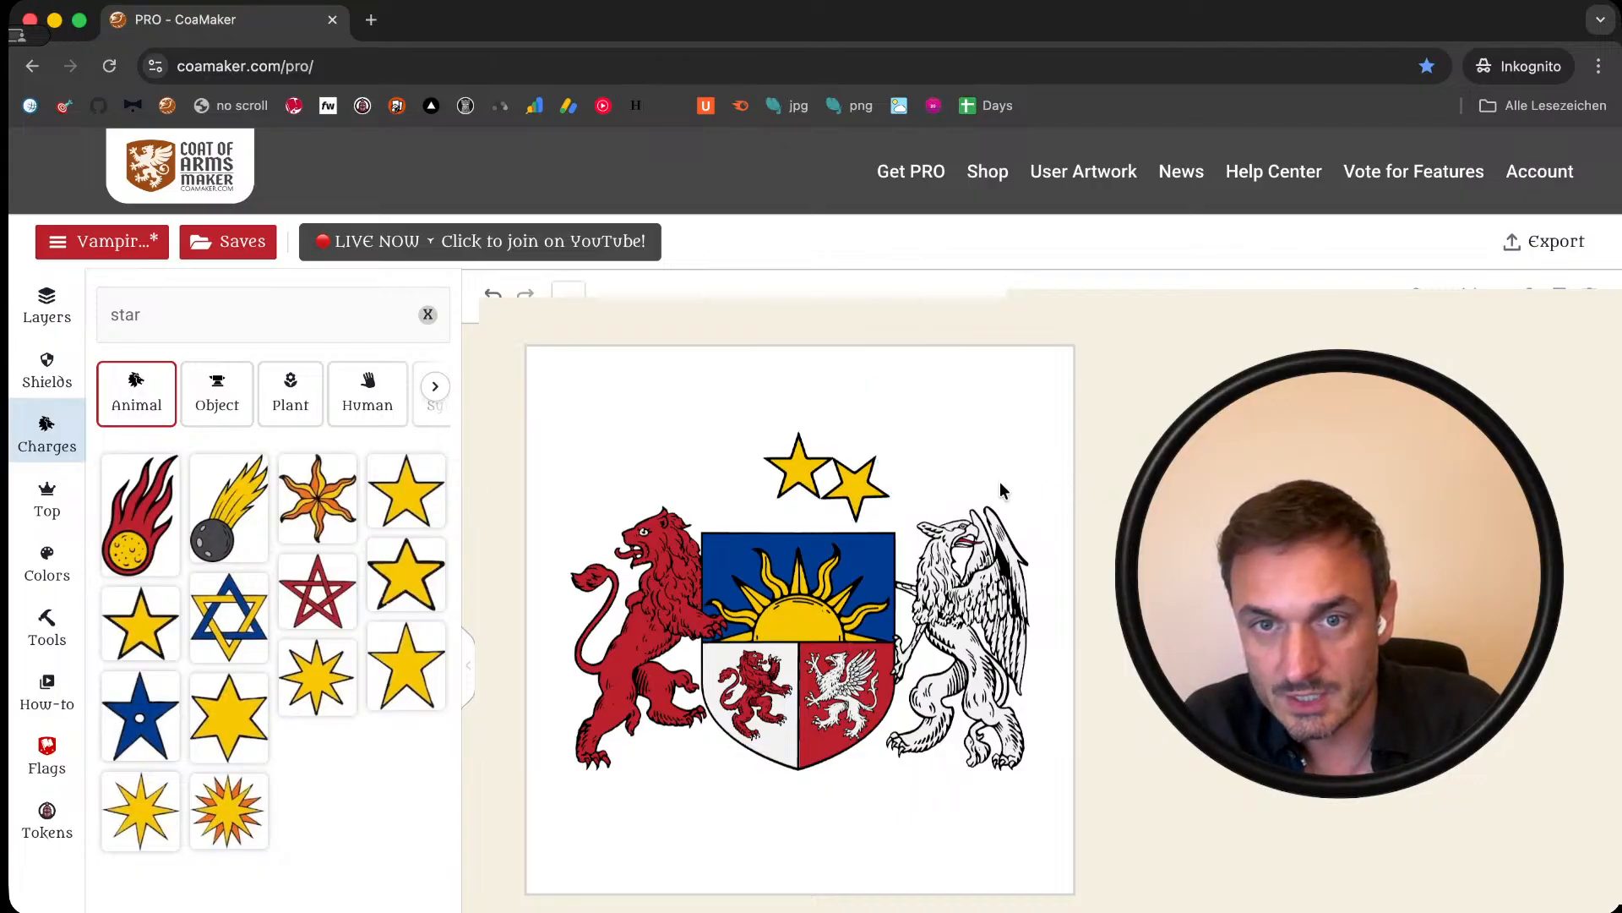
{"action": "left_click", "coordinate": [852, 486]}
{"action": "left_click", "coordinate": [944, 489]}
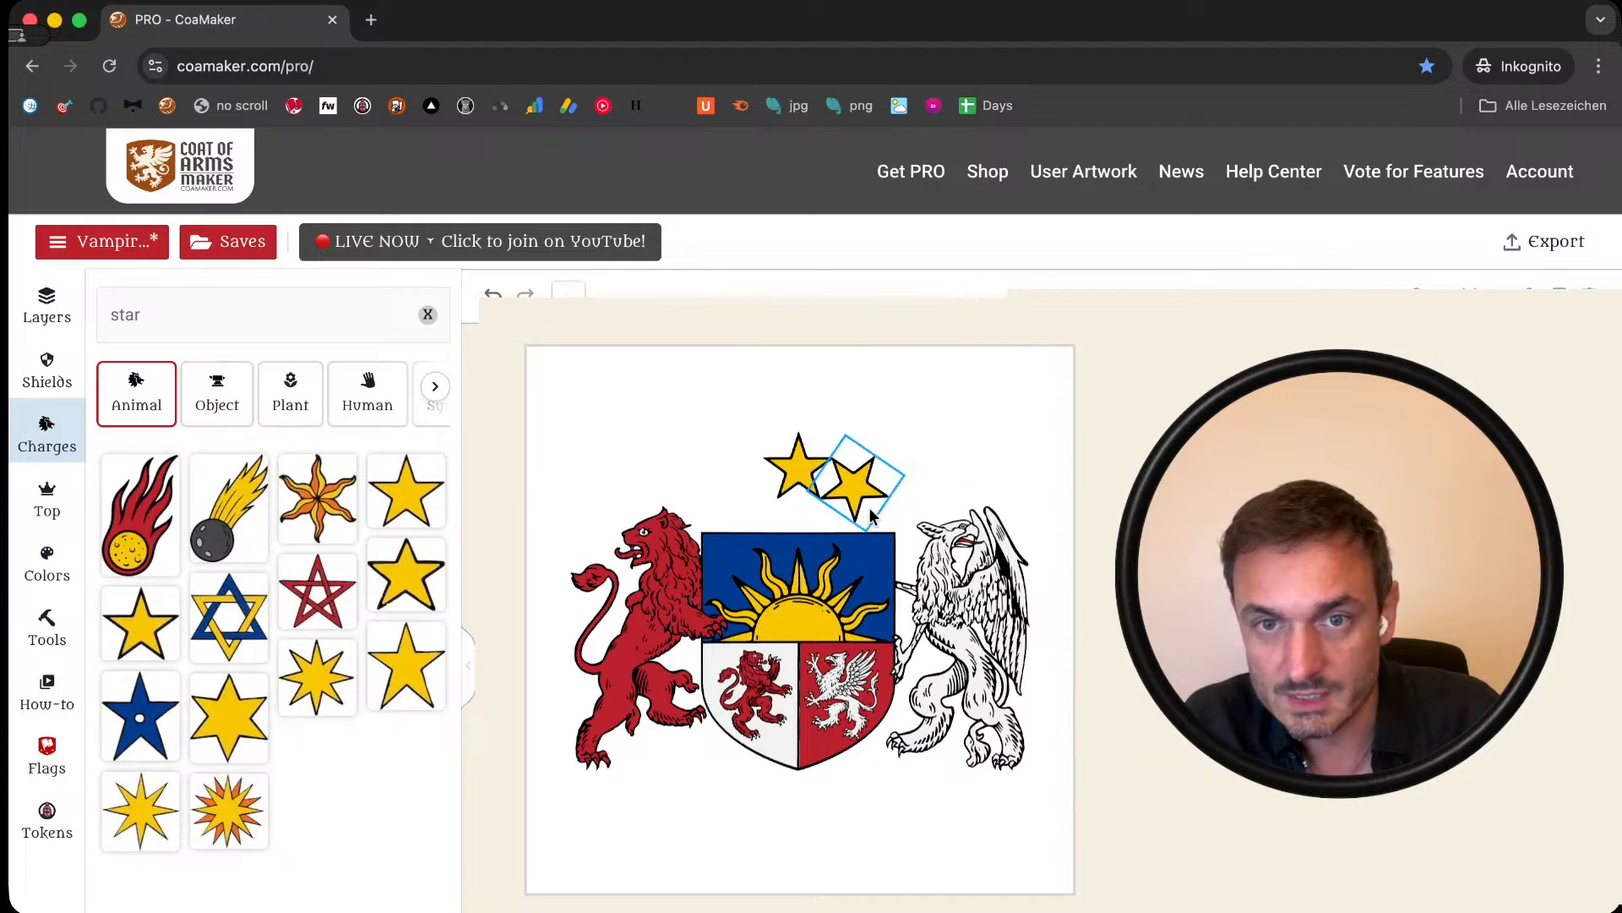
{"action": "left_click", "coordinate": [855, 486]}
{"action": "left_click", "coordinate": [1028, 469]}
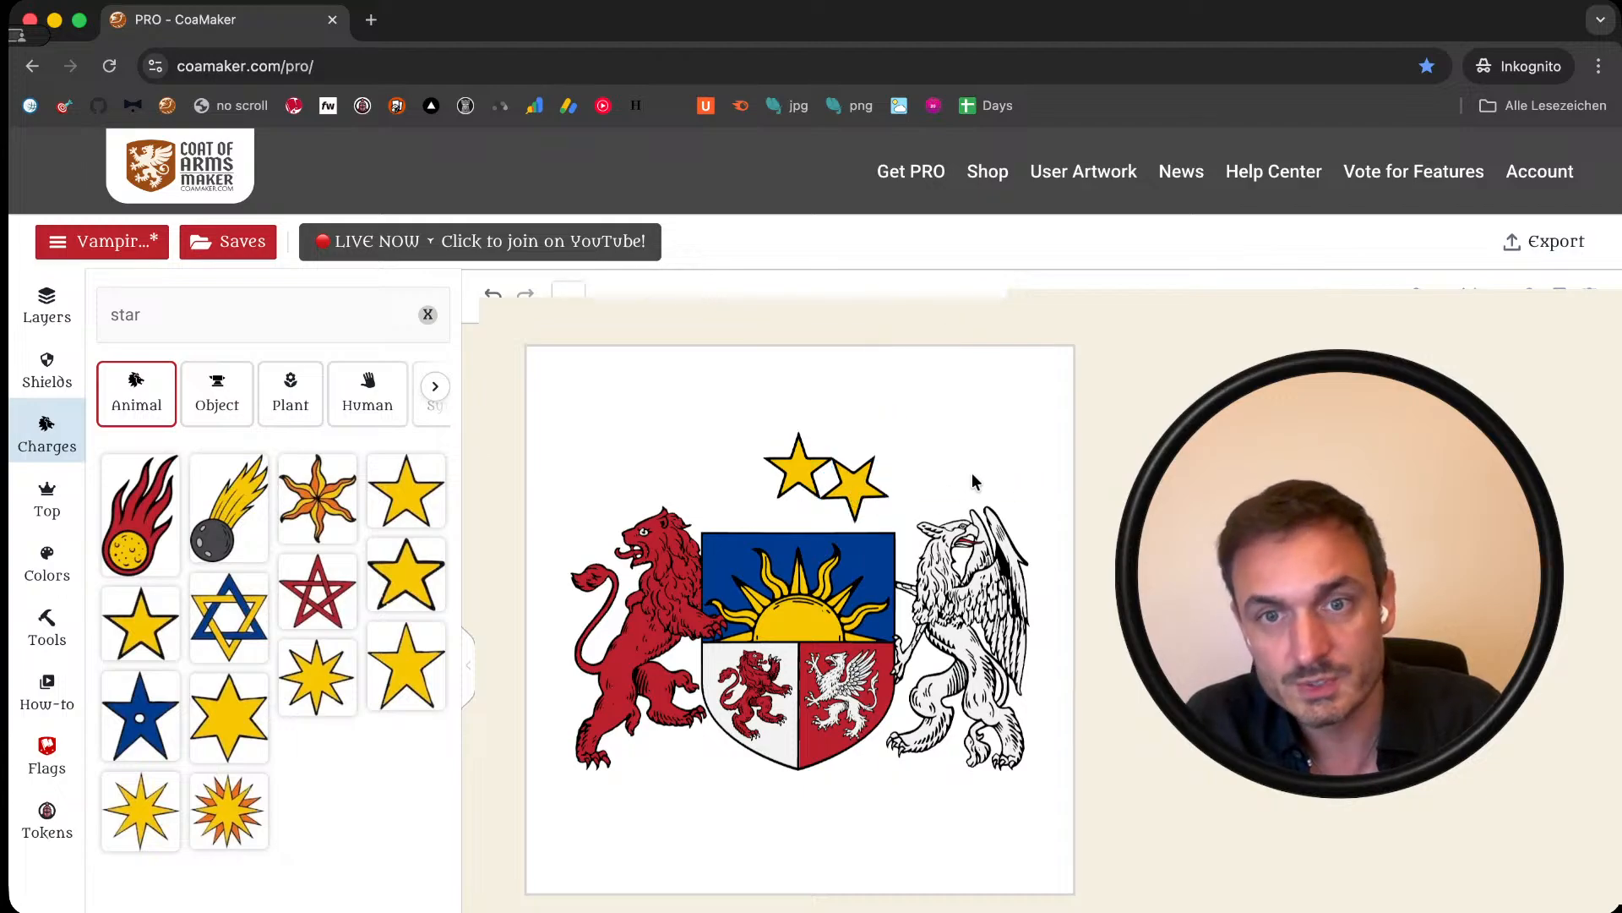
Step: Duplicate the tilted star, rotate the copy to mirror the original and place it left of the middle star
{"action": "left_click", "coordinate": [855, 486]}
{"action": "left_click", "coordinate": [779, 347]}
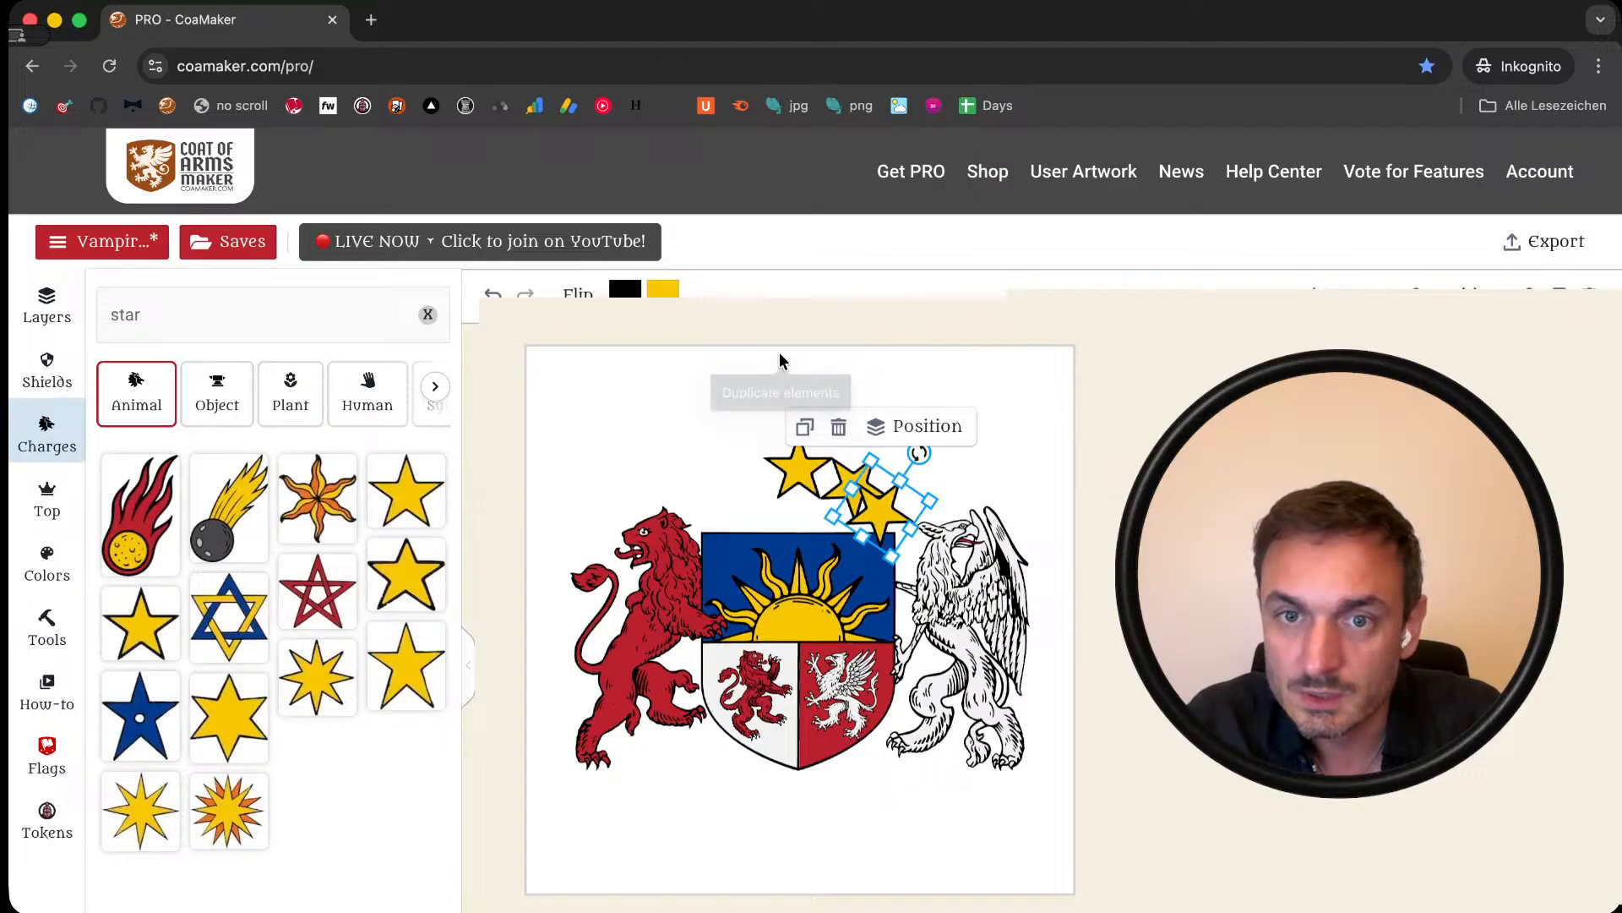
{"action": "left_click_drag", "start_coordinate": [919, 454], "coordinate": [845, 449]}
{"action": "left_click_drag", "start_coordinate": [890, 526], "coordinate": [745, 496]}
{"action": "left_click", "coordinate": [993, 479]}
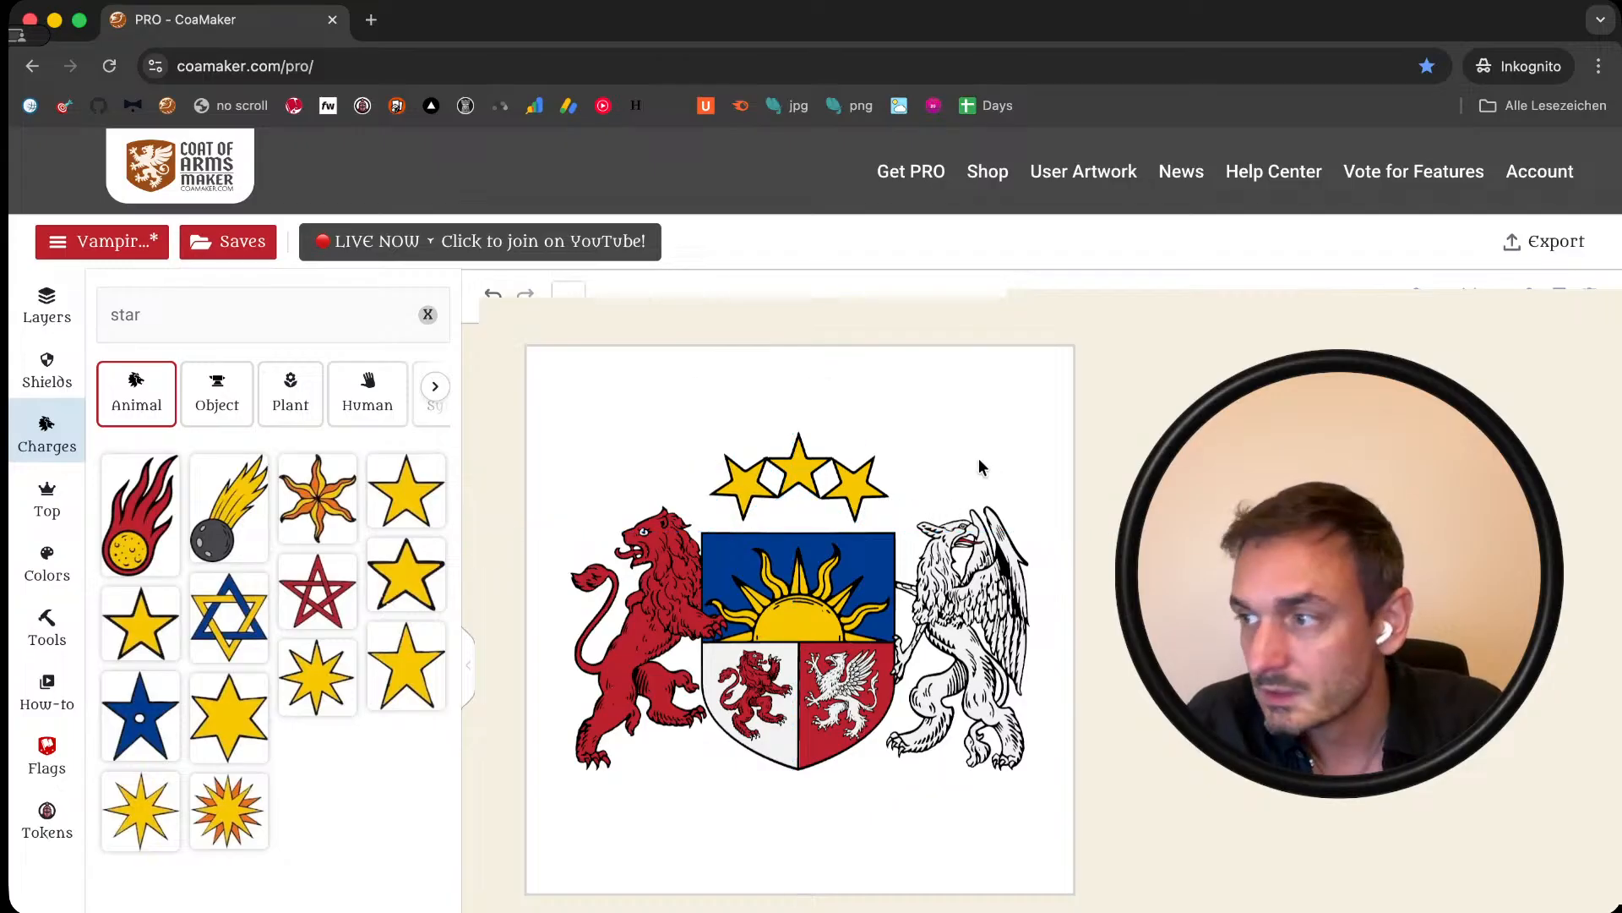
Step: Fine-tune the left star's position so the outer stars sit symmetrically around the middle one
{"action": "left_click", "coordinate": [743, 497]}
{"action": "left_click", "coordinate": [912, 412]}
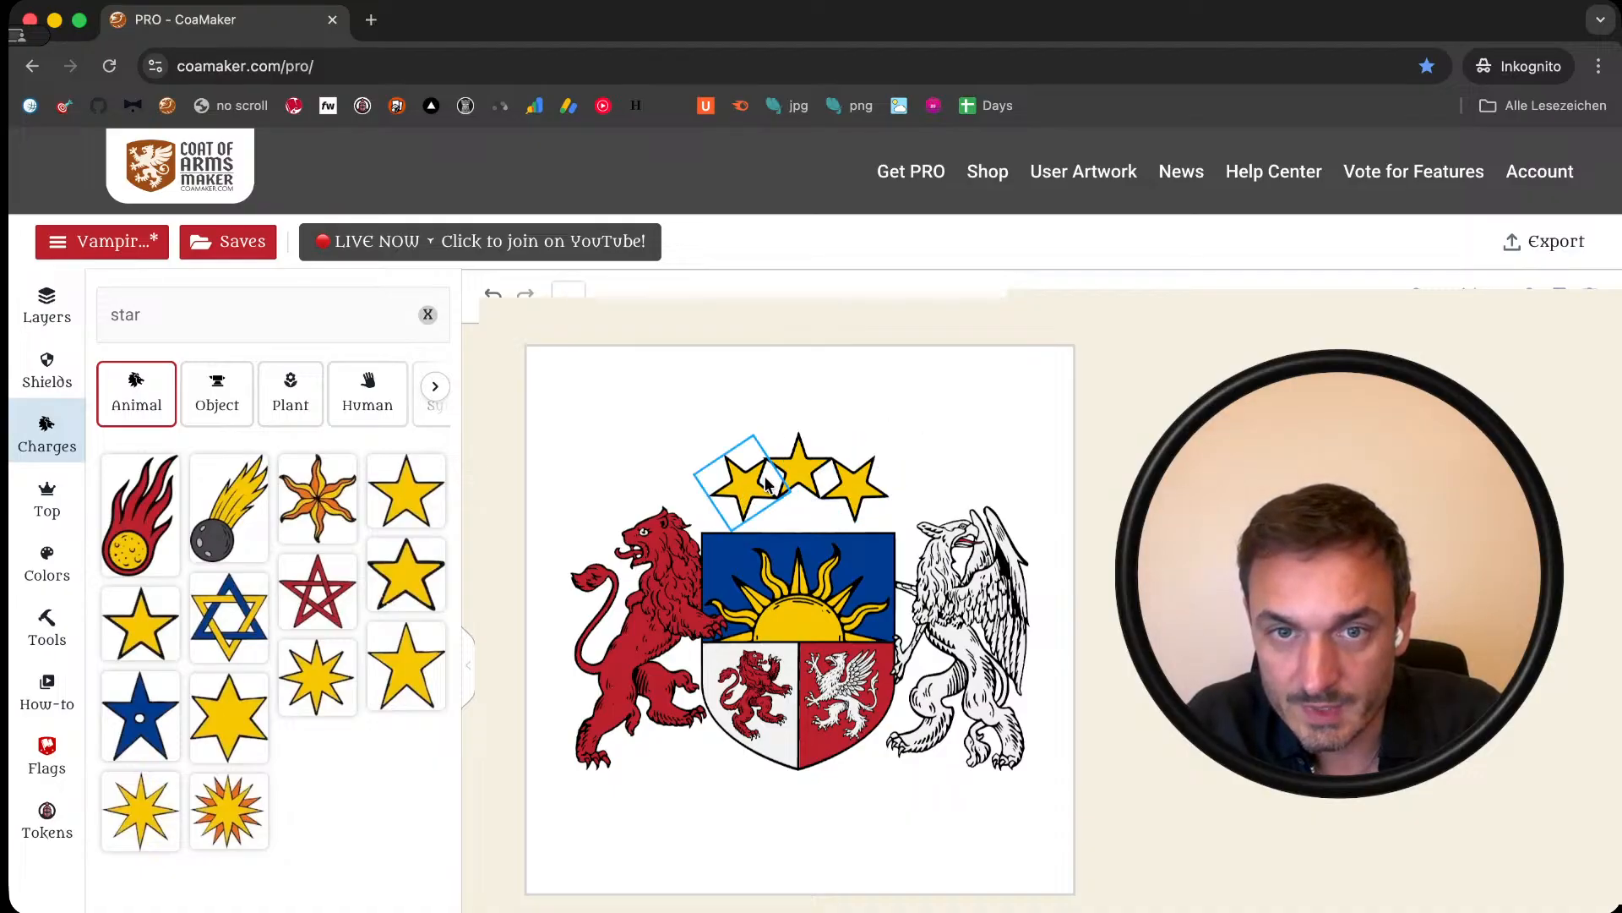
{"action": "left_click_drag", "start_coordinate": [753, 482], "coordinate": [752, 482]}
{"action": "left_click", "coordinate": [916, 433]}
{"action": "left_click", "coordinate": [747, 482]}
{"action": "left_click_drag", "start_coordinate": [704, 428], "coordinate": [980, 595]}
{"action": "left_click", "coordinate": [856, 485]}
{"action": "left_click", "coordinate": [955, 470]}
{"action": "left_click", "coordinate": [792, 398]}
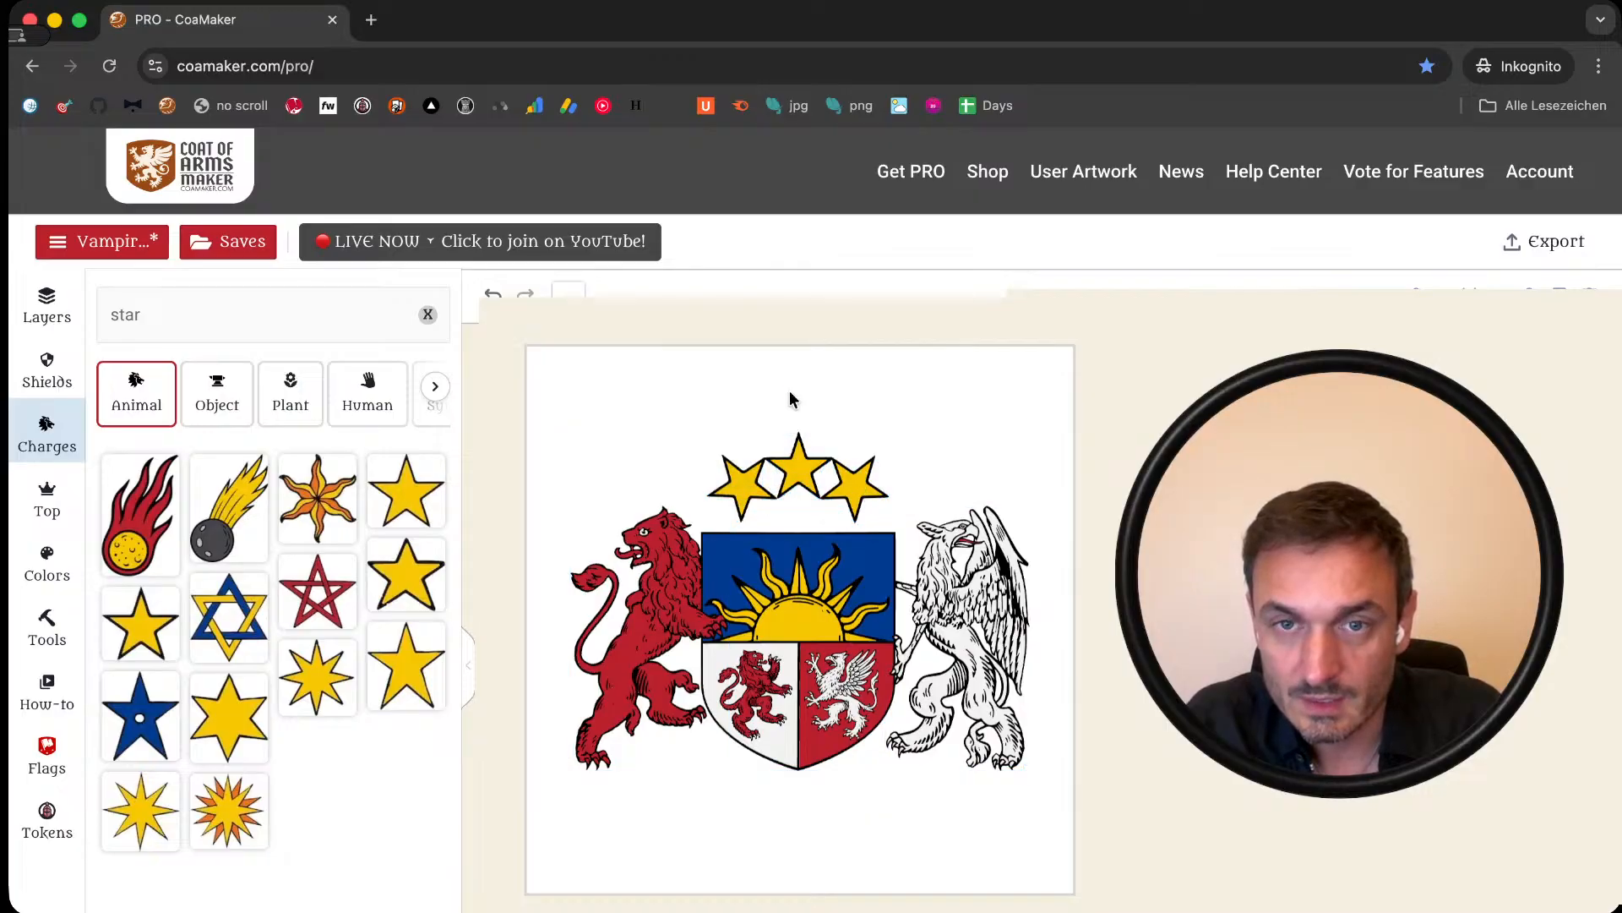
Step: Group the three stars above the shield
{"action": "left_click", "coordinate": [741, 486]}
{"action": "left_click", "coordinate": [799, 473], "text": "shift"}
{"action": "left_click", "coordinate": [858, 484], "text": "shift"}
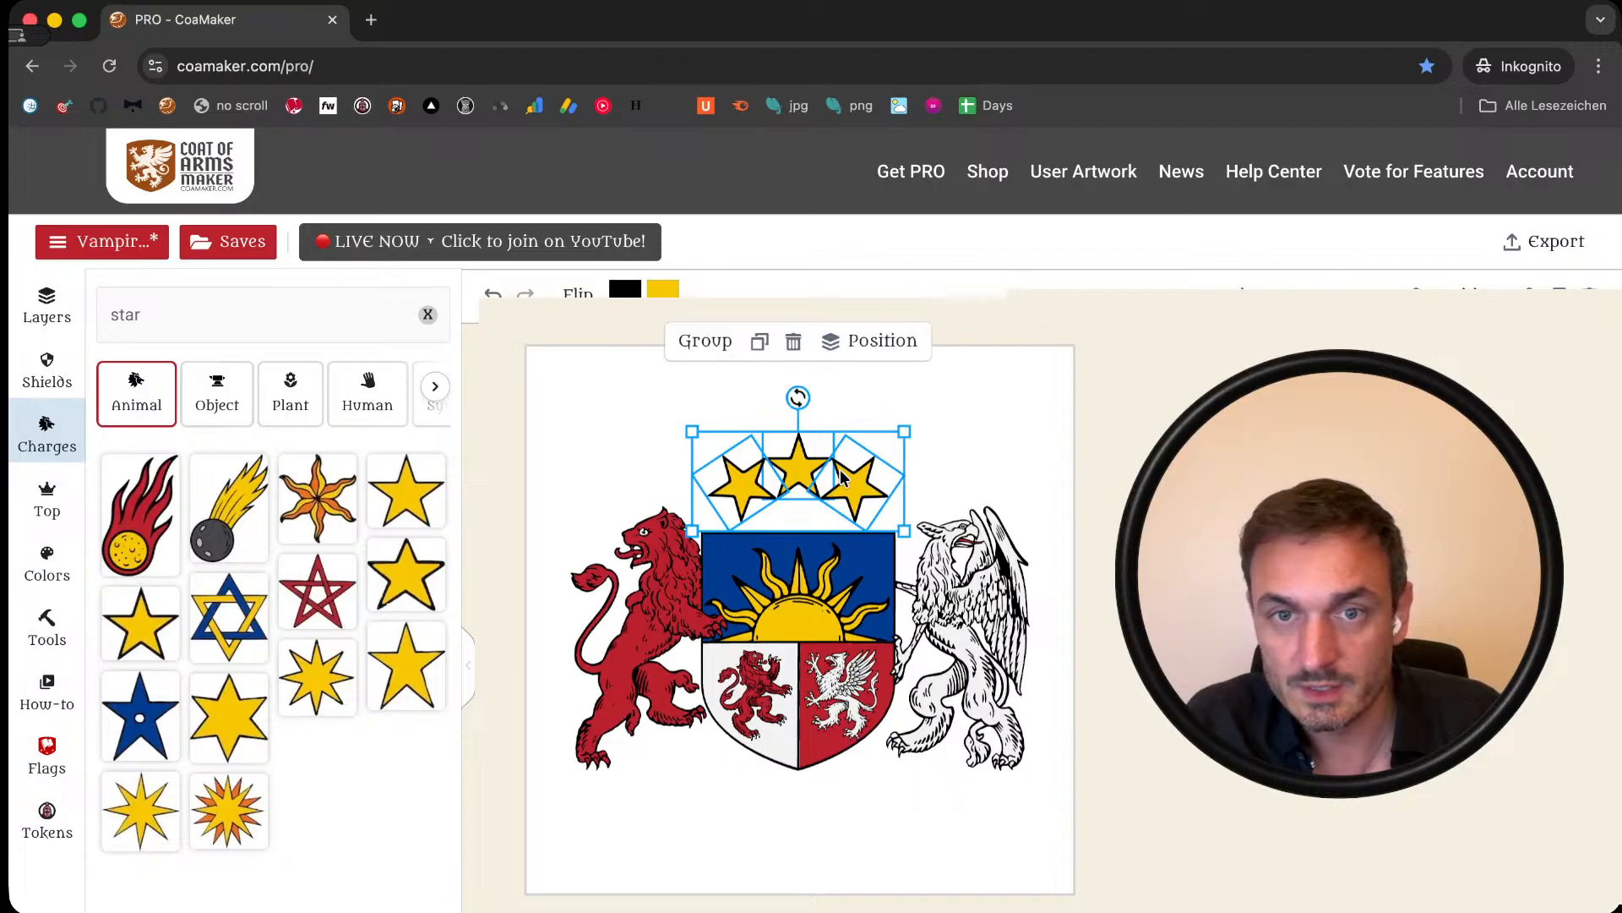
{"action": "left_click", "coordinate": [710, 342]}
{"action": "left_click", "coordinate": [903, 469]}
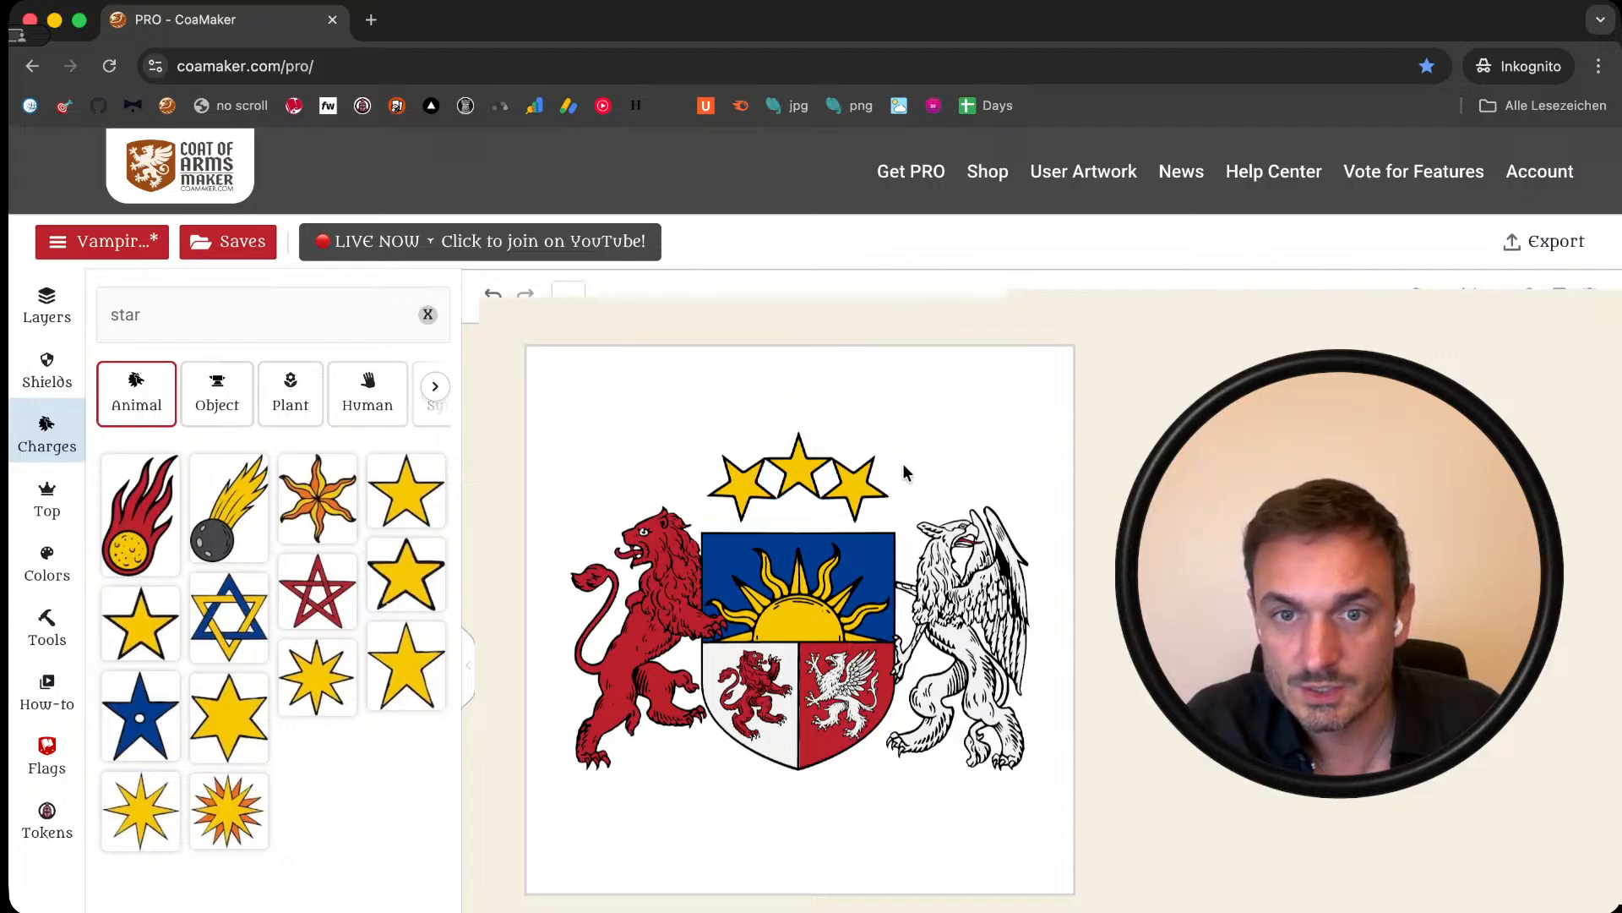
{"action": "left_click", "coordinate": [827, 474]}
{"action": "key", "text": "Escape"}
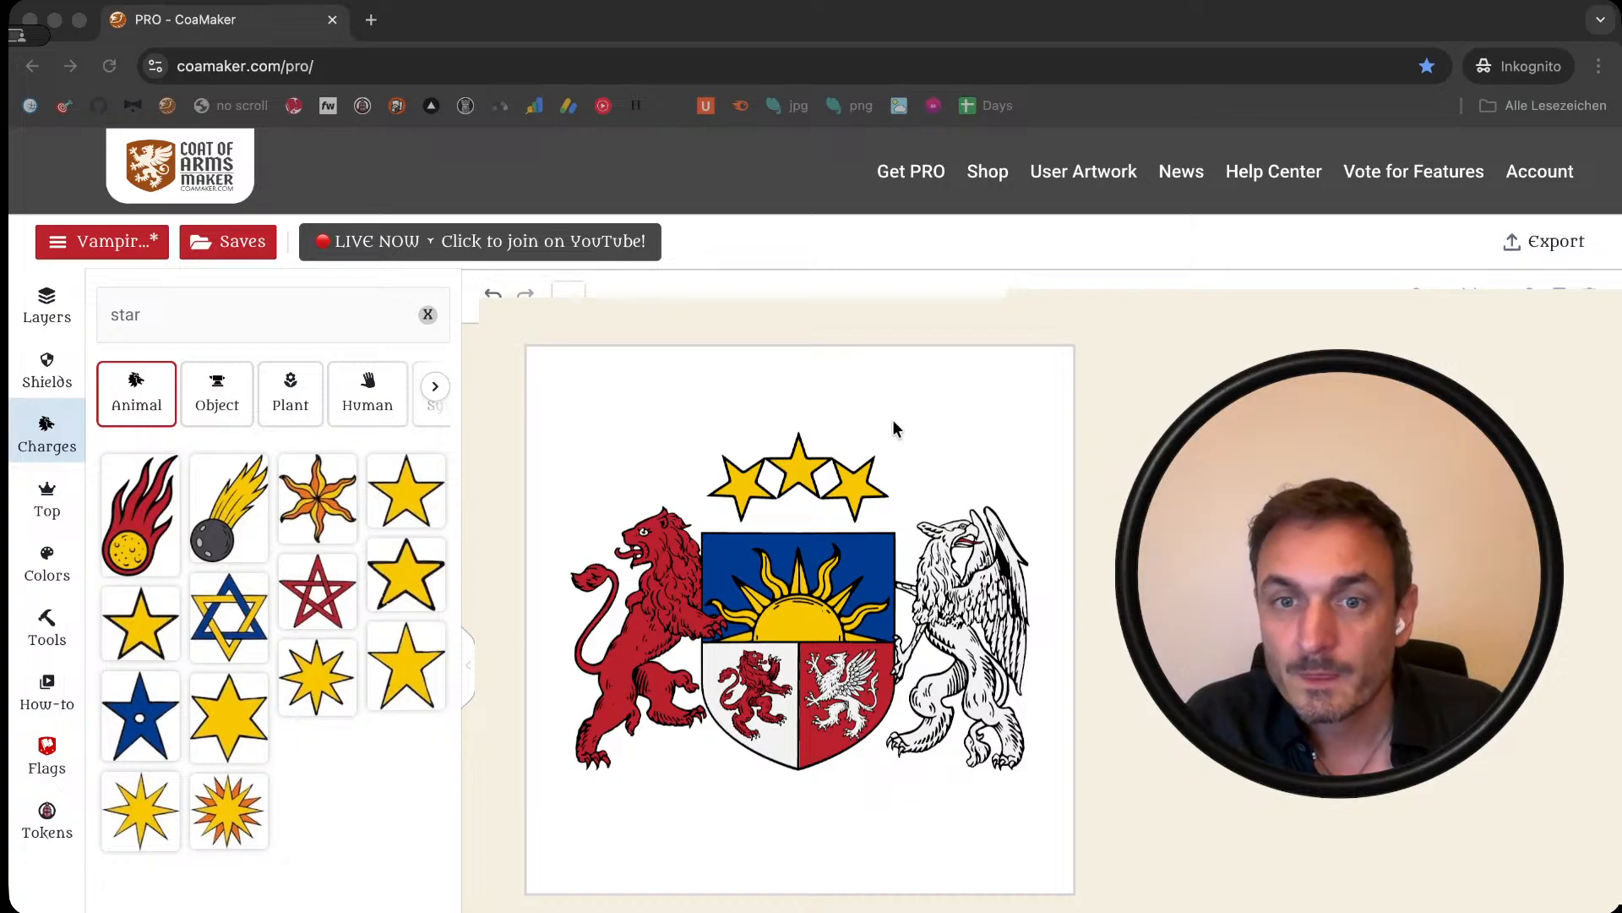
Step: Shrink the star group to 345 x 162 and lower it closer to the shield's top edge
{"action": "left_click", "coordinate": [852, 483]}
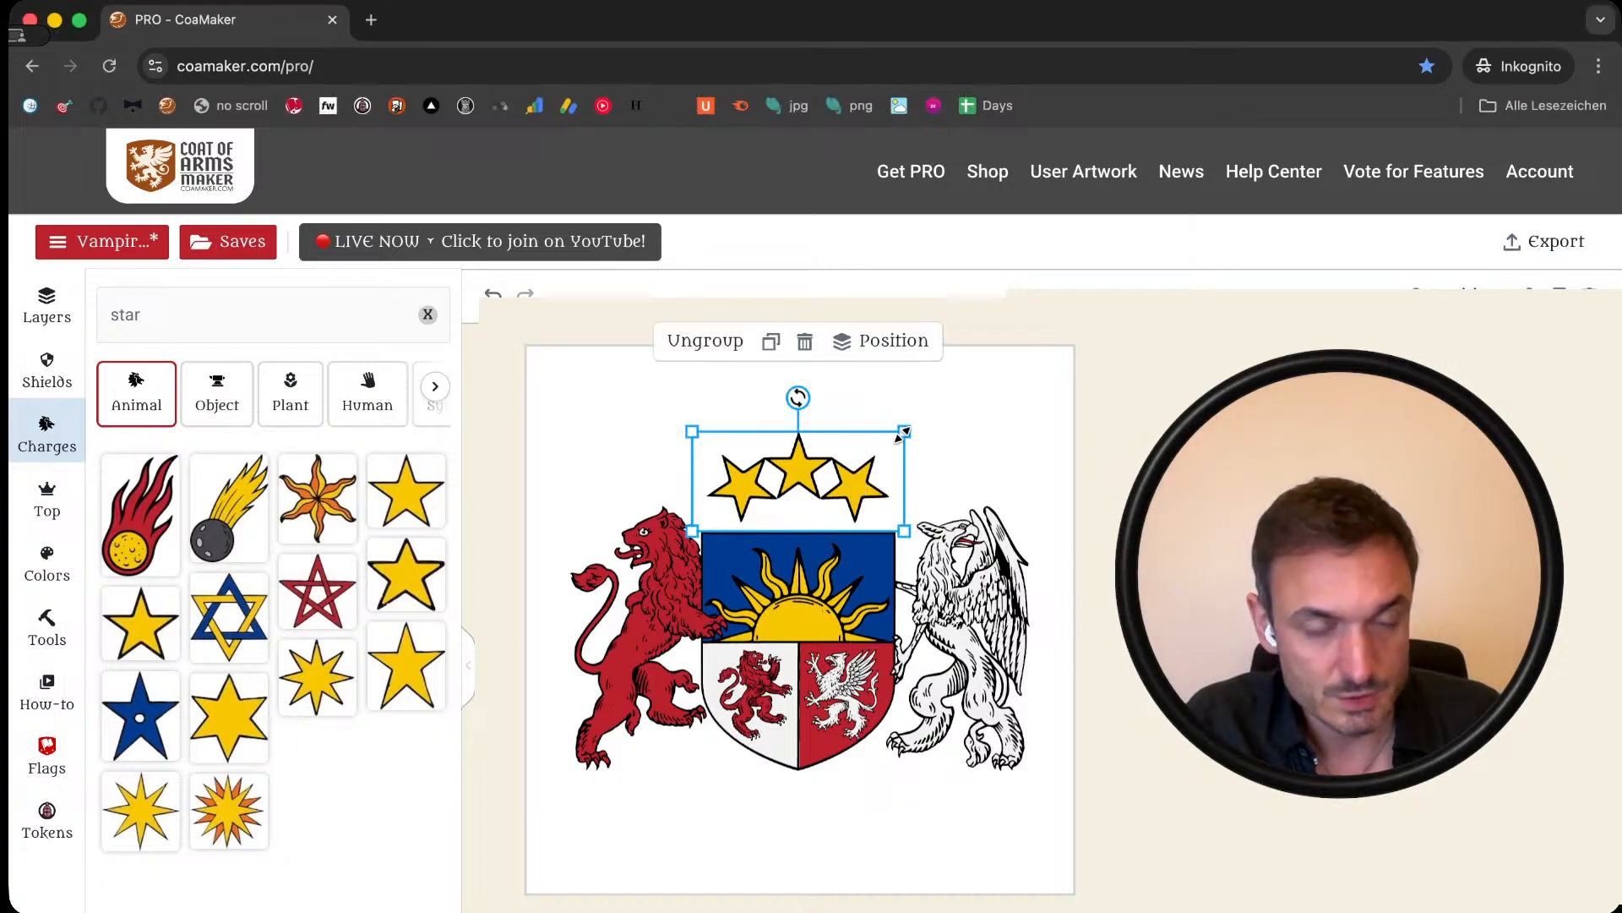
{"action": "left_click_drag", "start_coordinate": [903, 434], "coordinate": [892, 438]}
{"action": "left_click_drag", "start_coordinate": [890, 443], "coordinate": [885, 442]}
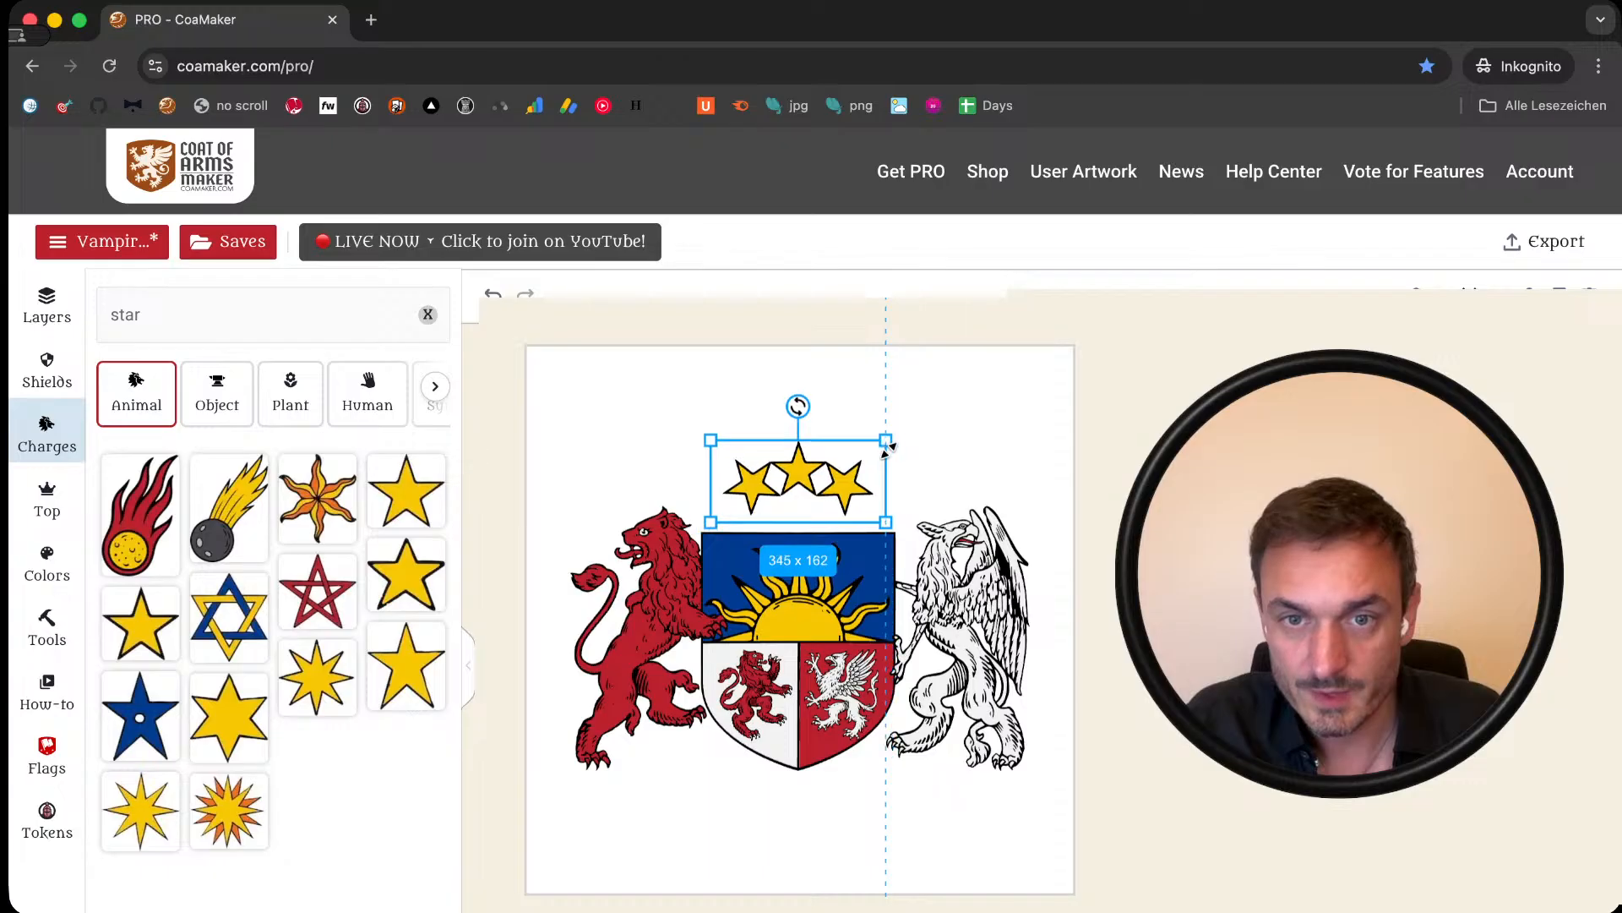
{"action": "key", "text": "Down"}
{"action": "key", "text": "Down"}
{"action": "key", "text": "Down"}
{"action": "key", "text": "Down"}
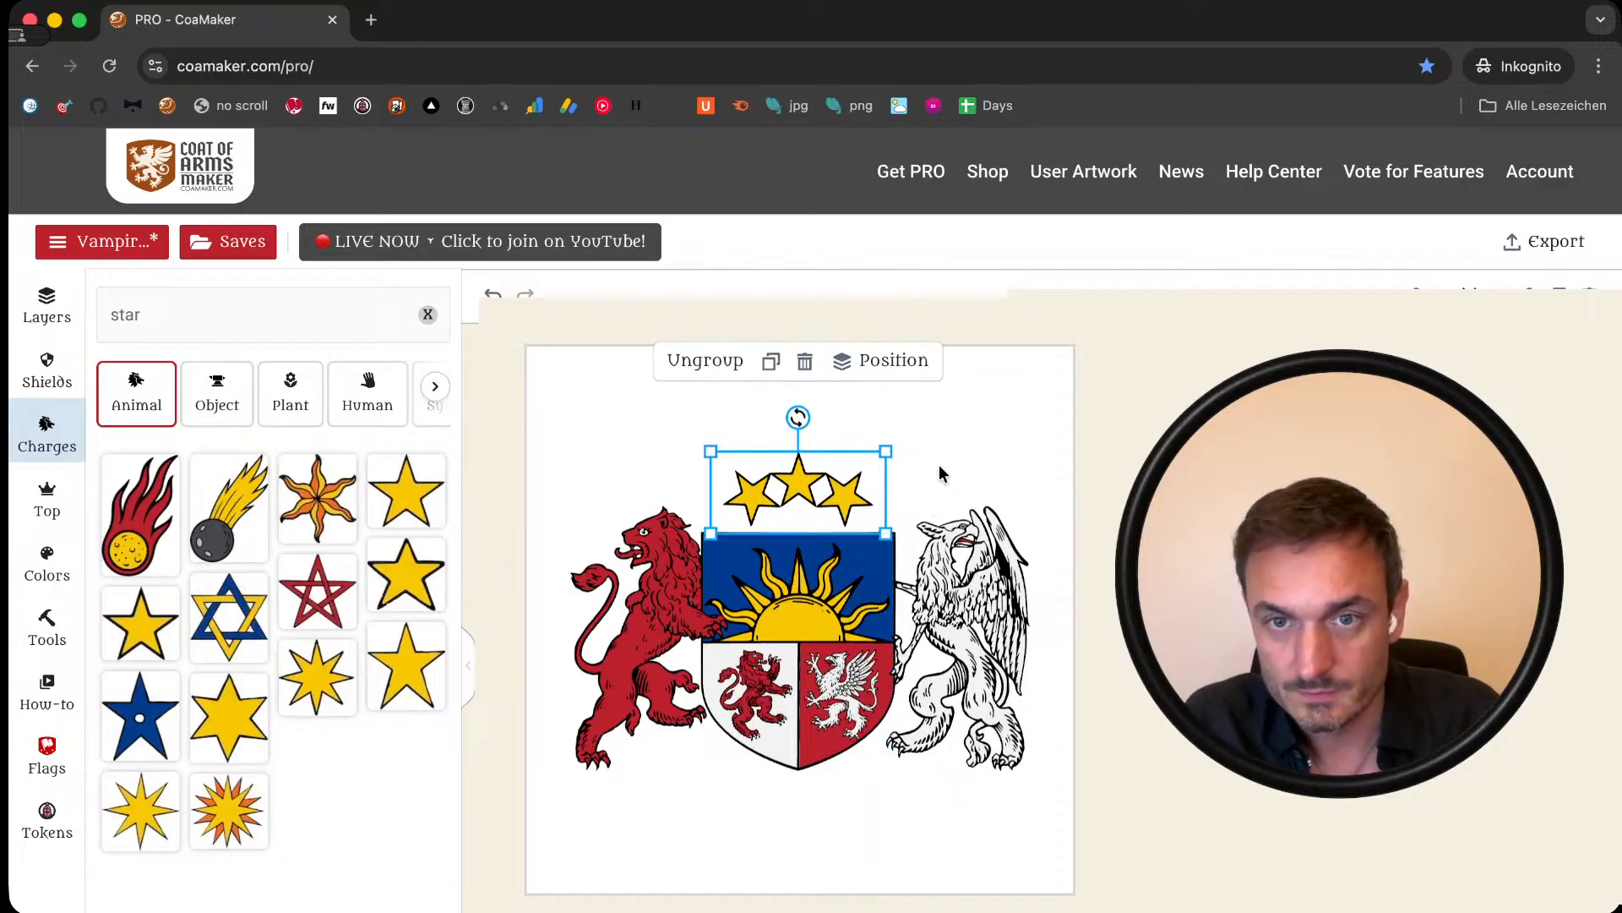
{"action": "left_click", "coordinate": [1022, 441]}
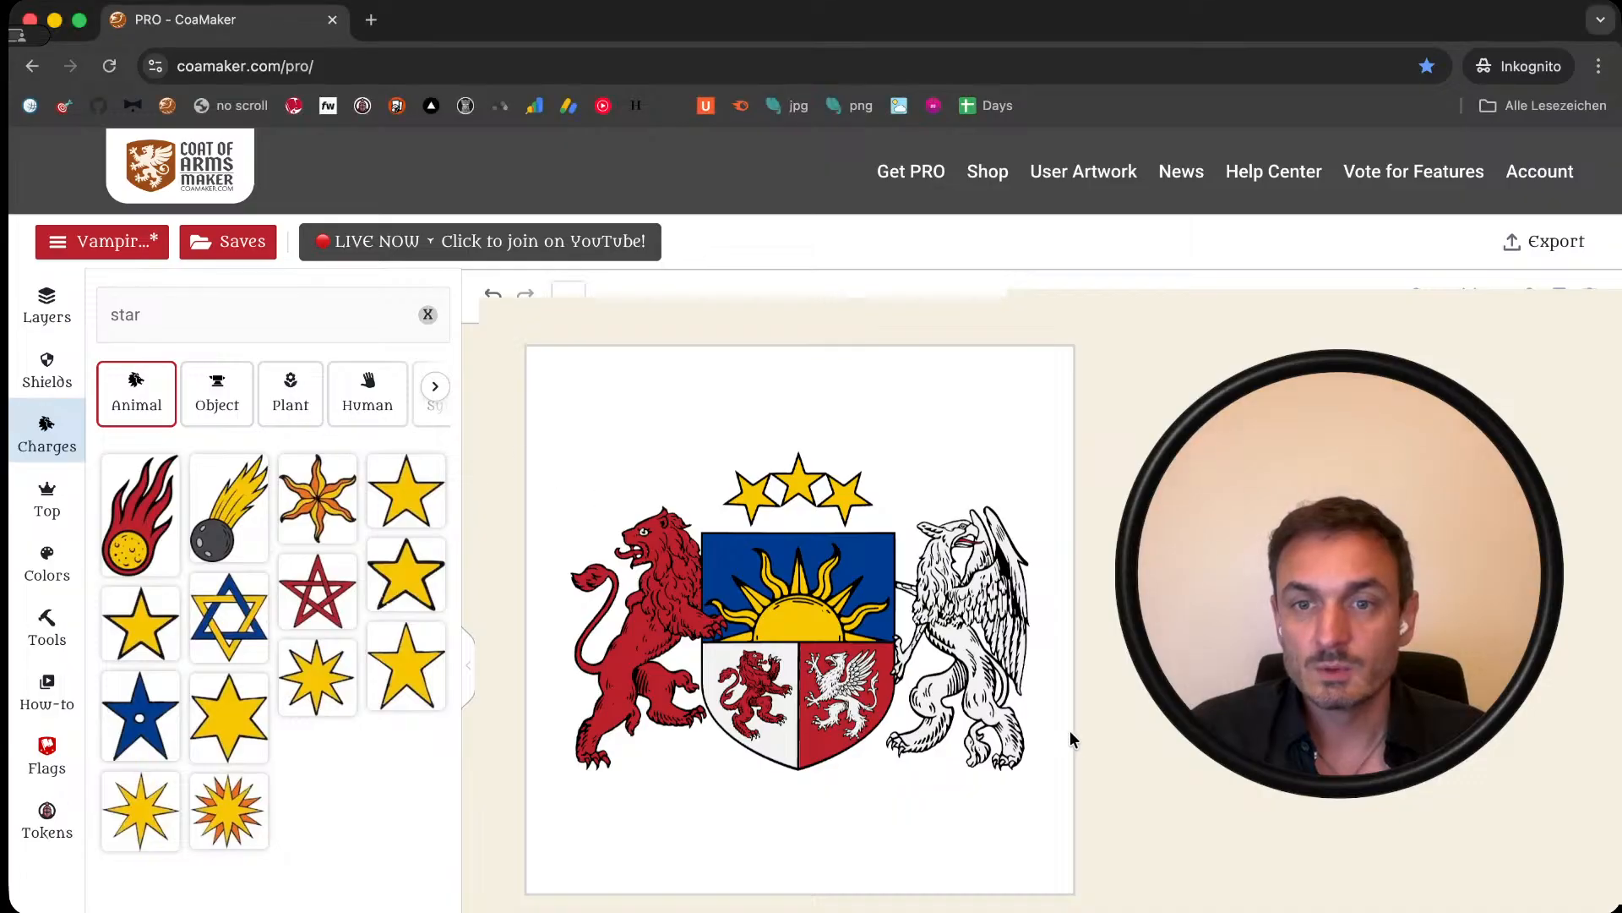
{"action": "left_click_drag", "start_coordinate": [488, 394], "coordinate": [1113, 832]}
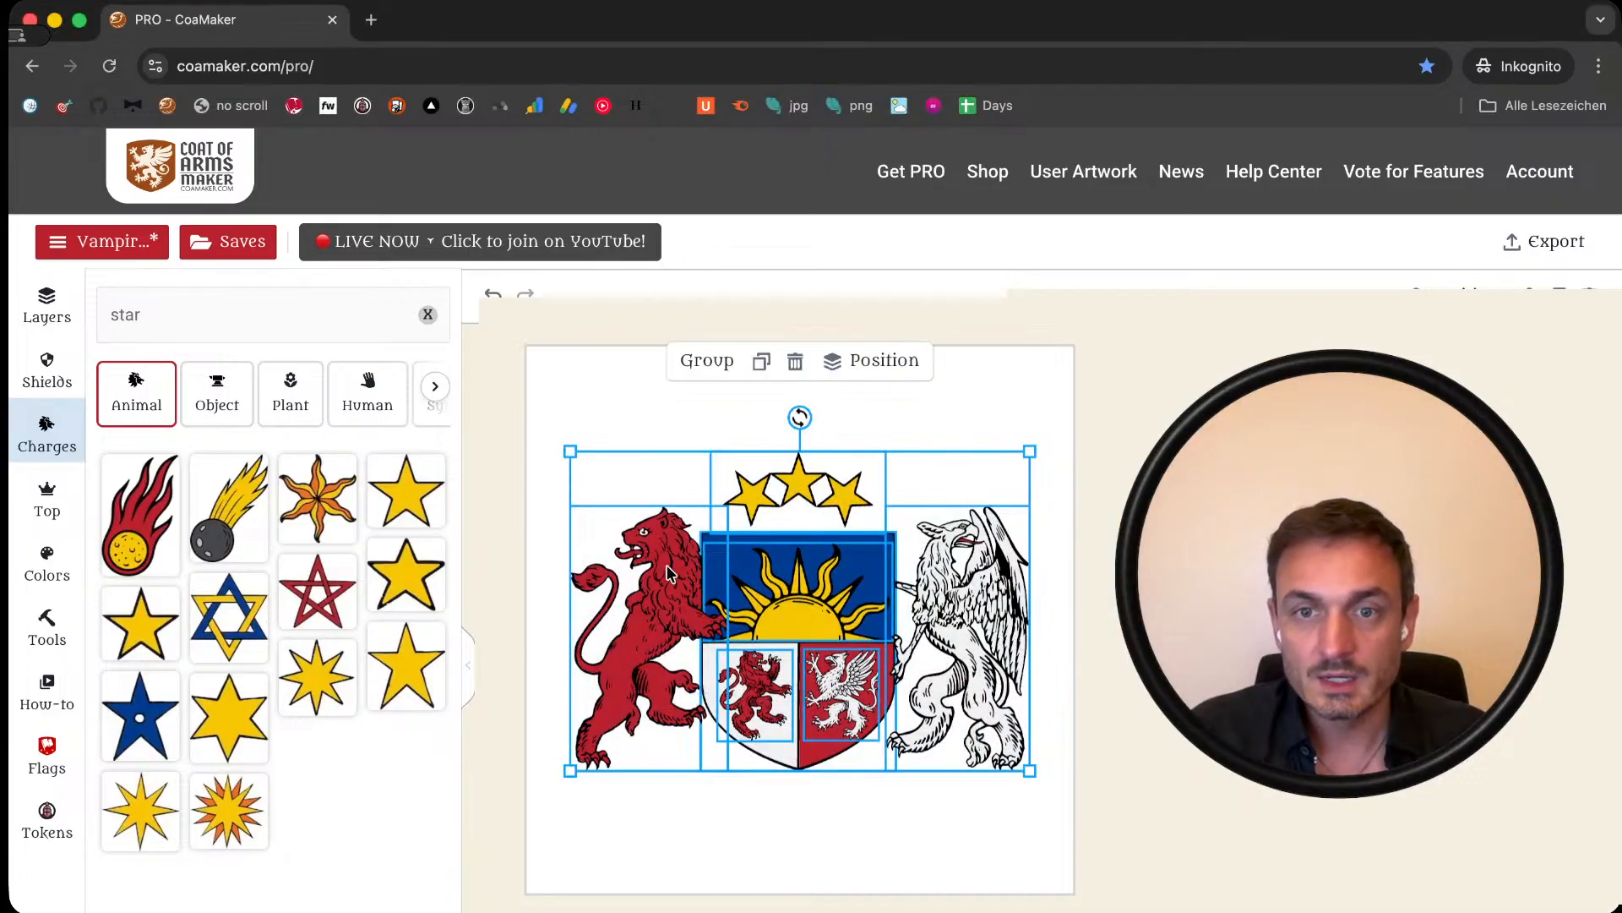
{"action": "left_click", "coordinate": [485, 563]}
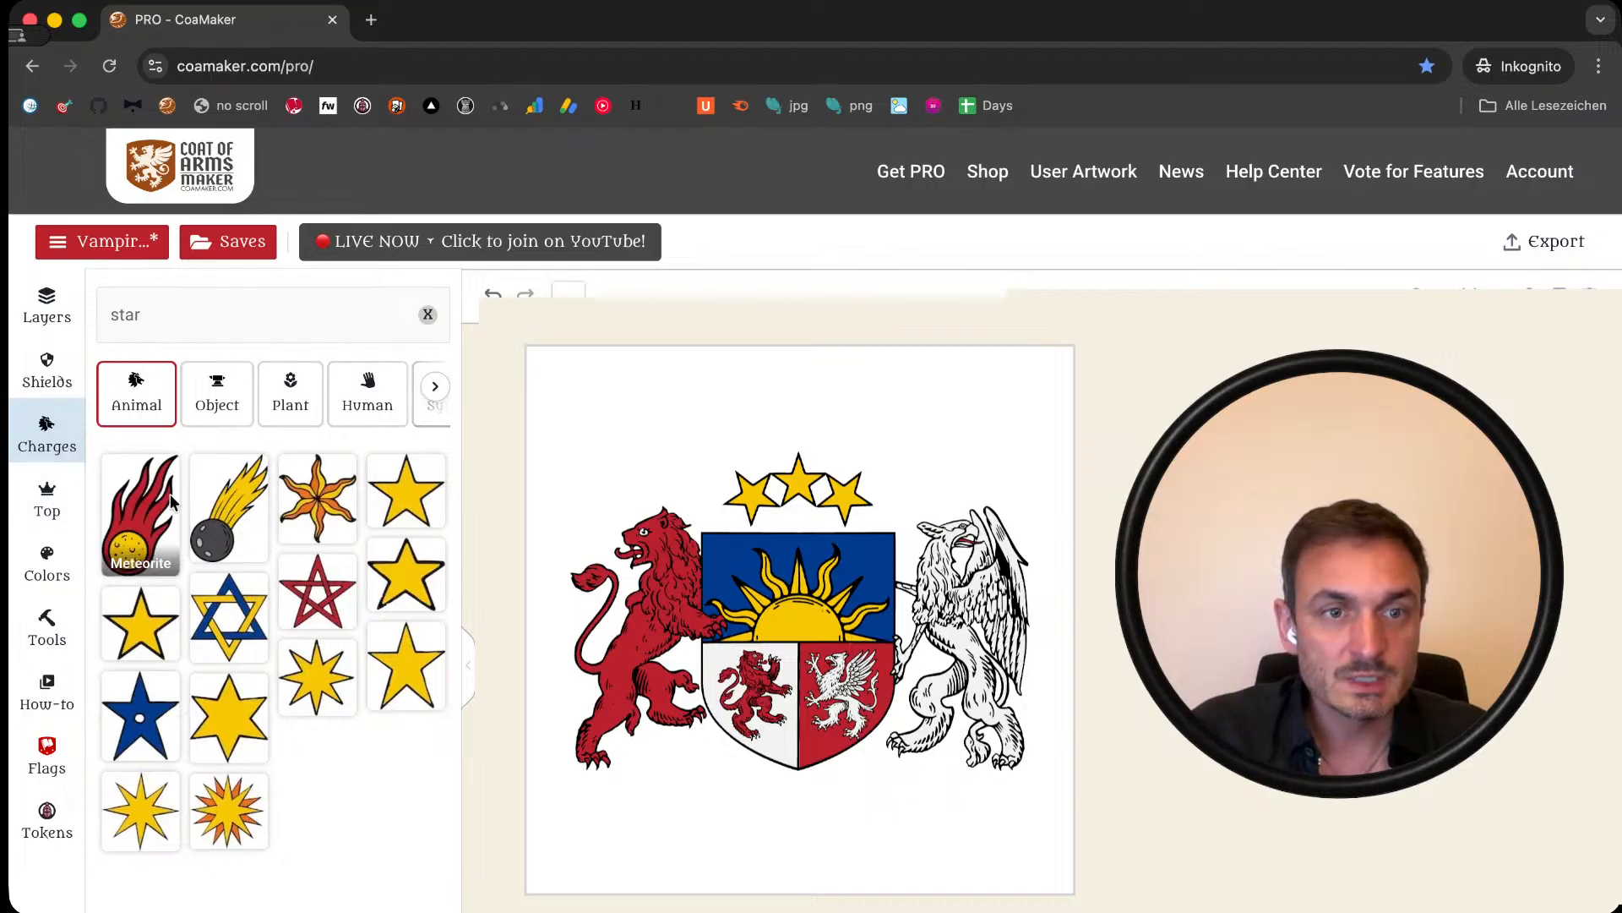
Step: Add the green leafy vine ornament, widen it to span both supporters and place it beneath their feet
{"action": "left_click", "coordinate": [49, 507]}
{"action": "left_click", "coordinate": [372, 406]}
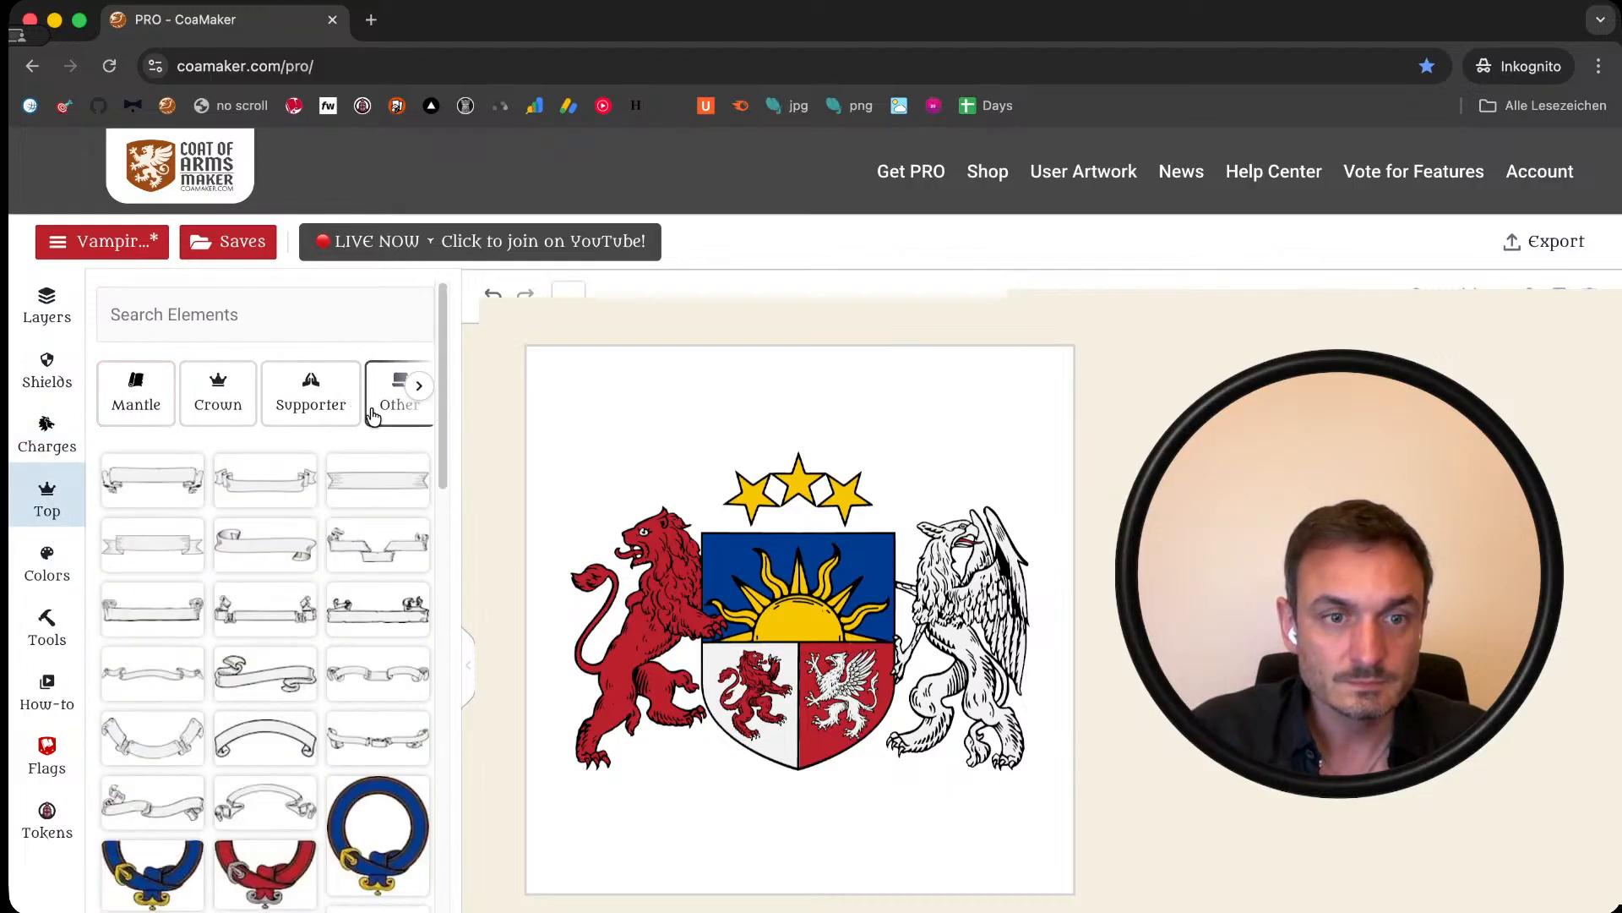
{"action": "scroll", "coordinate": [370, 642], "scroll_direction": "down", "scroll_amount": 10}
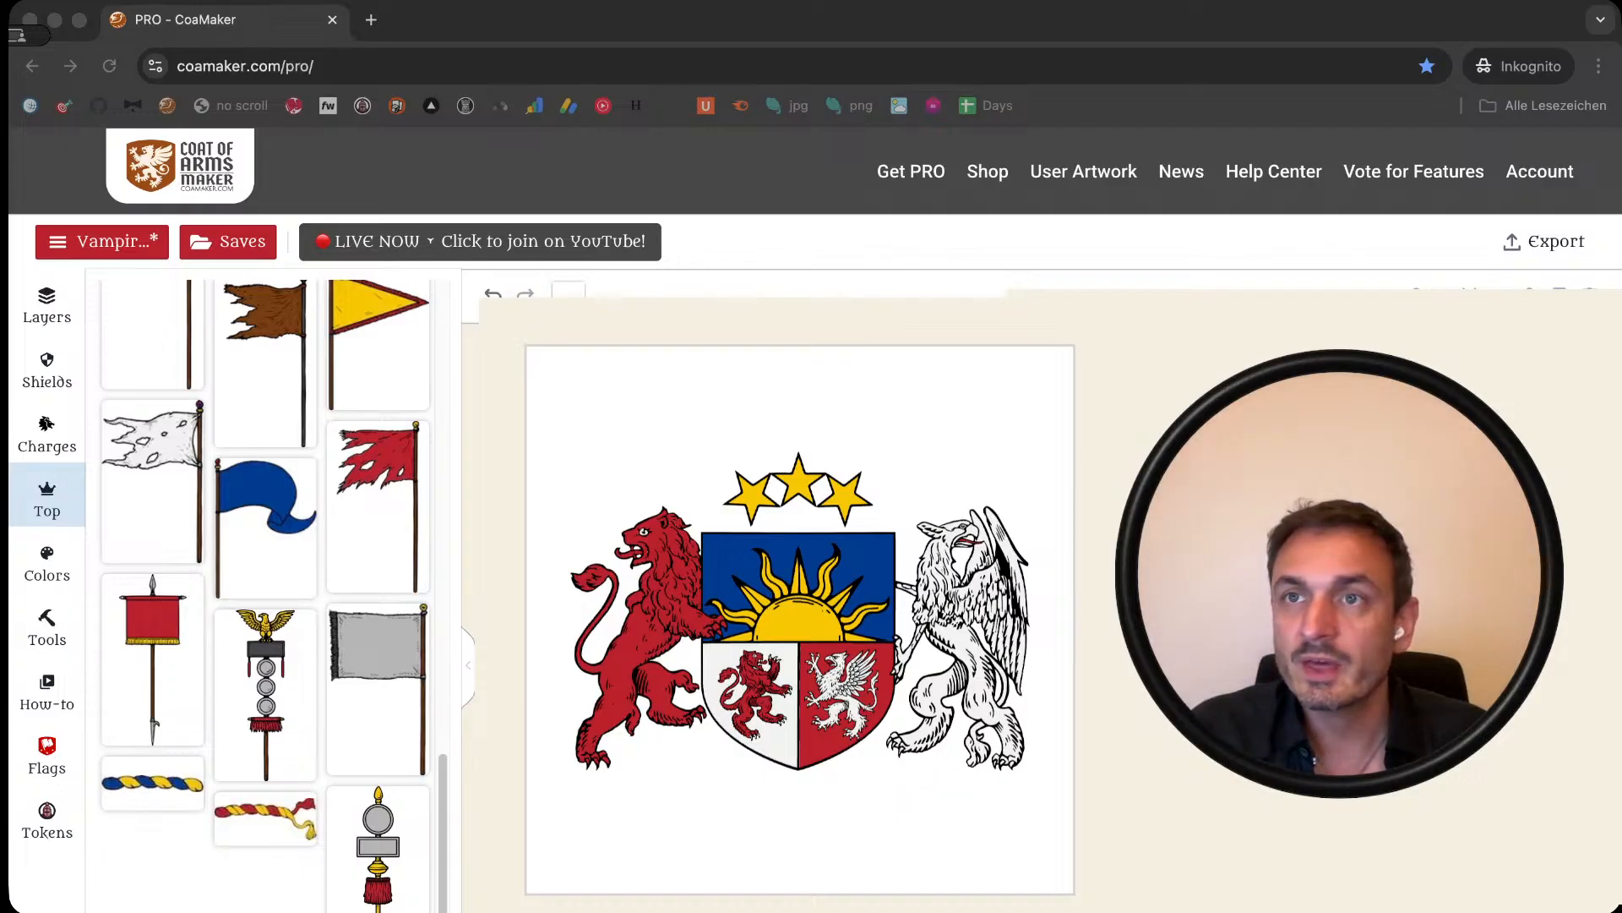
{"action": "scroll", "coordinate": [119, 630], "scroll_direction": "up", "scroll_amount": 15}
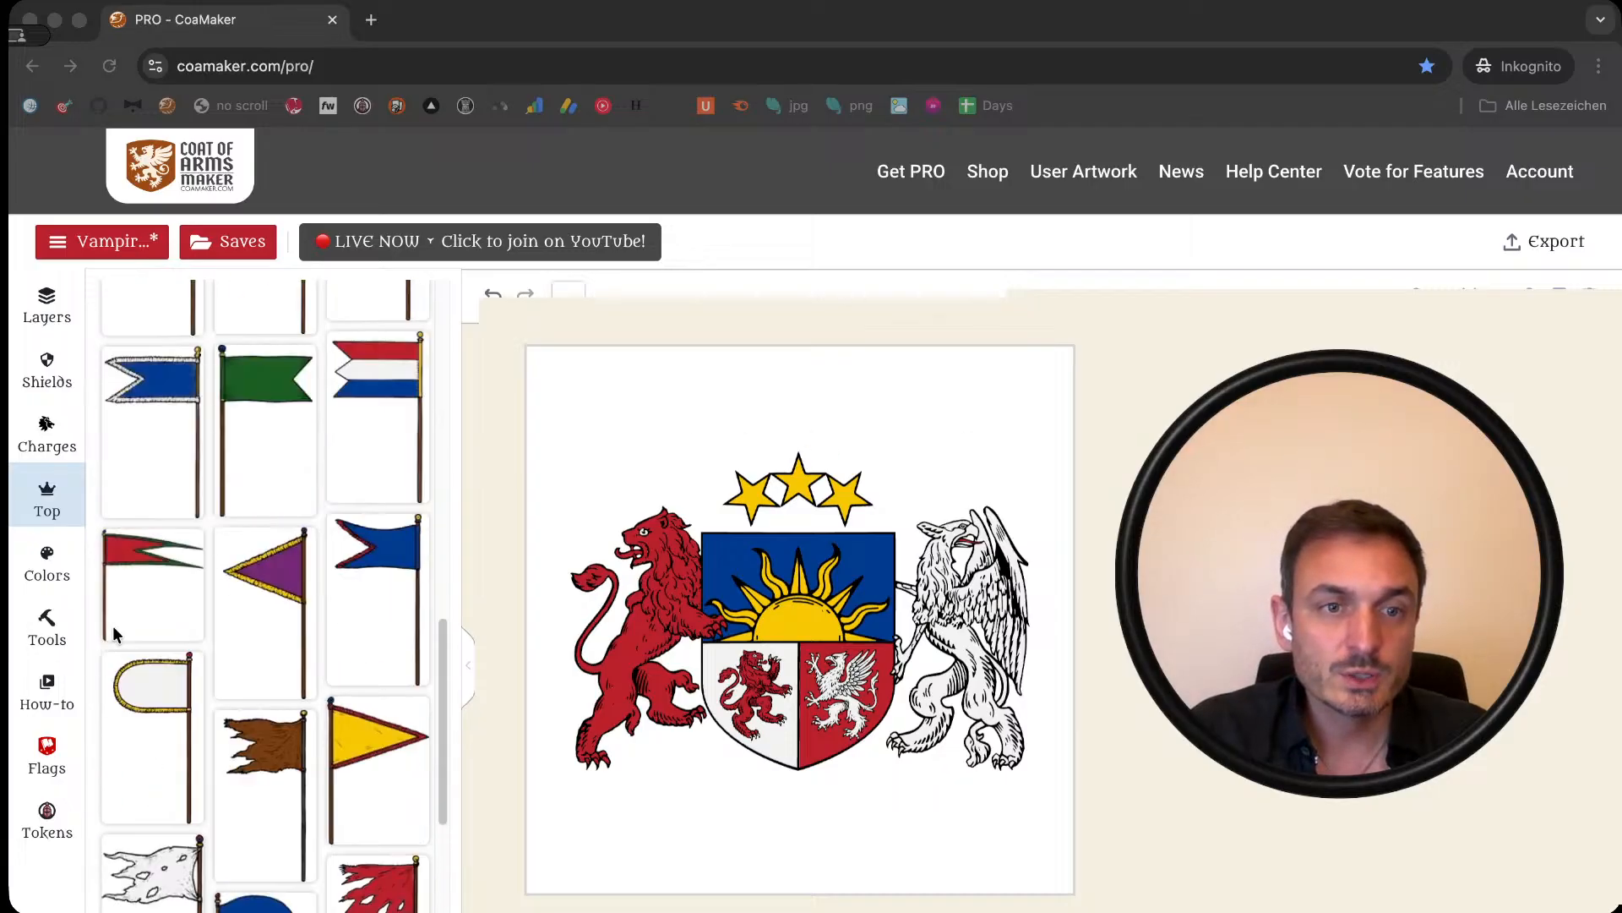
{"action": "scroll", "coordinate": [332, 475], "scroll_direction": "up", "scroll_amount": 1}
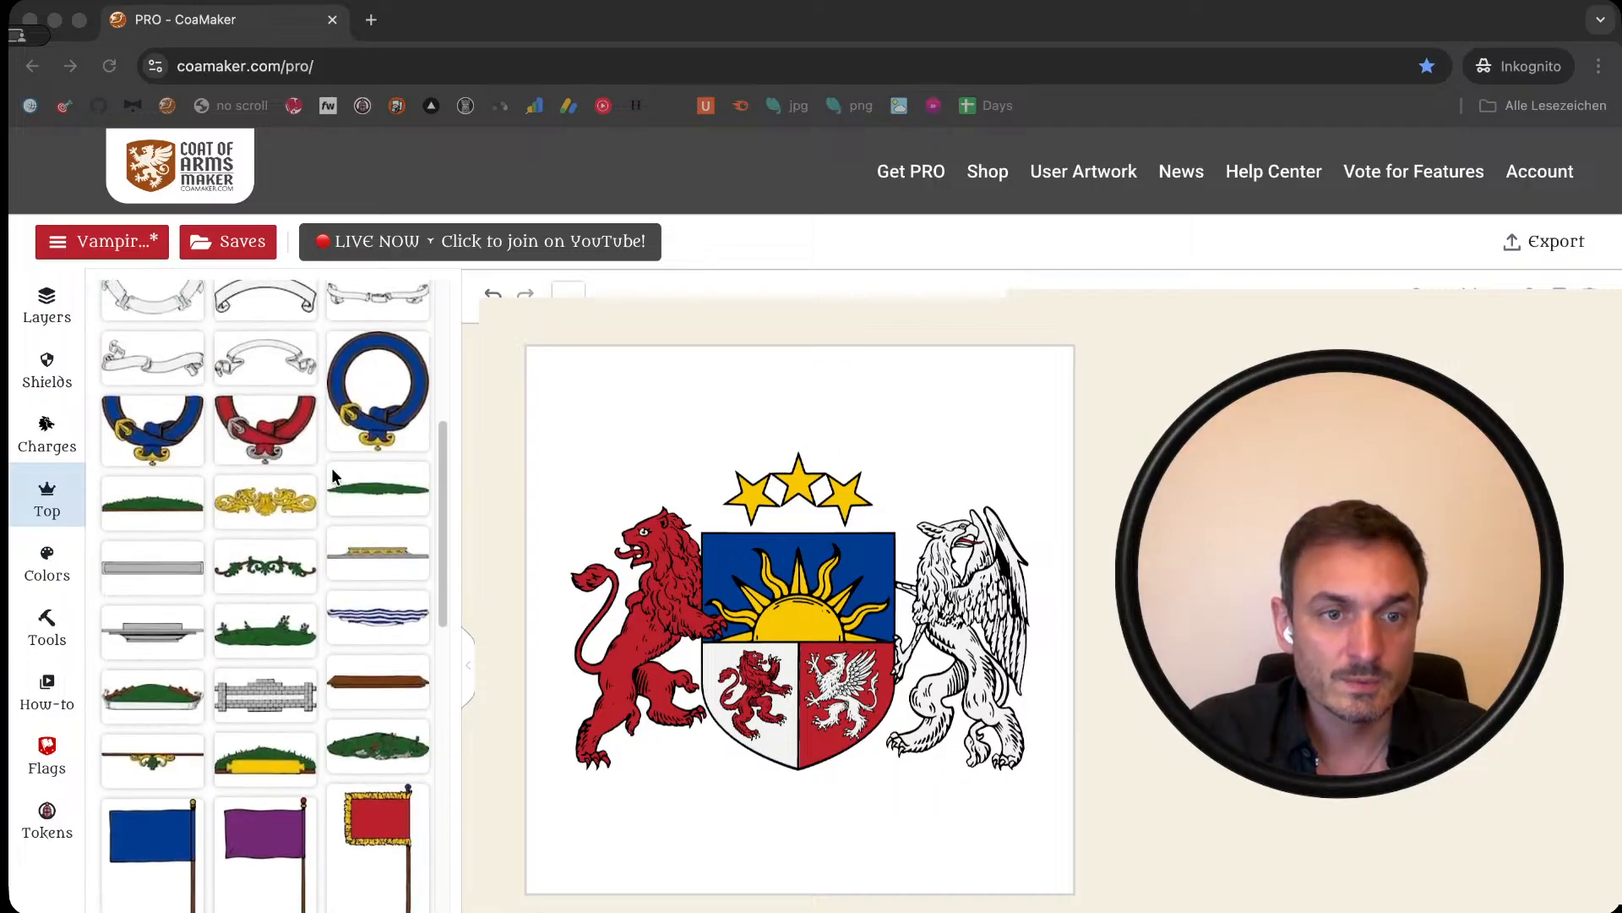
{"action": "left_click", "coordinate": [264, 565]}
{"action": "left_click_drag", "start_coordinate": [952, 589], "coordinate": [1078, 572]}
{"action": "left_click_drag", "start_coordinate": [791, 631], "coordinate": [792, 754]}
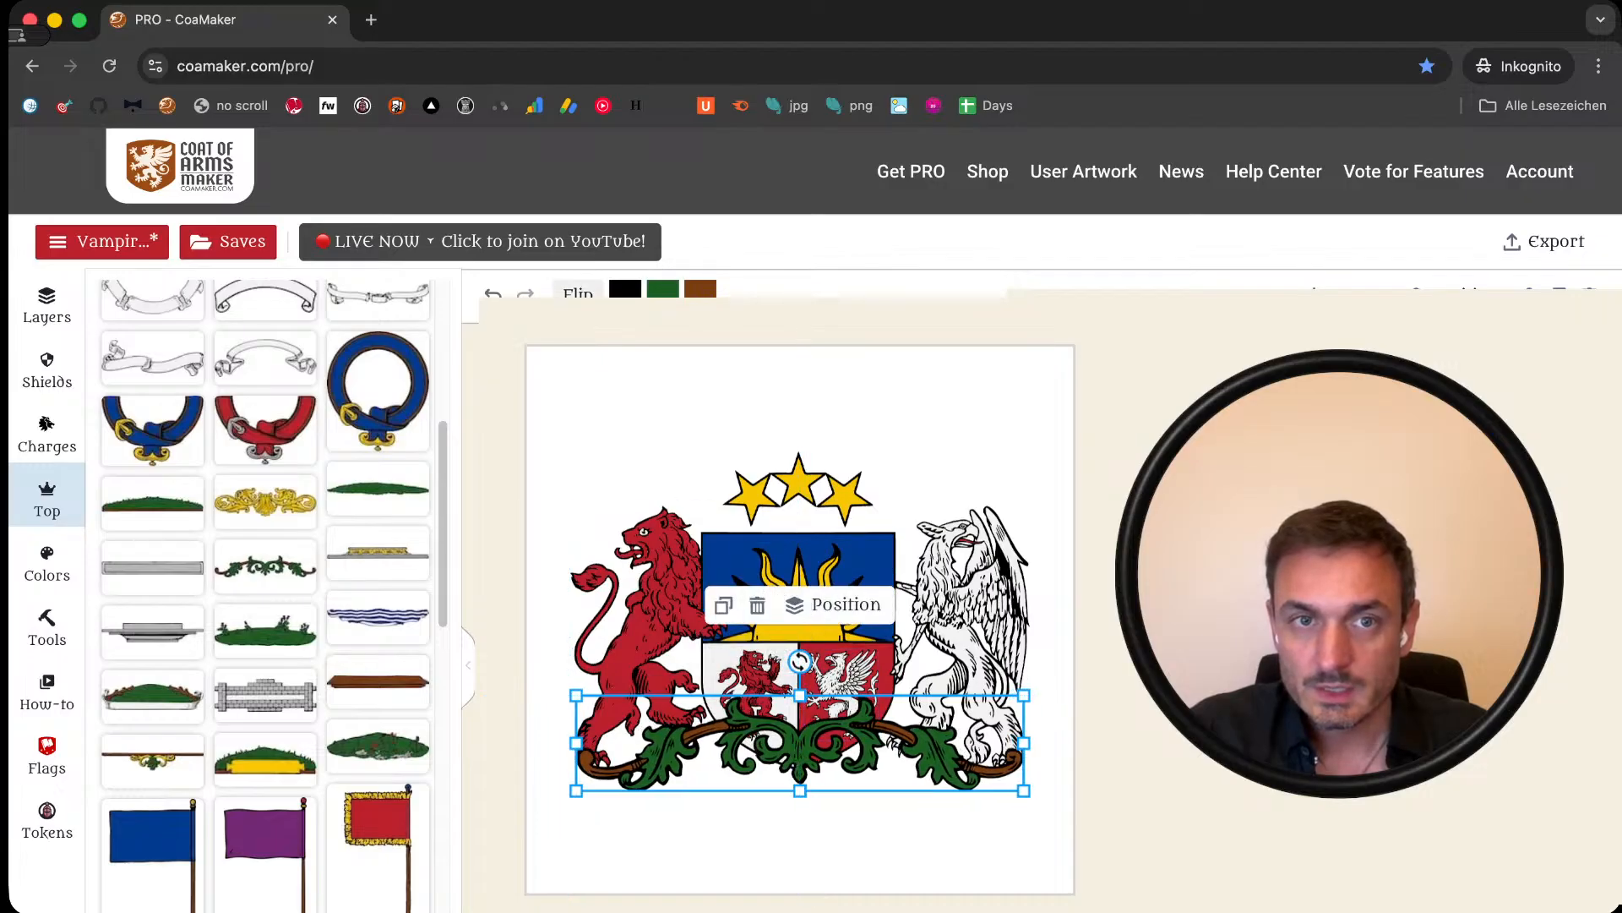
Step: Lower the green vine ornament so it sits beneath the shield's point and the supporters' feet
{"action": "left_click", "coordinate": [578, 292]}
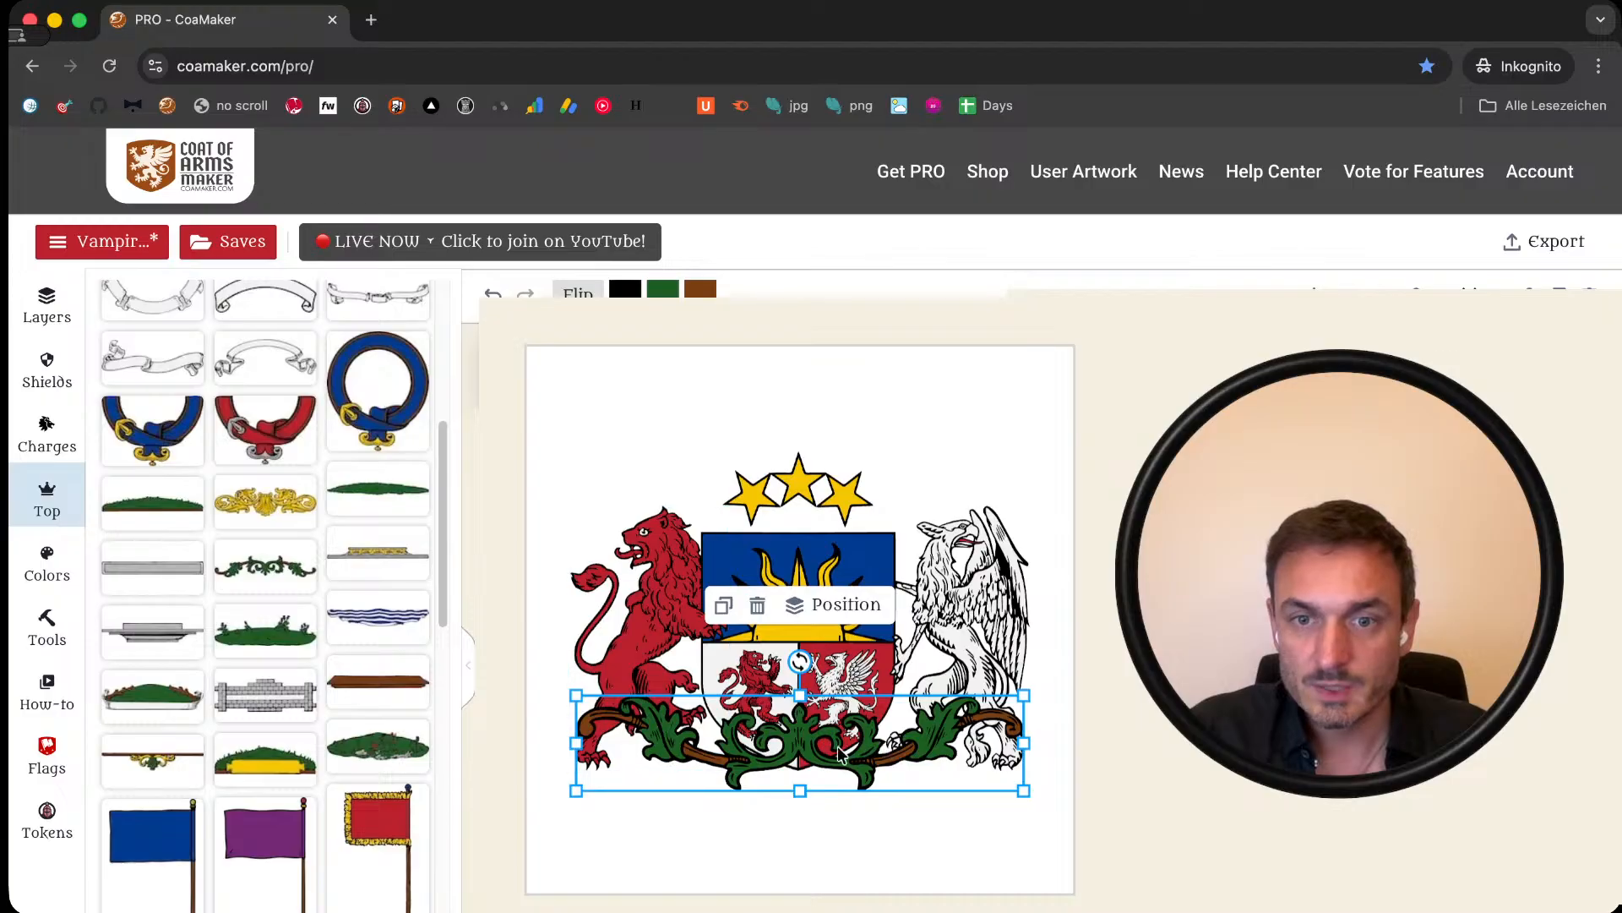
{"action": "left_click_drag", "start_coordinate": [807, 755], "coordinate": [802, 795]}
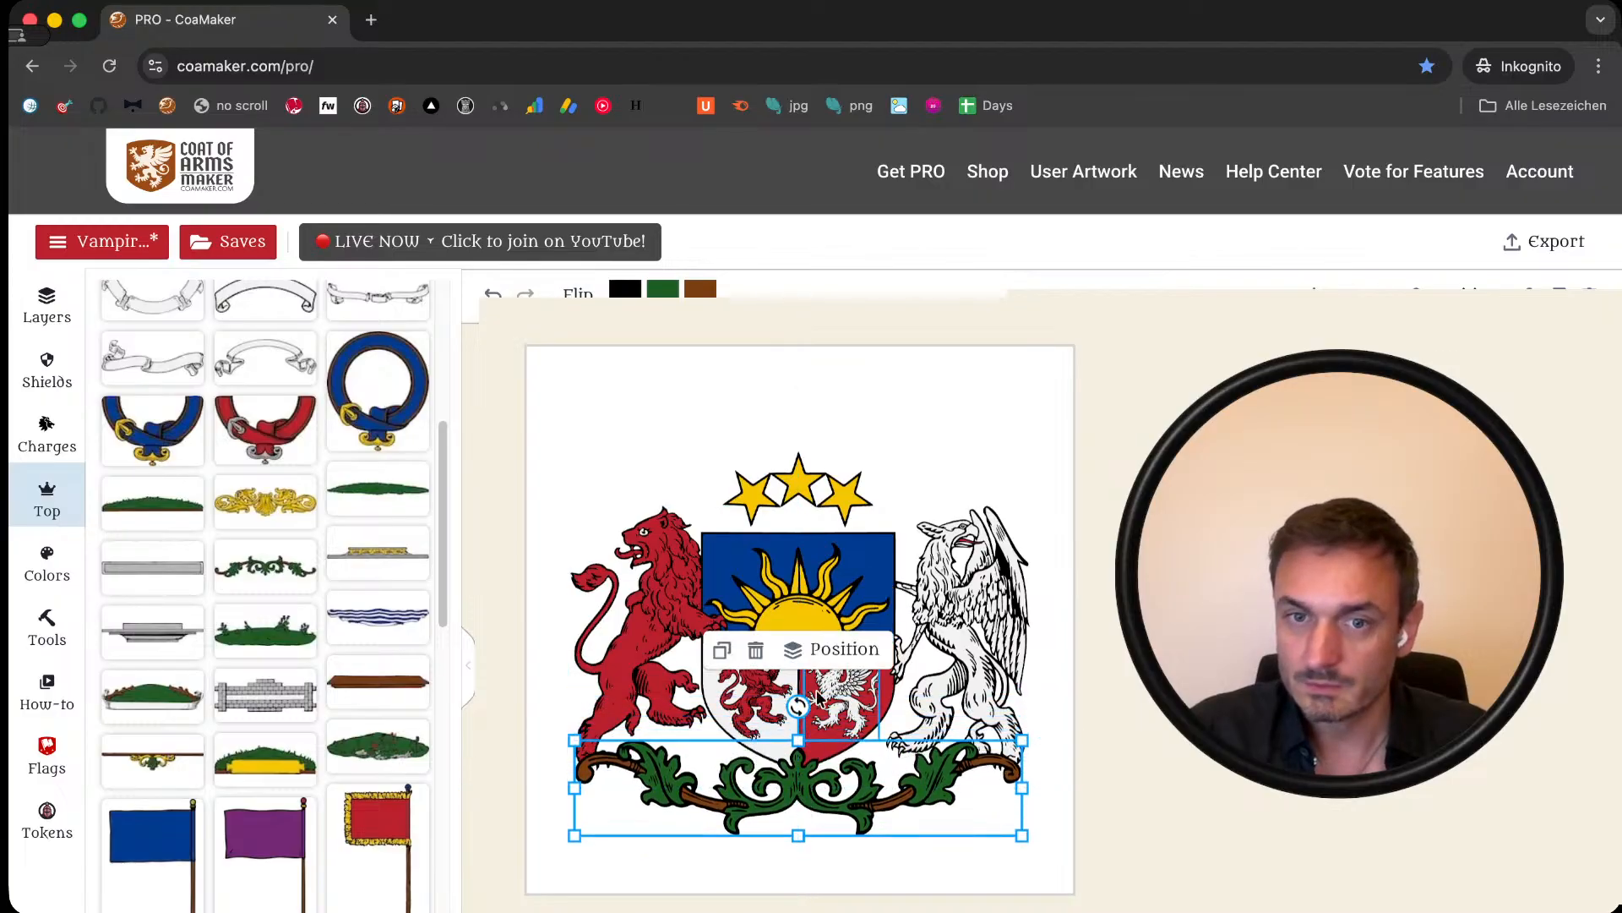
{"action": "left_click", "coordinate": [837, 649]}
{"action": "left_click", "coordinate": [1115, 616]}
{"action": "left_click", "coordinate": [862, 790]}
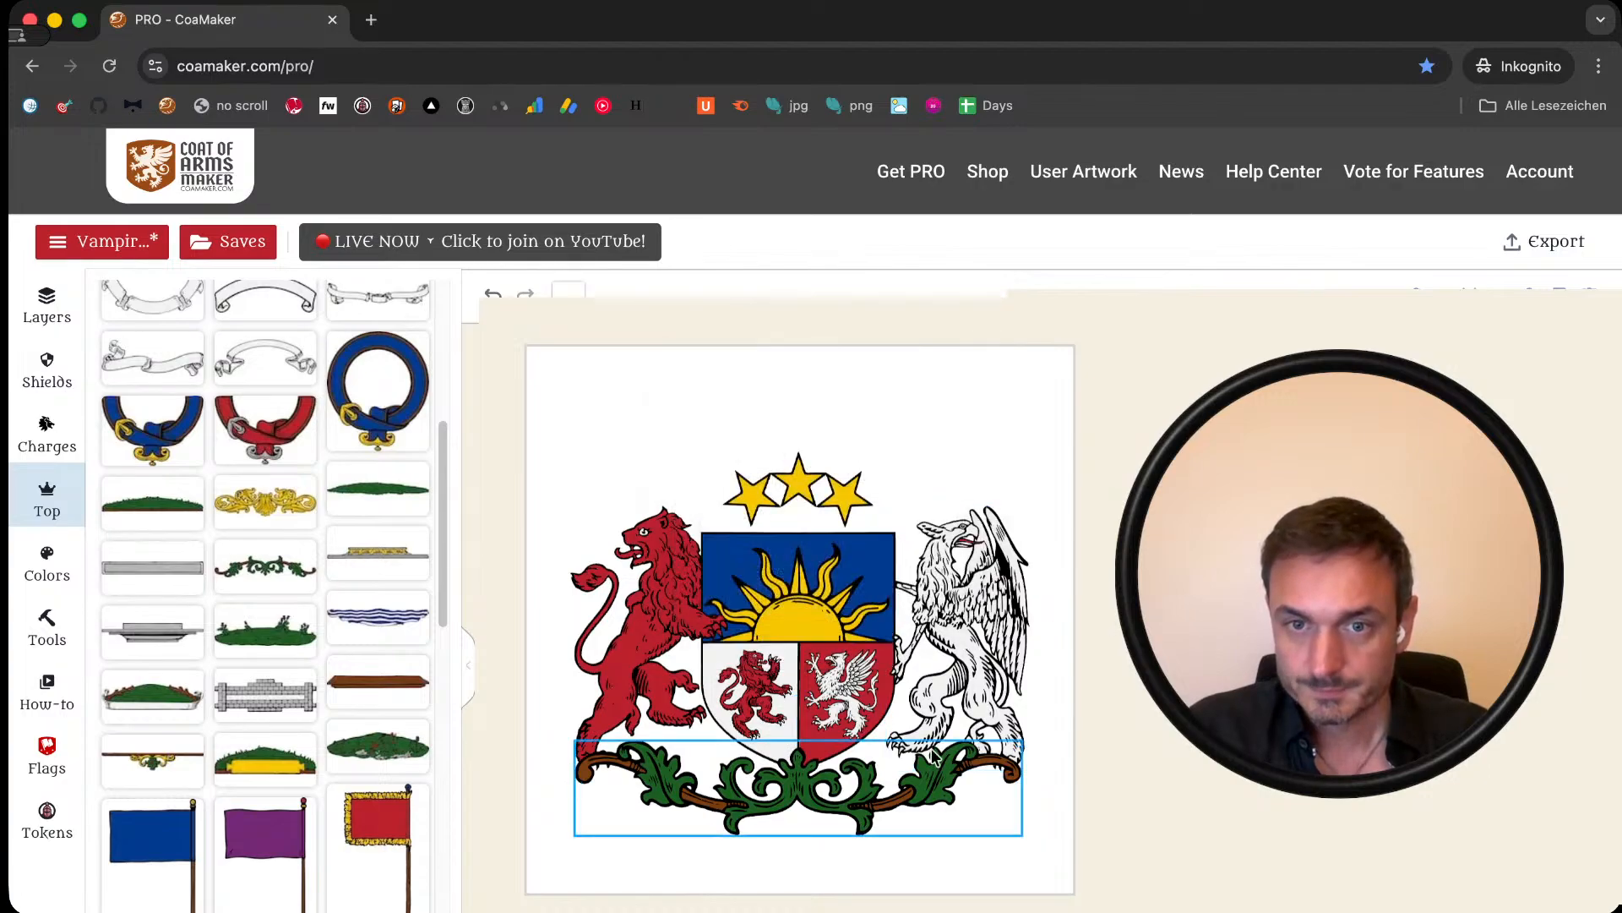
Step: Bring the white gryphon and the red lion supporters to the front so their feet overlap the vine
{"action": "left_click", "coordinate": [1018, 647]}
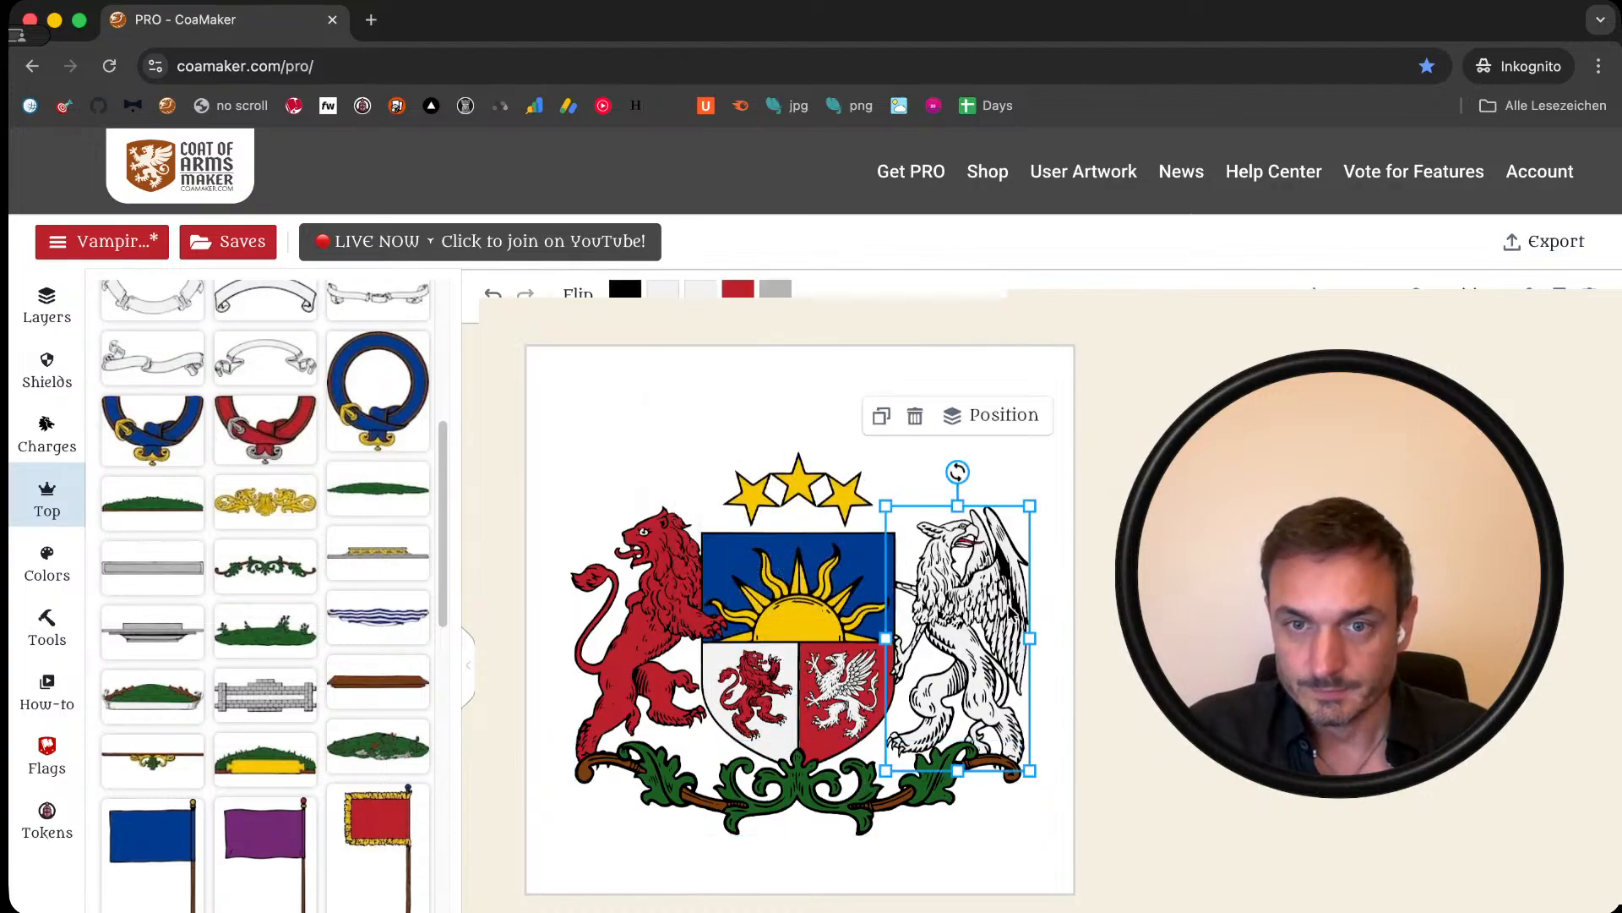
{"action": "left_click", "coordinate": [995, 414]}
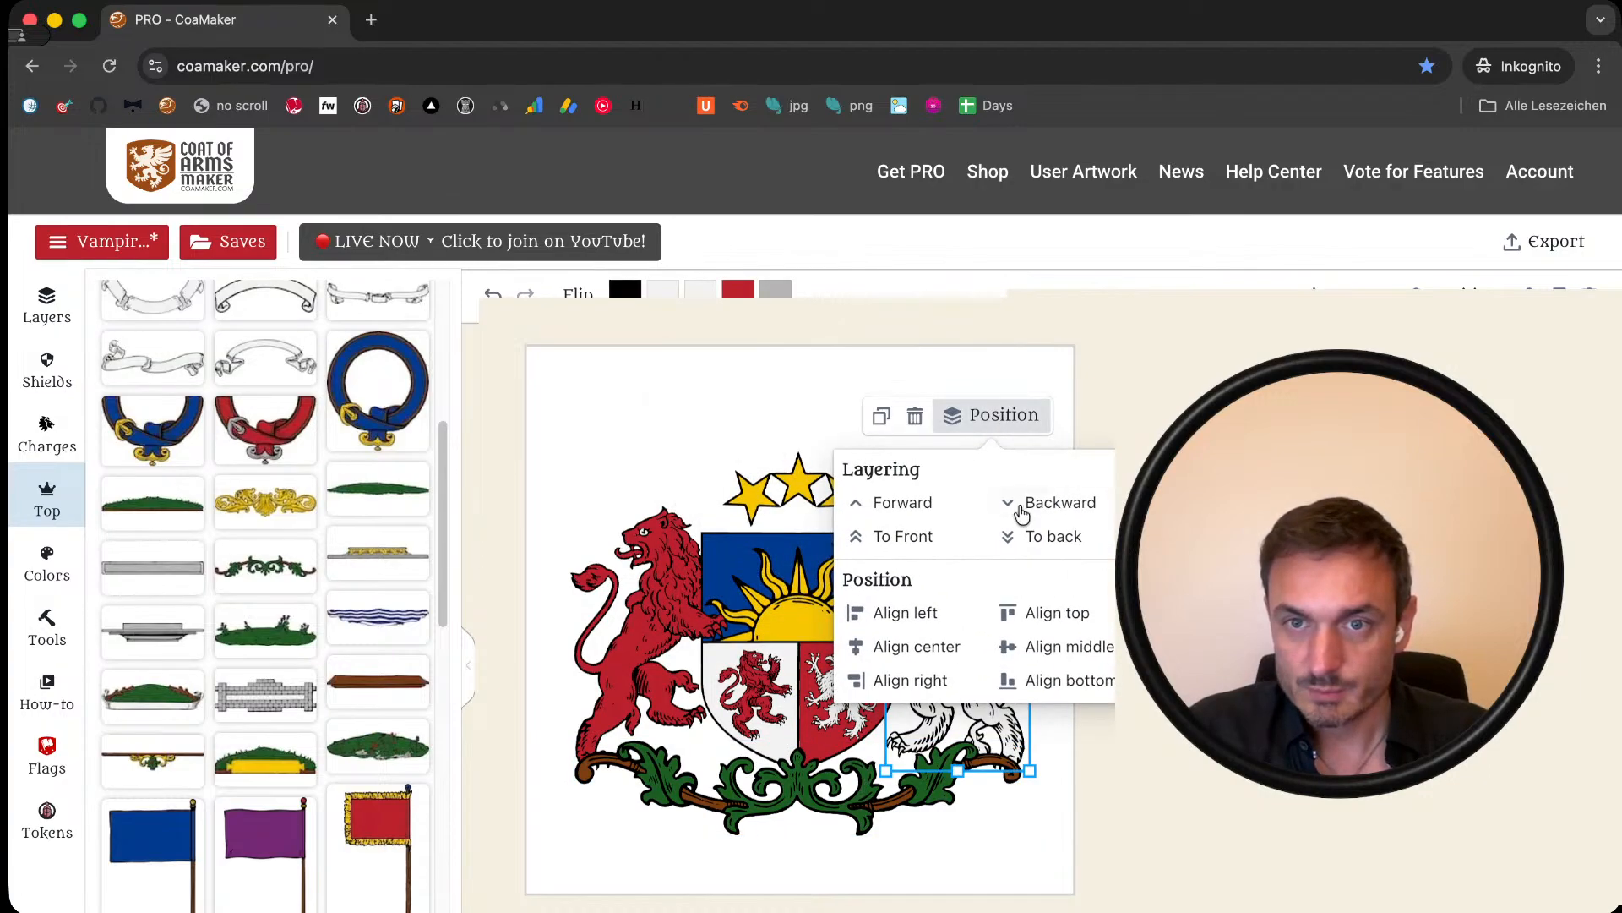
{"action": "left_click", "coordinate": [924, 532]}
{"action": "left_click", "coordinate": [579, 457]}
{"action": "left_click", "coordinate": [636, 589]}
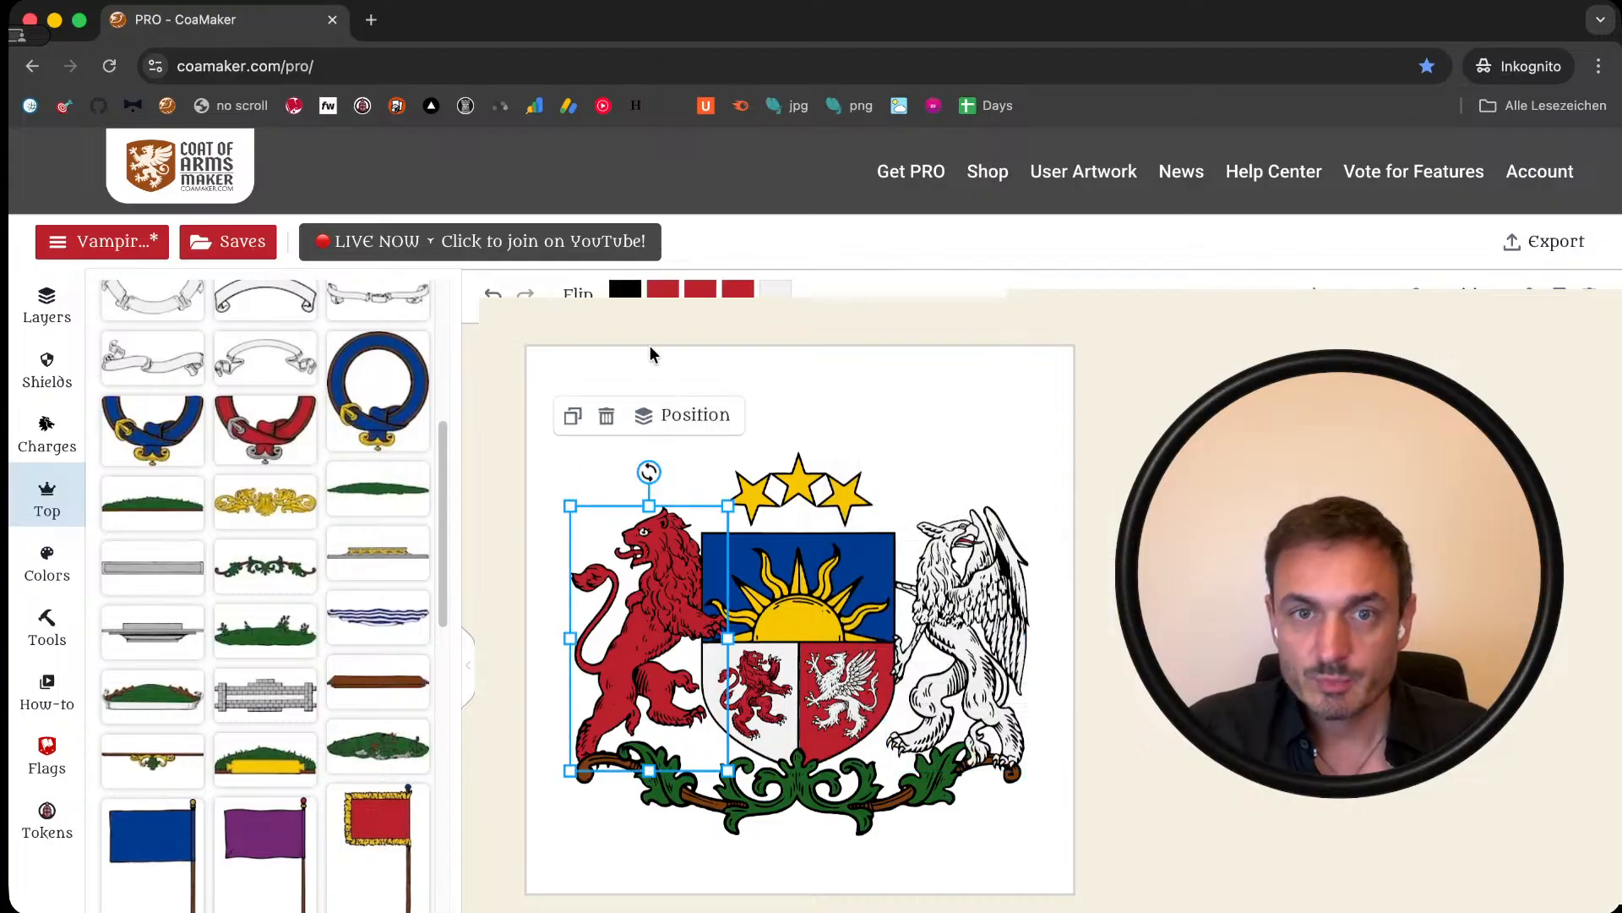
{"action": "left_click", "coordinate": [680, 415]}
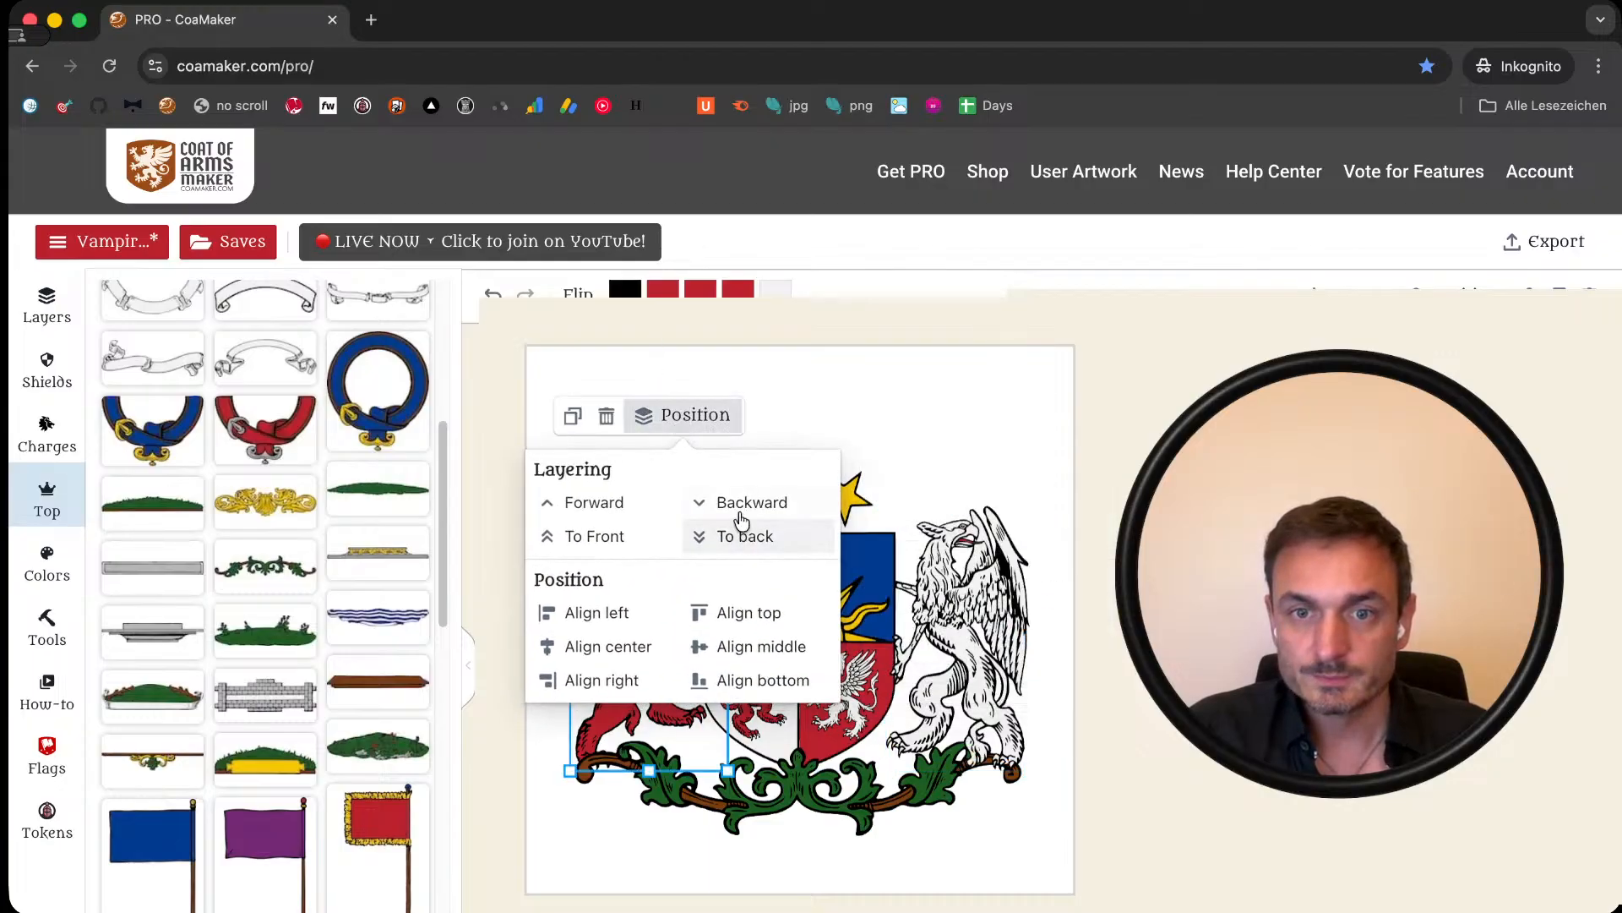
{"action": "left_click", "coordinate": [663, 534]}
{"action": "left_click", "coordinate": [1071, 359]}
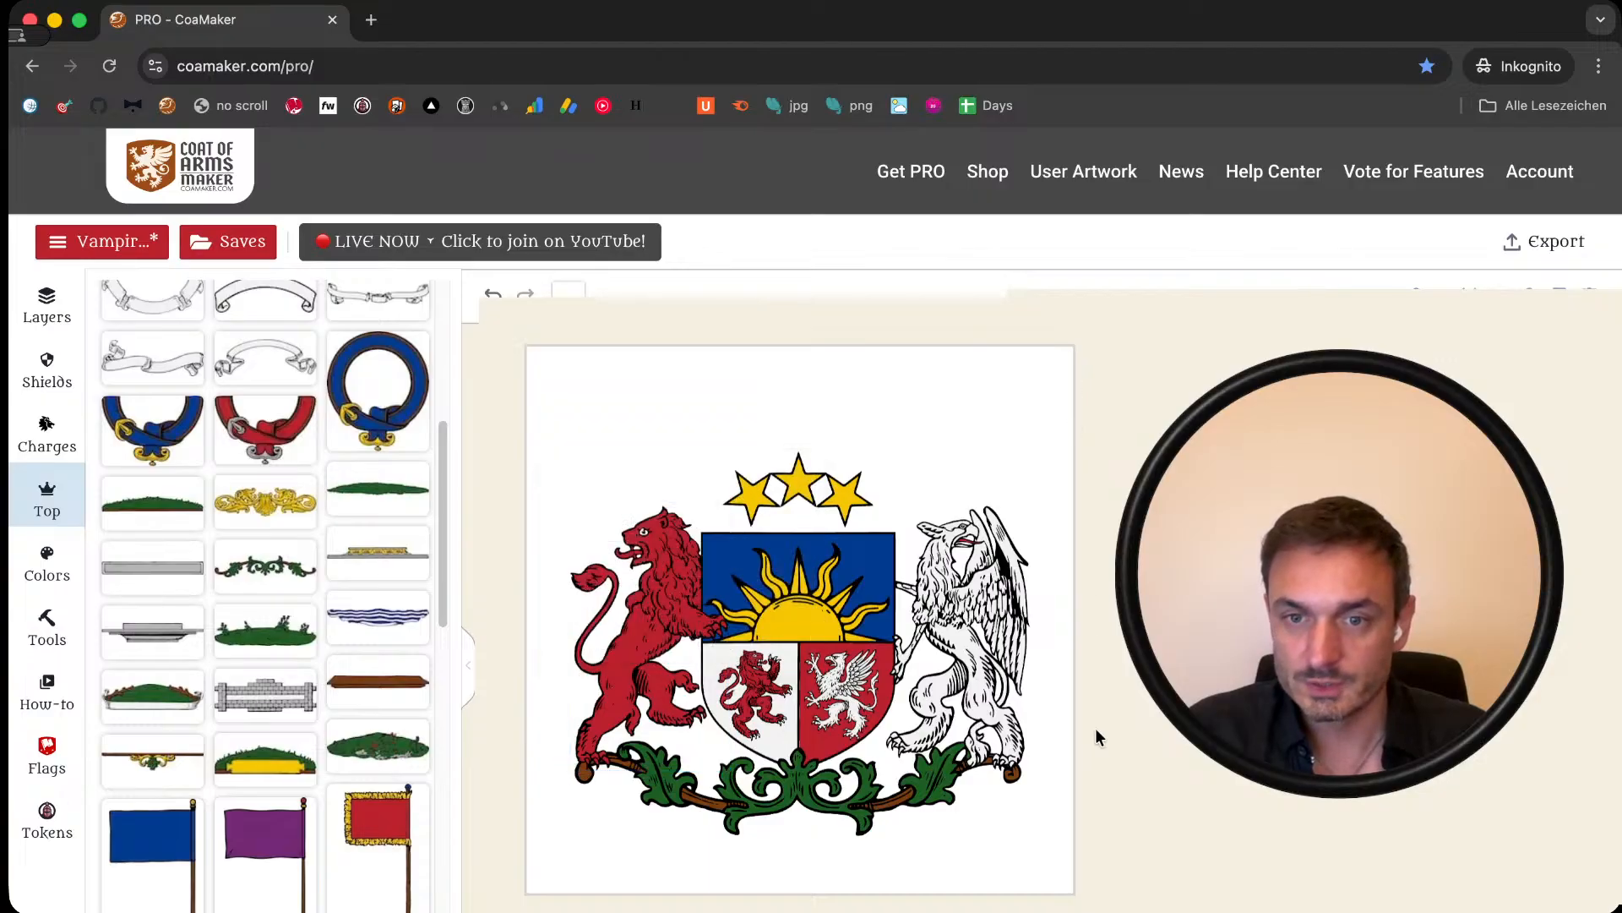
Step: Select all elements of the coat of arms, move them up slightly and enlarge them to fill more of the canvas
{"action": "left_click_drag", "start_coordinate": [1094, 871], "coordinate": [490, 422]}
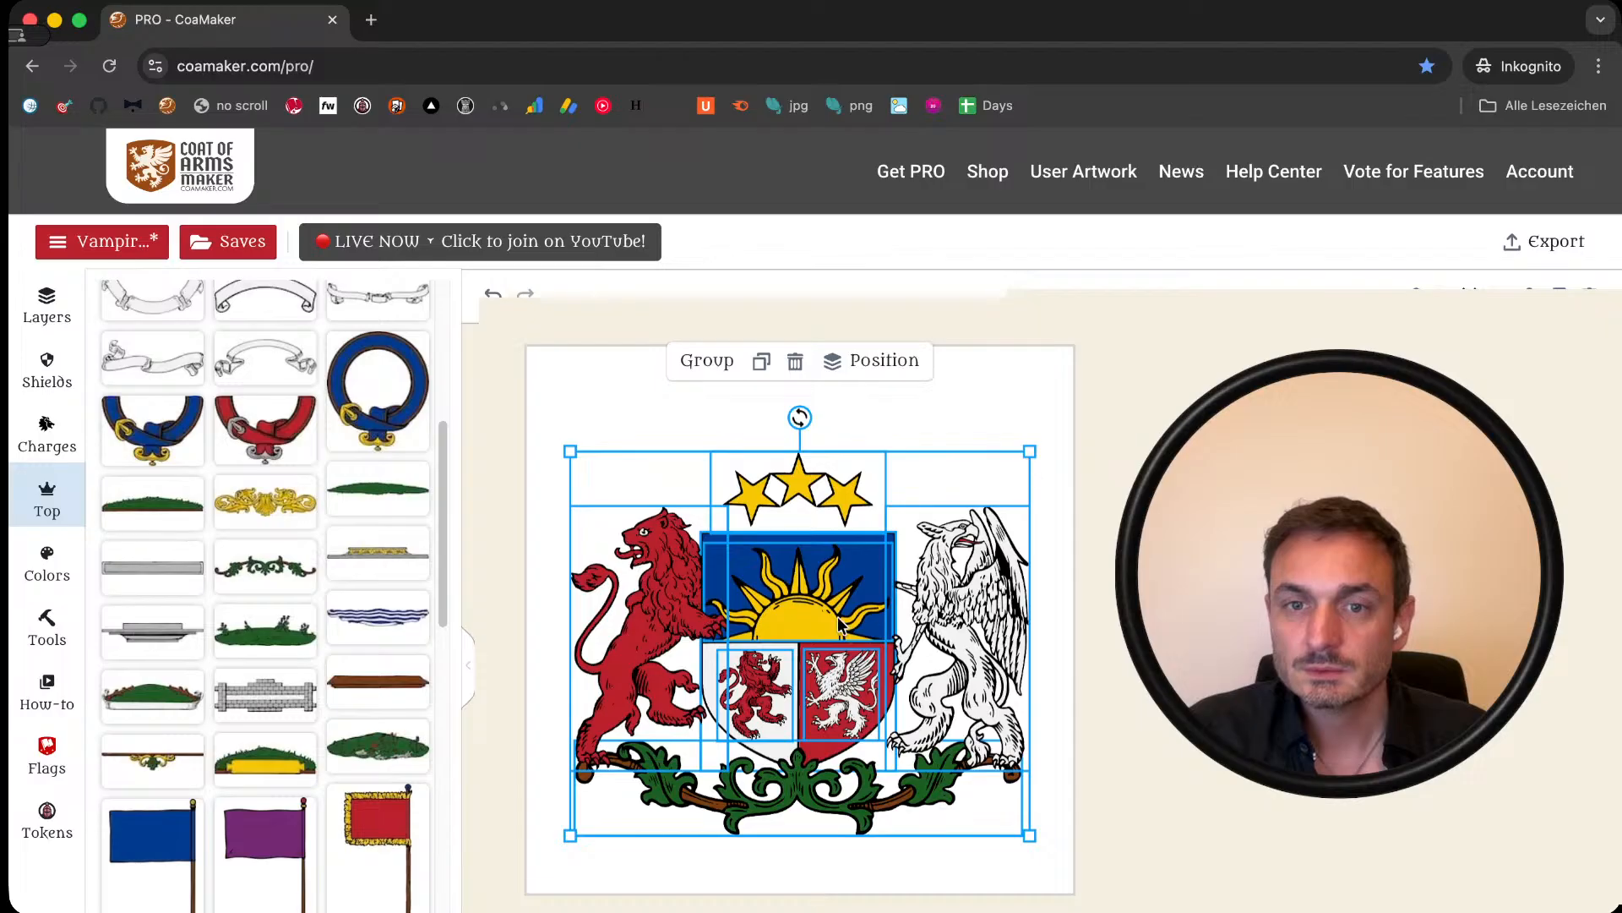
{"action": "left_click_drag", "start_coordinate": [839, 622], "coordinate": [836, 597]}
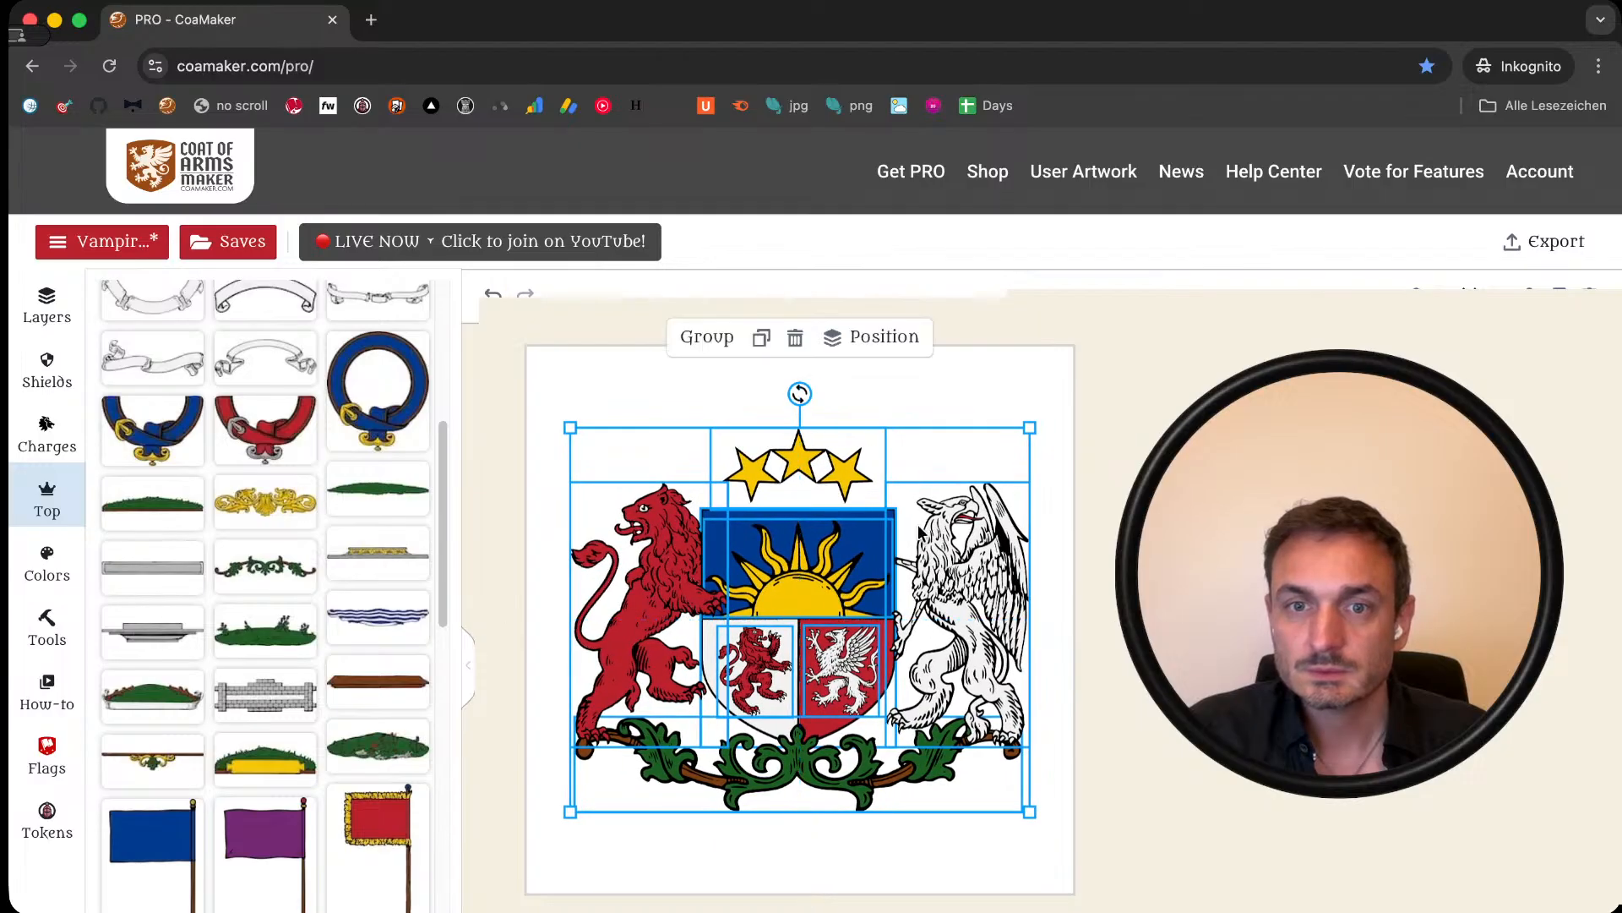
{"action": "left_click_drag", "start_coordinate": [1029, 426], "coordinate": [1054, 417]}
{"action": "key", "text": "Escape"}
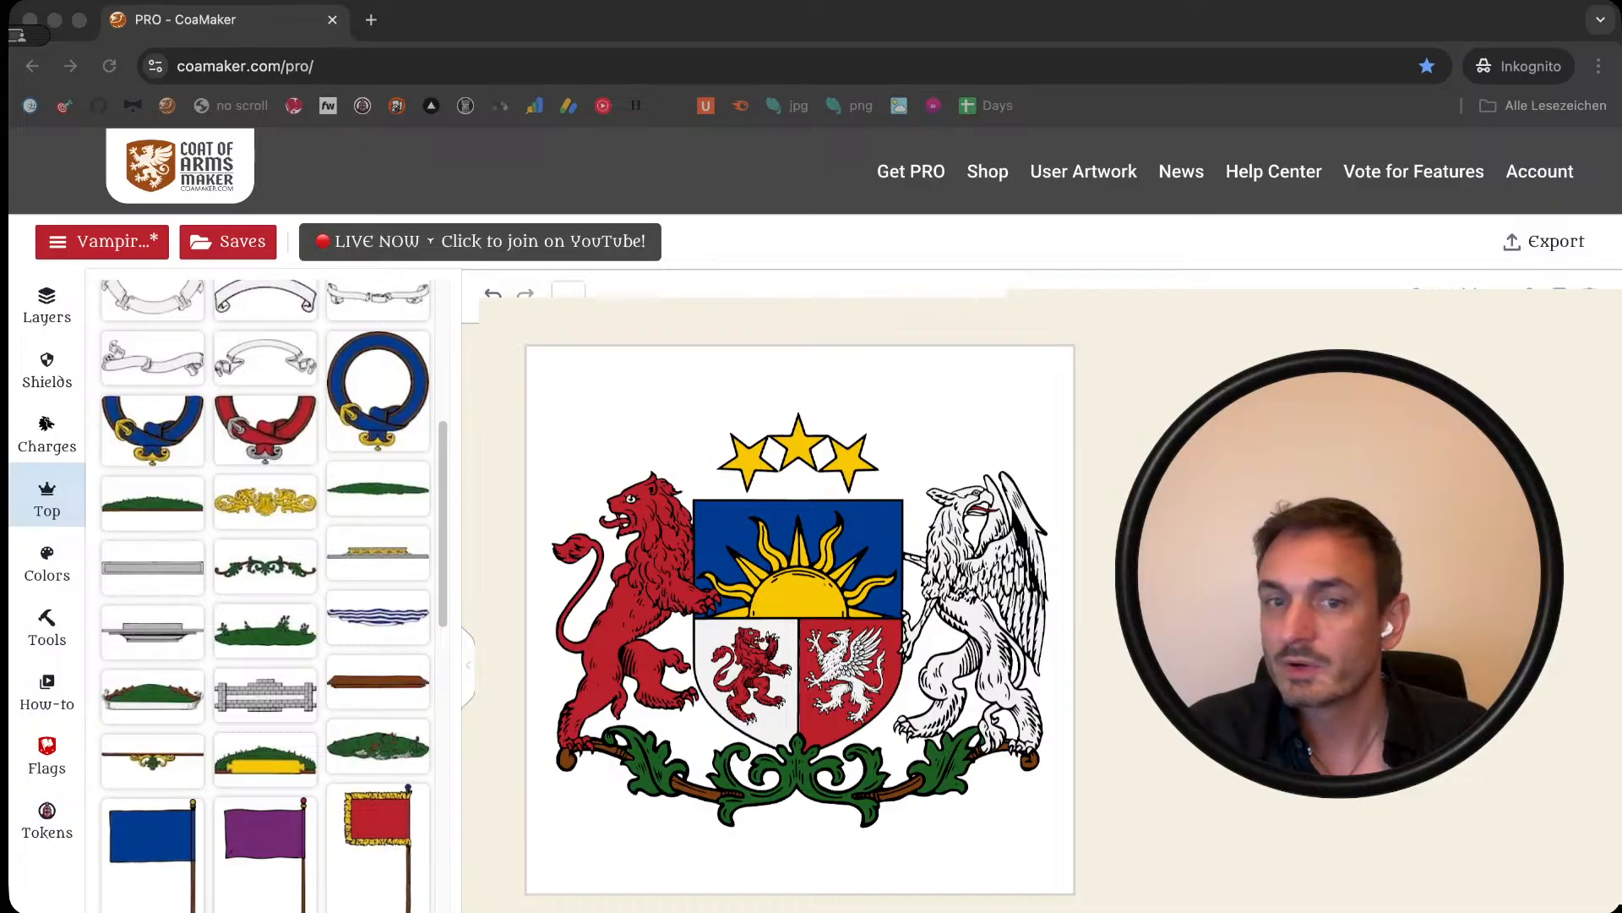
Step: Recolor the vine ornament's brown stem red
{"action": "left_click", "coordinate": [783, 784]}
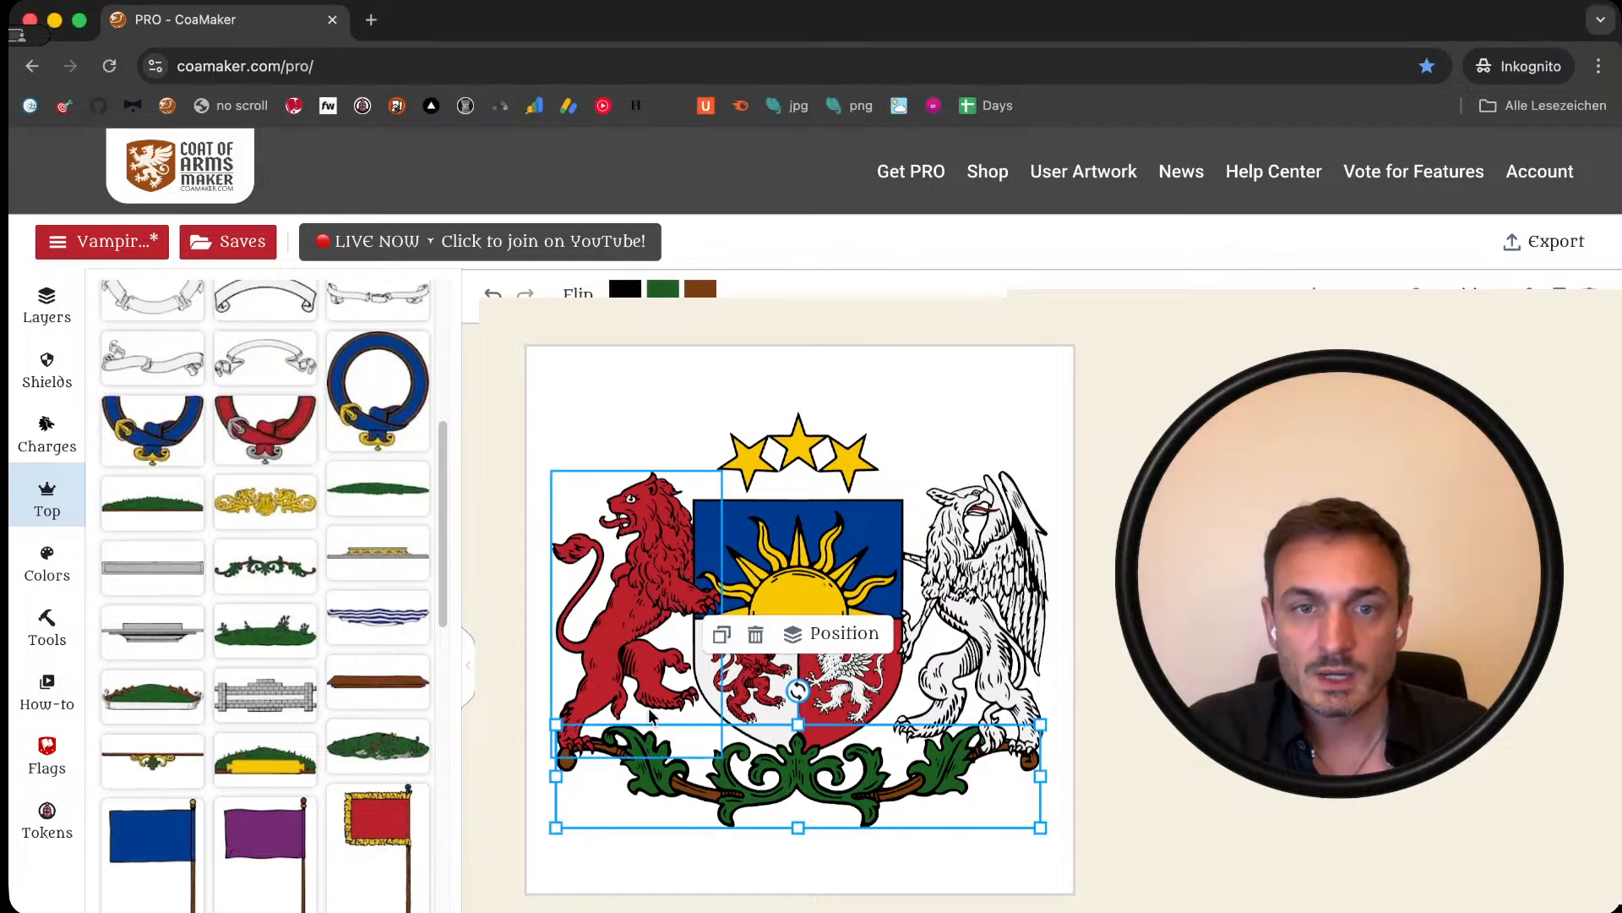
{"action": "left_click", "coordinate": [700, 290]}
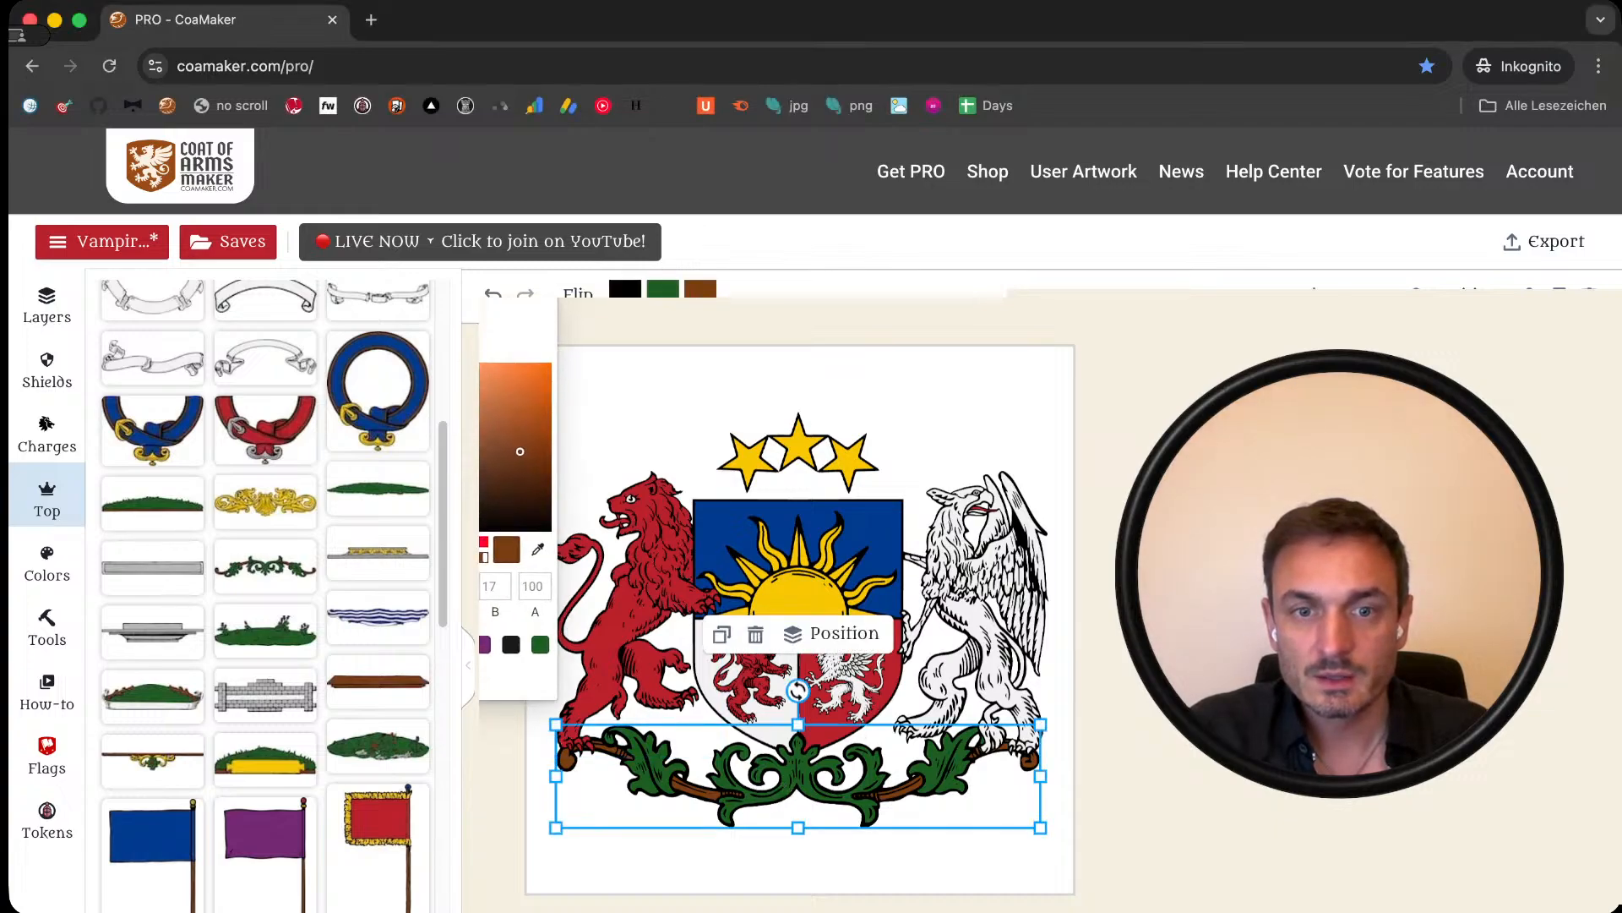
{"action": "left_click", "coordinate": [424, 645]}
{"action": "left_click", "coordinate": [502, 811]}
{"action": "left_click", "coordinate": [502, 811]}
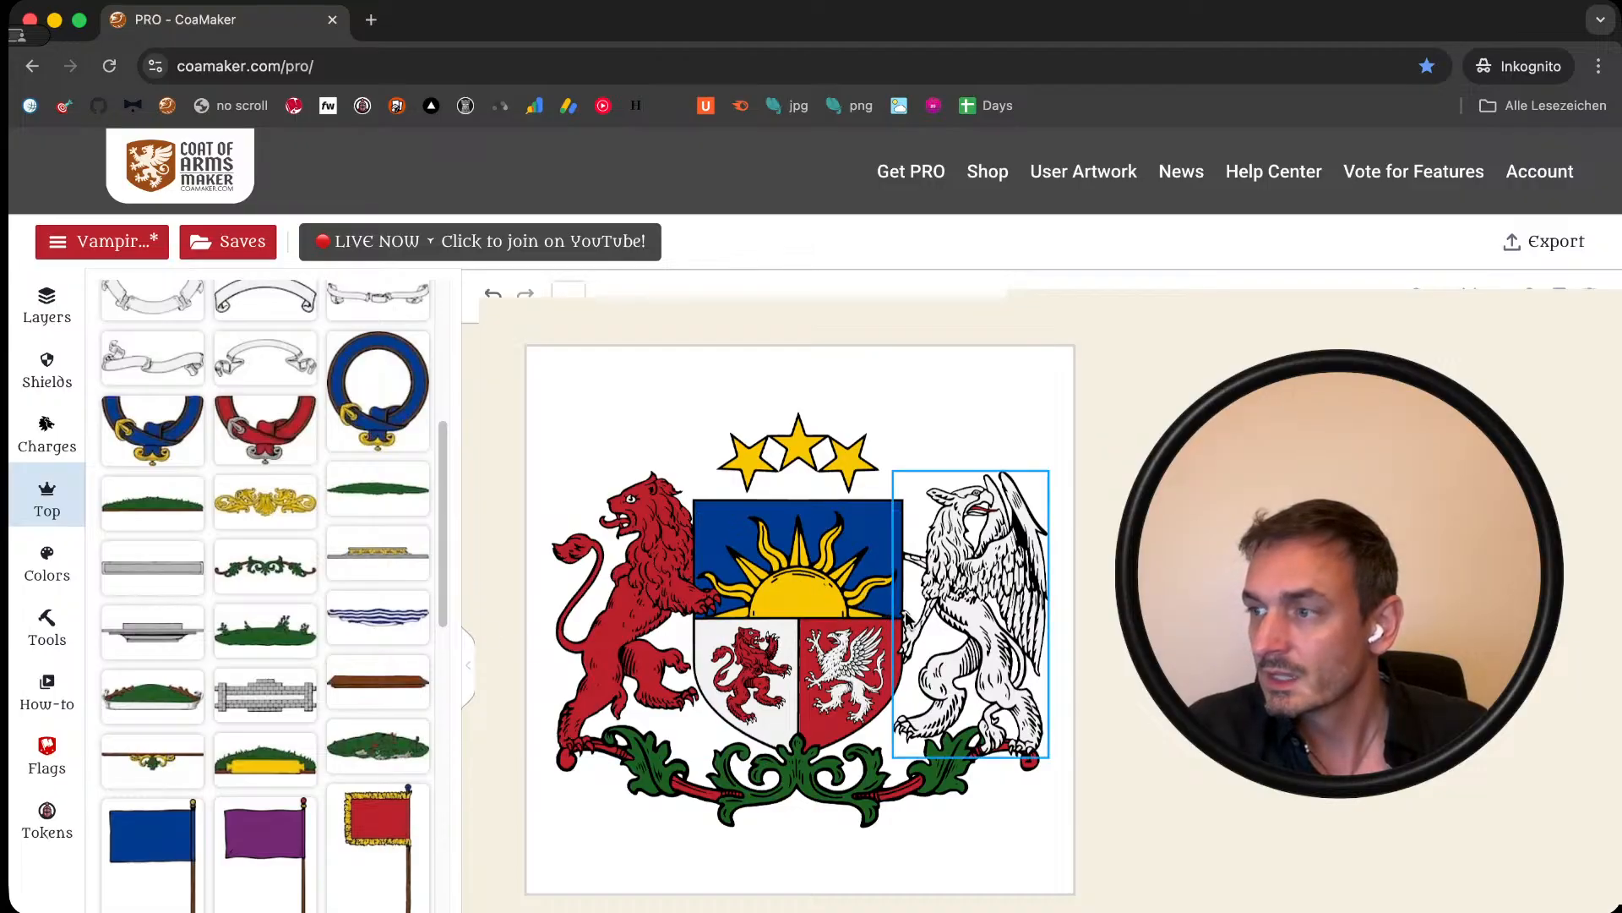
{"action": "scroll", "coordinate": [338, 566], "scroll_direction": "up", "scroll_amount": 5}
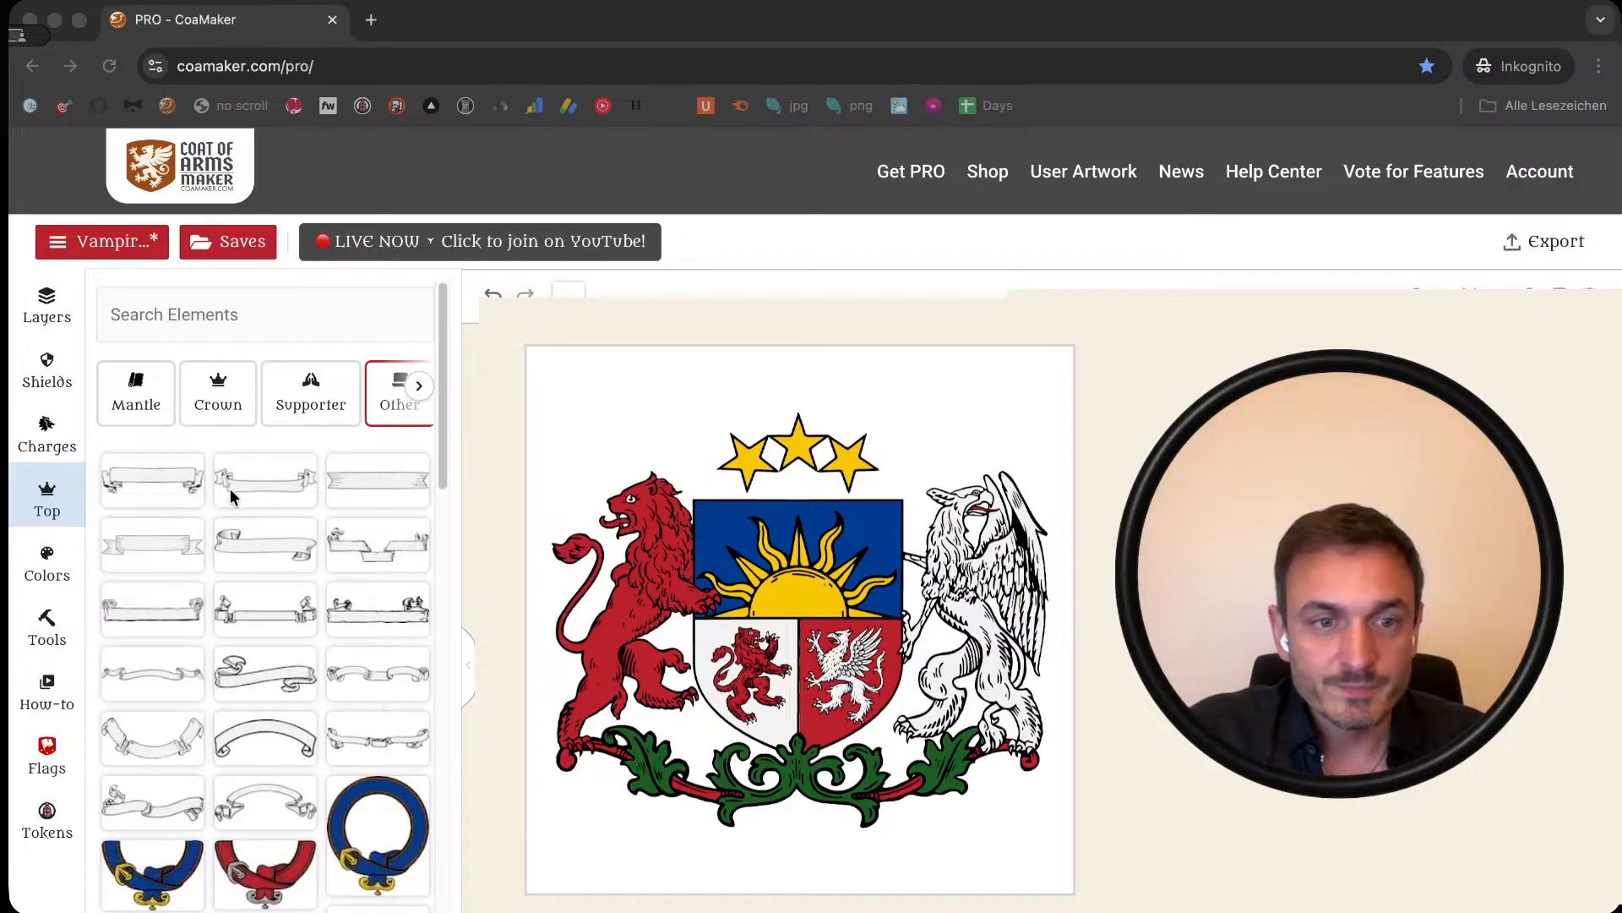
{"action": "scroll", "coordinate": [229, 541], "scroll_direction": "down", "scroll_amount": 3}
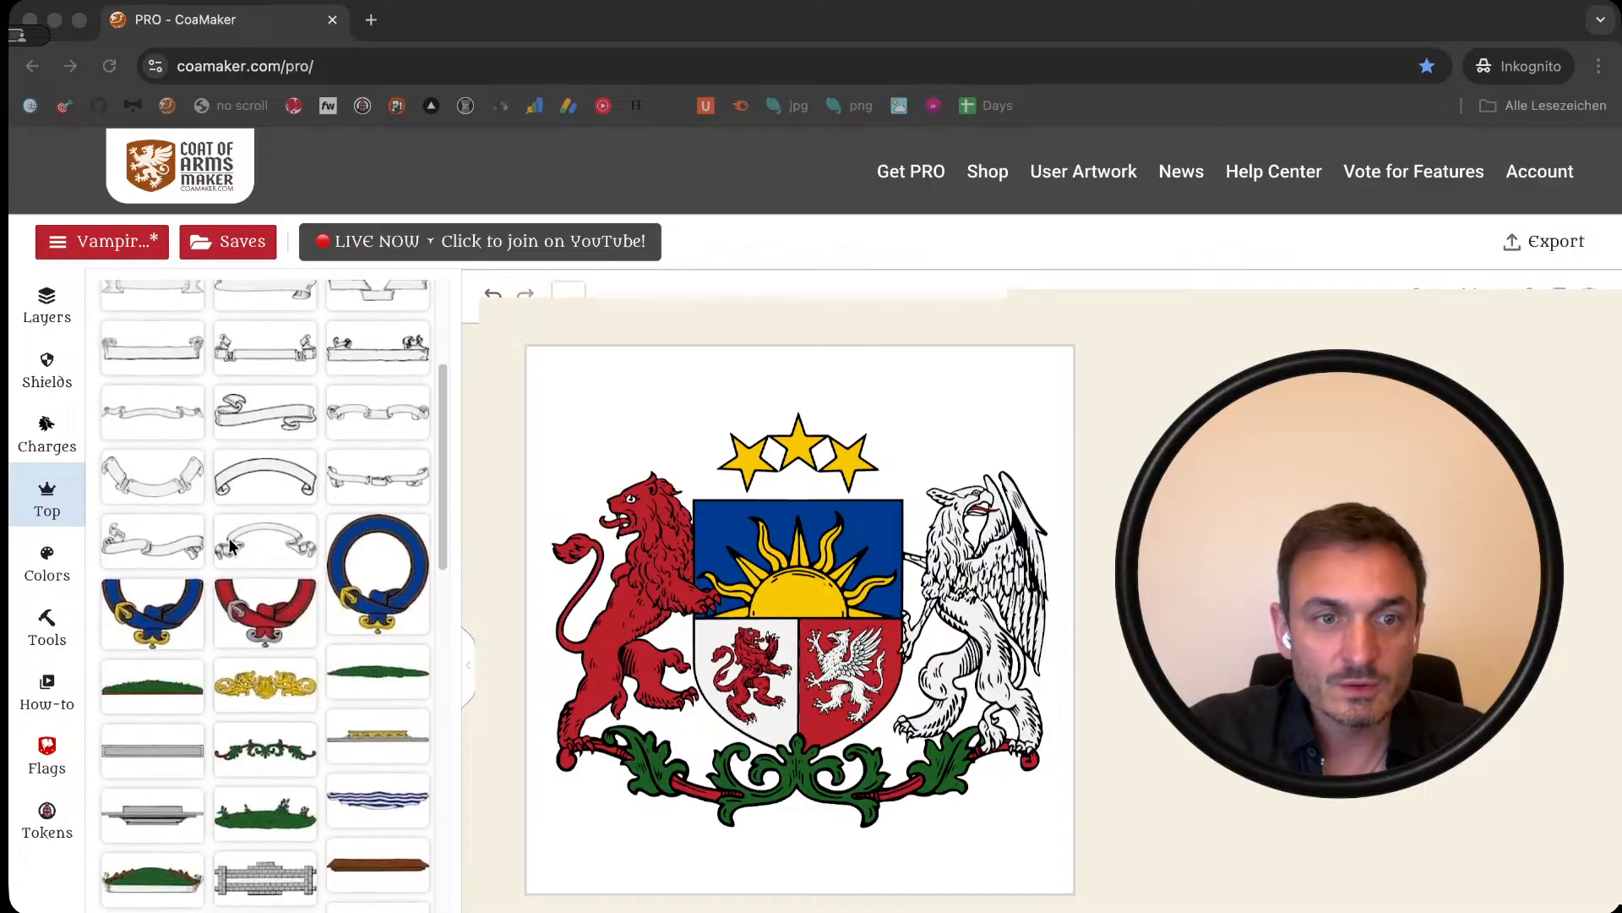
{"action": "scroll", "coordinate": [229, 545], "scroll_direction": "down", "scroll_amount": 3}
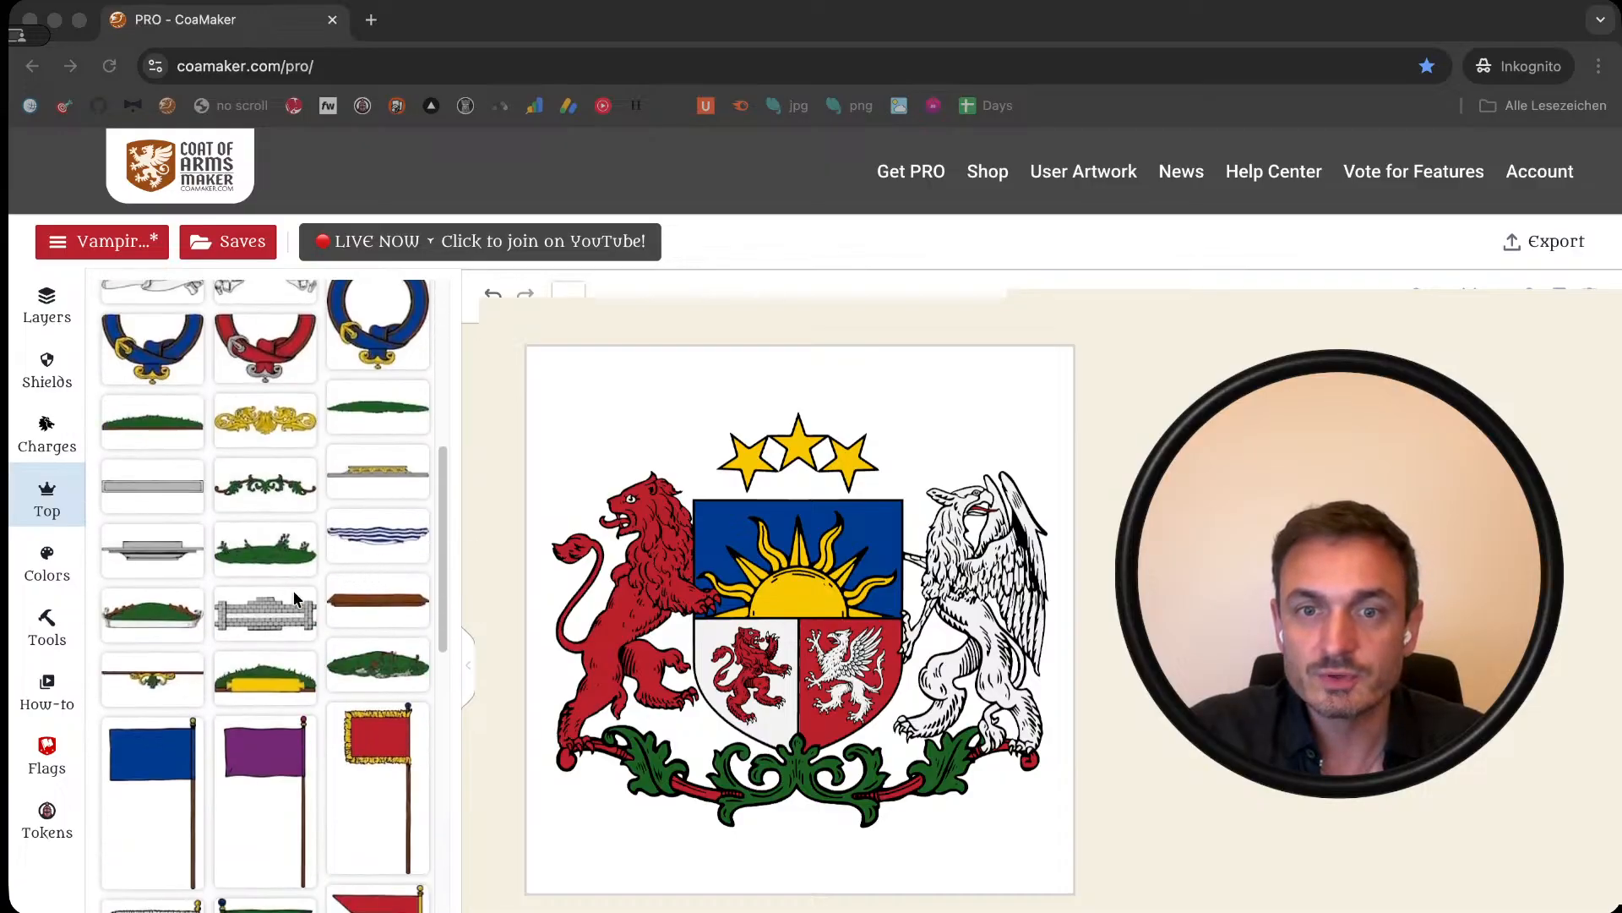
{"action": "scroll", "coordinate": [293, 591], "scroll_direction": "up", "scroll_amount": 6}
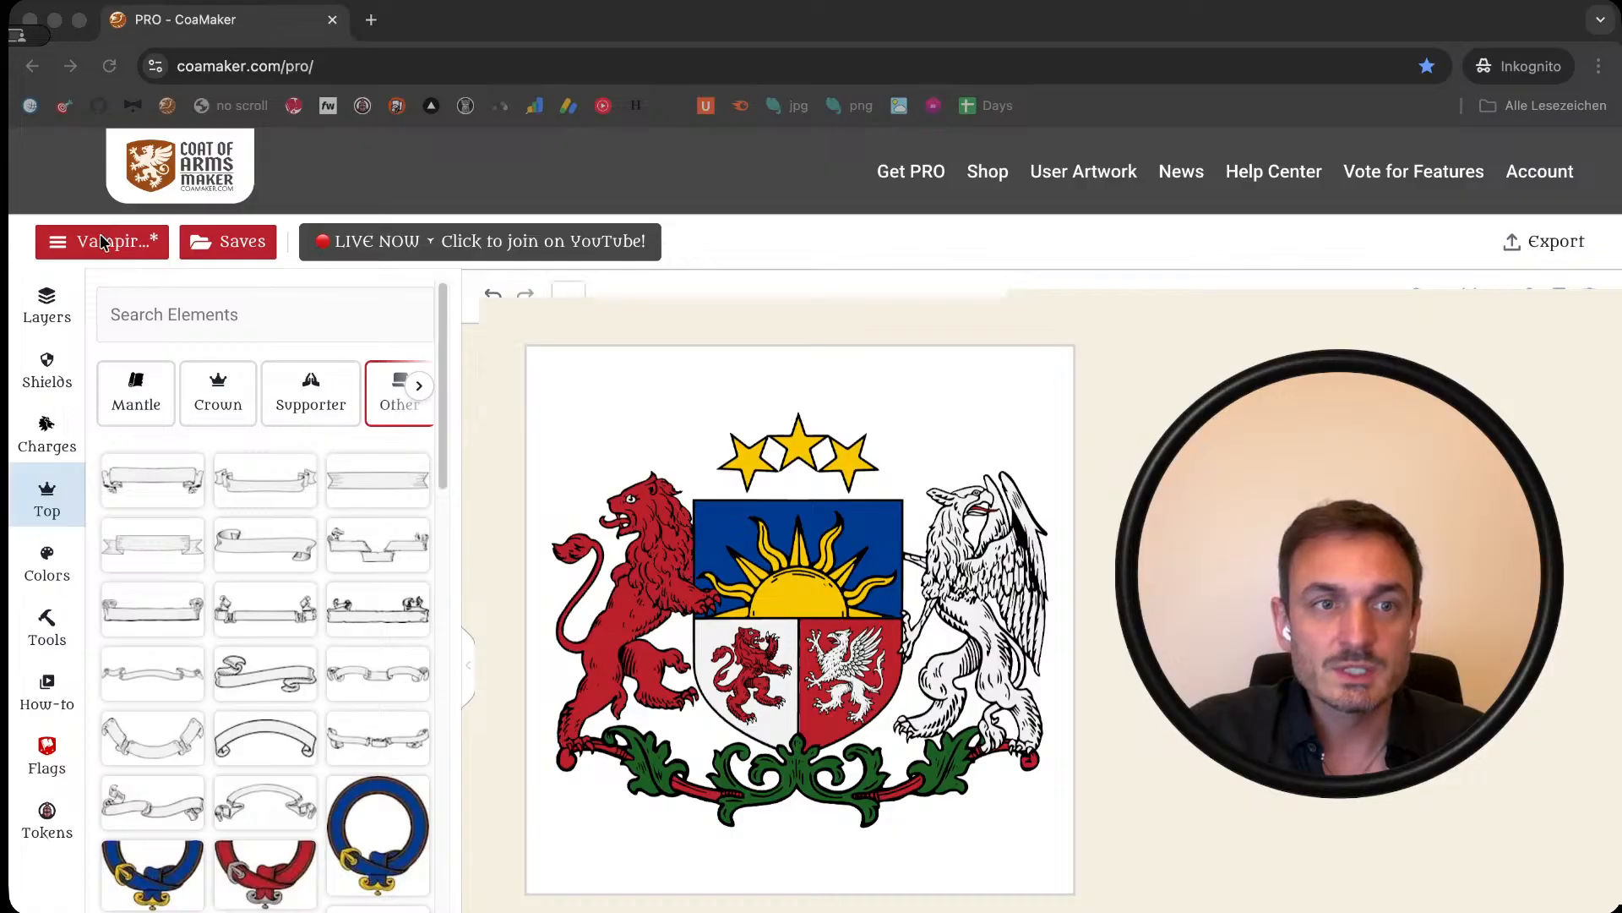
Step: Save the coat of arms as a separate design using Save as
{"action": "left_click", "coordinate": [140, 246]}
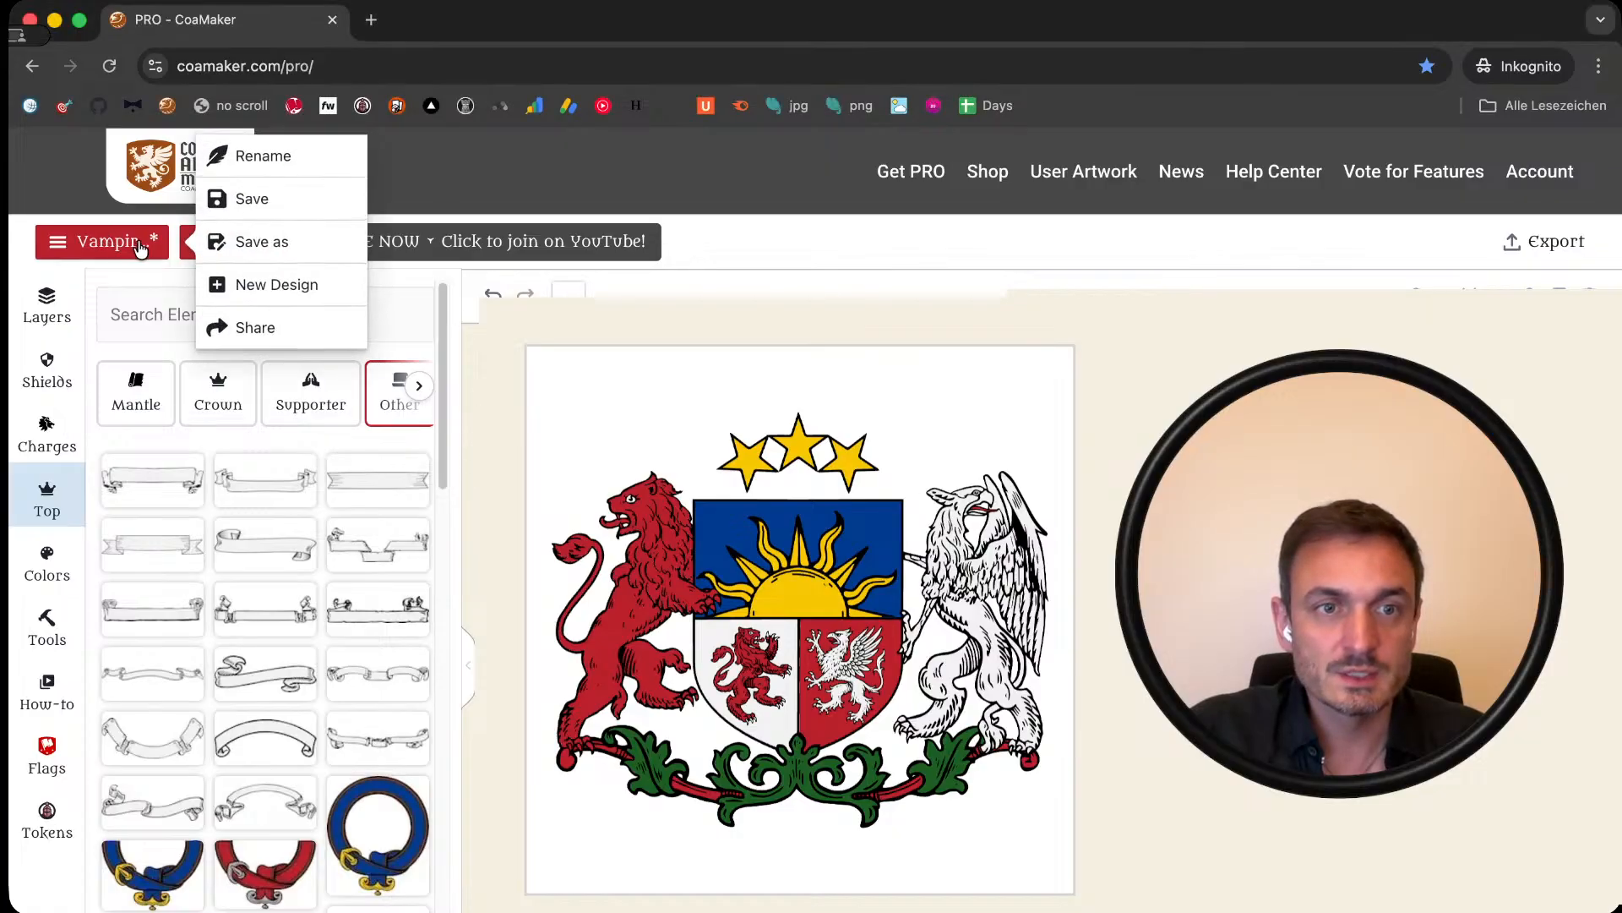
{"action": "left_click", "coordinate": [282, 241]}
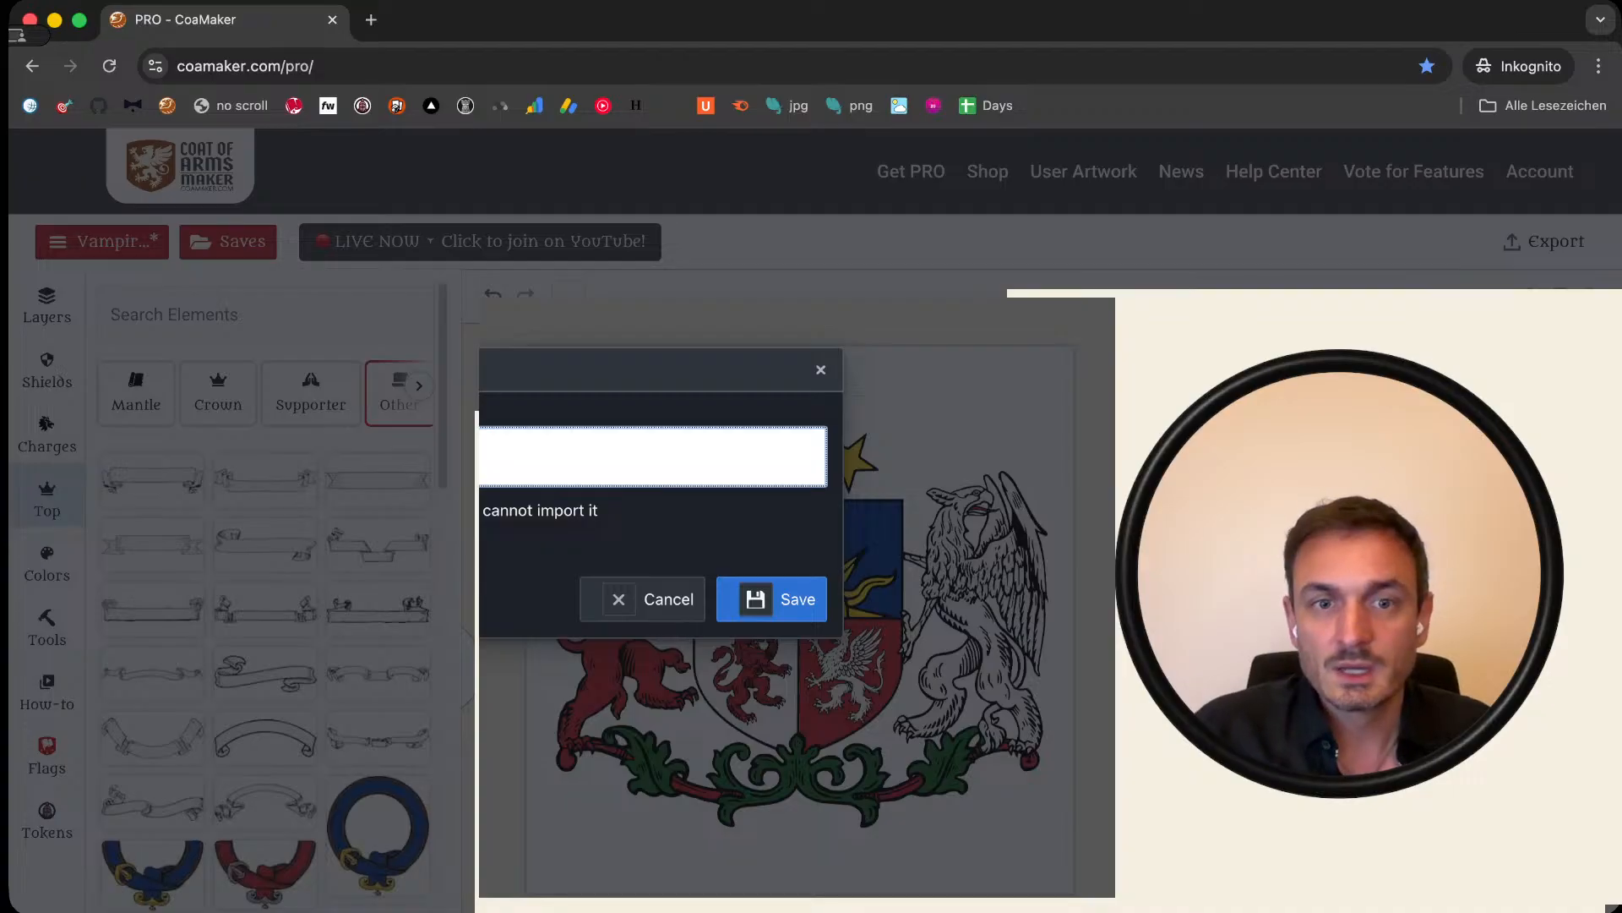
{"action": "left_click", "coordinate": [768, 612]}
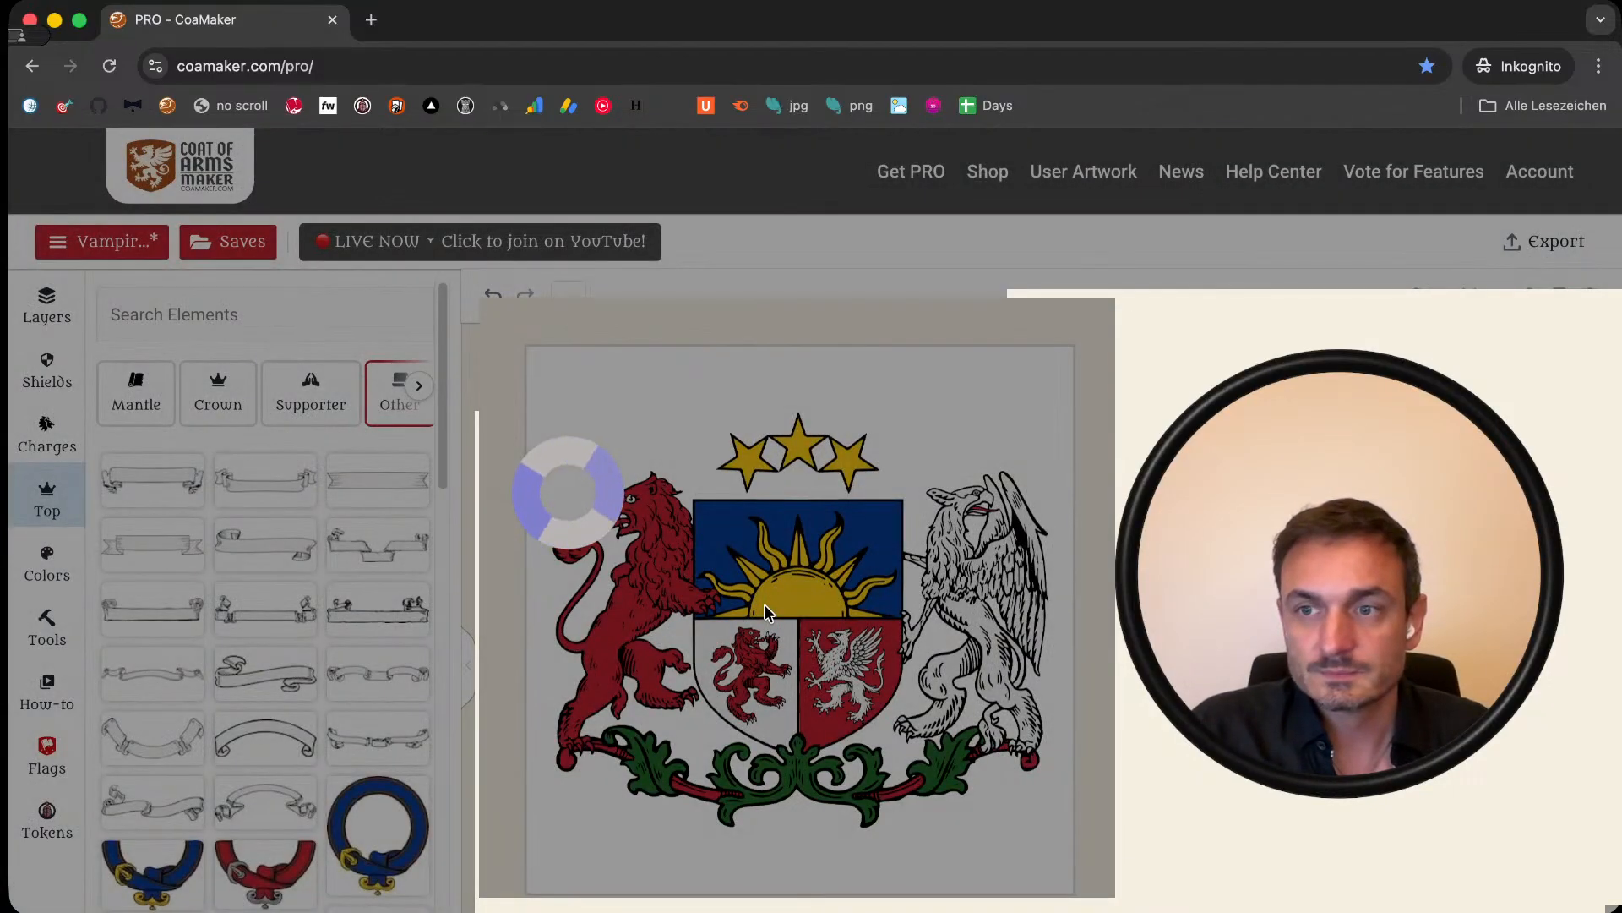